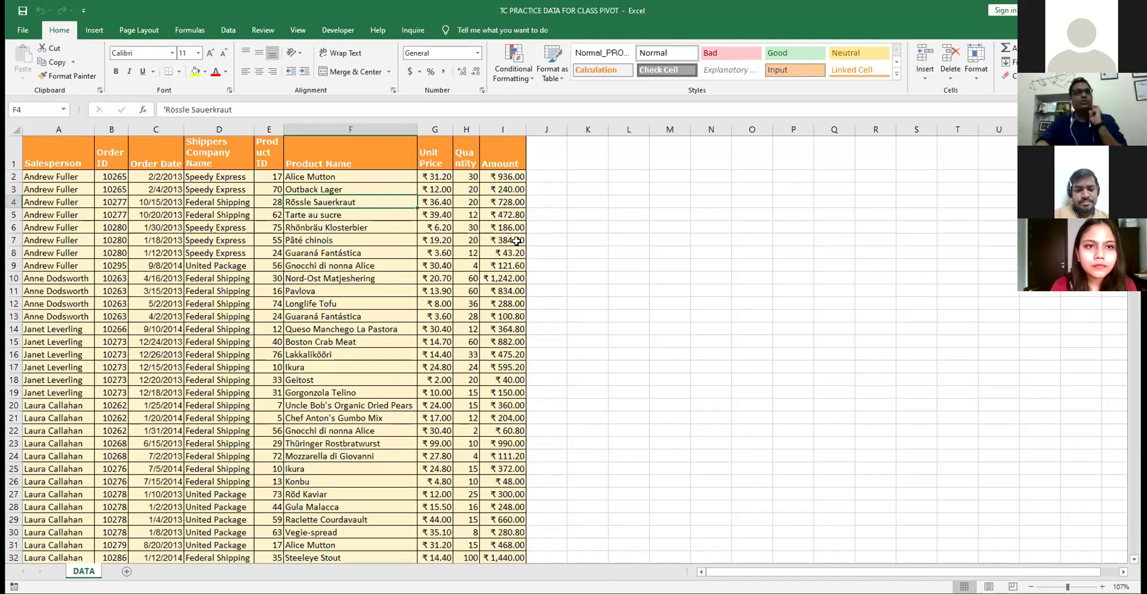
# - Select the Amount header, then empty cell K4, starting and cancelling two entries there
pyautogui.click(496, 157)
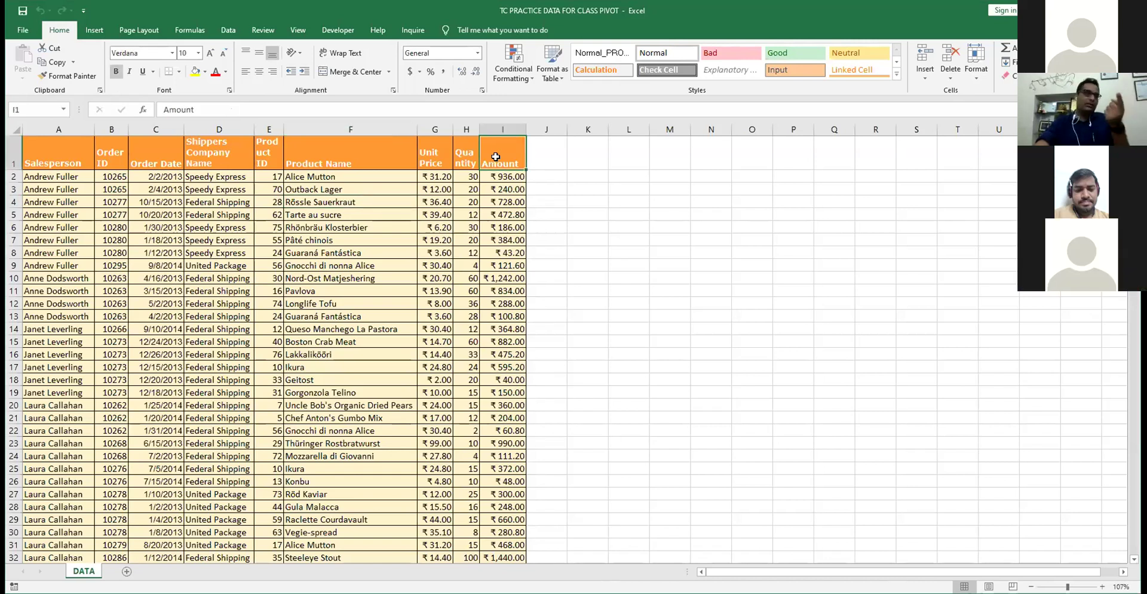
pyautogui.click(604, 205)
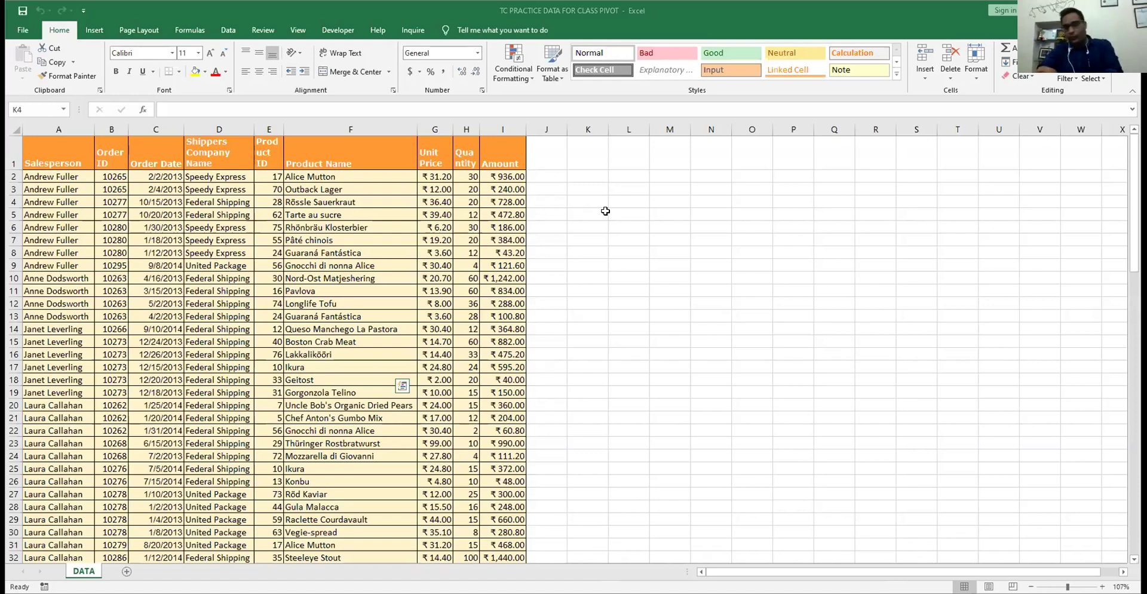
pyautogui.write('=')
pyautogui.press('Escape')
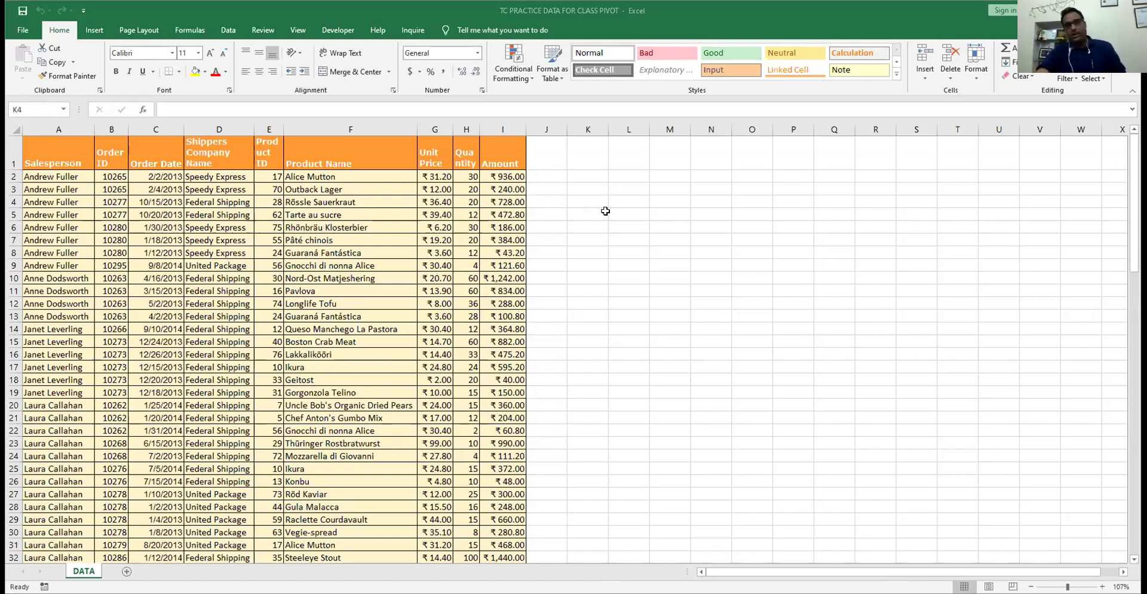
pyautogui.write('=')
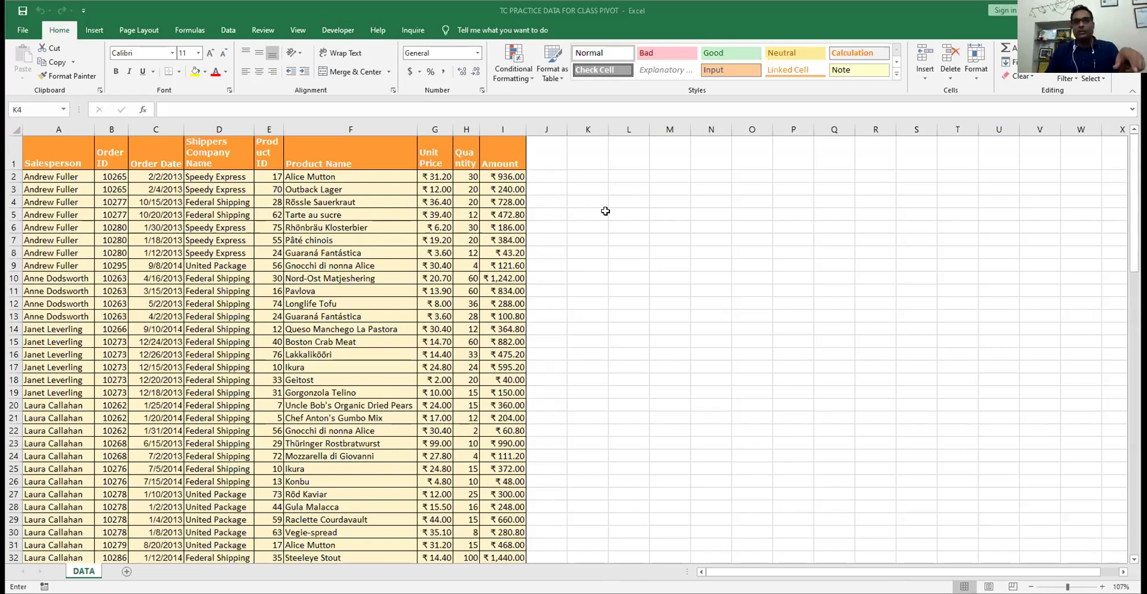
pyautogui.press('Escape')
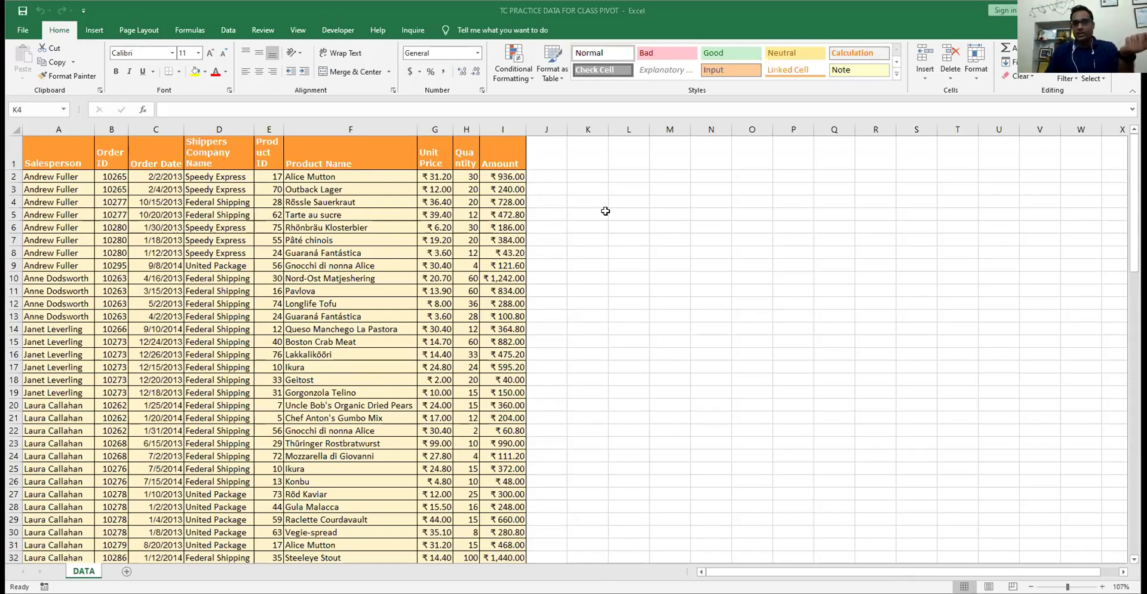
# - Start and cancel more entries in K4, including a half-typed =LEN( formula
pyautogui.write('=')
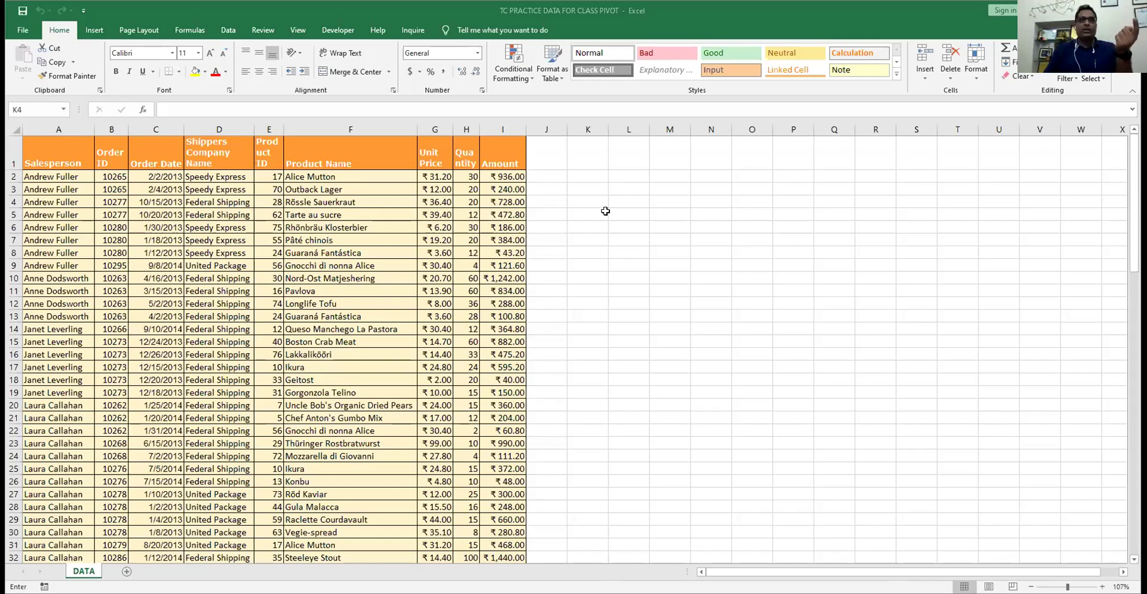
pyautogui.press('Escape')
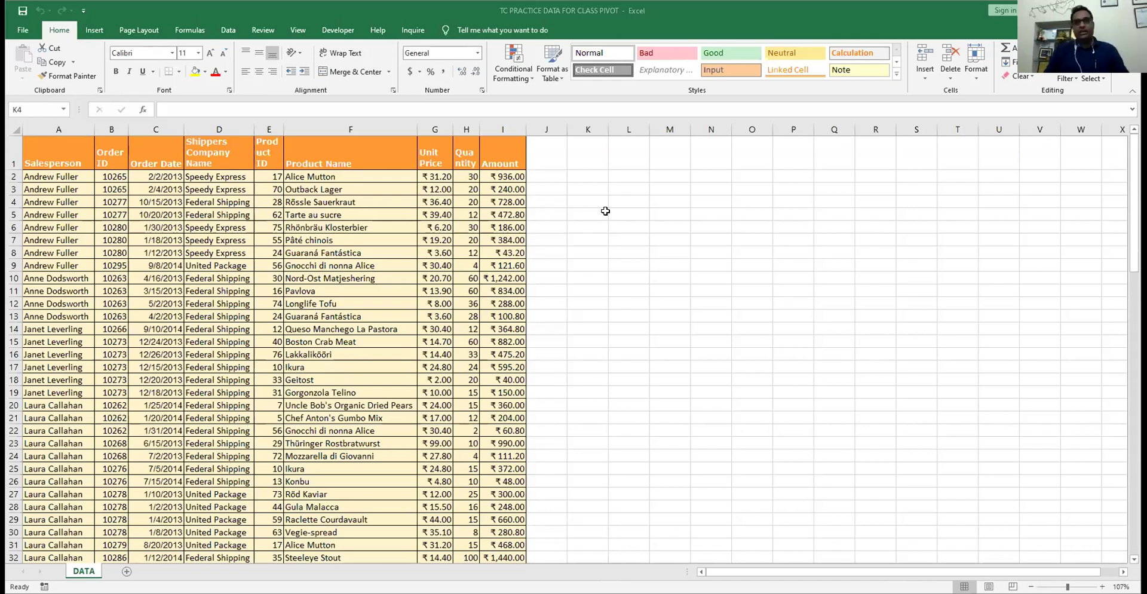
pyautogui.press('Escape')
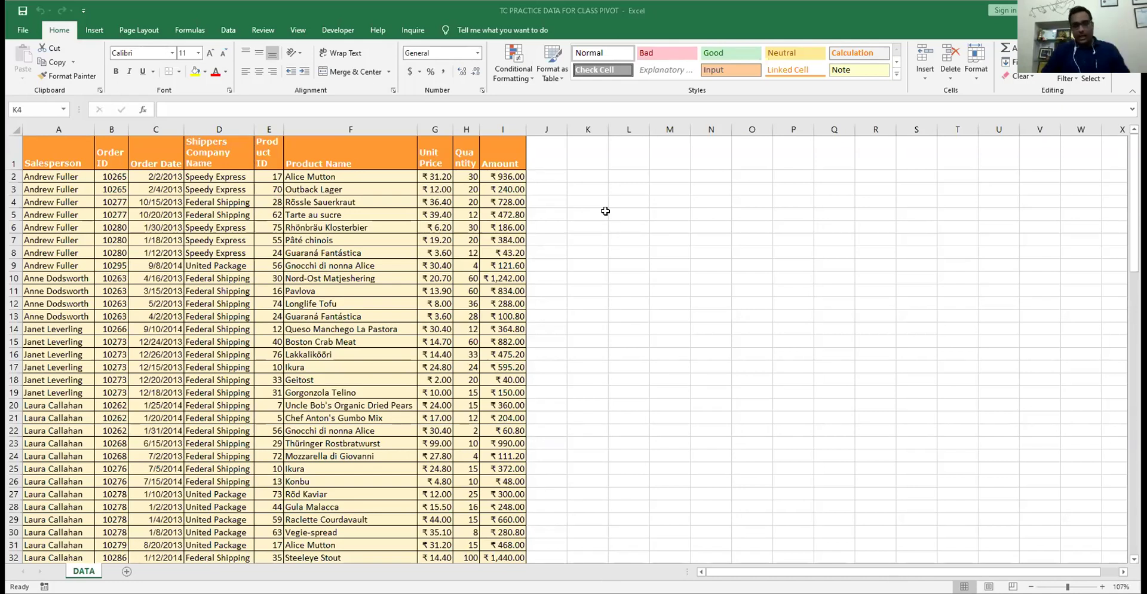
pyautogui.write('=')
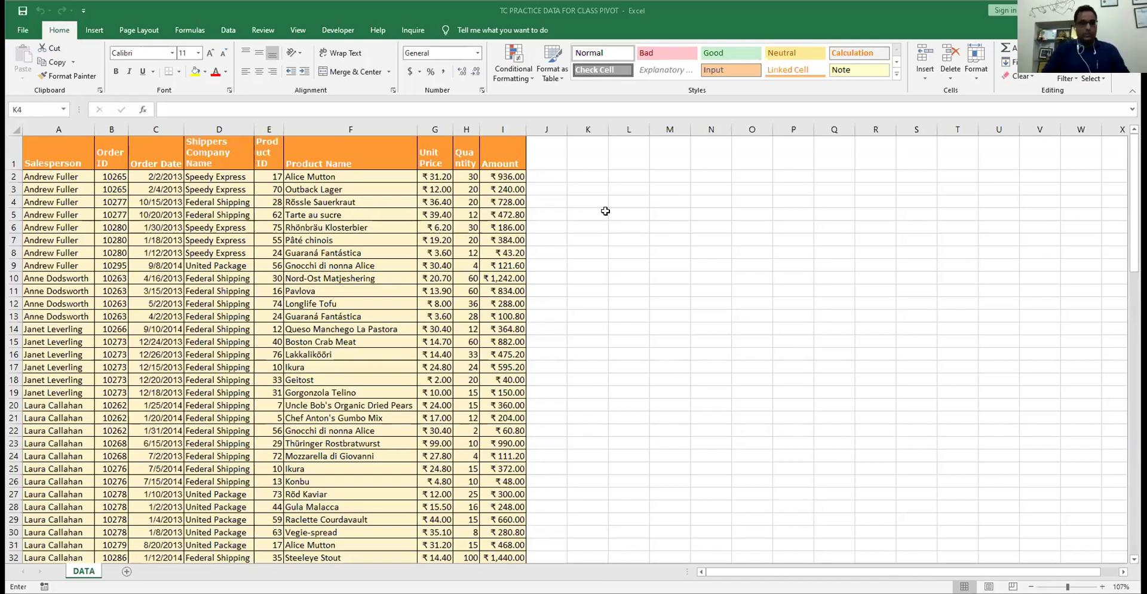
pyautogui.write('LEN(')
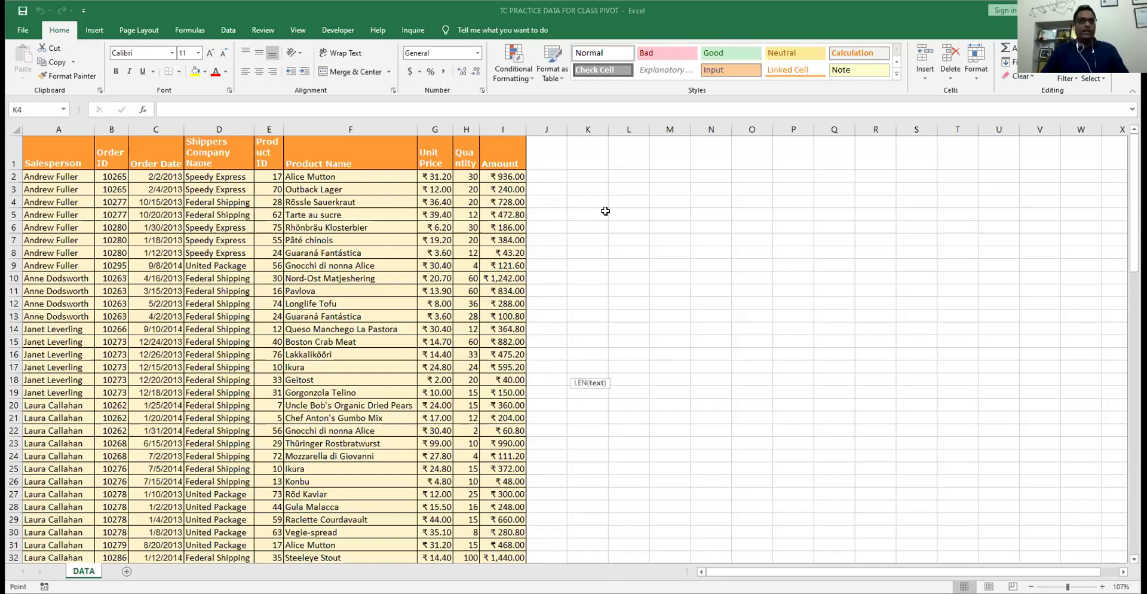
pyautogui.press('Escape')
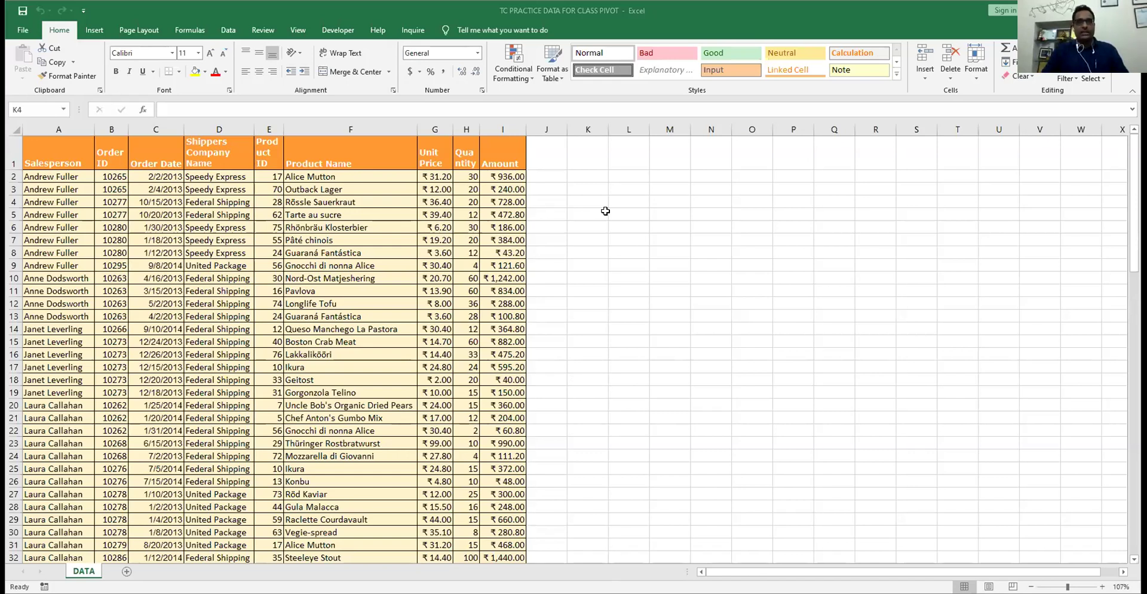
pyautogui.write('=')
pyautogui.press('Escape')
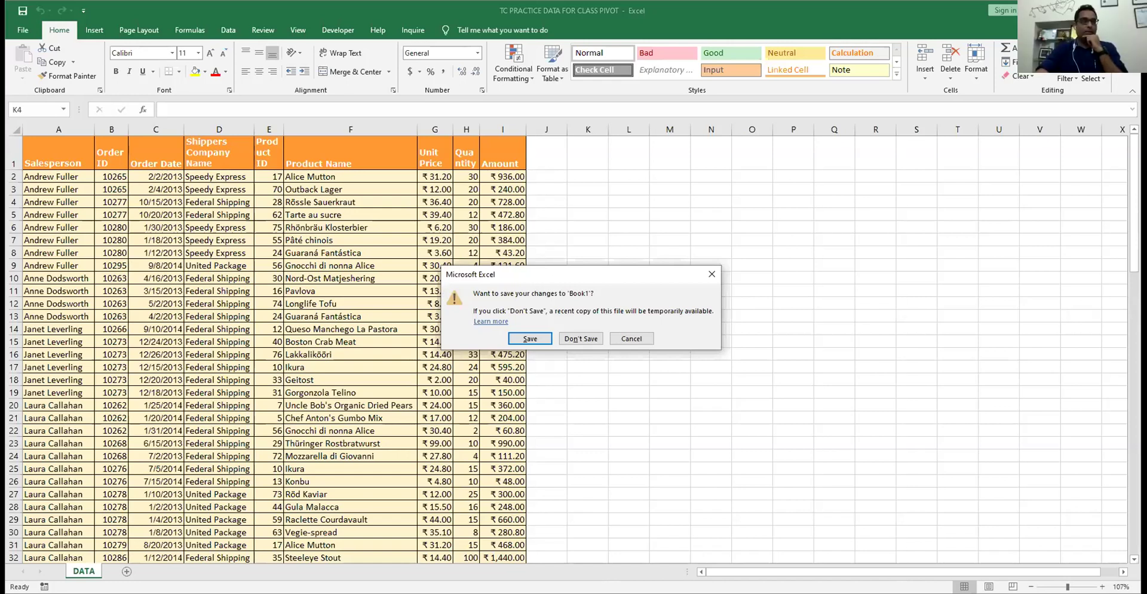
# - Close Book1 without saving its changes, then move through cells L6 to L8
pyautogui.press('n')
pyautogui.click(644, 231)
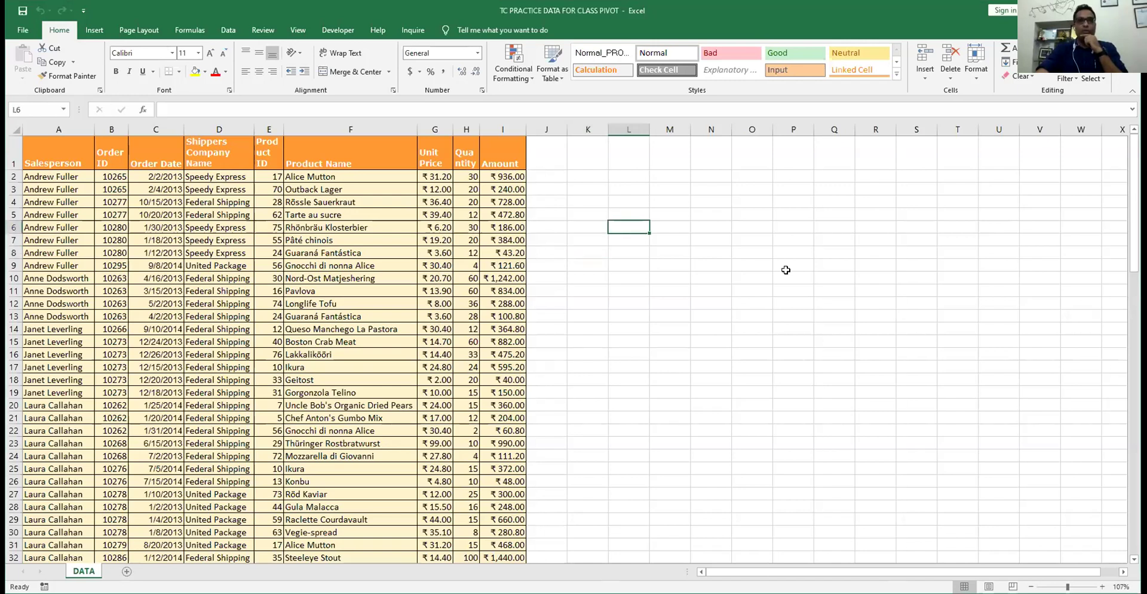
pyautogui.press('Down')
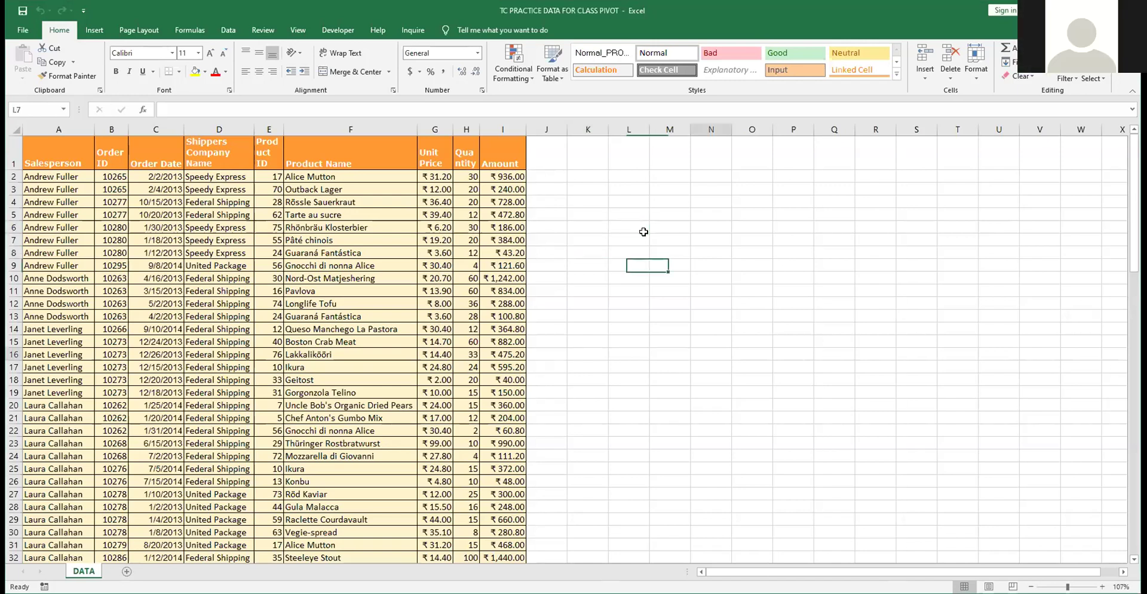
pyautogui.press('Down')
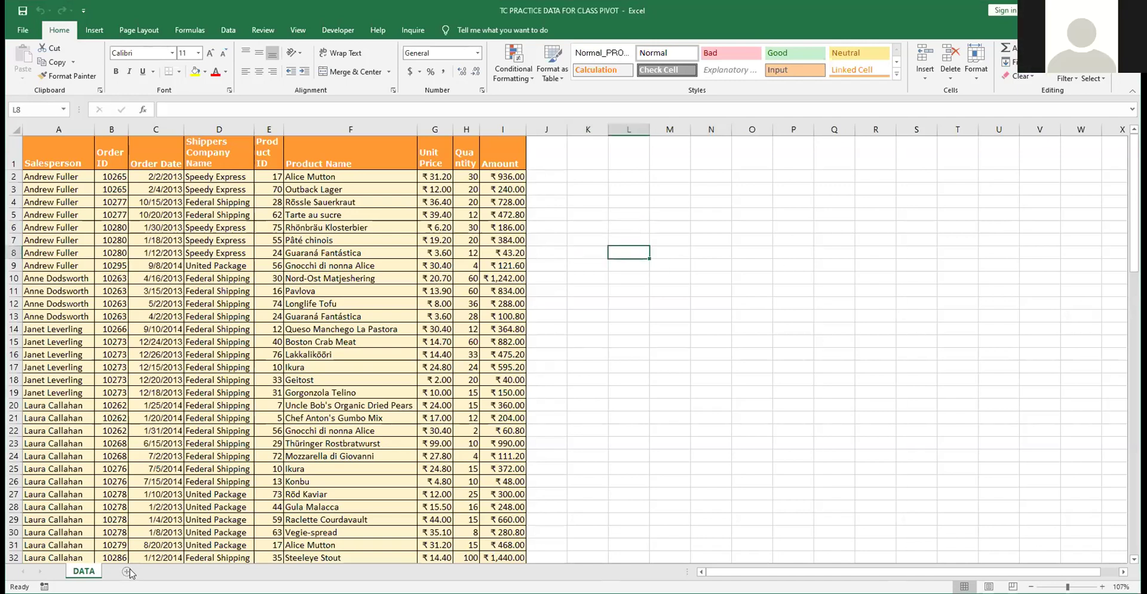
# - Add a new blank sheet after DATA and select B2:B7 for the entries
pyautogui.click(128, 571)
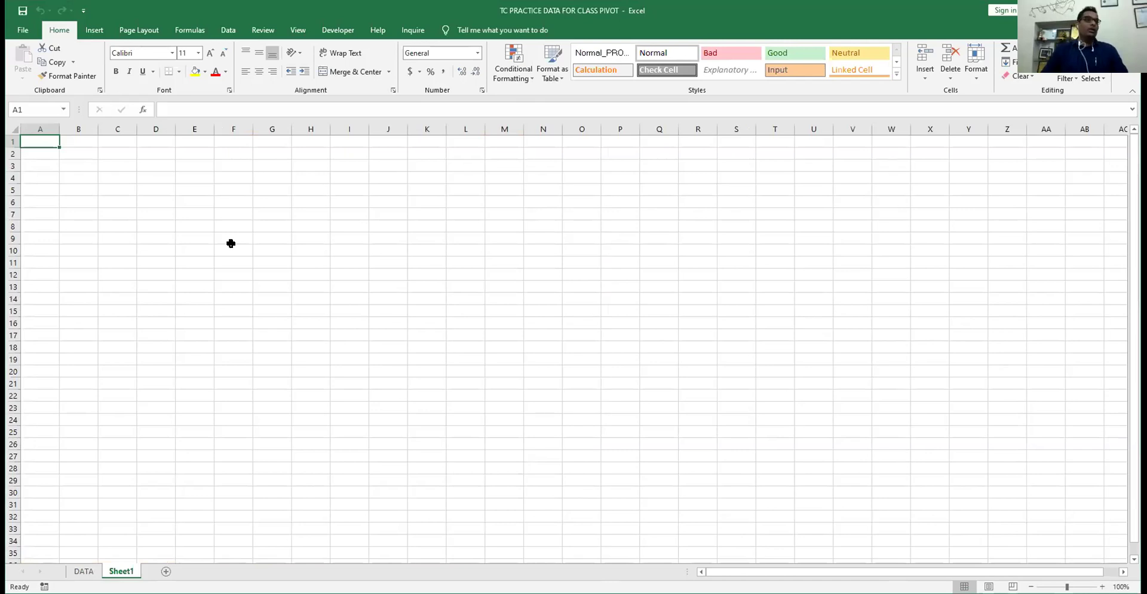
pyautogui.press('Right')
pyautogui.press('Down')
pyautogui.press('Down')
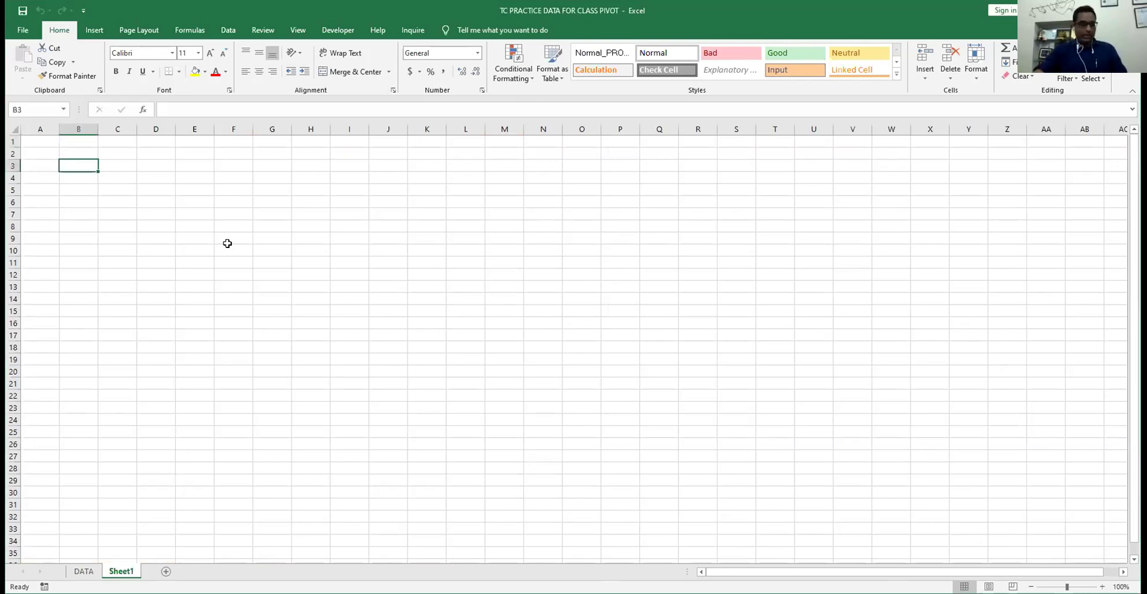
pyautogui.scroll(10, 228, 243)
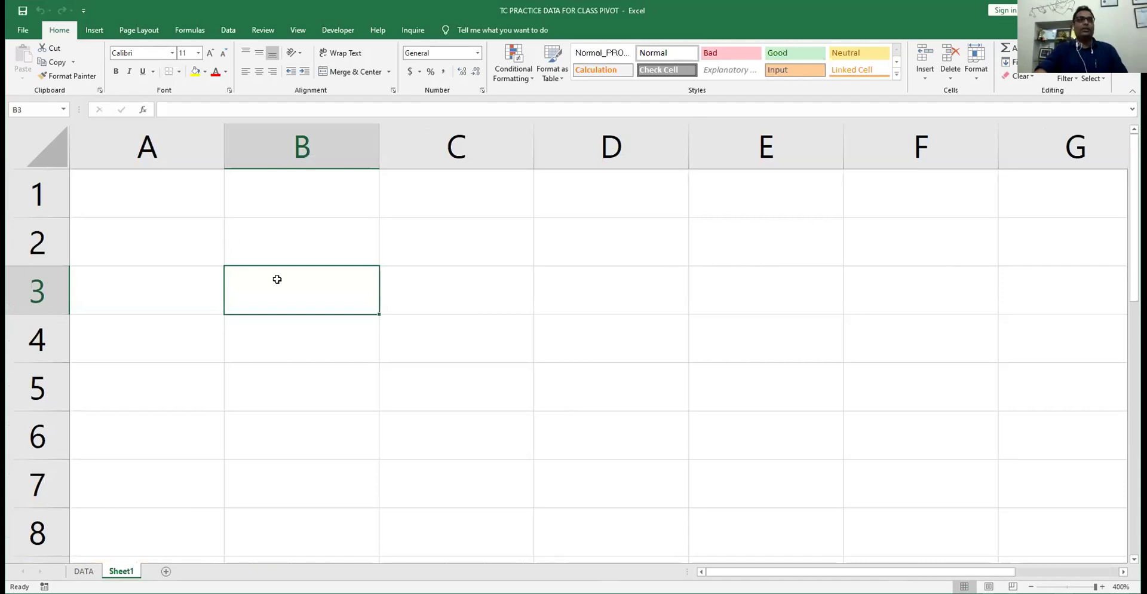
pyautogui.click(268, 239)
pyautogui.scroll(-1, 268, 238)
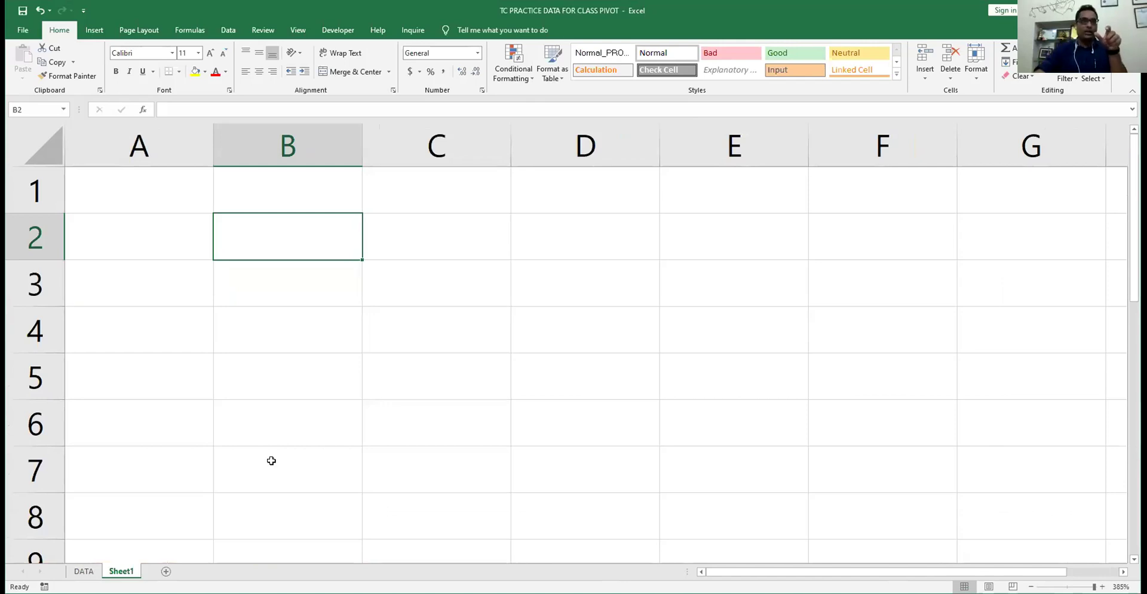
pyautogui.hotkey('shift', 'Down')
pyautogui.hotkey('shift', 'Down')
pyautogui.hotkey('shift', 'Down')
pyautogui.hotkey('shift', 'Down')
pyautogui.hotkey('shift', 'Down')
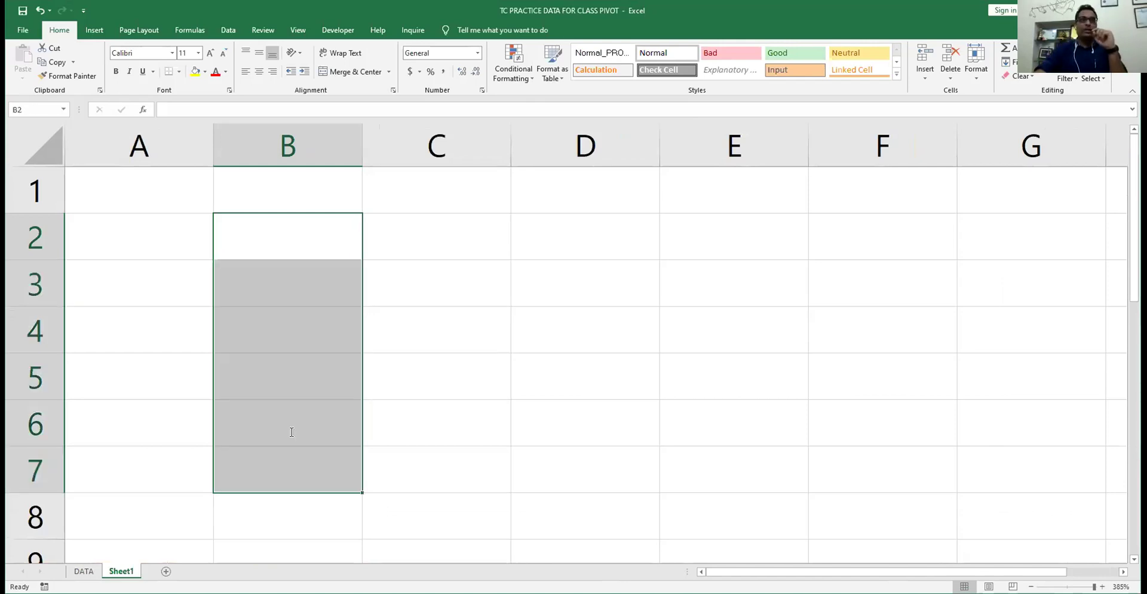
# - Format B2:B7 as Text and enter 2222, 2222, 120, 21, 32 and 14
pyautogui.click(476, 54)
pyautogui.press('Return')
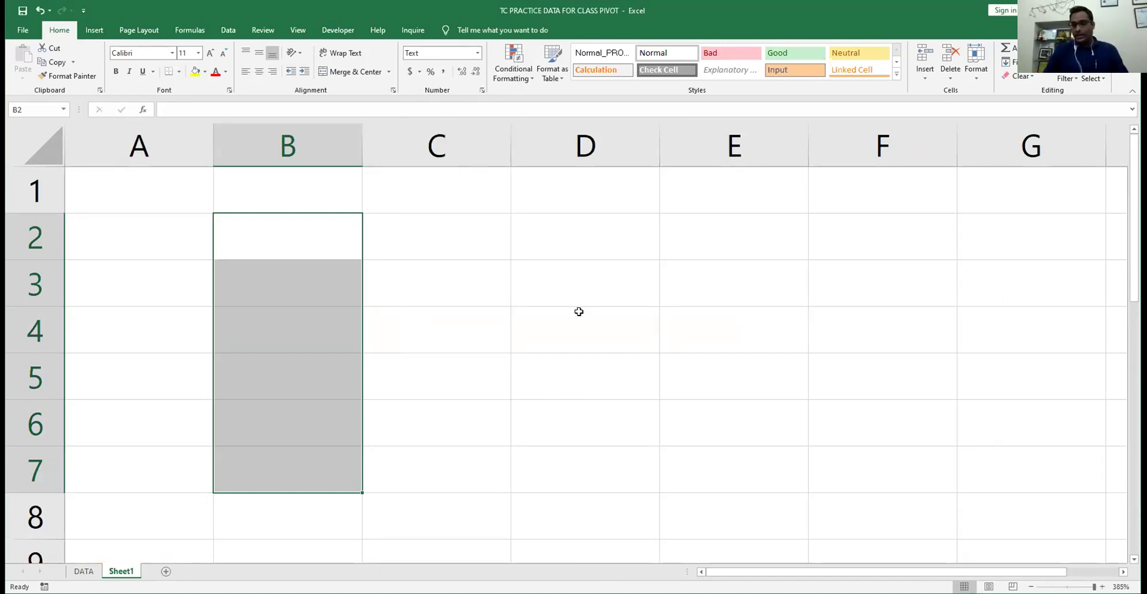
pyautogui.write('2222')
pyautogui.press('Return')
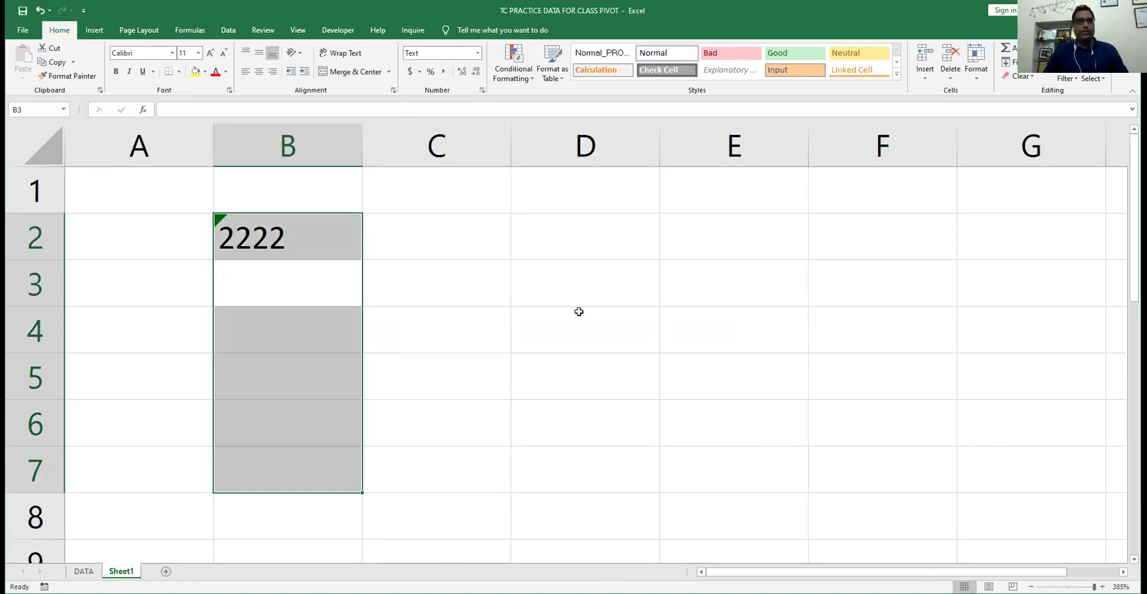
pyautogui.write('2222')
pyautogui.press('Return')
pyautogui.write('120')
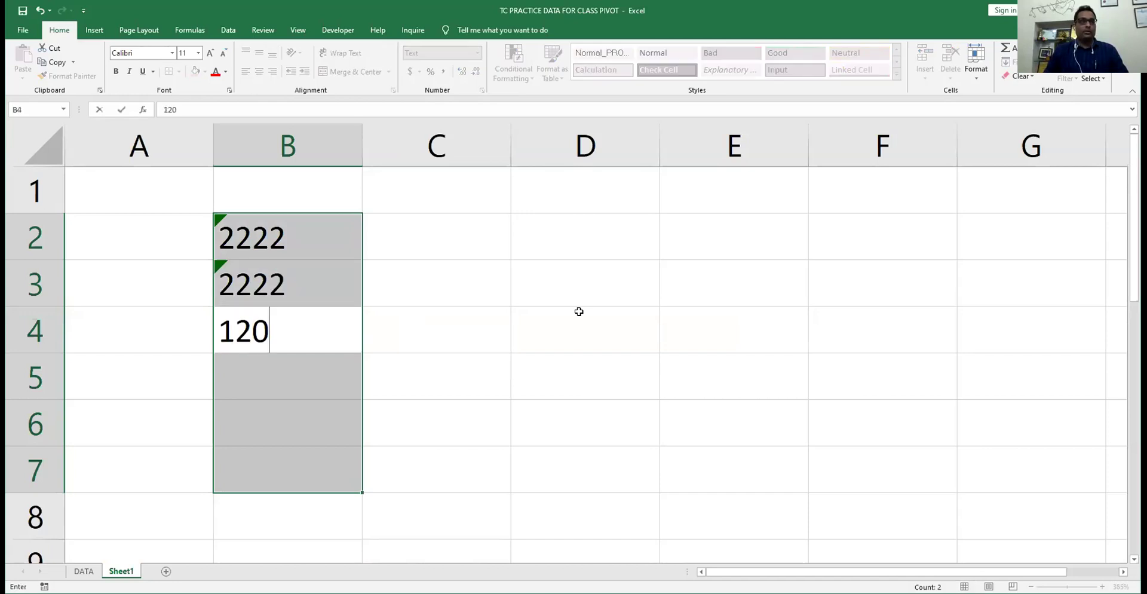
pyautogui.press('Return')
pyautogui.write('21')
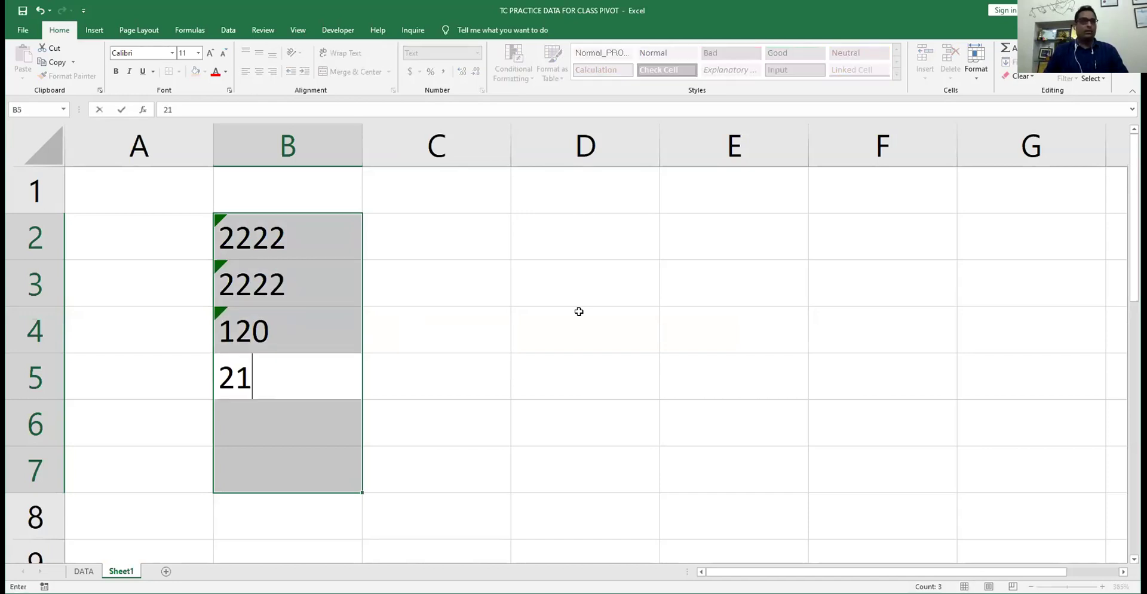
pyautogui.press('Return')
pyautogui.write('32')
pyautogui.press('Return')
pyautogui.write('14')
pyautogui.press('Return')
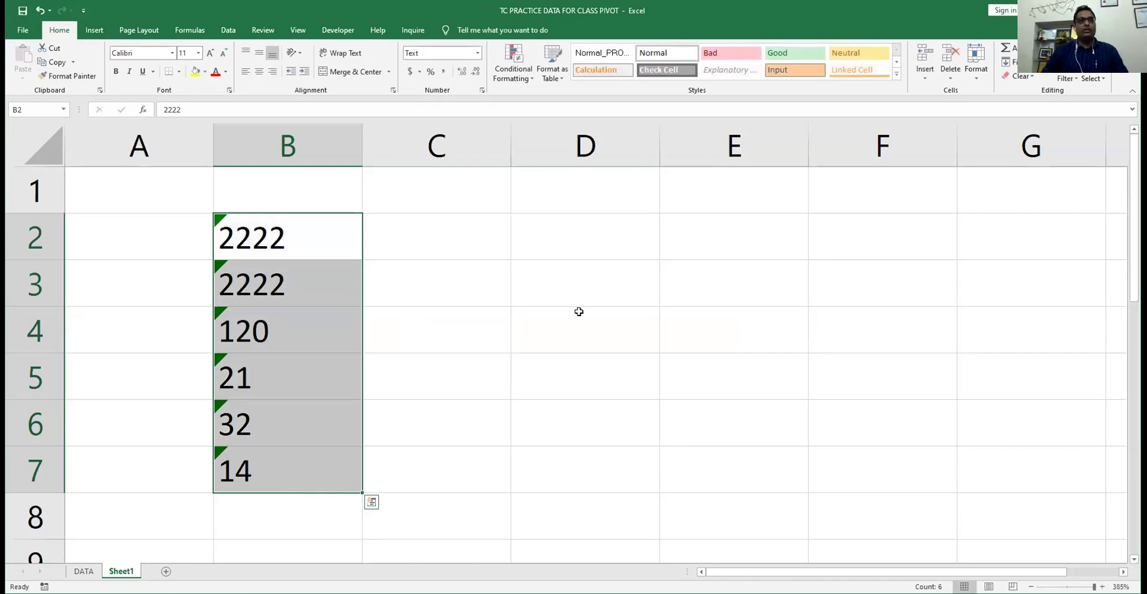
# - Add an AutoSum total of B2:B7 in cell B8
pyautogui.press('Right')
pyautogui.press('Left')
pyautogui.hotkey('ctrl', 'Down')
pyautogui.press('Down')
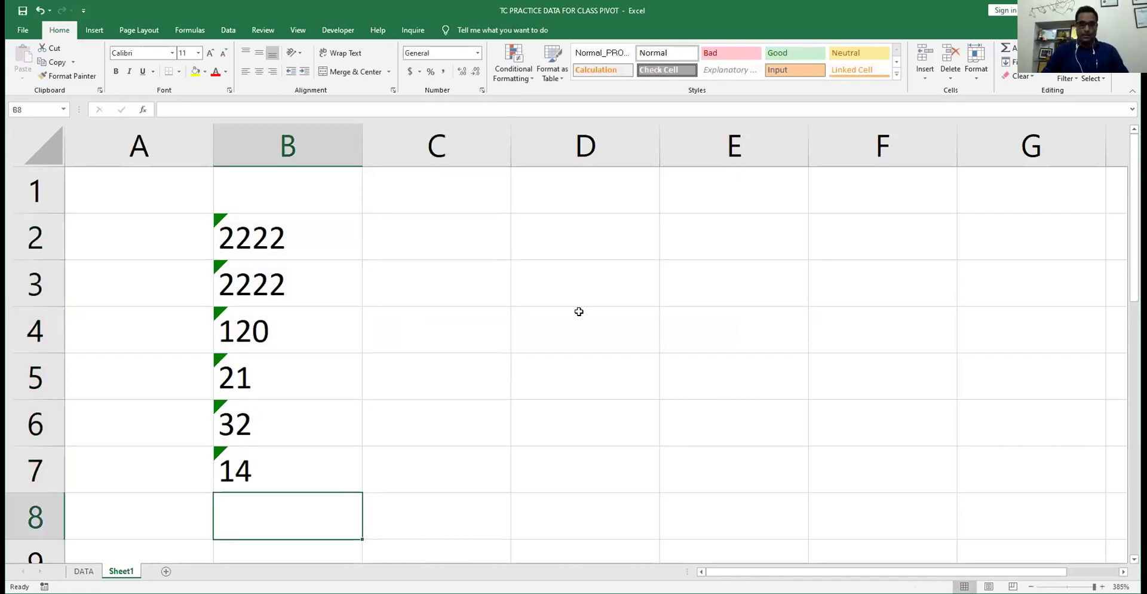
pyautogui.hotkey('alt', '=')
pyautogui.press('Up')
pyautogui.press('Up')
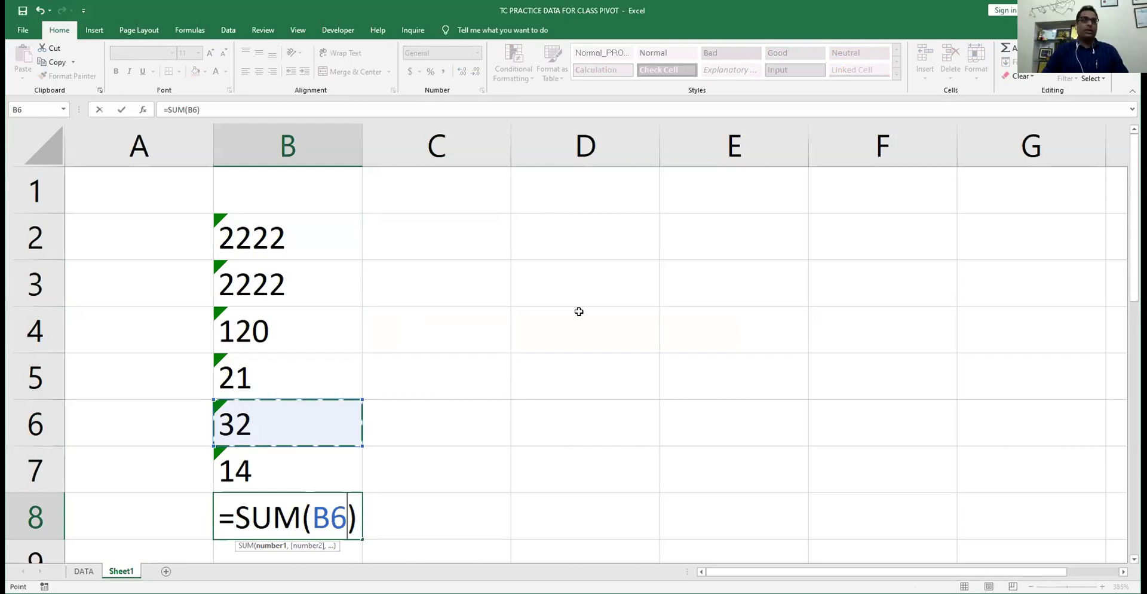
pyautogui.press('Down')
pyautogui.hotkey('ctrl', 'shift', 'Up')
pyautogui.press('Return')
pyautogui.press('Up')
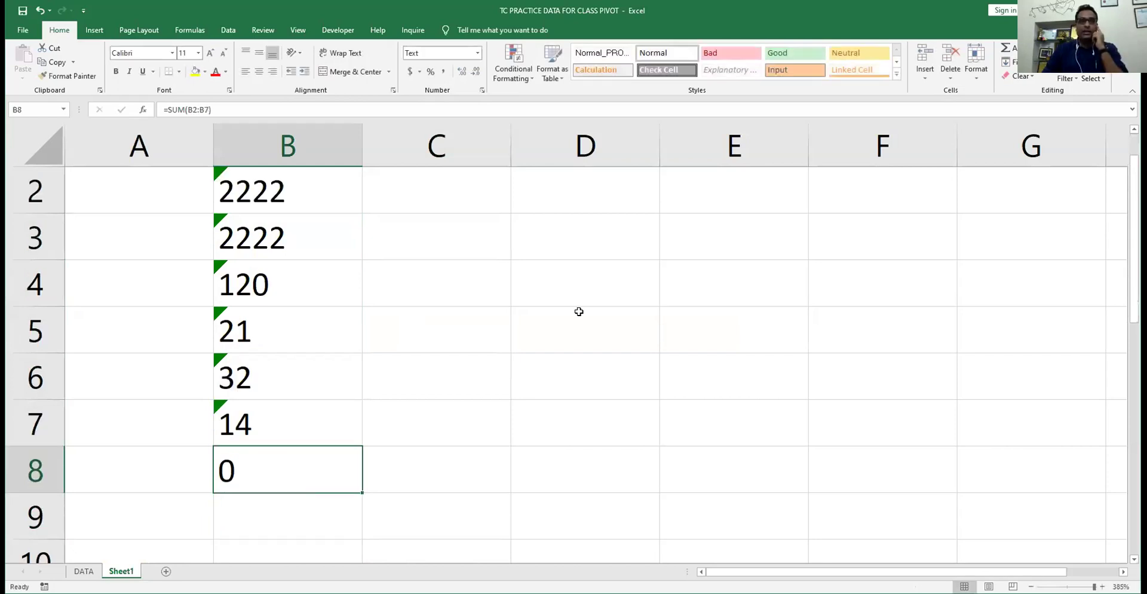
pyautogui.hotkey('ctrl', 'Up')
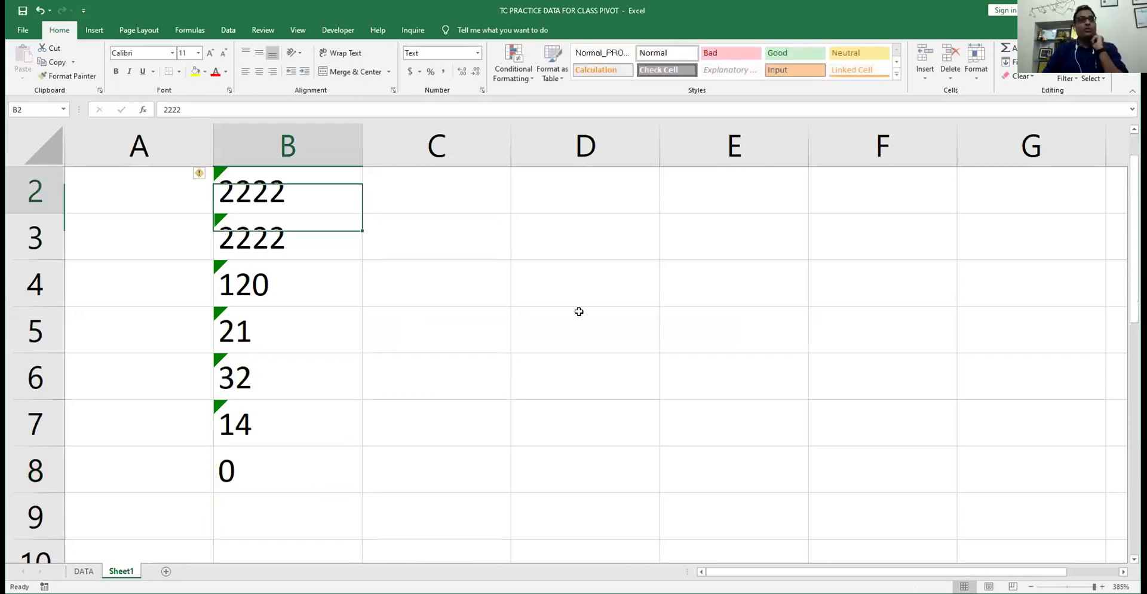
pyautogui.hotkey('ctrl', 'Down')
pyautogui.hotkey('ctrl', 'Up')
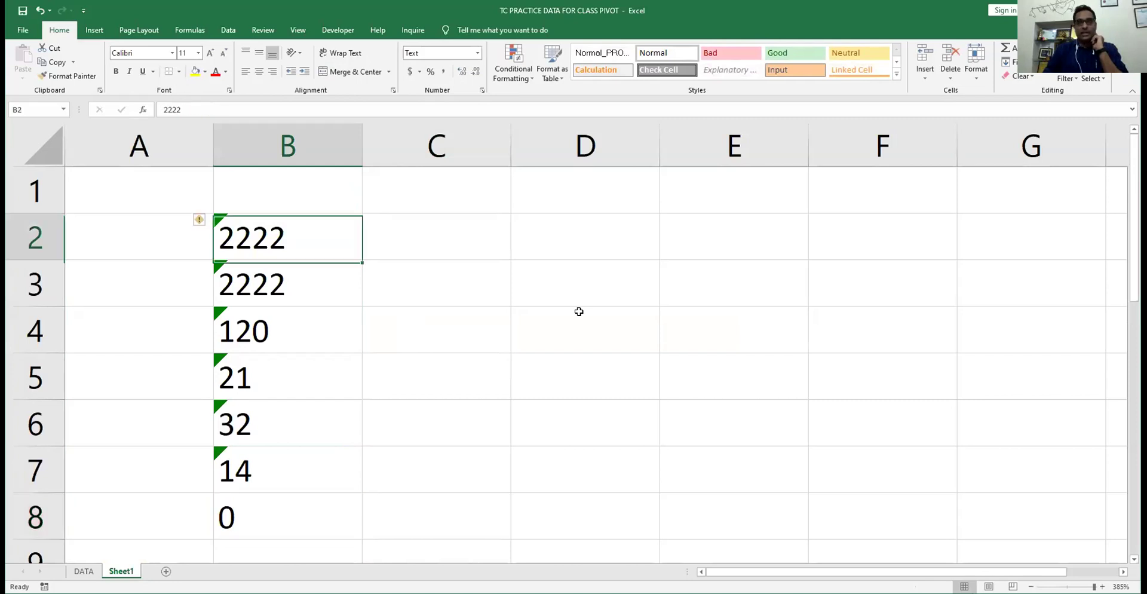
# - Enter 333, 333, 33, 33, 33, 33 in C2:C7 and total them in C8
pyautogui.press('Right')
pyautogui.write('333')
pyautogui.press('Return')
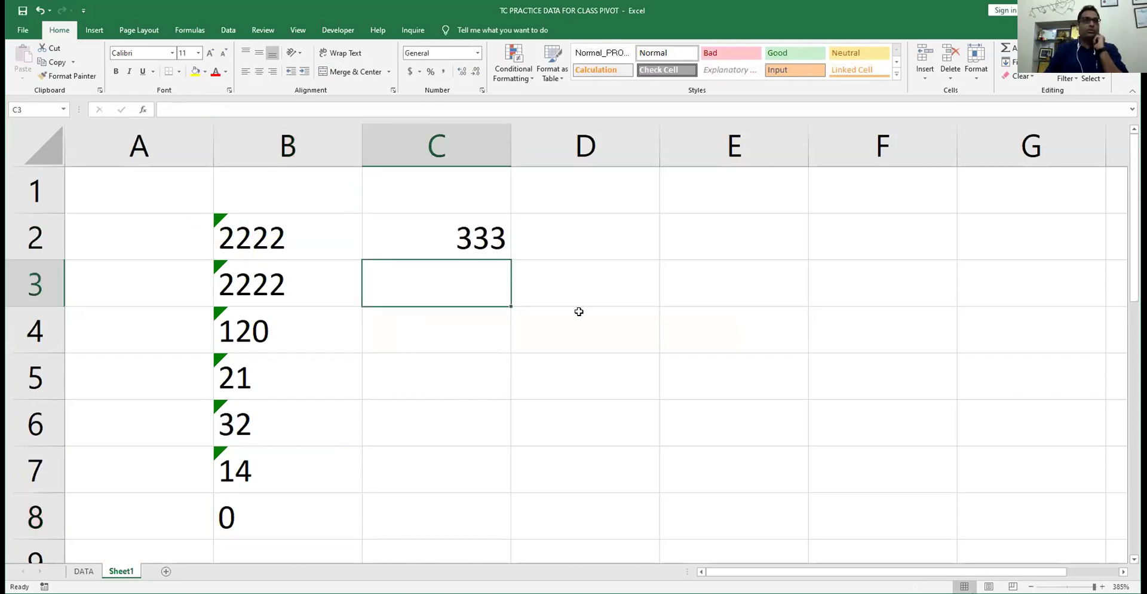
pyautogui.write('333')
pyautogui.press('Return')
pyautogui.write('33')
pyautogui.press('Return')
pyautogui.write('33')
pyautogui.press('Return')
pyautogui.write('33')
pyautogui.press('Return')
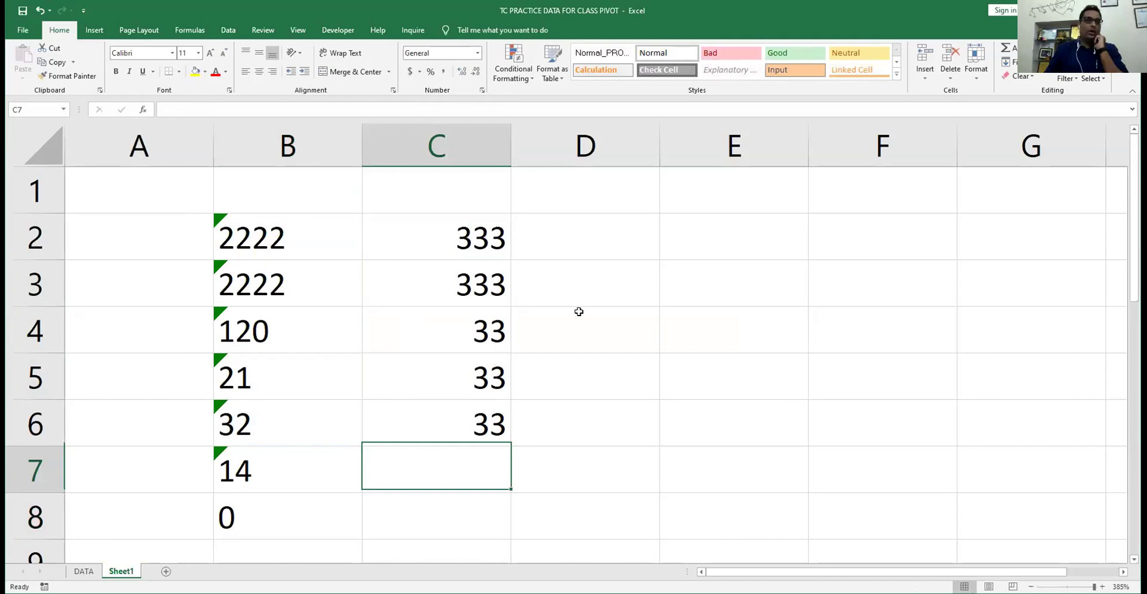
pyautogui.write('33')
pyautogui.press('Return')
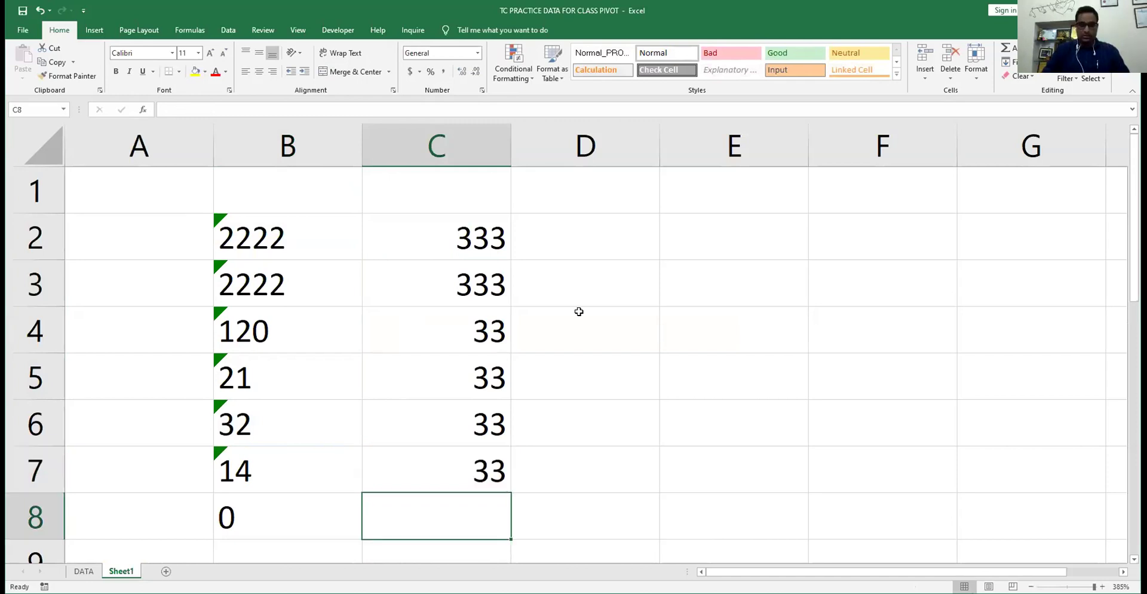
pyautogui.hotkey('alt', '=')
pyautogui.hotkey('ctrl', 'Return')
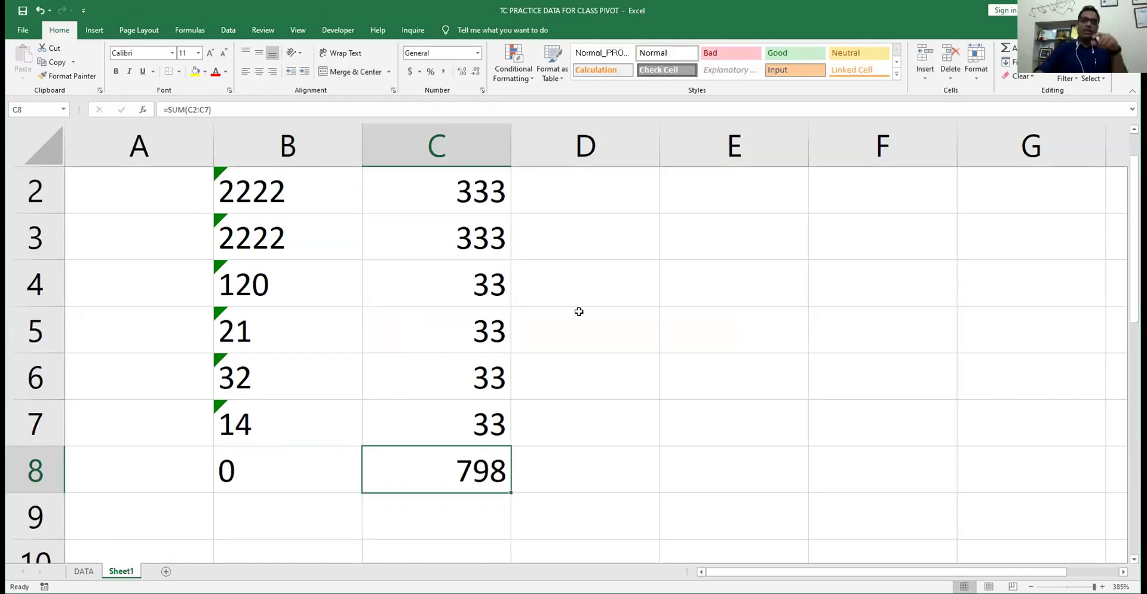
pyautogui.click(282, 453)
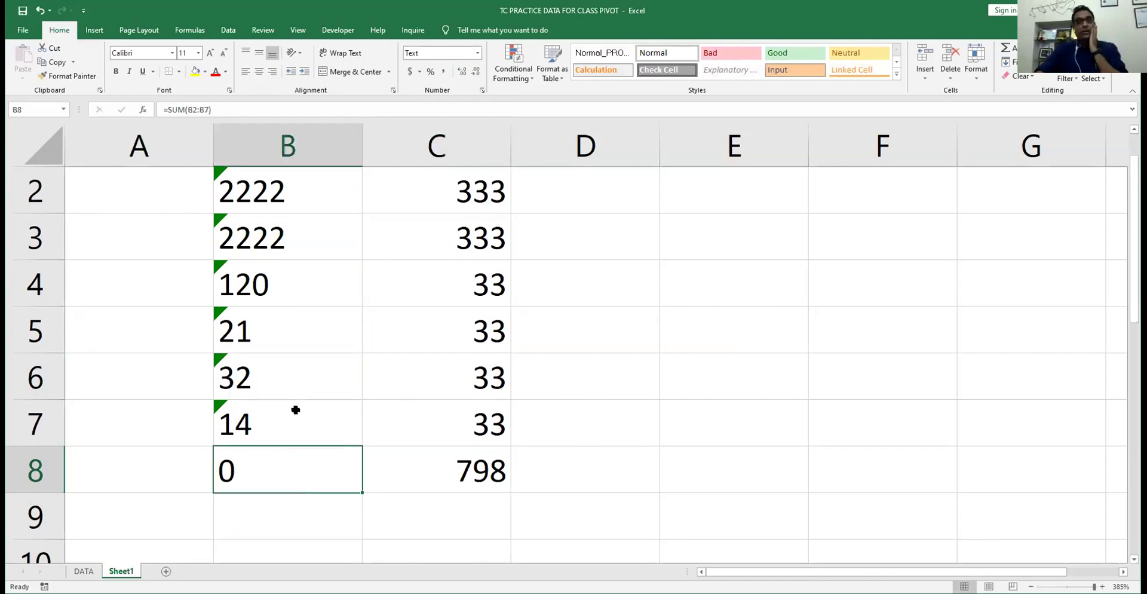
# - Select the text-stored values in B2:B7 and apply the Number format to them
pyautogui.scroll(1, 293, 236)
pyautogui.moveTo(293, 237); pyautogui.dragTo(291, 448)
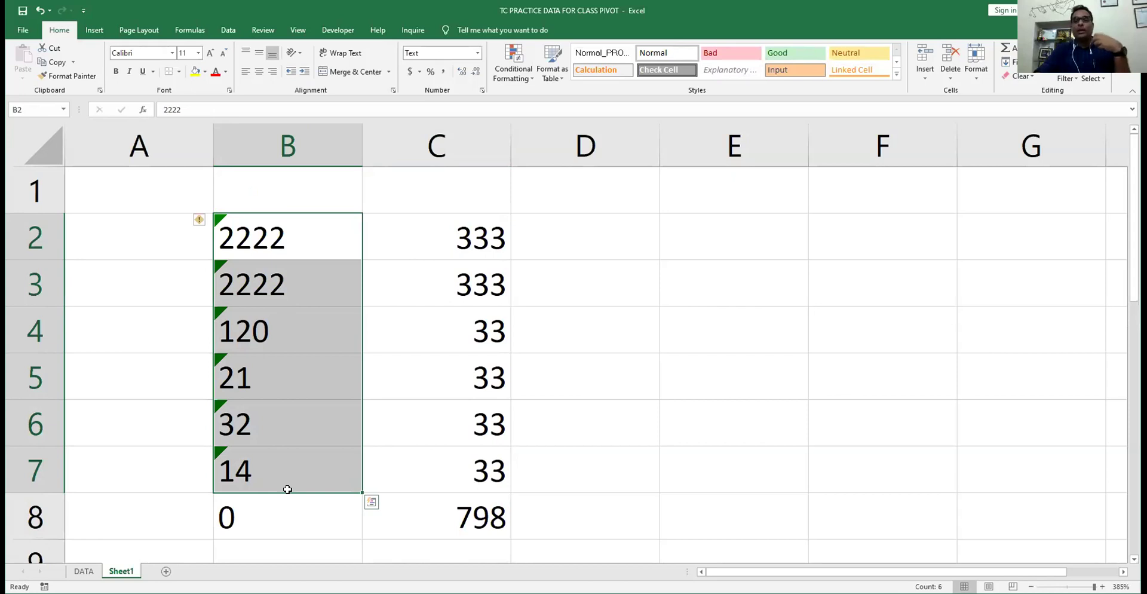
pyautogui.click(290, 231)
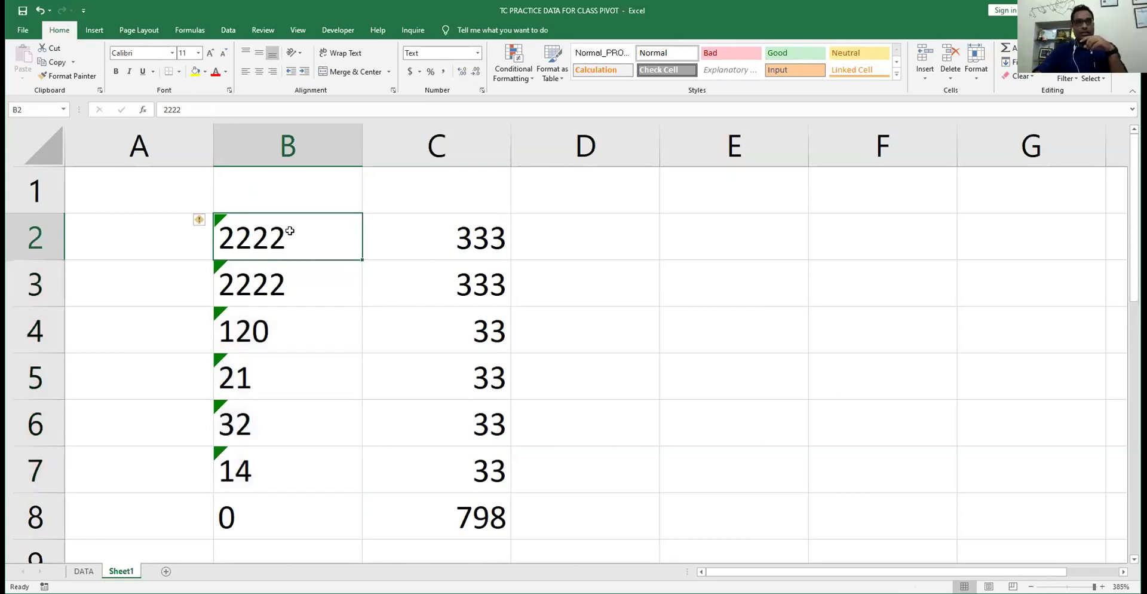
pyautogui.moveTo(290, 231); pyautogui.dragTo(295, 466)
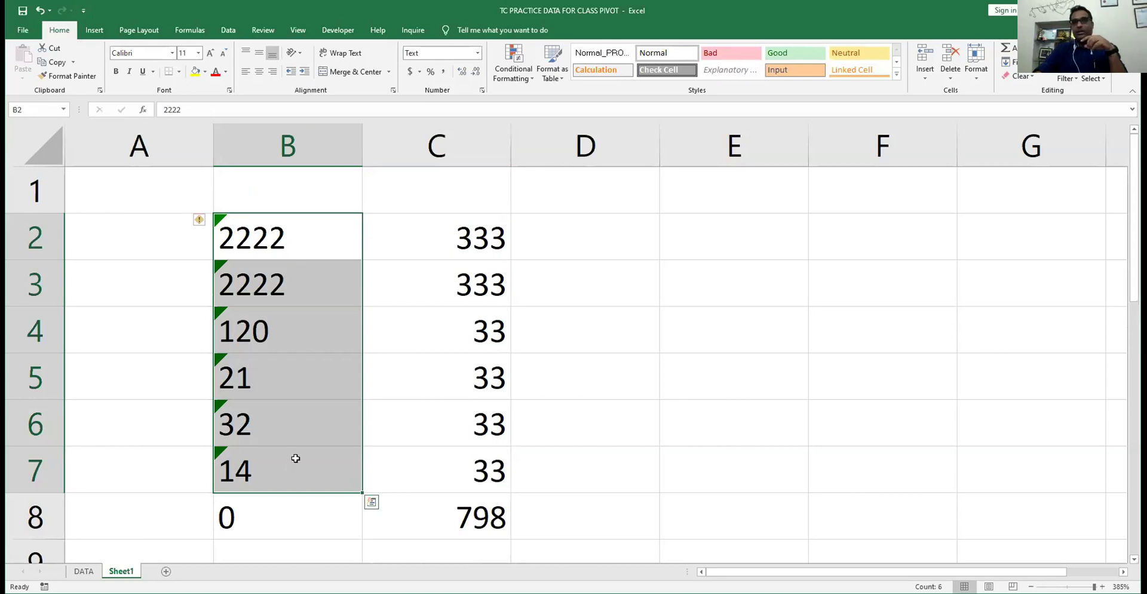
pyautogui.click(270, 514)
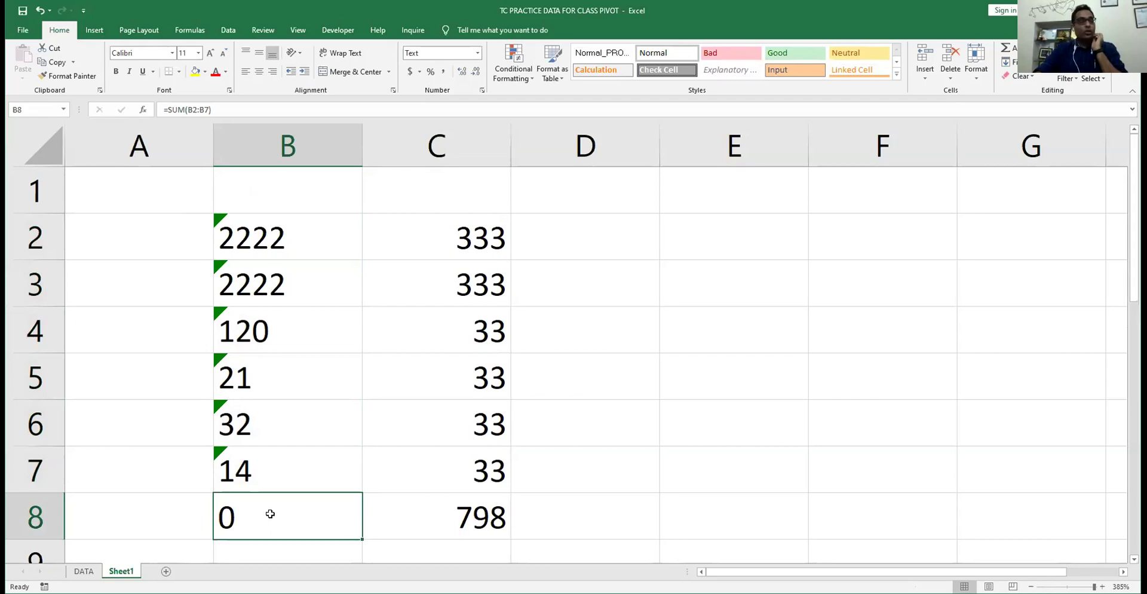
pyautogui.moveTo(317, 233); pyautogui.dragTo(317, 474)
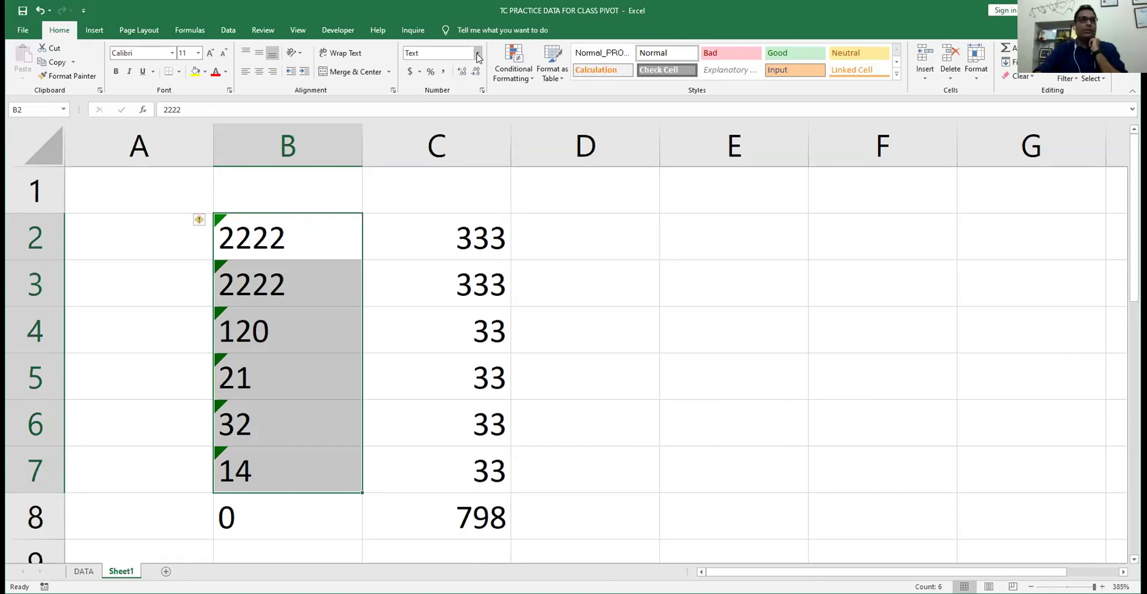
pyautogui.click(478, 54)
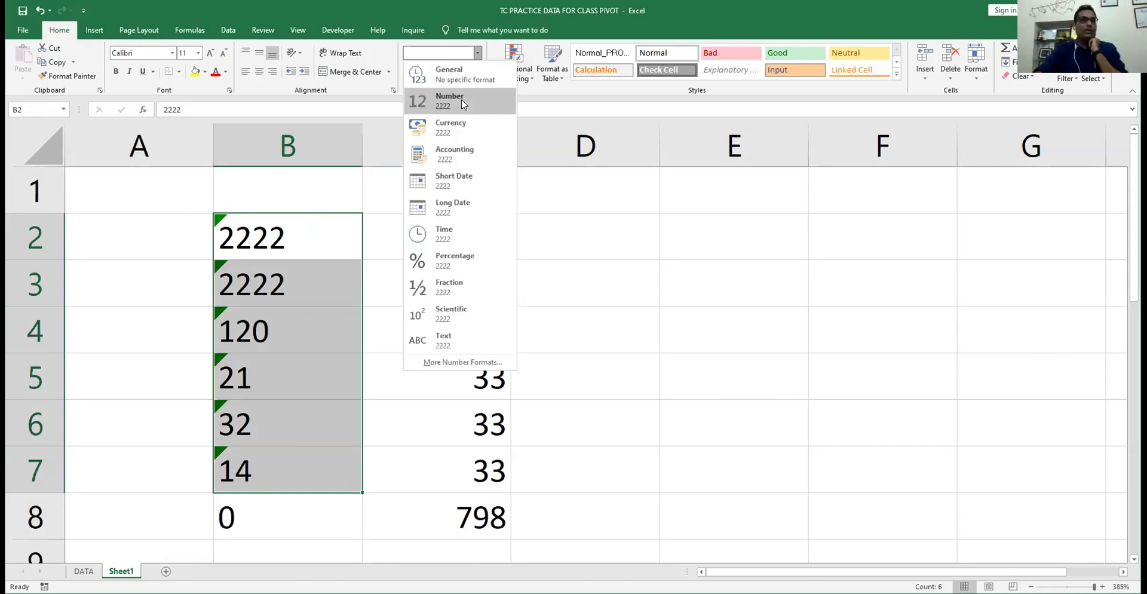
pyautogui.click(463, 104)
# - Re-commit the =SUM(B2:B7) formula in B8, then select B4 to check its format
pyautogui.click(295, 524)
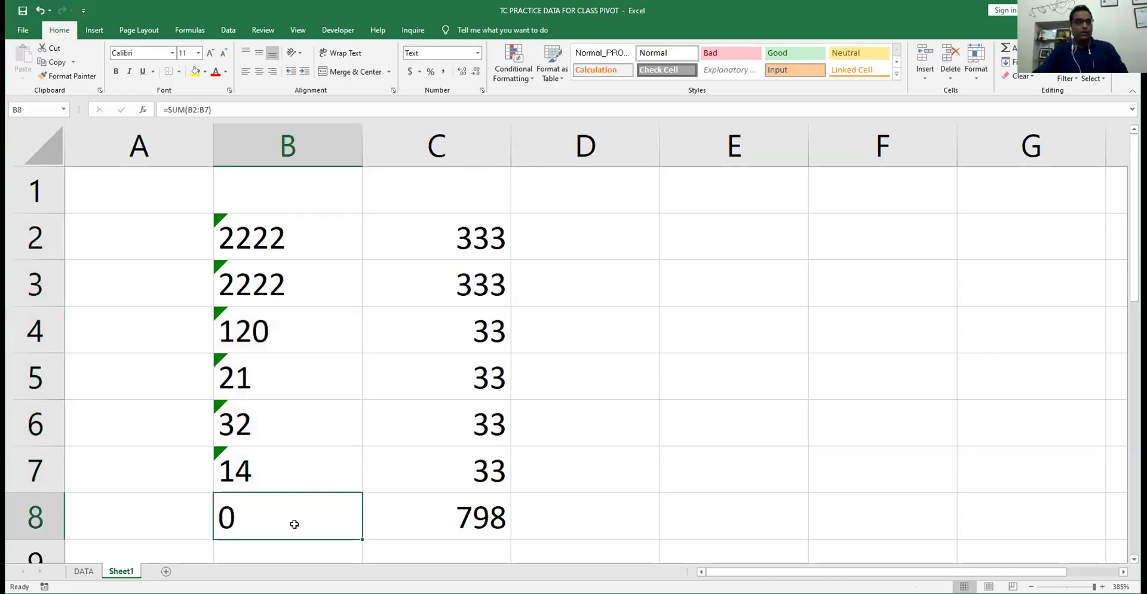
pyautogui.doubleClick(294, 524)
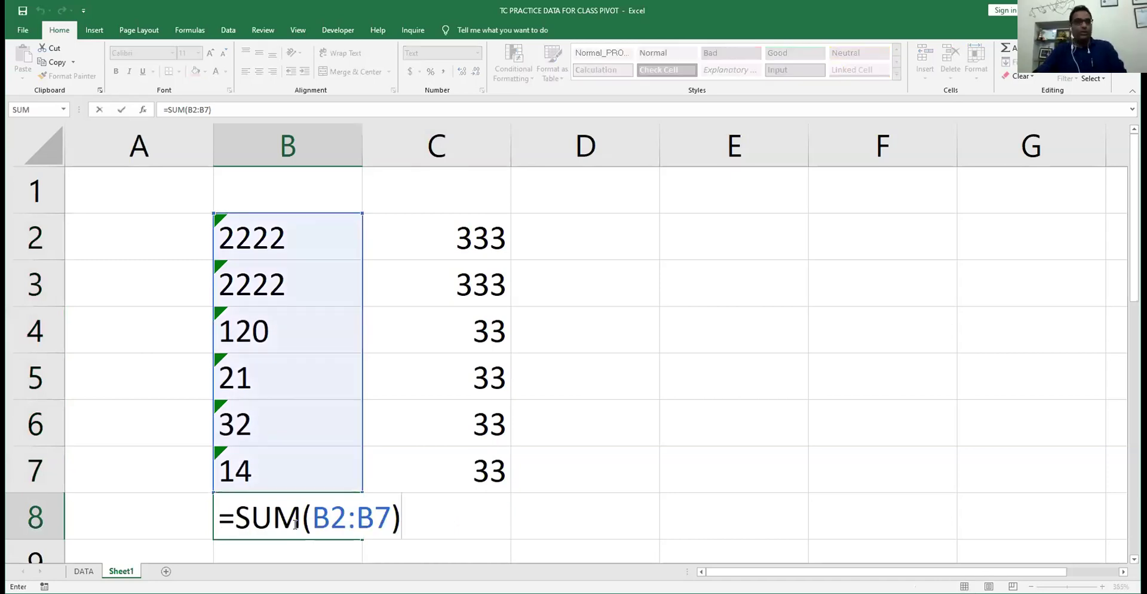
pyautogui.press('Return')
pyautogui.click(297, 470)
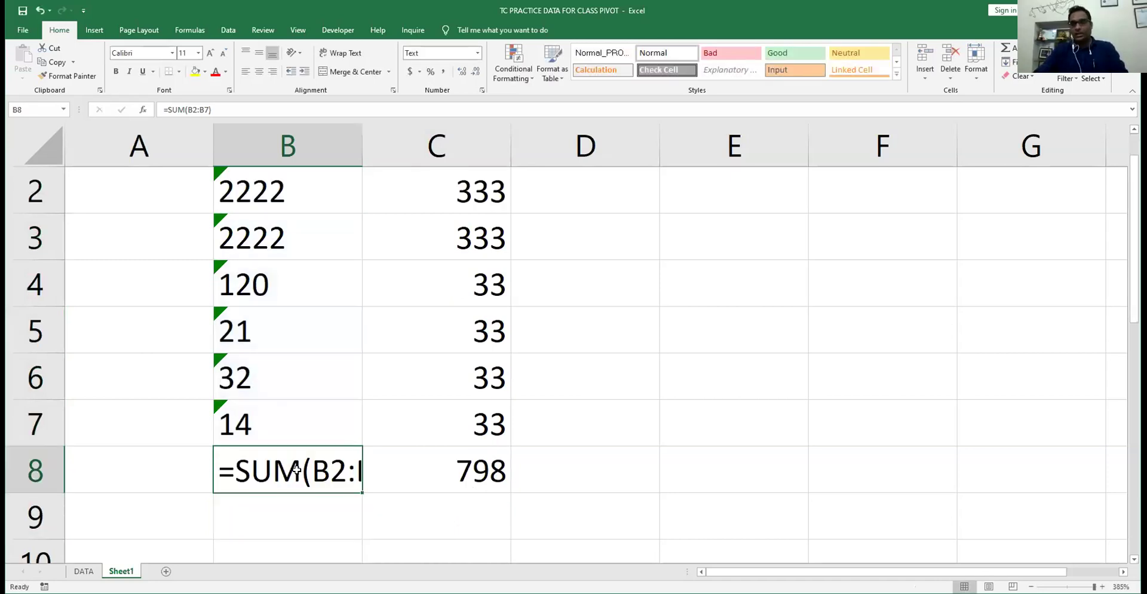
pyautogui.click(327, 270)
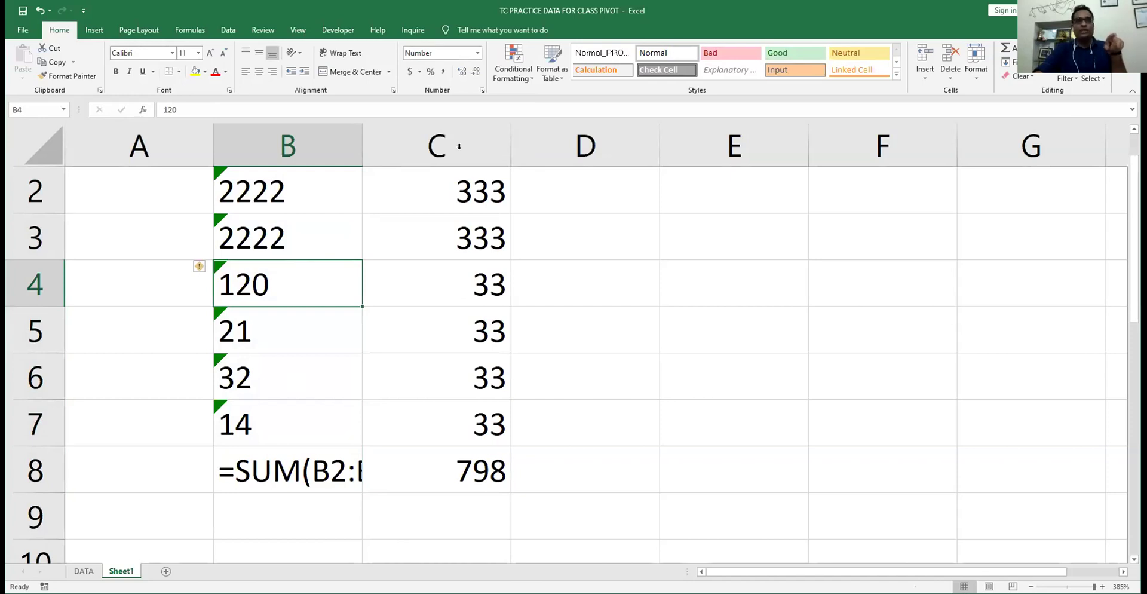
# - Delete the numbers in C2:C7 so the C8 total drops to 0
pyautogui.click(445, 183)
pyautogui.hotkey('ctrl', 'space')
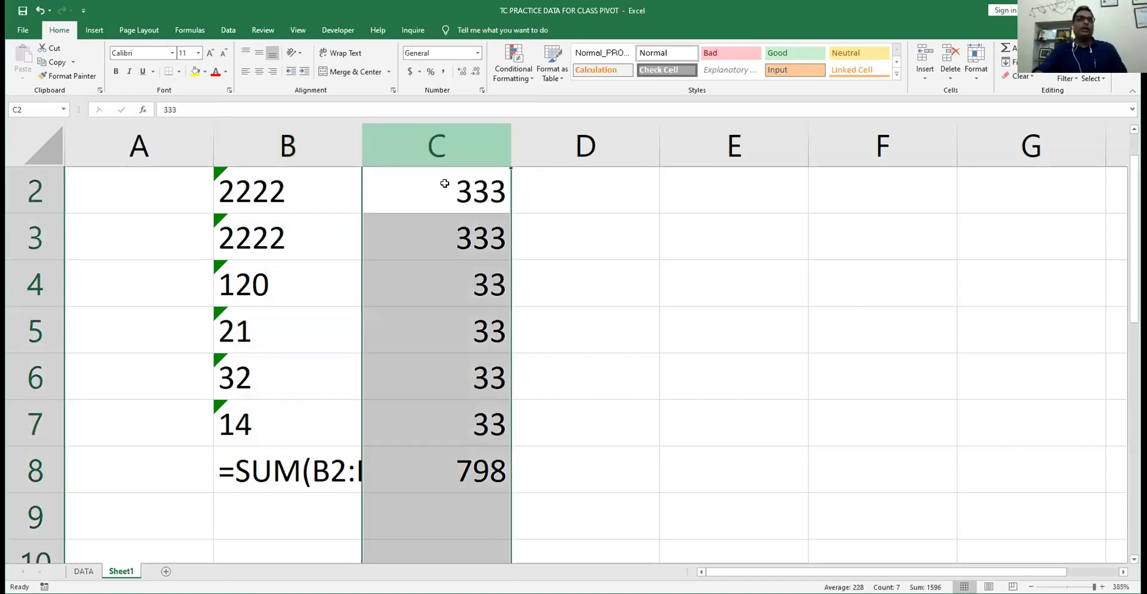
pyautogui.click(444, 184)
pyautogui.scroll(-2, 445, 183)
pyautogui.scroll(2, 444, 251)
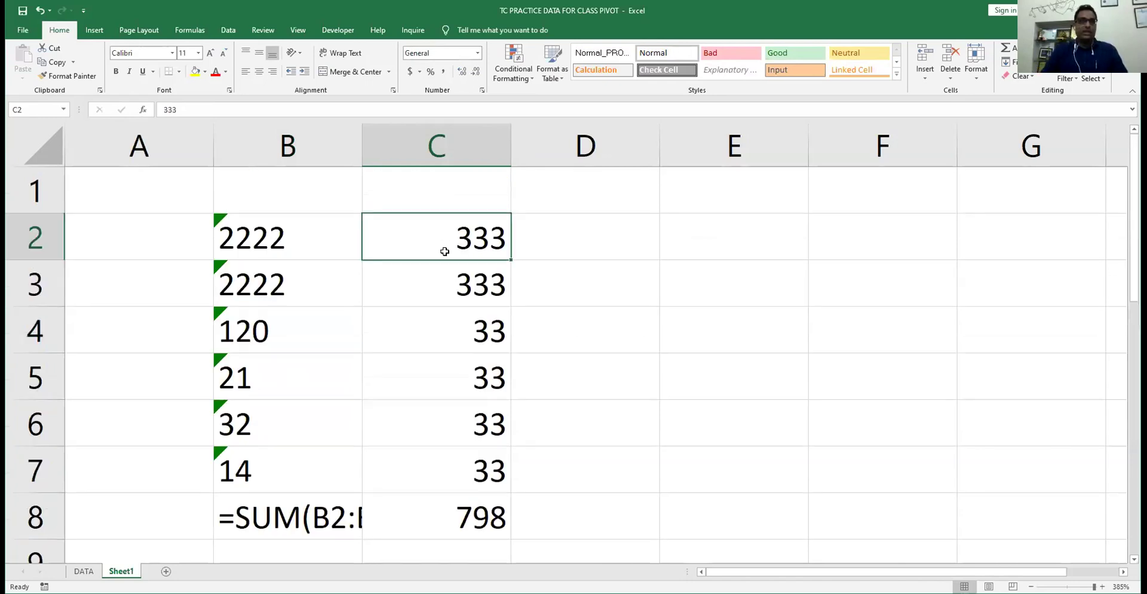
pyautogui.hotkey('shift', 'Down')
pyautogui.hotkey('shift', 'Down')
pyautogui.hotkey('shift', 'Down')
pyautogui.hotkey('shift', 'Down')
pyautogui.hotkey('shift', 'Down')
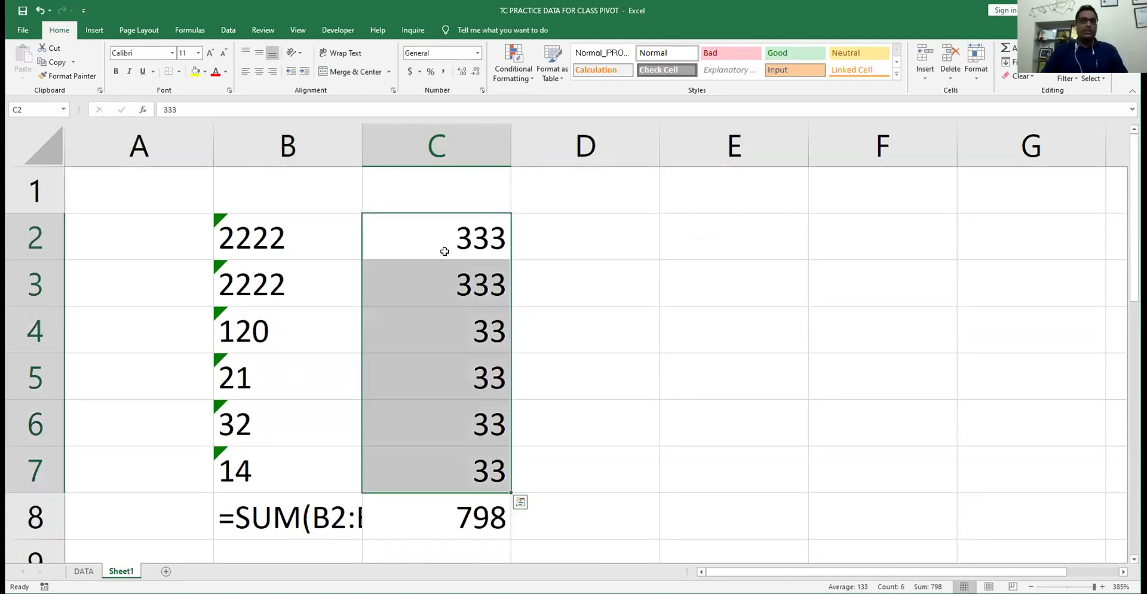
pyautogui.press('Delete')
pyautogui.press('Return')
# - Select B2:B7 and launch Text to Columns from the Data tab
pyautogui.press('Up')
pyautogui.press('Left')
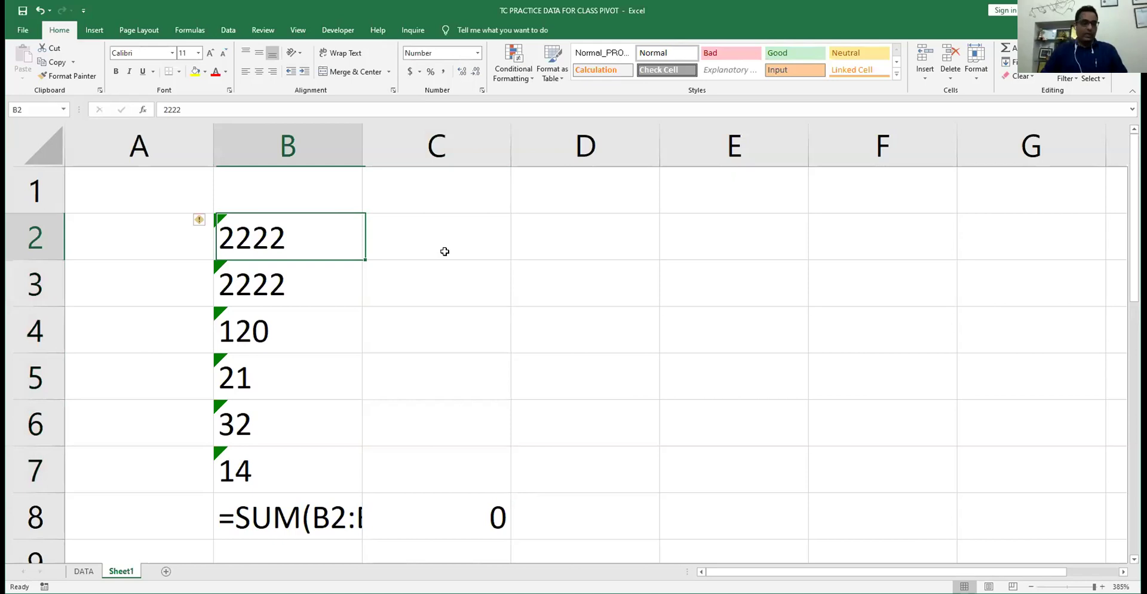
pyautogui.hotkey('shift', 'Down')
pyautogui.hotkey('shift', 'Down')
pyautogui.hotkey('shift', 'Down')
pyautogui.hotkey('shift', 'Down')
pyautogui.hotkey('shift', 'Down')
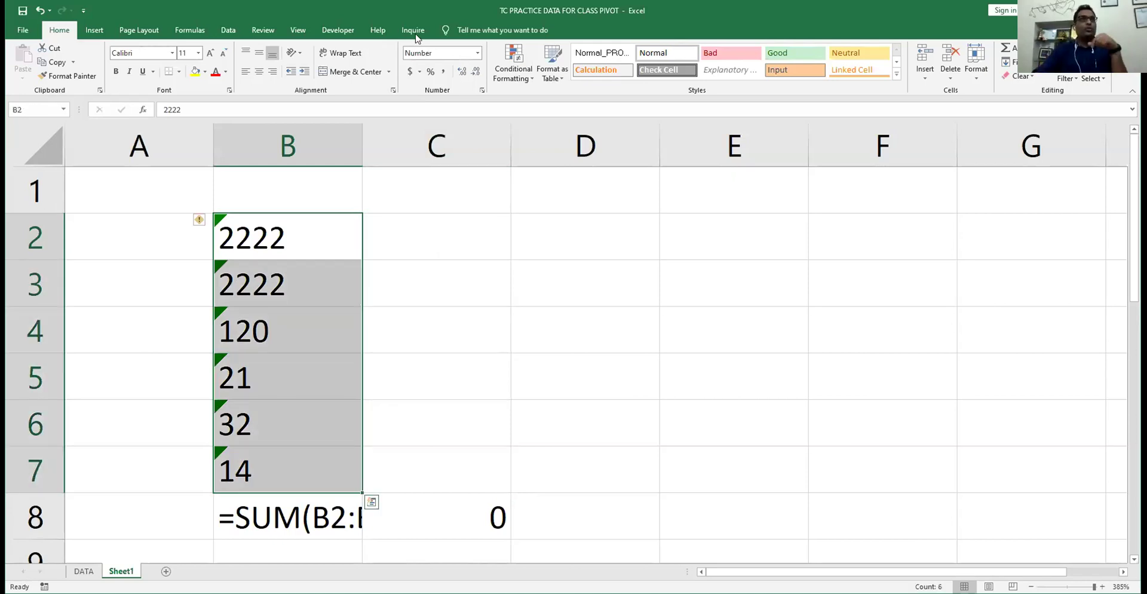
pyautogui.click(233, 34)
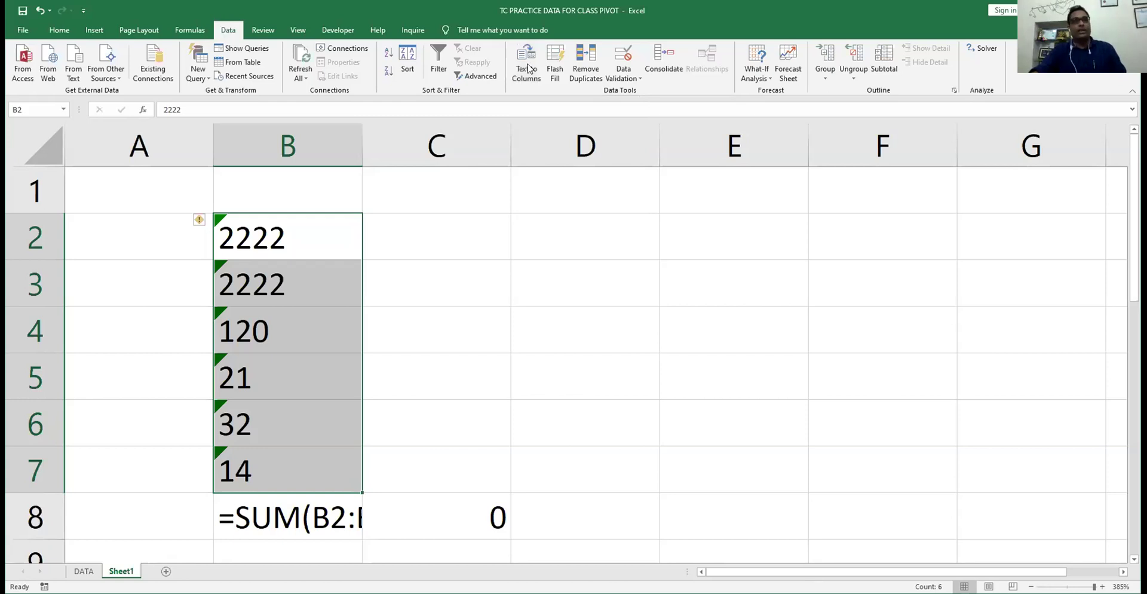
pyautogui.click(528, 64)
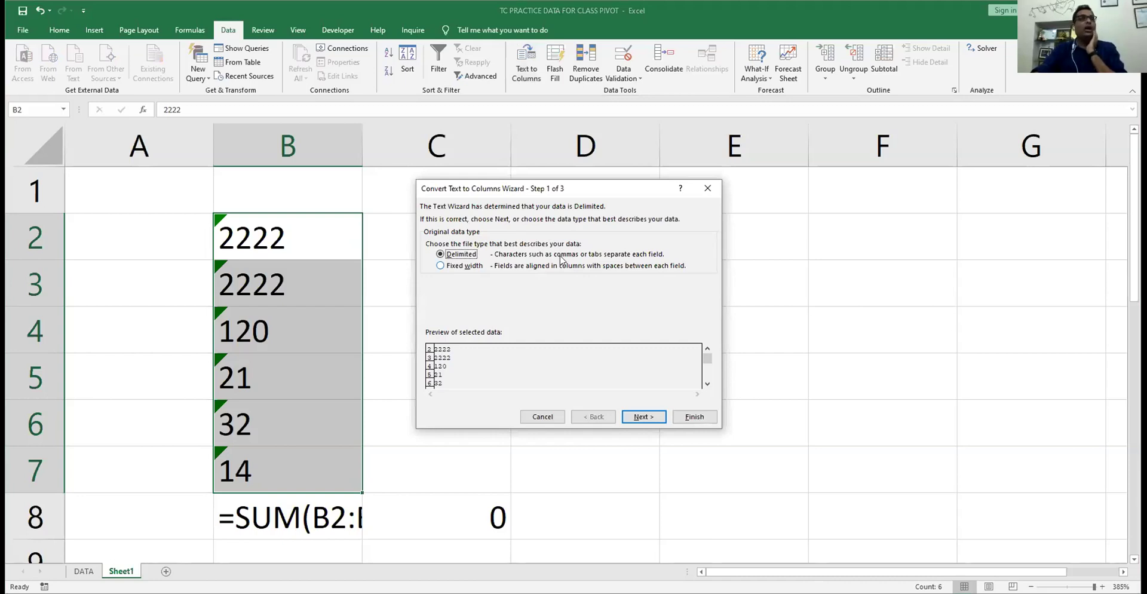
# - Run Text to Columns with Tab unchecked, General format, and destination $C$2
pyautogui.press('Return')
pyautogui.click(443, 118)
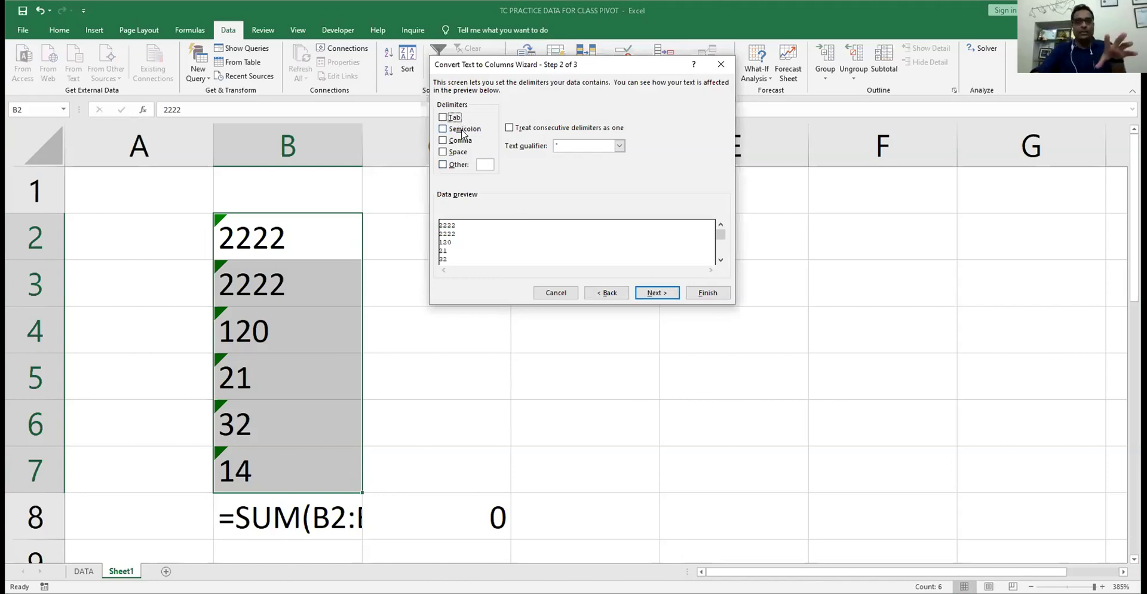
pyautogui.click(657, 292)
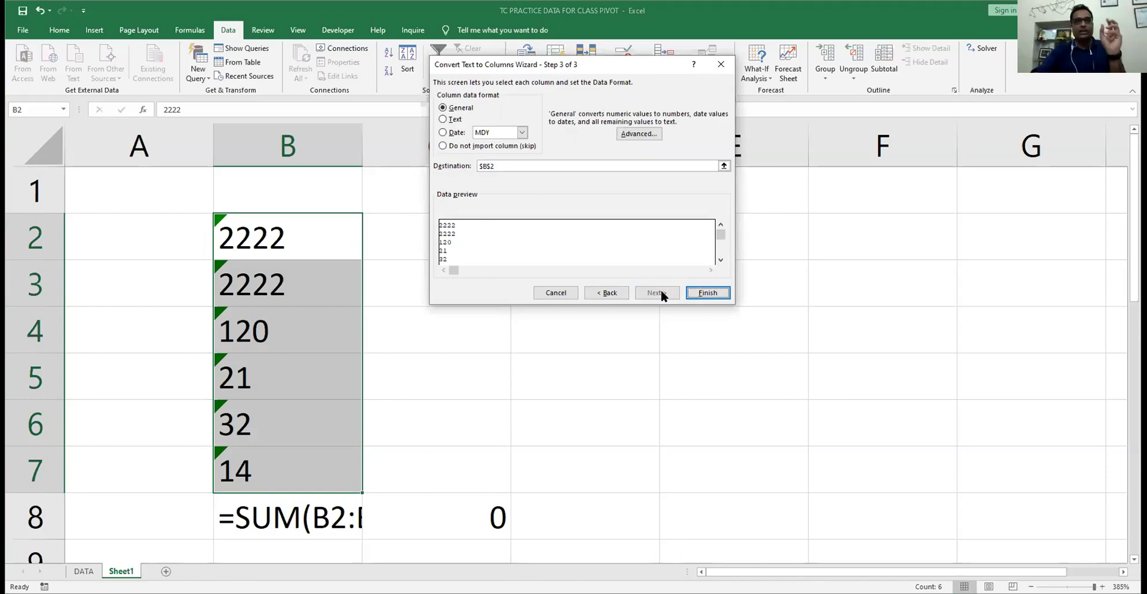
pyautogui.click(575, 218)
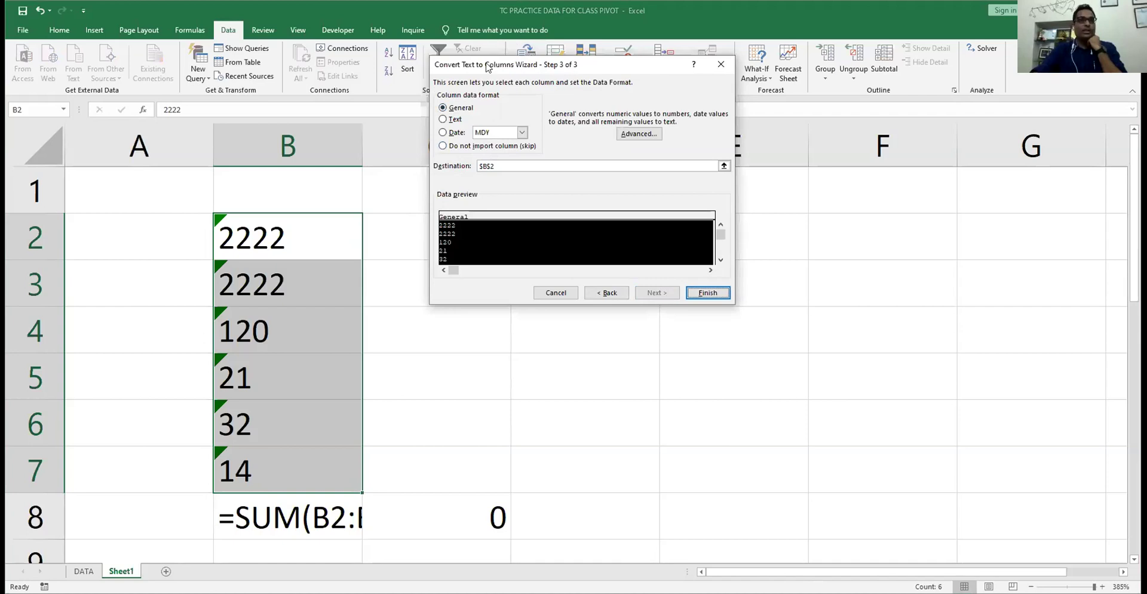
pyautogui.moveTo(488, 67); pyautogui.dragTo(570, 71)
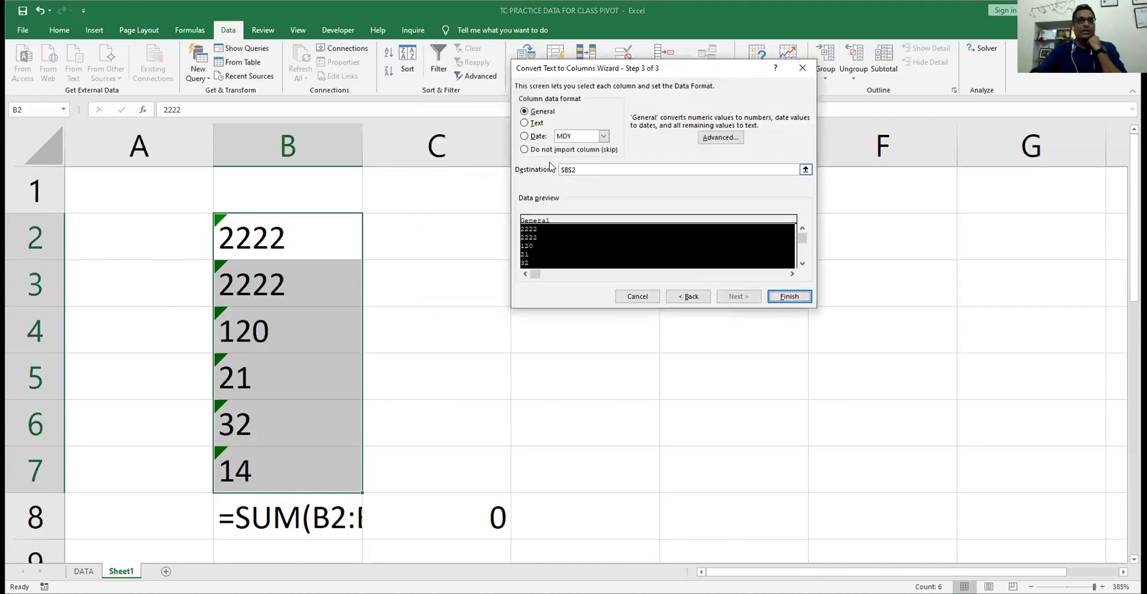
pyautogui.click(454, 237)
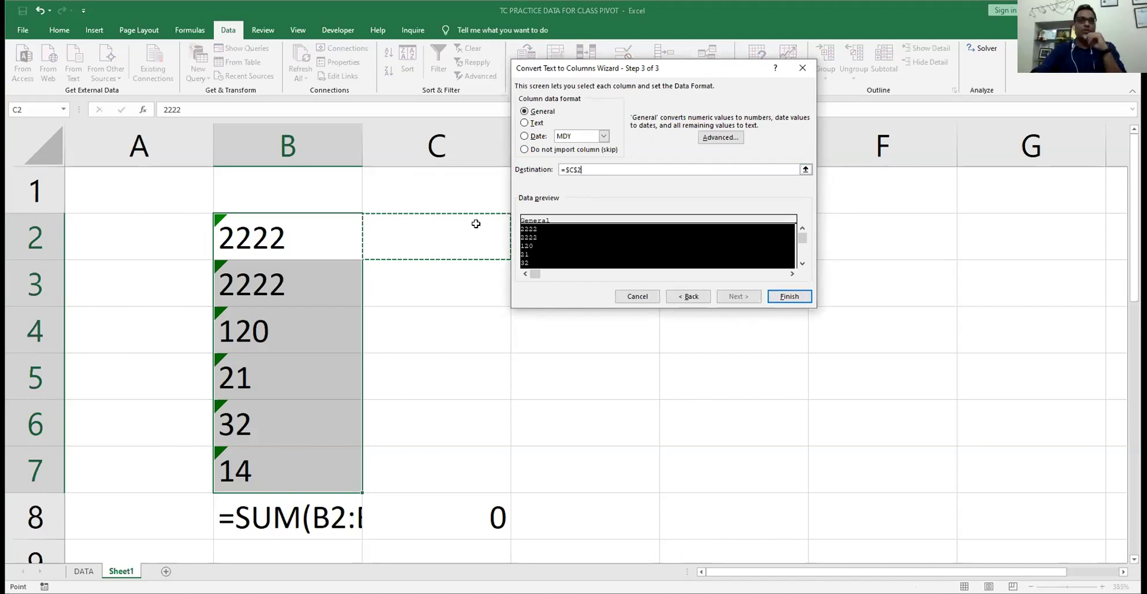
pyautogui.press('Return')
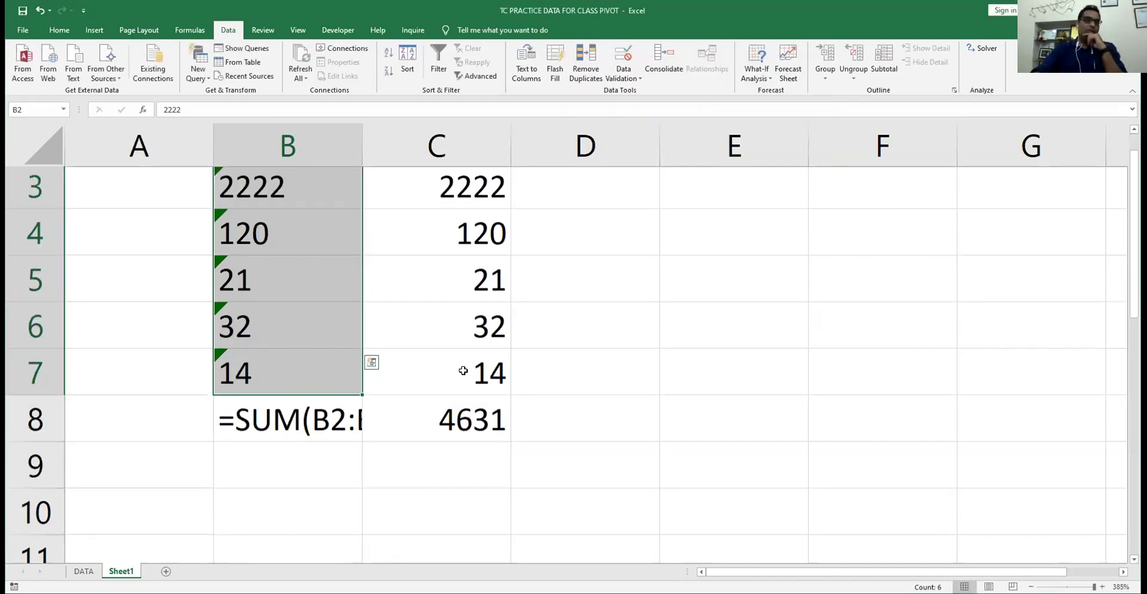
# - Inspect C2, C3 and the C8 formula, then type 4554545 into C4
pyautogui.scroll(-1, 463, 371)
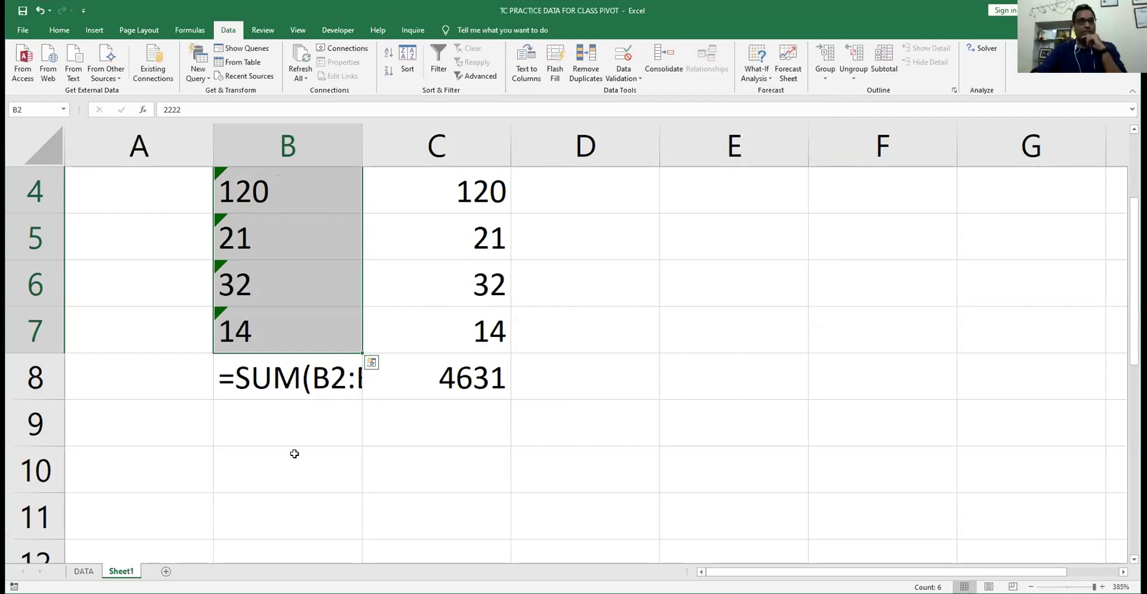
pyautogui.scroll(3, 295, 454)
pyautogui.click(482, 236)
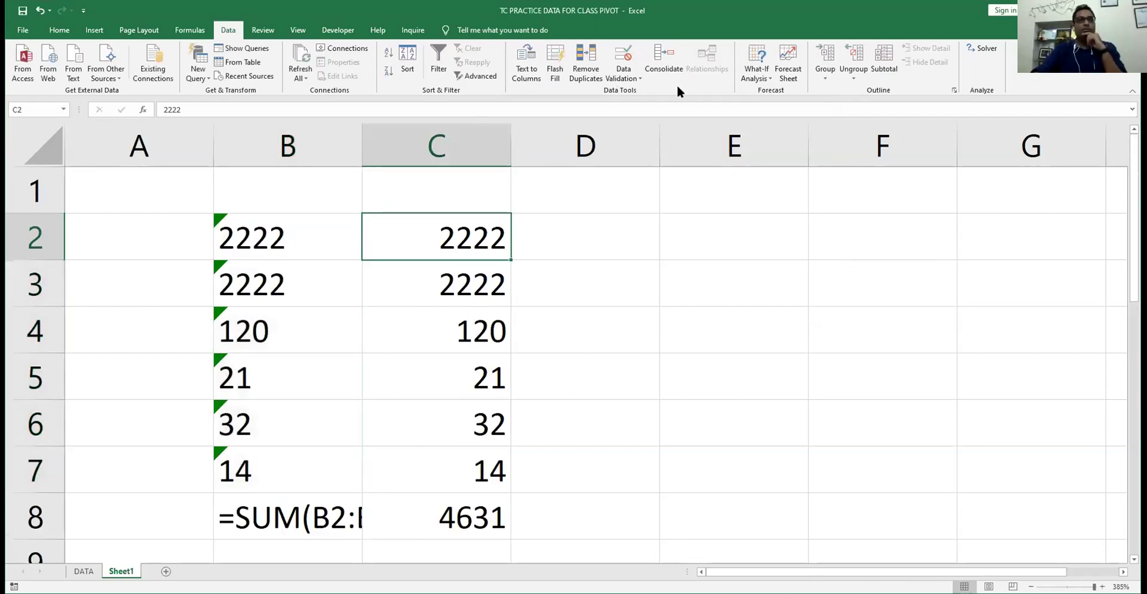
pyautogui.click(436, 284)
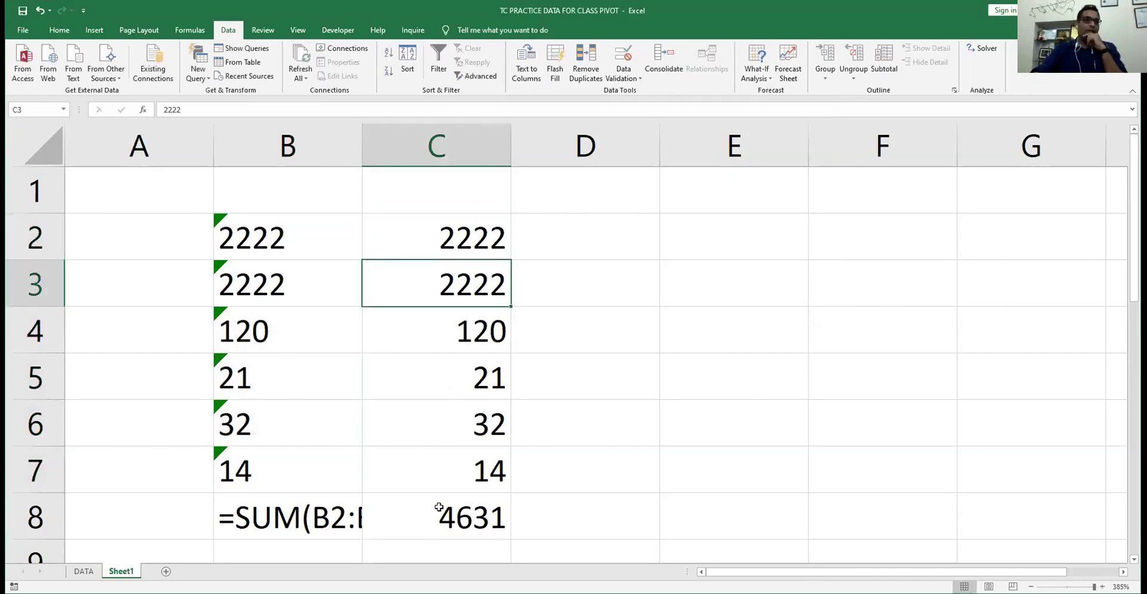
pyautogui.click(440, 511)
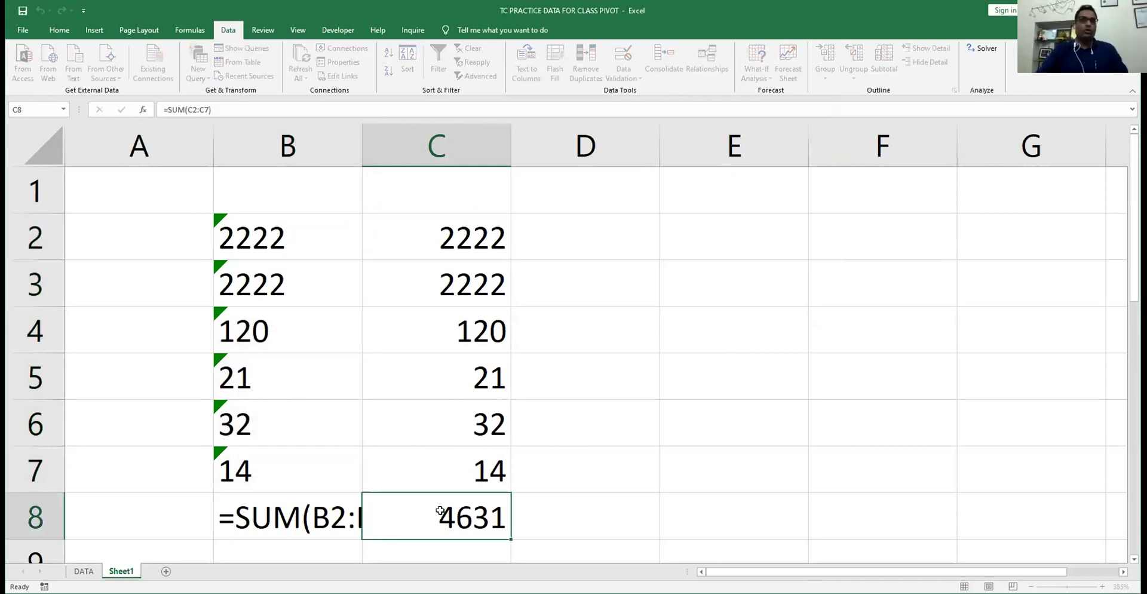
pyautogui.press('Up')
pyautogui.press('Up')
pyautogui.press('Up')
pyautogui.press('Up')
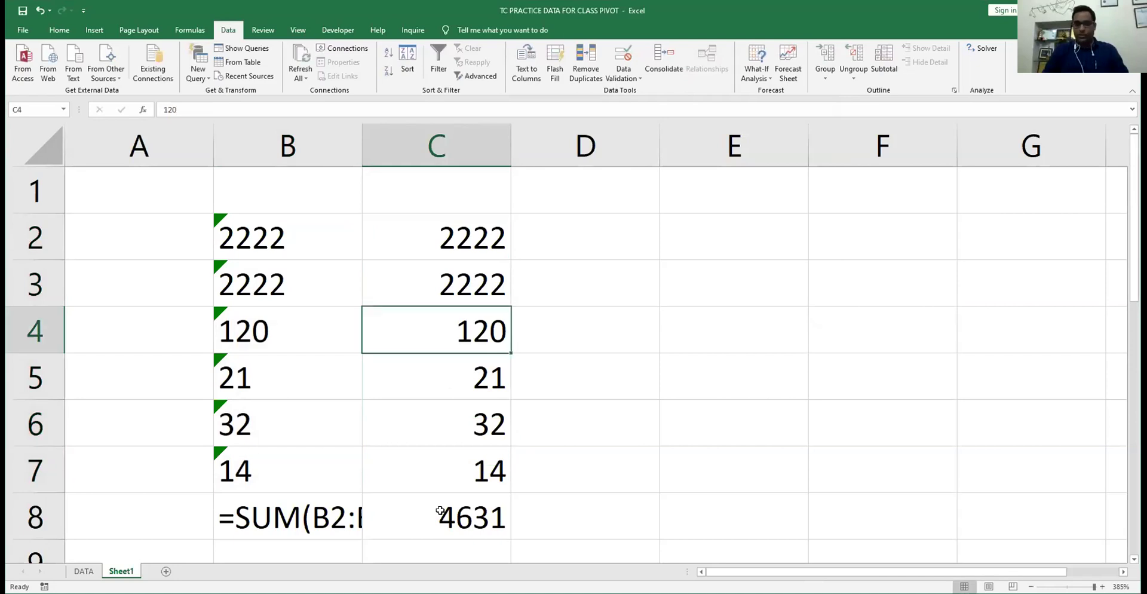
pyautogui.write('4554545')
pyautogui.press('Return')
# - Set C3 to 100 and C4 to 1000 so the C8 total becomes 3389
pyautogui.press('Down')
pyautogui.press('Down')
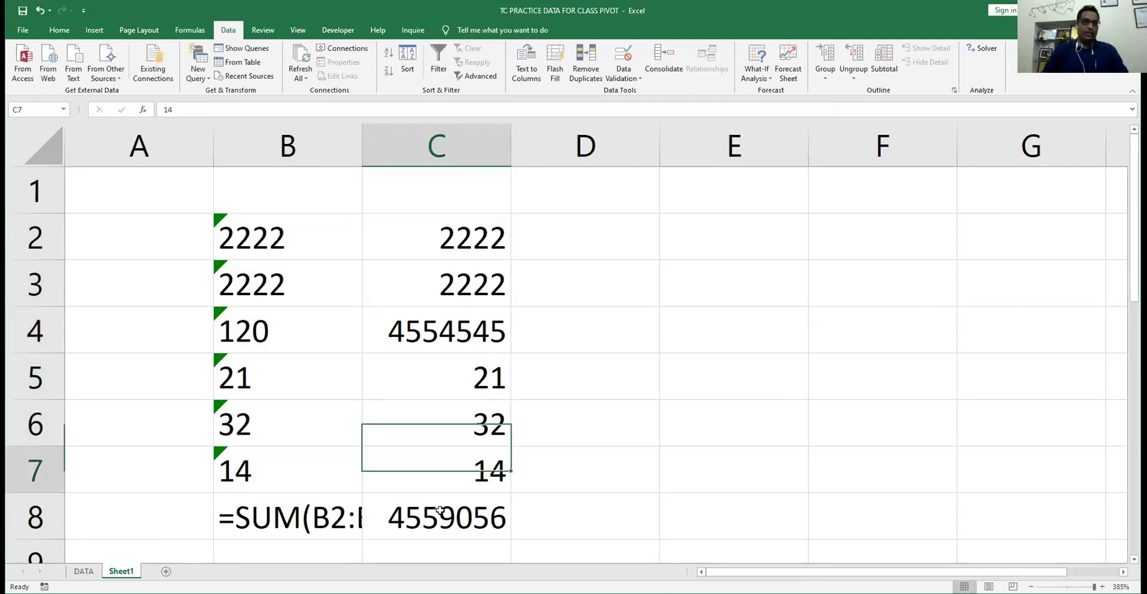
pyautogui.press('Up')
pyautogui.press('Up')
pyautogui.press('Up')
pyautogui.press('Up')
pyautogui.write('10')
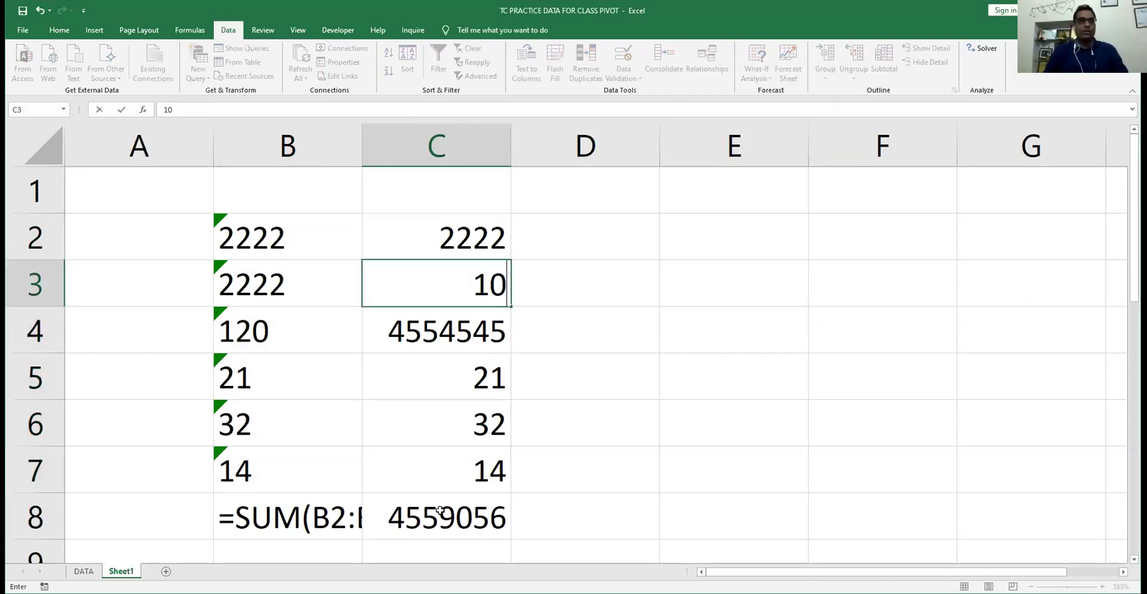
pyautogui.write('0')
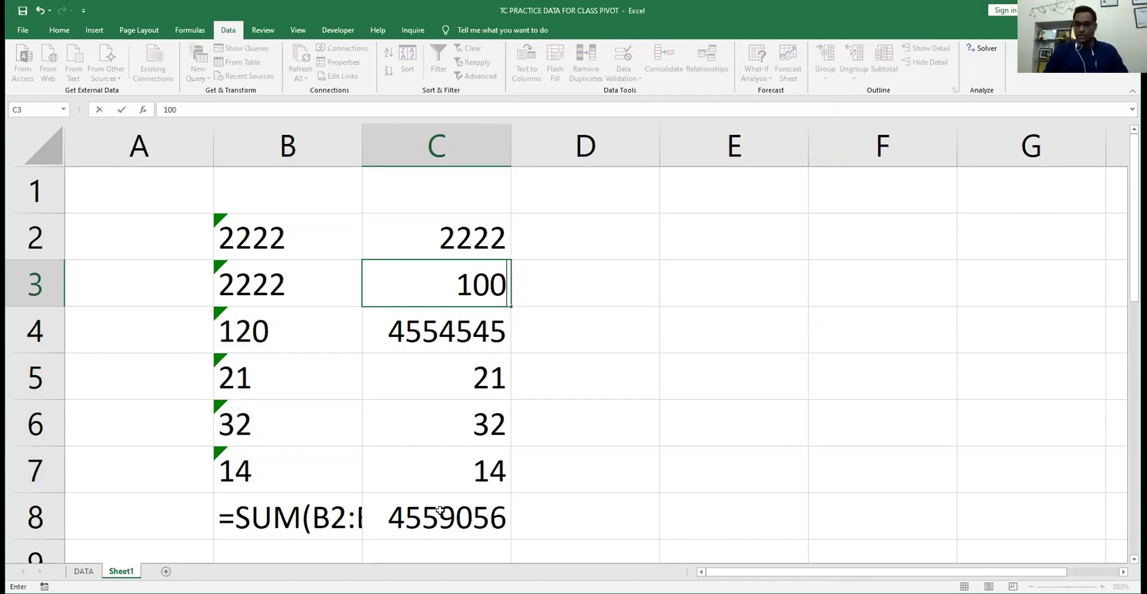
pyautogui.press('Return')
pyautogui.write('1000')
pyautogui.press('Return')
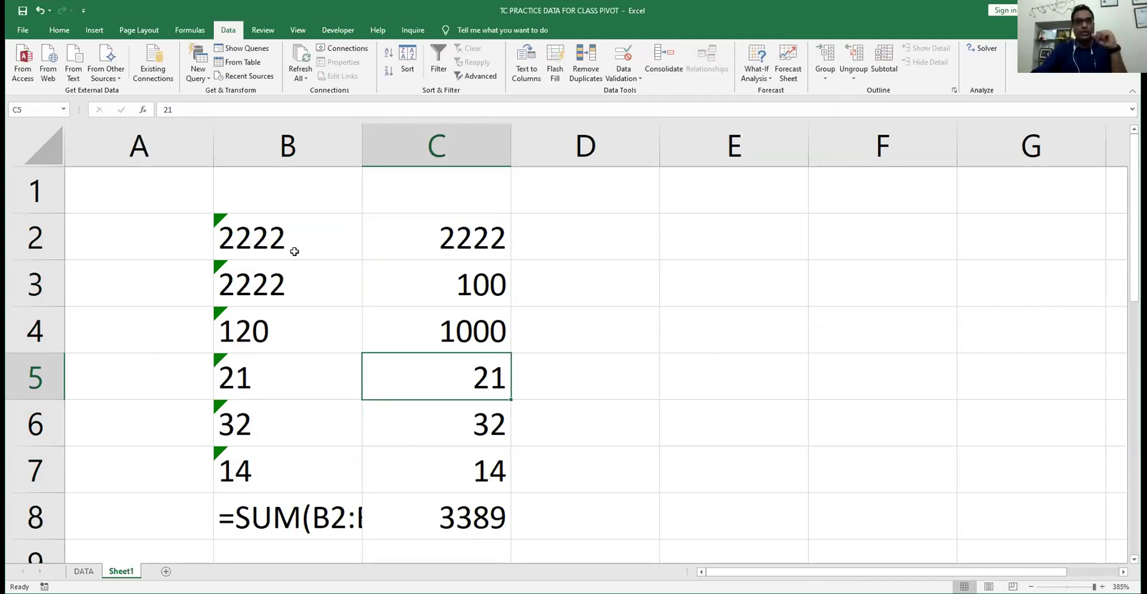
pyautogui.moveTo(280, 238); pyautogui.dragTo(300, 464)
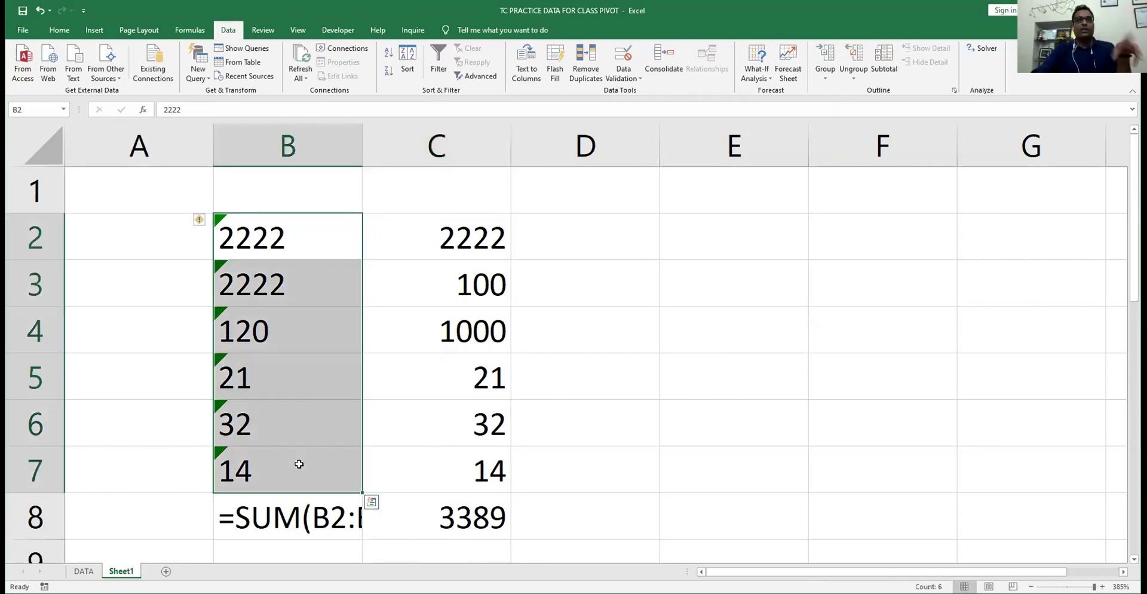
# - Compare the number formats of the B and C cells and view C8's =SUM(C2:C7) formula
pyautogui.click(55, 33)
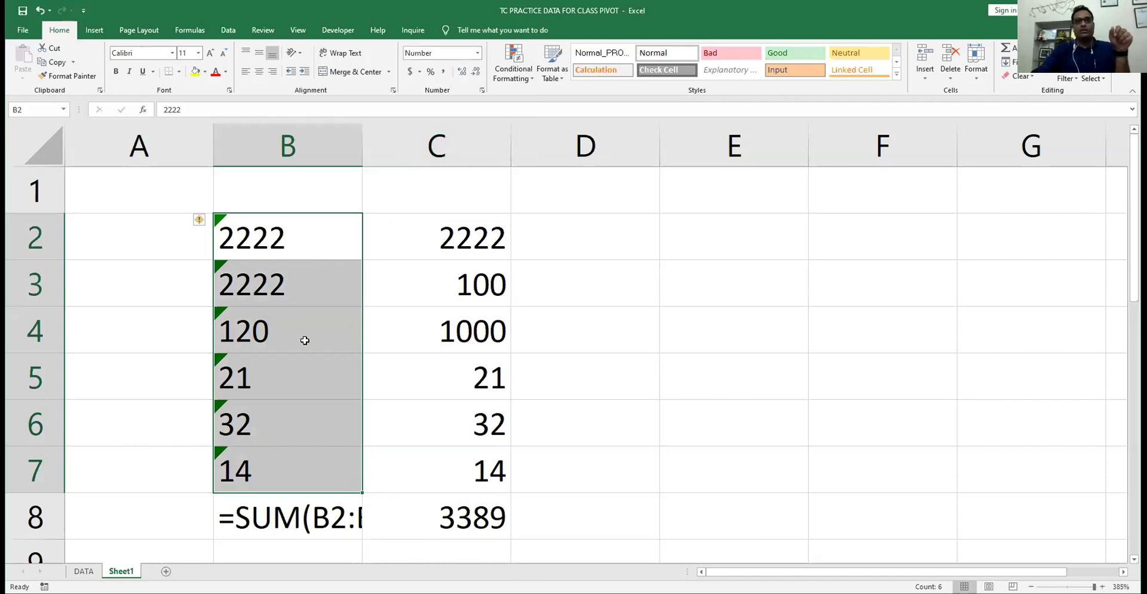
pyautogui.click(451, 234)
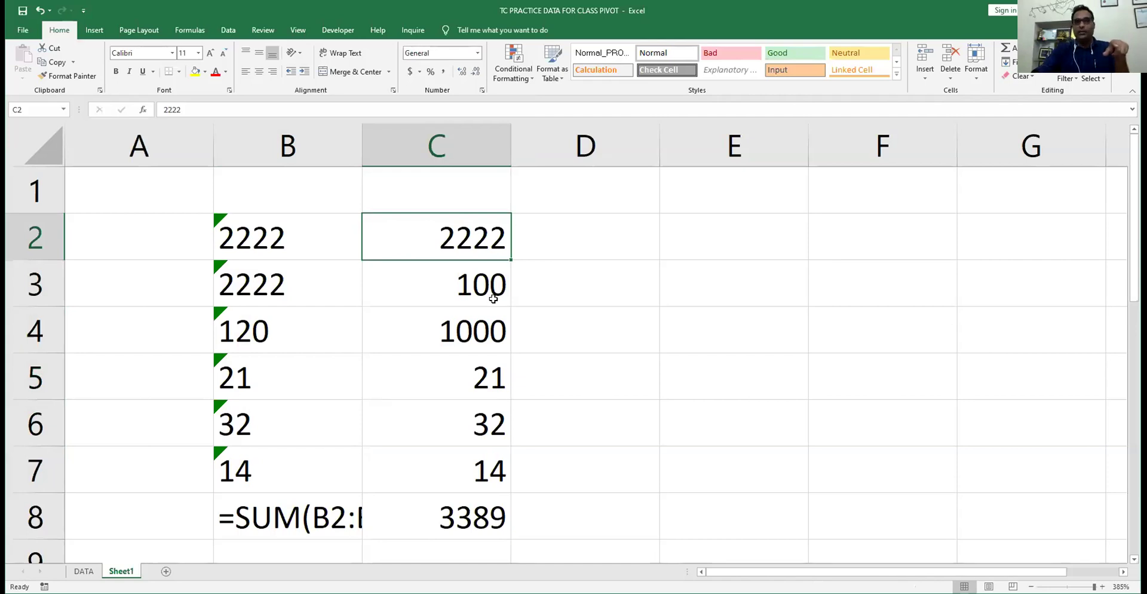
pyautogui.scroll(-3, 493, 297)
pyautogui.scroll(2, 465, 374)
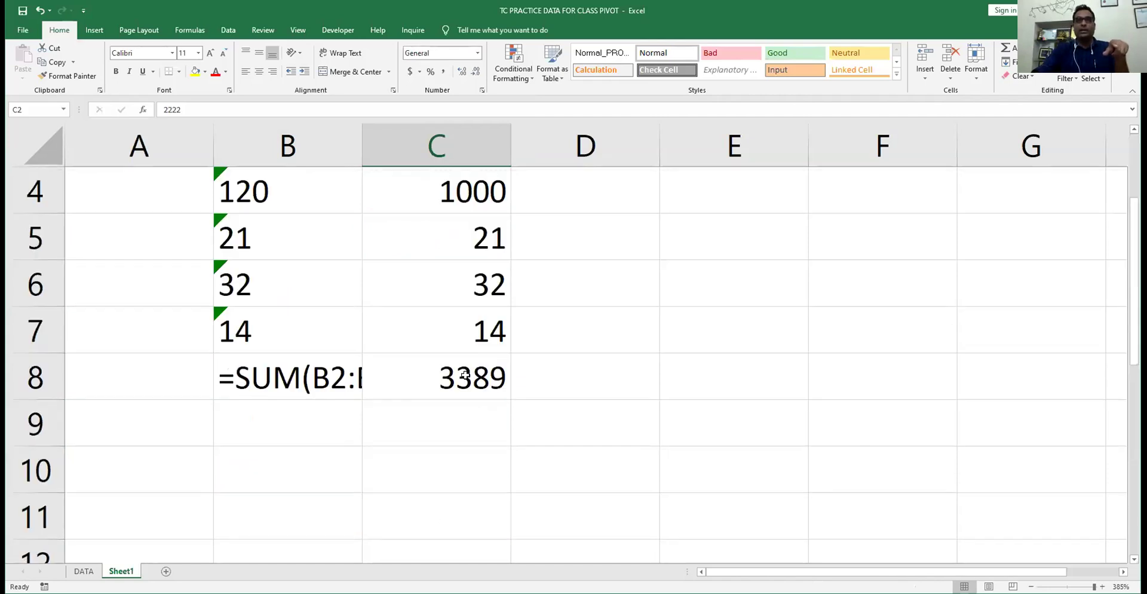
pyautogui.click(466, 376)
pyautogui.doubleClick(465, 375)
pyautogui.click(286, 363)
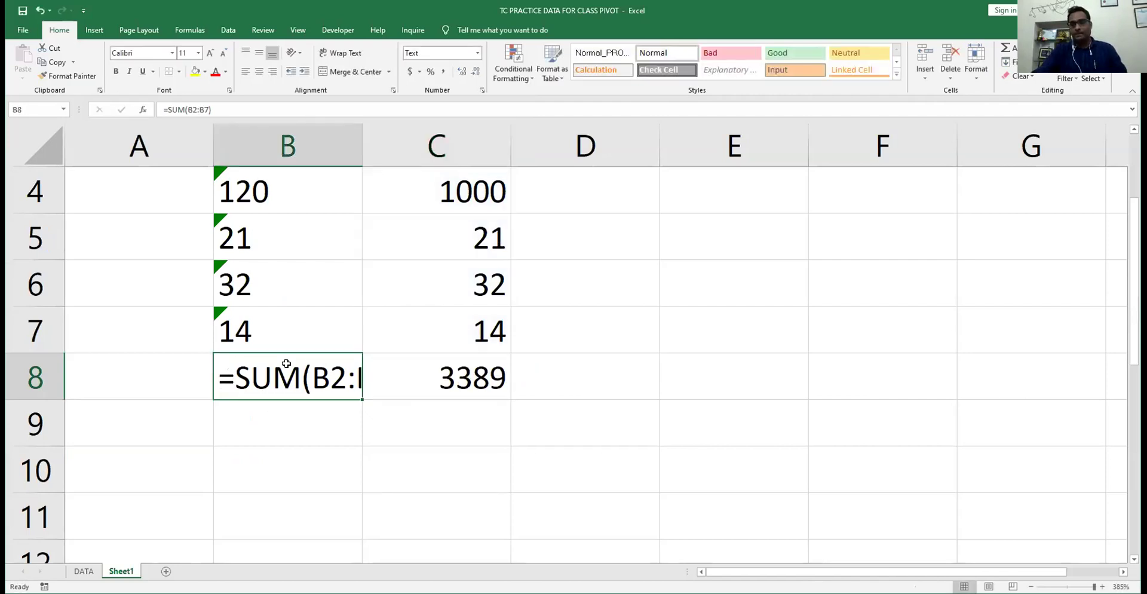
pyautogui.click(480, 335)
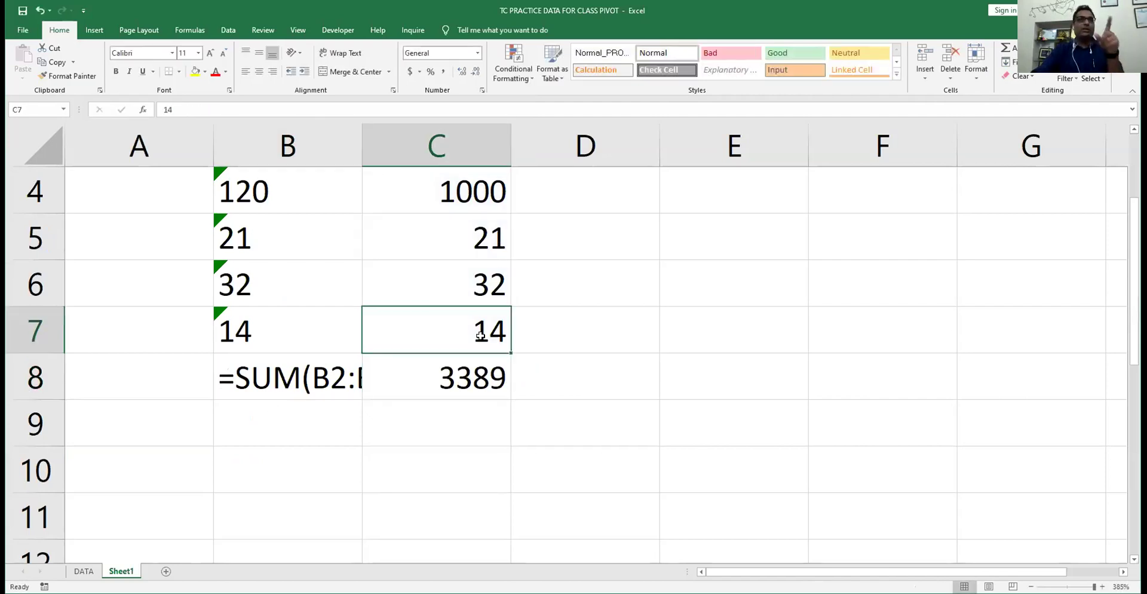
pyautogui.scroll(1, 480, 335)
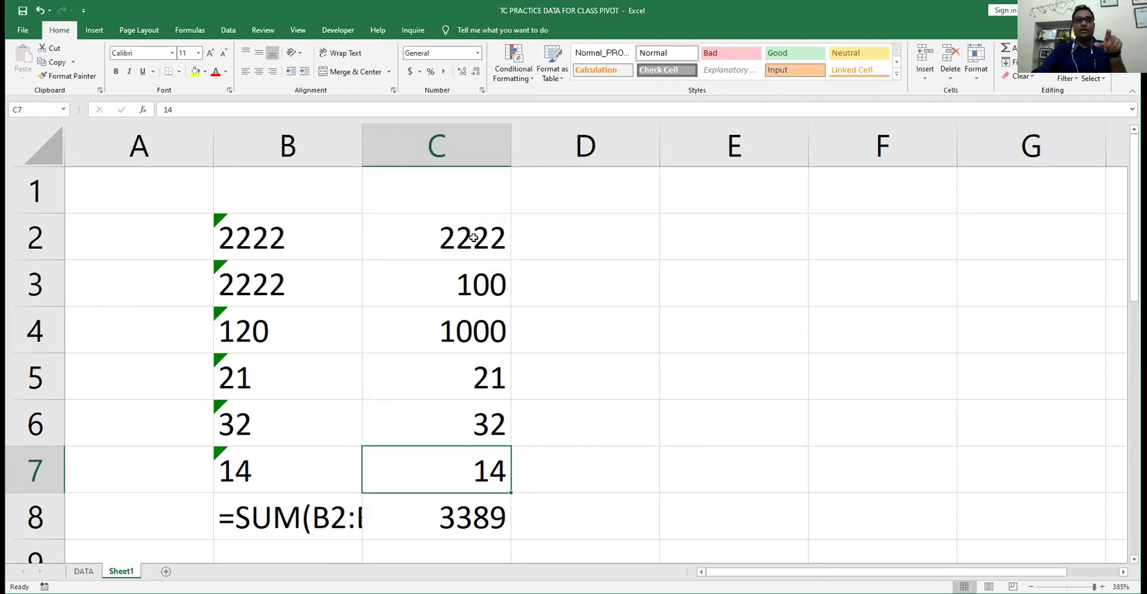
pyautogui.click(549, 236)
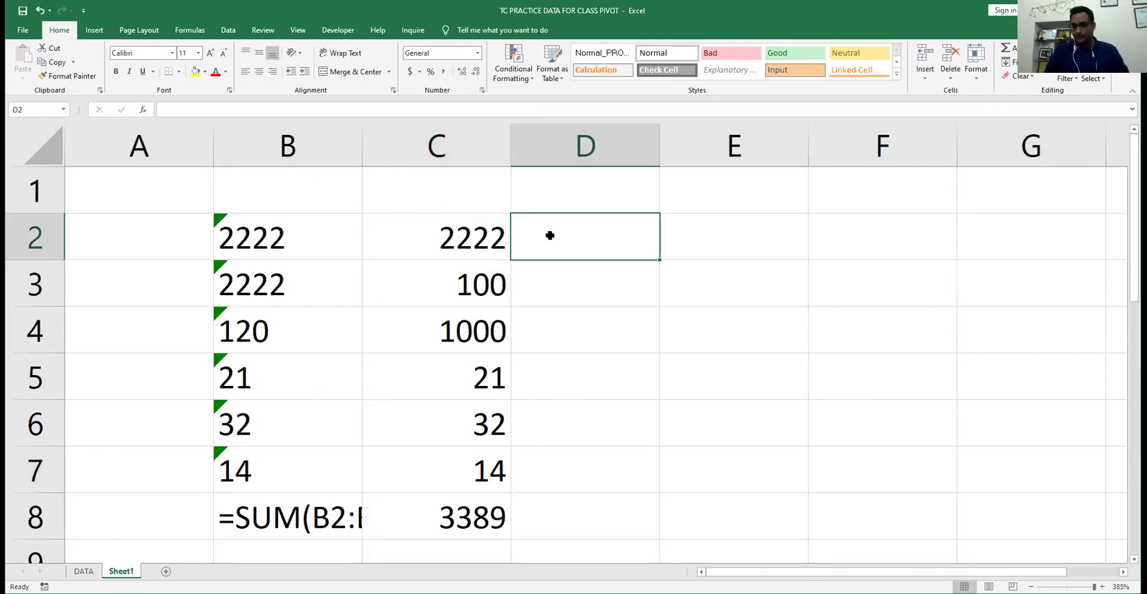
# - Cancel the stray entries started in D2, leaving it empty
pyautogui.write('21')
pyautogui.press('Escape')
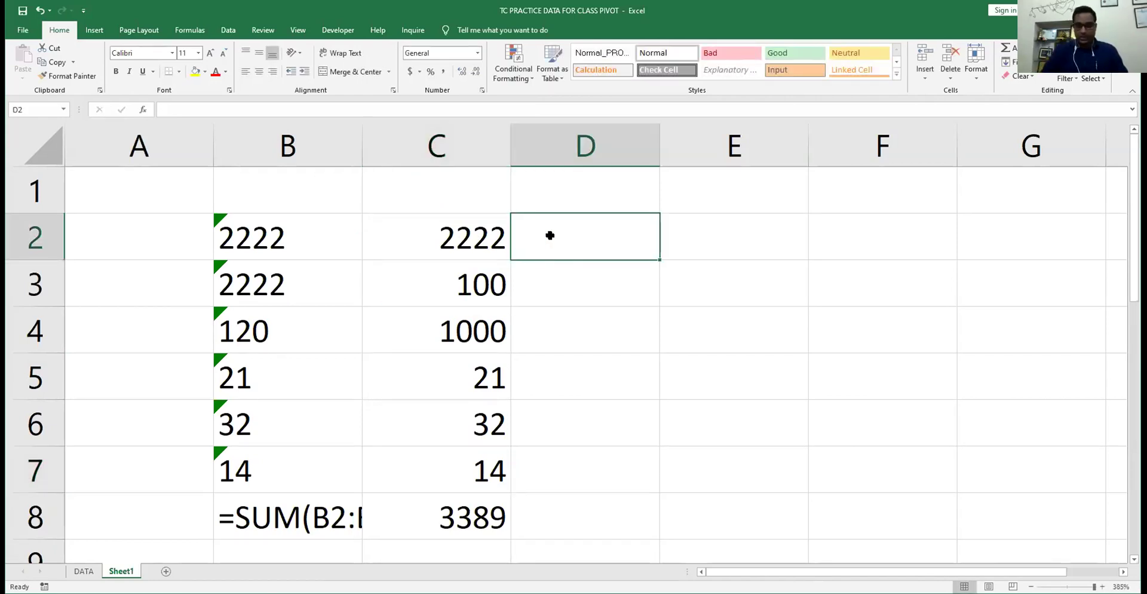
pyautogui.press('BackSpace')
pyautogui.press('Escape')
# - Insert today's date, 8/11/2020, in D2 and fill it down through D7
pyautogui.hotkey('ctrl', ';')
pyautogui.hotkey('ctrl', 'Return')
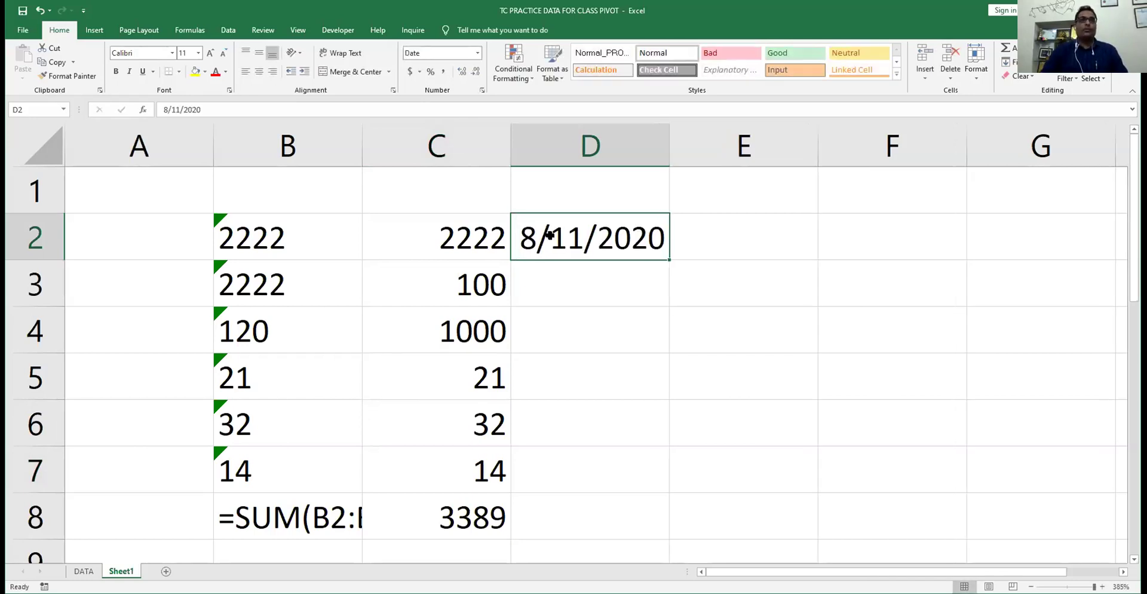
pyautogui.hotkey('shift', 'Down')
pyautogui.hotkey('shift', 'Down')
pyautogui.hotkey('shift', 'Down')
pyautogui.hotkey('shift', 'Down')
pyautogui.hotkey('shift', 'Down')
pyautogui.hotkey('ctrl', 'd')
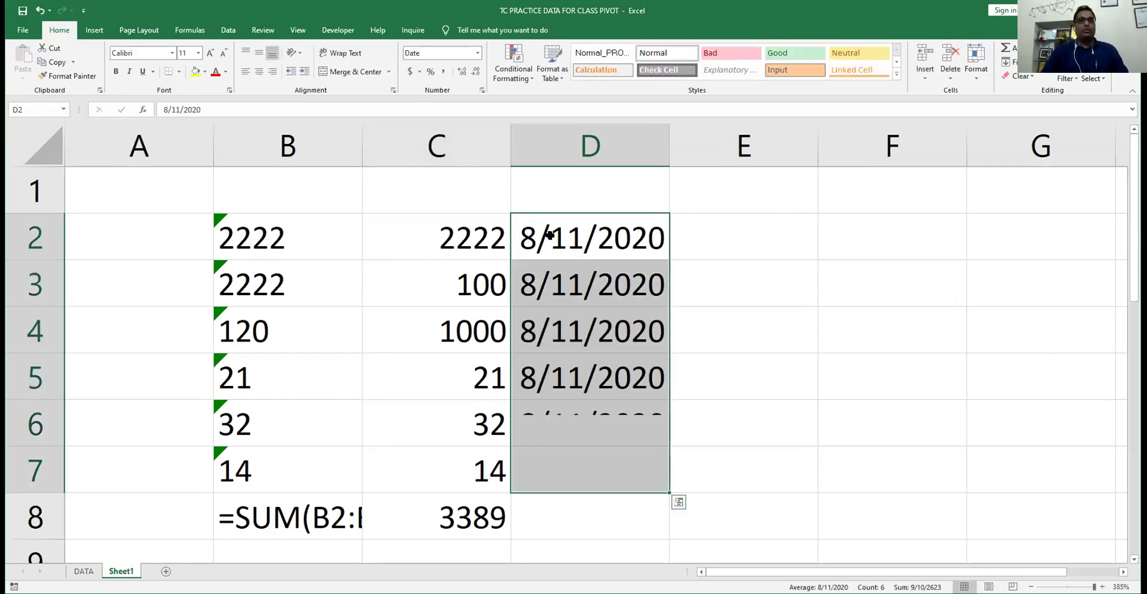
pyautogui.click(623, 252)
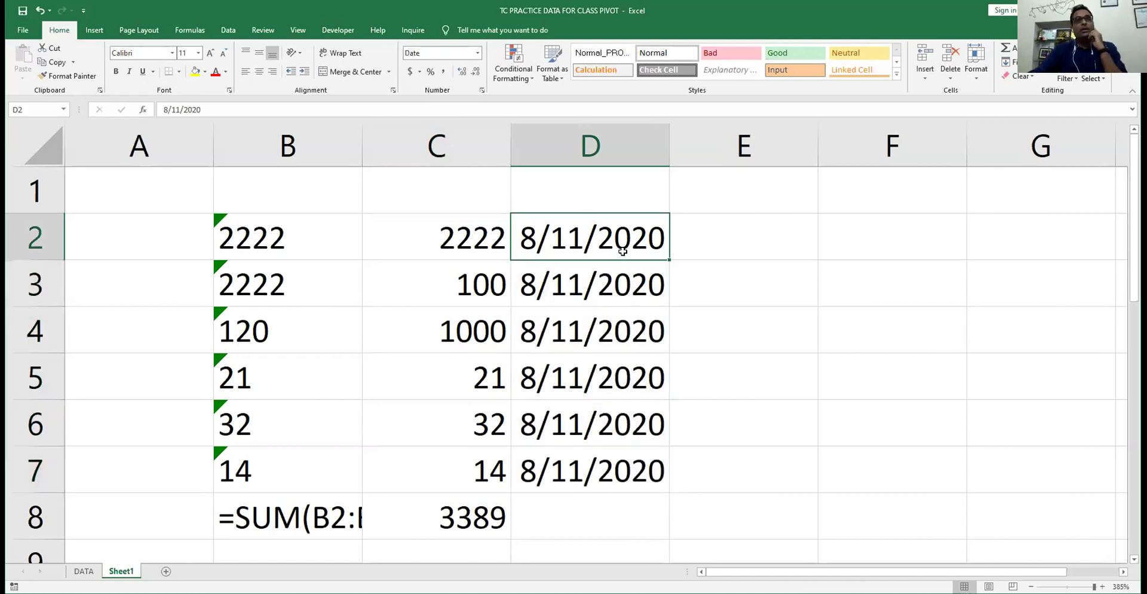
pyautogui.scroll(-1, 623, 252)
pyautogui.scroll(1, 626, 239)
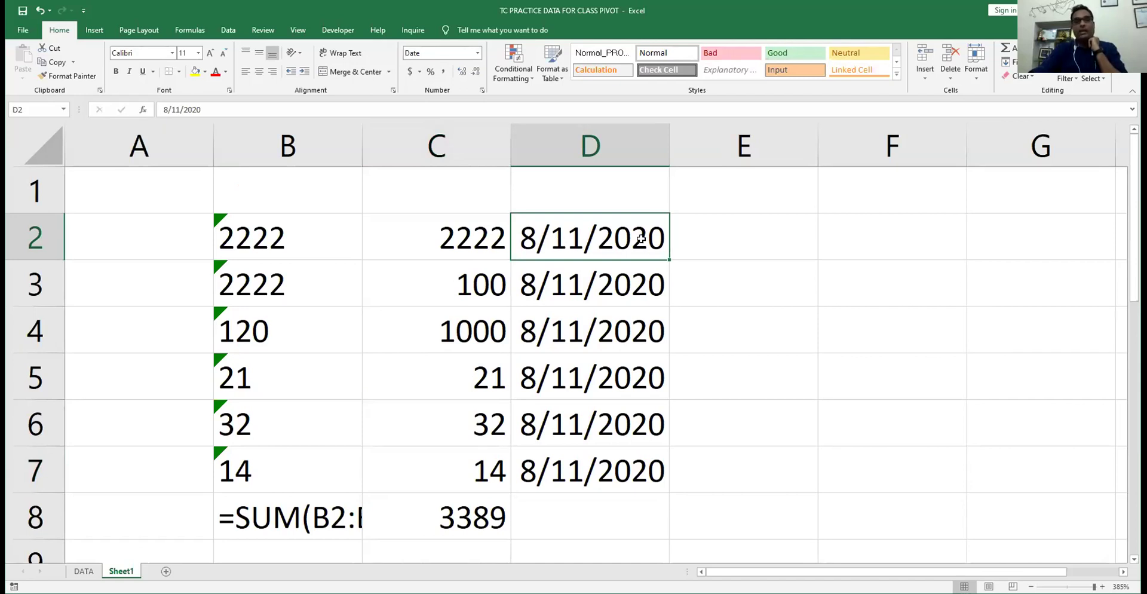
pyautogui.scroll(-1, 616, 227)
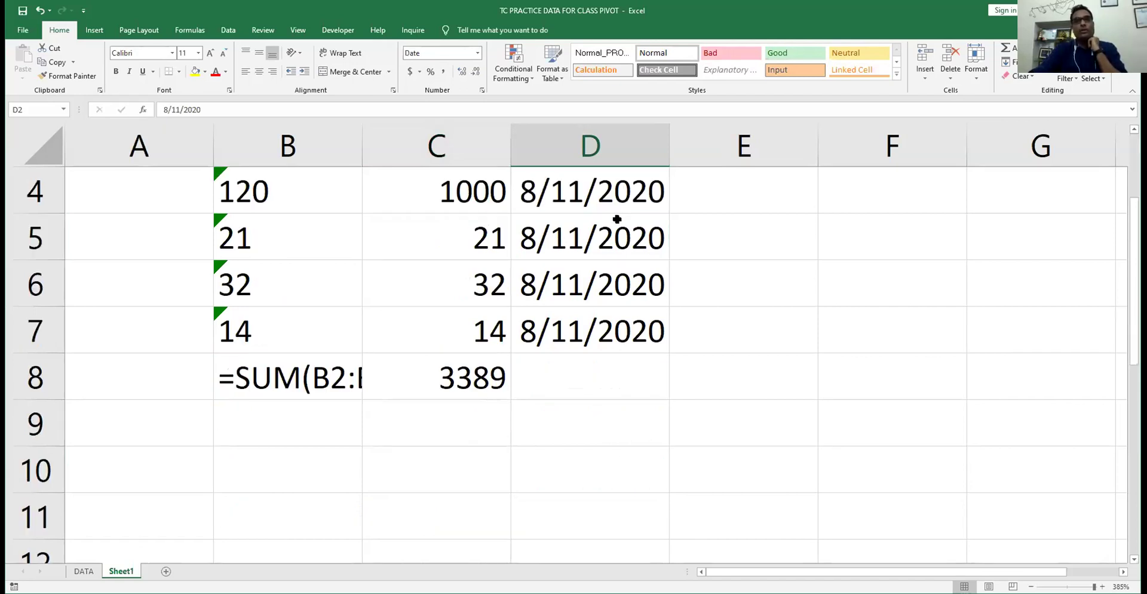
pyautogui.scroll(1, 608, 336)
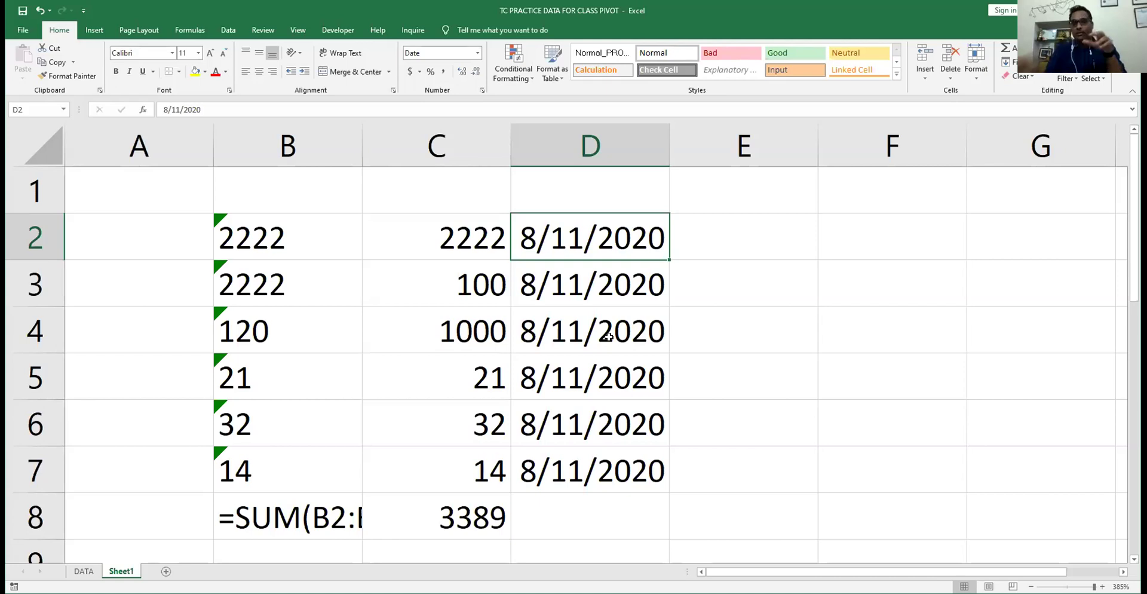
pyautogui.press('Right')
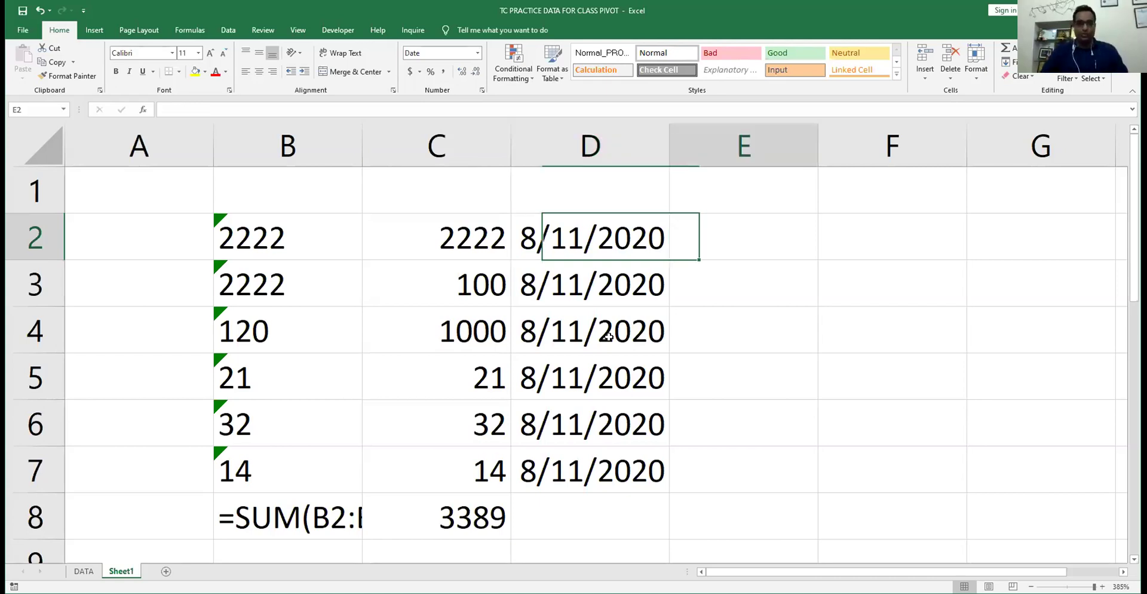
# - Label E2 'MM/DD/yyyy' and autofit column E to fit it
pyautogui.write('MM')
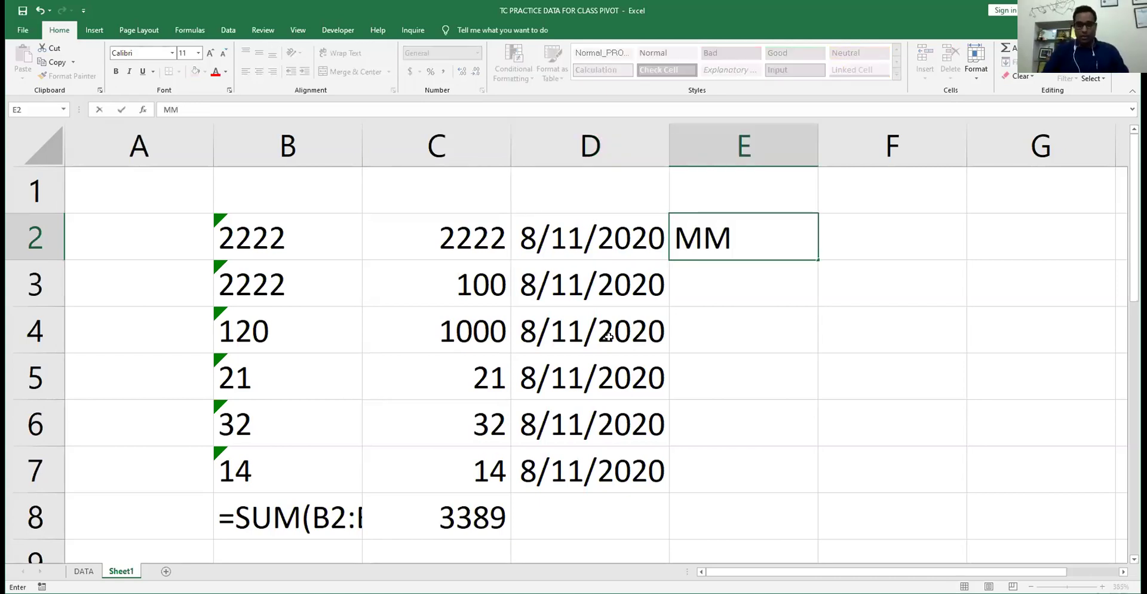
pyautogui.write('/DD')
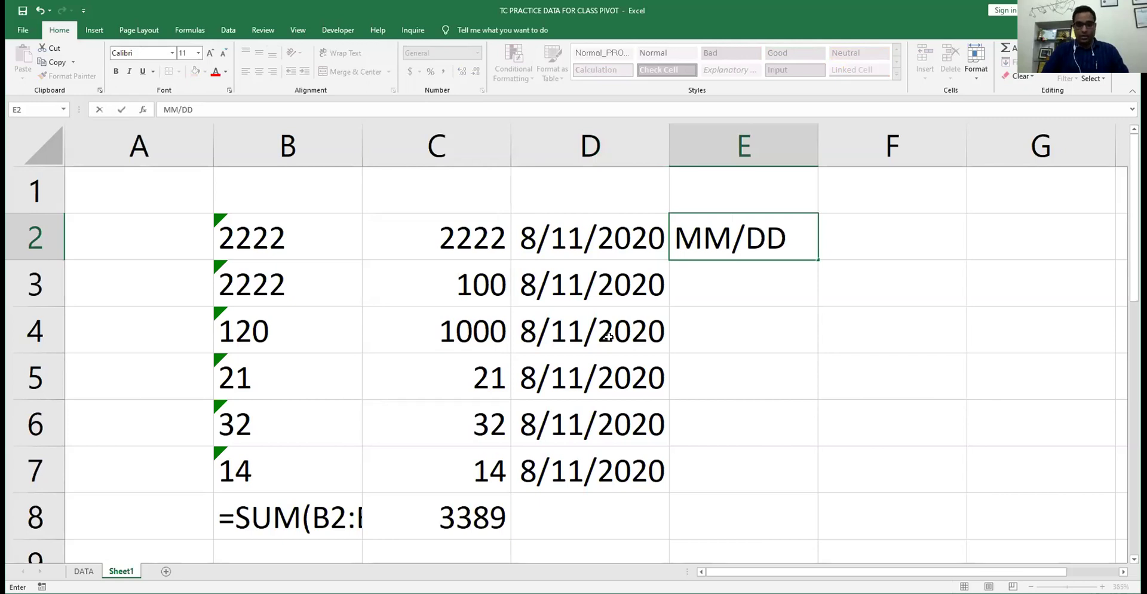
pyautogui.write('/yyyy')
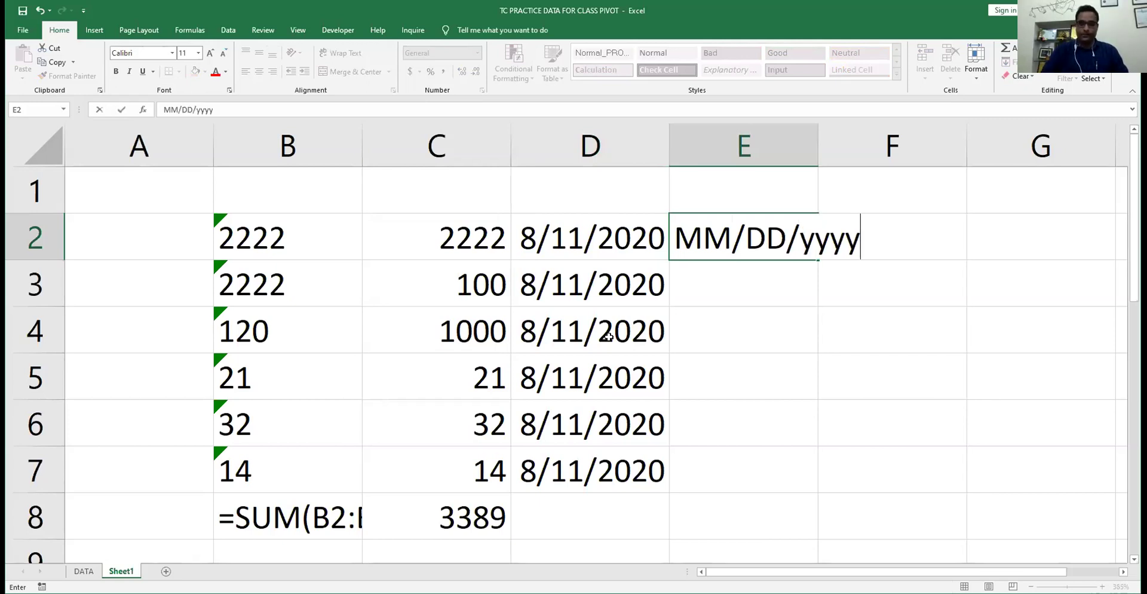
pyautogui.press('Return')
pyautogui.press('Up')
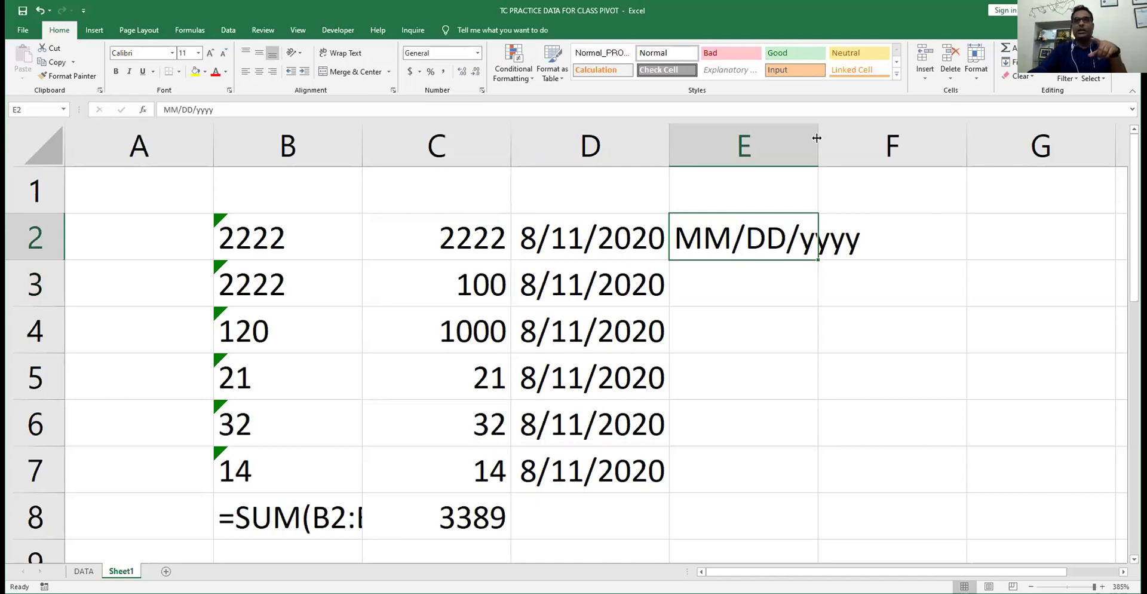
pyautogui.hotkey('alt', 'h')
pyautogui.press('o')
pyautogui.press('i')
pyautogui.click(591, 233)
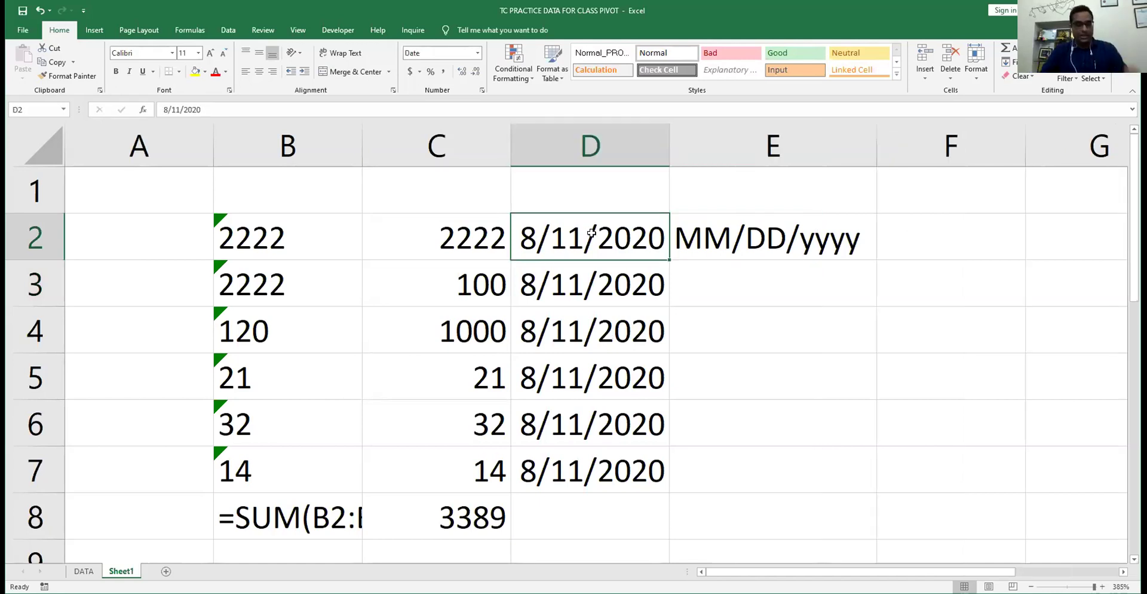
# - Give D2:D7 the custom date format dd/mmm/yyyy, showing dates like 11/Aug/2020
pyautogui.hotkey('ctrl', 'shift', 'Down')
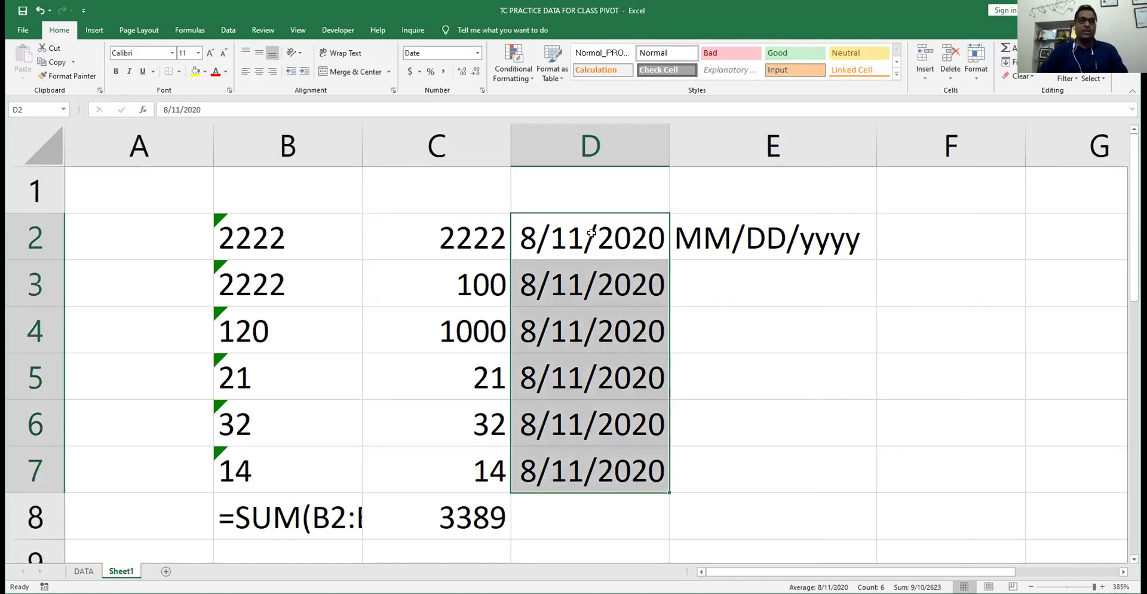
pyautogui.hotkey('ctrl', '1')
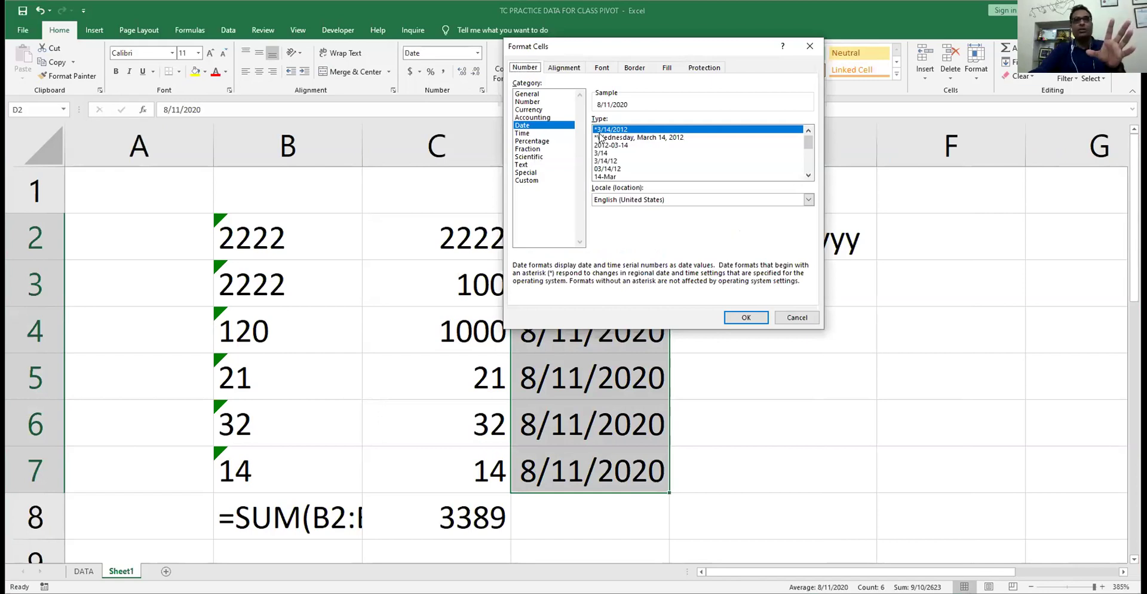
pyautogui.click(538, 180)
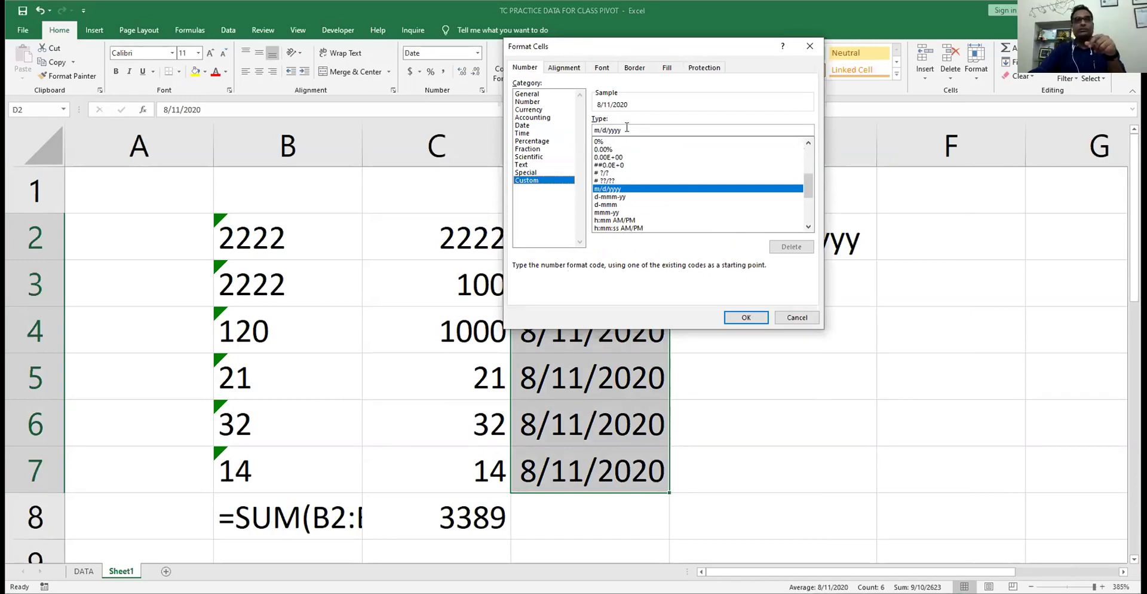
pyautogui.press('BackSpace')
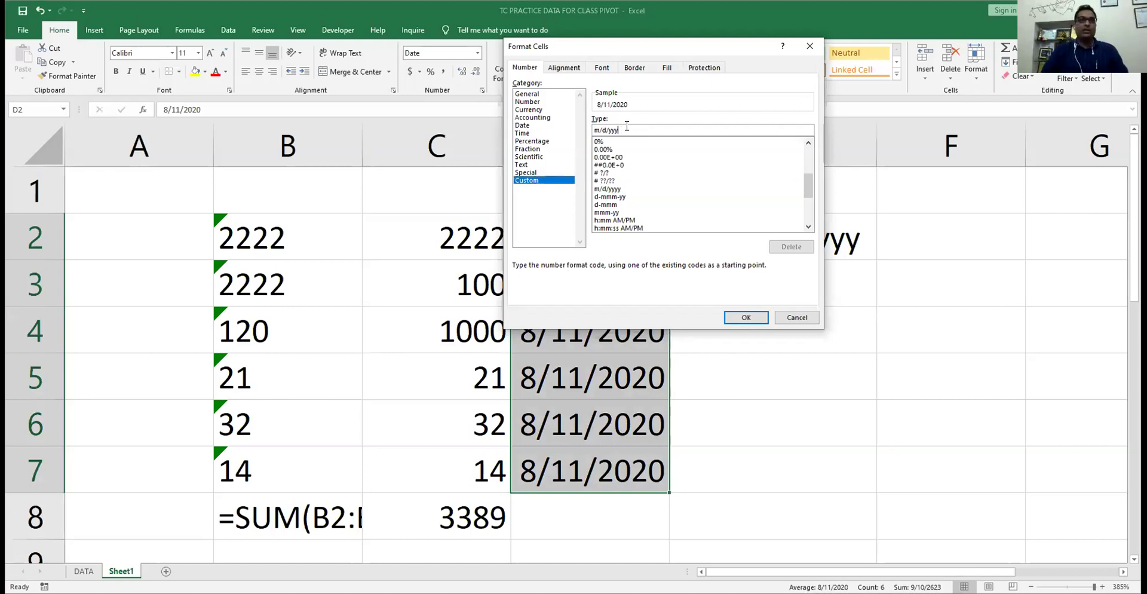
pyautogui.press('BackSpace')
pyautogui.press('BackSpace')
pyautogui.press('BackSpace')
pyautogui.press('BackSpace')
pyautogui.press('BackSpace')
pyautogui.press('BackSpace')
pyautogui.press('BackSpace')
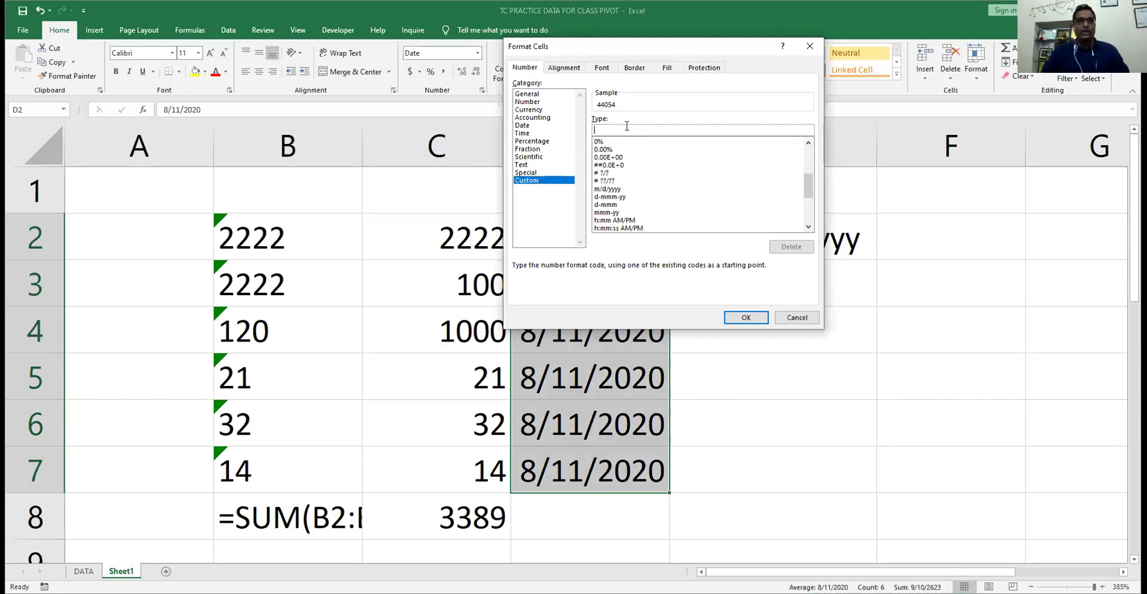
pyautogui.write('dd/')
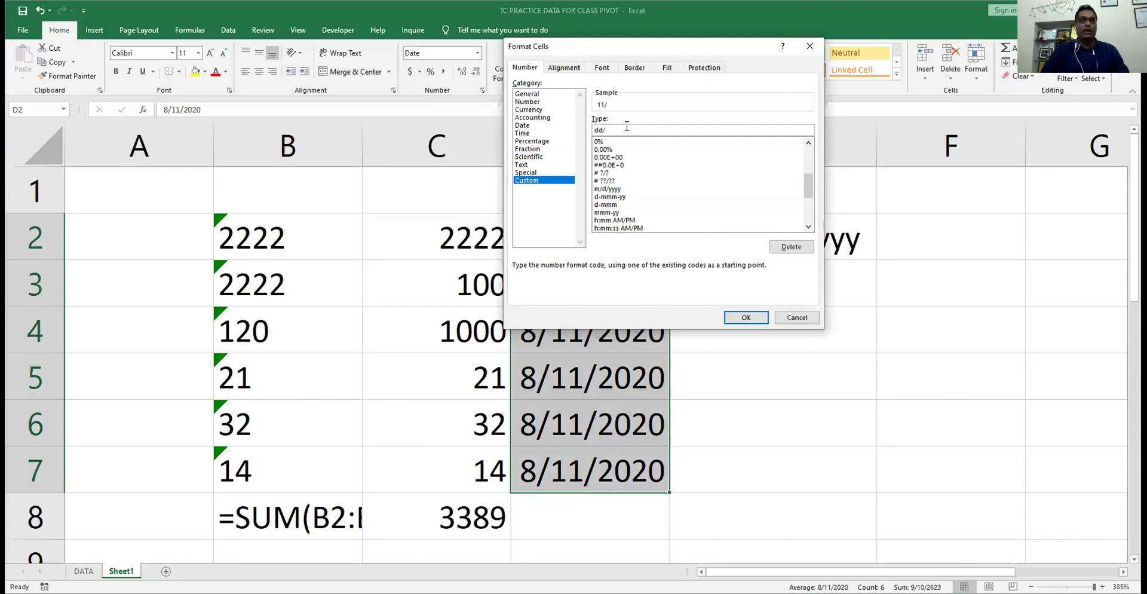
pyautogui.write('mmm')
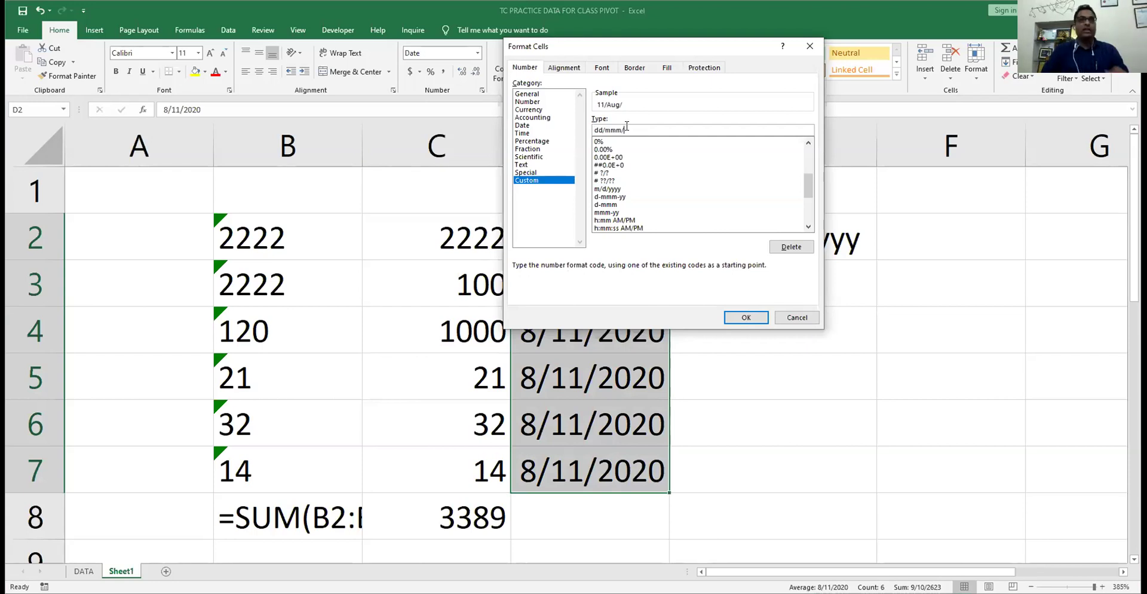
pyautogui.write('/y')
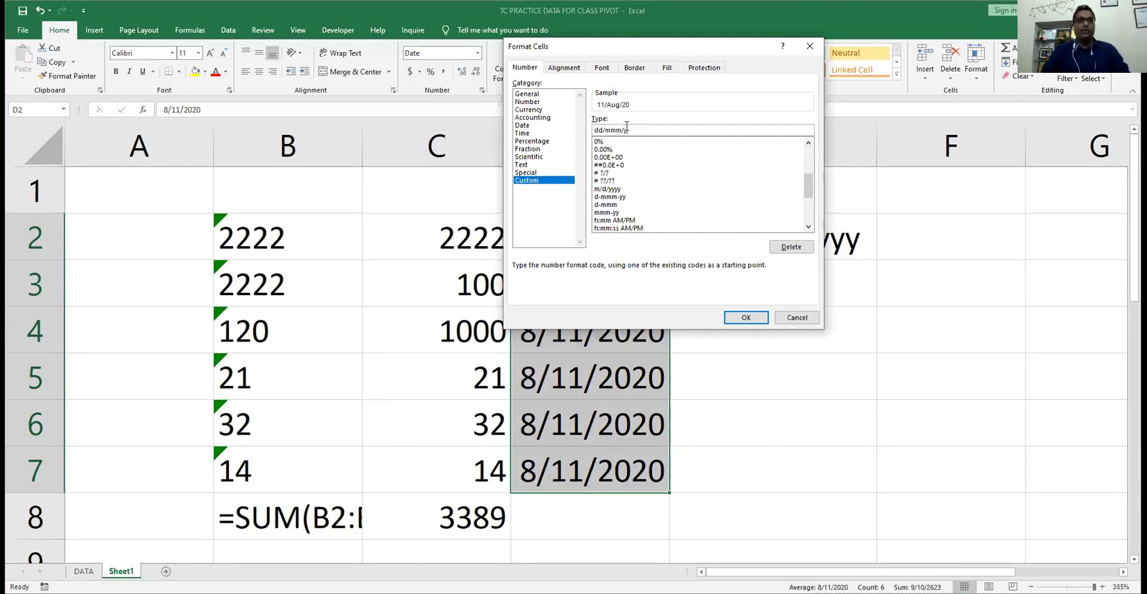
pyautogui.write('yyy')
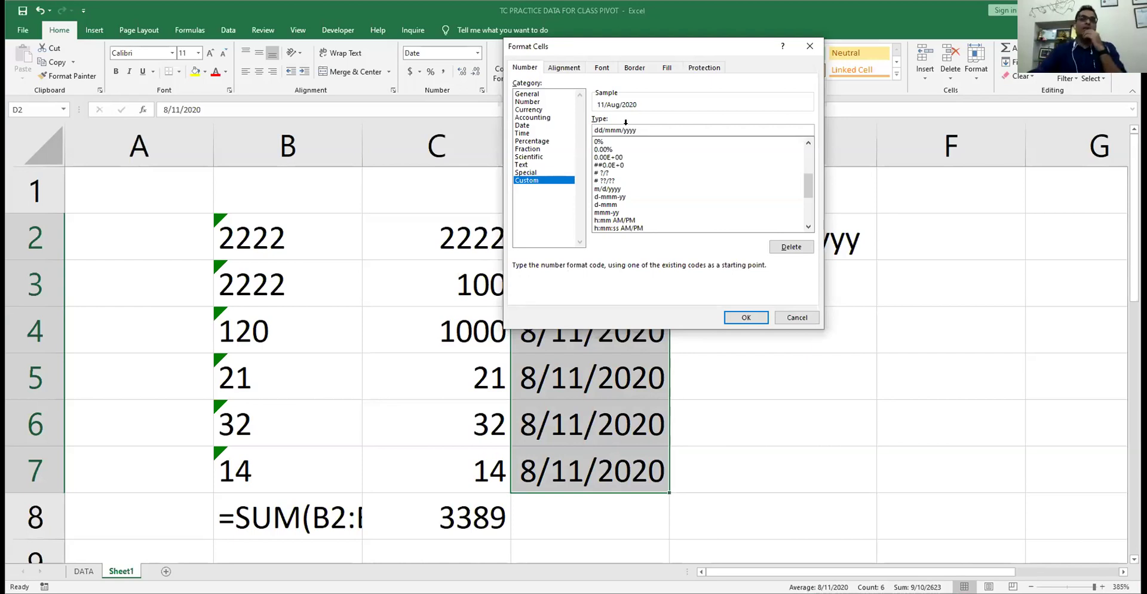
pyautogui.press('Return')
pyautogui.click(589, 230)
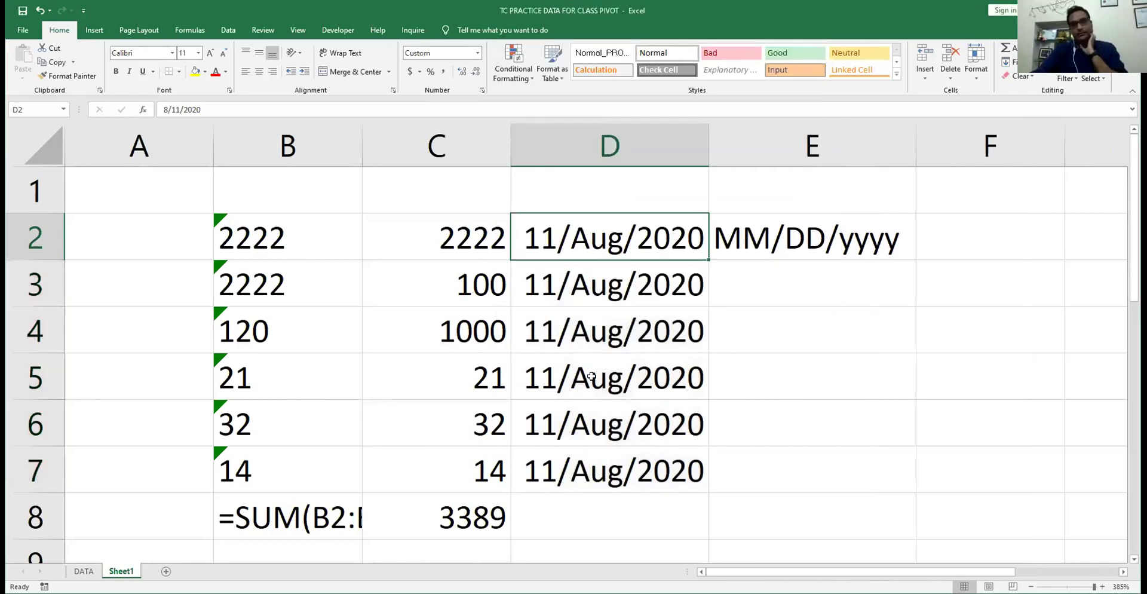
pyautogui.click(591, 377)
pyautogui.click(590, 255)
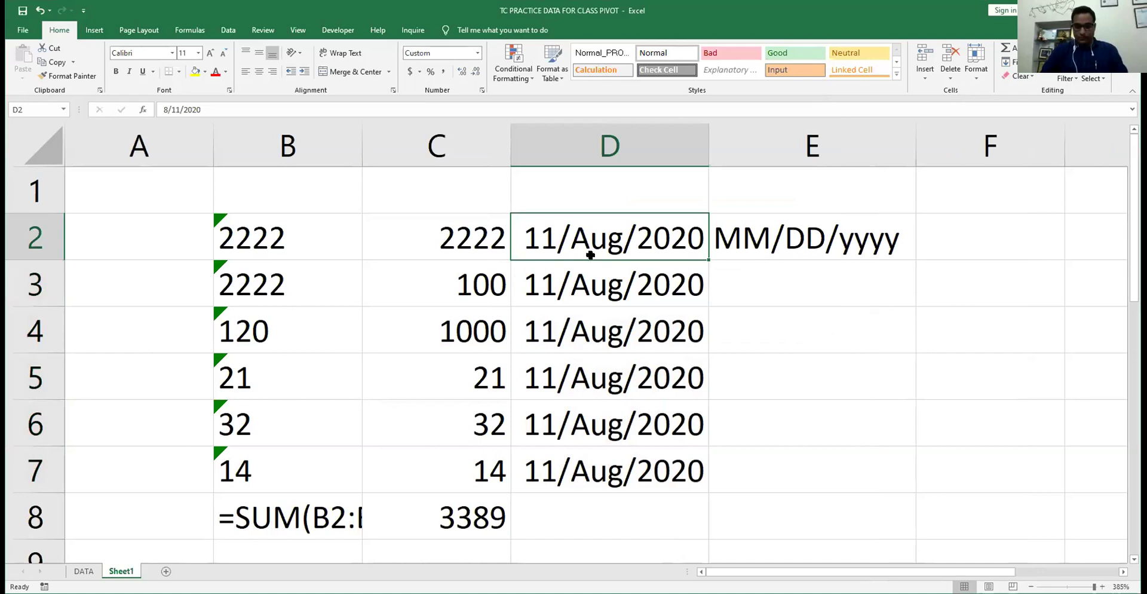
pyautogui.hotkey('ctrl', 'shift', 'Down')
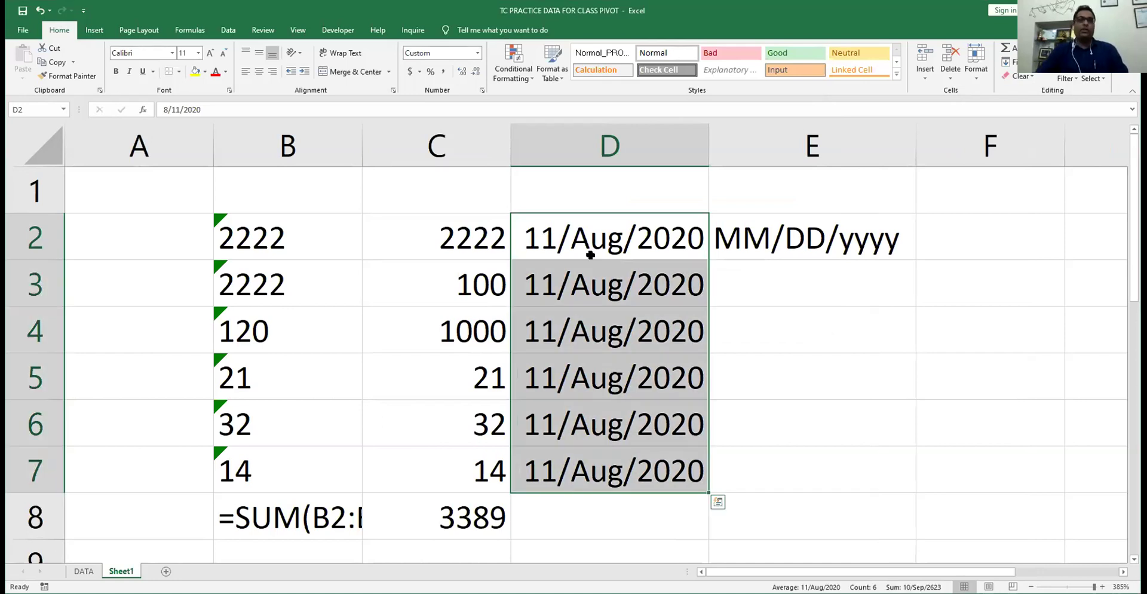
# - Change D2:D7's custom format to dd/mmmm/yyyy to show full month names
pyautogui.hotkey('ctrl', '1')
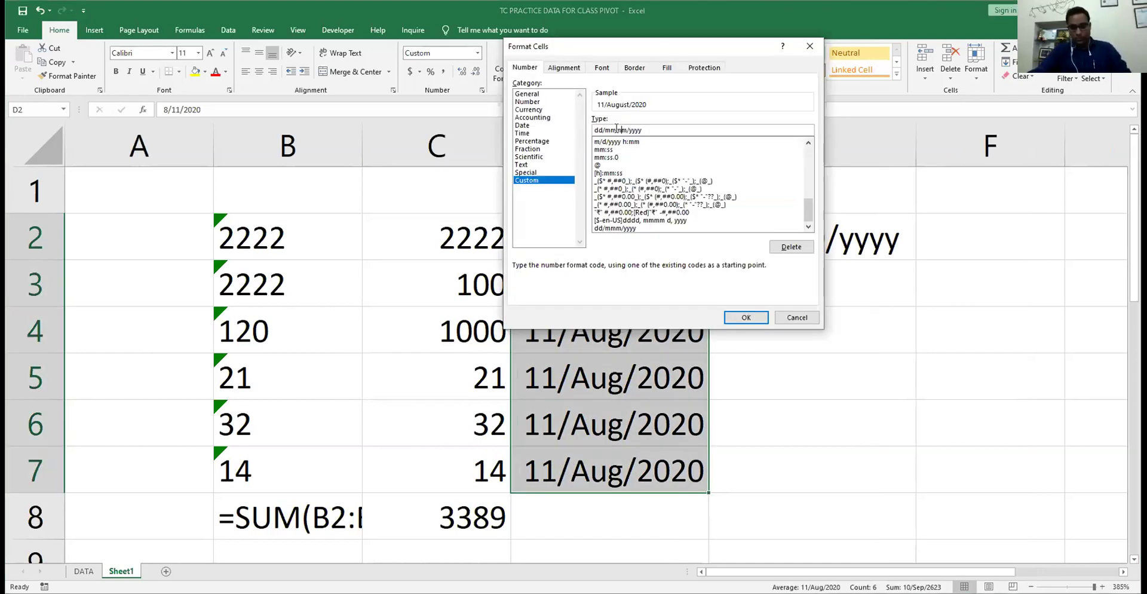
pyautogui.click(617, 129)
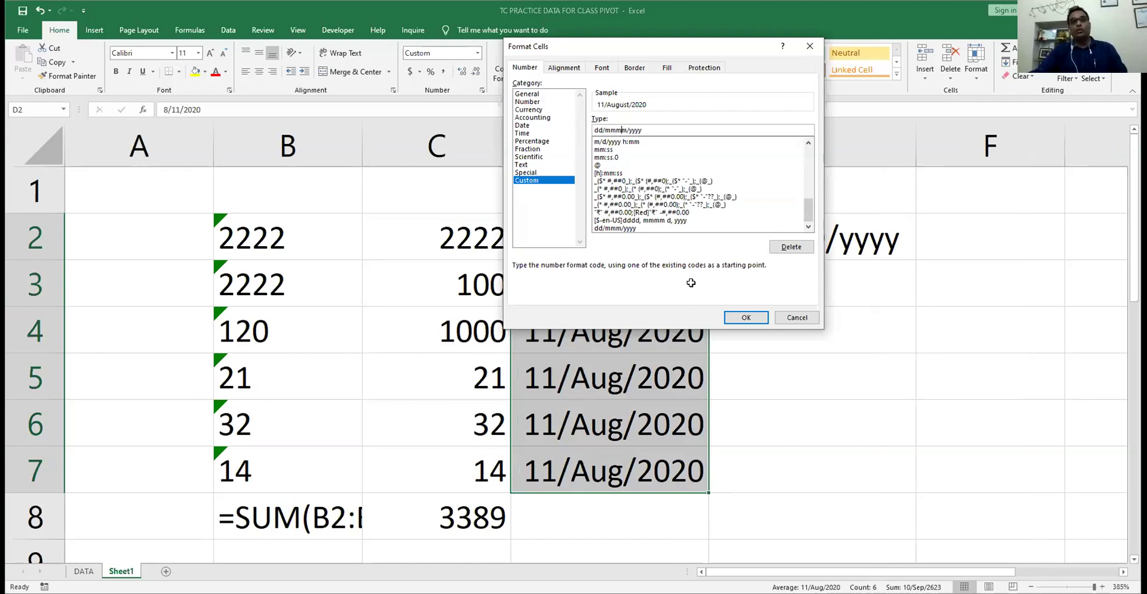
pyautogui.press('Return')
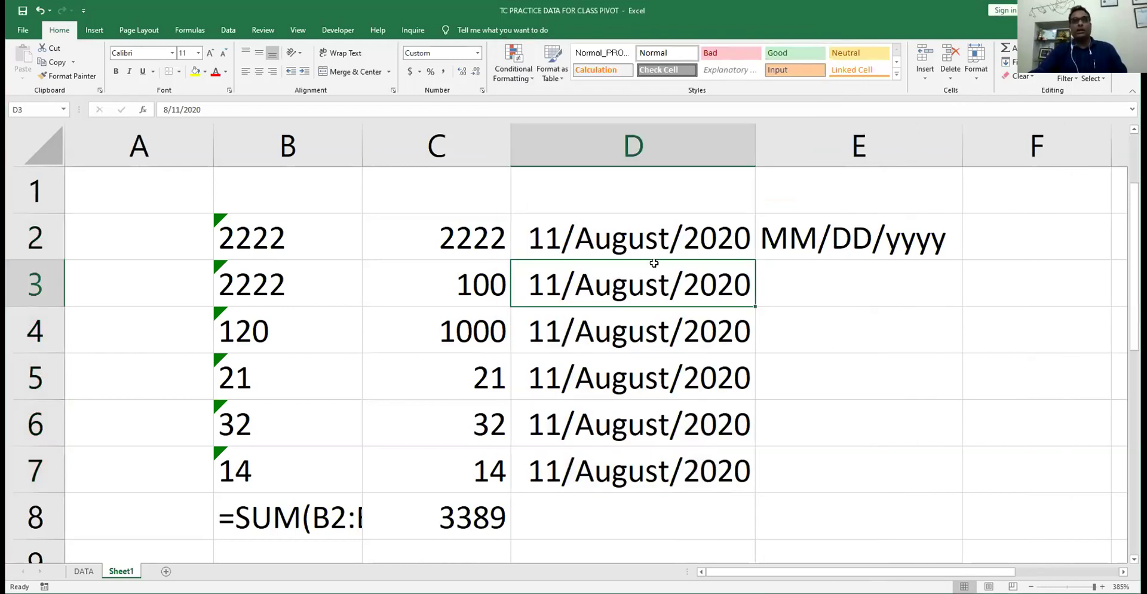
pyautogui.click(648, 247)
pyautogui.hotkey('ctrl', 'shift', 'Down')
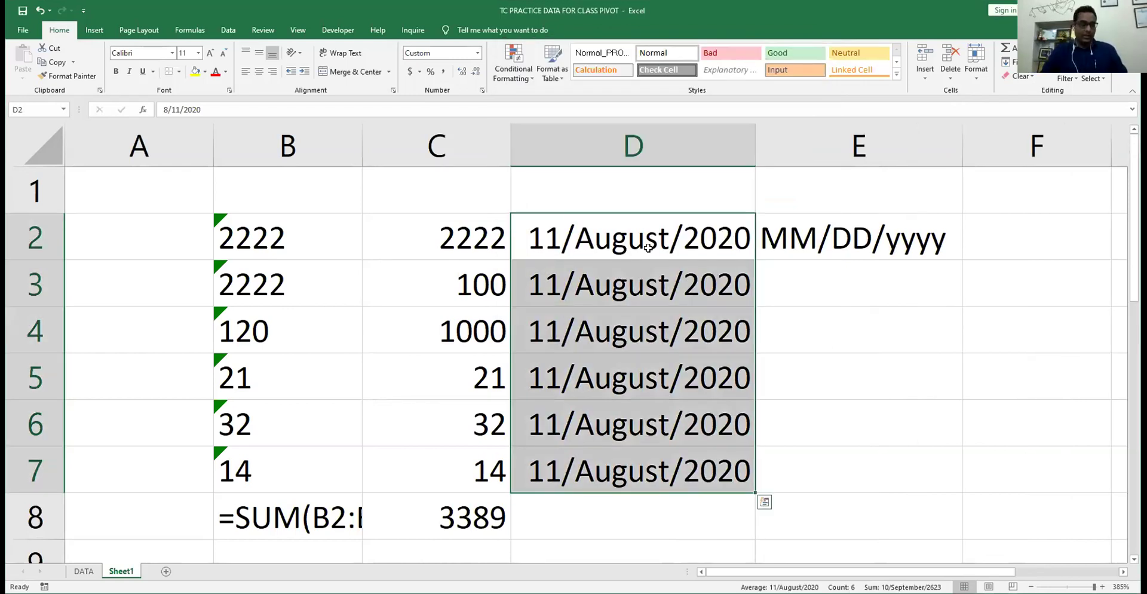
# - Prefix the weekday with format ddd, dd/mmmm/yyyy, then undo the E2 note
pyautogui.hotkey('ctrl', '1')
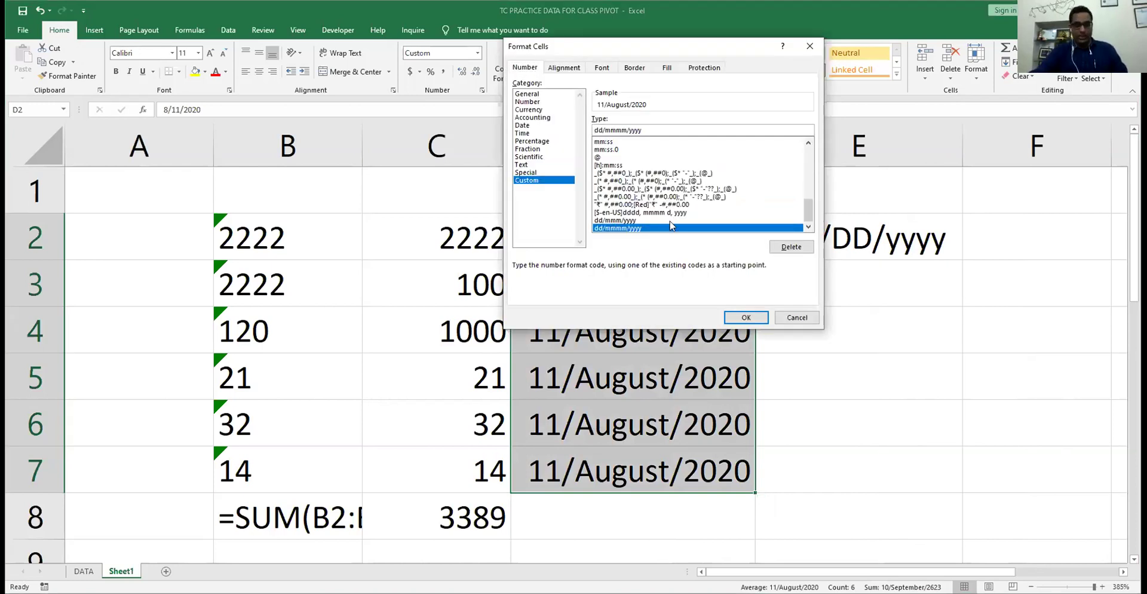
pyautogui.write('dd,')
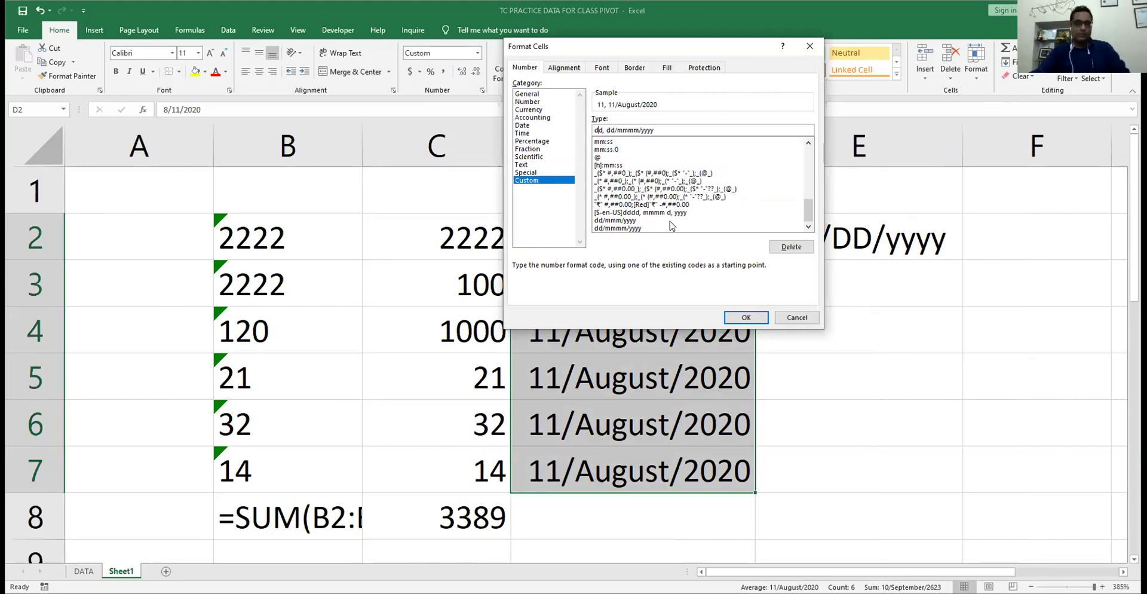
pyautogui.write(' d')
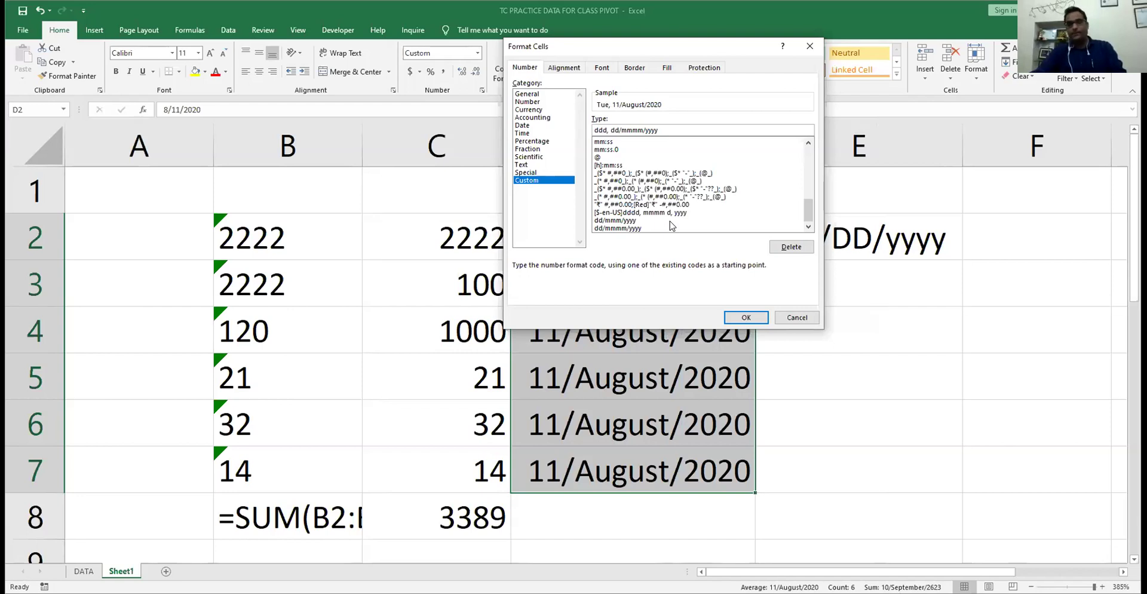
pyautogui.press('Return')
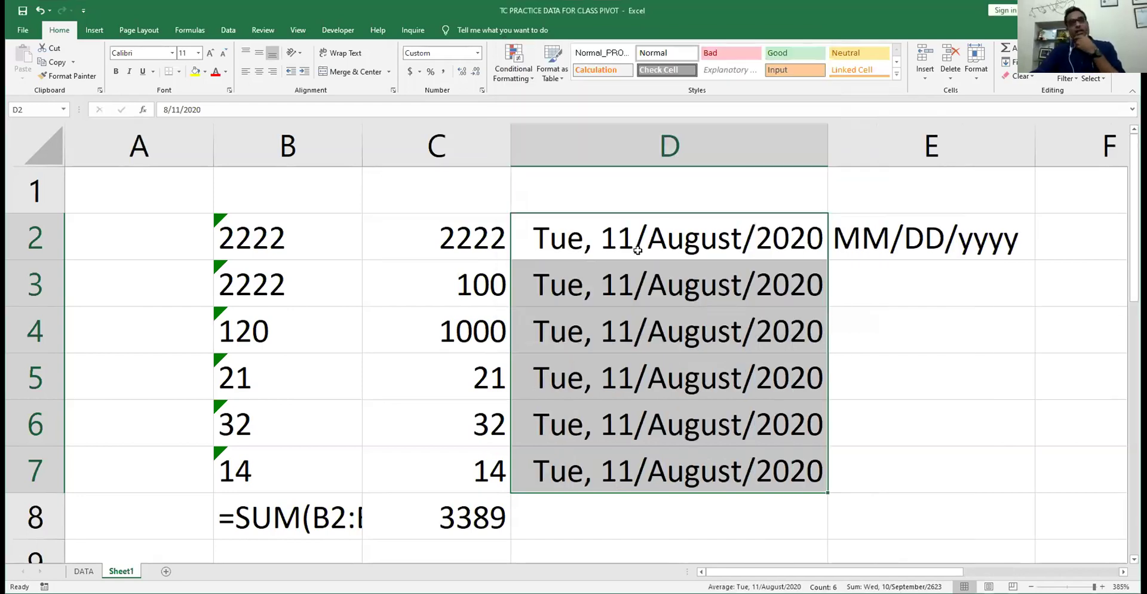
pyautogui.scroll(-1, 637, 255)
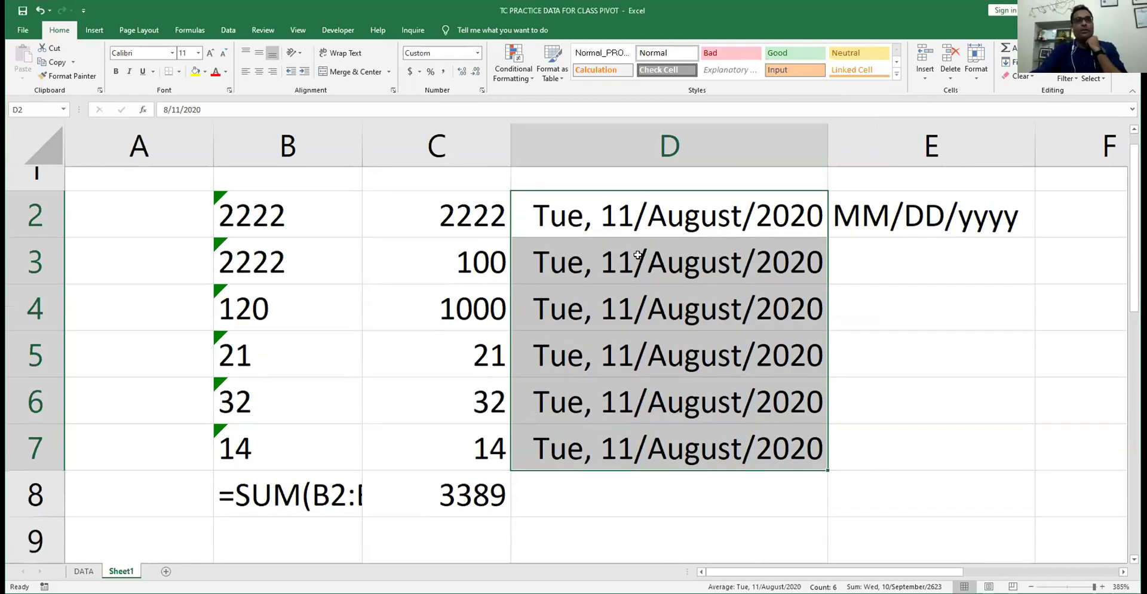
pyautogui.scroll(-1, 875, 243)
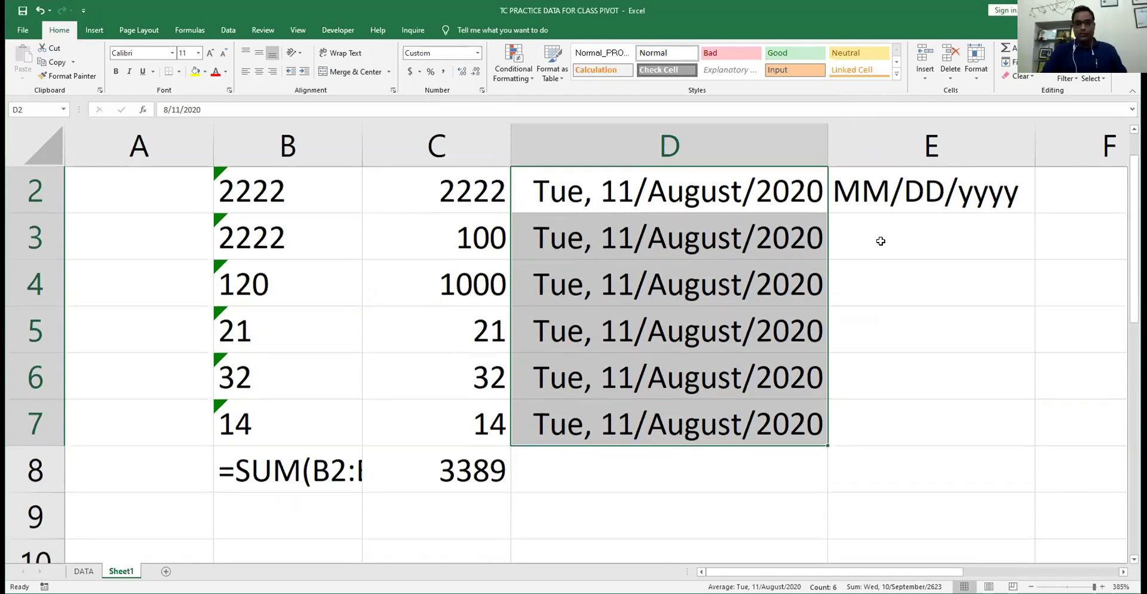
pyautogui.hotkey('ctrl', 'z')
pyautogui.hotkey('ctrl', 'z')
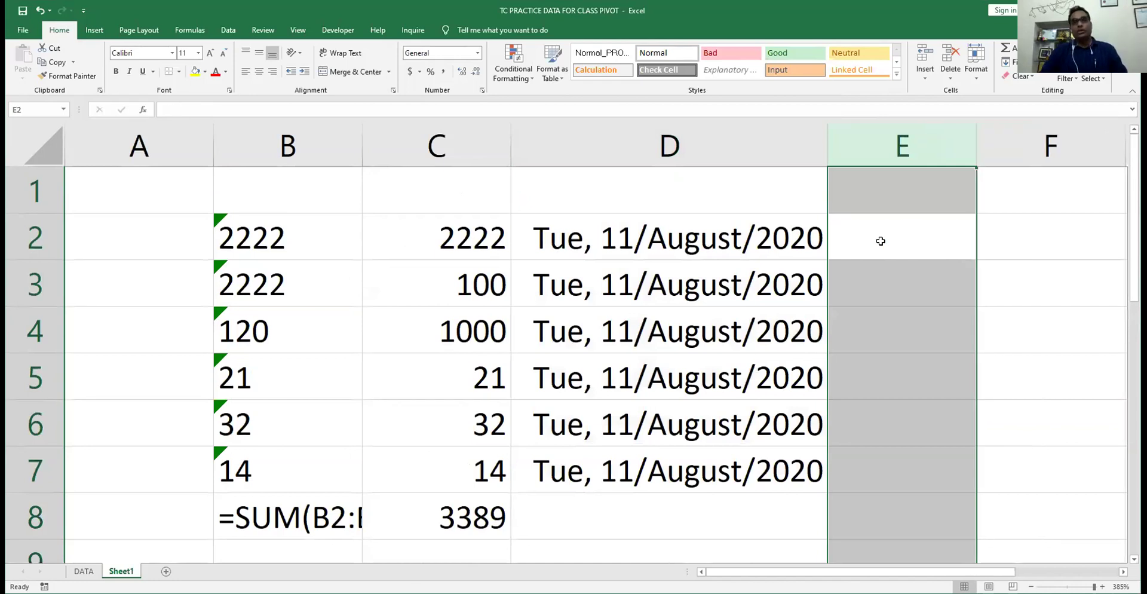
# - Enter 10 days in E2 and widen column D to fit the dates
pyautogui.click(881, 241)
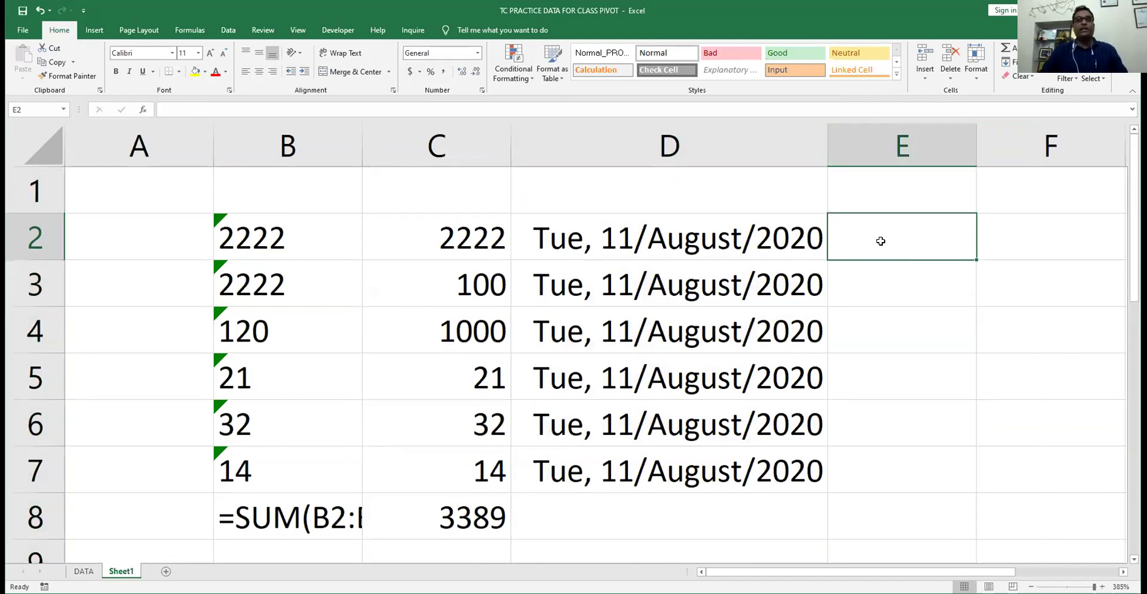
pyautogui.write('10')
pyautogui.press('Tab')
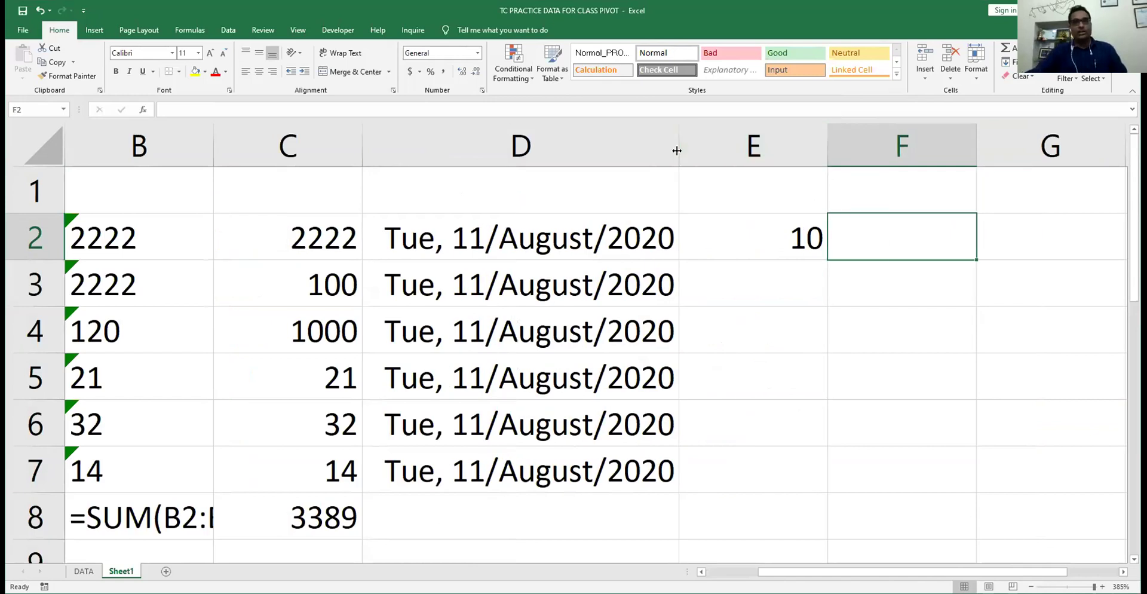
pyautogui.moveTo(676, 151); pyautogui.dragTo(797, 149)
pyautogui.press('Left')
pyautogui.press('Left')
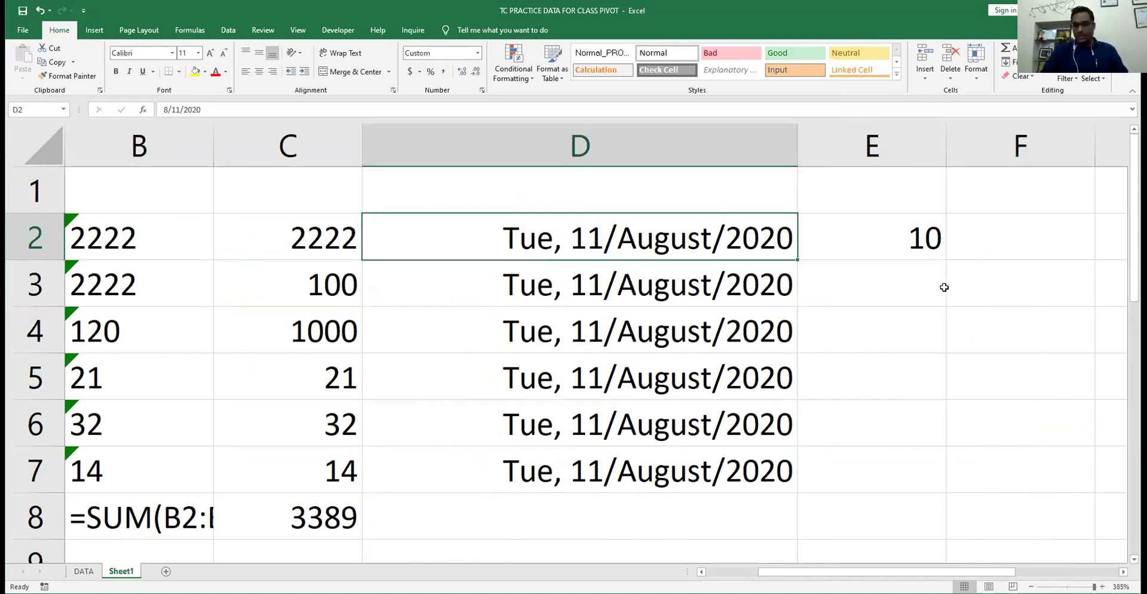
pyautogui.press('Right')
pyautogui.press('Right')
pyautogui.press('Right')
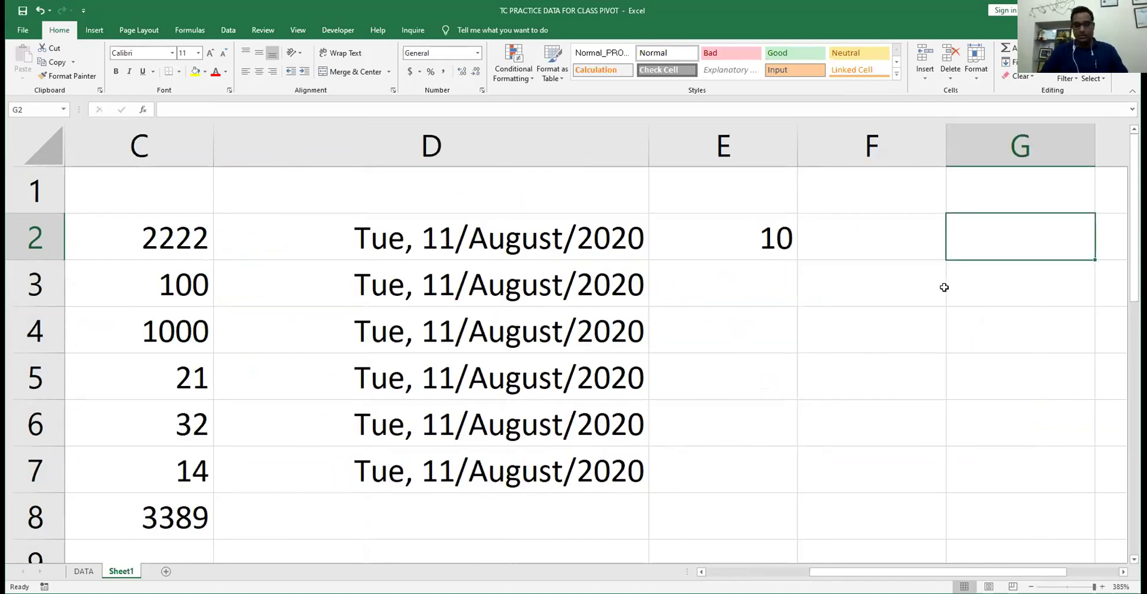
pyautogui.press('Left')
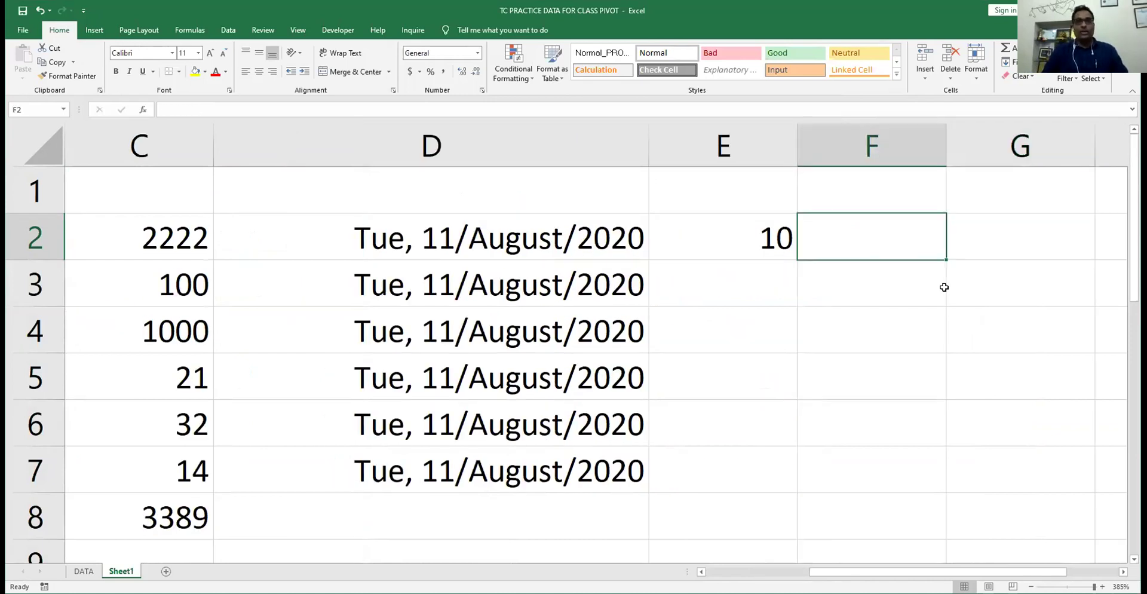
# - Enter a formula in F2 adding E2's days to the D2 date
pyautogui.write('=')
pyautogui.press('Left')
pyautogui.press('Left')
pyautogui.write('+')
pyautogui.press('Left')
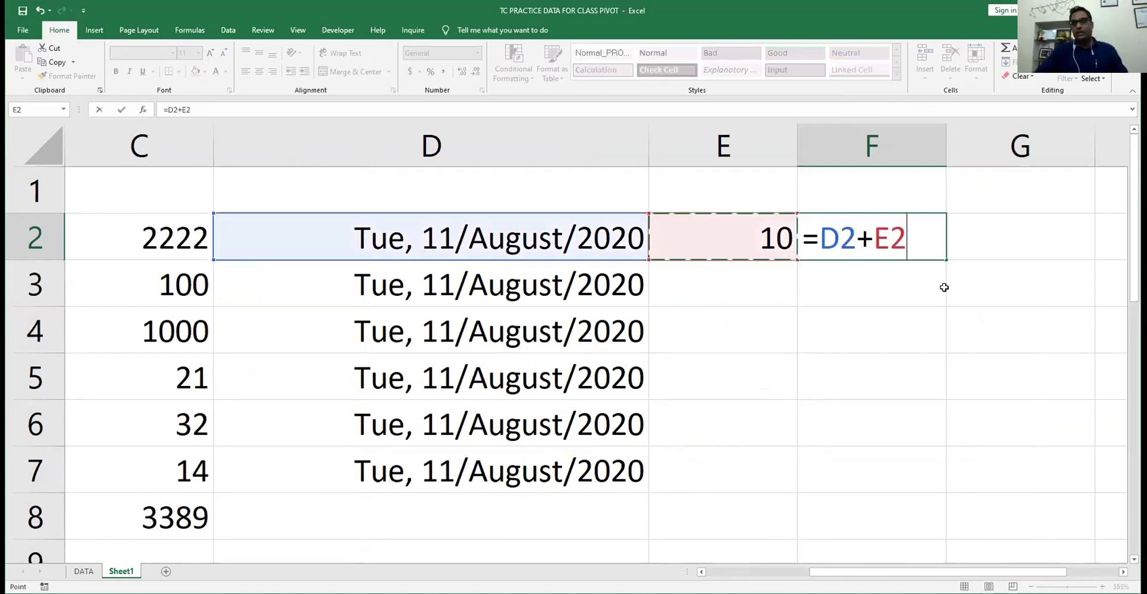
pyautogui.press('Return')
pyautogui.press('Up')
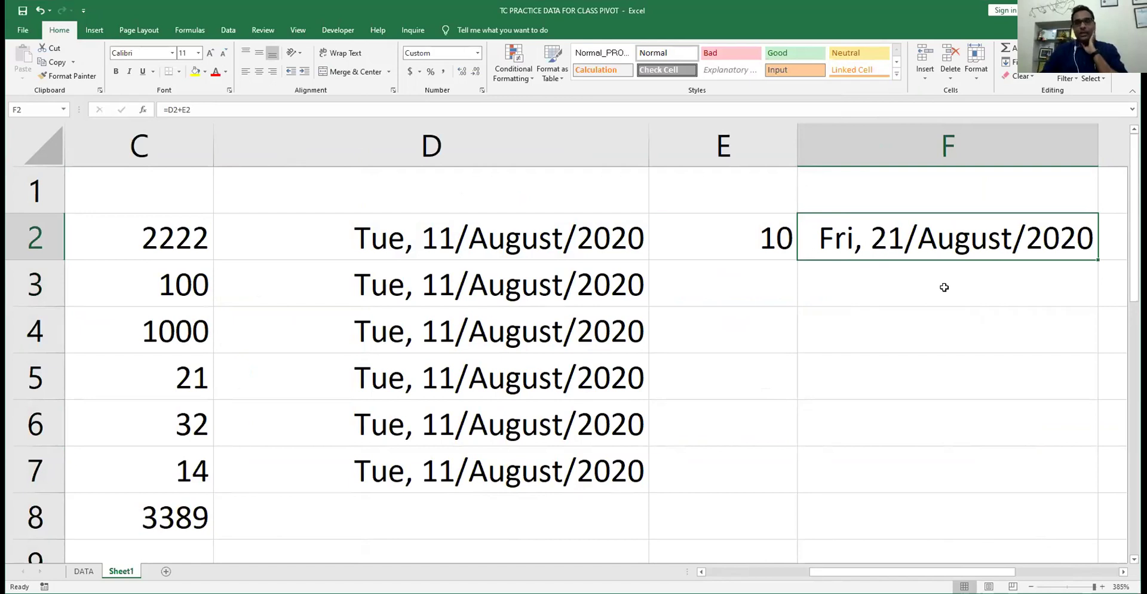
pyautogui.press('Left')
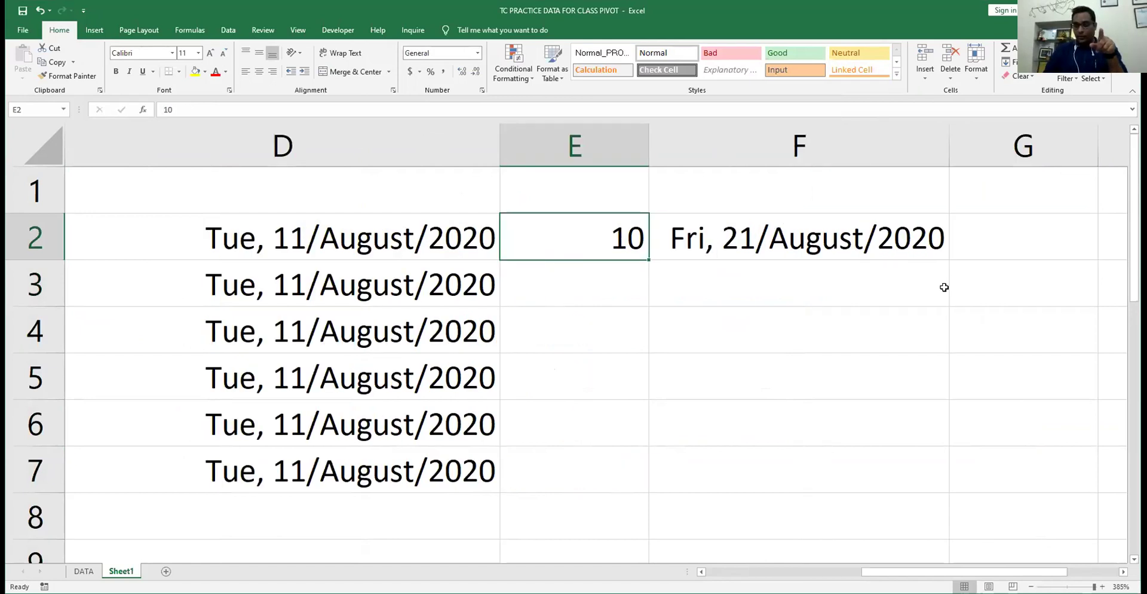
# - Change E2 to 20, autofit column F, then set E2 to 5 giving Sun, 16/August/2020
pyautogui.write('20')
pyautogui.press('Return')
pyautogui.press('Up')
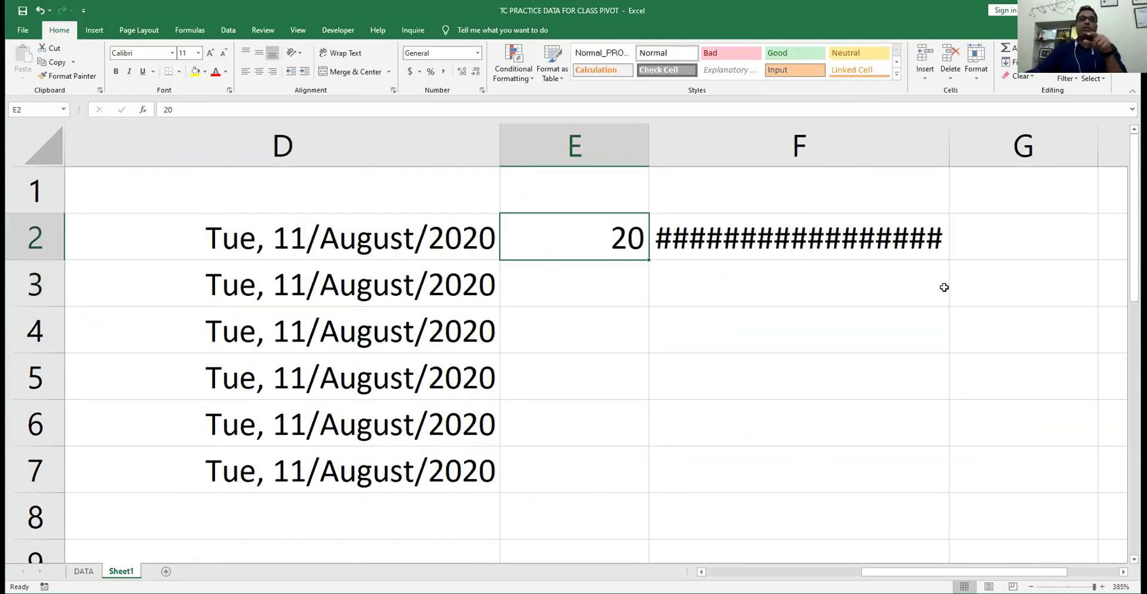
pyautogui.doubleClick(946, 145)
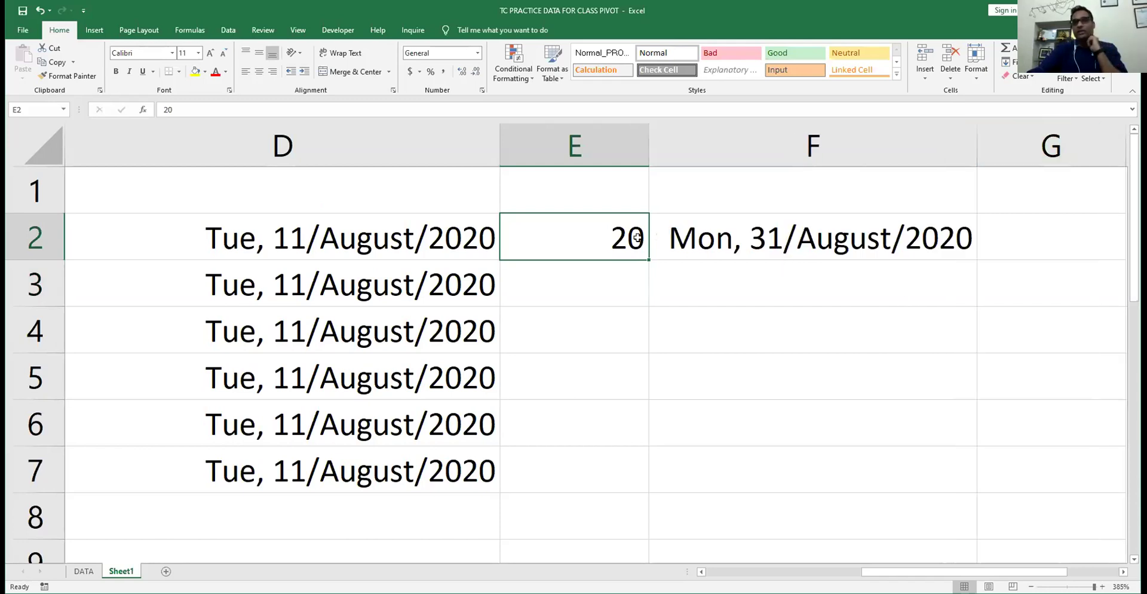
pyautogui.write('5')
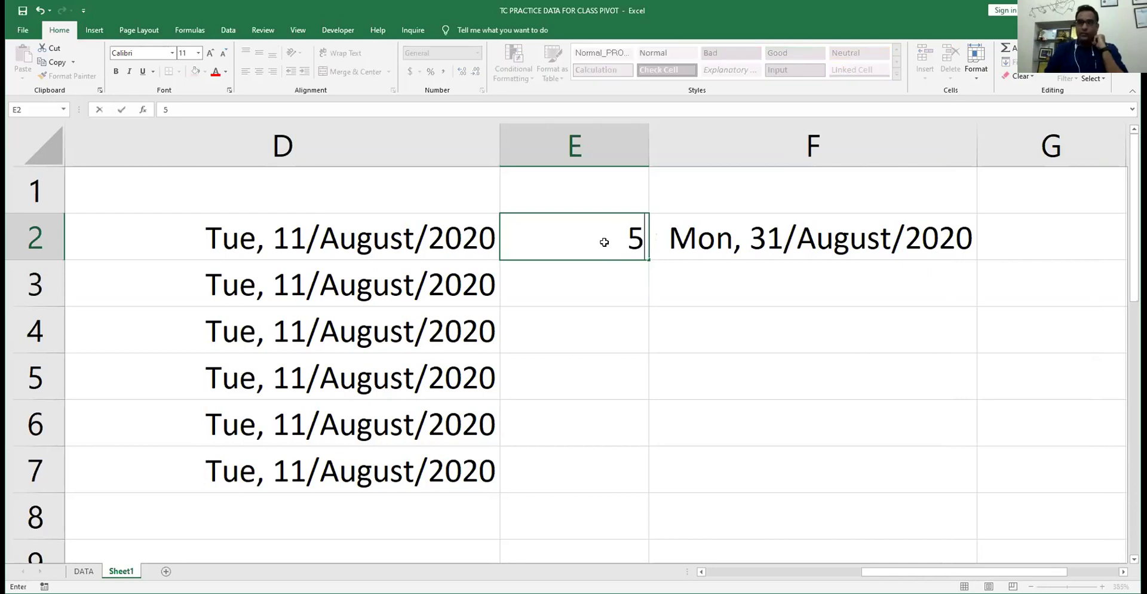
pyautogui.press('Return')
pyautogui.press('Left')
pyautogui.press('Up')
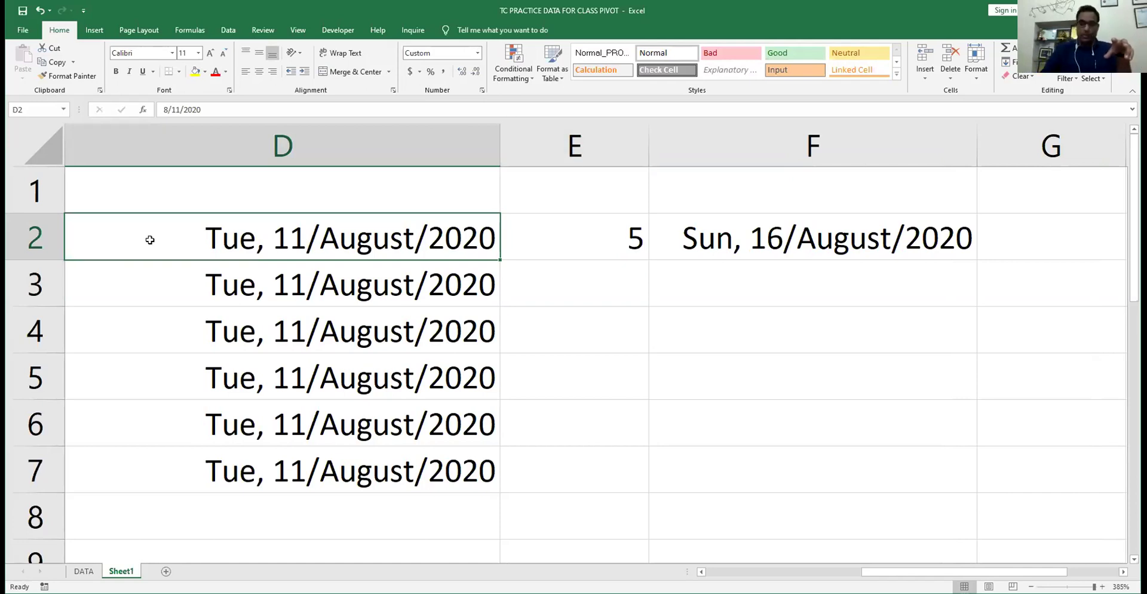
pyautogui.press('Left')
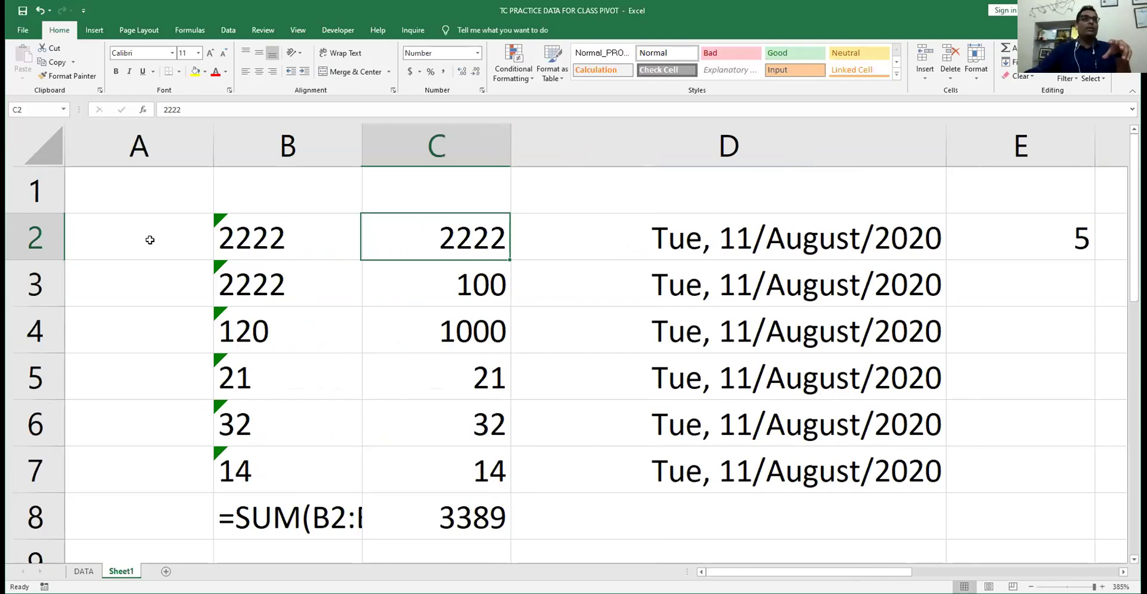
# - Start Text to Columns on B2's text-stored 2222 and advance to the column-format step
pyautogui.press('Left')
pyautogui.click(214, 29)
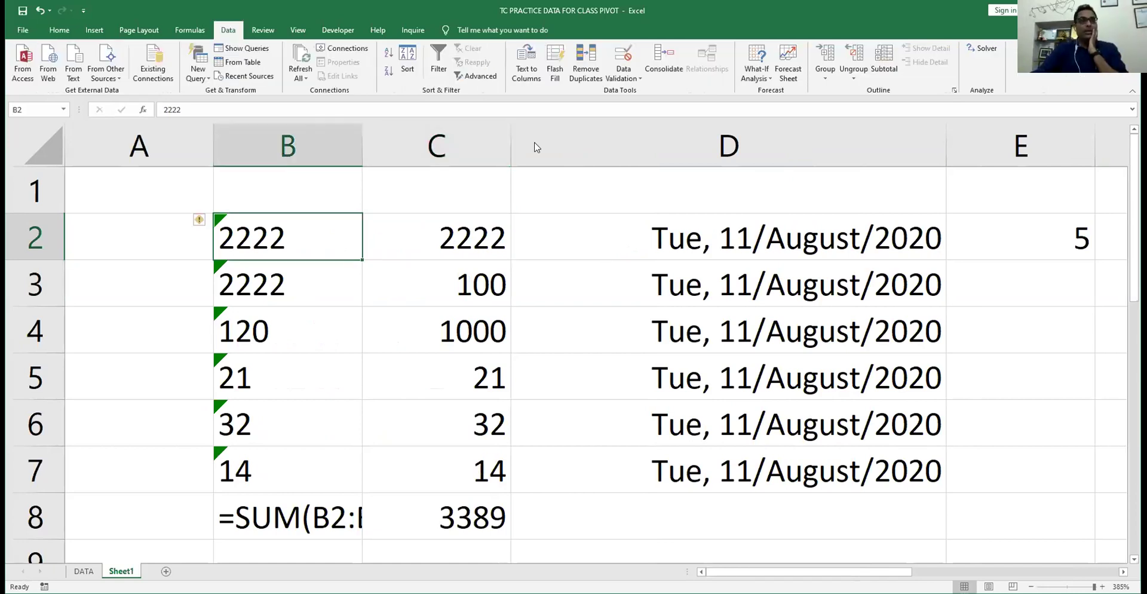
pyautogui.click(726, 297)
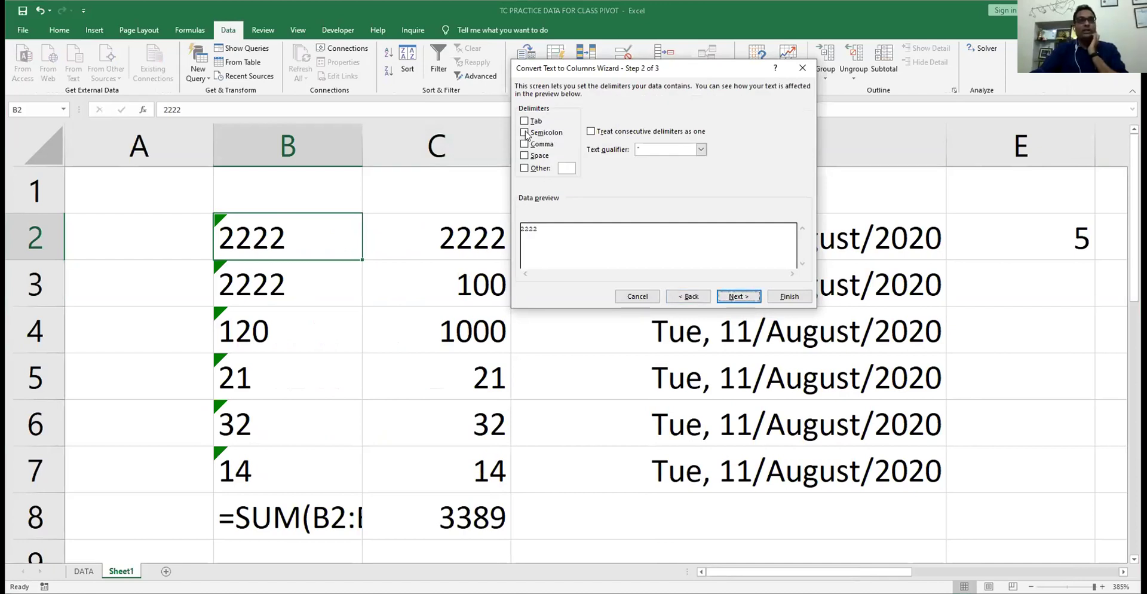
pyautogui.click(532, 136)
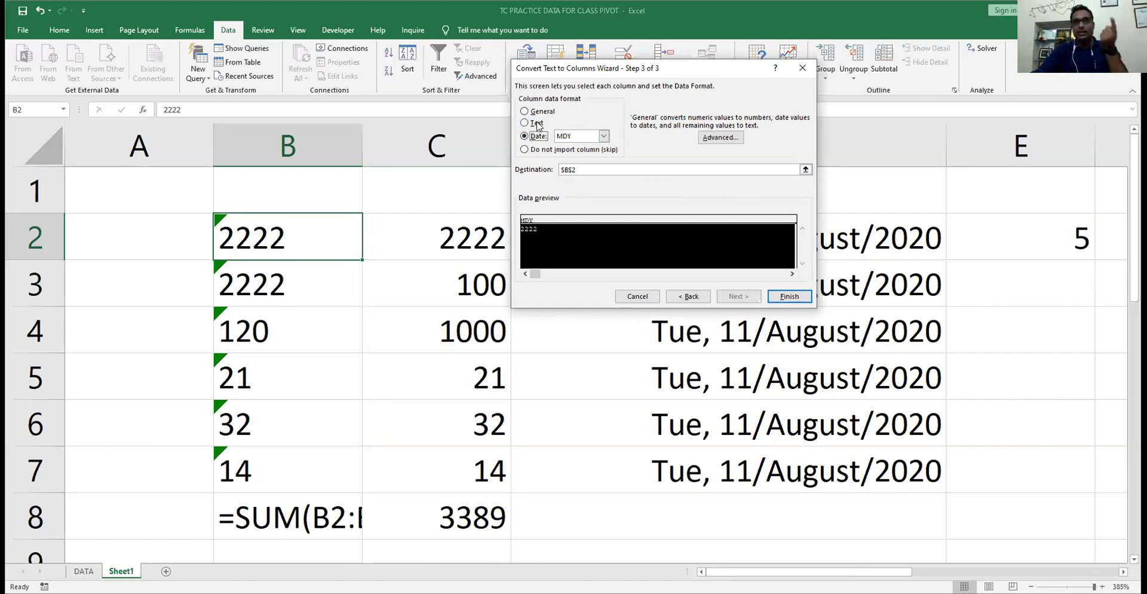
# - Compare General, Date and Skip, then finish the conversion with Text as the column format
pyautogui.click(538, 124)
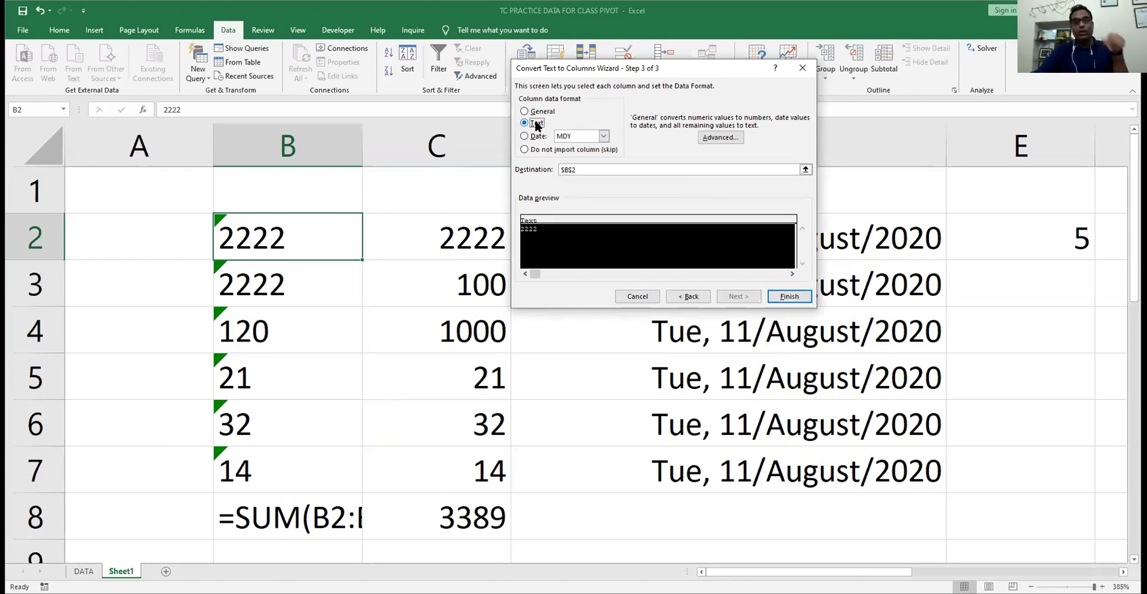
pyautogui.click(537, 112)
pyautogui.click(538, 138)
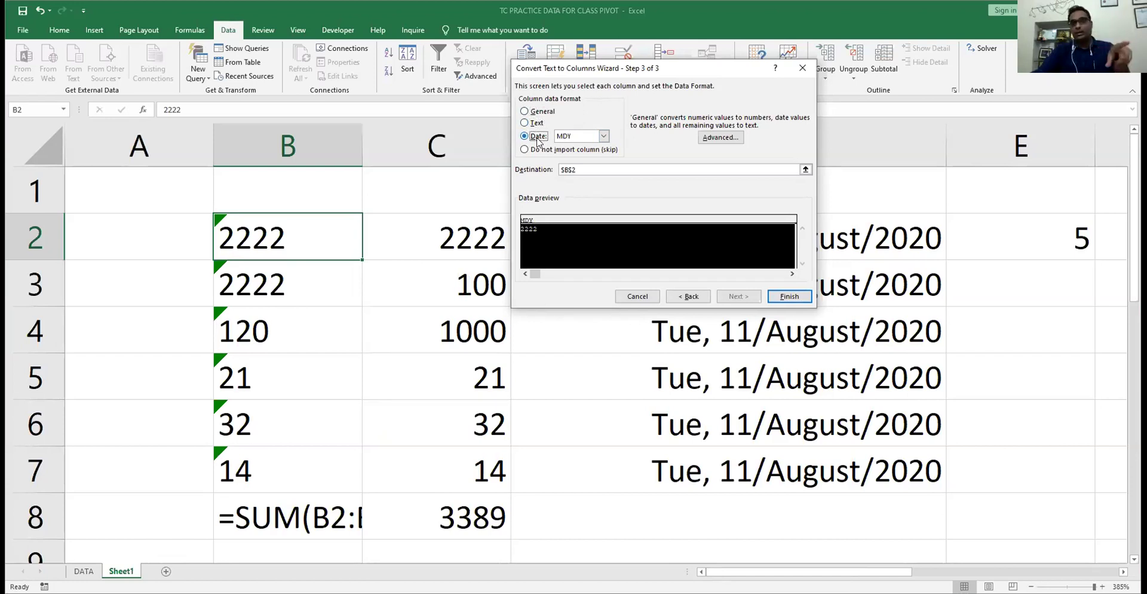
pyautogui.click(549, 150)
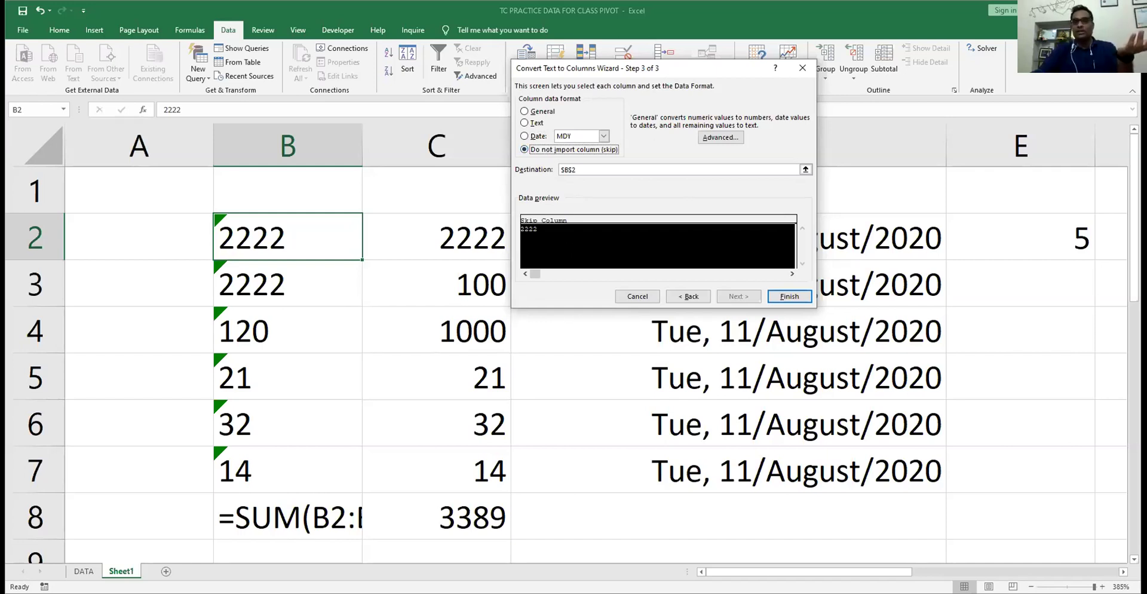
pyautogui.click(542, 112)
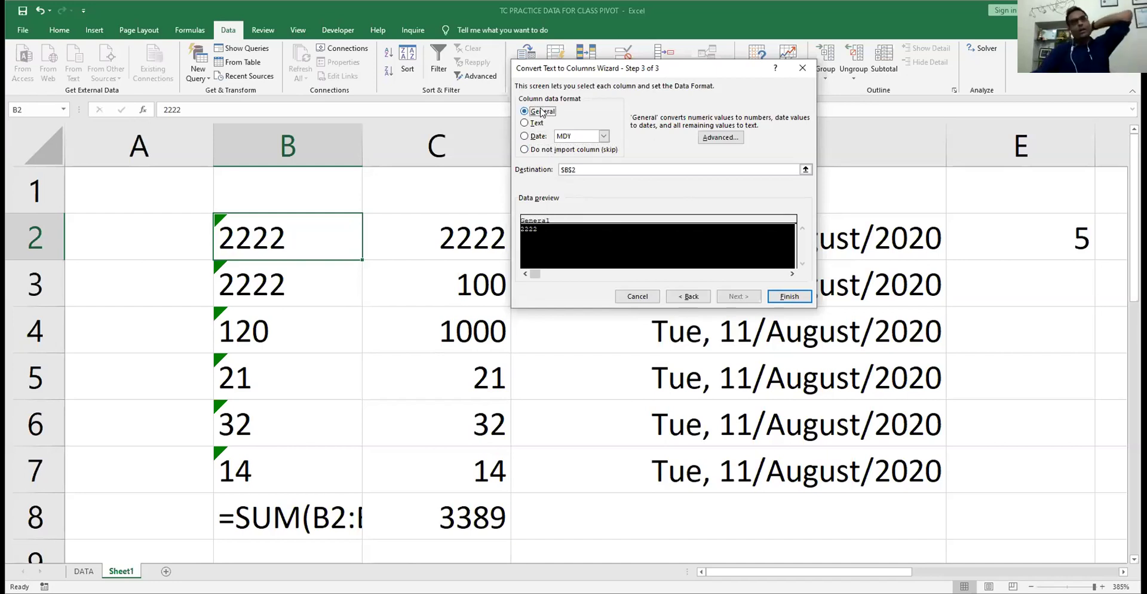
pyautogui.click(538, 123)
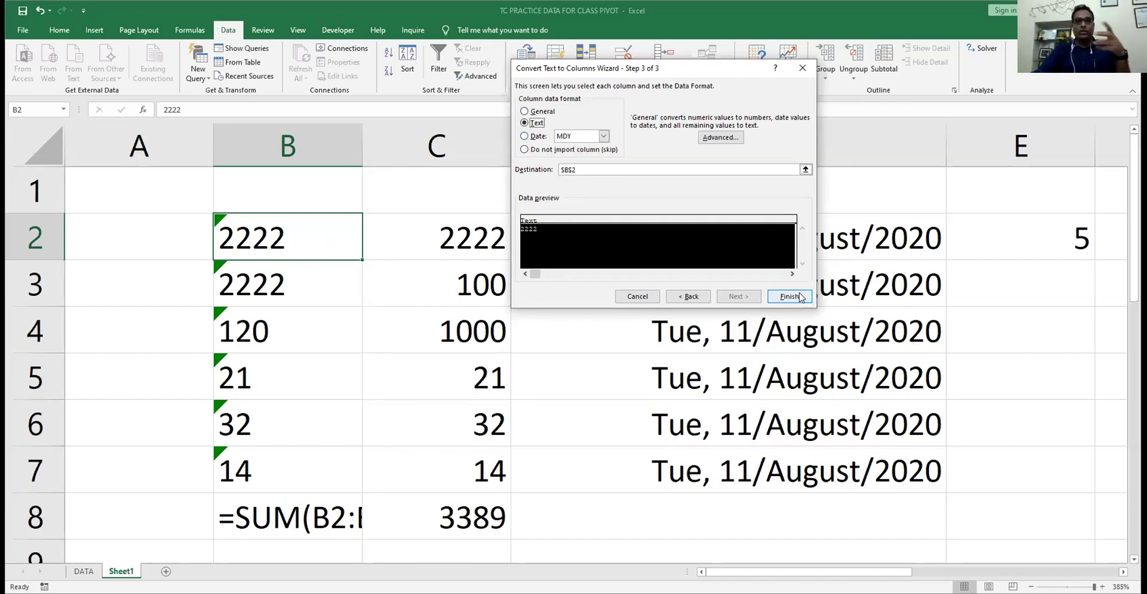
pyautogui.click(788, 297)
# - Move to the empty cell J2 and open its Data Validation dialog
pyautogui.click(484, 247)
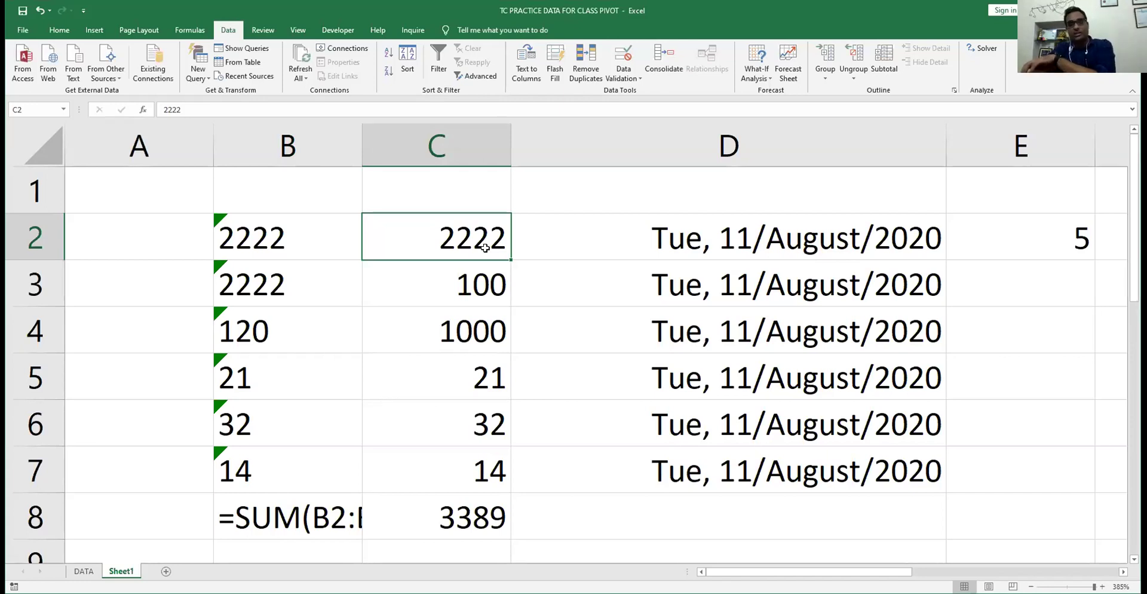
pyautogui.click(574, 230)
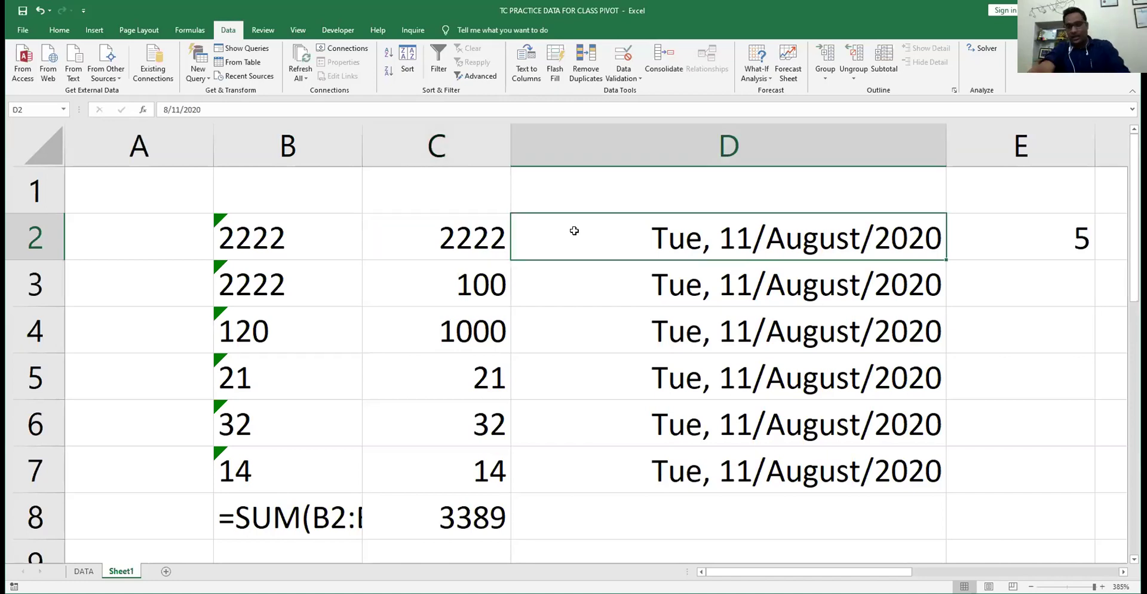
pyautogui.press('Right')
pyautogui.press('Right')
pyautogui.press('Right')
pyautogui.press('Right')
pyautogui.press('Right')
pyautogui.press('Right')
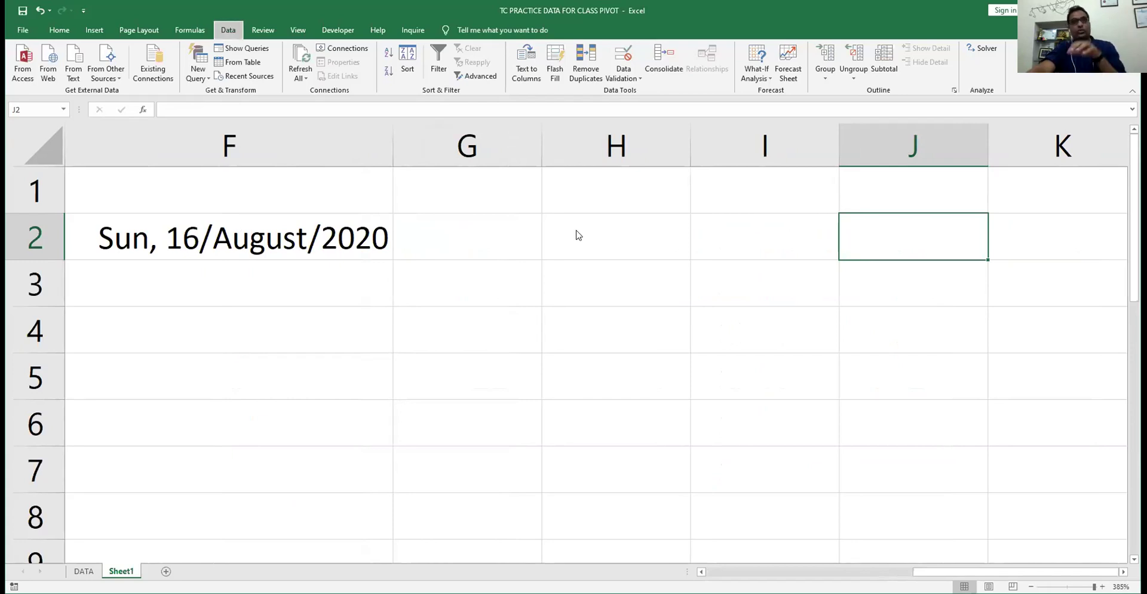
pyautogui.click(623, 56)
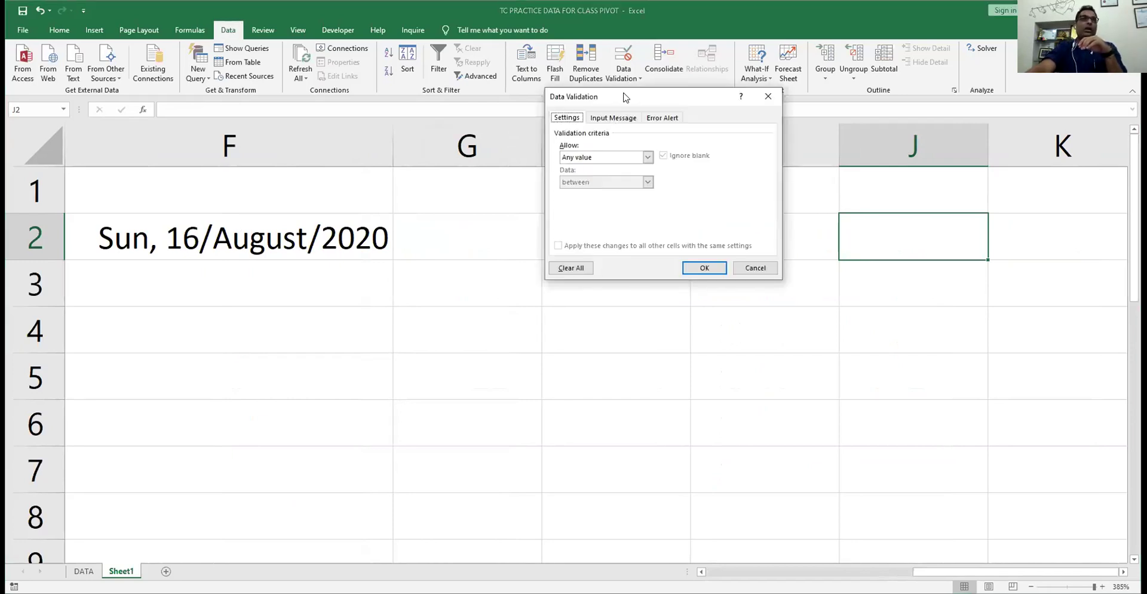
# - Set J2's validation to allow values from a List
pyautogui.moveTo(625, 97); pyautogui.dragTo(321, 123)
pyautogui.click(343, 183)
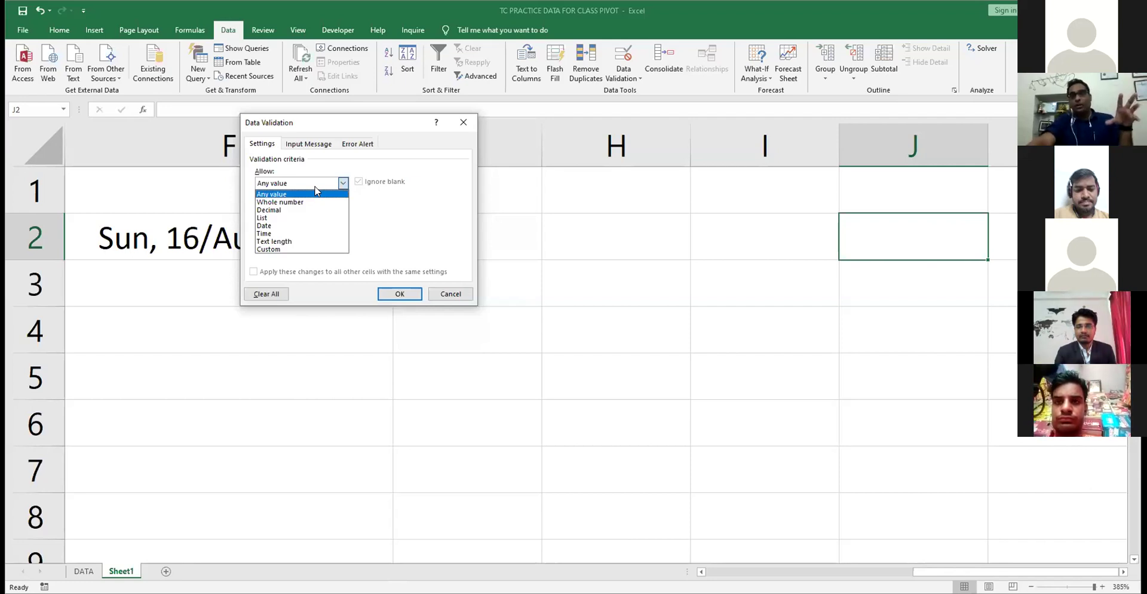
pyautogui.click(344, 218)
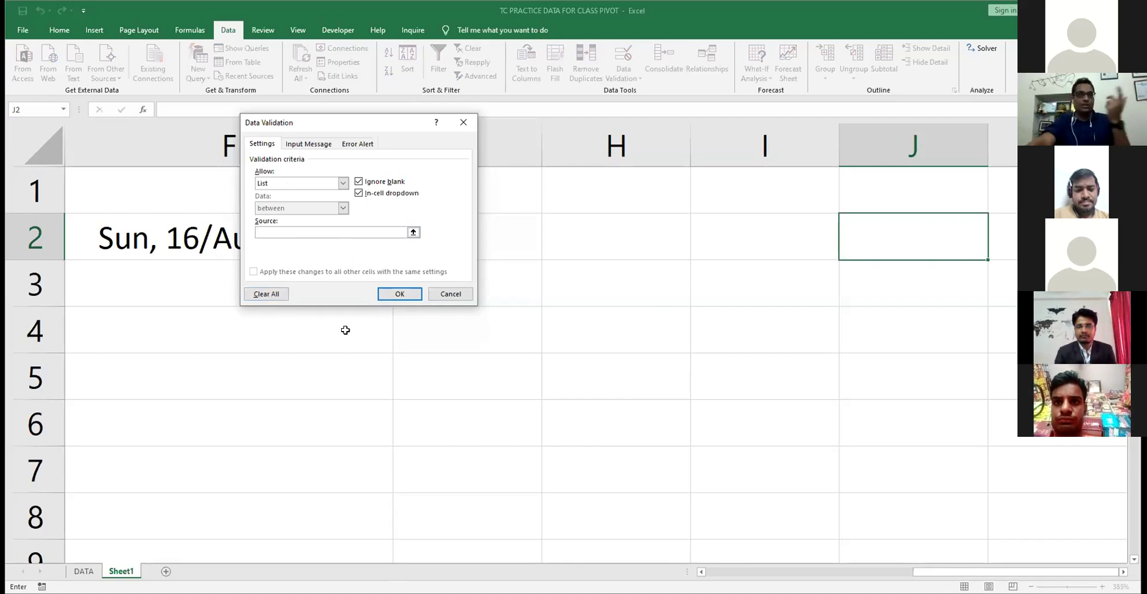
# - Apply the list source Ram,Shayam,Seeta to J2's validation rule
pyautogui.write('Ram')
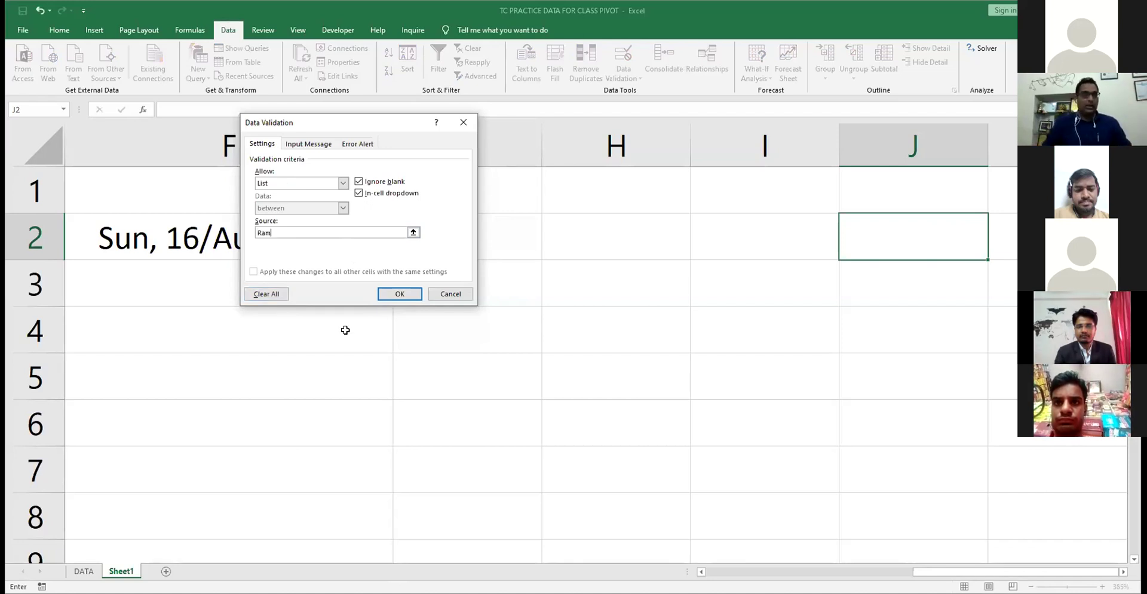
pyautogui.write(',')
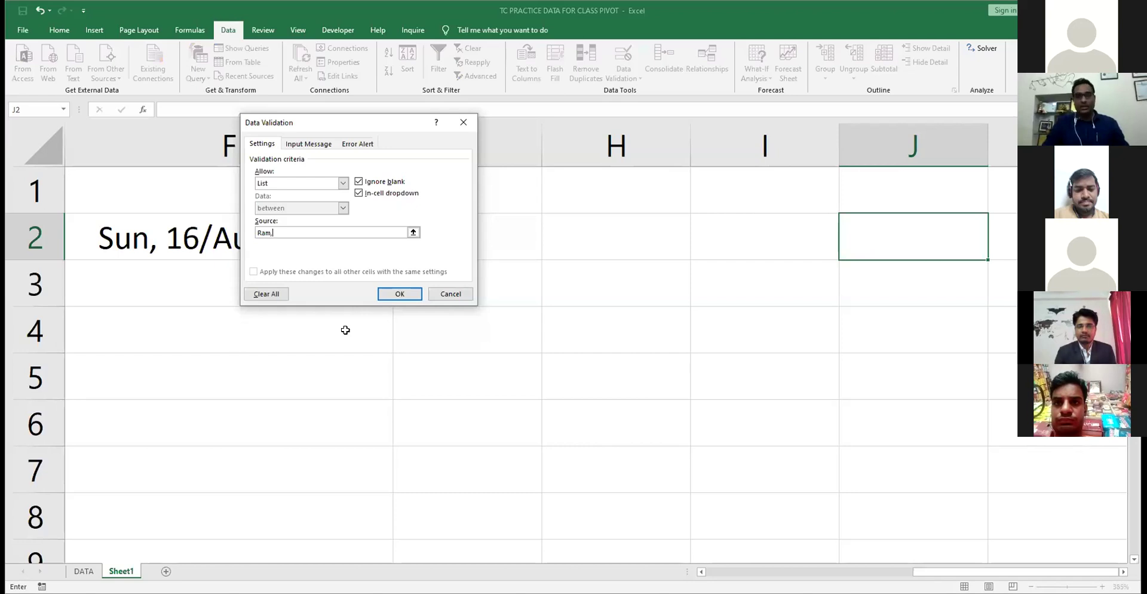
pyautogui.write('S')
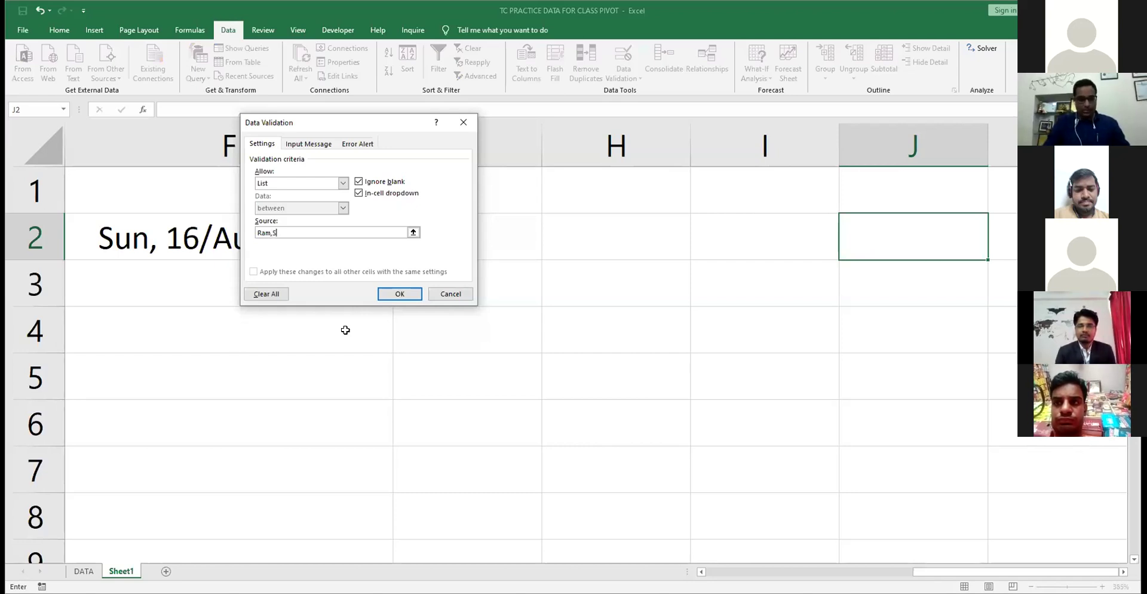
pyautogui.write('h')
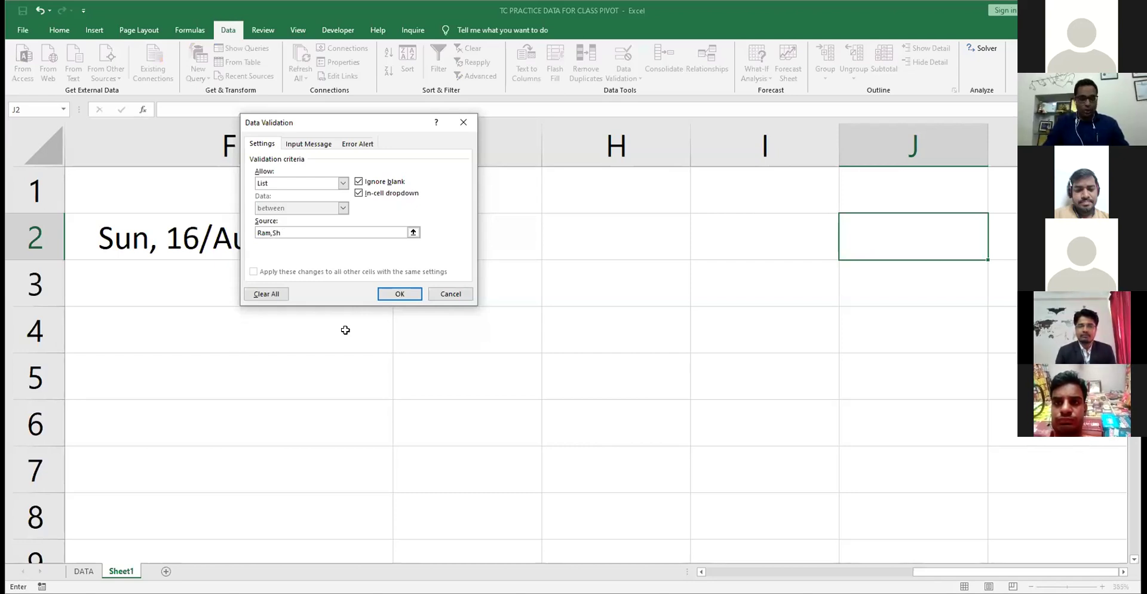
pyautogui.write('ayam,')
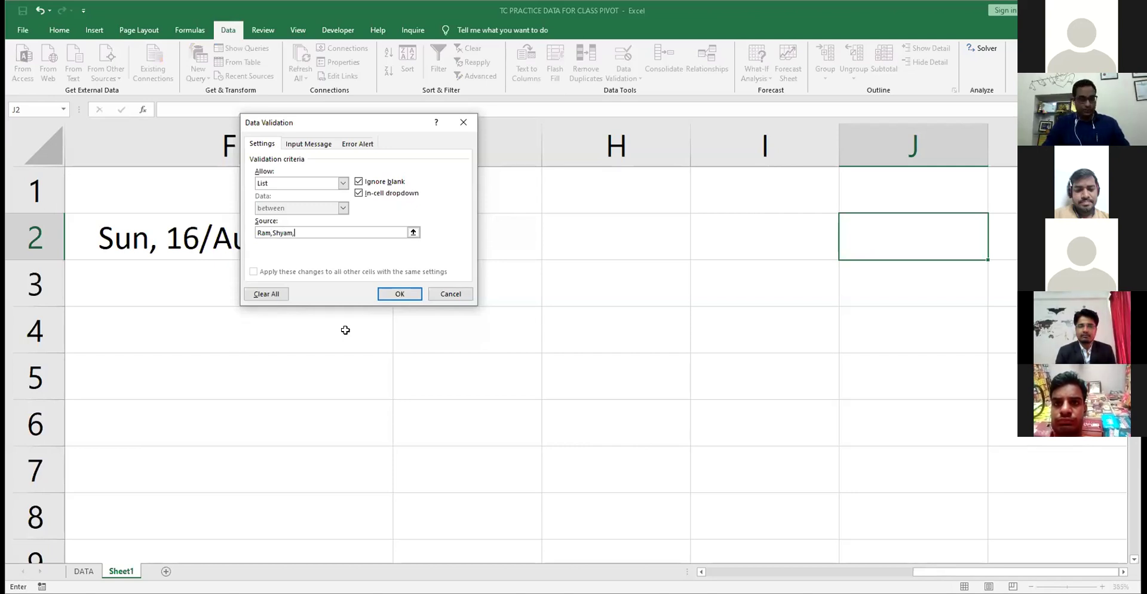
pyautogui.write('Seeta')
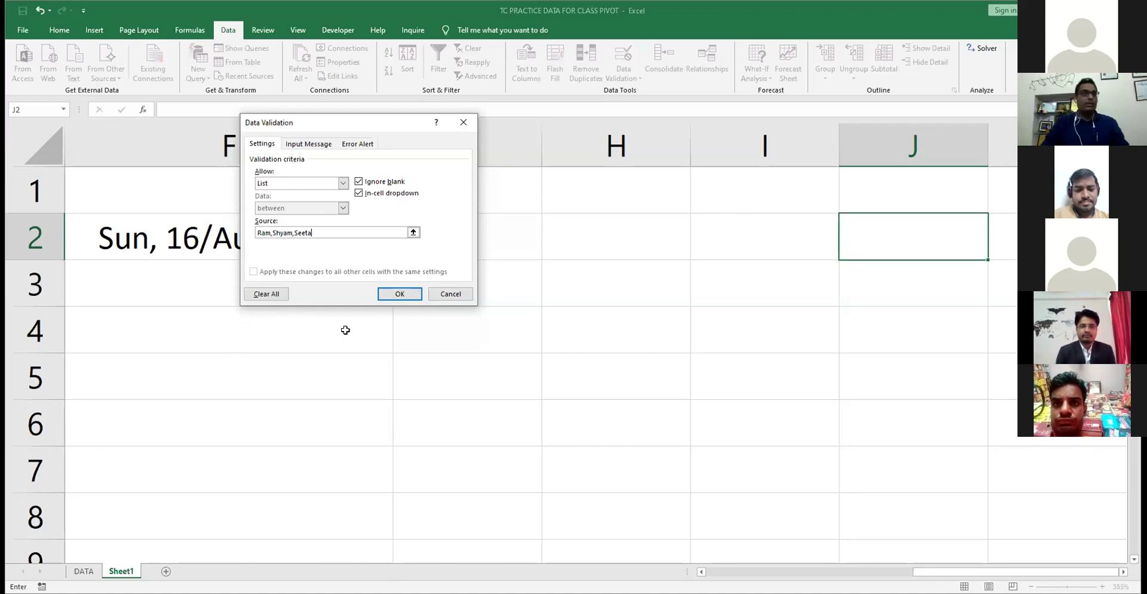
pyautogui.press('Return')
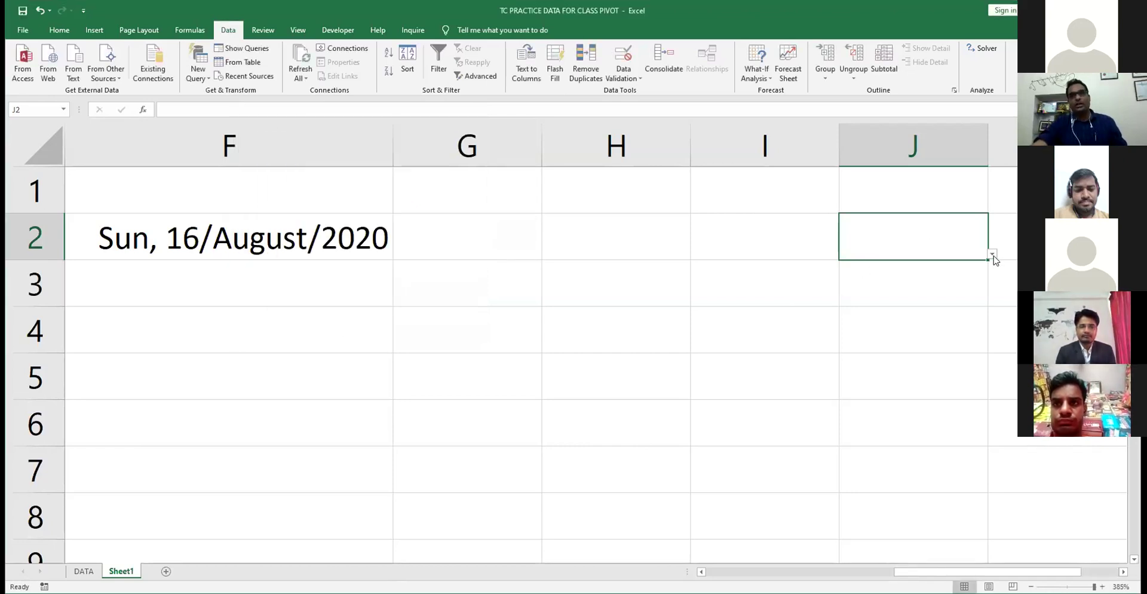
pyautogui.click(992, 255)
# - Pick Shyam in J2, then test typing Mohan and cancel the rejection
pyautogui.click(916, 312)
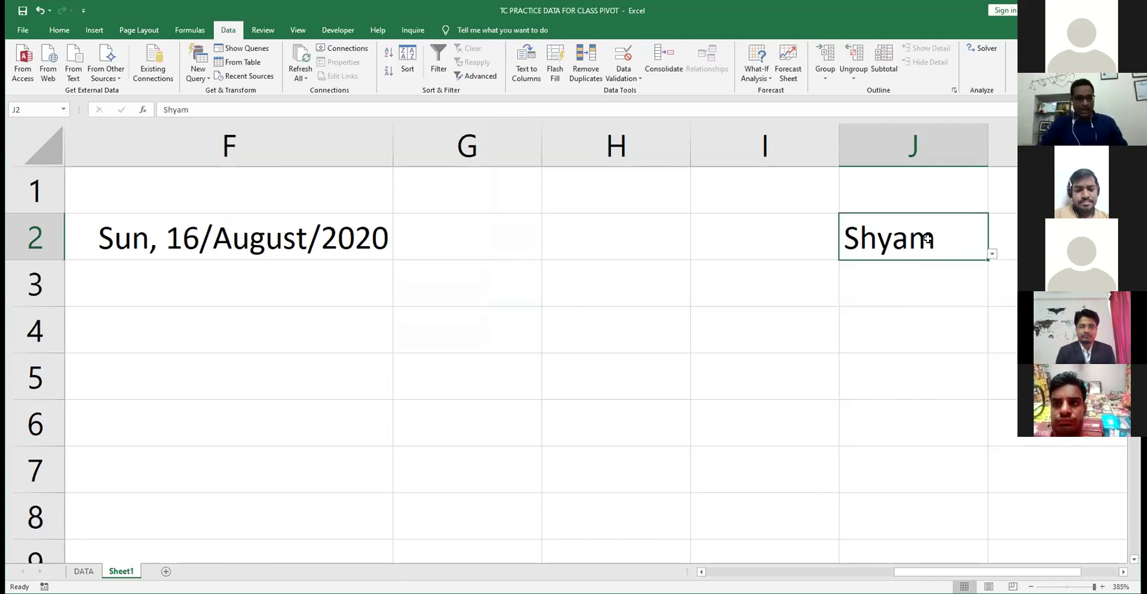
pyautogui.write('Mohan')
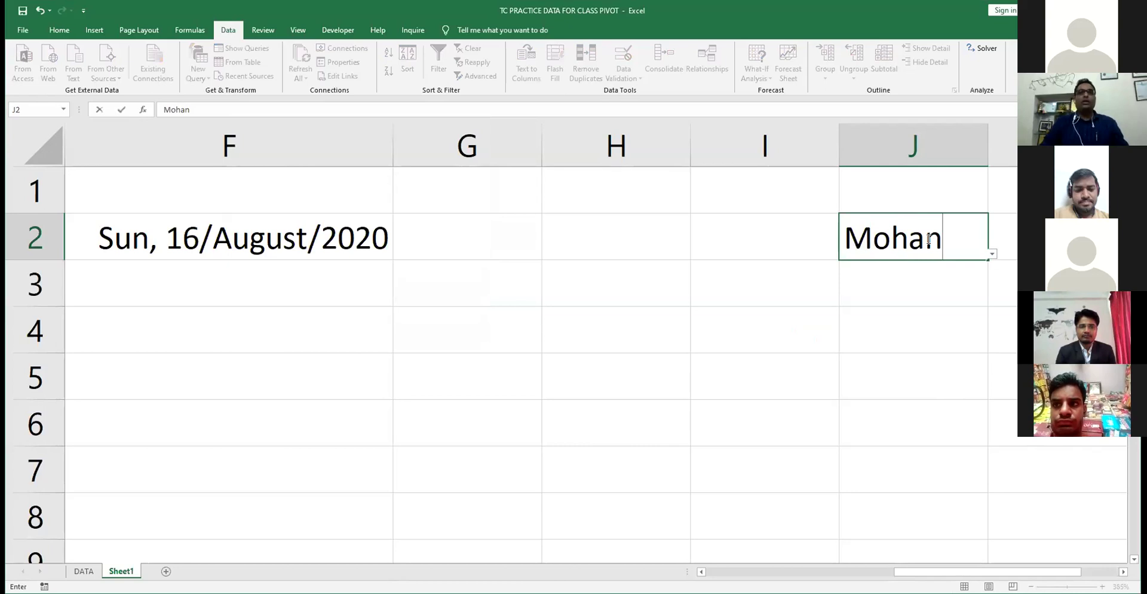
pyautogui.press('Return')
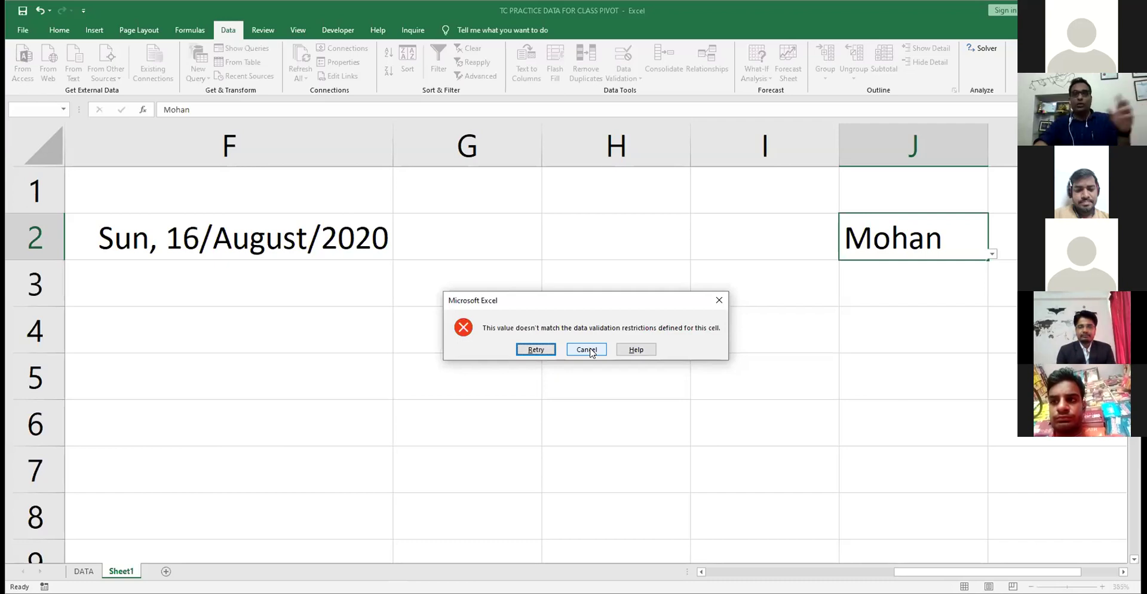
pyautogui.click(586, 349)
pyautogui.click(535, 298)
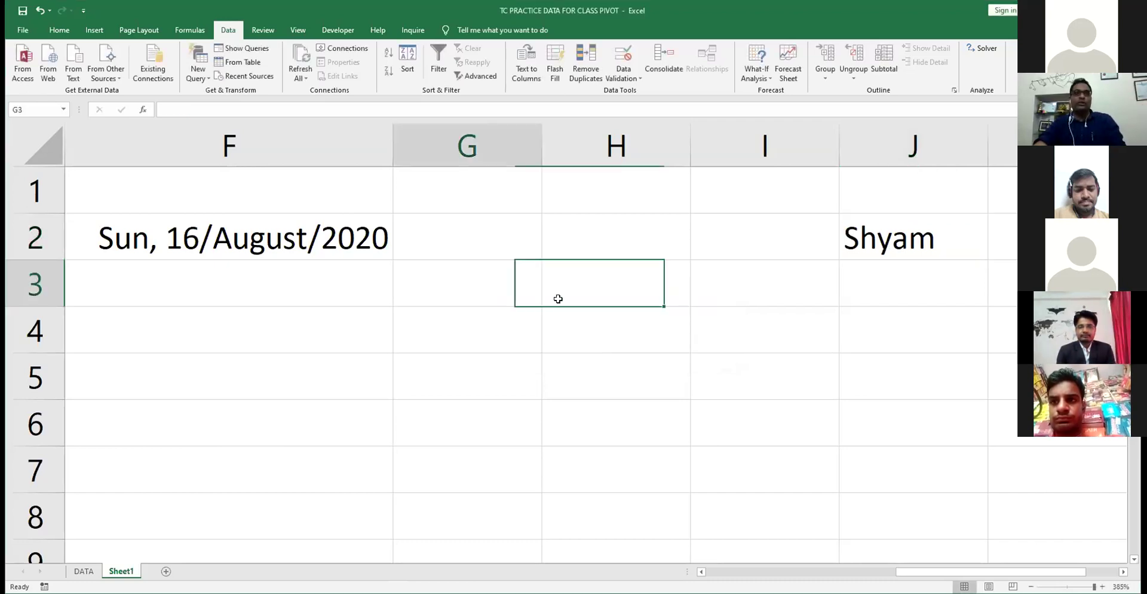
pyautogui.press('Down')
pyautogui.press('Down')
pyautogui.press('Down')
# - Enter 556, 656, 223, 23 and 23 into H3:H7
pyautogui.click(558, 298)
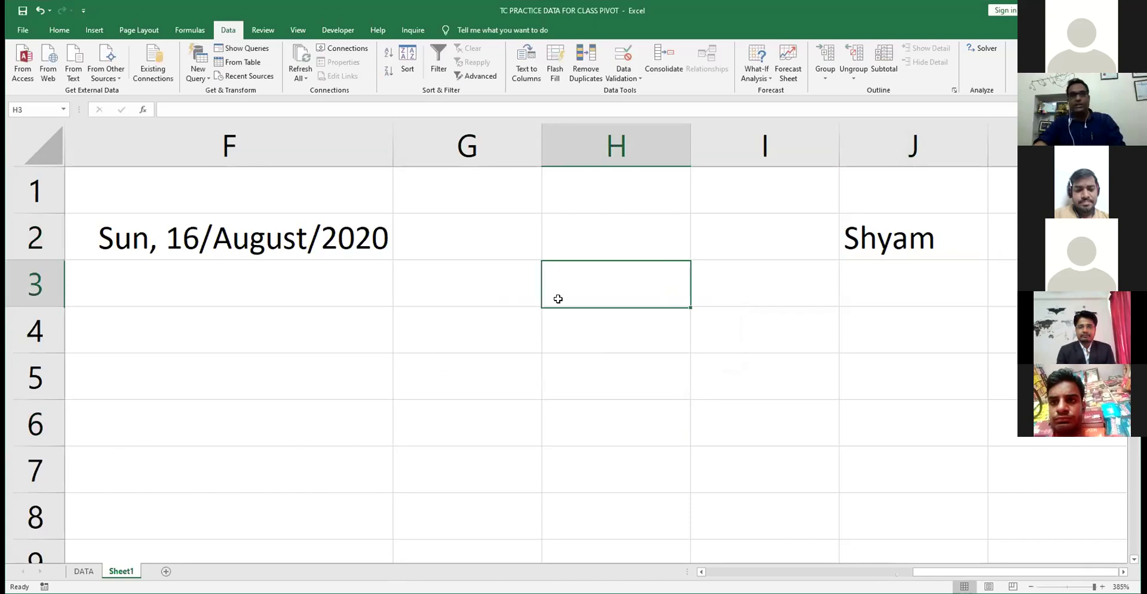
pyautogui.scroll(-1, 605, 291)
pyautogui.scroll(1, 605, 290)
pyautogui.write('5')
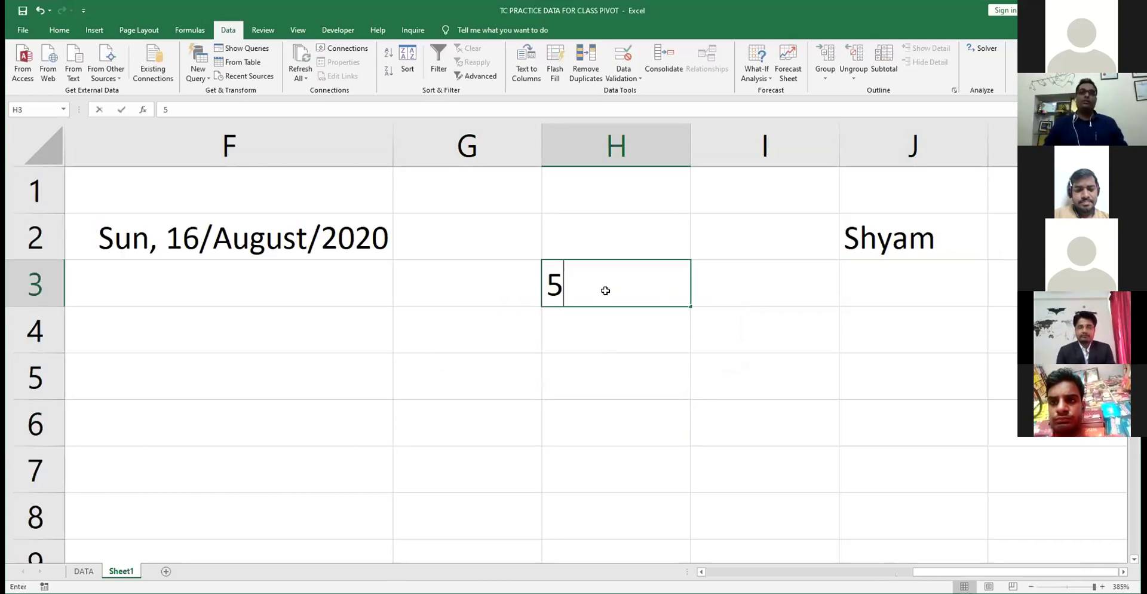
pyautogui.write('56')
pyautogui.press('Return')
pyautogui.write('656')
pyautogui.press('Return')
pyautogui.write('223')
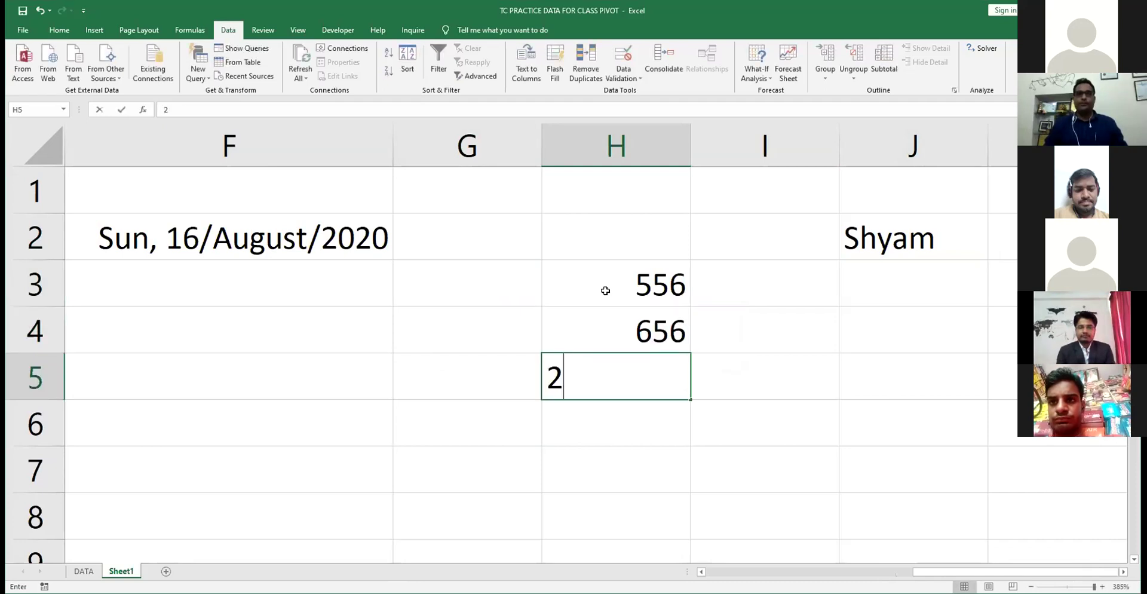
pyautogui.press('Return')
pyautogui.press('Return')
pyautogui.write('23')
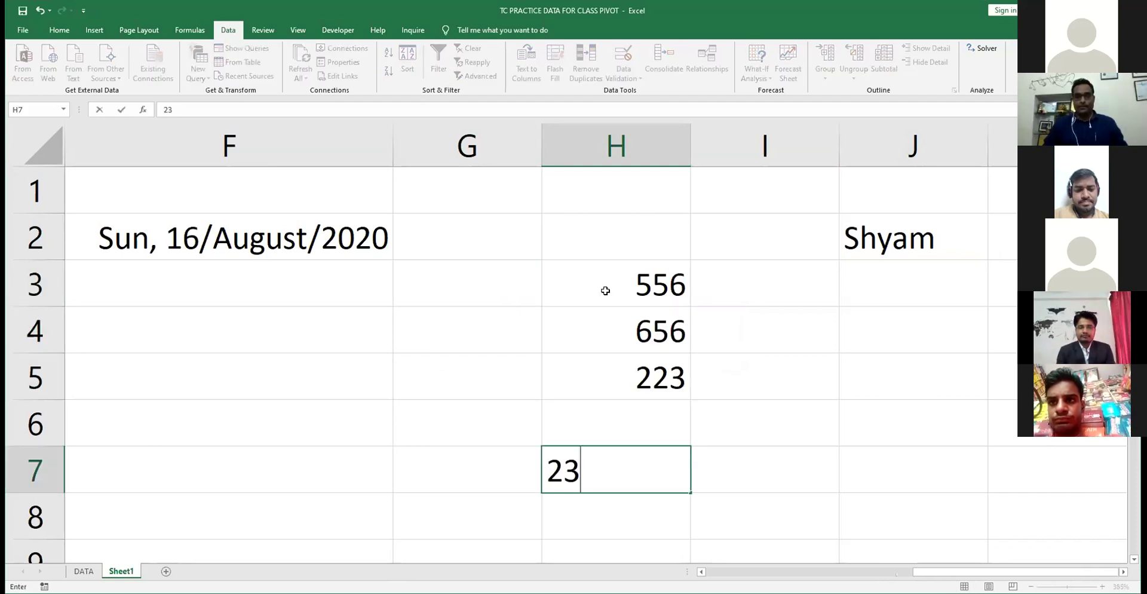
pyautogui.press('Return')
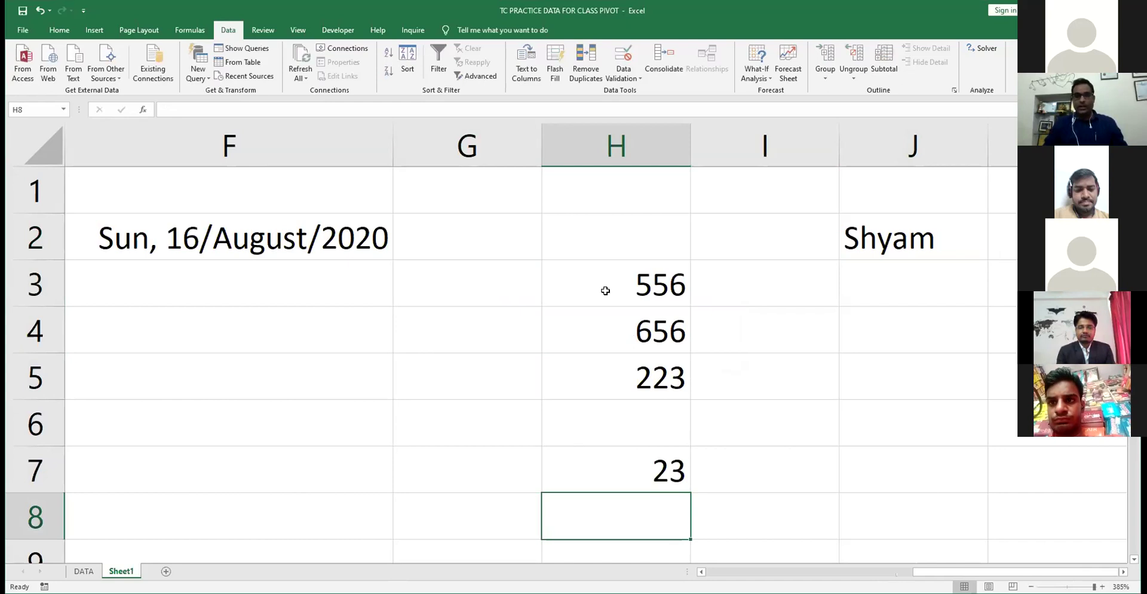
pyautogui.press('Up')
pyautogui.press('Up')
pyautogui.write('23')
pyautogui.press('Return')
# - AutoSum H3:H7 into H8 for a total of 1481
pyautogui.press('Return')
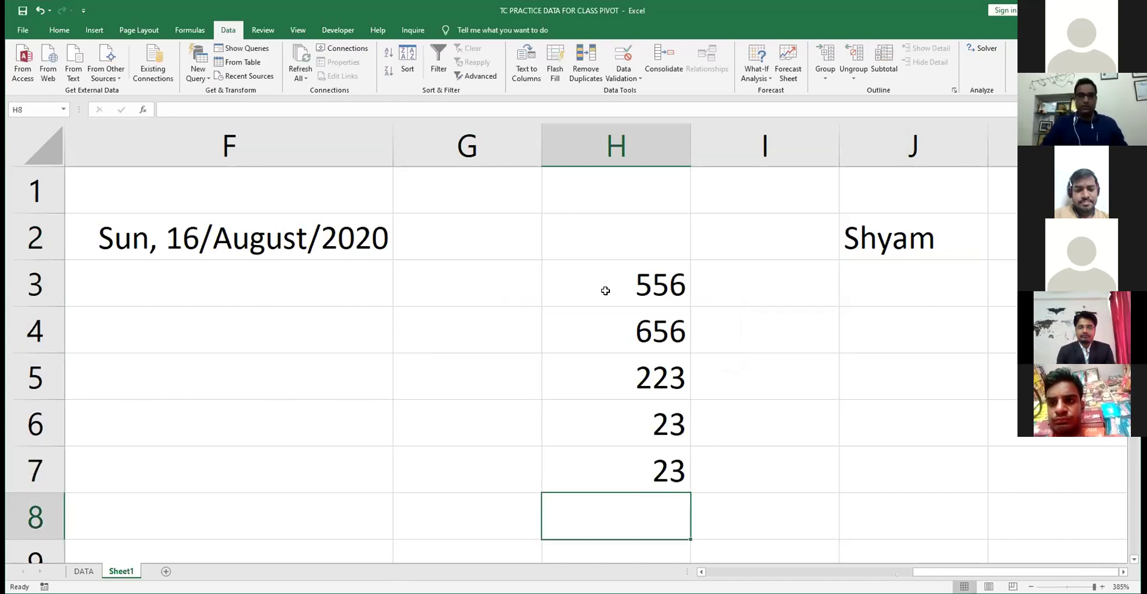
pyautogui.hotkey('alt', '=')
pyautogui.press('Return')
pyautogui.press('Up')
pyautogui.press('Up')
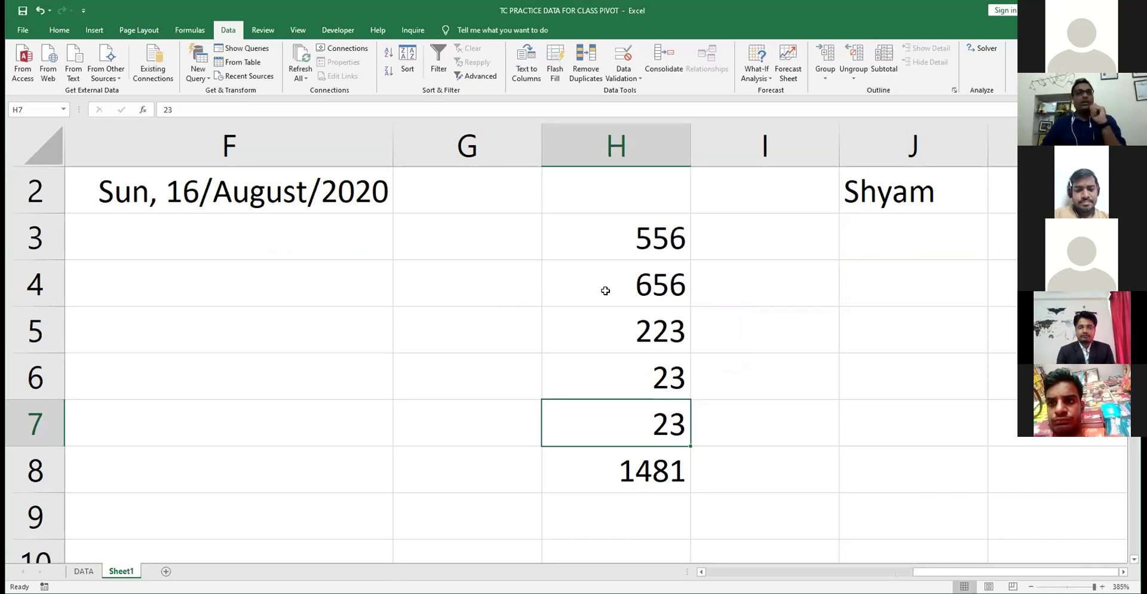
pyautogui.press('Up')
pyautogui.press('Up')
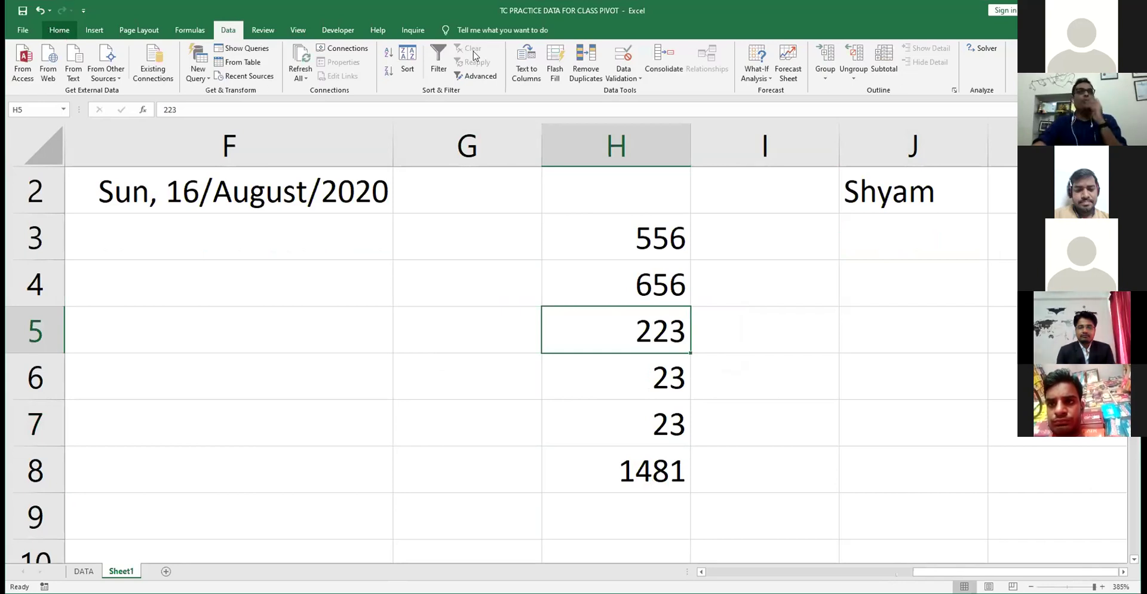
pyautogui.scroll(4, 476, 55)
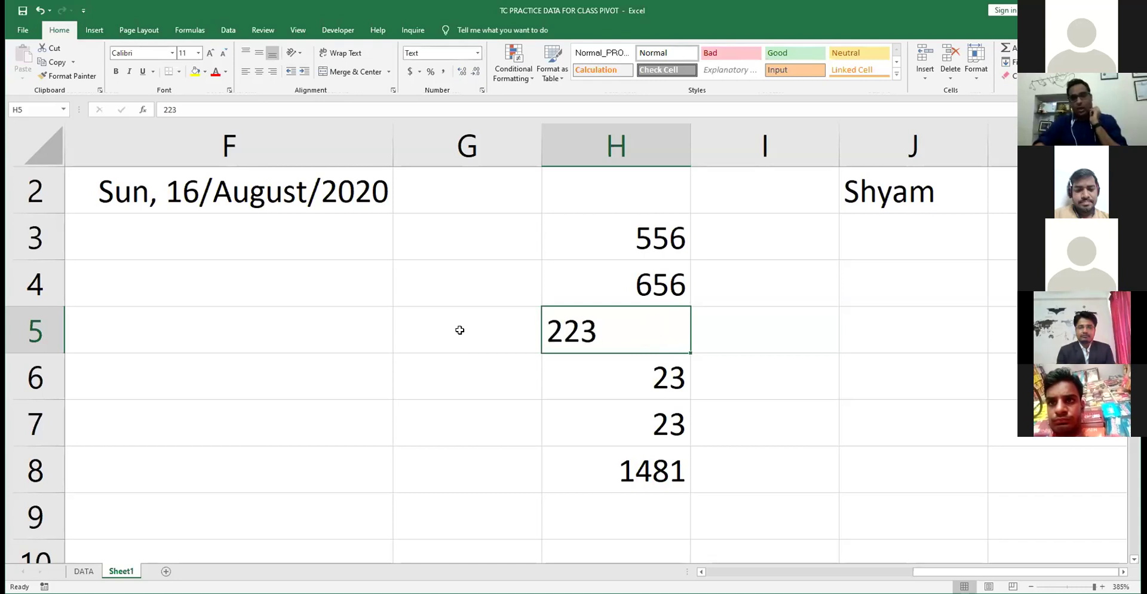
# - Type 1000, then 33333, into the text-formatted H5
pyautogui.write('1000')
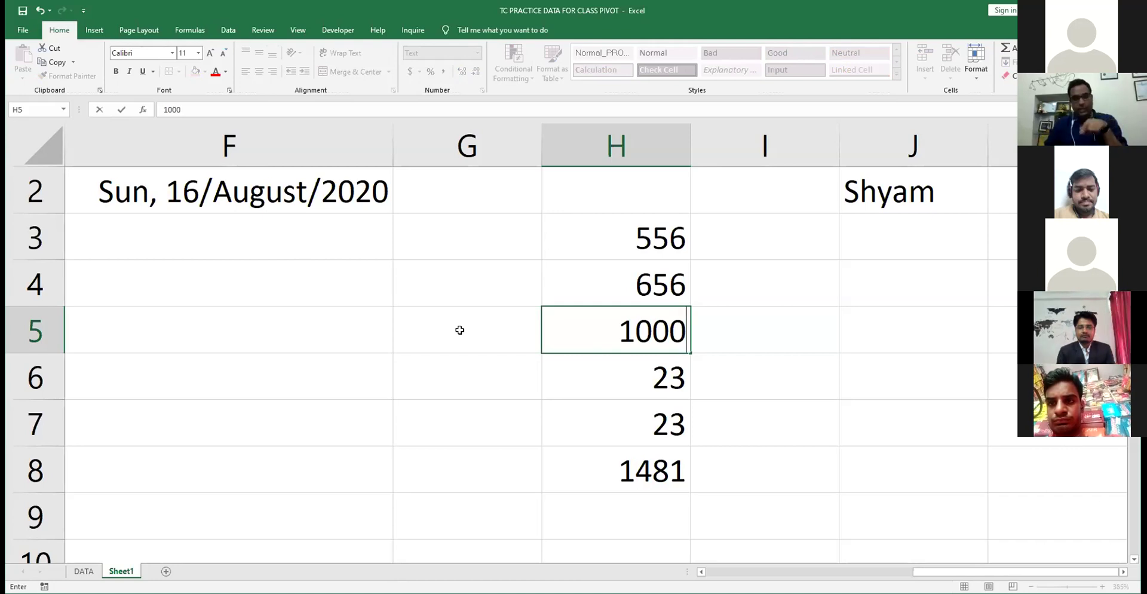
pyautogui.press('Return')
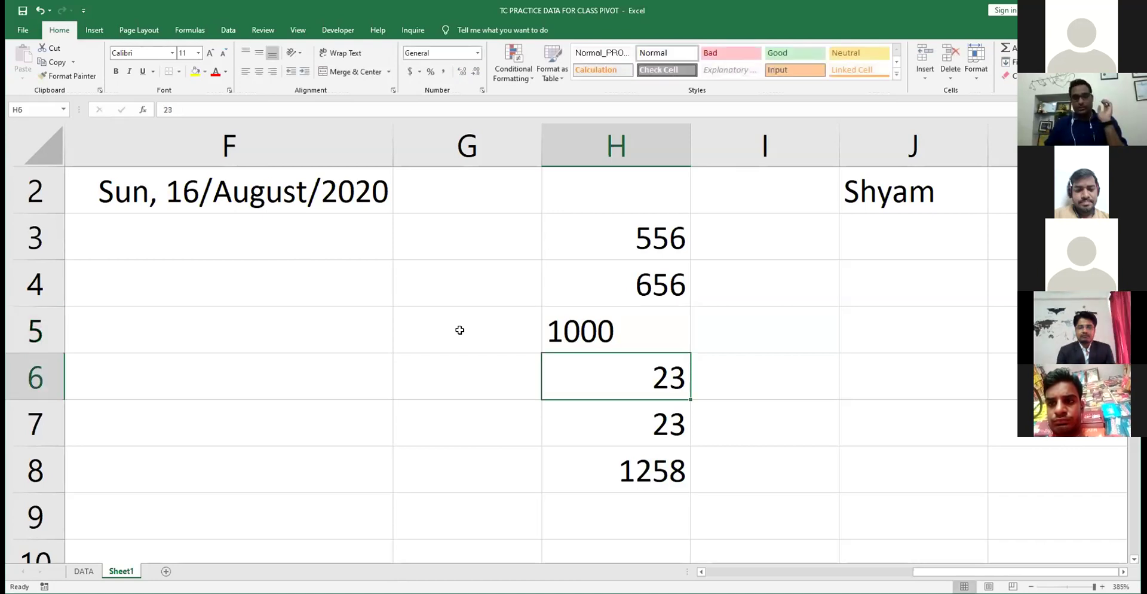
pyautogui.press('Up')
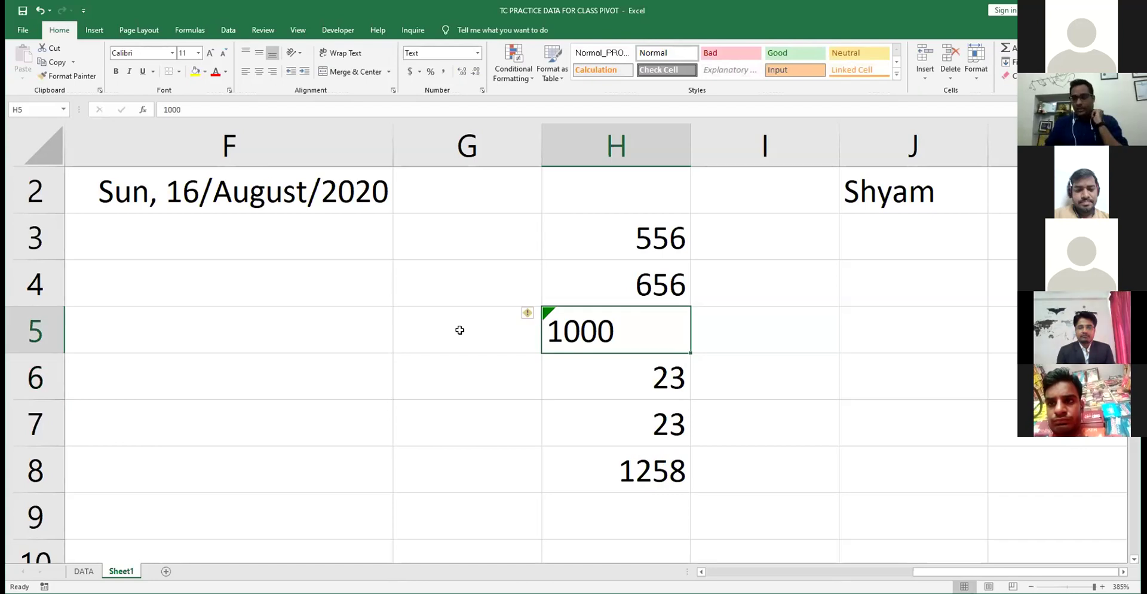
pyautogui.write('33333')
pyautogui.press('Return')
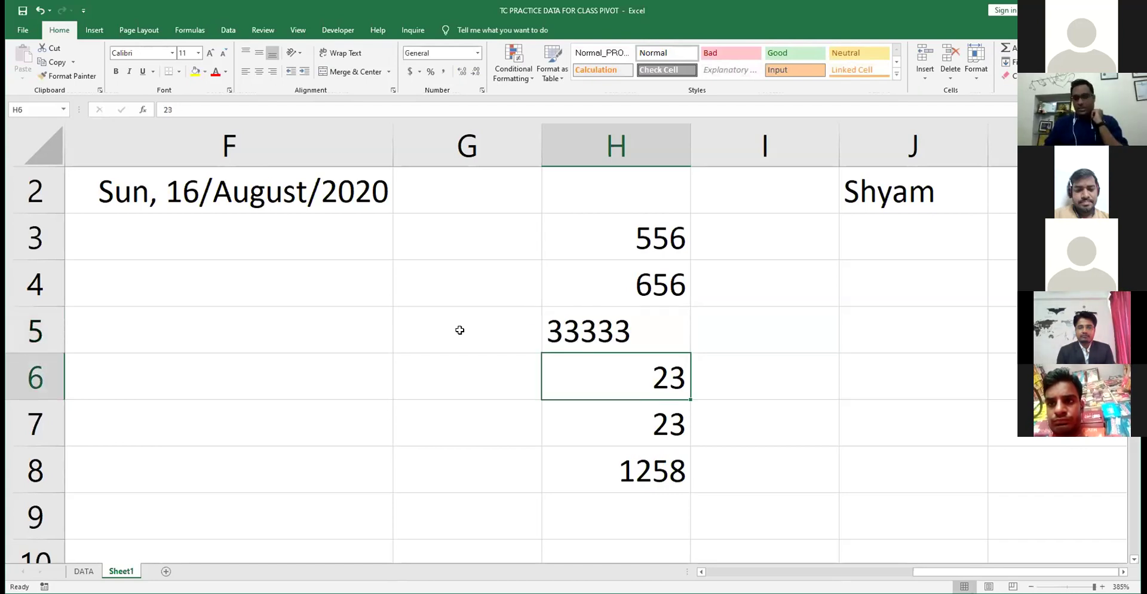
pyautogui.press('Up')
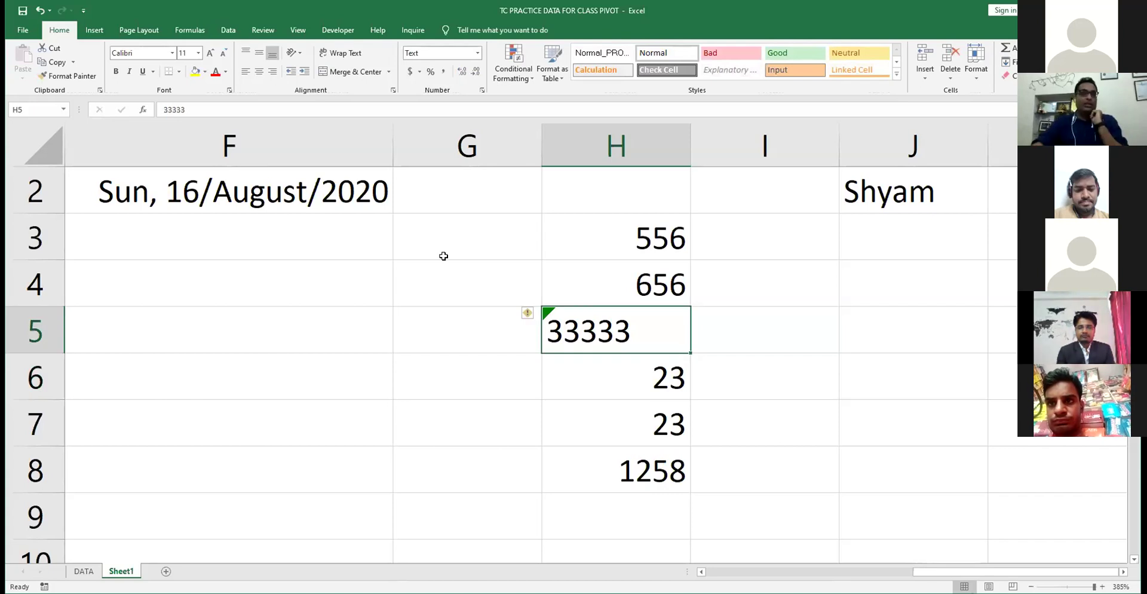
# - Right-align H5 and ignore its number-stored-as-text warning
pyautogui.click(271, 73)
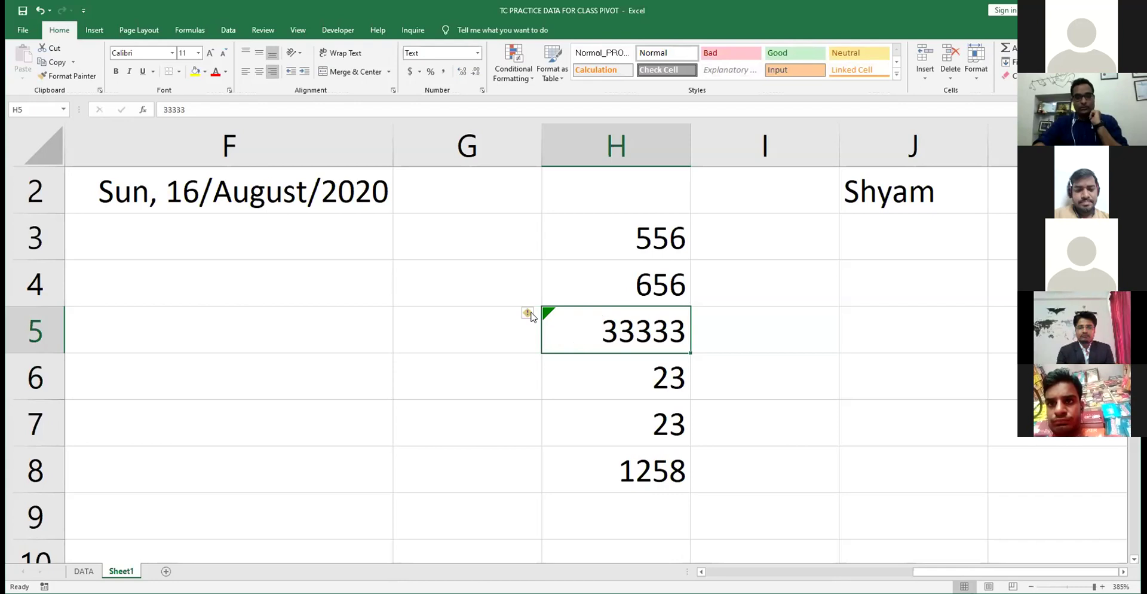
pyautogui.click(534, 313)
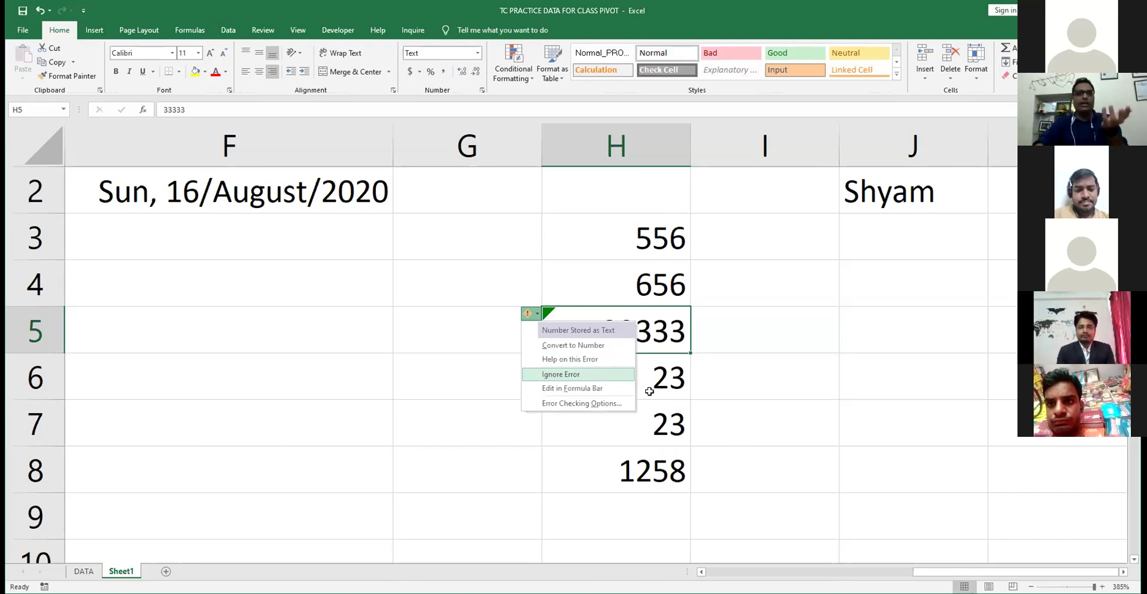
pyautogui.press('Return')
pyautogui.press('Tab')
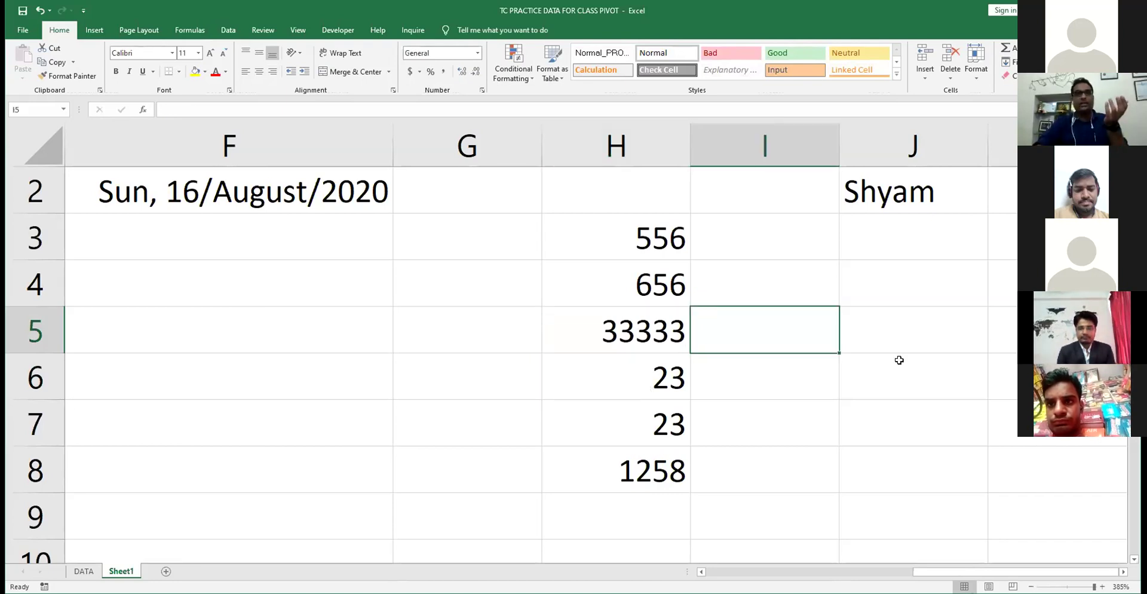
# - Enter 666 in H5 so the H8 total reads 1258
pyautogui.press('Left')
pyautogui.write('6')
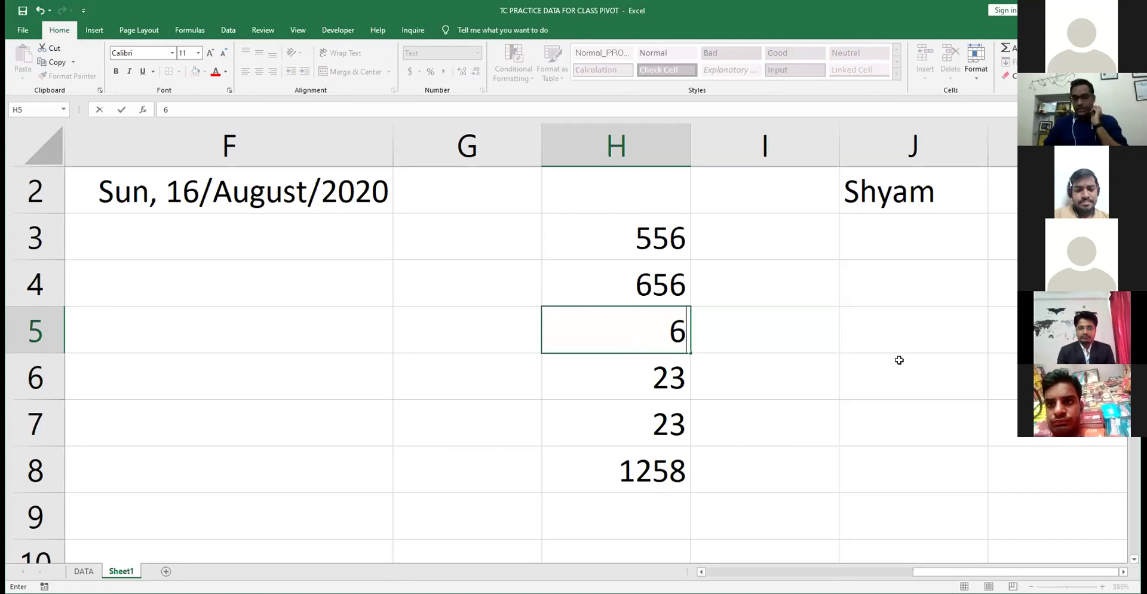
pyautogui.write('66')
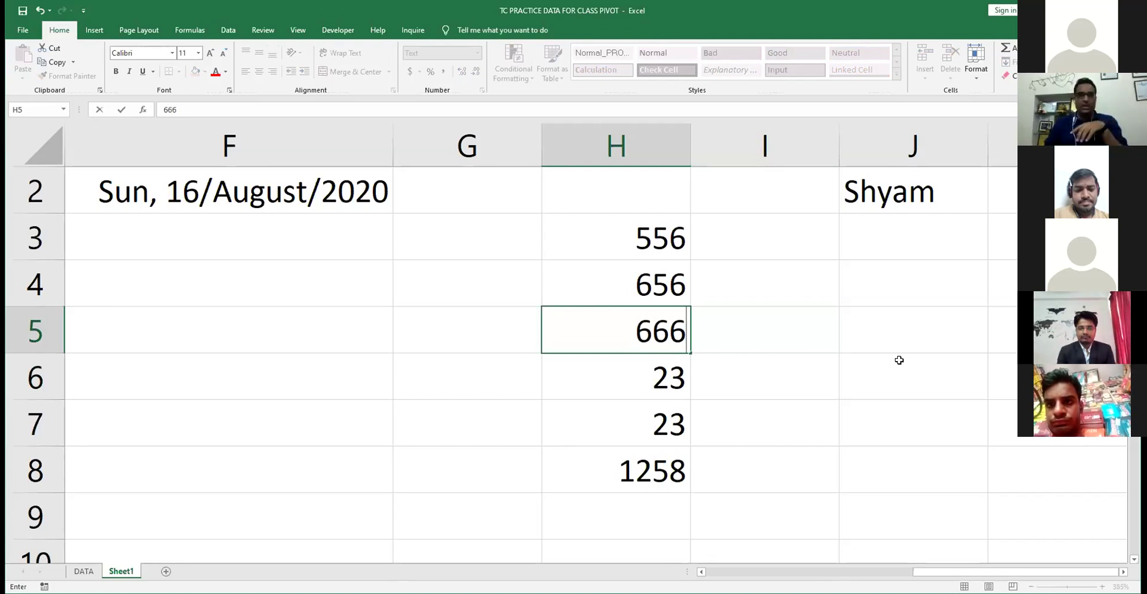
pyautogui.press('Return')
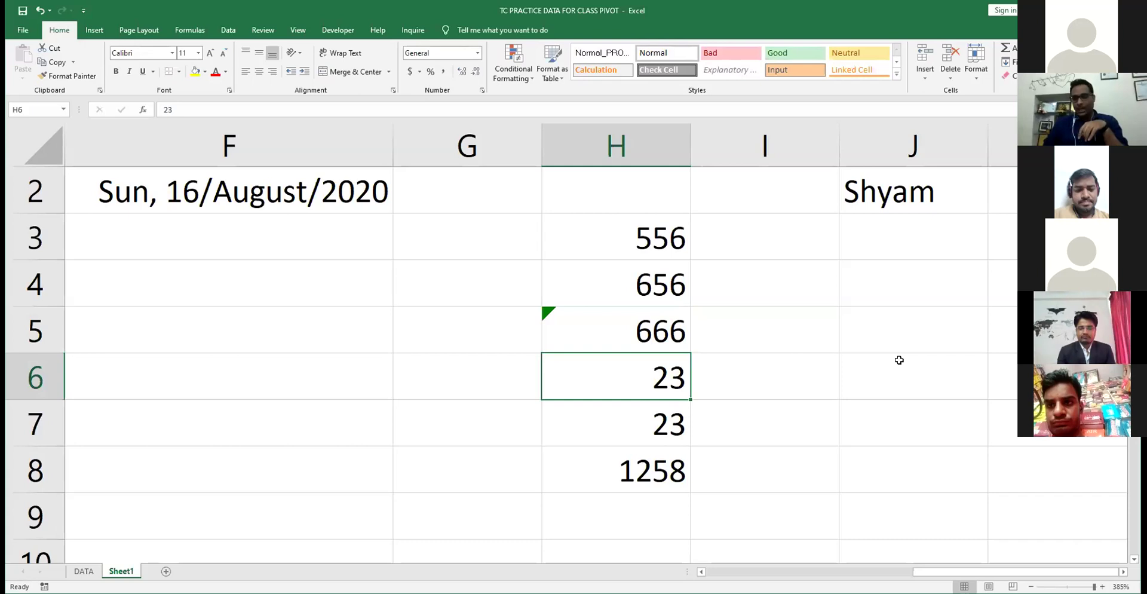
pyautogui.press('Up')
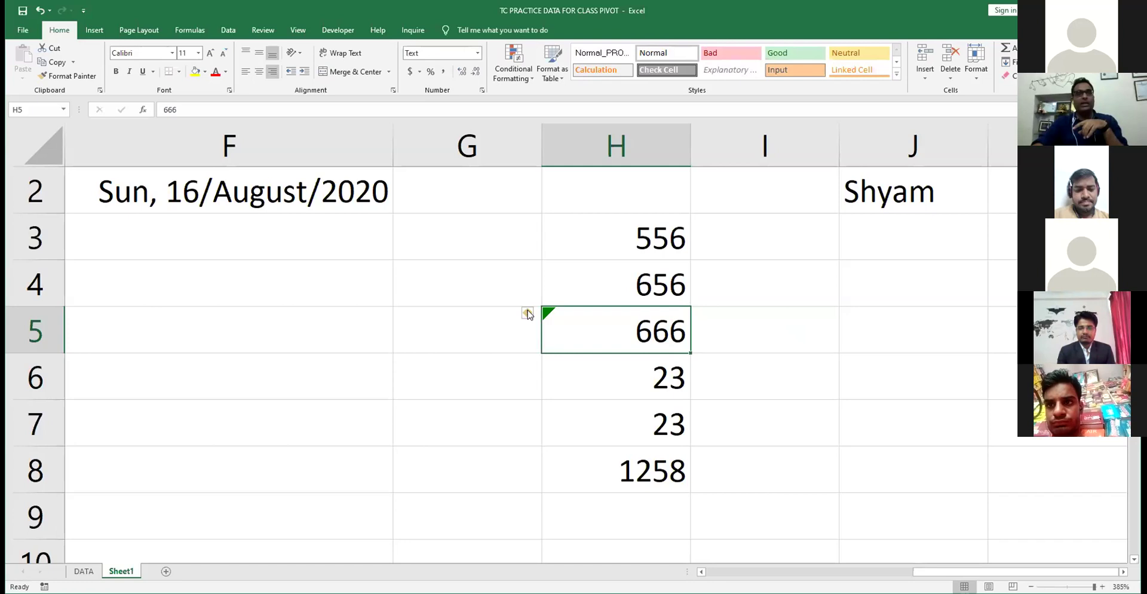
pyautogui.click(24, 31)
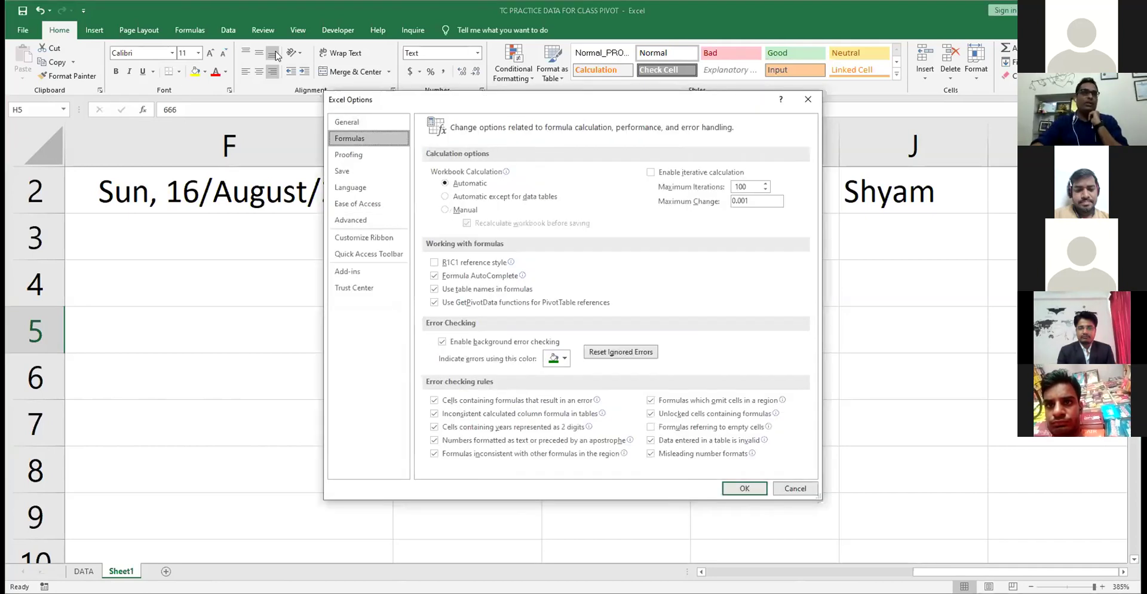
pyautogui.moveTo(512, 106); pyautogui.dragTo(274, 54)
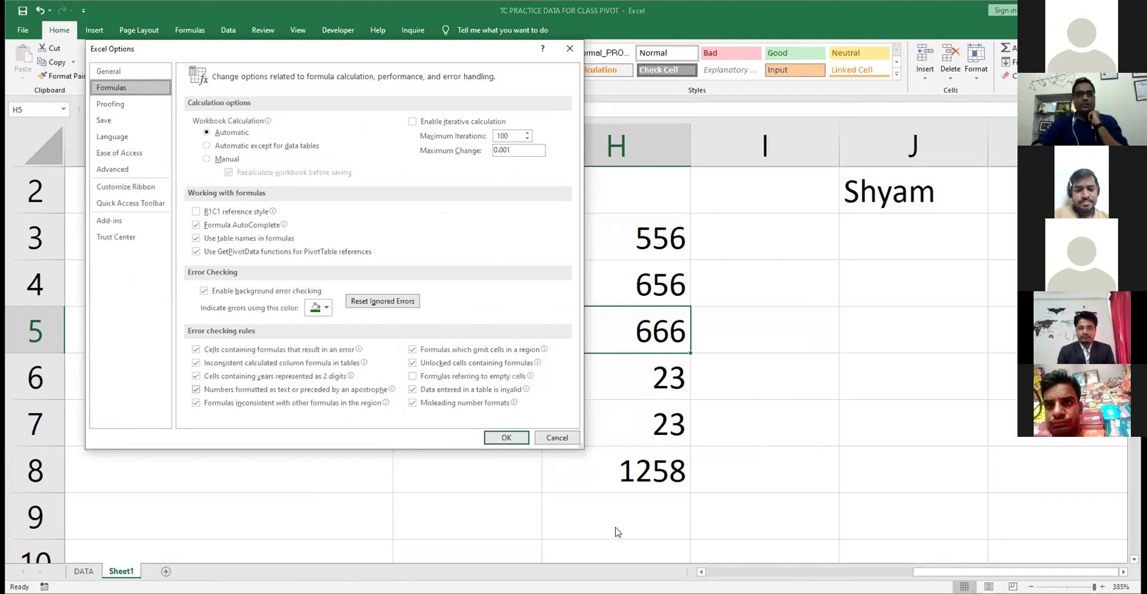
pyautogui.click(559, 441)
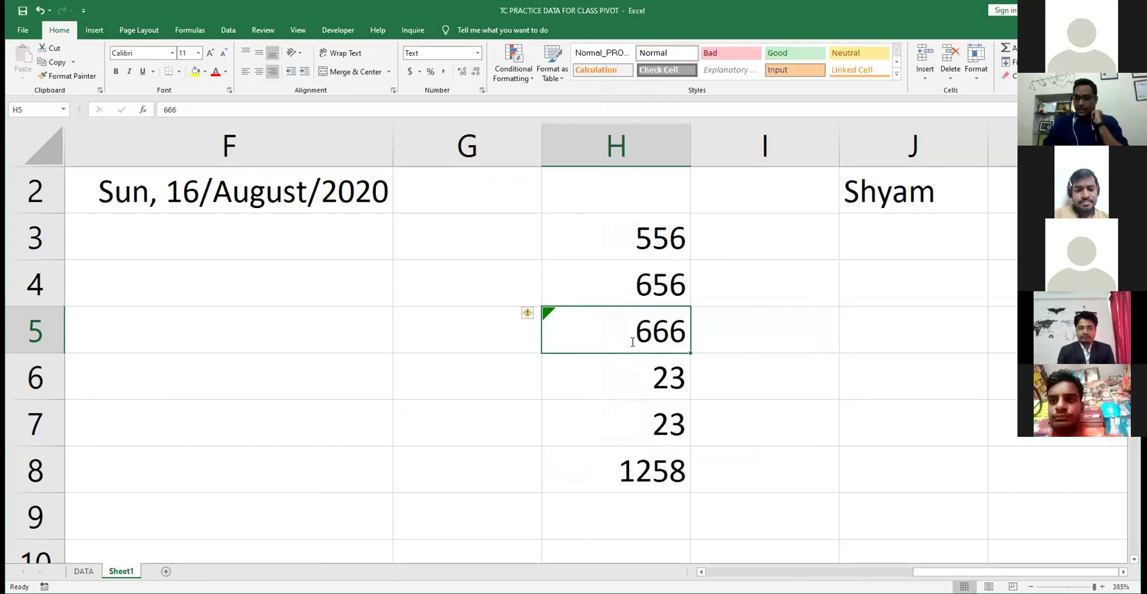
pyautogui.write('500')
pyautogui.press('Return')
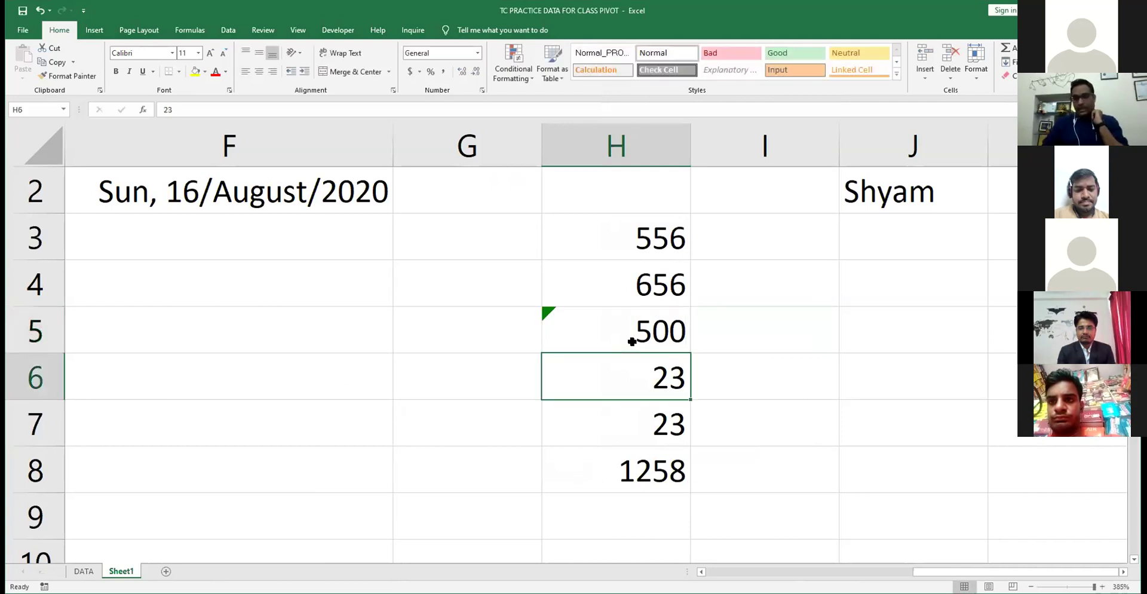
pyautogui.press('Down')
pyautogui.press('Down')
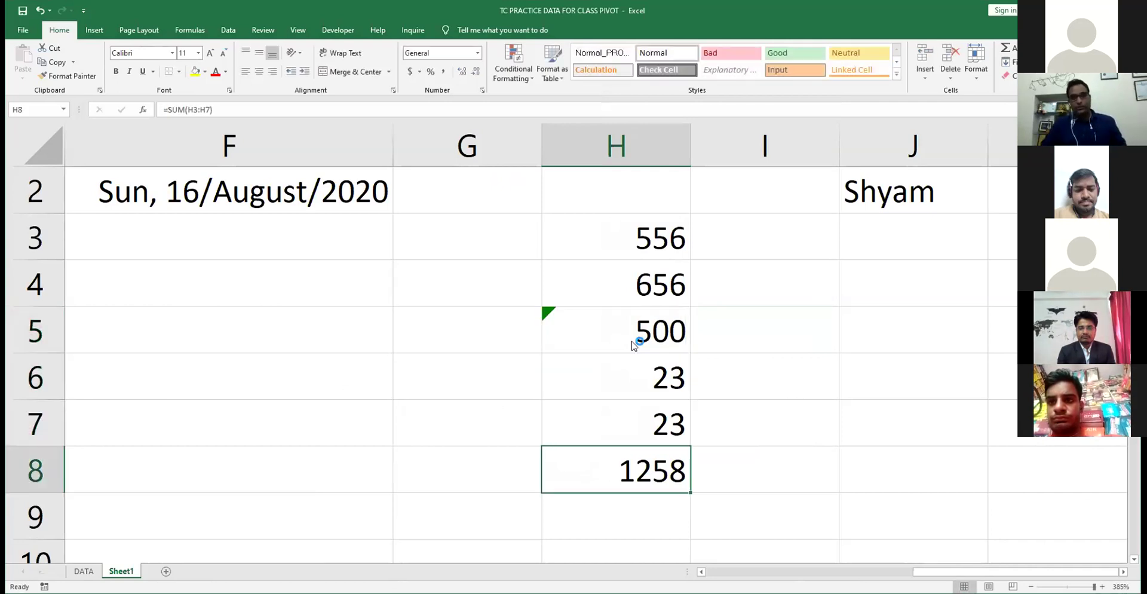
pyautogui.press('F1')
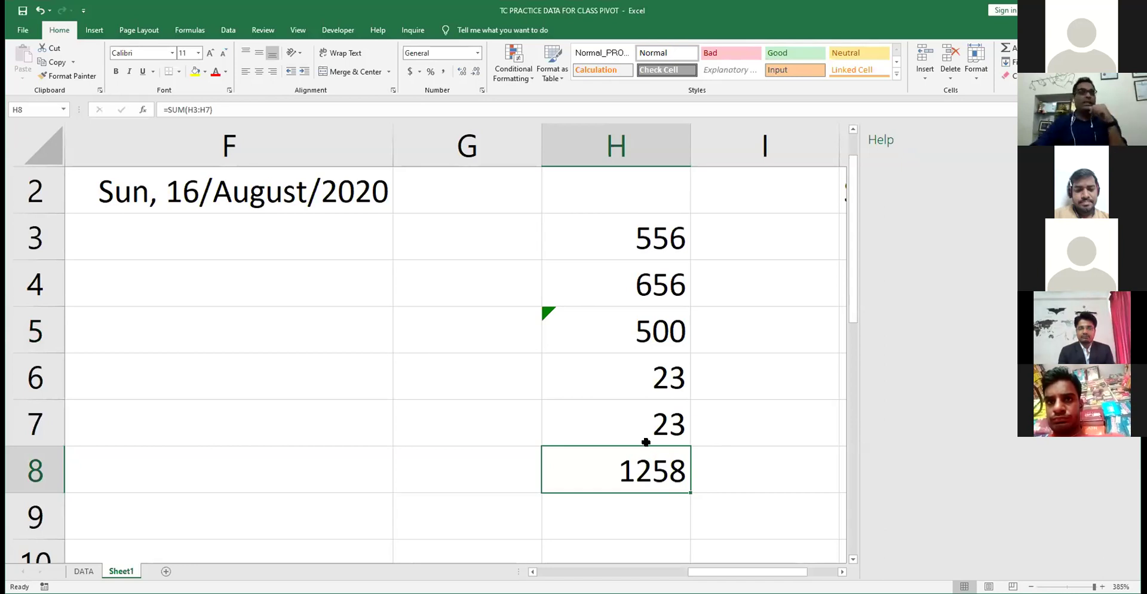
pyautogui.press('F2')
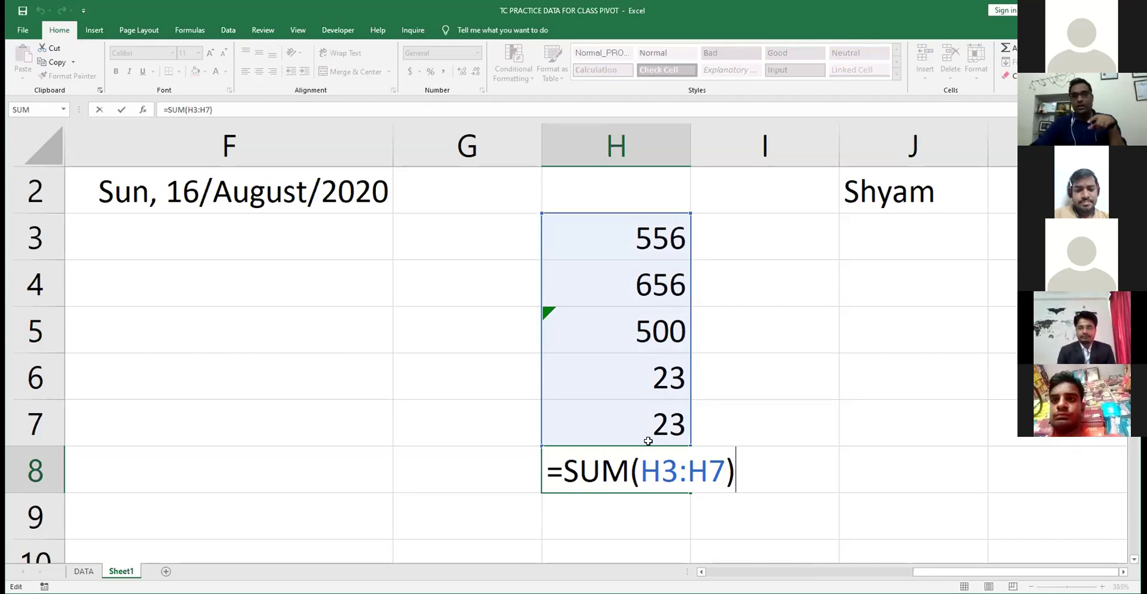
pyautogui.click(632, 349)
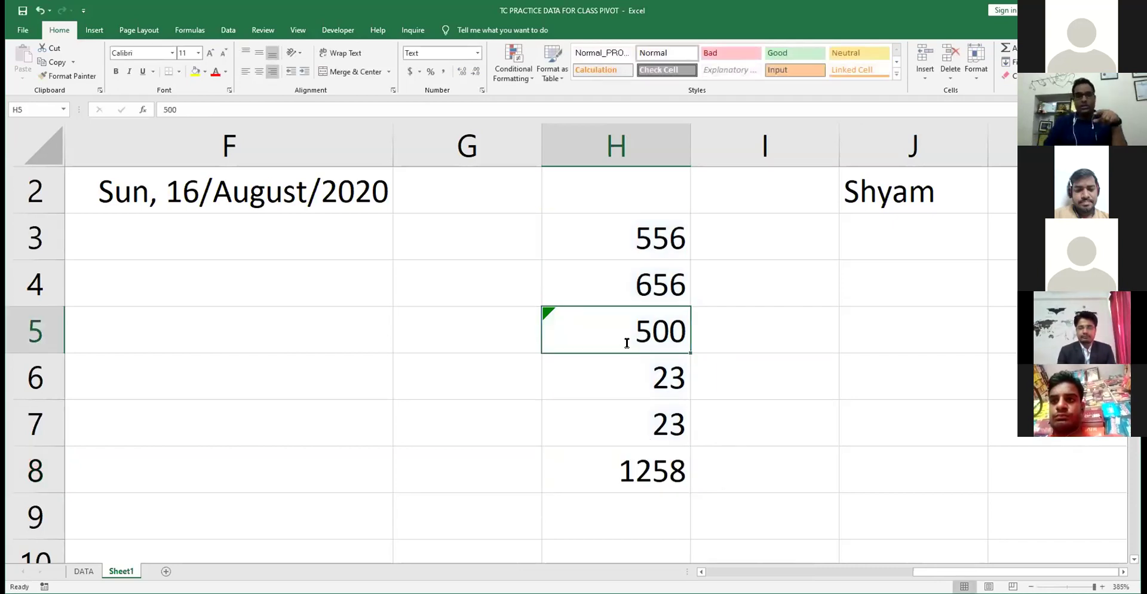
pyautogui.write('100000')
pyautogui.press('Return')
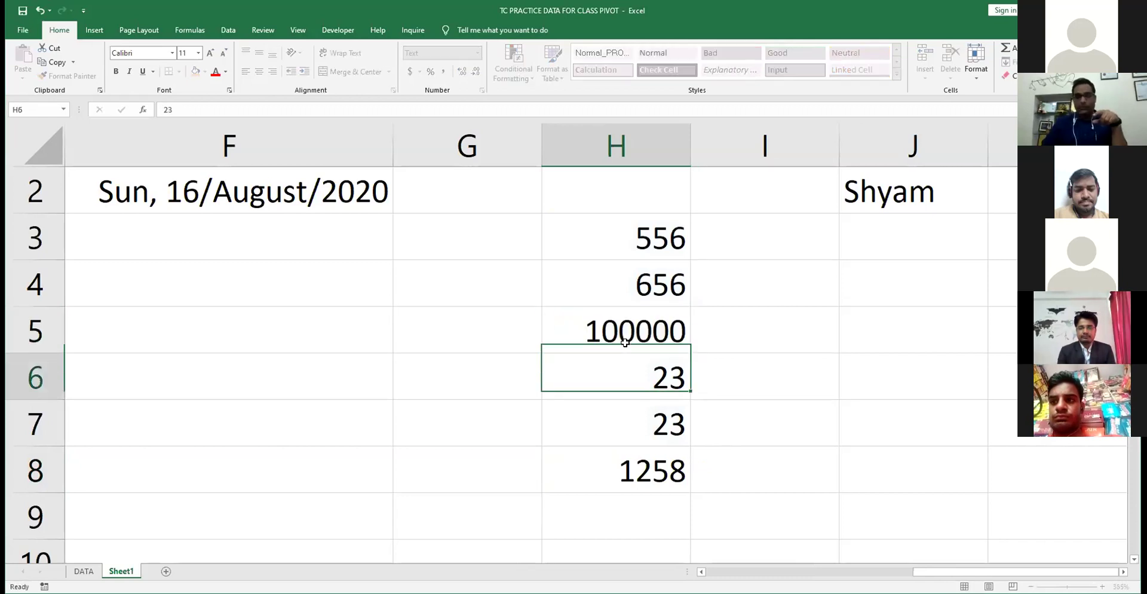
pyautogui.press('Down')
pyautogui.press('Down')
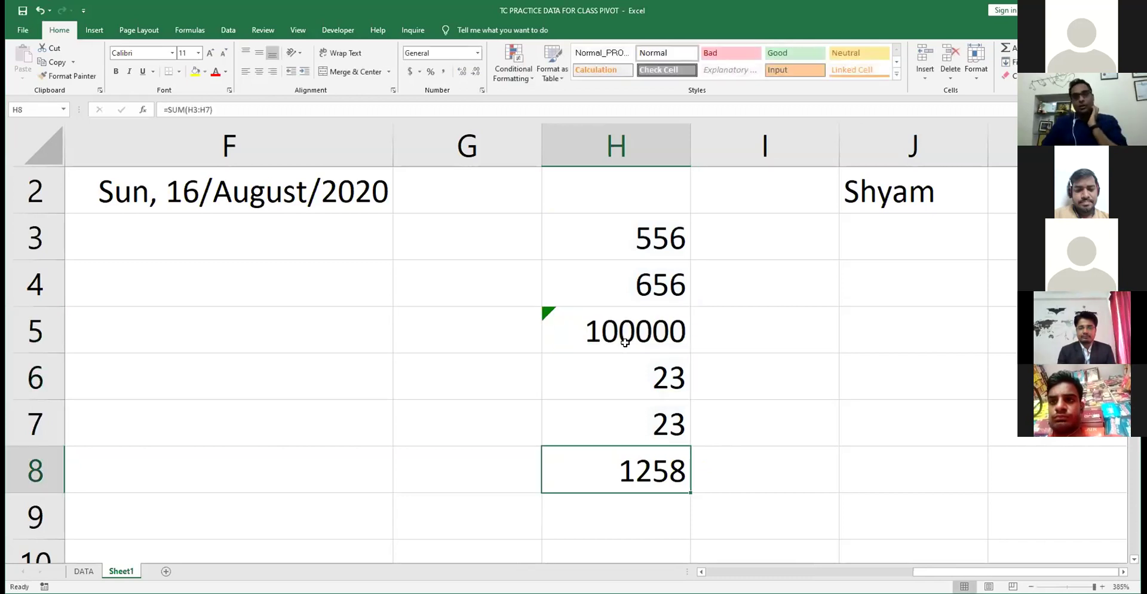
pyautogui.hotkey('ctrl', 'Up')
pyautogui.press('Right')
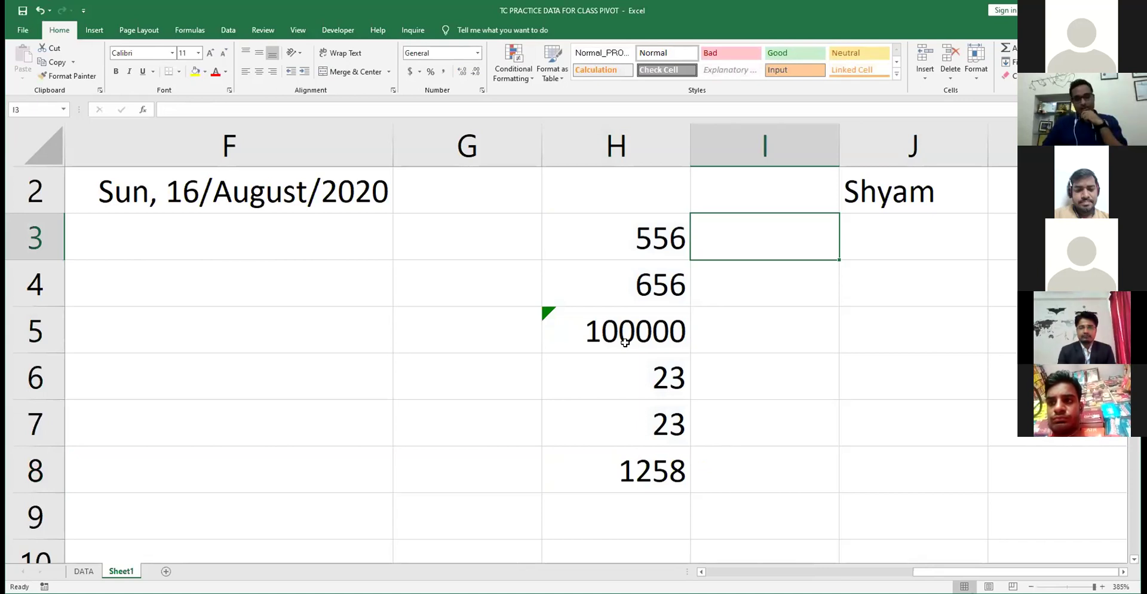
pyautogui.press('Up')
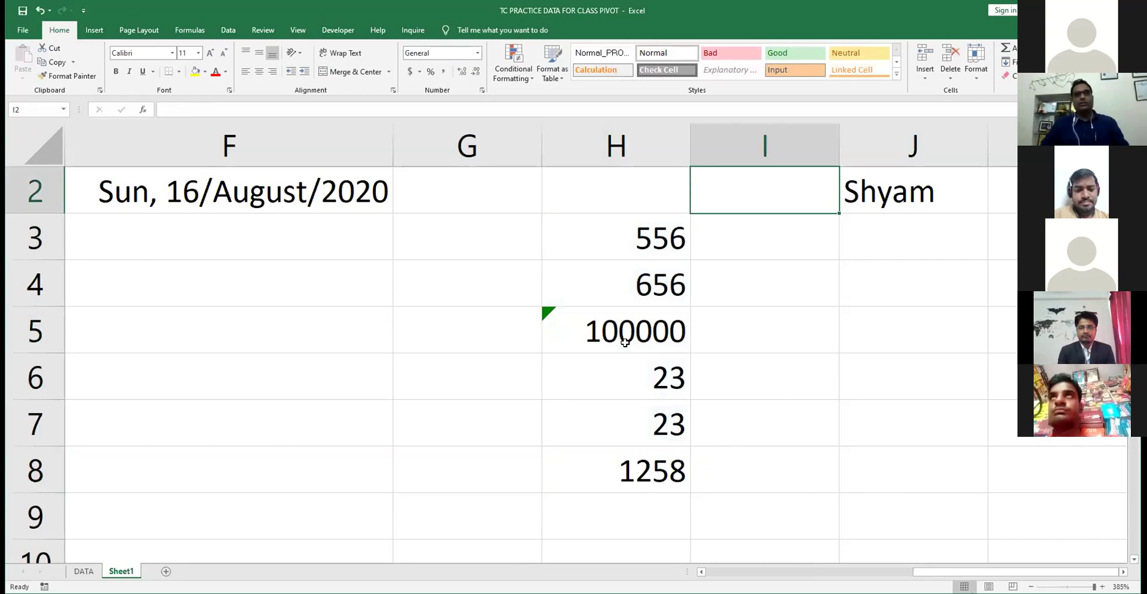
# - Enter a 't' heading in I2 and the formula =T(H3) in I3
pyautogui.write('t')
pyautogui.press('Return')
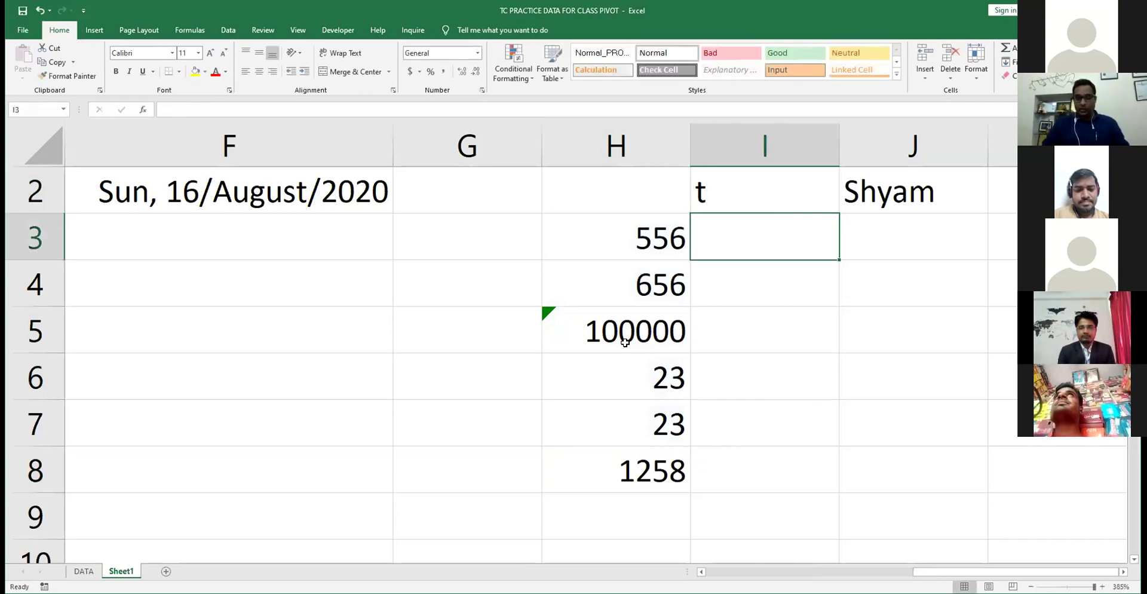
pyautogui.write('=')
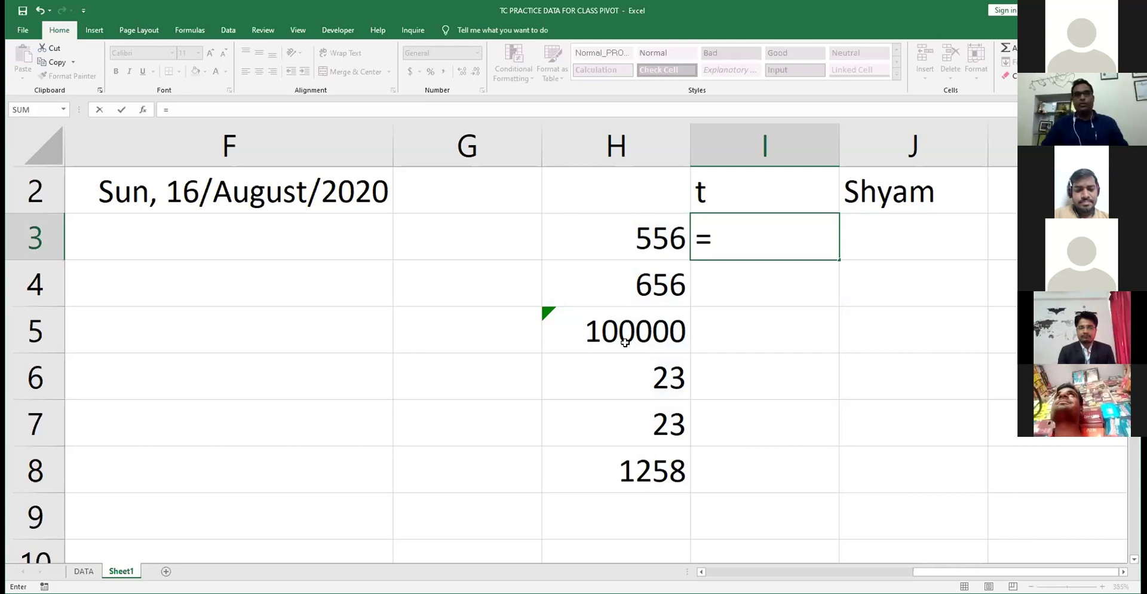
pyautogui.press('Return')
# - Fill the T formula down through I7 and display formulas instead of results
pyautogui.press('Up')
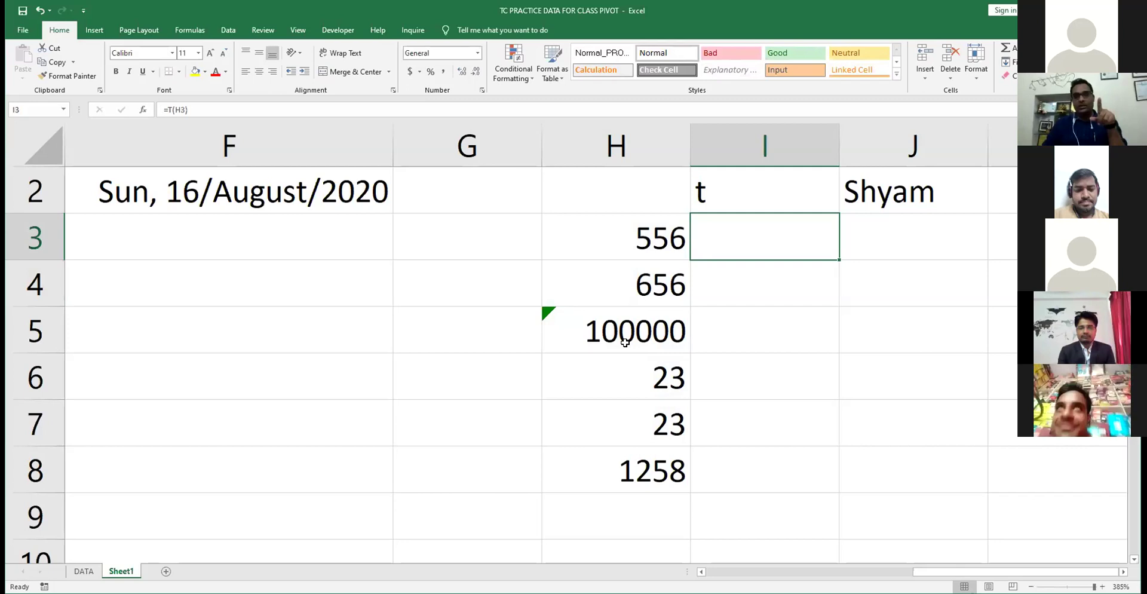
pyautogui.hotkey('shift', 'Down')
pyautogui.hotkey('shift', 'Down')
pyautogui.hotkey('shift', 'Down')
pyautogui.hotkey('shift', 'Down')
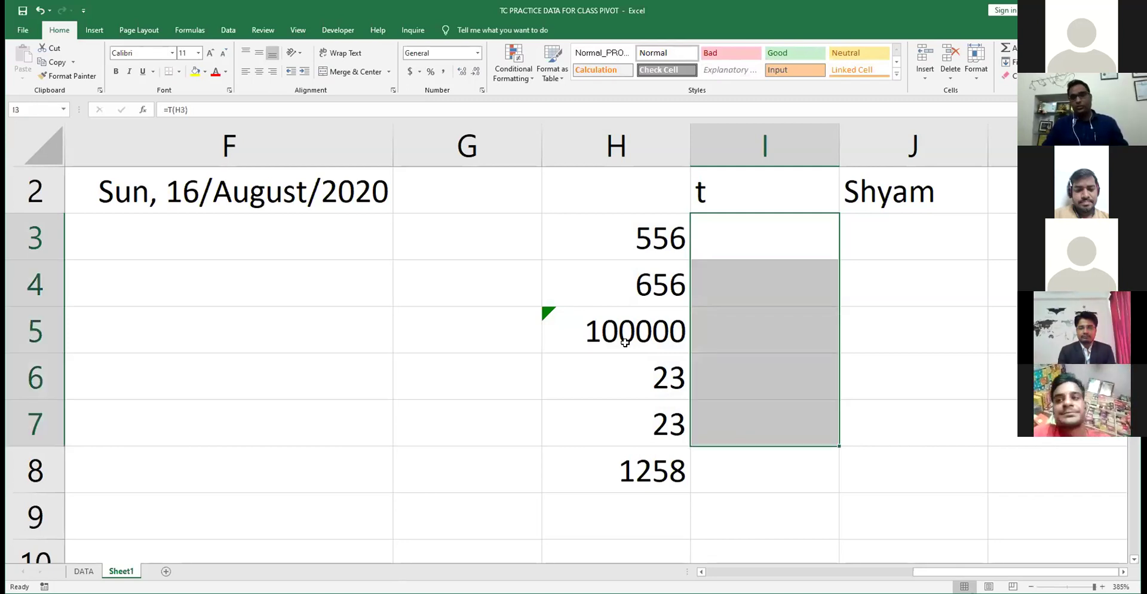
pyautogui.hotkey('ctrl', 'd')
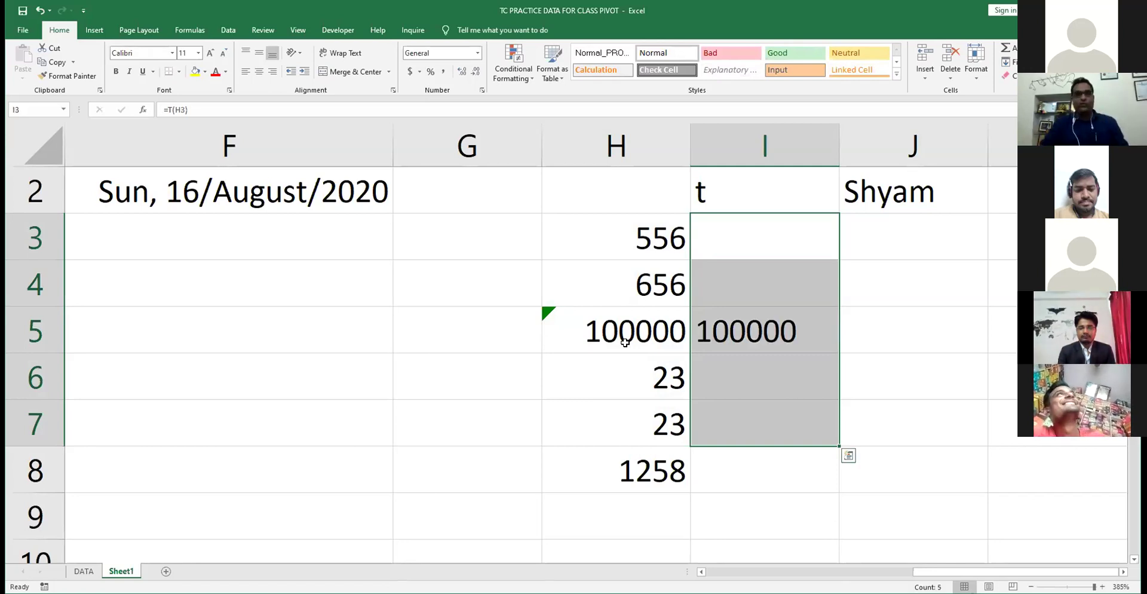
pyautogui.hotkey('ctrl', '`')
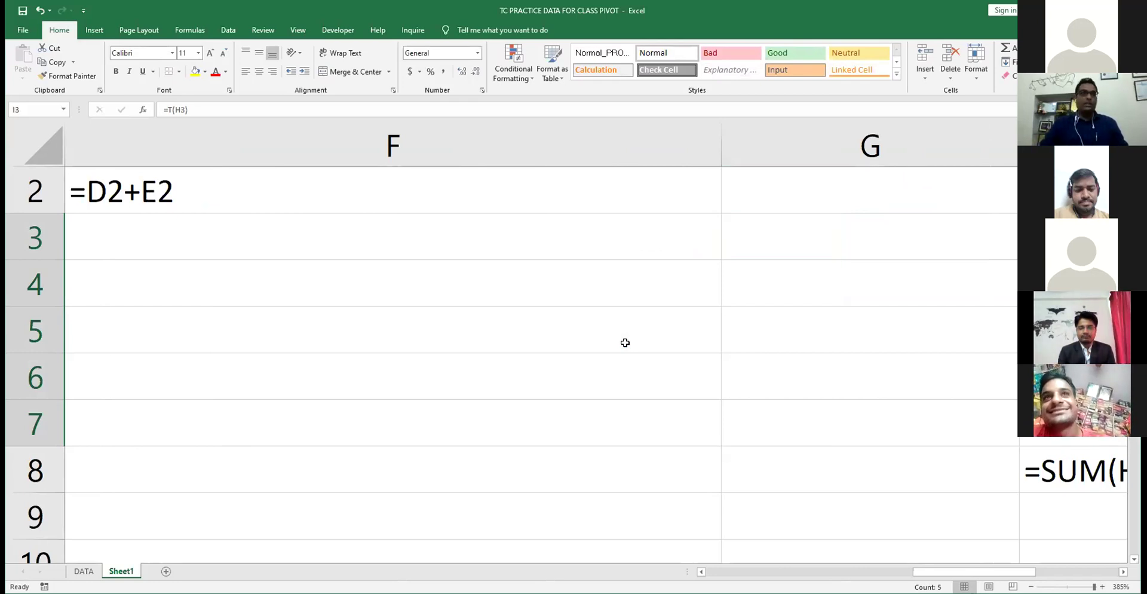
# - Step through the displayed T formulas in column I, down to the H5 check in I5
pyautogui.hotkey('shift', 'BackSpace')
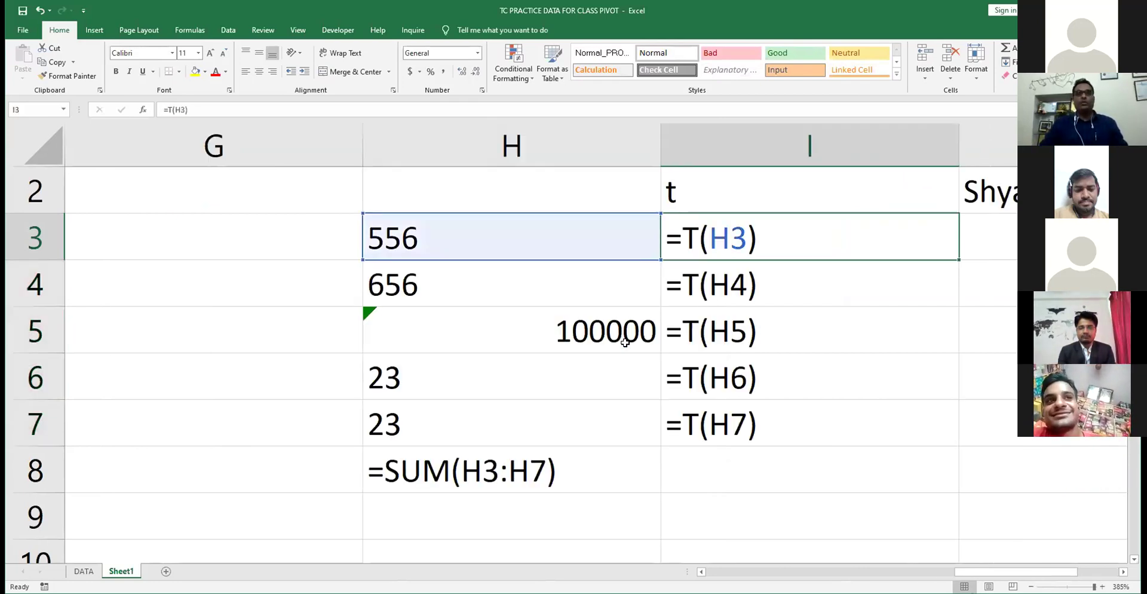
pyautogui.press('Down')
pyautogui.press('Down')
pyautogui.press('Down')
pyautogui.press('Down')
pyautogui.press('Down')
pyautogui.press('Down')
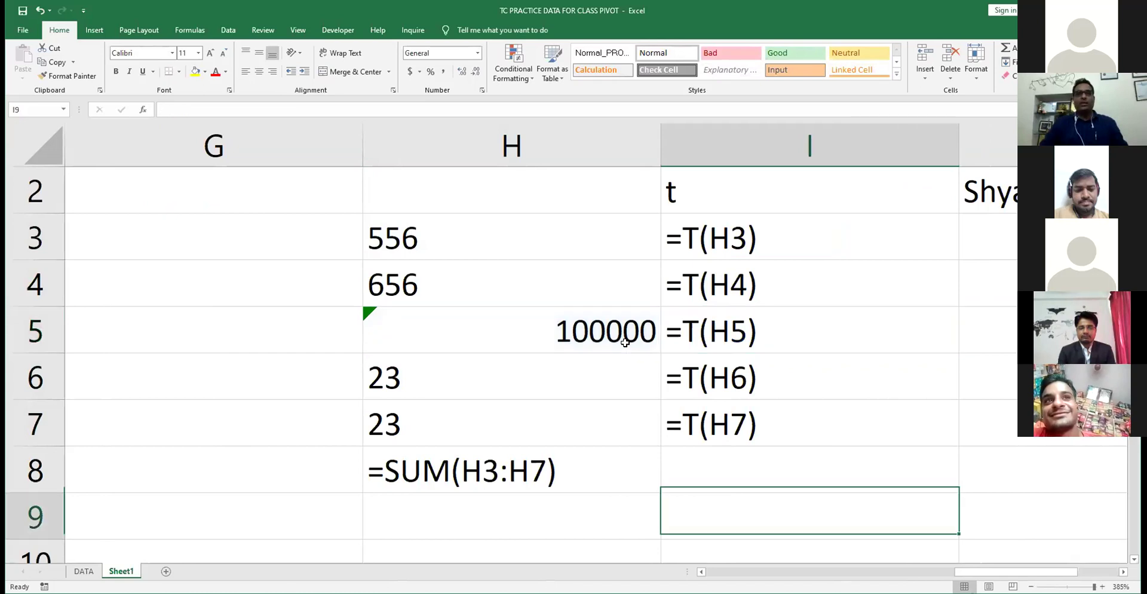
pyautogui.press('Down')
pyautogui.press('Down')
pyautogui.press('Up')
pyautogui.press('Up')
pyautogui.press('Up')
pyautogui.press('Up')
pyautogui.press('Up')
pyautogui.press('Up')
pyautogui.press('Up')
pyautogui.press('Up')
pyautogui.press('Up')
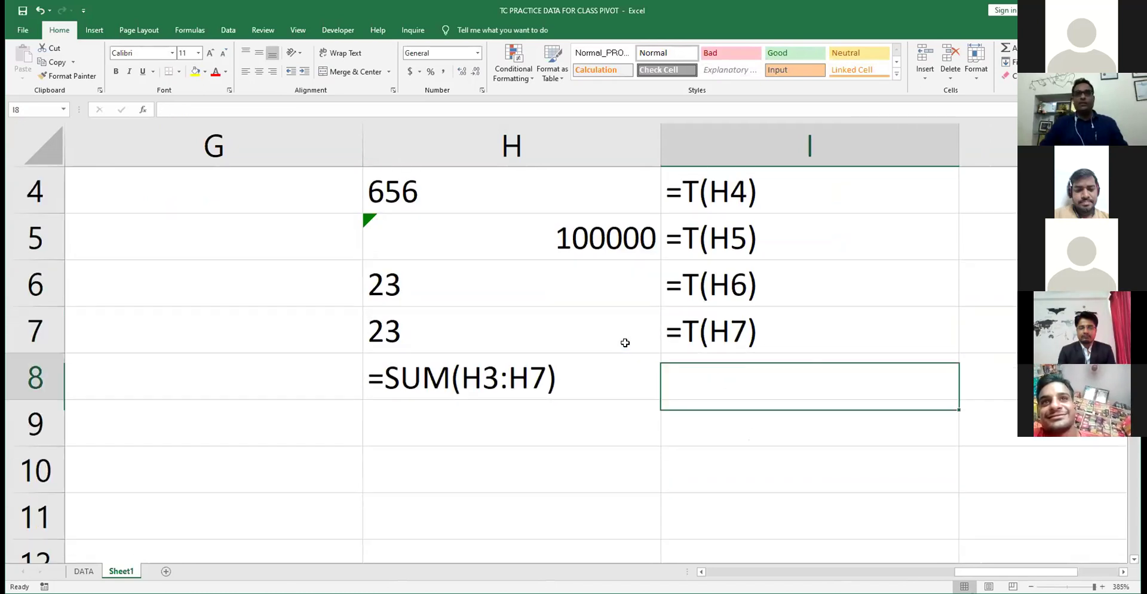
pyautogui.press('Down')
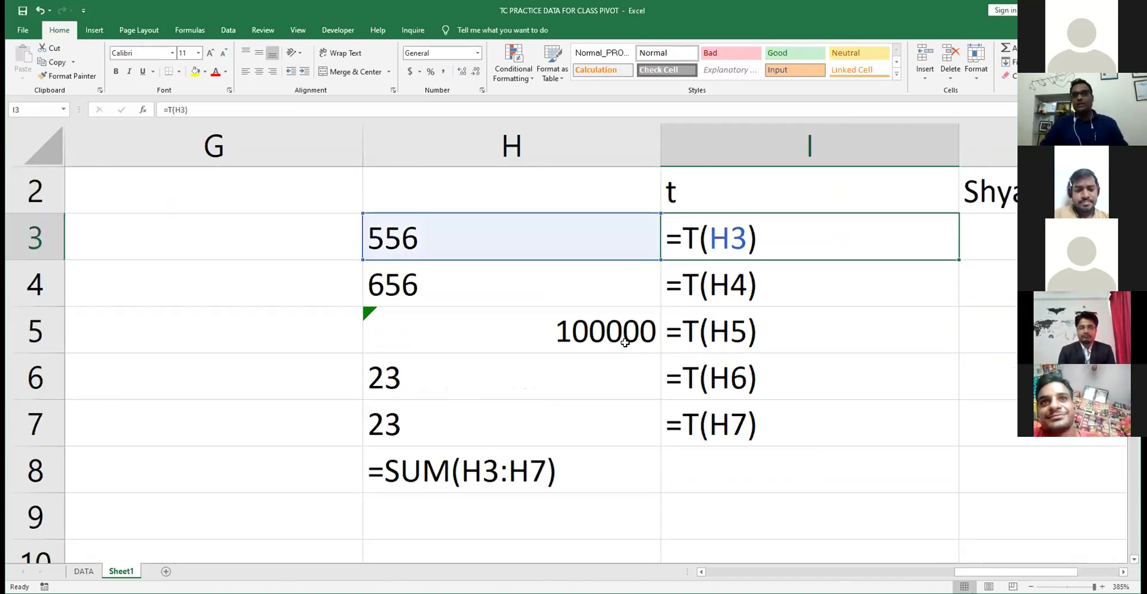
pyautogui.press('Down')
pyautogui.press('Down')
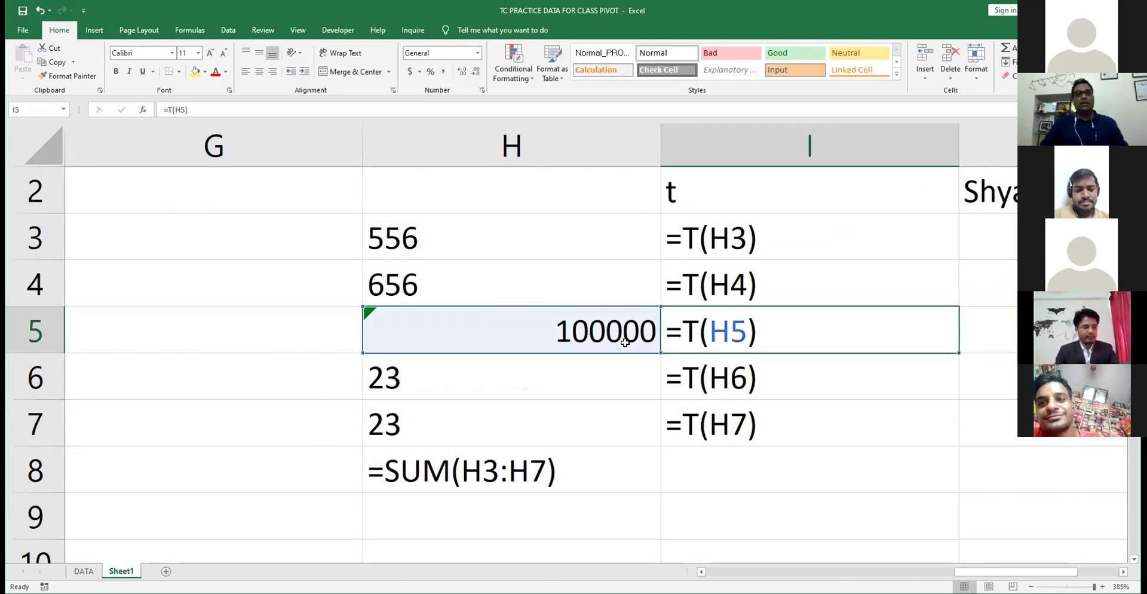
# - Show results again and check I4 and I5, where only I5 returns 100000
pyautogui.hotkey('ctrl', '`')
pyautogui.press('Up')
pyautogui.press('Up')
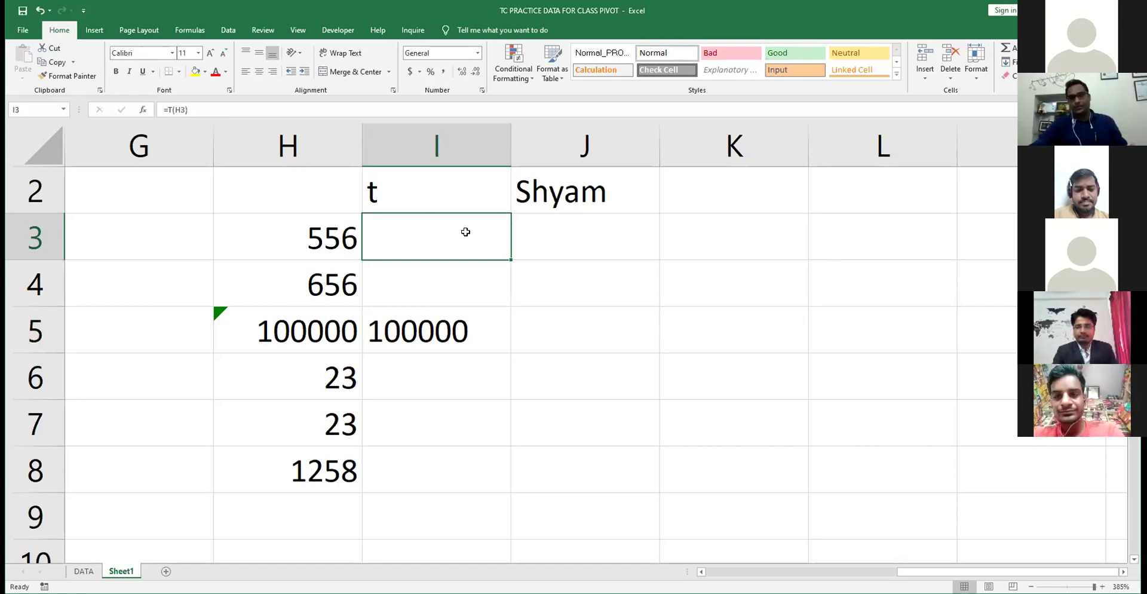
pyautogui.press('Down')
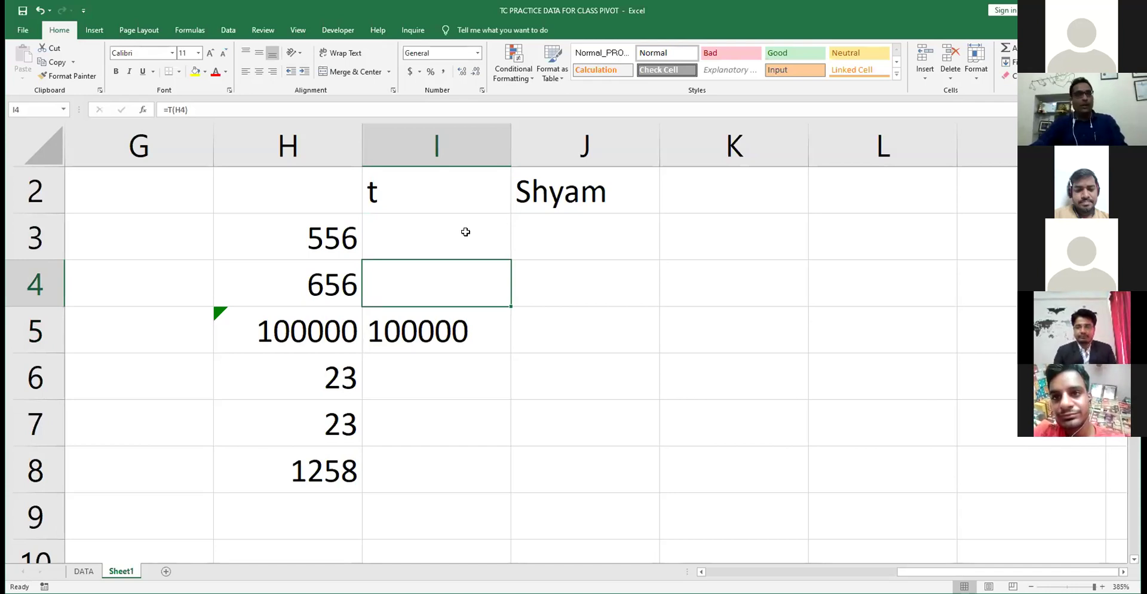
pyautogui.press('Down')
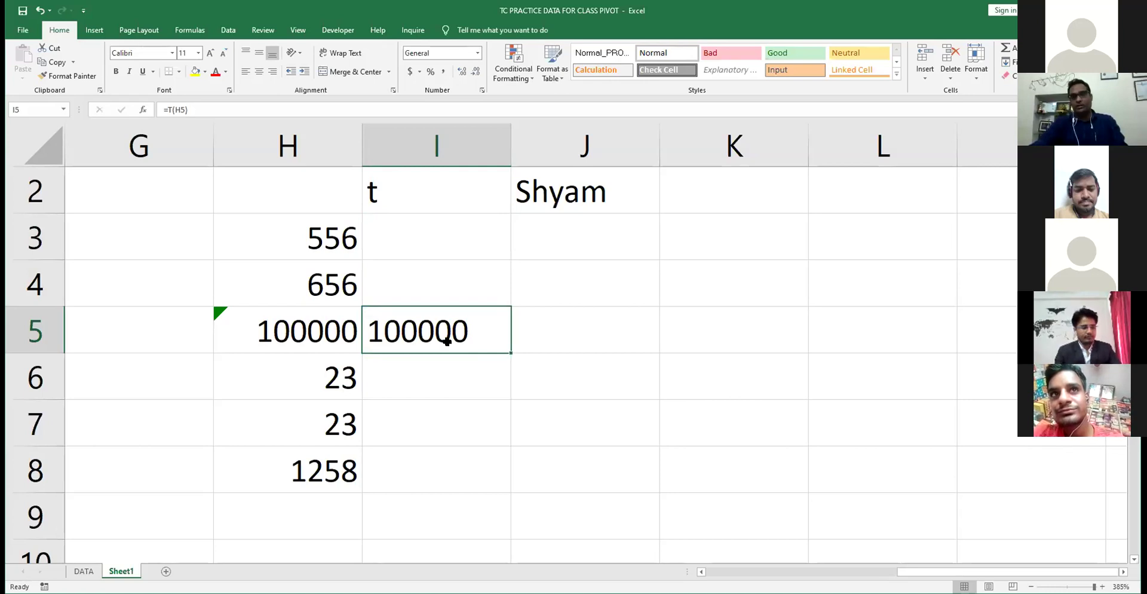
# - Format H5 as Number and re-enter its value as 1111
pyautogui.click(300, 328)
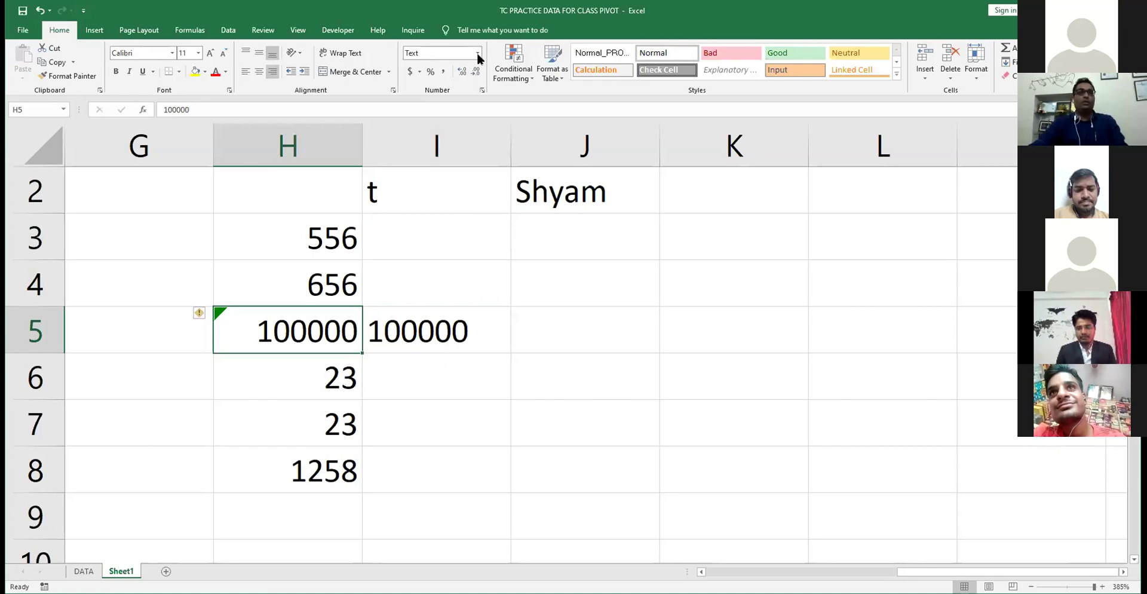
pyautogui.click(478, 53)
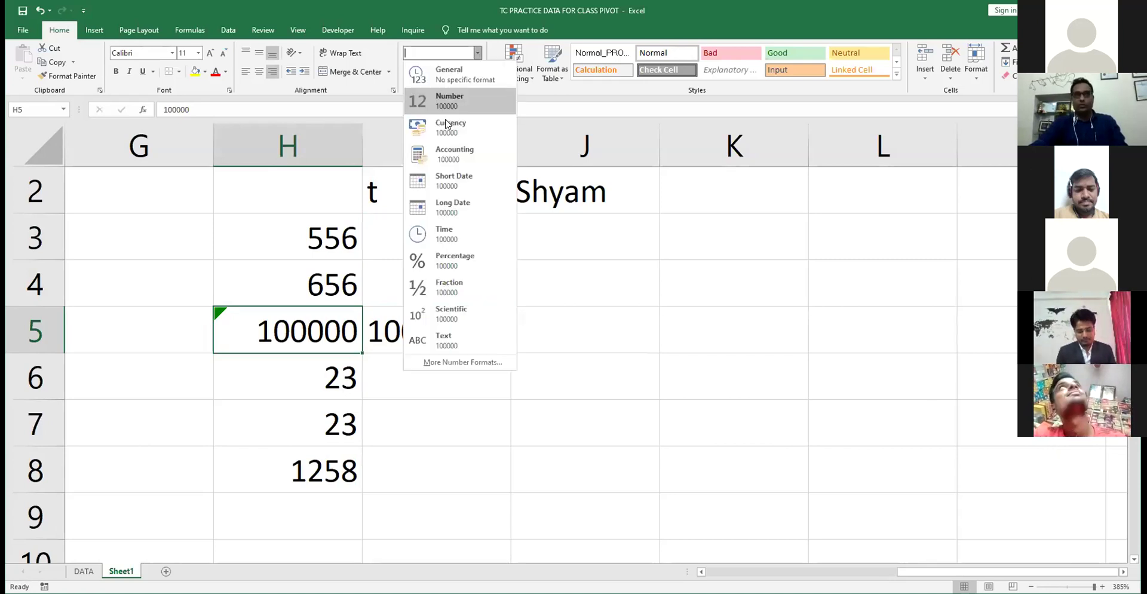
pyautogui.click(449, 98)
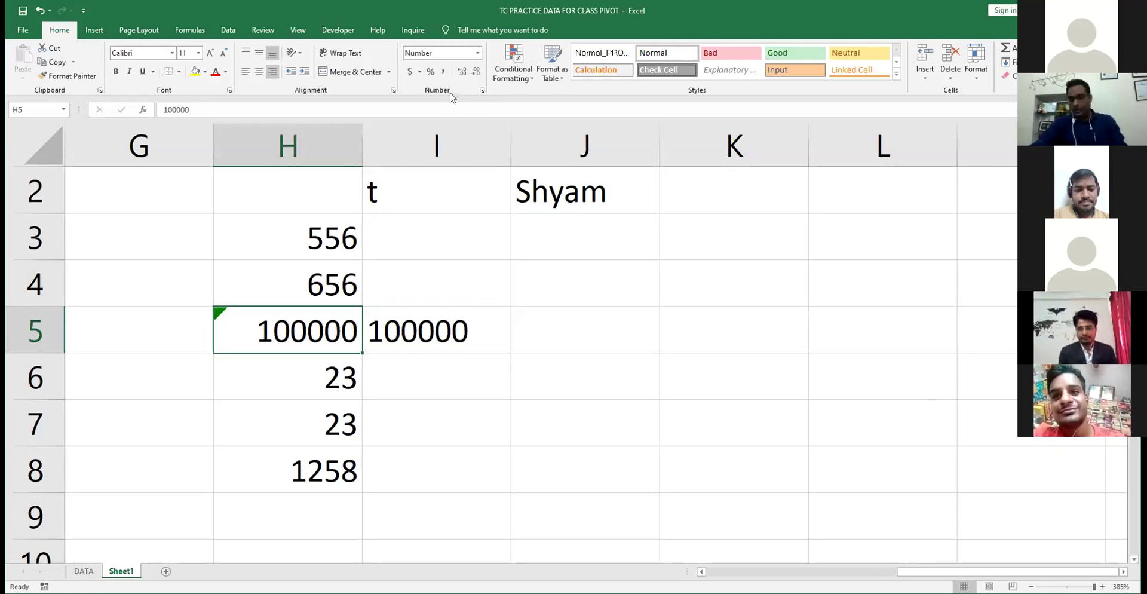
pyautogui.write('1111')
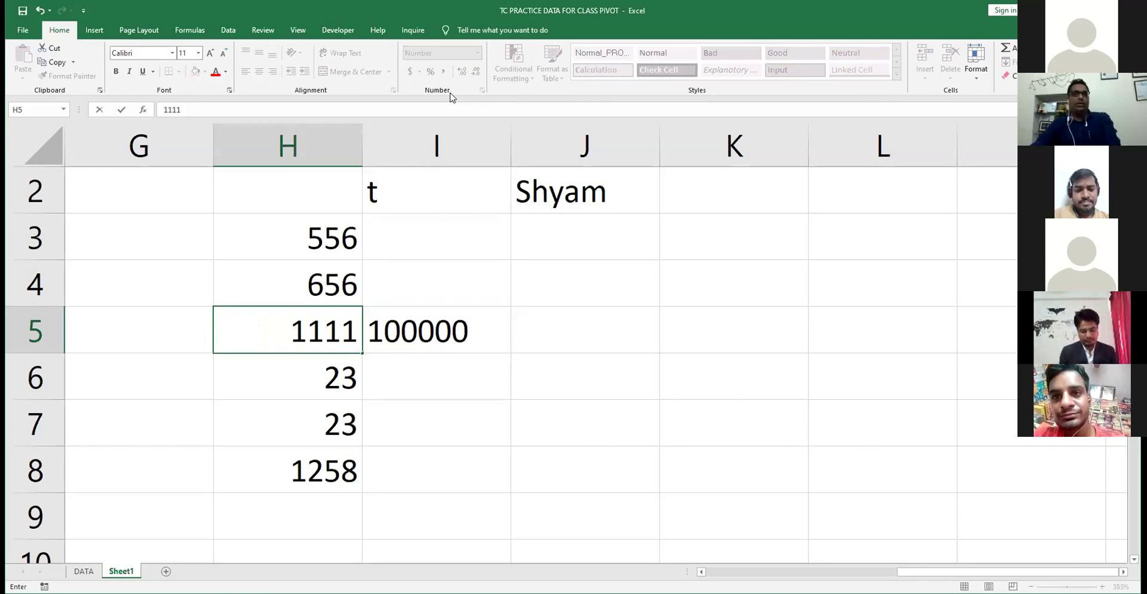
pyautogui.press('Return')
# - Check H5, the updated 2369 total in H8, and the T check in I3
pyautogui.click(306, 325)
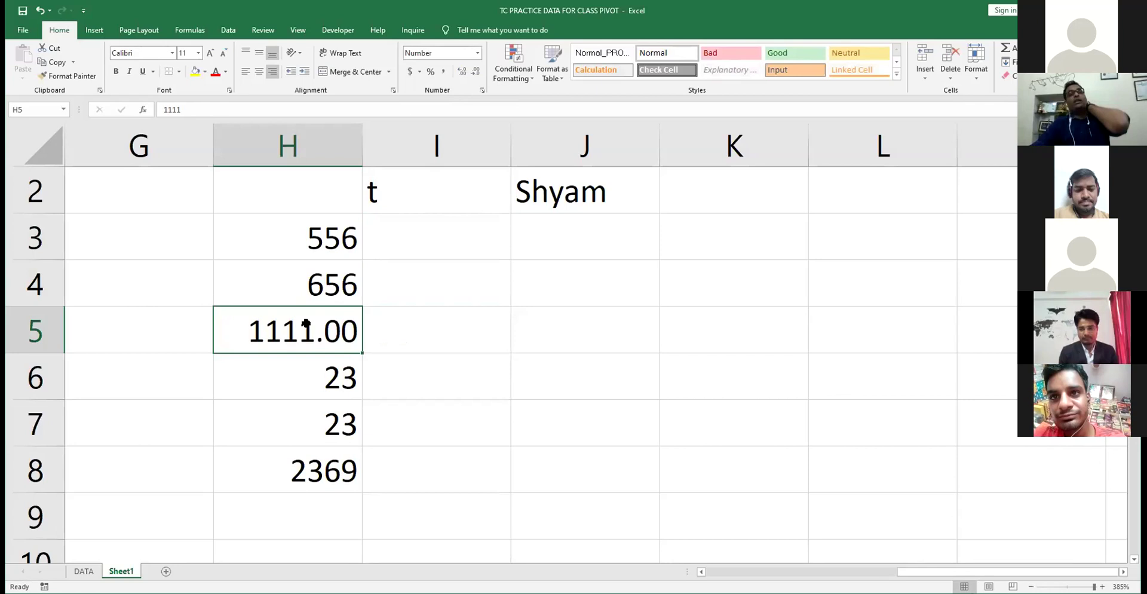
pyautogui.click(304, 472)
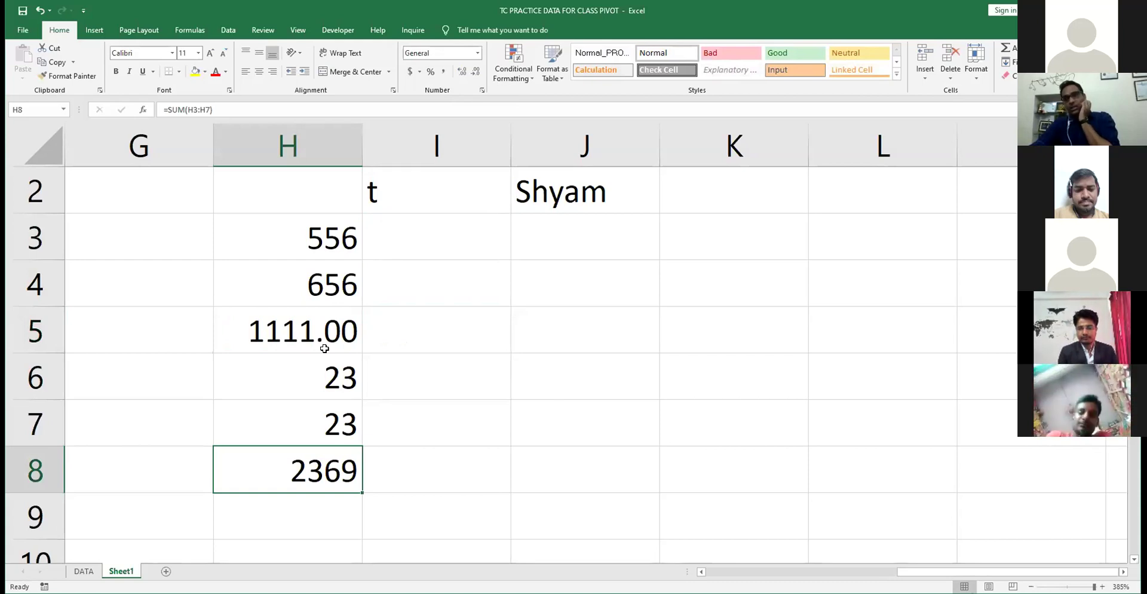
pyautogui.click(423, 227)
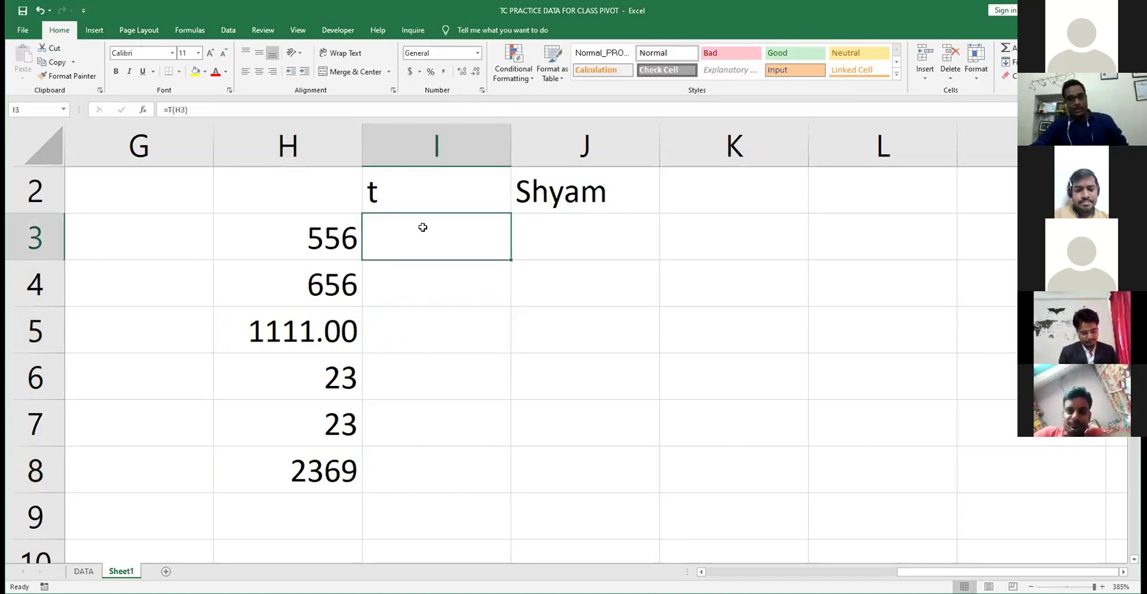
# - Review I3's formula and the H8, H5, H6 values, then select the Salesperson heading on DATA
pyautogui.press('F2')
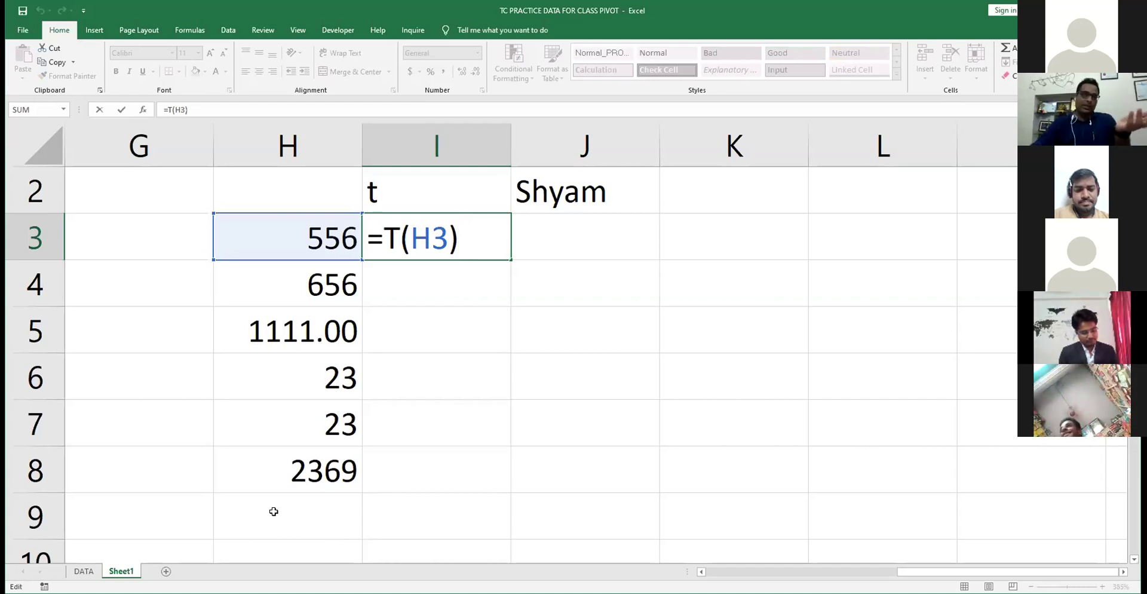
pyautogui.click(277, 479)
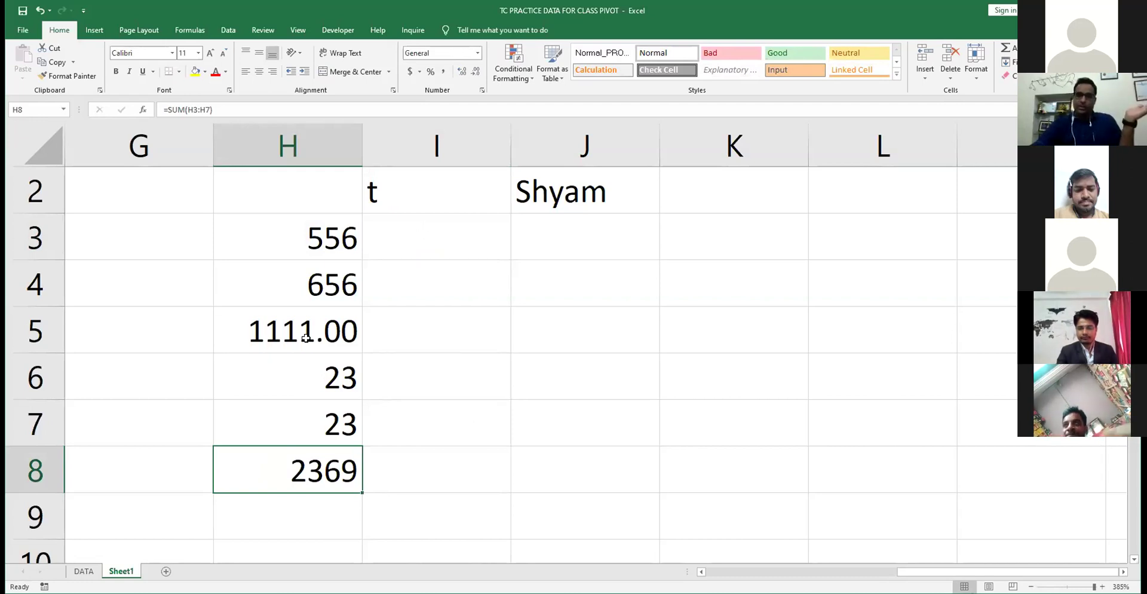
pyautogui.click(305, 338)
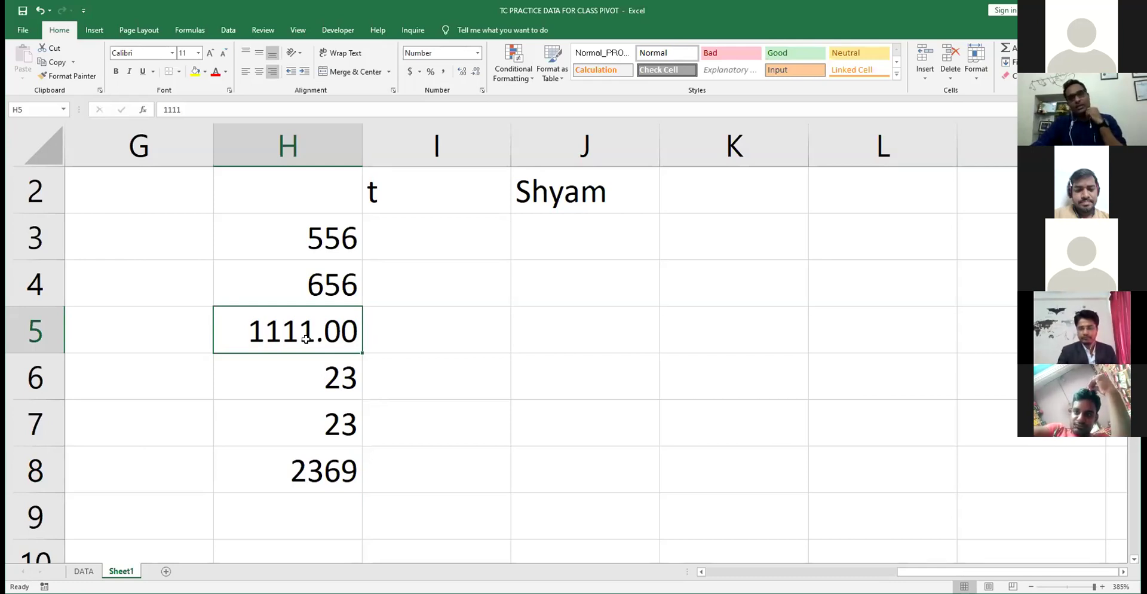
pyautogui.click(293, 389)
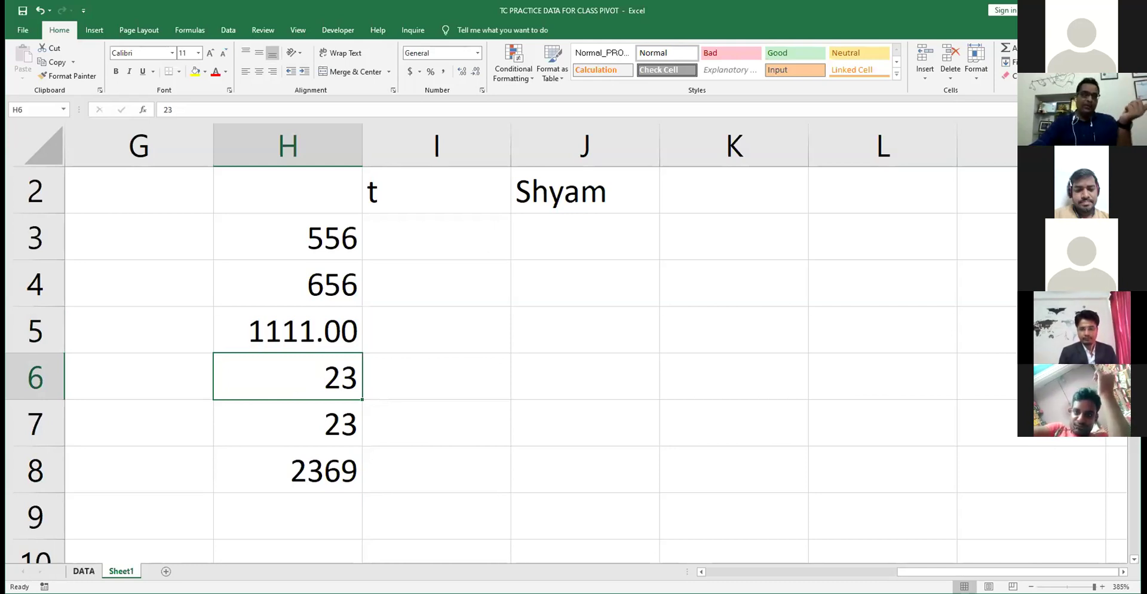
pyautogui.click(84, 572)
pyautogui.click(39, 157)
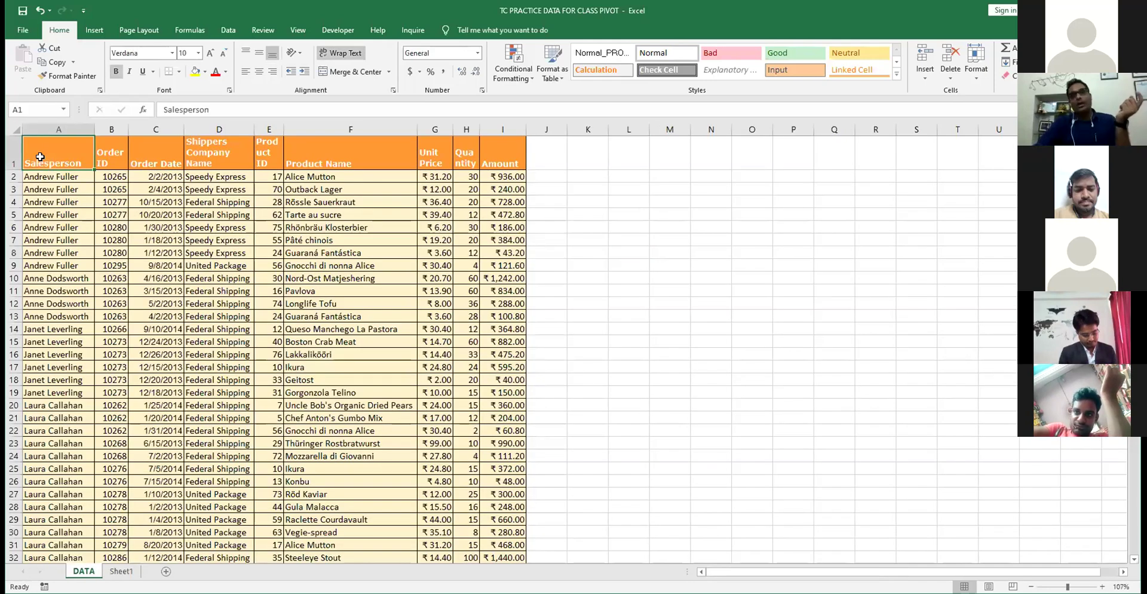
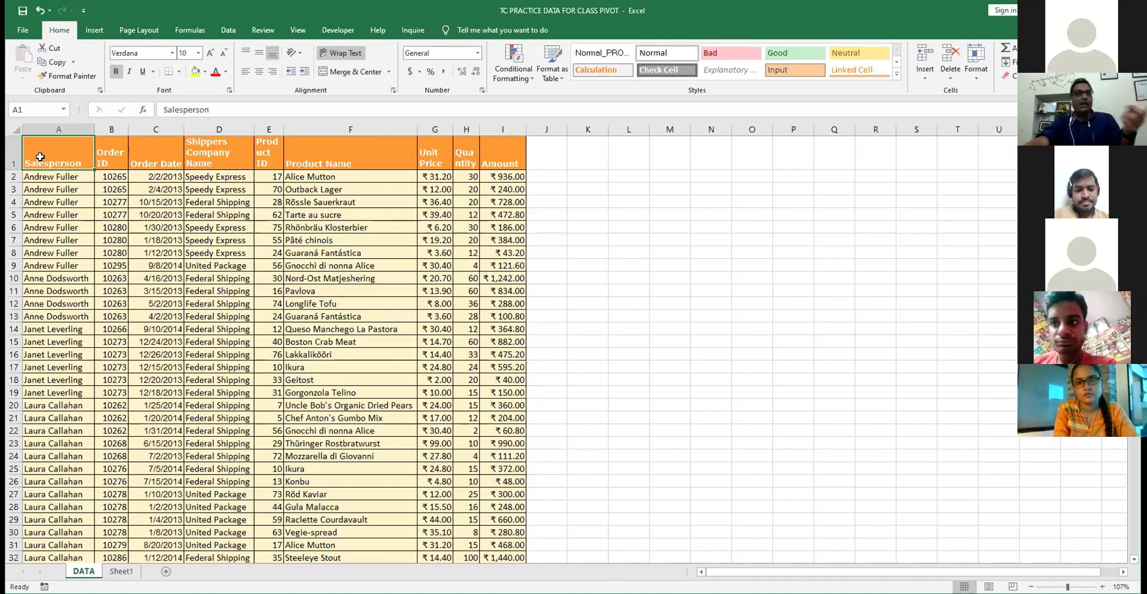
# - Review the Salesperson, Order ID and order date columns, including order 10265 and date 10/15/2013
pyautogui.moveTo(48, 177); pyautogui.dragTo(51, 156)
pyautogui.click(51, 155)
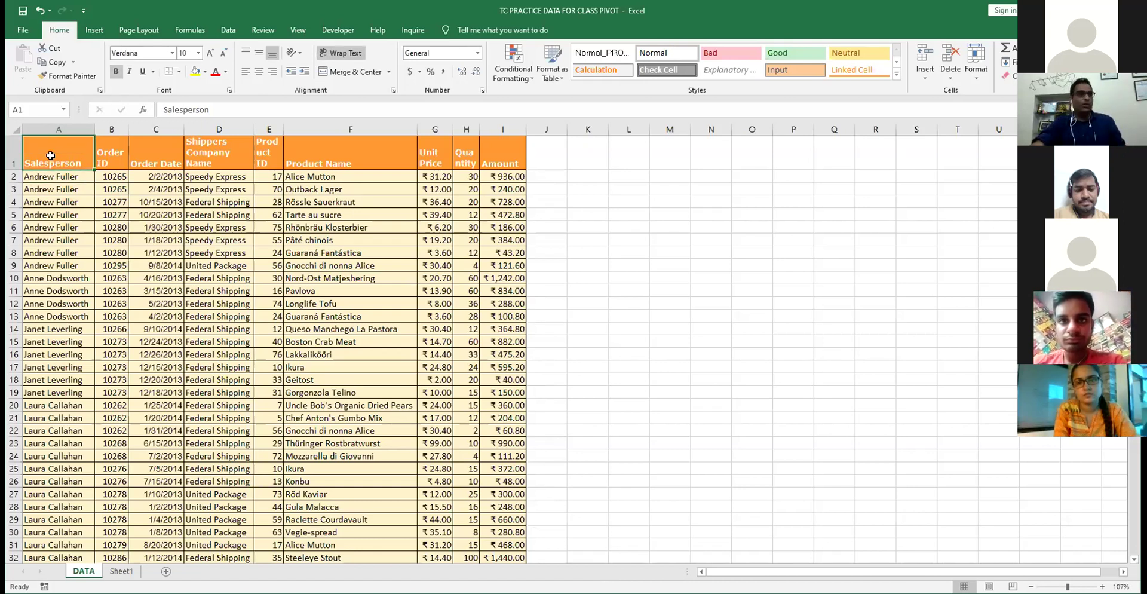
pyautogui.scroll(2, 51, 155)
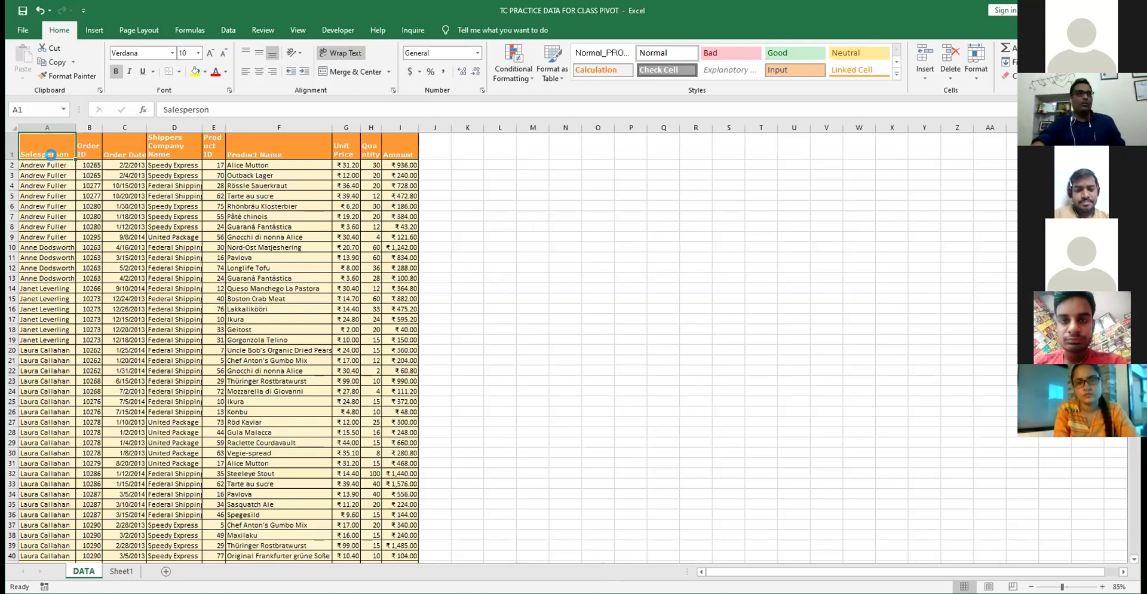
pyautogui.scroll(-7, 51, 155)
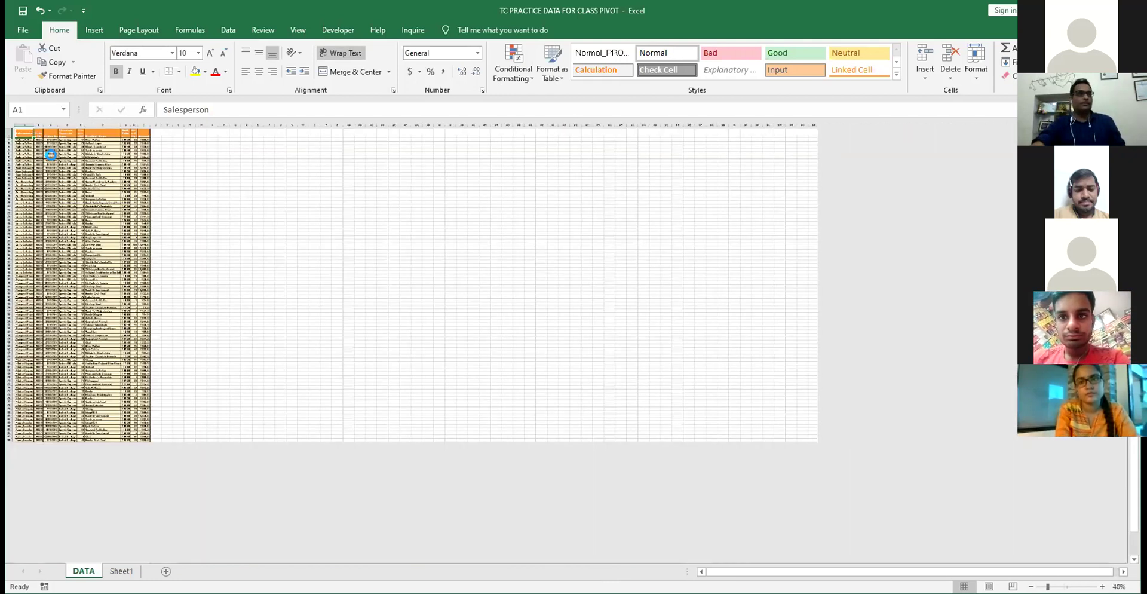
pyautogui.scroll(1, 51, 155)
pyautogui.scroll(-3, 51, 155)
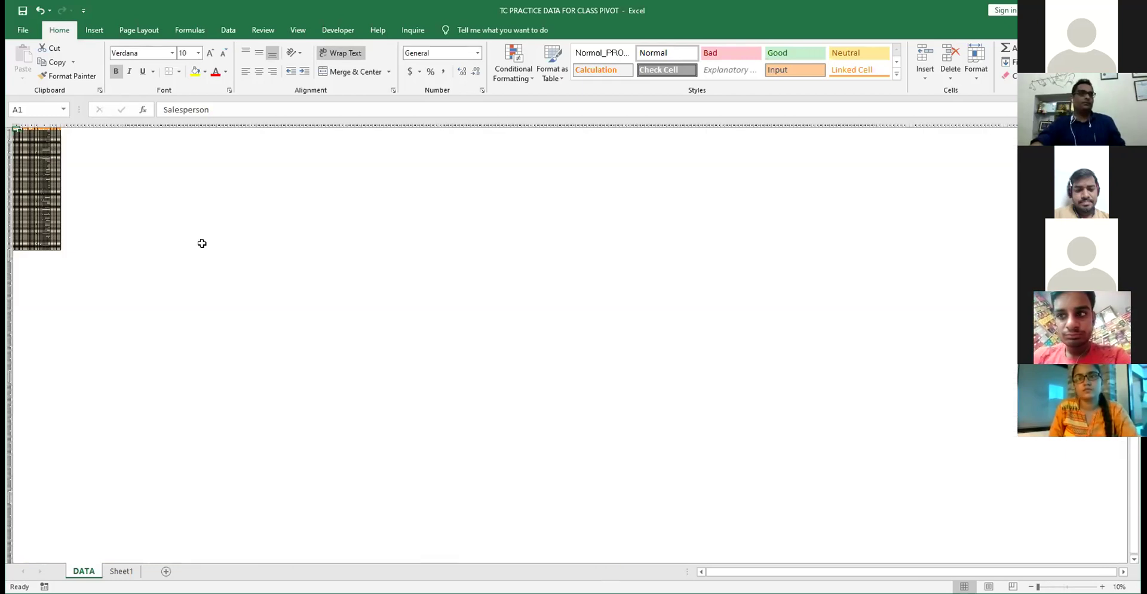
pyautogui.scroll(20, 199, 243)
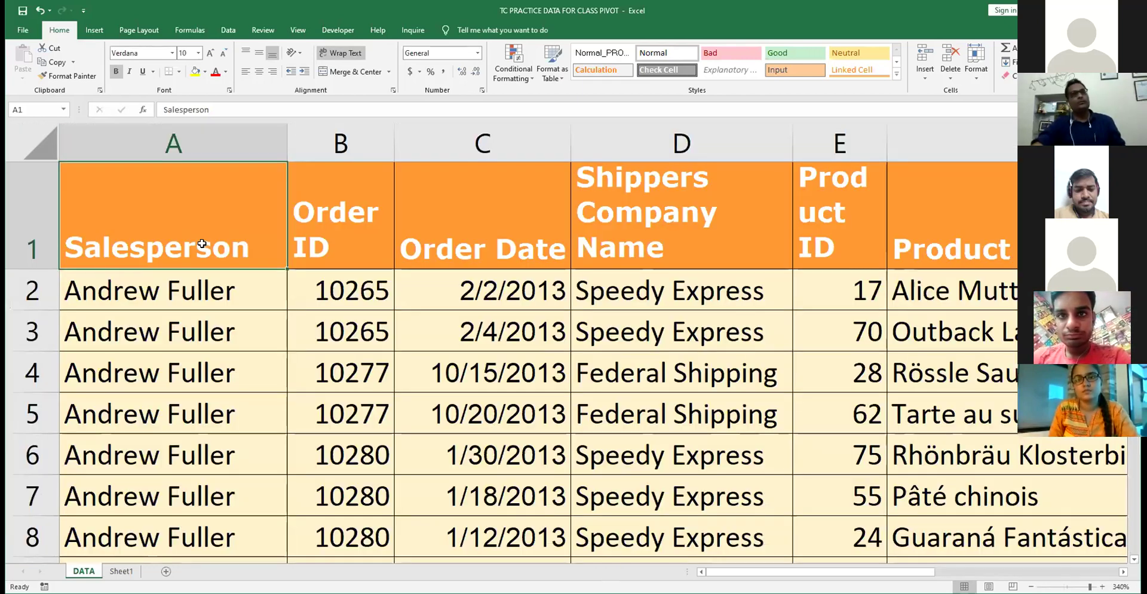
pyautogui.click(333, 233)
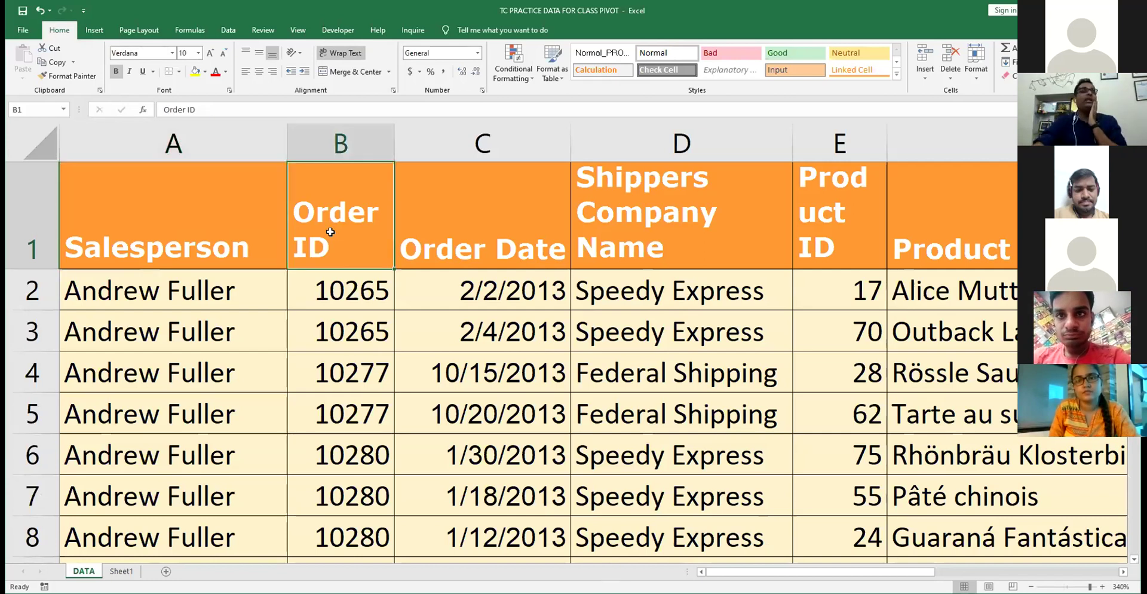
pyautogui.click(341, 278)
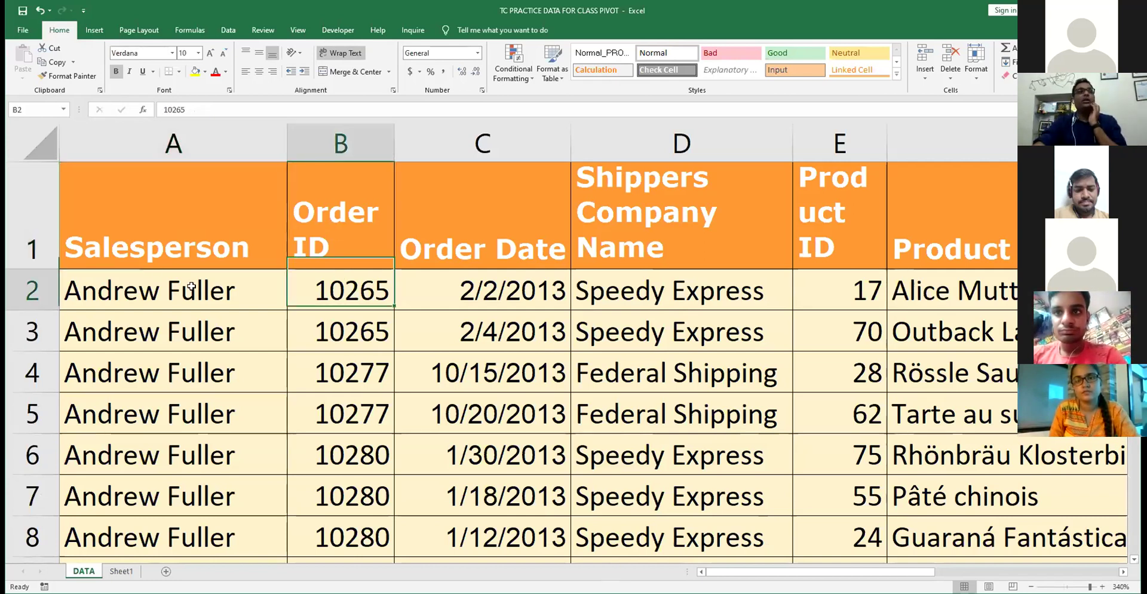
pyautogui.click(191, 285)
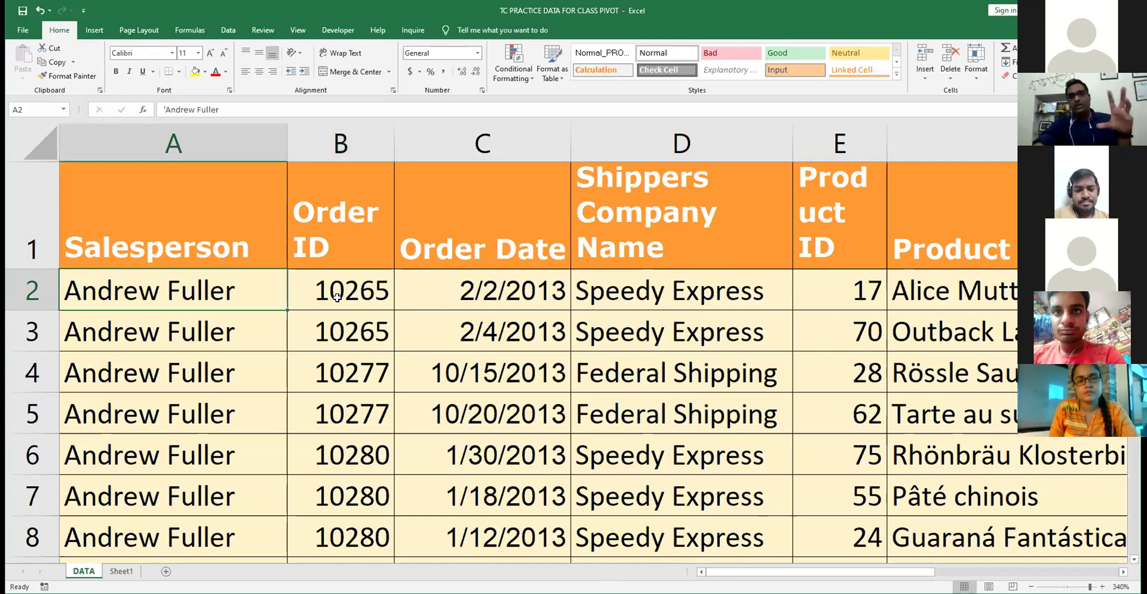
pyautogui.click(338, 297)
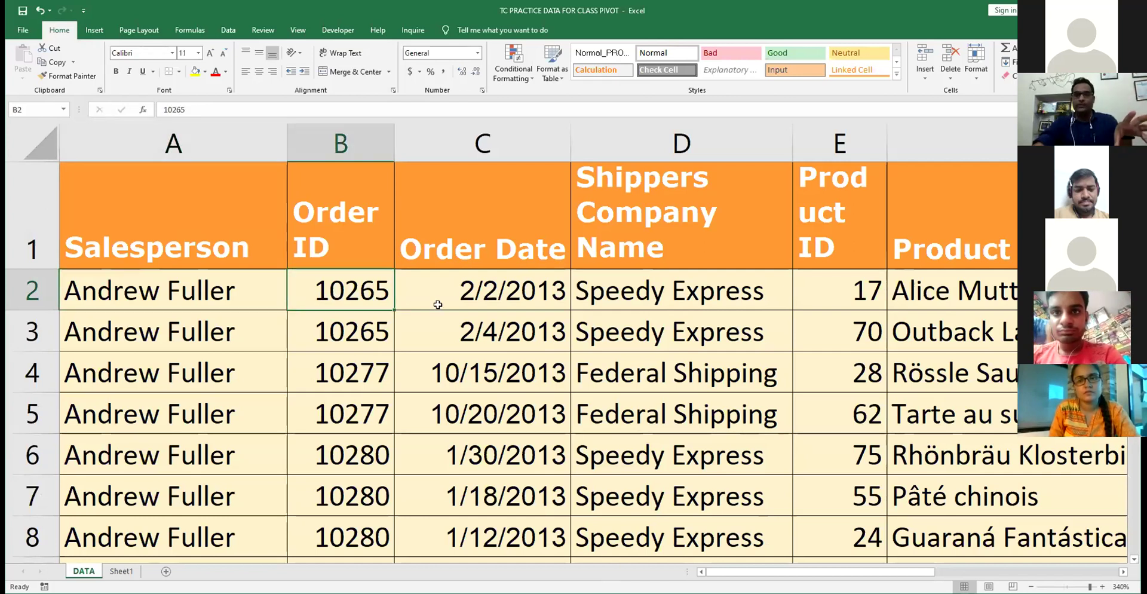
pyautogui.click(439, 304)
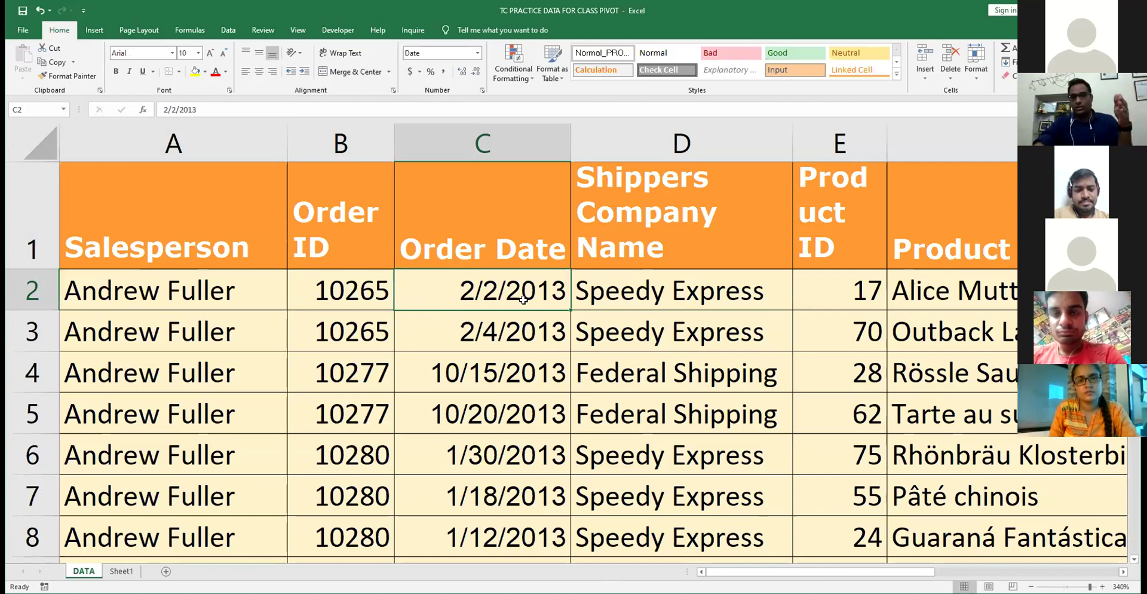
pyautogui.click(495, 375)
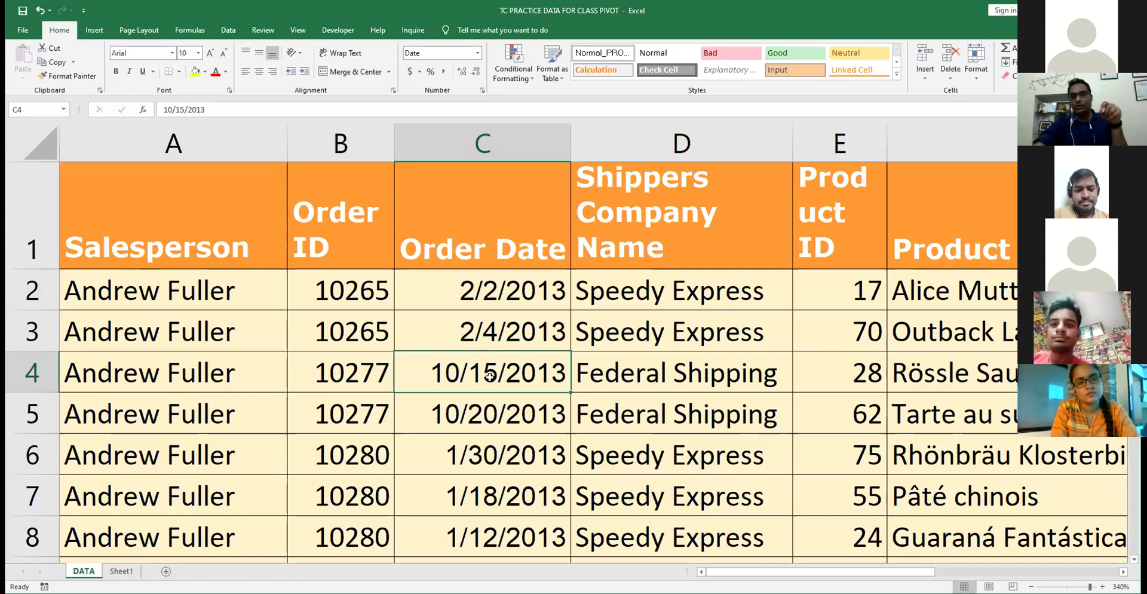
# - Inspect the Shippers Company Name and Product ID headings and nearby product names
pyautogui.click(640, 281)
pyautogui.click(649, 219)
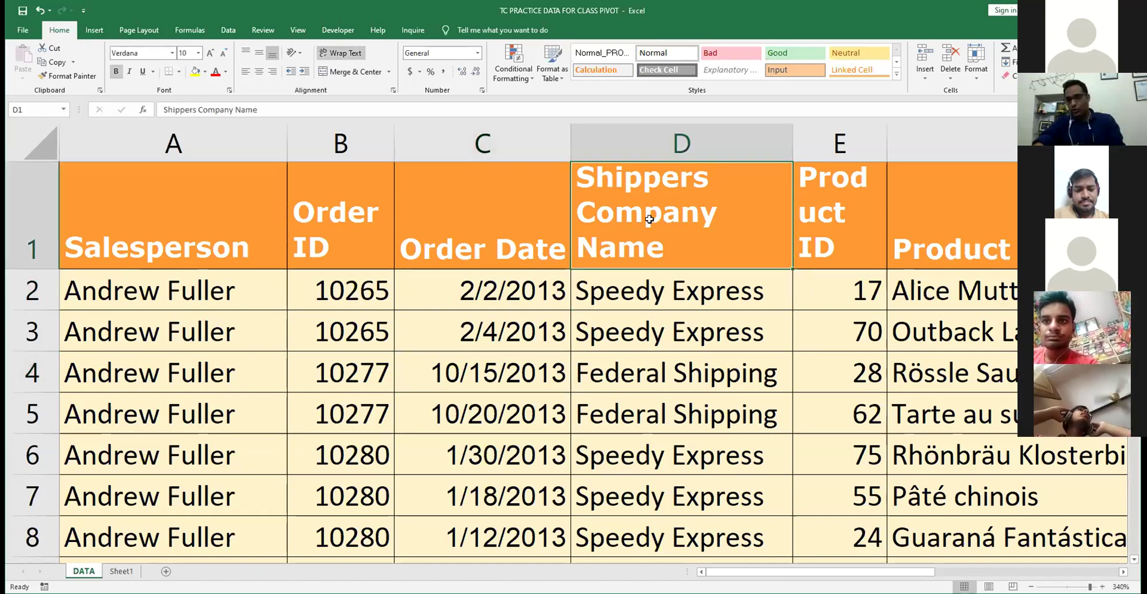
pyautogui.press('Right')
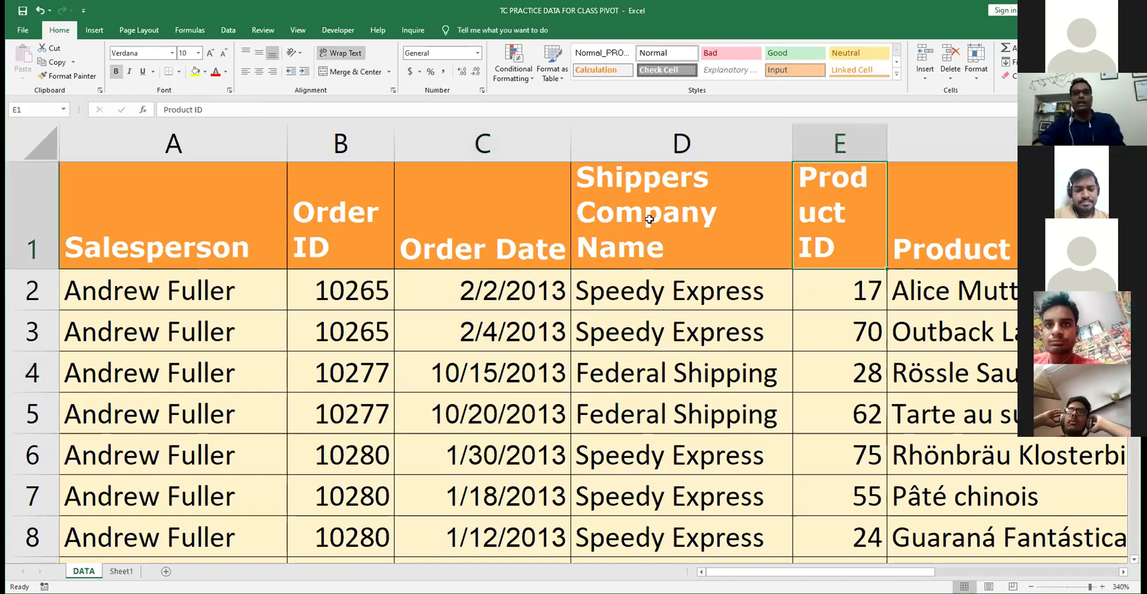
pyautogui.press('Right')
pyautogui.press('Right')
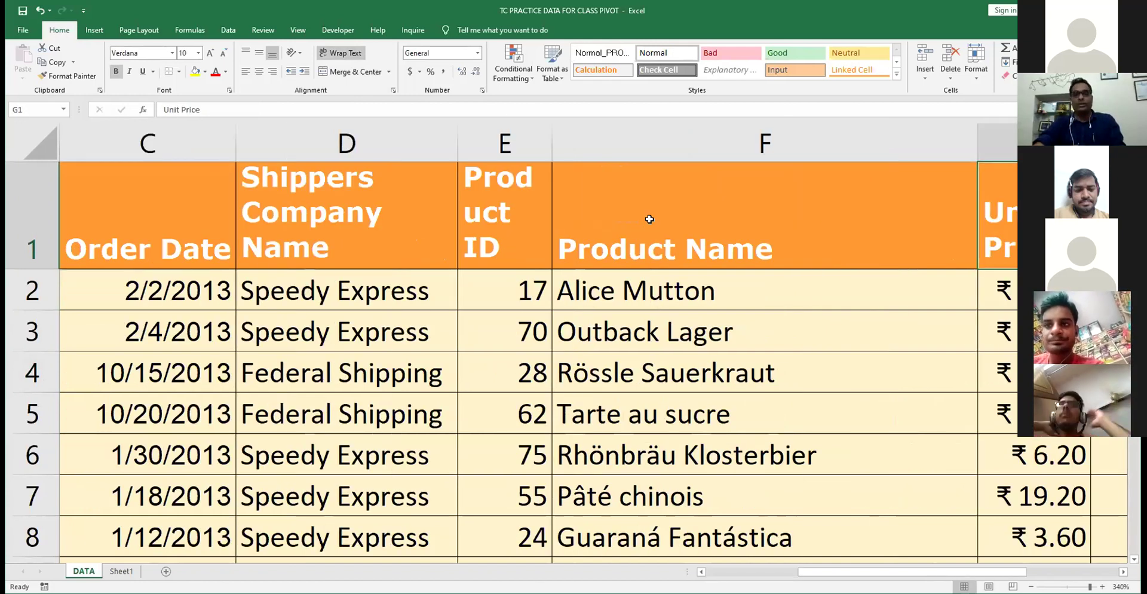
pyautogui.press('Left')
pyautogui.press('Down')
pyautogui.press('Down')
pyautogui.press('Down')
pyautogui.press('Down')
pyautogui.press('Down')
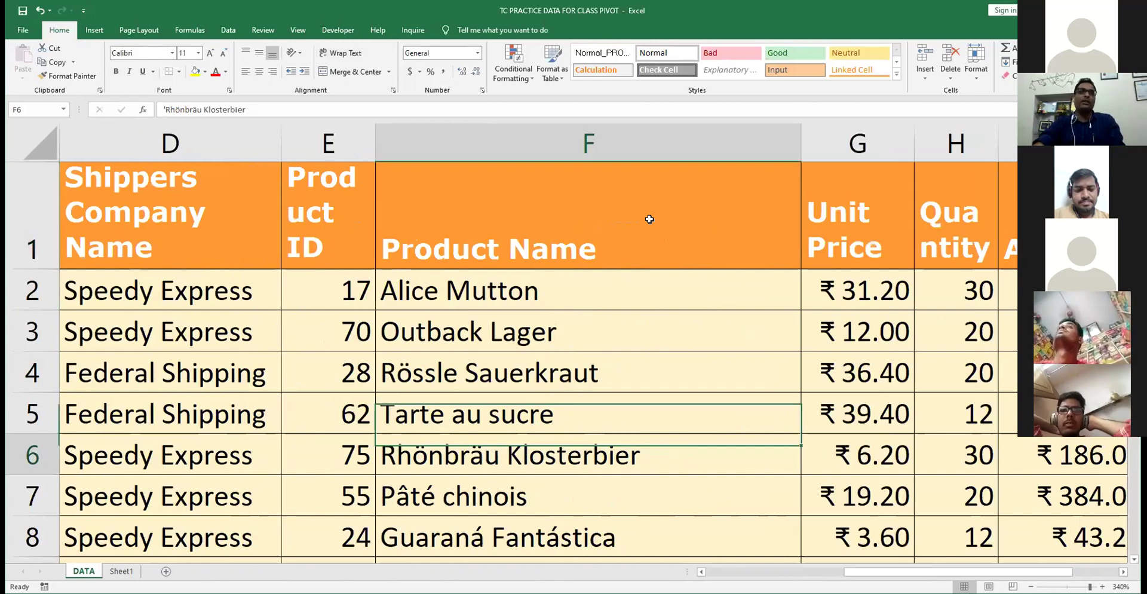
pyautogui.press('Up')
pyautogui.press('Up')
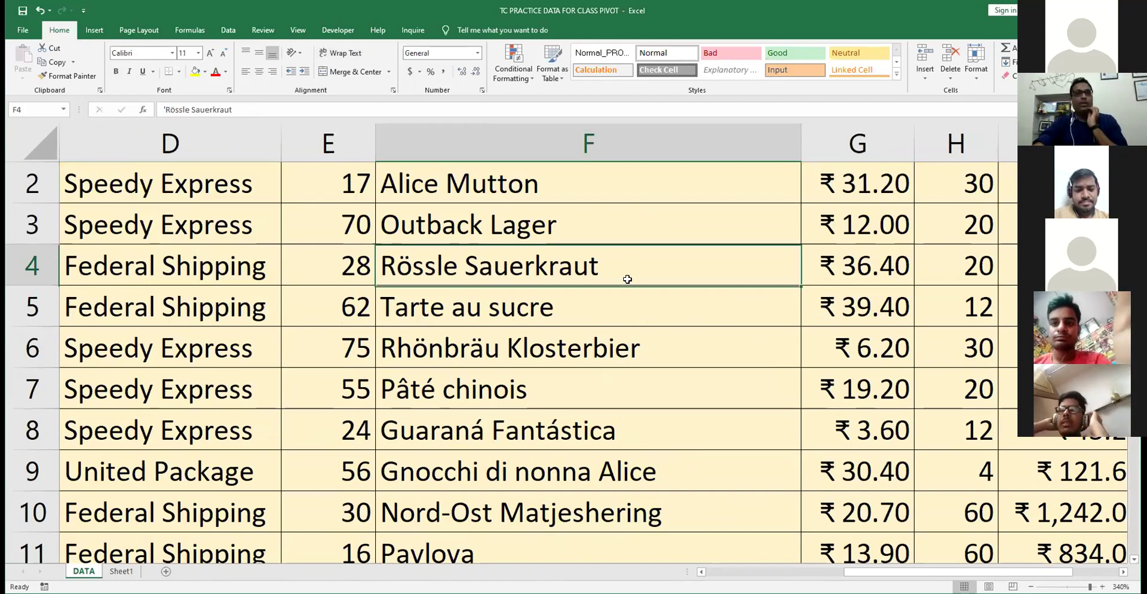
# - Browse the product names, such as Outback Lager and Alice Mutton, and the Product Name heading
pyautogui.scroll(1, 602, 331)
pyautogui.click(603, 331)
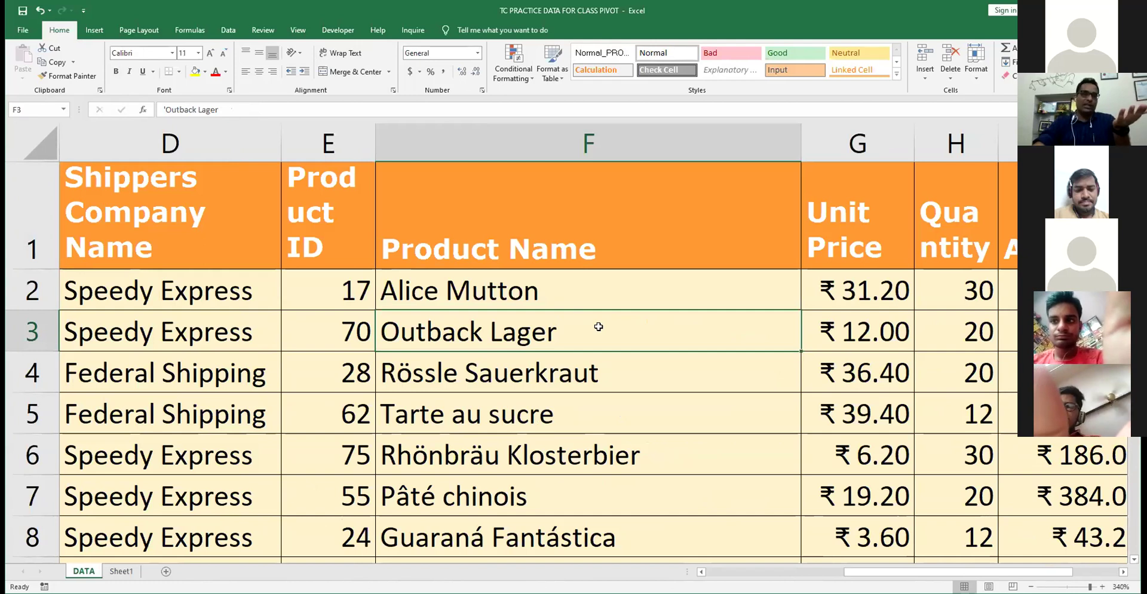
pyautogui.scroll(-5, 599, 327)
pyautogui.scroll(-2, 598, 327)
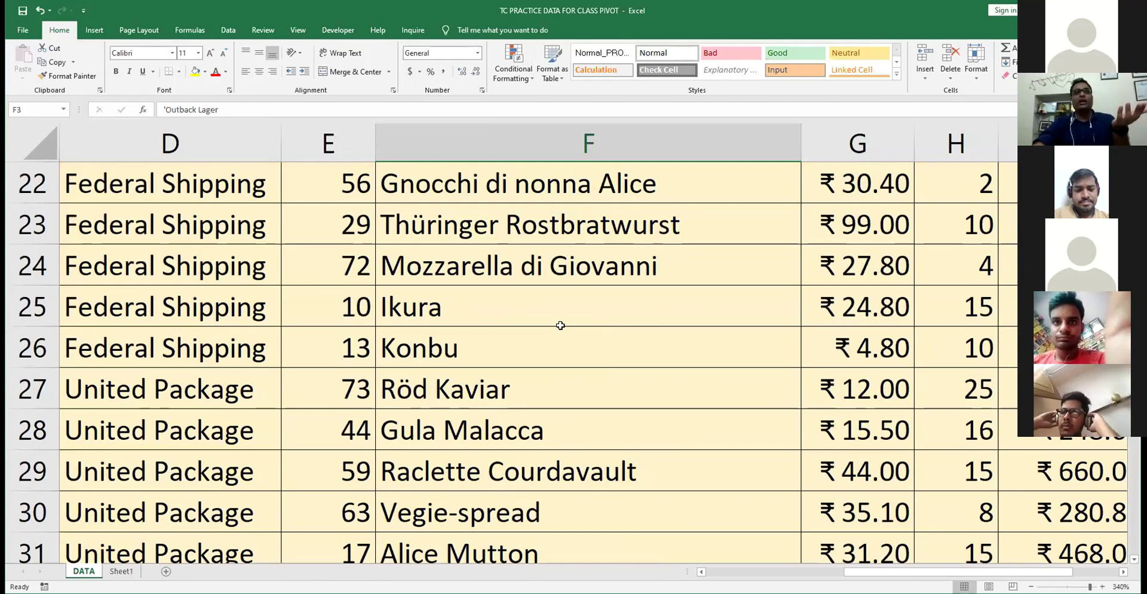
pyautogui.scroll(5, 503, 291)
pyautogui.scroll(2, 503, 291)
pyautogui.click(504, 291)
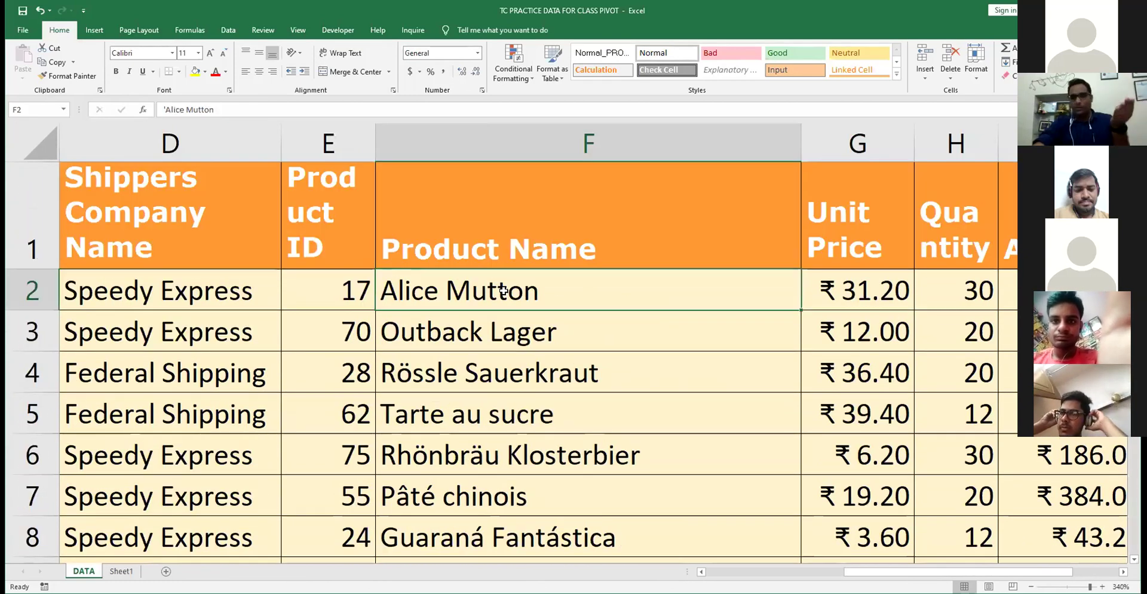
pyautogui.click(549, 231)
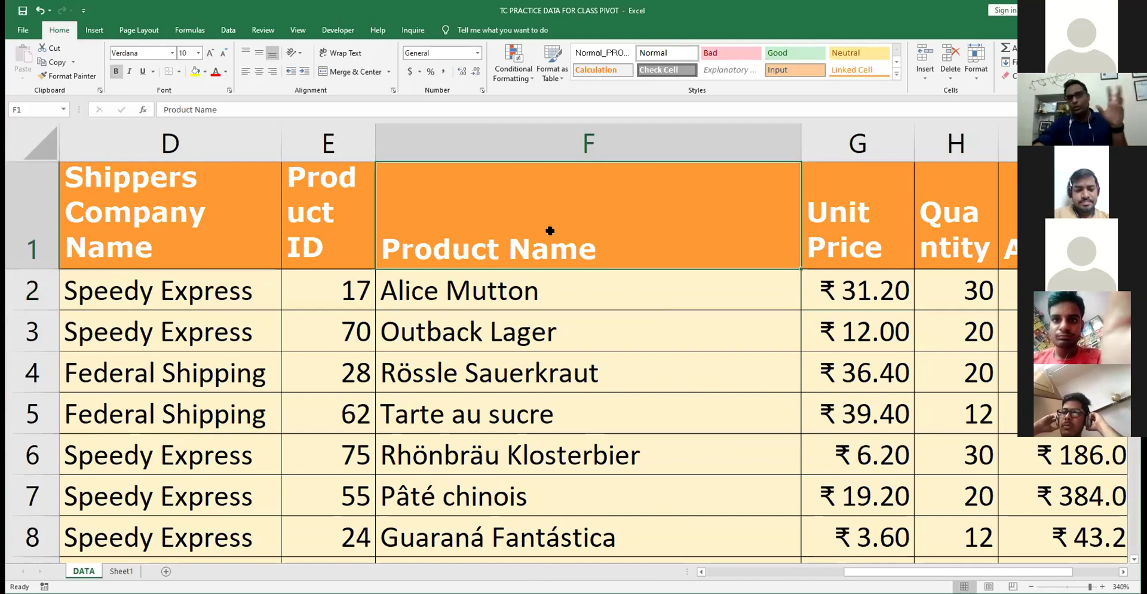
# - Check the Unit Price, Quantity (30) and Amount columns, including the first amount's formula
pyautogui.press('Right')
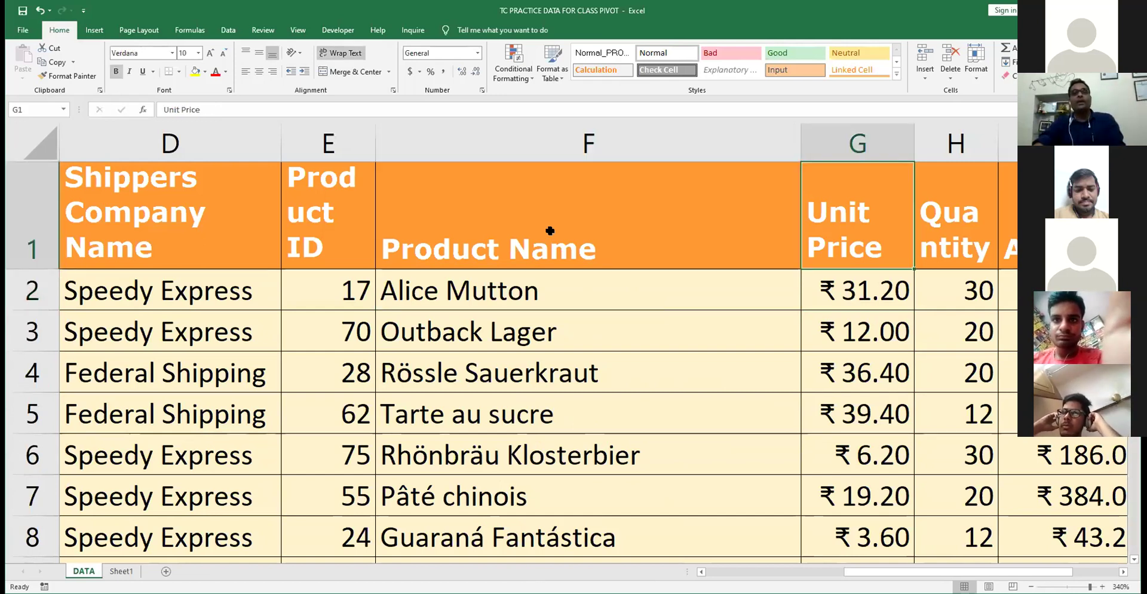
pyautogui.press('Right')
pyautogui.press('Right')
pyautogui.press('Right')
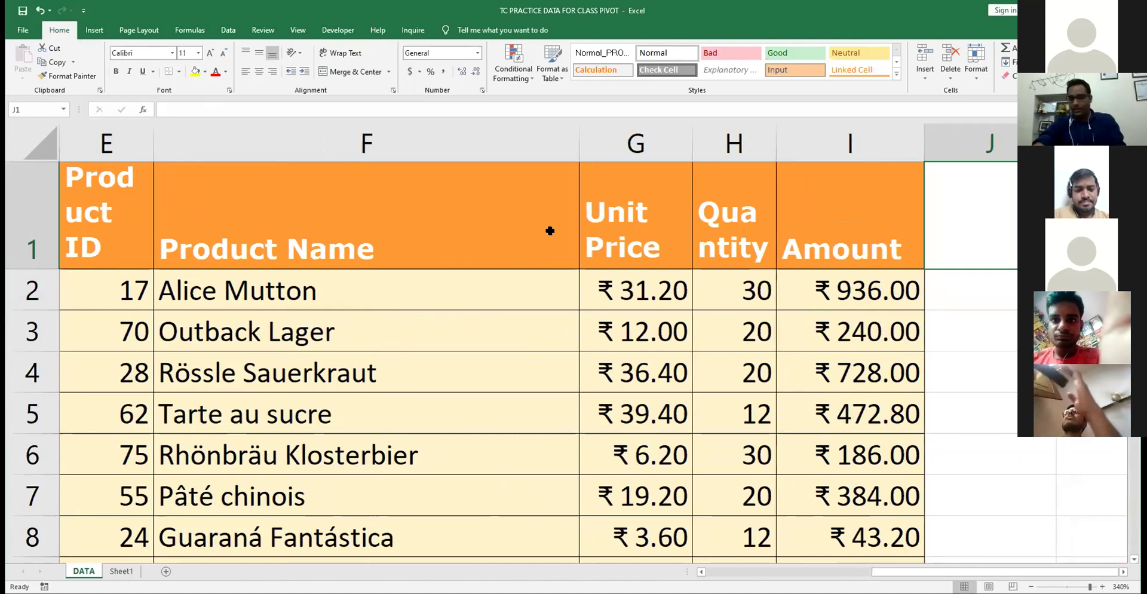
pyautogui.press('Left')
pyautogui.press('Left')
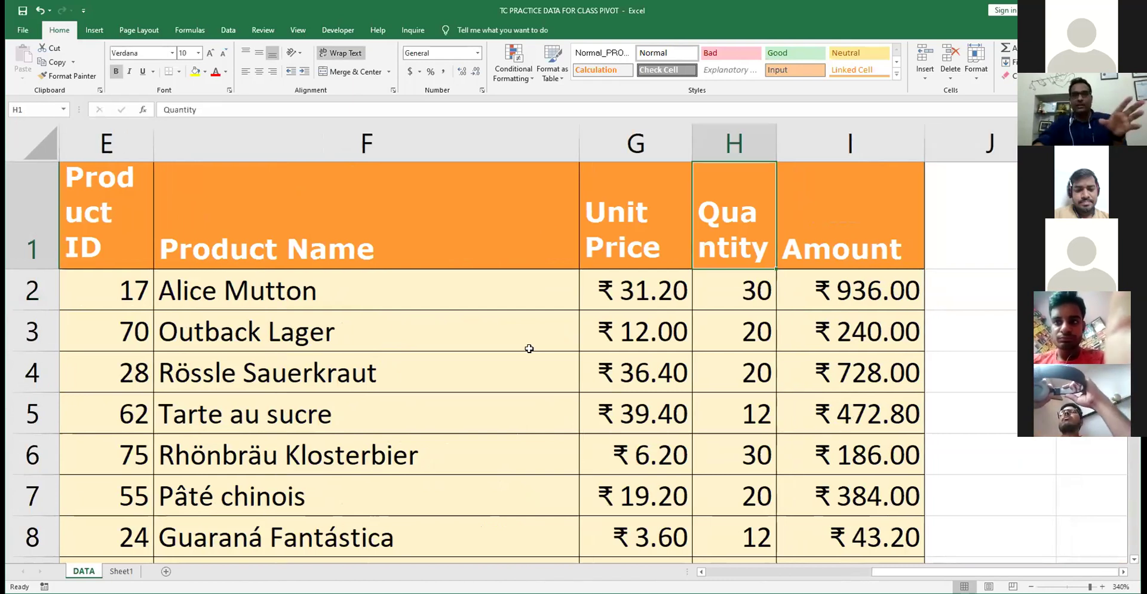
pyautogui.press('Left')
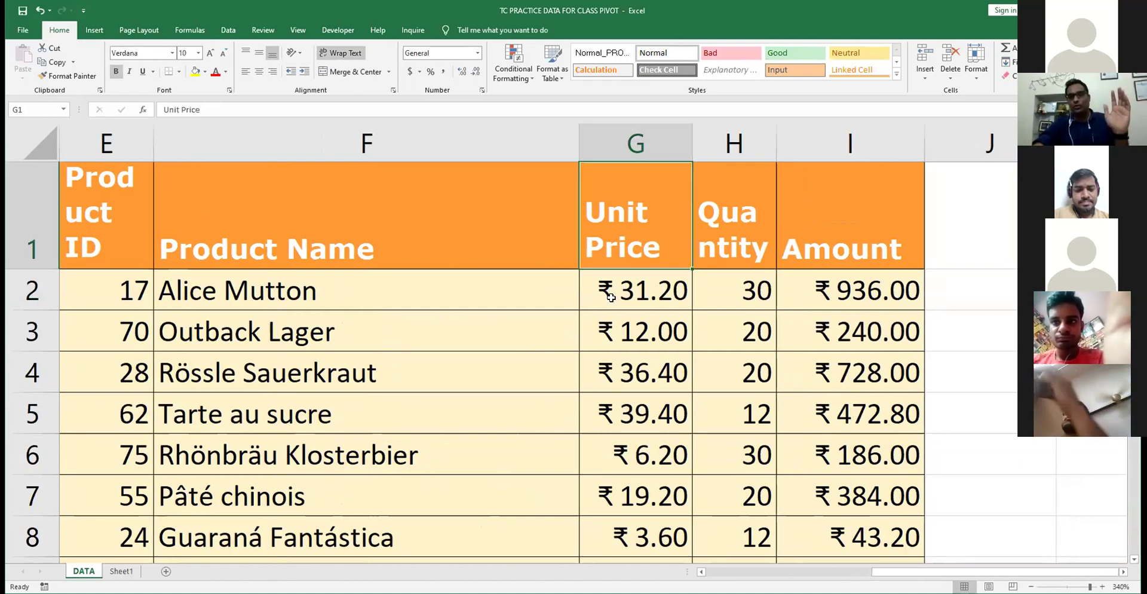
pyautogui.click(611, 297)
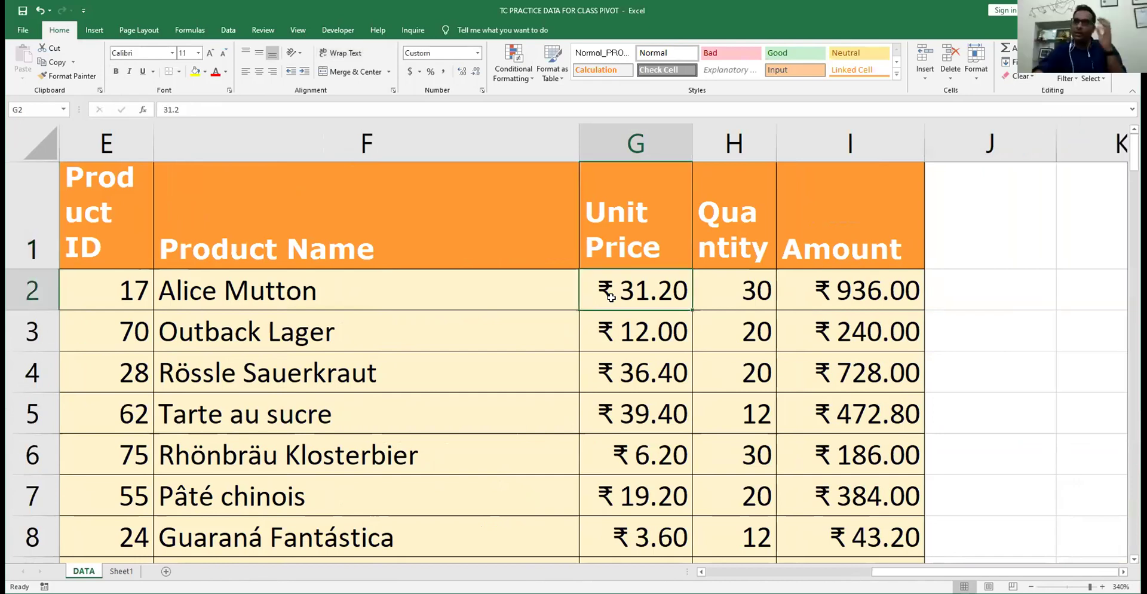
pyautogui.click(735, 291)
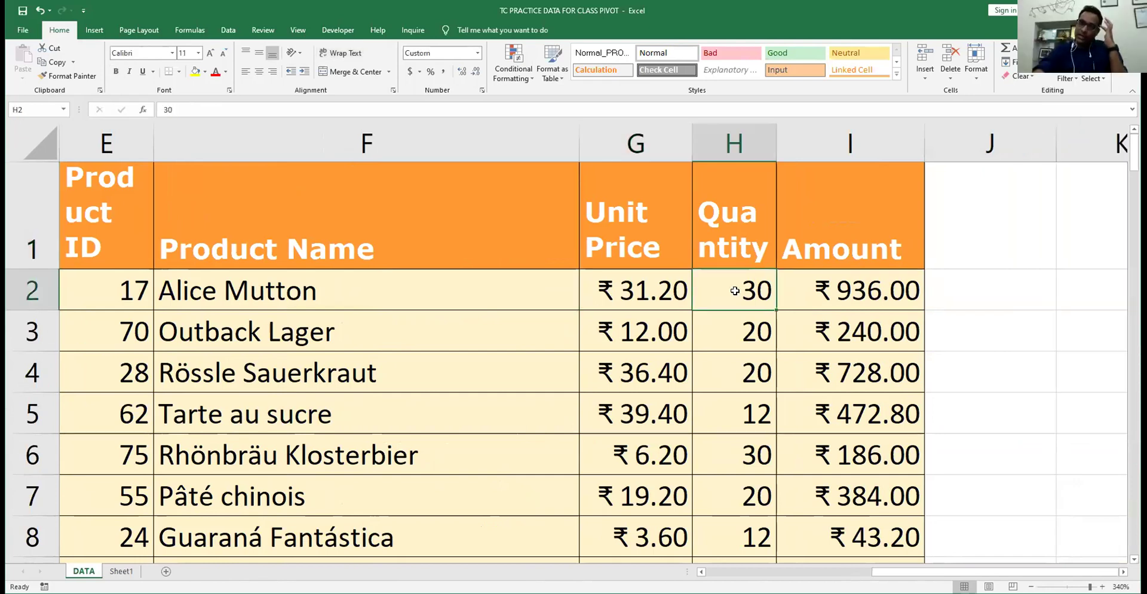
pyautogui.click(825, 291)
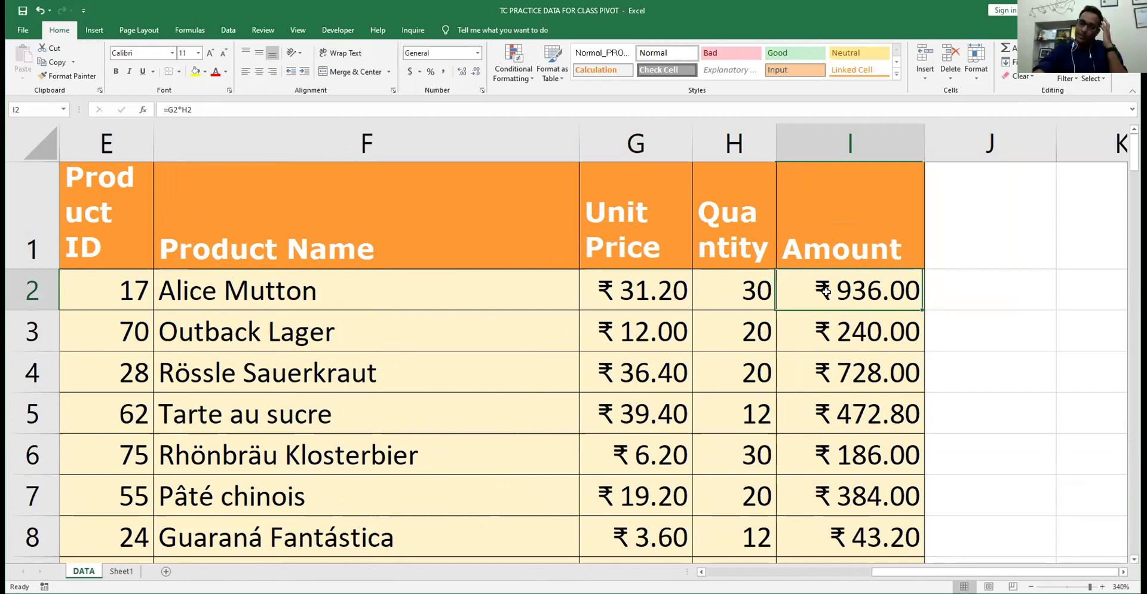
pyautogui.click(841, 243)
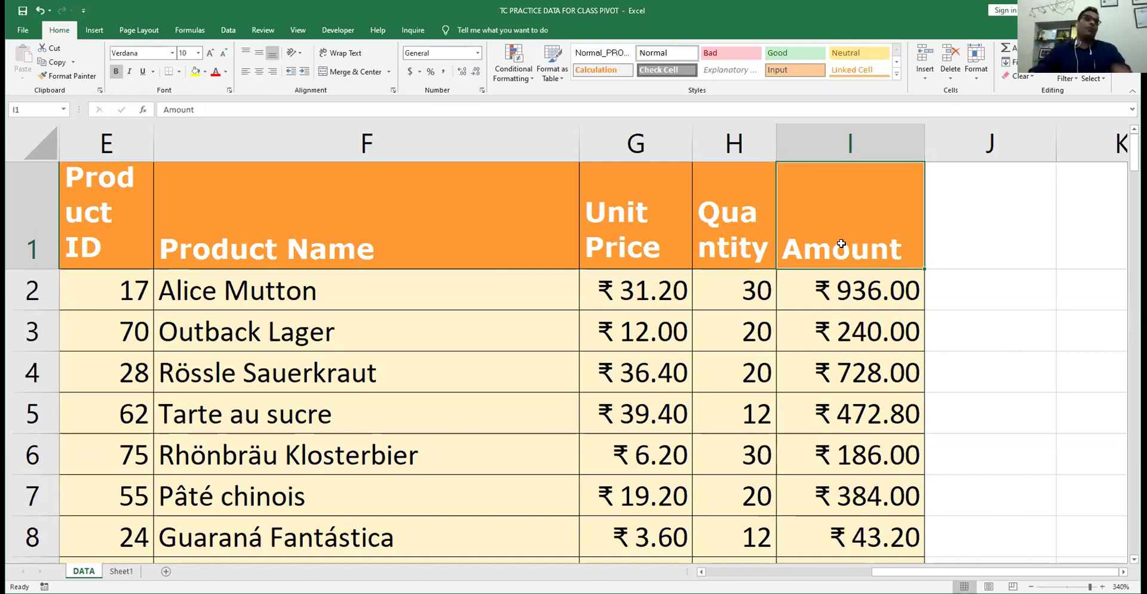
# - Select the whole sales table A1:I100 and start a PivotTable from it
pyautogui.click(484, 202)
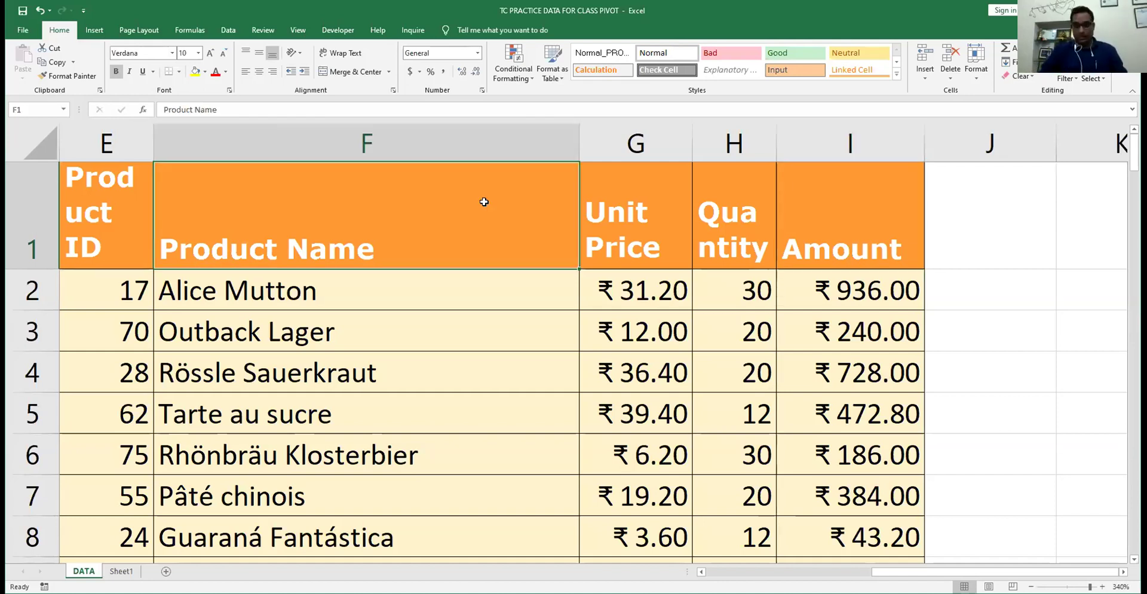
pyautogui.hotkey('ctrl', 'Home')
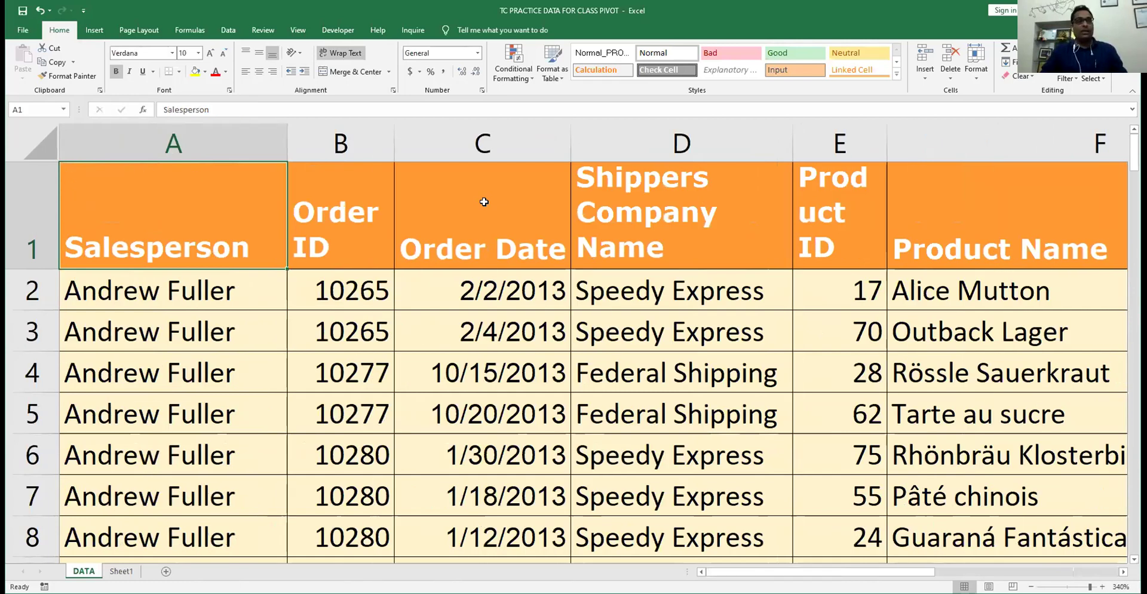
pyautogui.hotkey('ctrl', 'shift', 'Down')
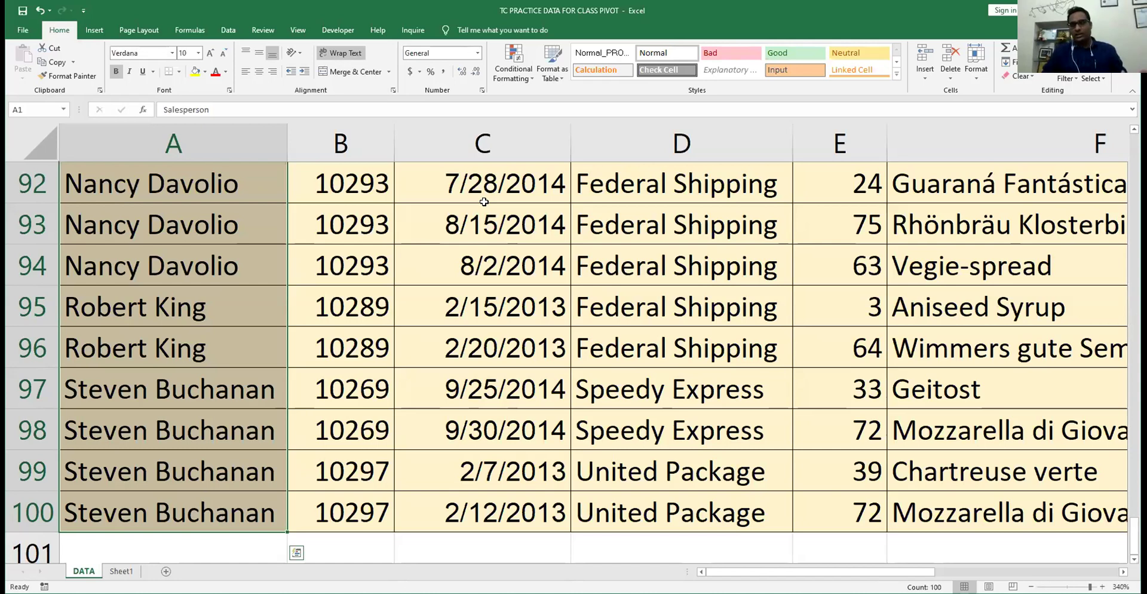
pyautogui.hotkey('ctrl', 'shift', 'Right')
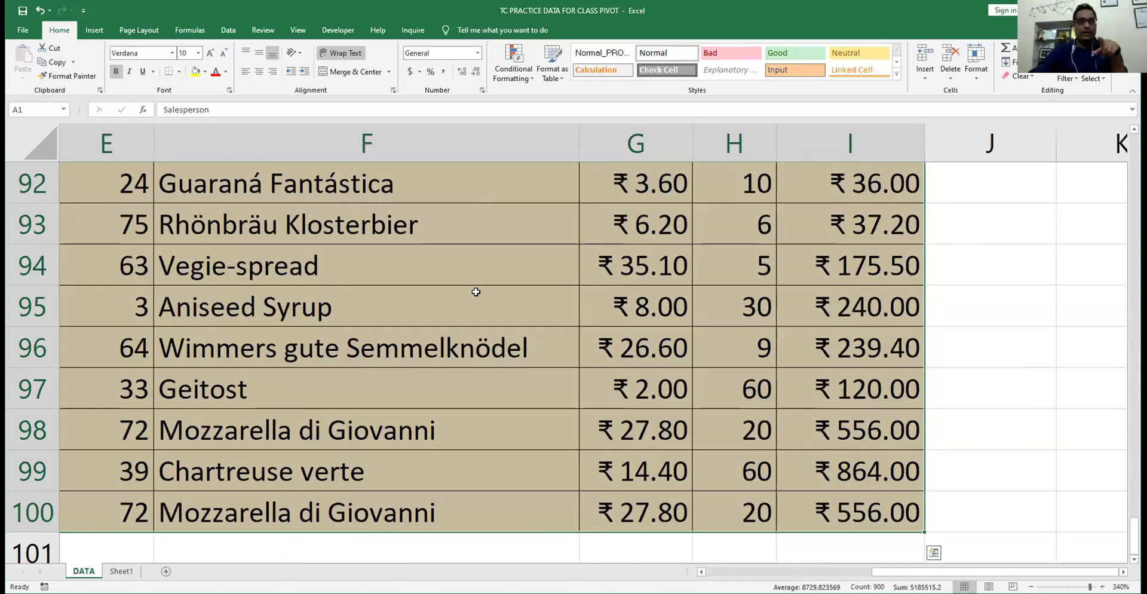
pyautogui.scroll(20, 475, 292)
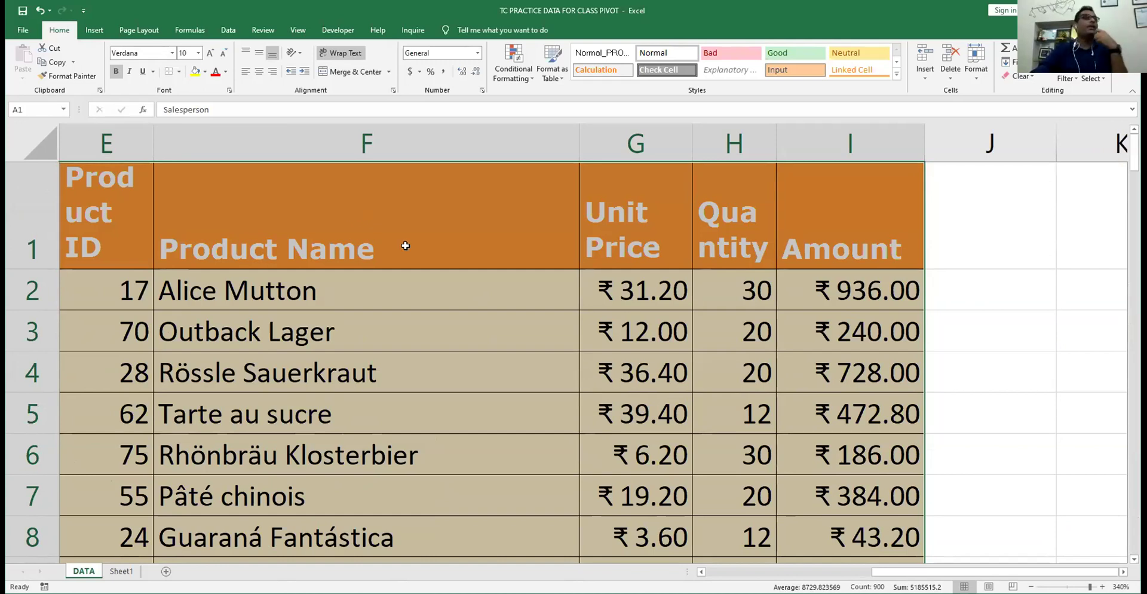
pyautogui.click(96, 30)
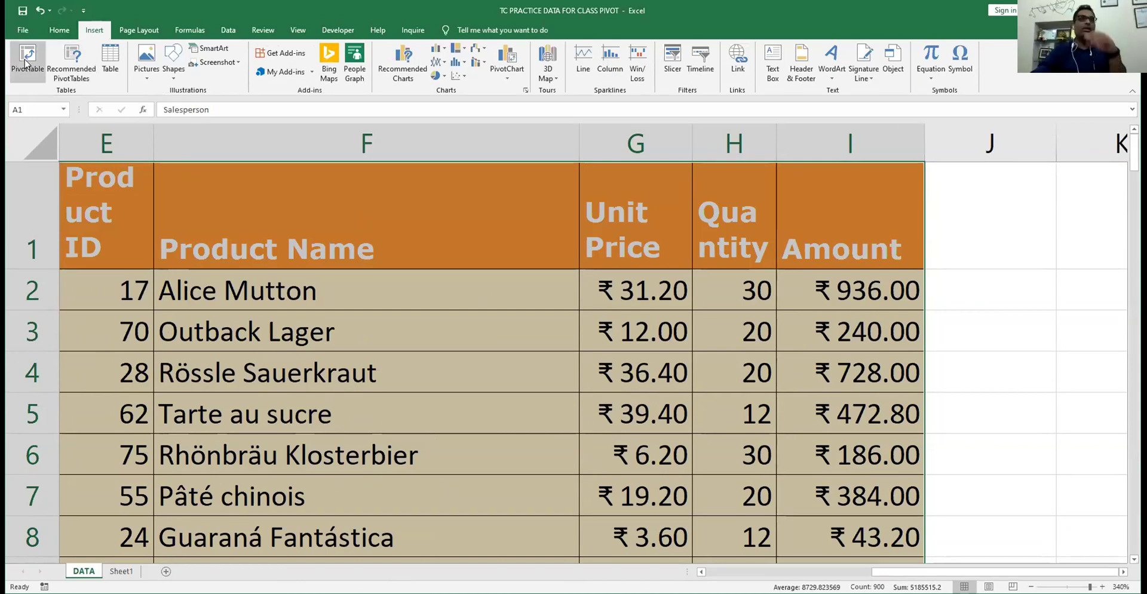
pyautogui.click(25, 60)
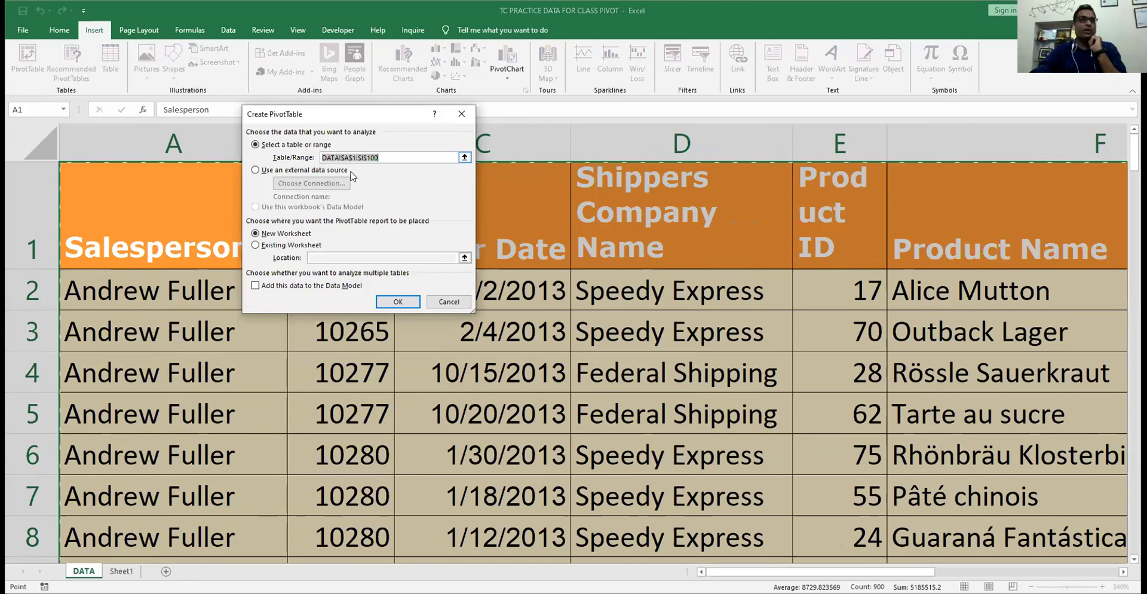
pyautogui.click(292, 170)
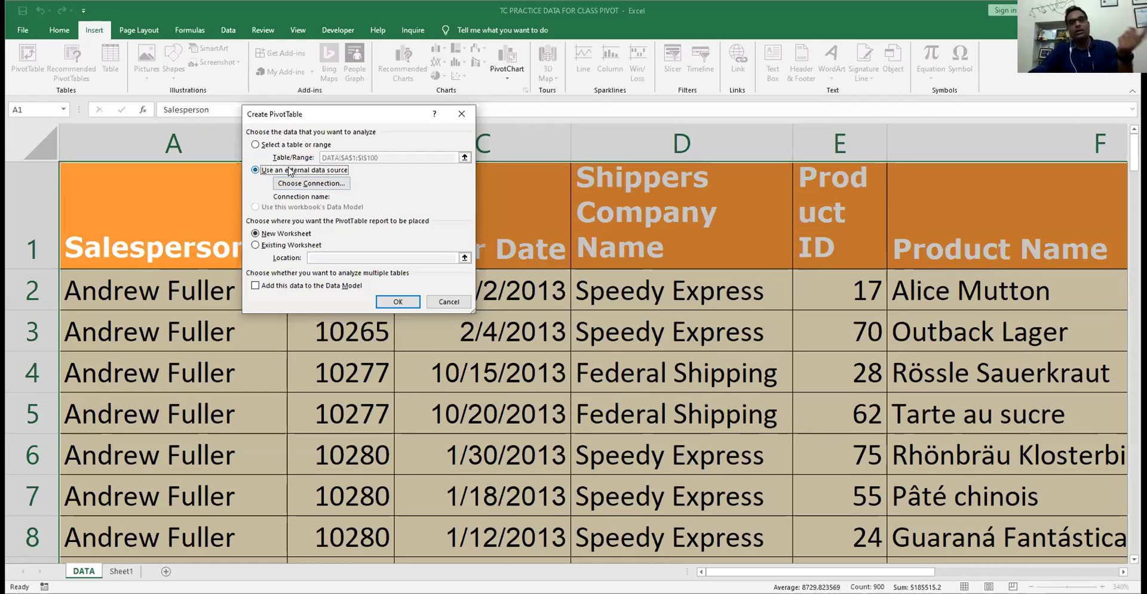
pyautogui.click(263, 146)
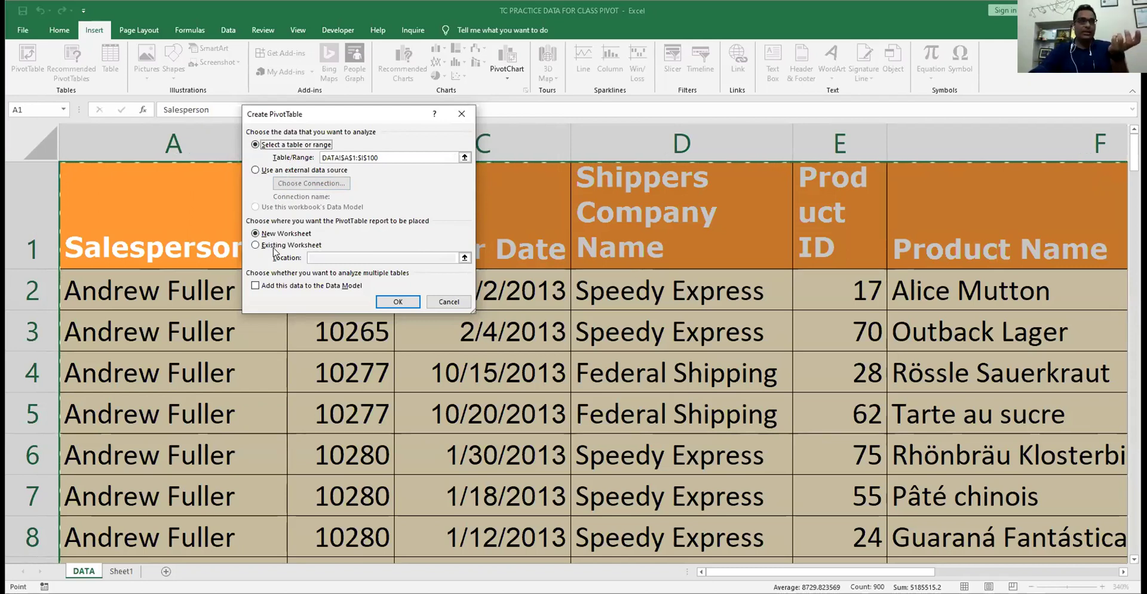
pyautogui.click(291, 246)
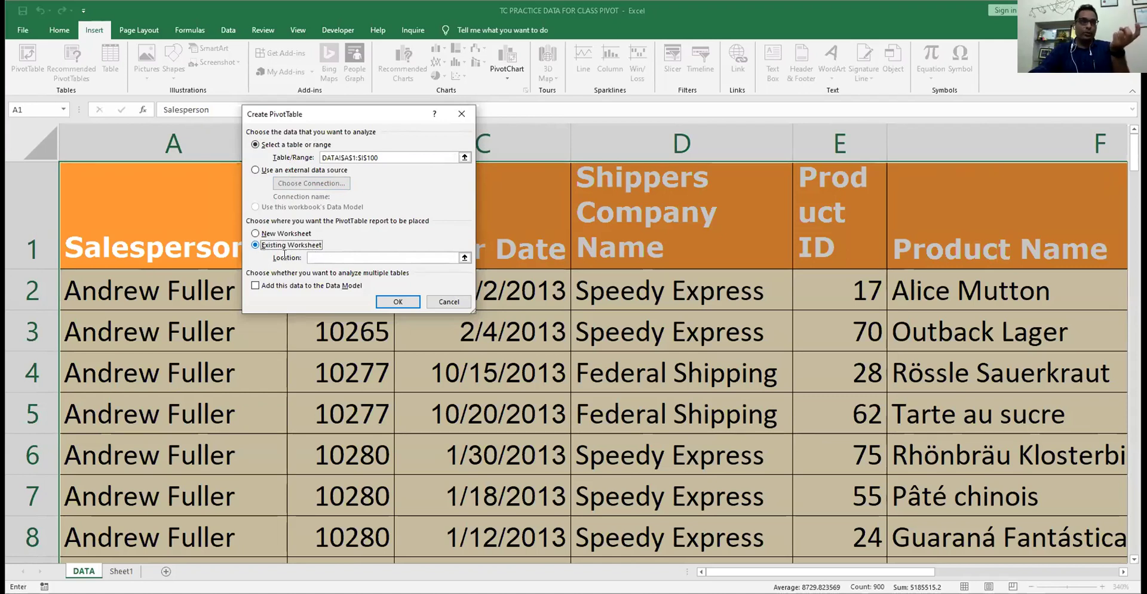
pyautogui.click(320, 255)
pyautogui.click(681, 295)
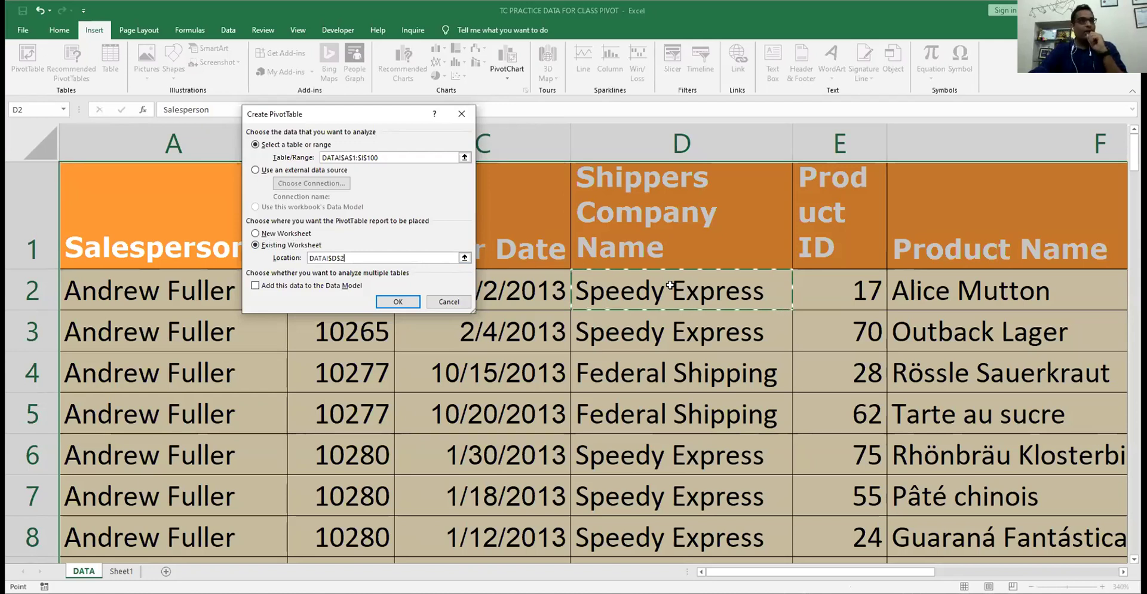
pyautogui.click(279, 234)
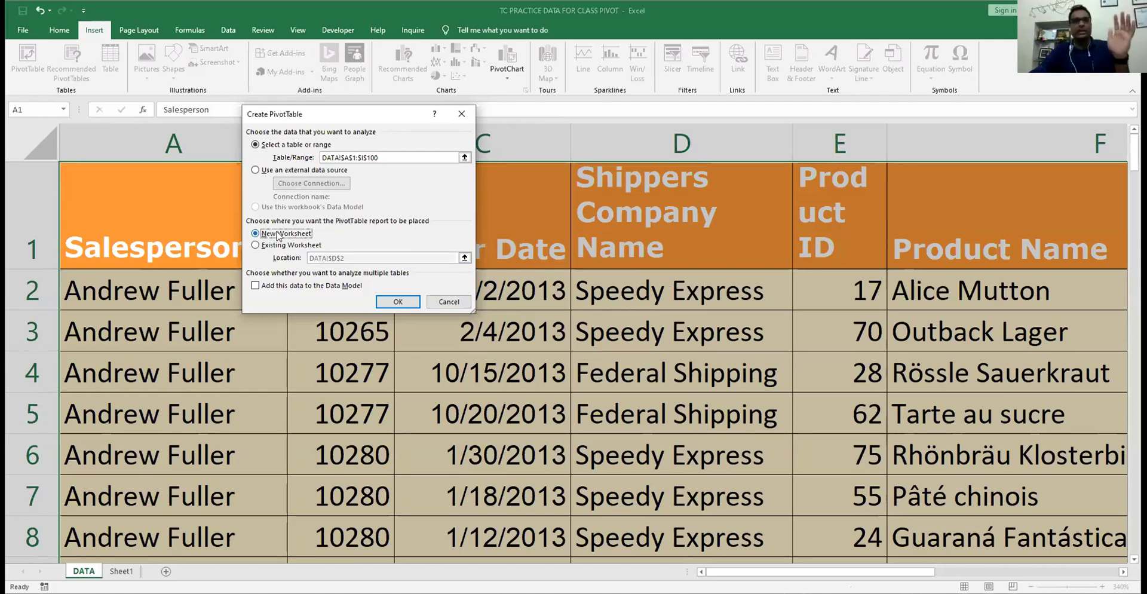
pyautogui.click(283, 287)
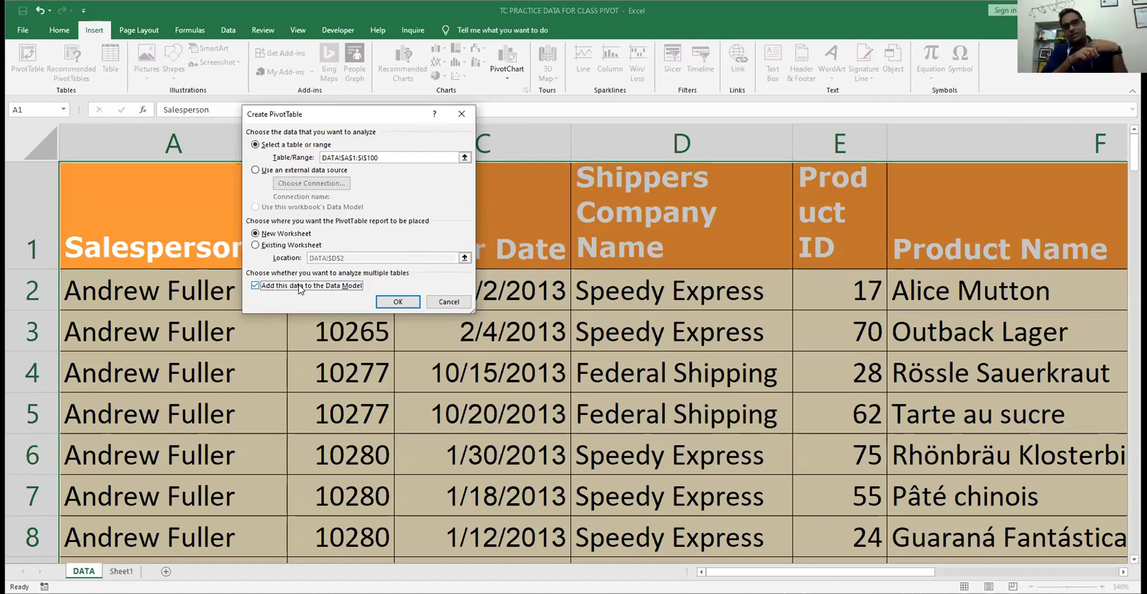
pyautogui.click(300, 287)
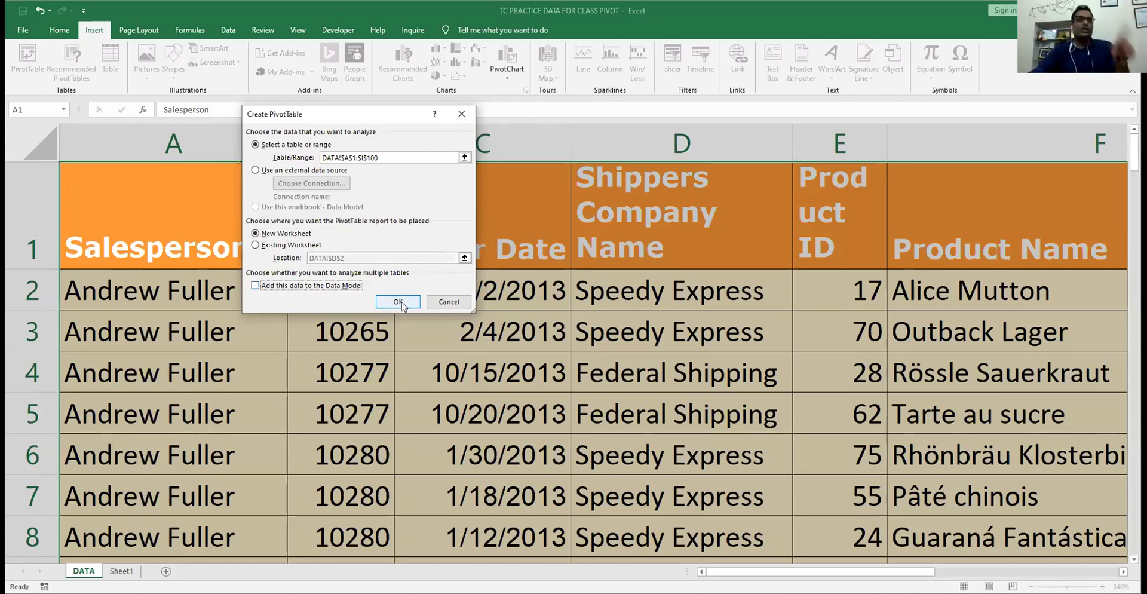
pyautogui.click(399, 302)
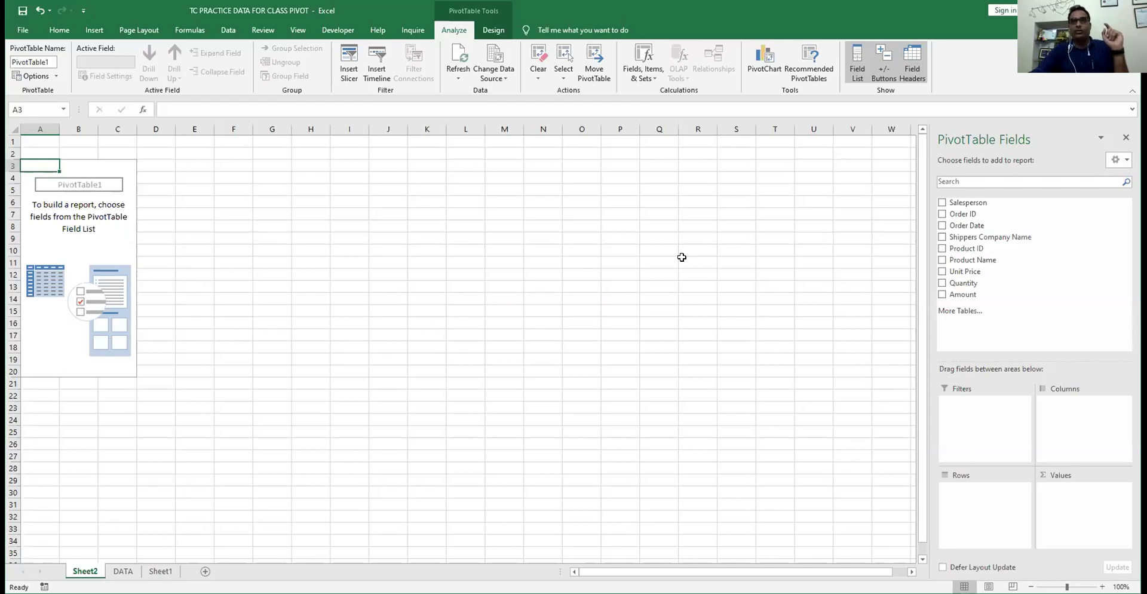
# - Place the empty PivotTable1 on Sheet2 and activate it to show its field list
pyautogui.moveTo(972, 297); pyautogui.dragTo(324, 233)
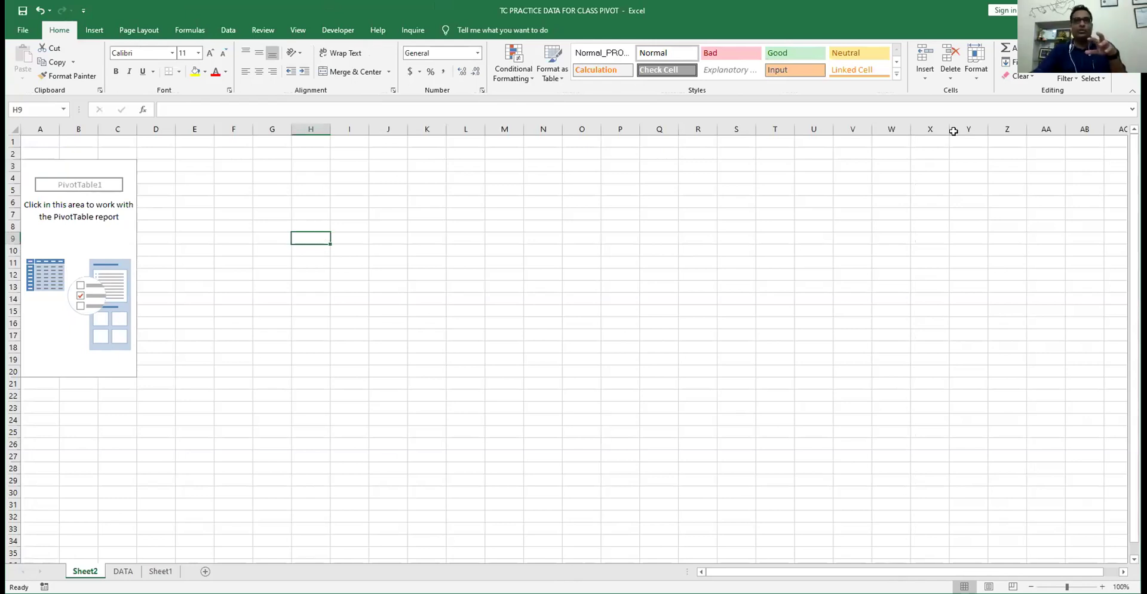
pyautogui.click(56, 224)
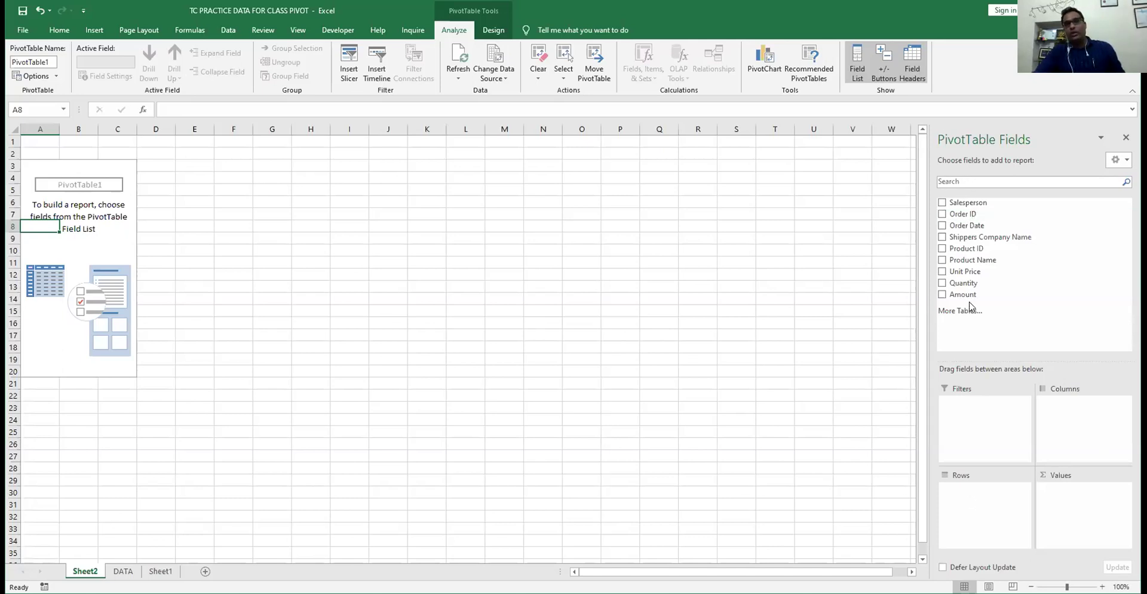
# - Add Salesperson to Rows, select the name labels A4:A12, then remove Salesperson again
pyautogui.click(955, 213)
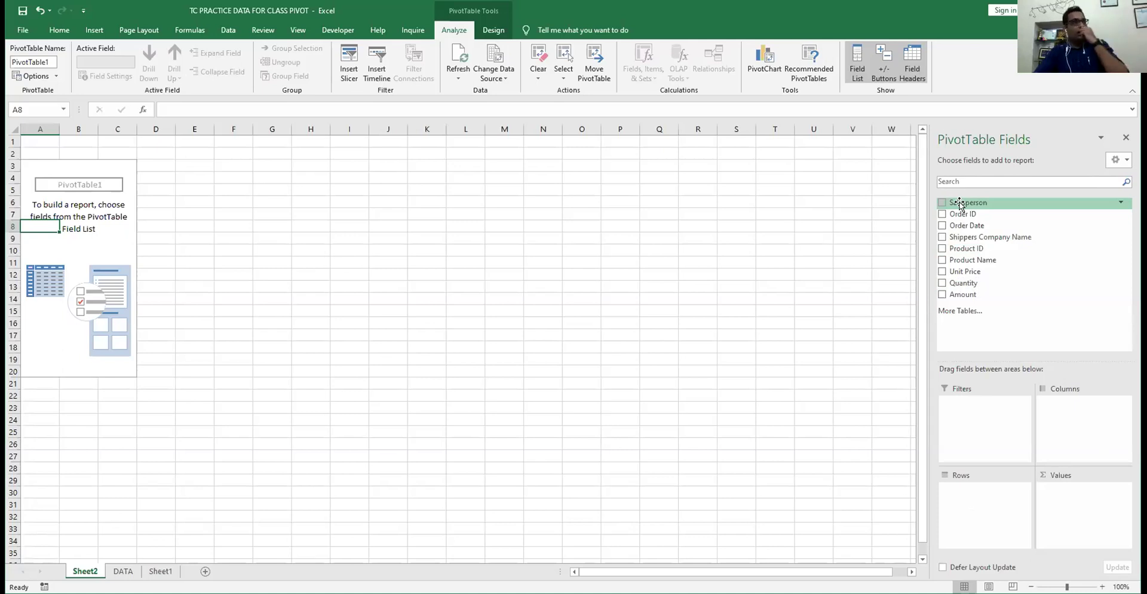
pyautogui.click(942, 203)
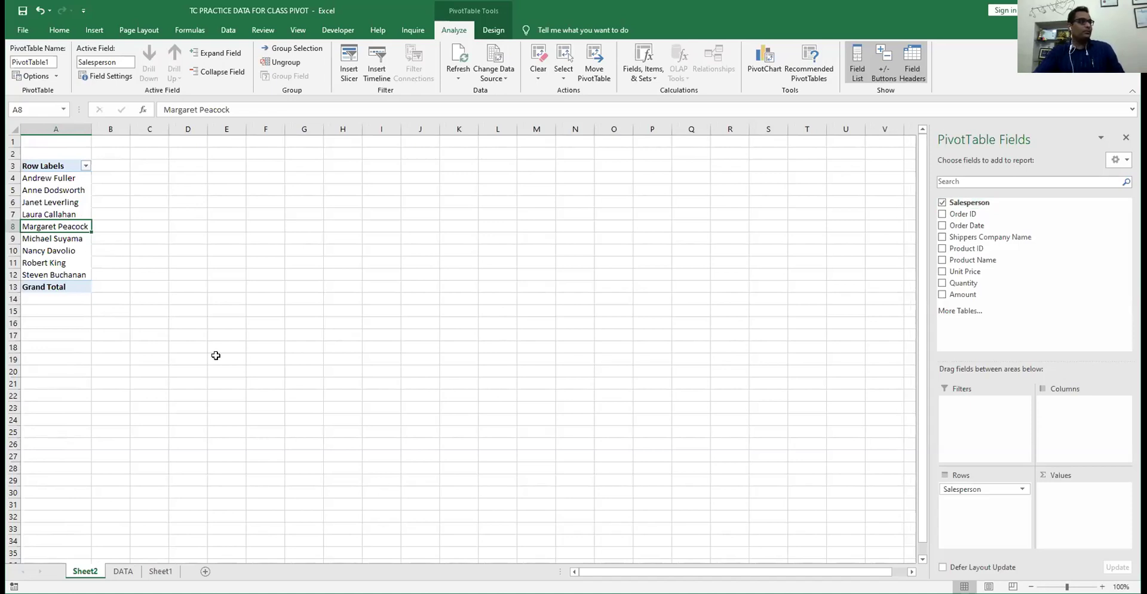
pyautogui.scroll(9, 265, 217)
pyautogui.click(266, 217)
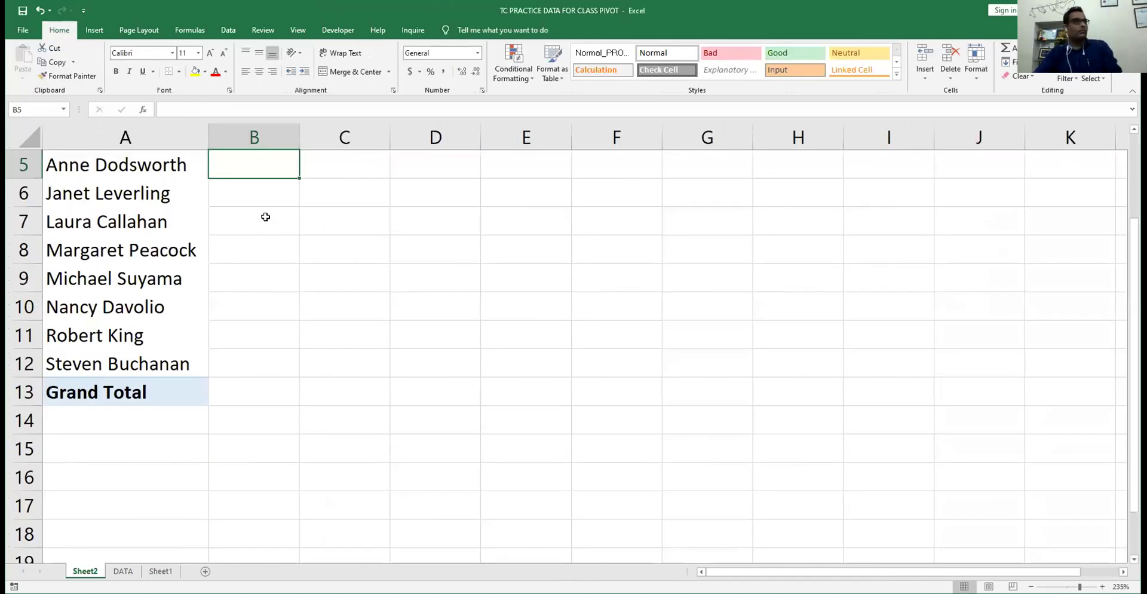
pyautogui.scroll(2, 180, 227)
pyautogui.click(95, 244)
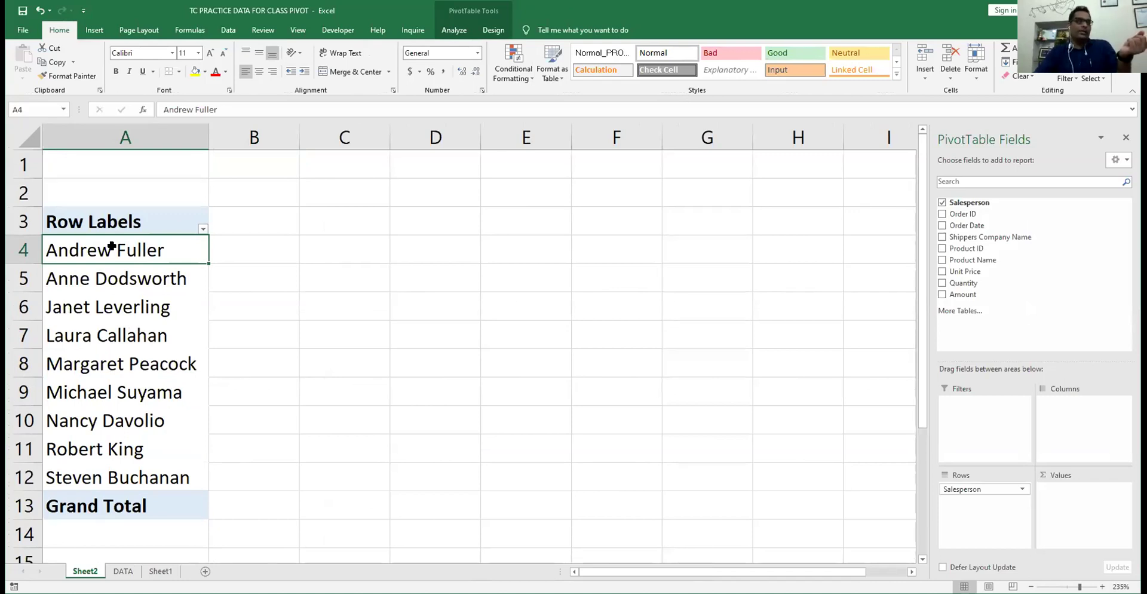
pyautogui.keyDown('shift'); pyautogui.click(120, 457); pyautogui.keyUp('shift')
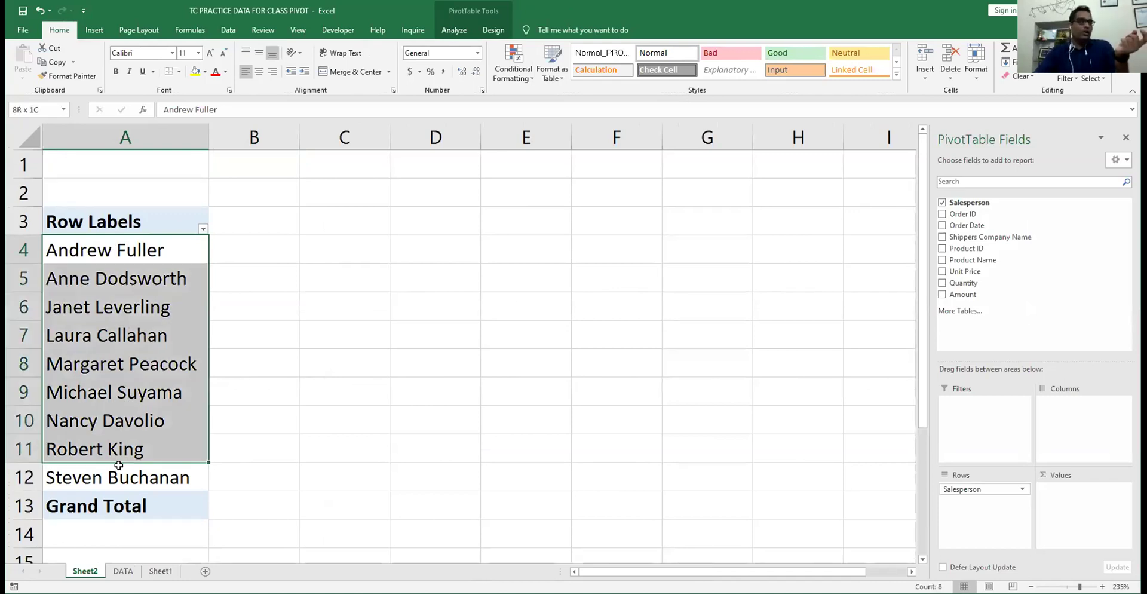
pyautogui.moveTo(120, 463); pyautogui.dragTo(120, 481)
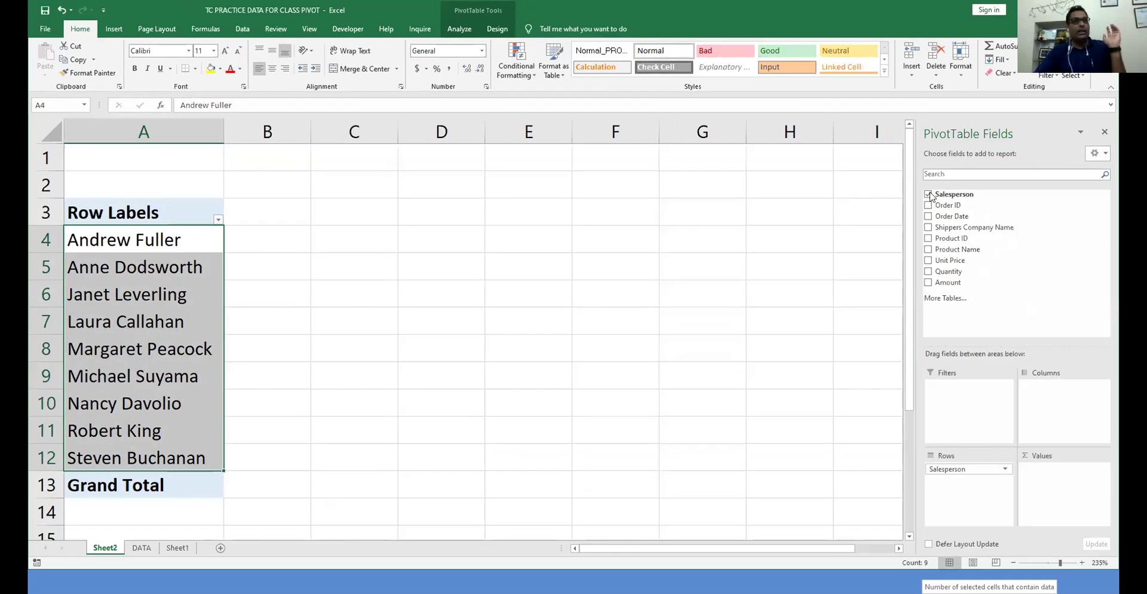
pyautogui.click(928, 195)
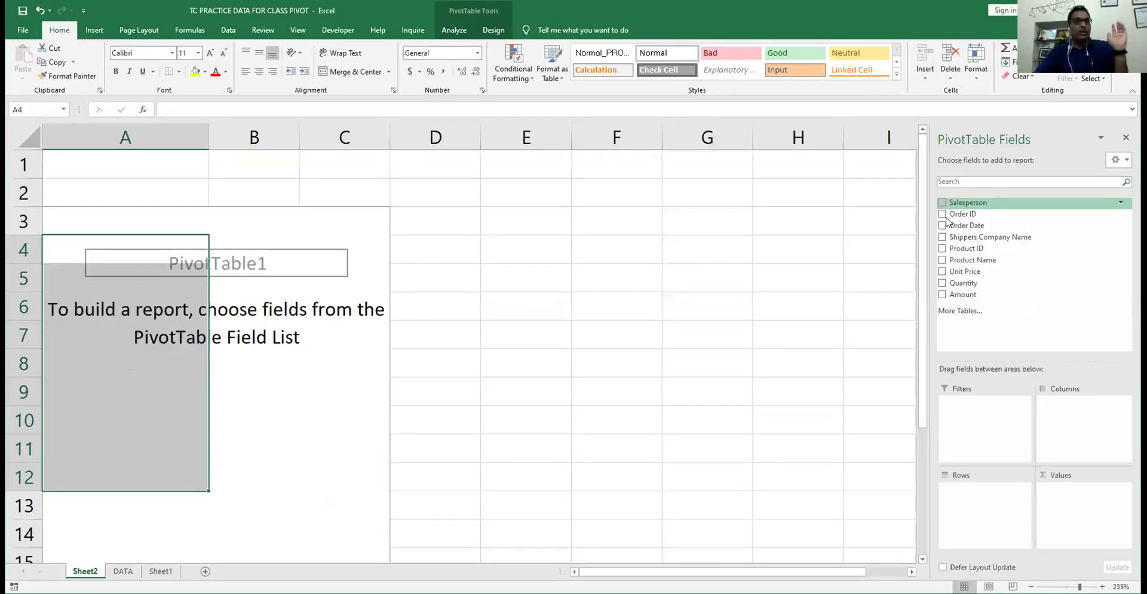
# - Try Product Name as row labels, select the product labels without Grand Total, then remove it
pyautogui.click(942, 261)
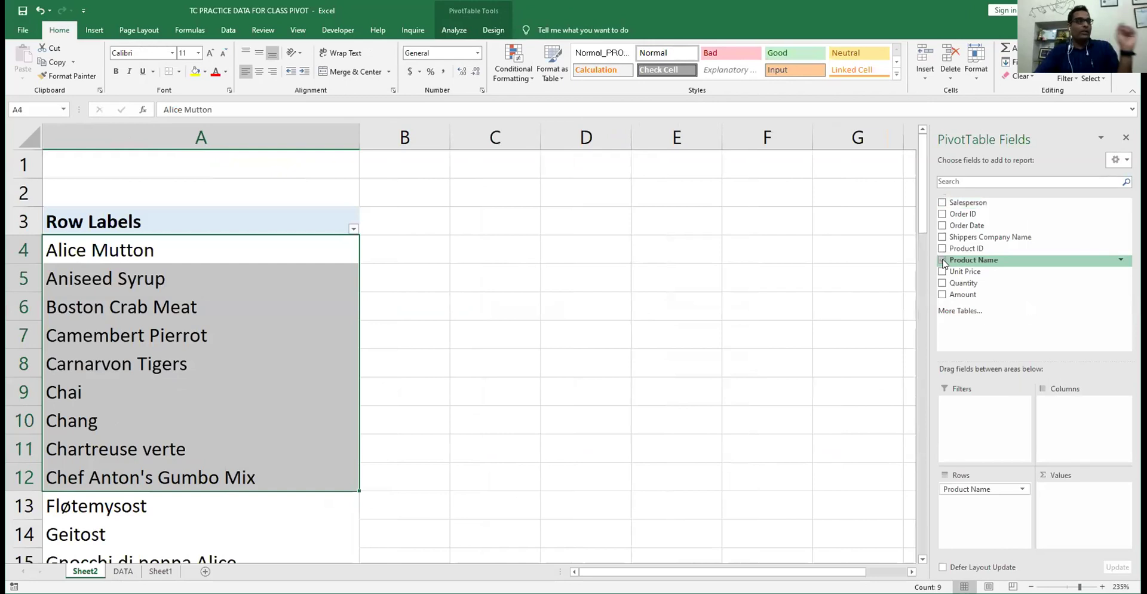
pyautogui.click(271, 252)
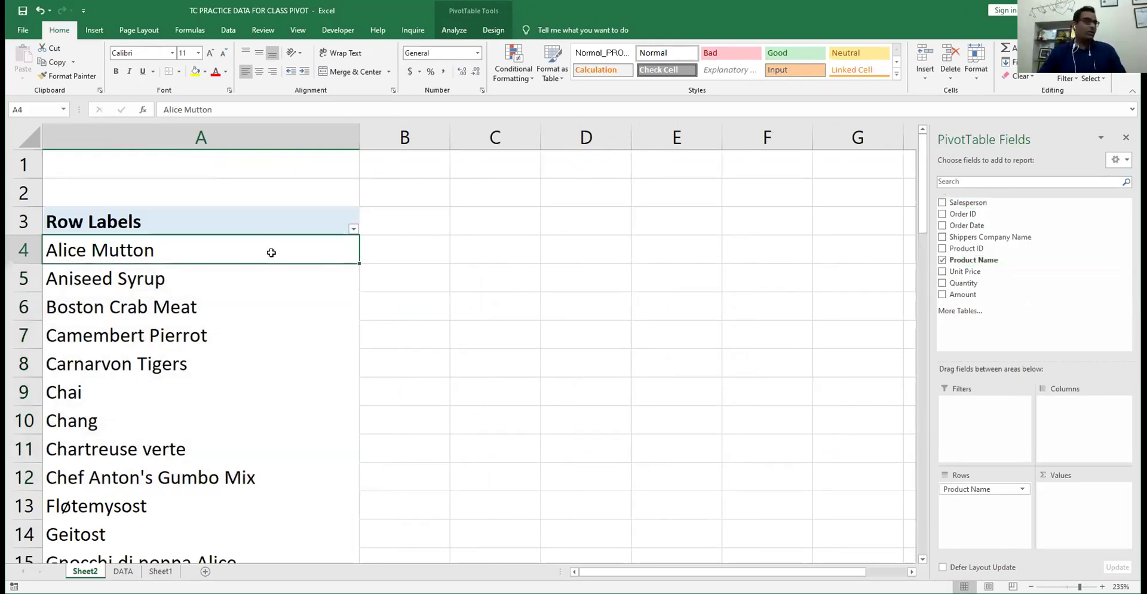
pyautogui.hotkey('ctrl', 'shift', 'Down')
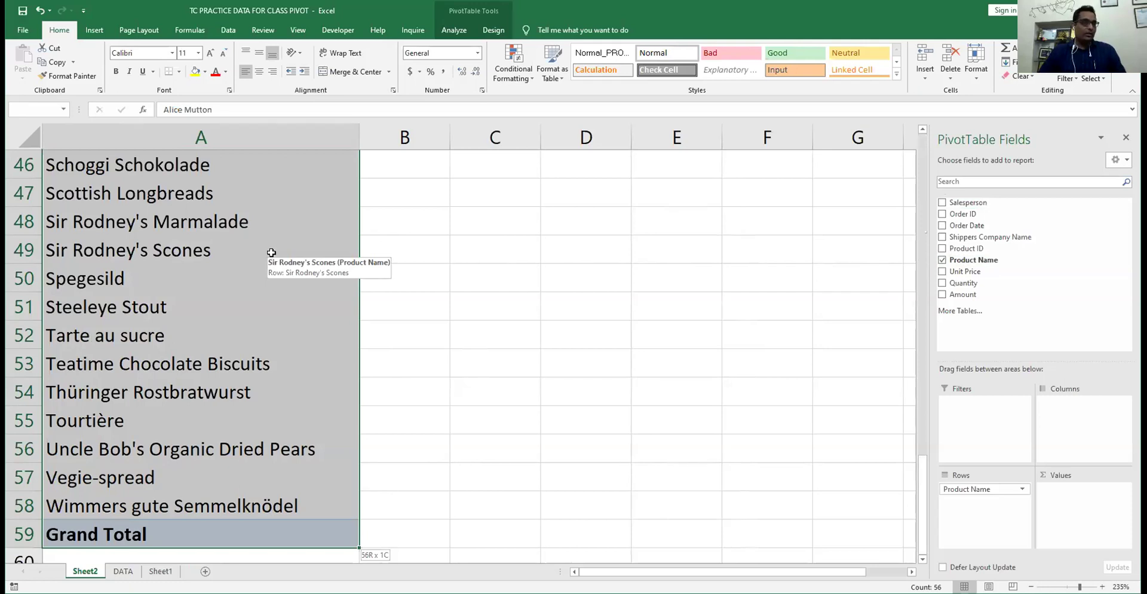
pyautogui.hotkey('shift', 'Up')
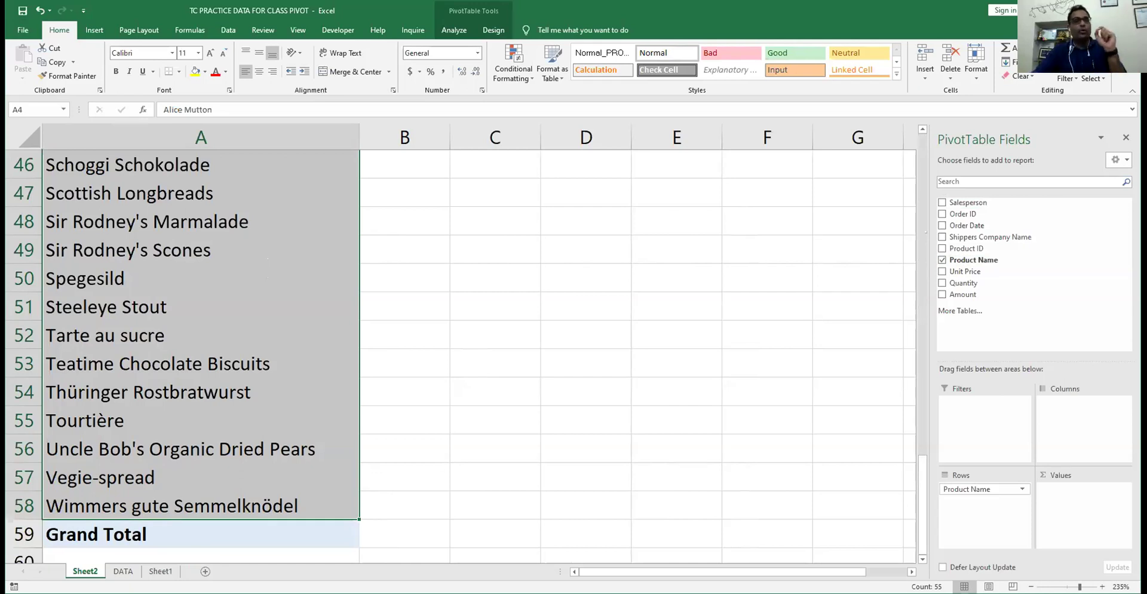
pyautogui.scroll(15, 233, 358)
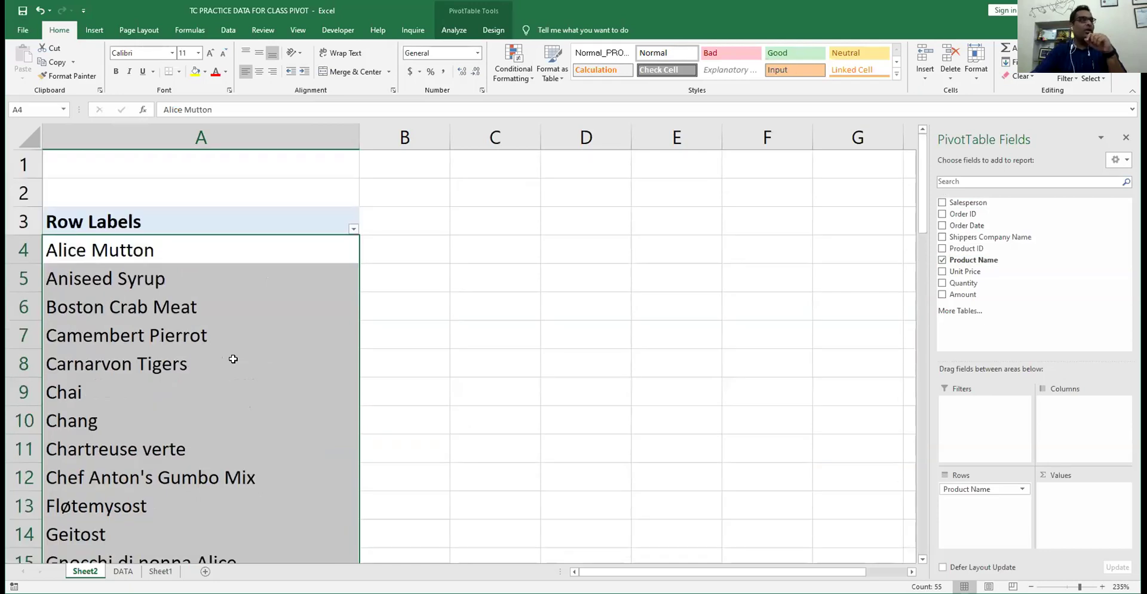
pyautogui.click(942, 260)
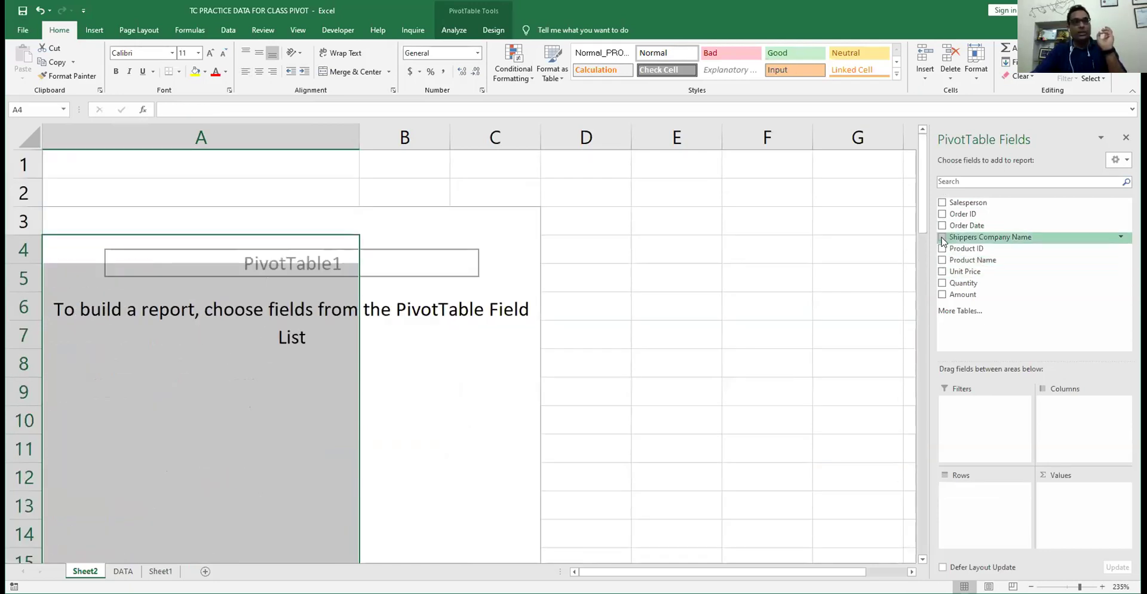
# - Try Shippers Company Name as row labels, then swap it back for Salesperson
pyautogui.click(943, 237)
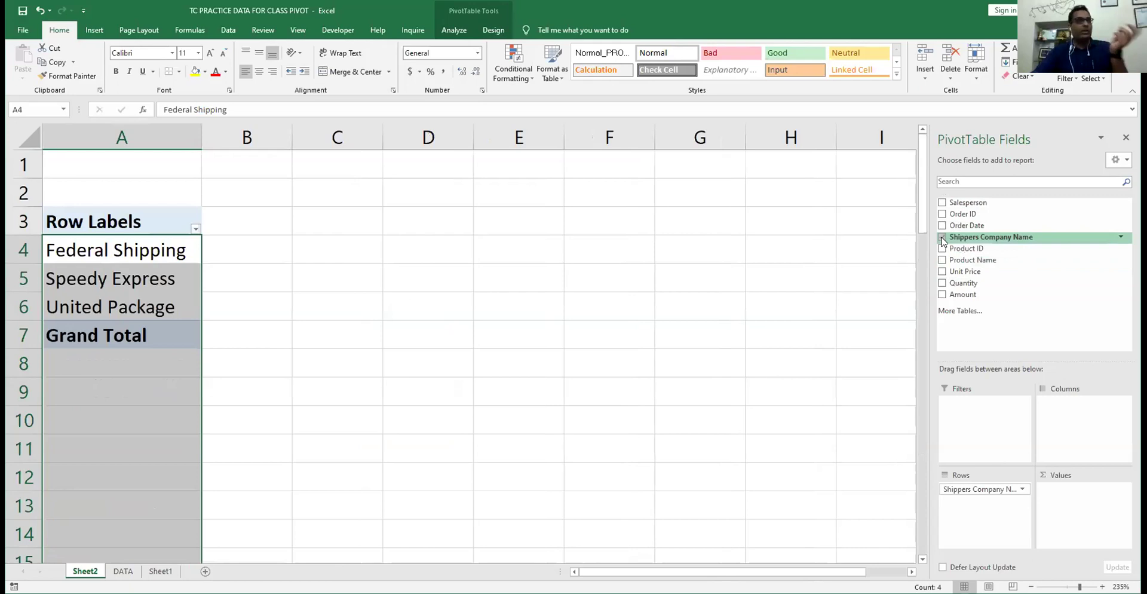
pyautogui.click(88, 240)
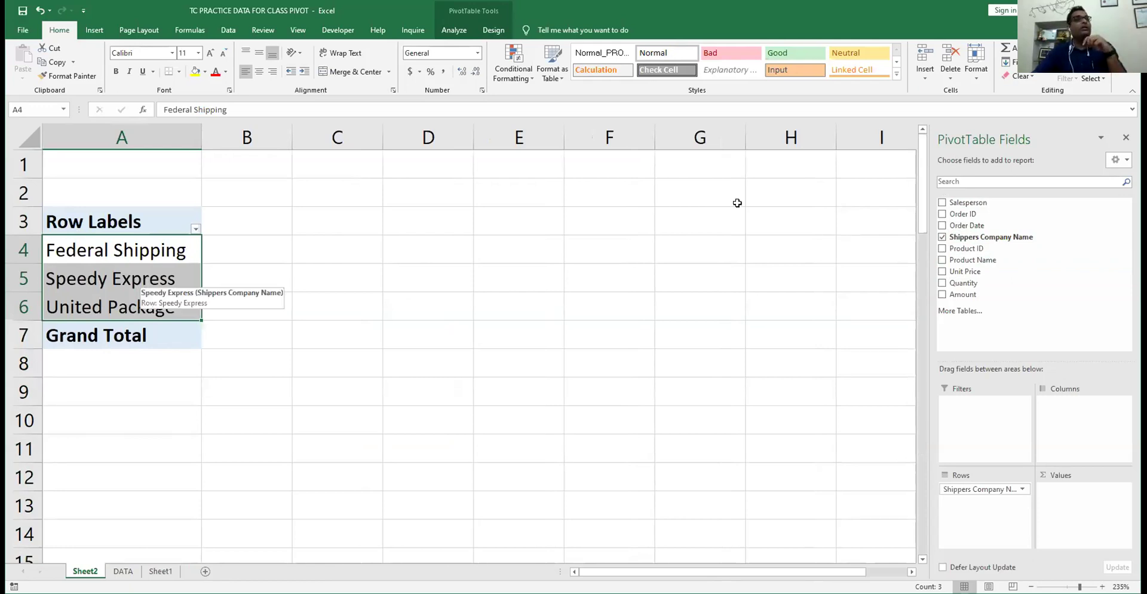
pyautogui.click(942, 238)
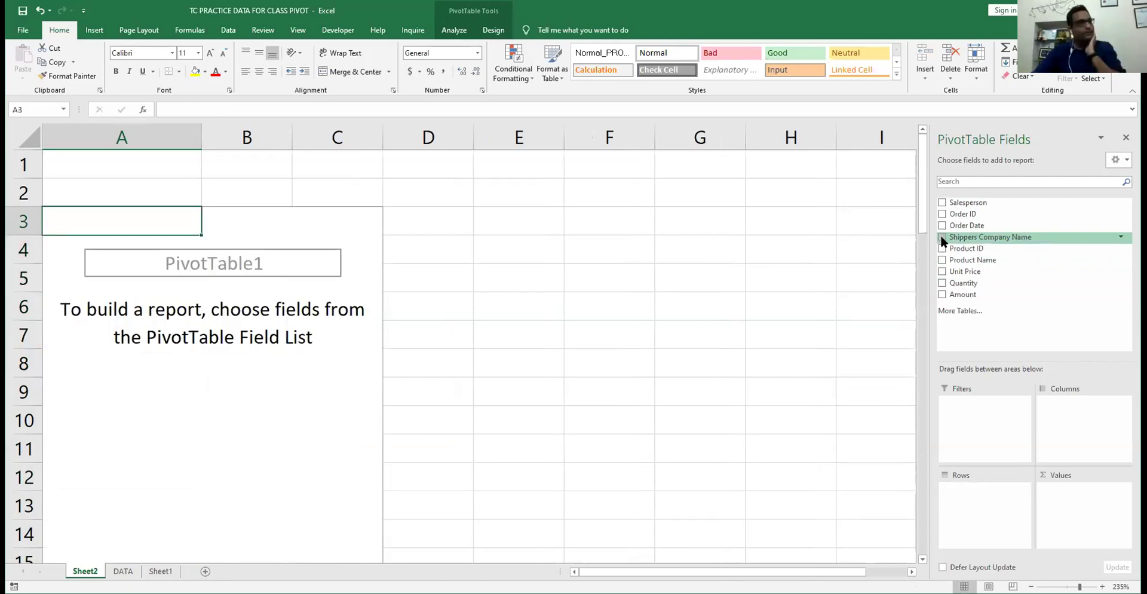
pyautogui.click(942, 202)
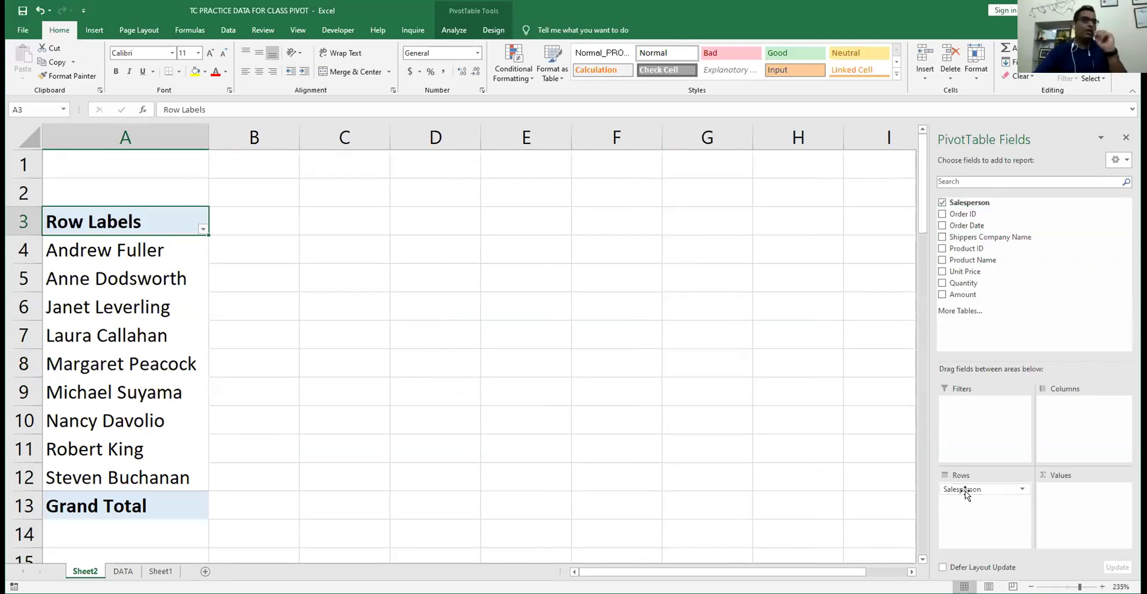
# - Move Salesperson to Columns and back to Rows, then add Amount to Values
pyautogui.moveTo(965, 490); pyautogui.dragTo(1077, 412)
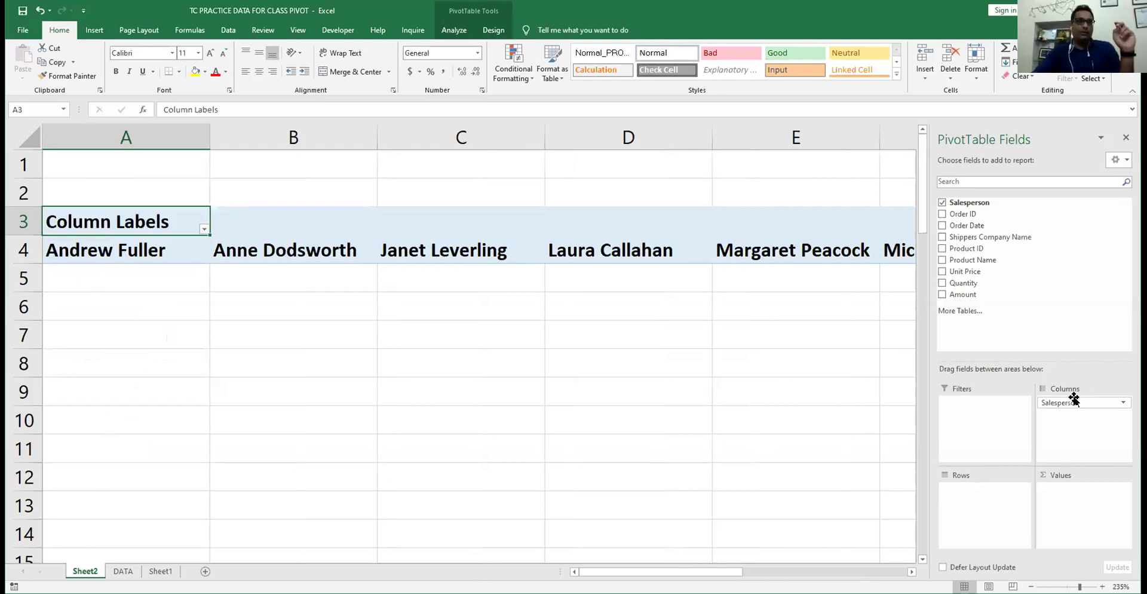
pyautogui.moveTo(1075, 403); pyautogui.dragTo(969, 494)
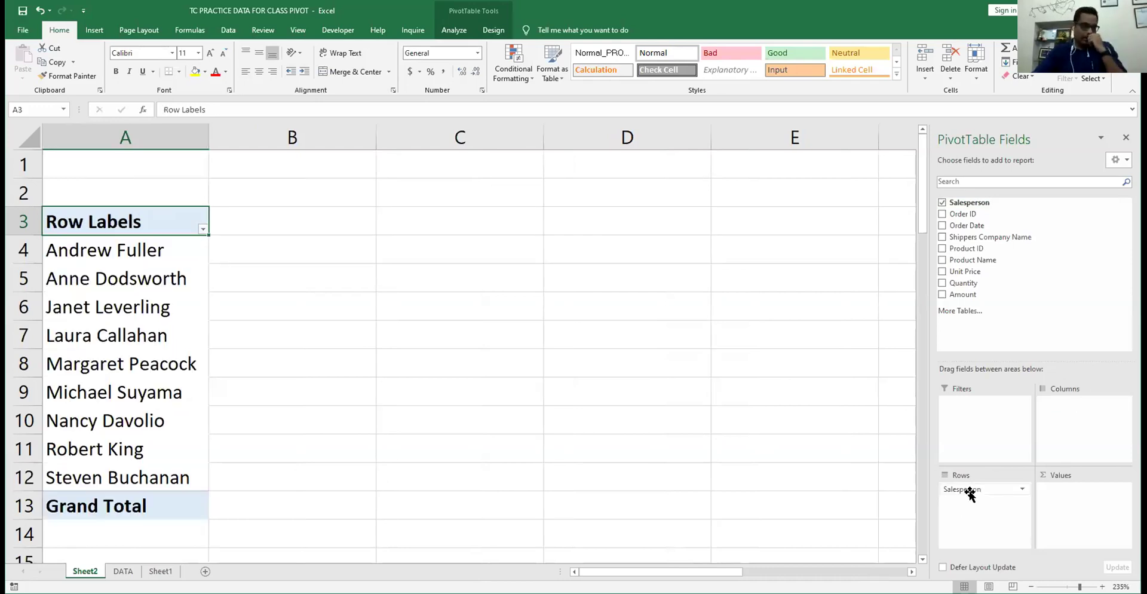
pyautogui.click(942, 295)
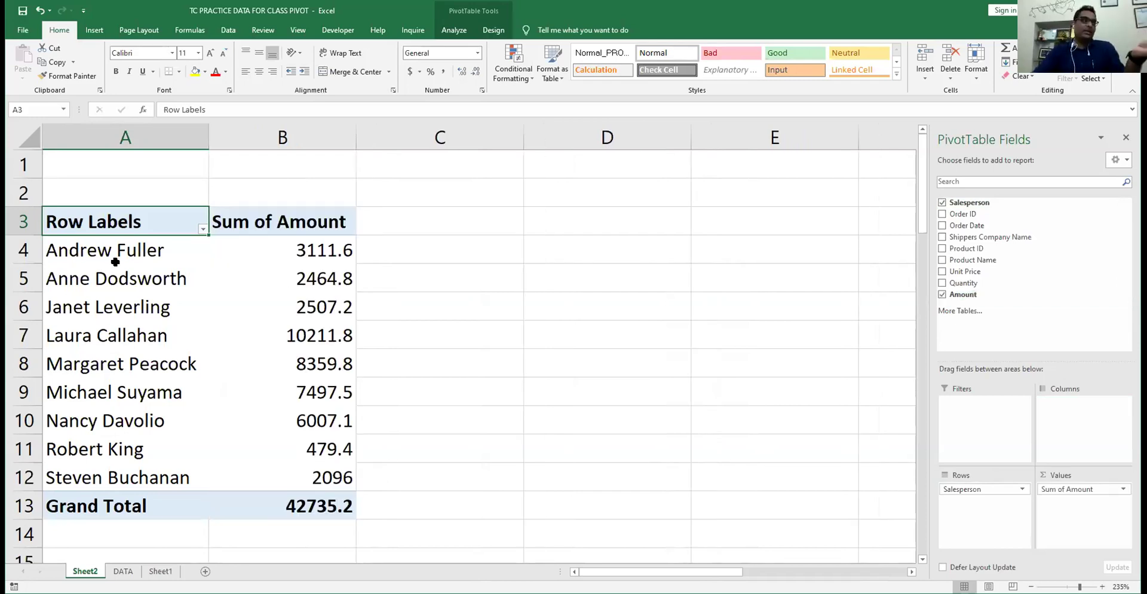
# - Select the salesperson totals B4:B12, then drill into one total to list its orders on Sheet3
pyautogui.moveTo(314, 261)
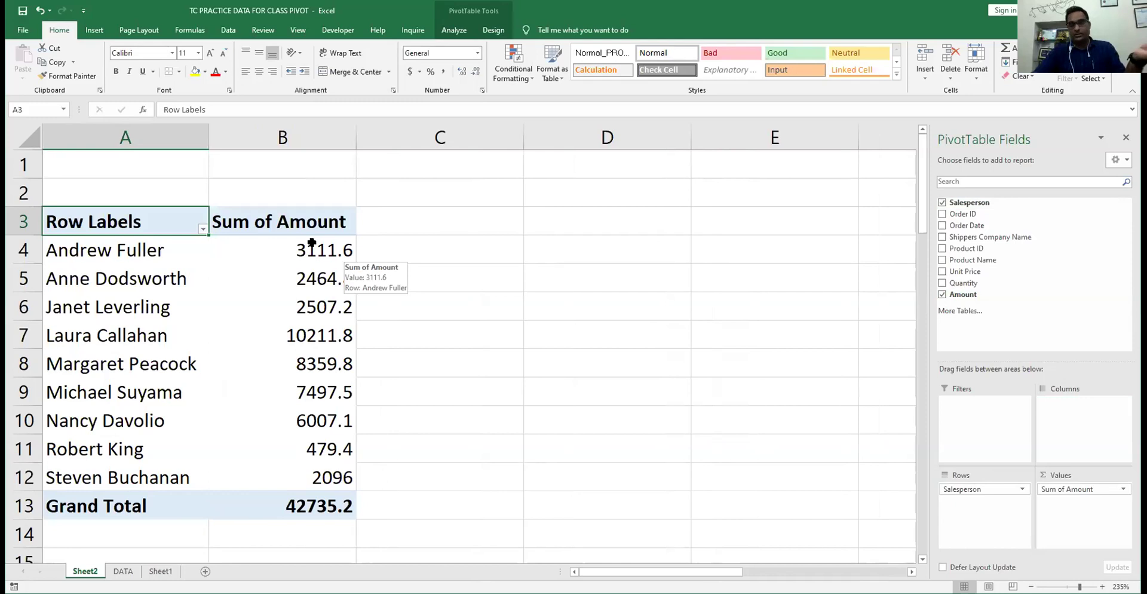
pyautogui.click(311, 243)
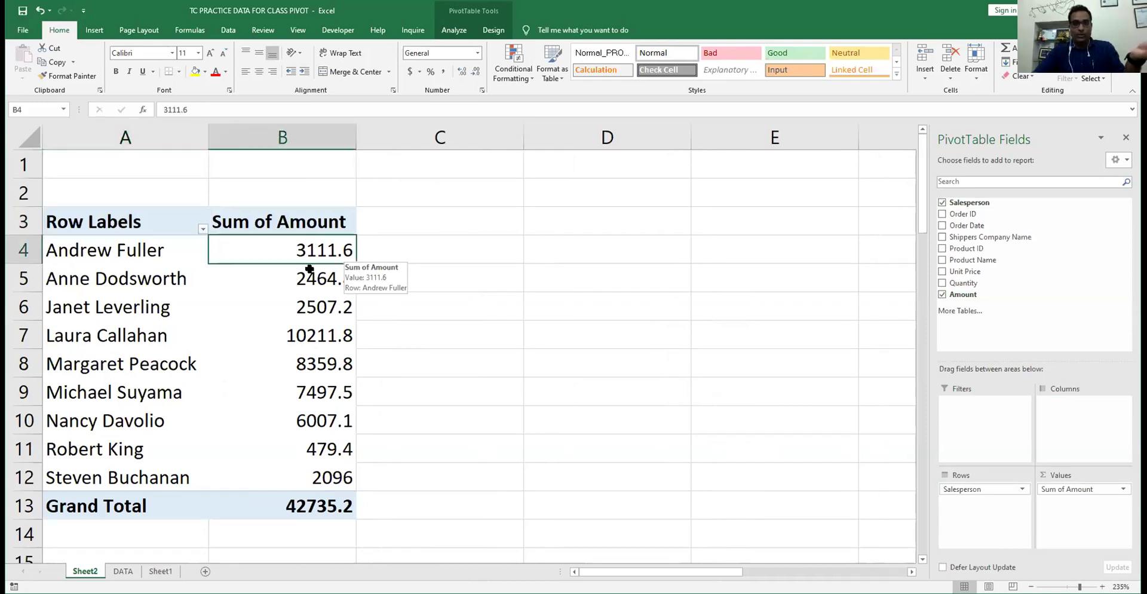
pyautogui.moveTo(305, 402); pyautogui.dragTo(310, 476)
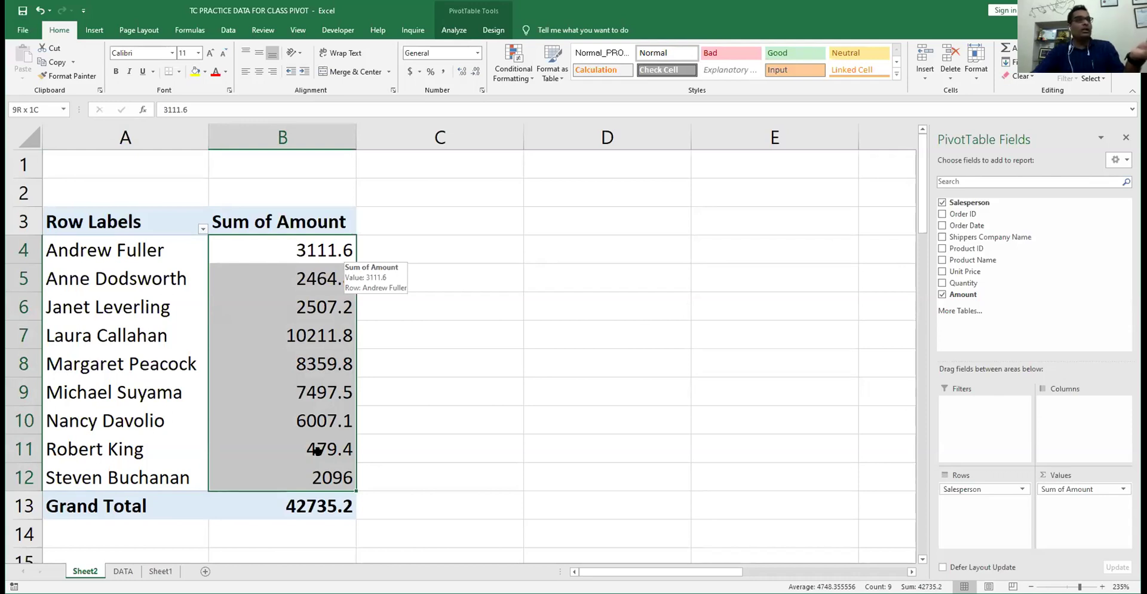
pyautogui.moveTo(317, 449); pyautogui.dragTo(317, 250)
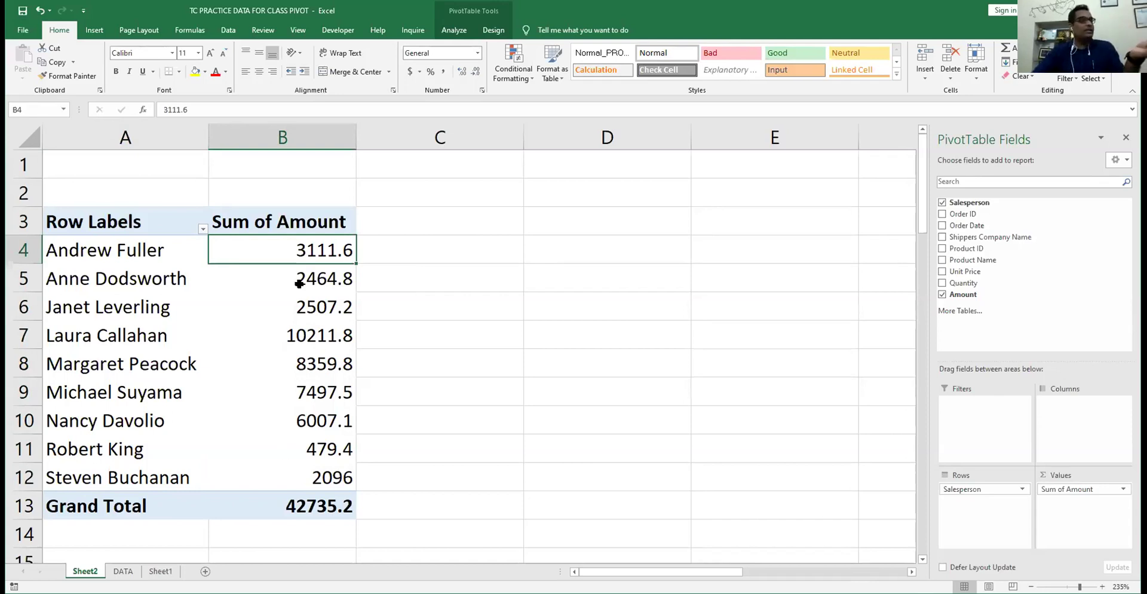
pyautogui.click(290, 335)
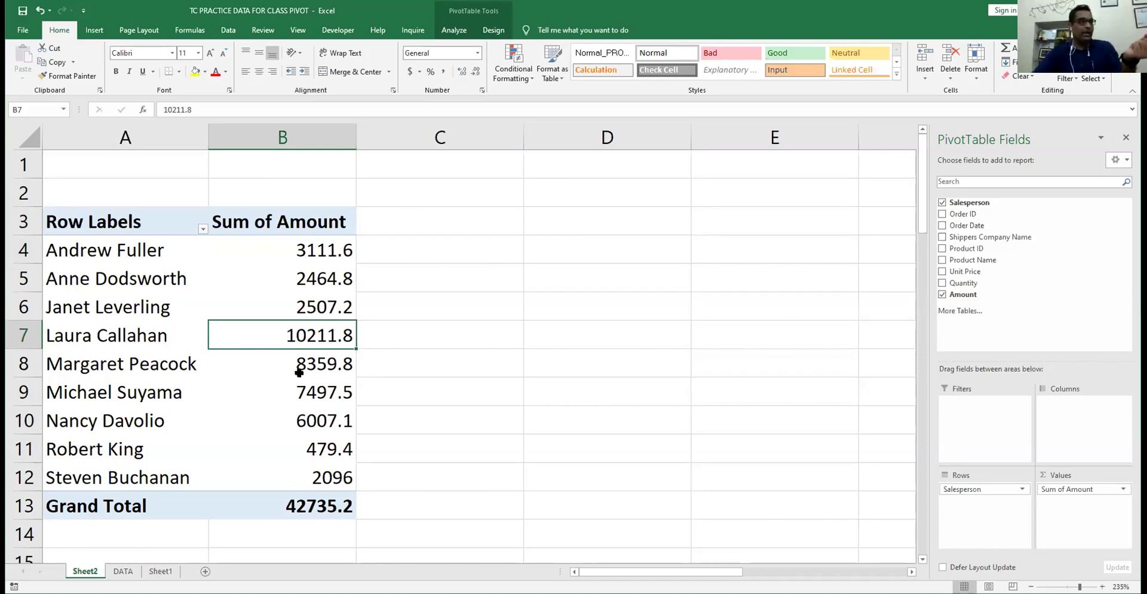
pyautogui.doubleClick(290, 366)
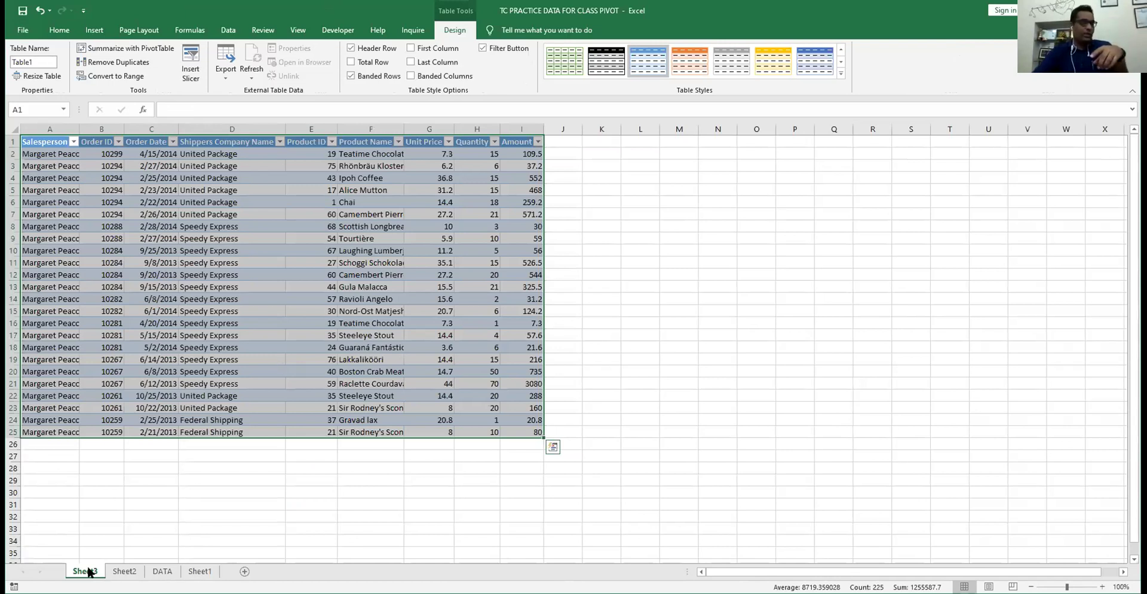
# - Select the entire drill-down order table on Sheet3, then go back to the Sheet2 pivot
pyautogui.click(60, 151)
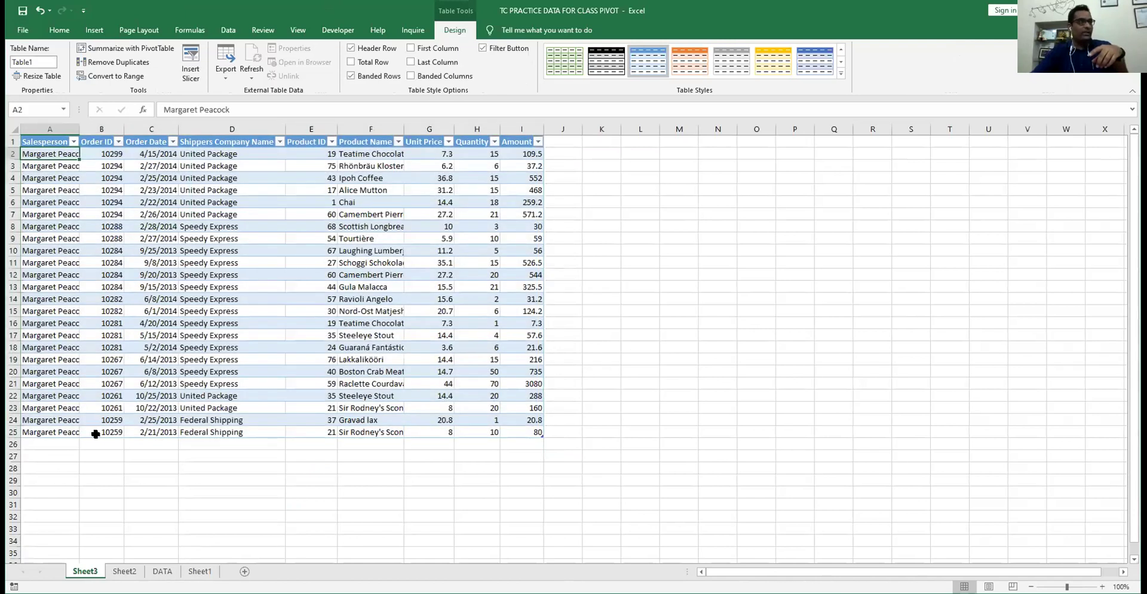
pyautogui.hotkey('ctrl', 'shift', 'Down')
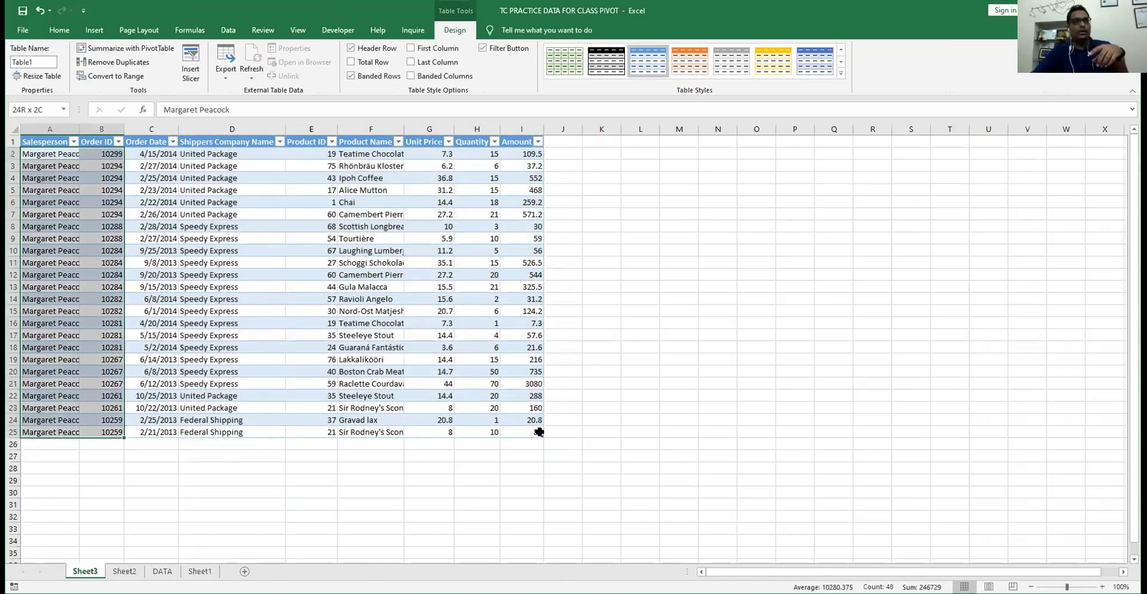
pyautogui.hotkey('ctrl', 'shift', 'Right')
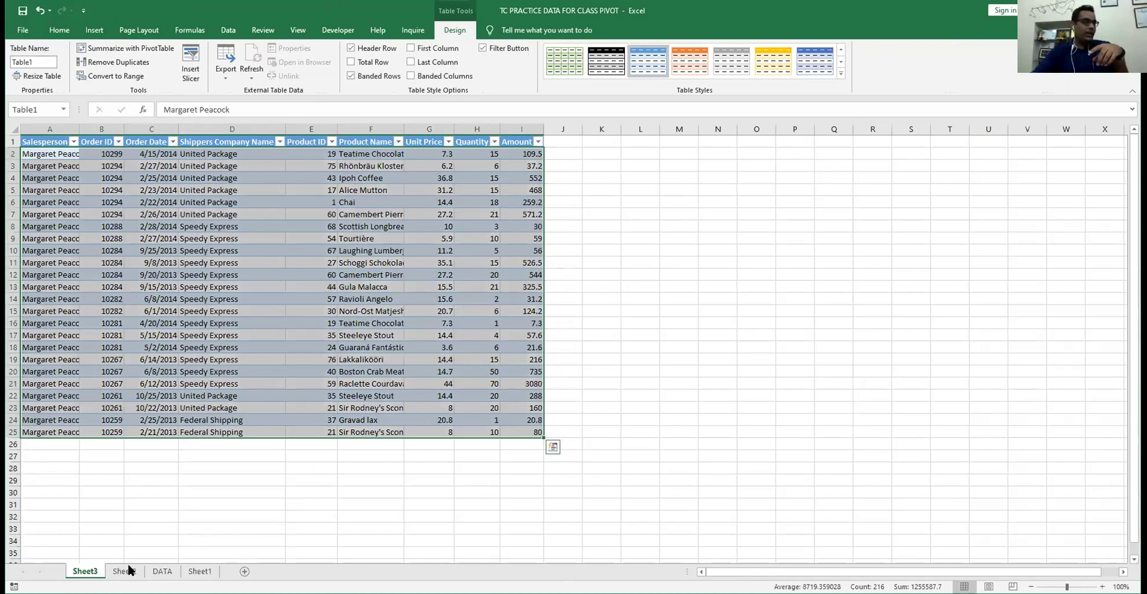
pyautogui.click(127, 571)
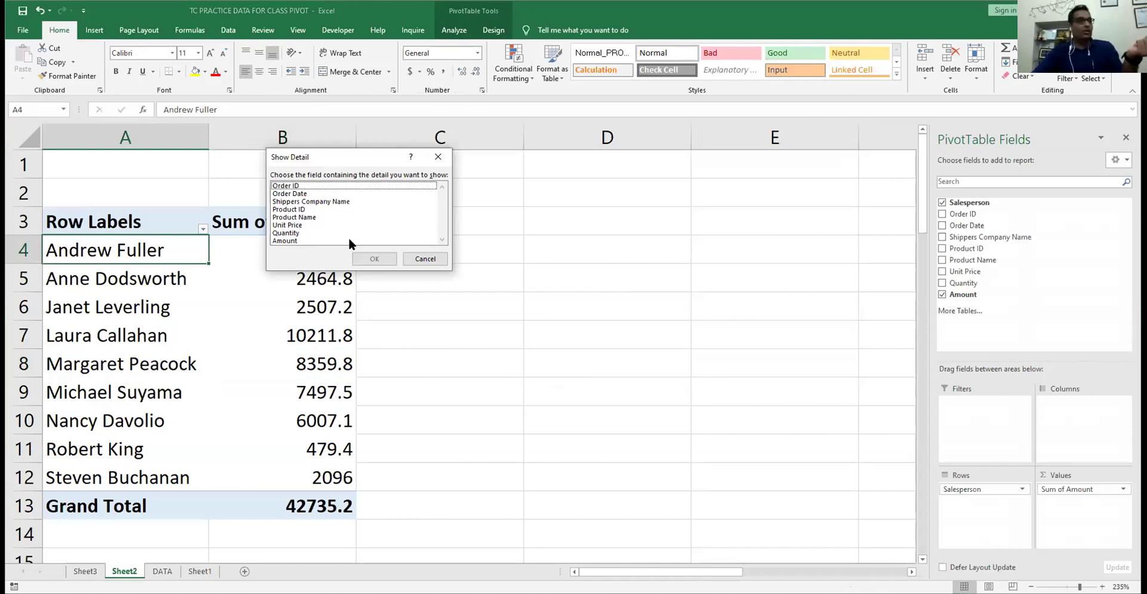
# - Cancel the Show Detail field prompt and drill into the 3111.6 total to create Sheet4
pyautogui.click(299, 186)
pyautogui.click(301, 201)
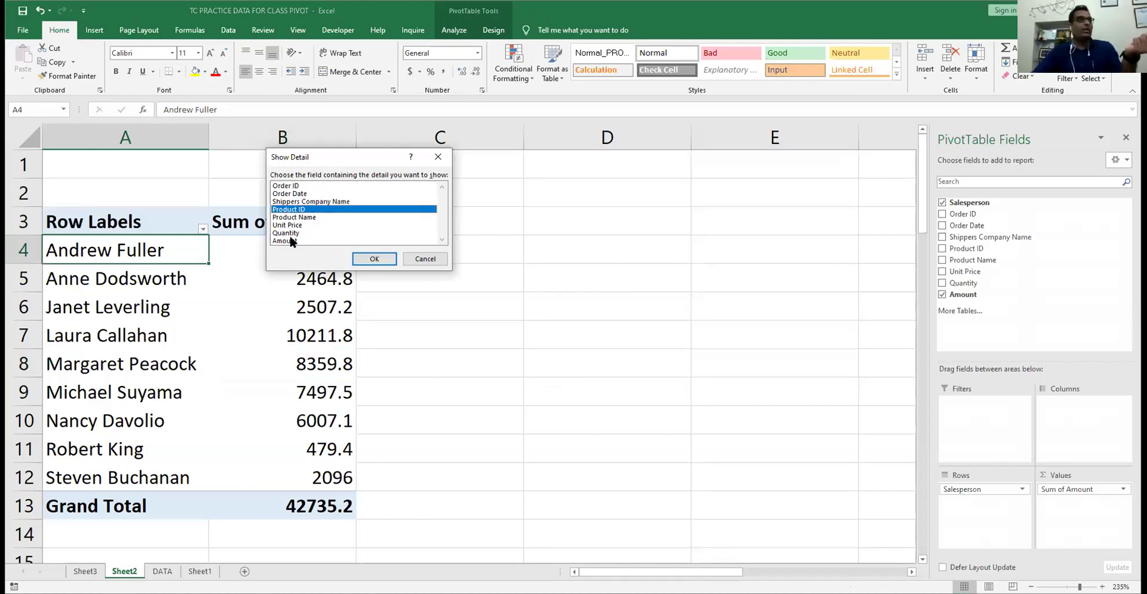
pyautogui.click(292, 234)
pyautogui.click(291, 241)
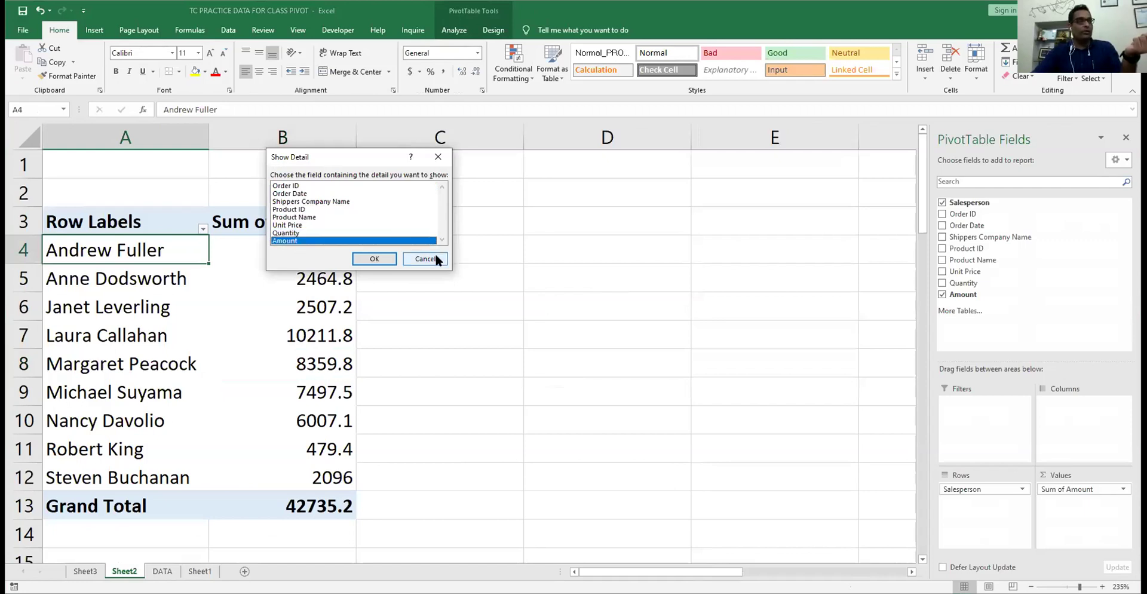
pyautogui.press('Escape')
pyautogui.click(291, 242)
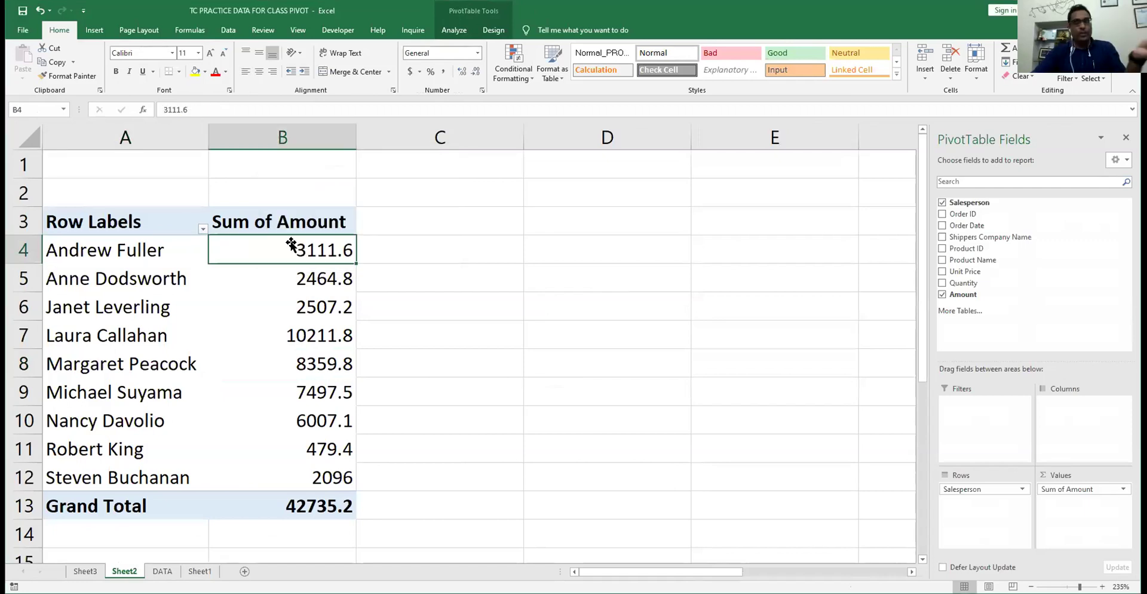
pyautogui.doubleClick(291, 242)
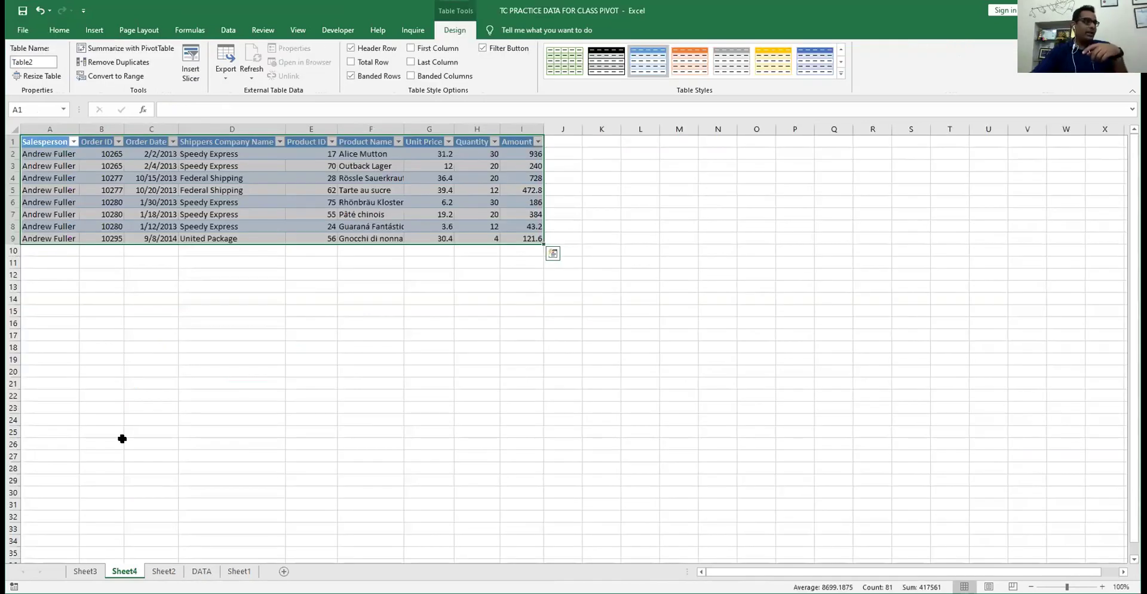
# - Look through Sheet3, DATA and Sheet1 before returning to the Sheet2 pivot
pyautogui.click(85, 570)
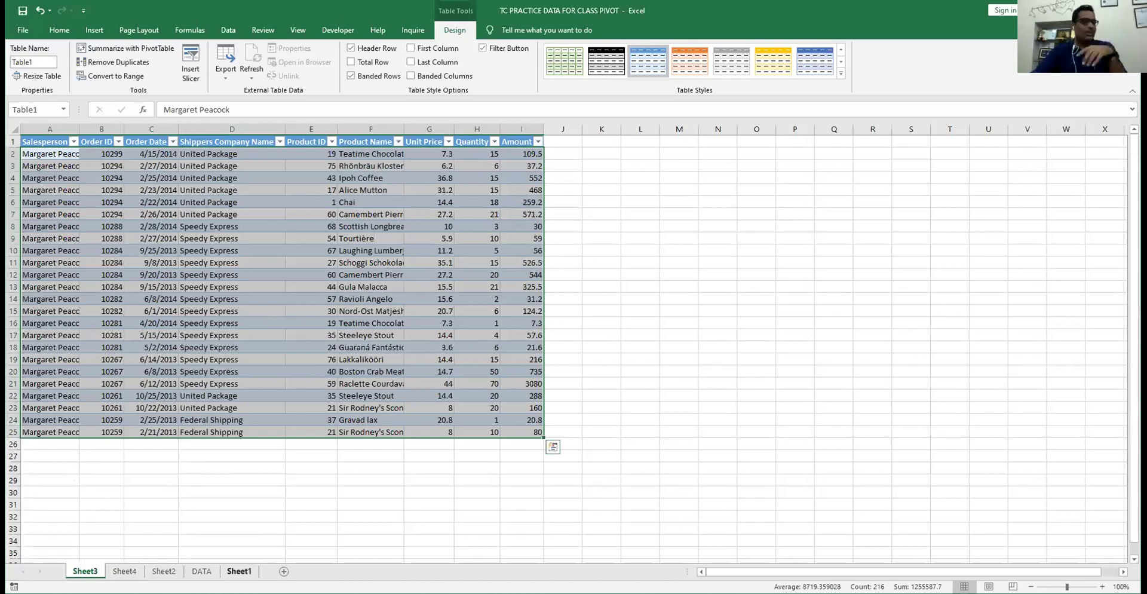
pyautogui.click(221, 570)
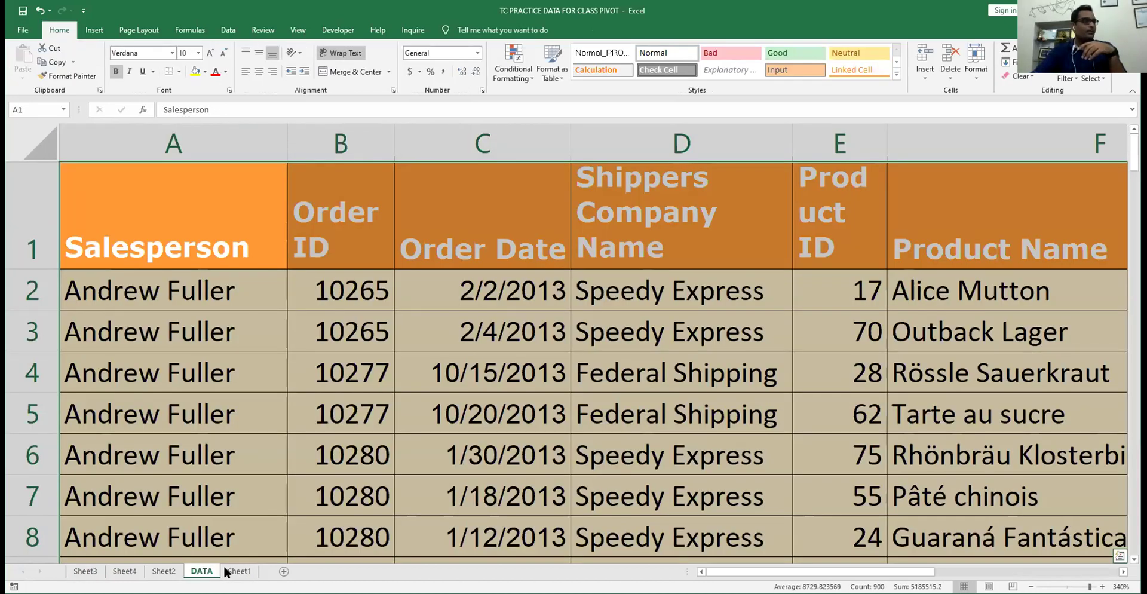
pyautogui.click(232, 571)
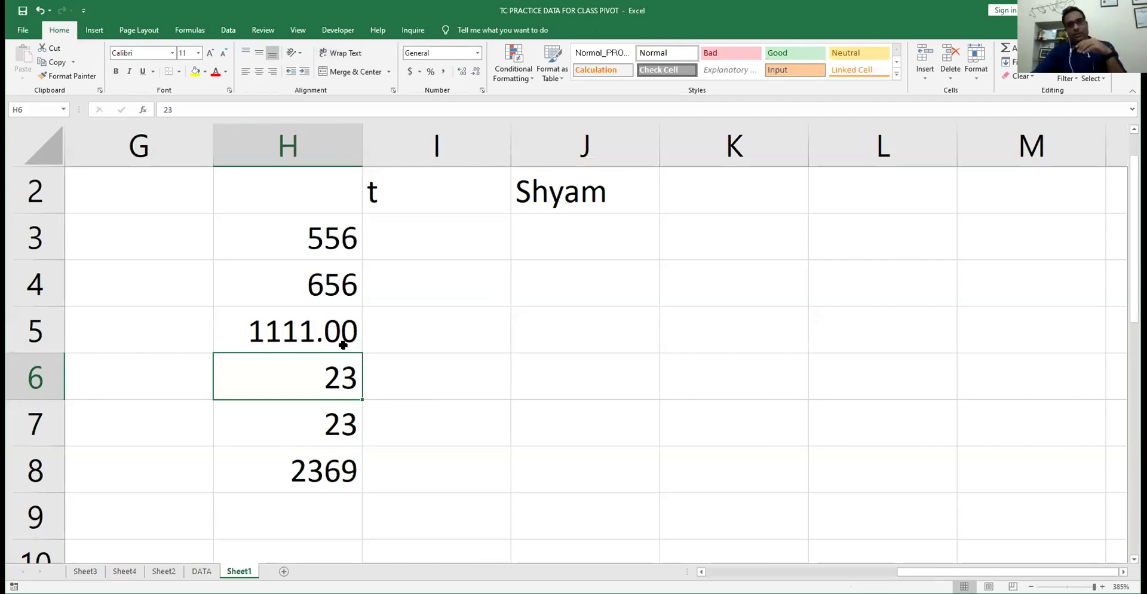
pyautogui.click(164, 571)
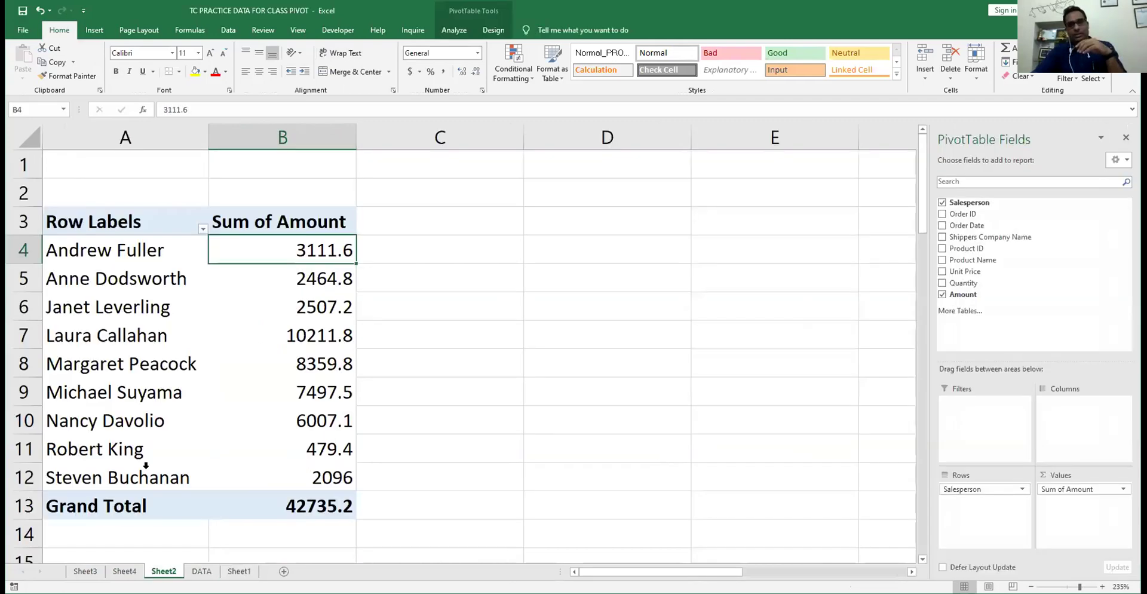
# - Delete the Sheet3 and Sheet4 drill-down sheets and select the 3111.6 total in B4
pyautogui.rightClick(82, 571)
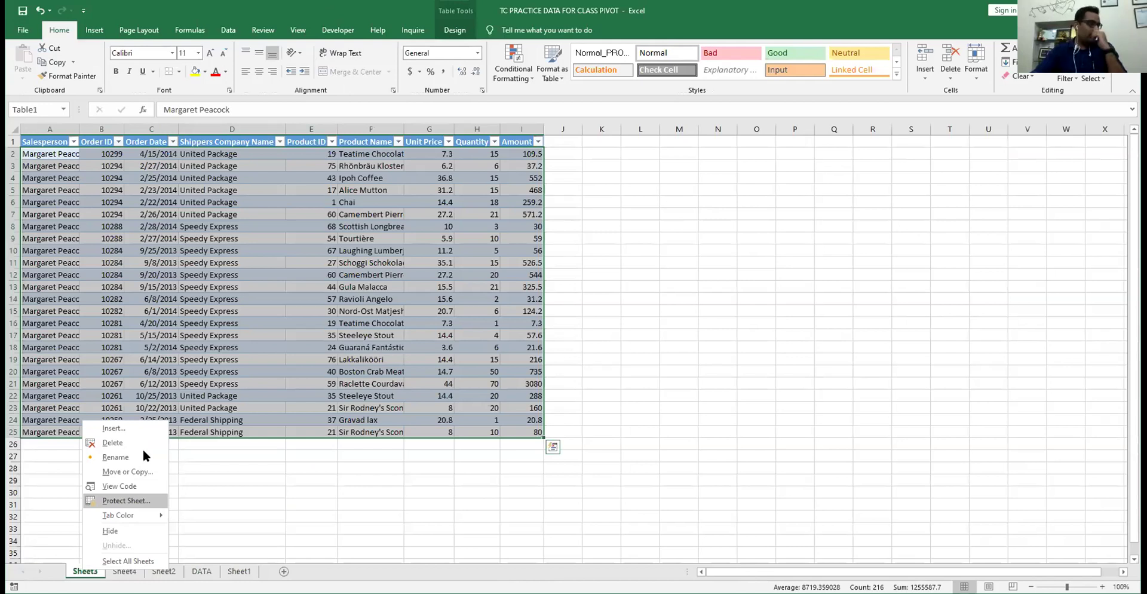
pyautogui.click(113, 442)
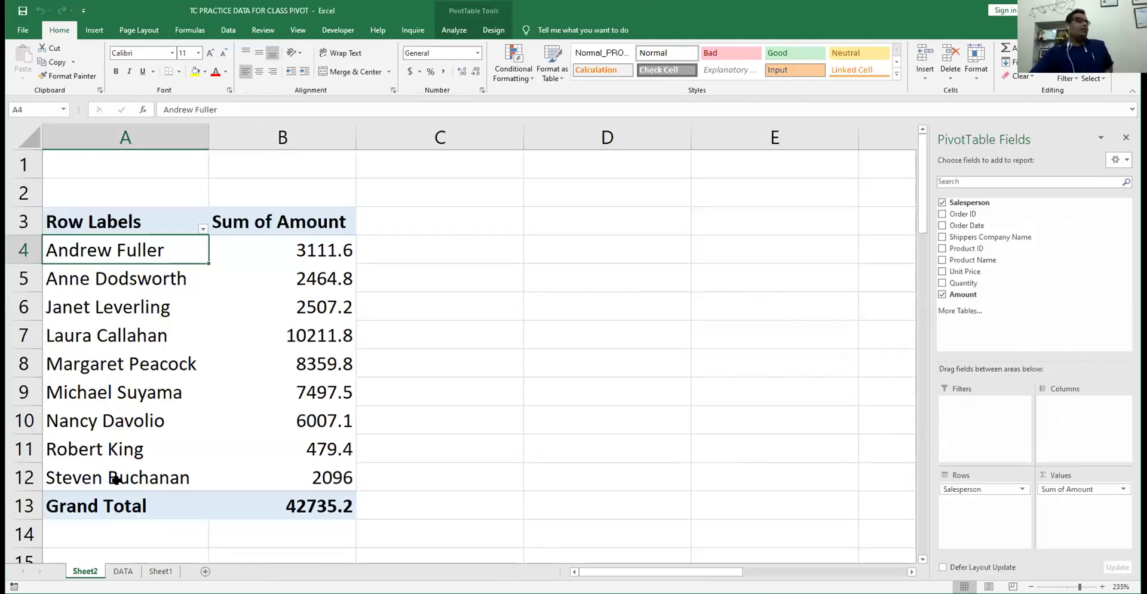
pyautogui.click(300, 251)
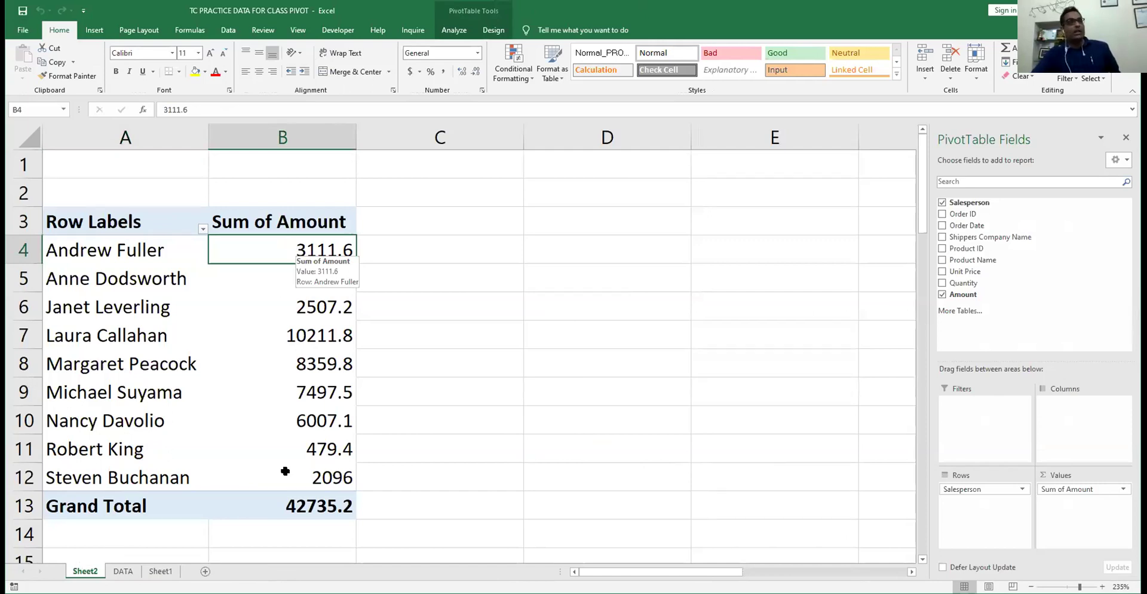
pyautogui.moveTo(285, 471)
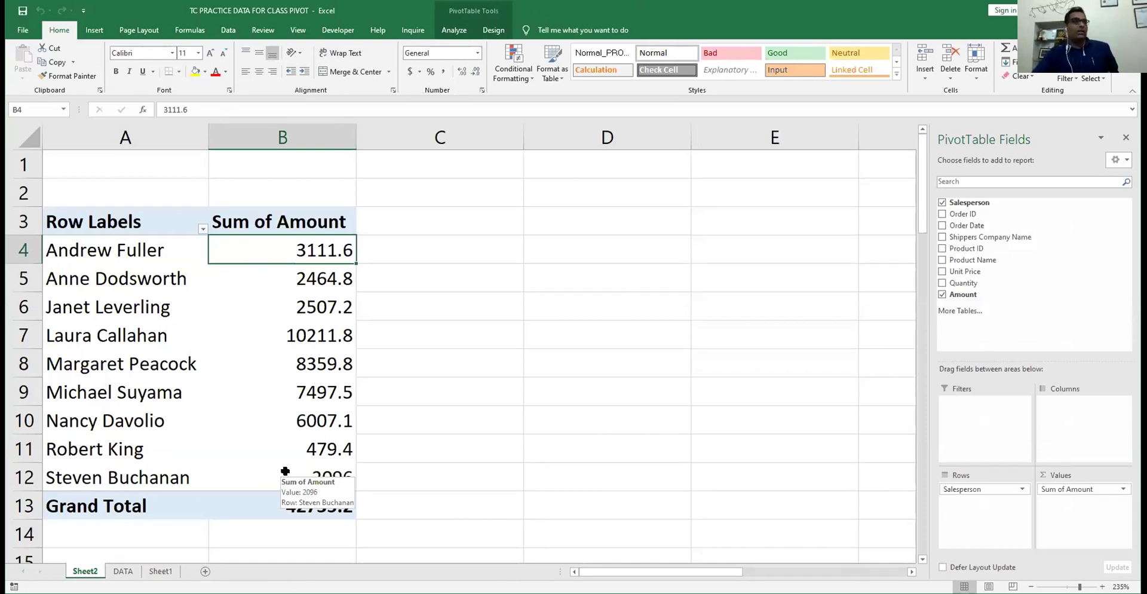
pyautogui.rightClick(298, 248)
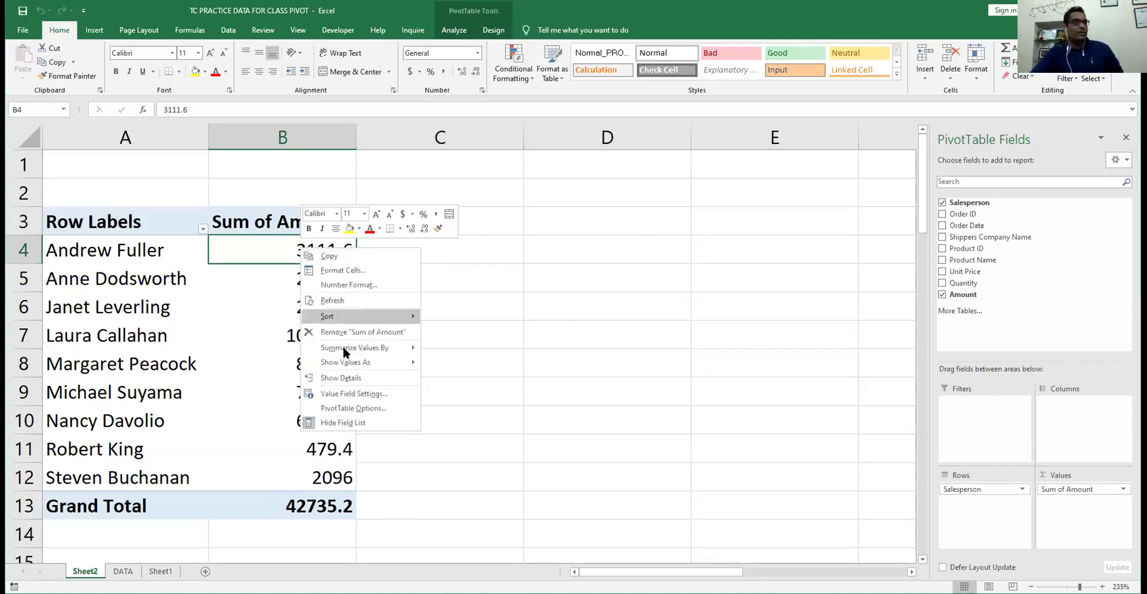
# - Summarize the Amount values by Count and check the resulting count in B5
pyautogui.moveTo(343, 349)
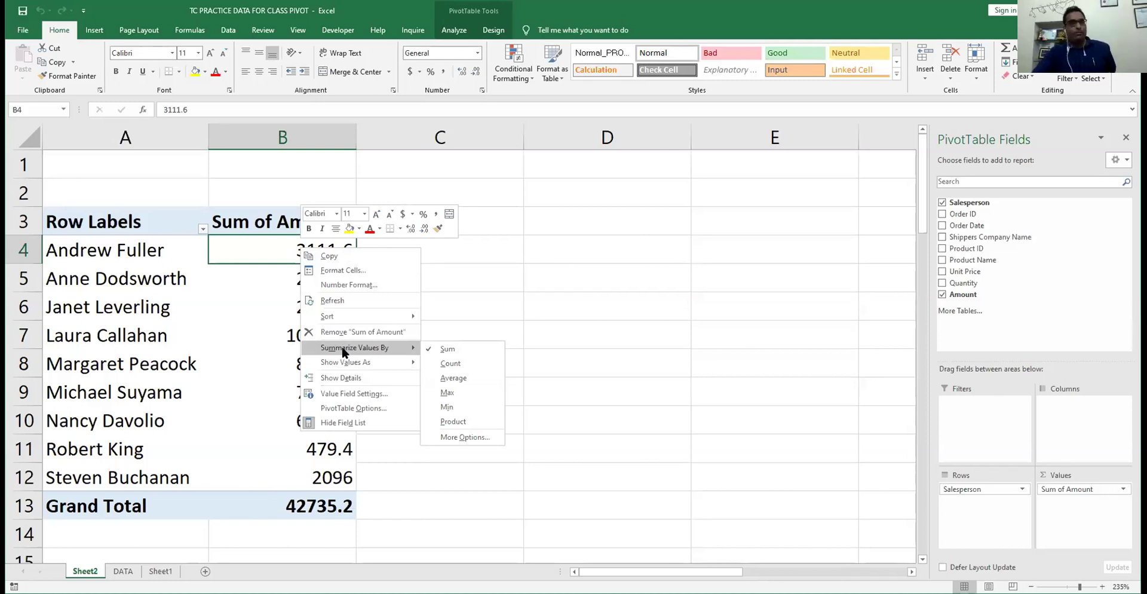
pyautogui.click(448, 364)
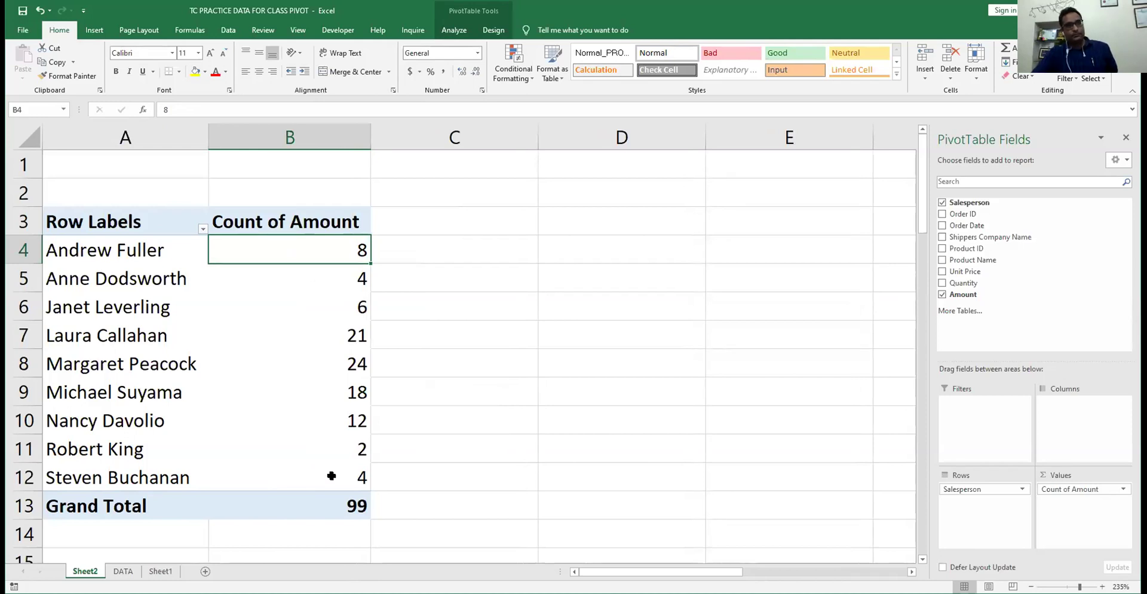
pyautogui.moveTo(336, 249)
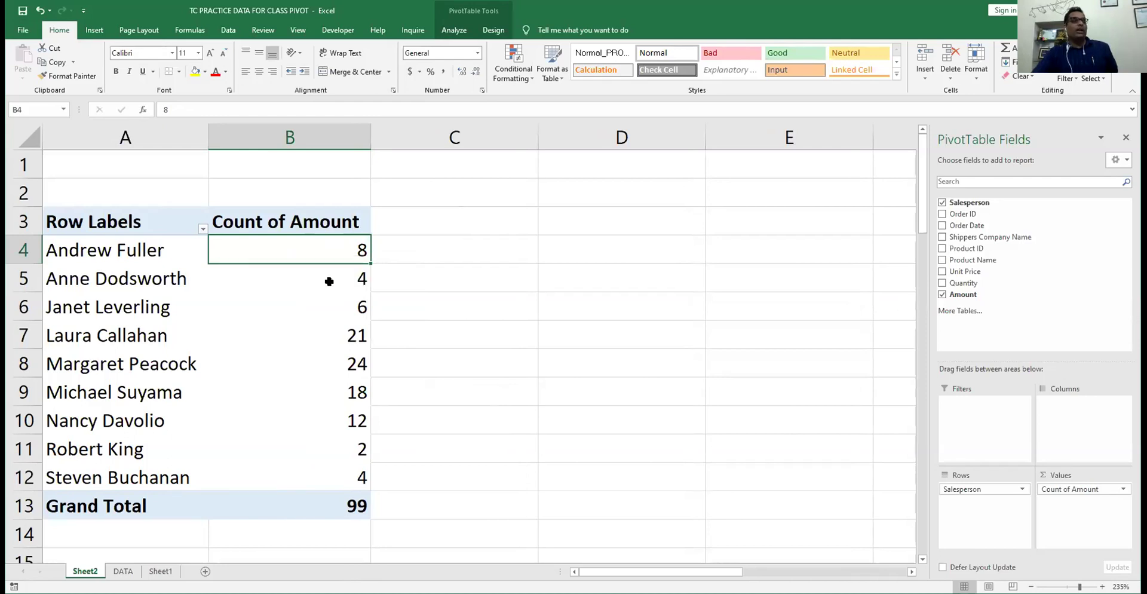
pyautogui.click(329, 282)
# - Check the order counts in B7–B9, including 18, then add Amount to Values a second time
pyautogui.click(318, 344)
pyautogui.click(317, 367)
pyautogui.click(317, 392)
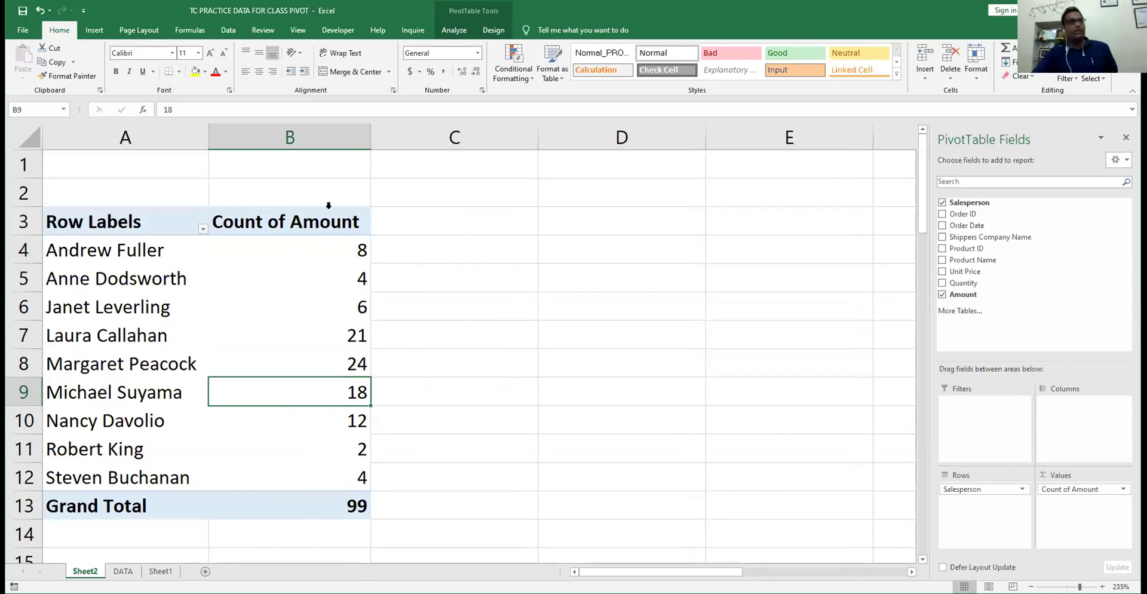
pyautogui.click(320, 245)
pyautogui.moveTo(317, 240)
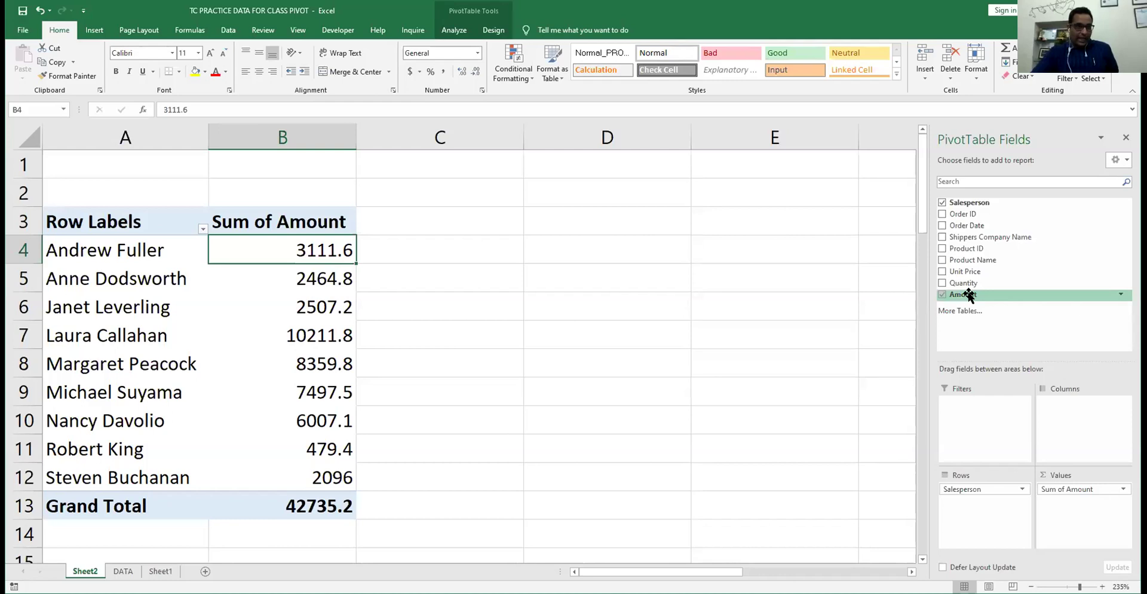
pyautogui.moveTo(969, 295); pyautogui.dragTo(1088, 506)
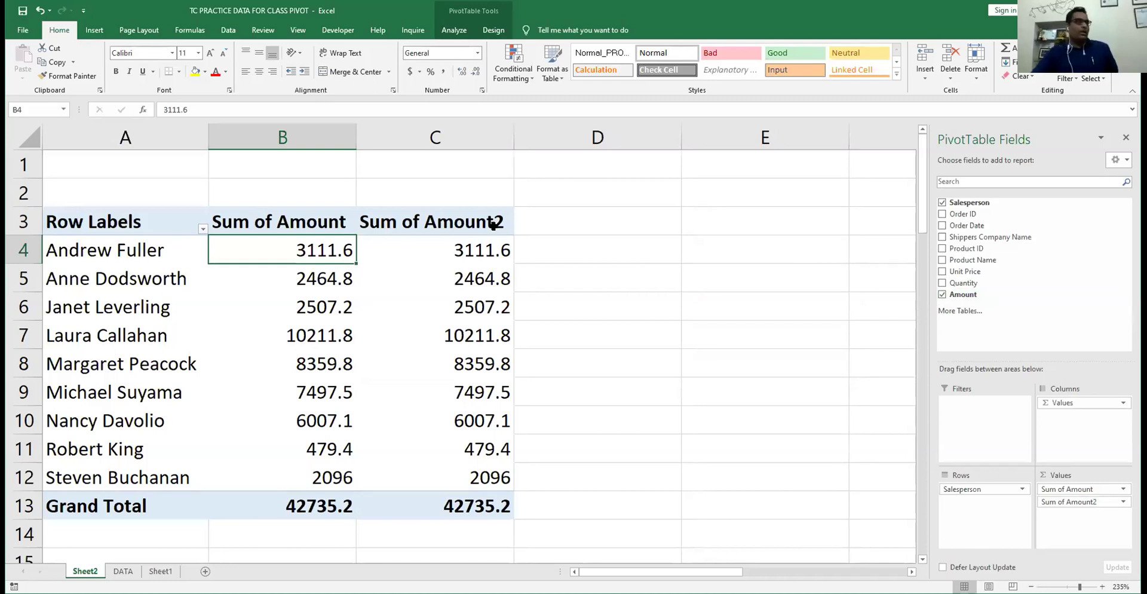
# - Summarize the first Amount column as Count, giving Count of Amount with a 99 total
pyautogui.rightClick(315, 359)
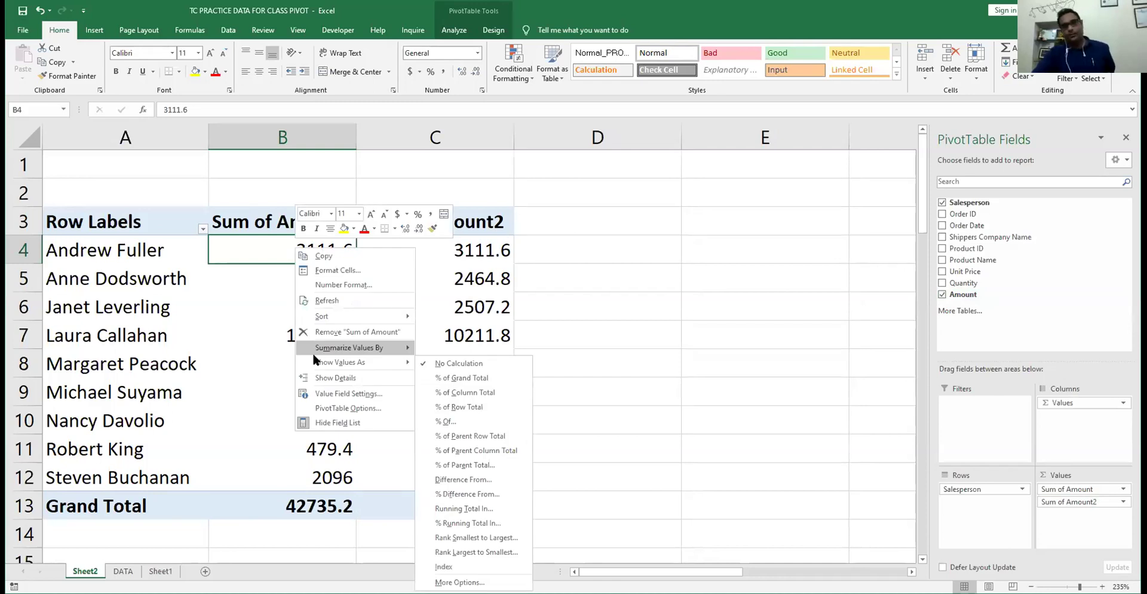
pyautogui.click(469, 361)
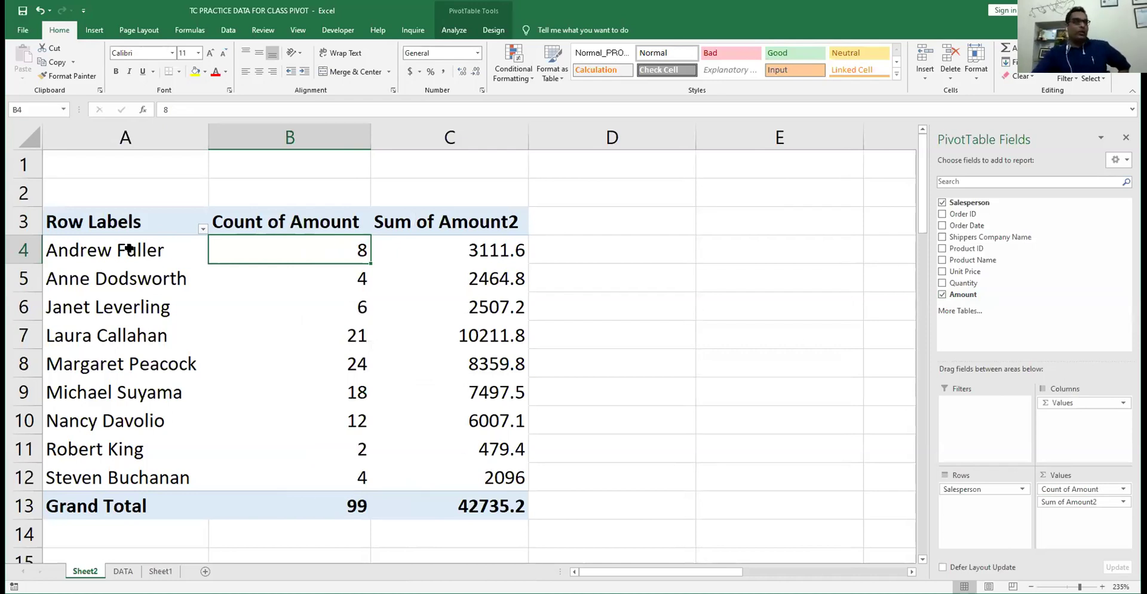
pyautogui.press('Right')
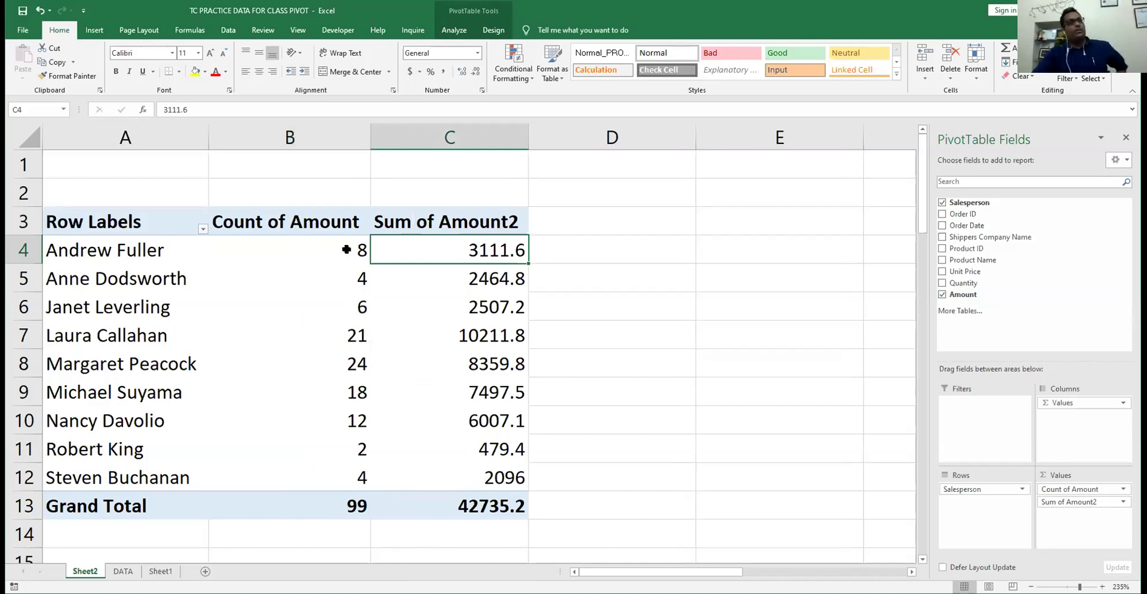
pyautogui.click(347, 250)
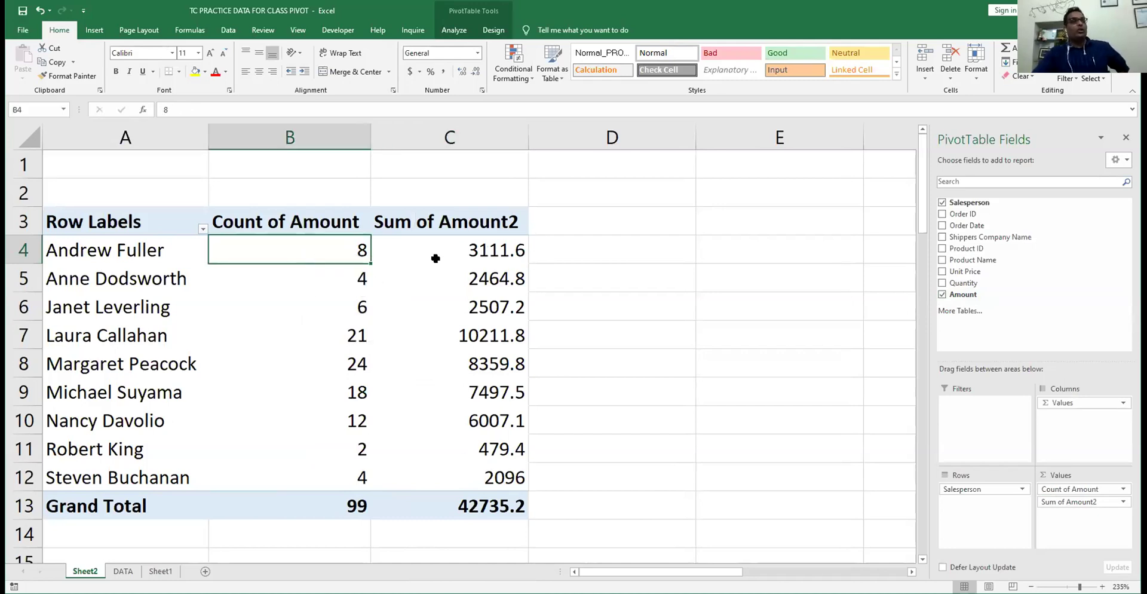
pyautogui.click(454, 248)
pyautogui.moveTo(453, 248)
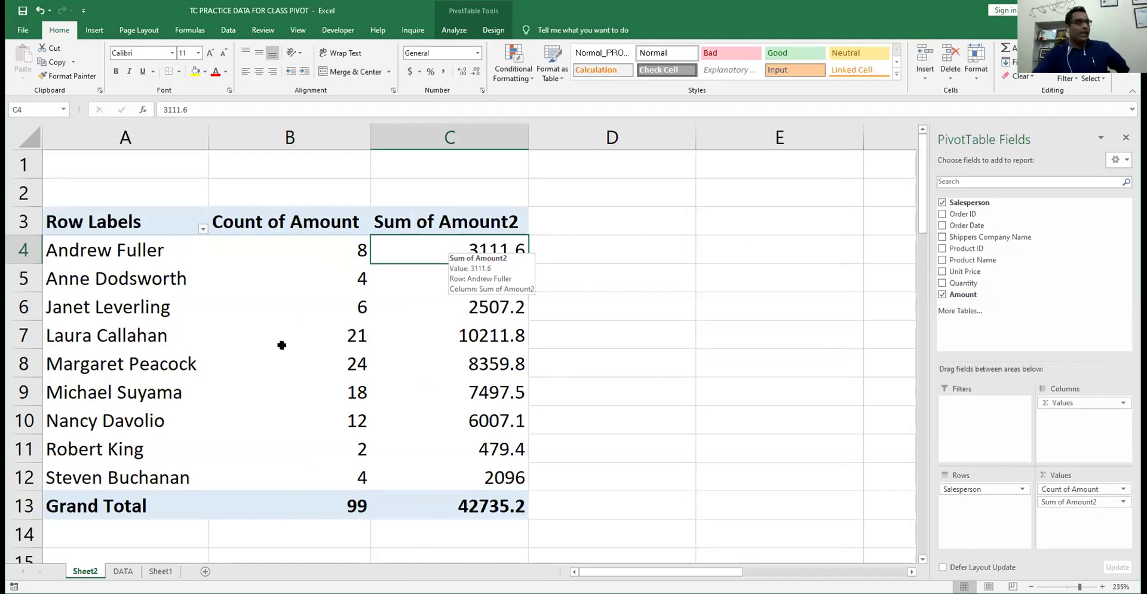
pyautogui.click(334, 336)
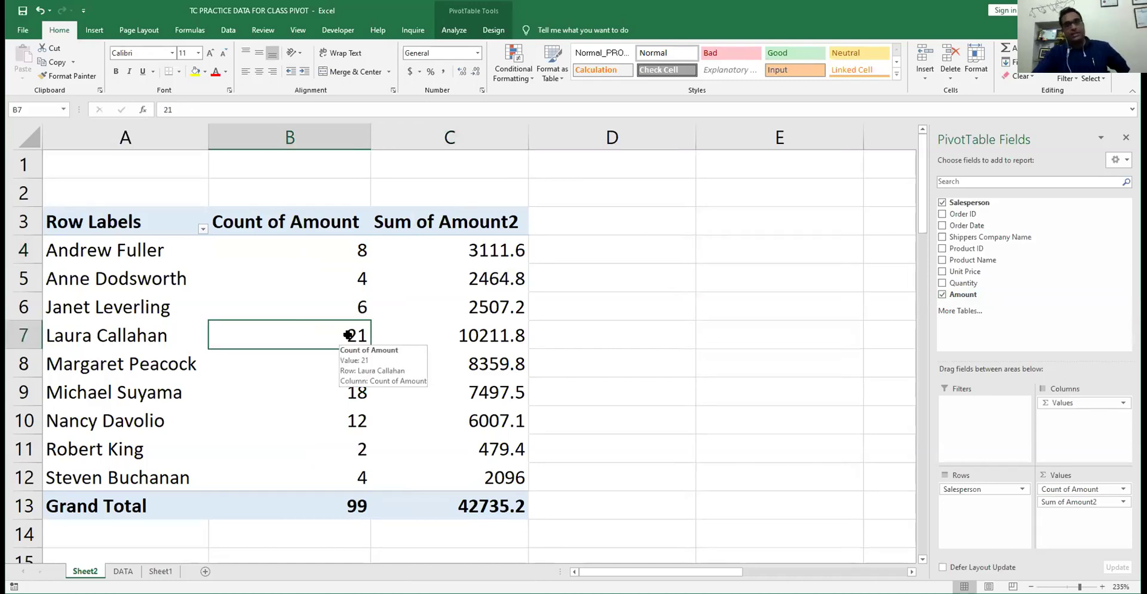
pyautogui.click(466, 330)
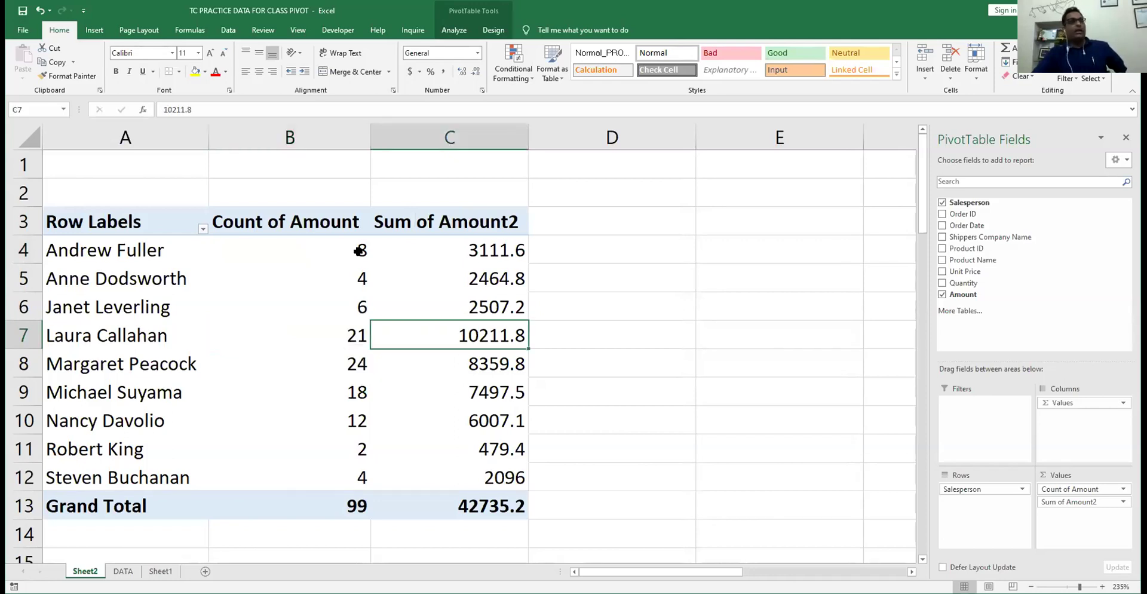
pyautogui.click(448, 251)
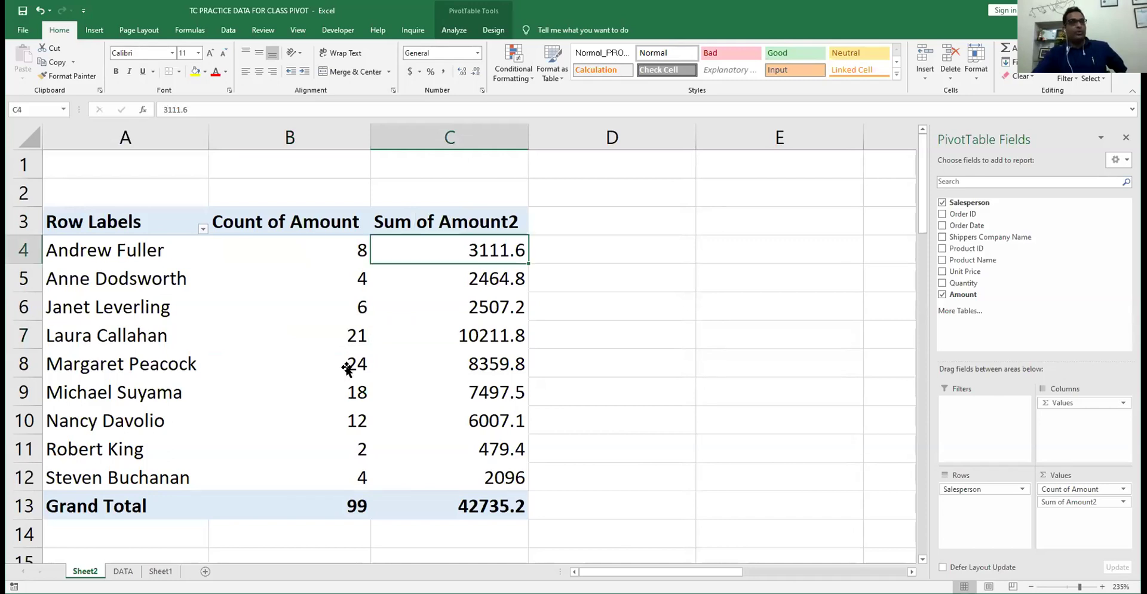
pyautogui.click(348, 363)
pyautogui.click(507, 364)
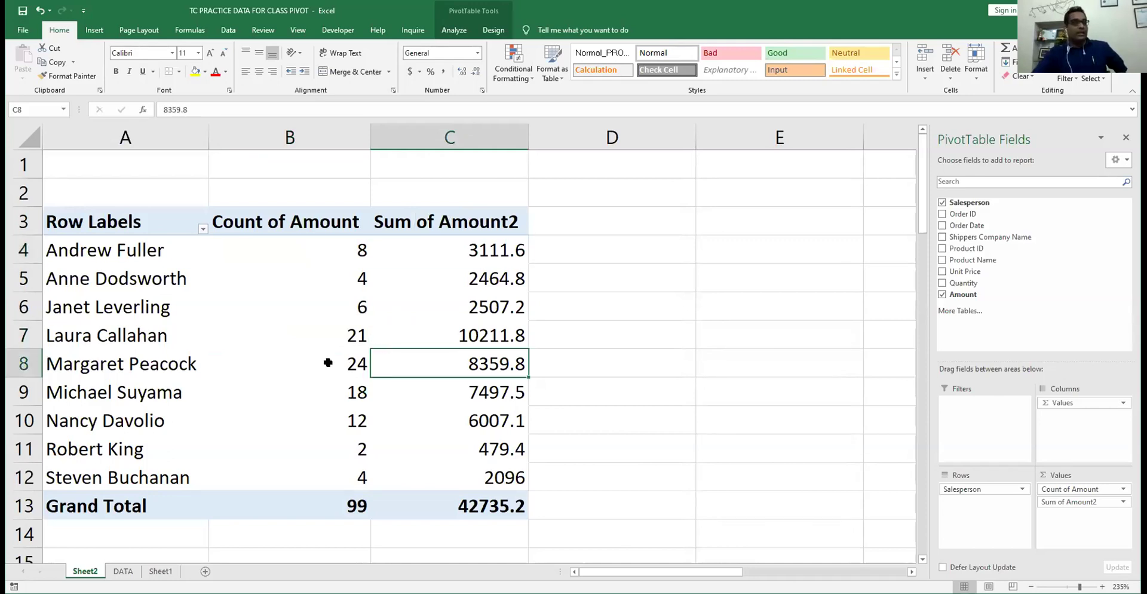
pyautogui.click(328, 361)
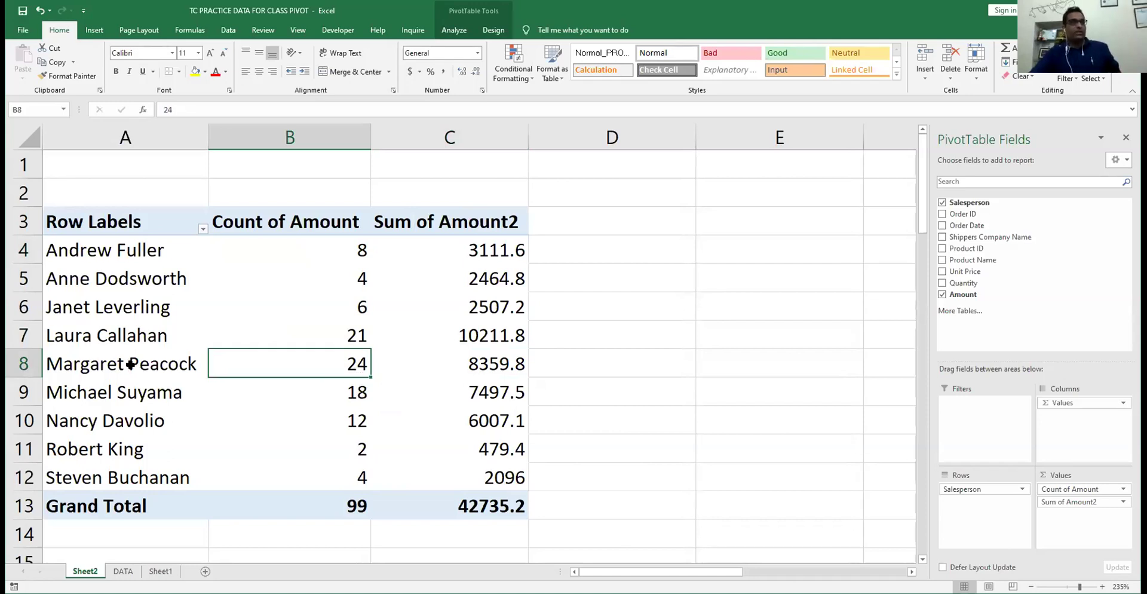
pyautogui.moveTo(304, 362)
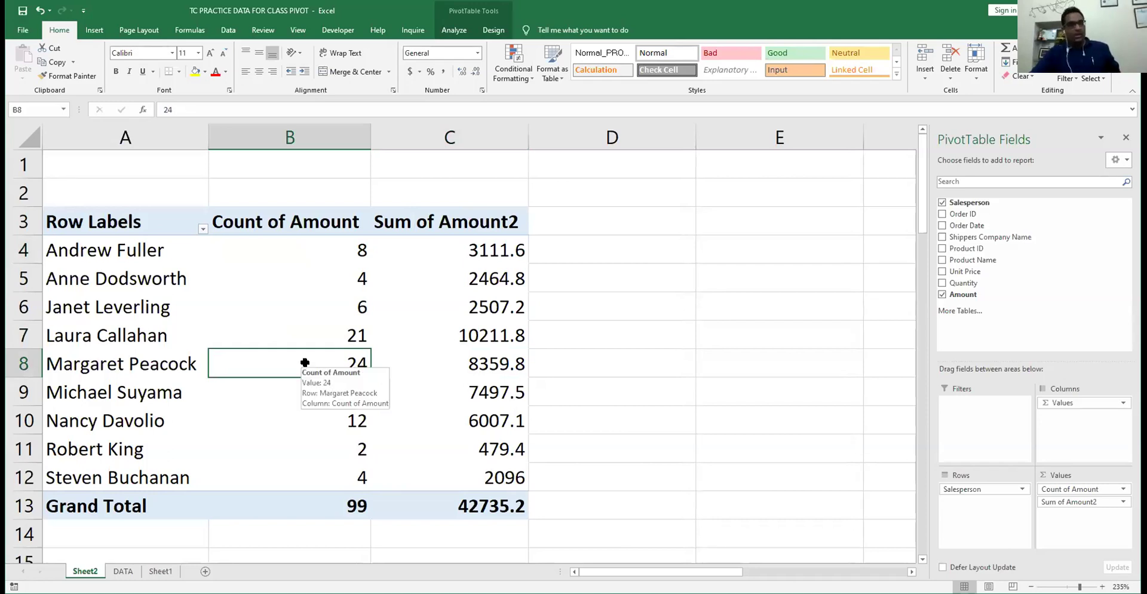
pyautogui.click(327, 336)
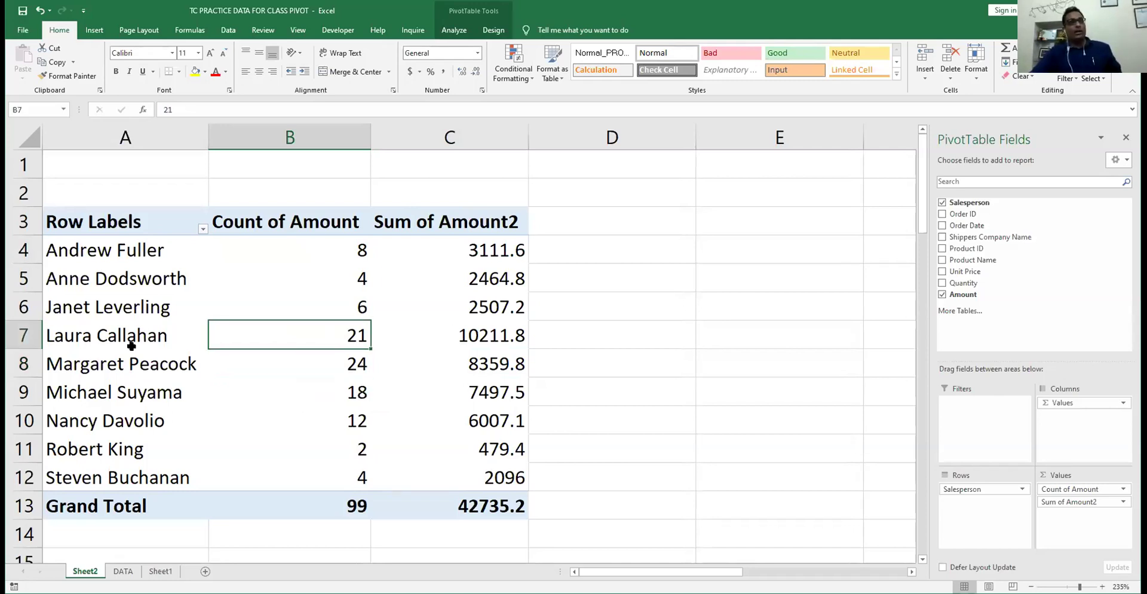
pyautogui.press('Right')
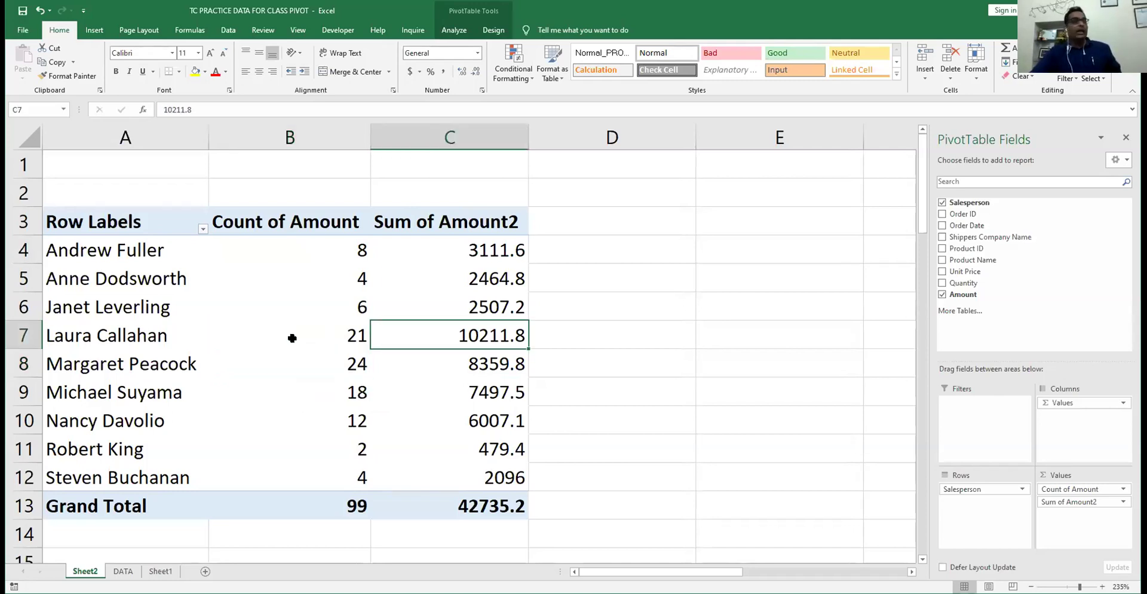
pyautogui.press('Left')
pyautogui.press('Down')
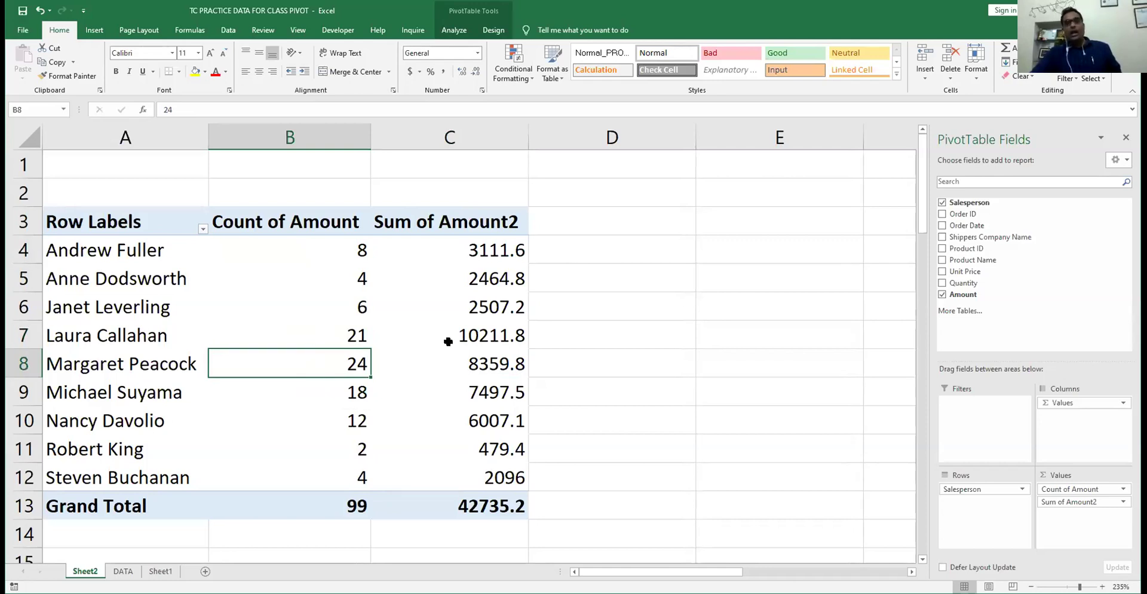
pyautogui.click(335, 322)
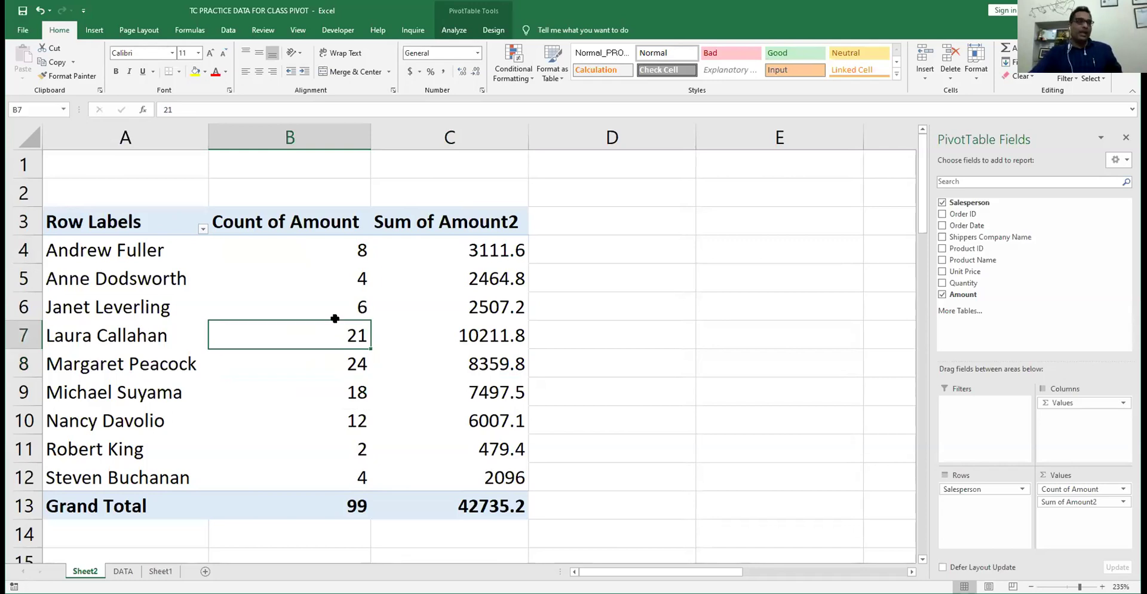
pyautogui.rightClick(352, 252)
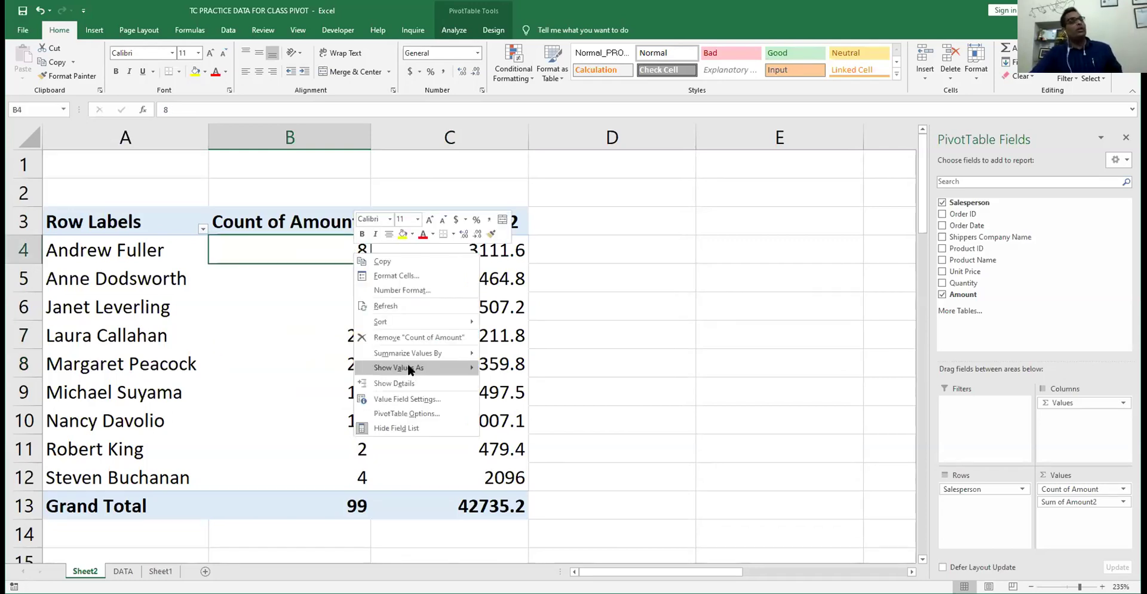
# - Summarize the first Amount column as Average, then as Max, reaching a grand maximum of 3080
pyautogui.moveTo(406, 352)
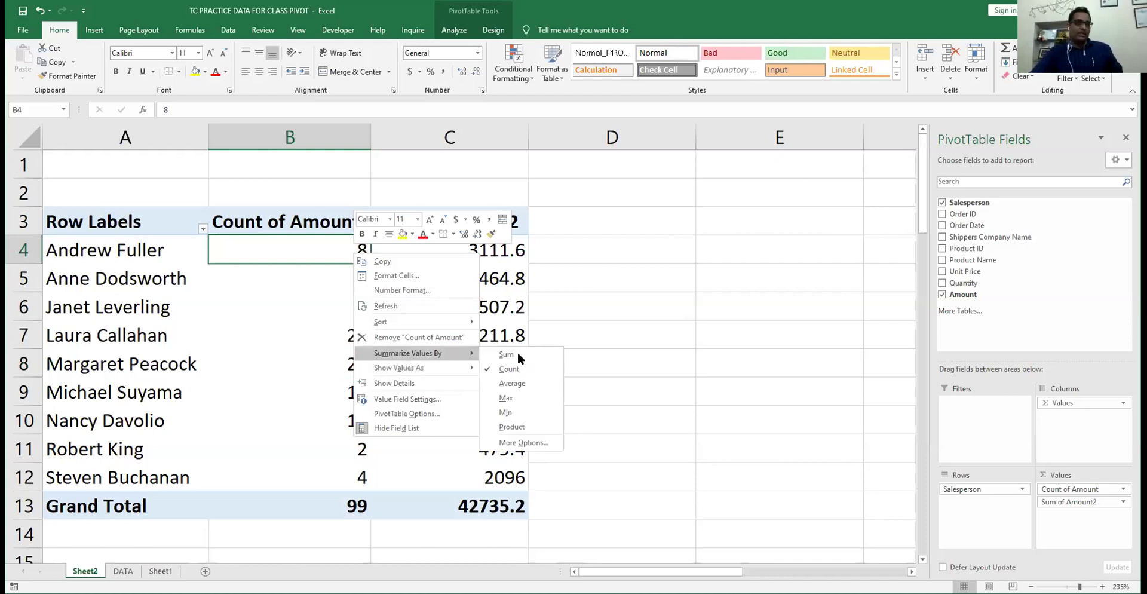
pyautogui.click(520, 388)
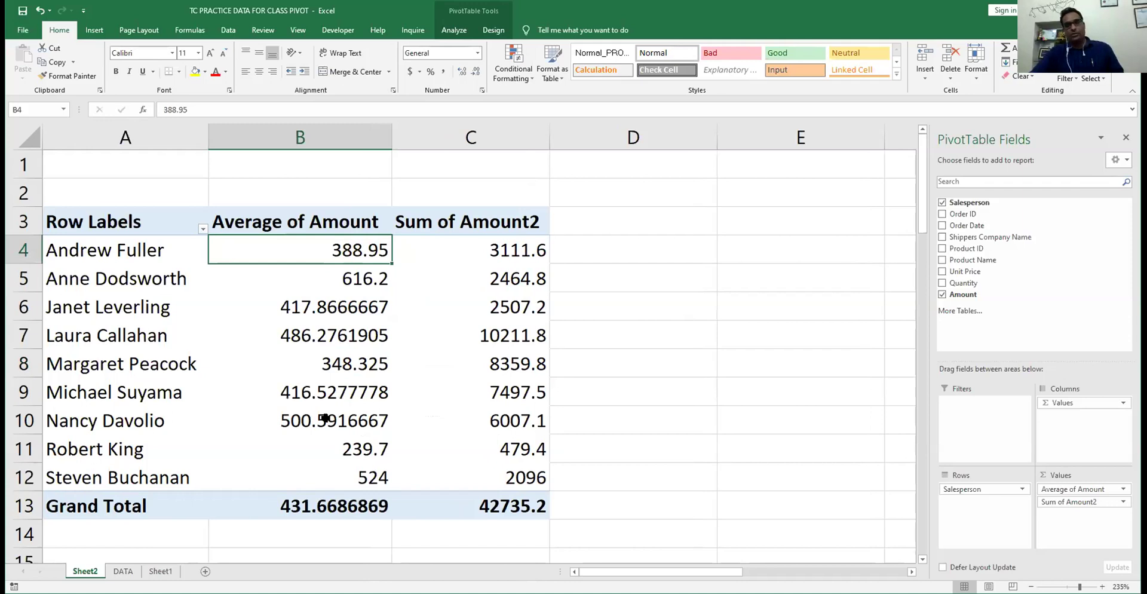
pyautogui.rightClick(321, 243)
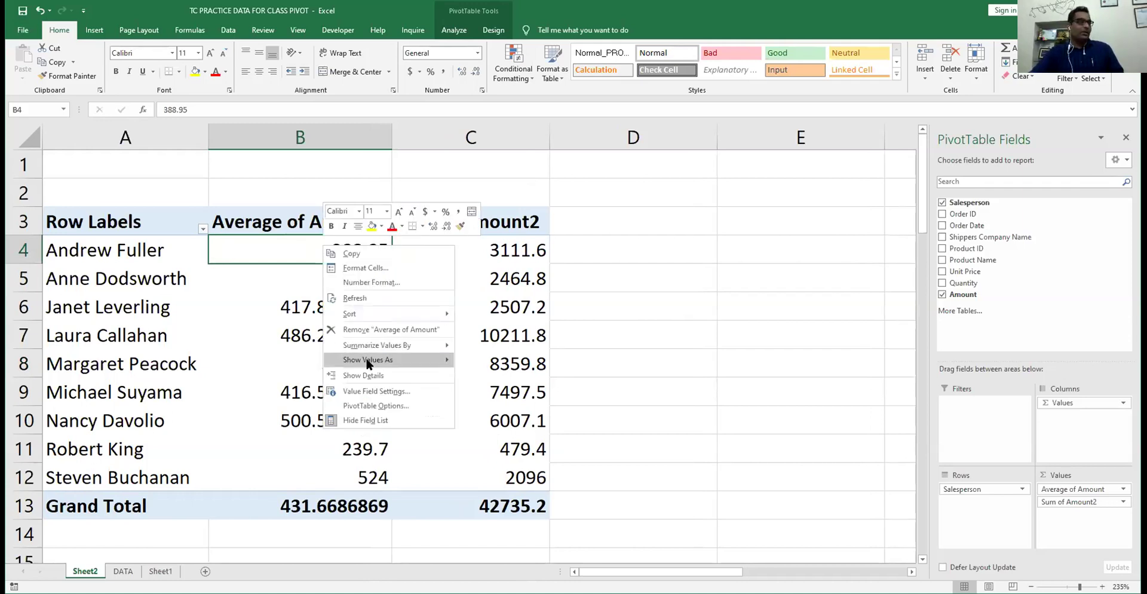
pyautogui.moveTo(388, 345)
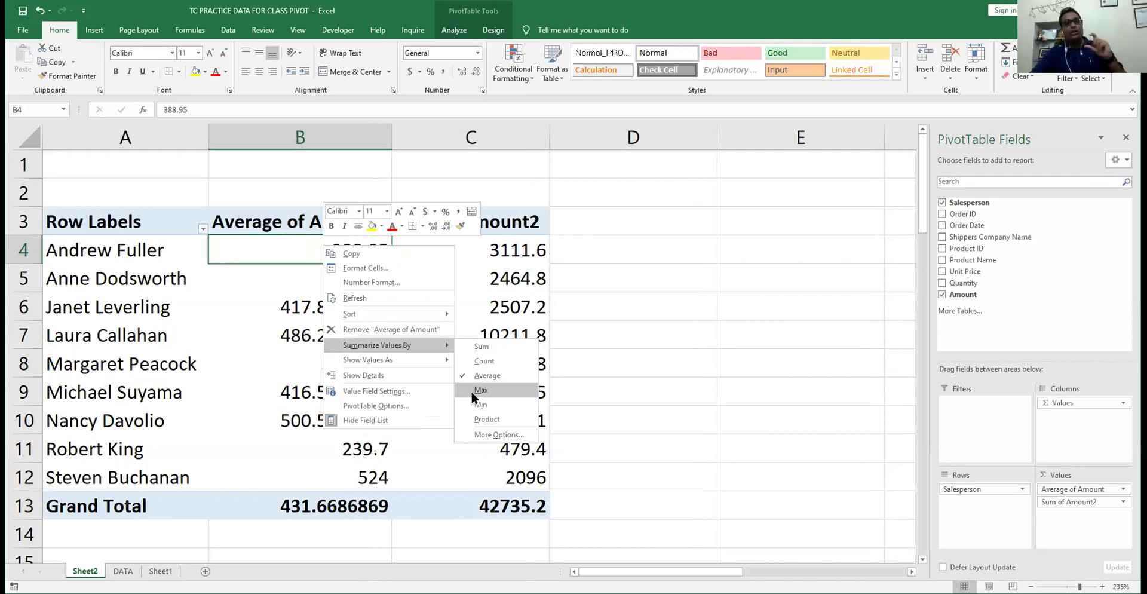
pyautogui.click(471, 391)
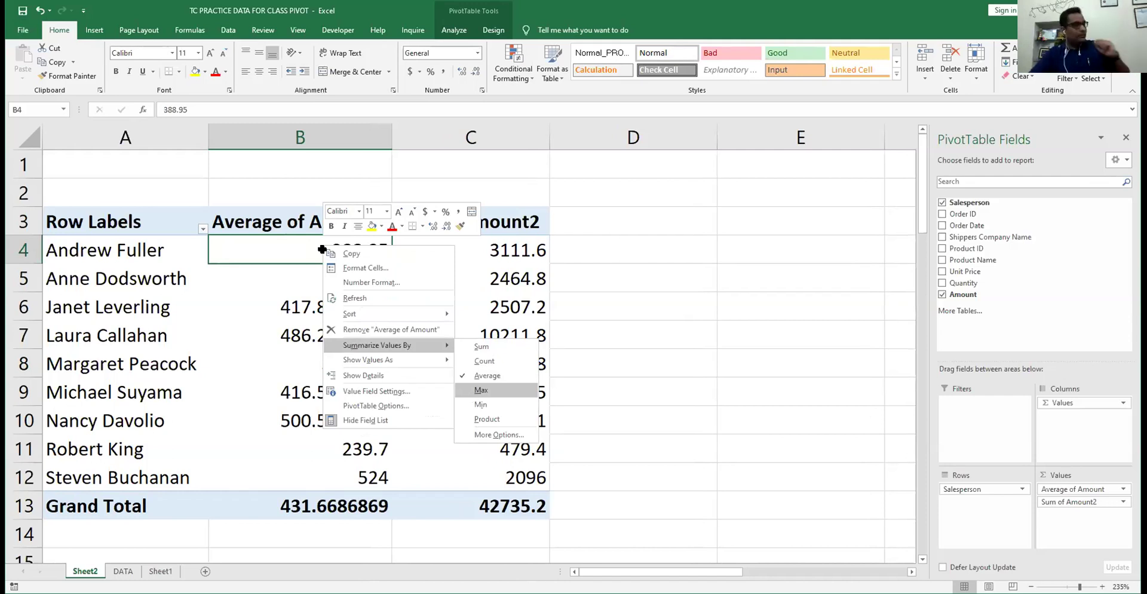
pyautogui.moveTo(312, 253)
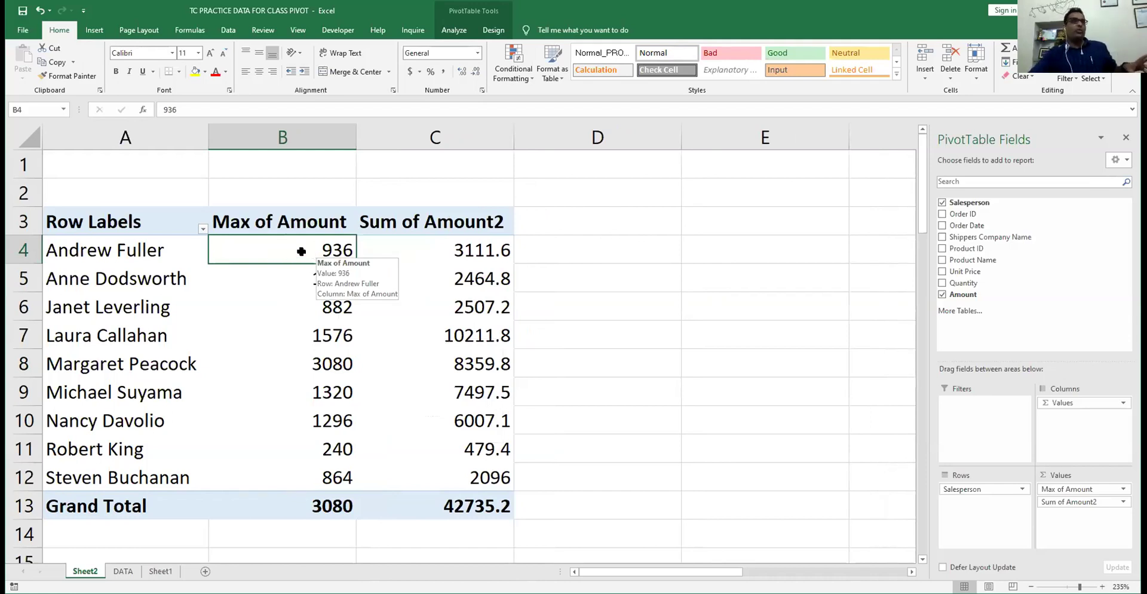
pyautogui.click(297, 288)
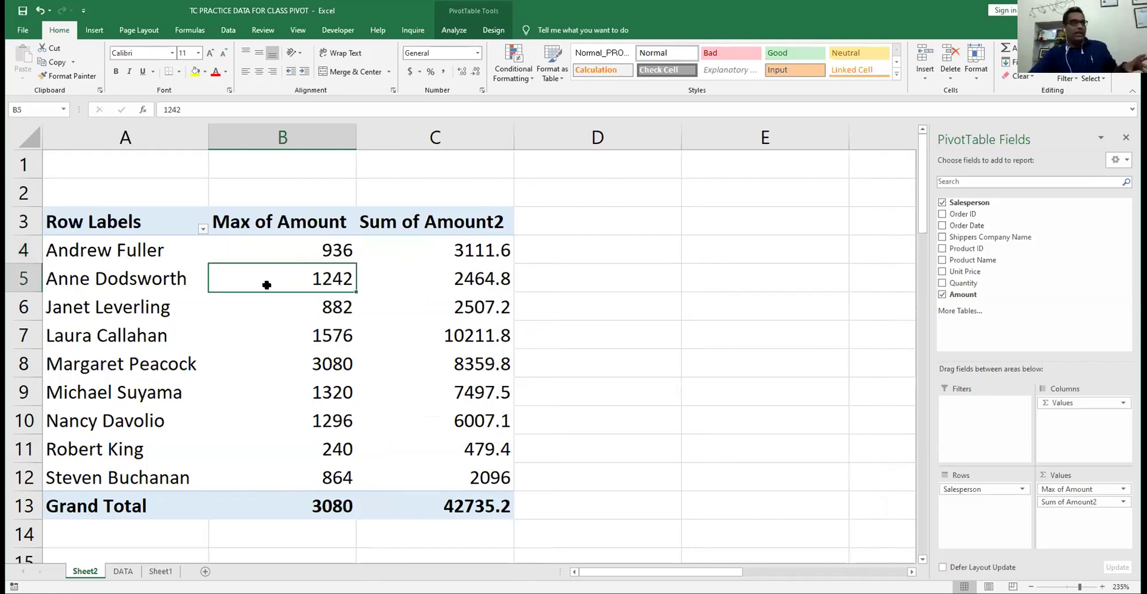
pyautogui.moveTo(303, 282)
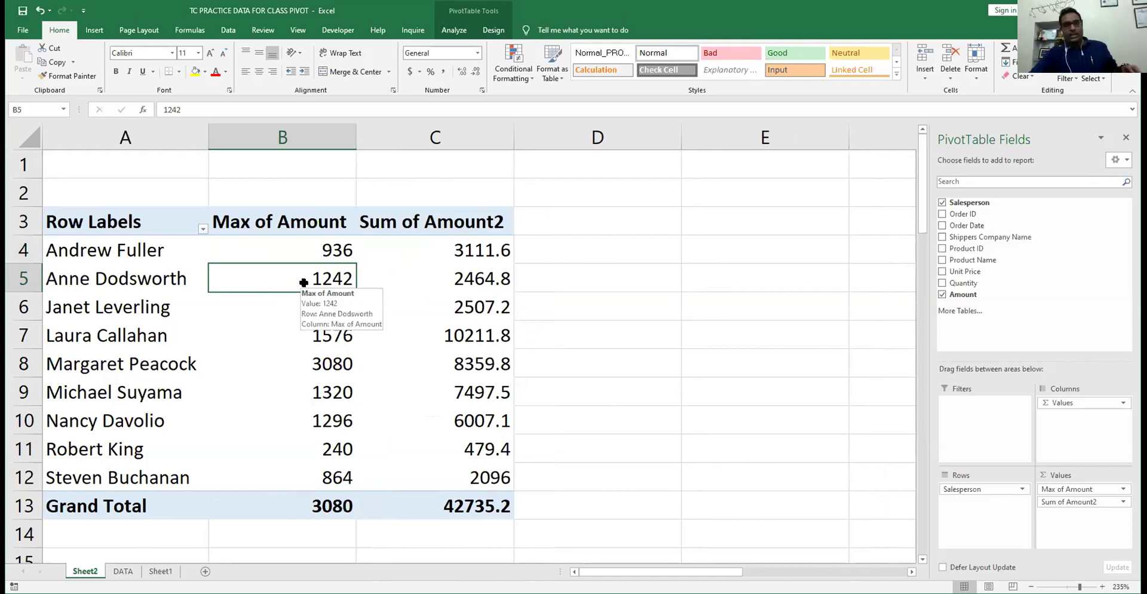
pyautogui.click(308, 252)
pyautogui.rightClick(308, 251)
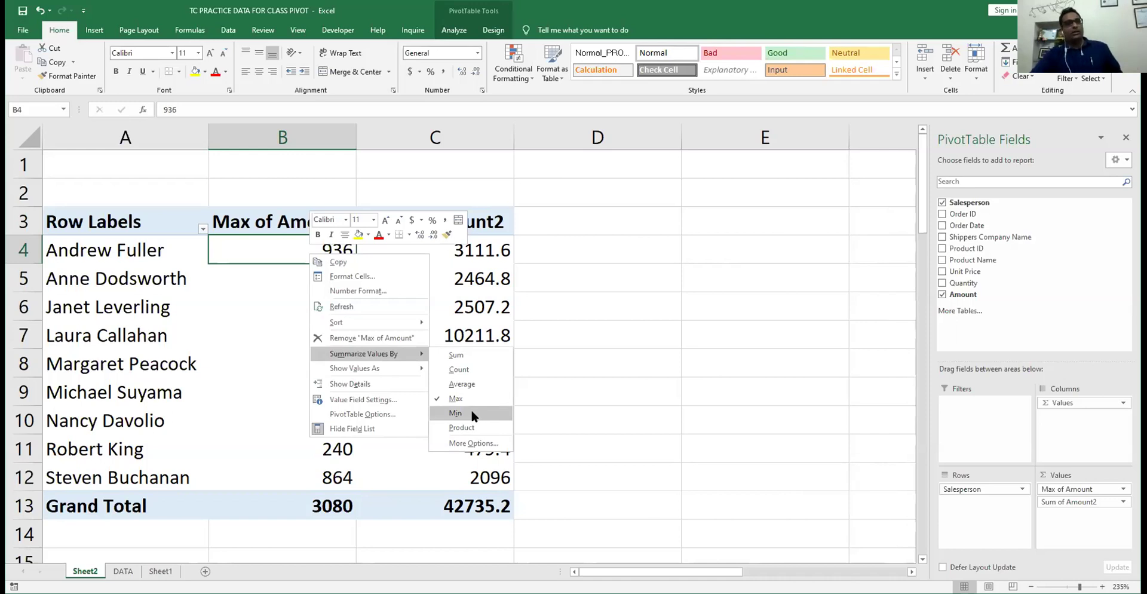
pyautogui.click(455, 413)
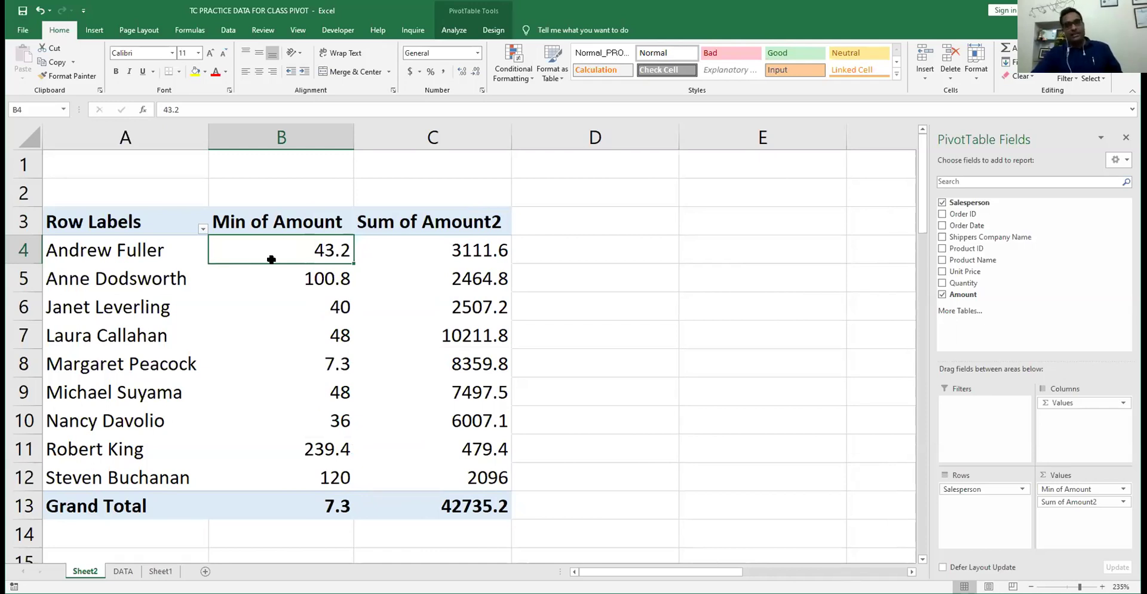
pyautogui.moveTo(248, 241)
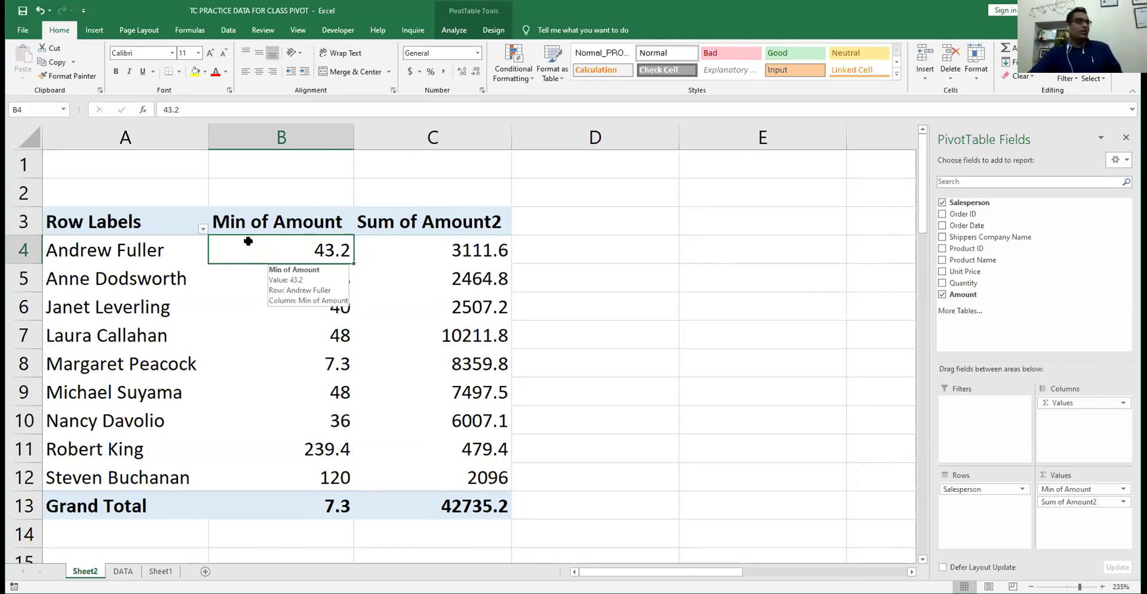
pyautogui.rightClick(250, 242)
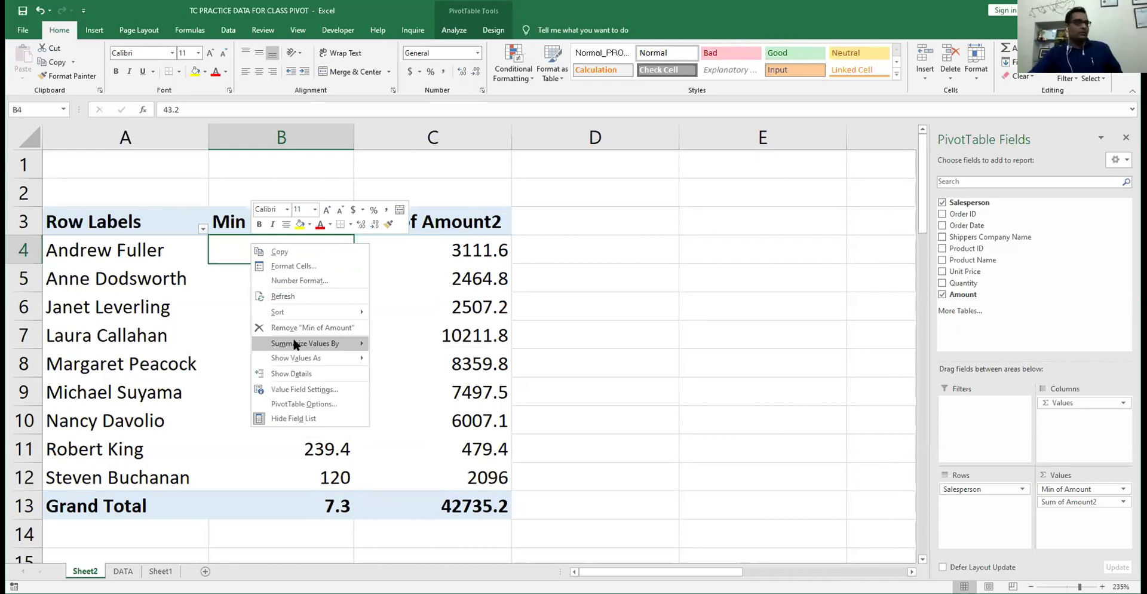
pyautogui.click(224, 248)
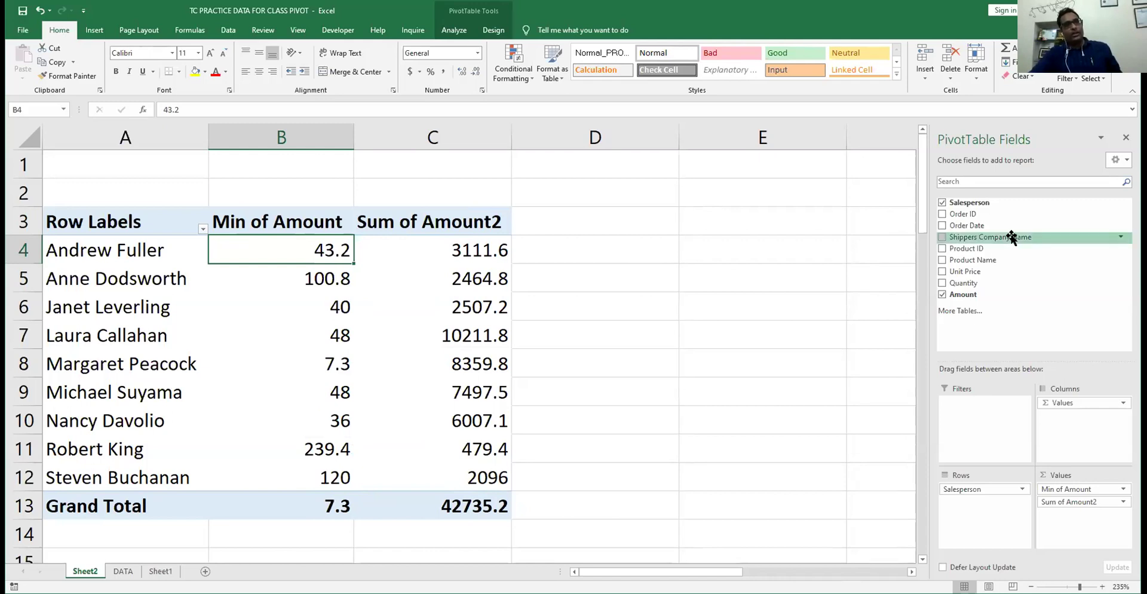
pyautogui.moveTo(1011, 236); pyautogui.dragTo(981, 507)
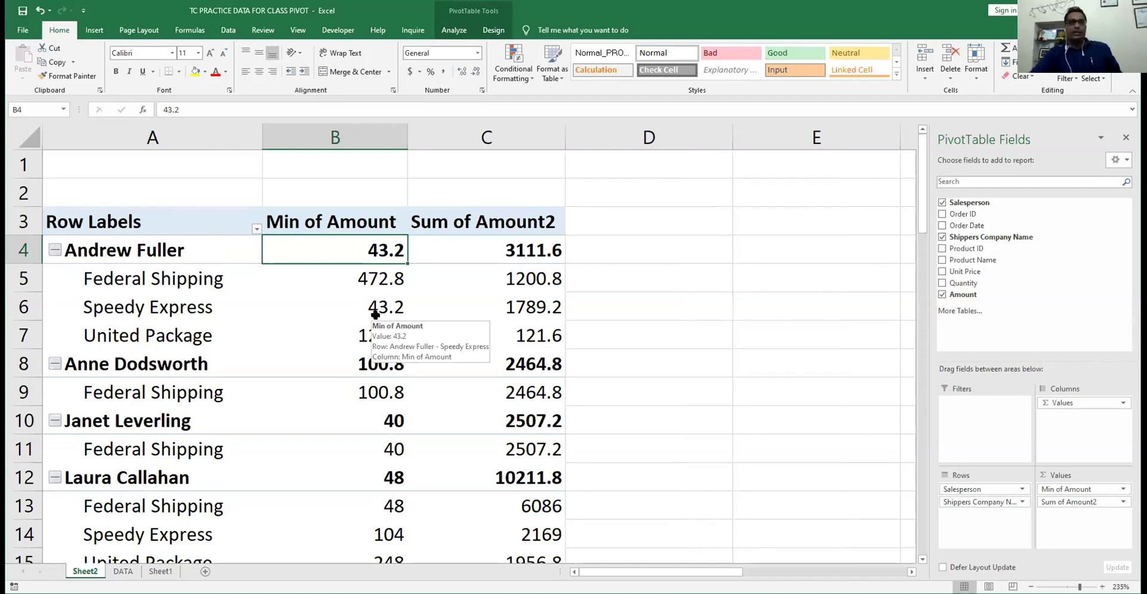
# - Bring up the context menu for the Min of Amount value cells
pyautogui.rightClick(373, 252)
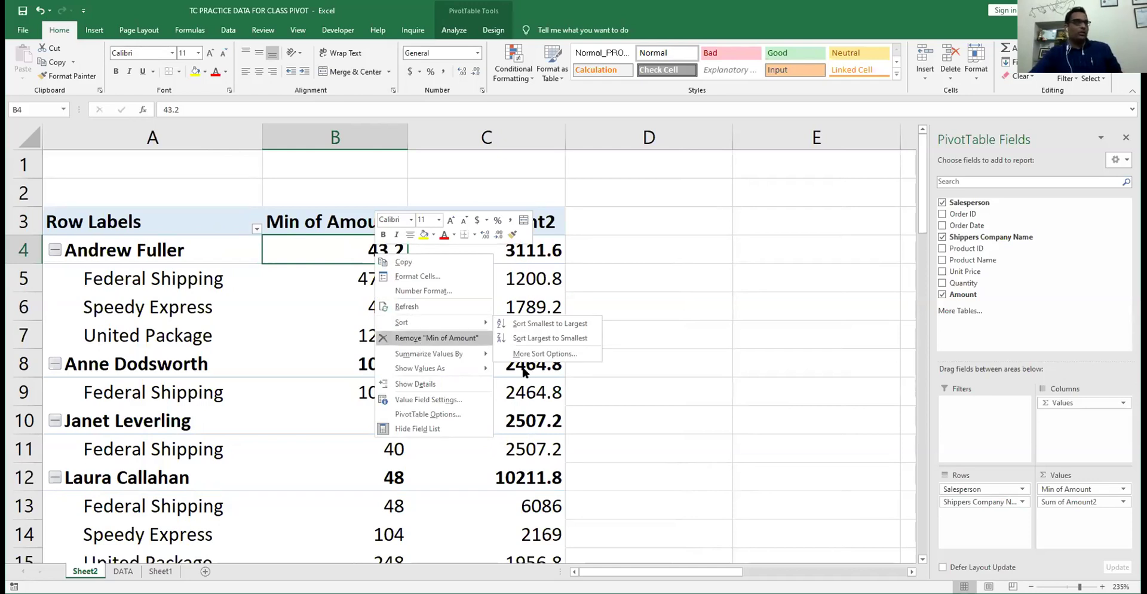
# - Switch Min of Amount to Count and check Andrew Fuller's per-shipper order counts
pyautogui.press('m')
pyautogui.press('c')
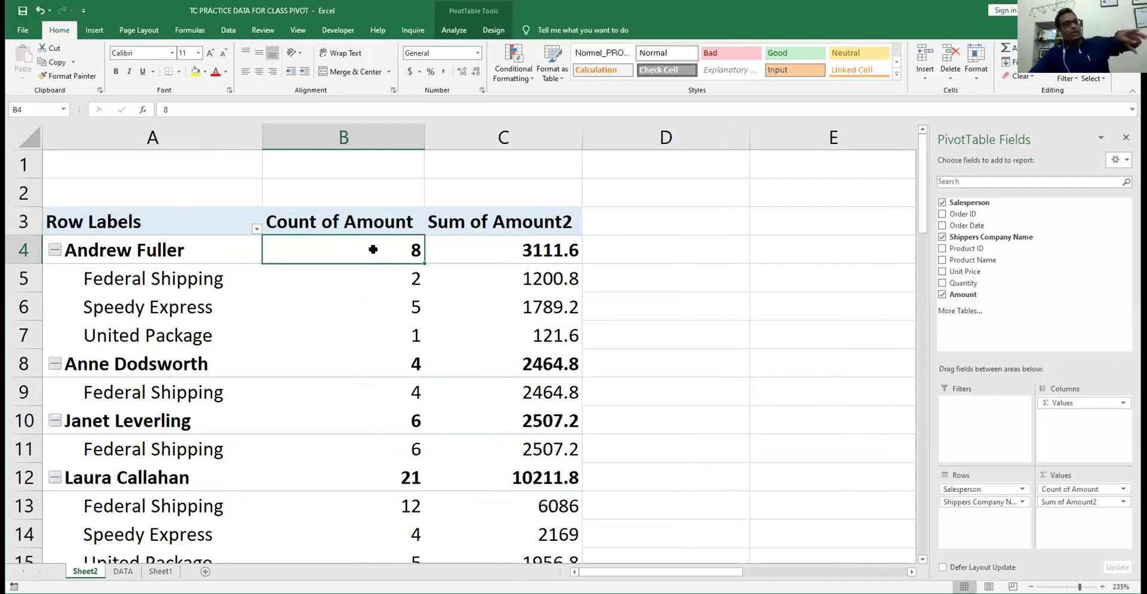
pyautogui.click(369, 278)
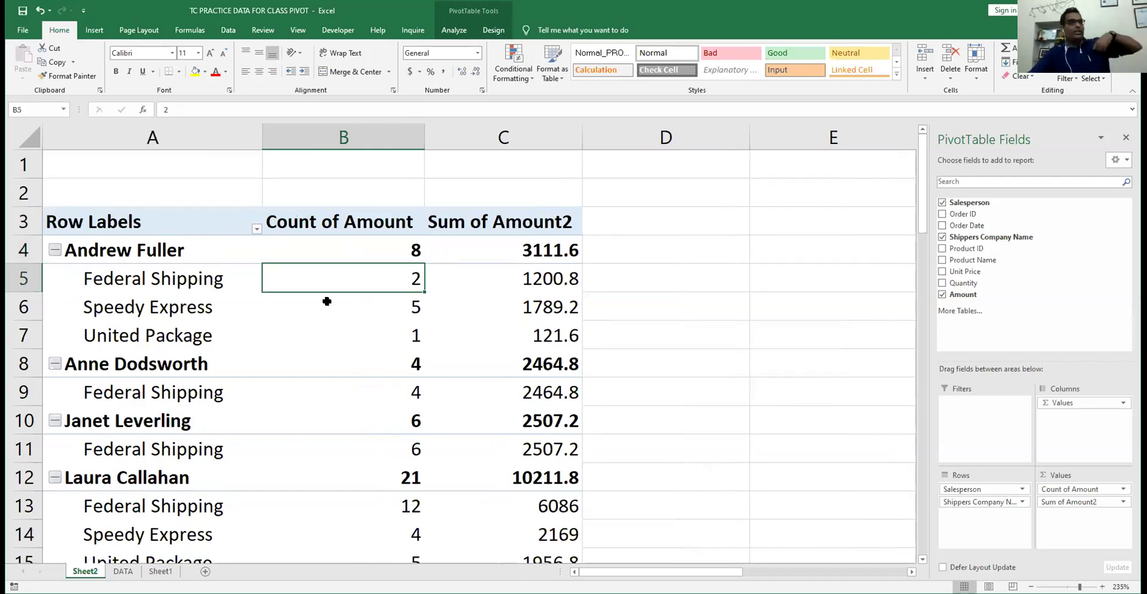
pyautogui.click(327, 301)
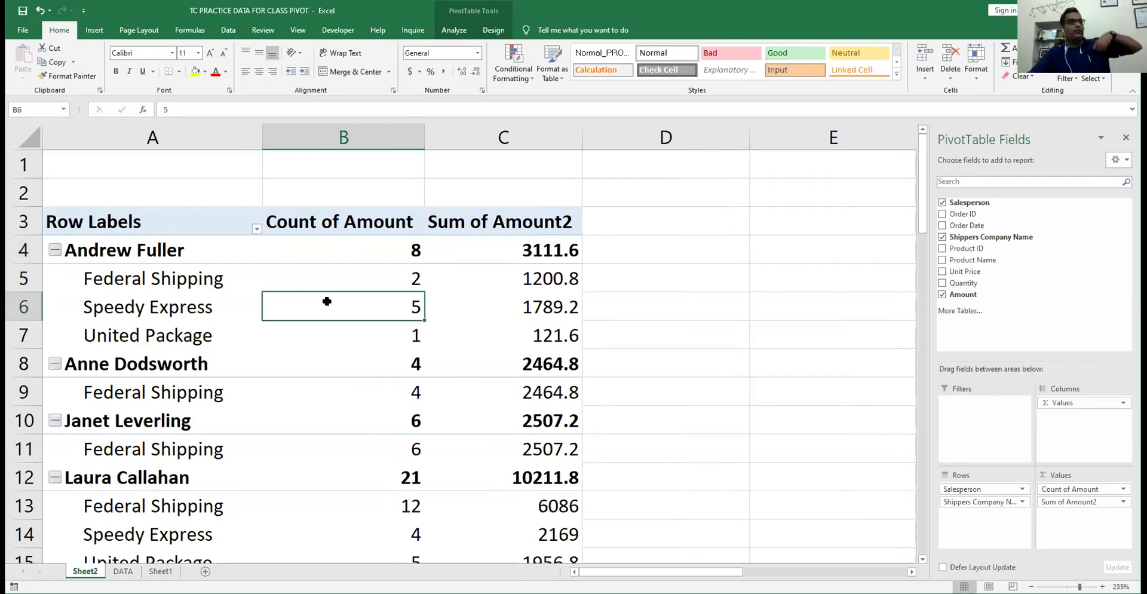
pyautogui.click(329, 333)
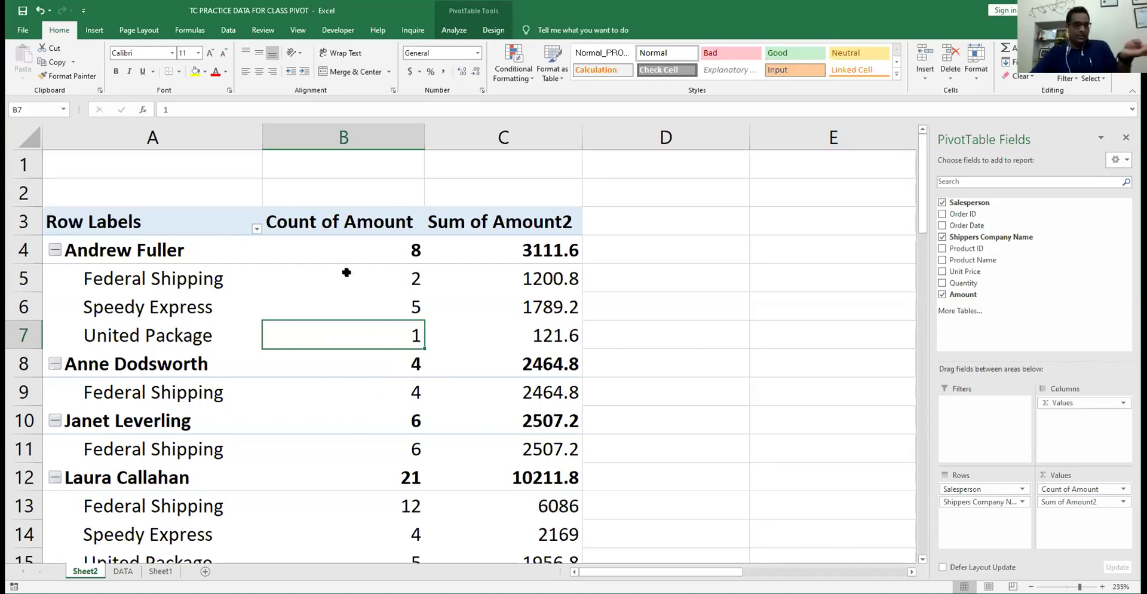
# - Review Andrew Fuller's total of 8 orders and Anne Dodsworth's counts, then inspect the shipper row field
pyautogui.click(306, 277)
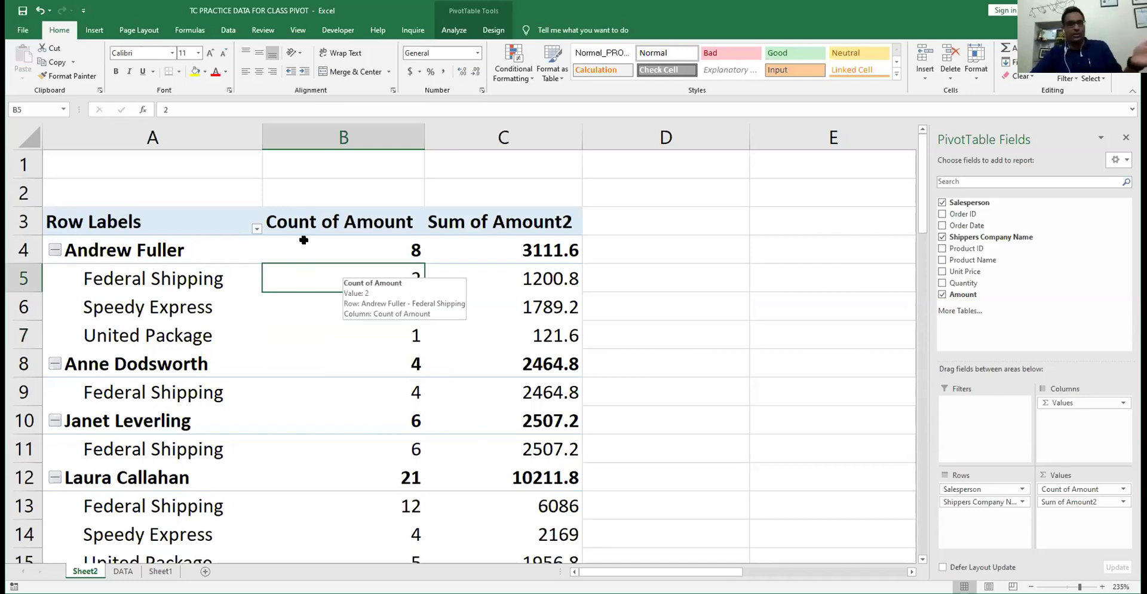
pyautogui.click(327, 247)
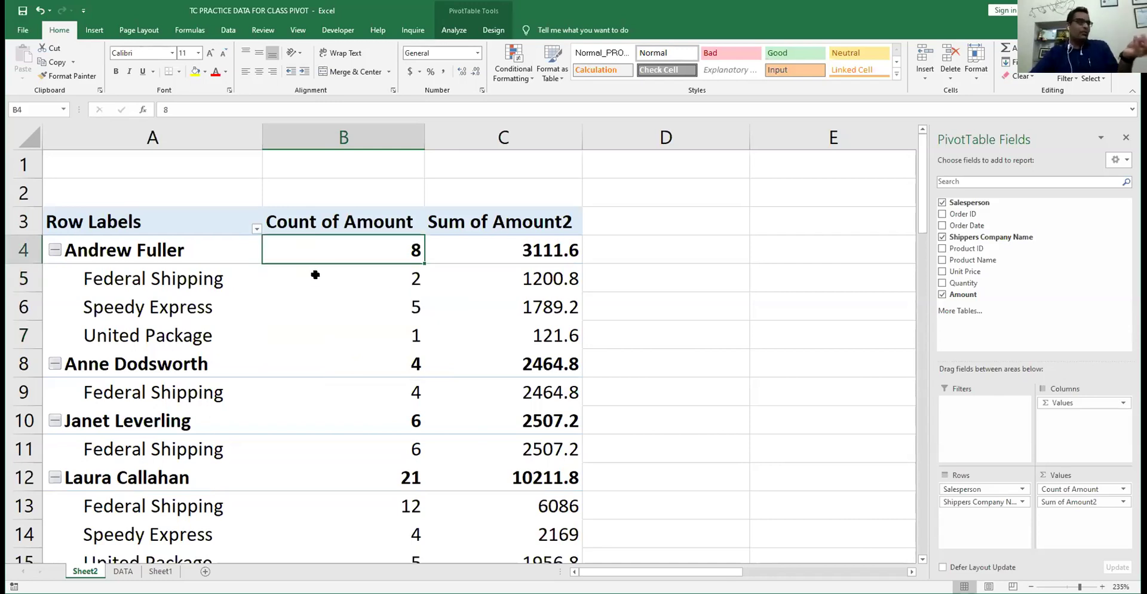
pyautogui.click(317, 302)
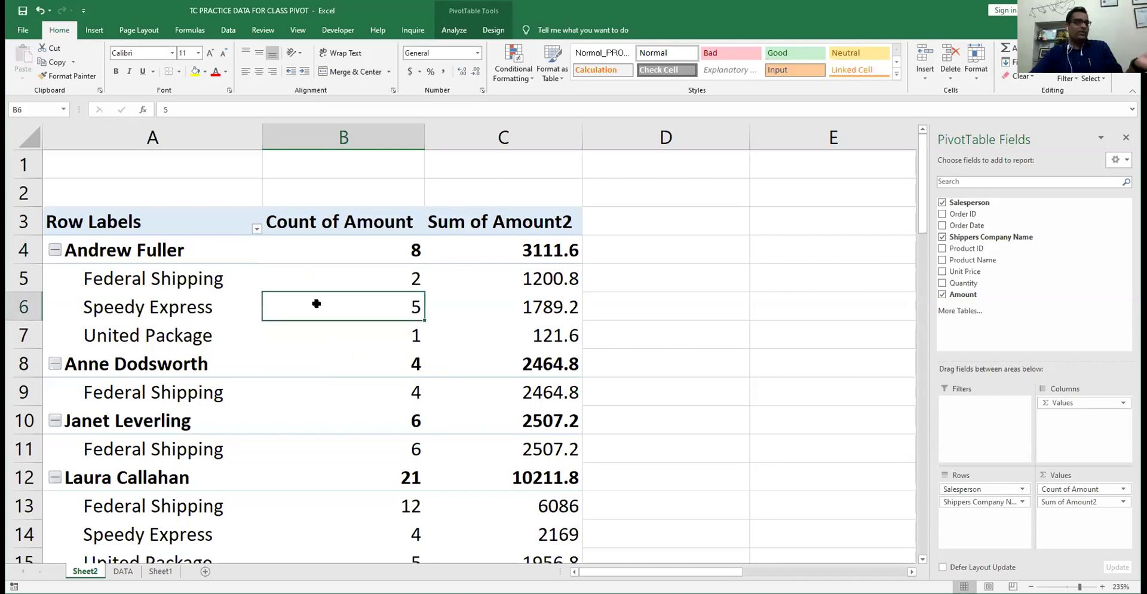
pyautogui.press('Down')
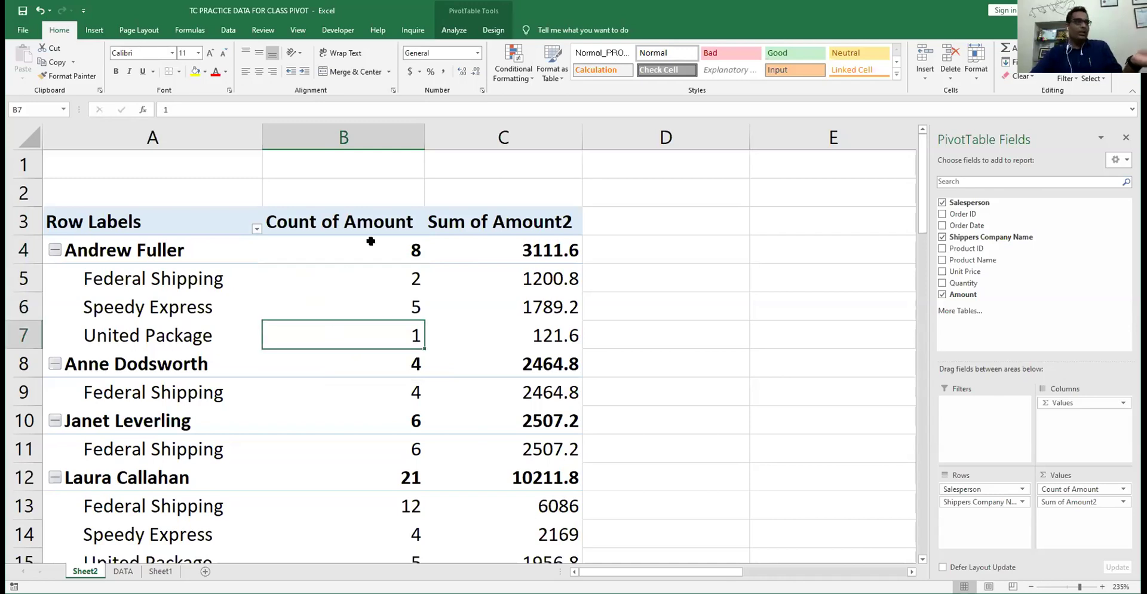
pyautogui.click(371, 240)
pyautogui.click(371, 361)
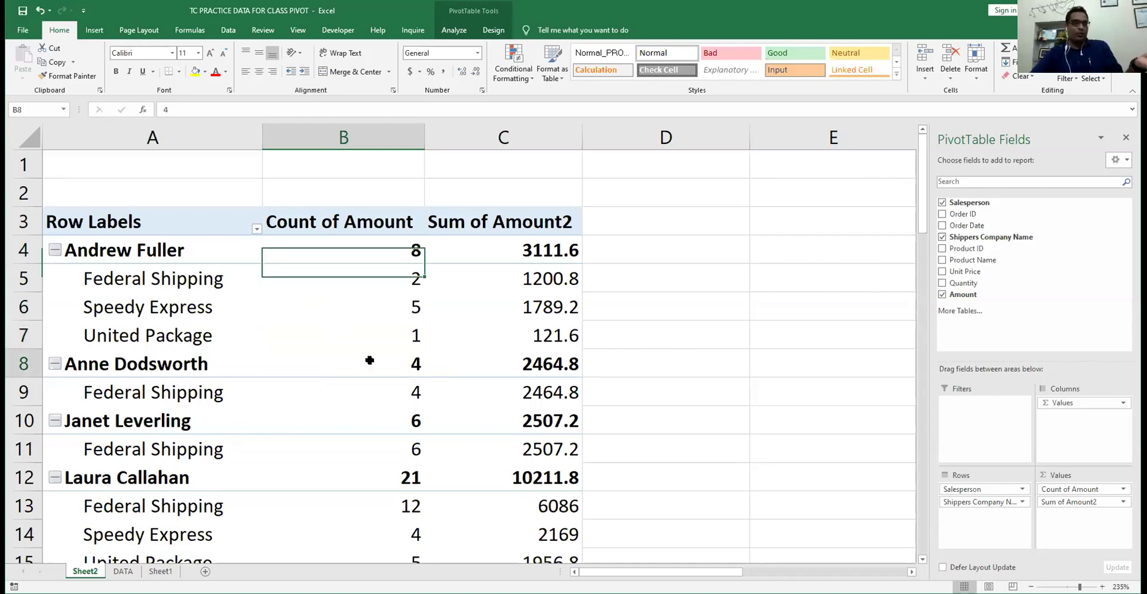
pyautogui.click(361, 390)
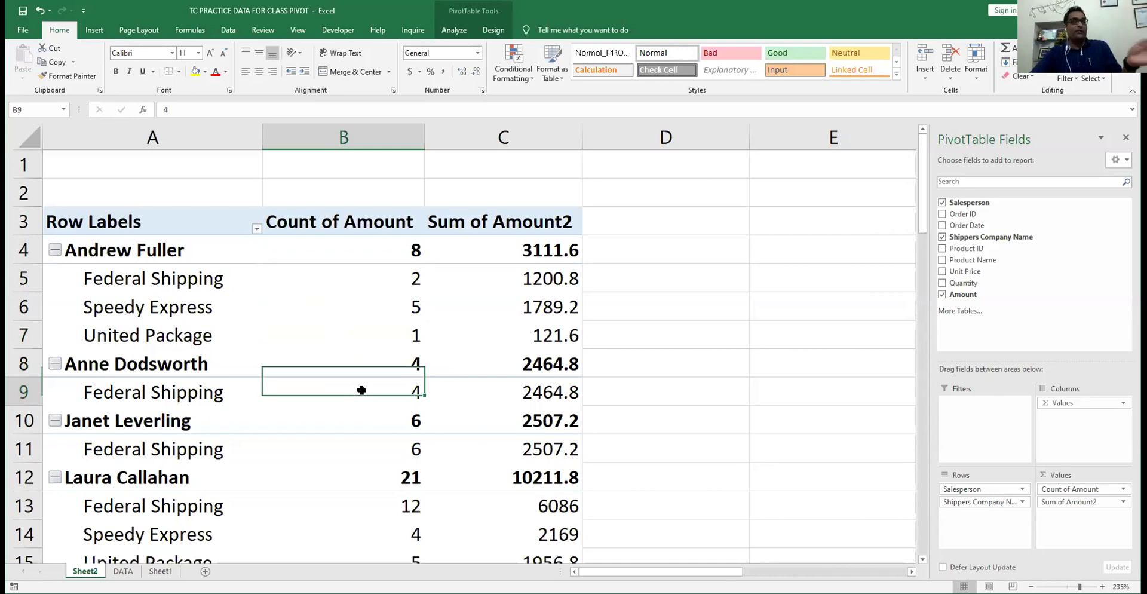
pyautogui.click(191, 396)
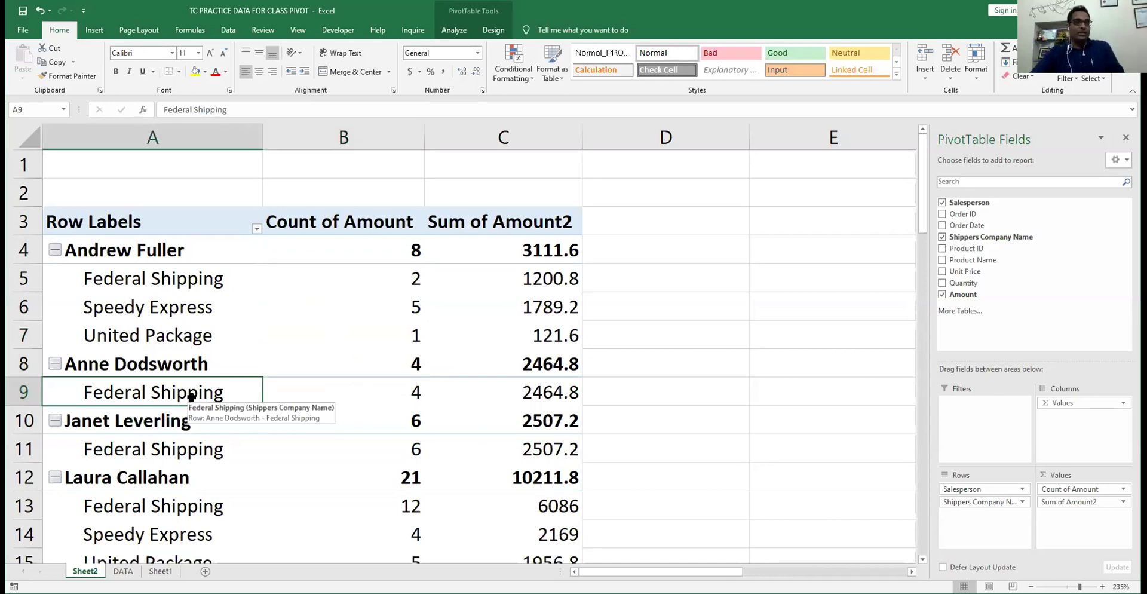
pyautogui.click(972, 503)
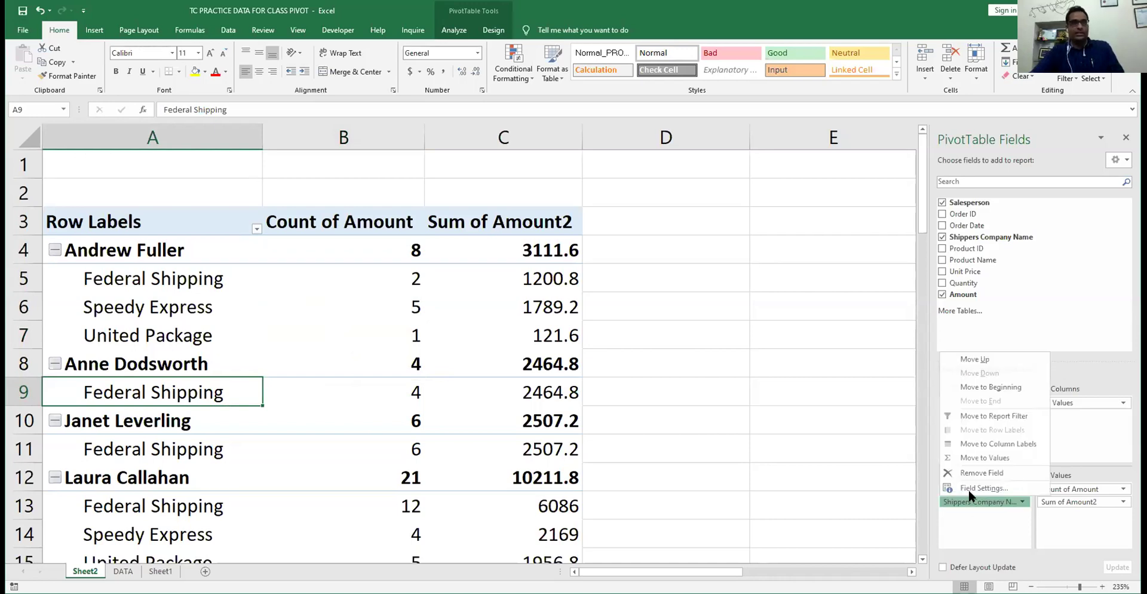
pyautogui.click(969, 512)
pyautogui.moveTo(963, 488); pyautogui.dragTo(965, 513)
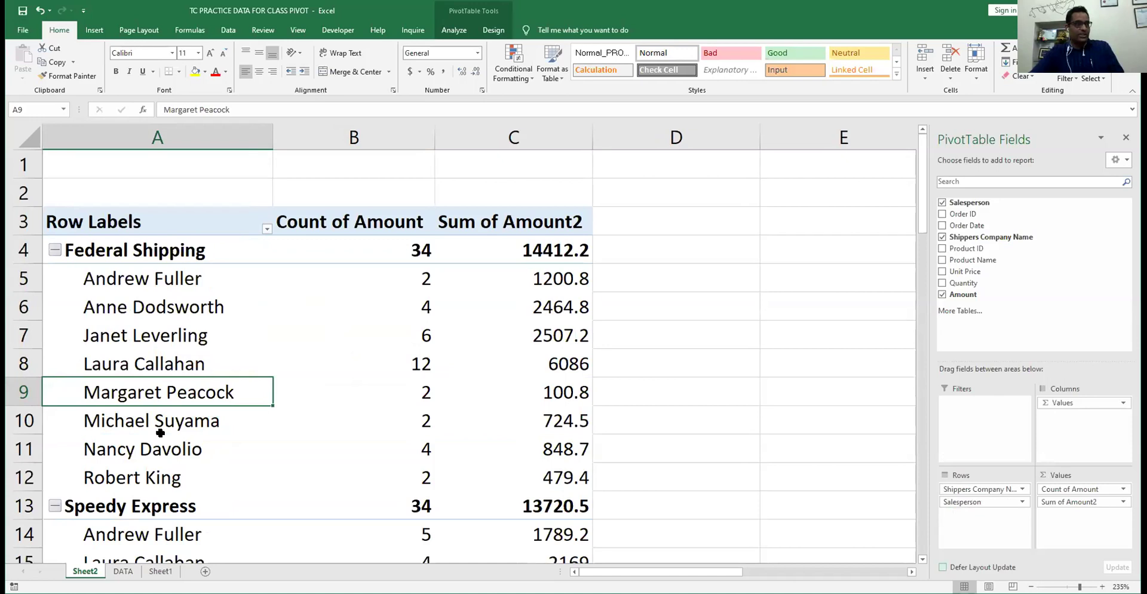
pyautogui.scroll(-2, 179, 340)
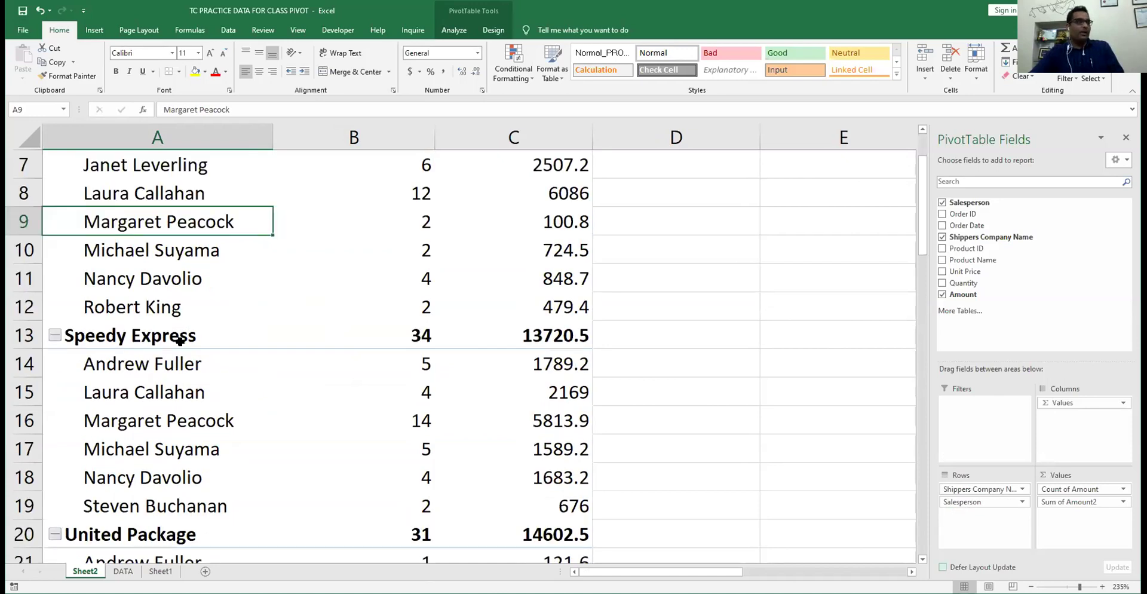
pyautogui.scroll(-4, 139, 206)
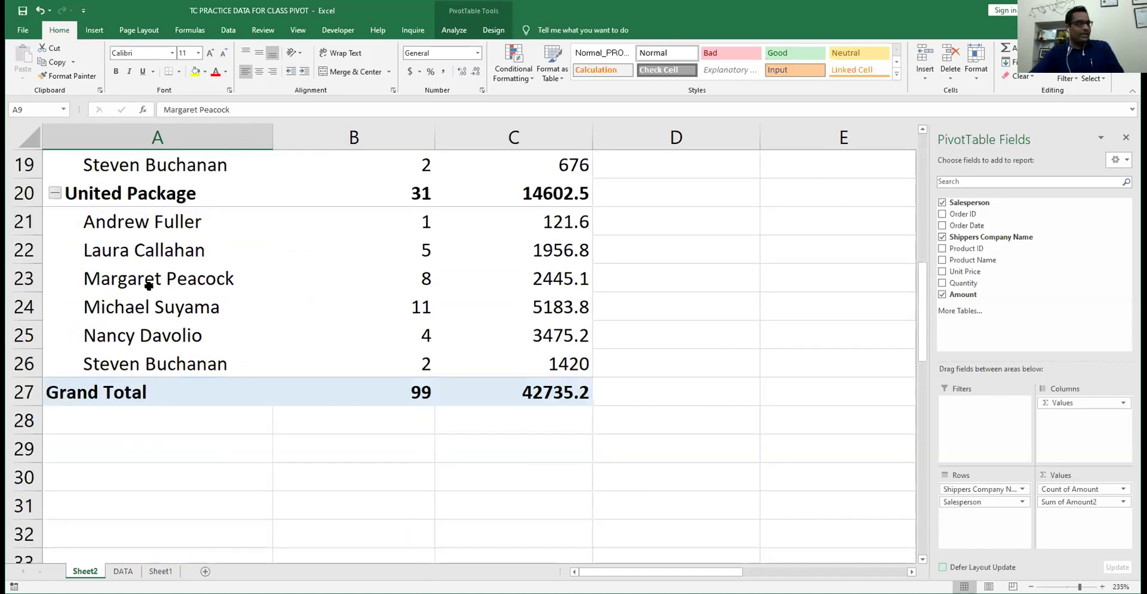
pyautogui.moveTo(963, 488); pyautogui.dragTo(971, 511)
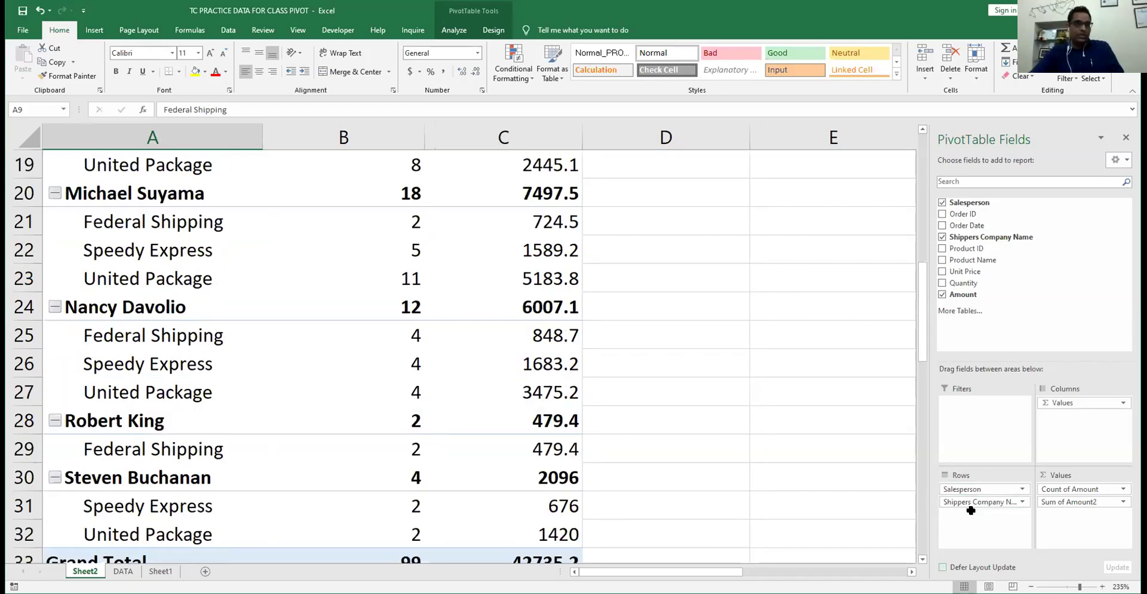
pyautogui.scroll(1, 317, 286)
pyautogui.scroll(6, 119, 254)
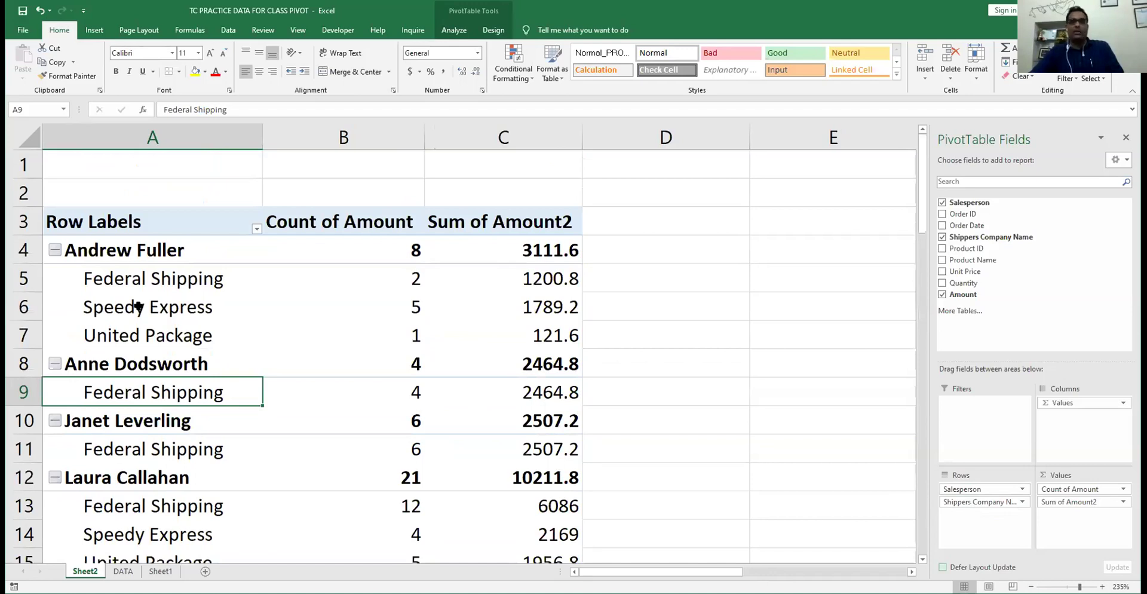
pyautogui.press('Up')
pyautogui.press('Up')
pyautogui.press('Up')
pyautogui.press('Up')
pyautogui.press('Up')
pyautogui.scroll(-2, 119, 194)
pyautogui.click(119, 194)
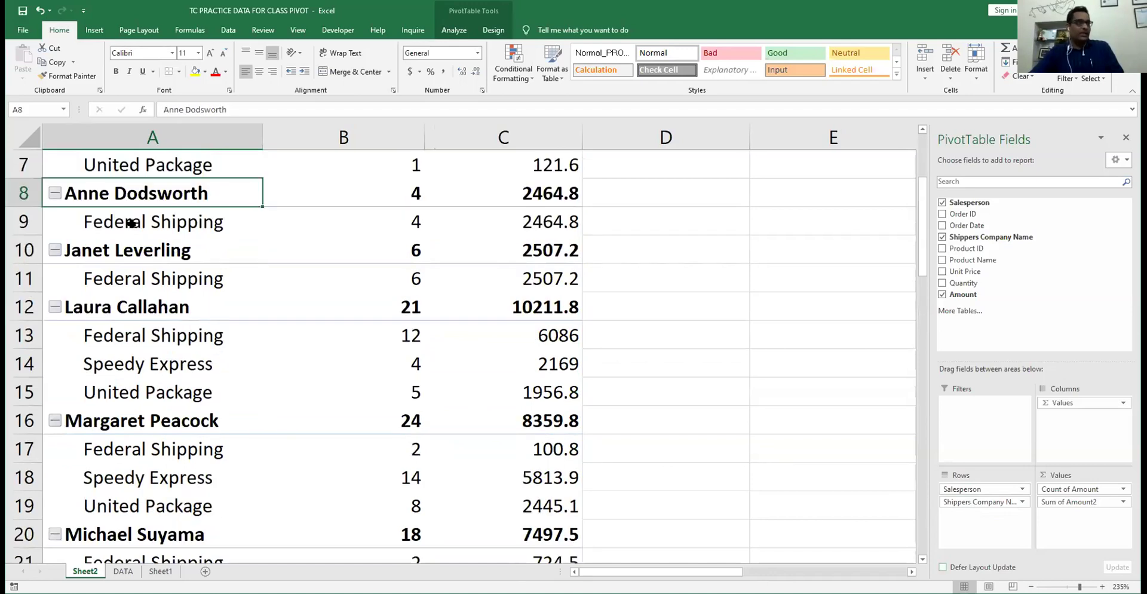
pyautogui.click(132, 251)
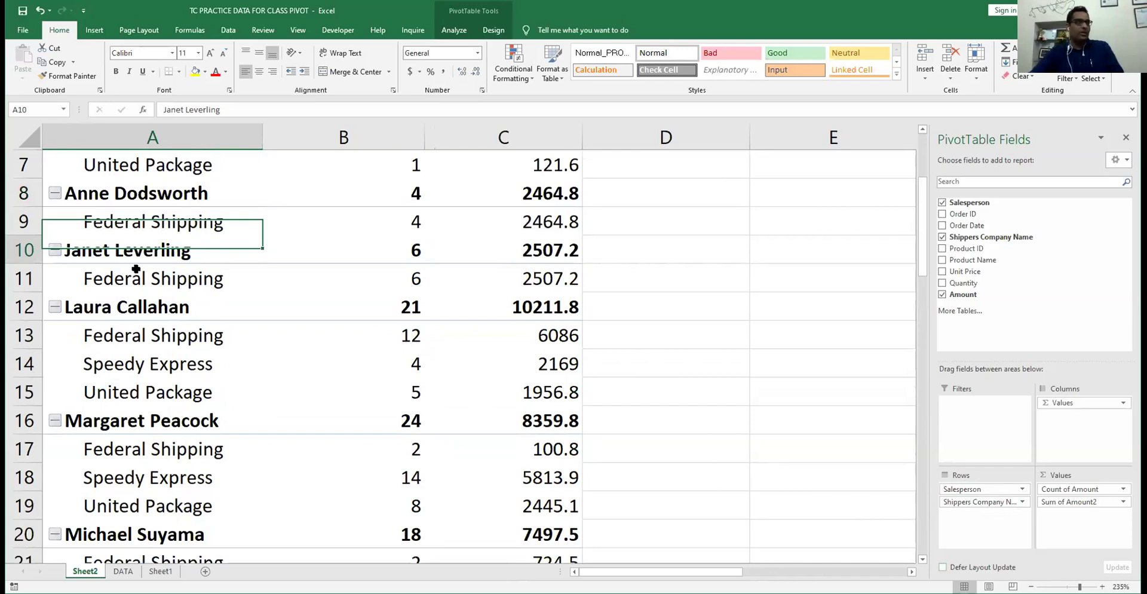
pyautogui.click(150, 250)
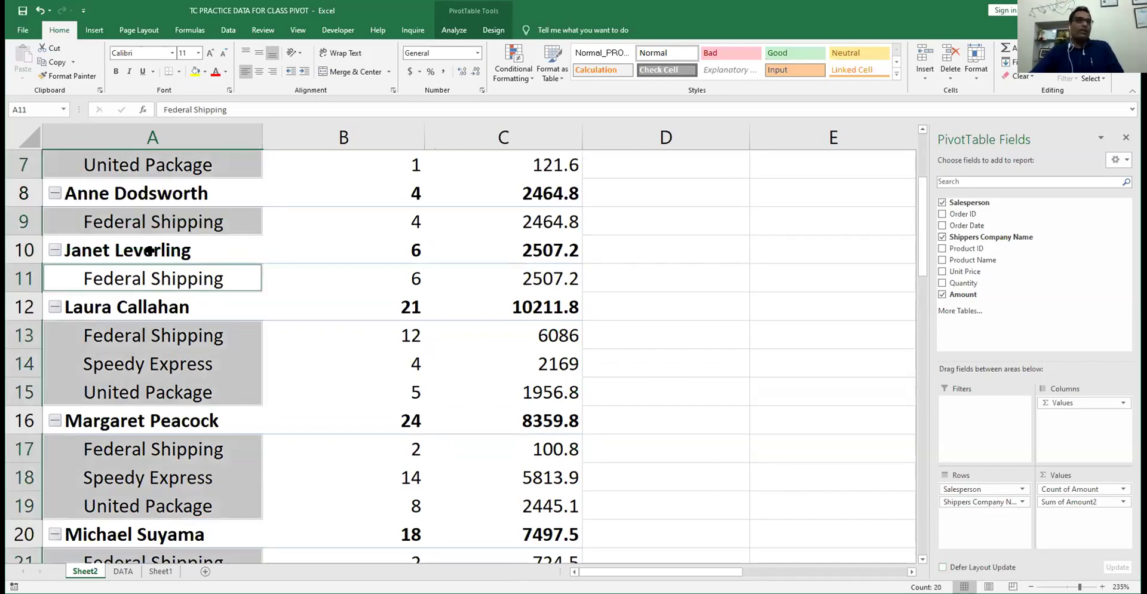
# - Move Shippers Company Name into Columns, splitting each salesperson's order counts by shipper
pyautogui.moveTo(980, 503); pyautogui.dragTo(1075, 425)
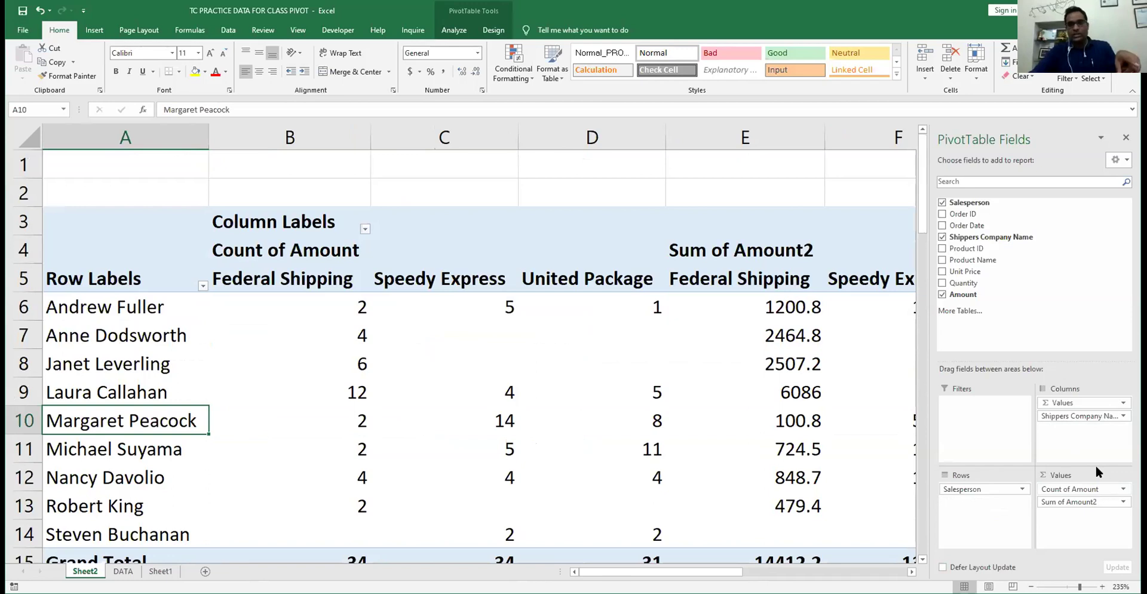
pyautogui.click(1091, 489)
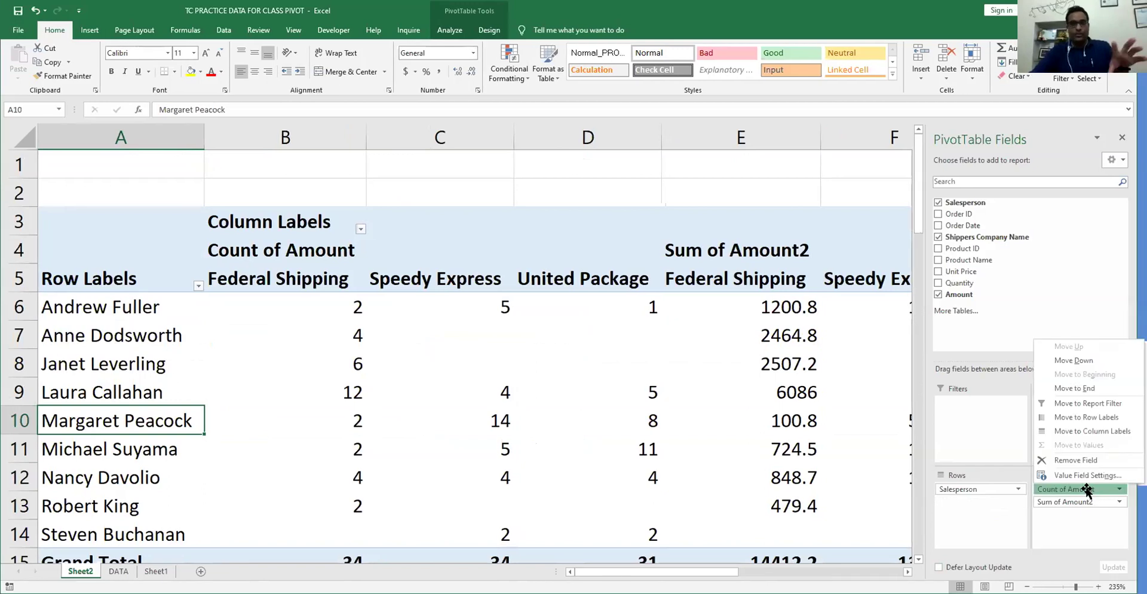
pyautogui.moveTo(1086, 490); pyautogui.dragTo(610, 179)
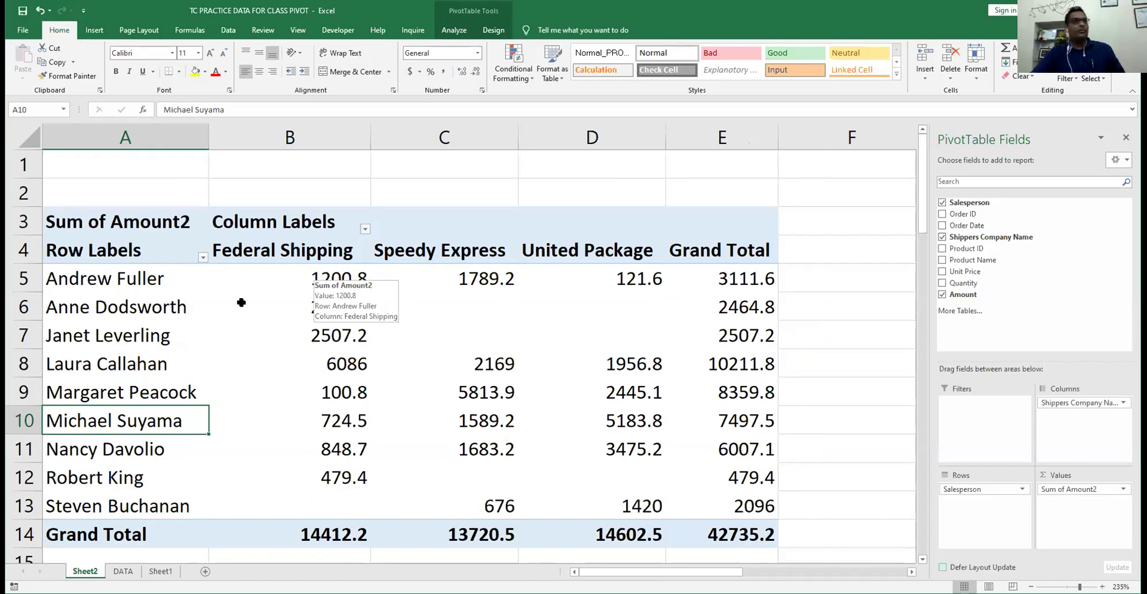
pyautogui.click(317, 276)
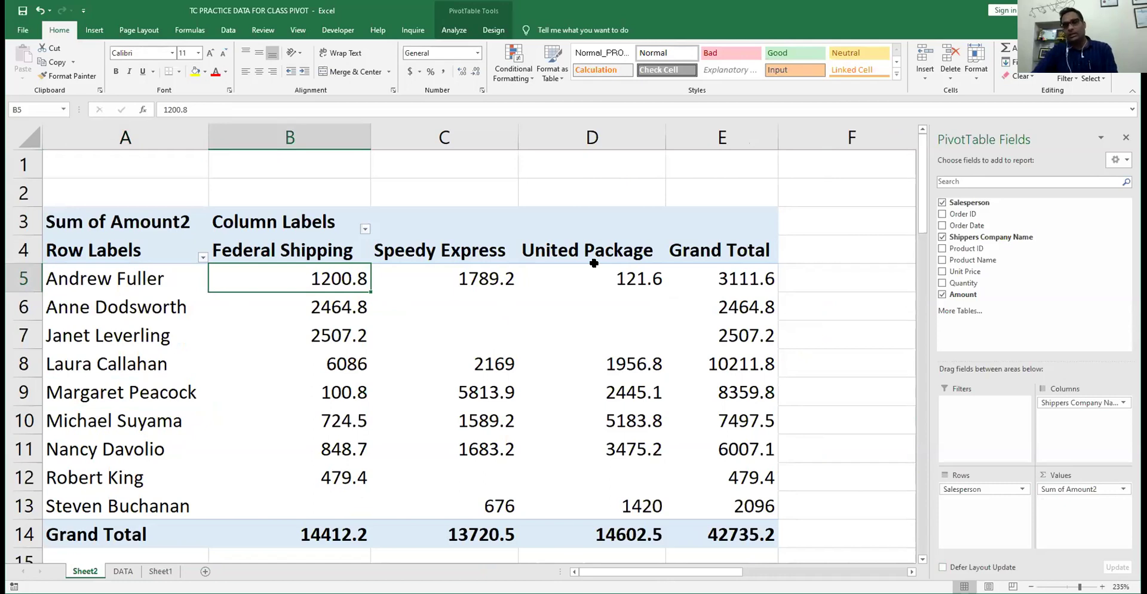
pyautogui.click(740, 279)
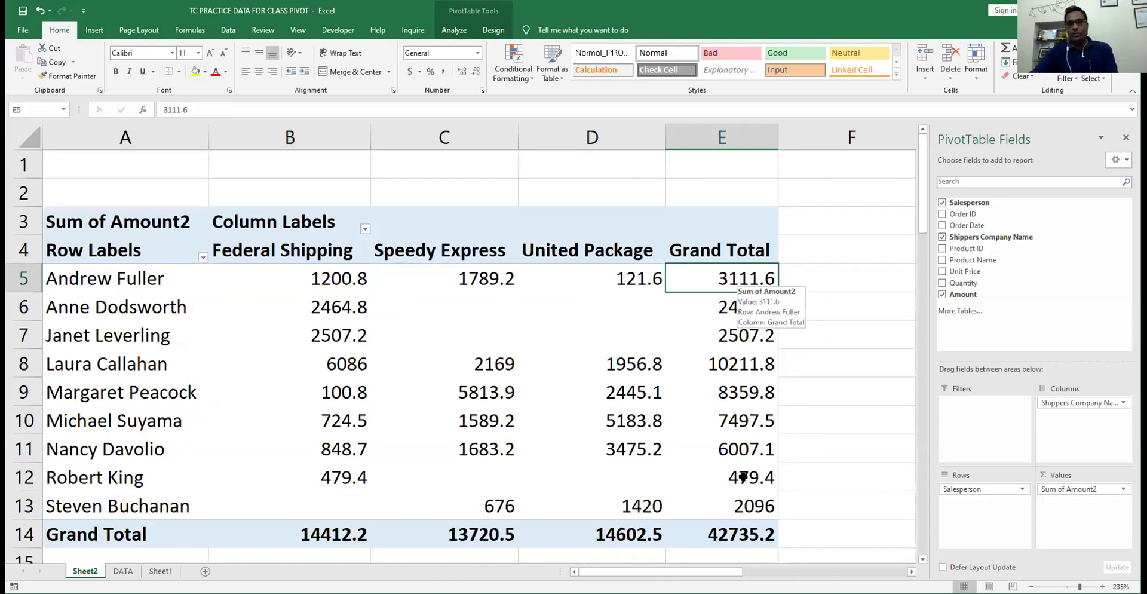
pyautogui.click(313, 281)
pyautogui.click(456, 281)
pyautogui.click(608, 278)
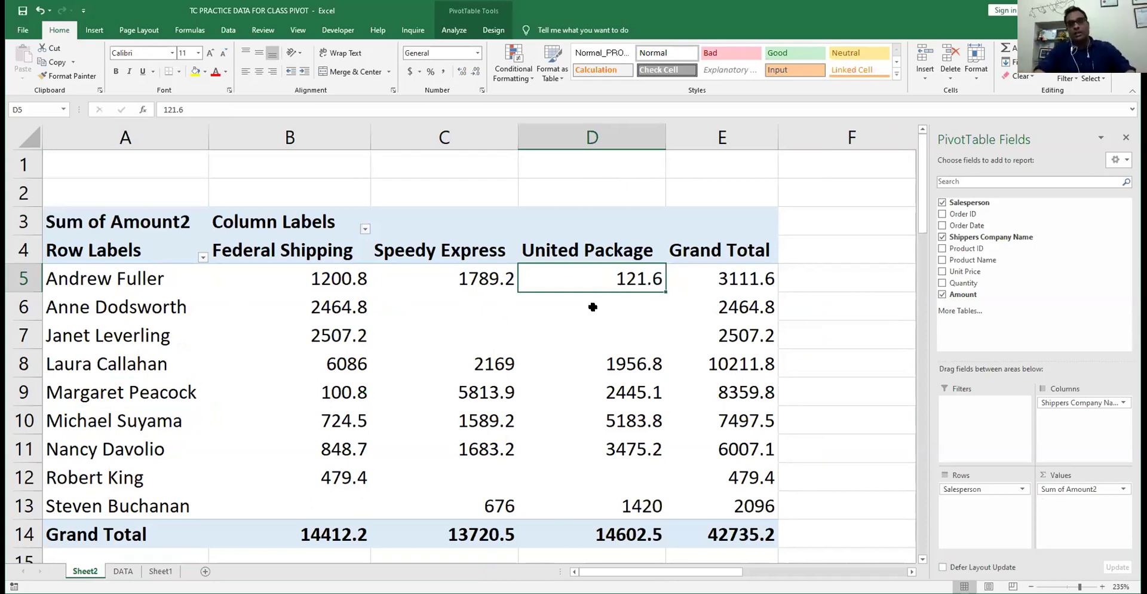
pyautogui.click(347, 277)
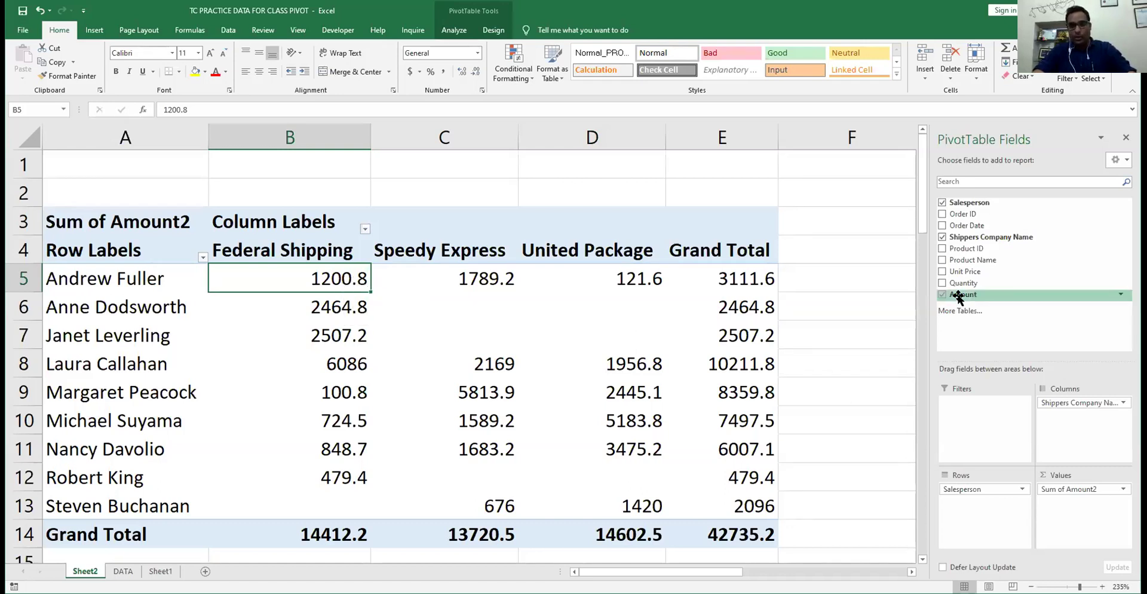
pyautogui.moveTo(958, 297); pyautogui.dragTo(1064, 511)
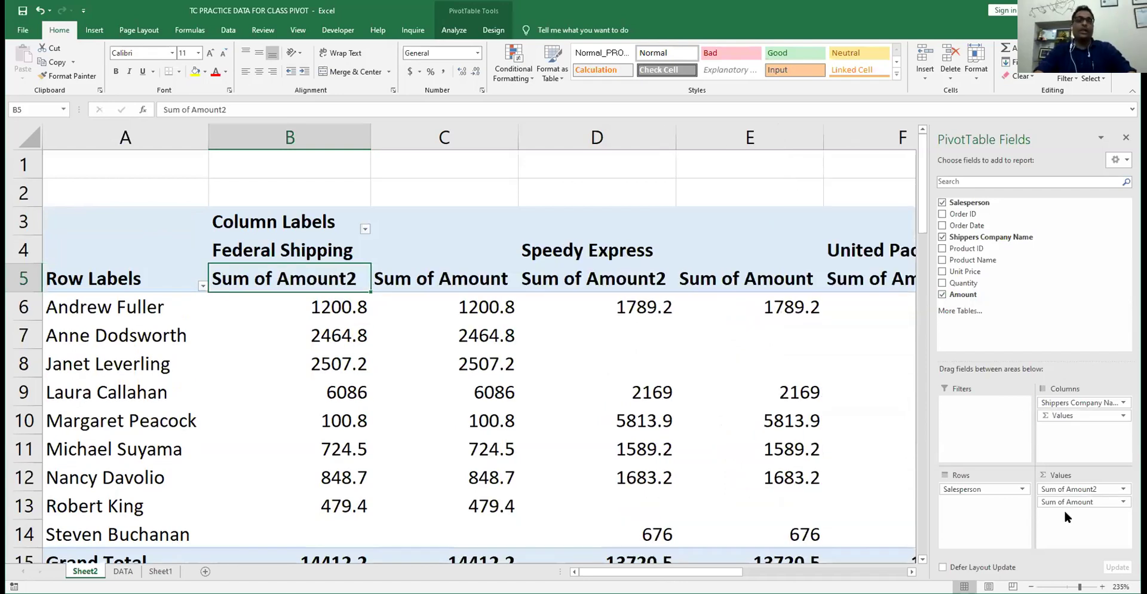
# - Change Sum of Amount2 to Count of Amount2 in its Value Field Settings
pyautogui.click(1115, 491)
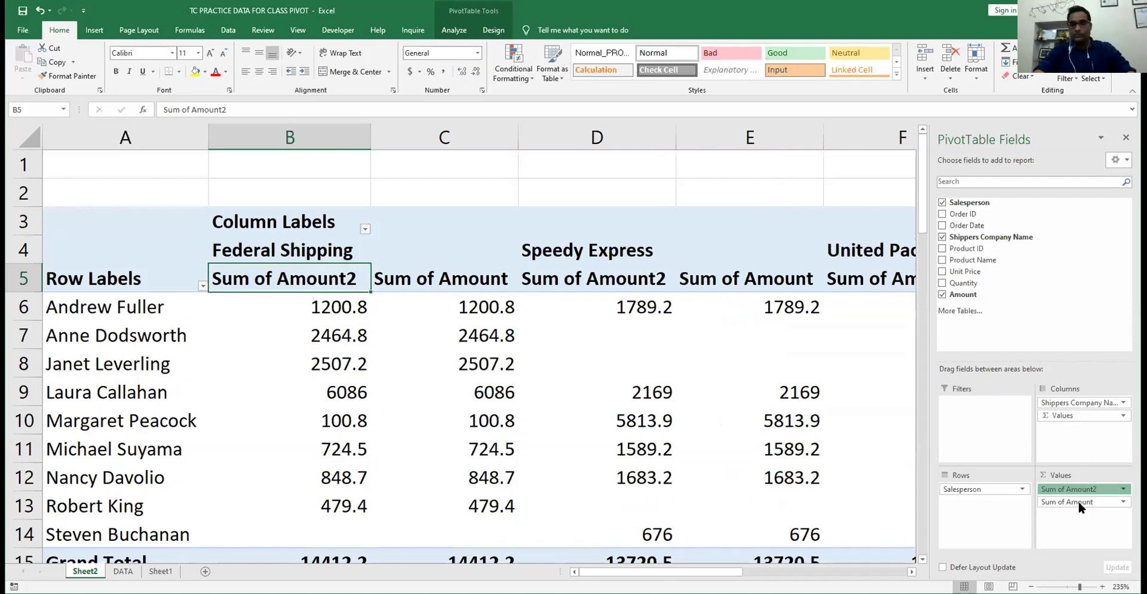
pyautogui.rightClick(317, 308)
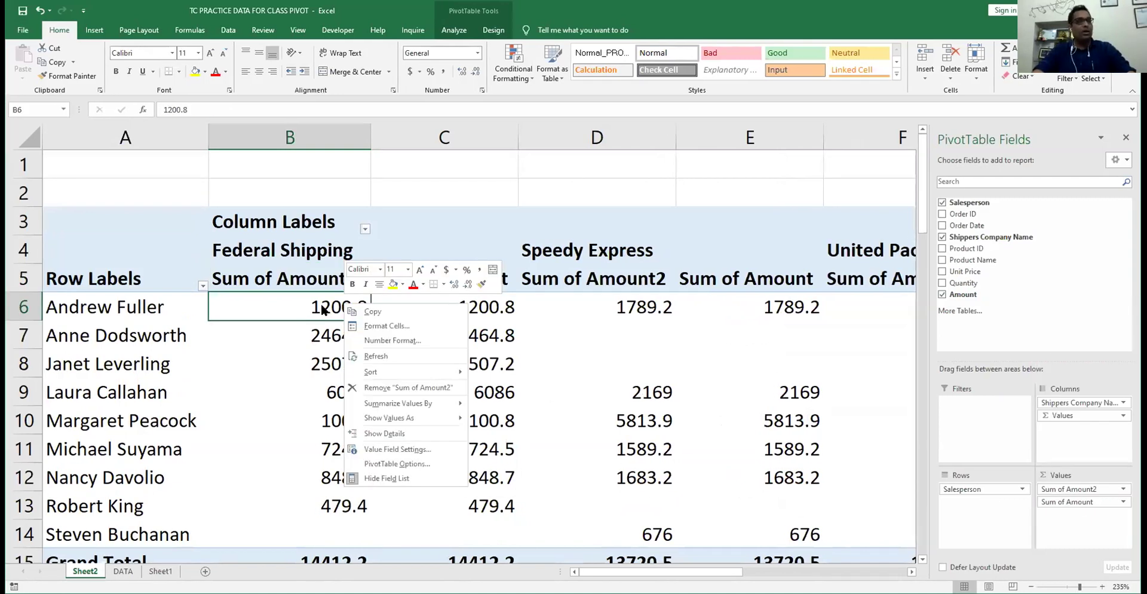
pyautogui.press('Escape')
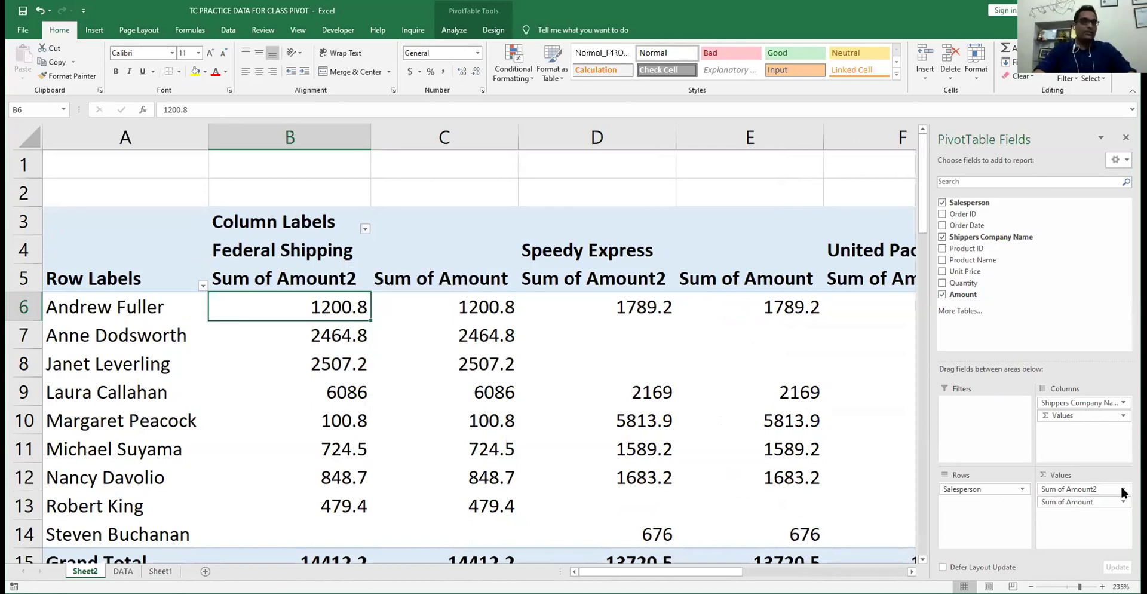
pyautogui.click(1068, 489)
pyautogui.click(1075, 475)
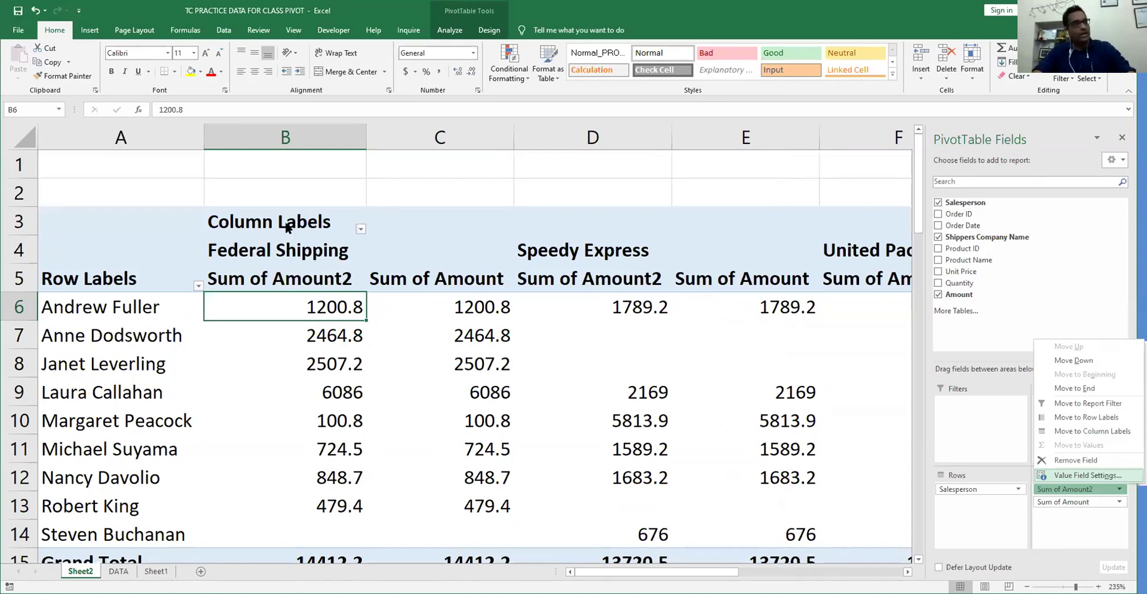
pyautogui.click(274, 230)
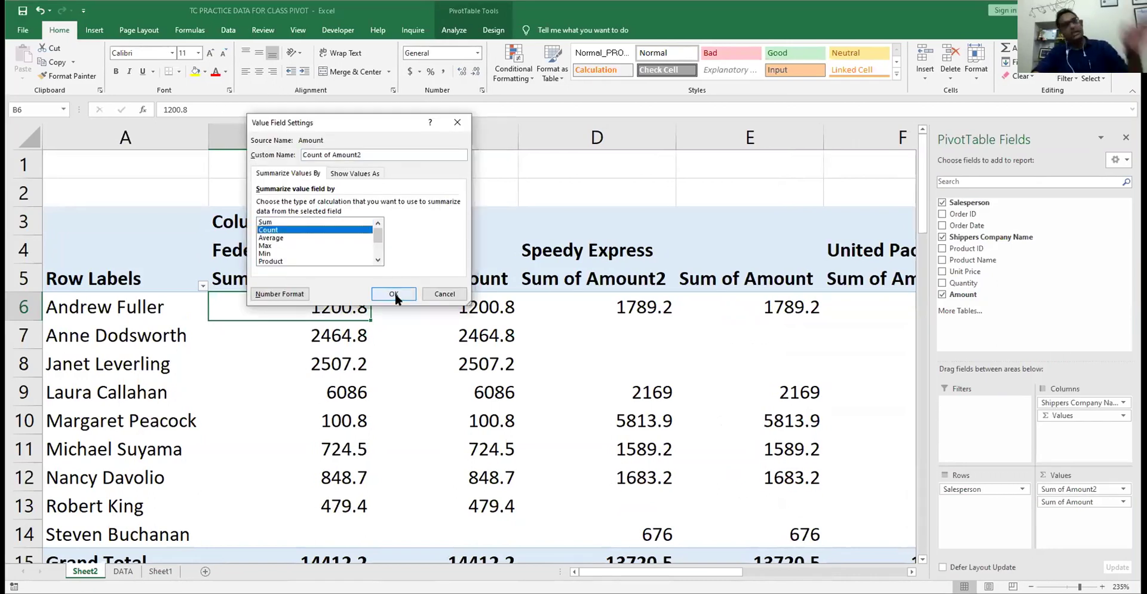
pyautogui.press('Return')
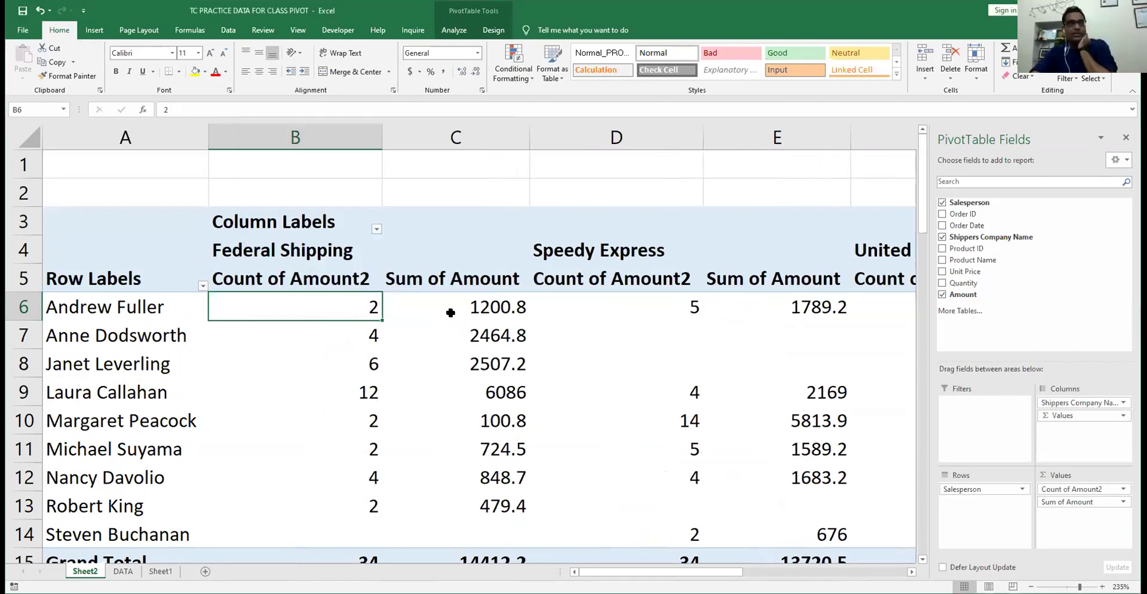
# - Review Andrew Fuller's per-shipper sums and grand totals, then remove Count of Amount2
pyautogui.click(492, 307)
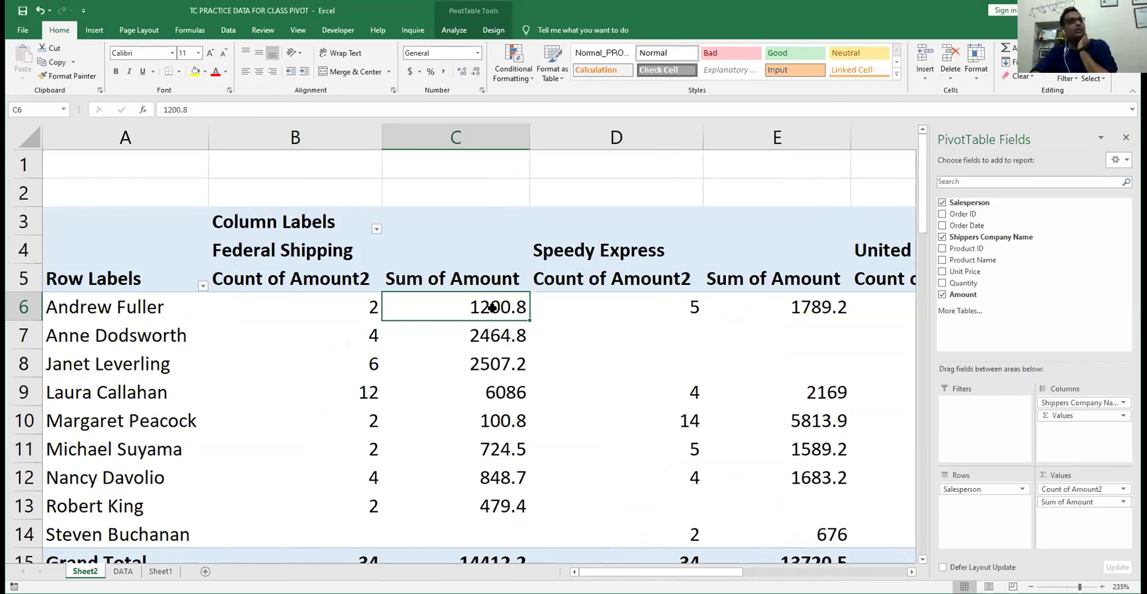
pyautogui.click(773, 302)
pyautogui.hotkey('ctrl', 'Right')
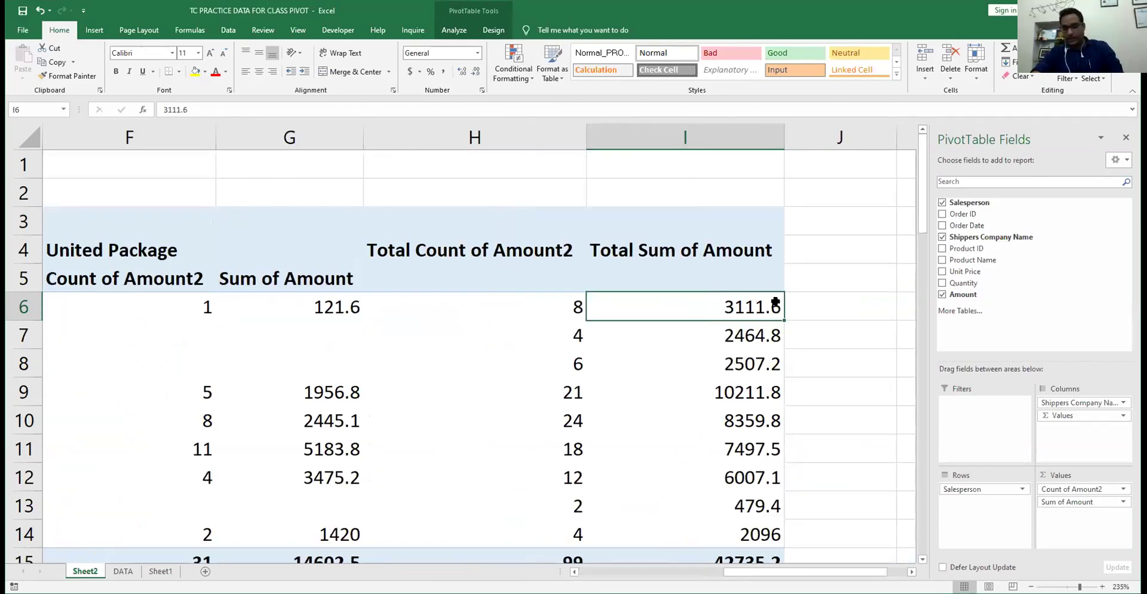
pyautogui.press('Left')
pyautogui.press('Left')
pyautogui.press('Left')
pyautogui.press('Left')
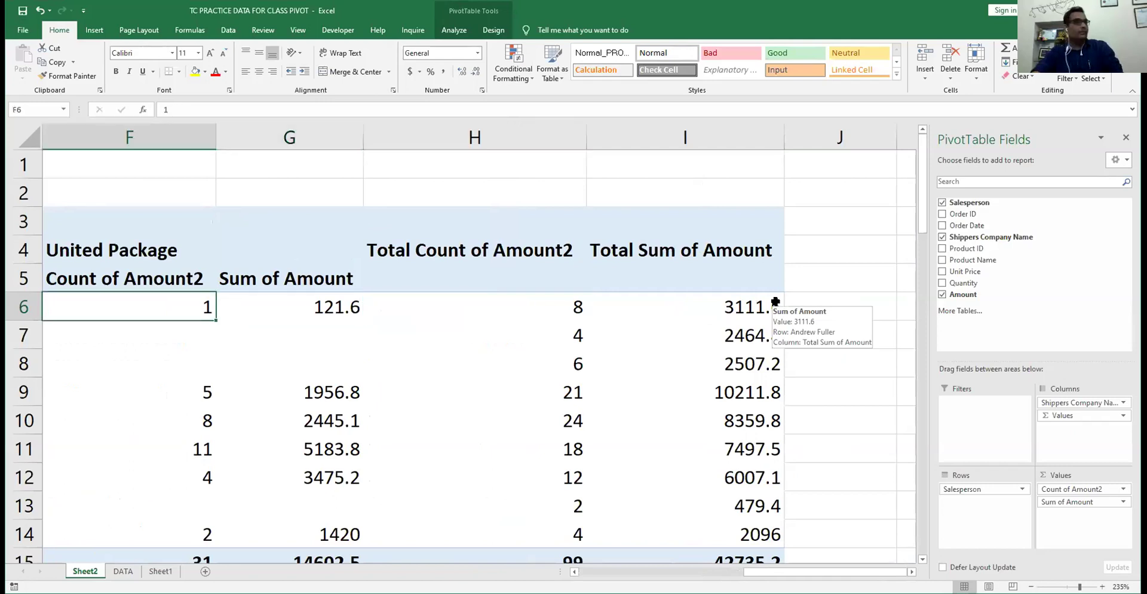
pyautogui.hotkey('ctrl', 'Left')
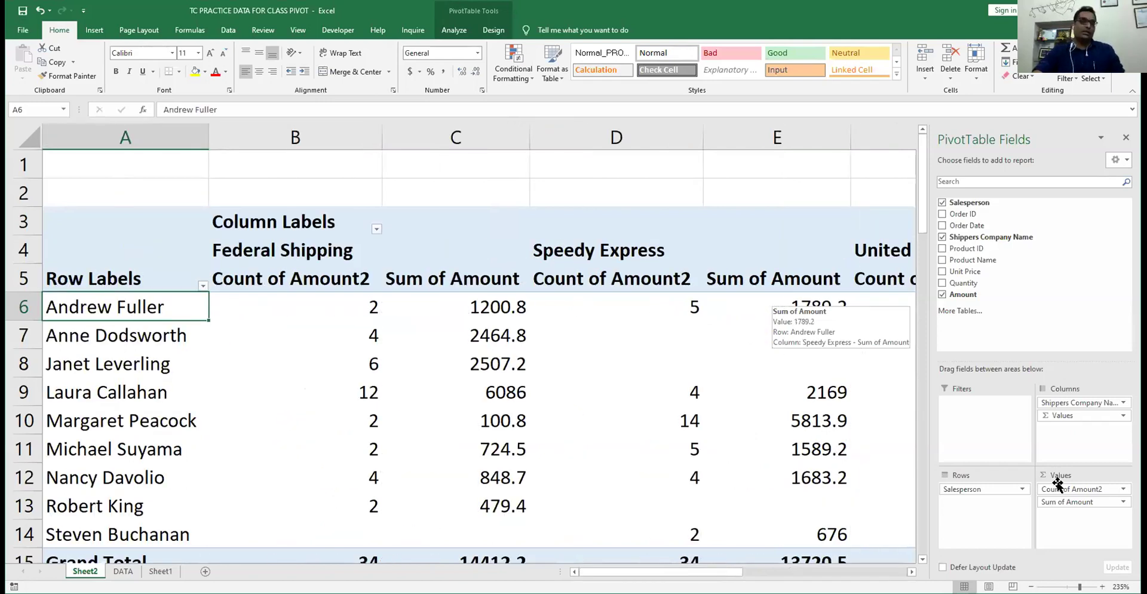
pyautogui.moveTo(1066, 489); pyautogui.dragTo(738, 283)
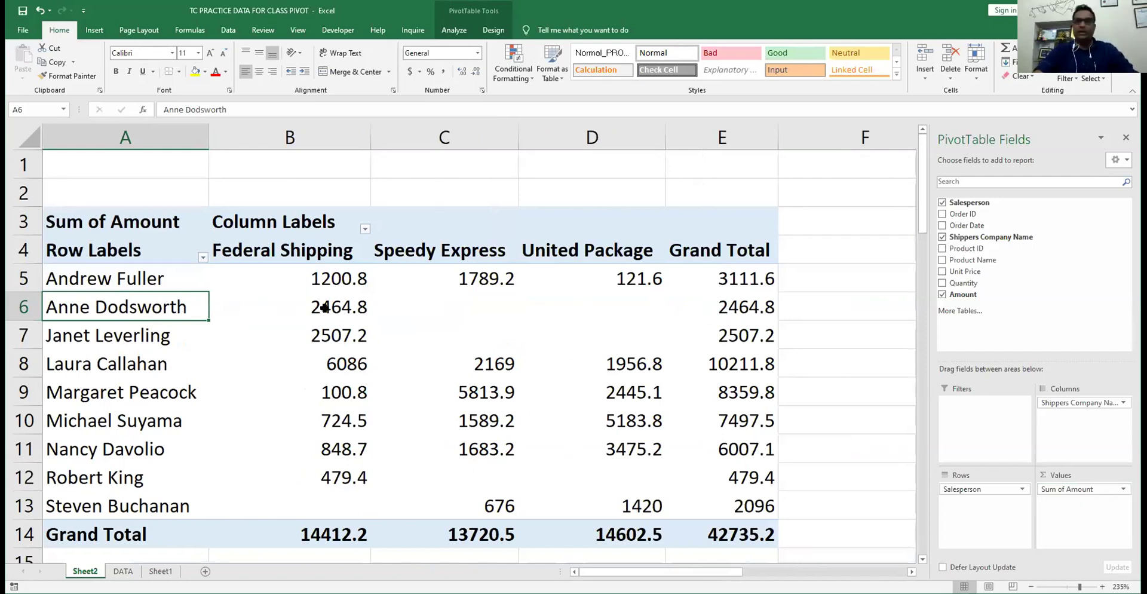
# - Remove the shipper columns and add Amount to Values again as Sum of Amount2
pyautogui.moveTo(325, 307)
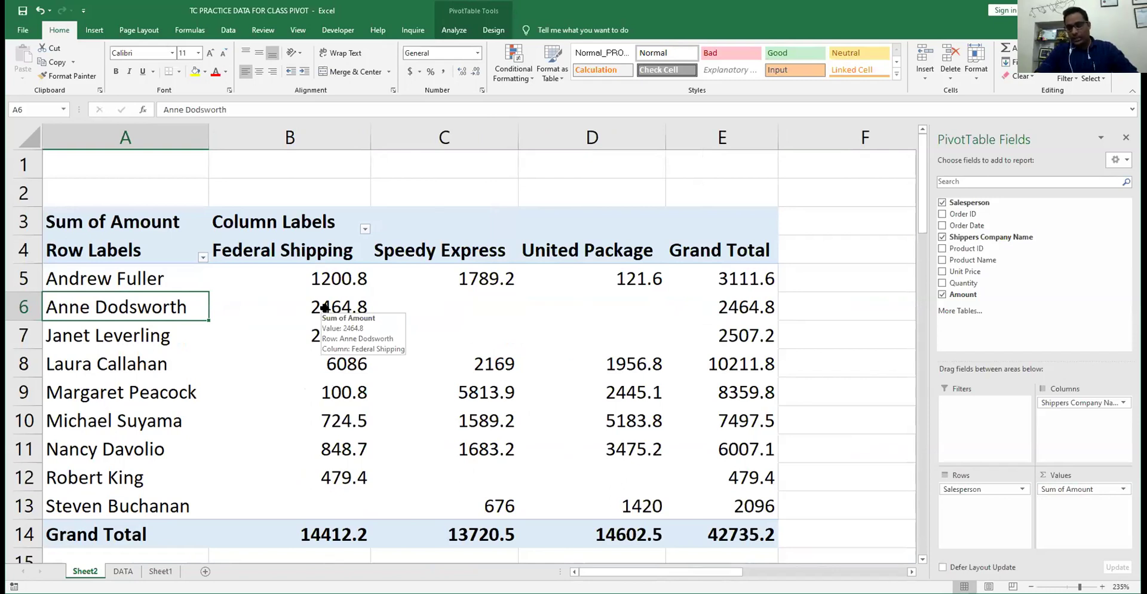
pyautogui.click(313, 269)
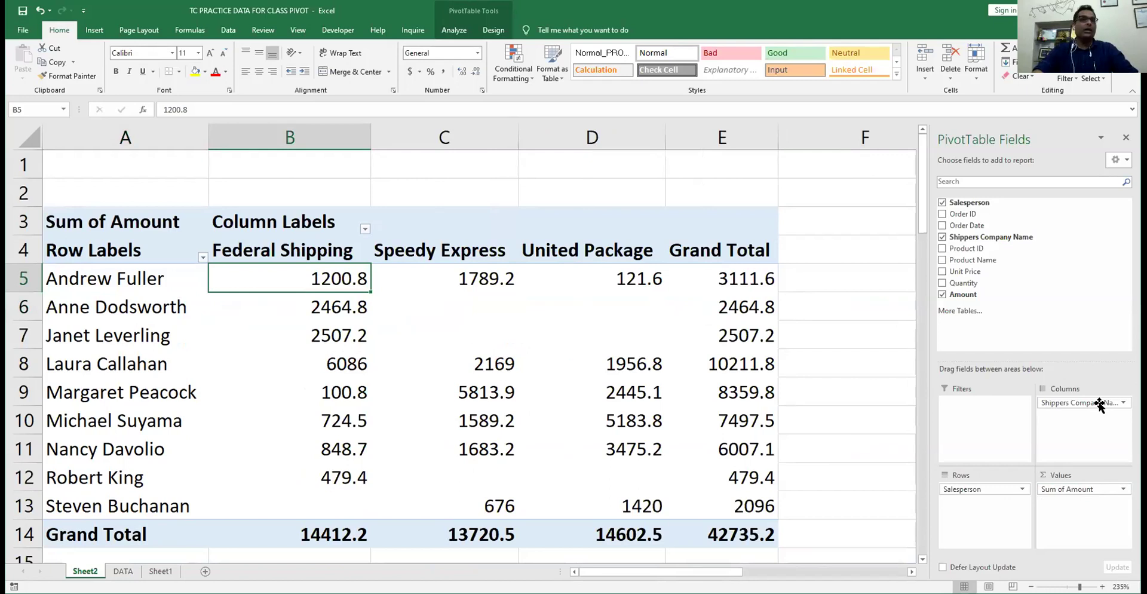
pyautogui.moveTo(1099, 405); pyautogui.dragTo(180, 392)
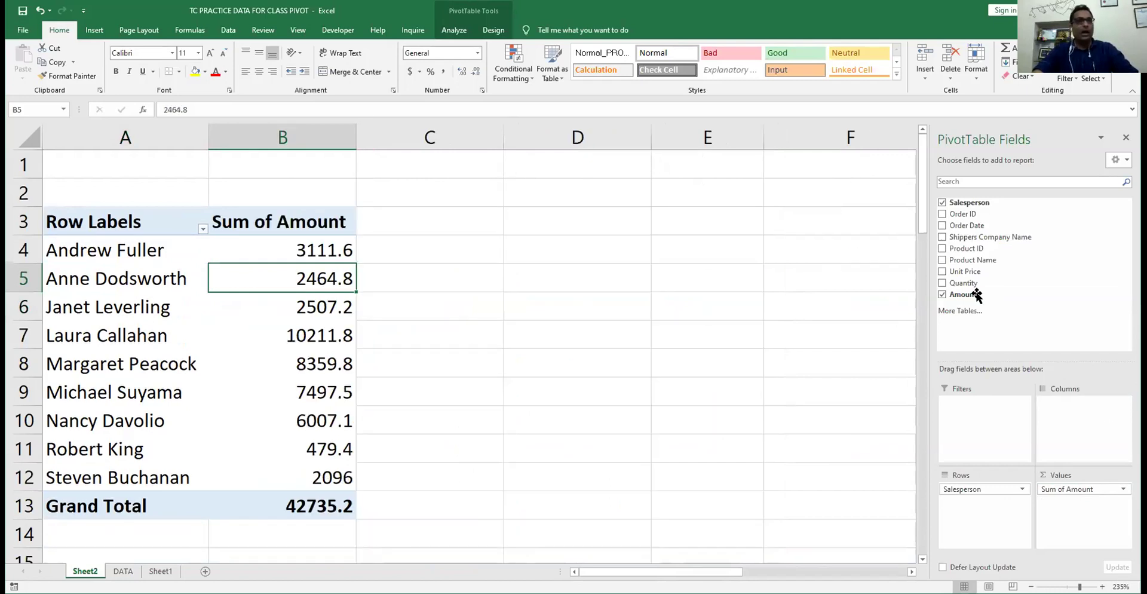
pyautogui.moveTo(976, 294); pyautogui.dragTo(1096, 513)
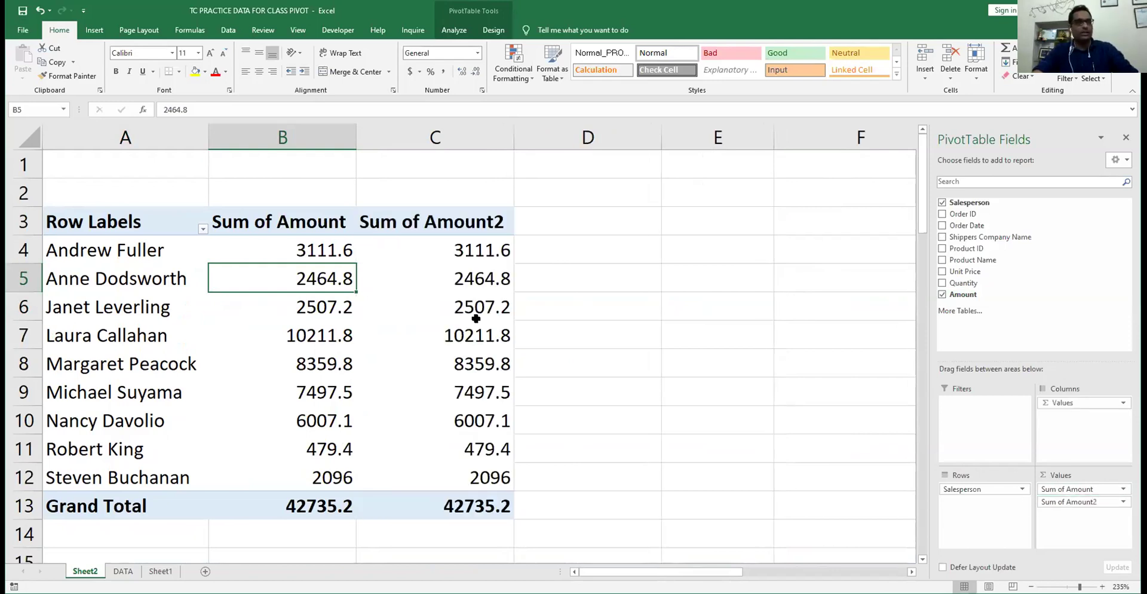
pyautogui.click(288, 248)
pyautogui.rightClick(289, 250)
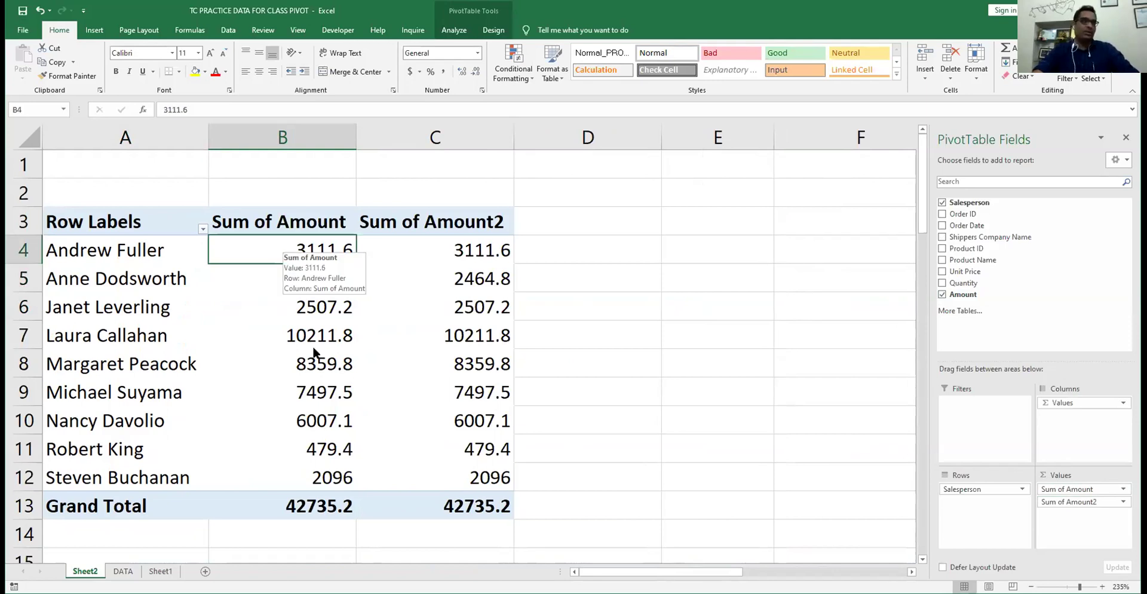
# - Show Sum of Amount as % of Grand Total and check Laura Callahan's, Janet Leverling's and Margaret Peacock's shares
pyautogui.moveTo(322, 365)
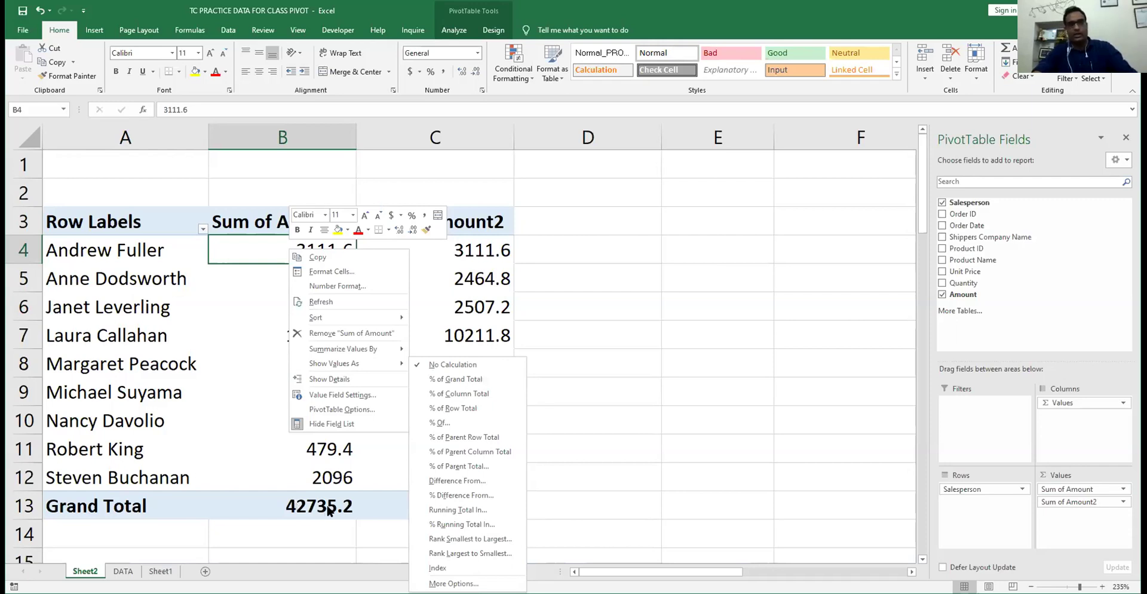
pyautogui.press('Escape')
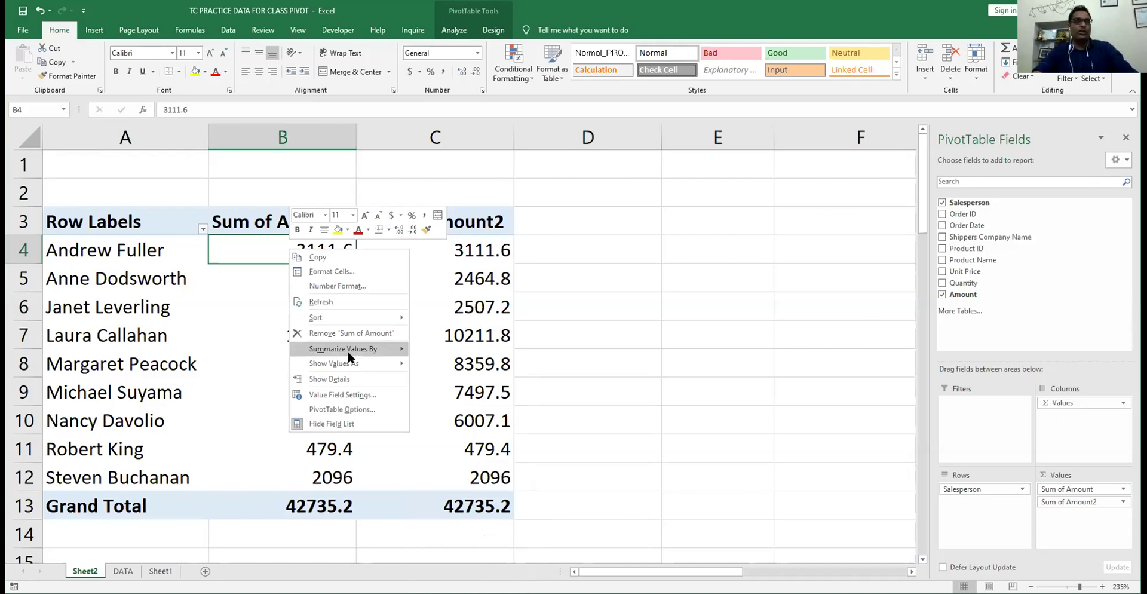
pyautogui.press('a')
pyautogui.press('c')
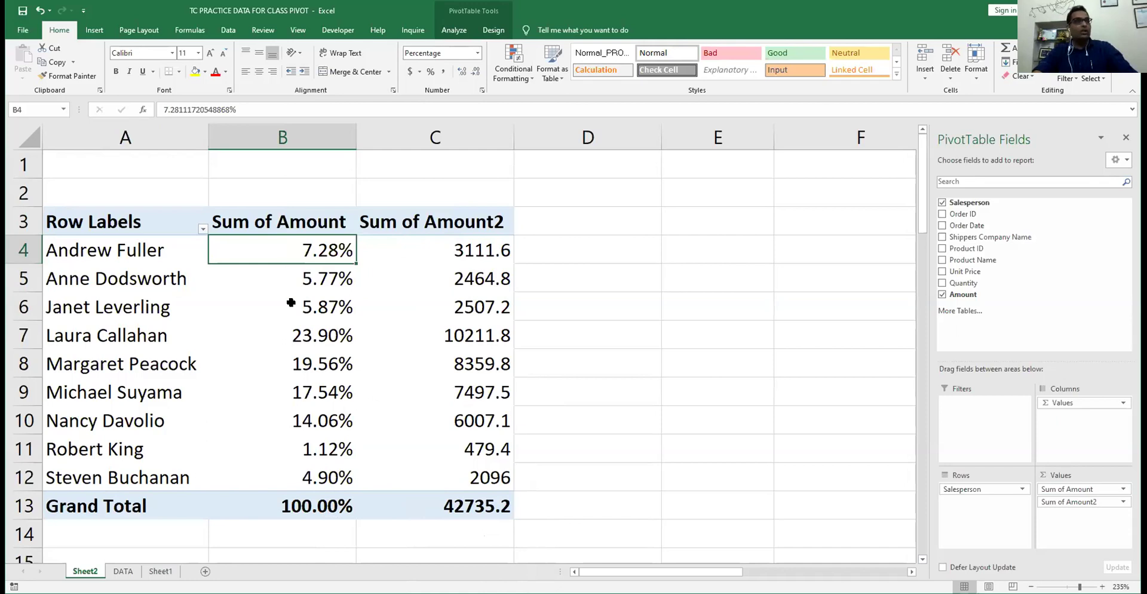
pyautogui.click(307, 333)
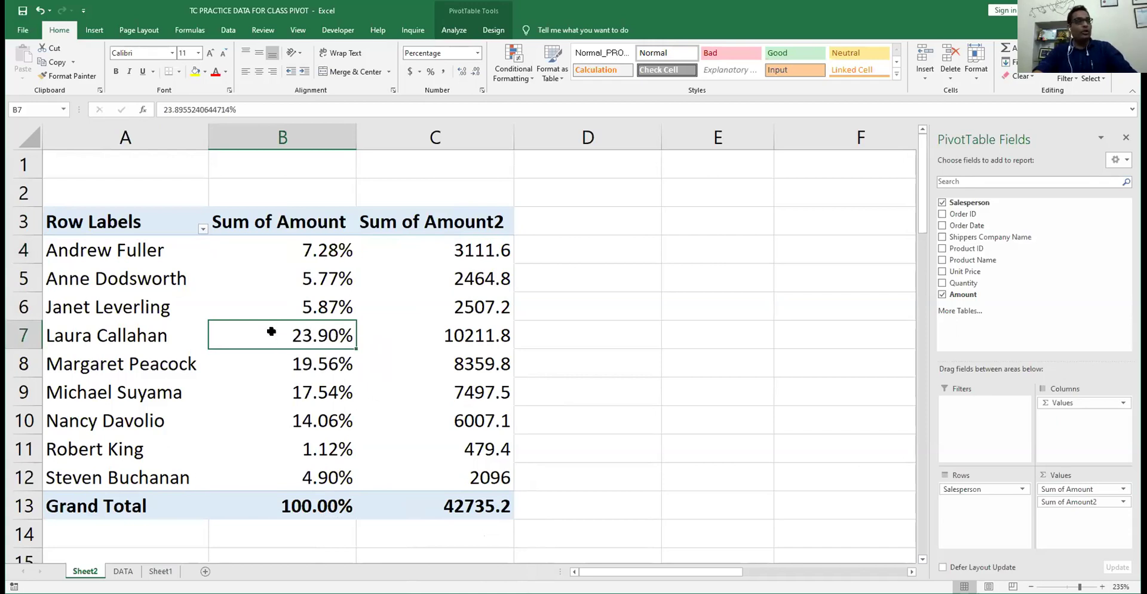
pyautogui.click(302, 307)
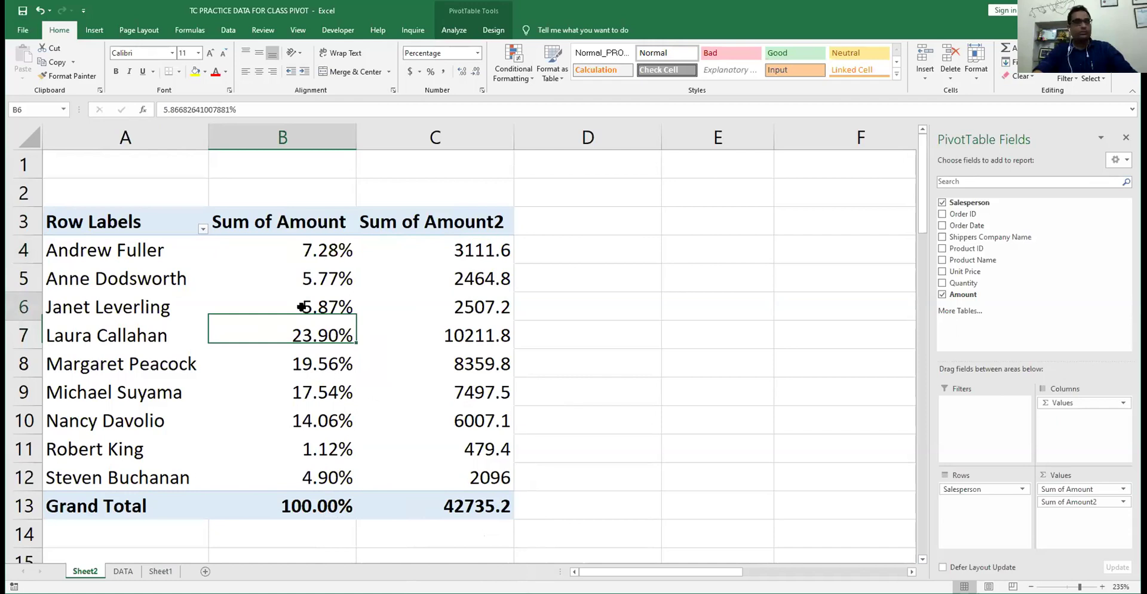
pyautogui.click(292, 361)
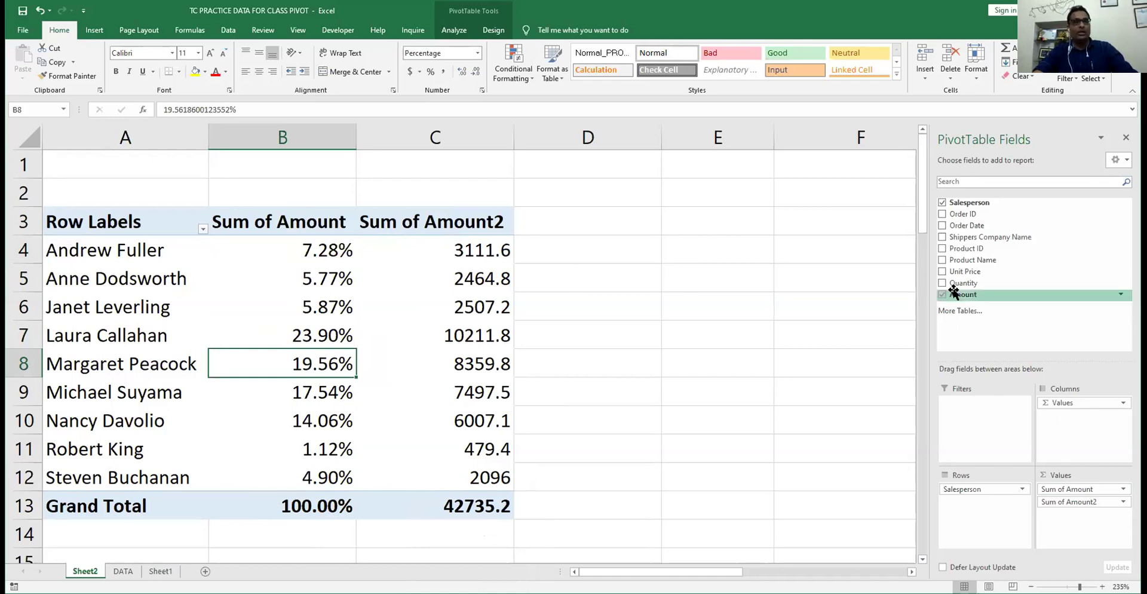
# - Add Amount a third time as Sum of Amount3 and remove the Count of Amount2 column
pyautogui.moveTo(954, 292); pyautogui.dragTo(1075, 515)
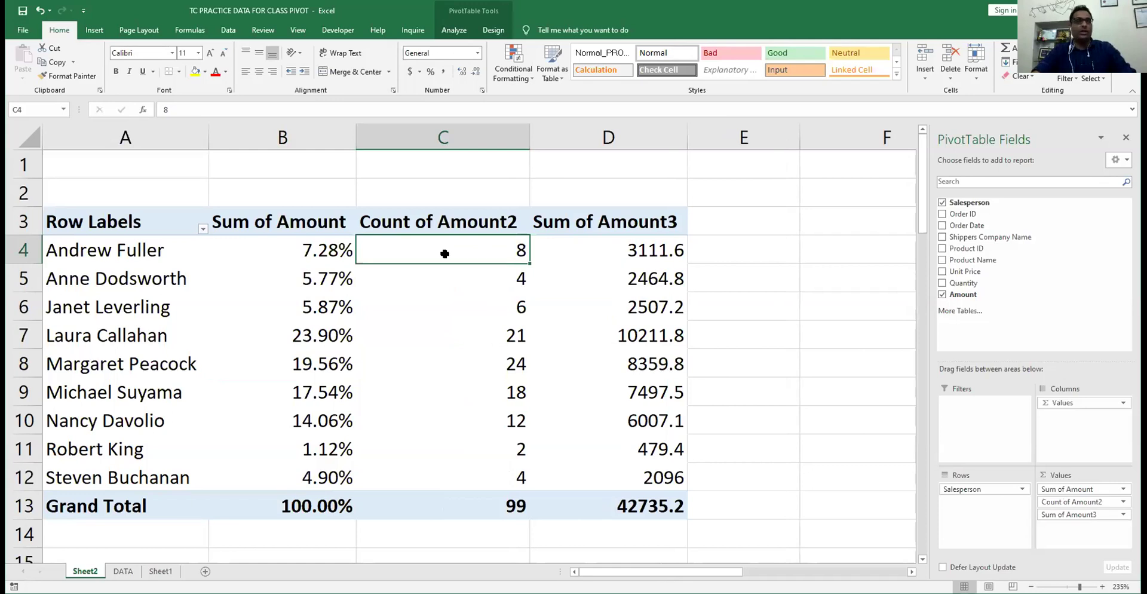
pyautogui.click(608, 254)
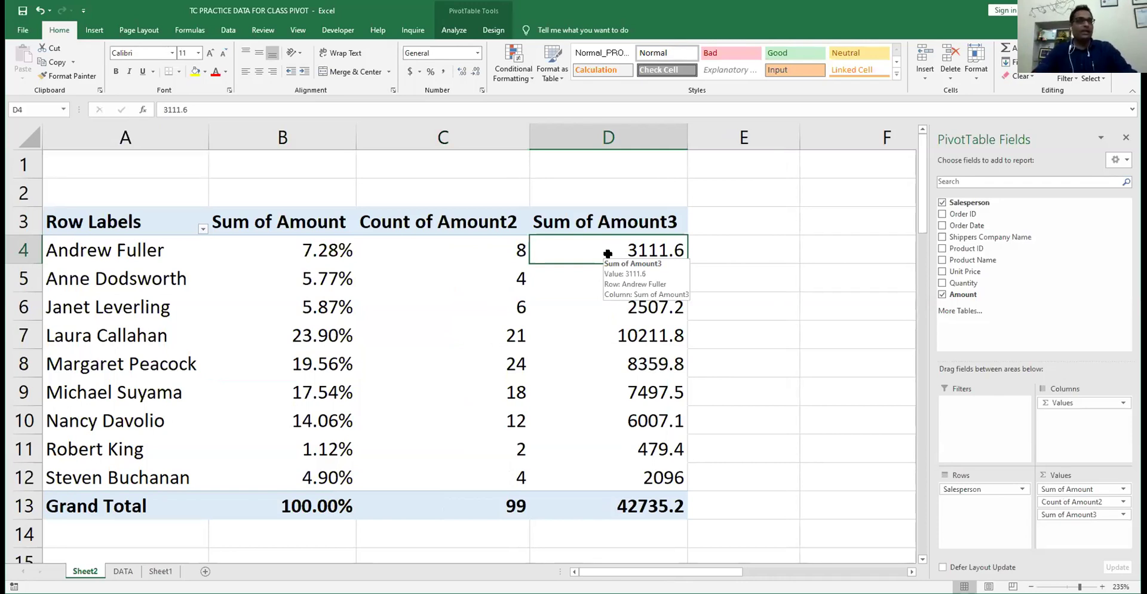
pyautogui.click(321, 250)
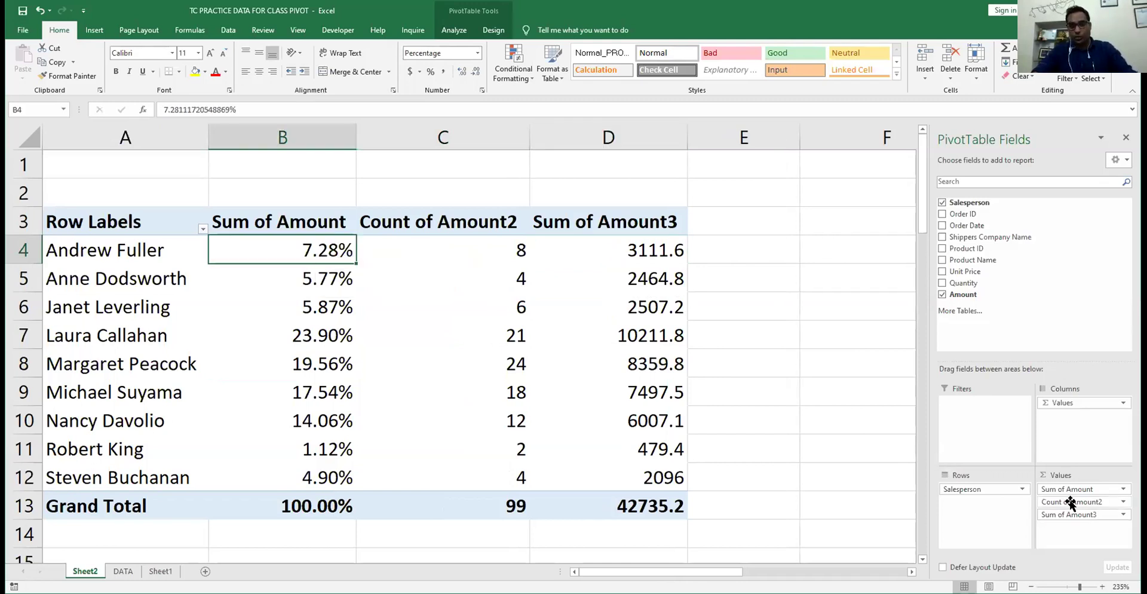
pyautogui.moveTo(1069, 504); pyautogui.dragTo(825, 318)
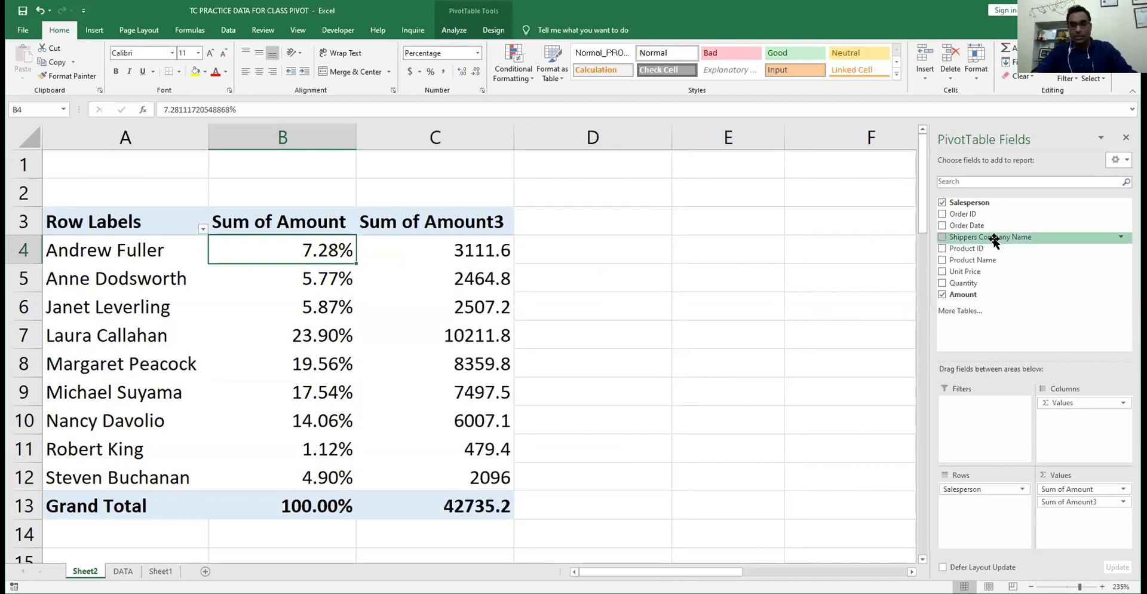
# - Put Shippers Company Name back in Columns and browse Andrew Fuller's per-shipper percentages
pyautogui.moveTo(988, 237); pyautogui.dragTo(1071, 435)
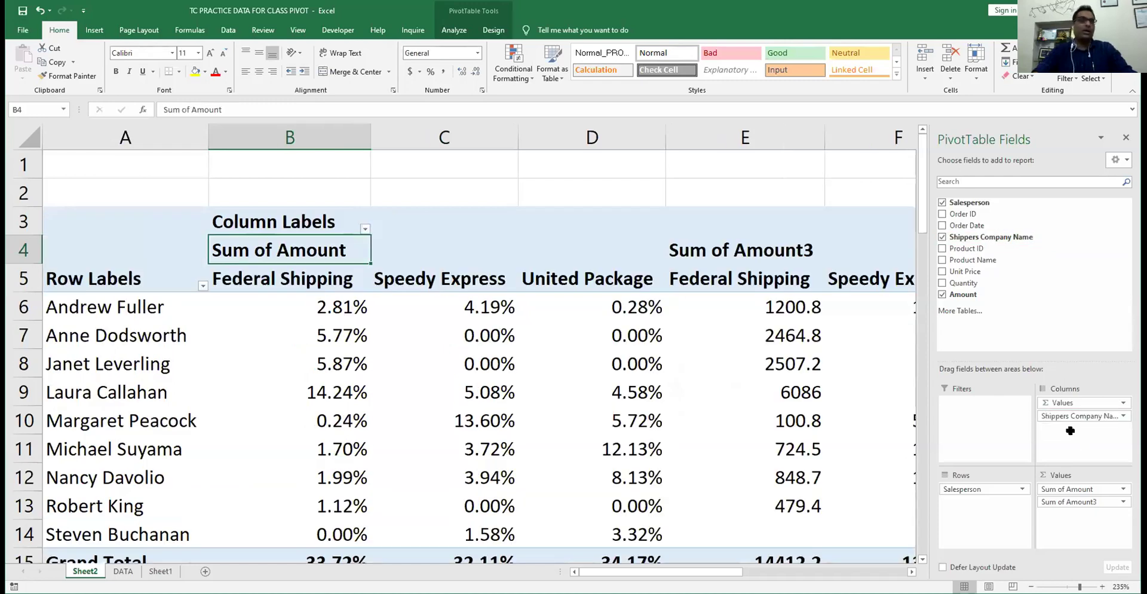
pyautogui.click(290, 309)
pyautogui.click(478, 307)
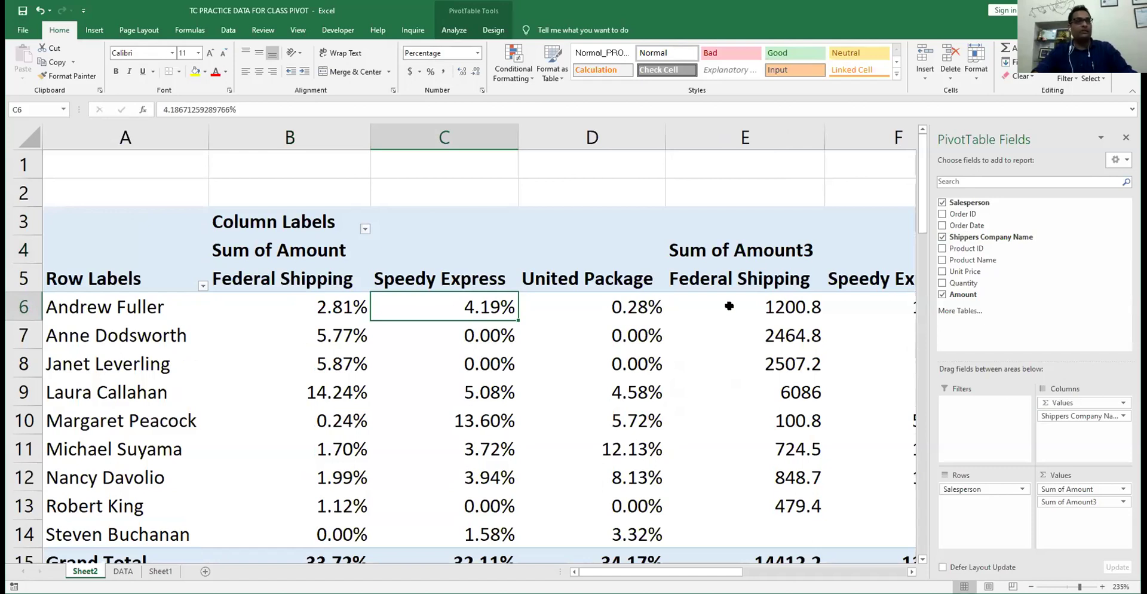
pyautogui.press('Right')
pyautogui.press('Right')
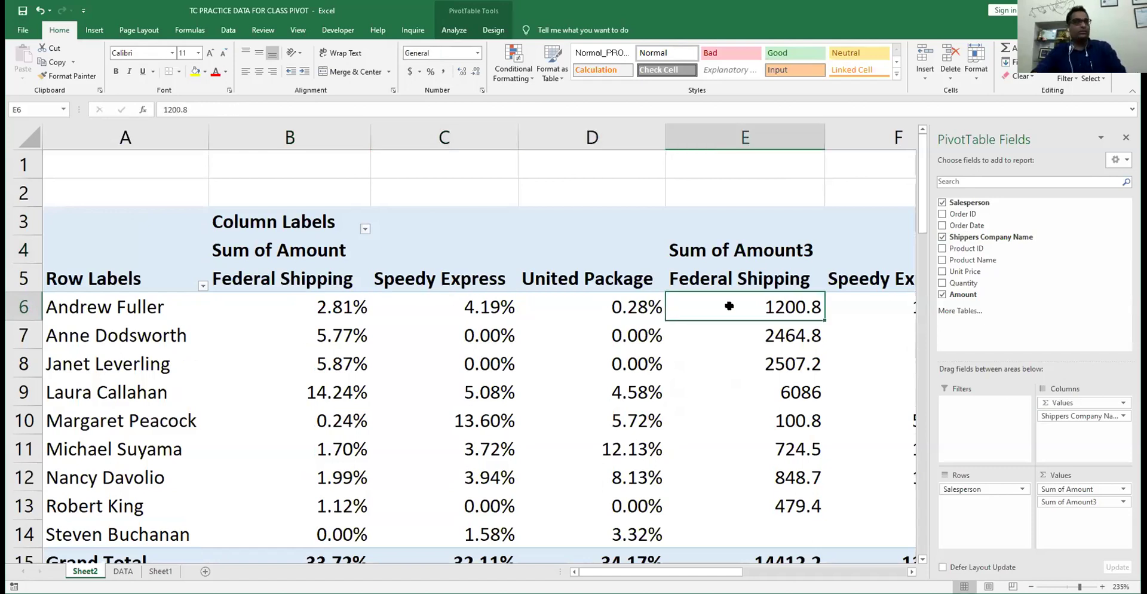
pyautogui.press('Left')
pyautogui.press('Left')
pyautogui.hscroll(2, 729, 306)
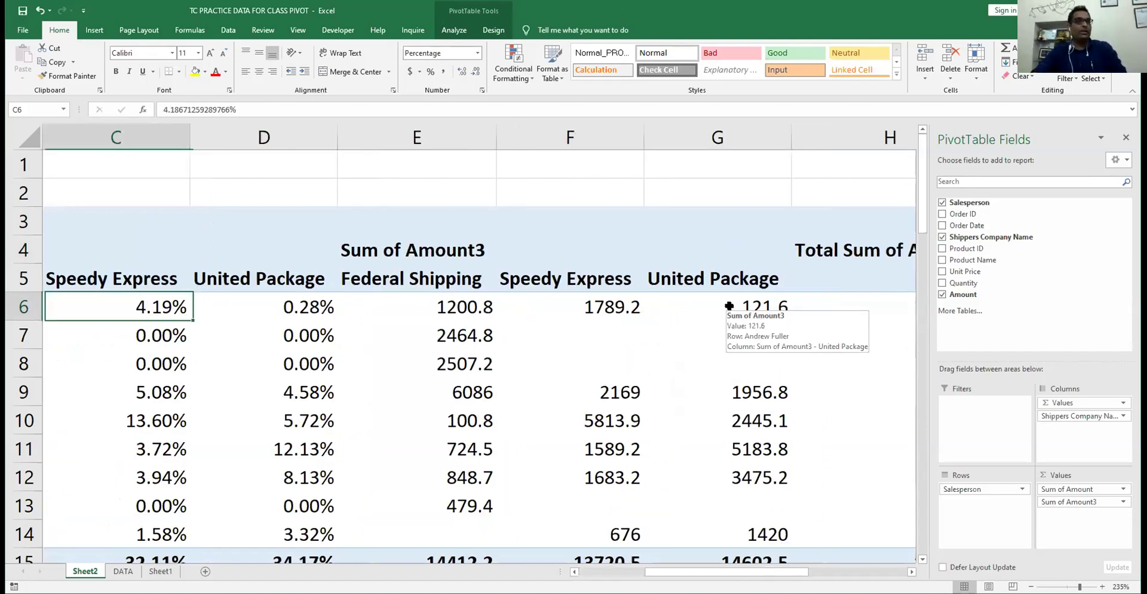
pyautogui.press('Left')
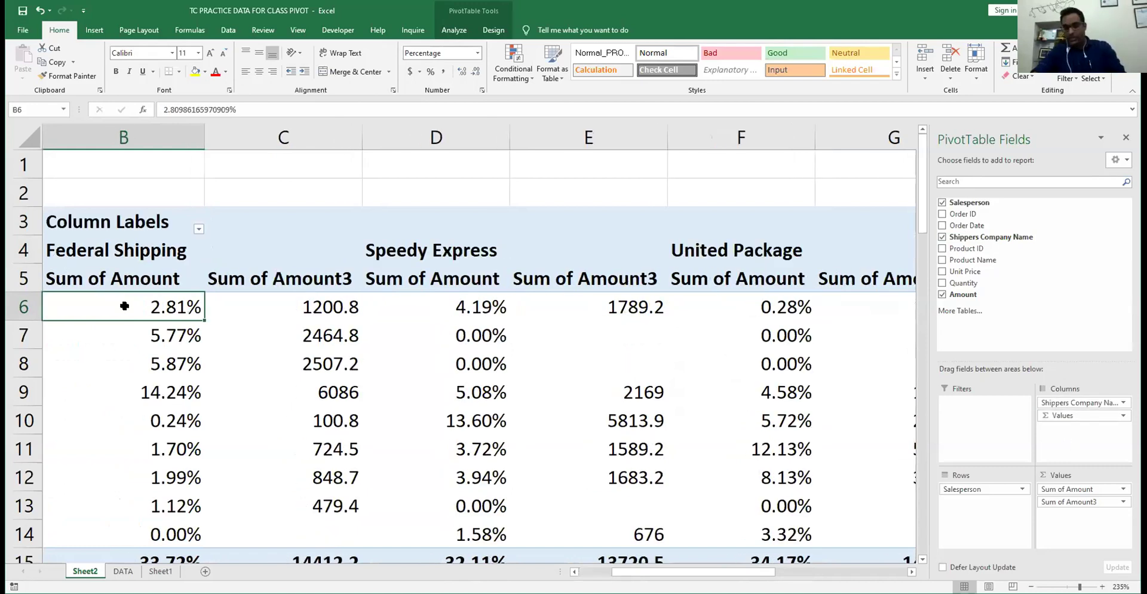
pyautogui.press('Left')
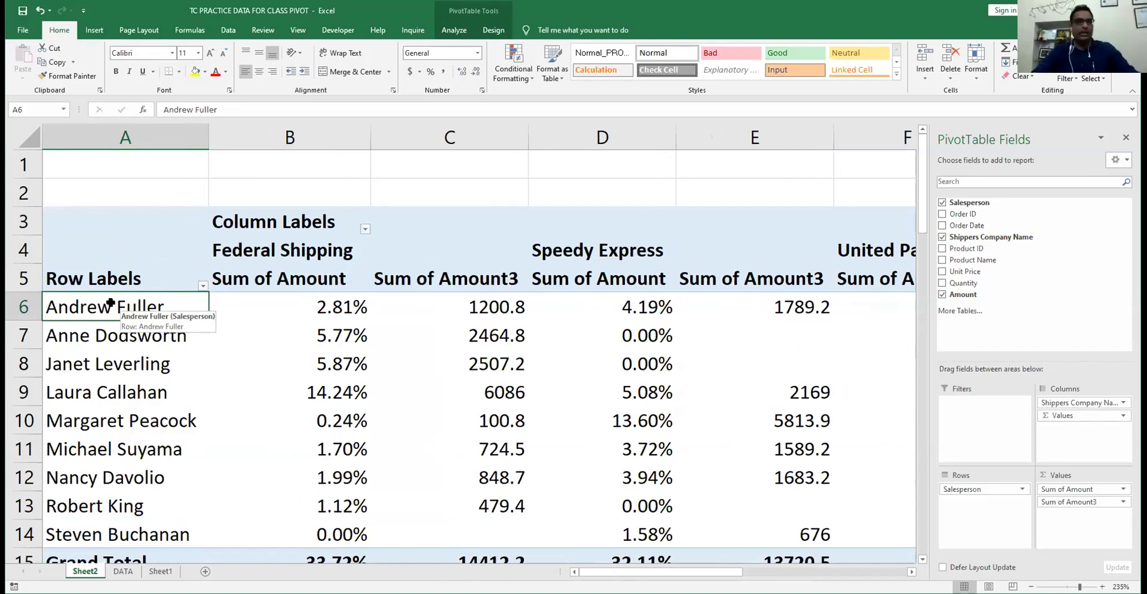
# - Check Andrew Fuller's Federal Shipping and Speedy Express values, then the Total and Grand Total figures
pyautogui.click(294, 305)
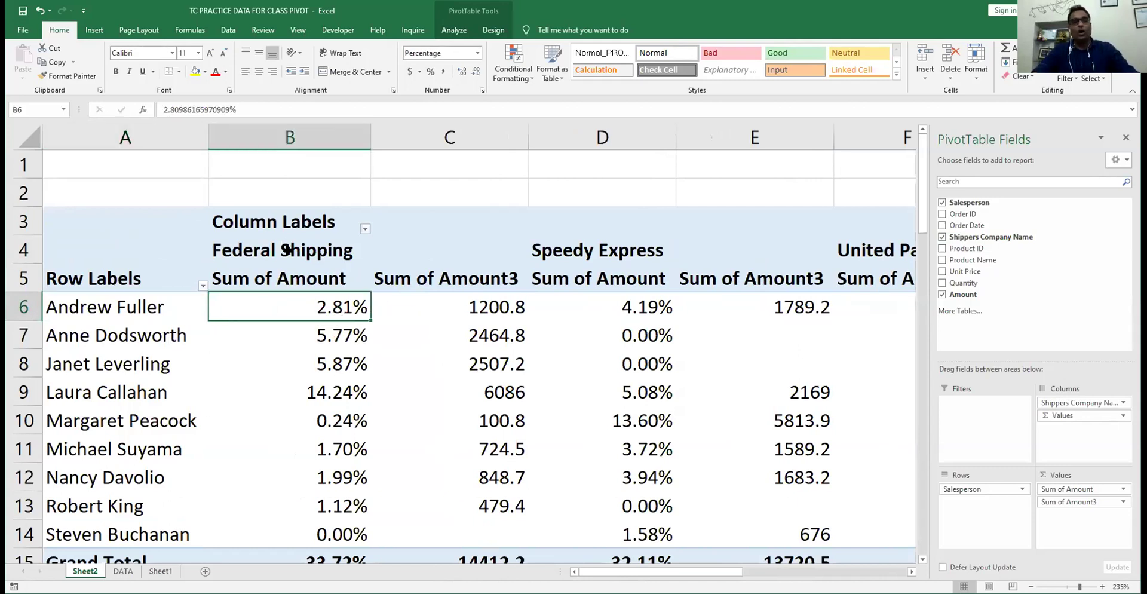
pyautogui.click(496, 309)
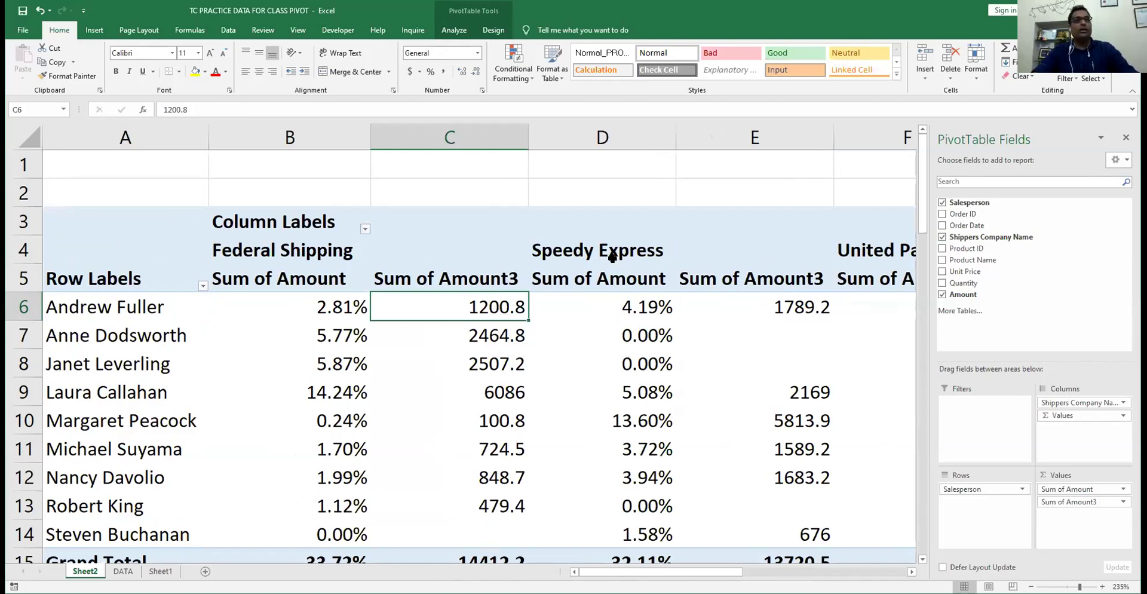
pyautogui.click(627, 307)
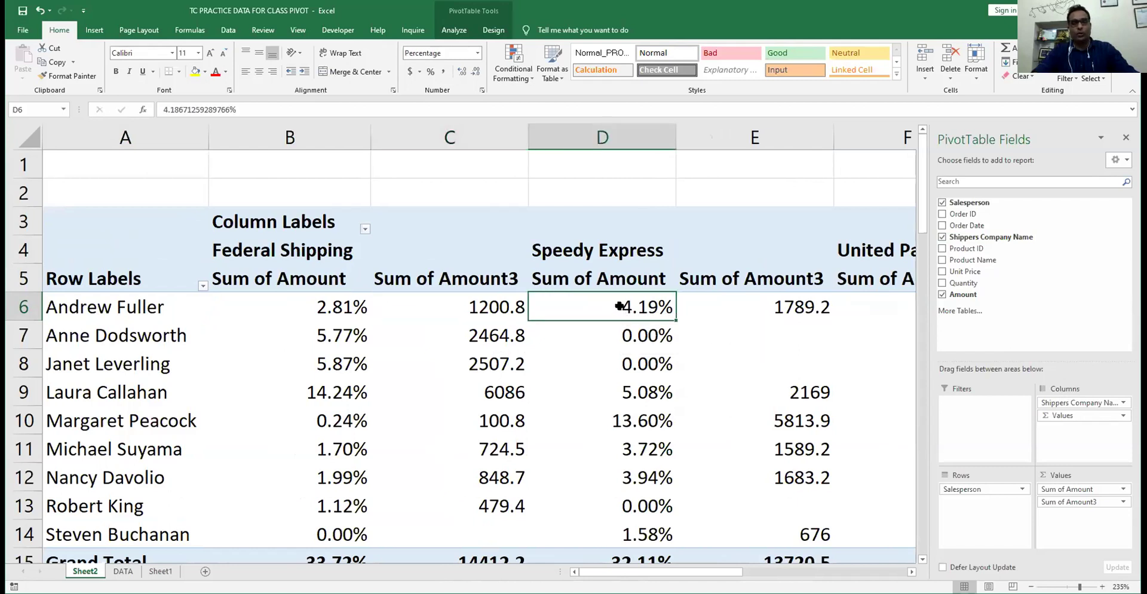
pyautogui.click(797, 306)
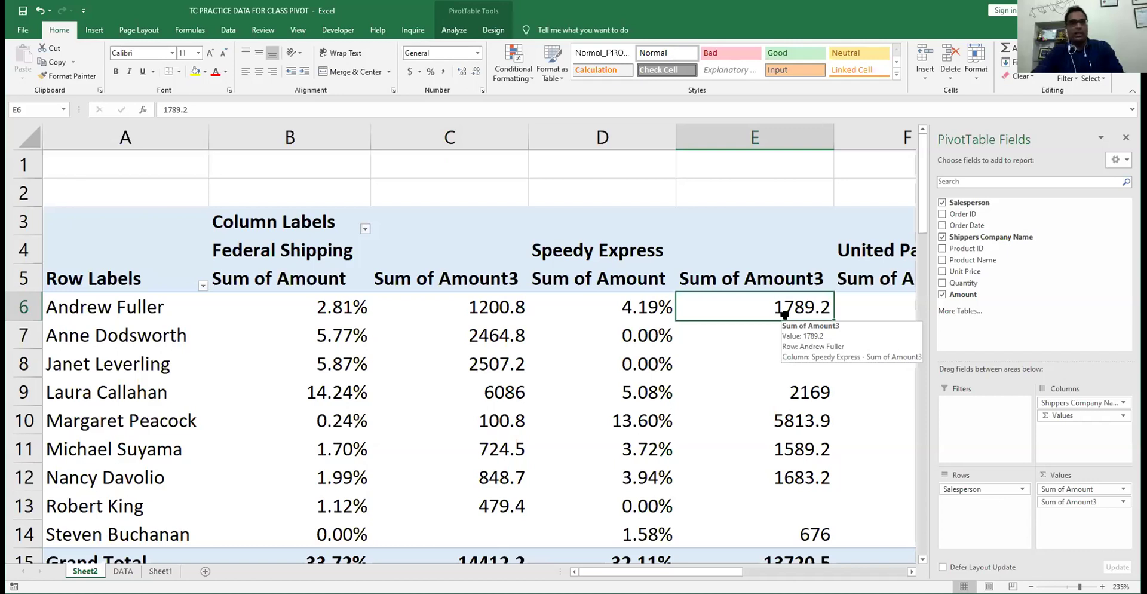
pyautogui.press('Right')
pyautogui.press('Right')
pyautogui.press('Right')
pyautogui.press('Down')
pyautogui.press('Down')
pyautogui.press('Down')
pyautogui.press('Down')
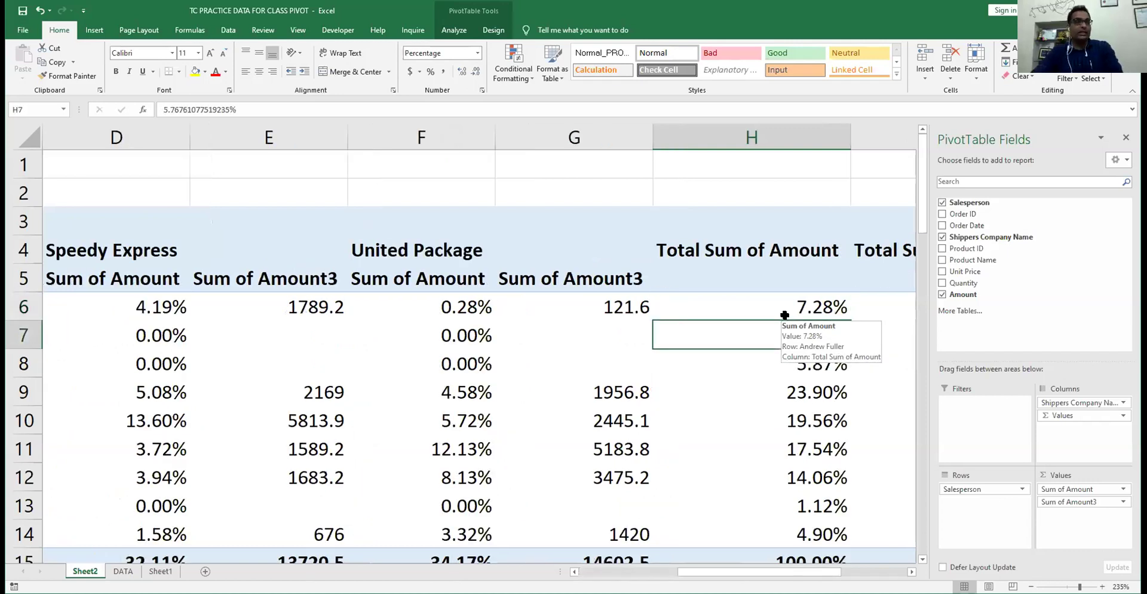
pyautogui.press('Down')
pyautogui.press('Down')
pyautogui.press('Down')
pyautogui.press('Down')
pyautogui.press('Down')
pyautogui.press('Left')
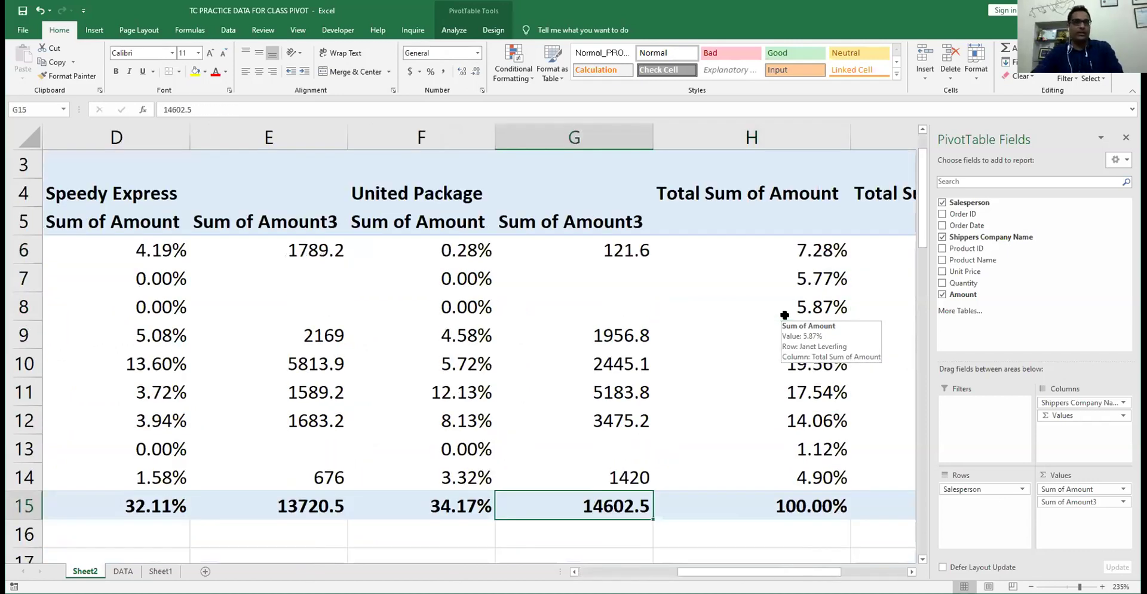
pyautogui.press('Left')
pyautogui.press('Left')
pyautogui.press('Left')
pyautogui.press('Left')
pyautogui.press('Up')
pyautogui.press('Up')
pyautogui.press('Up')
pyautogui.press('Up')
pyautogui.press('Up')
pyautogui.press('Up')
pyautogui.press('Up')
pyautogui.press('Up')
pyautogui.press('Up')
pyautogui.press('Up')
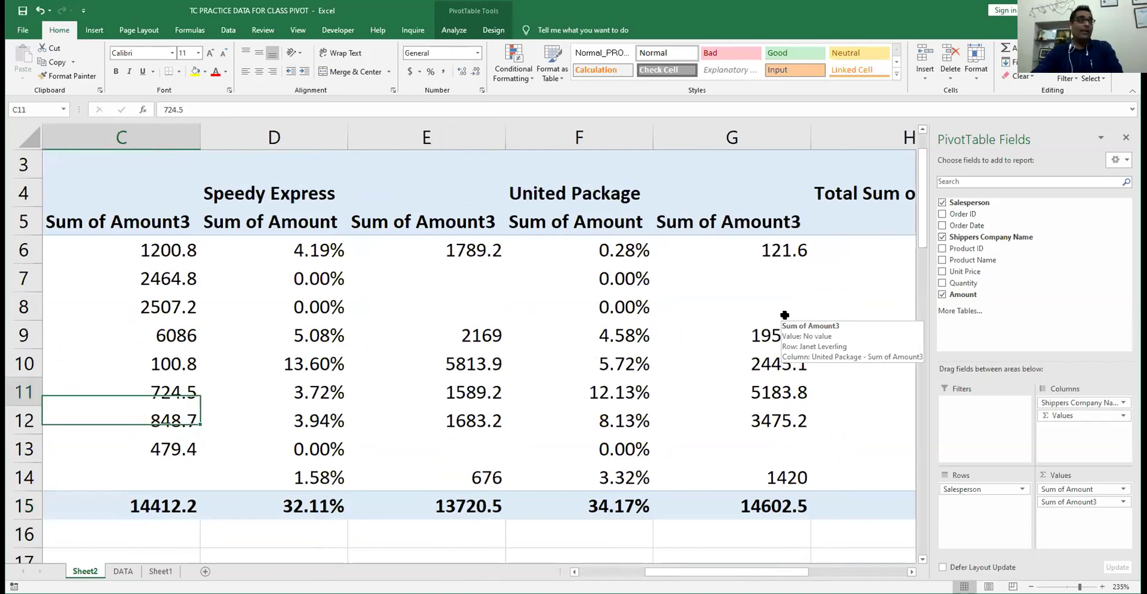
pyautogui.press('Left')
pyautogui.press('Left')
pyautogui.press('Down')
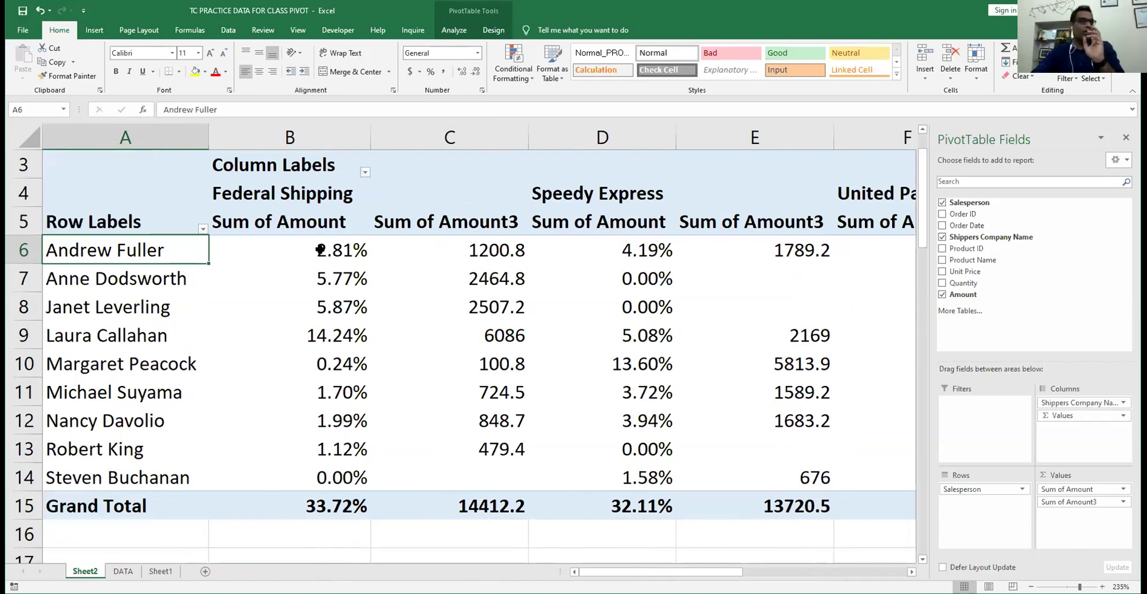
# - Show Sum of Amount as % of Row Total for each salesperson
pyautogui.rightClick(321, 254)
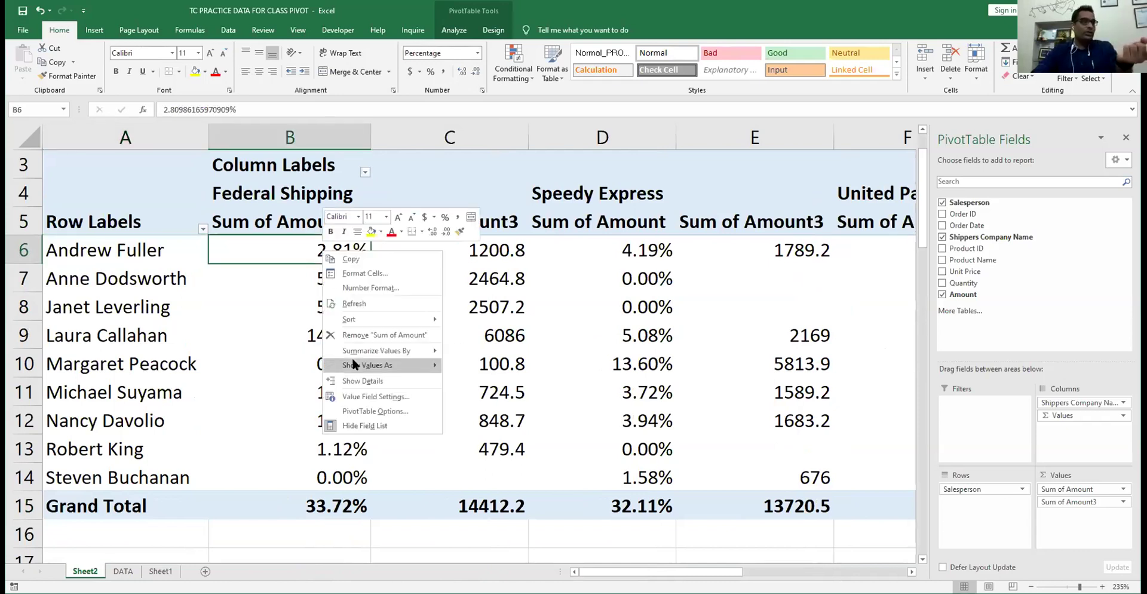
pyautogui.moveTo(354, 365)
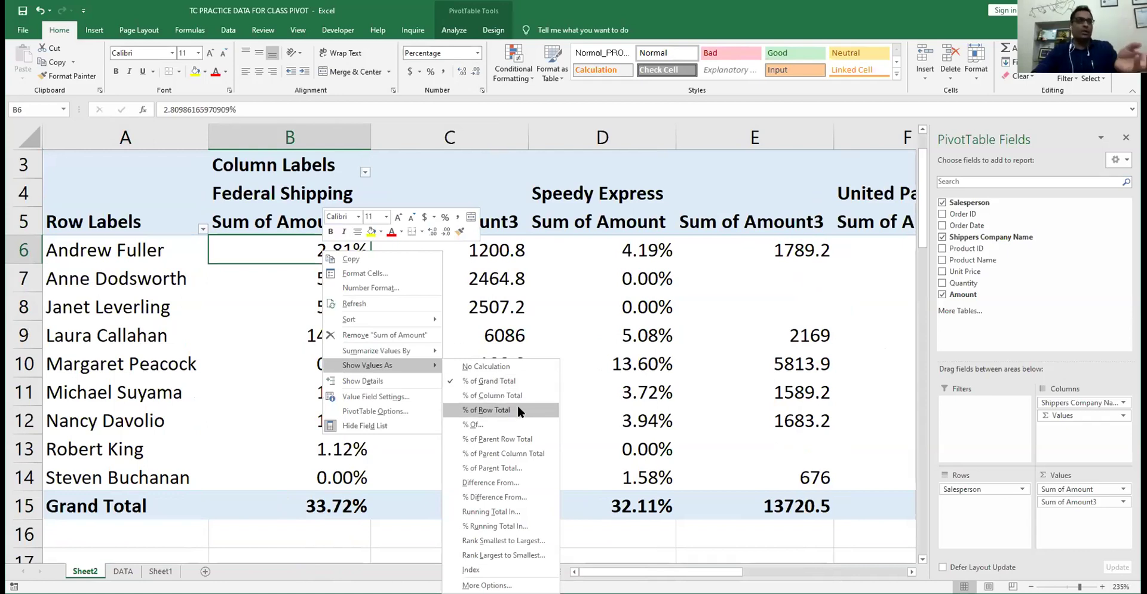
pyautogui.click(517, 407)
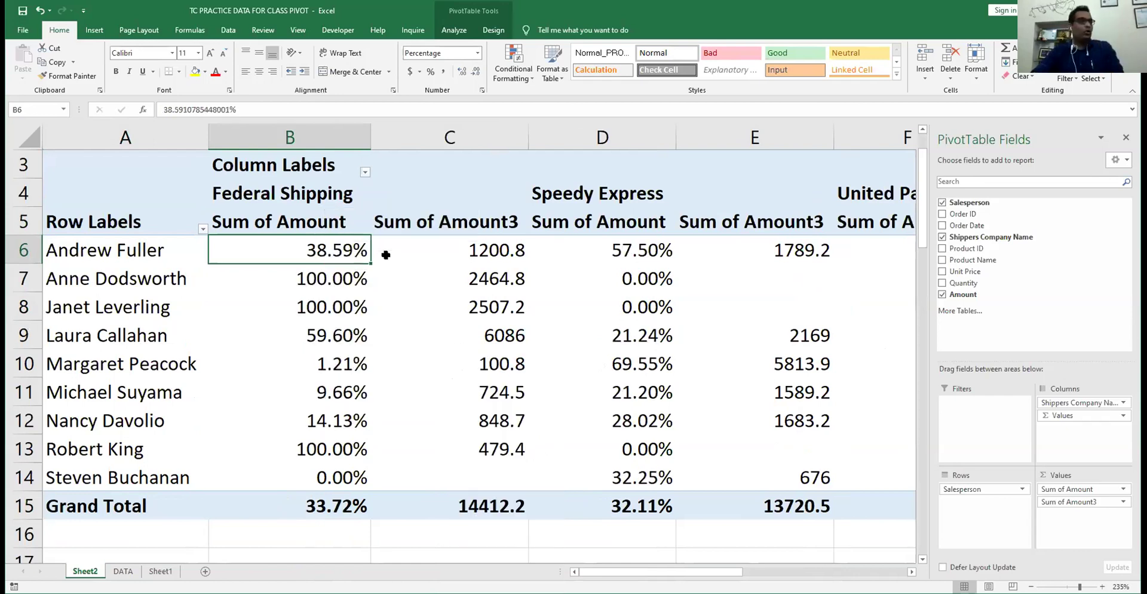
pyautogui.press('Right')
pyautogui.press('Right')
pyautogui.press('Right')
pyautogui.press('Right')
pyautogui.press('Right')
pyautogui.press('Right')
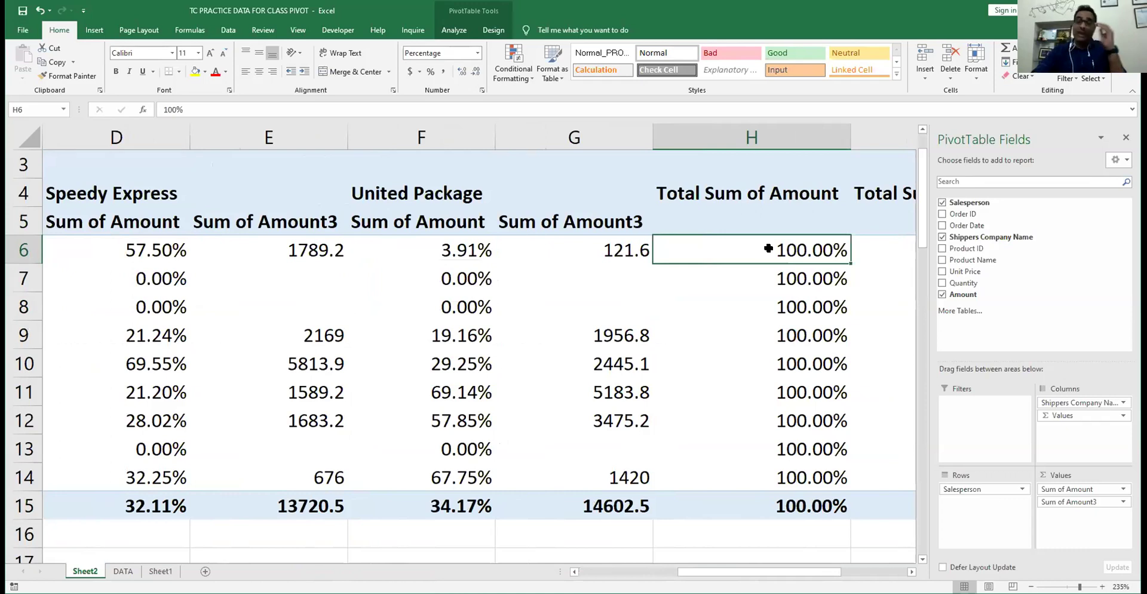
pyautogui.moveTo(768, 248)
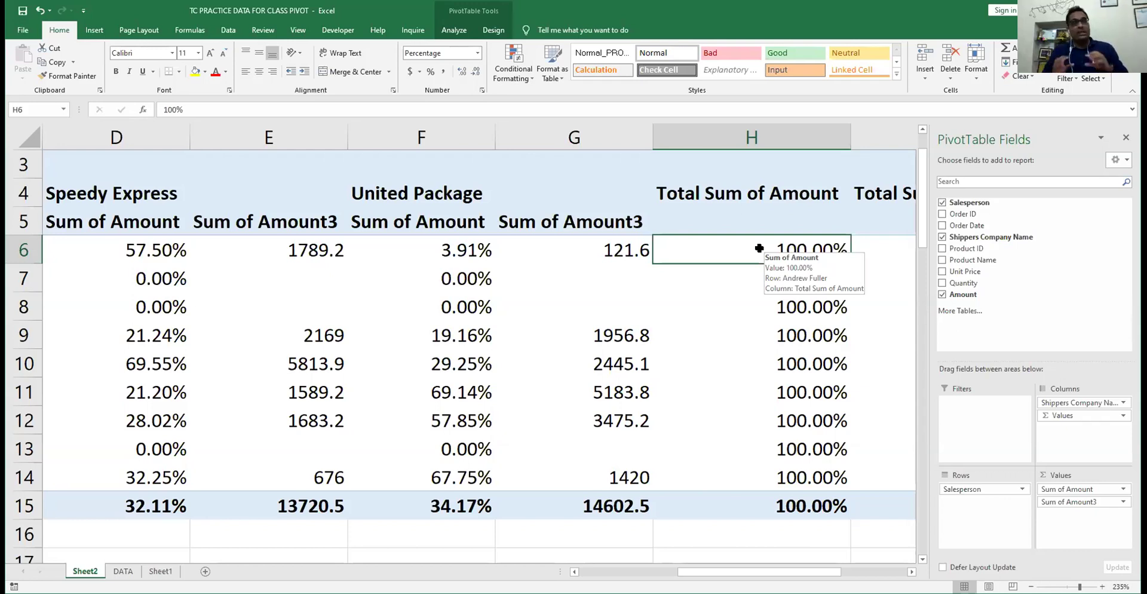
# - Step along Andrew Fuller's row comparing per-shipper percentages and Sum of Amount3 values
pyautogui.press('Left')
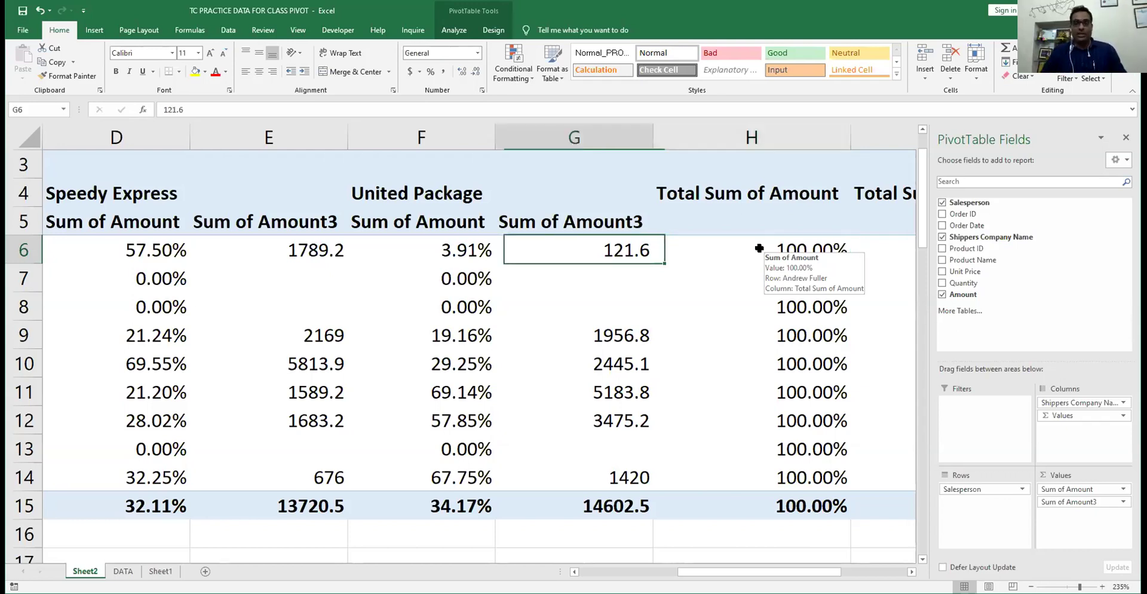
pyautogui.press('Left')
pyautogui.press('Left')
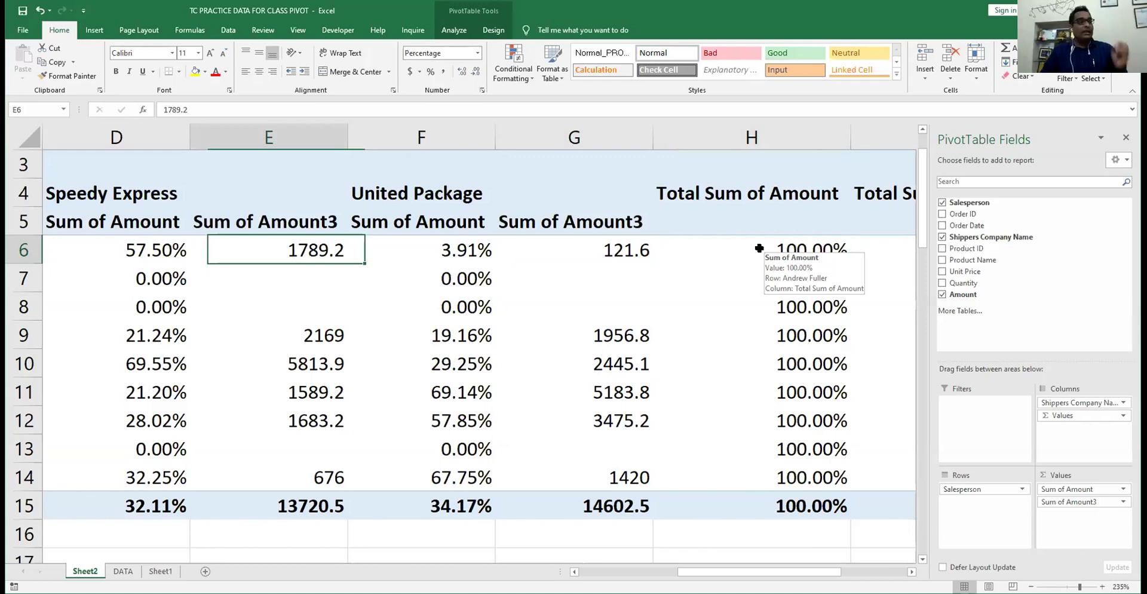
pyautogui.press('Left')
pyautogui.press('Left')
pyautogui.press('Left')
pyautogui.press('Right')
pyautogui.press('Right')
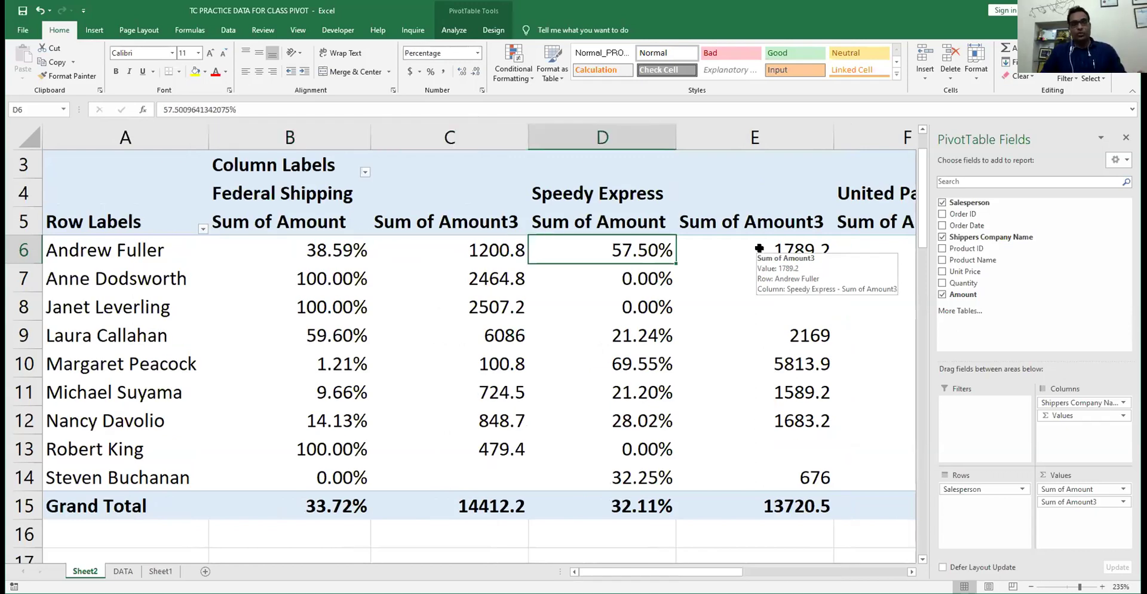
pyautogui.press('Right')
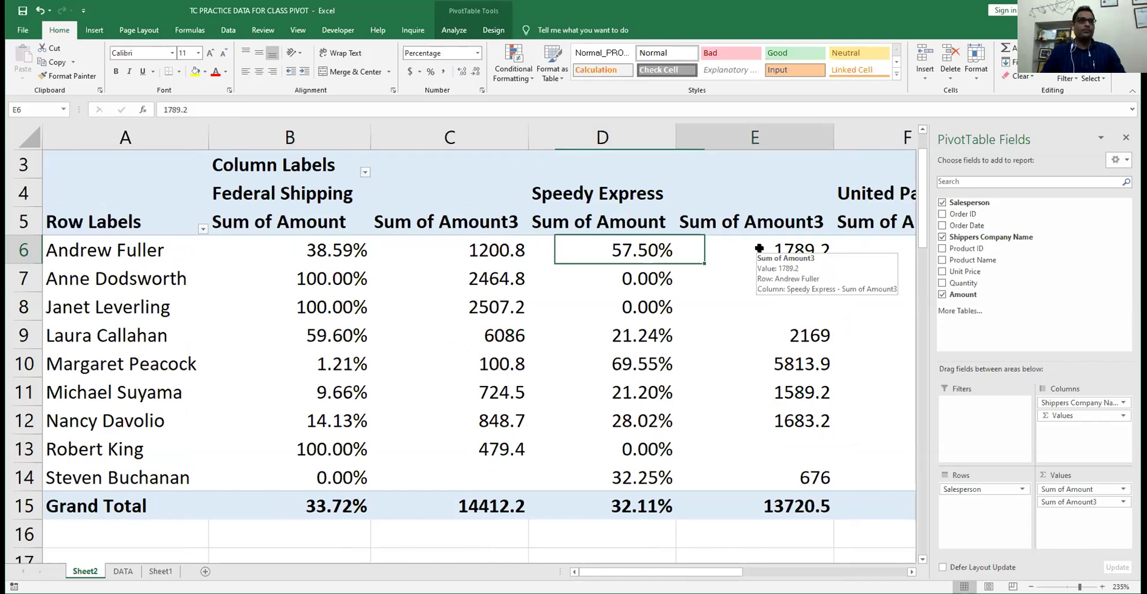
pyautogui.press('Right')
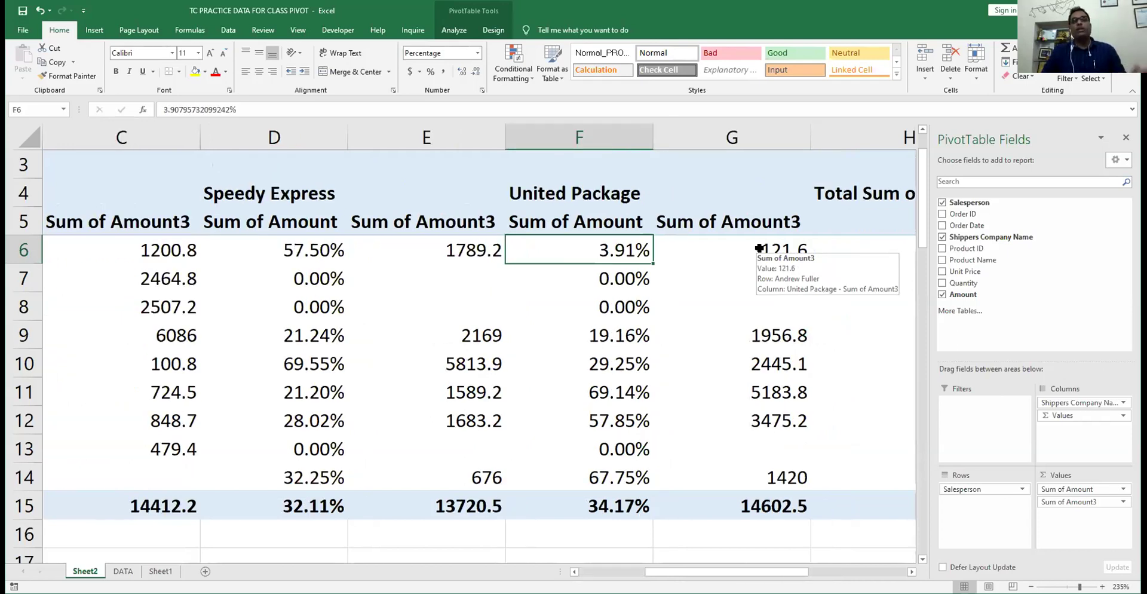
pyautogui.press('Left')
pyautogui.press('Left')
pyautogui.press('Left')
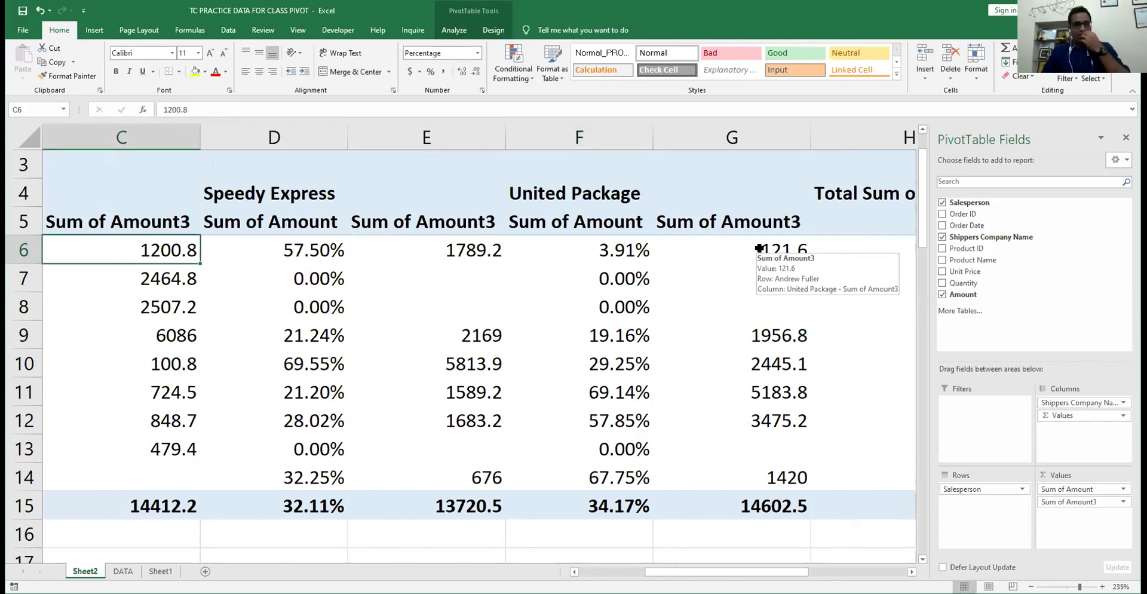
pyautogui.press('Left')
pyautogui.press('Left')
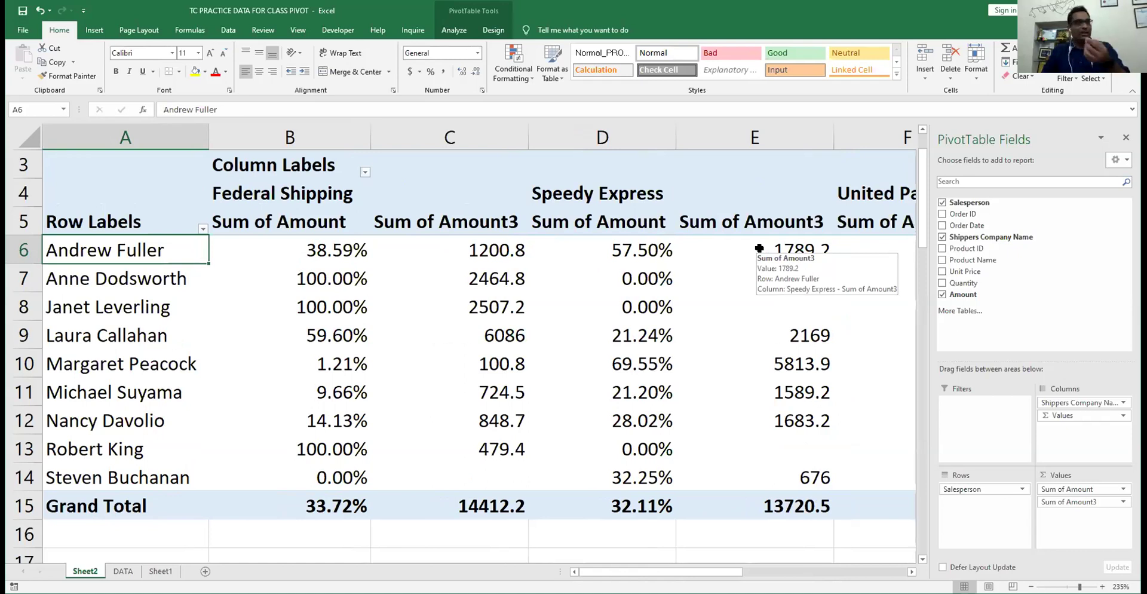
# - Check Andrew Fuller's Speedy Express and United Package Sum of Amount3, then remove the shipper columns
pyautogui.press('Right')
pyautogui.press('Right')
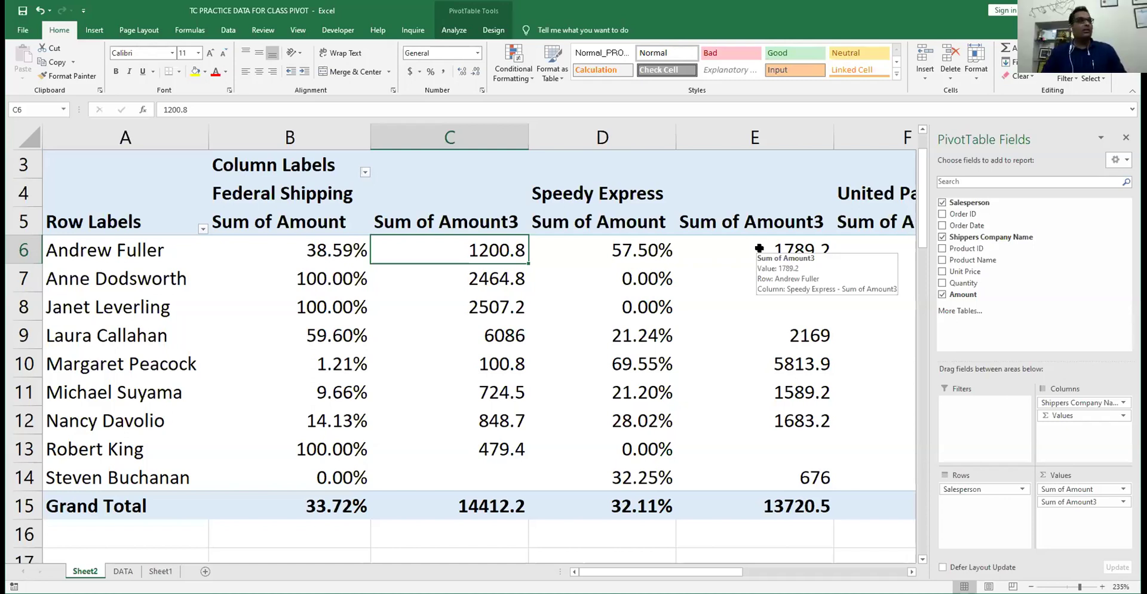
pyautogui.click(759, 247)
pyautogui.hscroll(2, 758, 247)
pyautogui.click(758, 247)
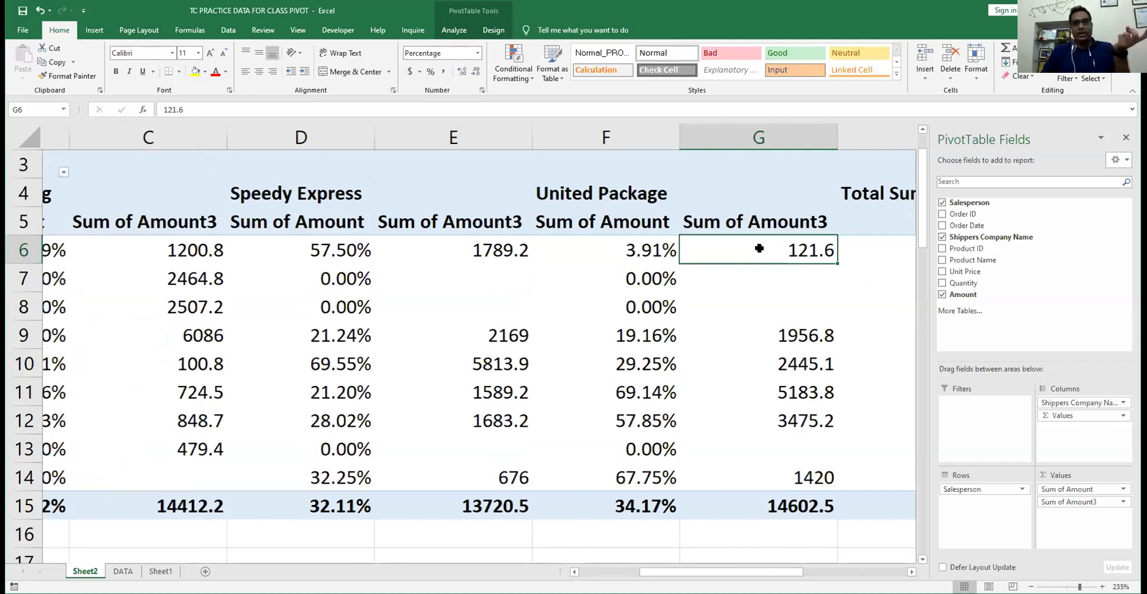
pyautogui.hotkey('ctrl', 'Left')
pyautogui.press('Right')
pyautogui.press('Right')
pyautogui.press('Right')
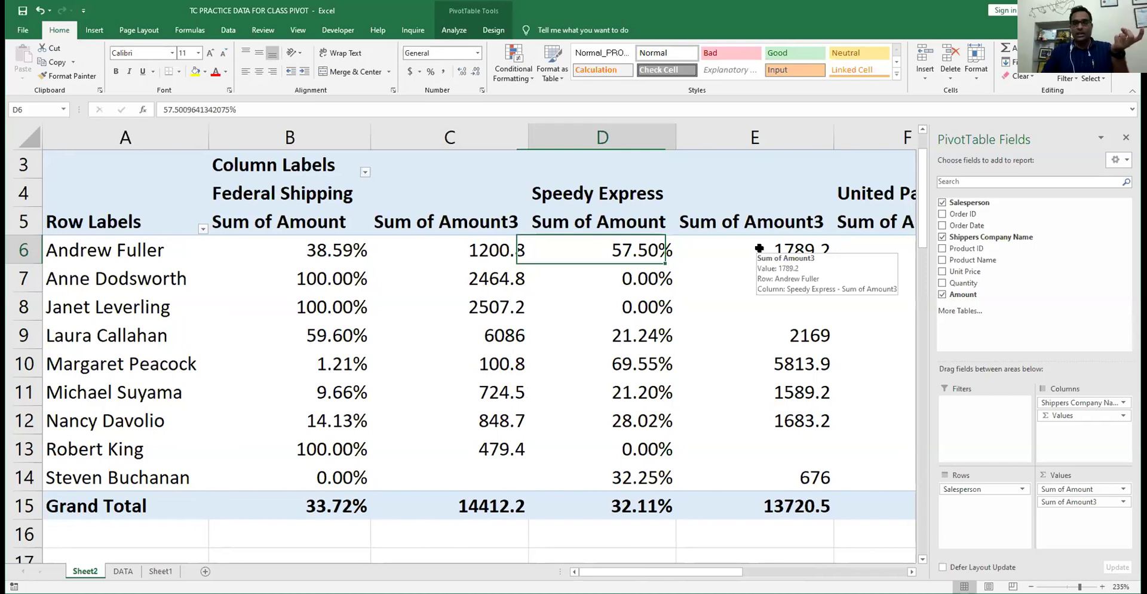
pyautogui.press('Home')
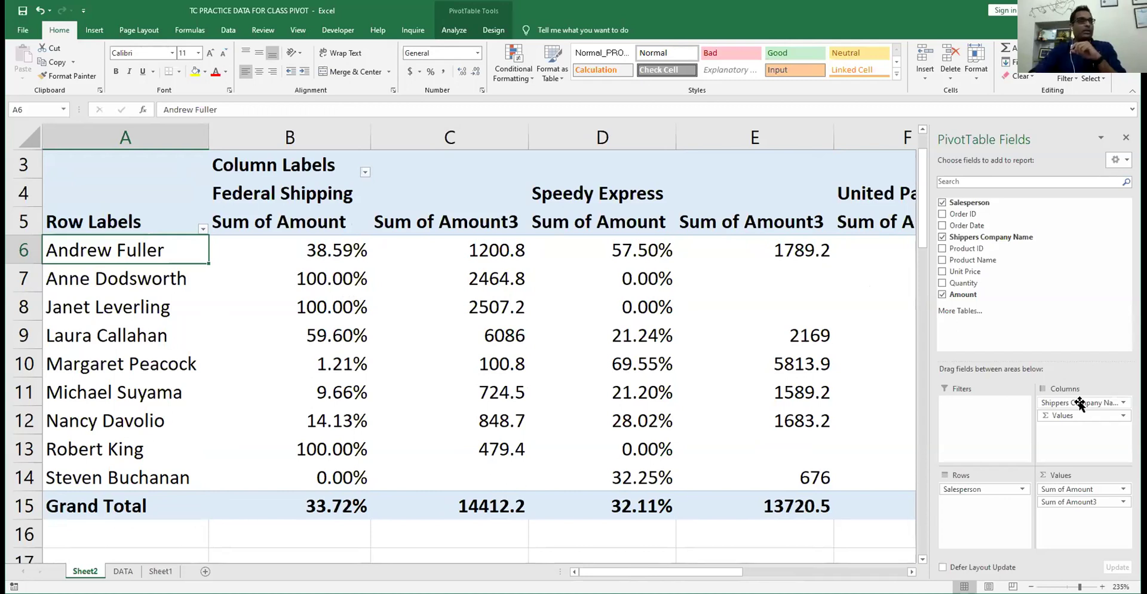
pyautogui.moveTo(1080, 404); pyautogui.dragTo(747, 279)
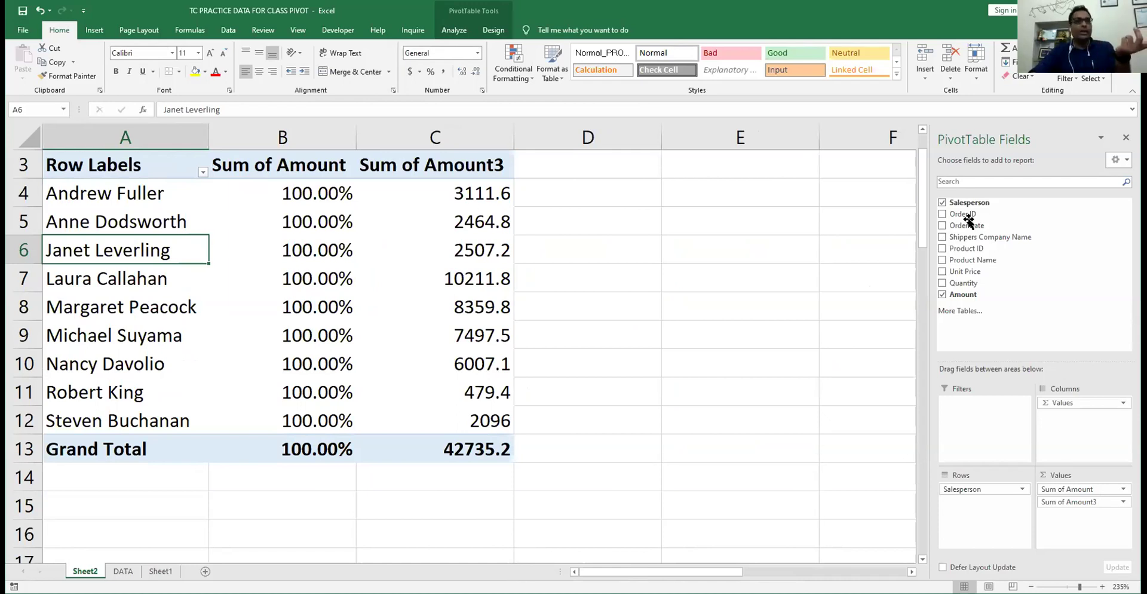
# - Split Sum of Amount by shipper and show it as % Of Salesperson base item Laura Callahan
pyautogui.moveTo(1006, 238); pyautogui.dragTo(1091, 445)
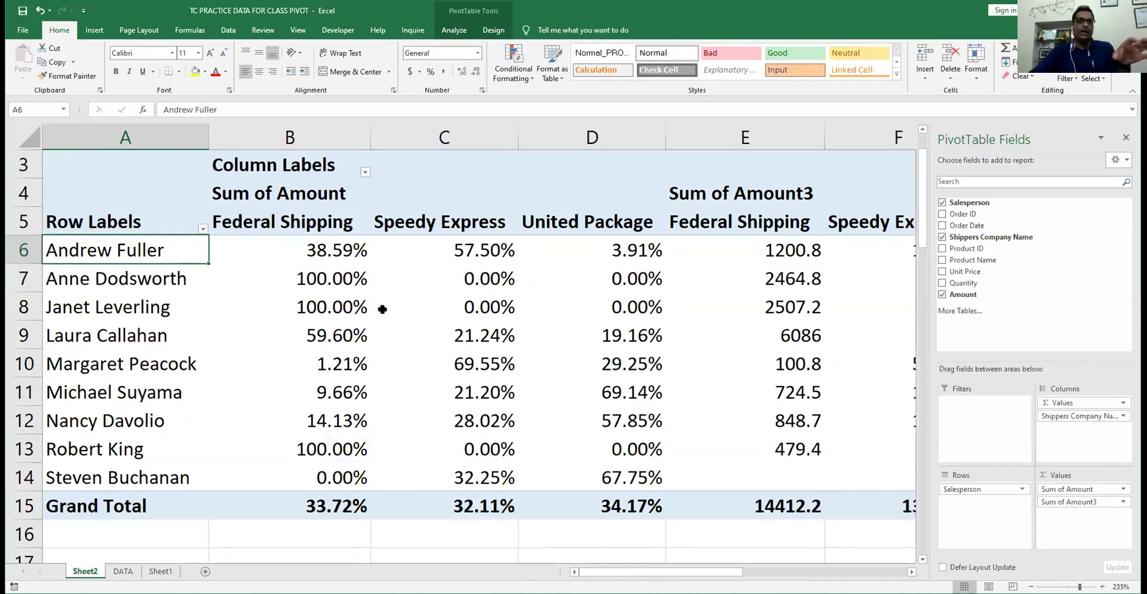
pyautogui.rightClick(328, 248)
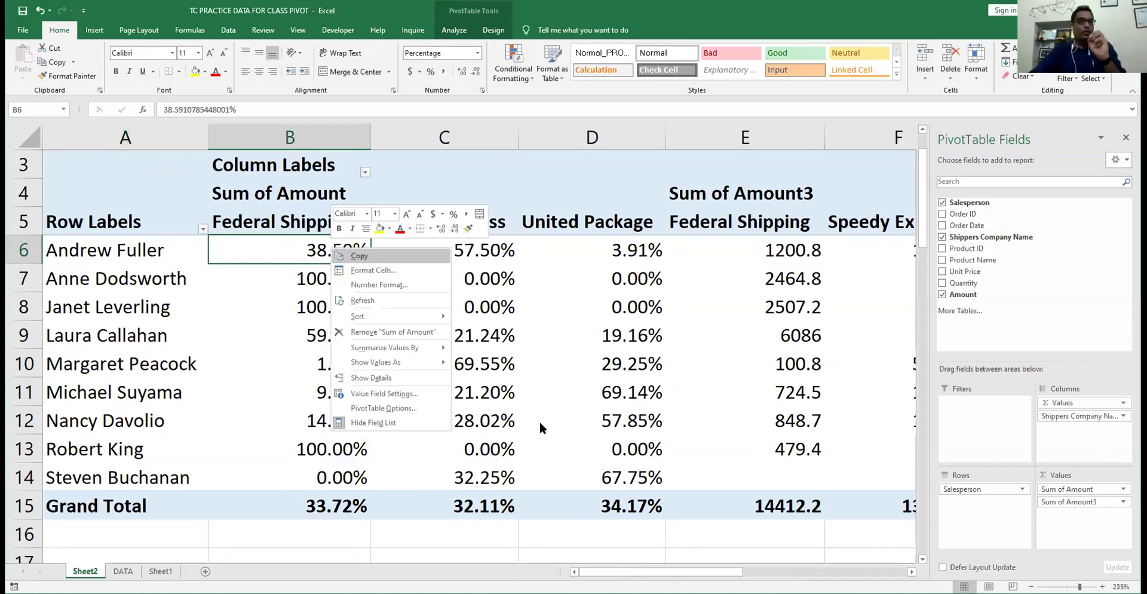
pyautogui.press('a')
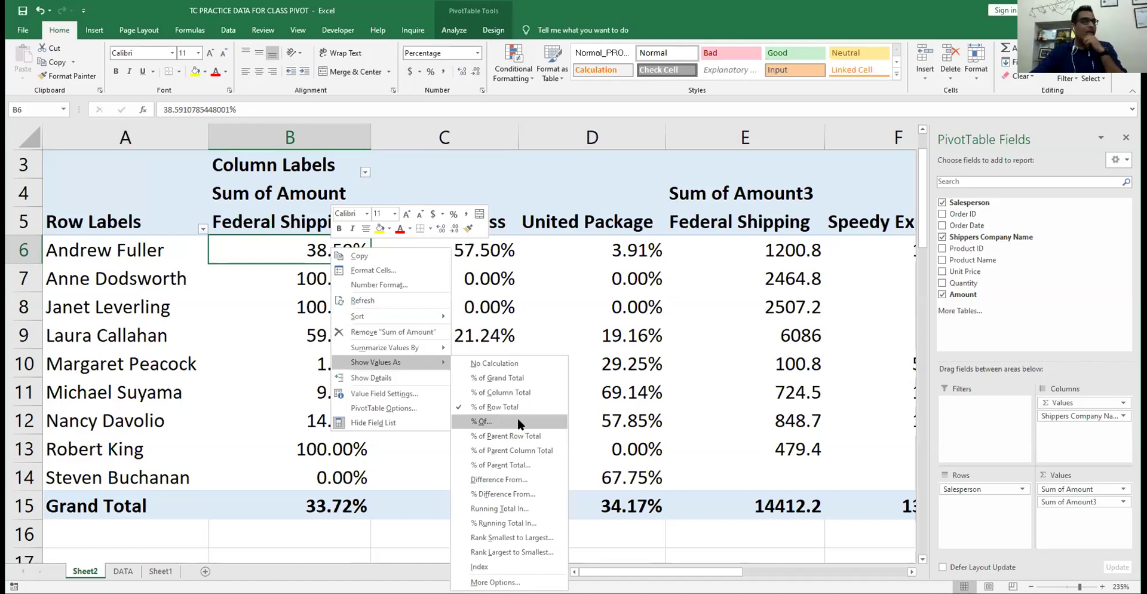
pyautogui.click(517, 420)
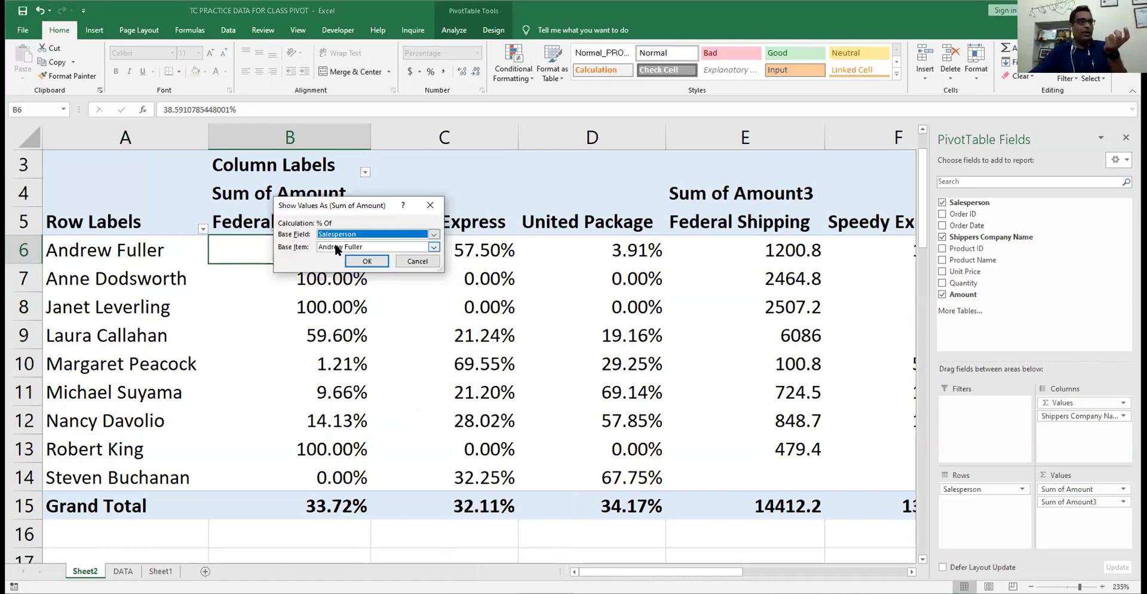
pyautogui.click(434, 248)
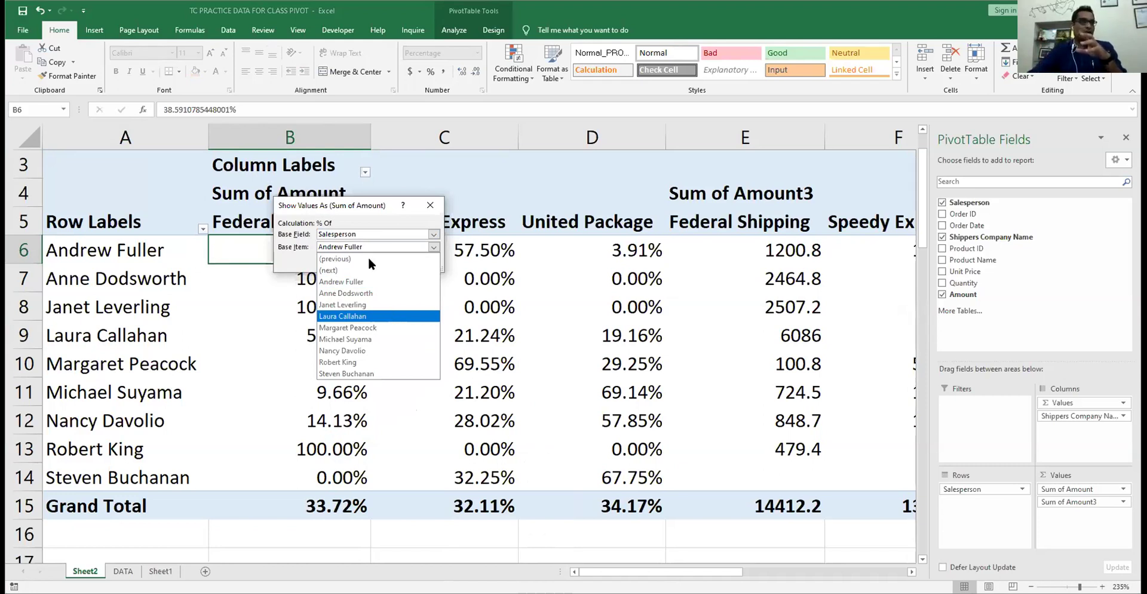
pyautogui.press('Return')
pyautogui.press('Return')
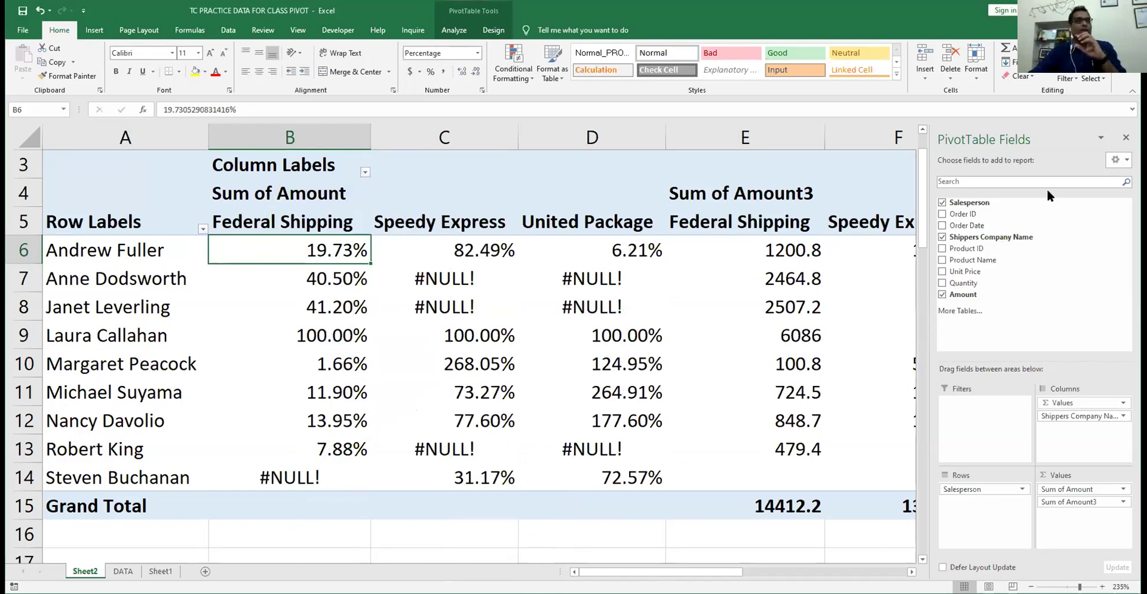
# - Remove Shippers Company Name from Columns and review each salesperson's percentage, e.g. Margaret Peacock 81.86%
pyautogui.moveTo(992, 239); pyautogui.dragTo(705, 190)
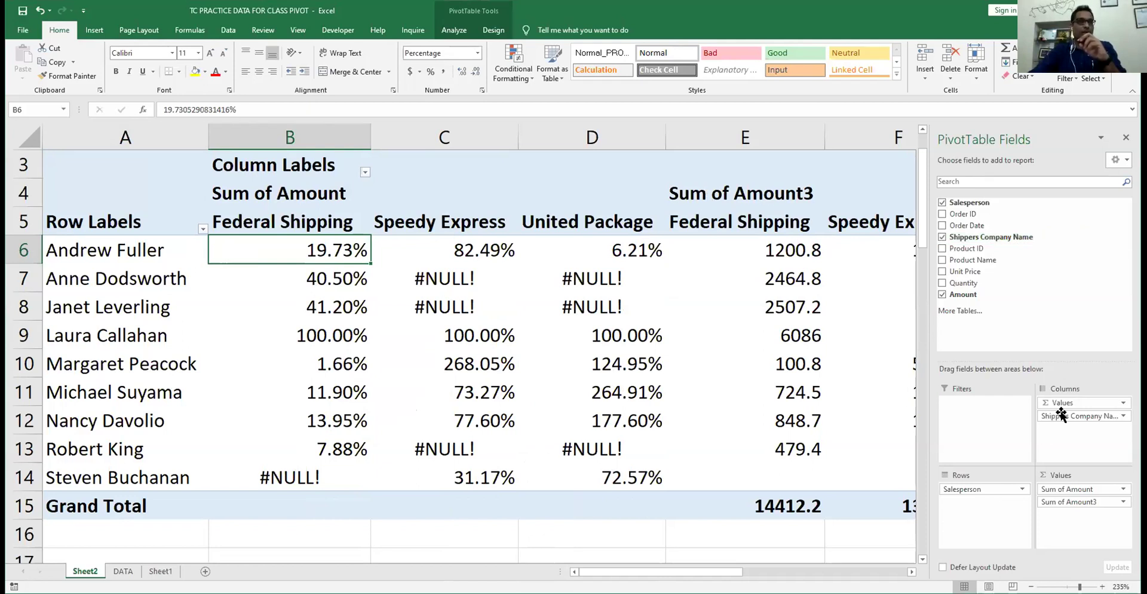
pyautogui.hotkey('ctrl', 'z')
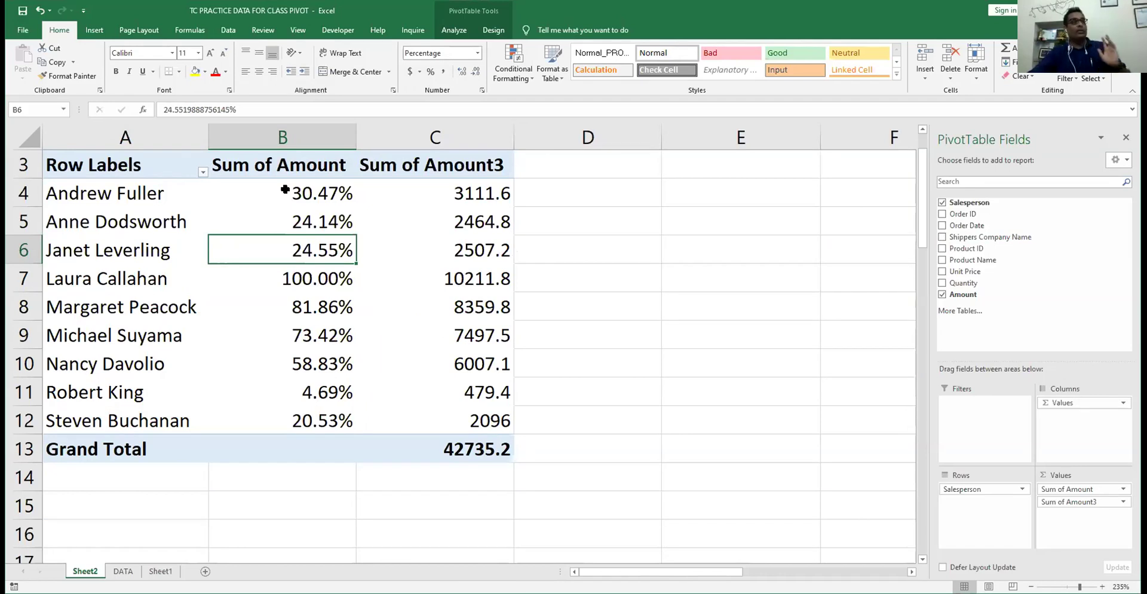
pyautogui.click(285, 190)
pyautogui.click(288, 279)
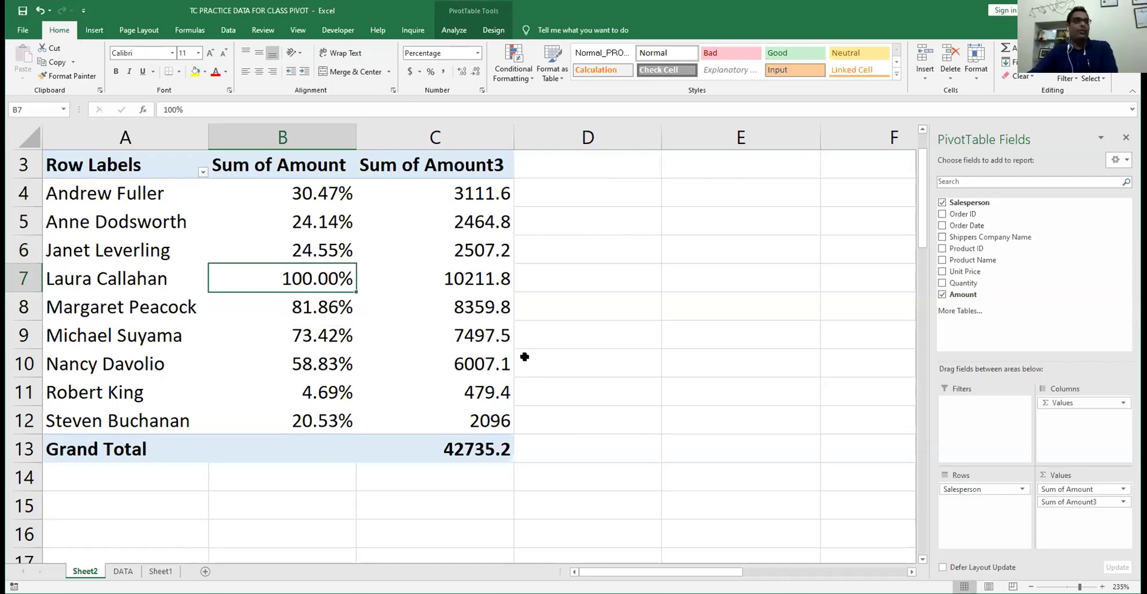
pyautogui.click(336, 309)
pyautogui.click(291, 337)
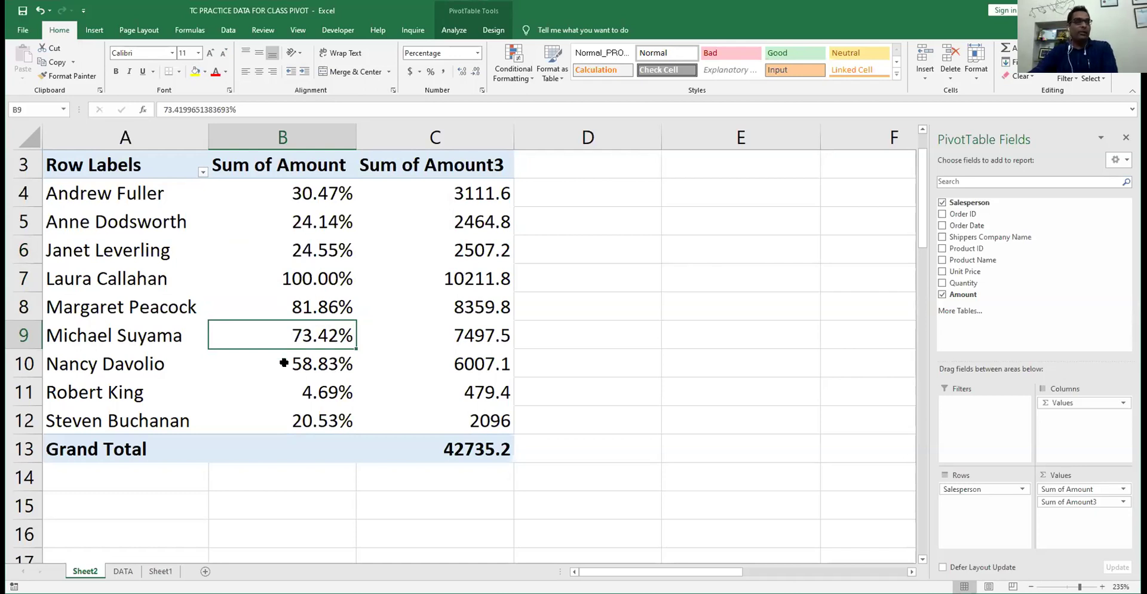
# - Change the % Of base item for Sum of Amount from Laura Callahan to Andrew Fuller
pyautogui.click(284, 363)
pyautogui.click(281, 388)
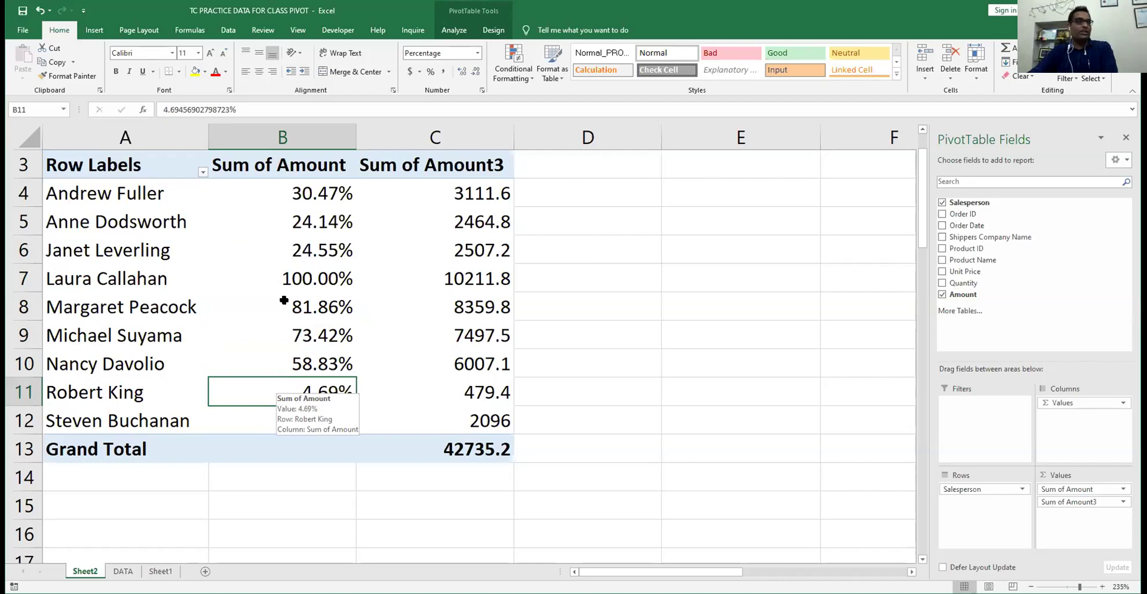
pyautogui.rightClick(287, 277)
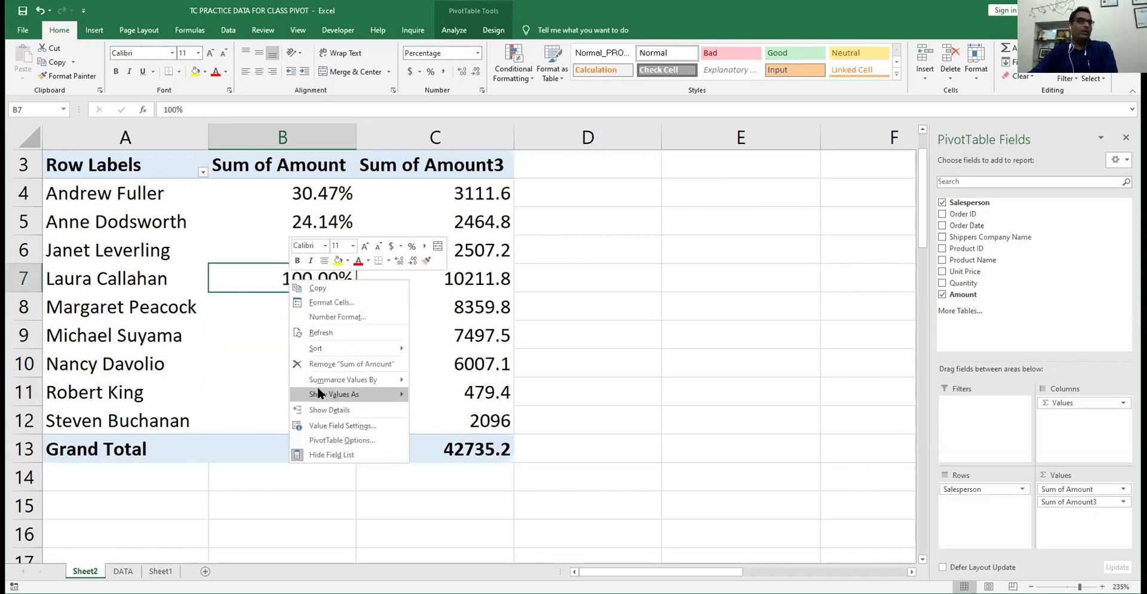
pyautogui.moveTo(318, 393)
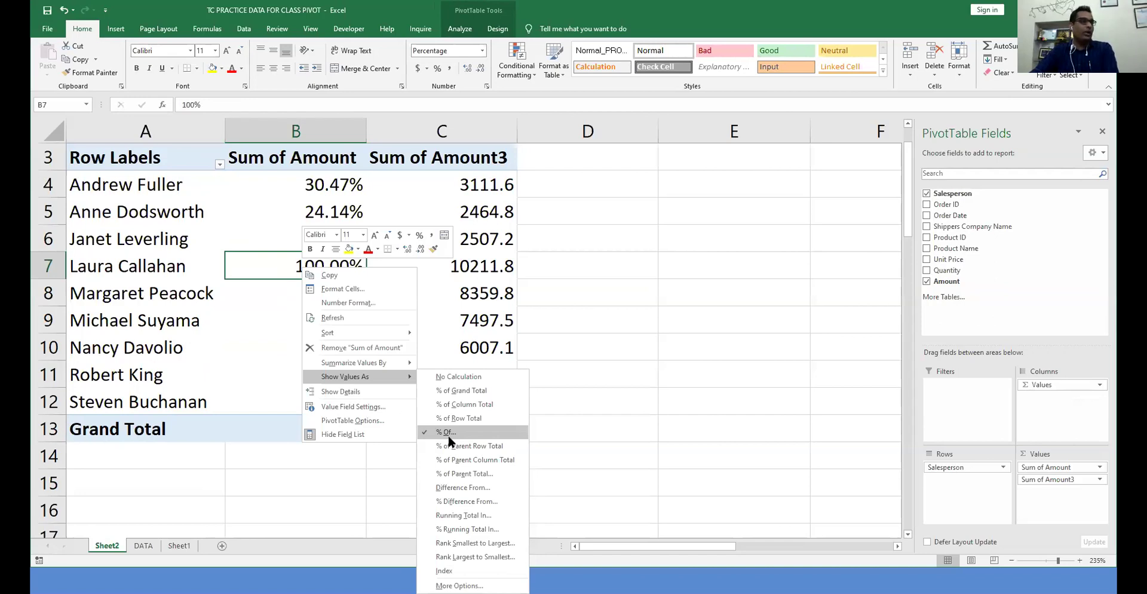
pyautogui.click(448, 435)
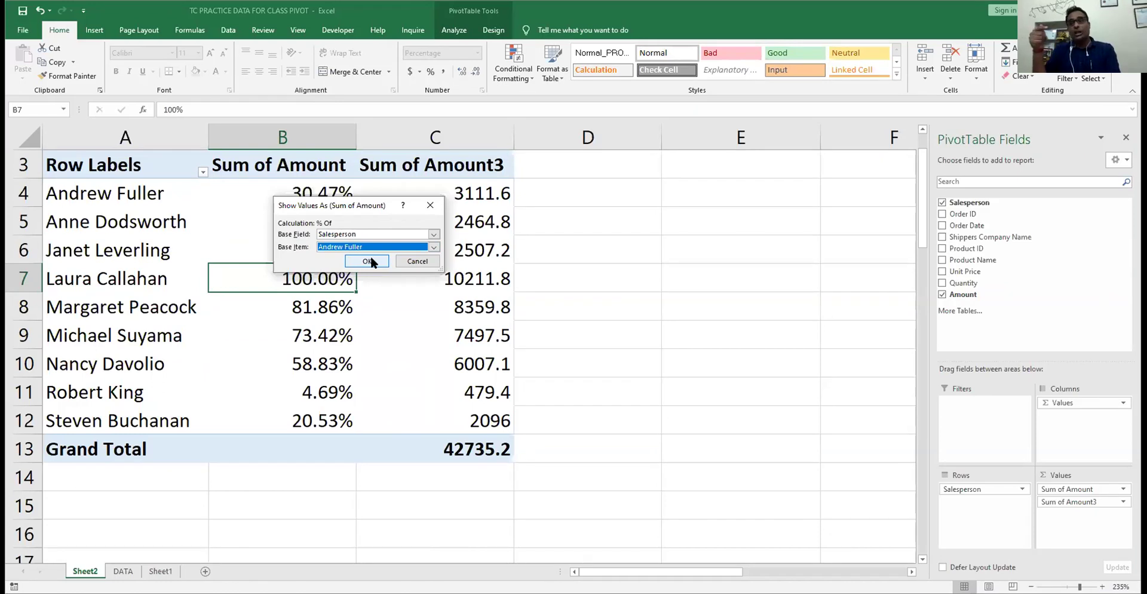
pyautogui.click(371, 259)
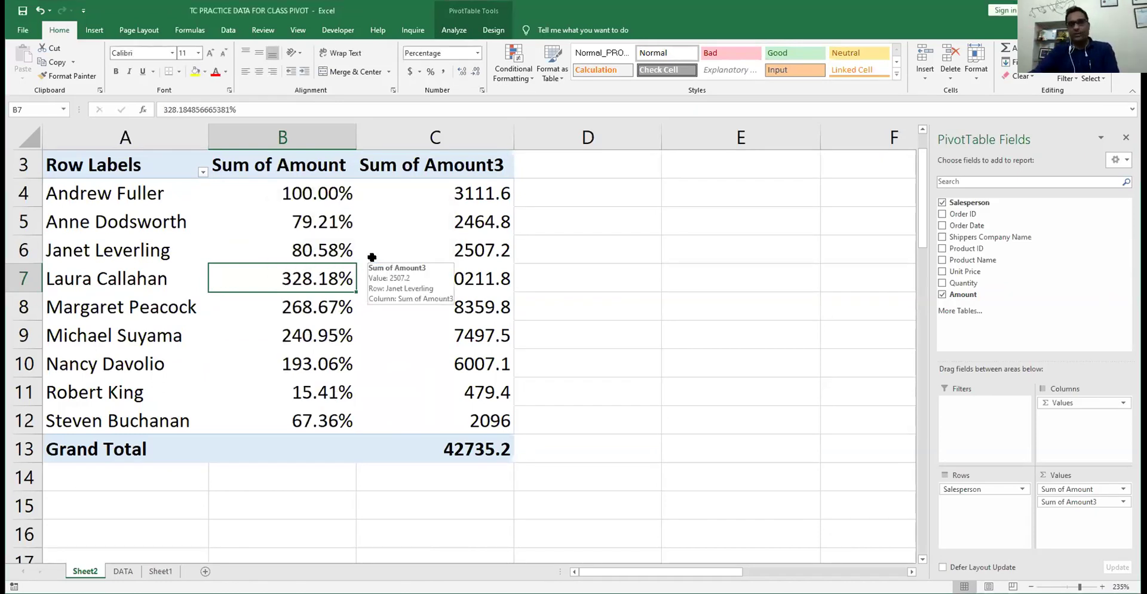
# - Verify Andrew Fuller now shows 100% and Laura Callahan 328.18% against her raw amount
pyautogui.click(282, 195)
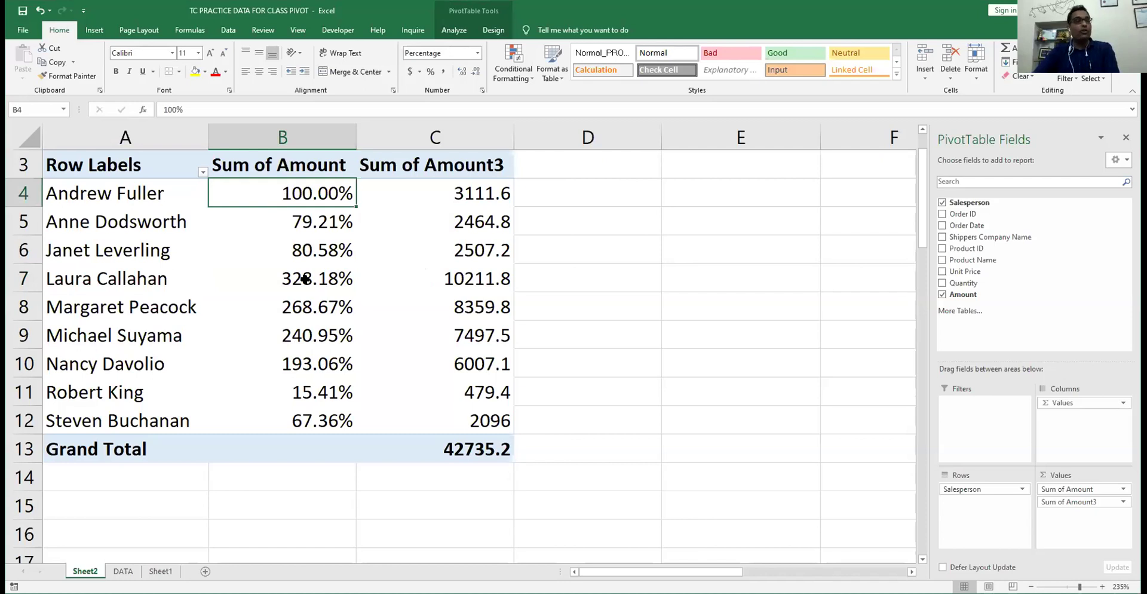
pyautogui.press('Down')
pyautogui.press('Down')
pyautogui.press('Down')
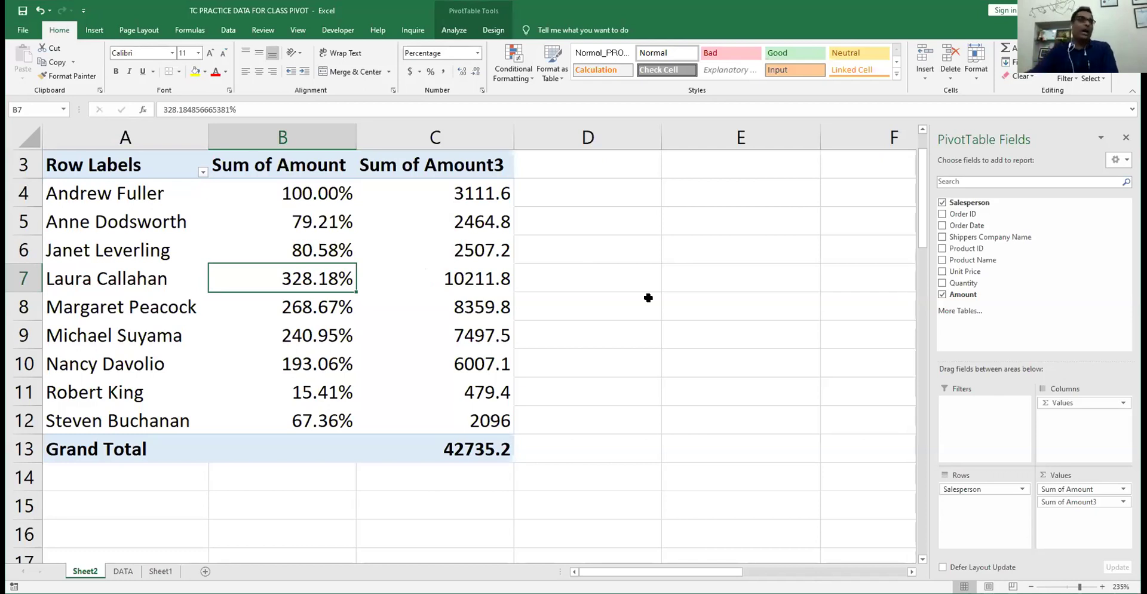
pyautogui.click(457, 272)
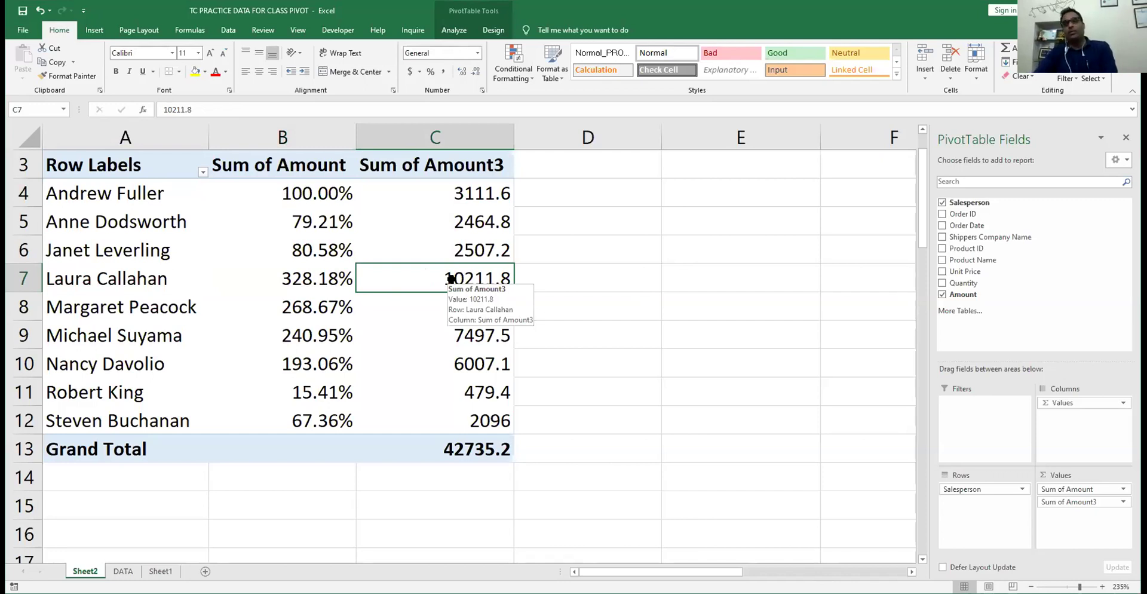
pyautogui.click(294, 285)
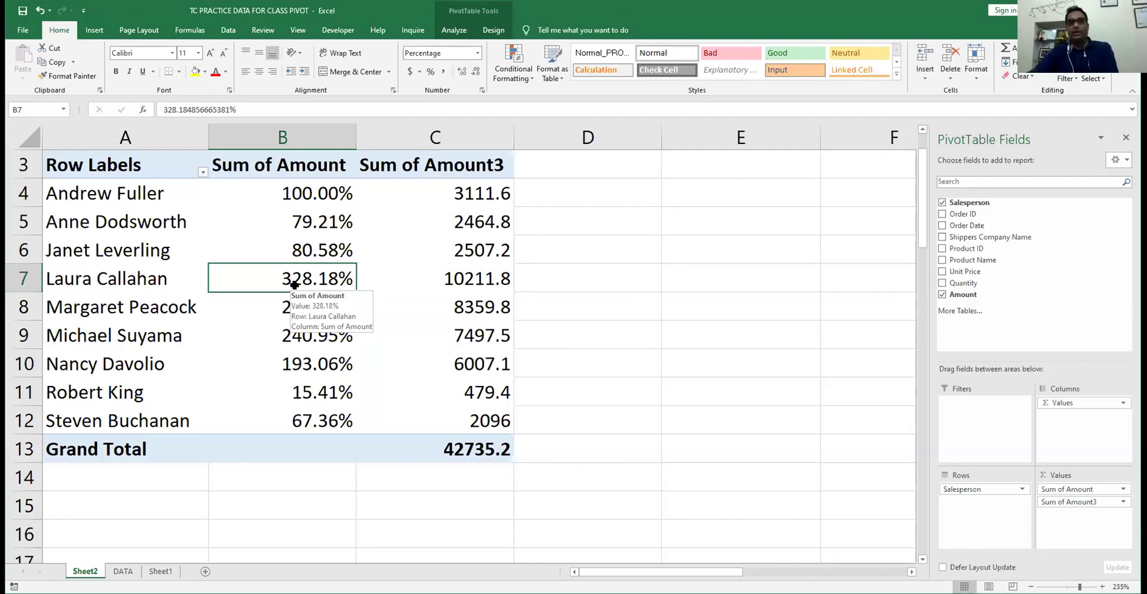
# - Nest Shippers Company Name under Salesperson in Rows, giving per-shipper percentages like United Package 1609.21%
pyautogui.rightClick(294, 285)
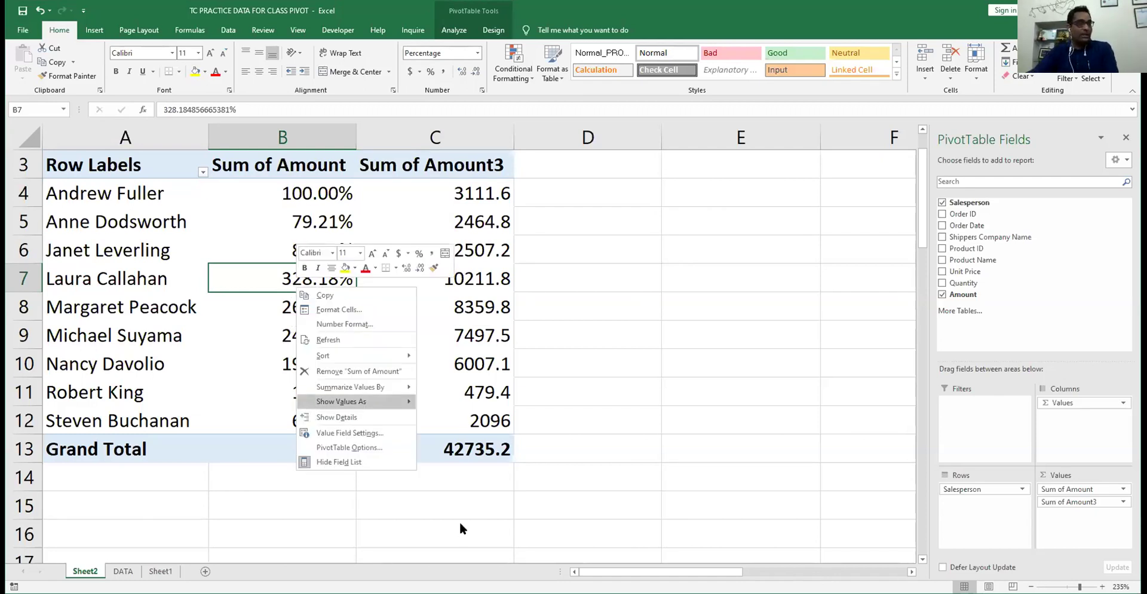
pyautogui.moveTo(335, 401)
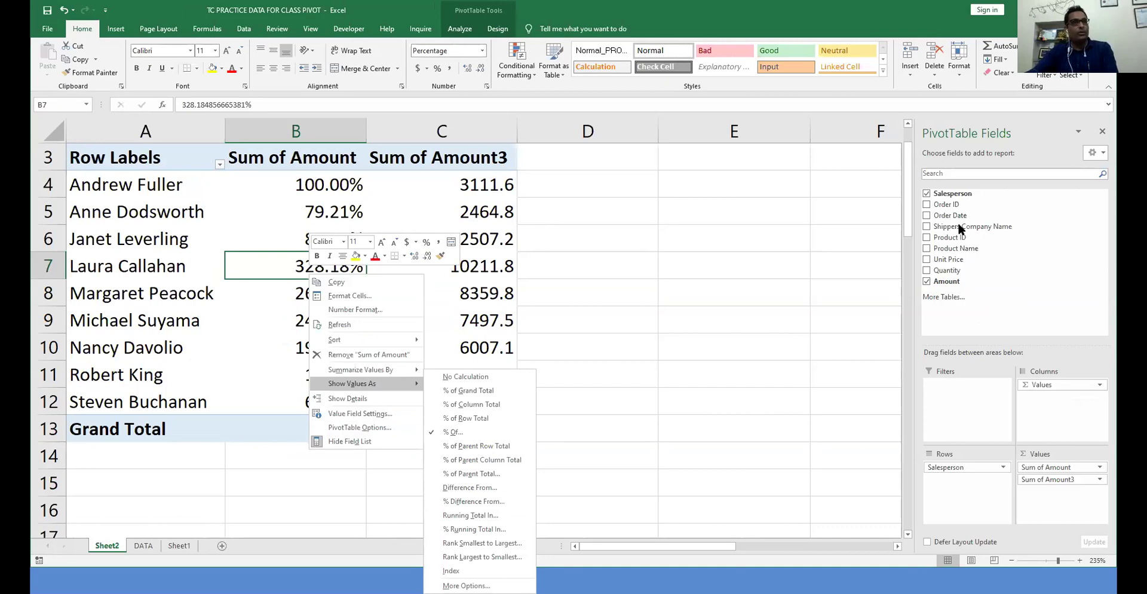
pyautogui.moveTo(958, 224); pyautogui.dragTo(957, 511)
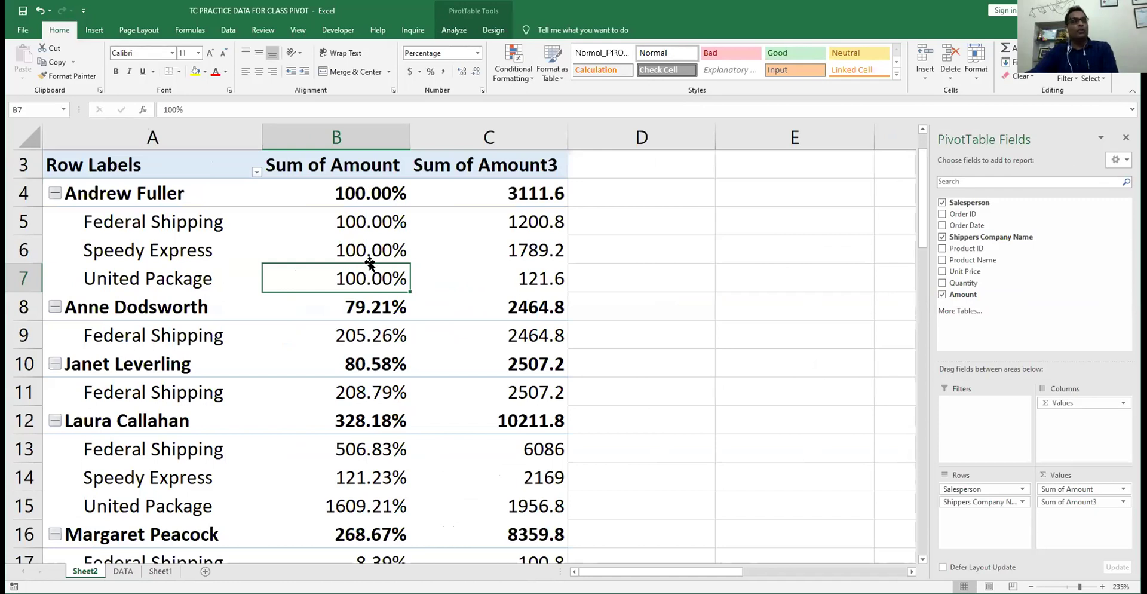
pyautogui.rightClick(371, 226)
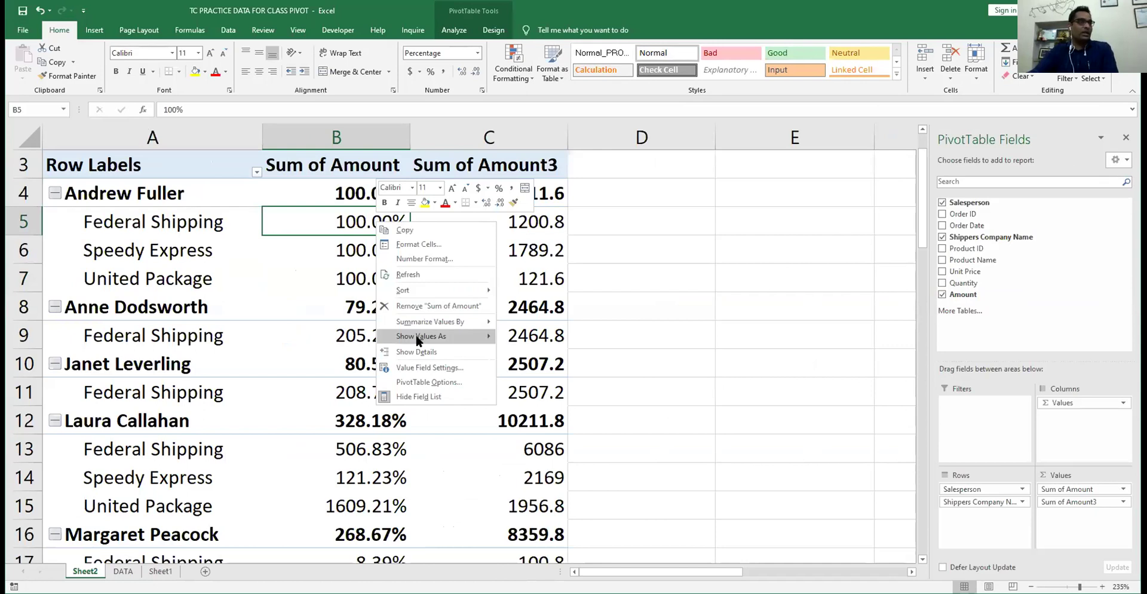
# - Show Sum of Amount as Difference From, base field Shippers Company Name, base item Federal Shipping
pyautogui.moveTo(418, 339)
pyautogui.click(561, 425)
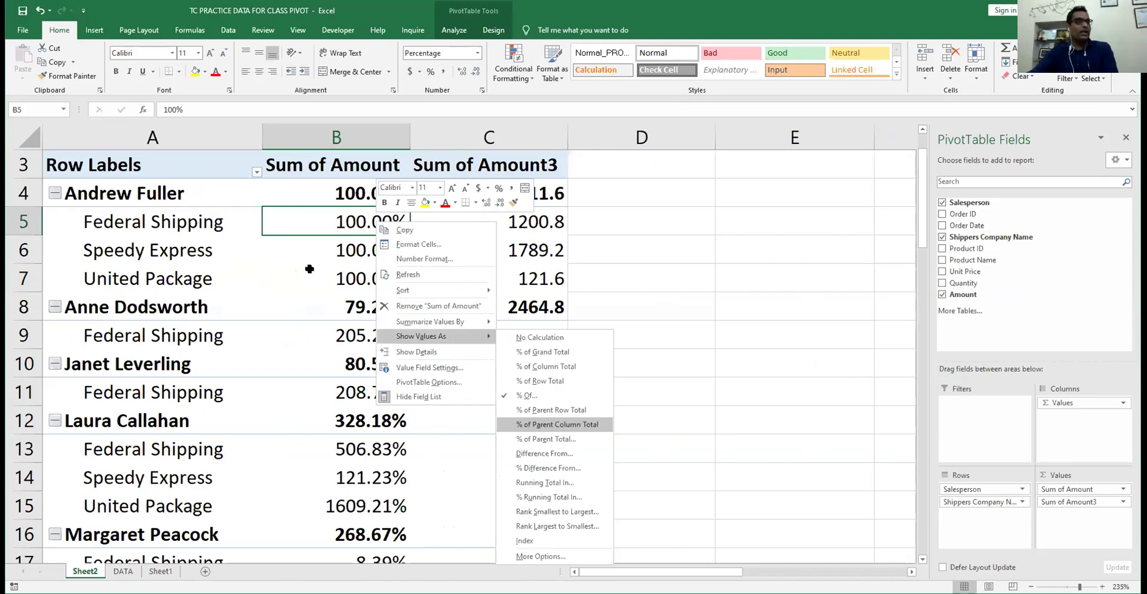
pyautogui.scroll(1, 338, 345)
pyautogui.scroll(-20, 338, 345)
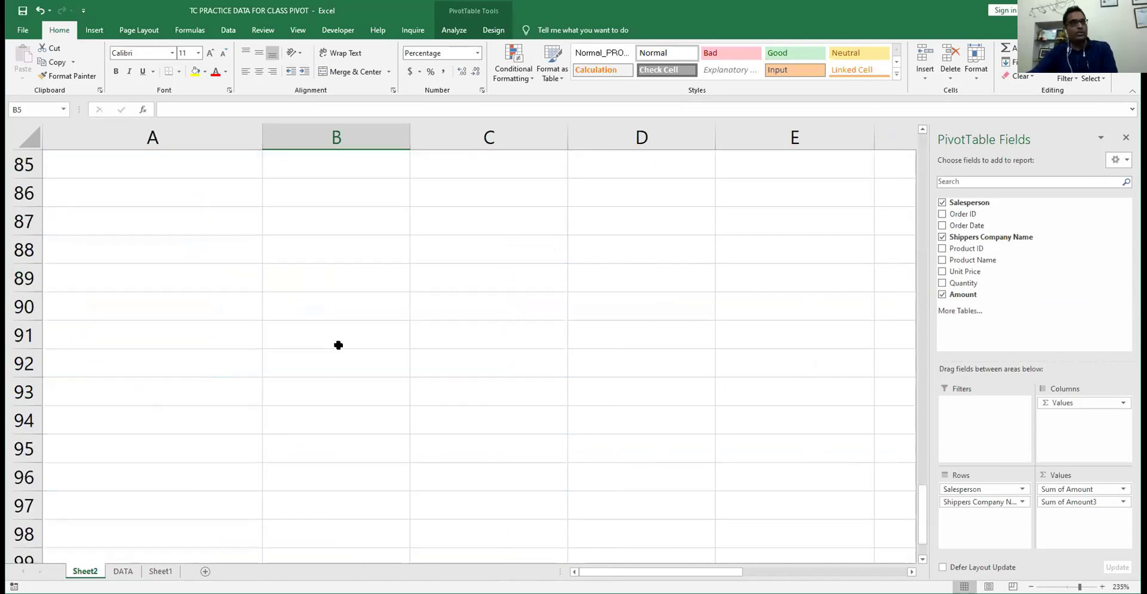
pyautogui.scroll(20, 338, 344)
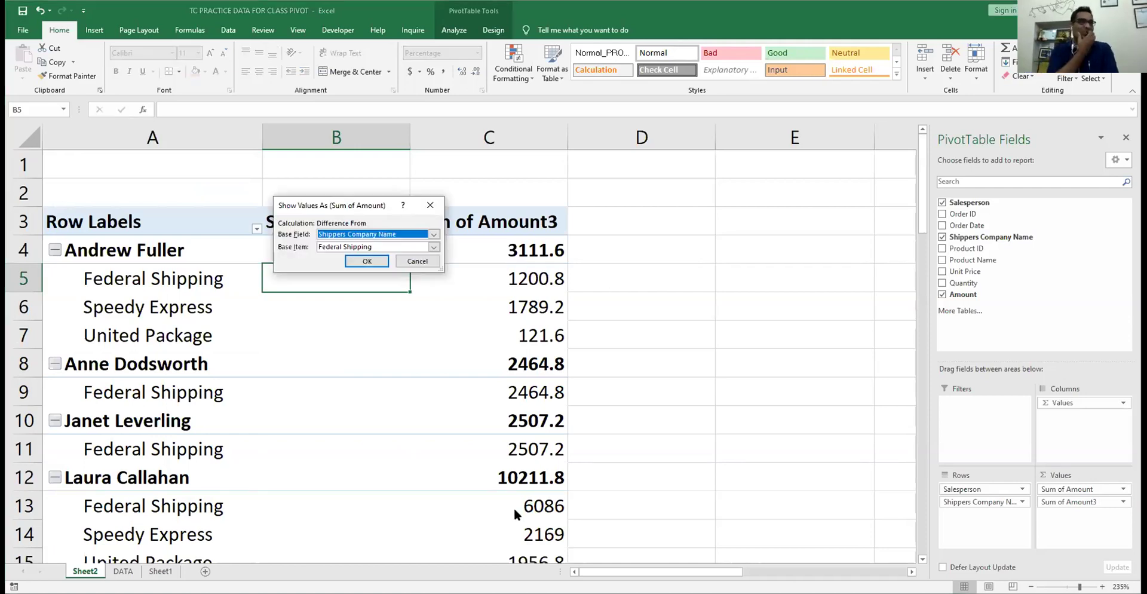
pyautogui.click(367, 263)
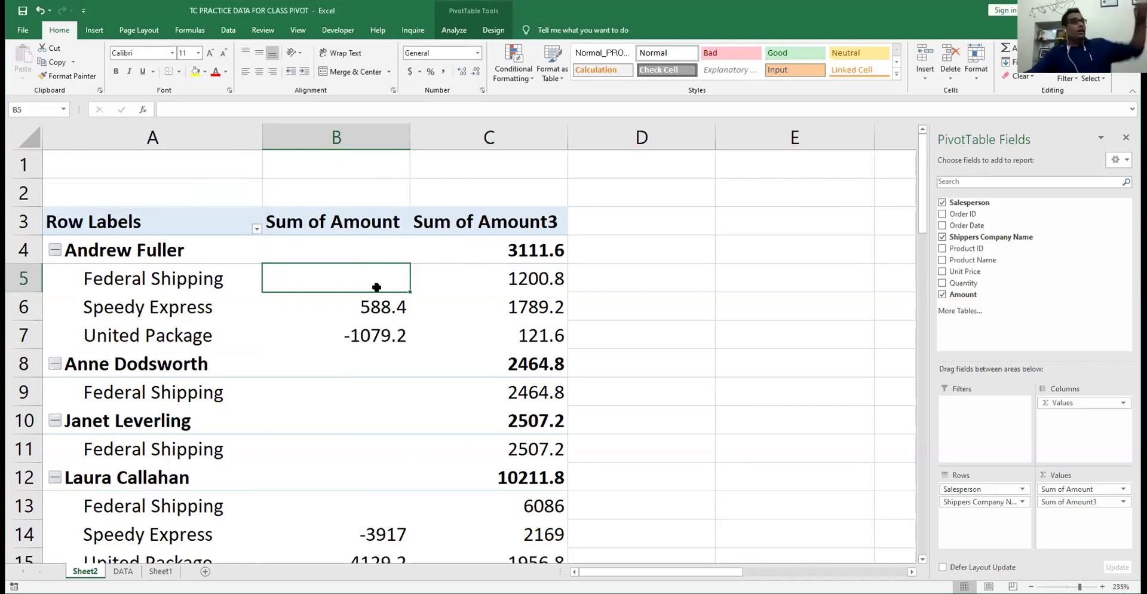
pyautogui.press('Down')
pyautogui.press('Up')
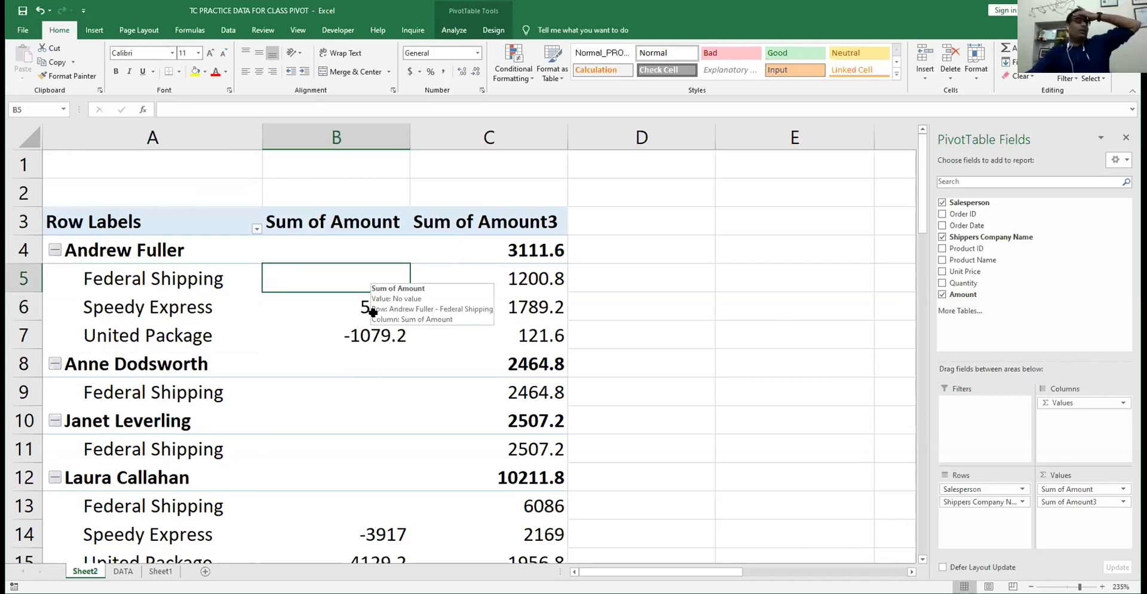
# - Move Shippers Company Name from the Rows area to Columns
pyautogui.scroll(-5, 373, 311)
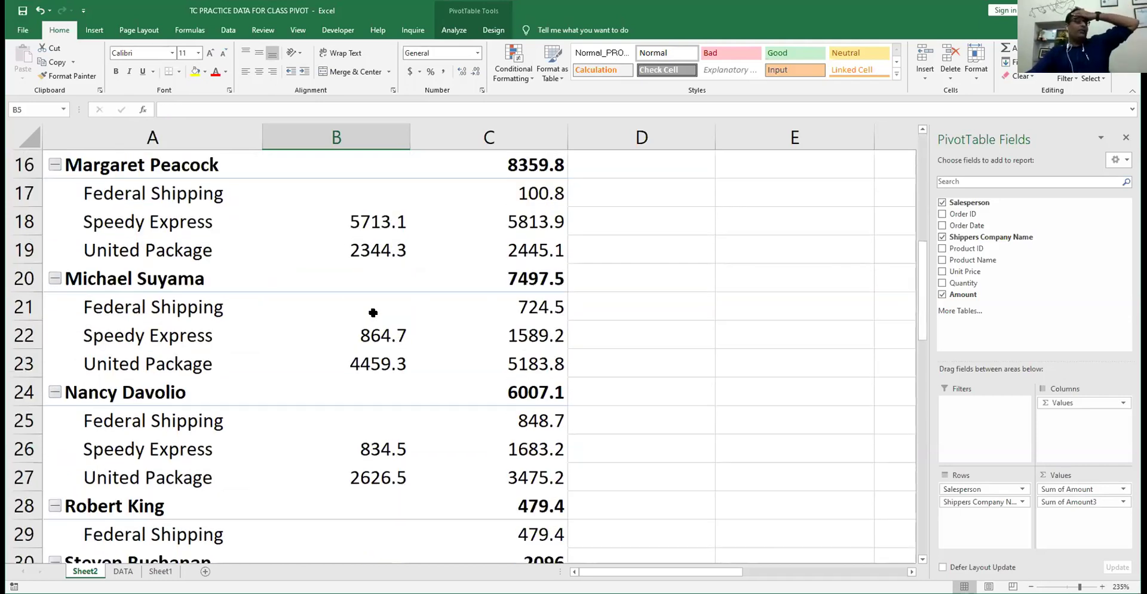
pyautogui.scroll(-1, 373, 311)
pyautogui.scroll(6, 372, 311)
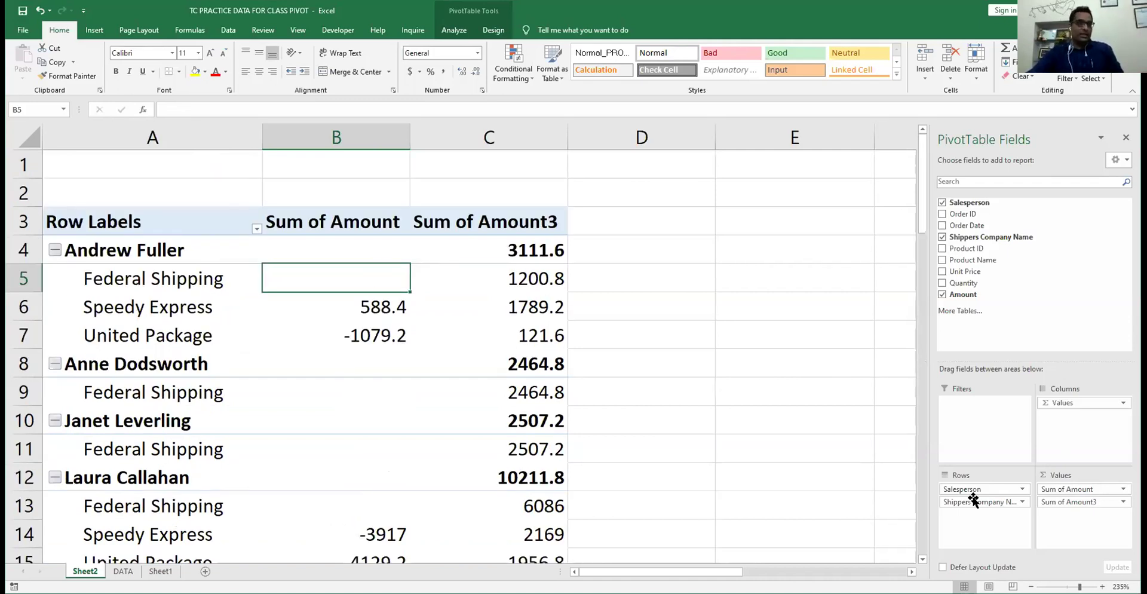
pyautogui.moveTo(974, 503); pyautogui.dragTo(1083, 417)
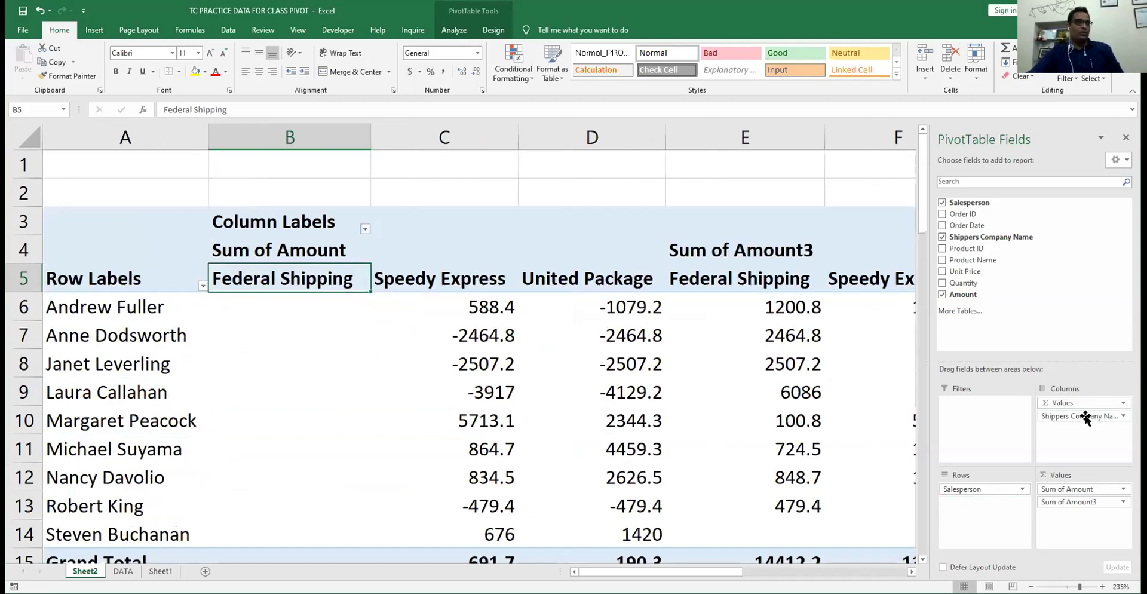
# - Review the per-shipper differences from Federal Shipping, e.g. Speedy Express 5713.1, keeping that calculation
pyautogui.click(476, 306)
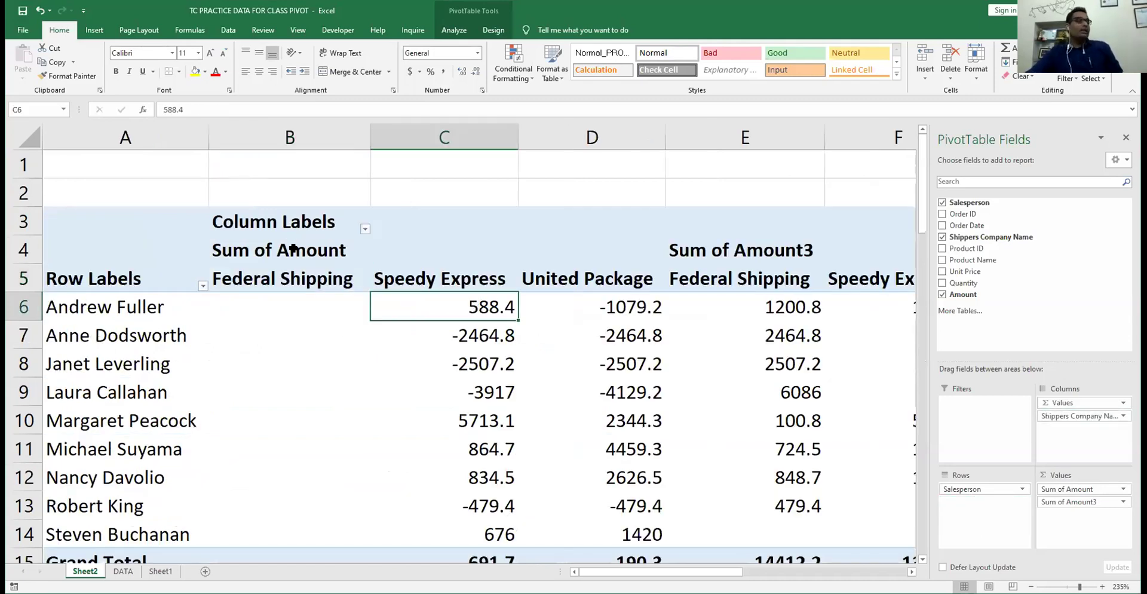
pyautogui.click(292, 311)
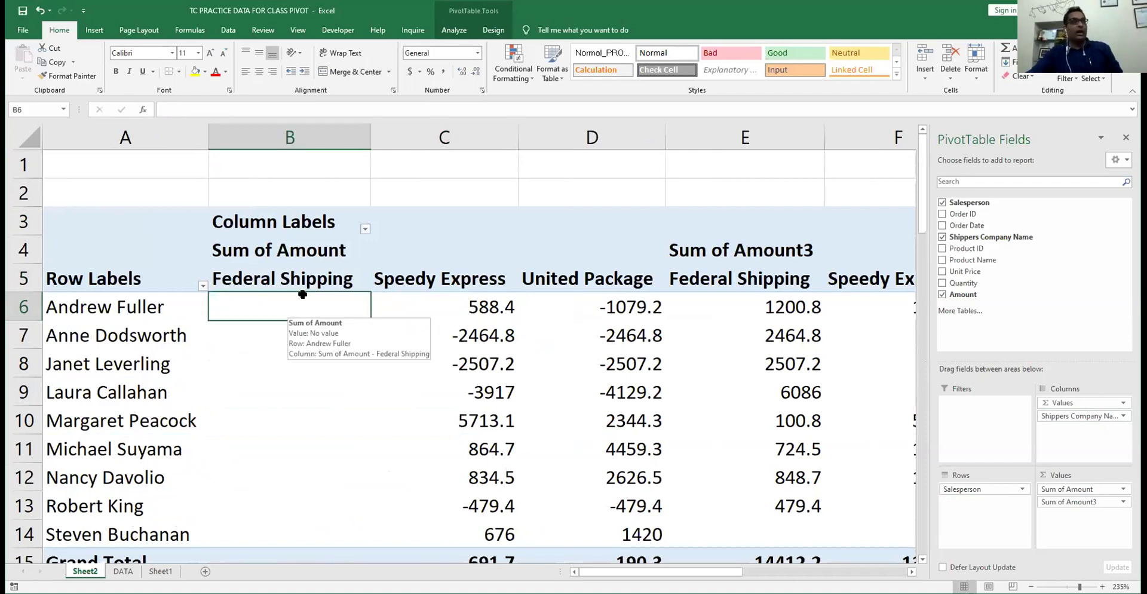
pyautogui.scroll(-7, 302, 296)
pyautogui.scroll(7, 303, 302)
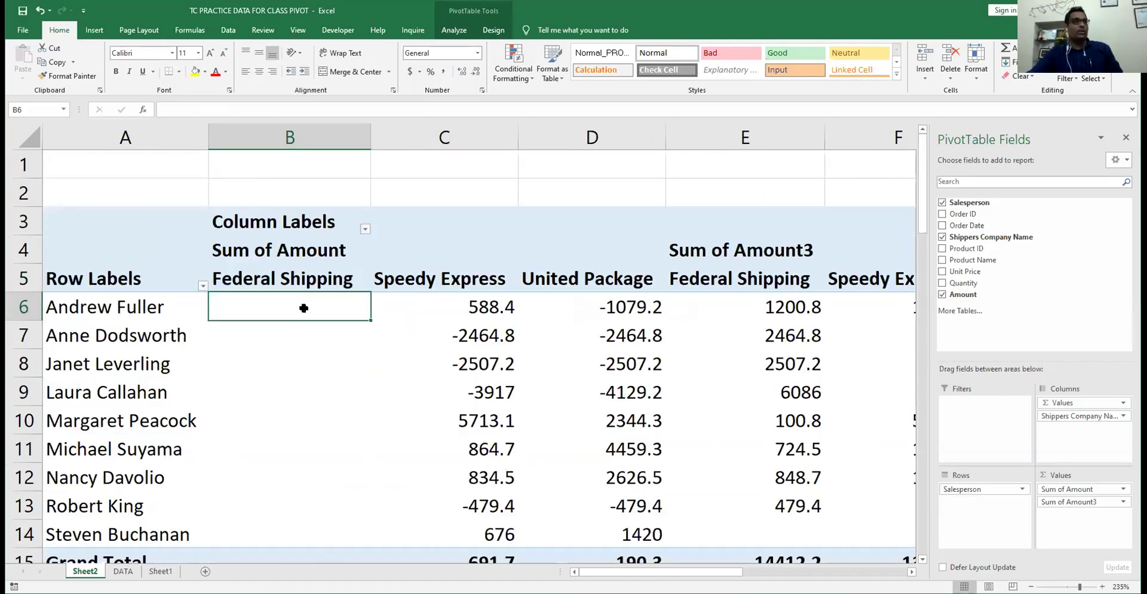
pyautogui.rightClick(306, 309)
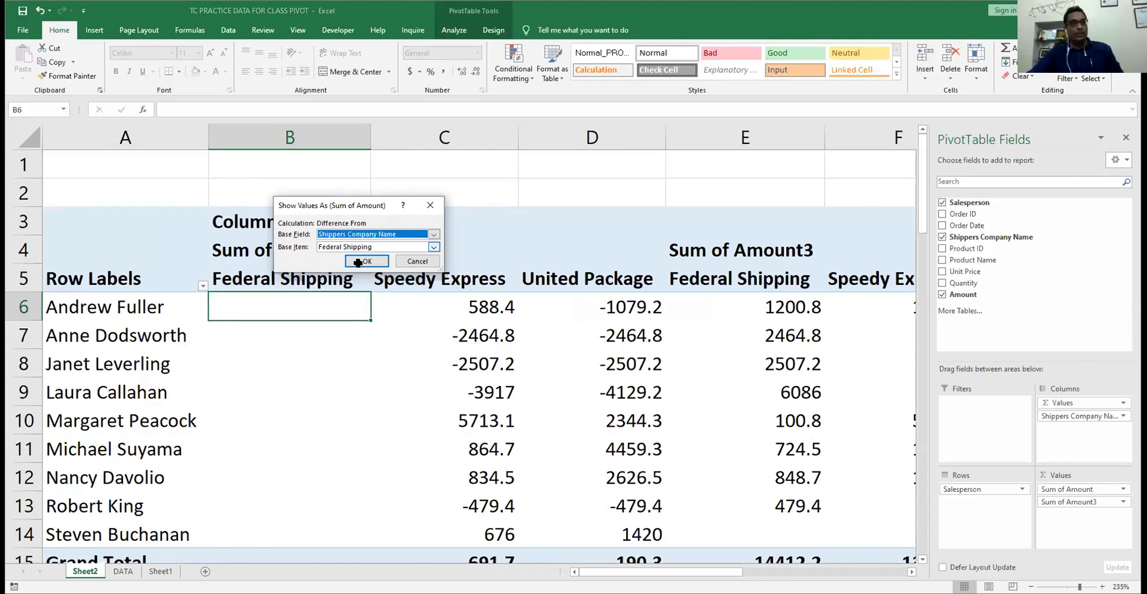
pyautogui.click(359, 261)
pyautogui.click(595, 308)
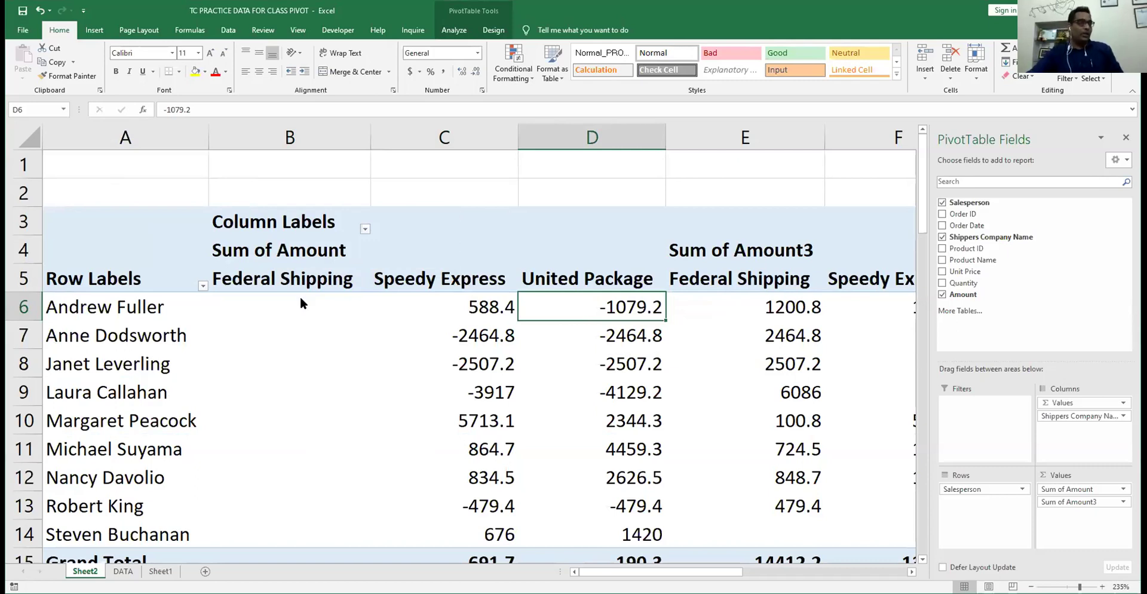
pyautogui.press('Left')
pyautogui.press('Left')
pyautogui.hotkey('shift', 'F10')
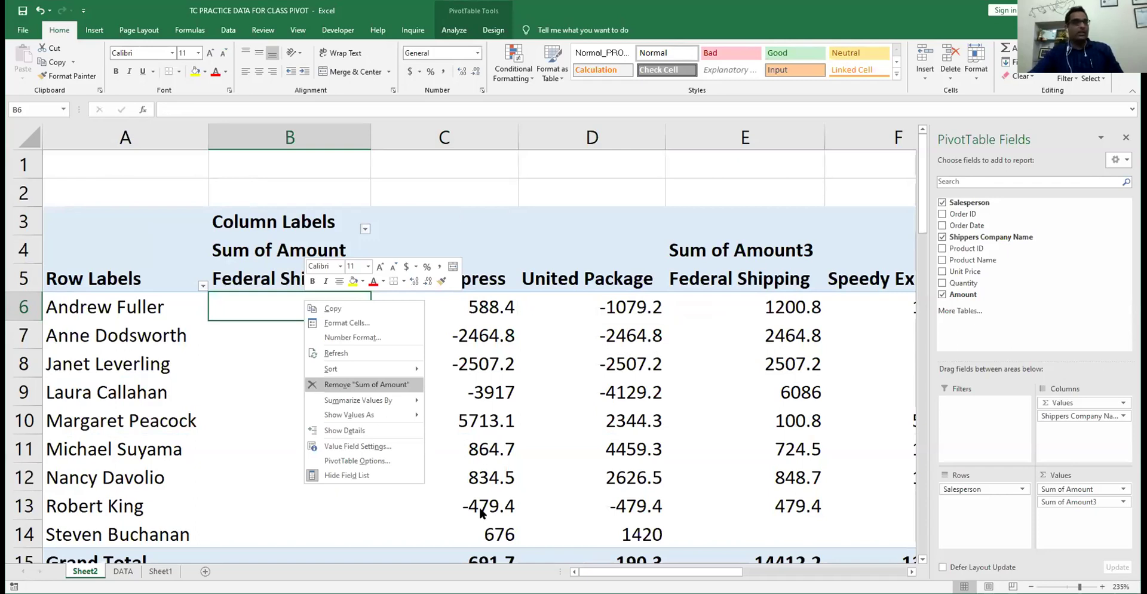
# - Switch Sum of Amount to % Difference From Federal Shipping, e.g. Andrew Fuller's Speedy Express 49.00%
pyautogui.press('Down')
pyautogui.press('Down')
pyautogui.press('Right')
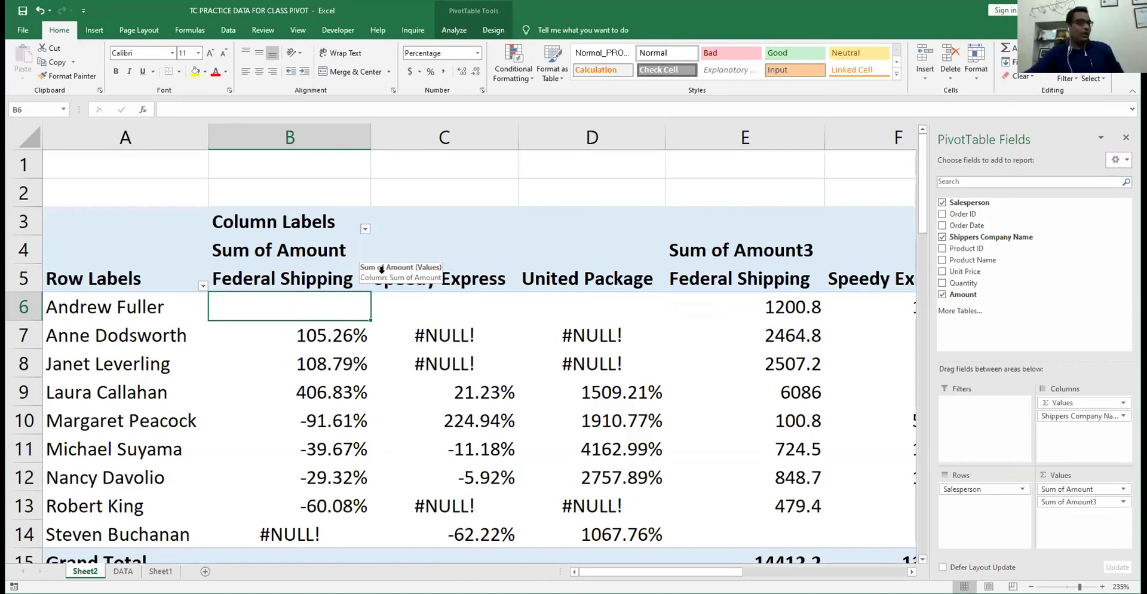
pyautogui.click(310, 284)
pyautogui.click(310, 299)
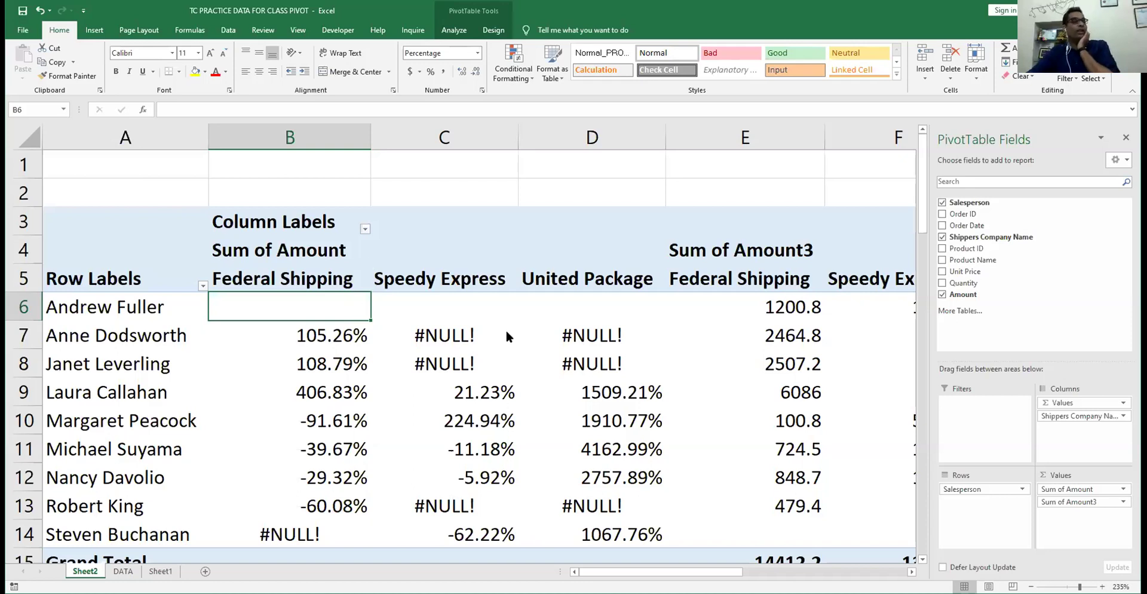
pyautogui.click(457, 311)
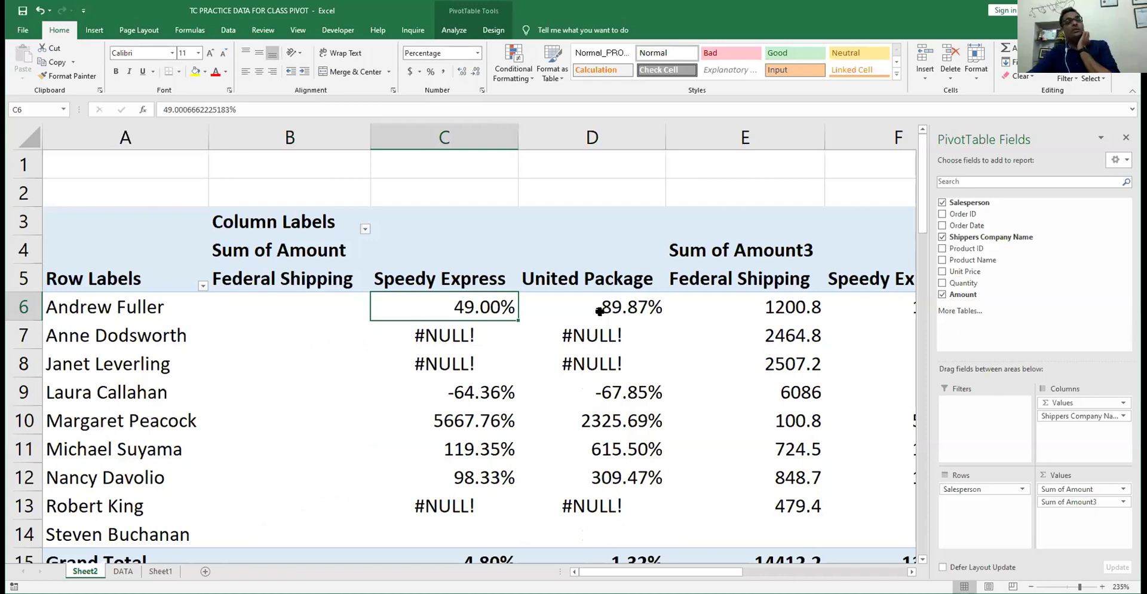
pyautogui.click(598, 310)
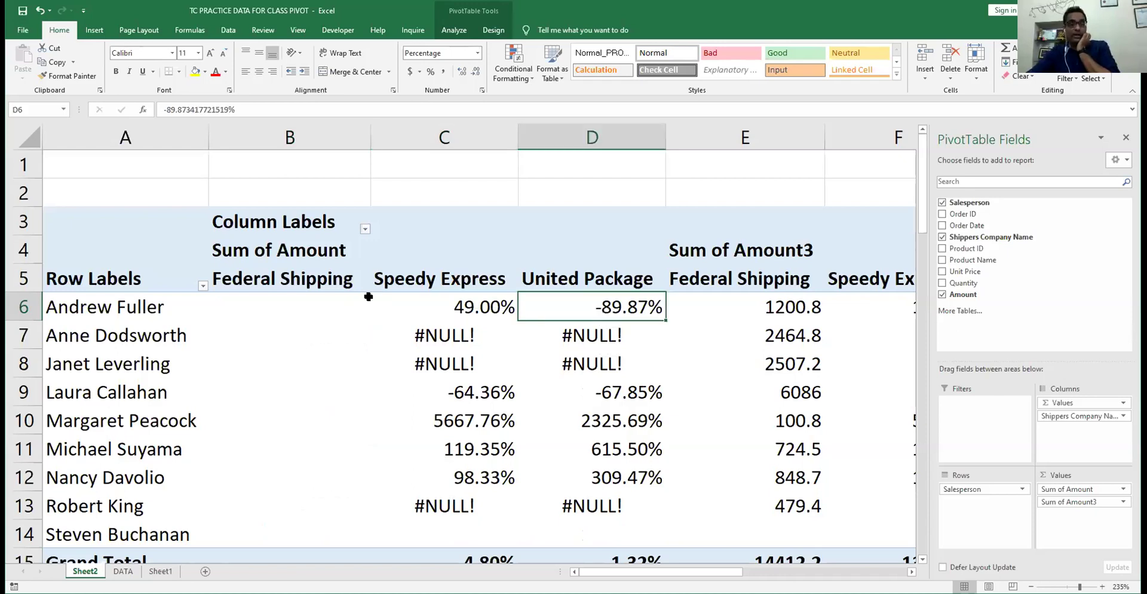
pyautogui.click(325, 296)
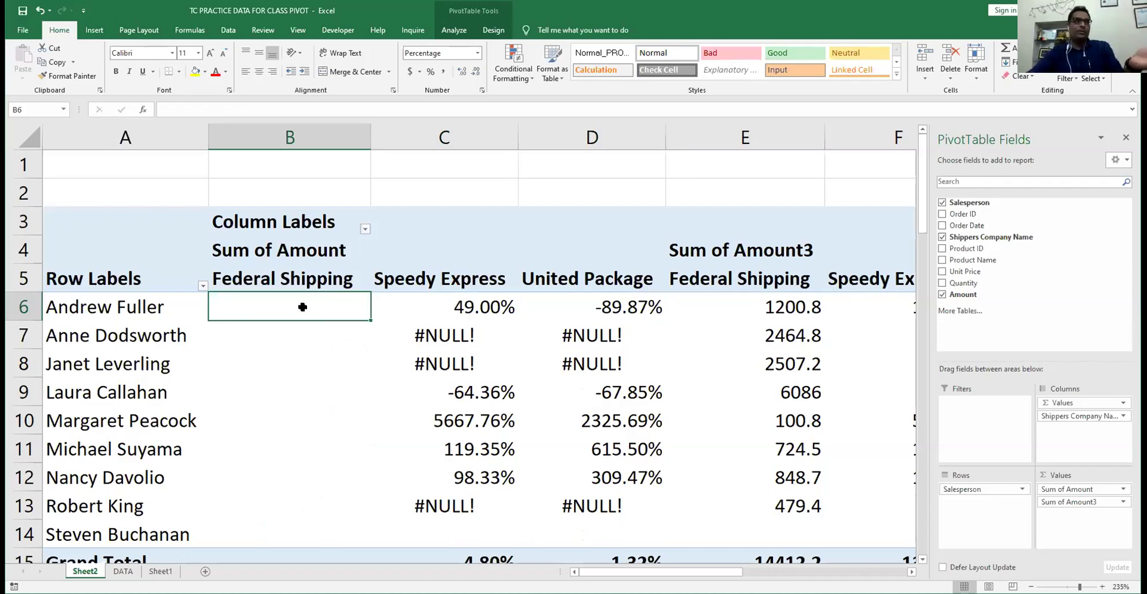
# - Remove Shippers Company Name and Sum of Amount, leaving only Sum of Amount3 totalling 42735.2
pyautogui.rightClick(305, 309)
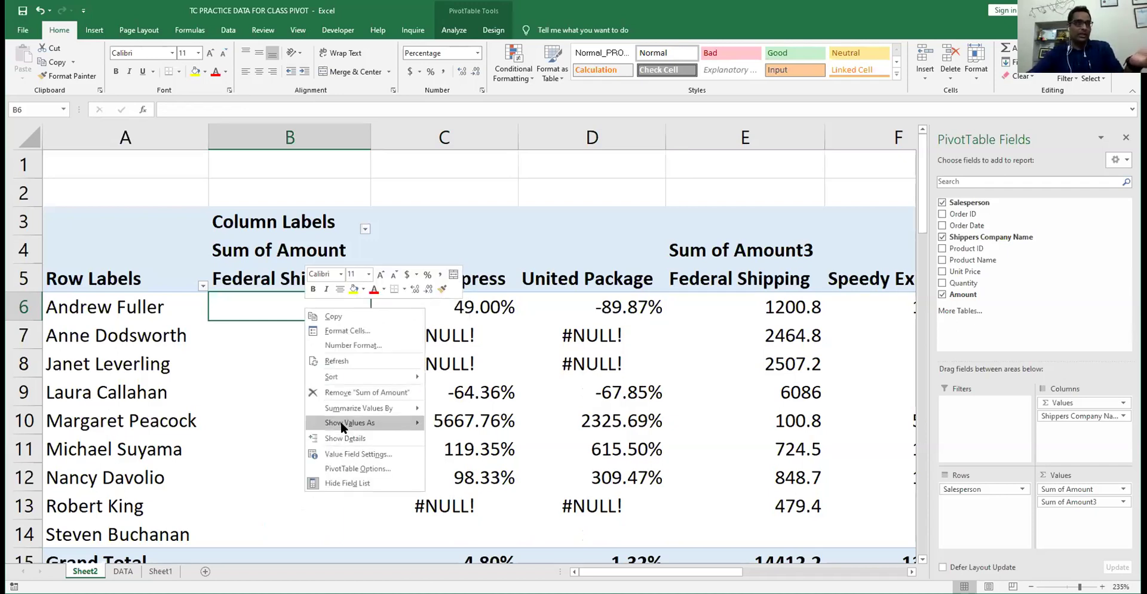
pyautogui.click(344, 422)
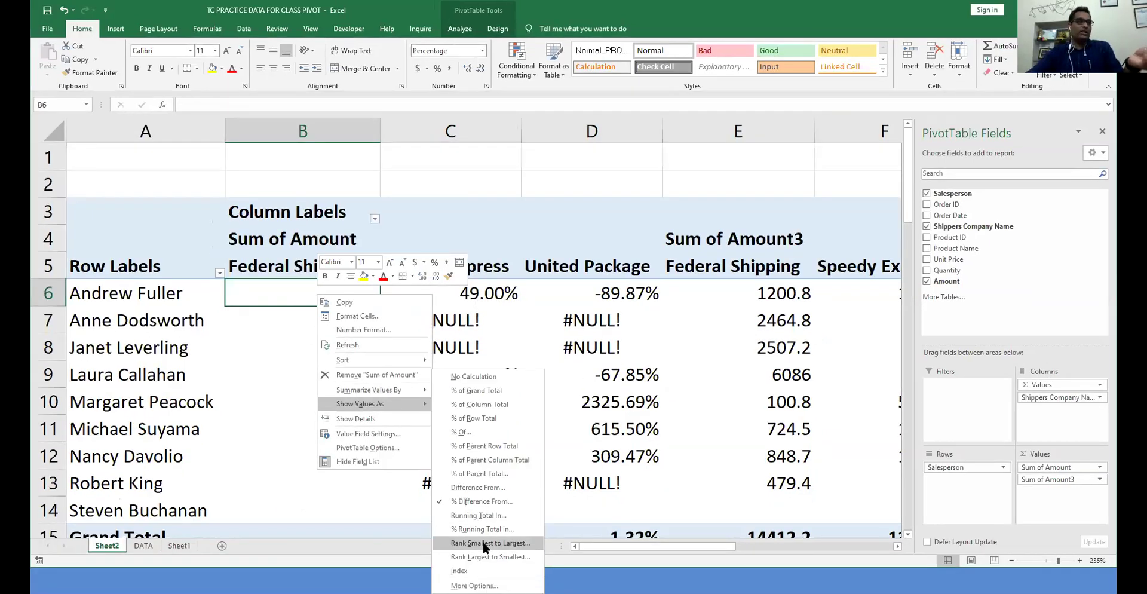
pyautogui.click(276, 295)
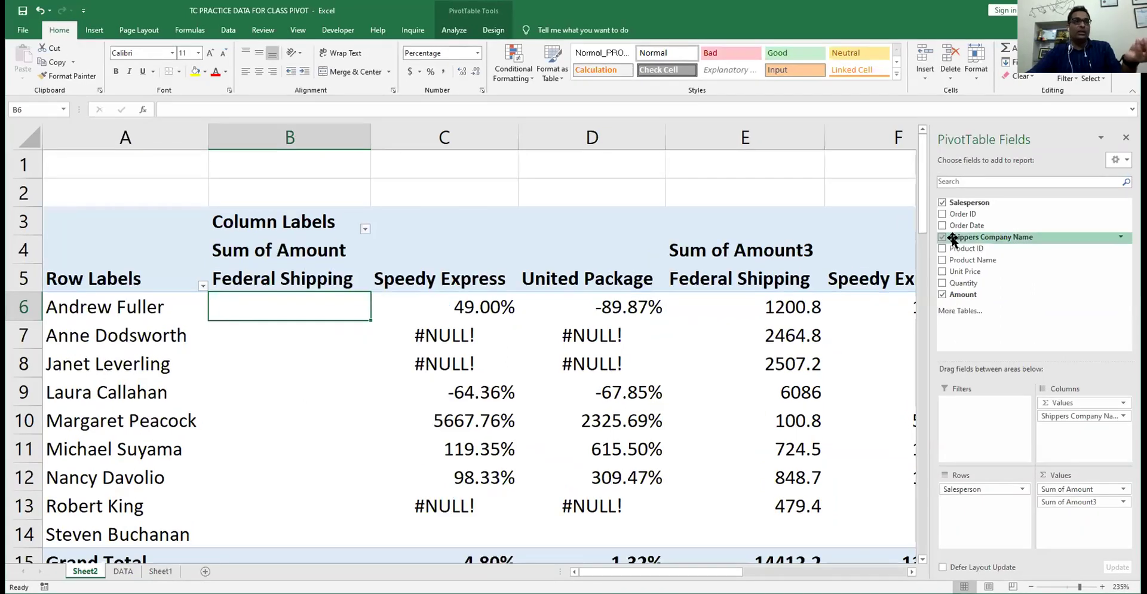
pyautogui.click(942, 237)
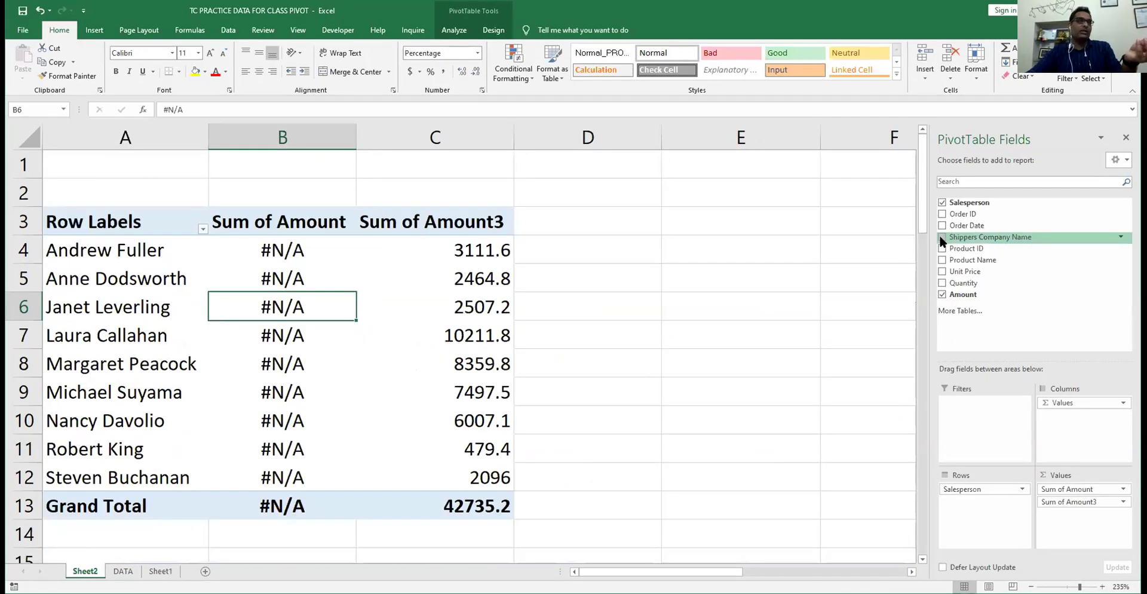
pyautogui.moveTo(1073, 488); pyautogui.dragTo(612, 434)
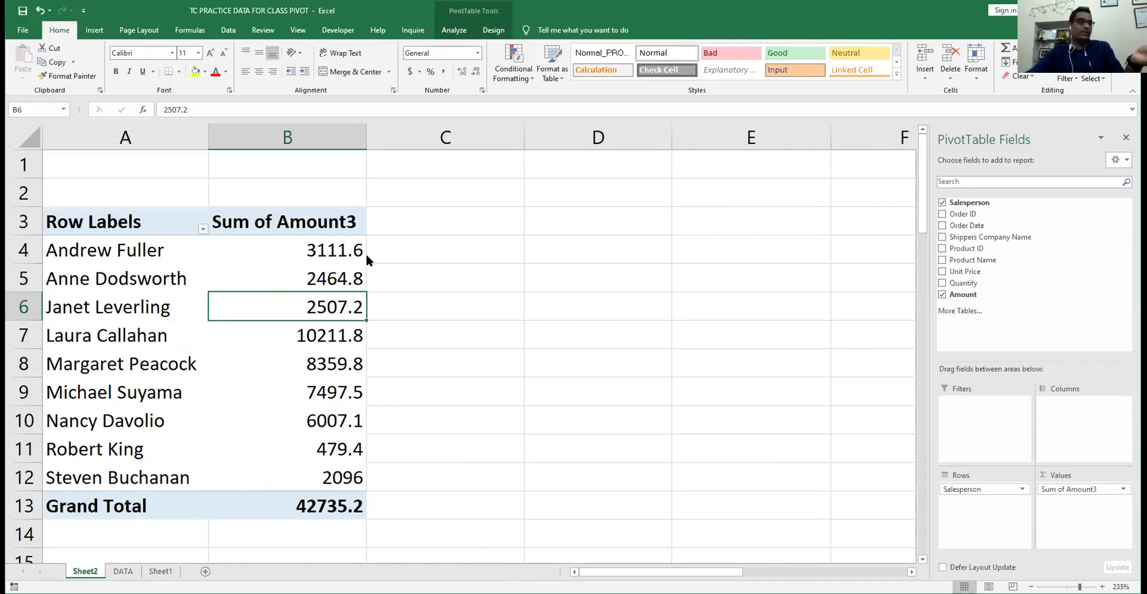
# - Rank Sum of Amount3 smallest to largest by Salesperson: Robert King 1, Laura Callahan 9
pyautogui.rightClick(365, 252)
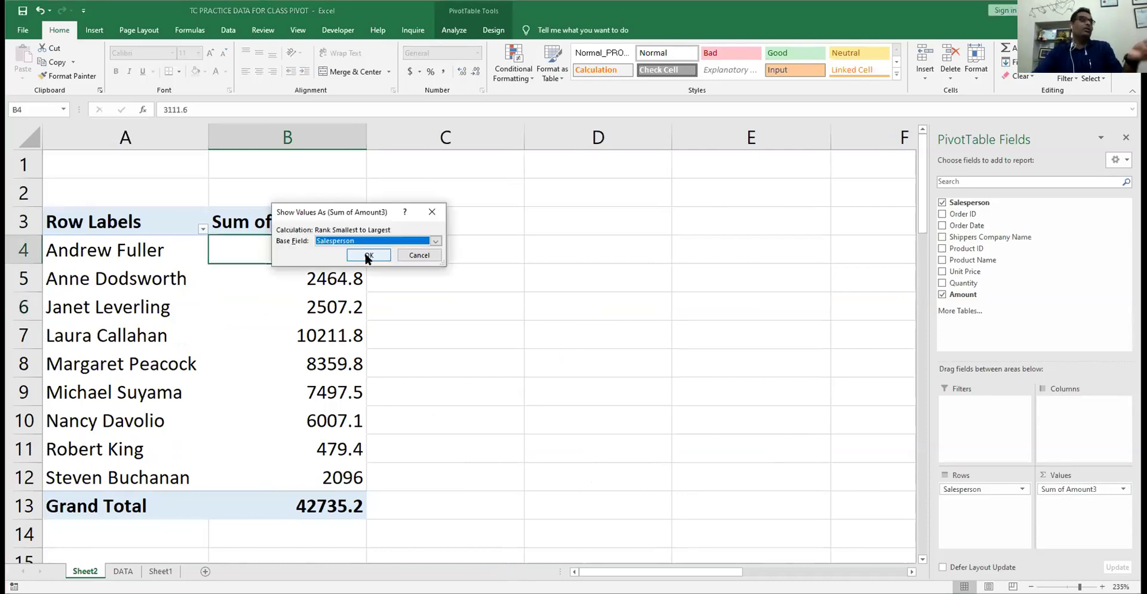
pyautogui.click(367, 254)
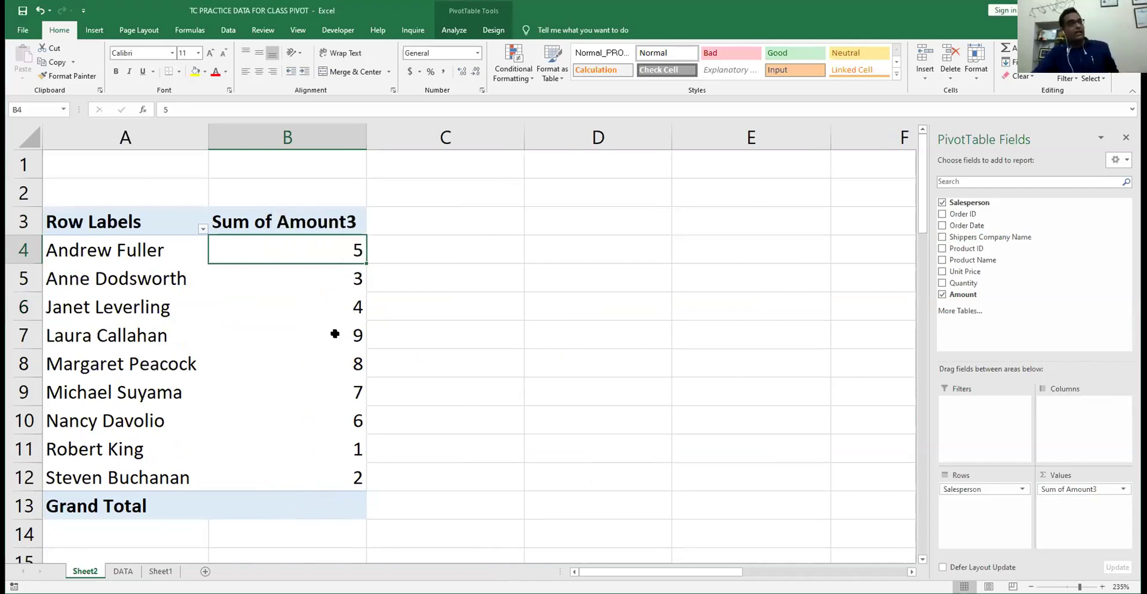
pyautogui.click(357, 338)
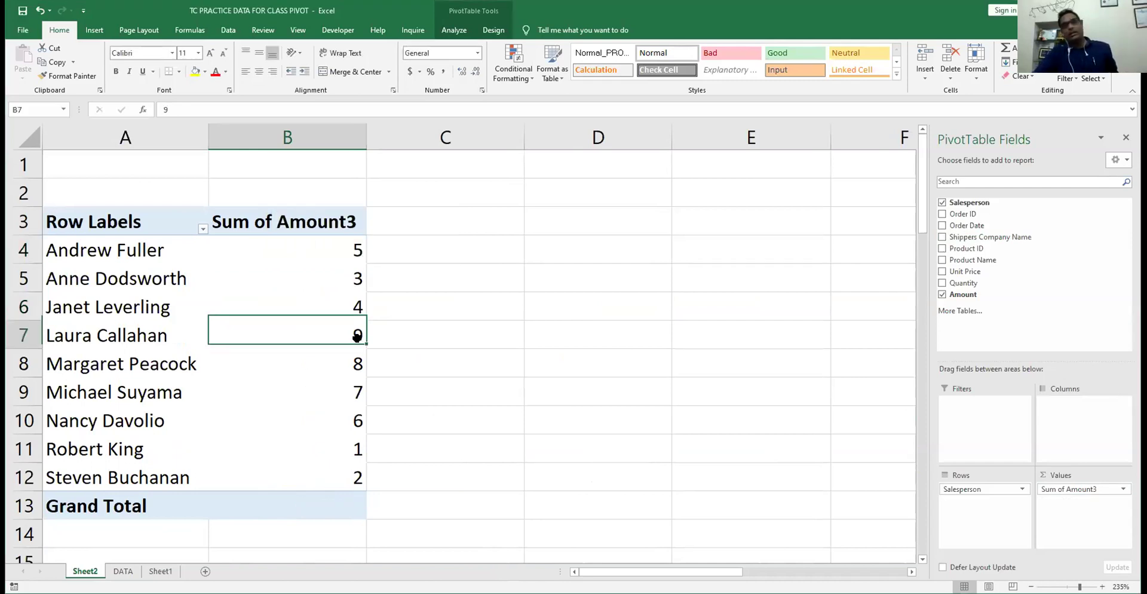
pyautogui.click(342, 258)
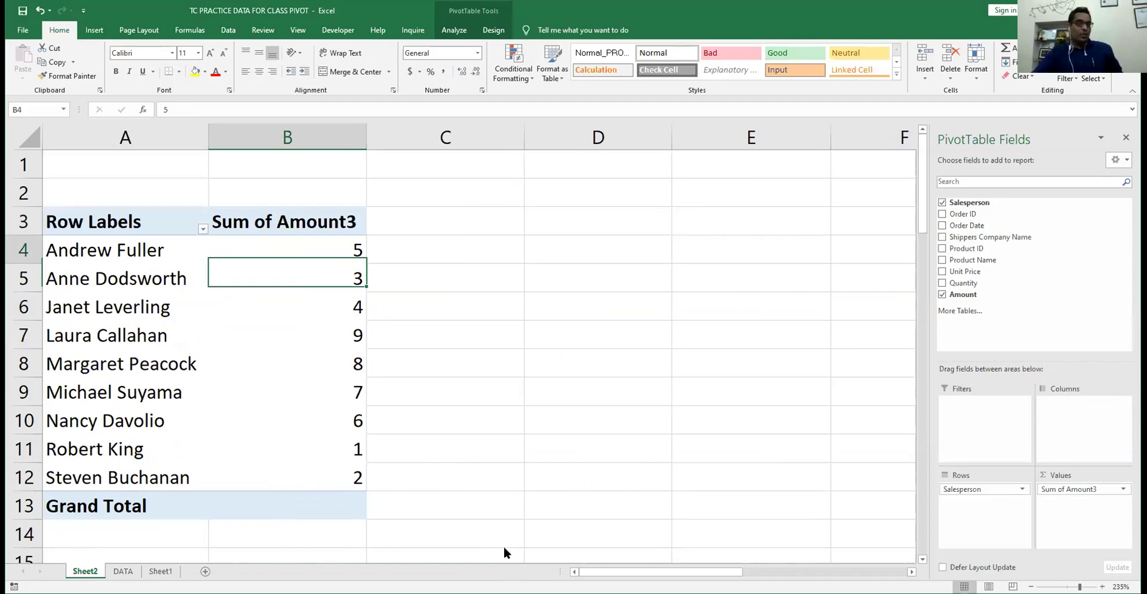
pyautogui.rightClick(346, 260)
pyautogui.moveTo(415, 374)
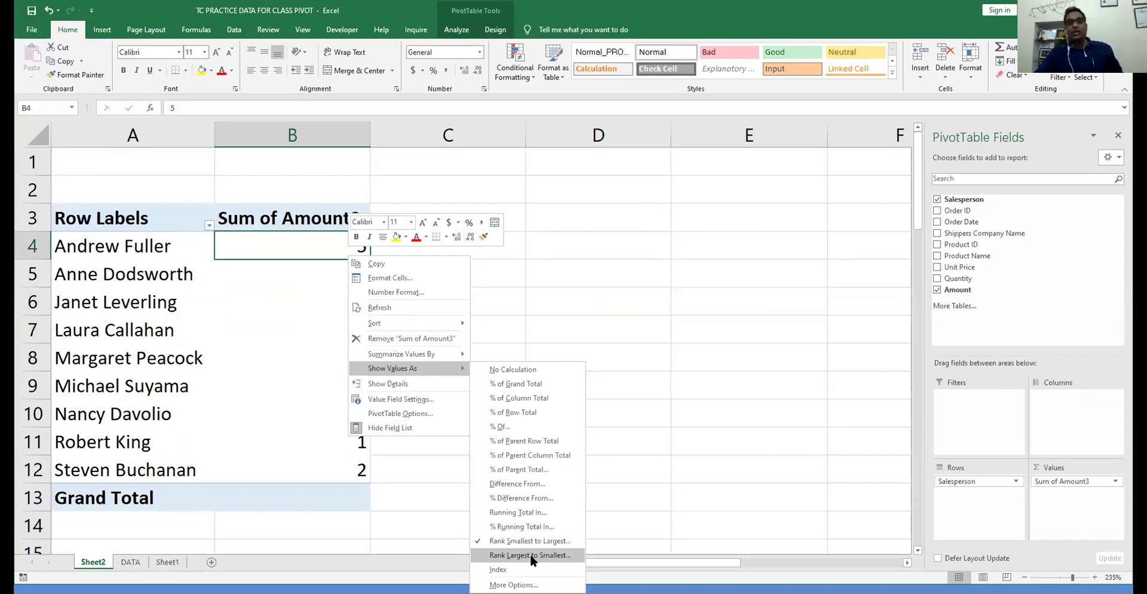
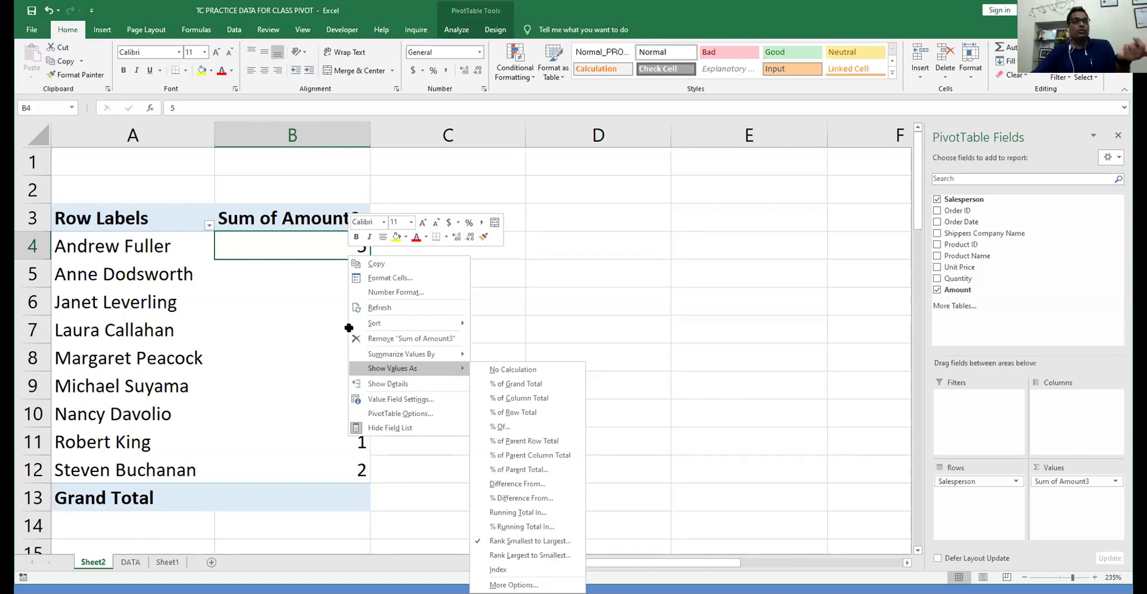
# - Re-rank Sum of Amount3 largest to smallest by Salesperson, then add another Sum of Amount column
pyautogui.click(315, 324)
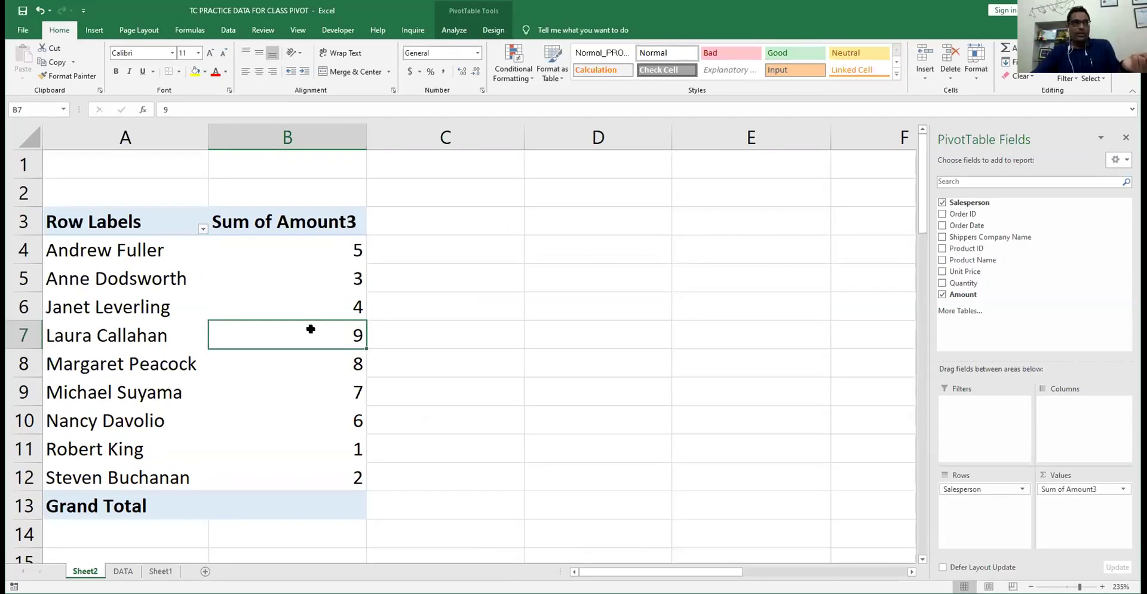
pyautogui.click(332, 246)
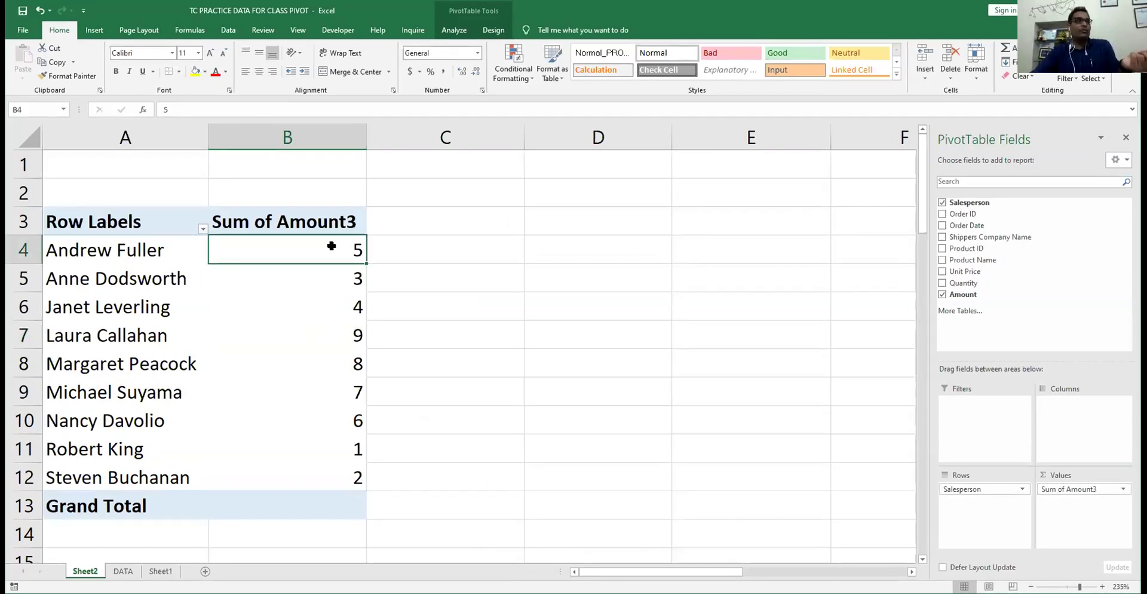
pyautogui.rightClick(331, 246)
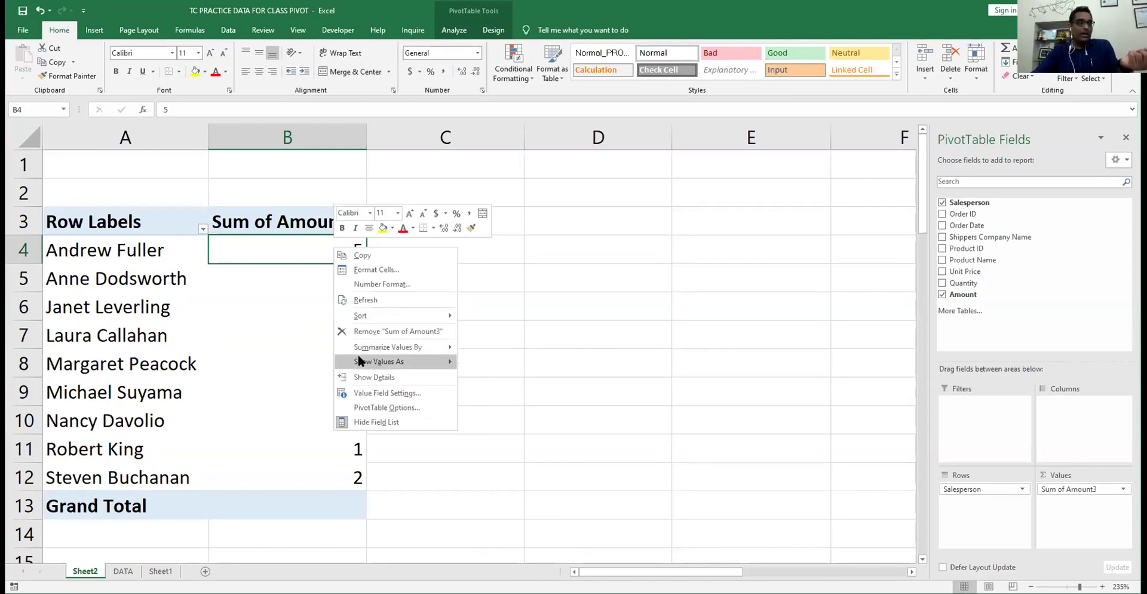
pyautogui.click(359, 359)
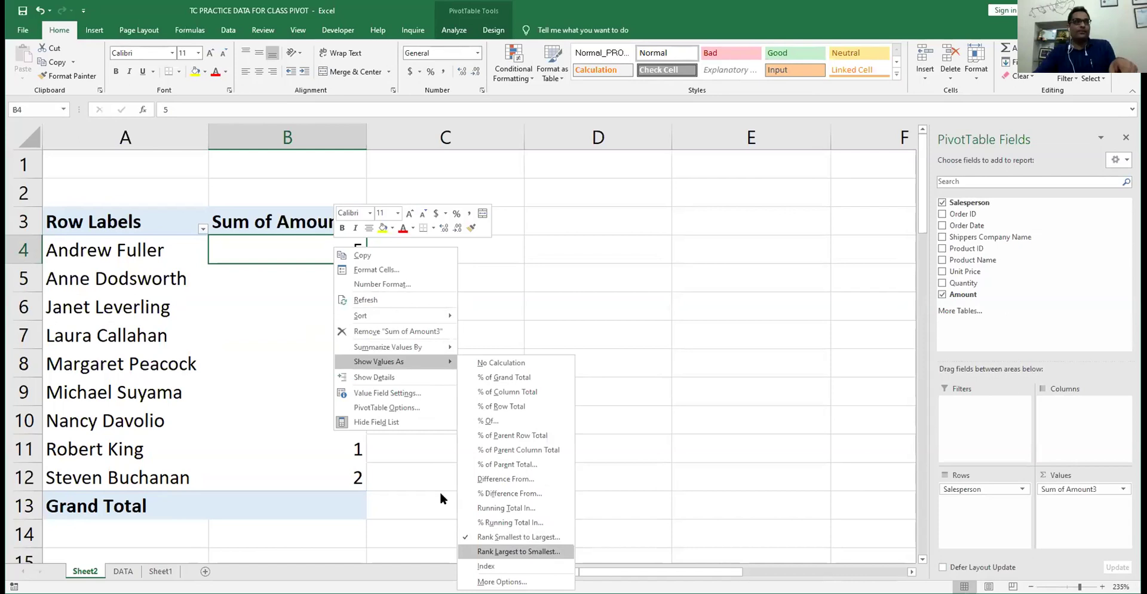
pyautogui.click(518, 551)
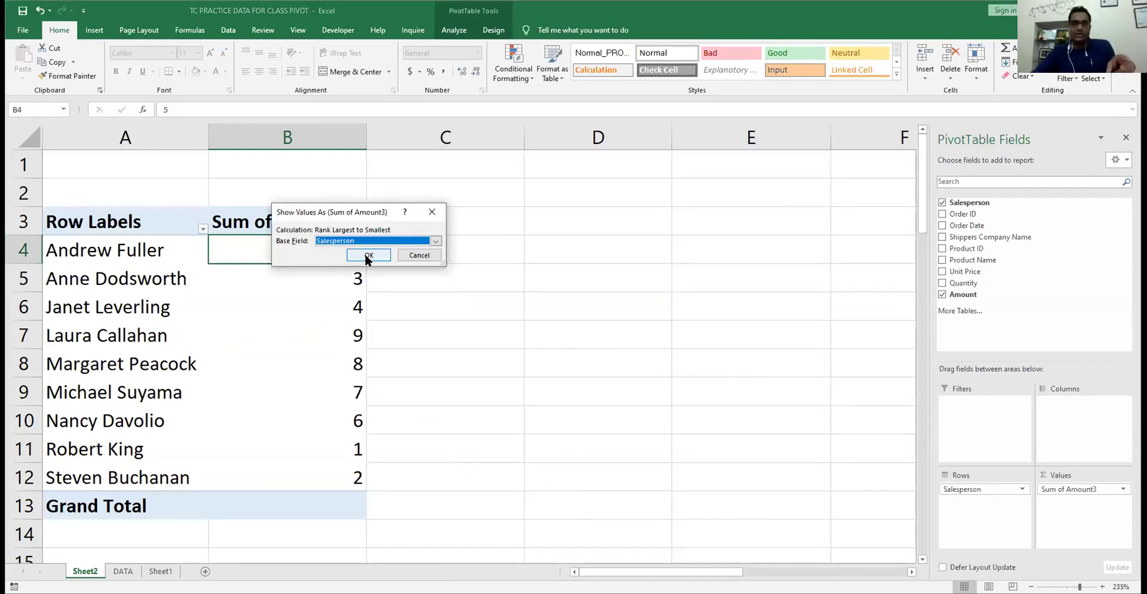
pyautogui.click(366, 256)
pyautogui.click(347, 337)
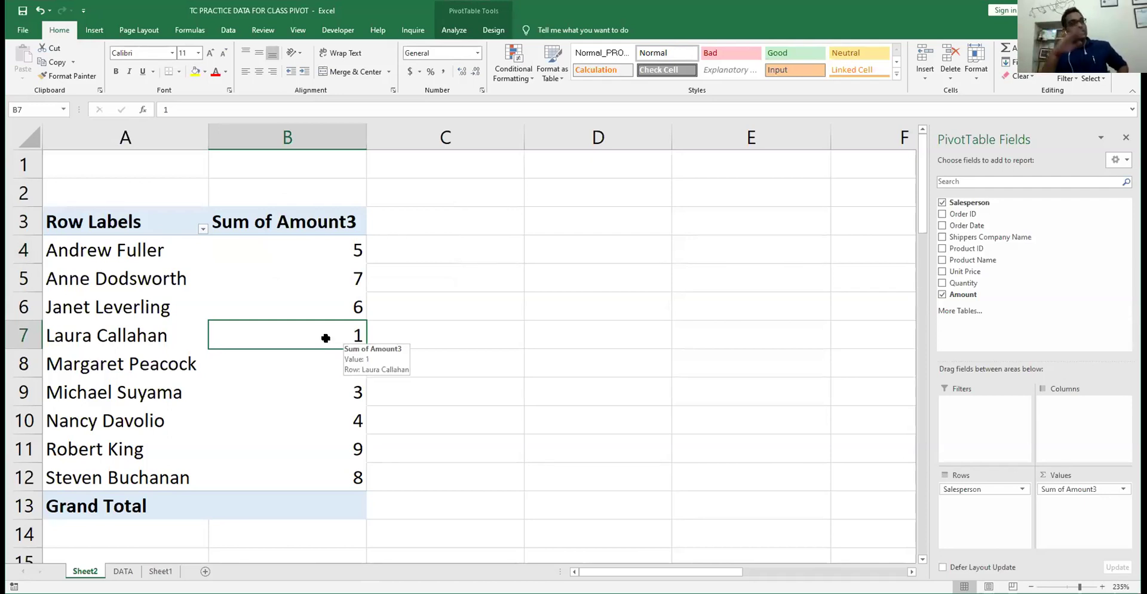
pyautogui.moveTo(963, 293); pyautogui.dragTo(1061, 511)
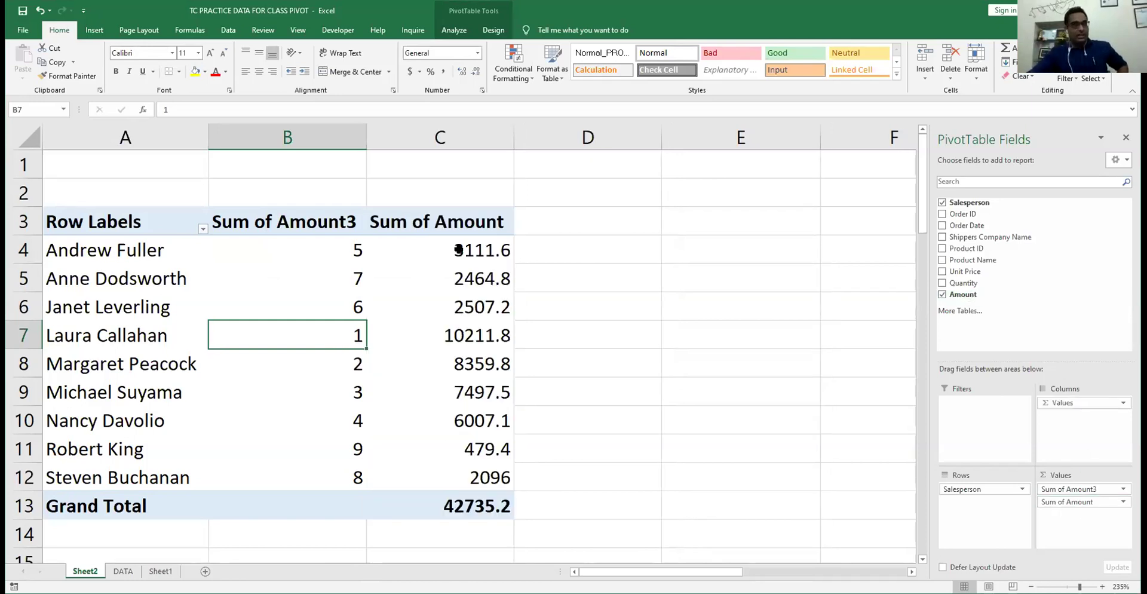
# - Add Amount once more and summarize column C as Average of Amount
pyautogui.moveTo(963, 294); pyautogui.dragTo(1080, 539)
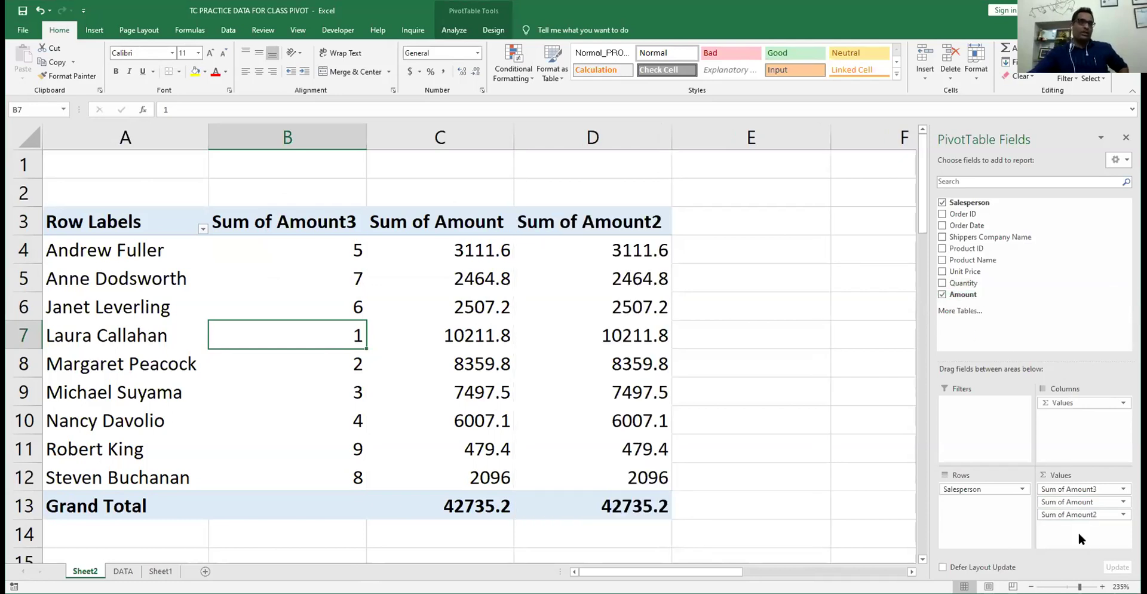
pyautogui.click(484, 250)
pyautogui.rightClick(484, 250)
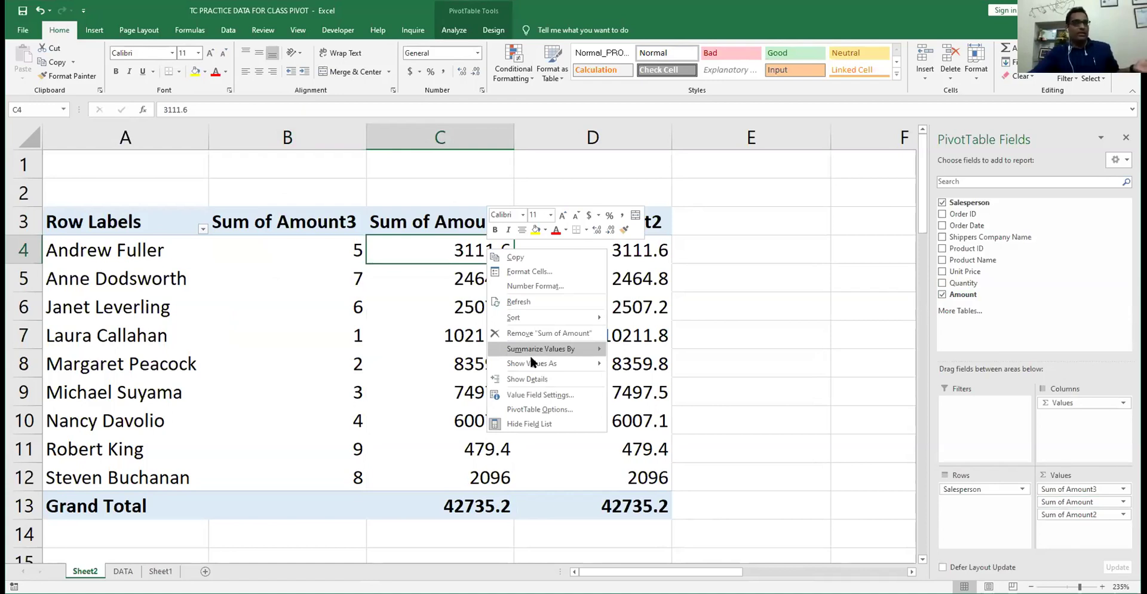
pyautogui.moveTo(529, 354)
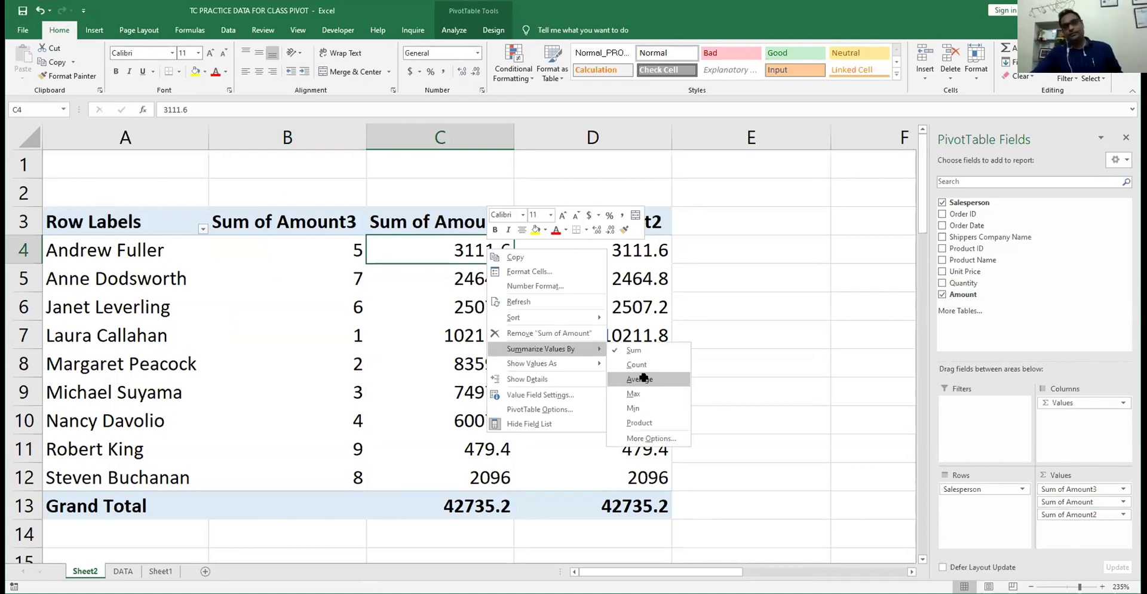
pyautogui.click(643, 378)
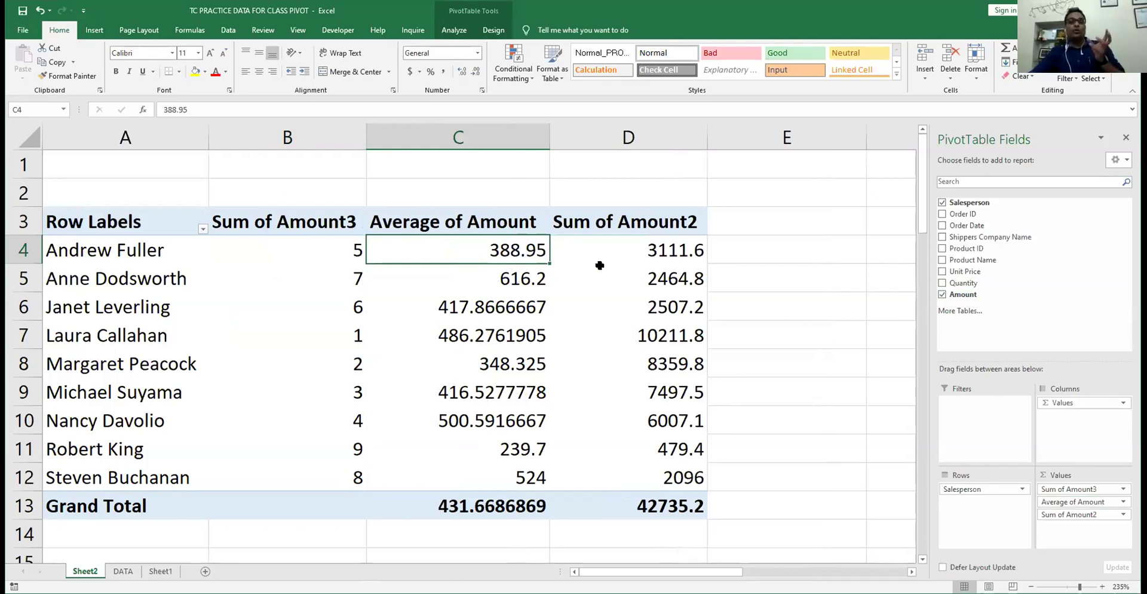
# - Check the rank, average and Sum of Amount2 values in B4, C4 and D4
pyautogui.click(346, 251)
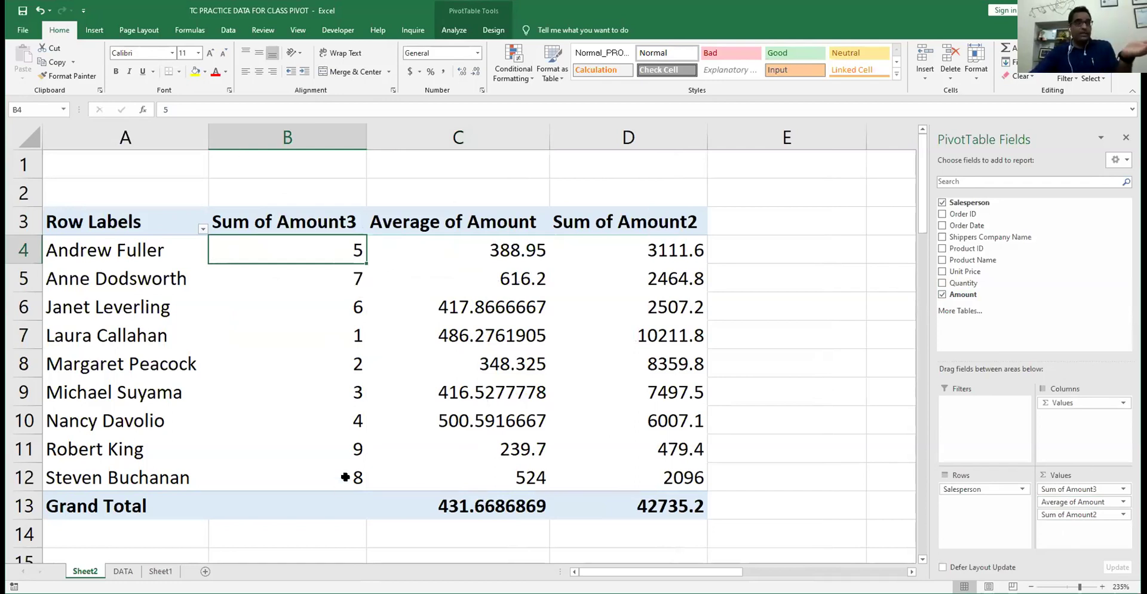
pyautogui.moveTo(330, 253)
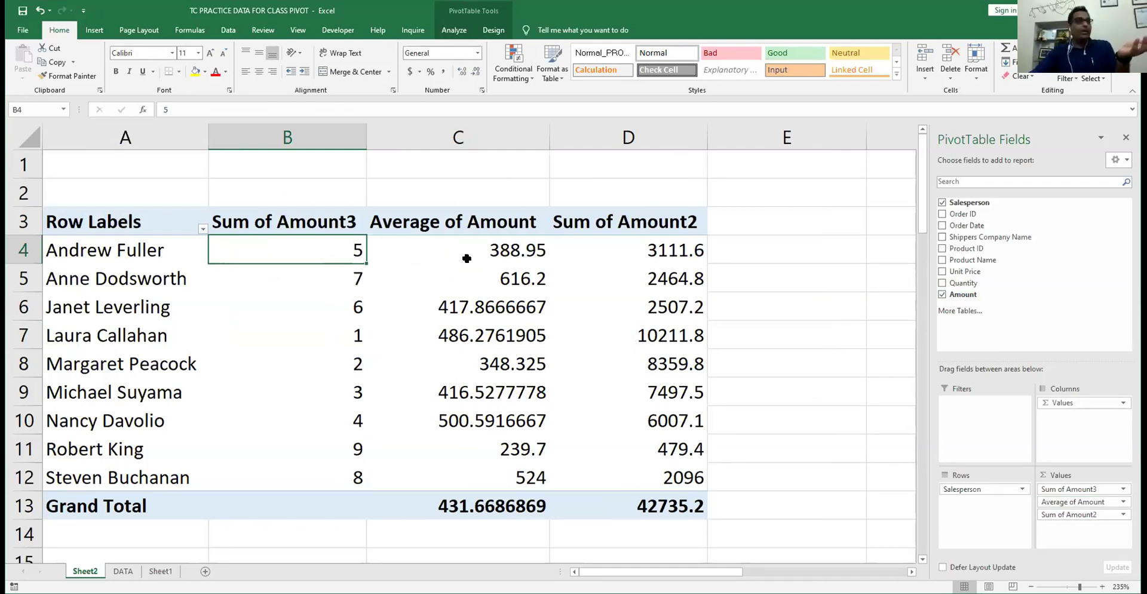
pyautogui.click(465, 254)
pyautogui.moveTo(468, 258)
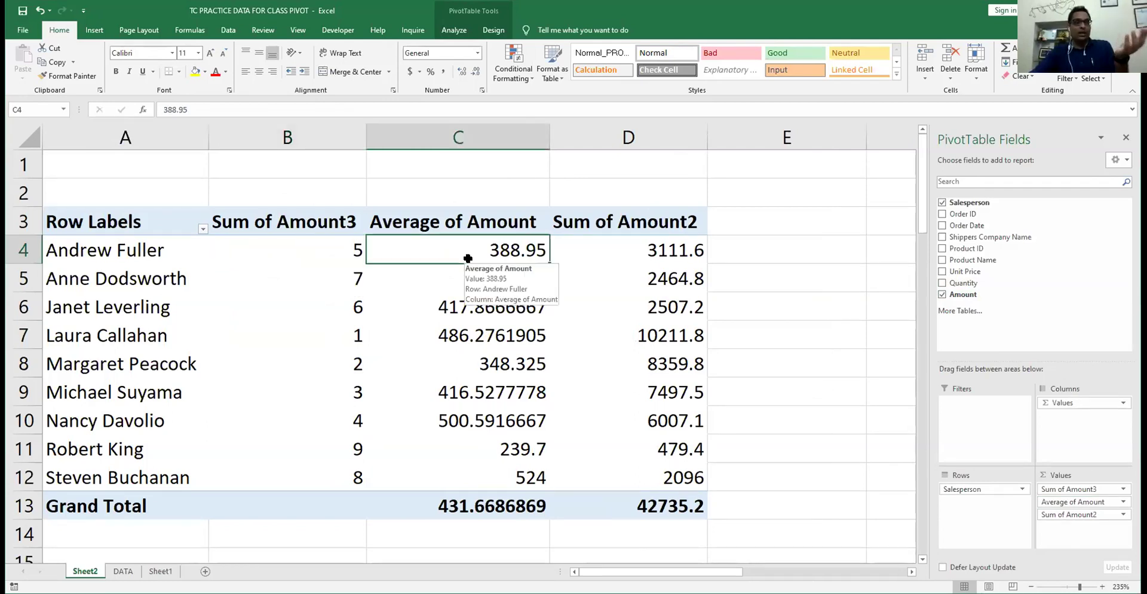
pyautogui.click(669, 258)
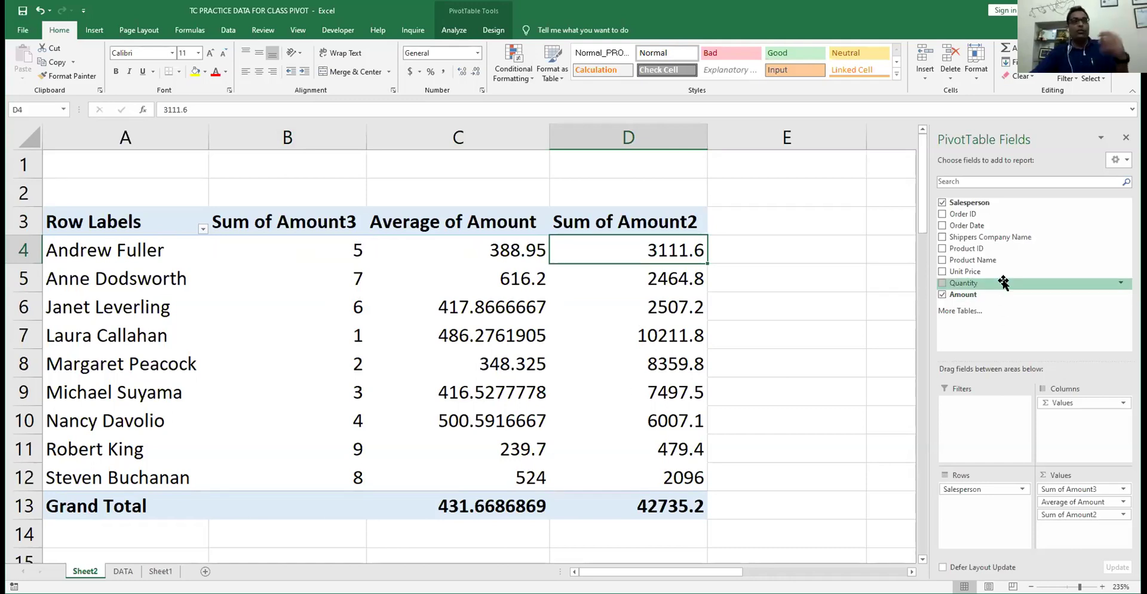
# - Remove Average of Amount and Sum of Amount3, and add Sum of Quantity
pyautogui.moveTo(1055, 502); pyautogui.dragTo(770, 419)
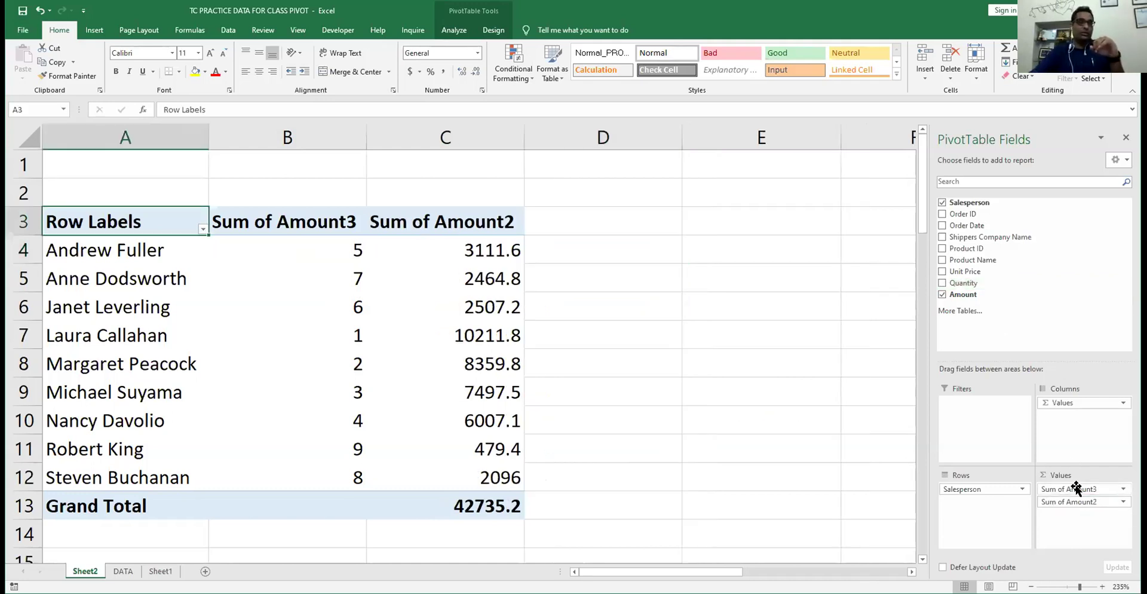
pyautogui.moveTo(1076, 488); pyautogui.dragTo(964, 285)
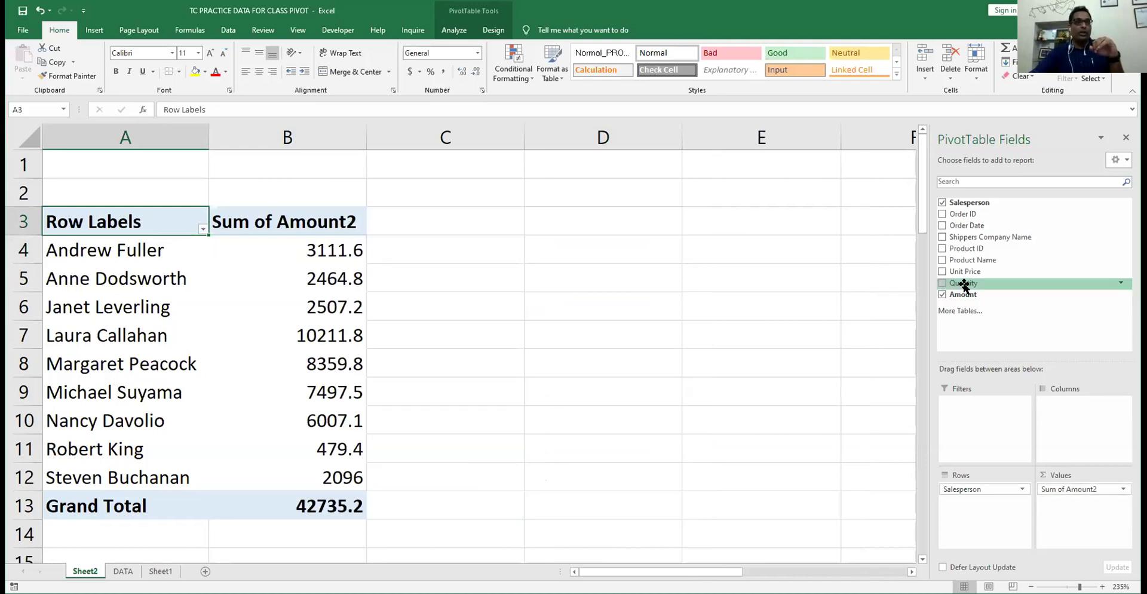
pyautogui.moveTo(1081, 521); pyautogui.dragTo(1081, 520)
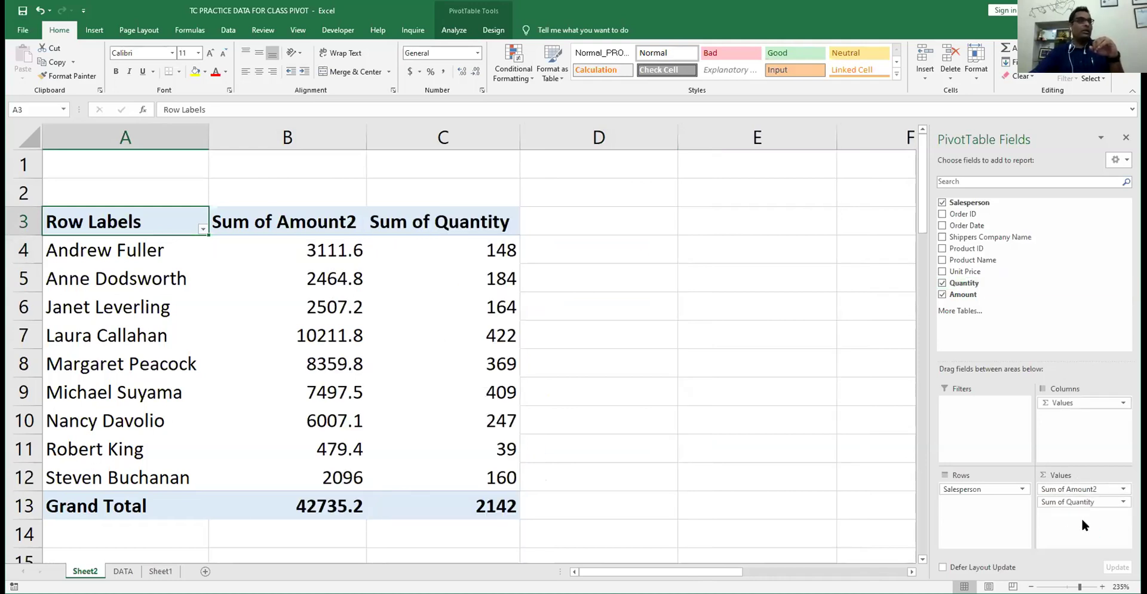
# - Check quantities such as Laura Callahan's 422, then break salespeople down by Product Name
pyautogui.click(465, 245)
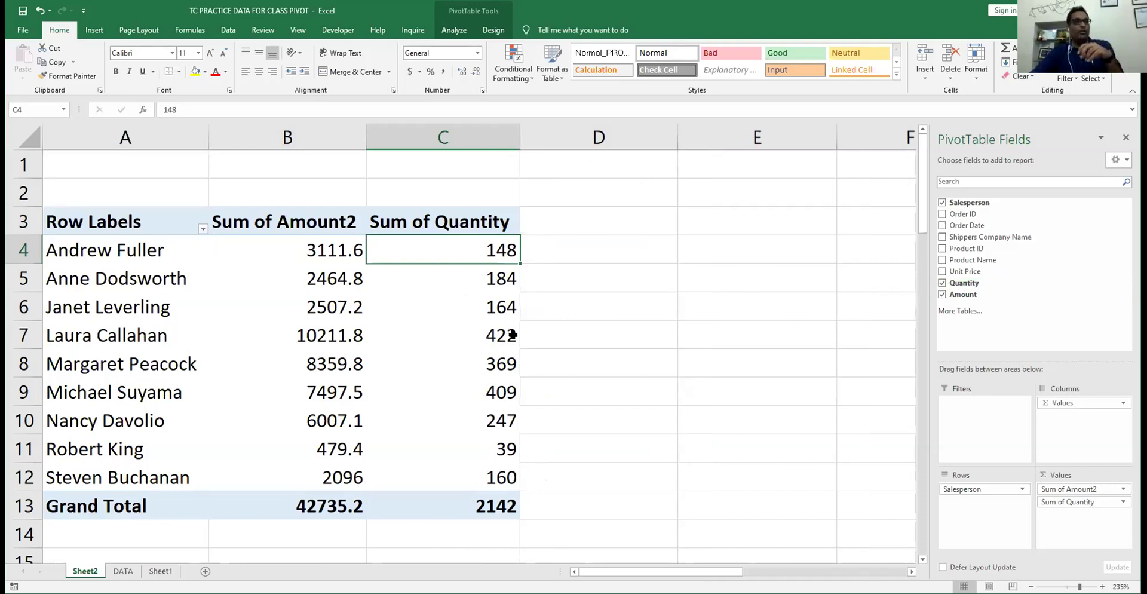
pyautogui.click(437, 337)
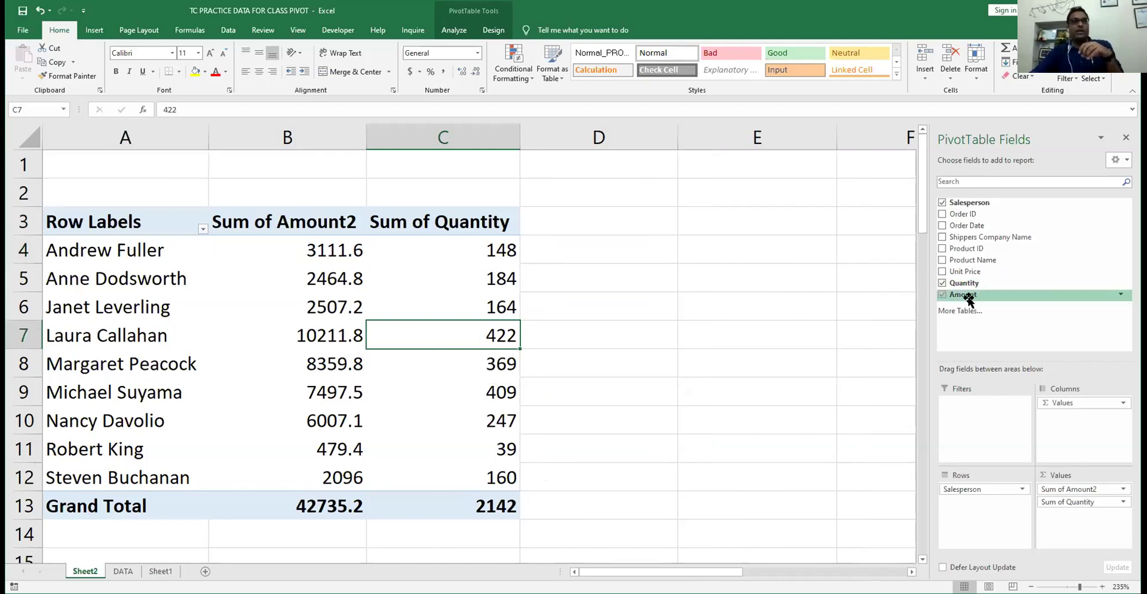
pyautogui.moveTo(968, 283); pyautogui.dragTo(966, 299)
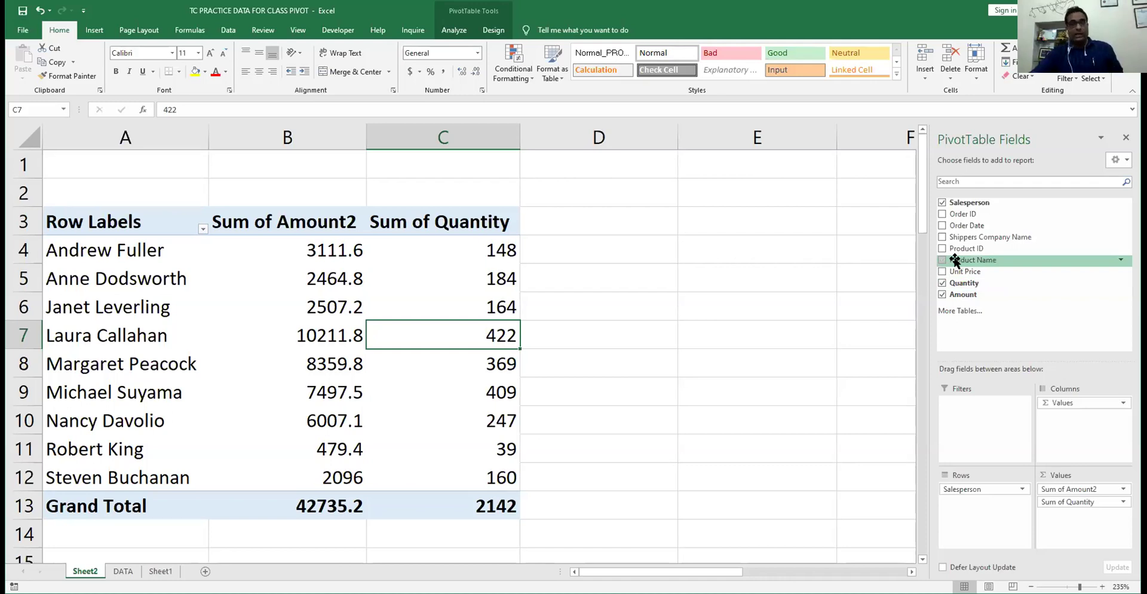
pyautogui.click(943, 261)
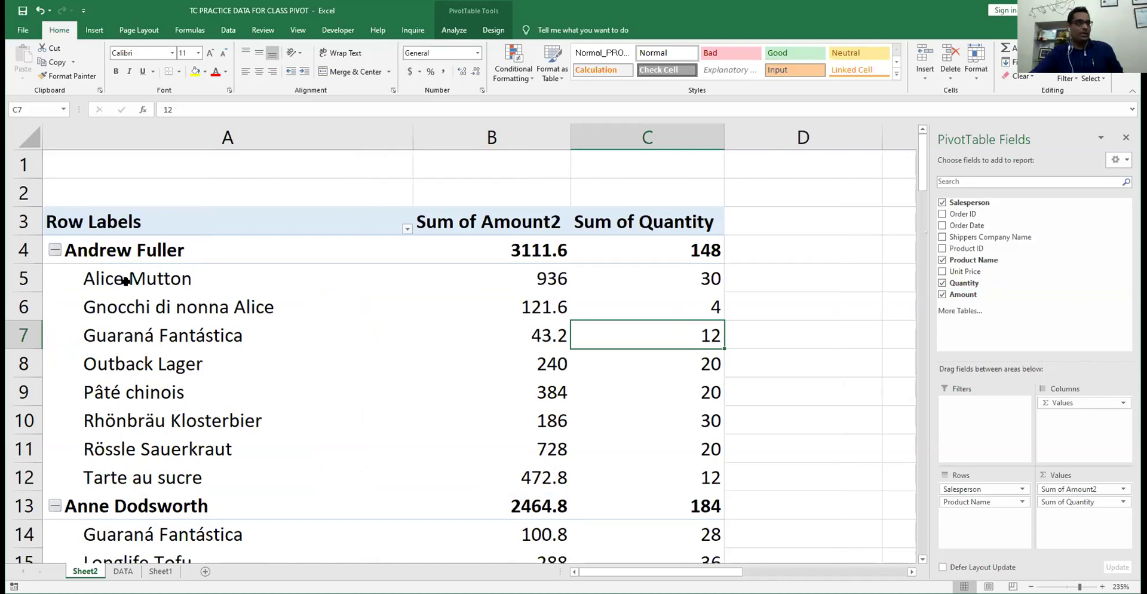
# - Move Salesperson to Columns so product names form the rows, then review the salesperson headings
pyautogui.scroll(-20, 134, 459)
pyautogui.scroll(-13, 133, 459)
pyautogui.scroll(20, 134, 460)
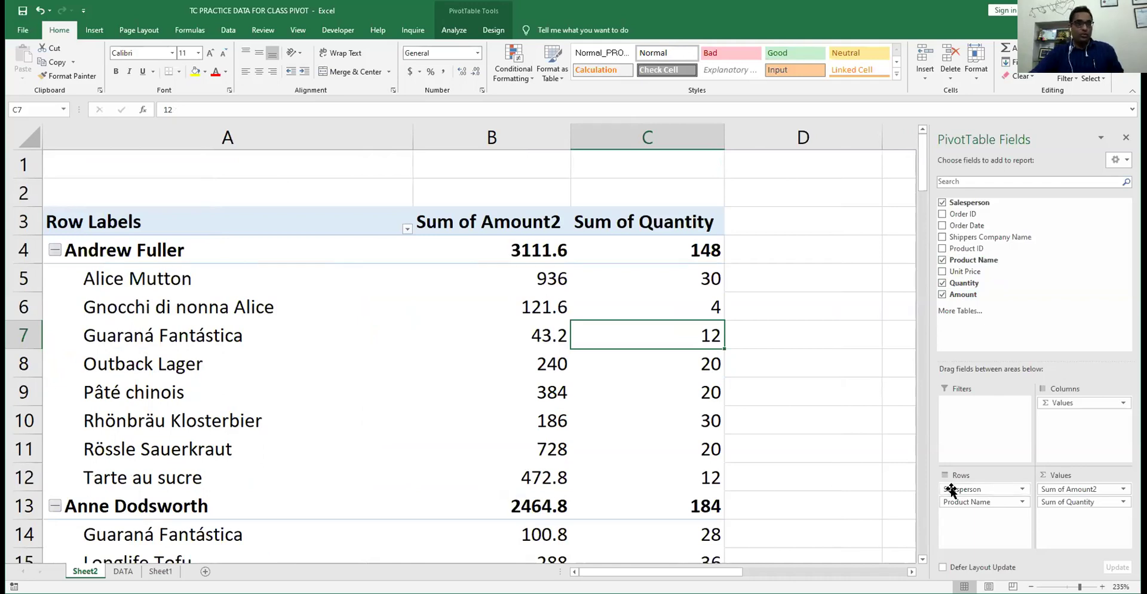
pyautogui.moveTo(952, 490); pyautogui.dragTo(1080, 422)
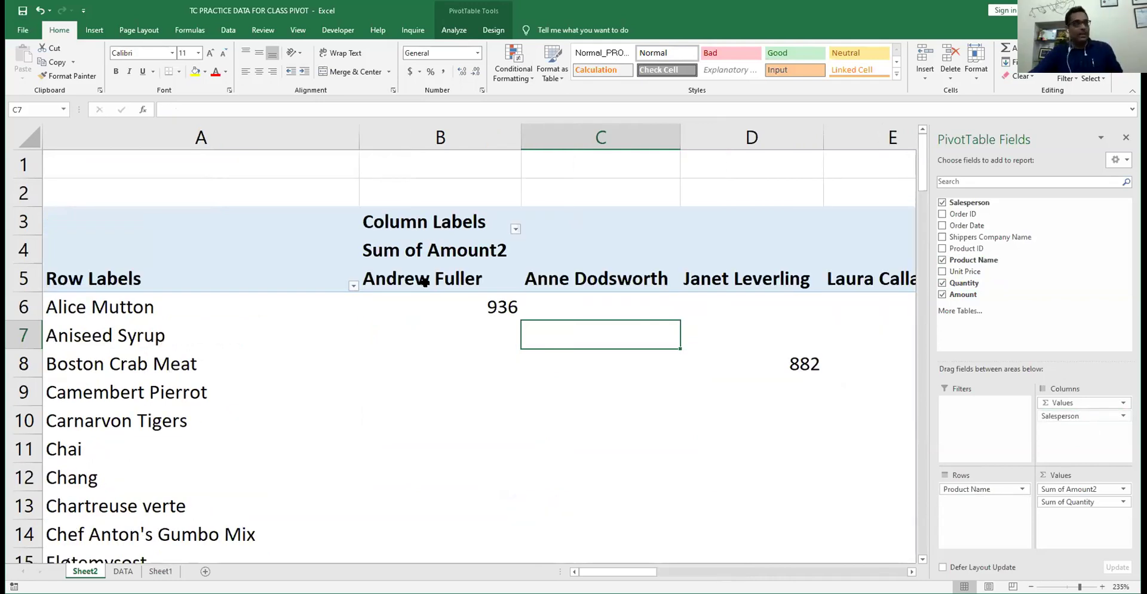
pyautogui.click(422, 281)
pyautogui.press('Right')
pyautogui.press('Right')
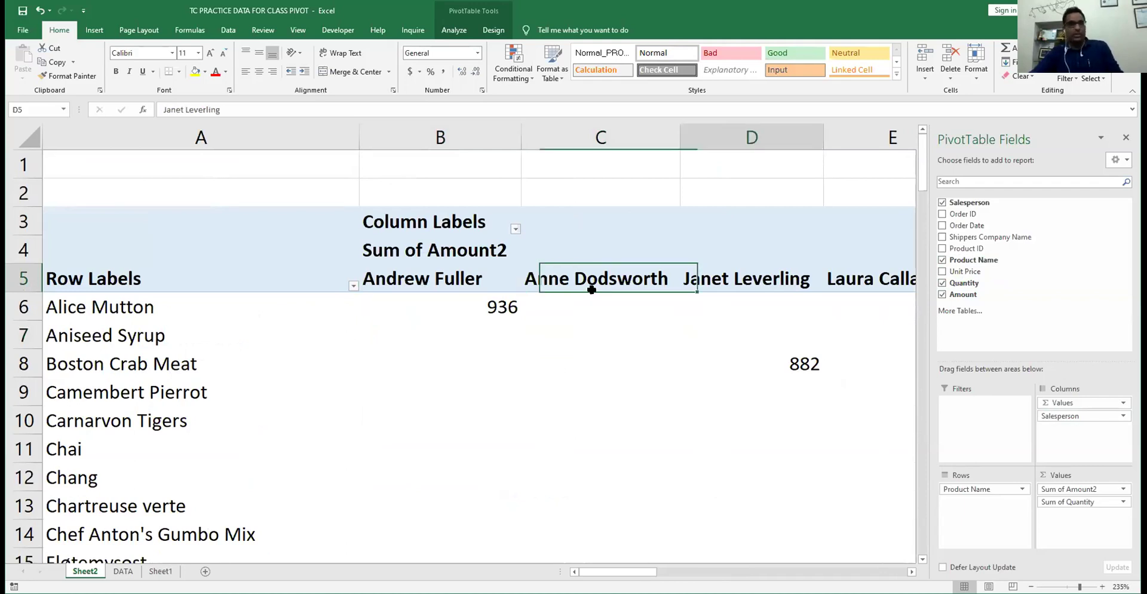
pyautogui.press('Right')
pyautogui.press('Right')
pyautogui.press('Right')
pyautogui.press('Right')
pyautogui.press('Right')
pyautogui.press('Right')
pyautogui.press('Right')
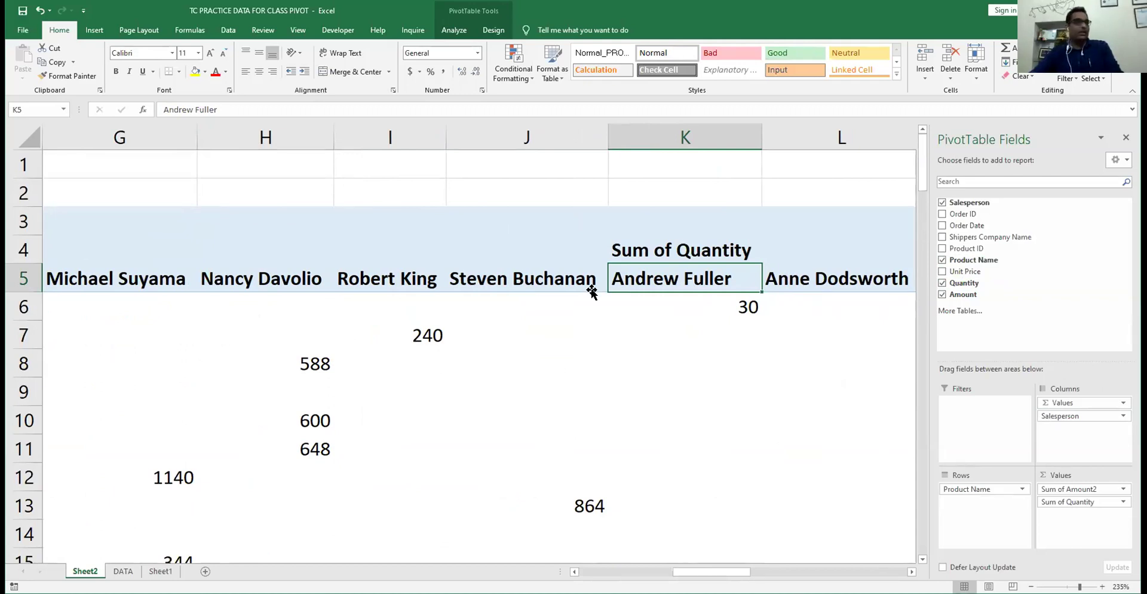
pyautogui.press('Right')
pyautogui.press('Right')
pyautogui.press('Home')
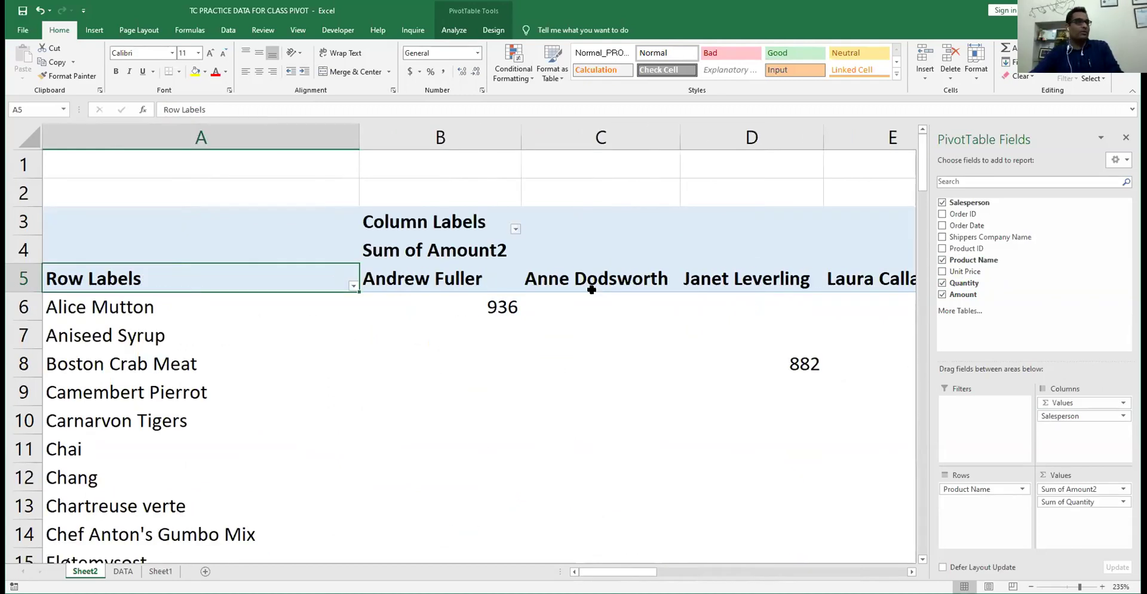
pyautogui.moveTo(1083, 490); pyautogui.dragTo(847, 430)
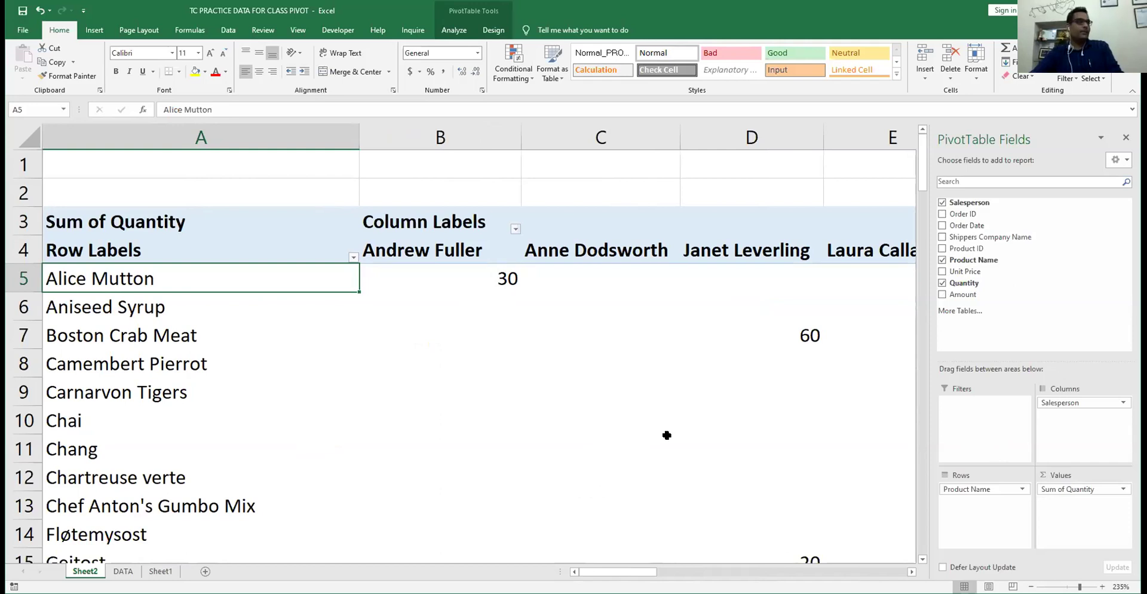
pyautogui.press('Down')
pyautogui.press('Down')
pyautogui.press('Down')
pyautogui.press('Down')
pyautogui.press('Down')
pyautogui.press('Down')
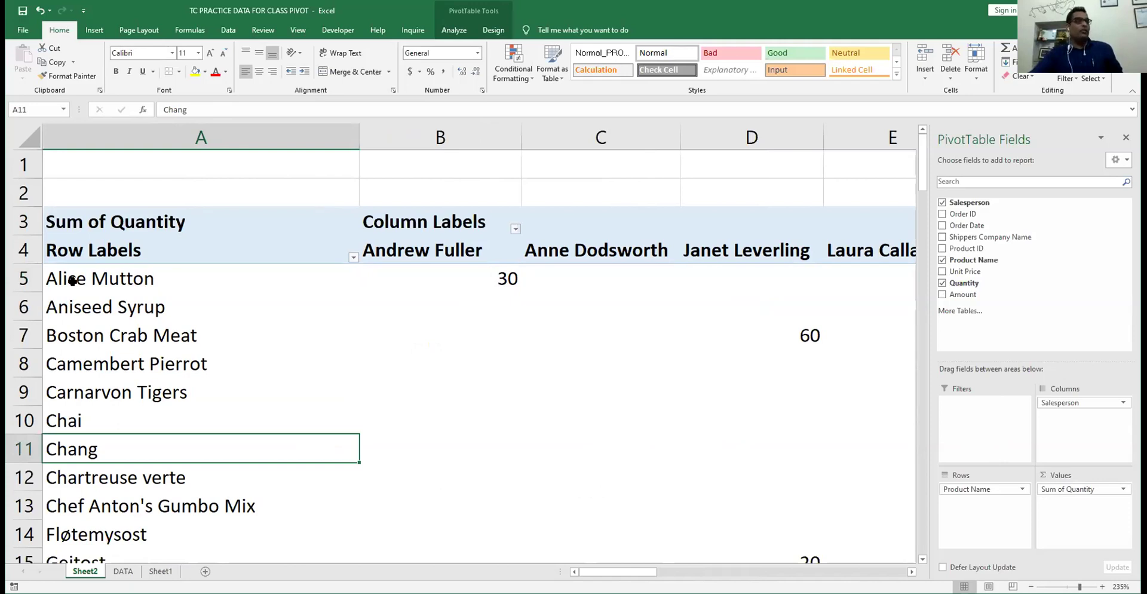
pyautogui.click(505, 278)
pyautogui.scroll(-3, 502, 335)
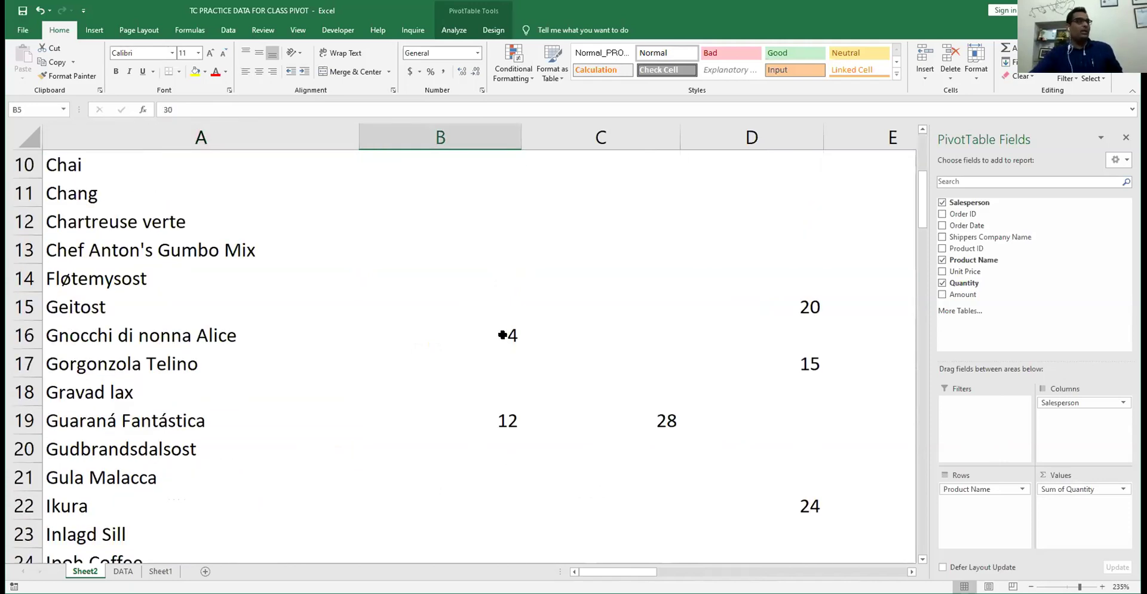
pyautogui.click(468, 417)
pyautogui.scroll(-5, 468, 415)
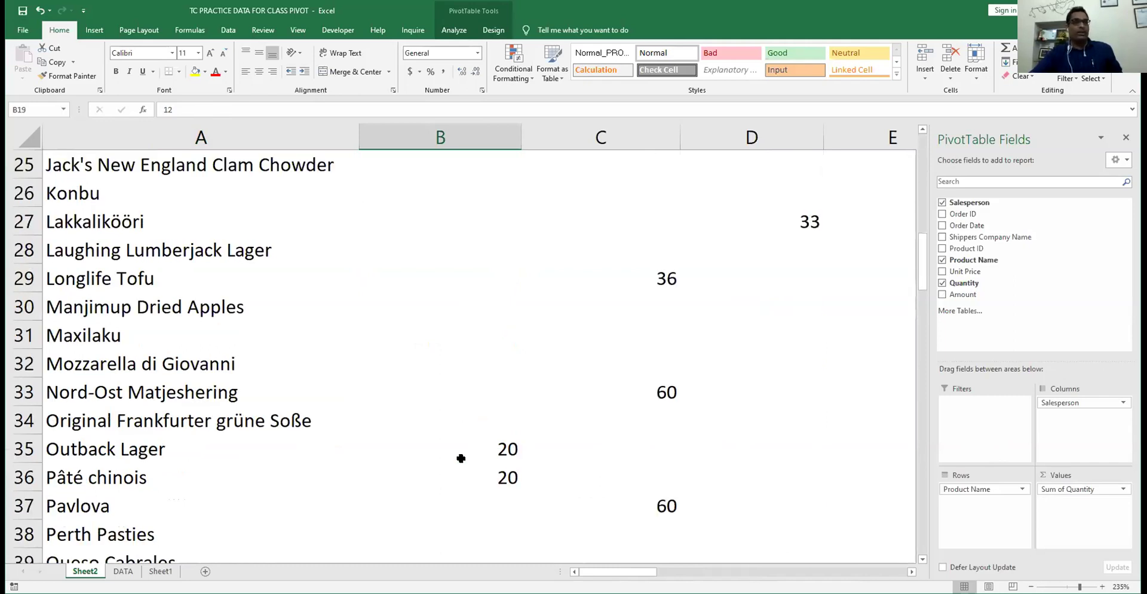
pyautogui.scroll(-5, 460, 458)
# - Add Sum of Amount beside Sum of Quantity, e.g. Alice Mutton's amount 936
pyautogui.moveTo(962, 303); pyautogui.dragTo(1088, 515)
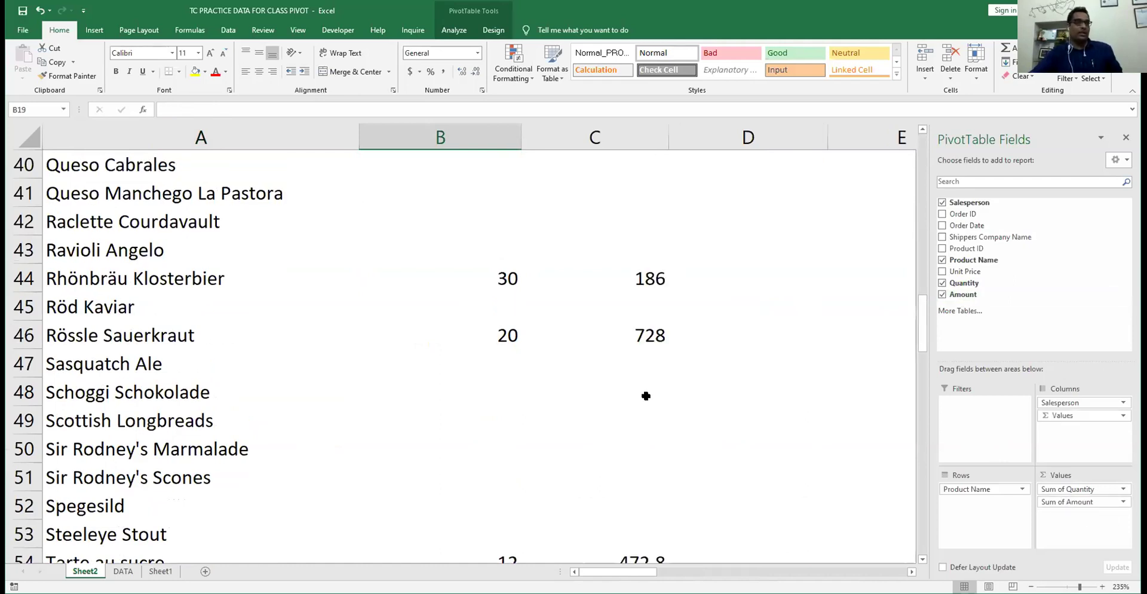
pyautogui.scroll(13, 605, 303)
pyautogui.click(605, 303)
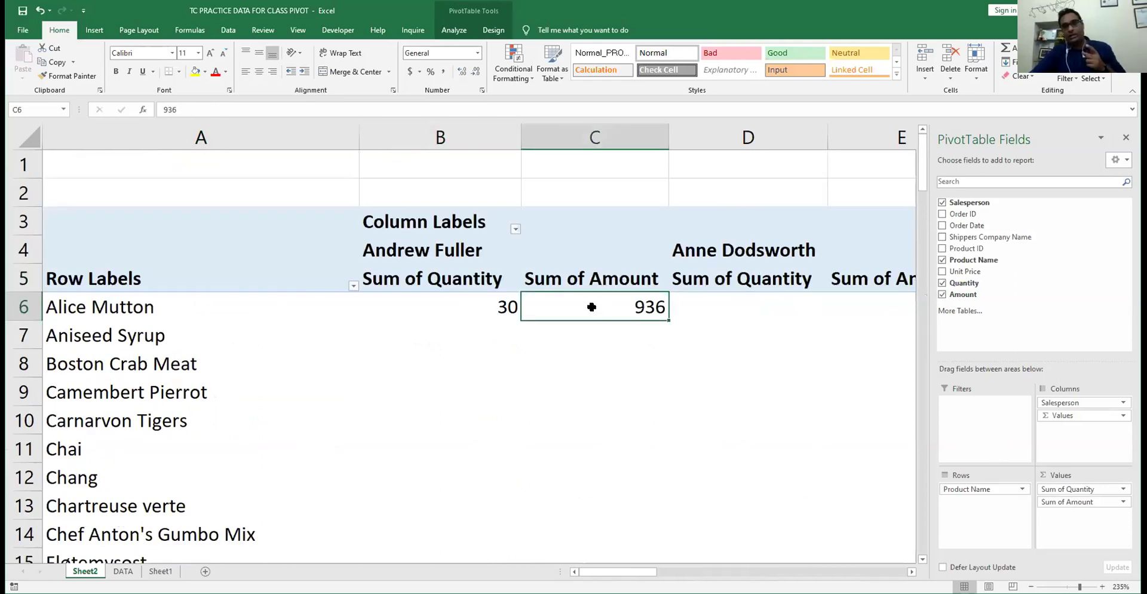
pyautogui.moveTo(592, 306)
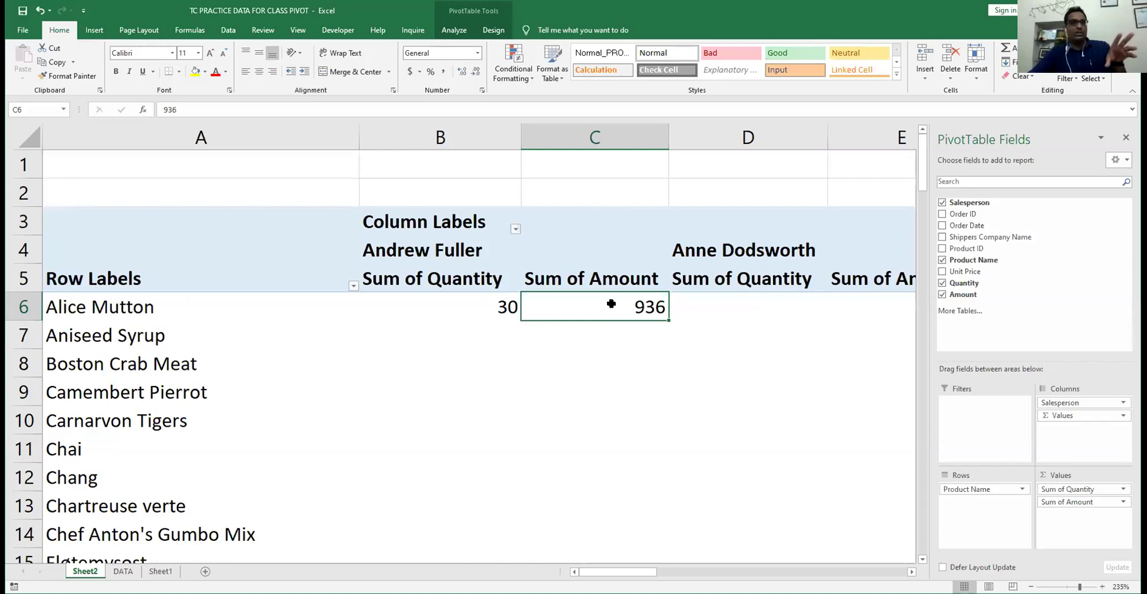
# - Check the Grand Total amount 3111.6 and Alice Mutton's quantity 30 and amount 936
pyautogui.scroll(-10, 611, 304)
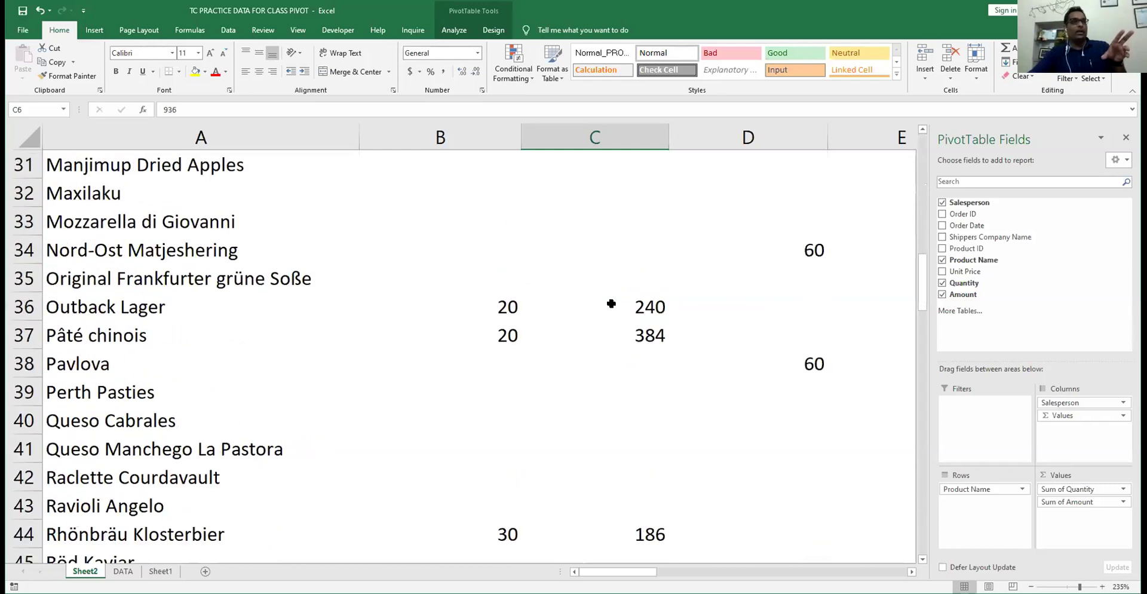
pyautogui.scroll(-5, 611, 304)
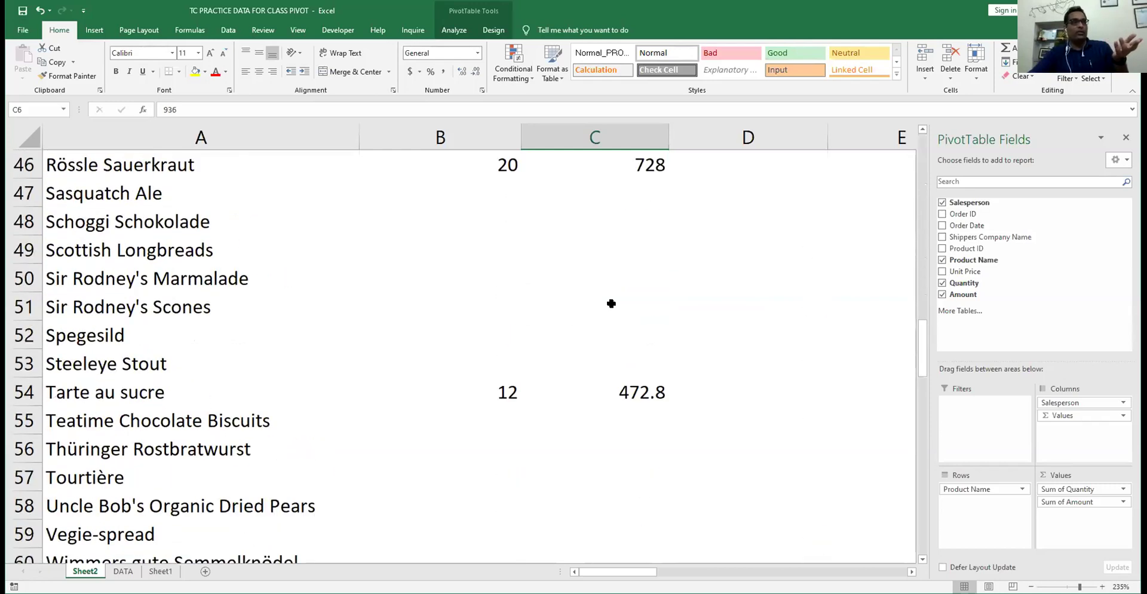
pyautogui.scroll(-3, 609, 303)
pyautogui.scroll(1, 647, 389)
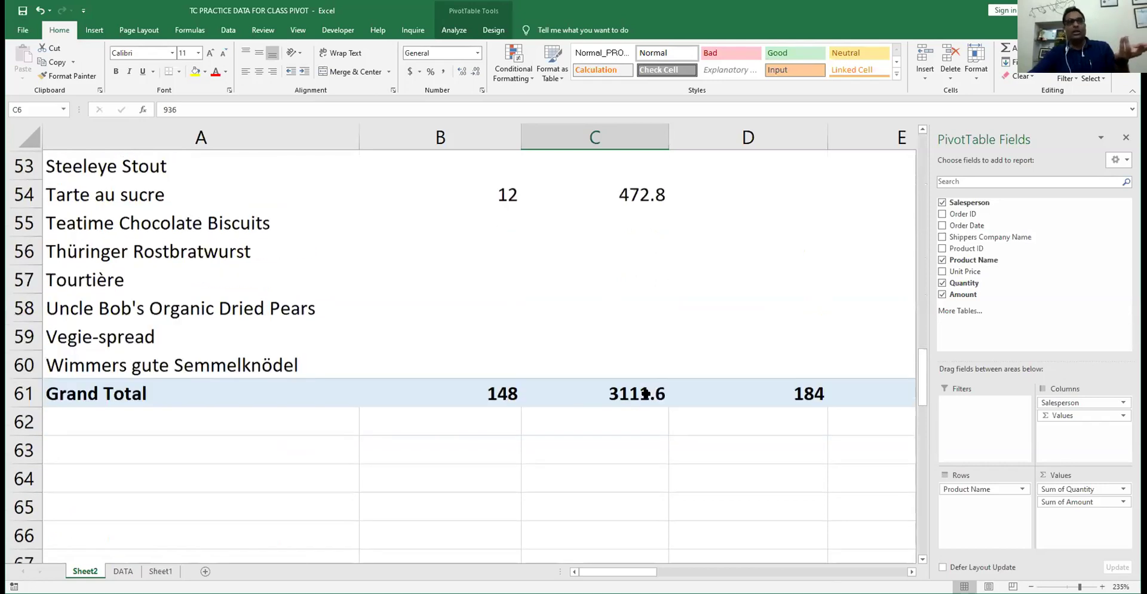
pyautogui.click(632, 421)
pyautogui.moveTo(632, 420)
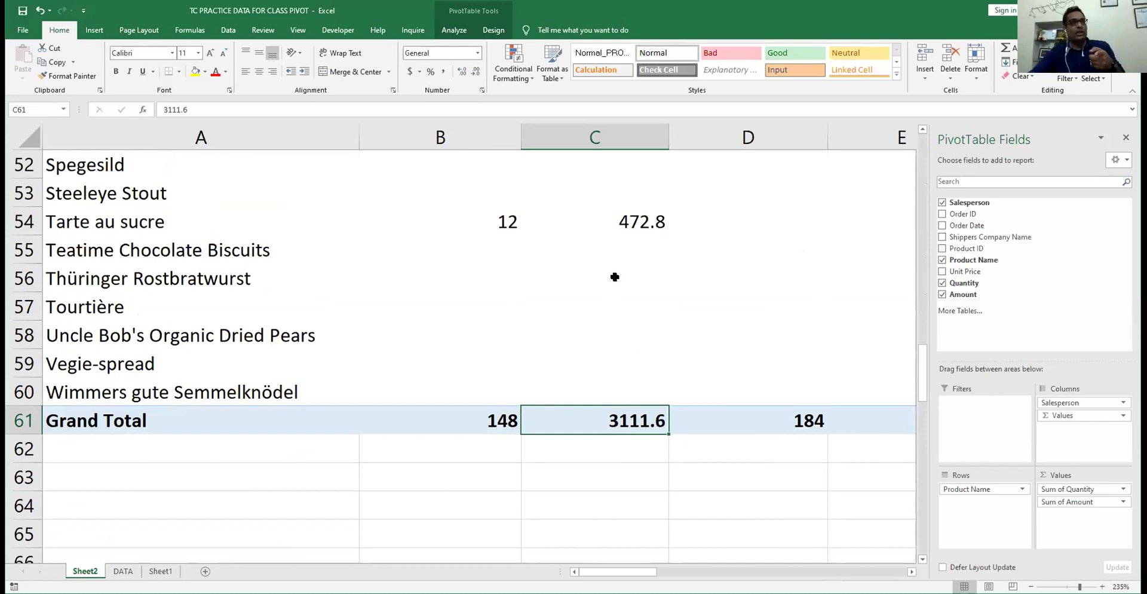
pyautogui.scroll(17, 616, 278)
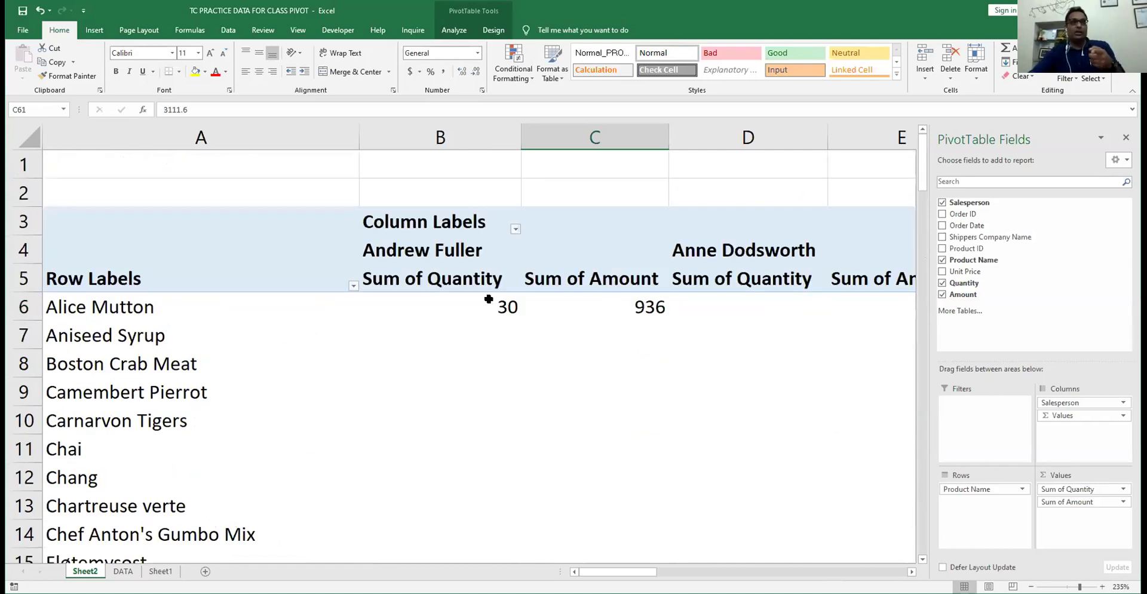
pyautogui.click(487, 300)
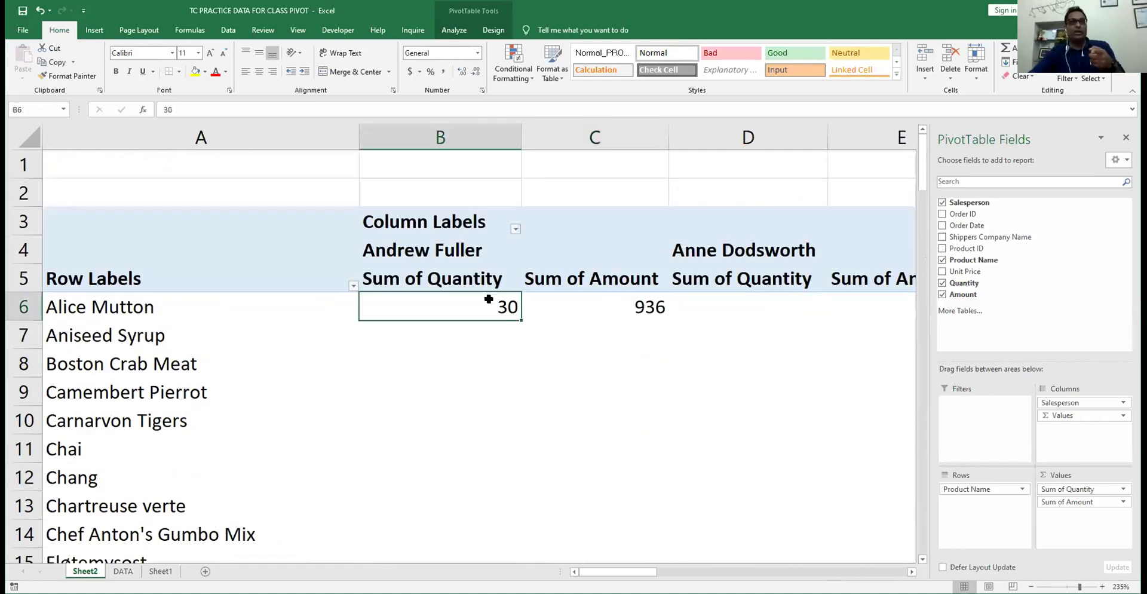
pyautogui.click(639, 302)
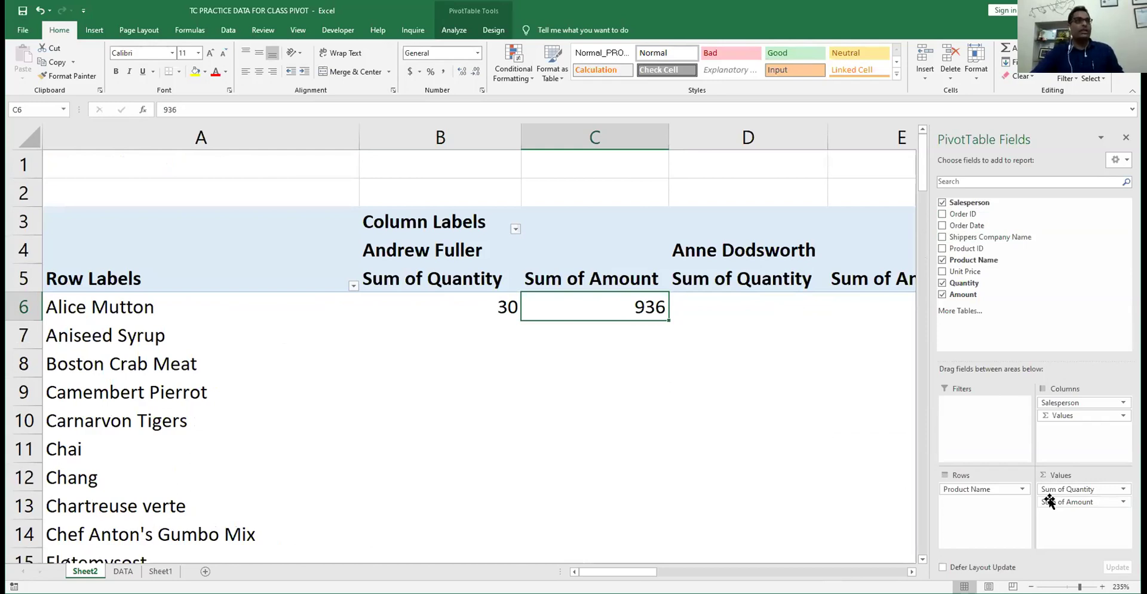
pyautogui.click(487, 31)
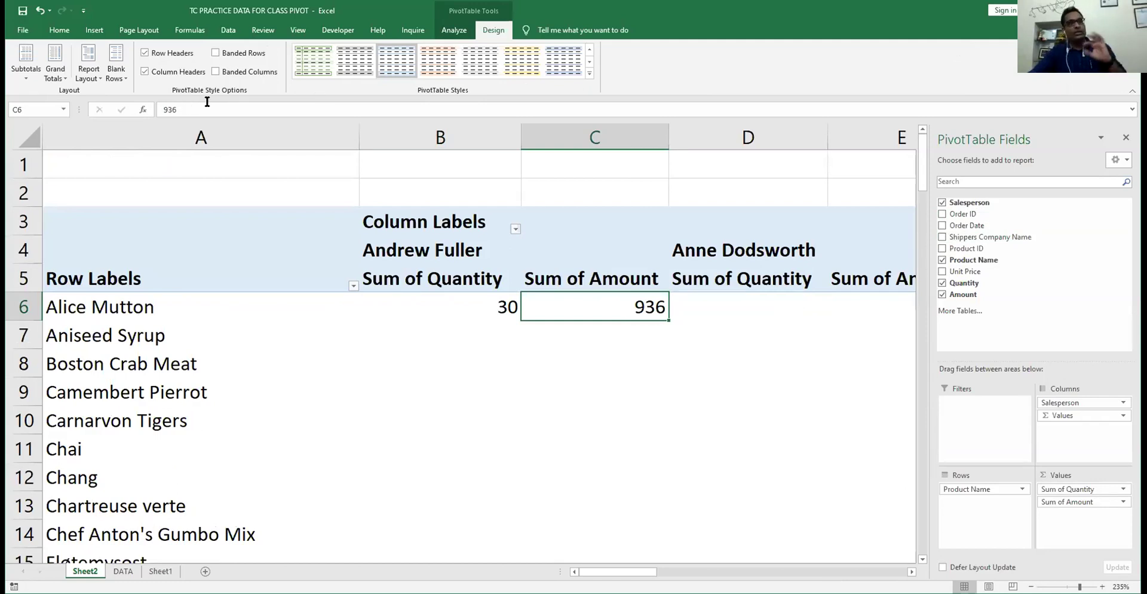
pyautogui.click(454, 31)
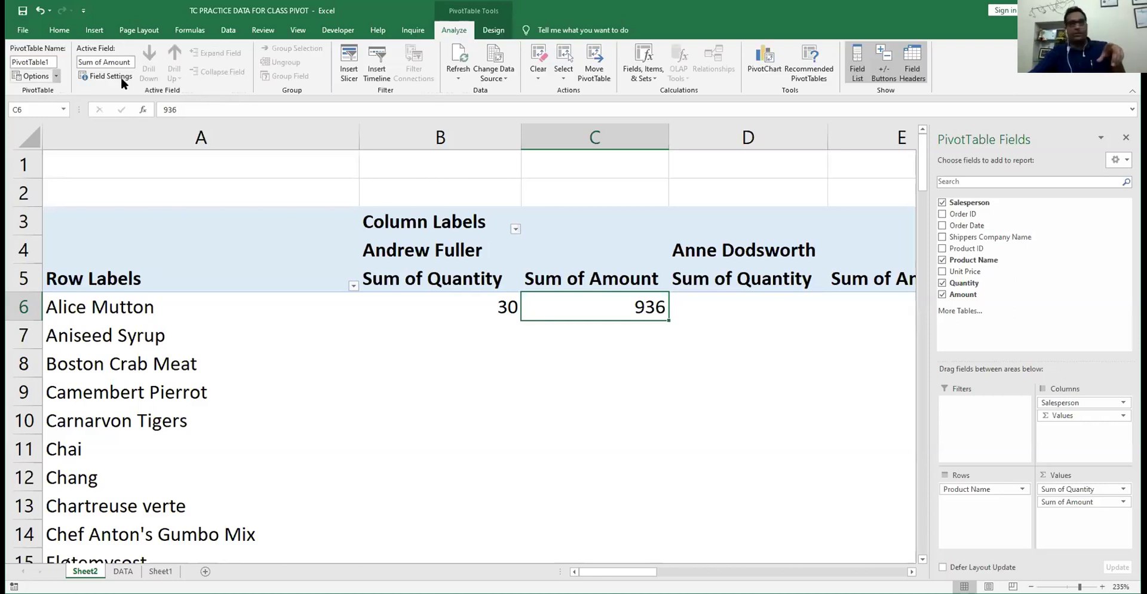
pyautogui.rightClick(569, 311)
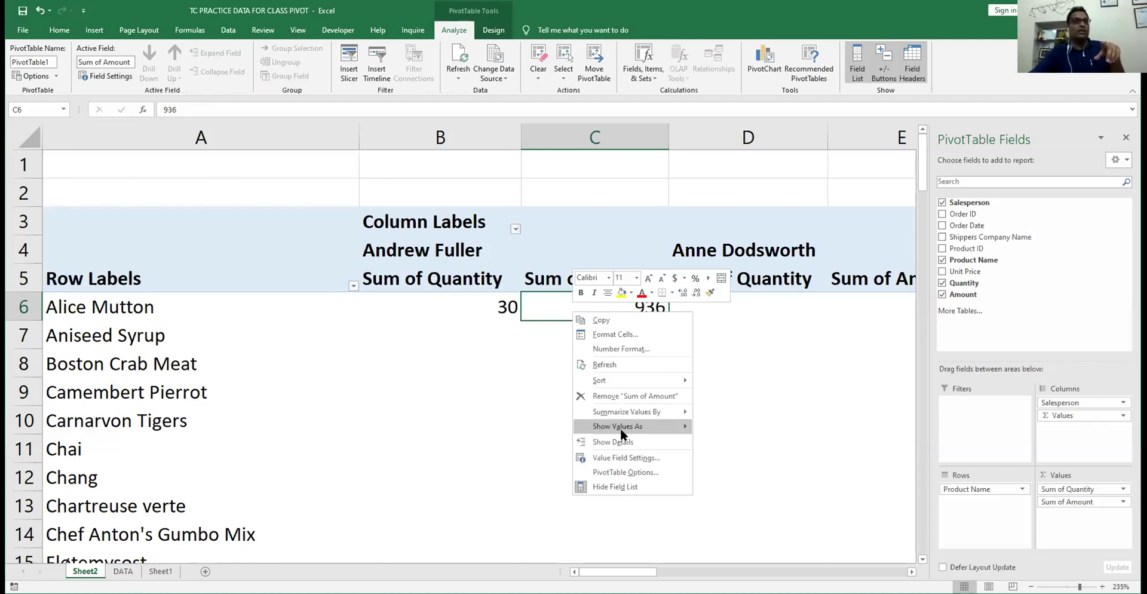
pyautogui.click(111, 77)
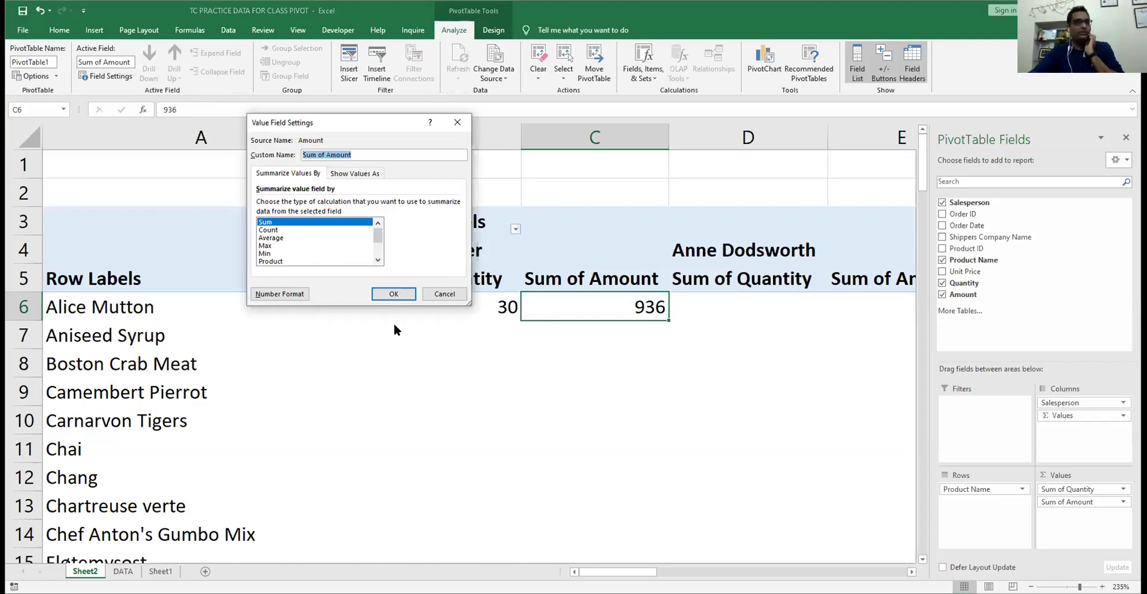
pyautogui.press('Escape')
pyautogui.click(431, 343)
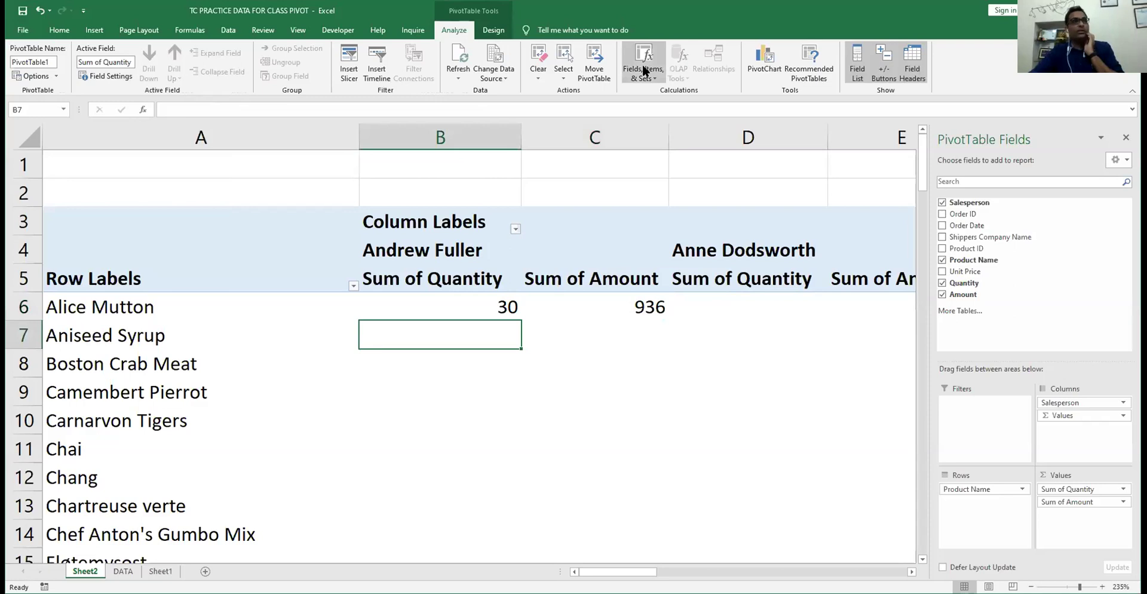
pyautogui.scroll(-1, 461, 33)
pyautogui.click(462, 33)
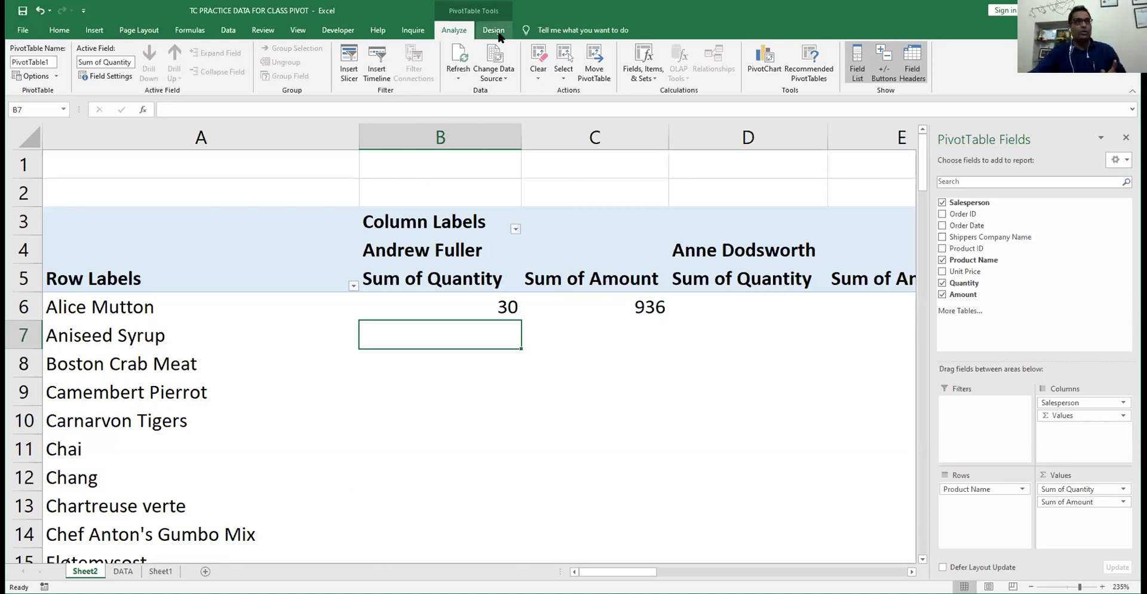
pyautogui.click(489, 28)
pyautogui.click(459, 26)
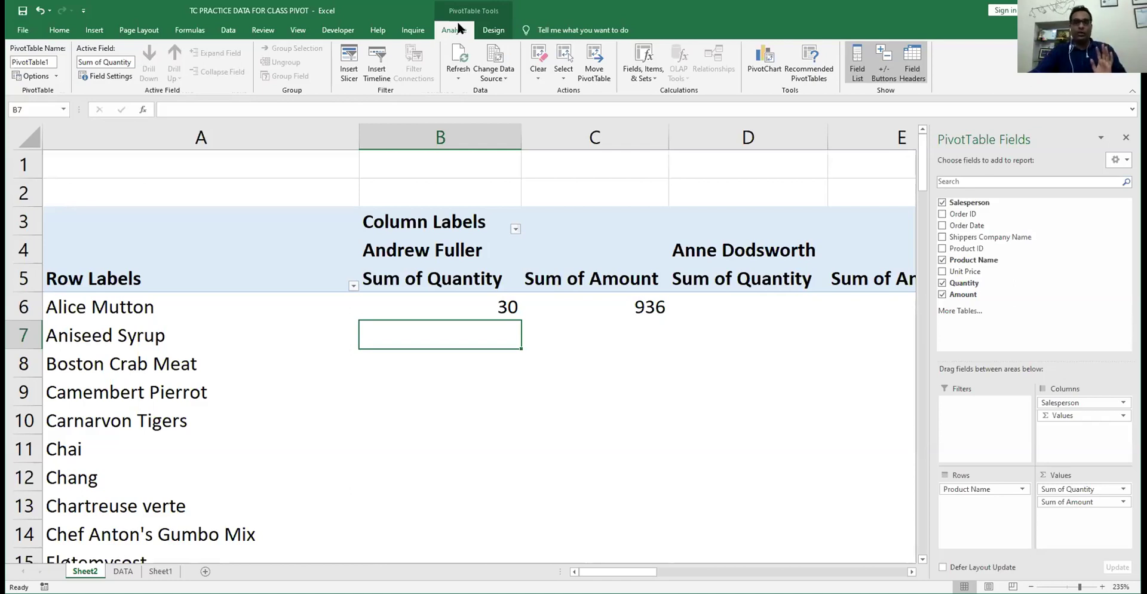
pyautogui.click(449, 166)
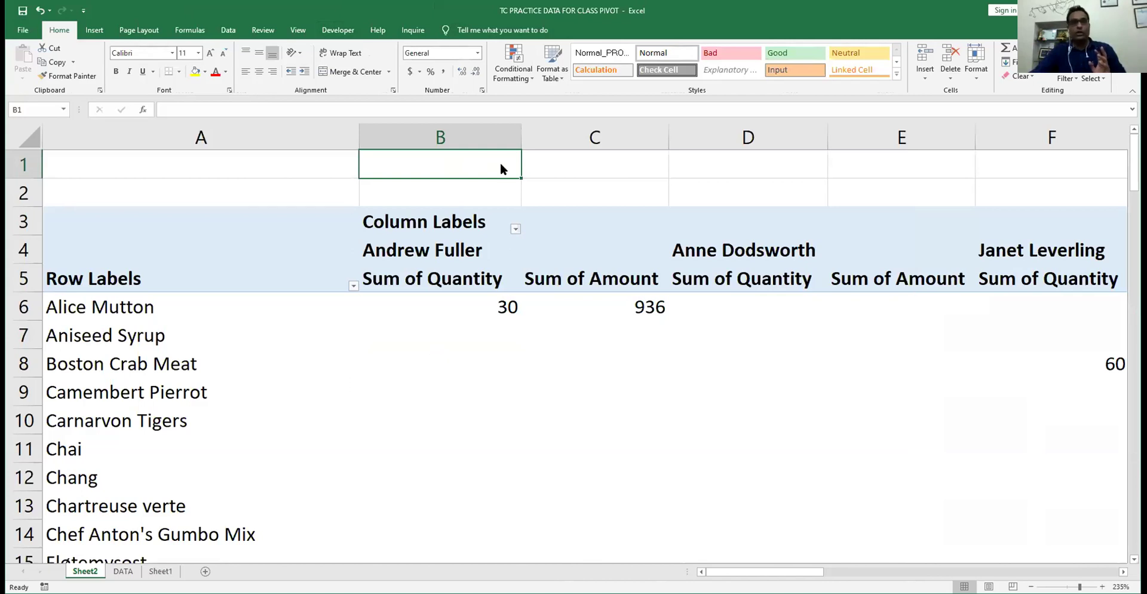
pyautogui.press('Down')
pyautogui.press('Down')
pyautogui.press('Down')
pyautogui.press('Down')
pyautogui.press('Down')
pyautogui.press('Down')
pyautogui.press('Down')
pyautogui.click(454, 31)
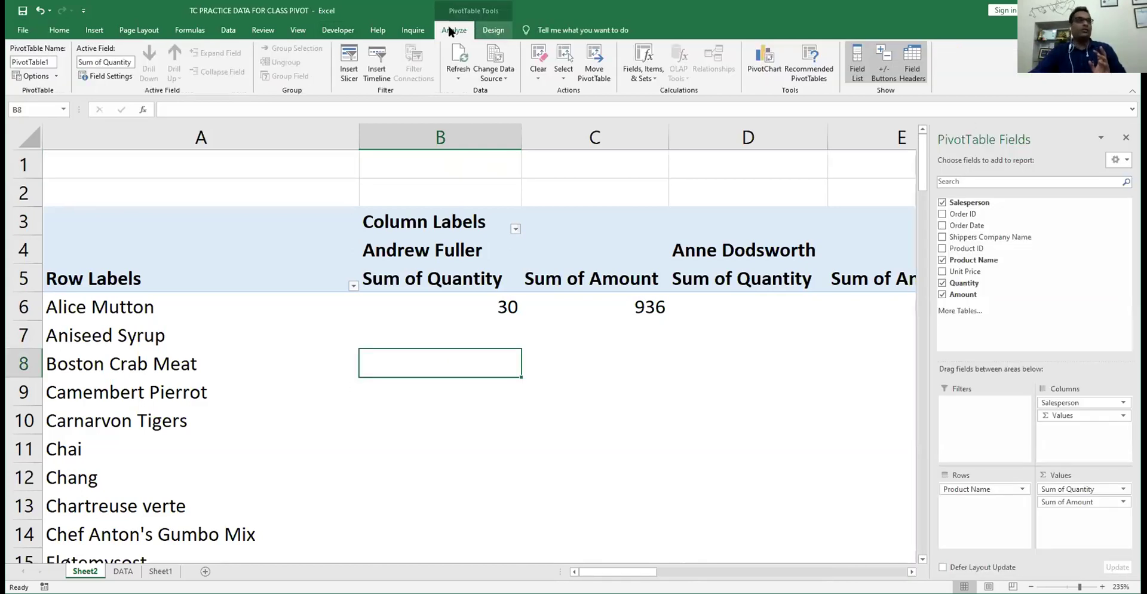
pyautogui.click(101, 77)
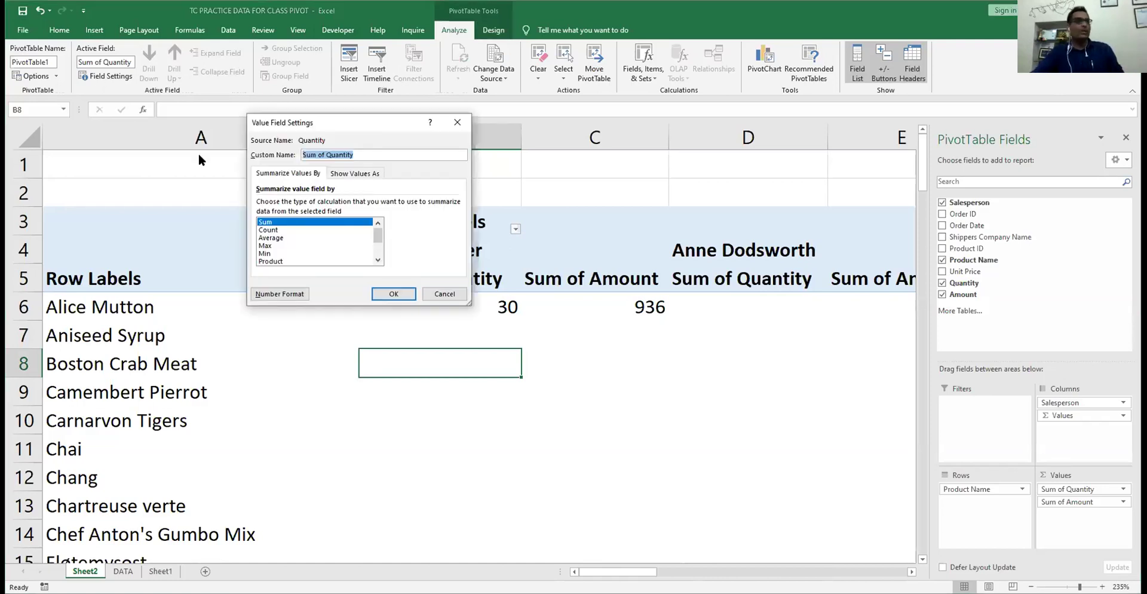
# - Try Count, Average and Product before summarizing Quantity as StdDevp
pyautogui.click(272, 230)
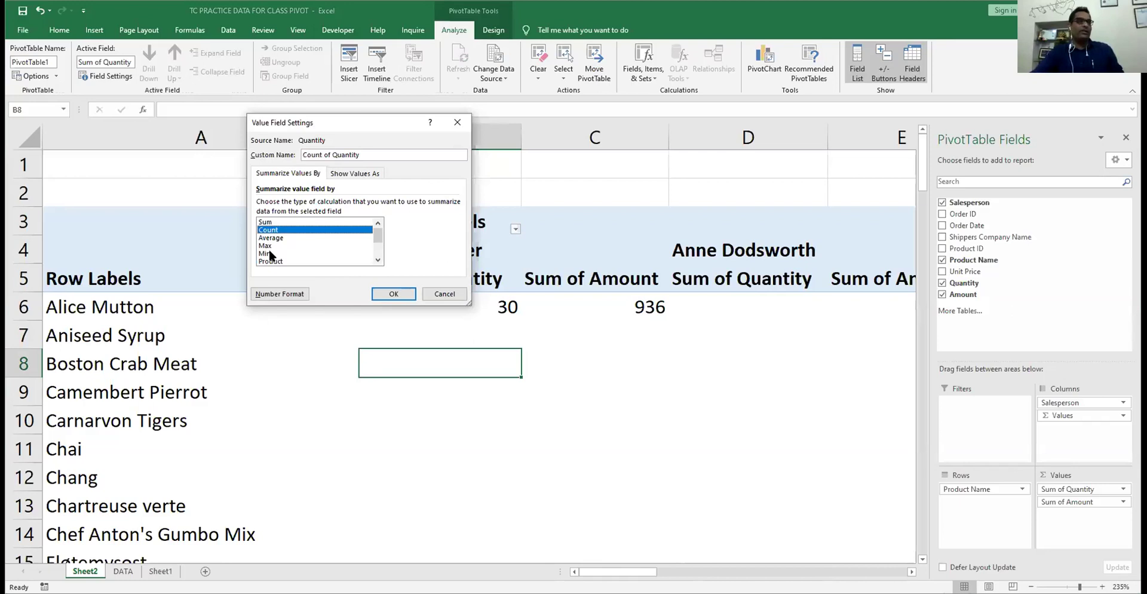
pyautogui.click(274, 237)
pyautogui.press('Down')
pyautogui.press('Down')
pyautogui.press('Down')
pyautogui.click(375, 256)
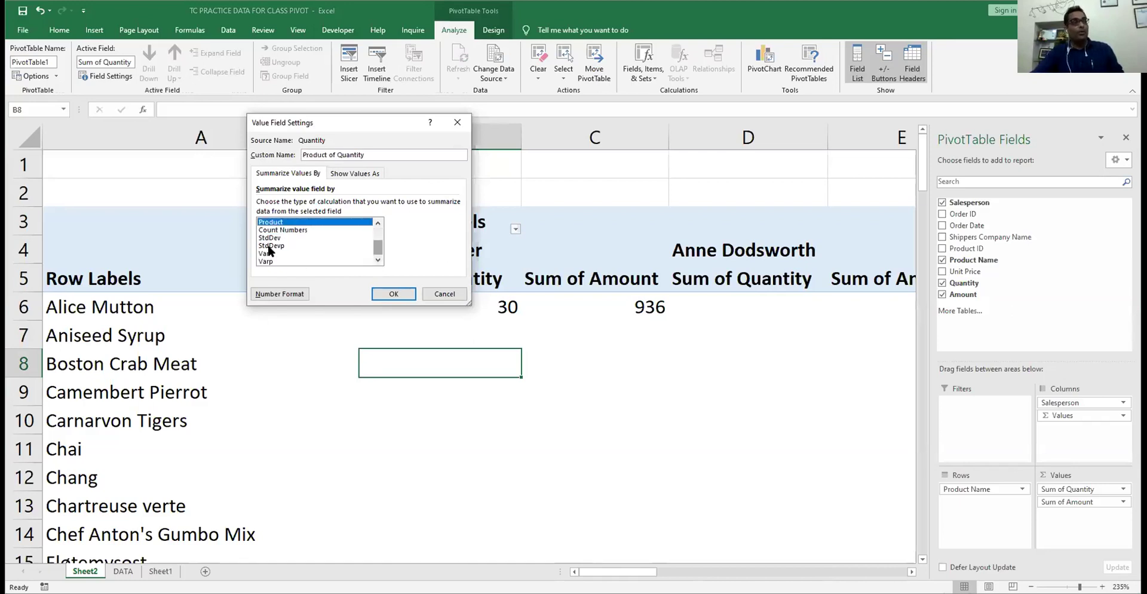
pyautogui.click(271, 245)
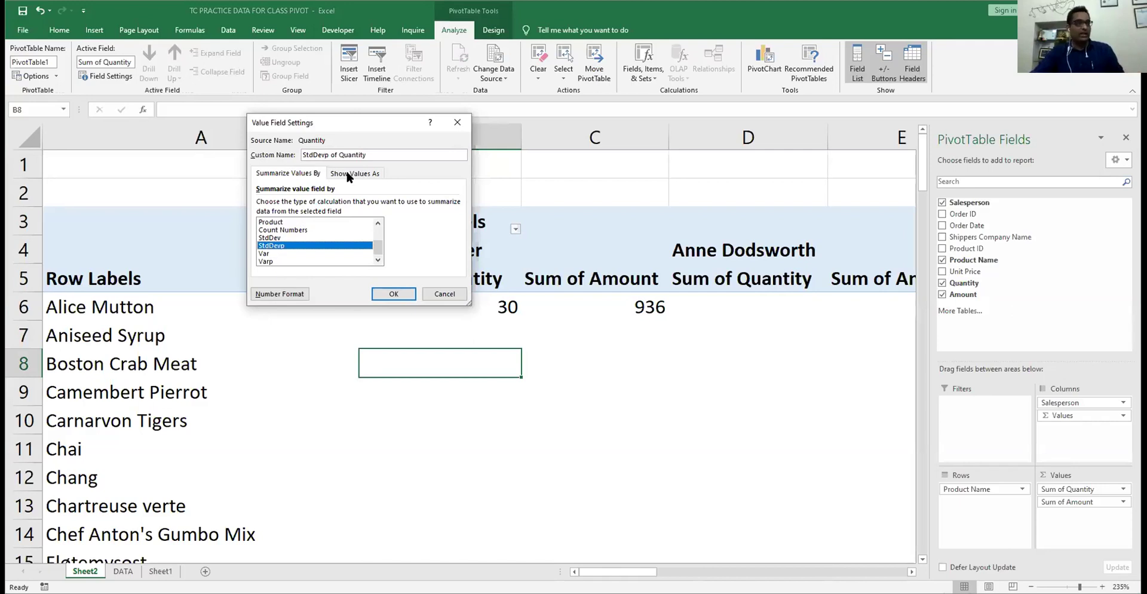
# - Show quantity as Difference From, base field Salesperson, base item Janet Leverling
pyautogui.click(366, 174)
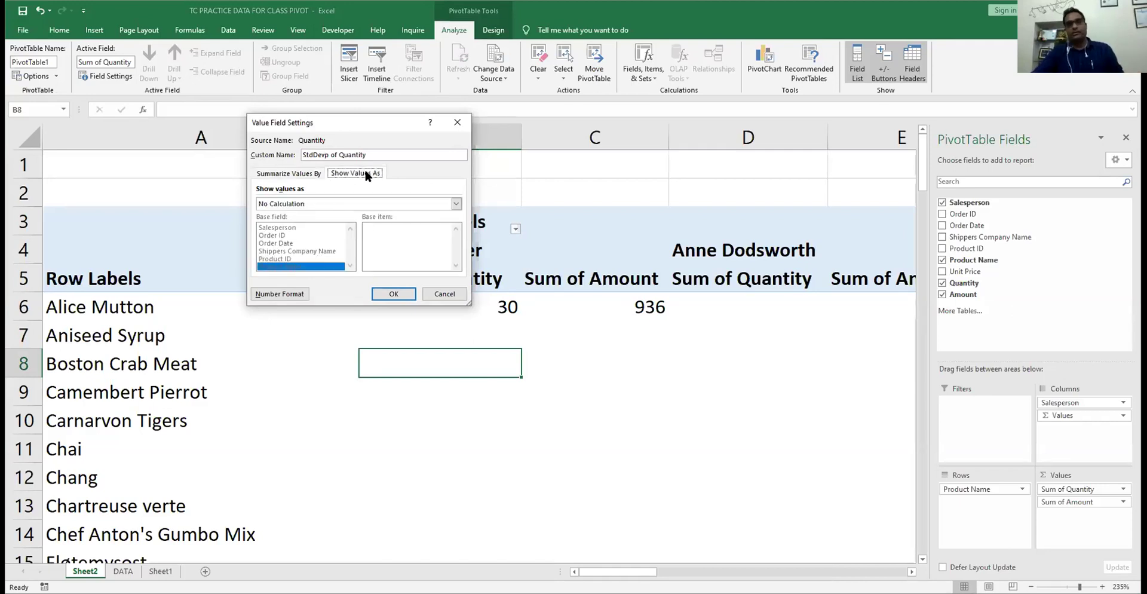
pyautogui.click(302, 203)
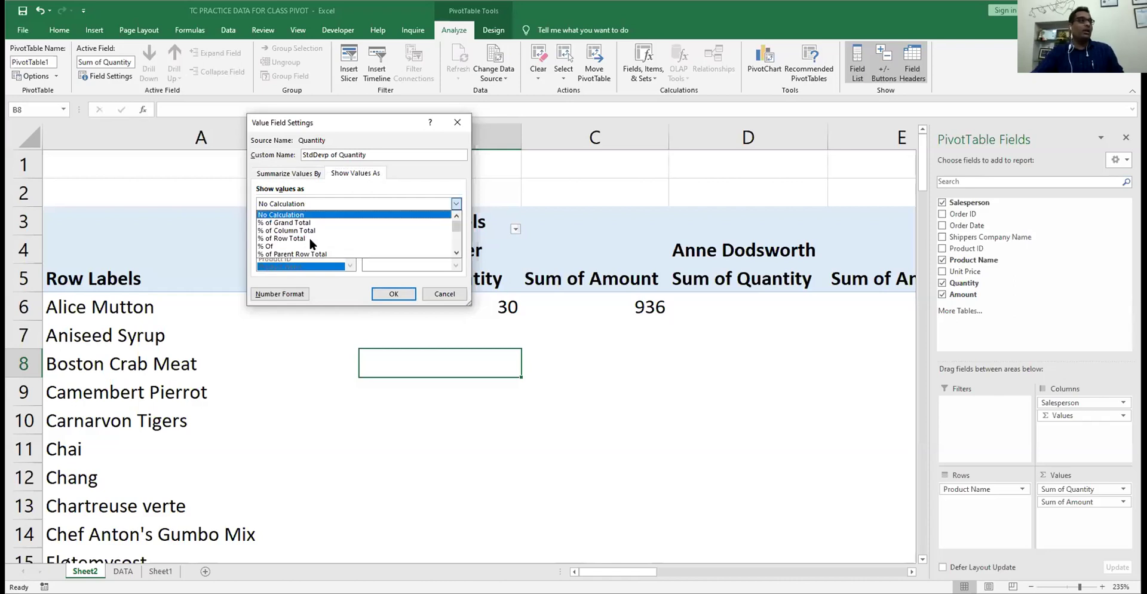
pyautogui.scroll(-1, 338, 250)
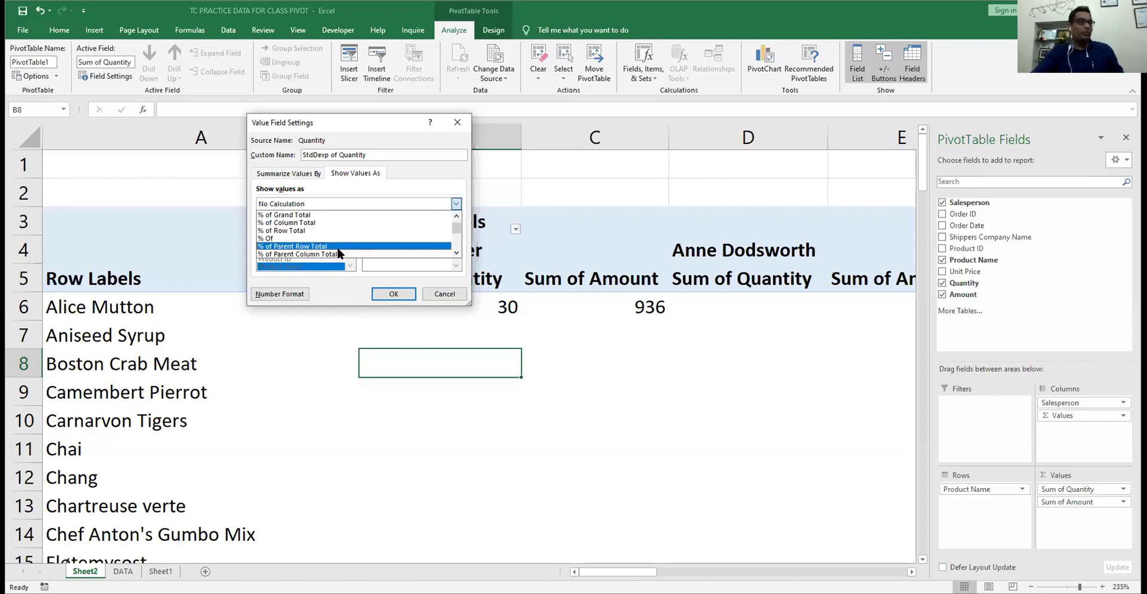
pyautogui.scroll(-2, 322, 245)
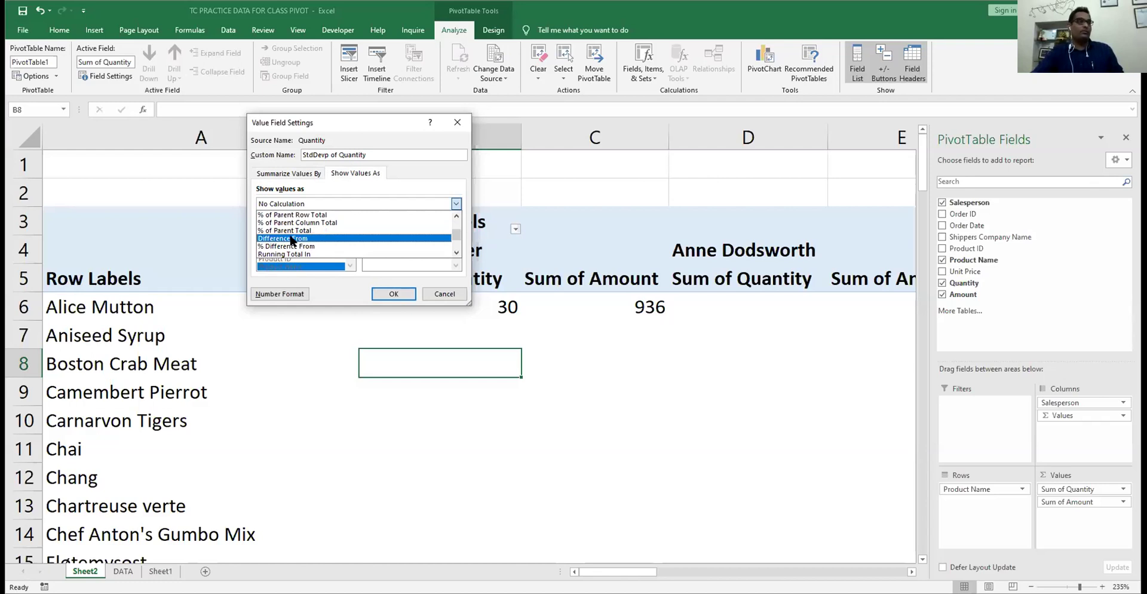
pyautogui.click(292, 239)
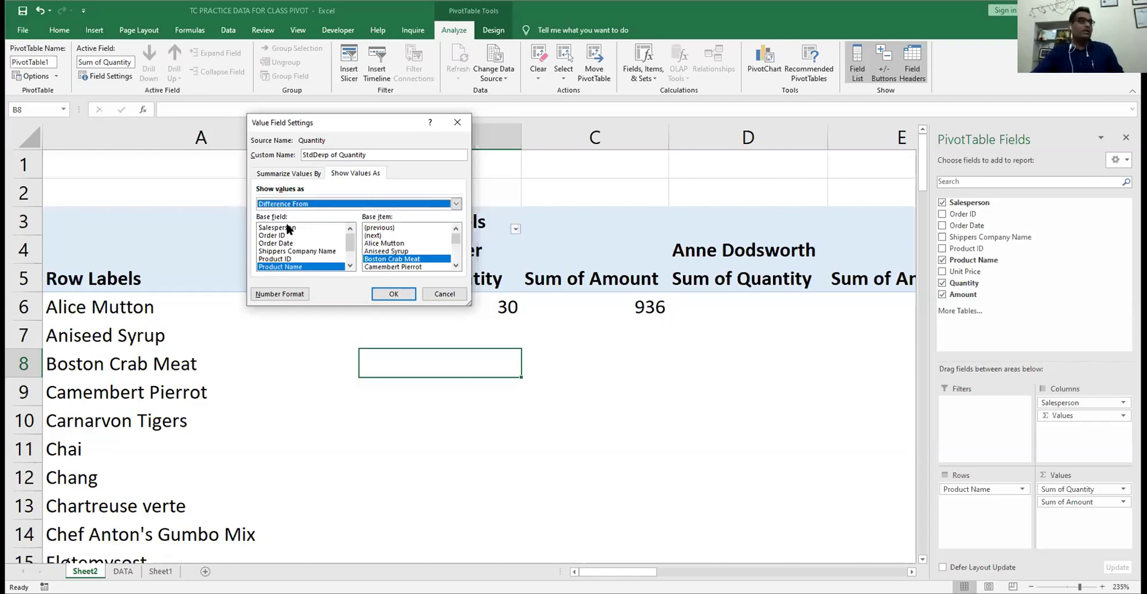
pyautogui.click(289, 227)
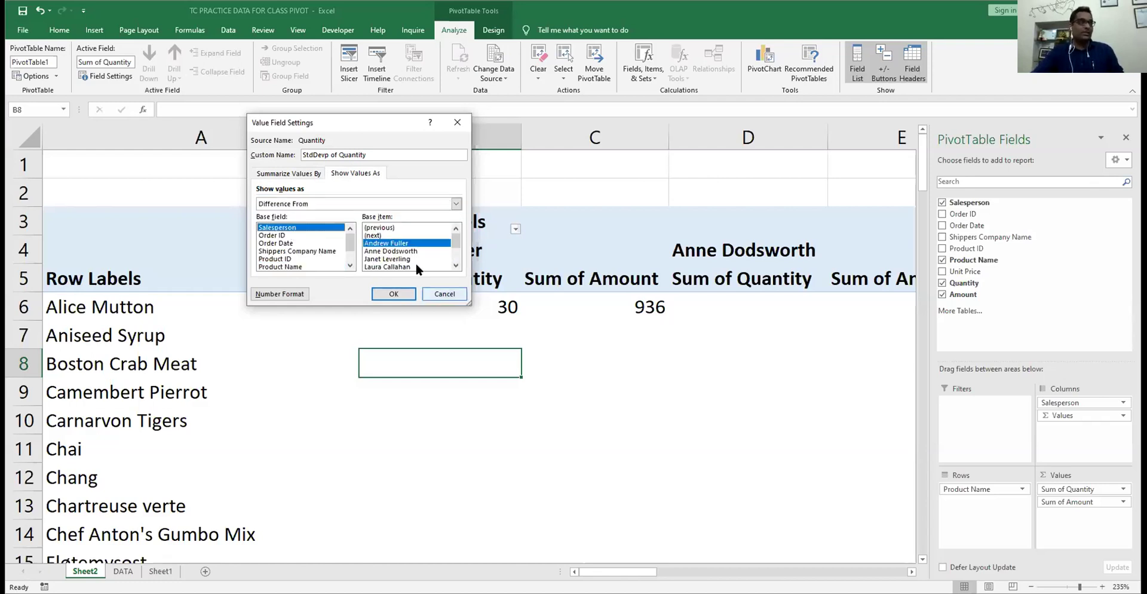
pyautogui.click(387, 259)
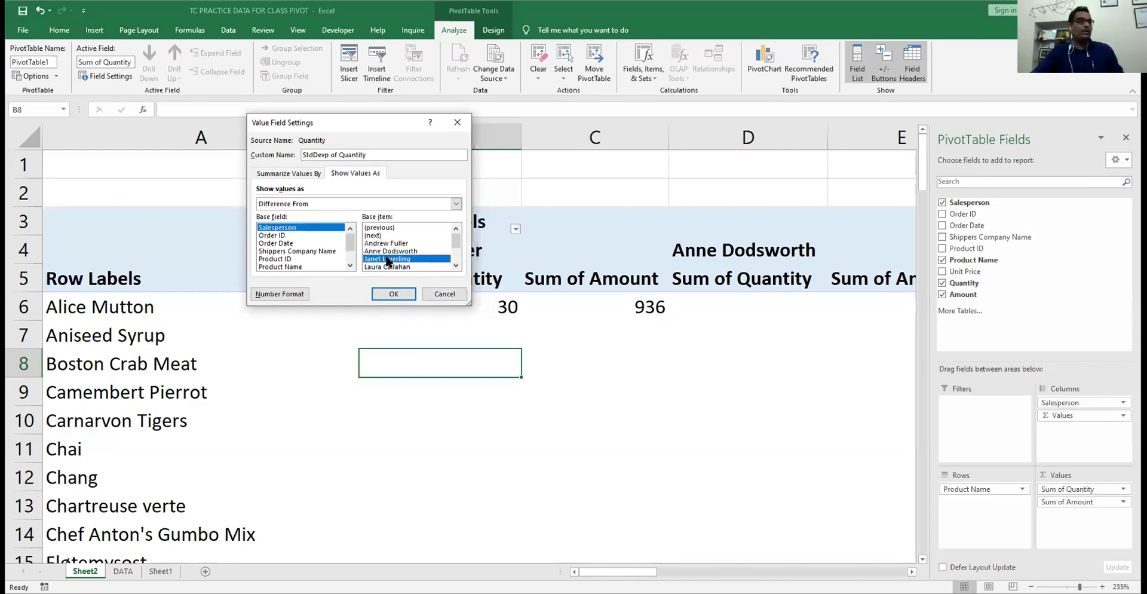
pyautogui.click(393, 293)
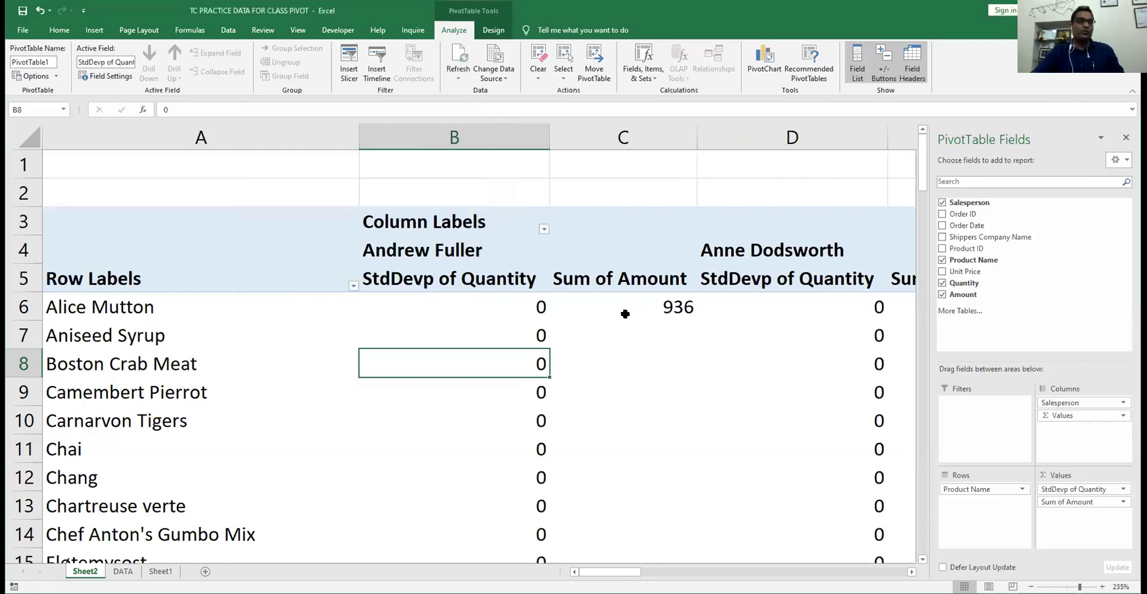
# - Remove the quantity values and move Salesperson into the Rows area
pyautogui.moveTo(1073, 503); pyautogui.dragTo(622, 179)
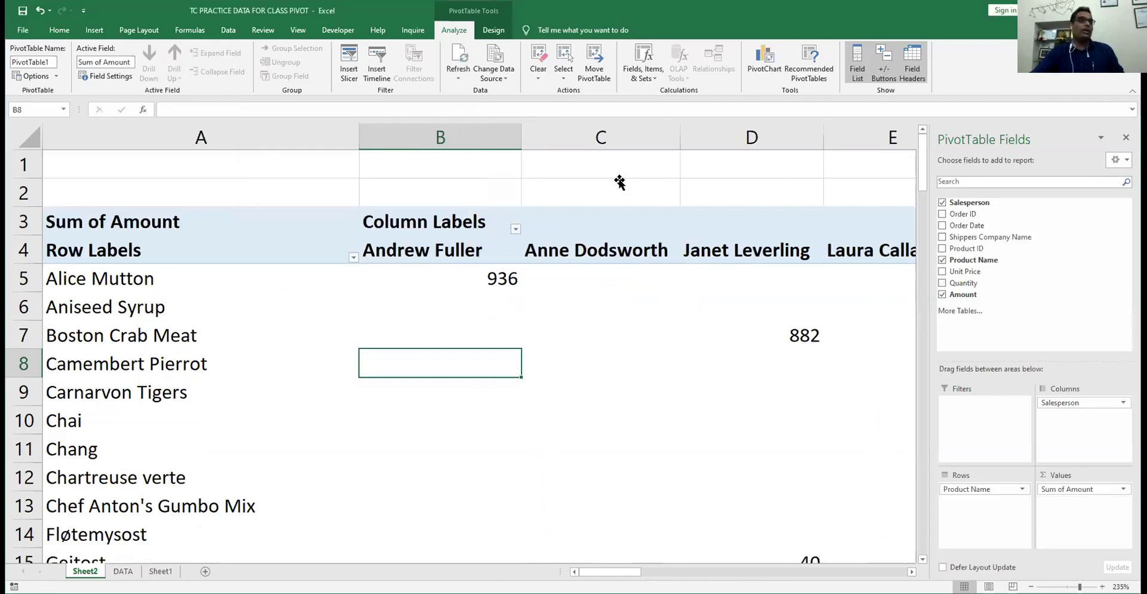
pyautogui.moveTo(1067, 400); pyautogui.dragTo(738, 377)
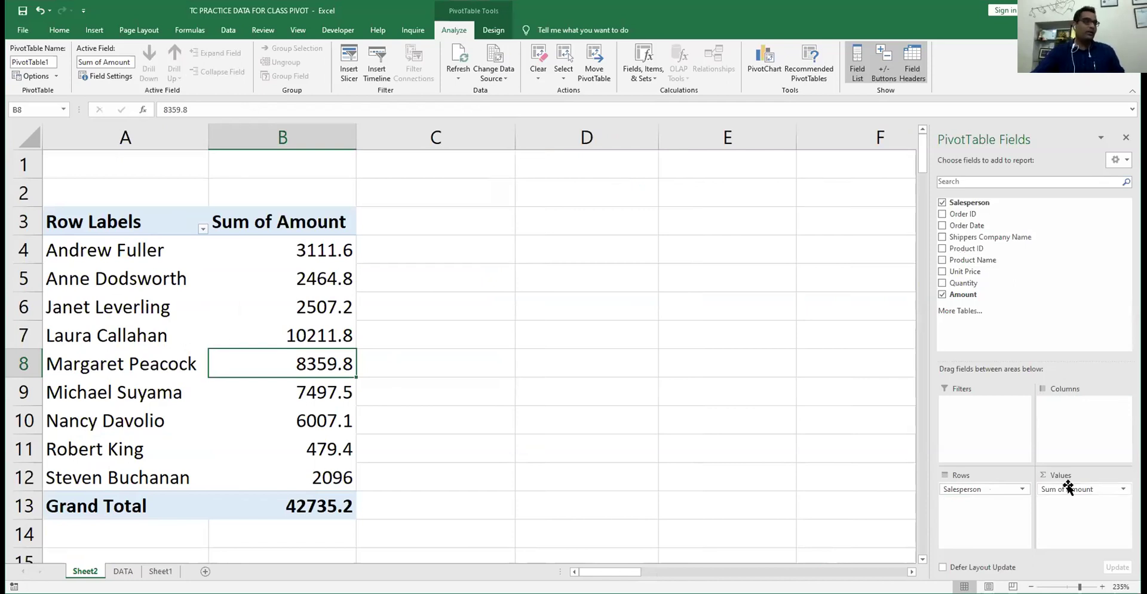
pyautogui.click(111, 75)
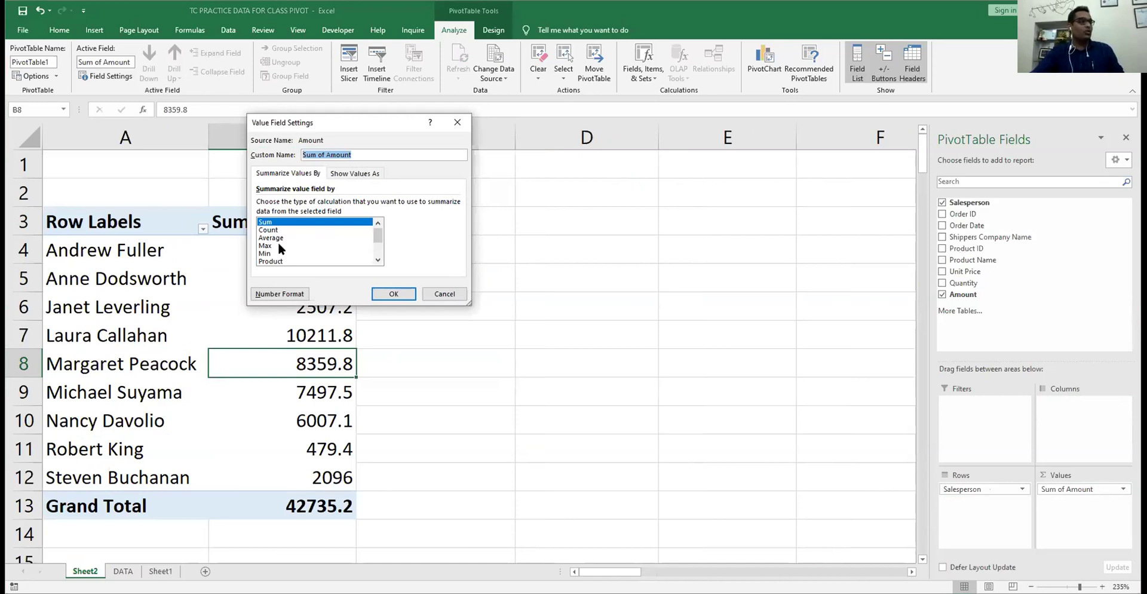
# - Show Sum of Amount as Difference From Laura Callahan, leaving her row blank
pyautogui.click(355, 175)
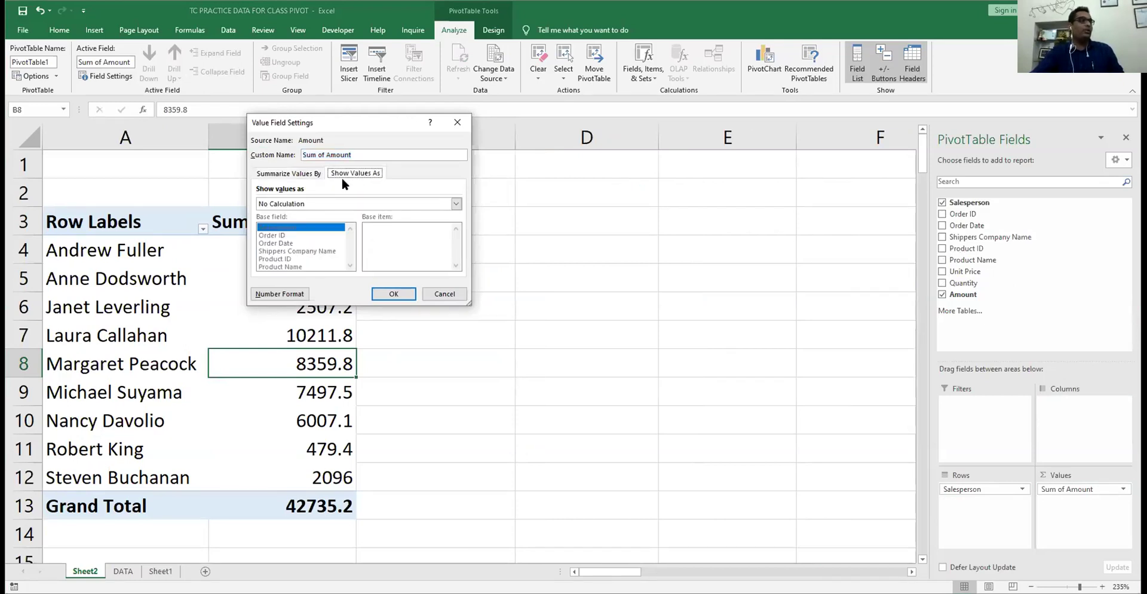
pyautogui.click(288, 204)
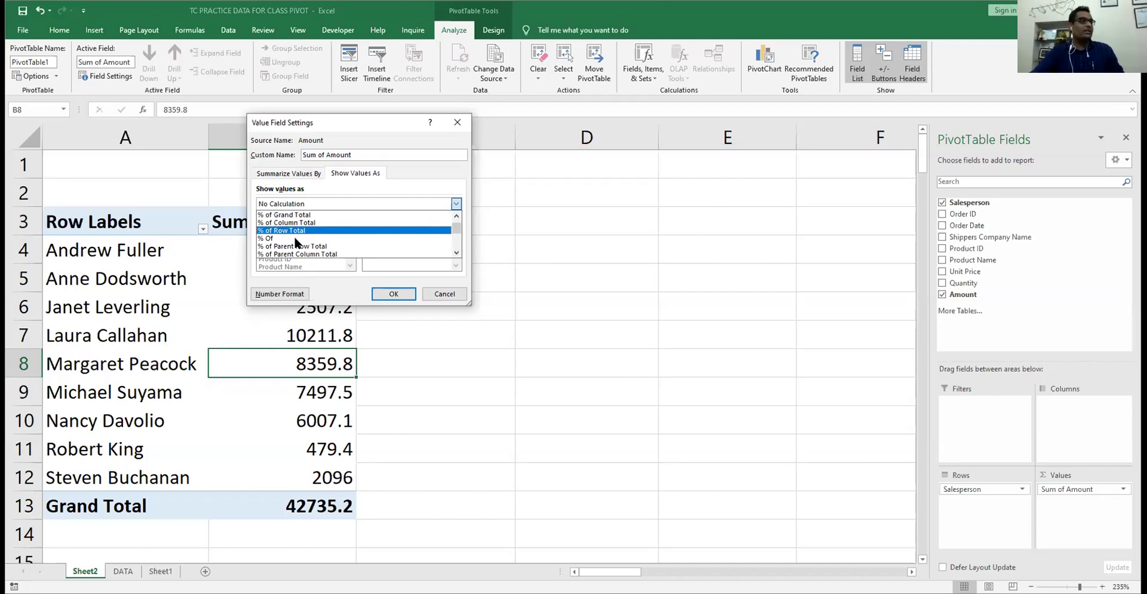
pyautogui.scroll(-1, 295, 242)
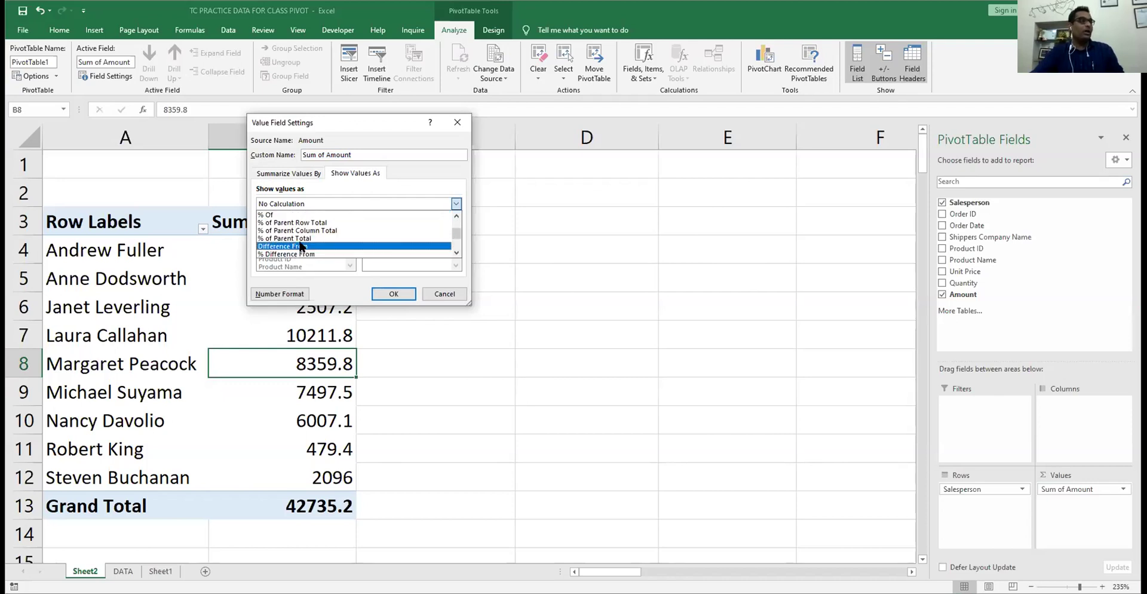
pyautogui.scroll(-1, 299, 245)
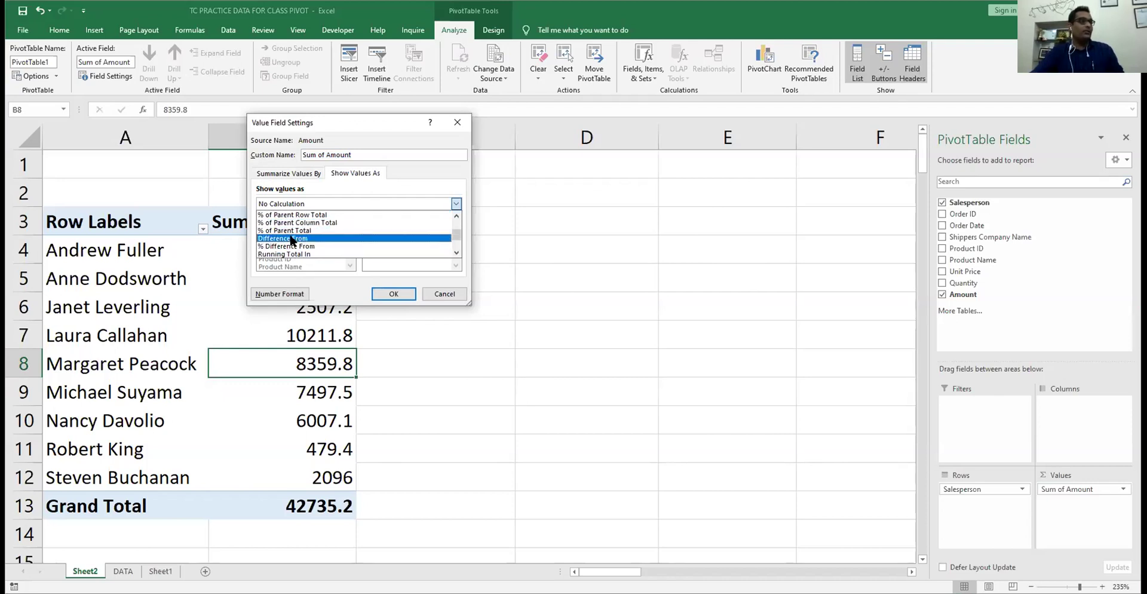
pyautogui.click(291, 238)
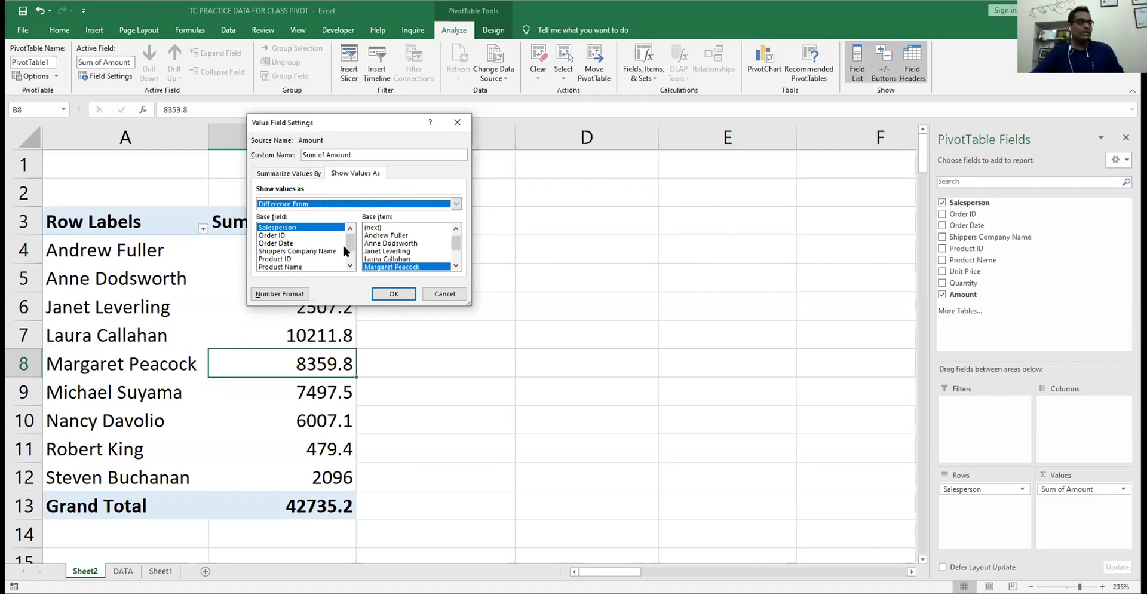
pyautogui.scroll(-2, 349, 251)
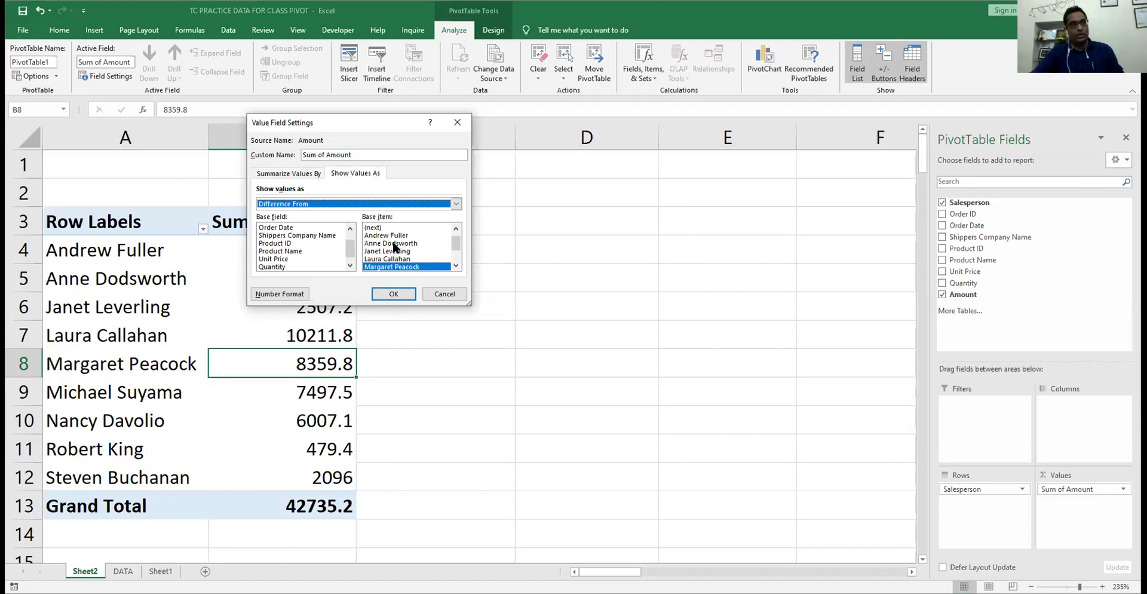
pyautogui.click(395, 244)
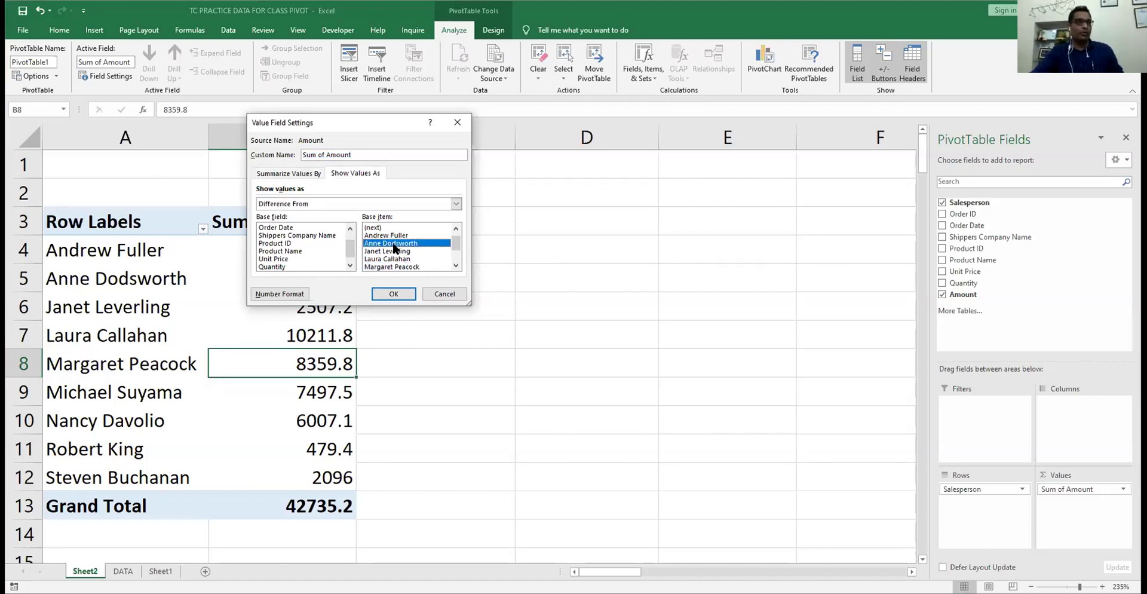
pyautogui.click(385, 260)
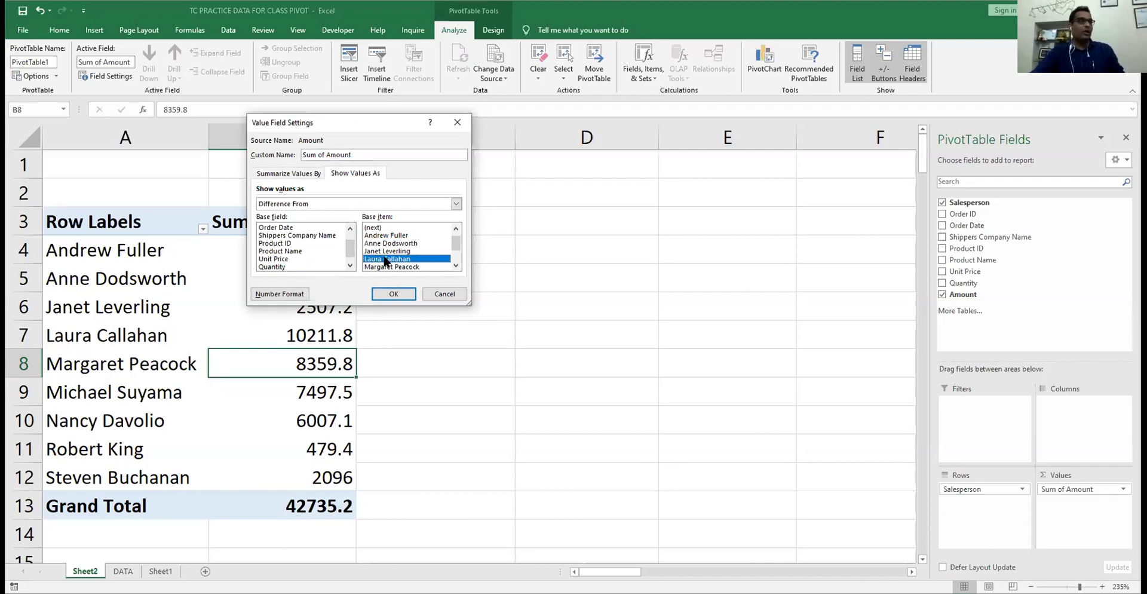
pyautogui.click(394, 292)
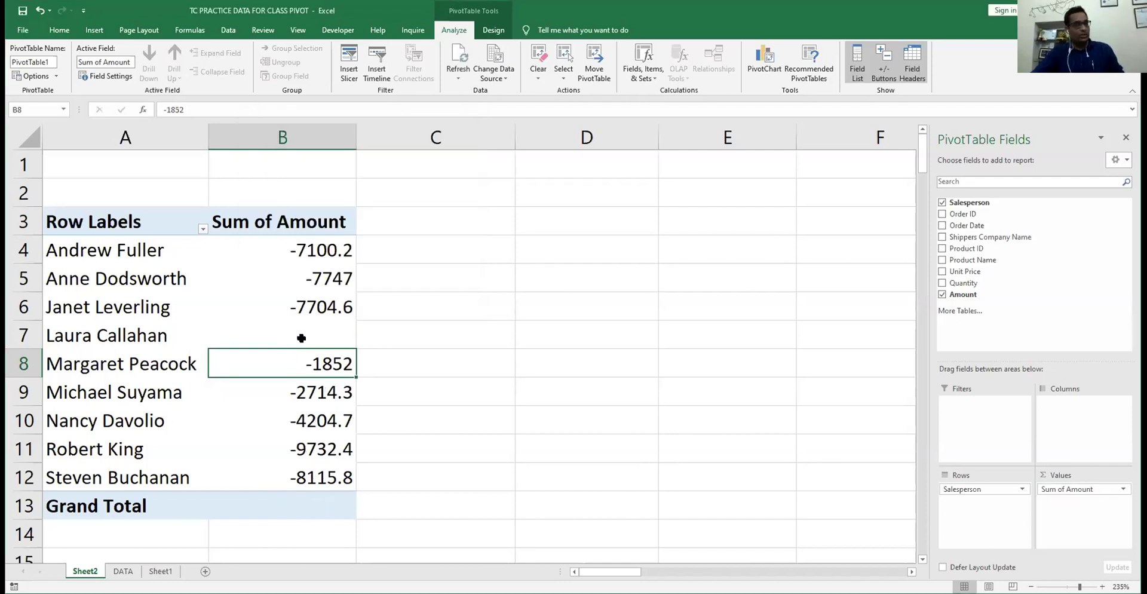
pyautogui.press('Up')
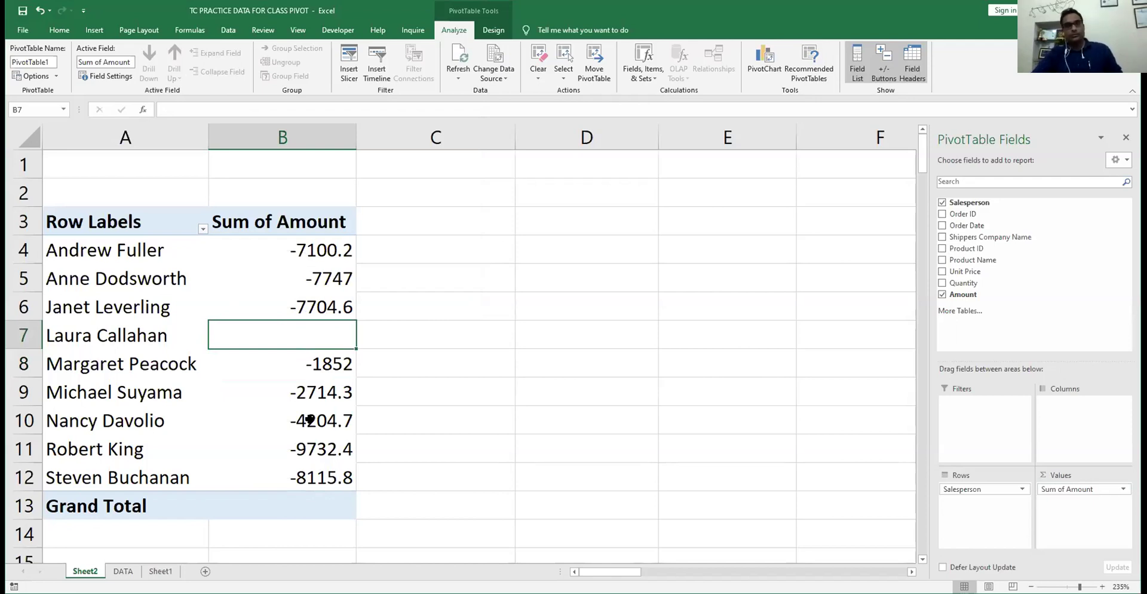
# - Change Sum of Amount to % Difference From with Laura Callahan as base
pyautogui.click(299, 253)
pyautogui.click(109, 76)
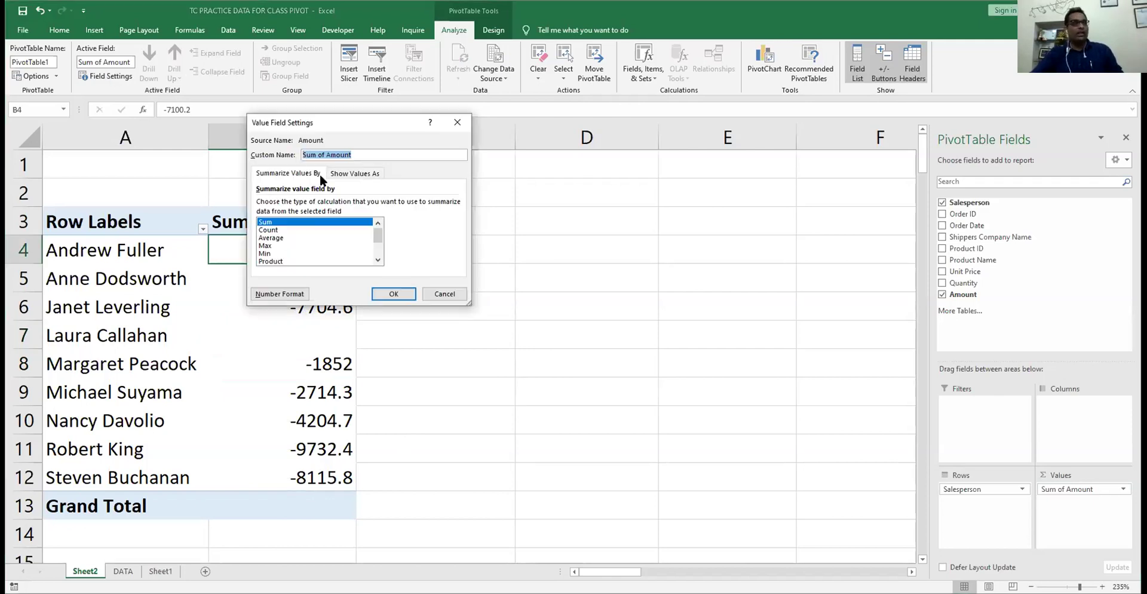
pyautogui.click(359, 173)
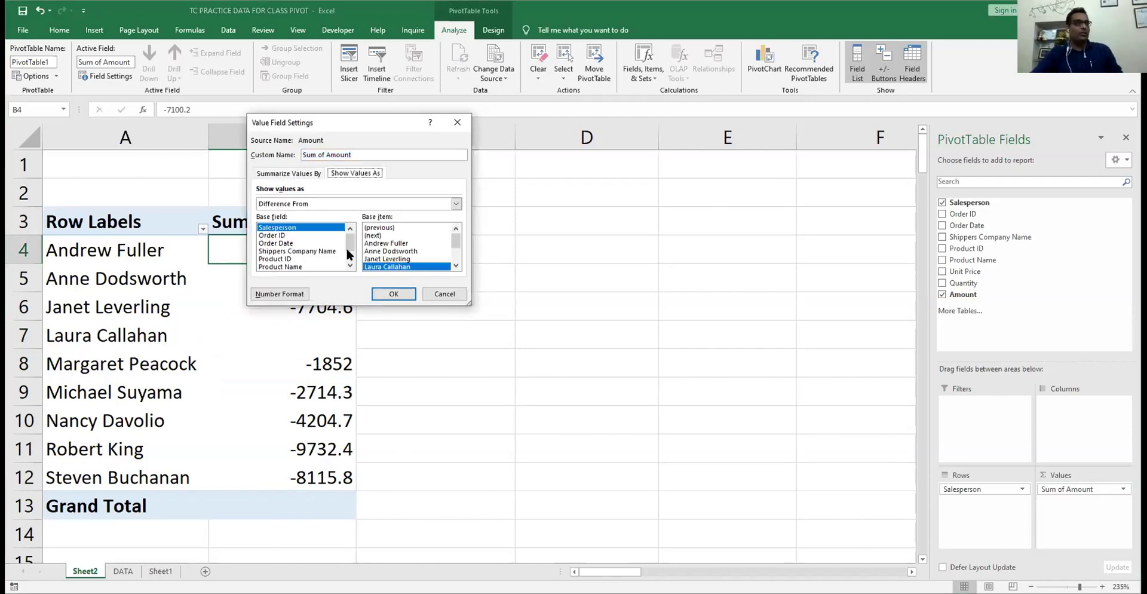
pyautogui.scroll(-1, 350, 255)
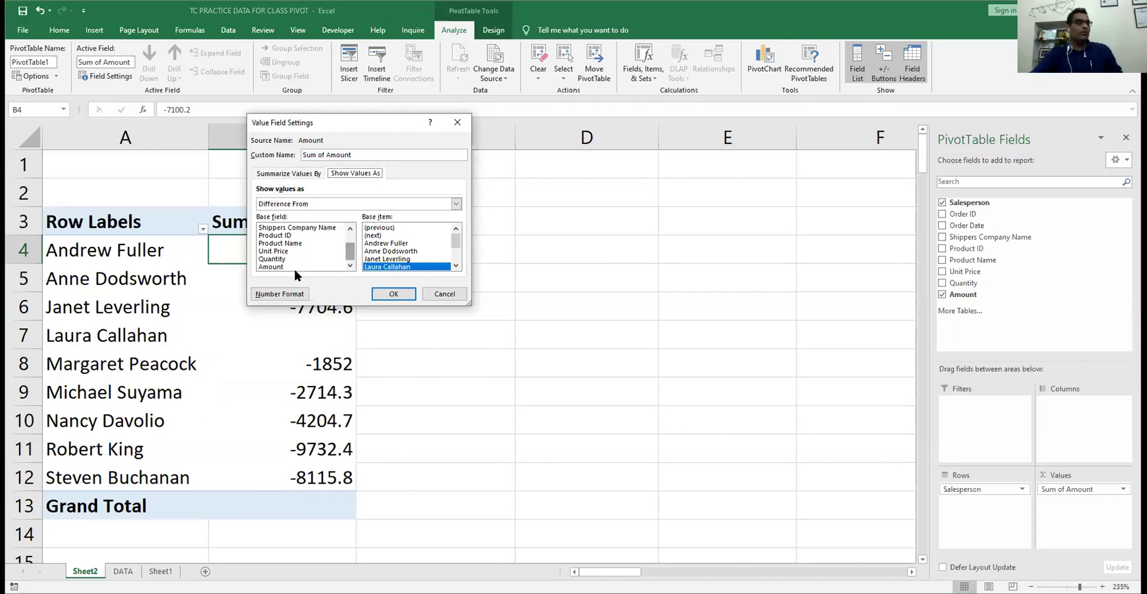
pyautogui.scroll(1, 350, 248)
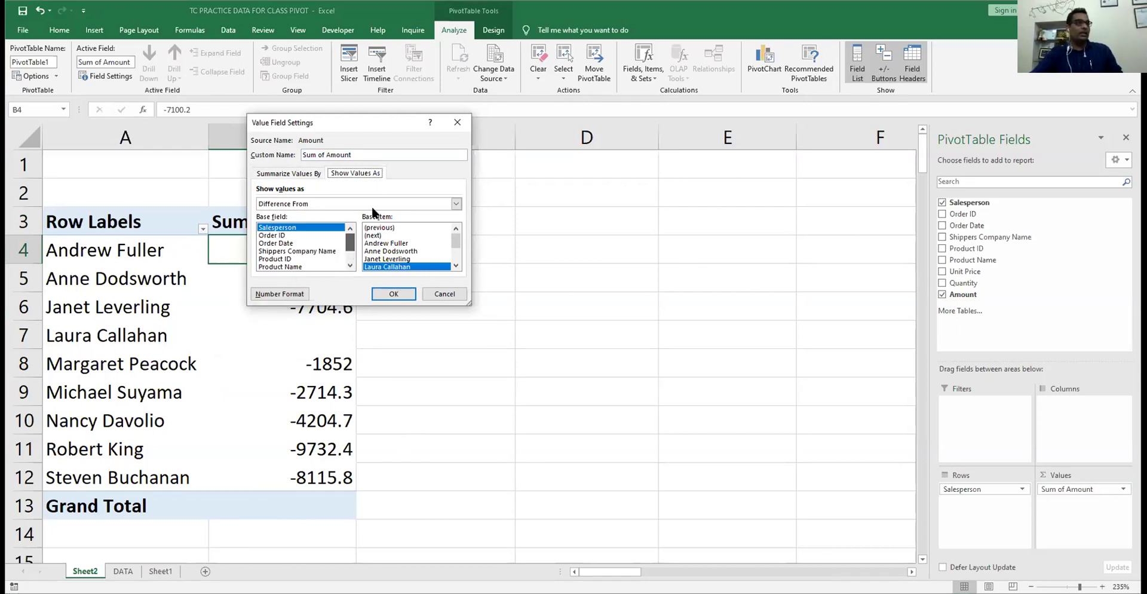
pyautogui.click(298, 199)
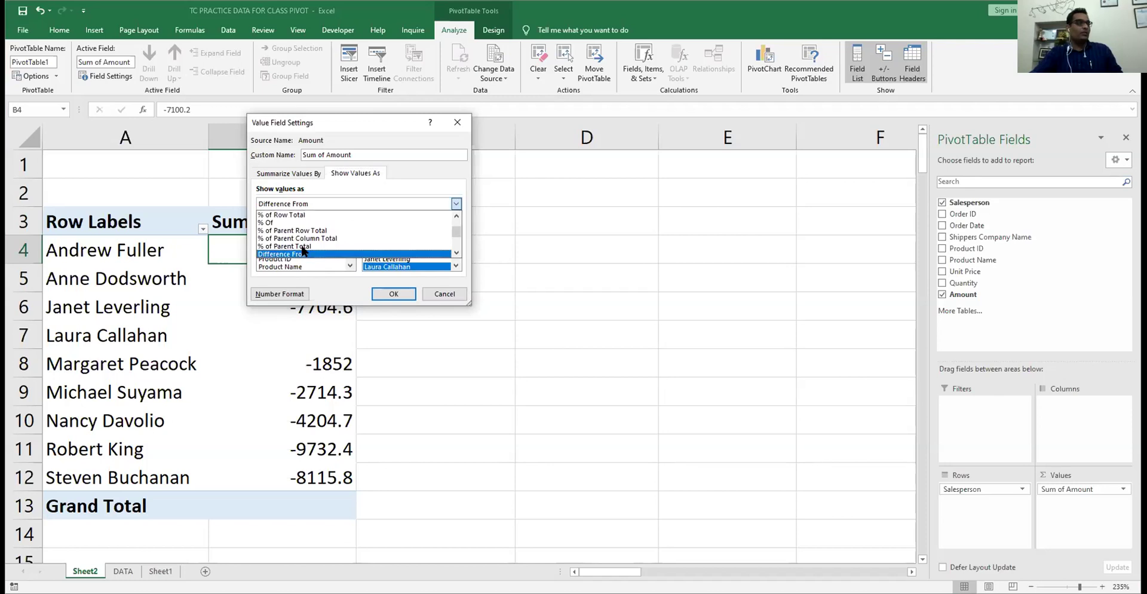
pyautogui.scroll(-1, 301, 255)
pyautogui.click(301, 255)
pyautogui.click(394, 293)
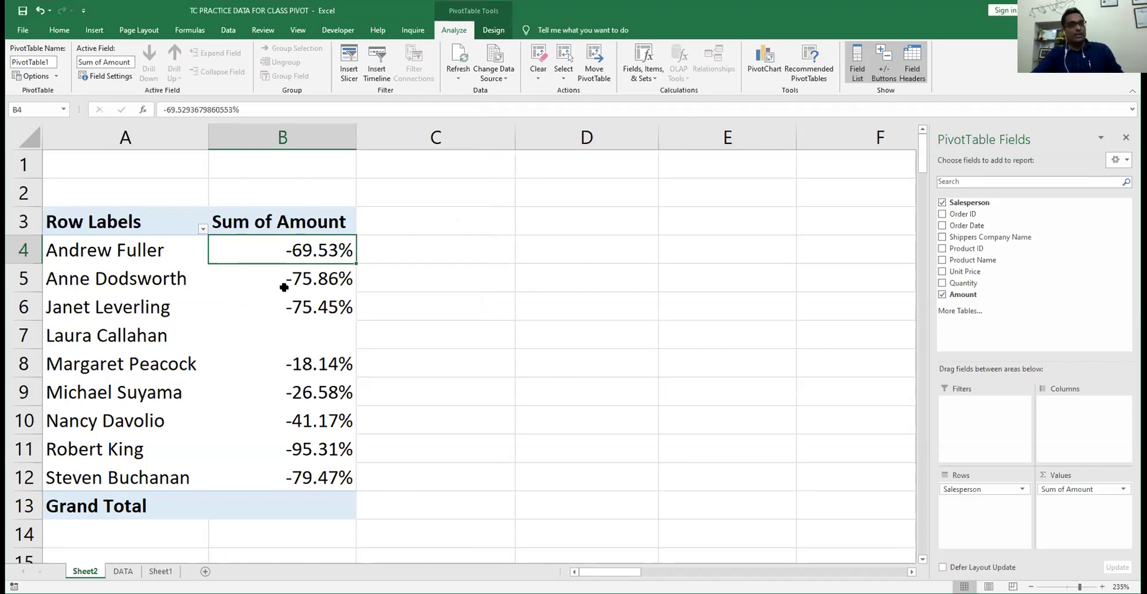
# - Check each salesperson's percentage, e.g. -69.53% and -95.31%, and Laura Callahan's blank base cell
pyautogui.click(283, 287)
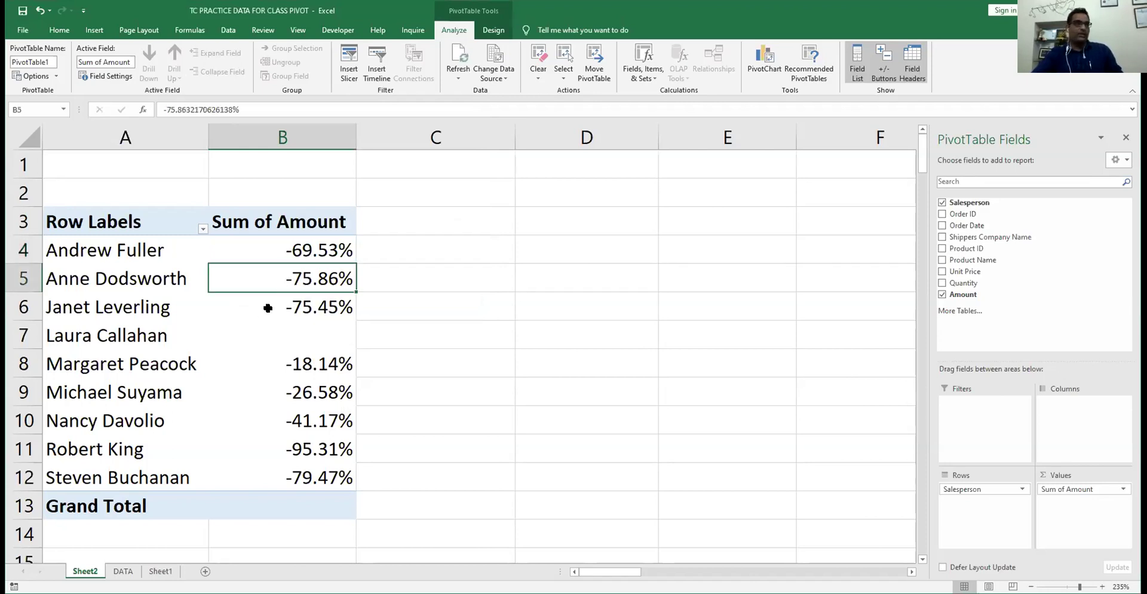
pyautogui.click(268, 308)
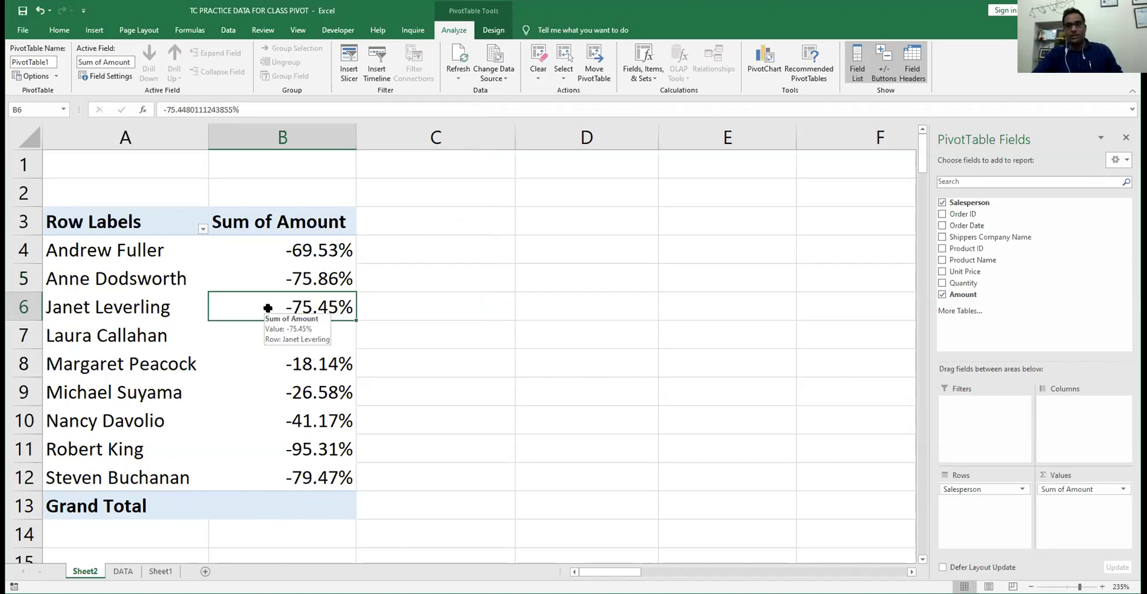
pyautogui.click(272, 367)
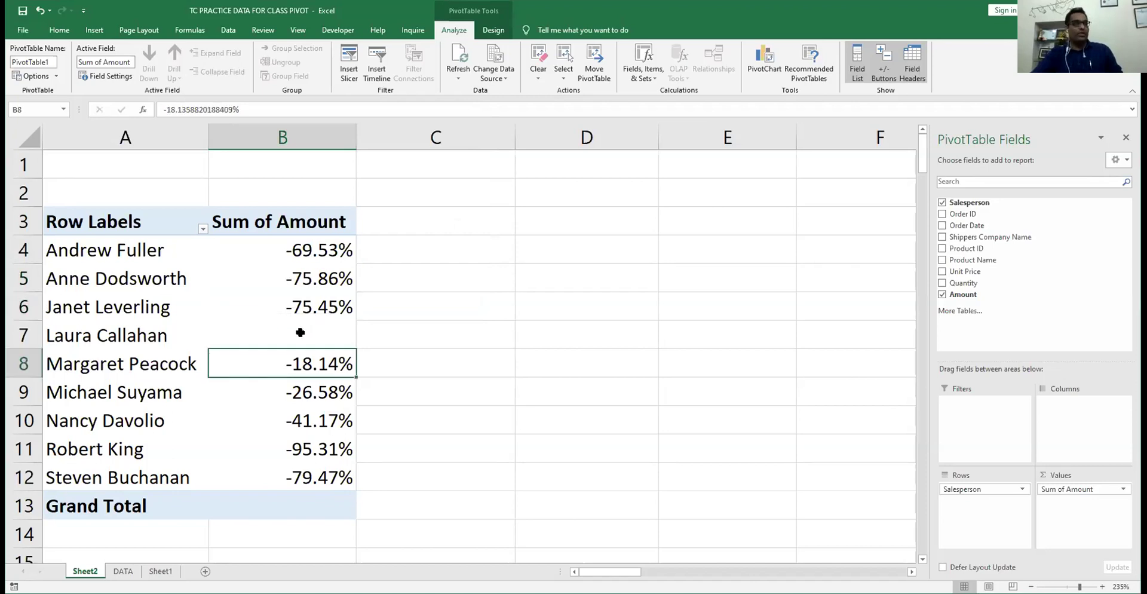
pyautogui.click(300, 332)
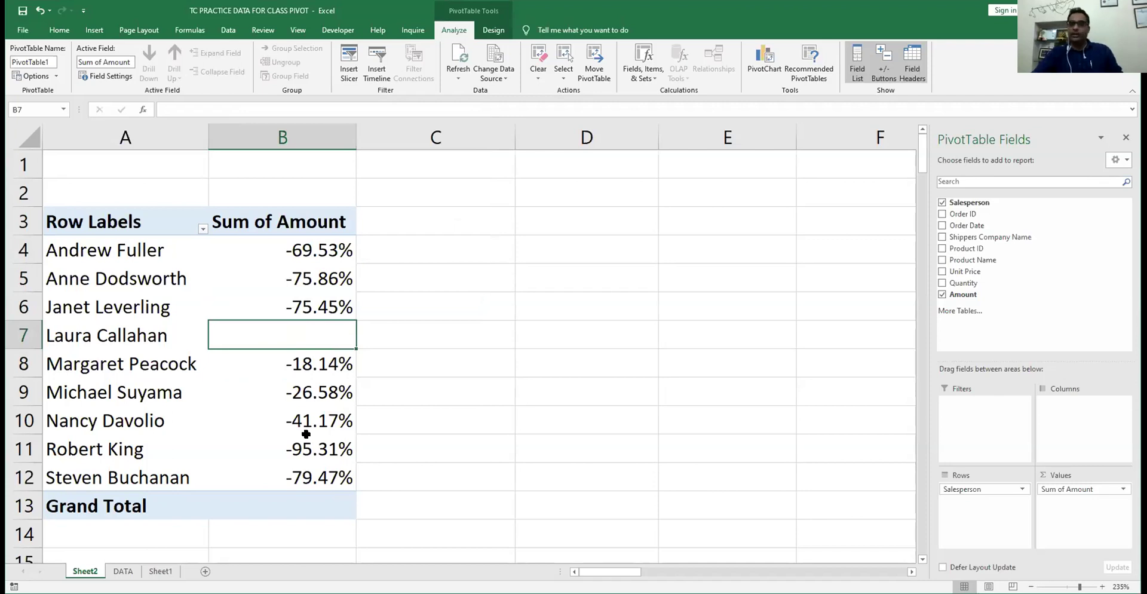
pyautogui.click(294, 248)
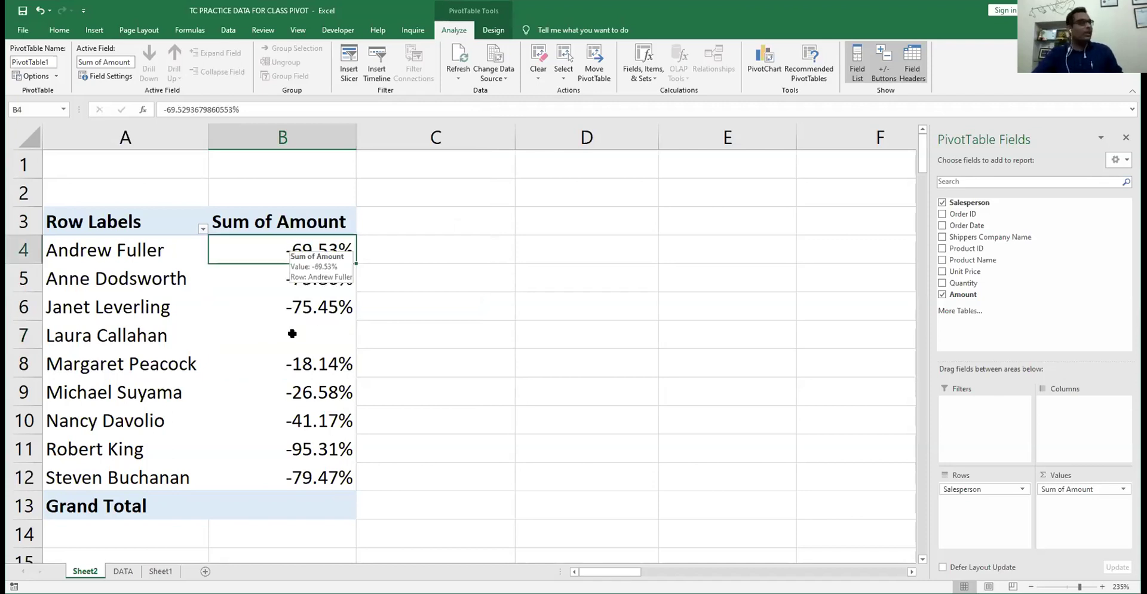
pyautogui.click(312, 328)
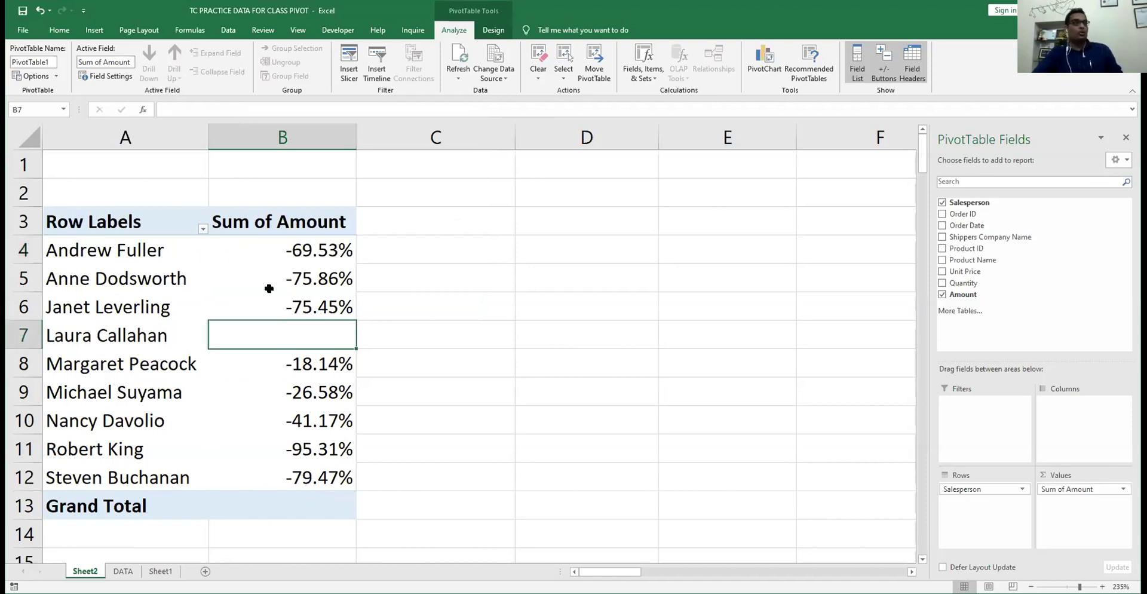
pyautogui.click(279, 243)
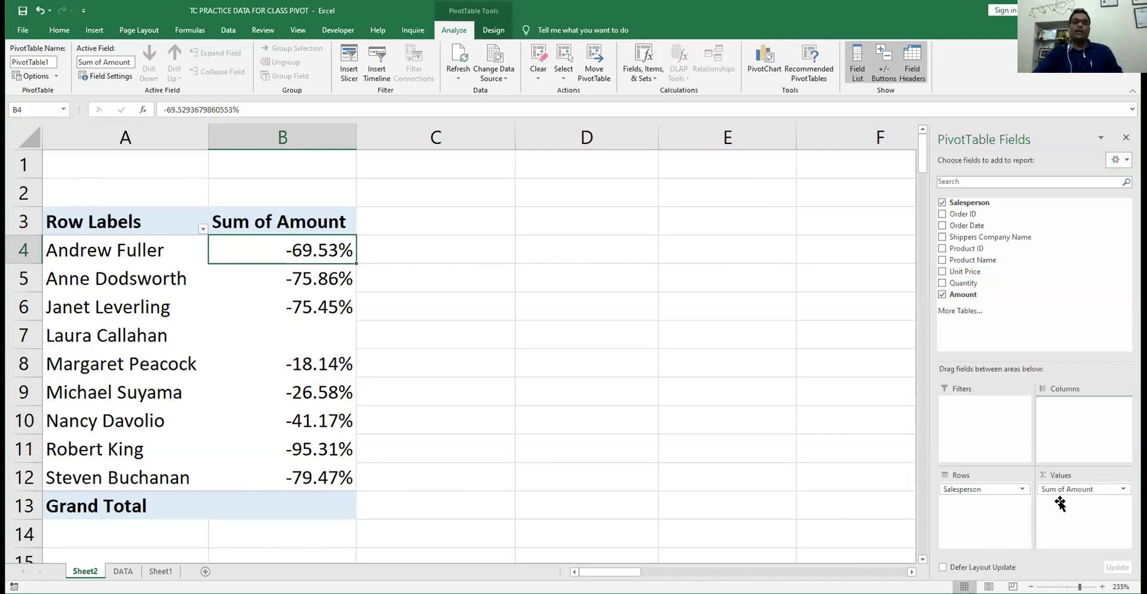
# - Place Sum of Quantity before Sum of Amount under each shipper heading, e.g. 32 and 1200.8
pyautogui.moveTo(1059, 503); pyautogui.dragTo(1075, 513)
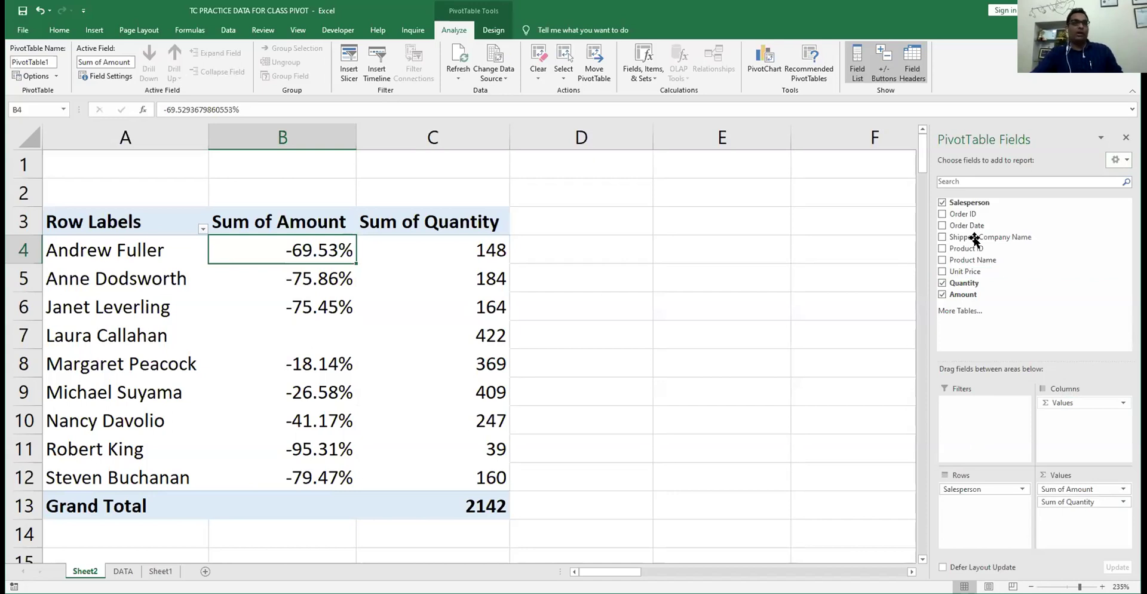
pyautogui.moveTo(969, 247); pyautogui.dragTo(1067, 422)
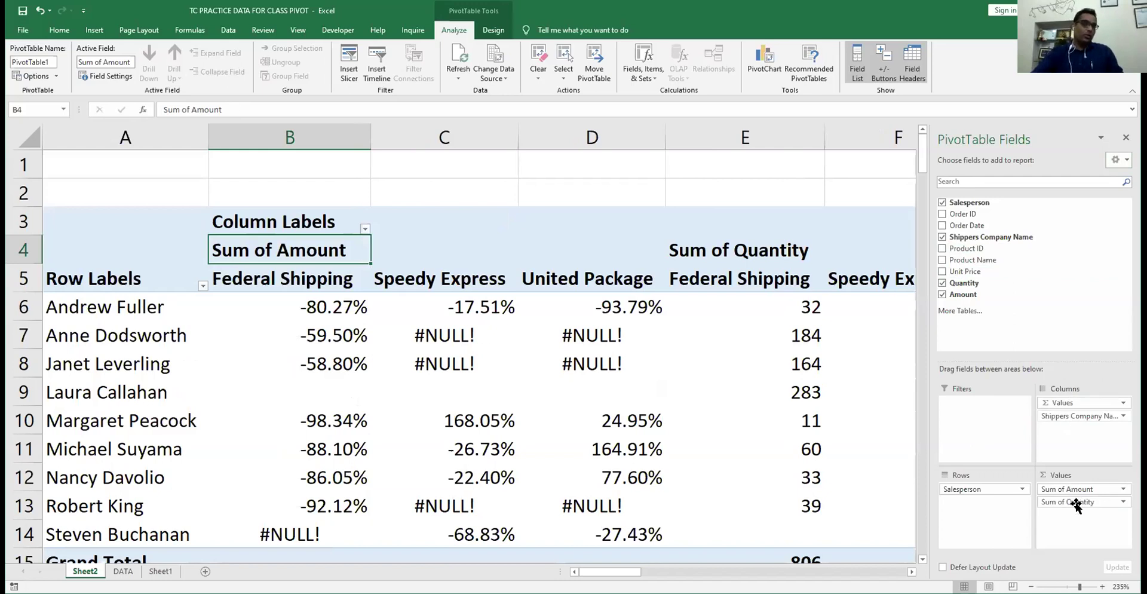
pyautogui.moveTo(1069, 489); pyautogui.dragTo(333, 288)
pyautogui.moveTo(971, 283); pyautogui.dragTo(1081, 518)
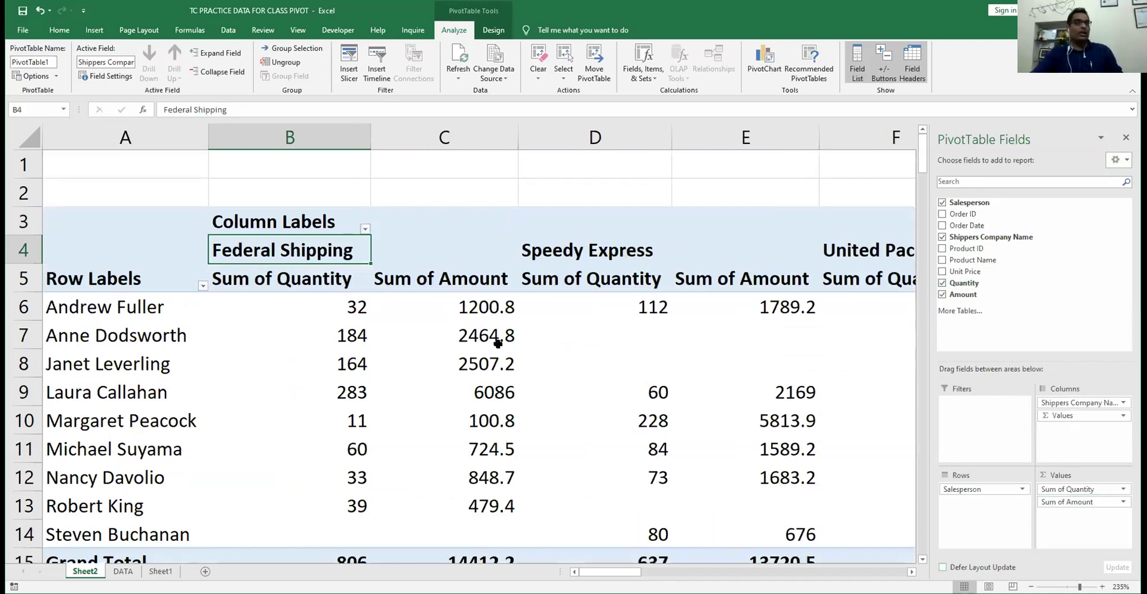
pyautogui.click(406, 307)
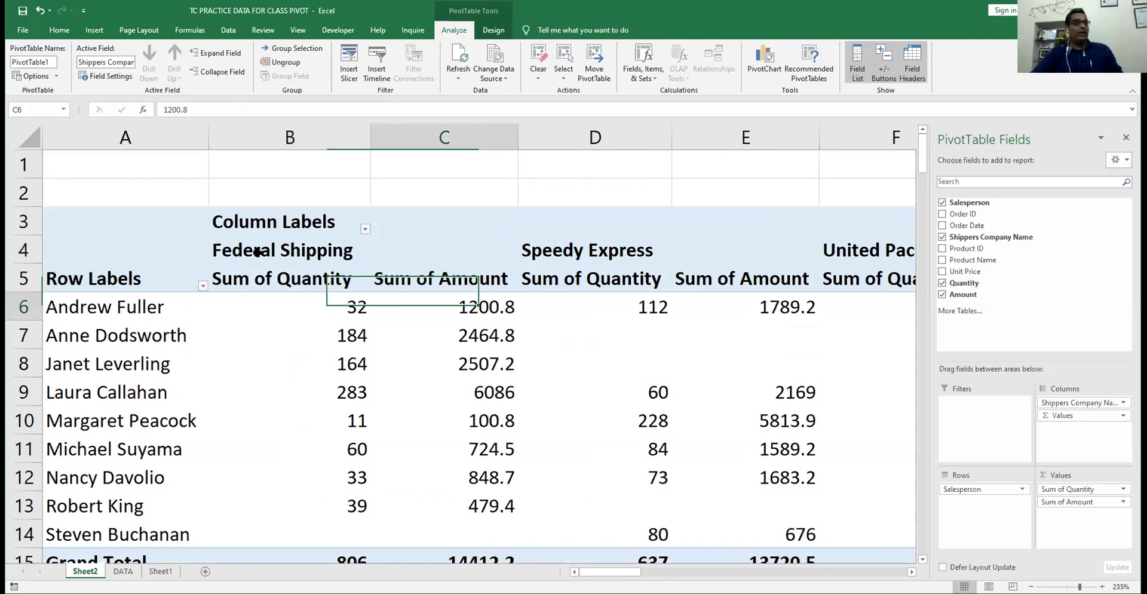
pyautogui.click(858, 250)
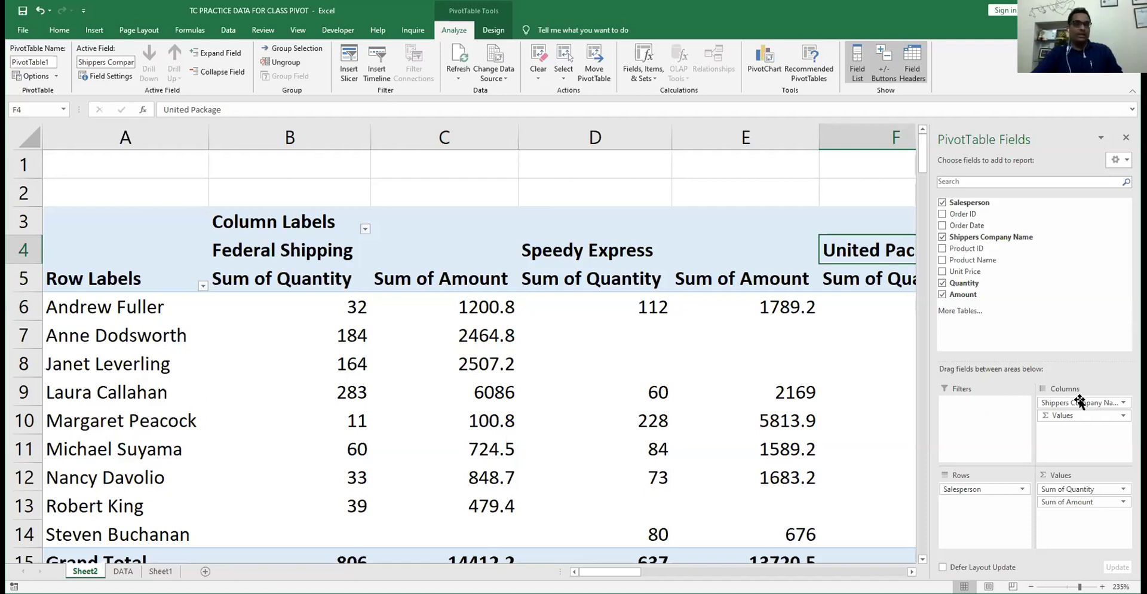
# - Make Shippers Company Name a report filter and filter it to Speedy Express
pyautogui.moveTo(1079, 402); pyautogui.dragTo(977, 402)
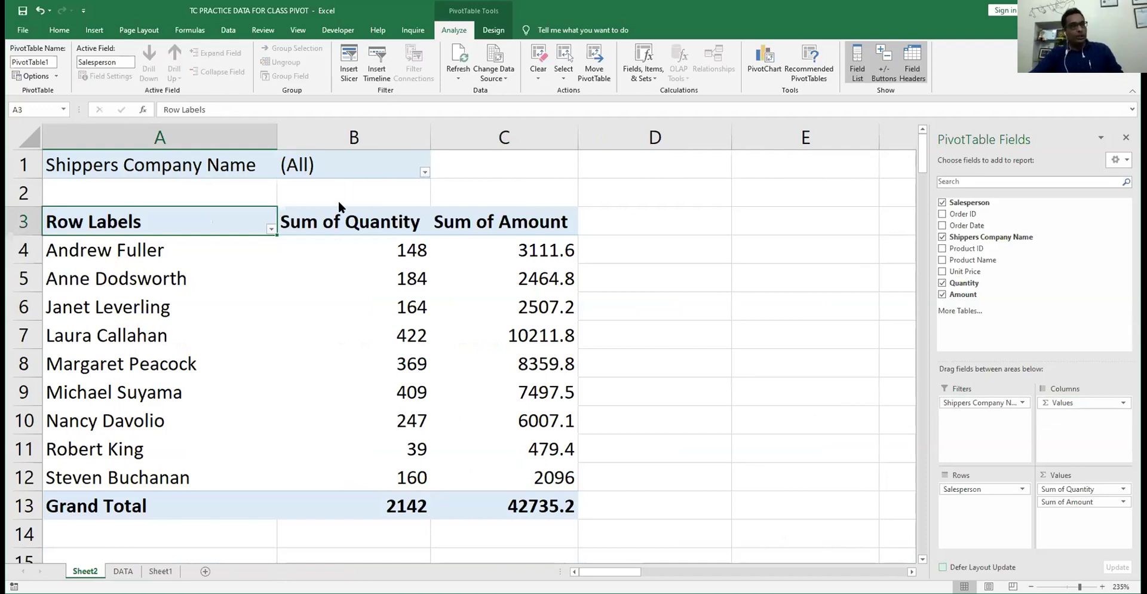
pyautogui.click(424, 172)
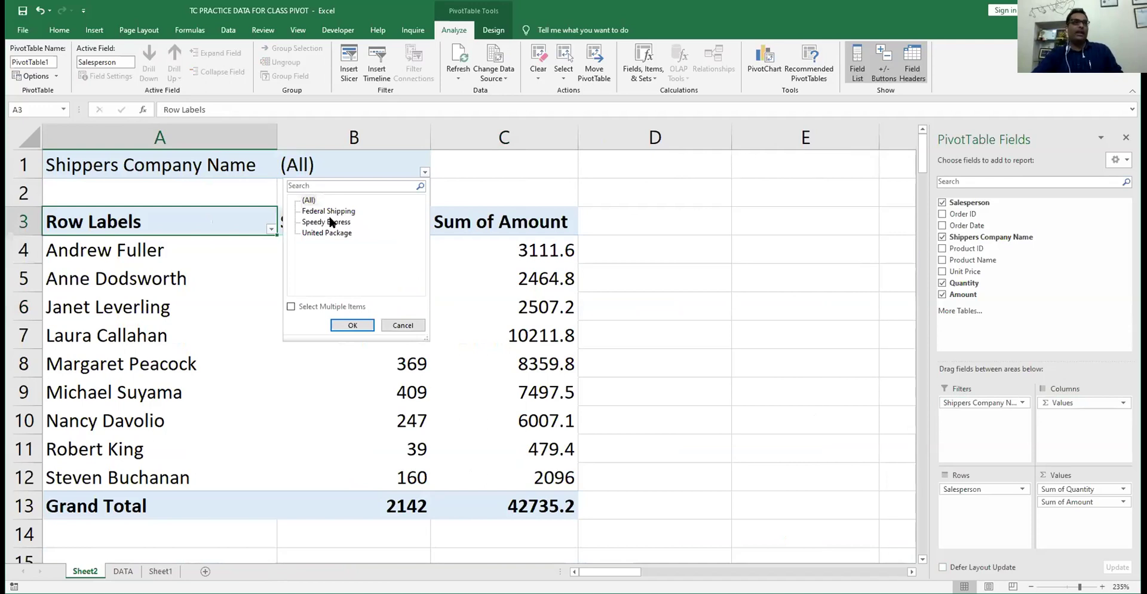
pyautogui.click(332, 223)
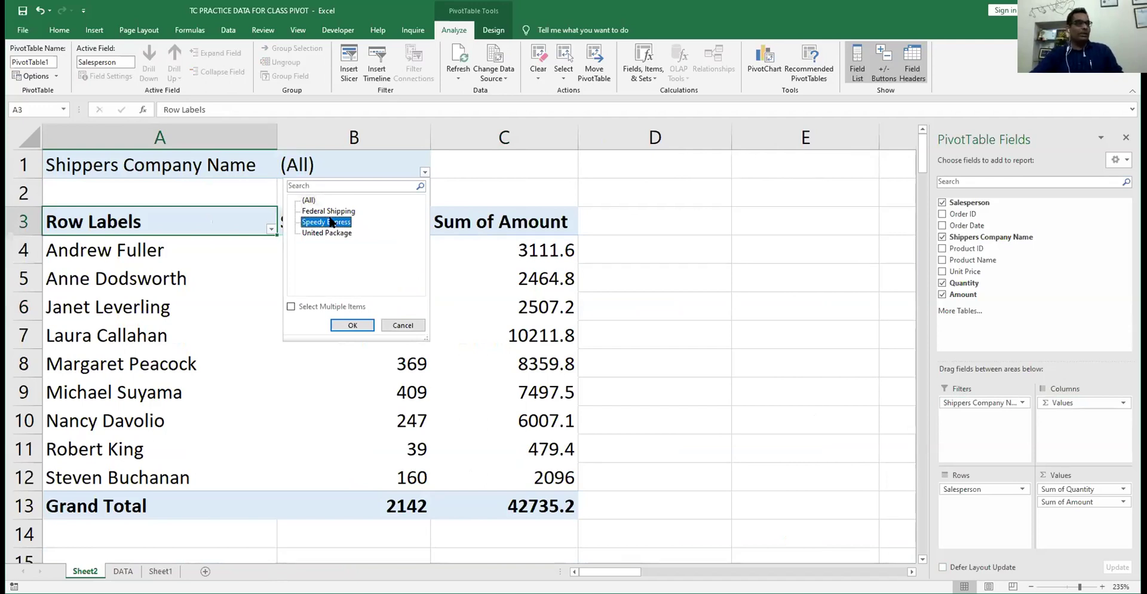
pyautogui.click(353, 326)
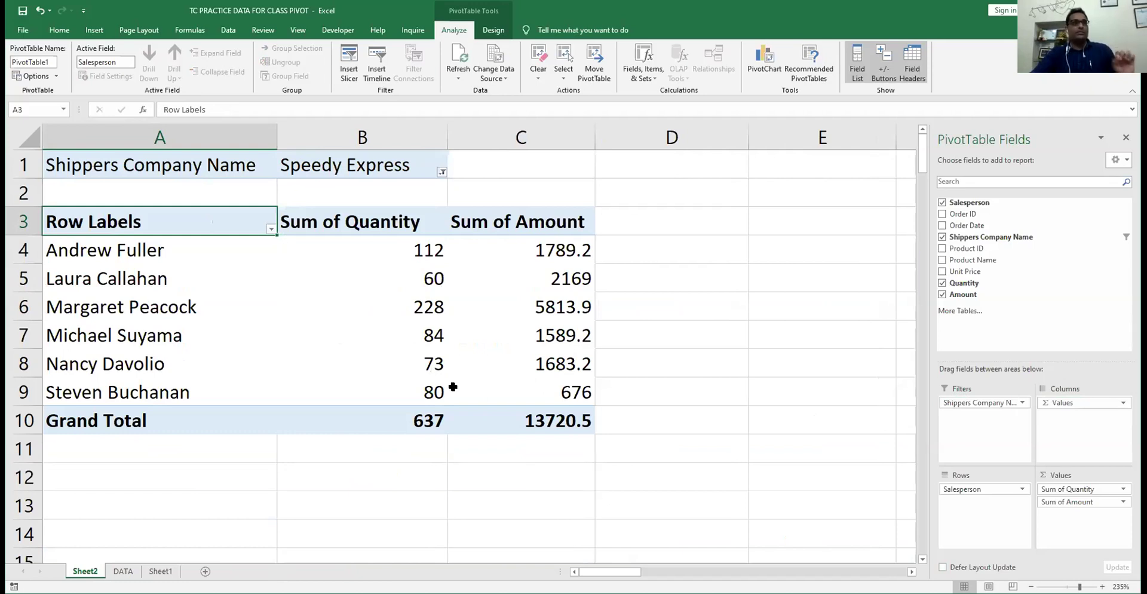
# - Switch the shipper filter to Federal Shipping, giving totals 806 and 14412.2
pyautogui.moveTo(452, 387)
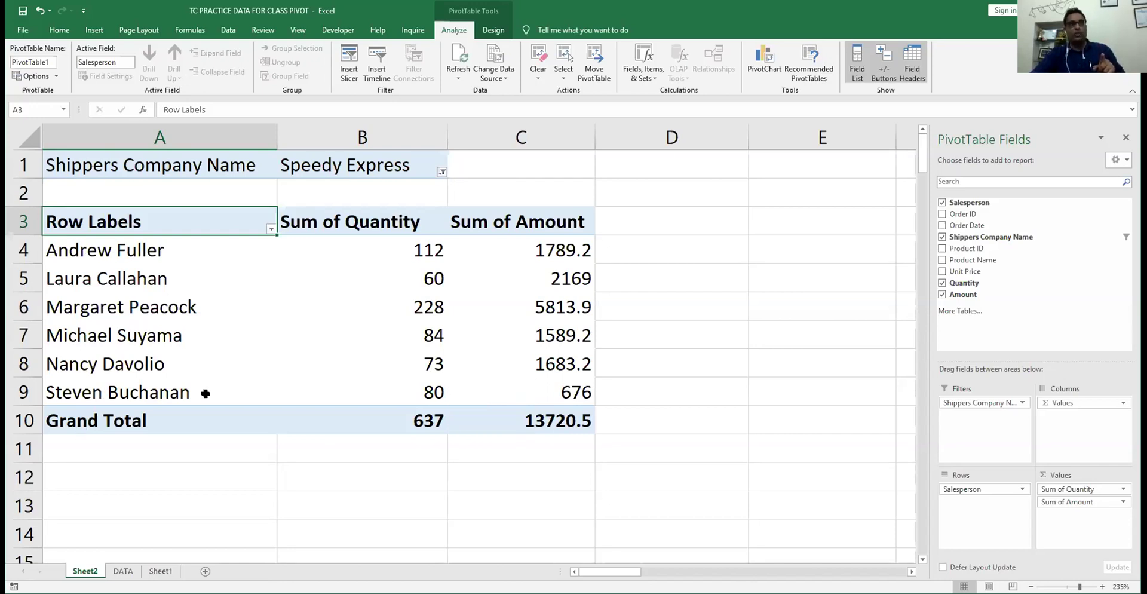
pyautogui.click(442, 172)
pyautogui.click(350, 212)
pyautogui.click(368, 324)
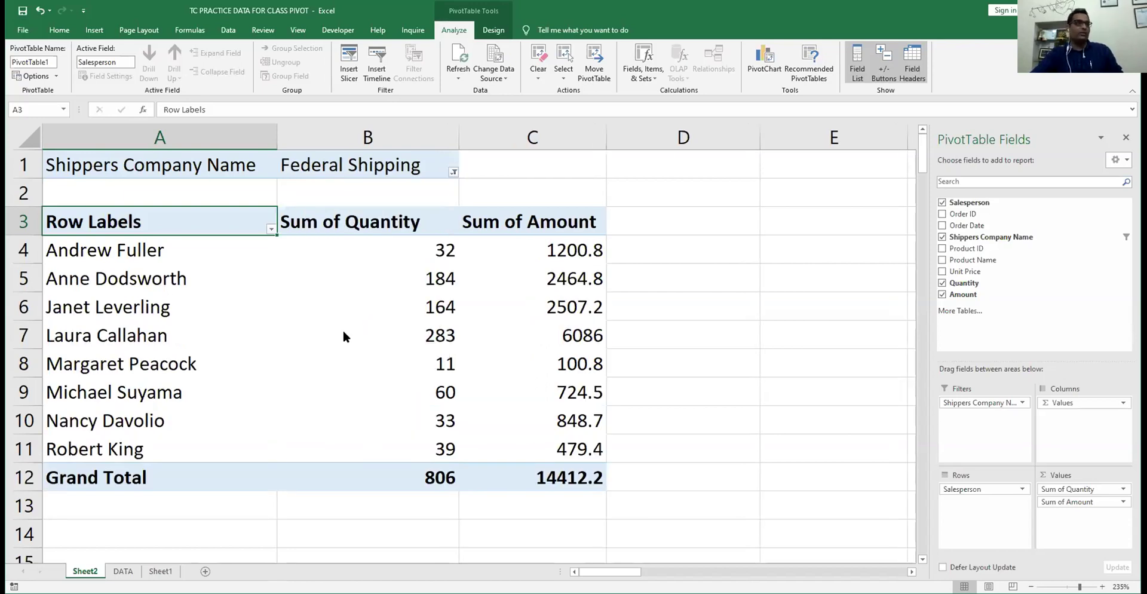
# - Filter the pivot's shipper field to both Federal Shipping and United Package
pyautogui.click(454, 172)
pyautogui.click(328, 306)
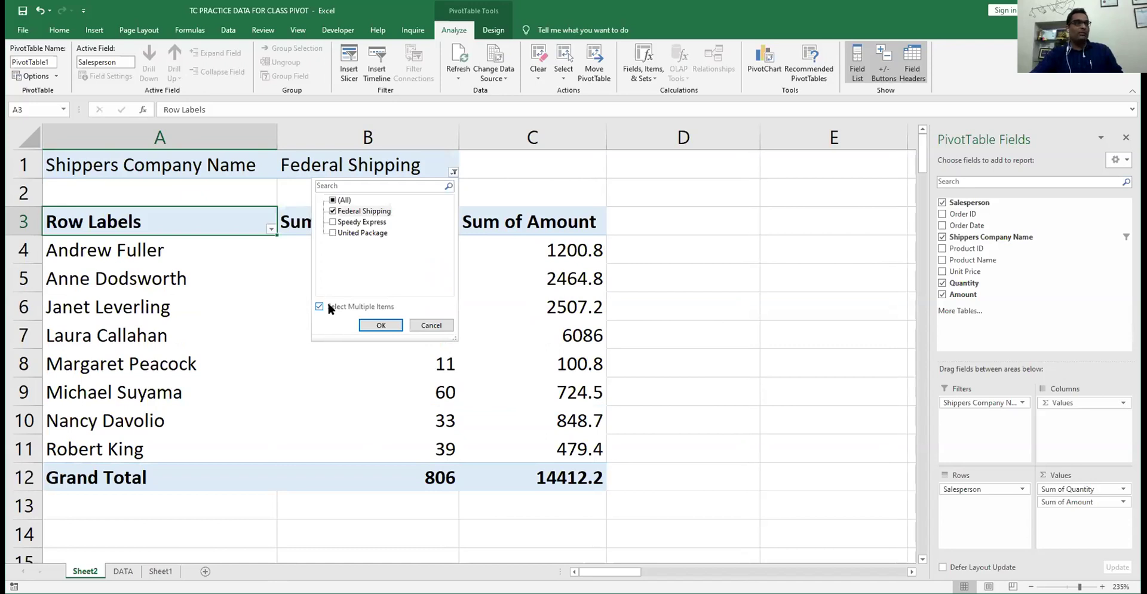
pyautogui.click(333, 232)
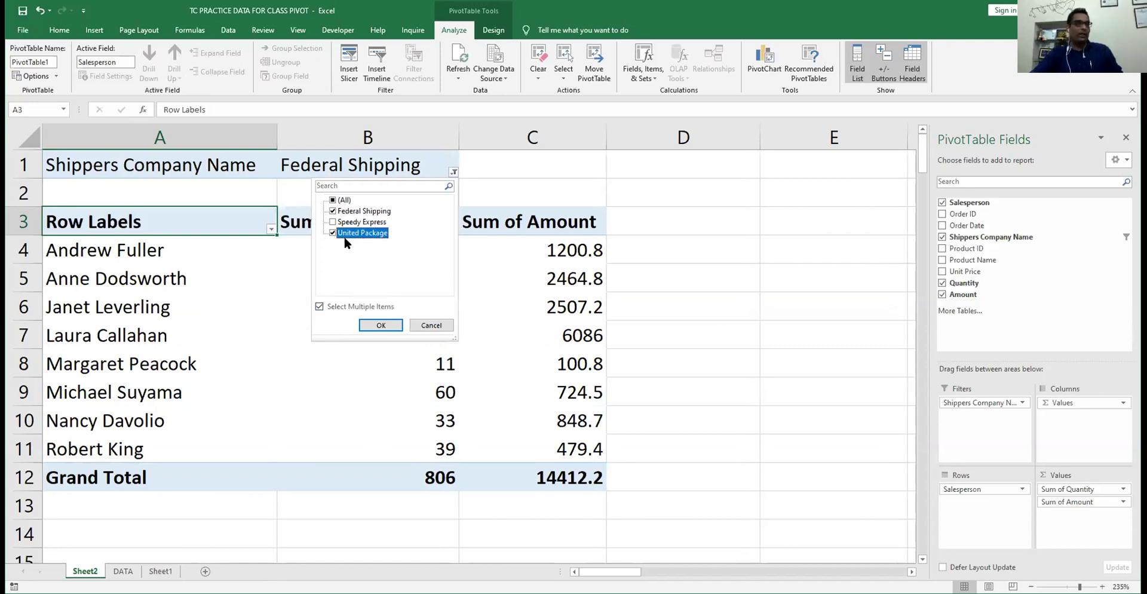
pyautogui.click(379, 329)
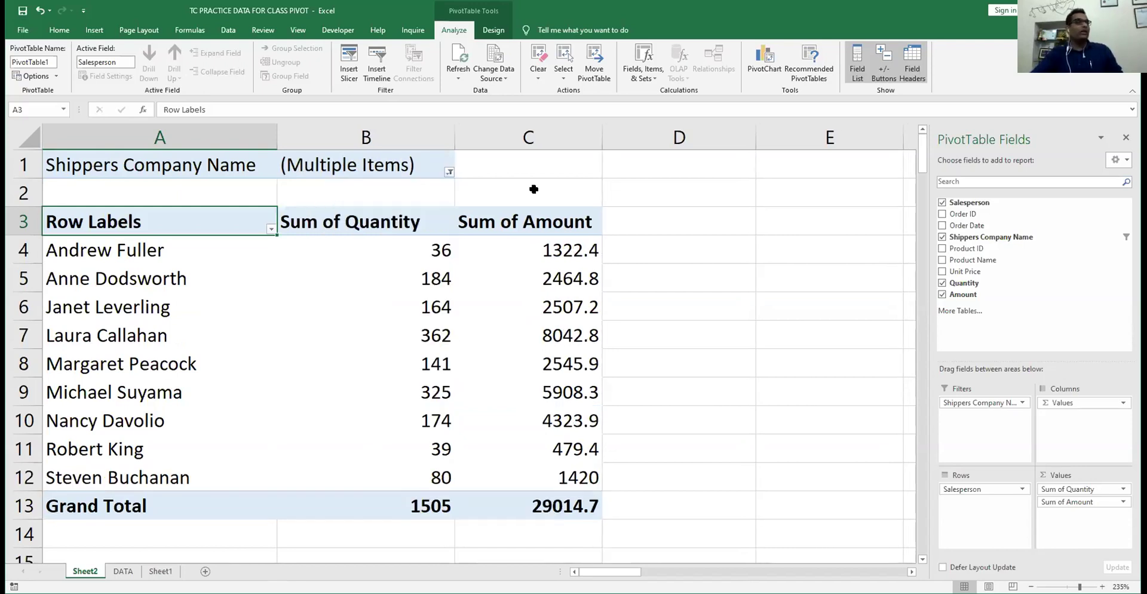
# - Compare Federal Shipping alone, then restore both shippers and check the second salesperson's quantity
pyautogui.click(448, 172)
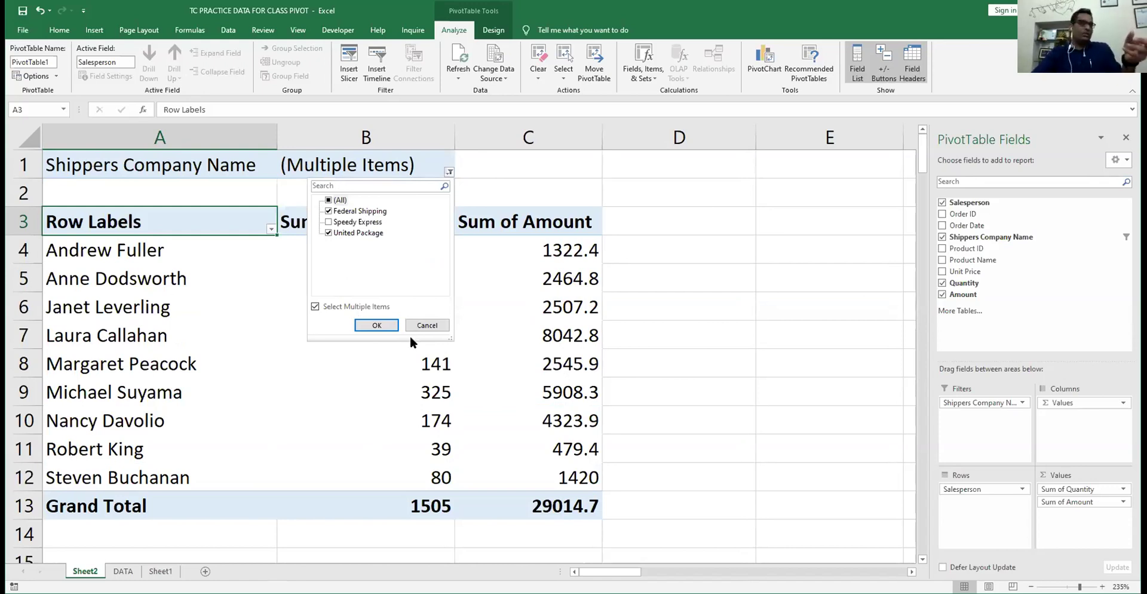
pyautogui.click(328, 233)
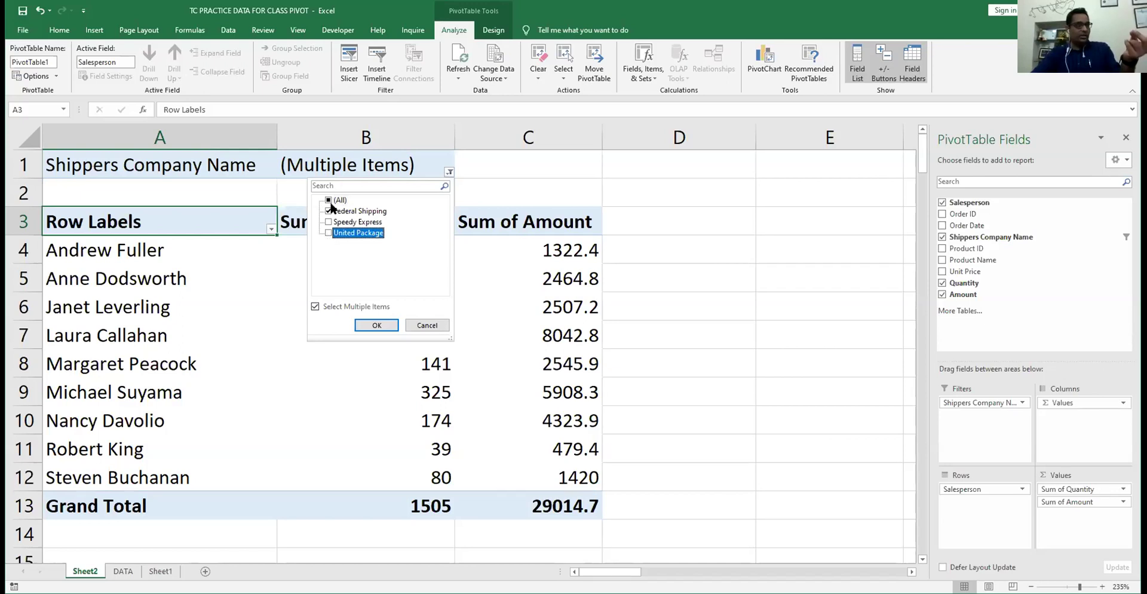
pyautogui.click(377, 325)
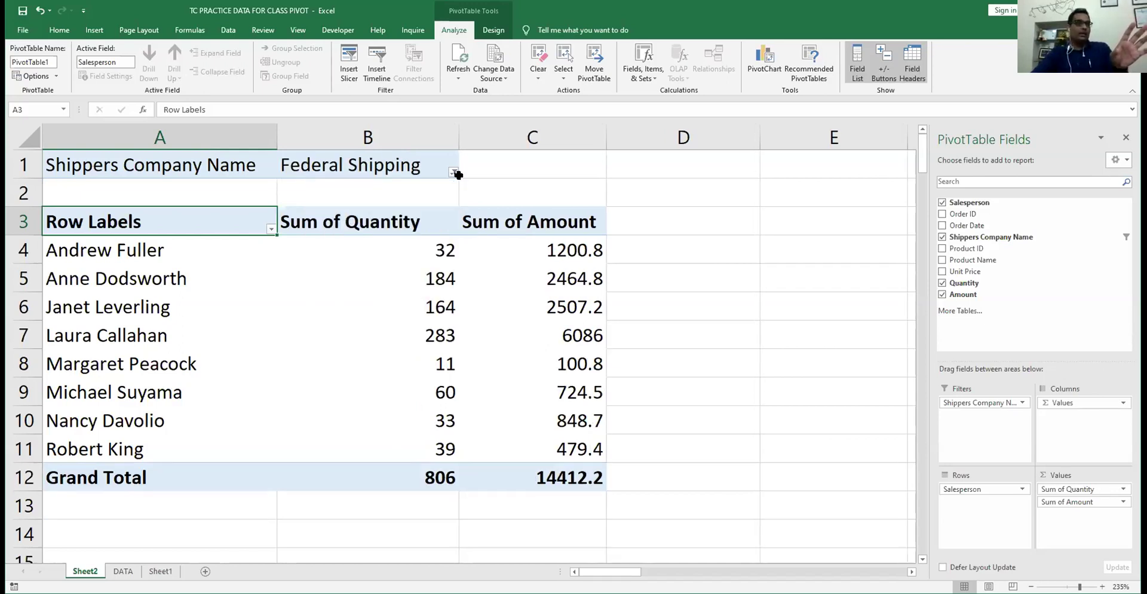
pyautogui.click(457, 173)
pyautogui.click(389, 234)
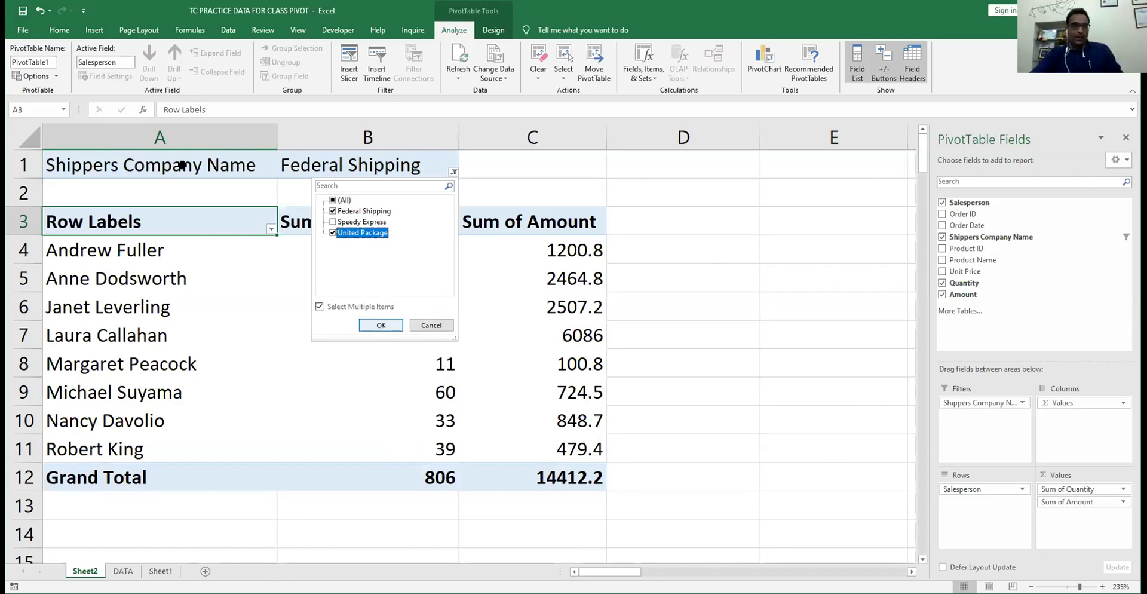
pyautogui.click(379, 323)
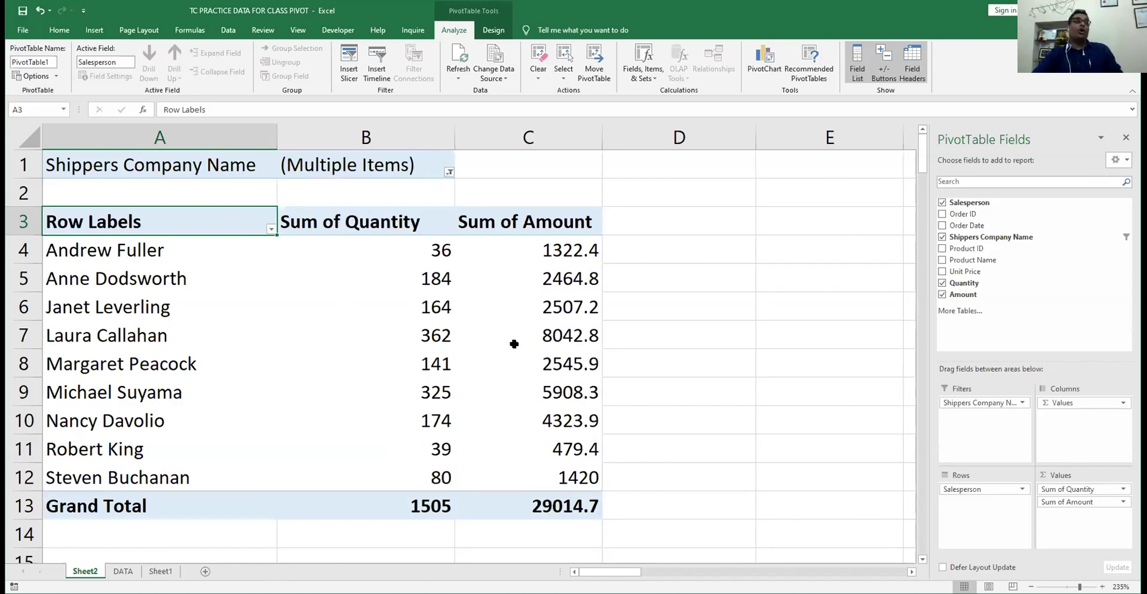
pyautogui.click(412, 263)
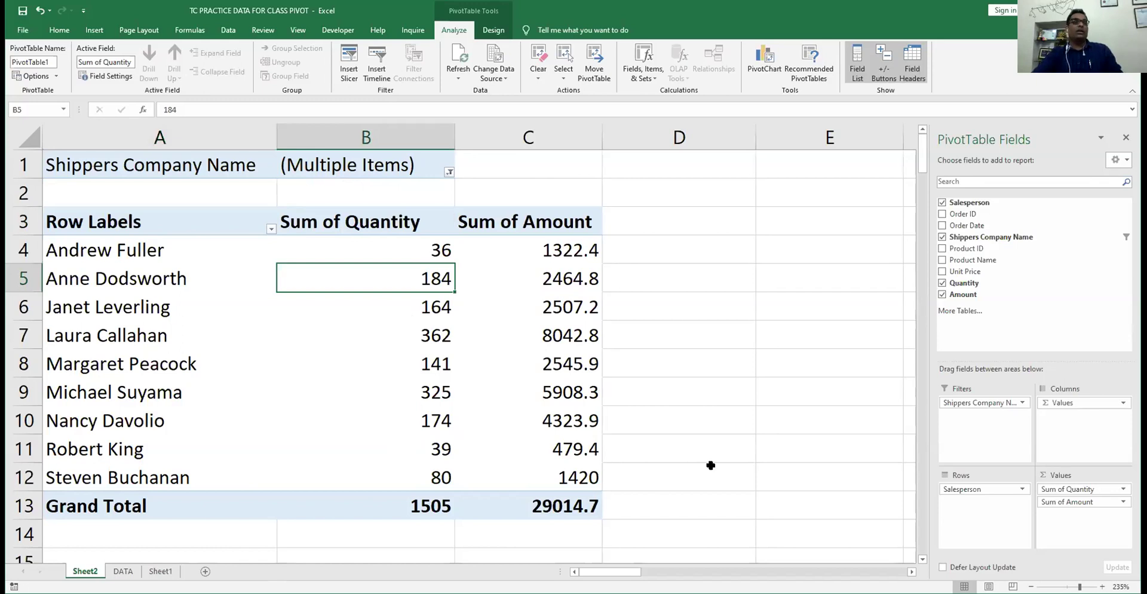
pyautogui.press('Down')
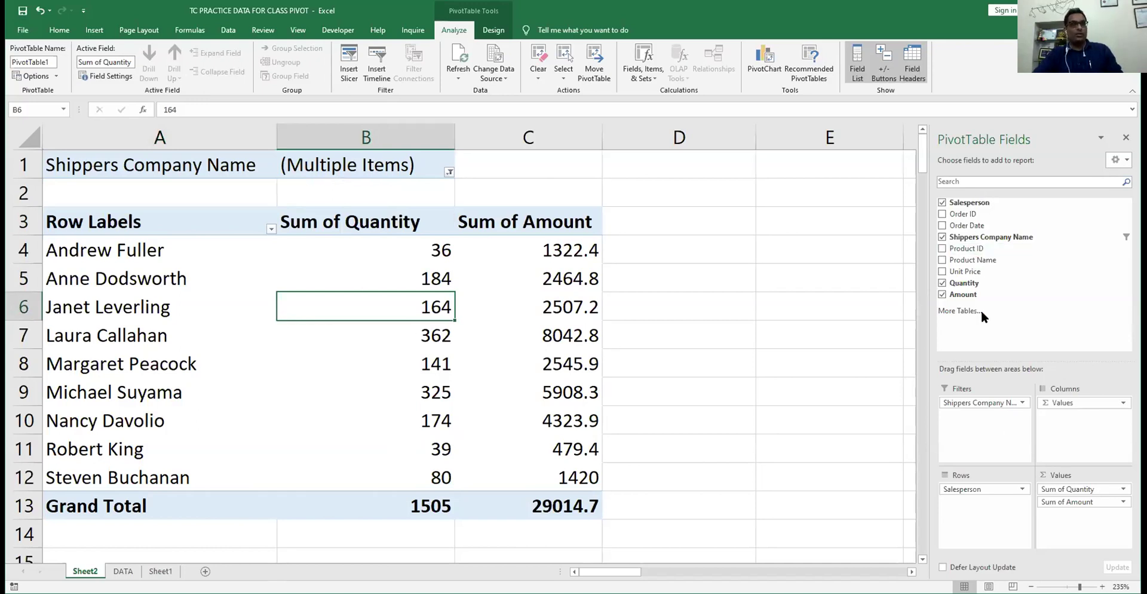
pyautogui.click(395, 277)
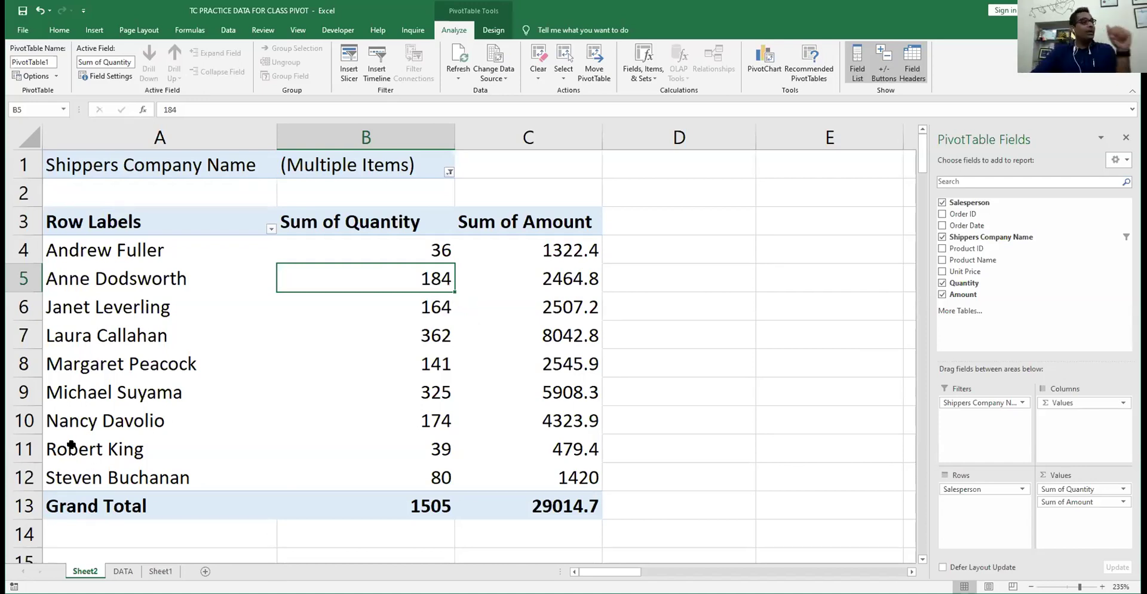
pyautogui.click(109, 282)
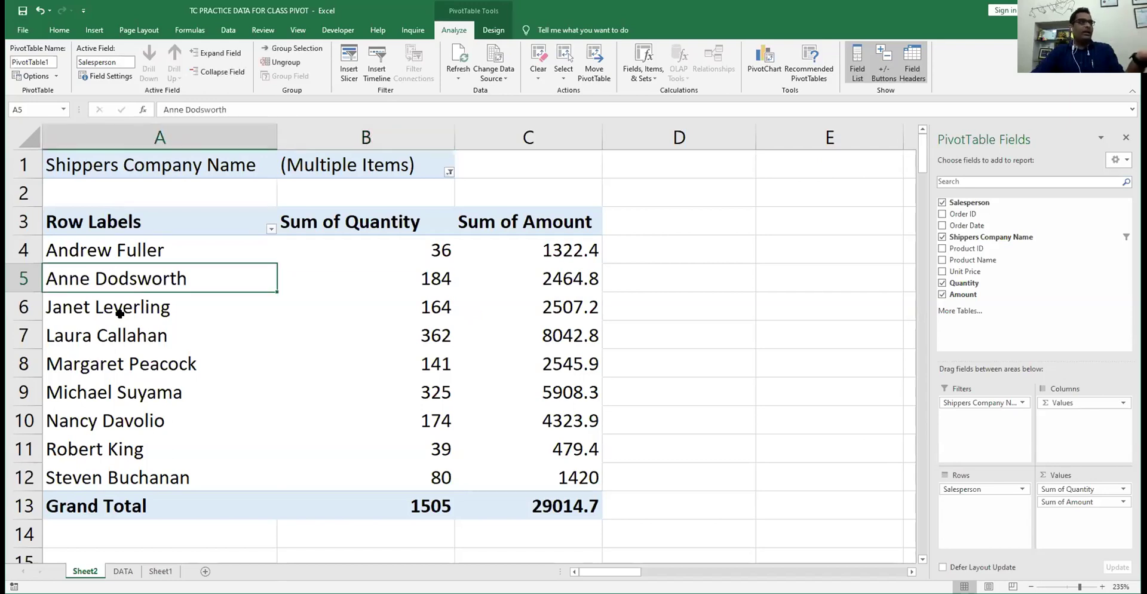
pyautogui.click(118, 311)
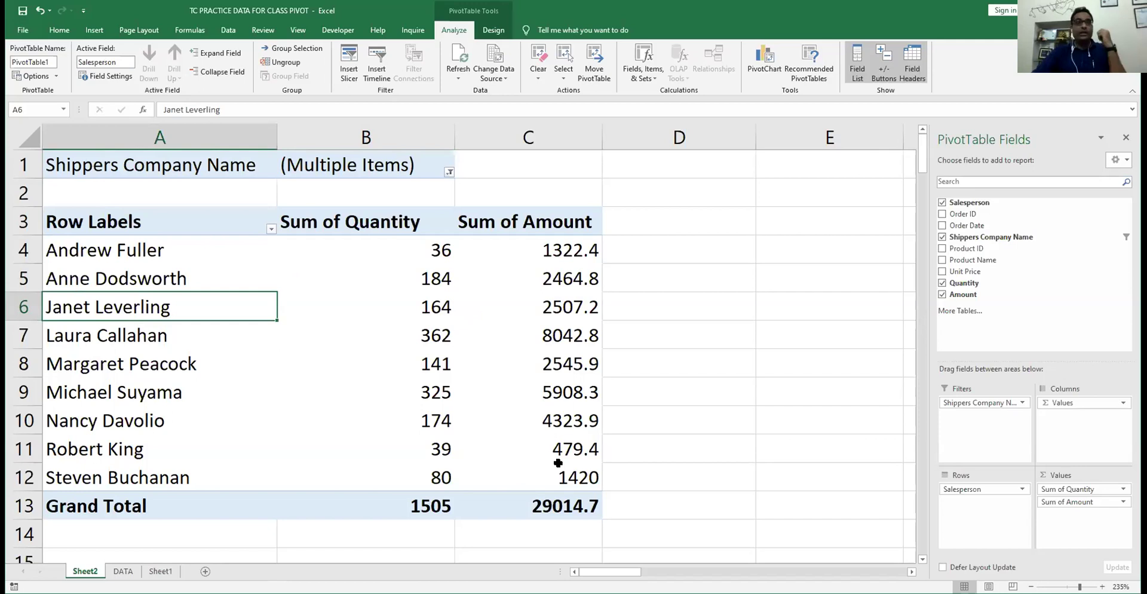
pyautogui.moveTo(558, 463)
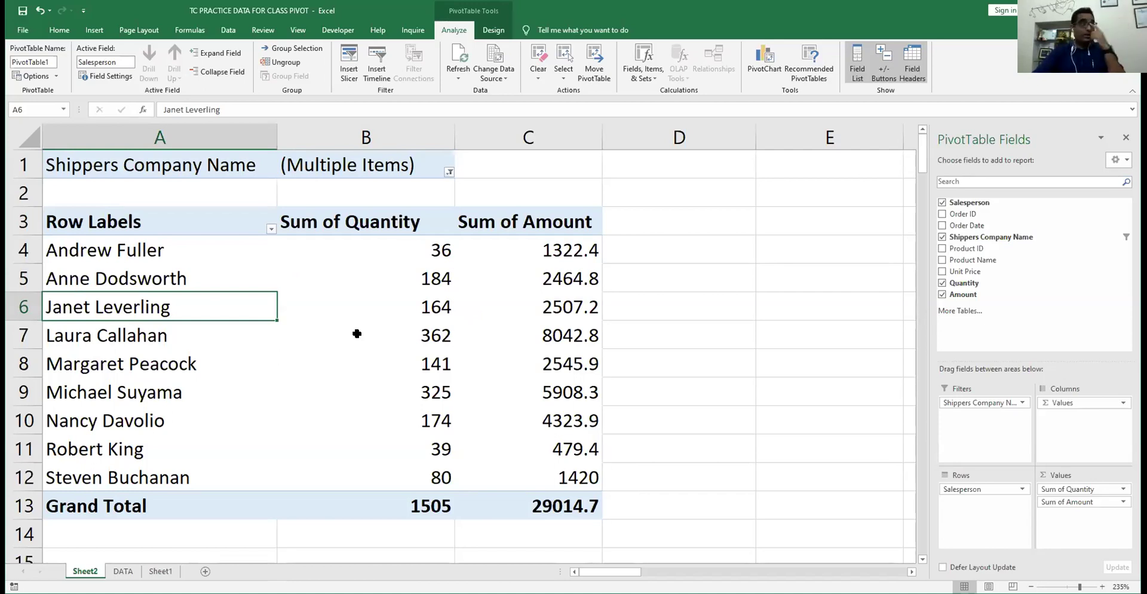
pyautogui.moveTo(357, 333)
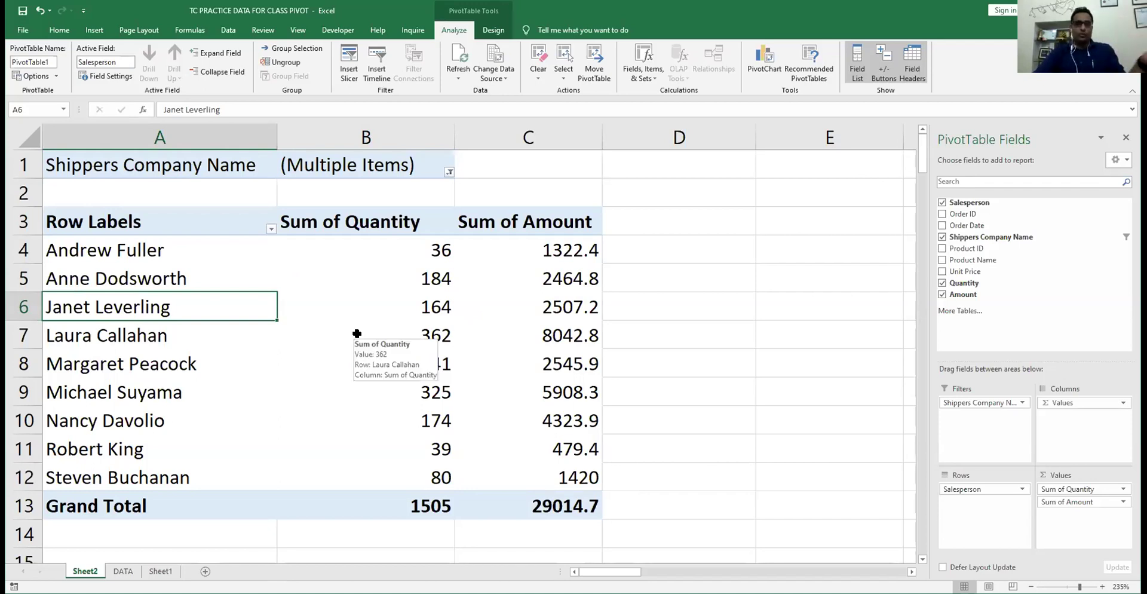
pyautogui.click(429, 272)
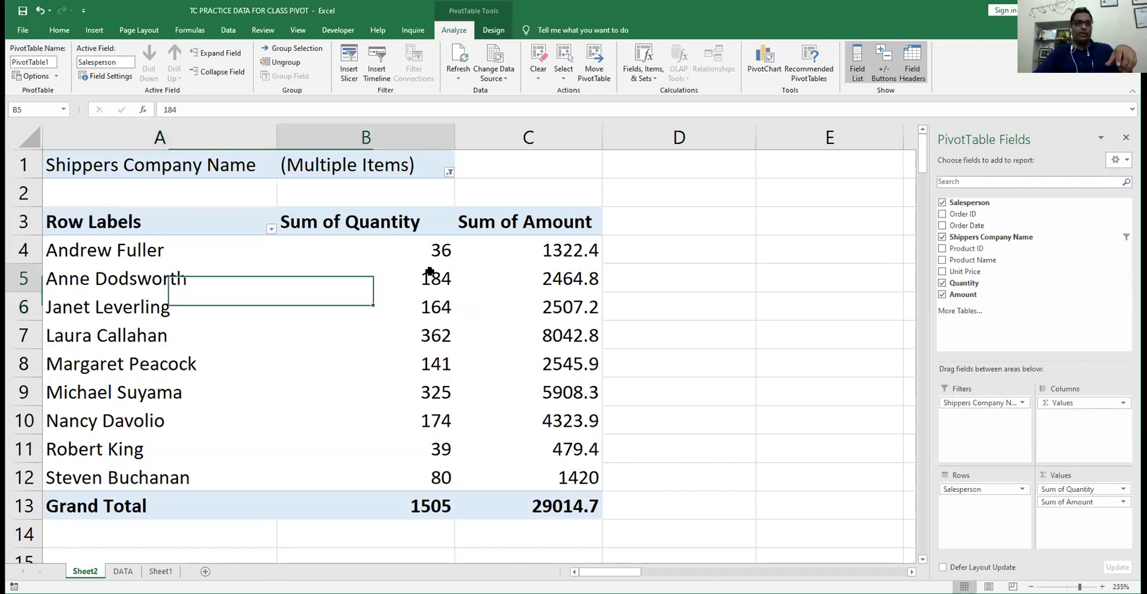
pyautogui.moveTo(429, 272)
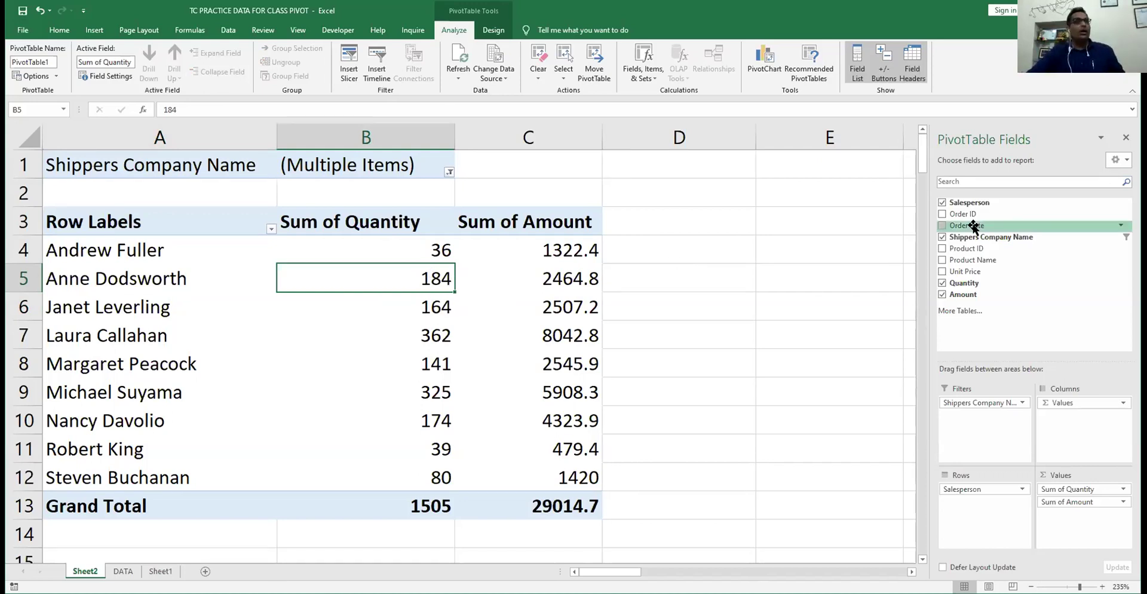
# - Replace Salesperson with Product Name in rows, e.g. Alice Mutton showing 30 quantity and 936 amount
pyautogui.click(942, 259)
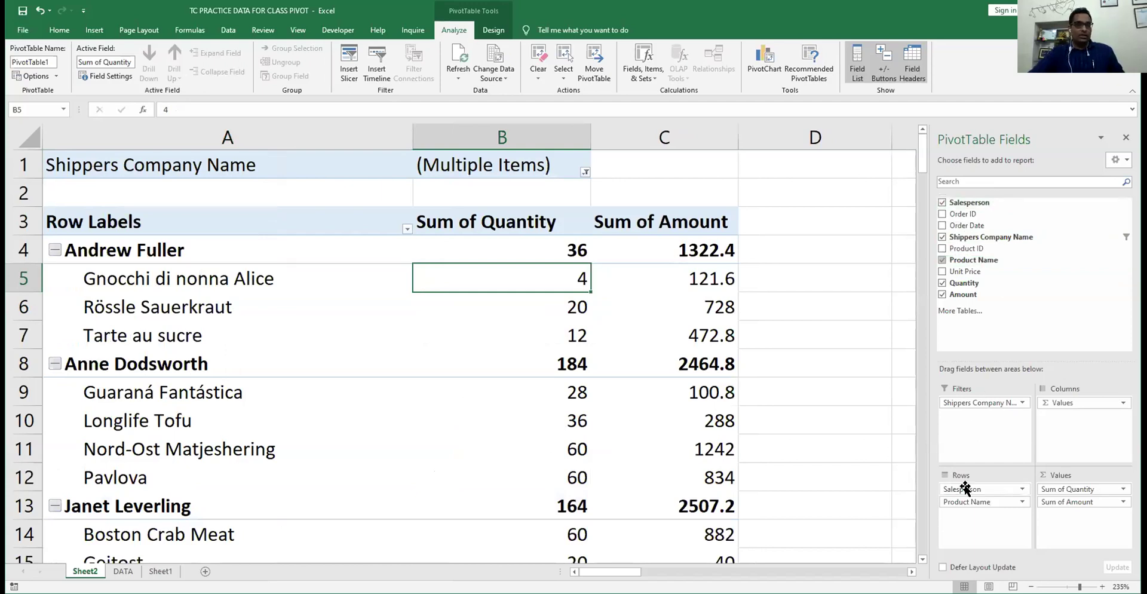
pyautogui.moveTo(780, 256); pyautogui.dragTo(780, 256)
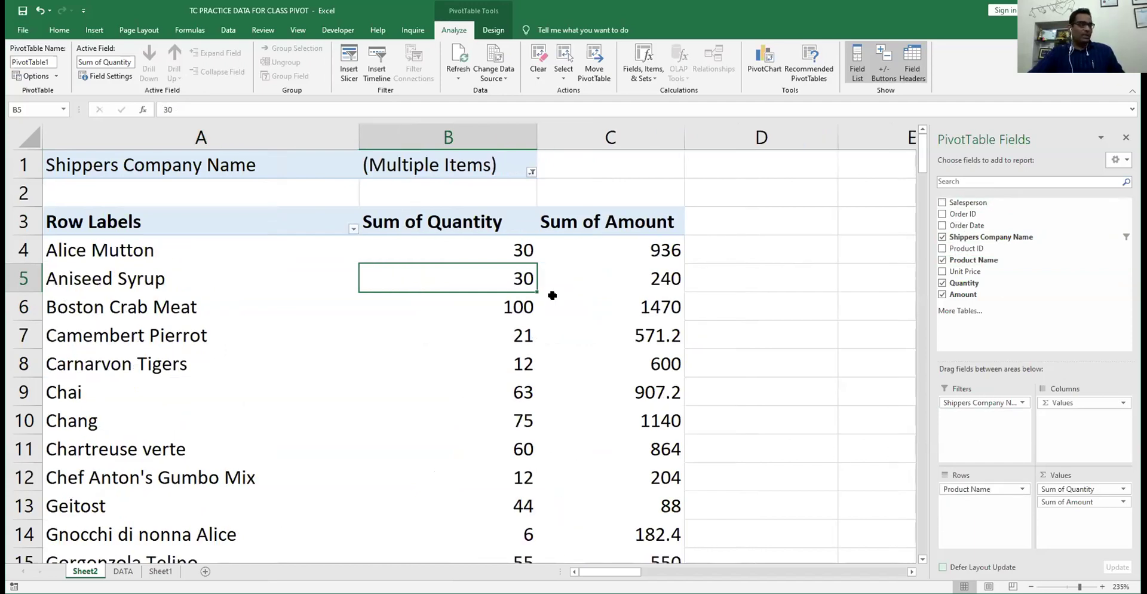
pyautogui.click(94, 248)
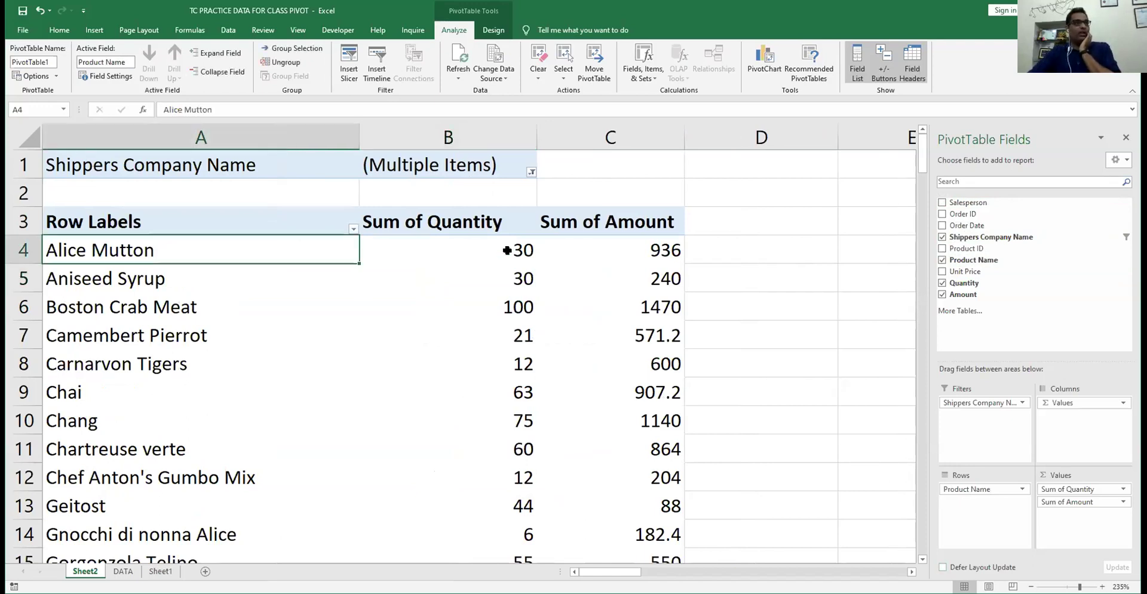
pyautogui.click(663, 249)
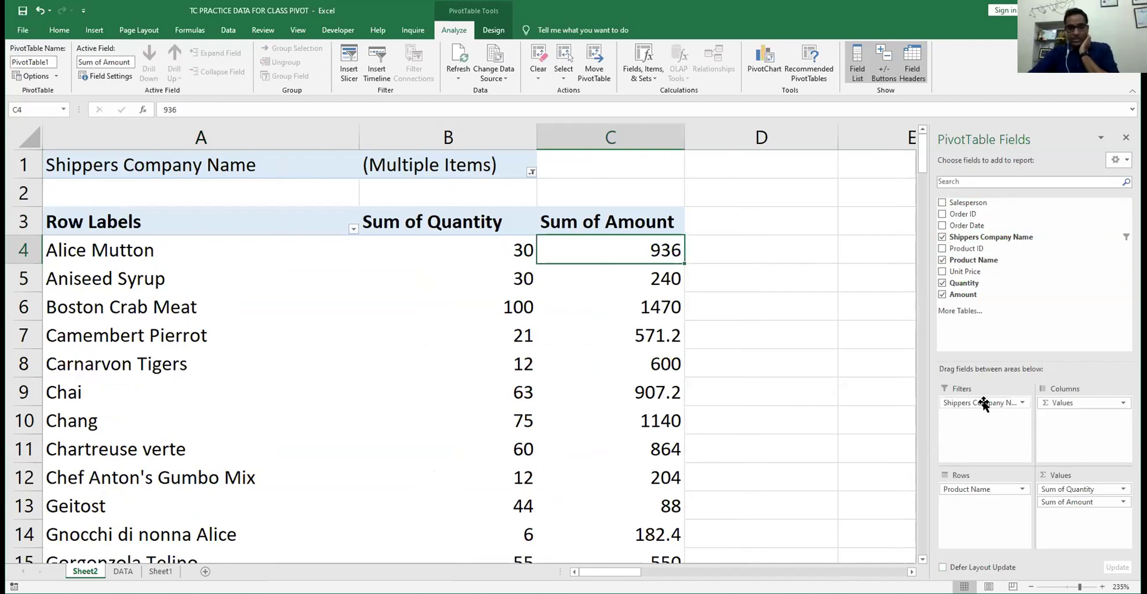
# - Swap the Shippers Company Name report filter for Salesperson and filter to one salesperson
pyautogui.moveTo(983, 401); pyautogui.dragTo(808, 246)
pyautogui.moveTo(968, 203); pyautogui.dragTo(984, 405)
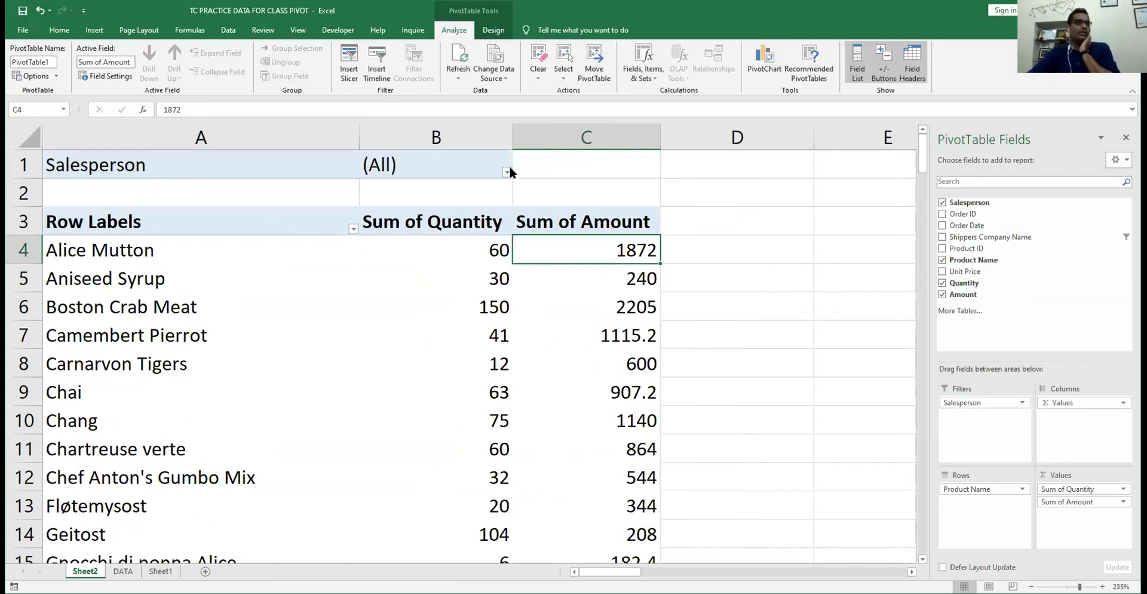
pyautogui.click(507, 172)
pyautogui.click(407, 233)
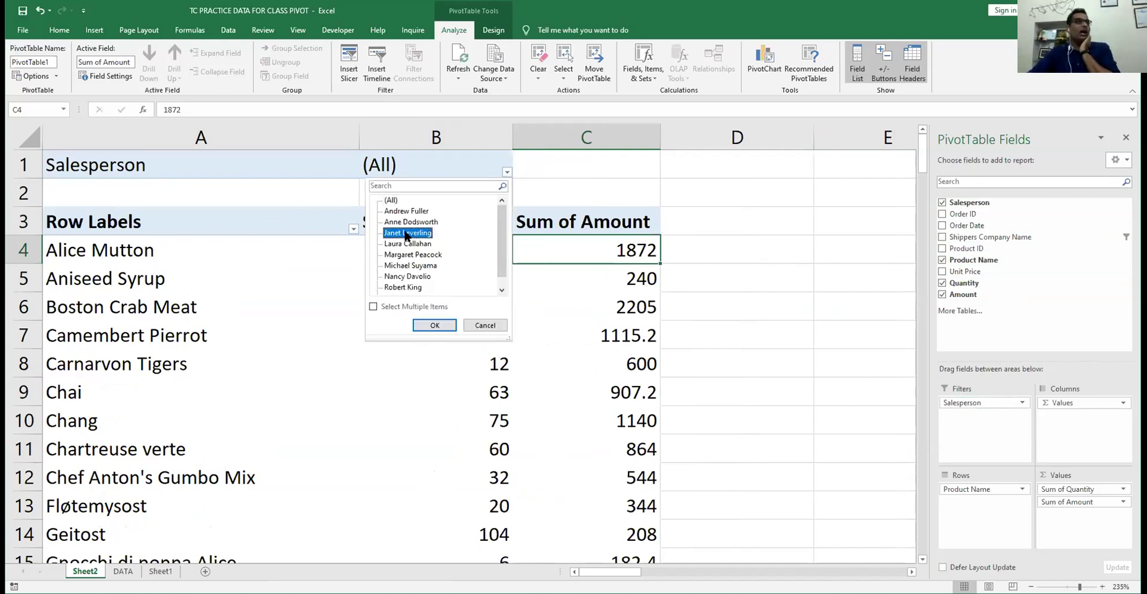
pyautogui.click(426, 323)
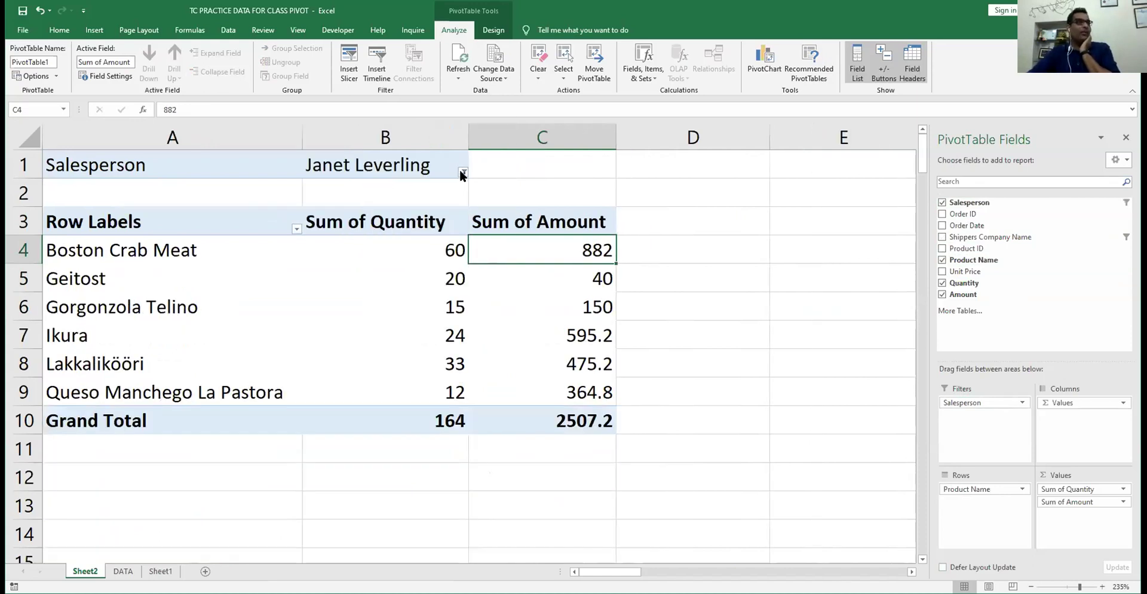
# - Try another salesperson, reset the filter to (All), then choose the first-listed salesperson
pyautogui.click(461, 172)
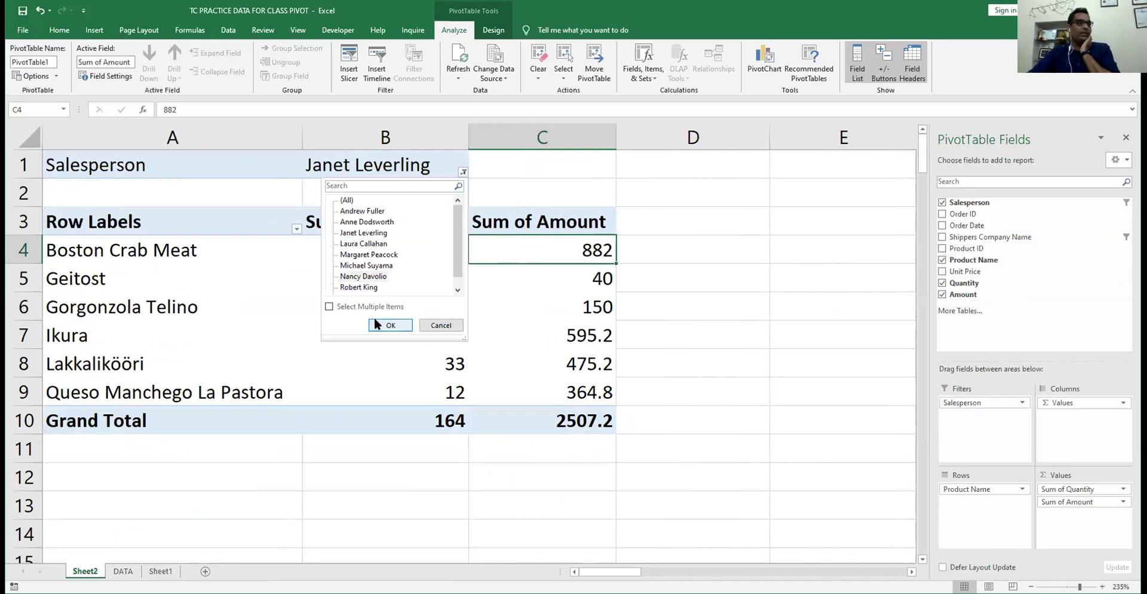
pyautogui.click(377, 324)
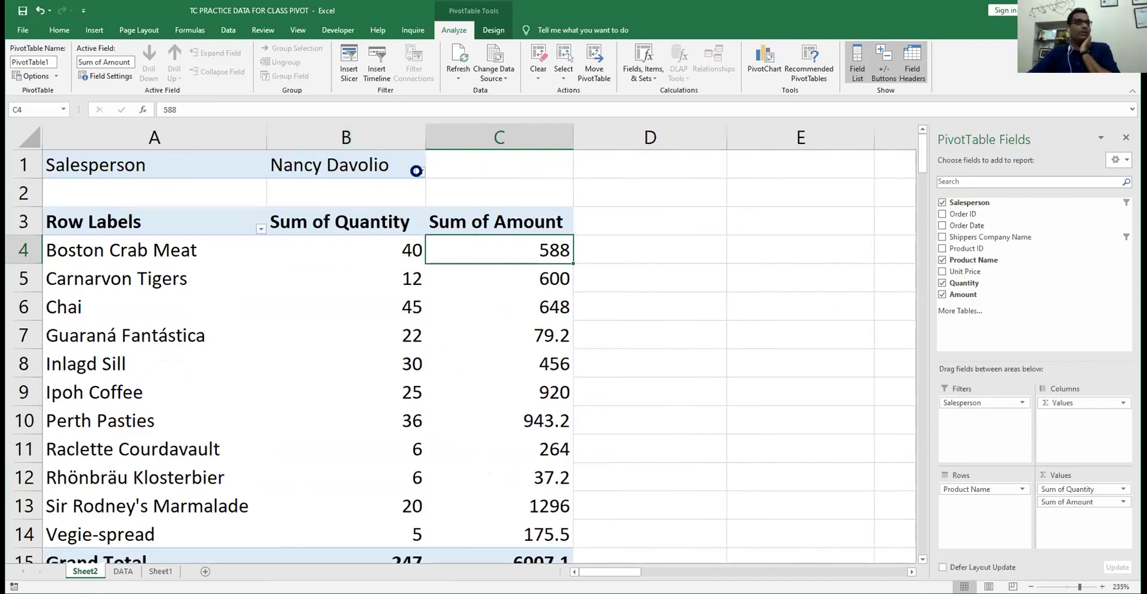
pyautogui.click(418, 171)
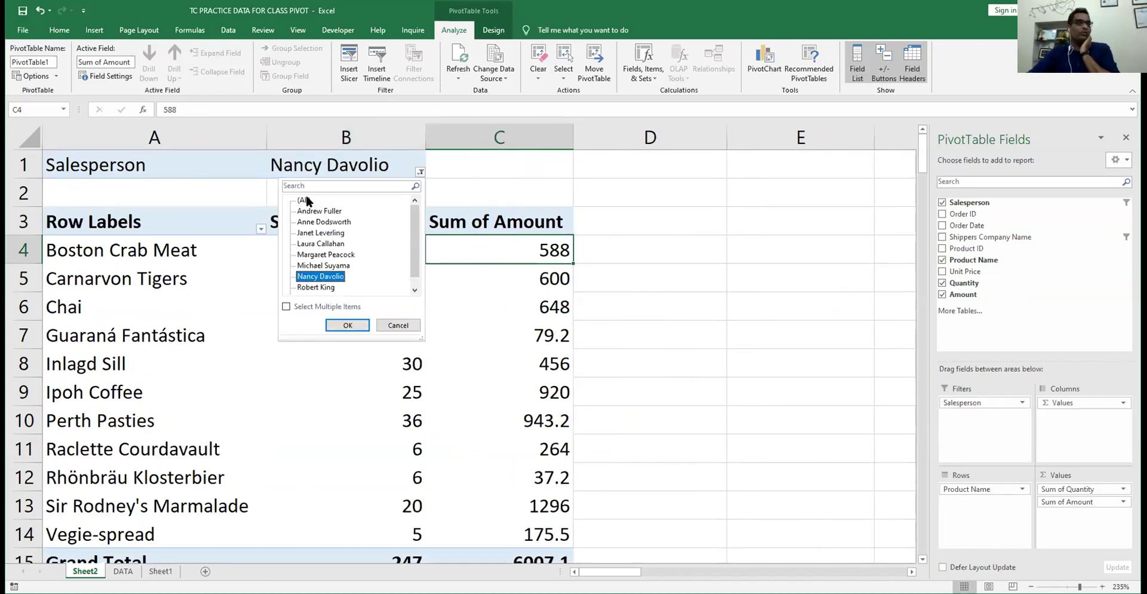
pyautogui.click(305, 200)
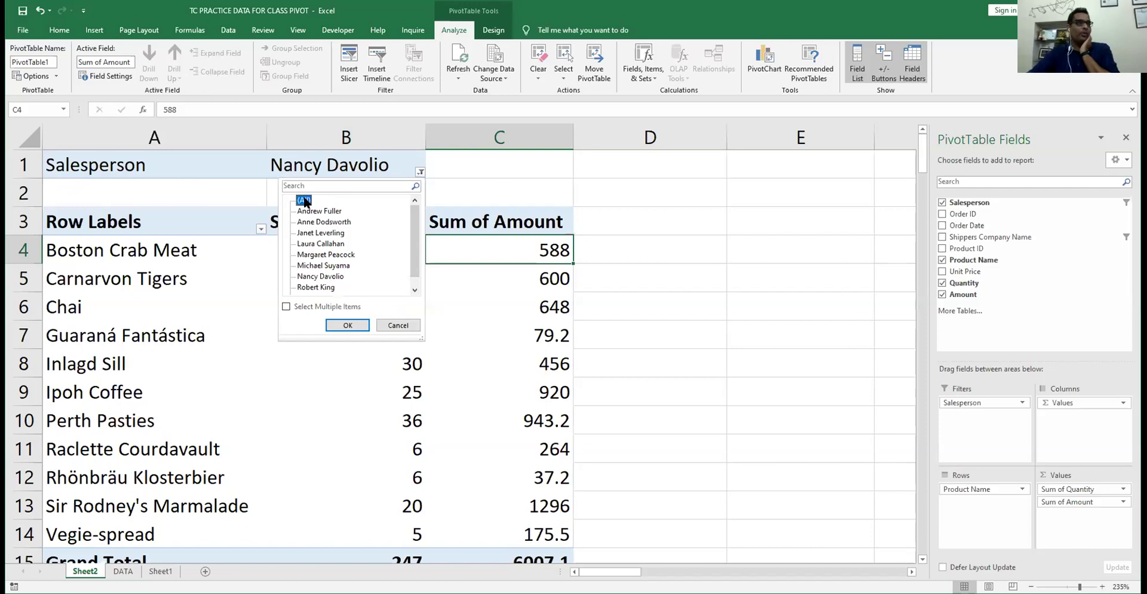
pyautogui.click(346, 325)
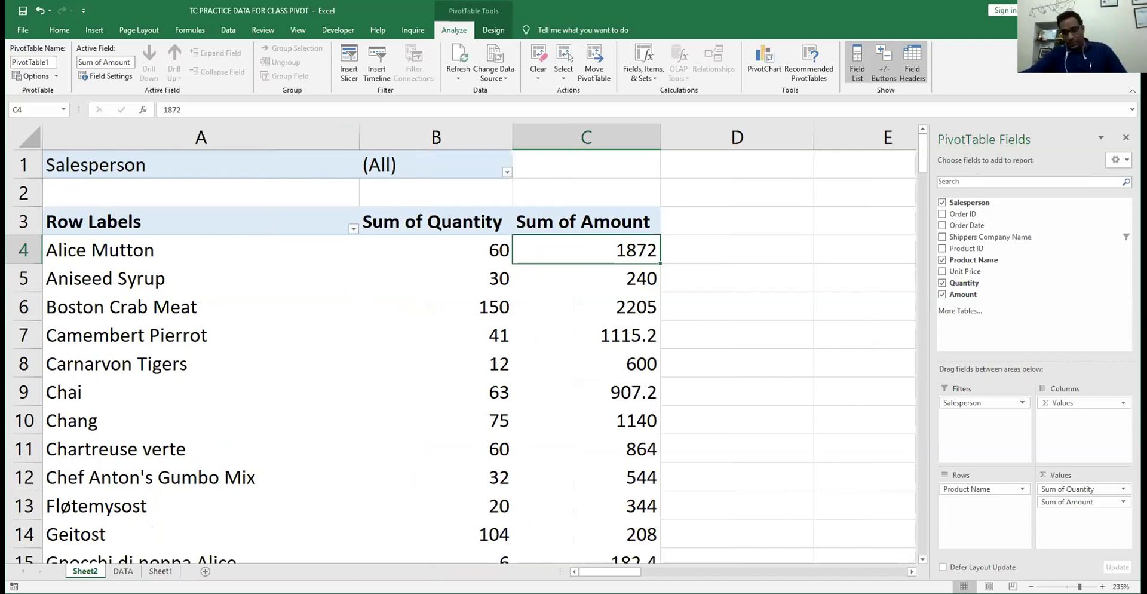
pyautogui.click(507, 173)
pyautogui.click(405, 210)
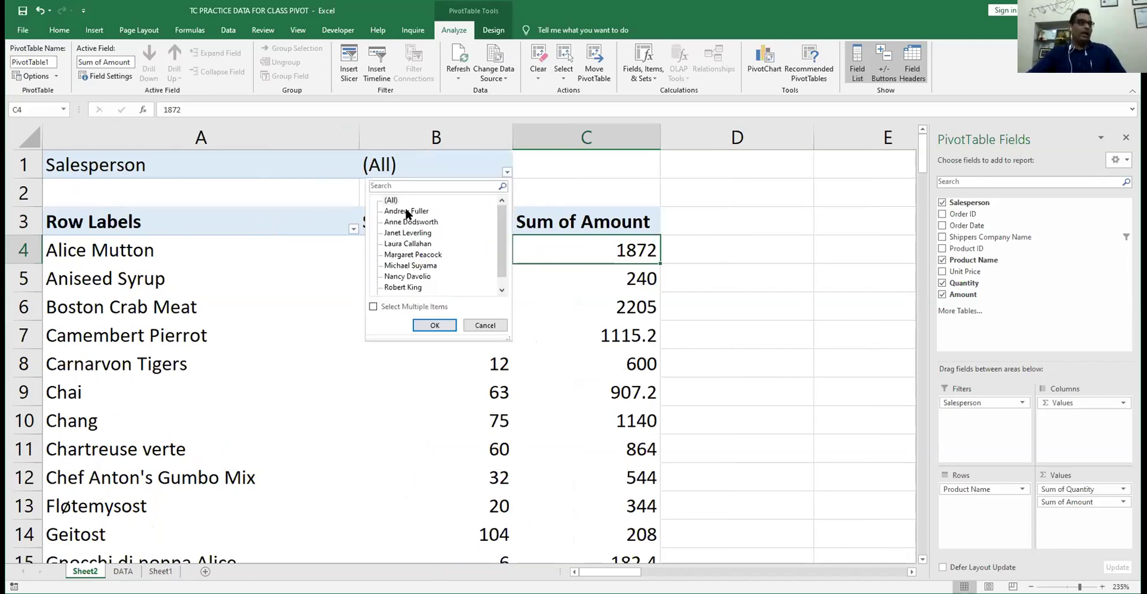
# - Apply the first-listed salesperson filter, copy the pivot, then insert and delete a blank Sheet5
pyautogui.click(434, 325)
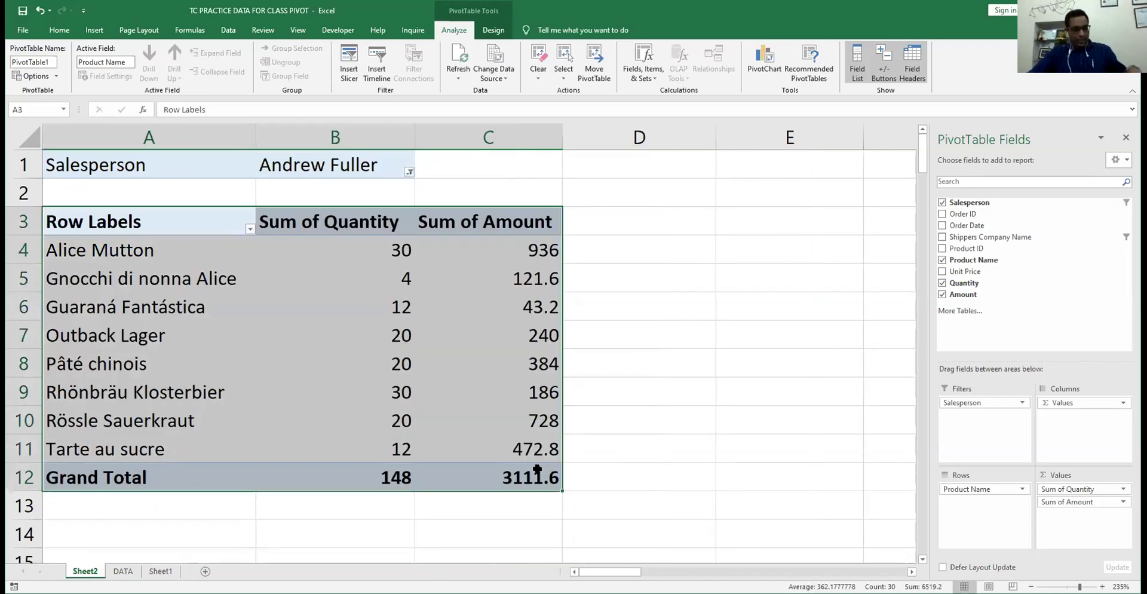
pyautogui.hotkey('ctrl', 'c')
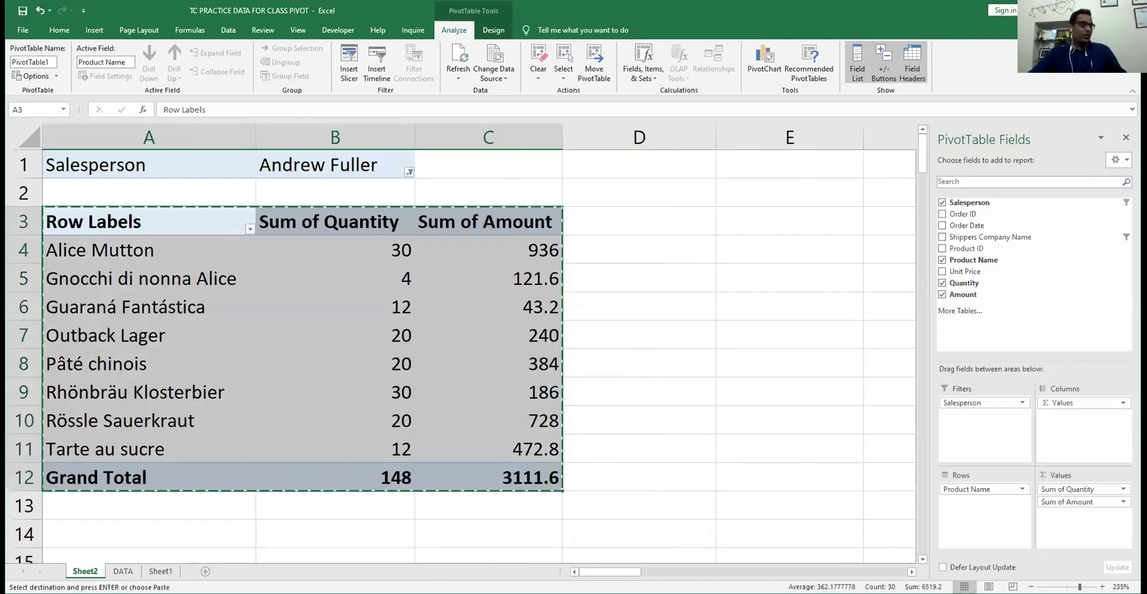
pyautogui.hotkey('shift', 'F11')
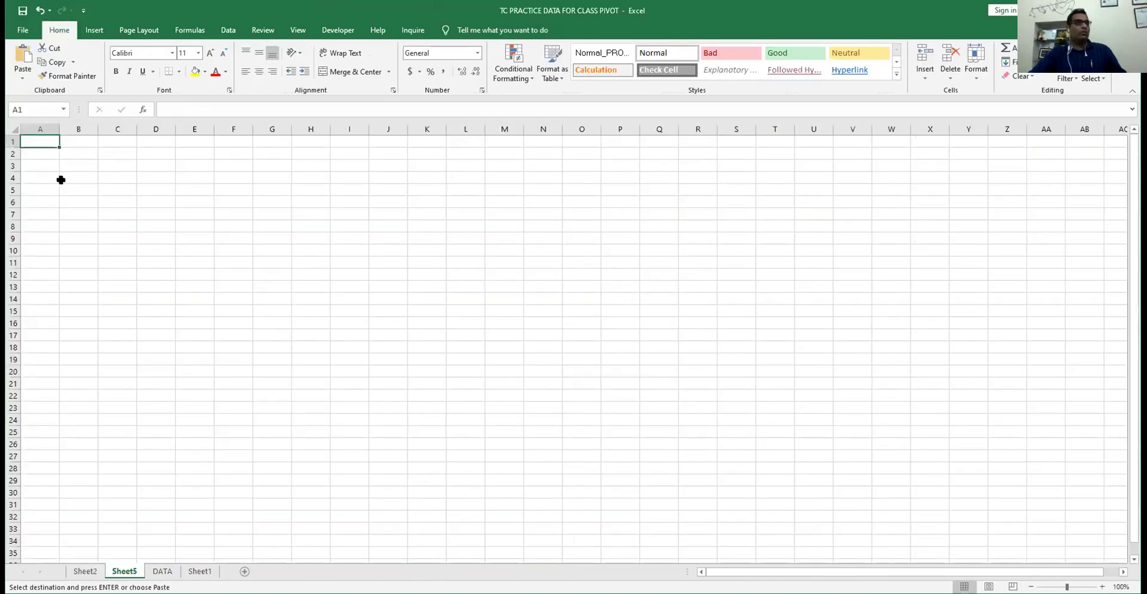
pyautogui.rightClick(136, 571)
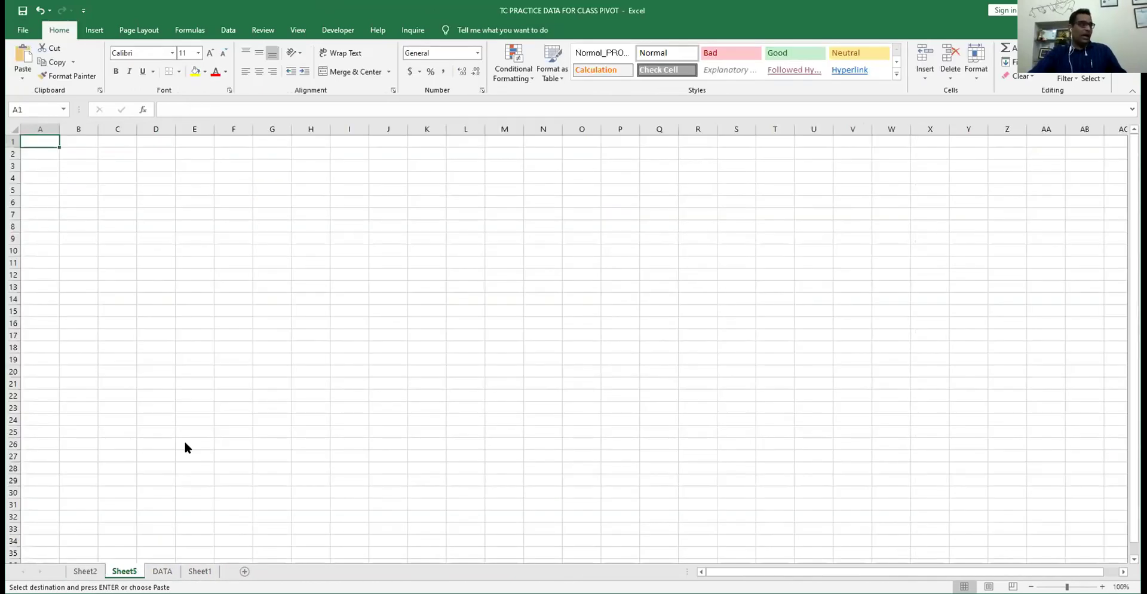
pyautogui.click(185, 443)
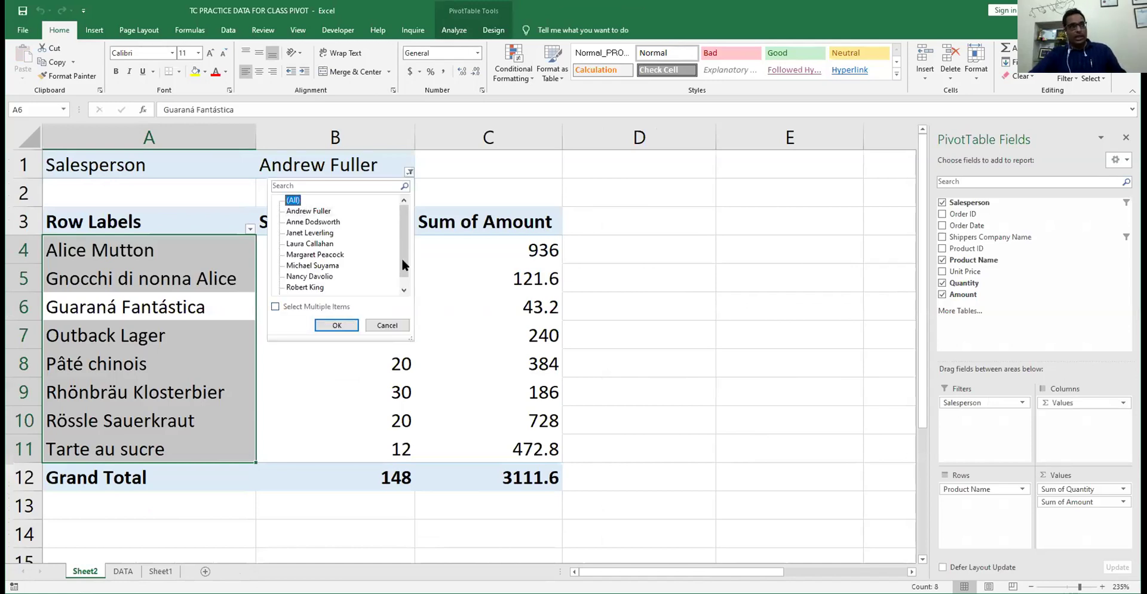
pyautogui.scroll(-1, 401, 255)
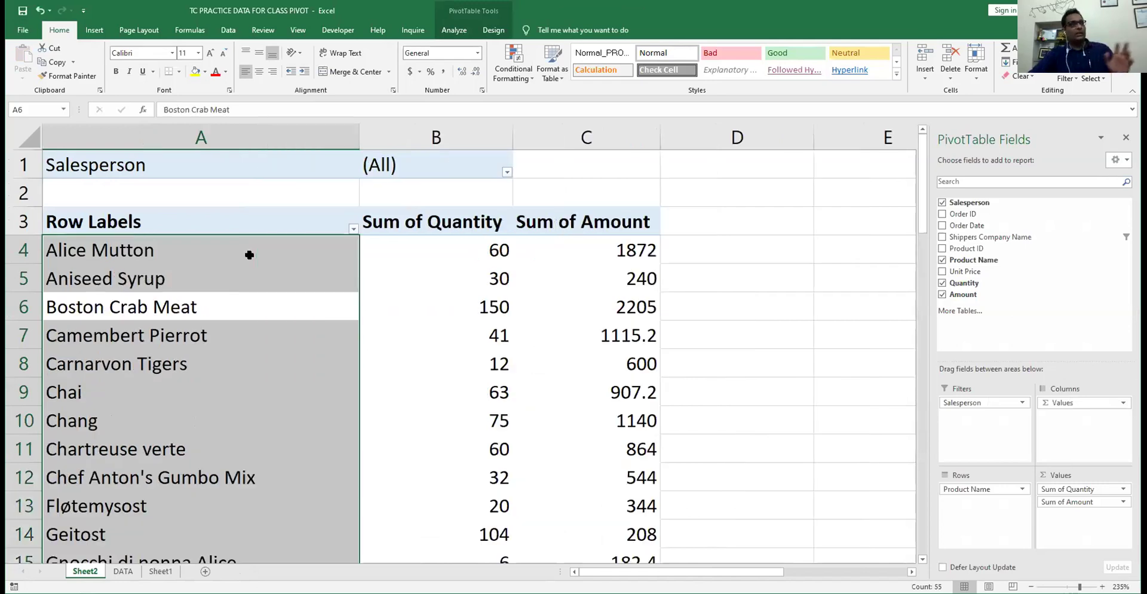
# - Reset the Salesperson filter to (All) and check the 42735.2 Grand Total in C59
pyautogui.click(248, 247)
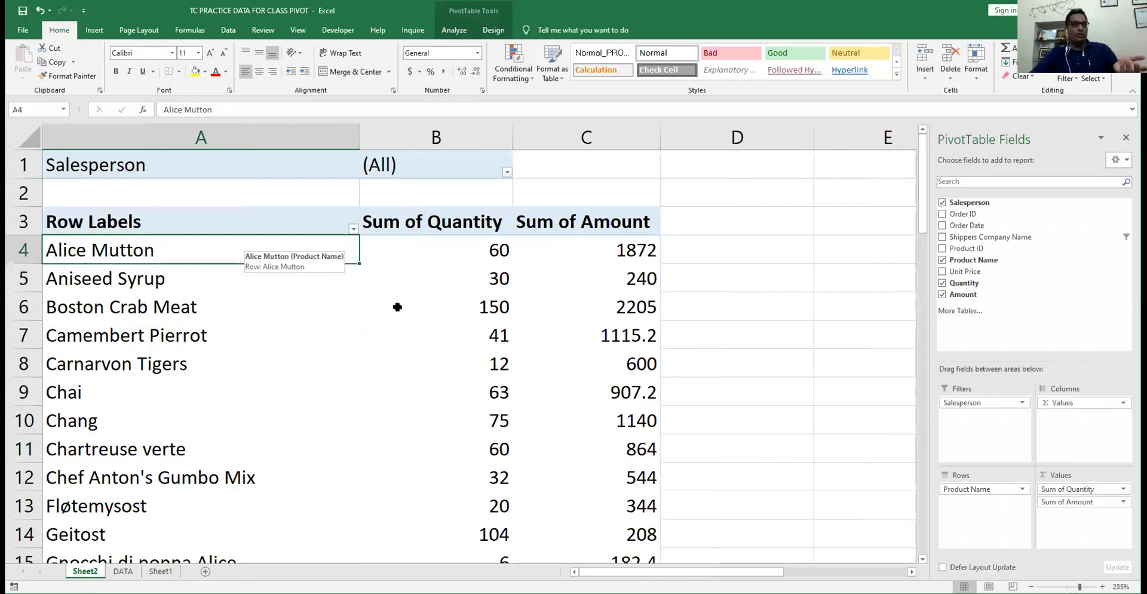
pyautogui.scroll(-20, 398, 305)
pyautogui.scroll(11, 390, 318)
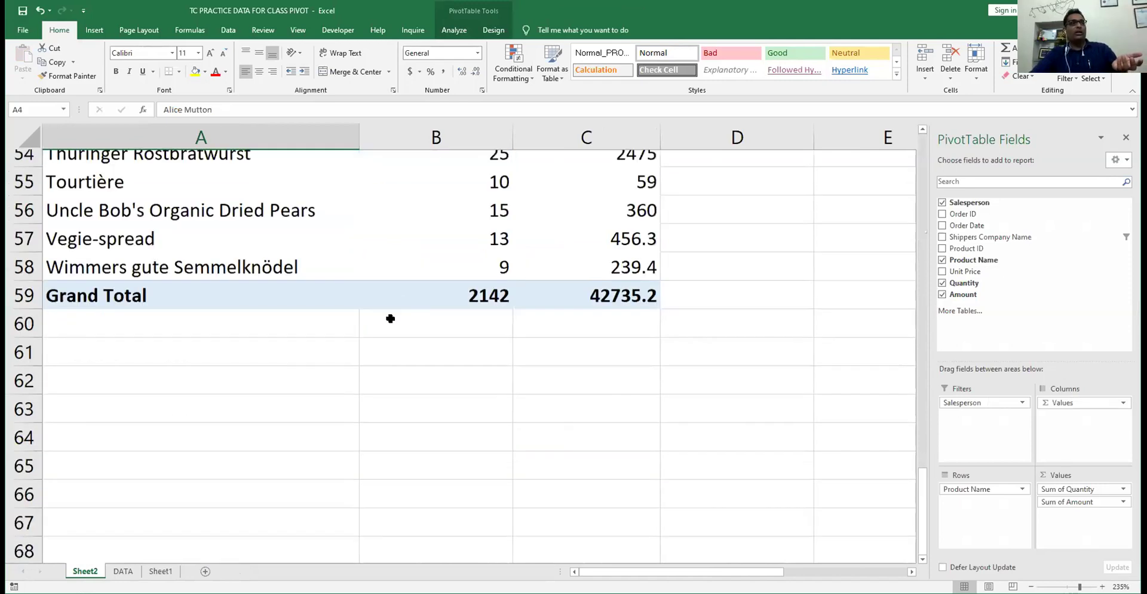
pyautogui.scroll(2, 481, 449)
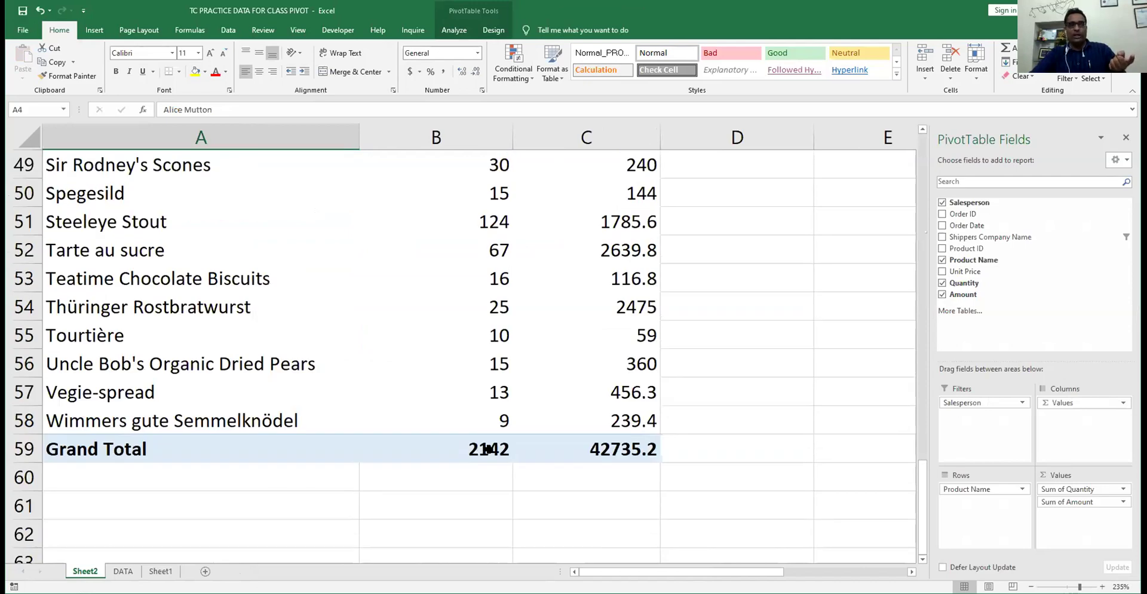
pyautogui.click(628, 450)
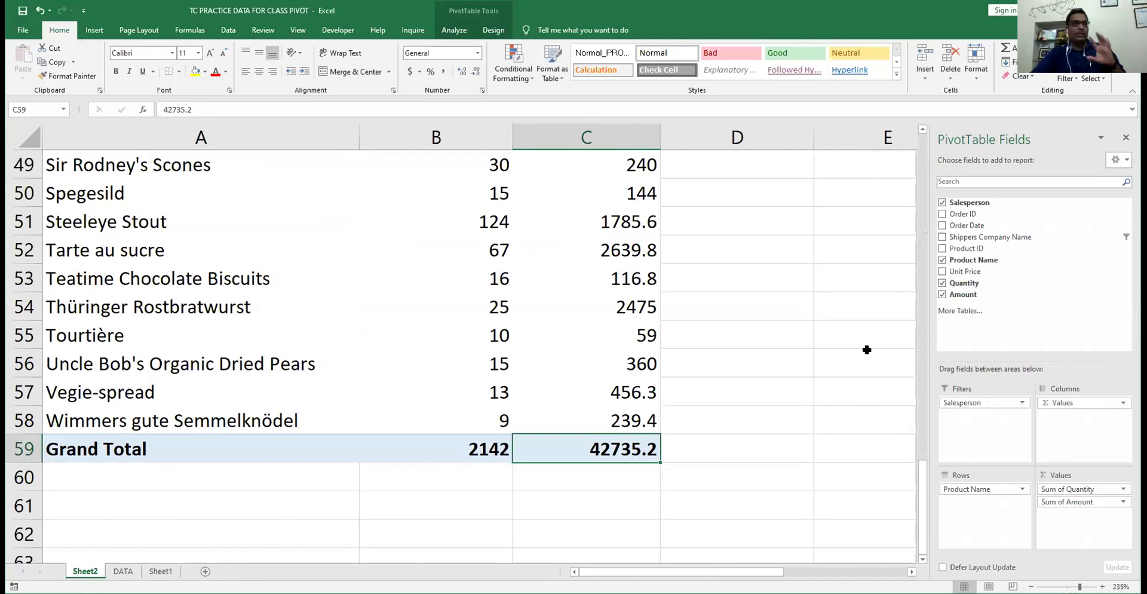
# - Add Amount to Values a second time and summarize the first Amount column as Count
pyautogui.moveTo(963, 294); pyautogui.dragTo(1054, 513)
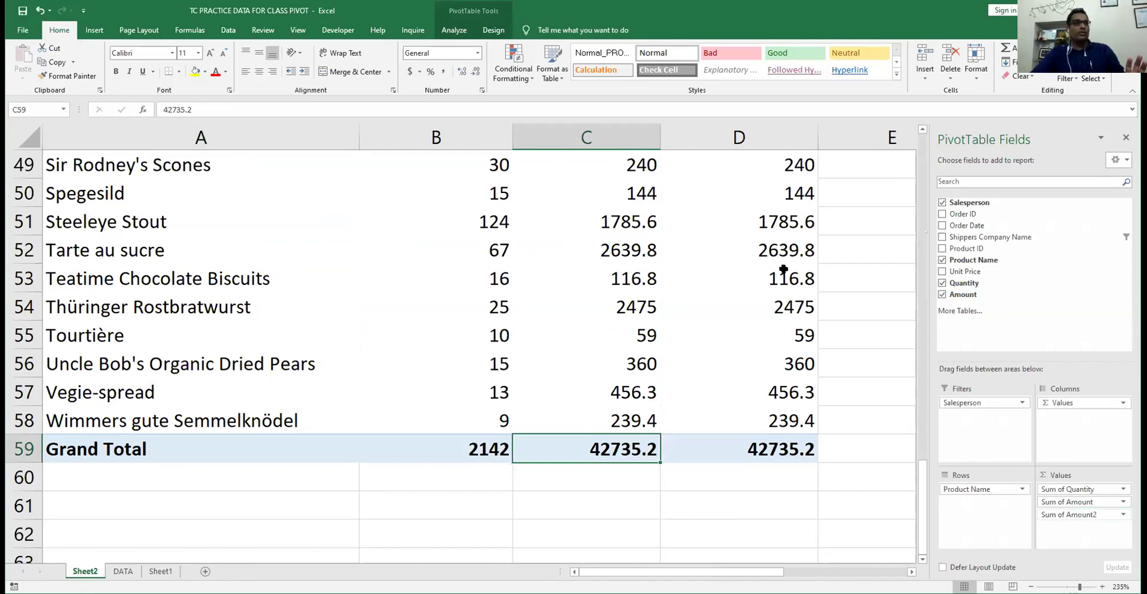
pyautogui.click(1073, 514)
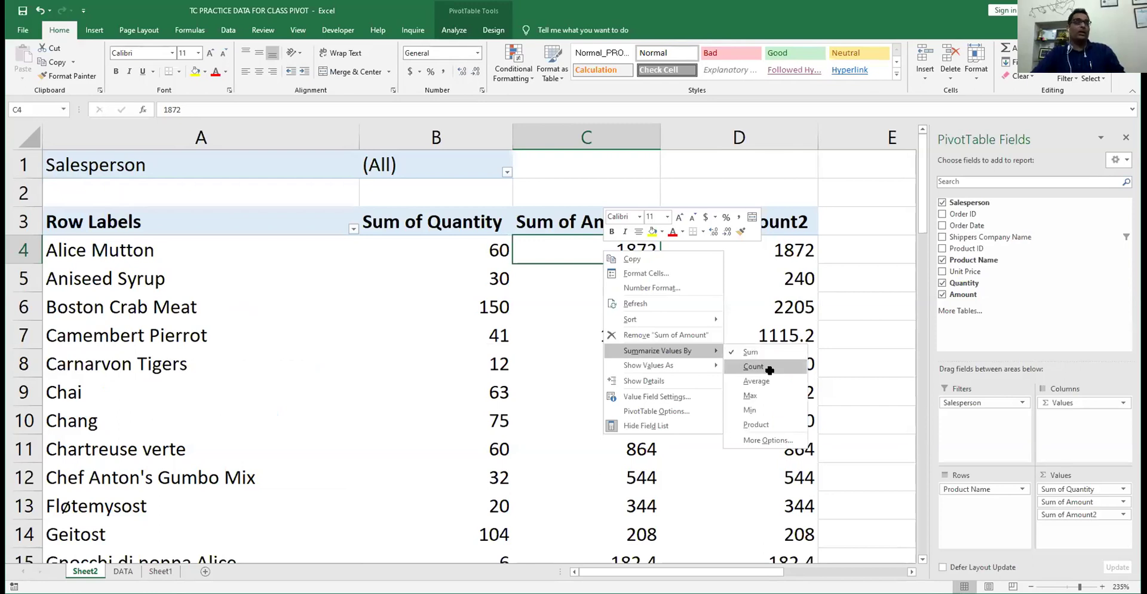
pyautogui.click(768, 368)
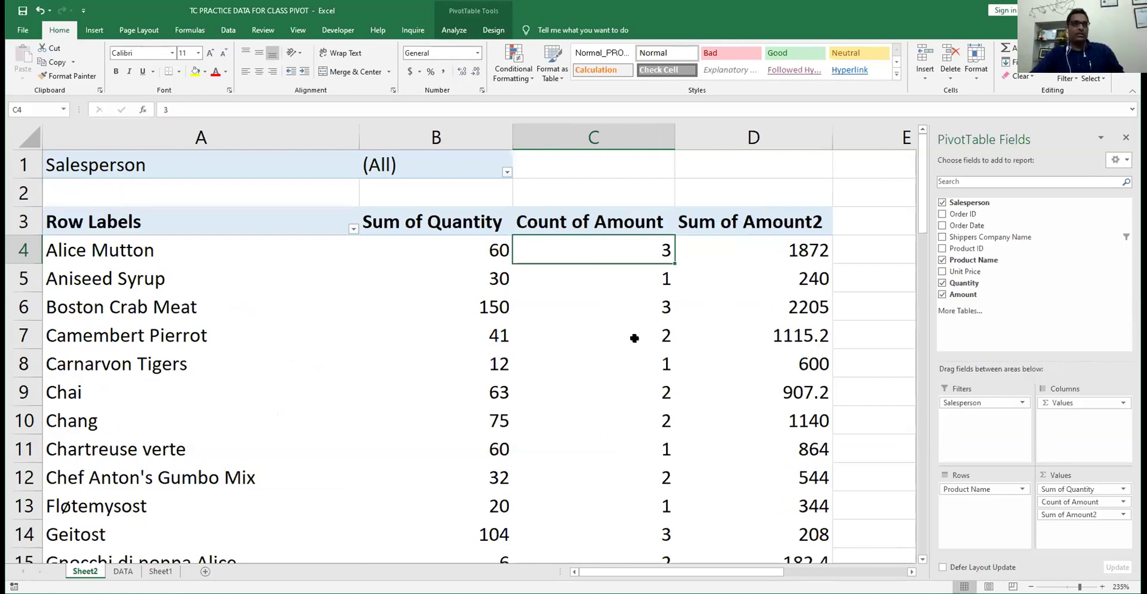
# - Check the grand totals: Count of Amount 99 and Sum of Amount2 42735.2
pyautogui.scroll(-15, 634, 338)
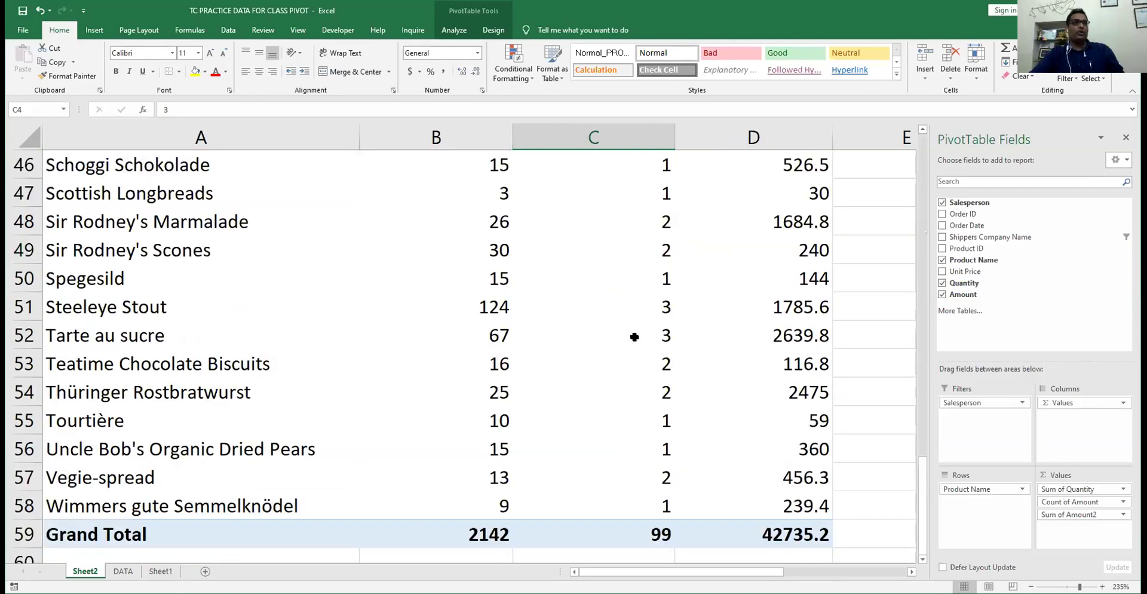
pyautogui.click(658, 532)
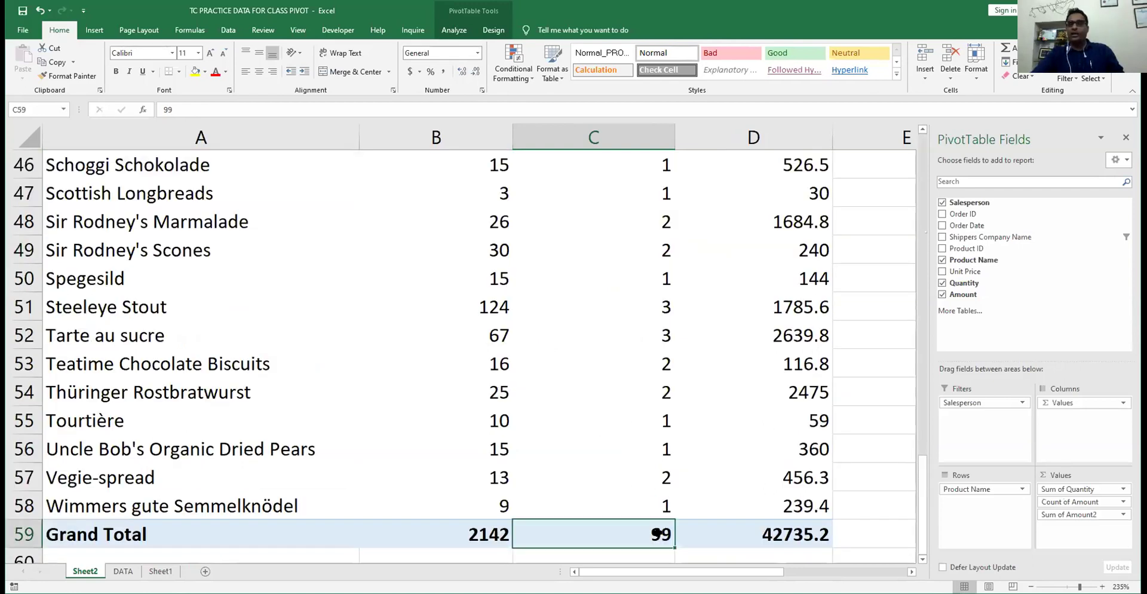
pyautogui.click(742, 528)
pyautogui.click(664, 522)
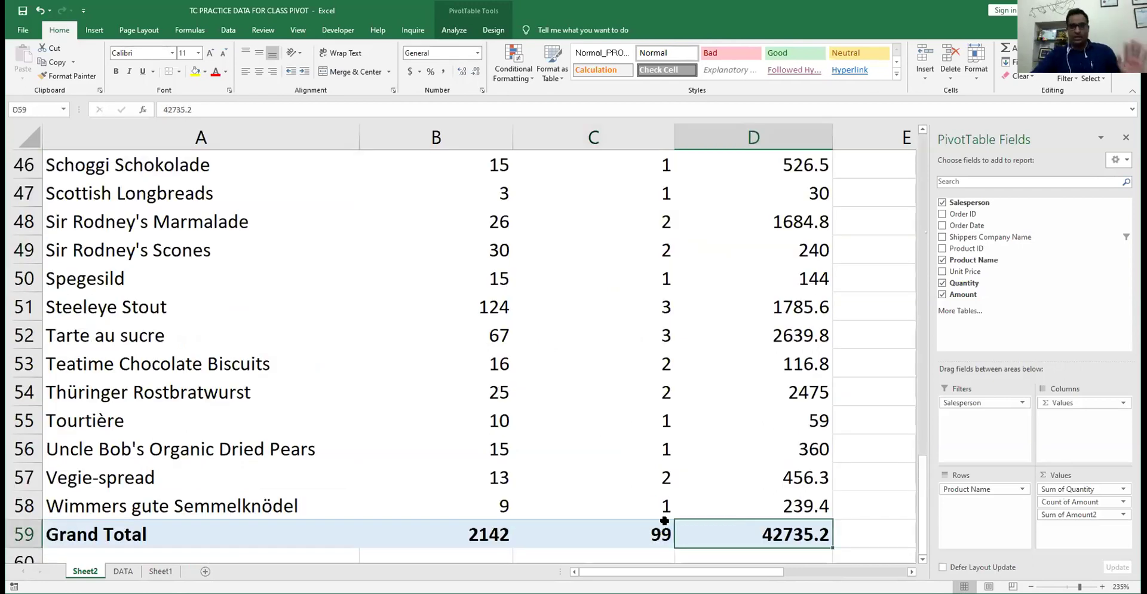
pyautogui.scroll(15, 459, 320)
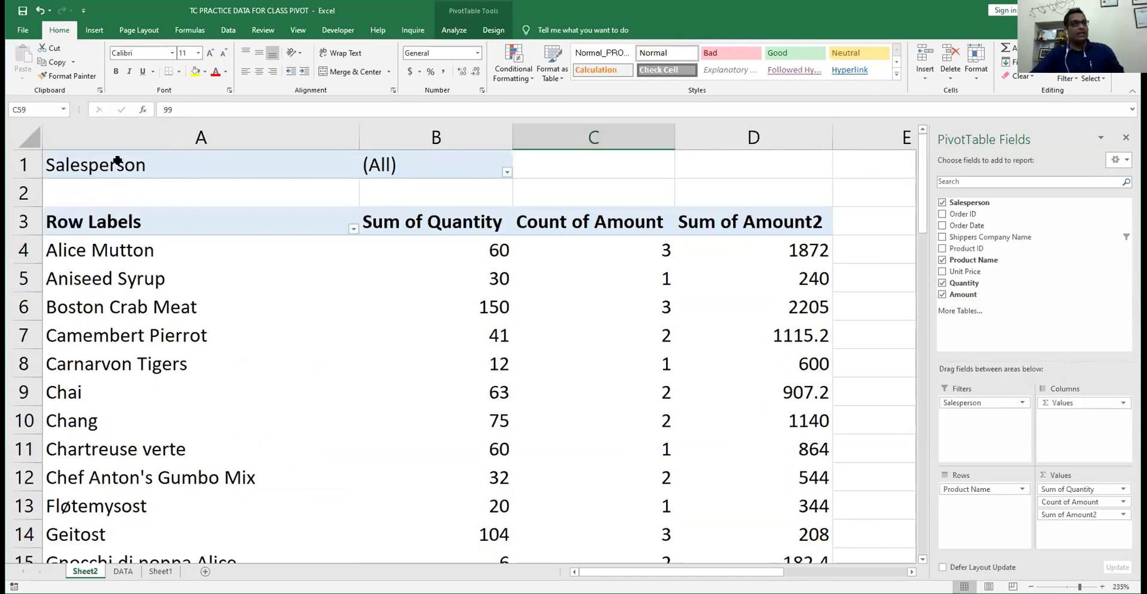
pyautogui.click(505, 172)
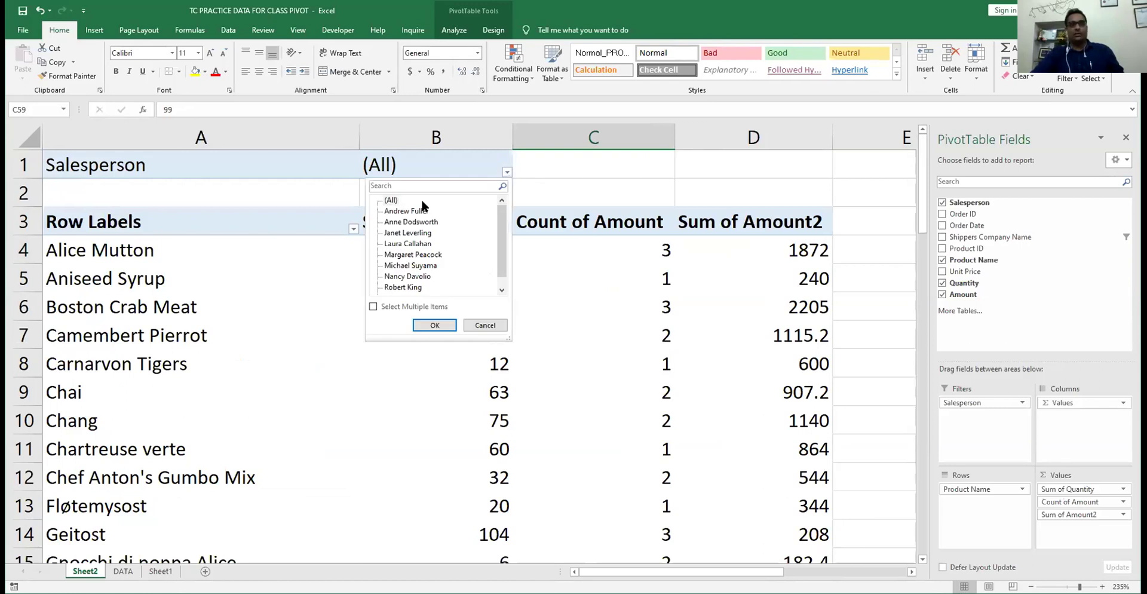
# - Filter the pivot to three selected salespeople and check the Grand Total count of 24
pyautogui.click(389, 200)
pyautogui.click(373, 306)
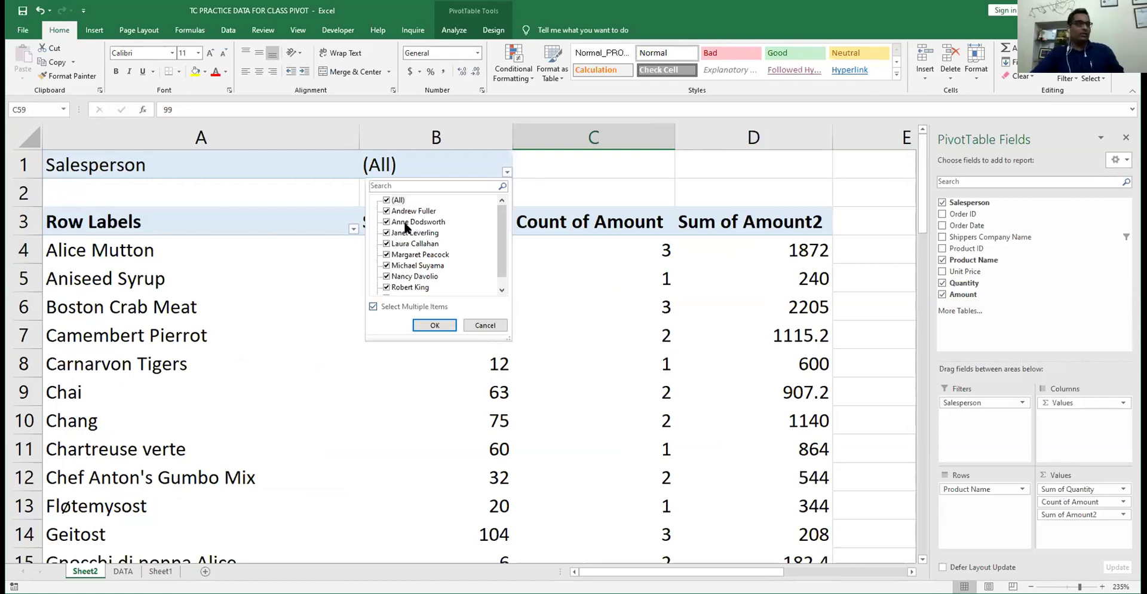
pyautogui.click(387, 201)
pyautogui.click(404, 222)
pyautogui.click(387, 265)
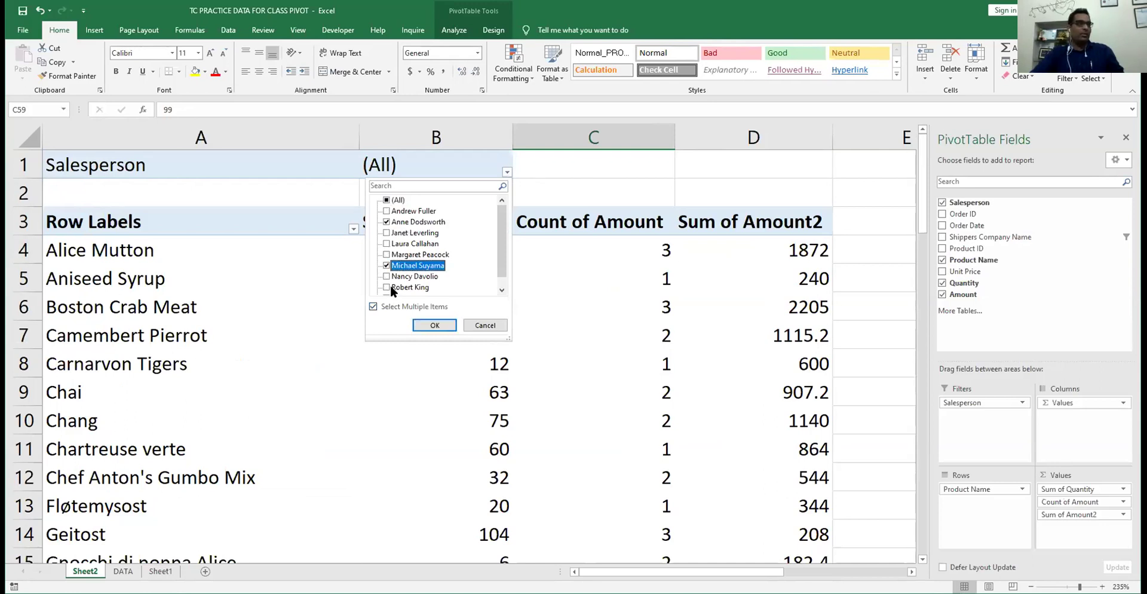
pyautogui.click(386, 288)
pyautogui.click(425, 323)
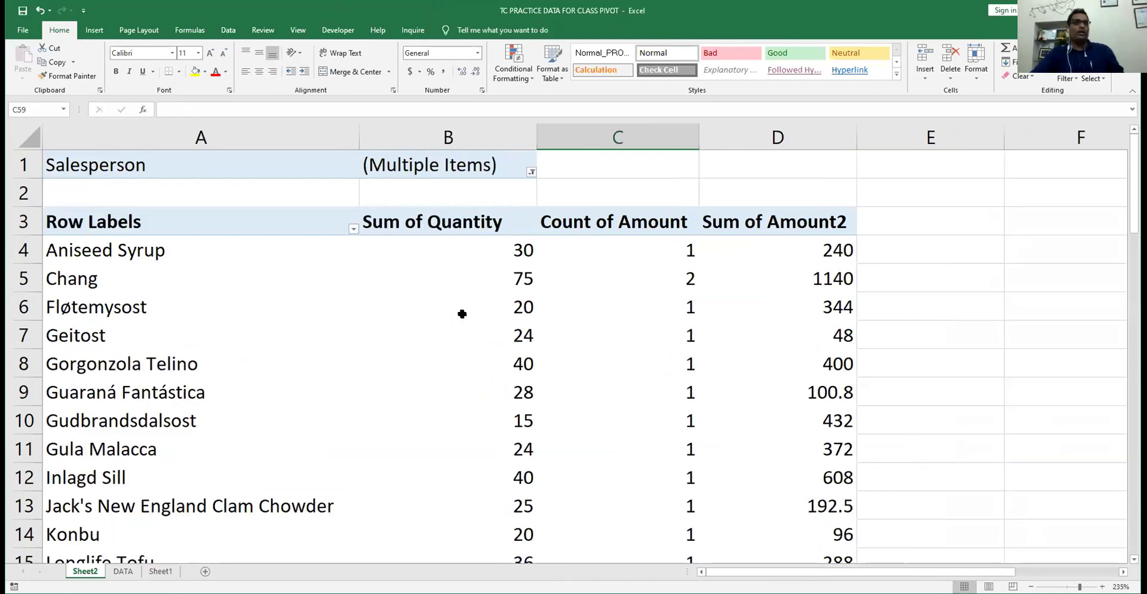
pyautogui.scroll(-6, 461, 313)
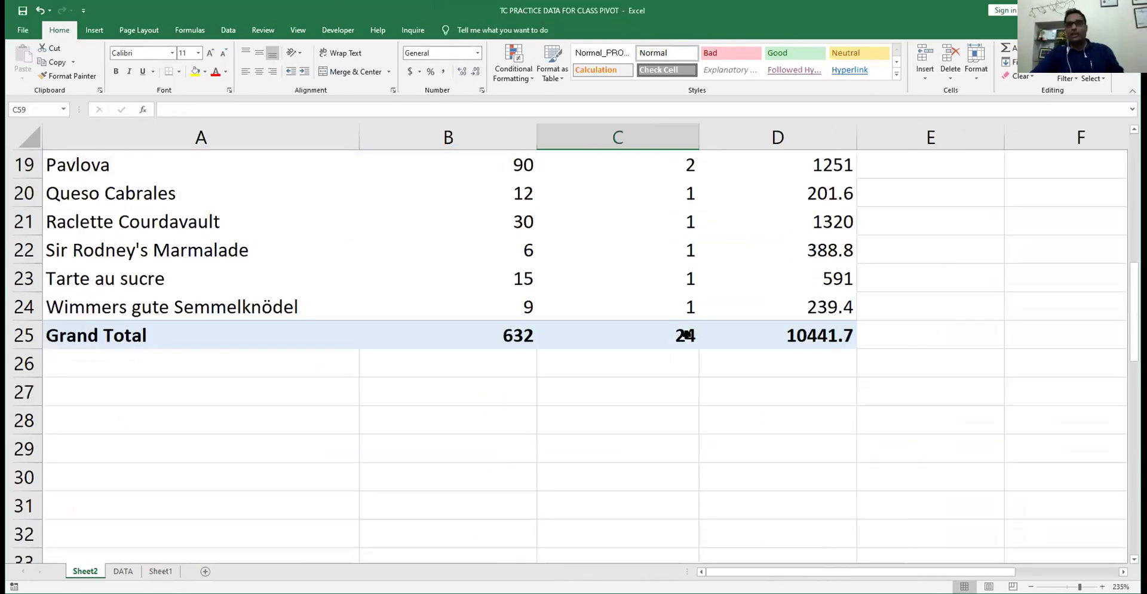
pyautogui.click(685, 335)
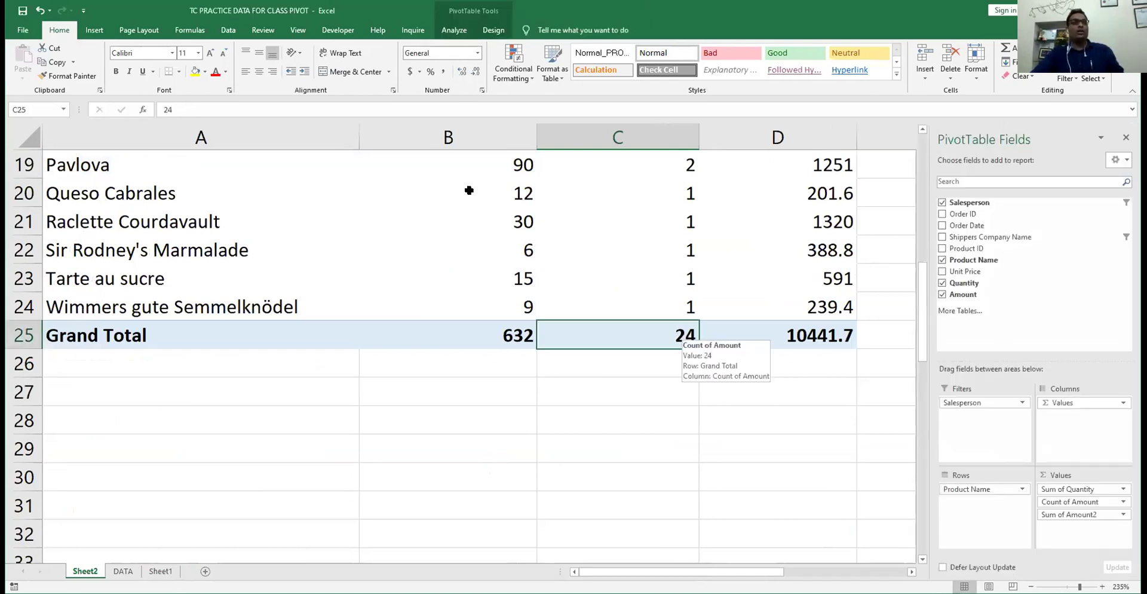
pyautogui.scroll(6, 456, 184)
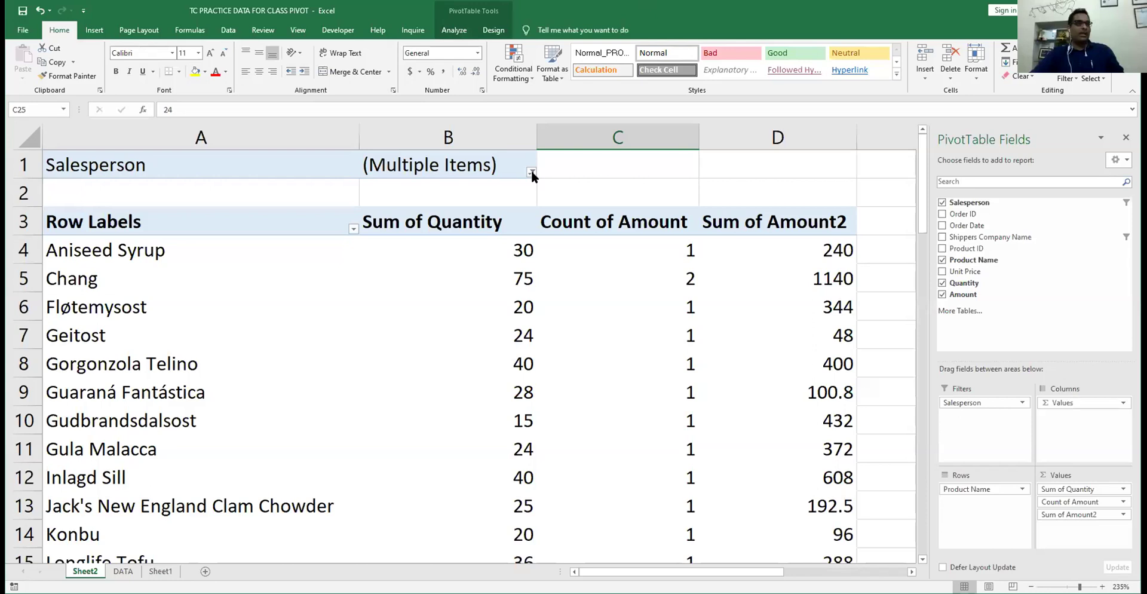
# - Set the Salesperson filter back to all salespeople
pyautogui.click(531, 172)
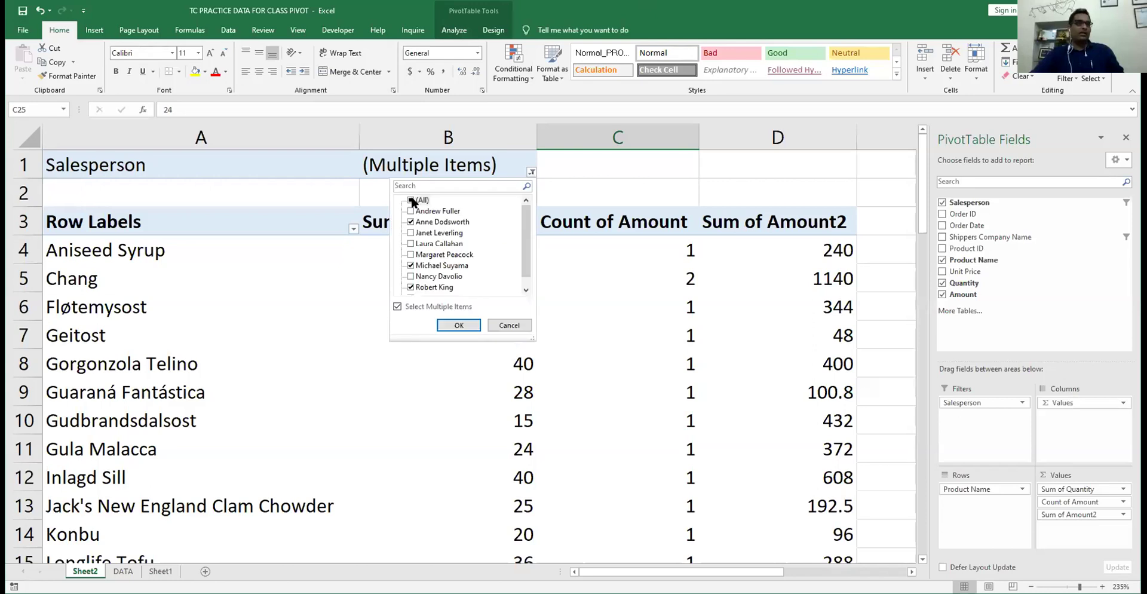
pyautogui.click(459, 326)
pyautogui.scroll(-17, 531, 368)
pyautogui.scroll(17, 531, 368)
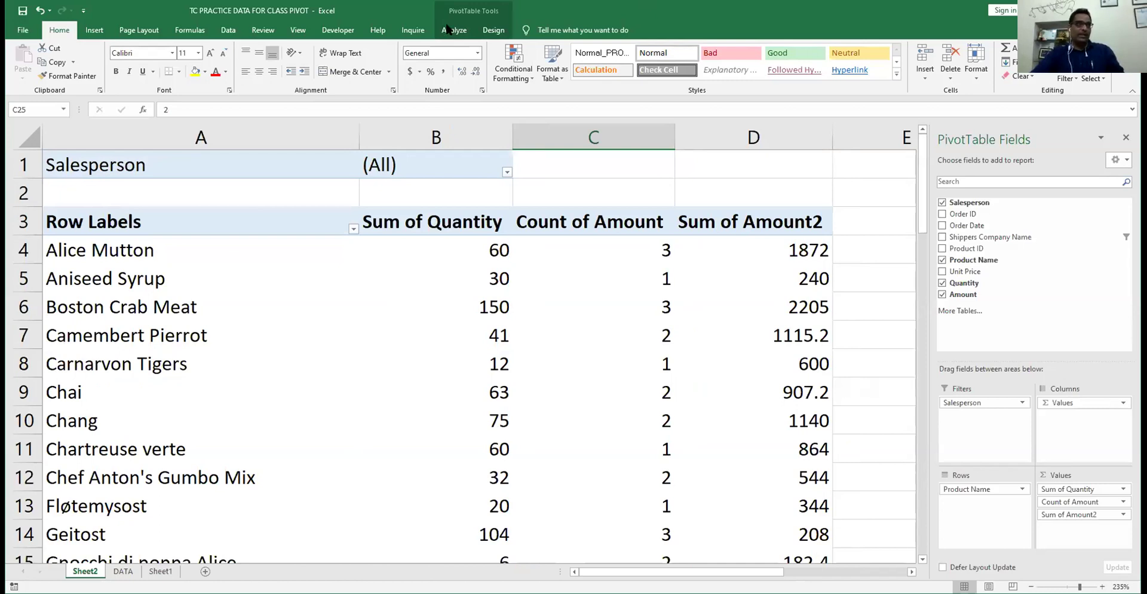
# - Start Show Report Filter Pages for Salesperson from PivotTable Analyze > Options, then cancel it
pyautogui.click(452, 30)
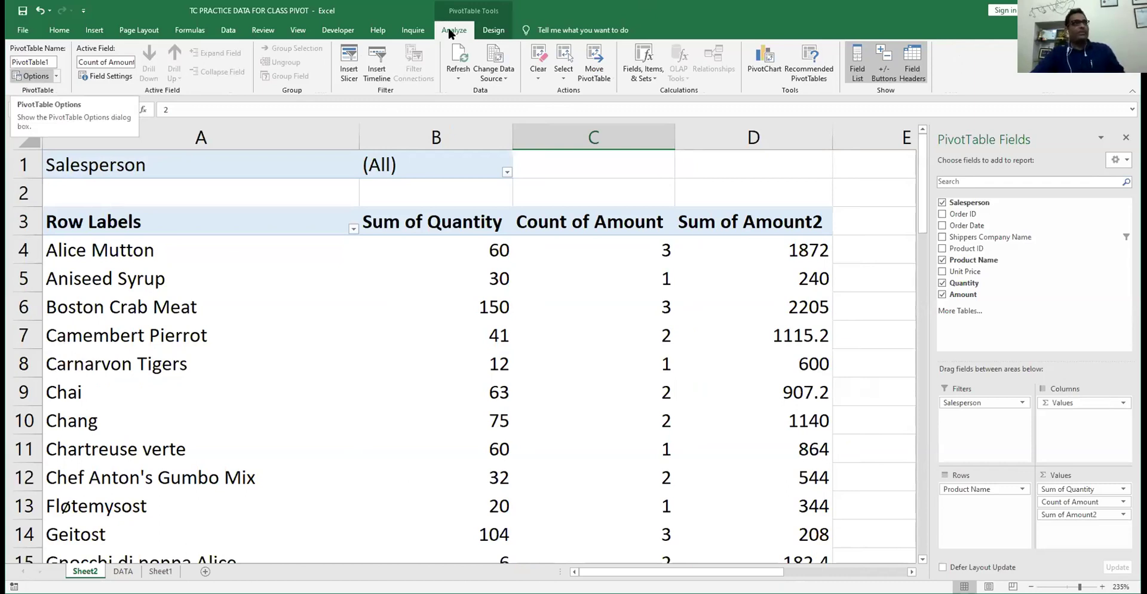
pyautogui.click(397, 253)
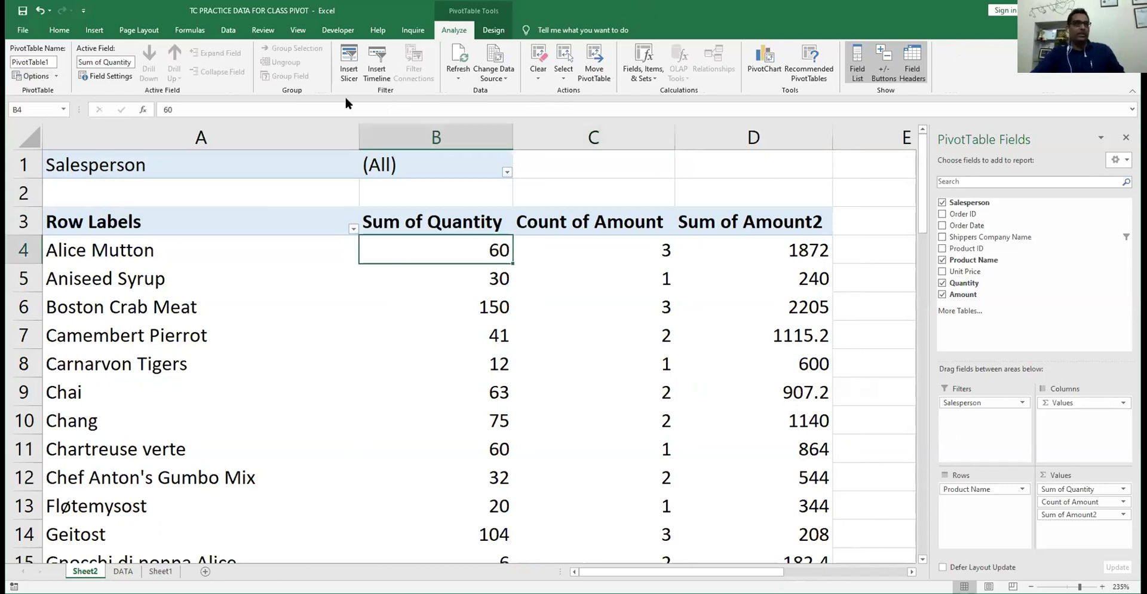
pyautogui.click(55, 76)
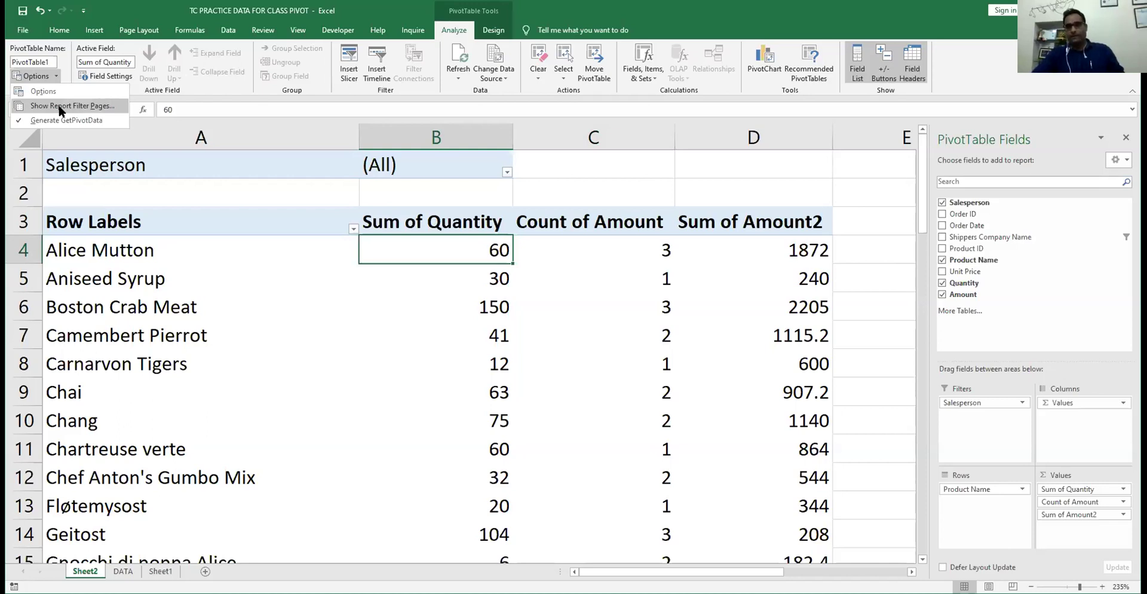
pyautogui.click(452, 31)
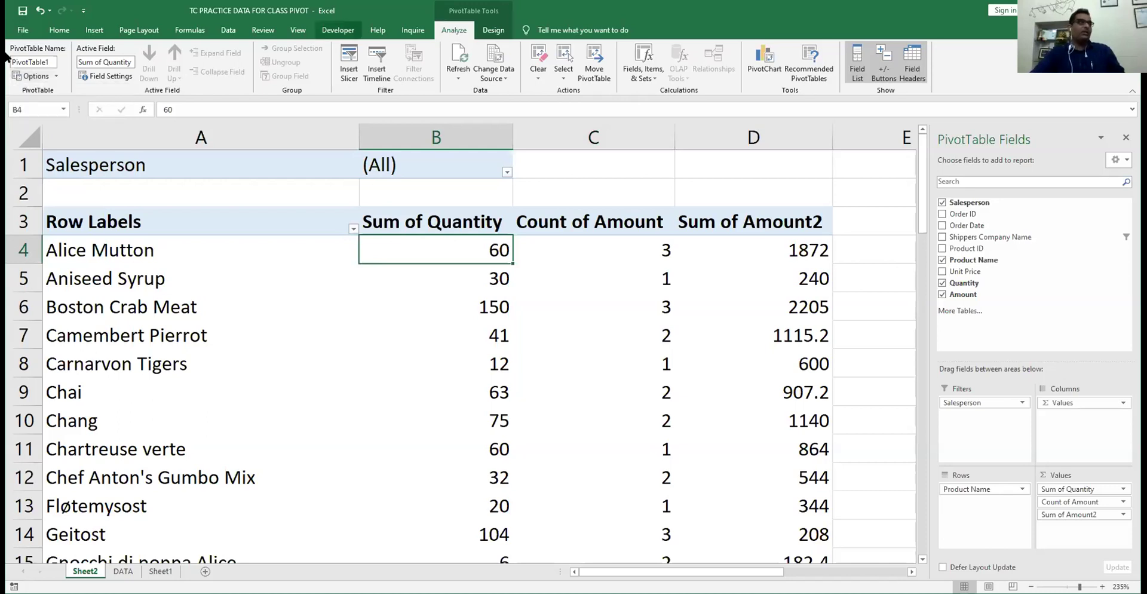
pyautogui.click(54, 79)
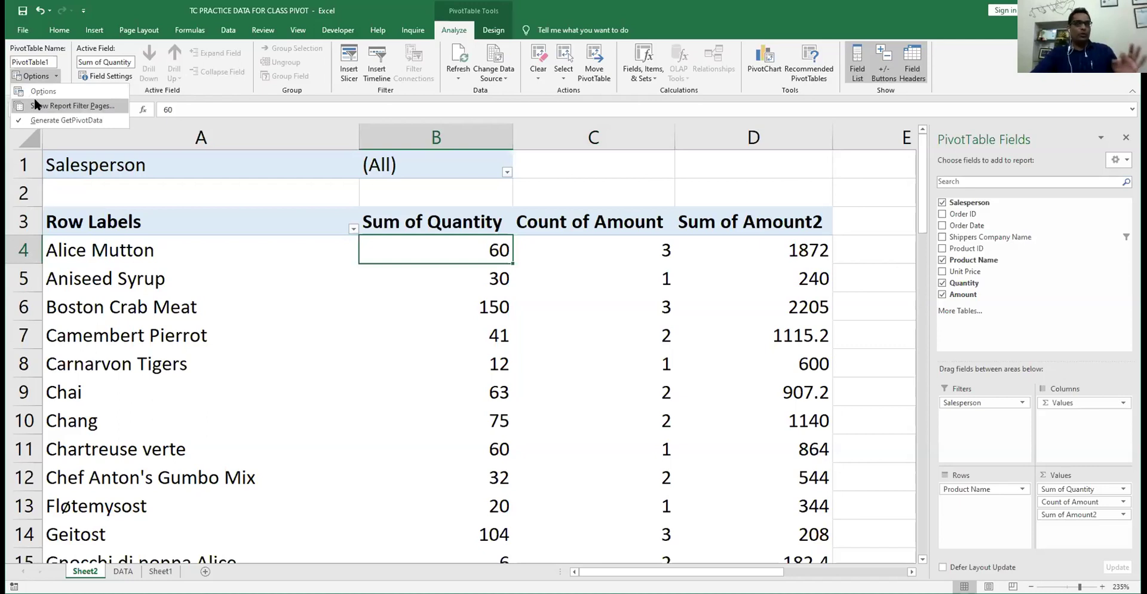
pyautogui.click(34, 101)
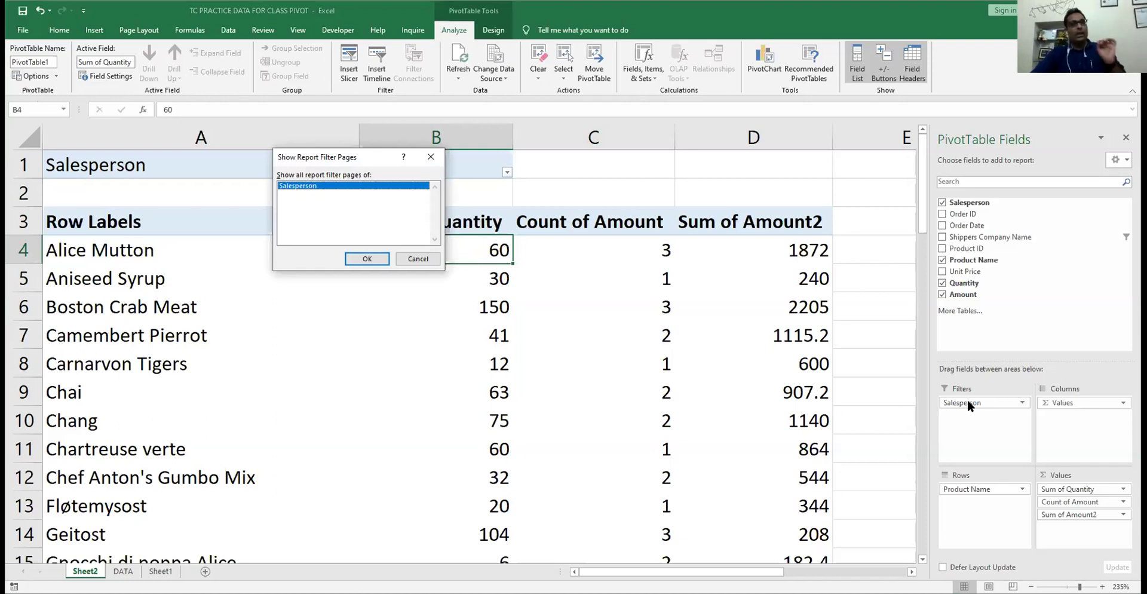
pyautogui.doubleClick(303, 186)
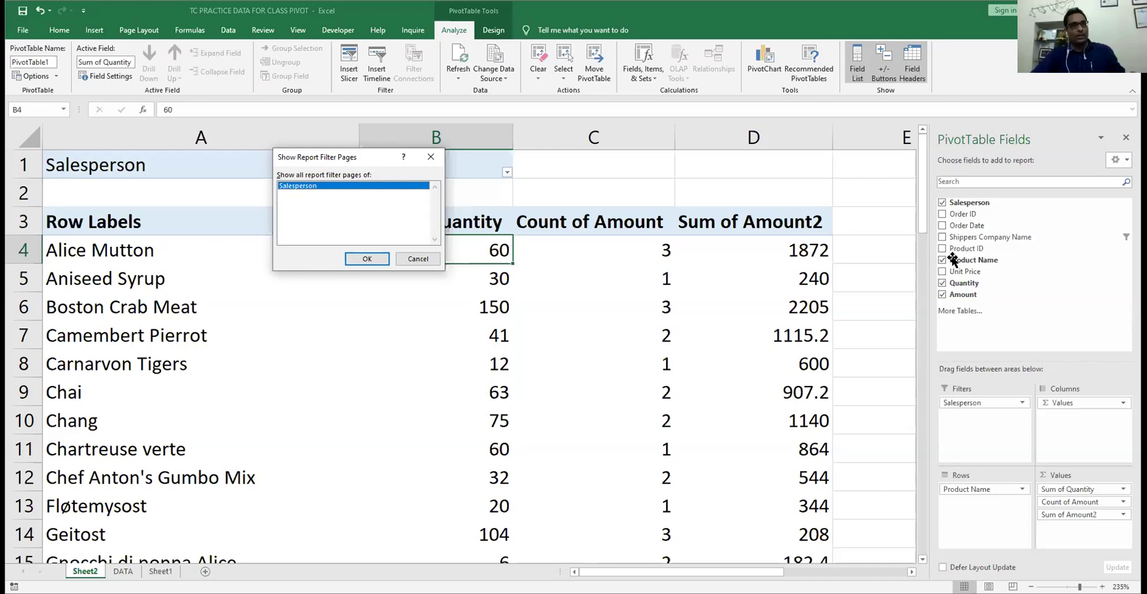
pyautogui.press('Escape')
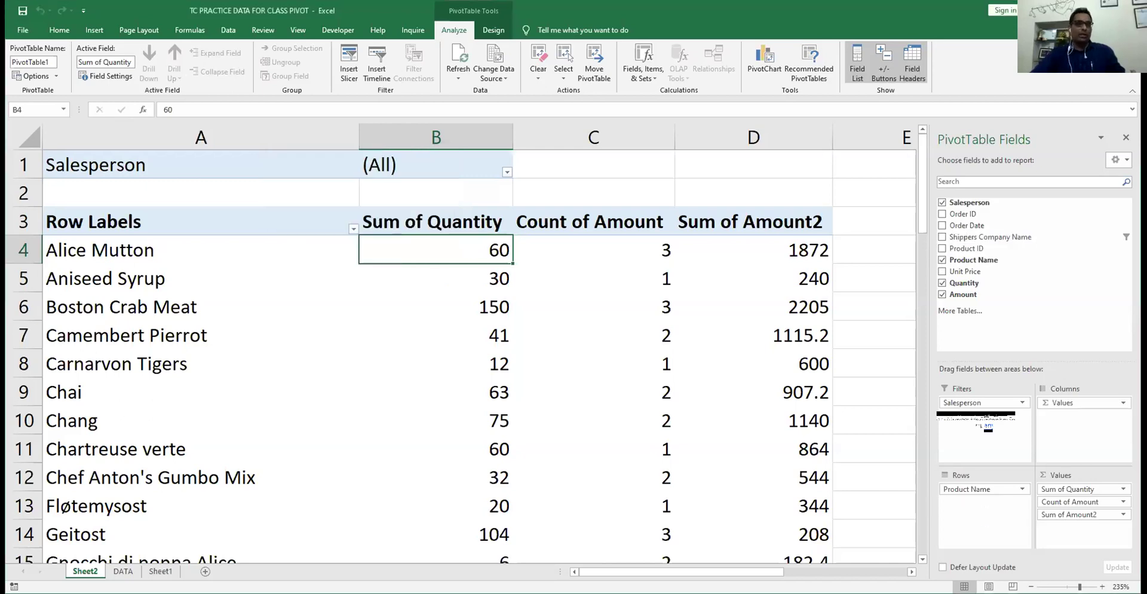
# - Add Shippers Company Name as a second report filter, left at (All)
pyautogui.moveTo(978, 418); pyautogui.dragTo(980, 416)
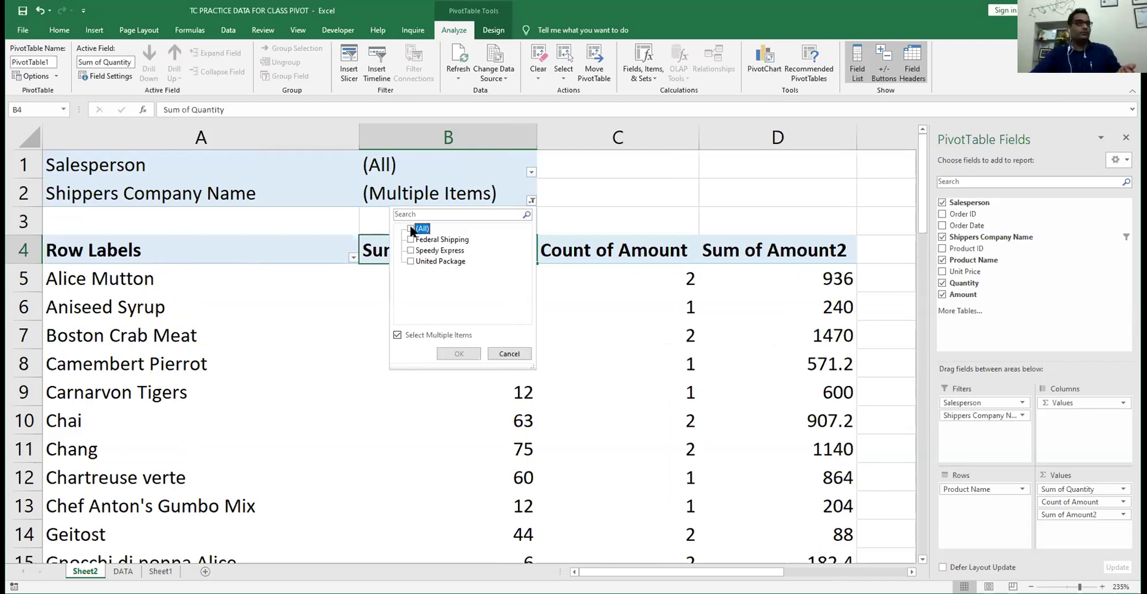
pyautogui.click(443, 350)
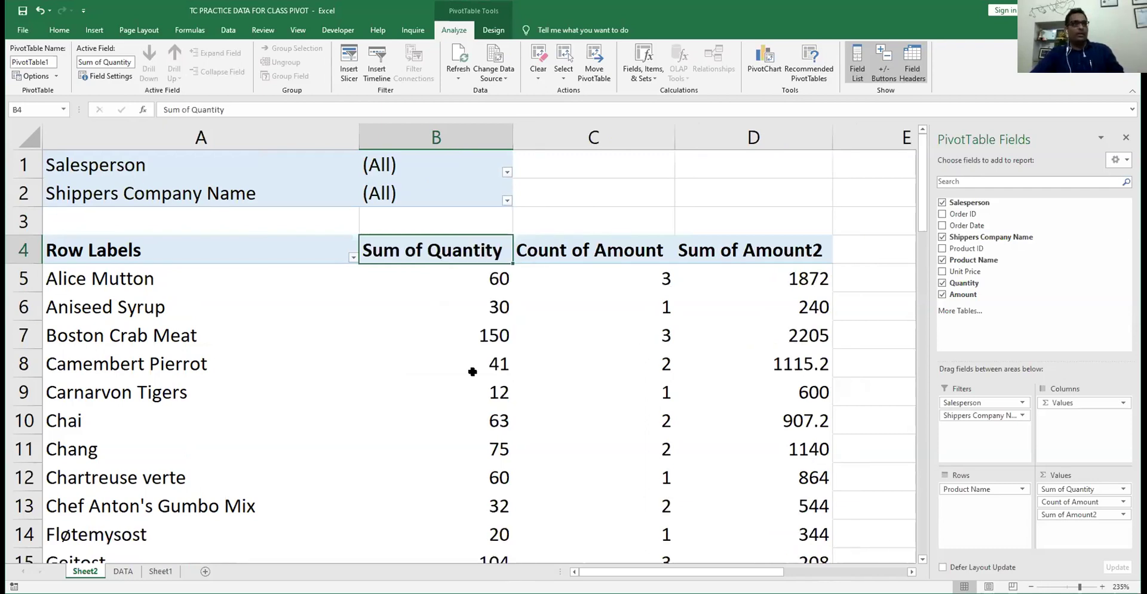
pyautogui.scroll(-17, 472, 371)
pyautogui.scroll(17, 472, 372)
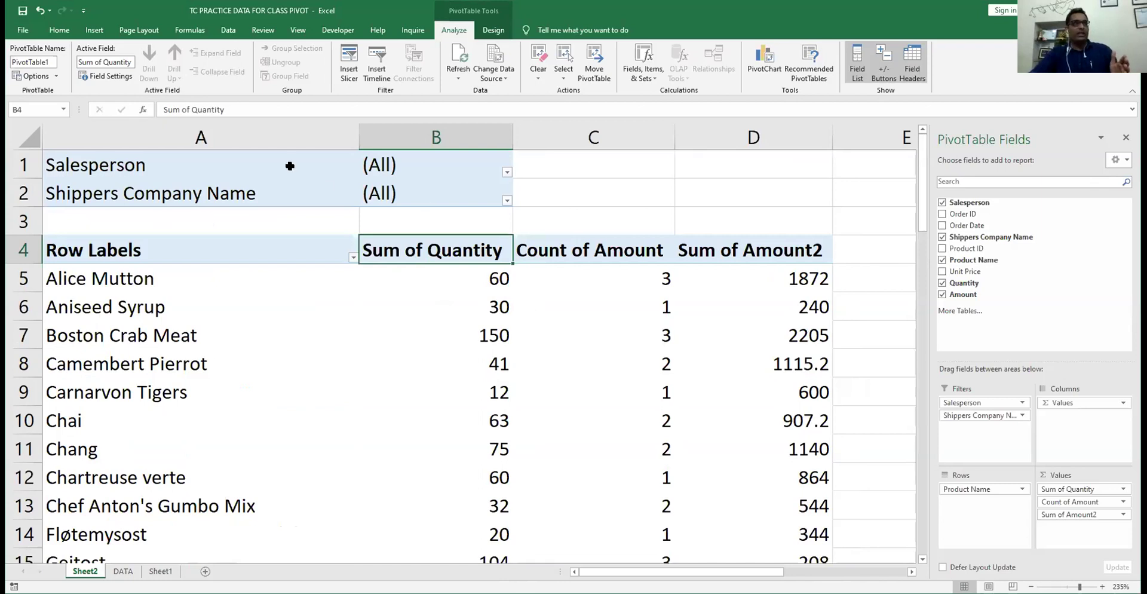
# - Filter shippers to Federal Shipping only and check its Grand Total count of 34
pyautogui.click(505, 202)
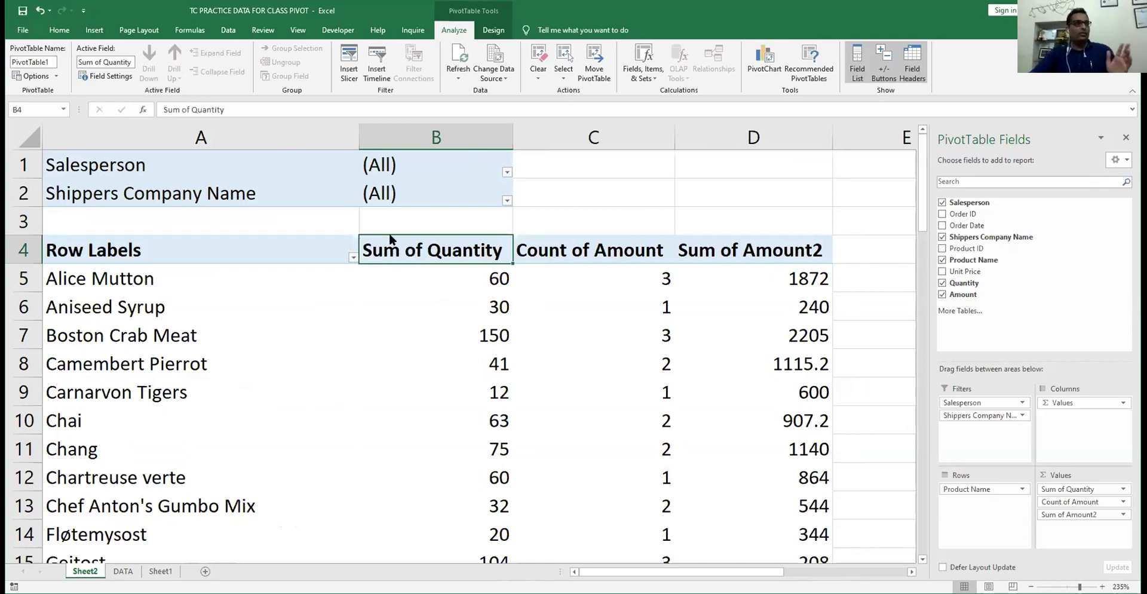
pyautogui.click(386, 229)
pyautogui.click(386, 240)
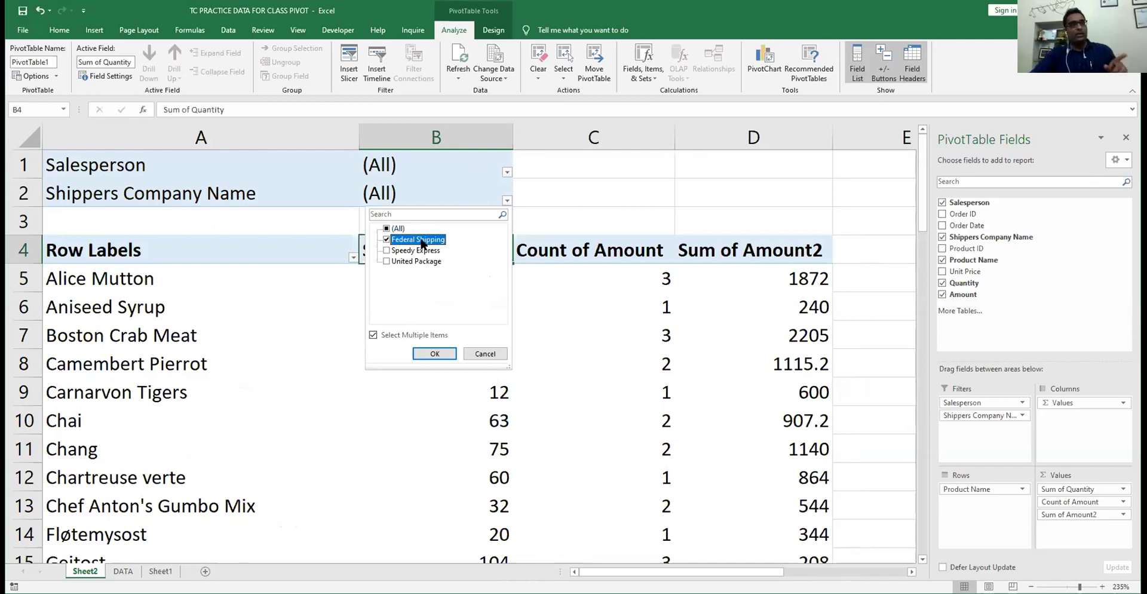
pyautogui.click(434, 354)
pyautogui.scroll(-14, 472, 312)
pyautogui.scroll(7, 472, 312)
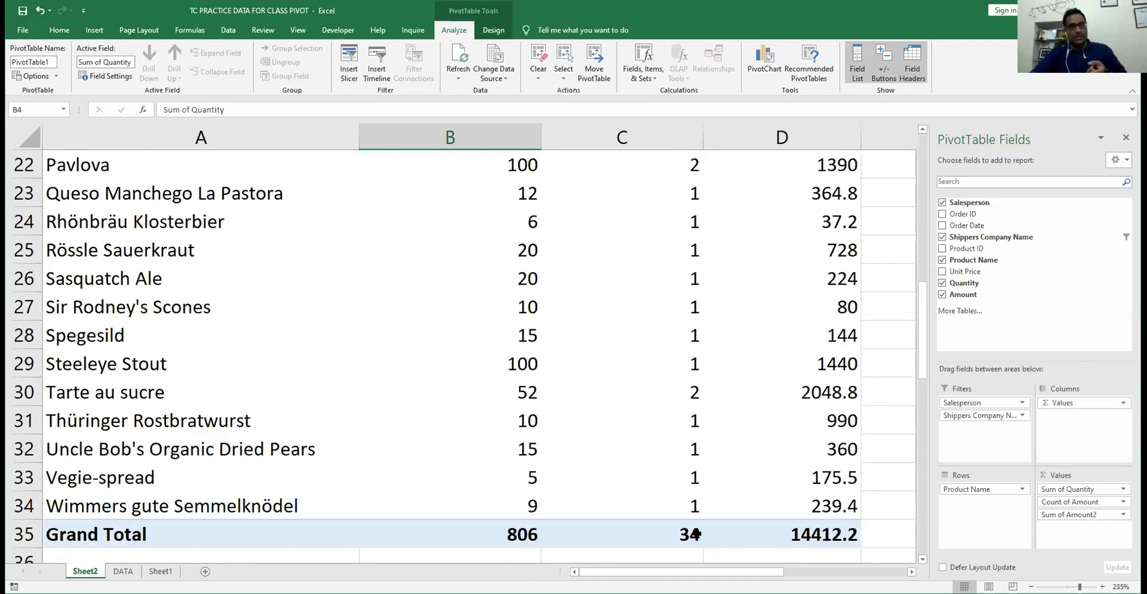
pyautogui.click(693, 534)
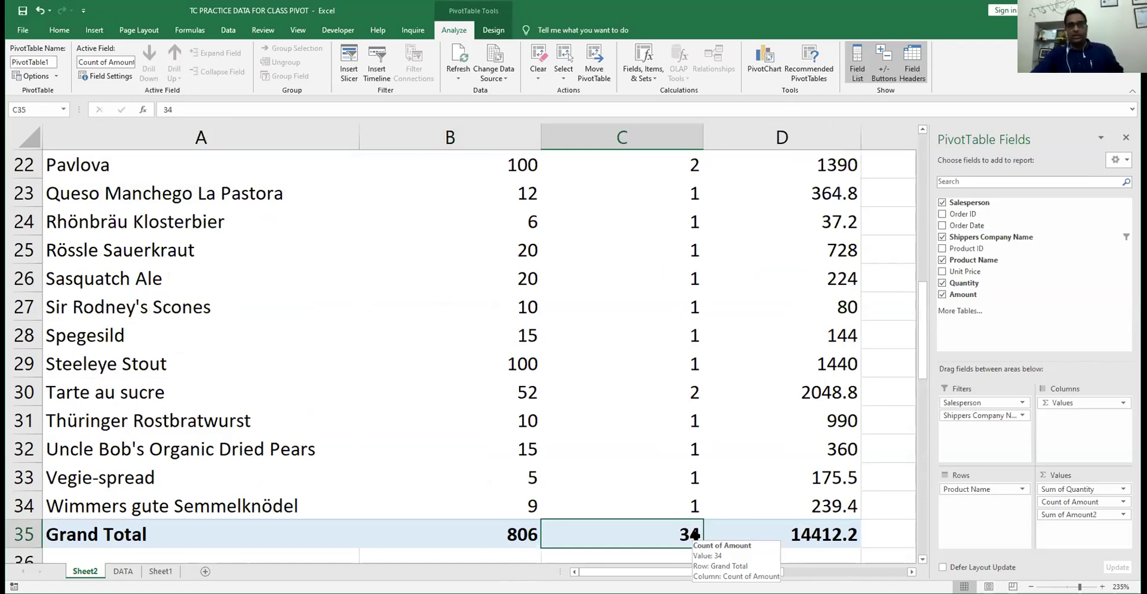
# - Reset the Shippers Company Name filter to all shippers
pyautogui.scroll(7, 653, 414)
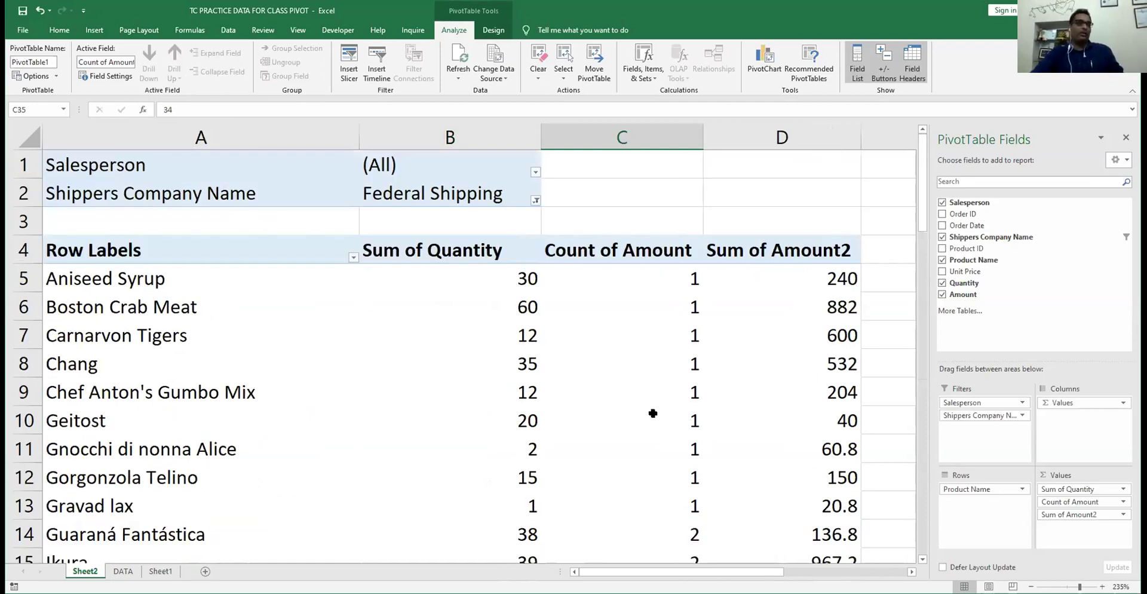
pyautogui.click(415, 229)
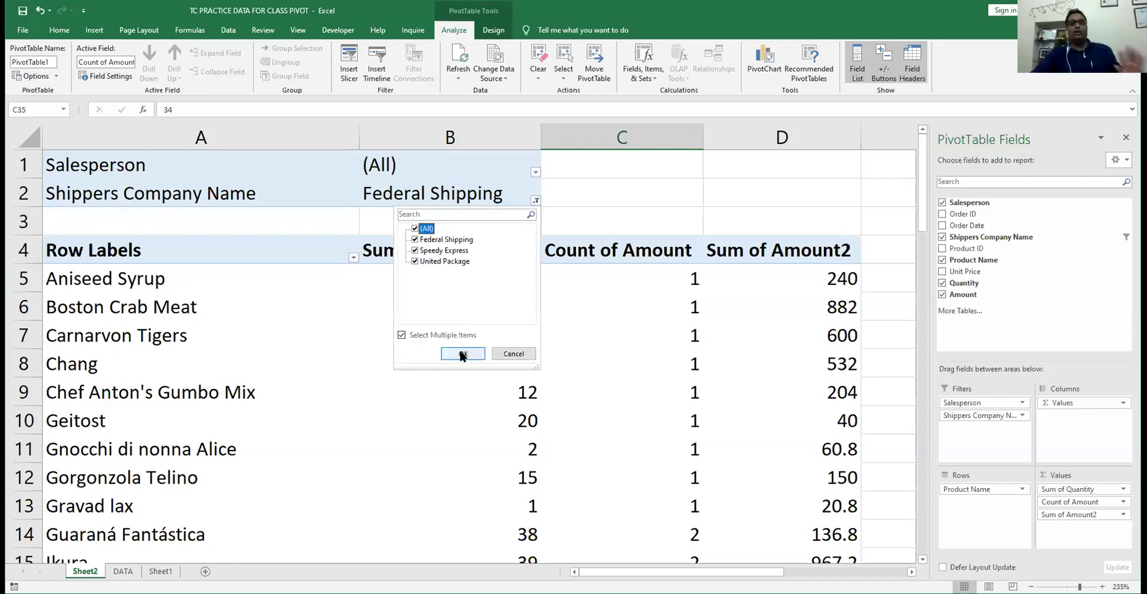
pyautogui.click(463, 354)
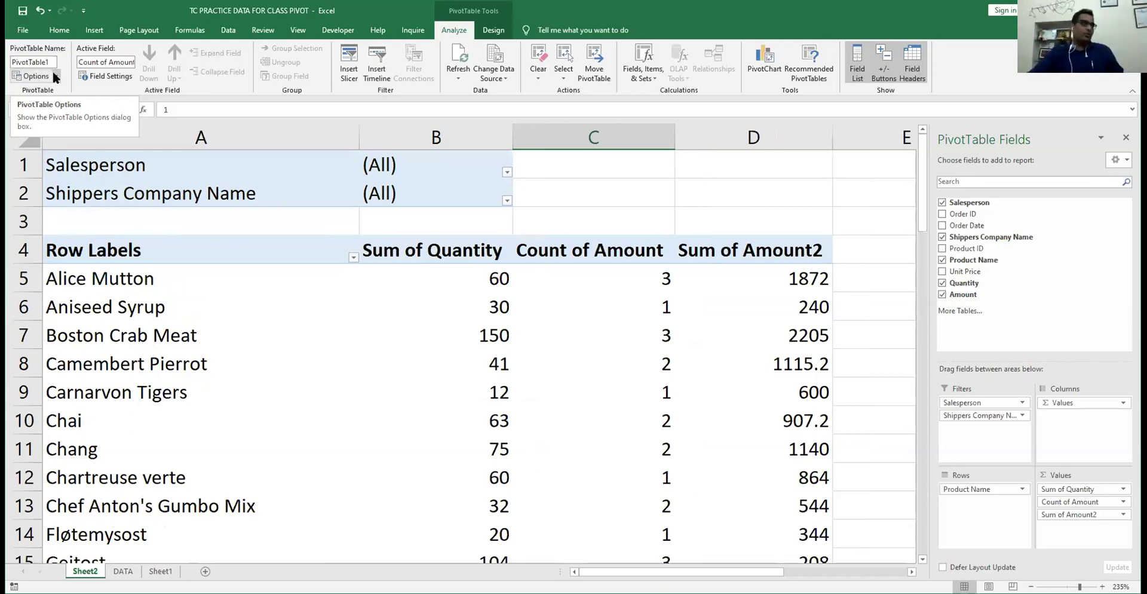
pyautogui.click(54, 75)
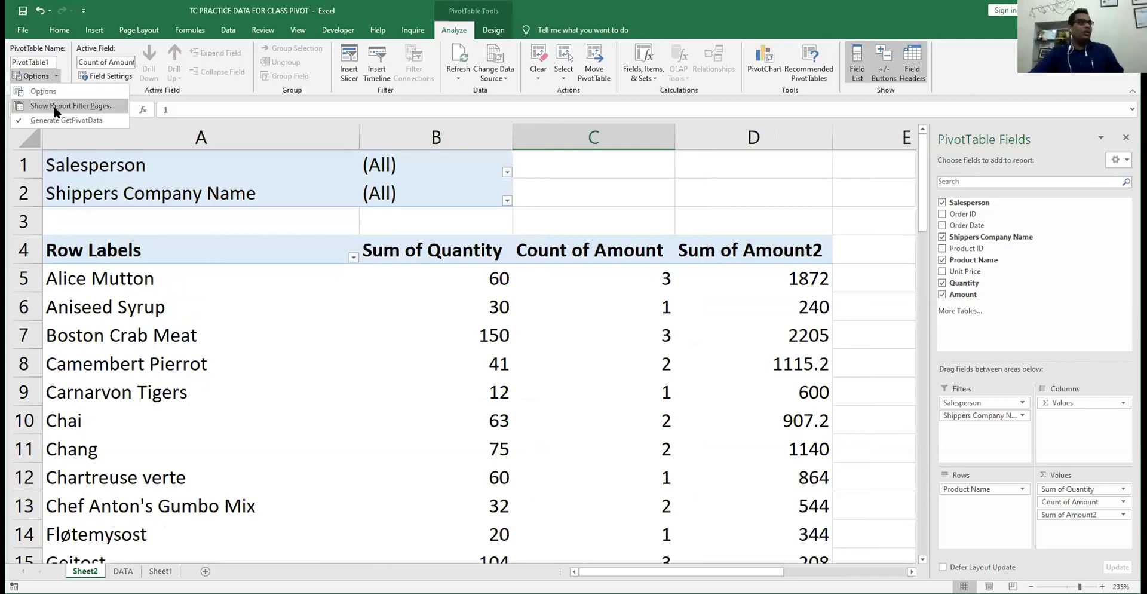
# - Generate report filter pages split by Salesperson, one pivot sheet per salesperson
pyautogui.click(55, 108)
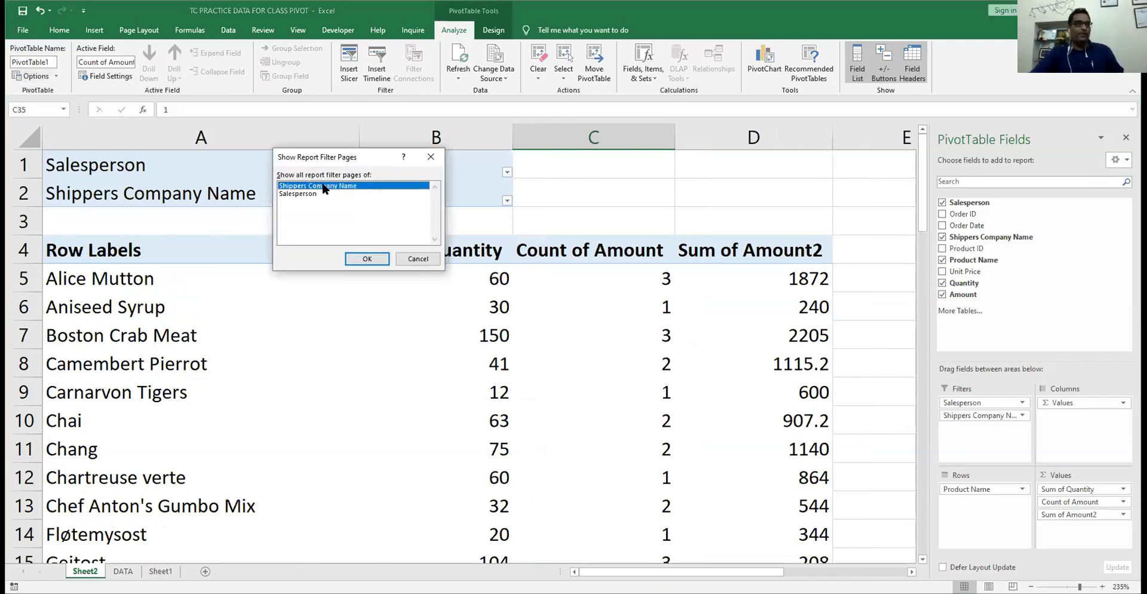
pyautogui.click(325, 193)
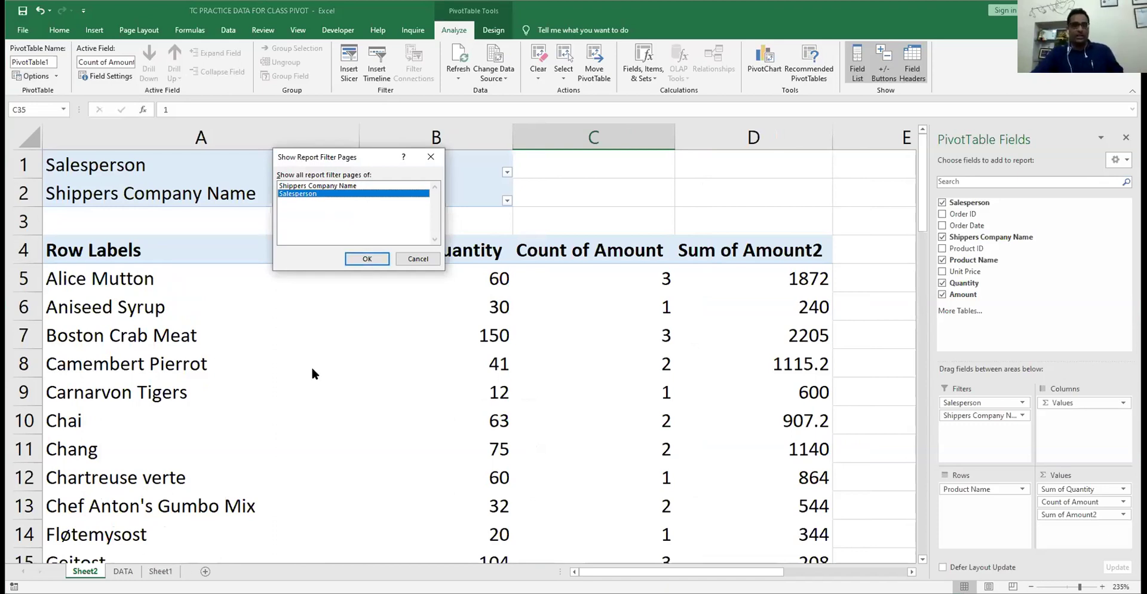
pyautogui.click(357, 255)
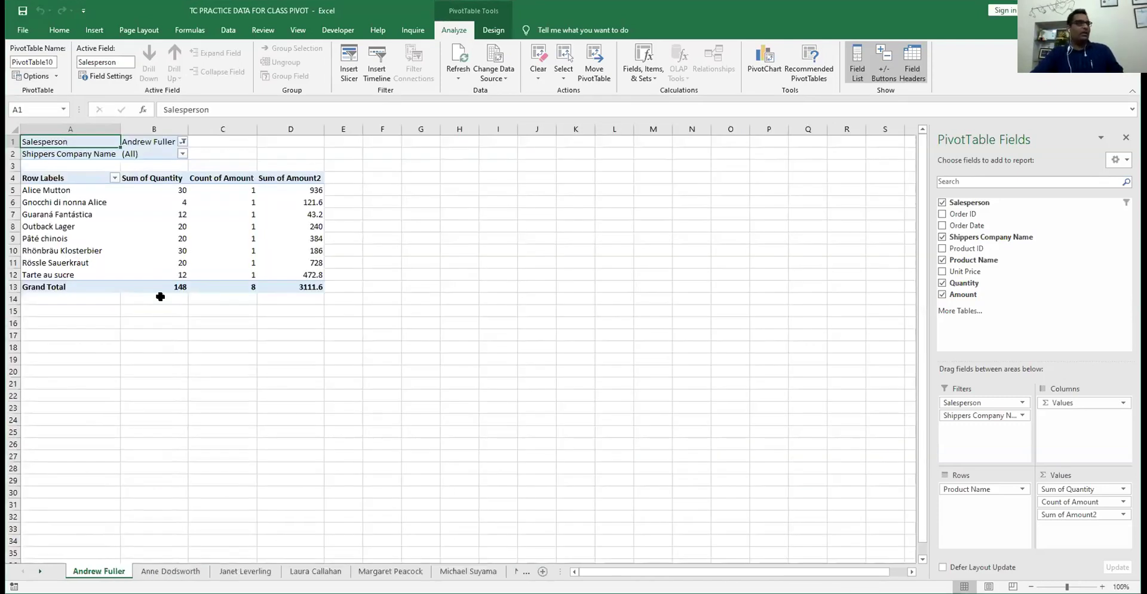
# - Review each salesperson's generated pivot sheet, then return to Sheet2's pivot
pyautogui.click(178, 570)
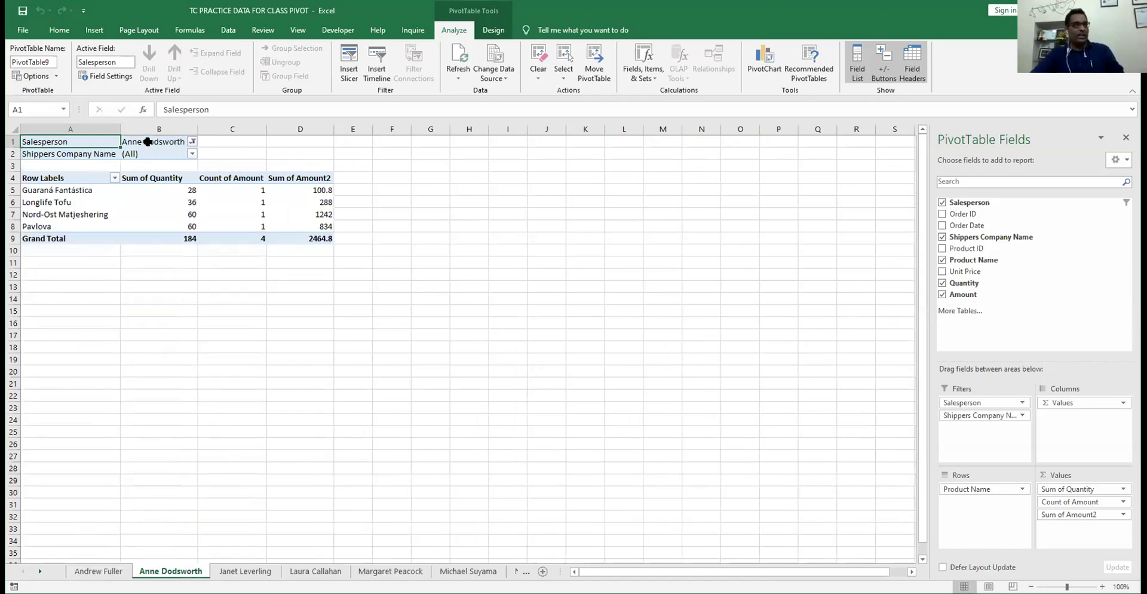
pyautogui.click(231, 570)
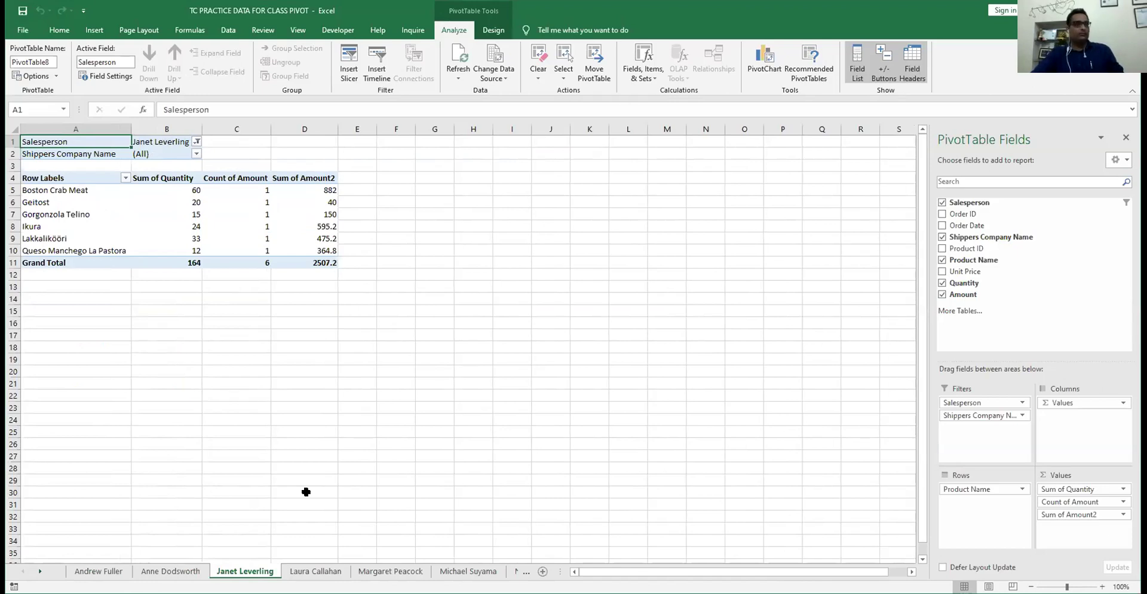
pyautogui.click(314, 572)
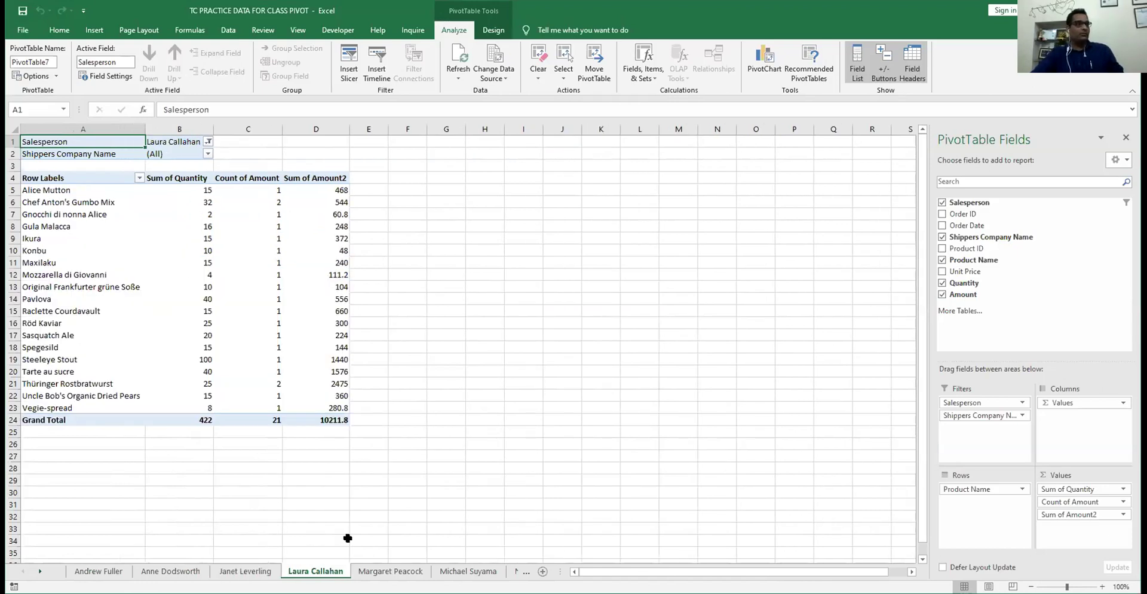
pyautogui.click(390, 572)
pyautogui.click(468, 572)
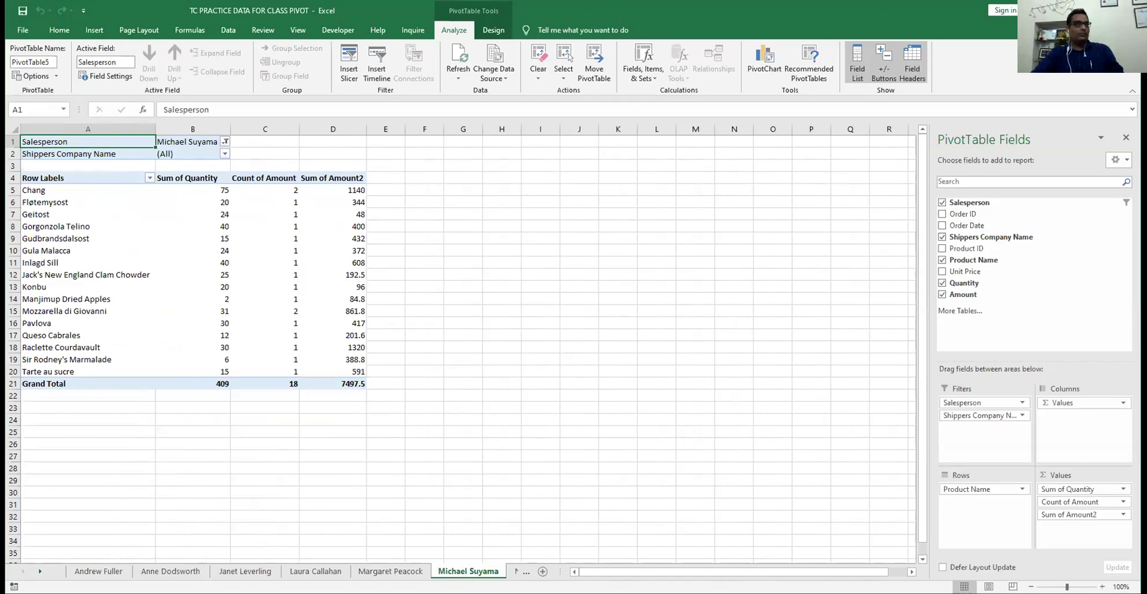
pyautogui.hotkey('ctrl', 'pagedown')
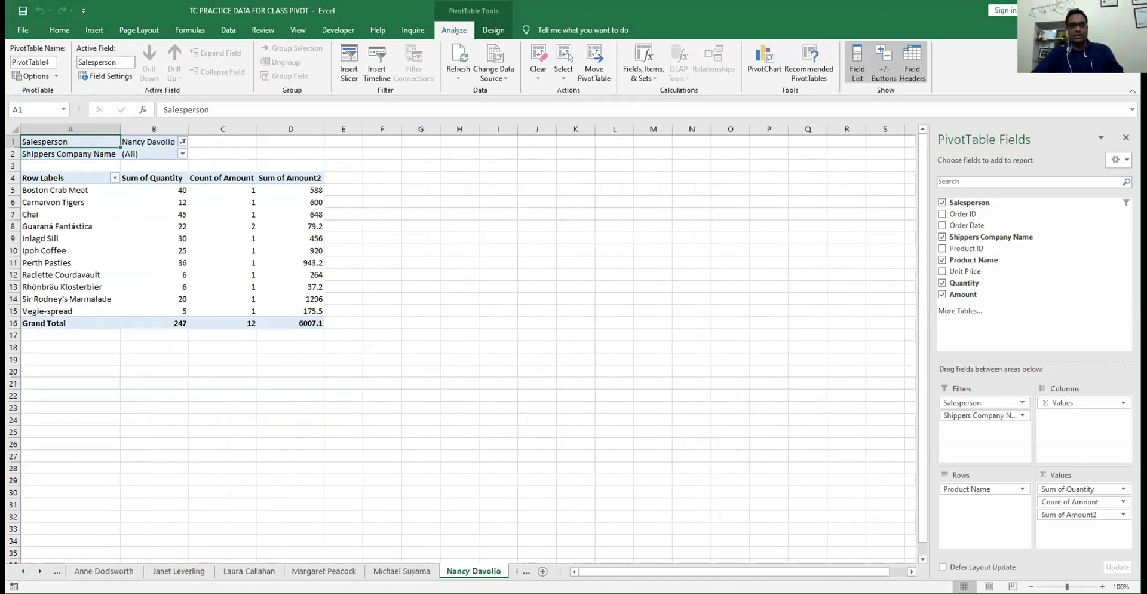
pyautogui.click(509, 572)
pyautogui.click(506, 572)
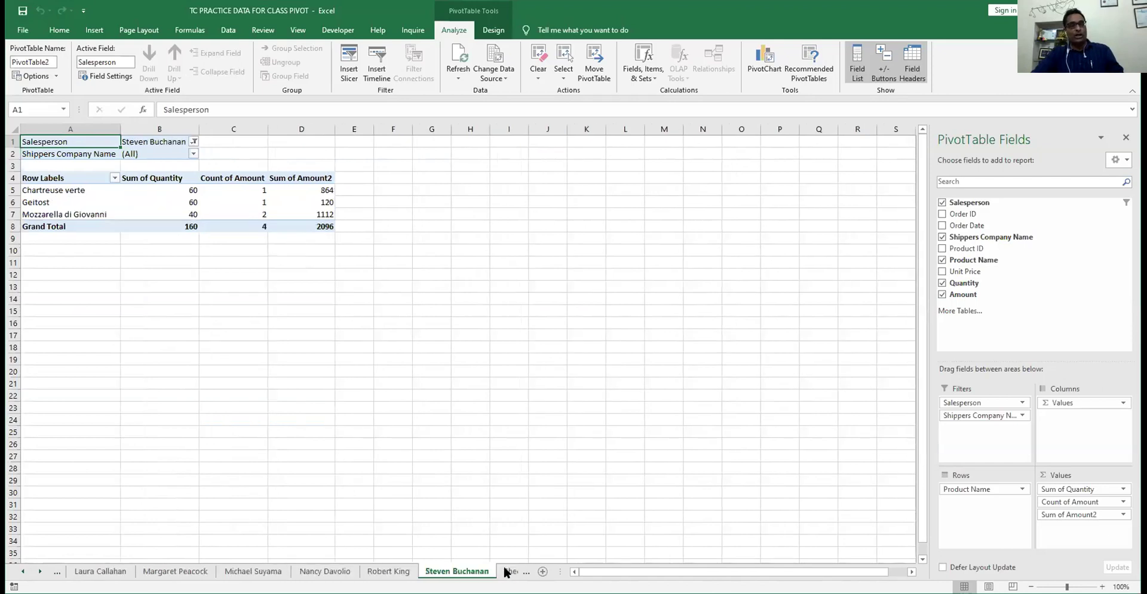
pyautogui.click(505, 570)
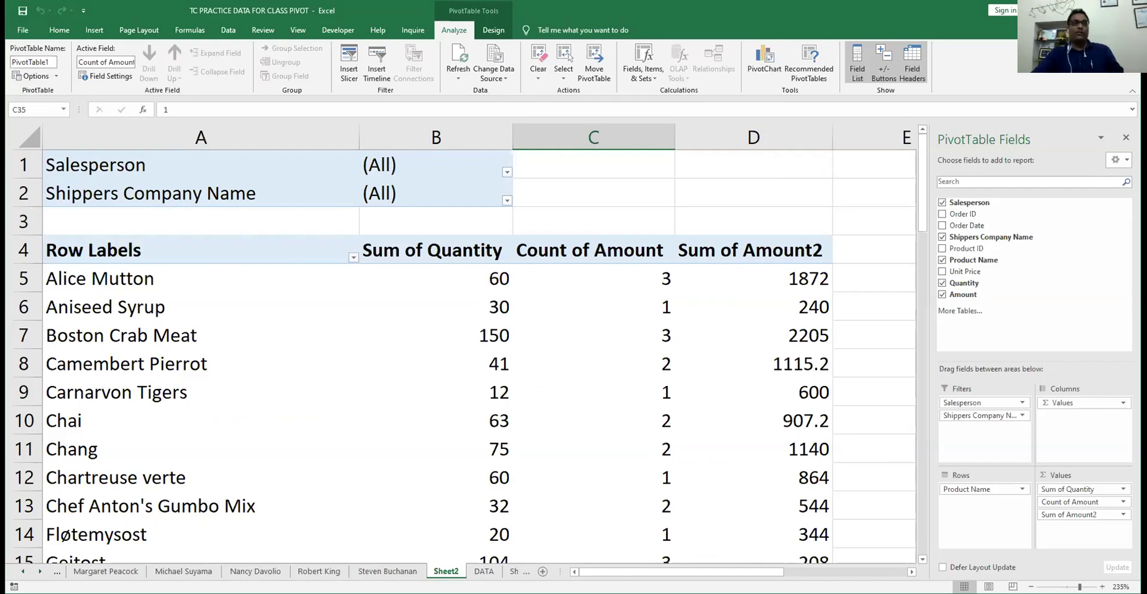
# - Group every per-salesperson report sheet, excluding Sheet2, DATA and Sheet1, and permanently delete them
pyautogui.click(524, 572)
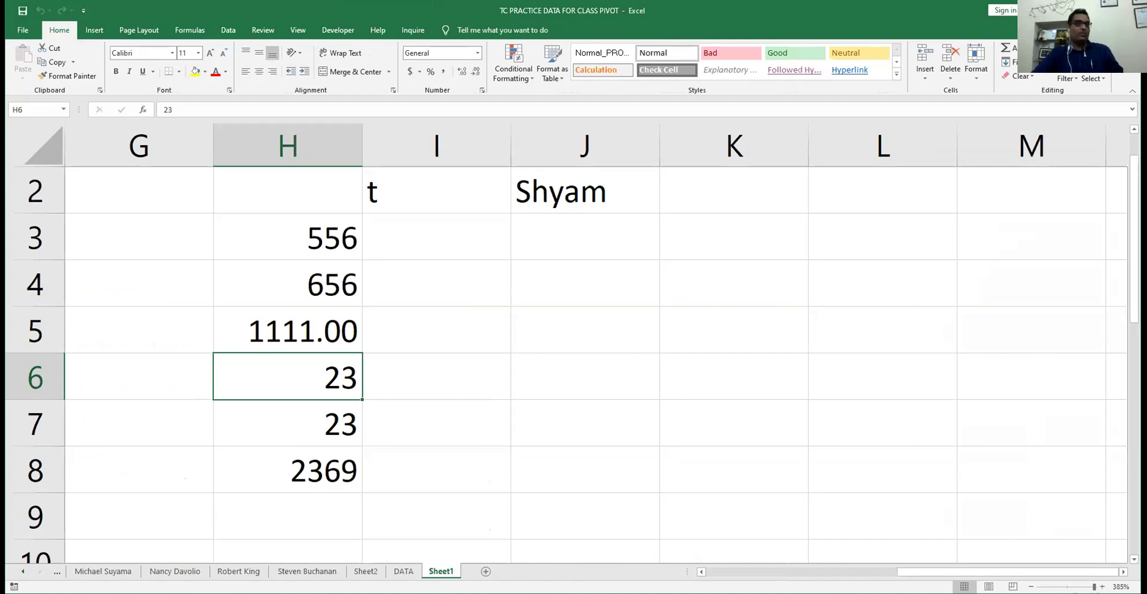
pyautogui.click(315, 571)
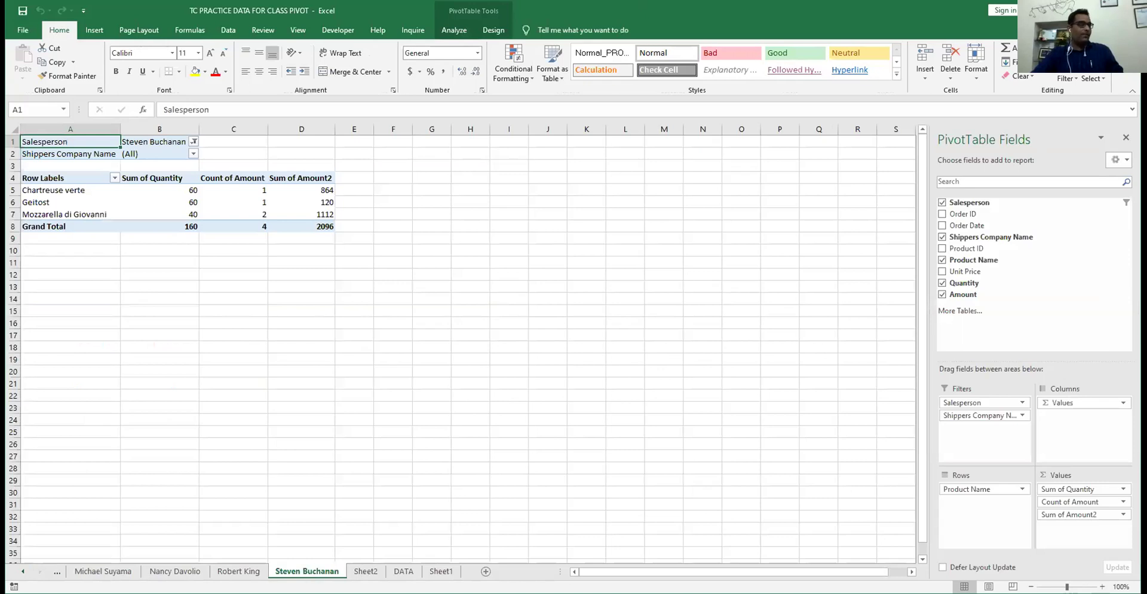
pyautogui.click(352, 562)
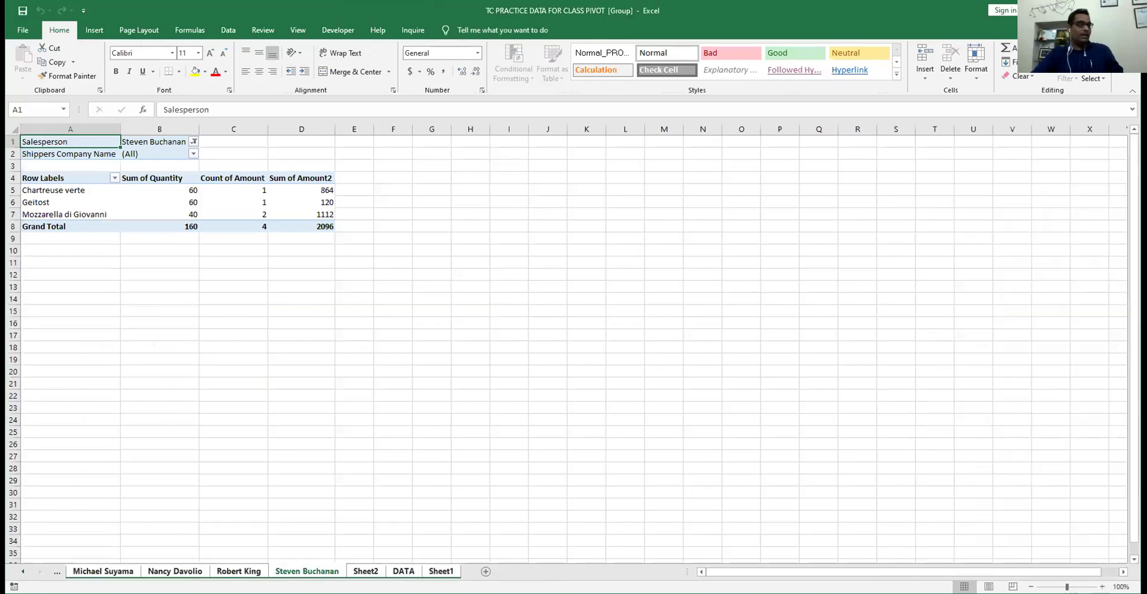
pyautogui.click(404, 571)
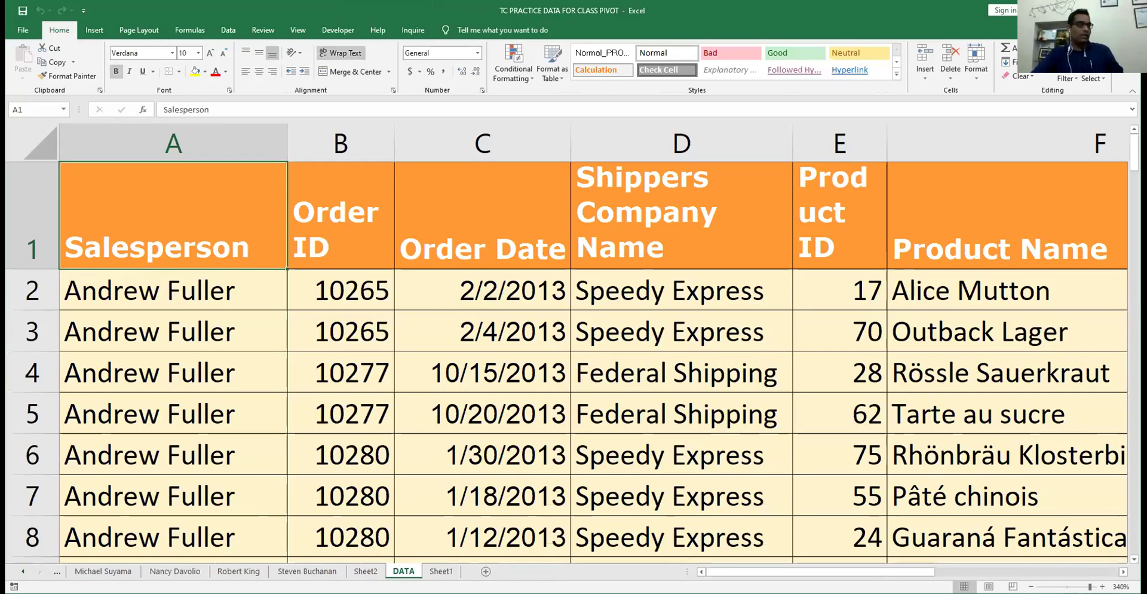
pyautogui.rightClick(318, 568)
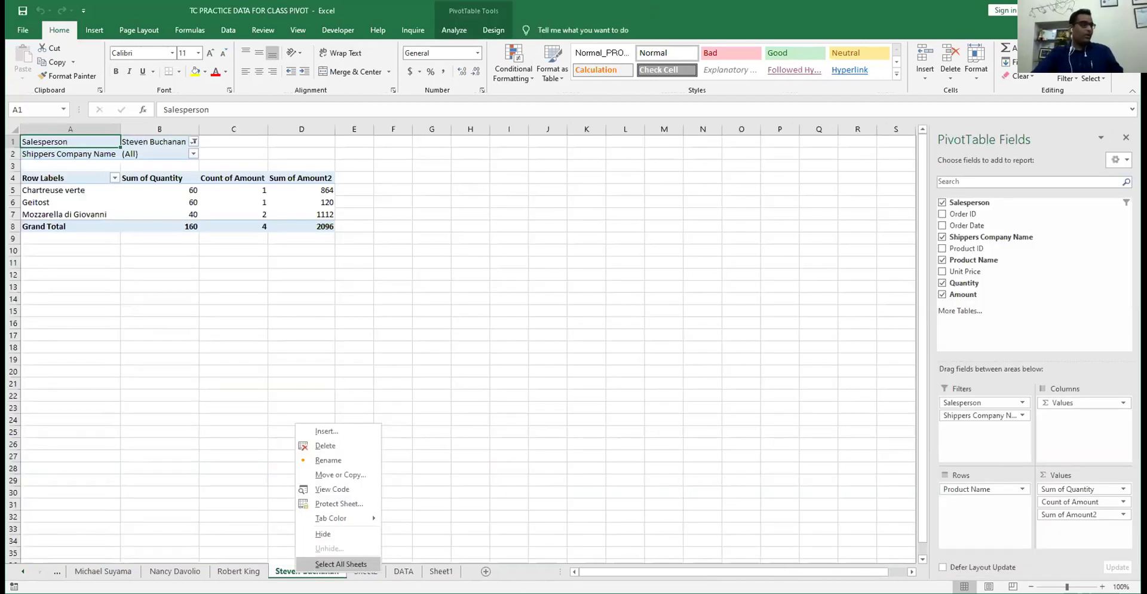
pyautogui.click(340, 564)
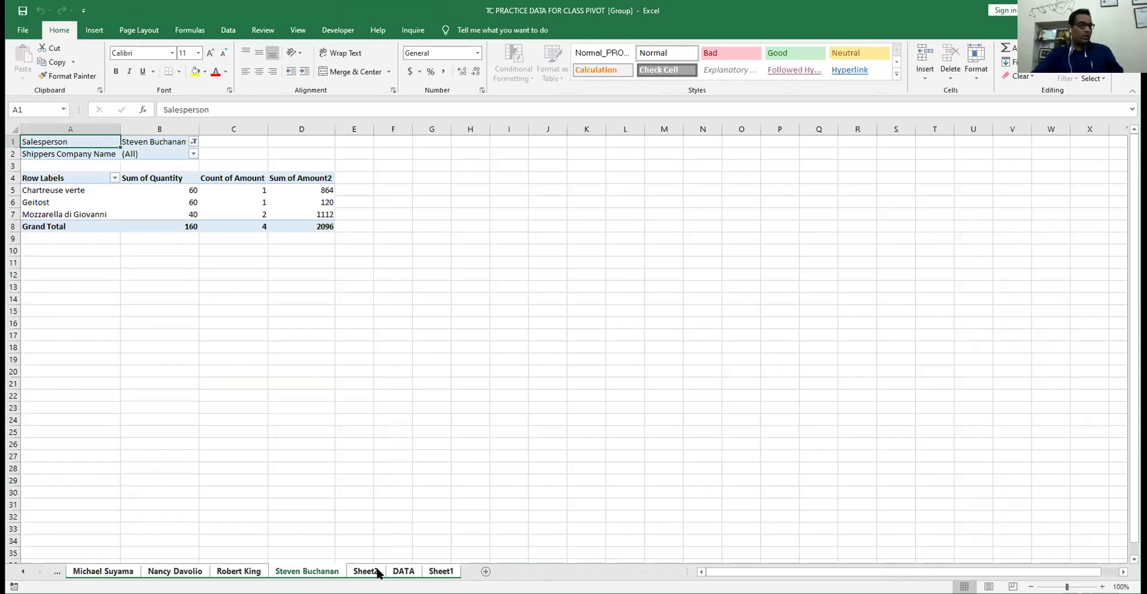
pyautogui.keyDown('ctrl'); pyautogui.click(442, 571); pyautogui.keyUp('ctrl')
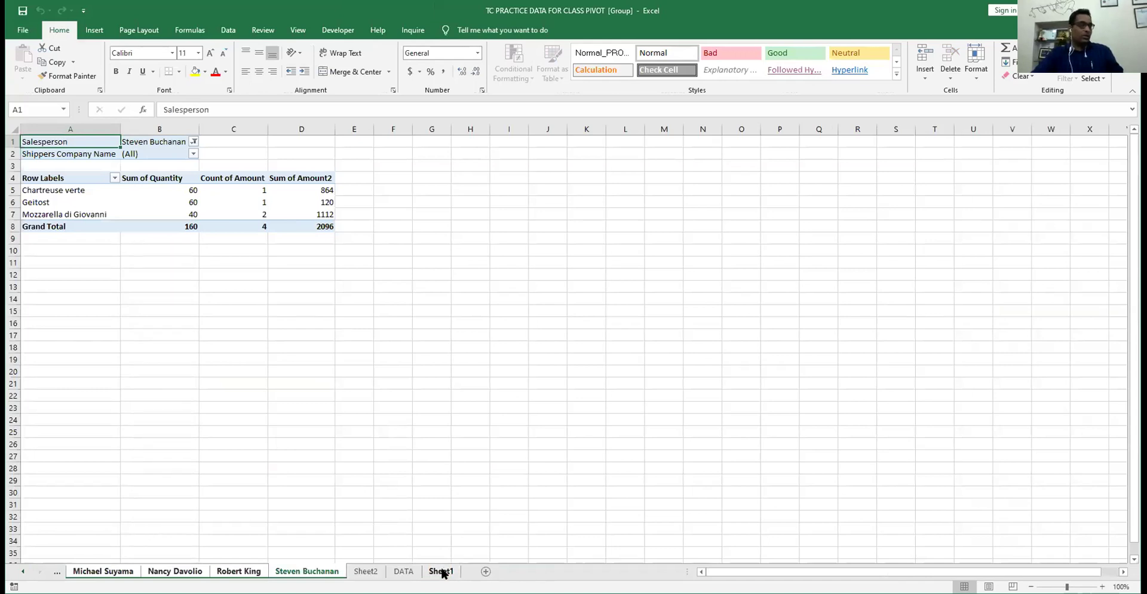
pyautogui.rightClick(245, 570)
pyautogui.click(285, 427)
pyautogui.click(567, 348)
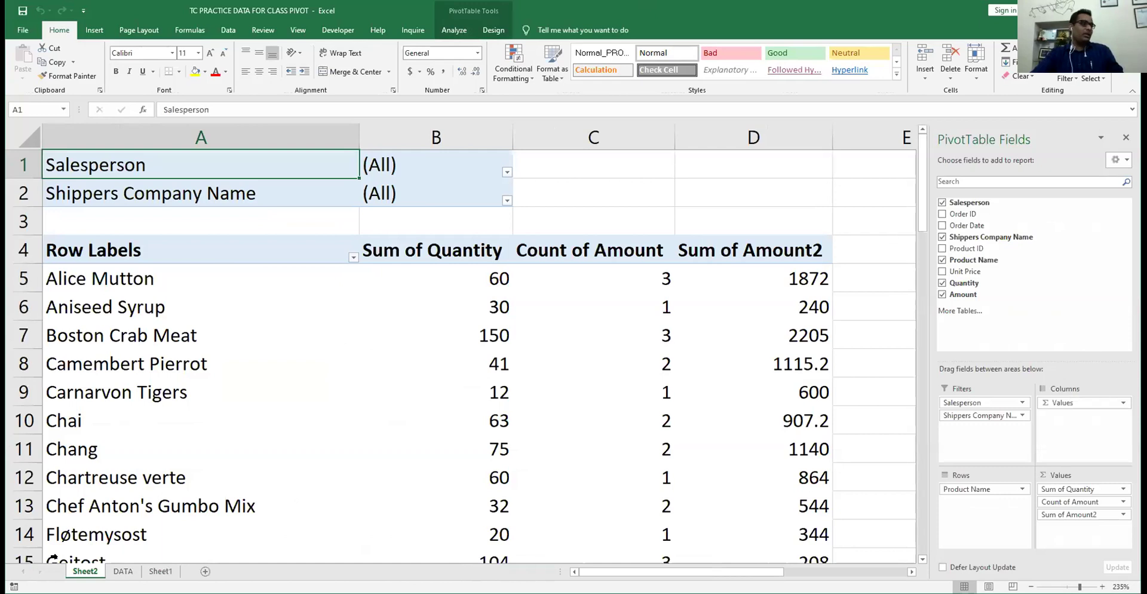
# - Delete Sheet1, then return to Sheet2's pivot table
pyautogui.click(123, 571)
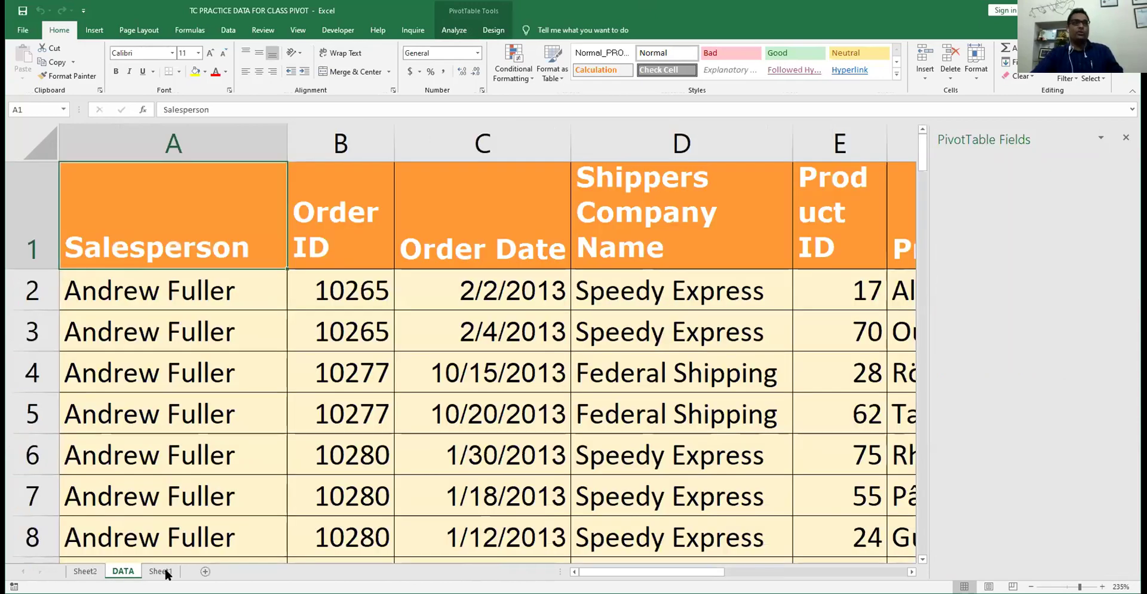
pyautogui.click(160, 571)
pyautogui.rightClick(167, 572)
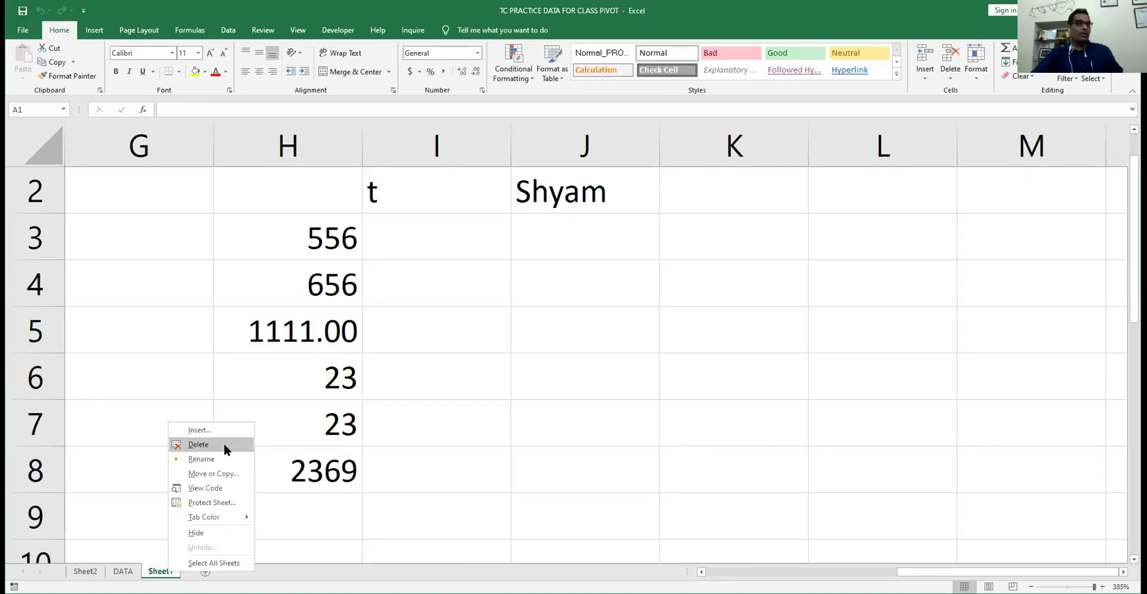
pyautogui.click(224, 445)
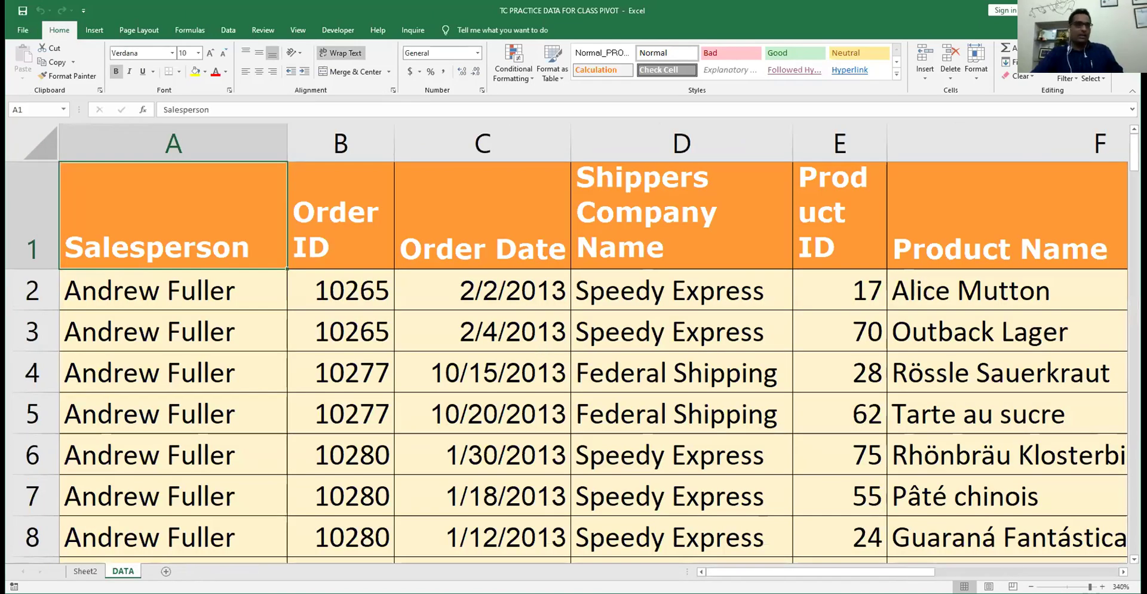
pyautogui.click(85, 571)
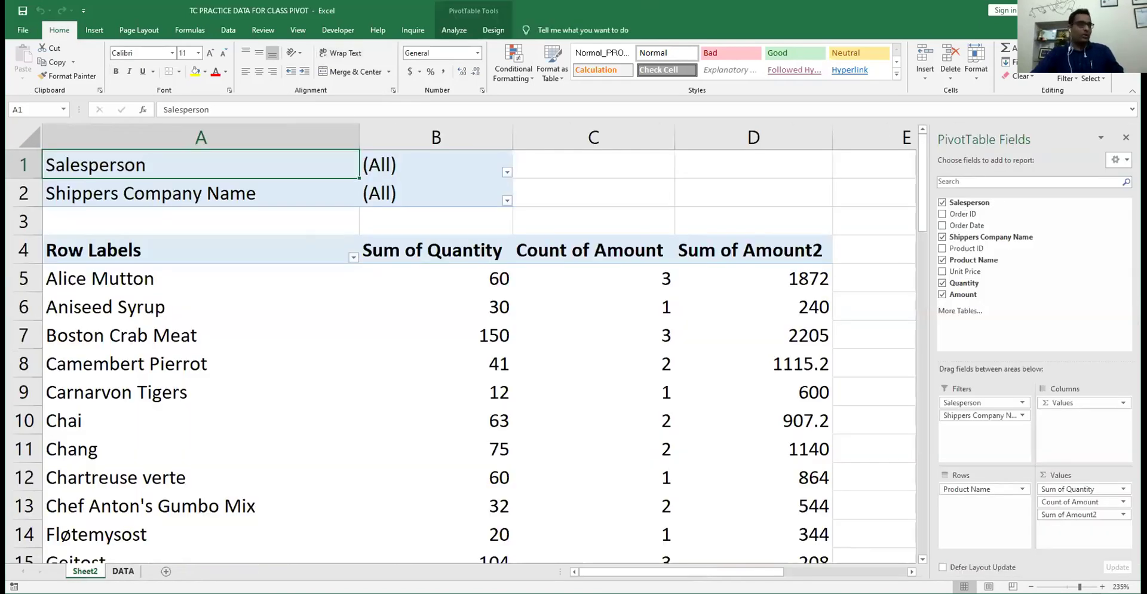
pyautogui.hotkey('ctrl', 'pagedown')
pyautogui.hotkey('ctrl', 'pageup')
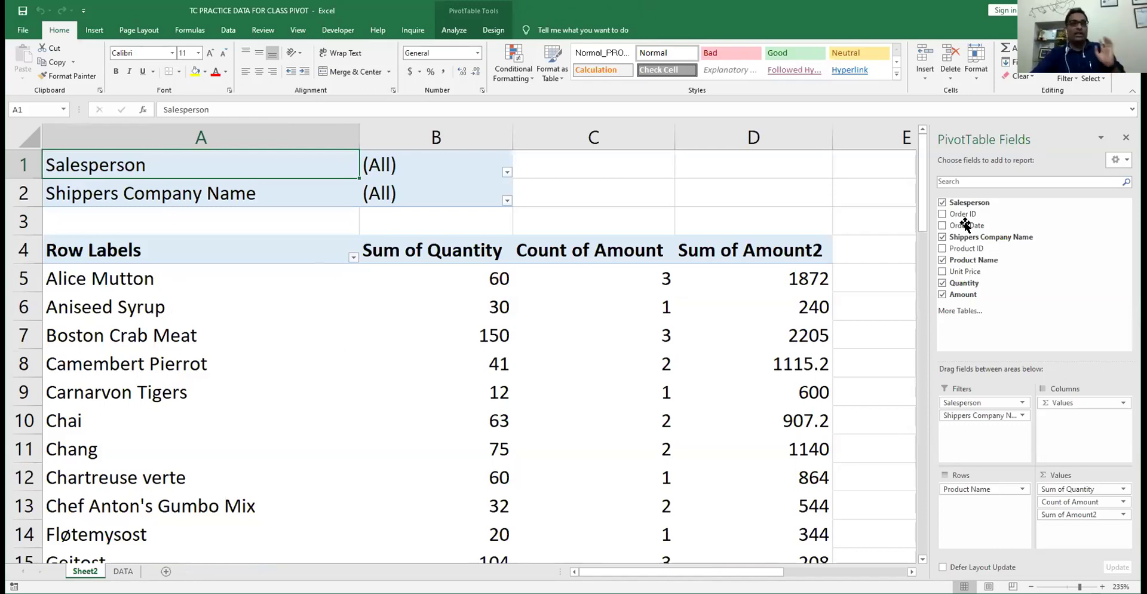
# - Put Salesperson in Rows, Shippers Company Name in Columns, Product Name in Filters, keeping only Sum of Amount
pyautogui.moveTo(958, 204)
pyautogui.mouseDown()
pyautogui.moveTo(867, 245)
pyautogui.moveTo(984, 402)
pyautogui.moveTo(991, 517)
pyautogui.moveTo(975, 484)
pyautogui.mouseUp()
pyautogui.moveTo(977, 424); pyautogui.dragTo(881, 319)
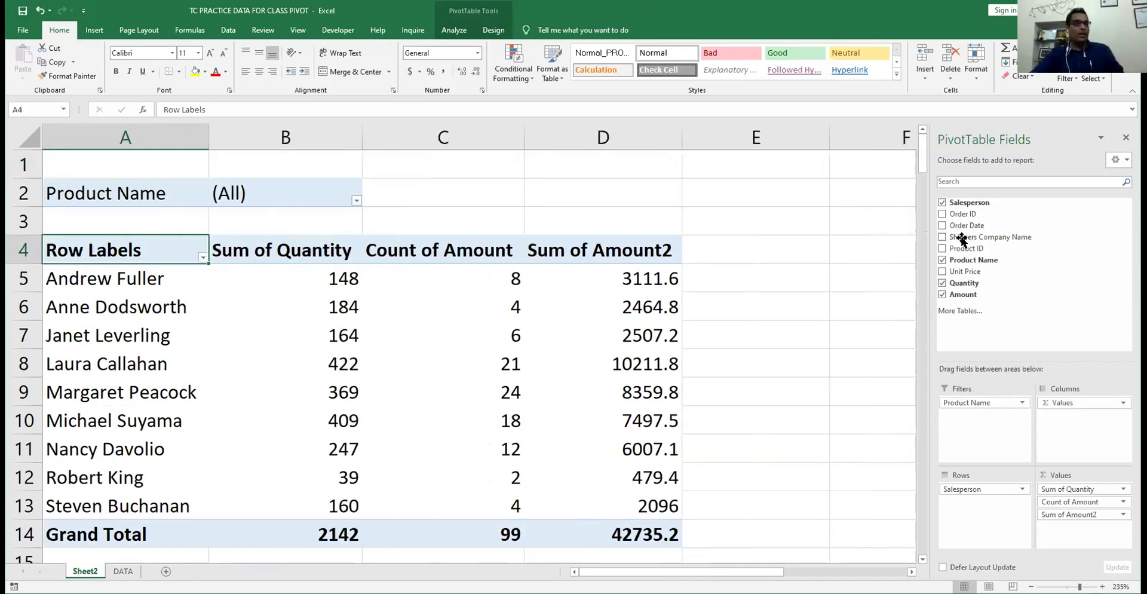
pyautogui.moveTo(971, 238); pyautogui.dragTo(1080, 427)
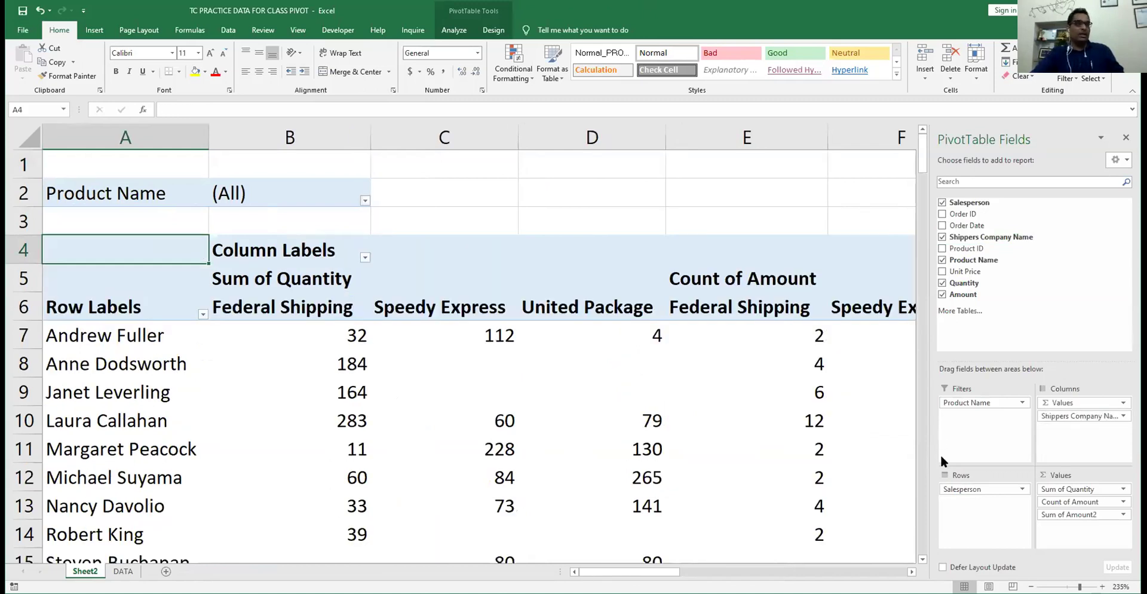
pyautogui.moveTo(1057, 501); pyautogui.dragTo(934, 490)
pyautogui.moveTo(1050, 488); pyautogui.dragTo(775, 300)
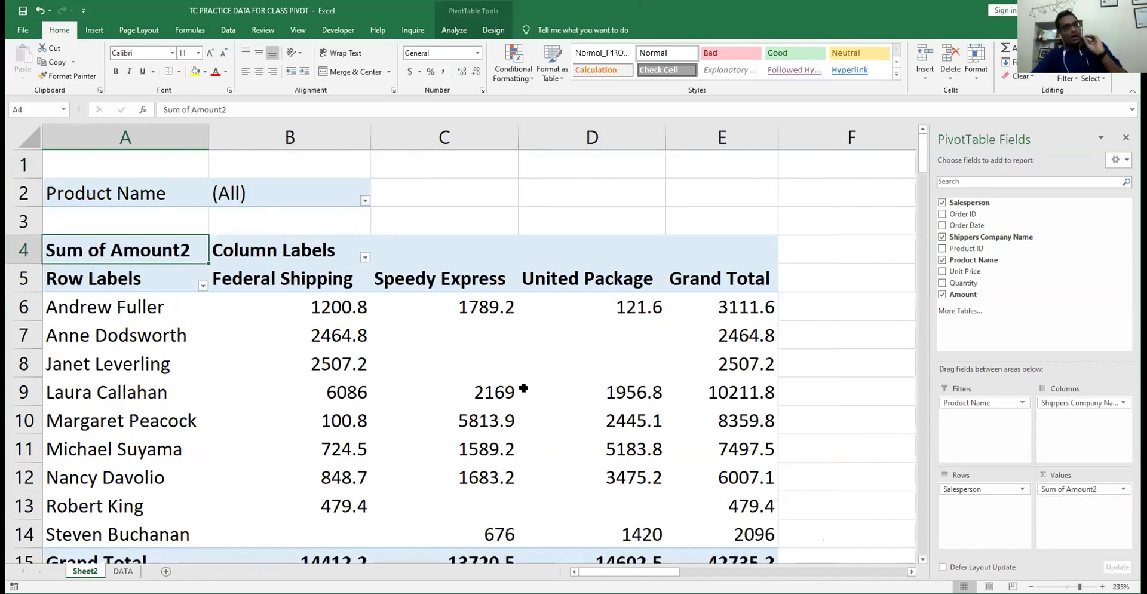
pyautogui.moveTo(361, 387)
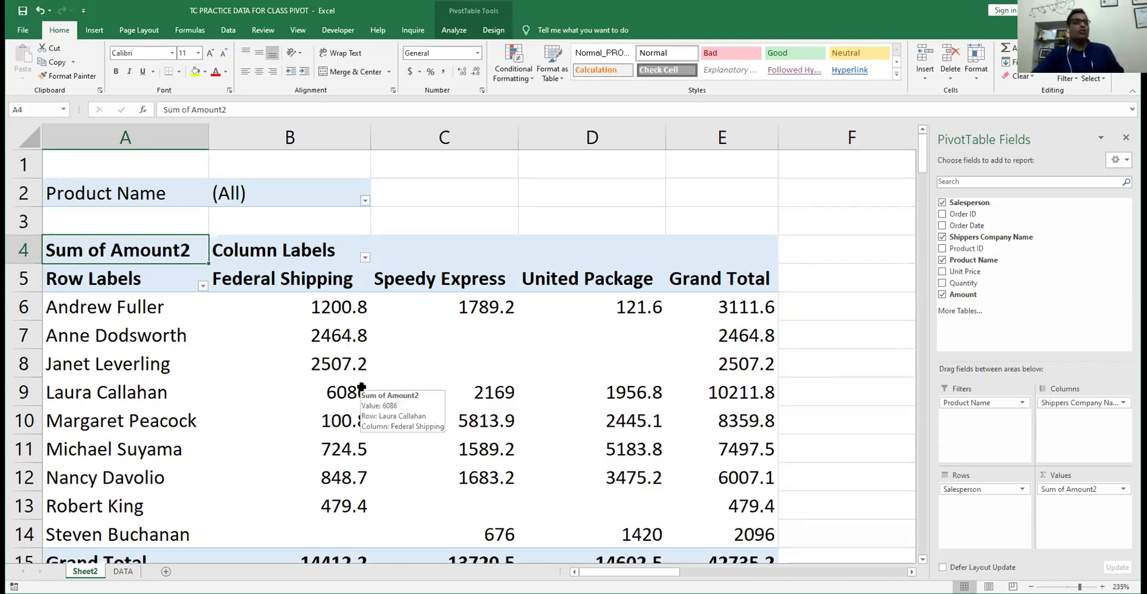
pyautogui.click(120, 192)
pyautogui.click(341, 193)
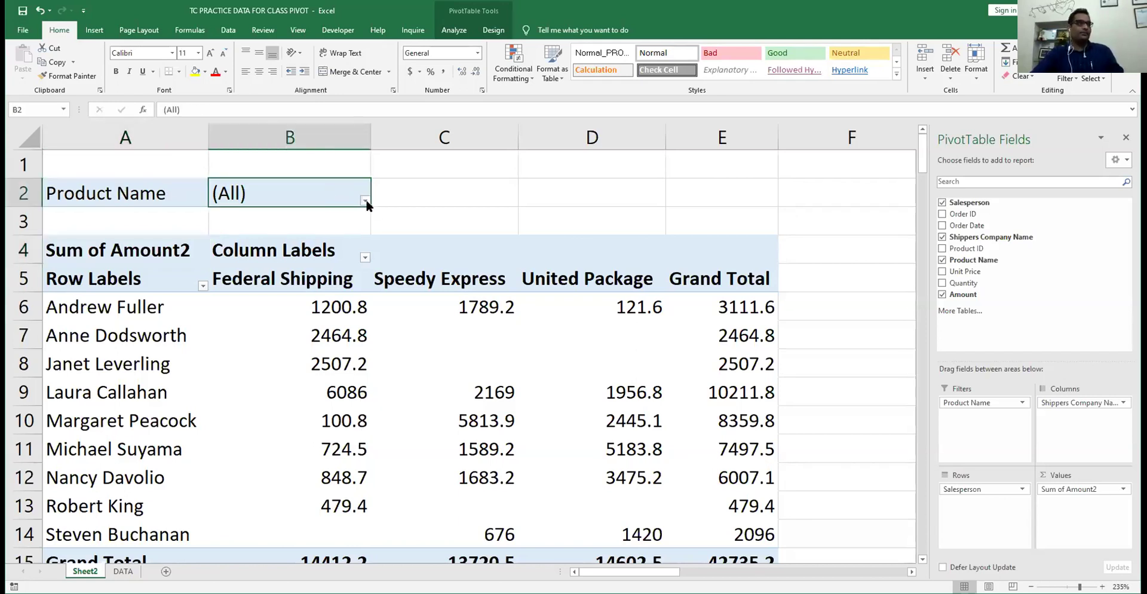
pyautogui.click(365, 204)
pyautogui.moveTo(358, 233); pyautogui.dragTo(360, 305)
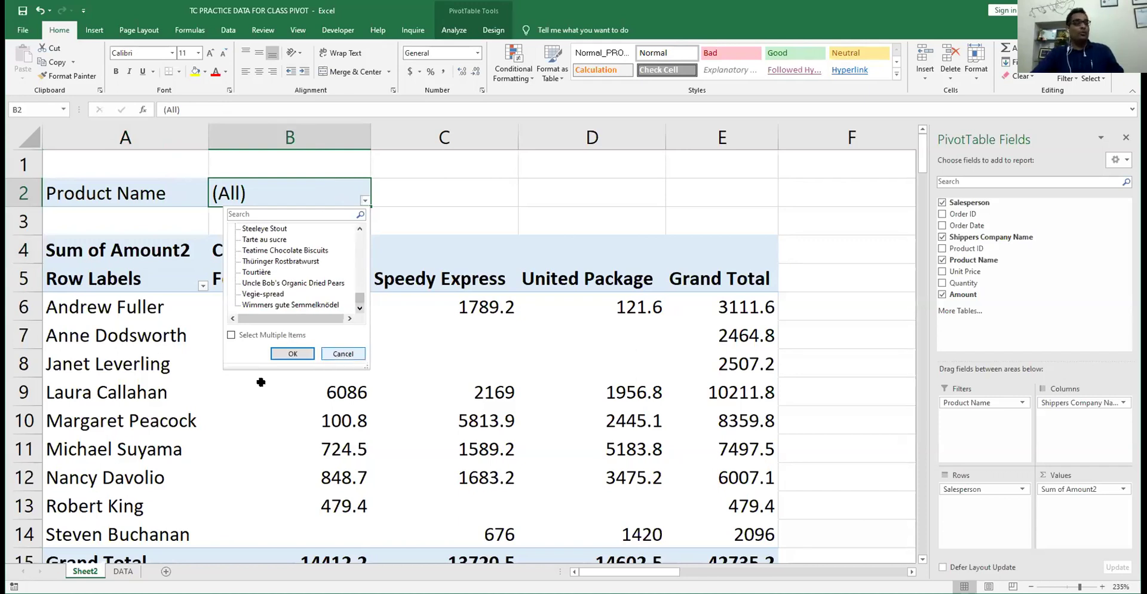
pyautogui.click(343, 354)
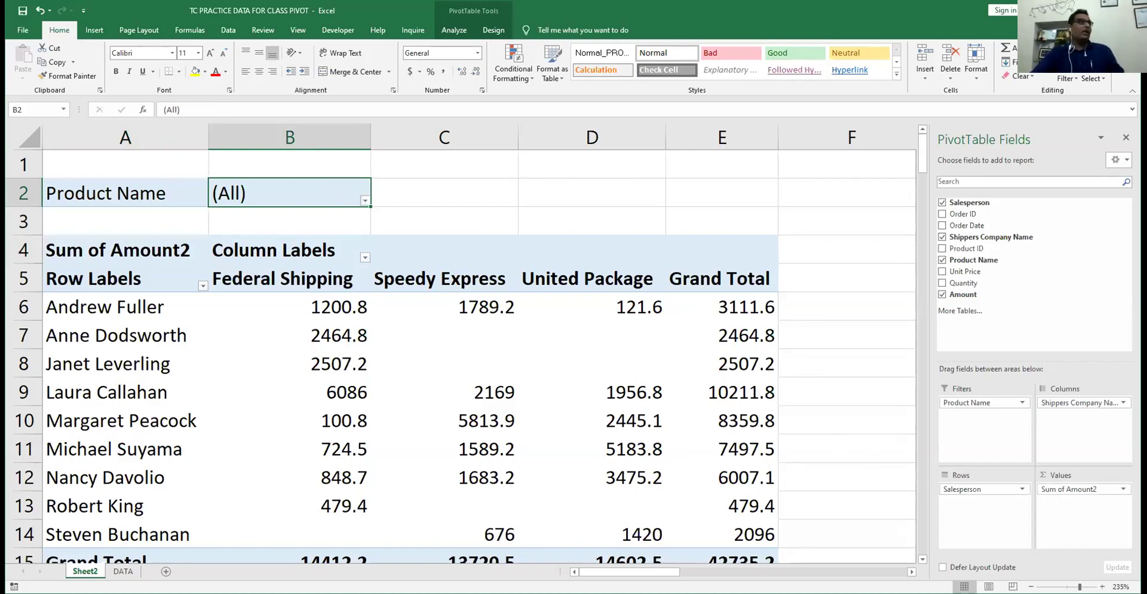
# - Run Show Report Filter Pages on Product Name to create one pivot sheet per product
pyautogui.click(454, 30)
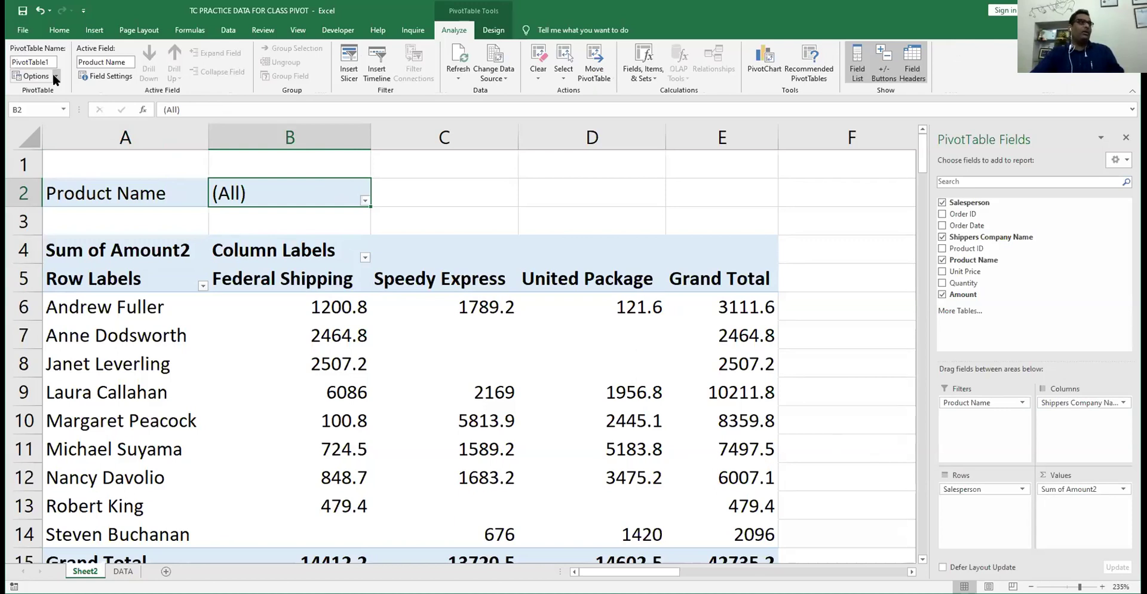
pyautogui.click(54, 77)
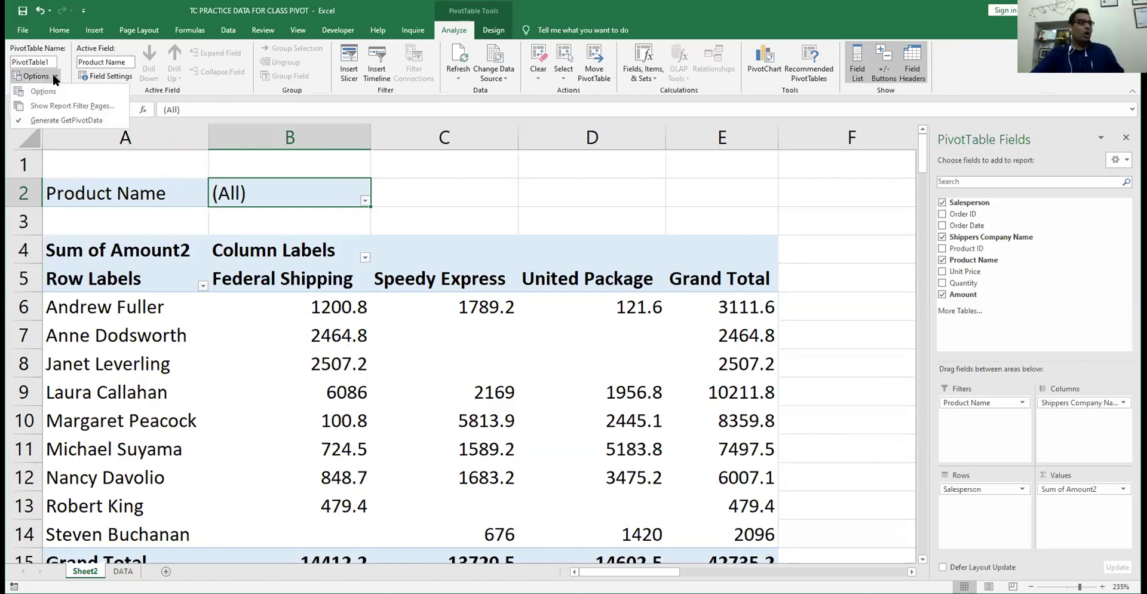
pyautogui.click(53, 106)
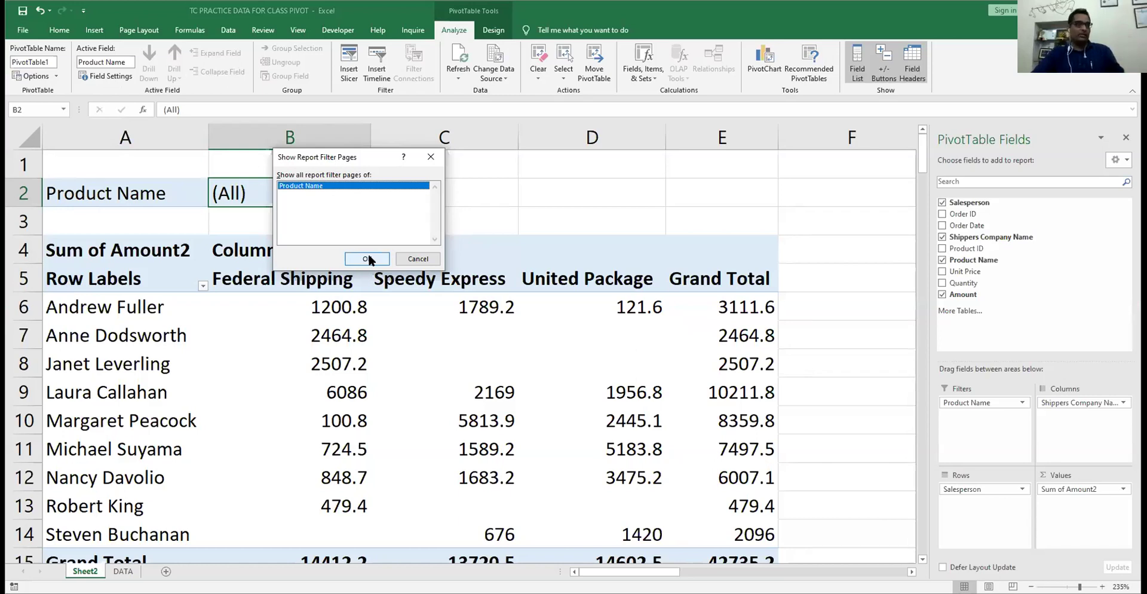
pyautogui.click(369, 258)
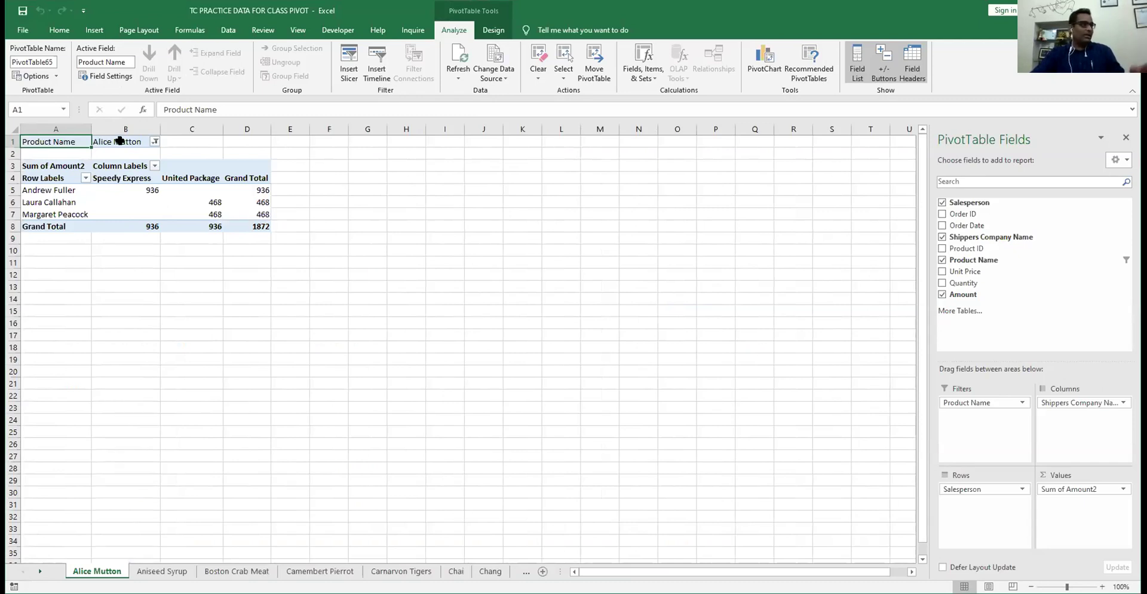
# - Page through the product pivot sheets from Camembert Pierrot to Uncle Bob's Organic Dried Pears
pyautogui.click(173, 571)
pyautogui.click(281, 571)
pyautogui.hotkey('ctrl', 'pagedown')
pyautogui.hotkey('ctrl', 'pagedown')
pyautogui.hotkey('ctrl', 'pagedown')
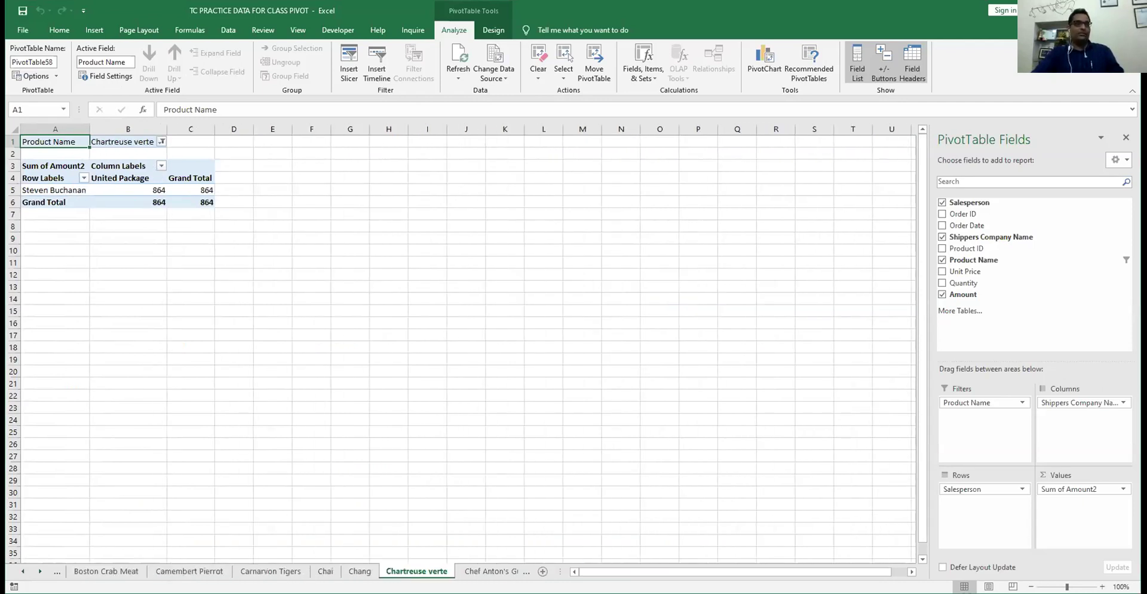
pyautogui.hotkey('ctrl', 'pagedown')
pyautogui.hotkey('ctrl', 'pagedown')
pyautogui.hotkey('ctrl', 'pagedown')
pyautogui.hotkey('ctrl', 'pagedown')
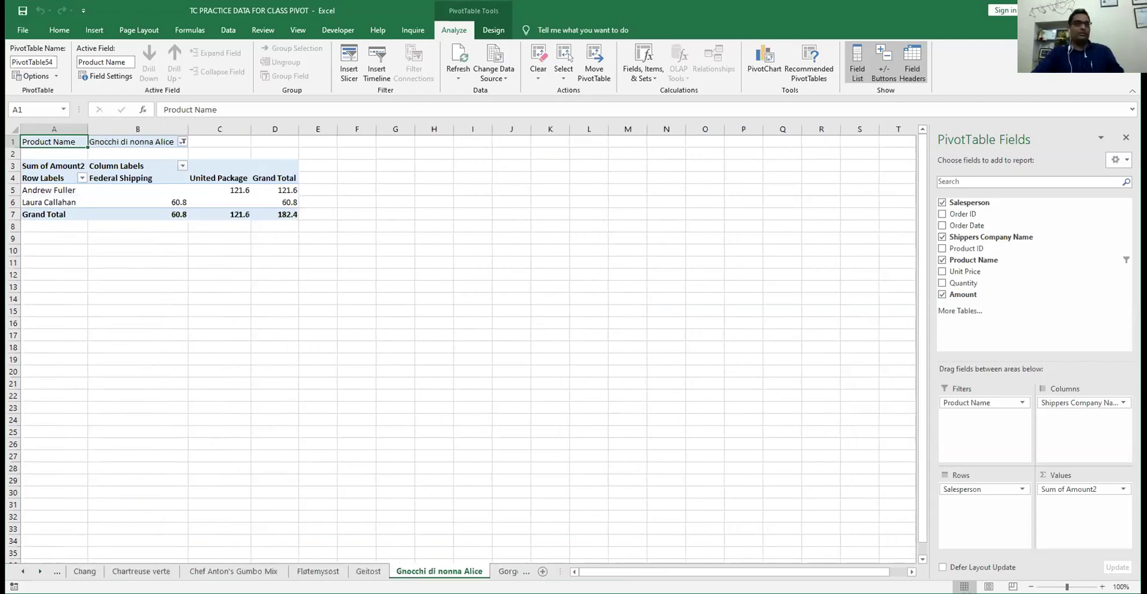
pyautogui.hotkey('ctrl', 'pagedown')
pyautogui.hotkey('ctrl', 'pagedown')
pyautogui.hotkey('ctrl', 'pagedown')
pyautogui.hotkey('ctrl', 'pagedown')
pyautogui.hotkey('ctrl', 'pagedown')
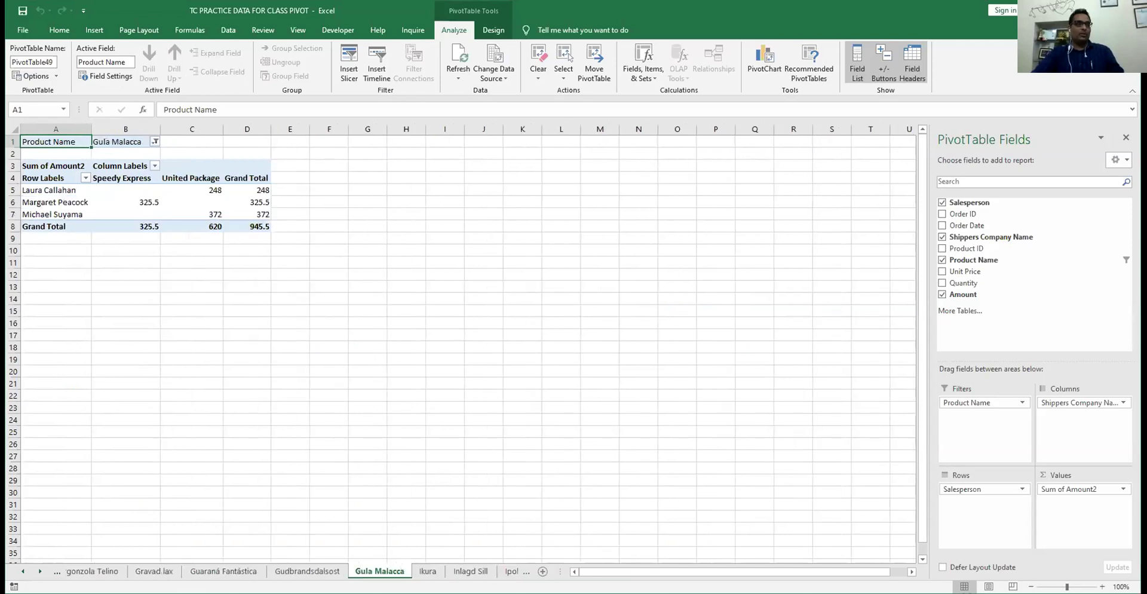
pyautogui.hotkey('ctrl', 'pagedown')
pyautogui.hotkey('ctrl', 'pagedown')
pyautogui.hotkey('ctrl', 'pagedown')
pyautogui.hotkey('ctrl', 'pagedown')
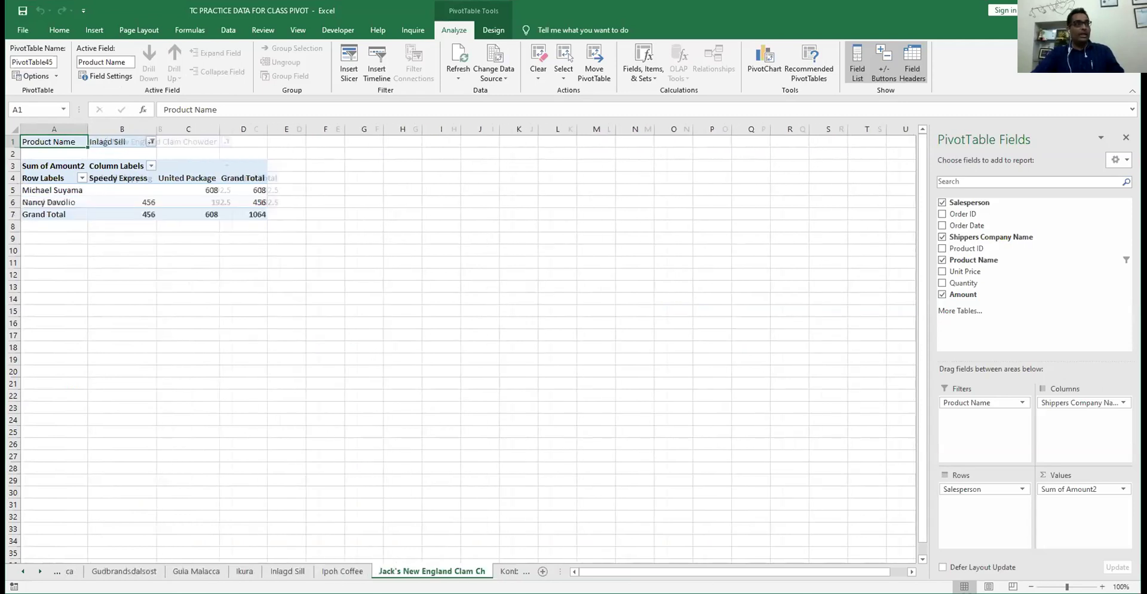
pyautogui.hotkey('ctrl', 'pagedown')
pyautogui.hotkey('ctrl', 'pagedown')
pyautogui.hotkey('ctrl', 'pagedown')
pyautogui.hotkey('ctrl', 'pagedown')
pyautogui.hotkey('ctrl', 'pagedown')
pyautogui.hotkey('ctrl', 'pagedown')
pyautogui.hotkey('ctrl', 'pagedown')
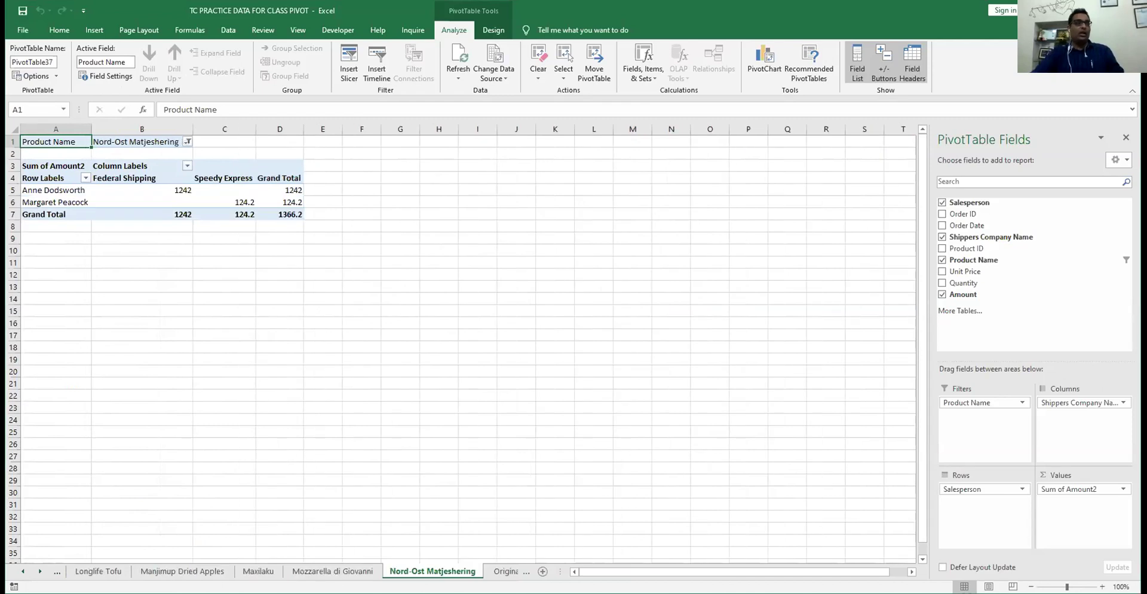
pyautogui.hotkey('ctrl', 'pagedown')
pyautogui.hotkey('ctrl', 'pagedown')
pyautogui.hotkey('ctrl', 'pagedown')
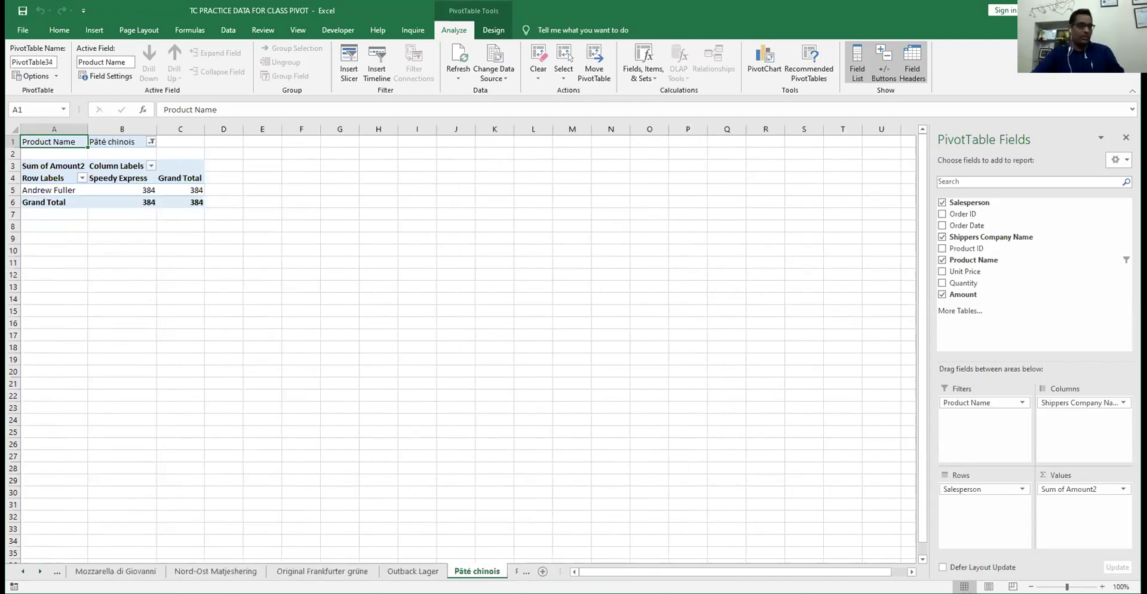
pyautogui.hotkey('ctrl', 'pagedown')
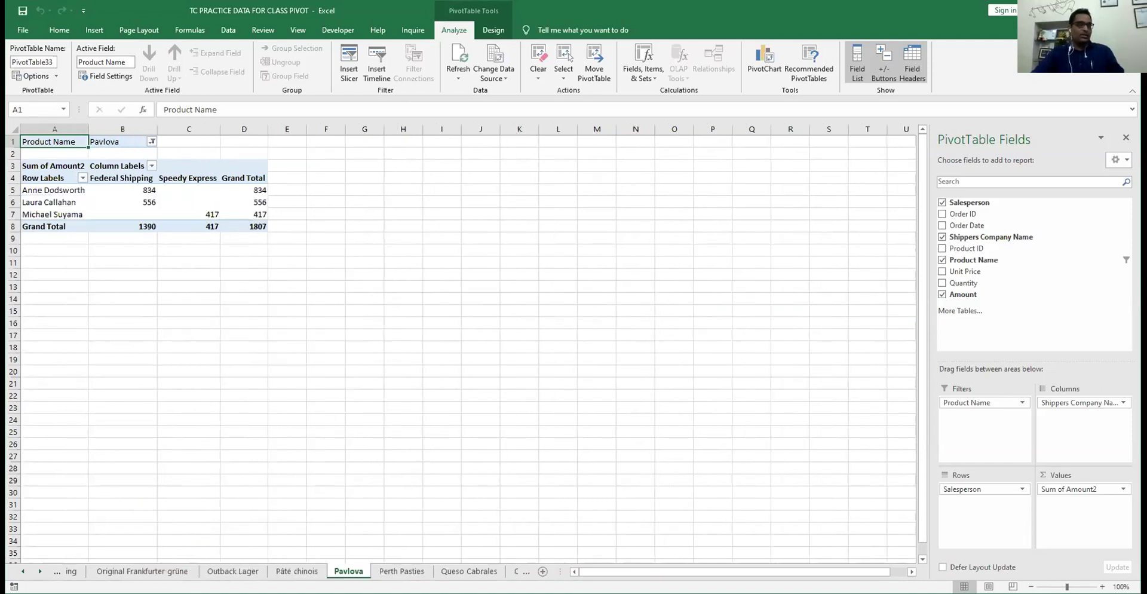
pyautogui.hotkey('ctrl', 'pagedown')
pyautogui.hotkey('ctrl', 'pagedown')
pyautogui.hotkey('ctrl', 'pagedown')
pyautogui.hotkey('ctrl', 'pagedown')
pyautogui.hotkey('ctrl', 'pagedown')
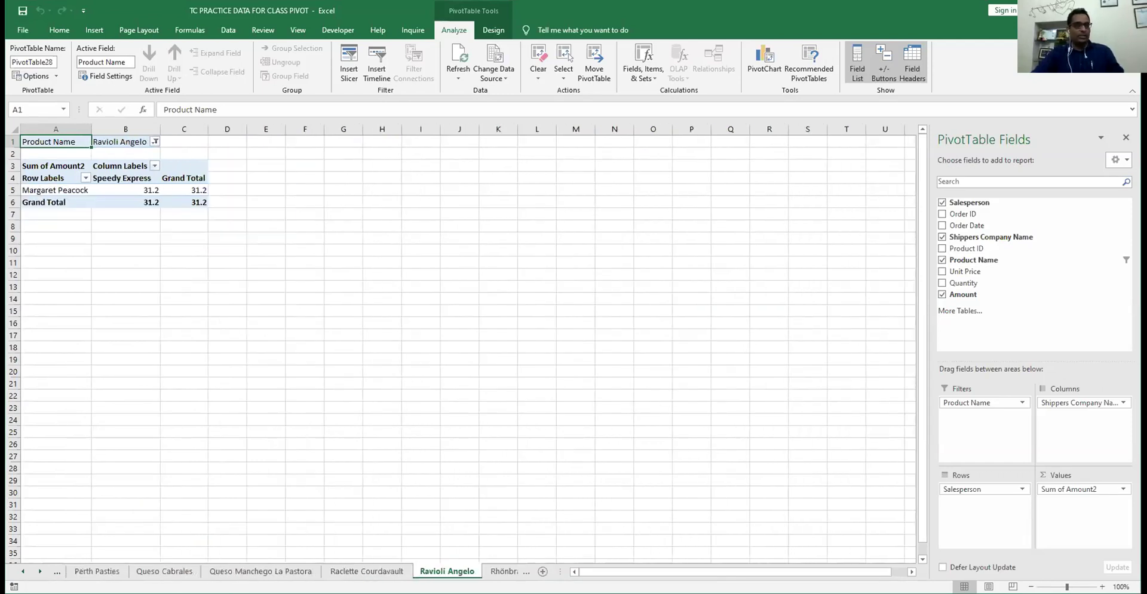
pyautogui.hotkey('ctrl', 'pagedown')
pyautogui.hotkey('ctrl', 'pagedown')
pyautogui.hotkey('ctrl', 'pagedown')
pyautogui.hotkey('ctrl', 'pagedown')
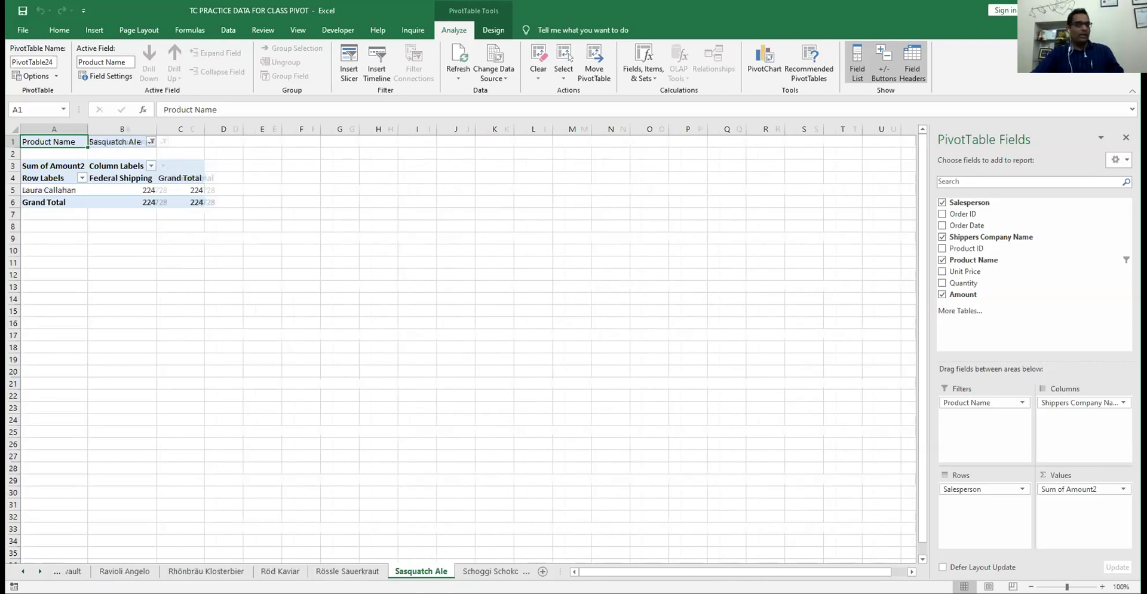
pyautogui.hotkey('ctrl', 'pagedown')
pyautogui.hotkey('ctrl', 'pagedown')
pyautogui.hotkey('ctrl', 'pagedown')
pyautogui.hotkey('ctrl', 'pagedown')
pyautogui.hotkey('ctrl', 'pagedown')
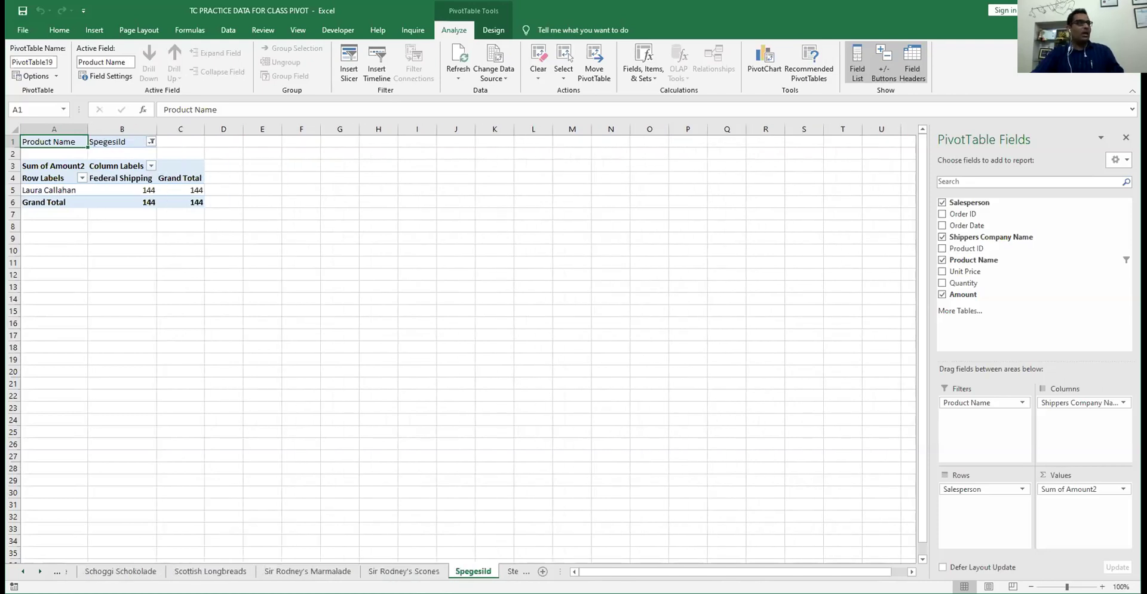
pyautogui.hotkey('ctrl', 'pagedown')
pyautogui.hotkey('ctrl', 'pagedown')
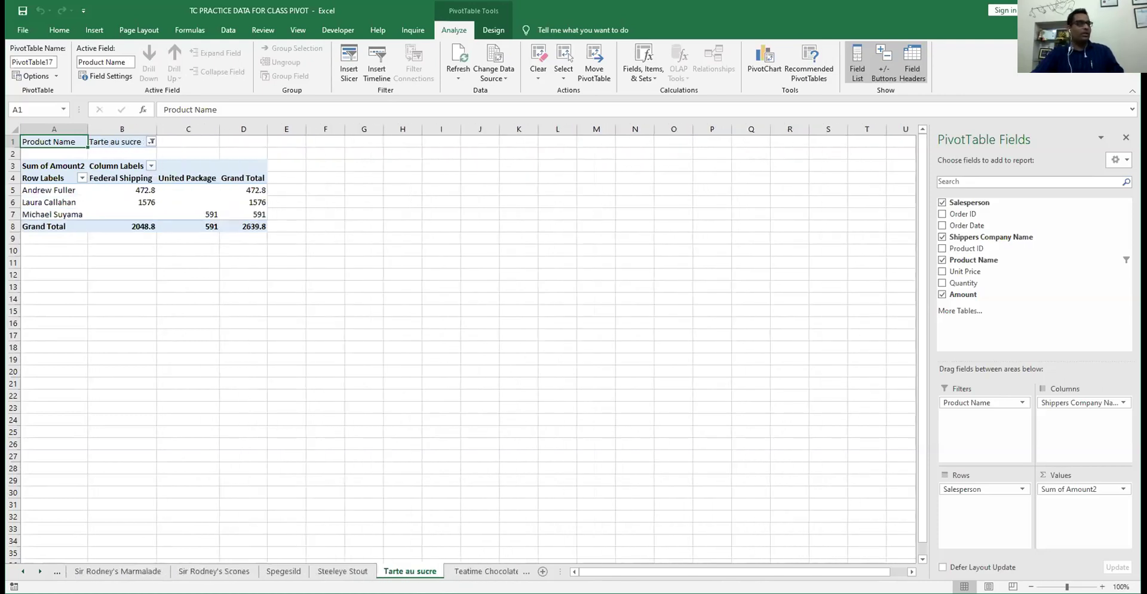
pyautogui.hotkey('ctrl', 'pagedown')
pyautogui.hotkey('ctrl', 'pagedown')
pyautogui.hotkey('ctrl', 'pagedown')
pyautogui.hotkey('ctrl', 'pagedown')
pyautogui.hotkey('ctrl', 'pagedown')
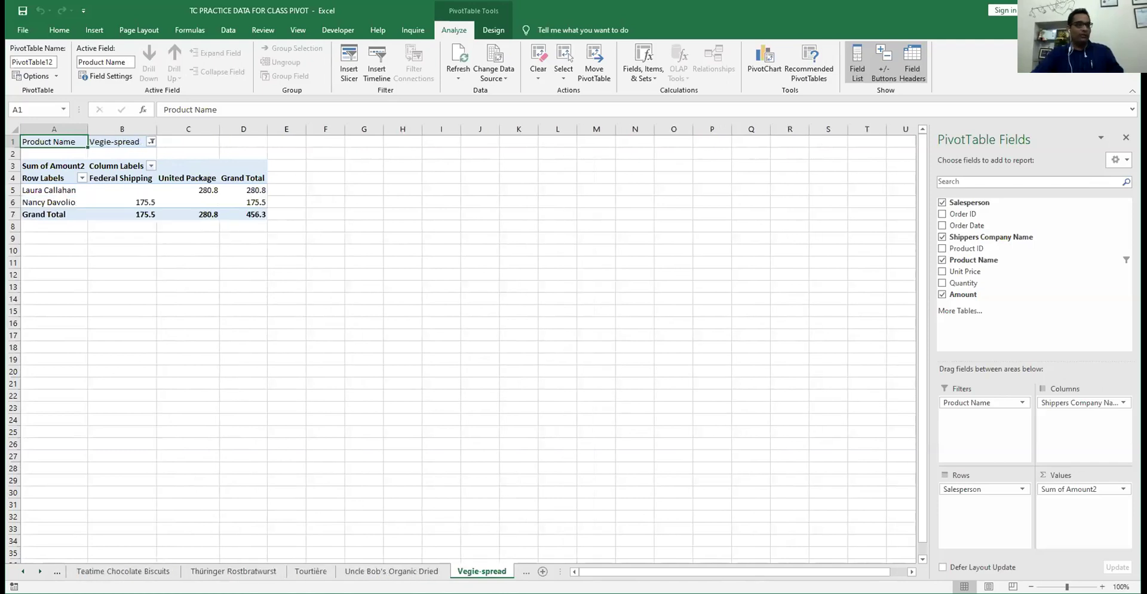
pyautogui.hotkey('ctrl', 'pagedown')
pyautogui.hotkey('ctrl', 'pagedown')
pyautogui.hotkey('ctrl', 'pagedown')
pyautogui.hotkey('ctrl', 'pagedown')
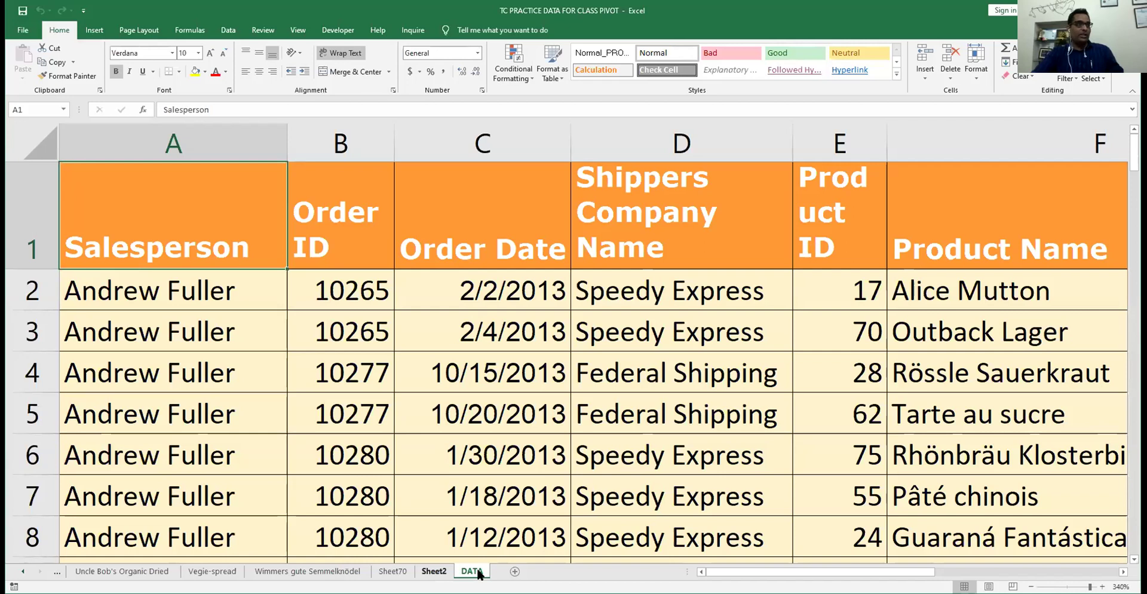
# - Insert a blank Sheet71 after Sheet70, then browse back to the Scottish Longbreads sheet
pyautogui.hotkey('ctrl', 'pageup')
pyautogui.hotkey('ctrl', 'pageup')
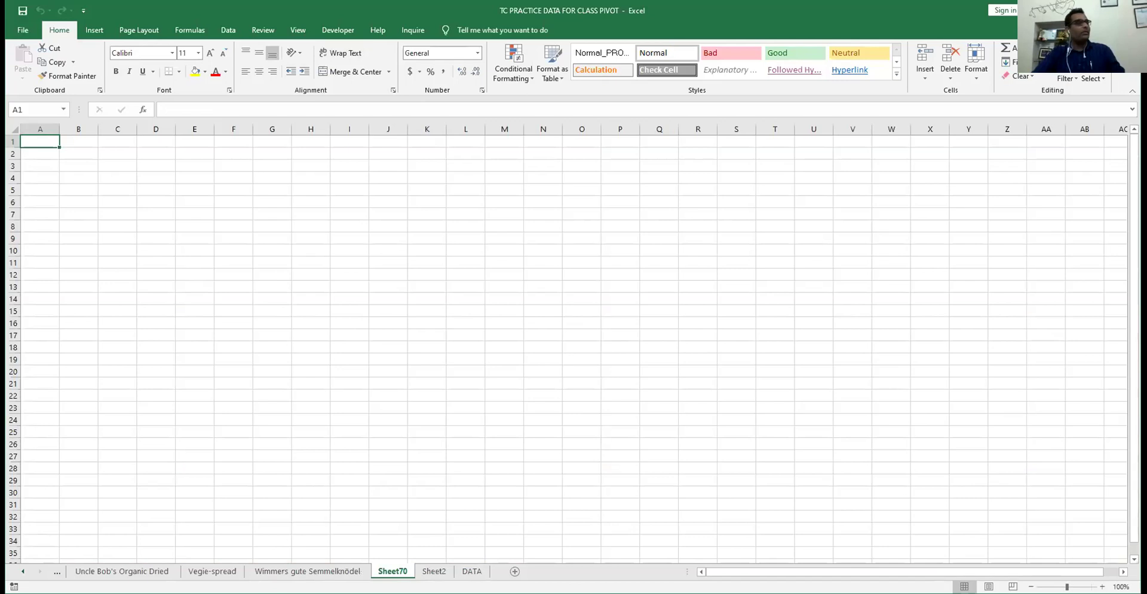
pyautogui.click(514, 571)
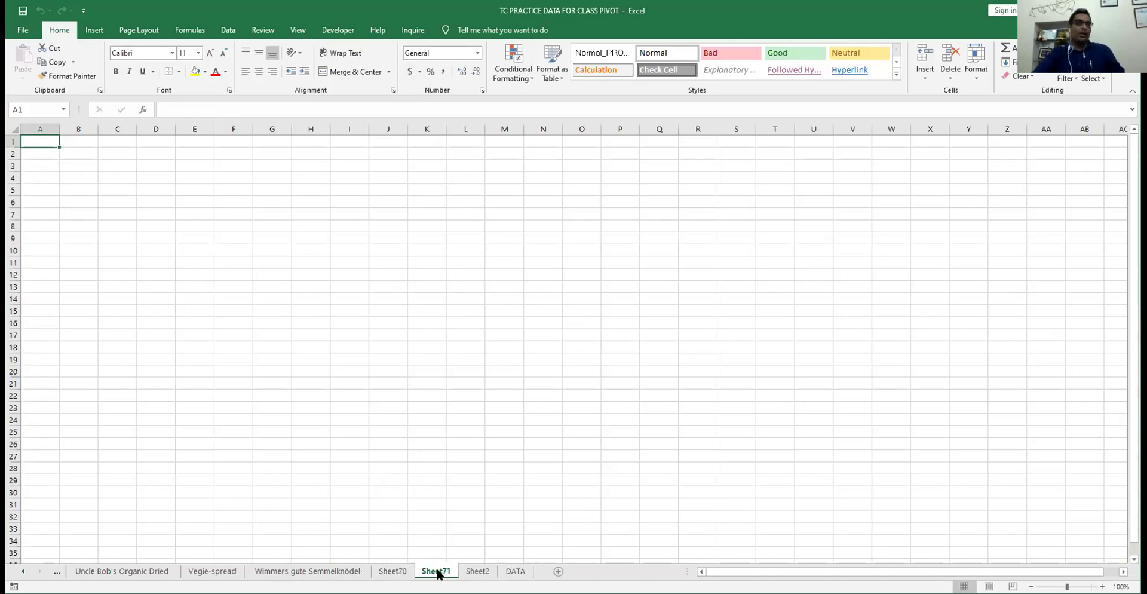
pyautogui.hotkey('ctrl', 'pageup')
pyautogui.hotkey('ctrl', 'pageup')
pyautogui.hotkey('ctrl', 'pageup')
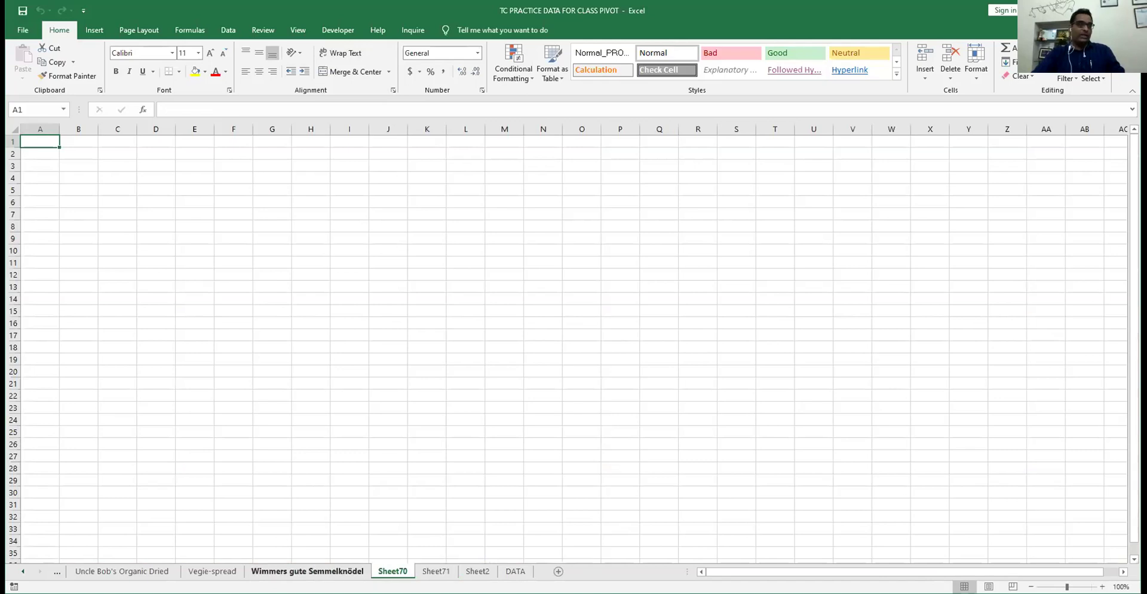
pyautogui.hotkey('ctrl', 'pageup')
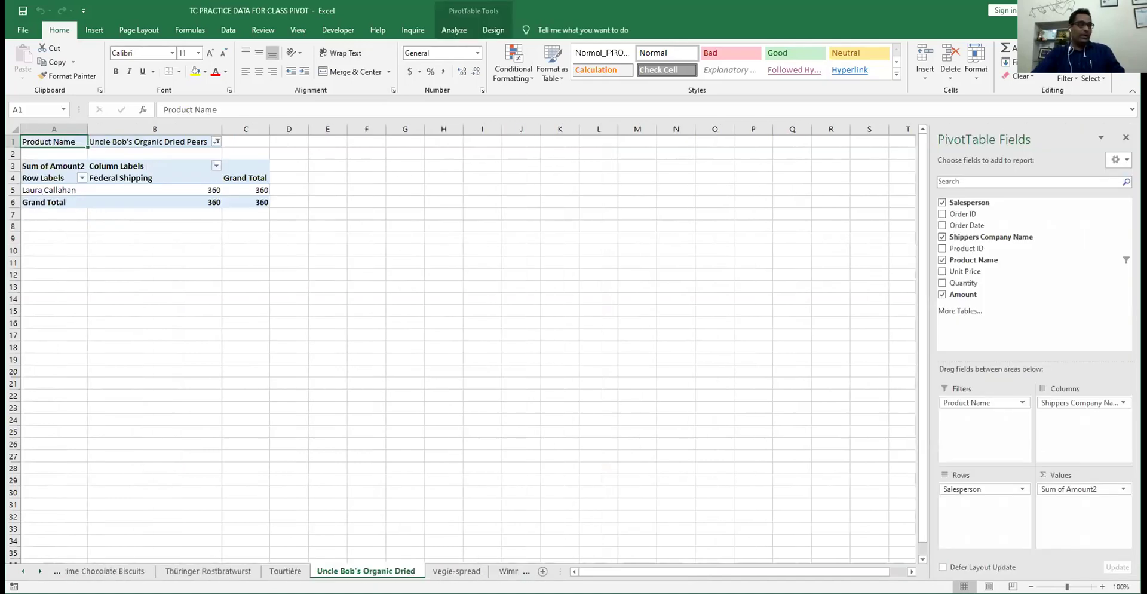
pyautogui.hotkey('ctrl', 'pageup')
pyautogui.hotkey('ctrl', 'pageup')
pyautogui.hotkey('ctrl', 'pageup')
pyautogui.hotkey('ctrl', 'pageup')
pyautogui.hotkey('ctrl', 'pageup')
pyautogui.hotkey('ctrl', 'pageup')
pyautogui.hotkey('ctrl', 'pageup')
pyautogui.hotkey('ctrl', 'pageup')
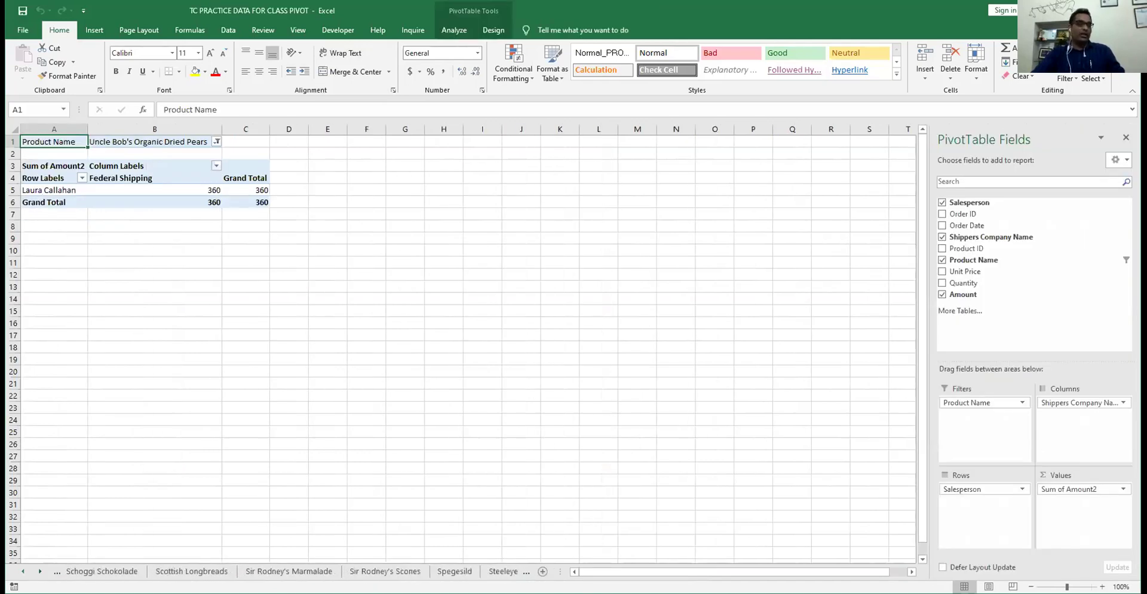
pyautogui.hotkey('ctrl', 'pageup')
pyautogui.hotkey('ctrl', 'pageup')
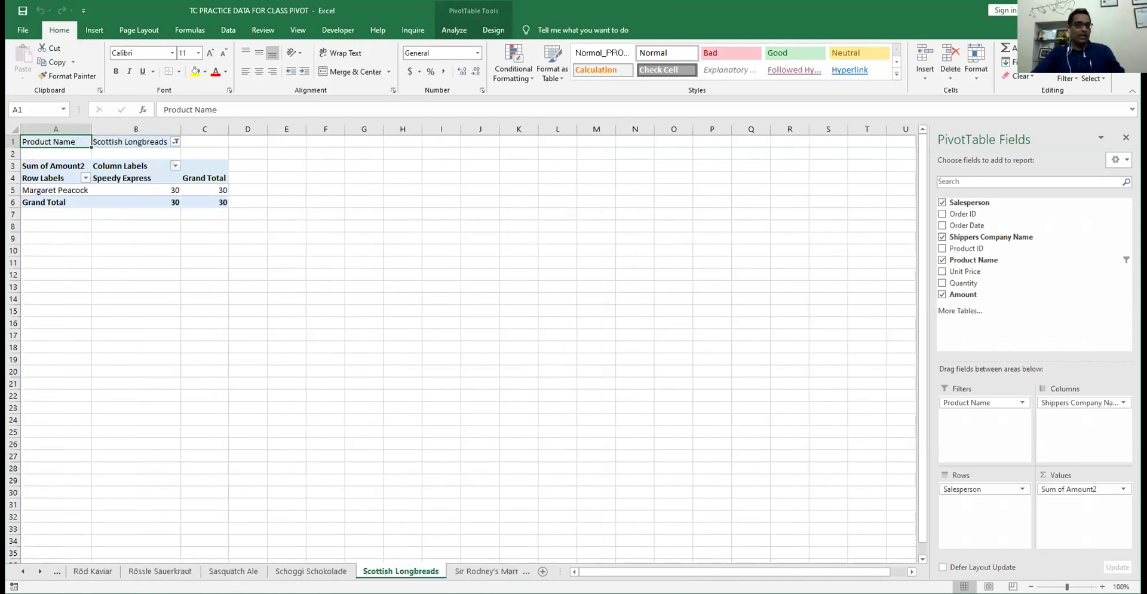
# - Browse forward past Sheet71 and Sheet70 to the Wimmers gute Semmelknödel pivot sheet
pyautogui.hotkey('ctrl', 'pagedown')
pyautogui.hotkey('ctrl', 'pagedown')
pyautogui.hotkey('ctrl', 'pagedown')
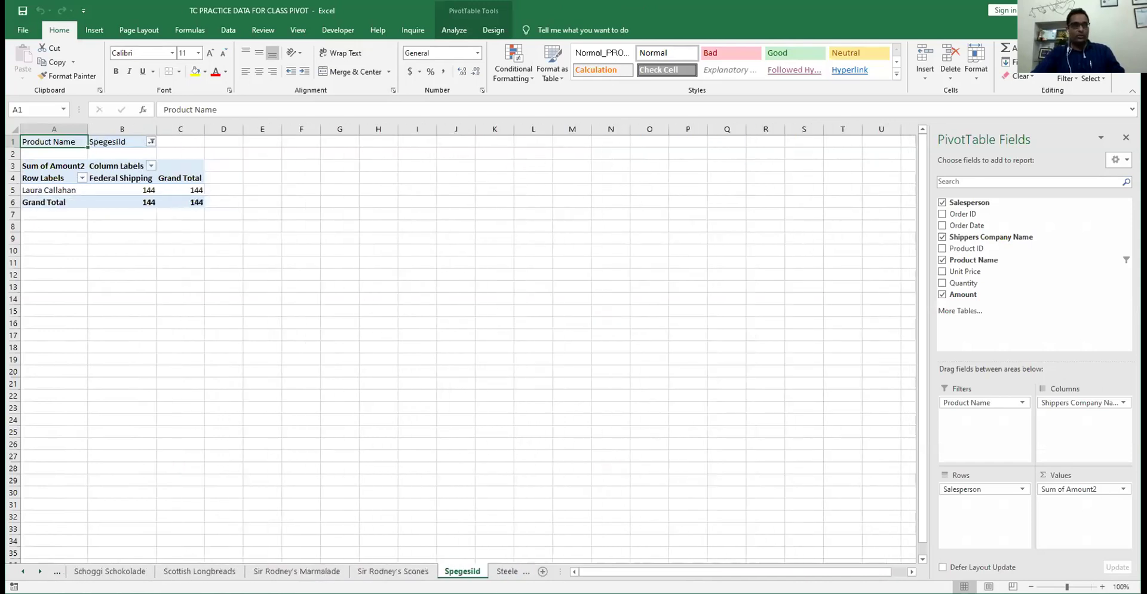
pyautogui.hotkey('ctrl', 'pagedown')
pyautogui.hotkey('ctrl', 'pagedown')
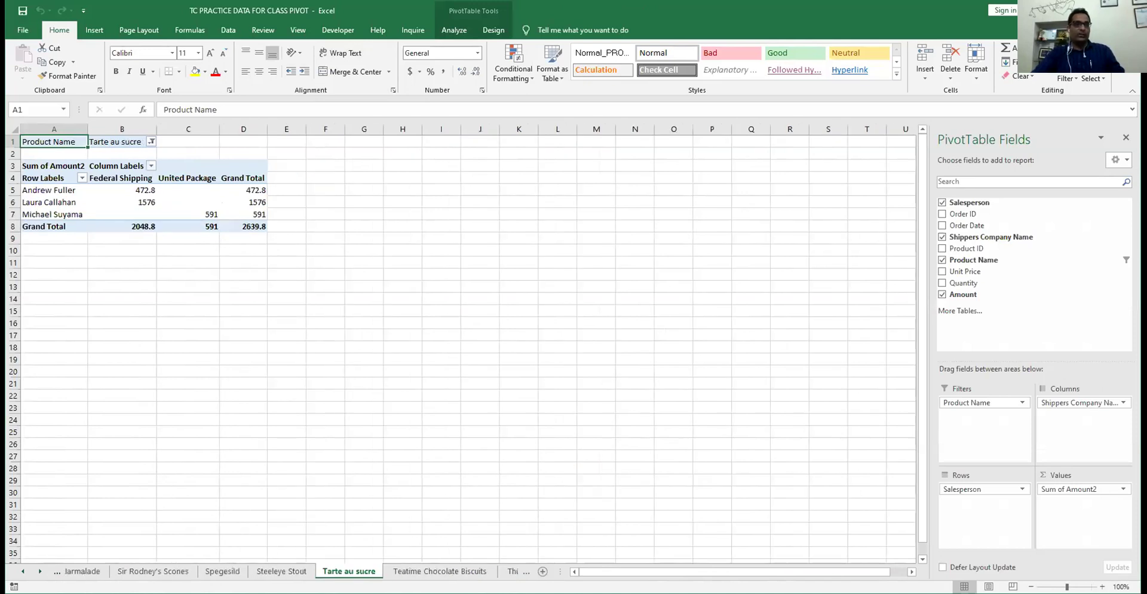
pyautogui.hotkey('ctrl', 'pagedown')
pyautogui.hotkey('ctrl', 'pagedown')
pyautogui.hotkey('ctrl', 'pagedown')
pyautogui.hotkey('ctrl', 'pagedown')
pyautogui.hotkey('ctrl', 'pagedown')
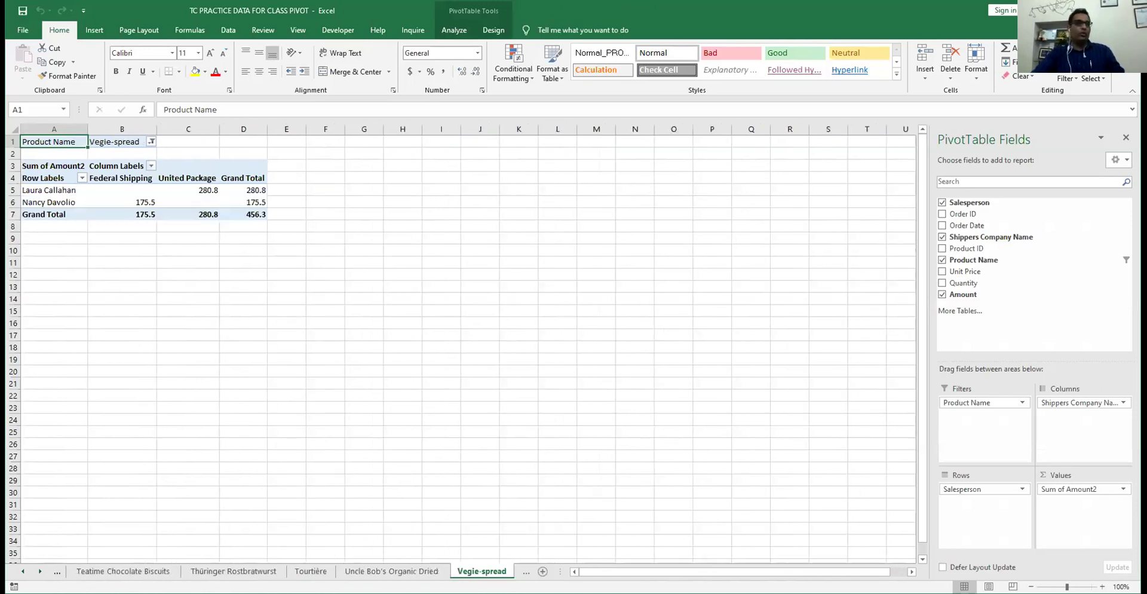
pyautogui.hotkey('ctrl', 'pagedown')
pyautogui.hotkey('ctrl', 'pagedown')
pyautogui.hotkey('ctrl', 'pagedown')
pyautogui.hotkey('ctrl', 'pagedown')
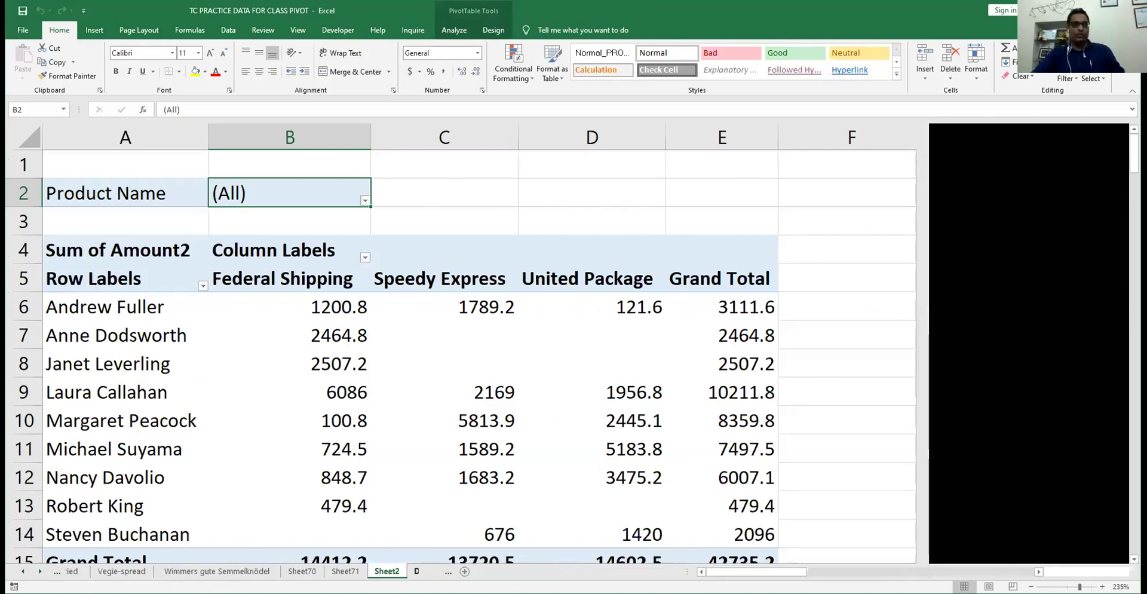
pyautogui.hotkey('ctrl', 'pagedown')
pyautogui.hotkey('ctrl', 'pageup')
pyautogui.hotkey('ctrl', 'pageup')
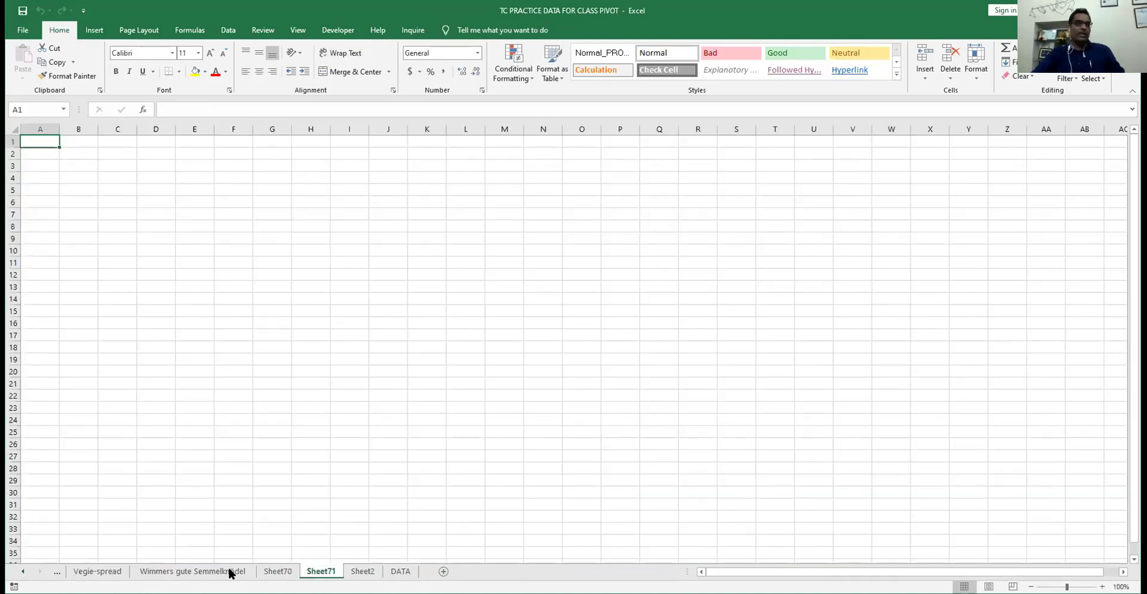
pyautogui.click(289, 570)
pyautogui.click(234, 571)
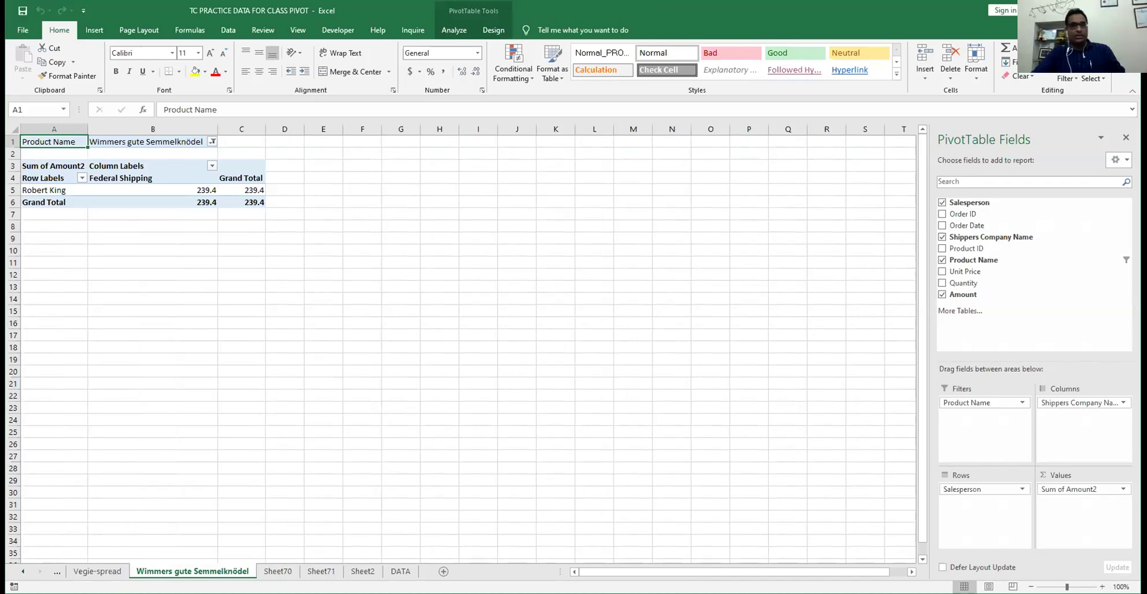
pyautogui.rightClick(250, 564)
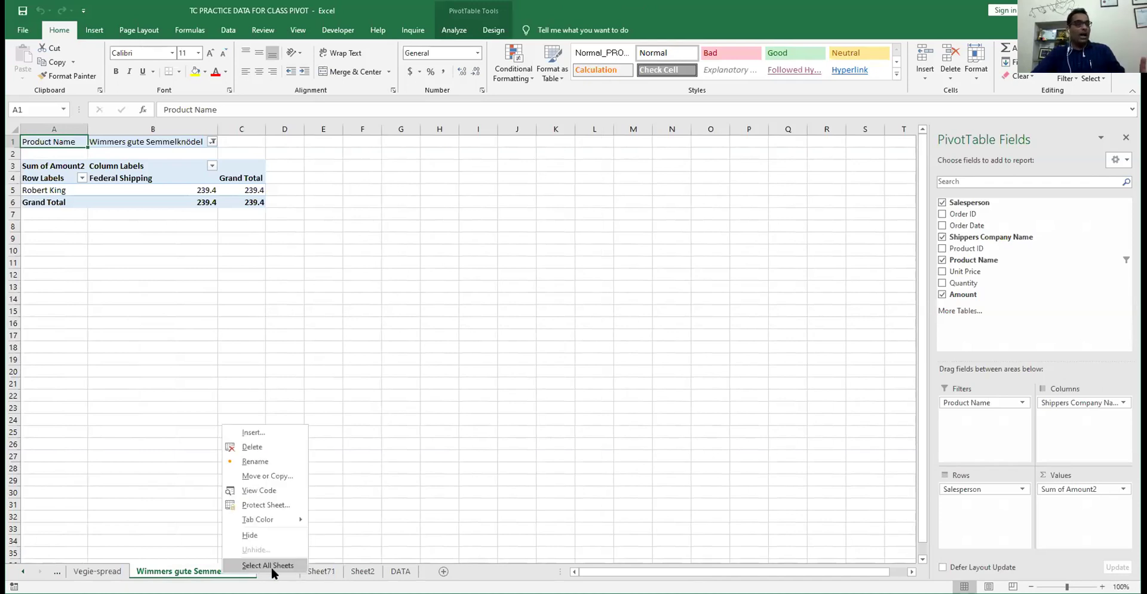
# - Group all product sheets with Sheet70 and Sheet71, delete them, and return to Sheet2's pivot
pyautogui.click(251, 565)
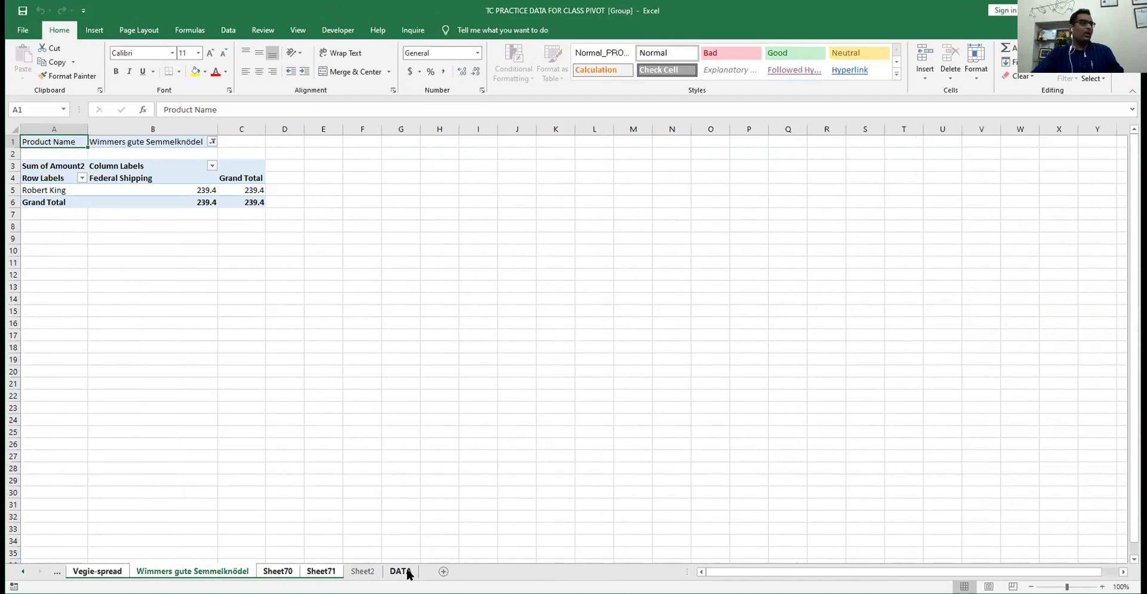
pyautogui.rightClick(292, 571)
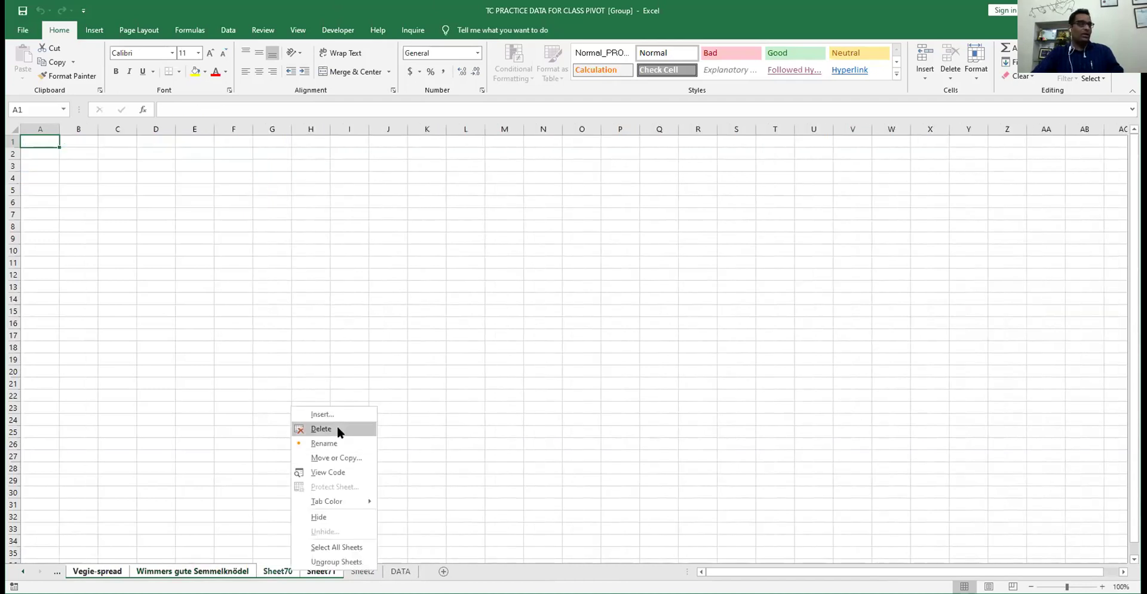
pyautogui.click(338, 428)
pyautogui.click(550, 346)
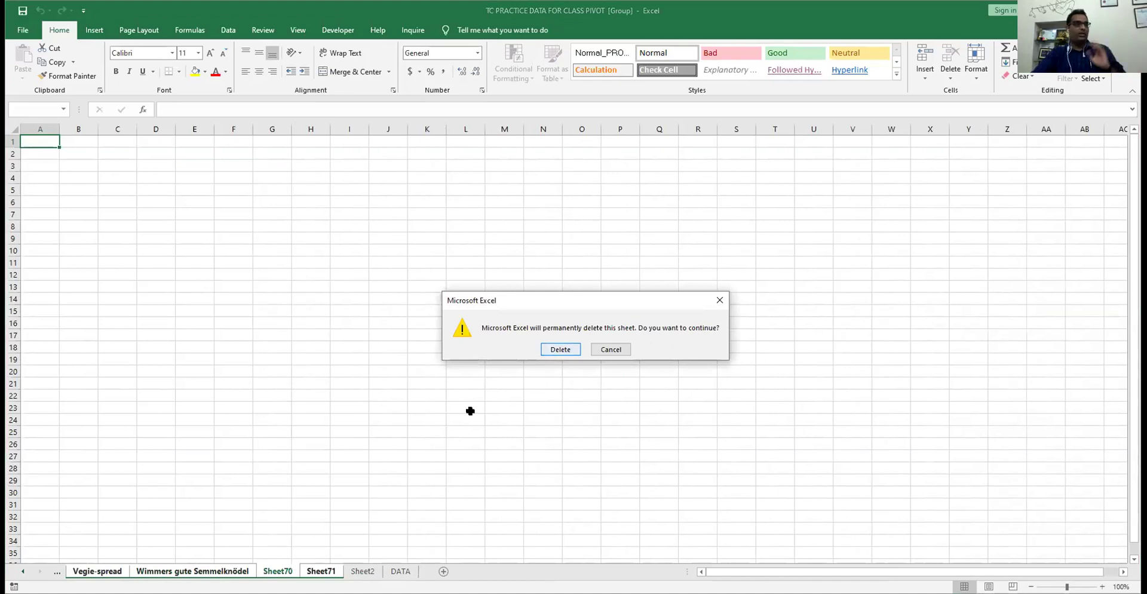
pyautogui.click(123, 571)
pyautogui.click(85, 571)
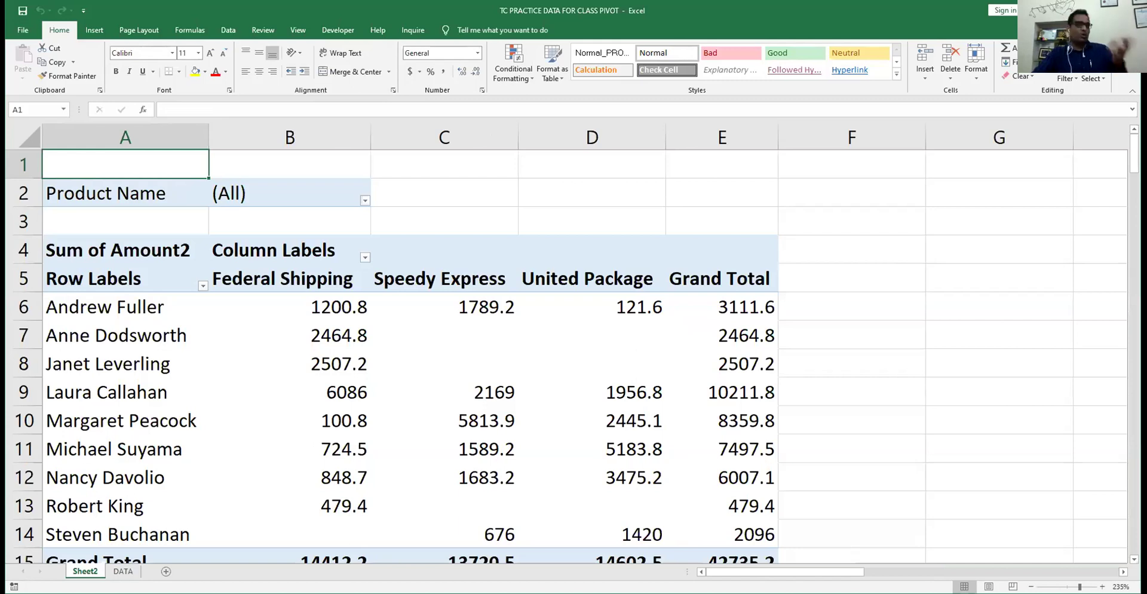
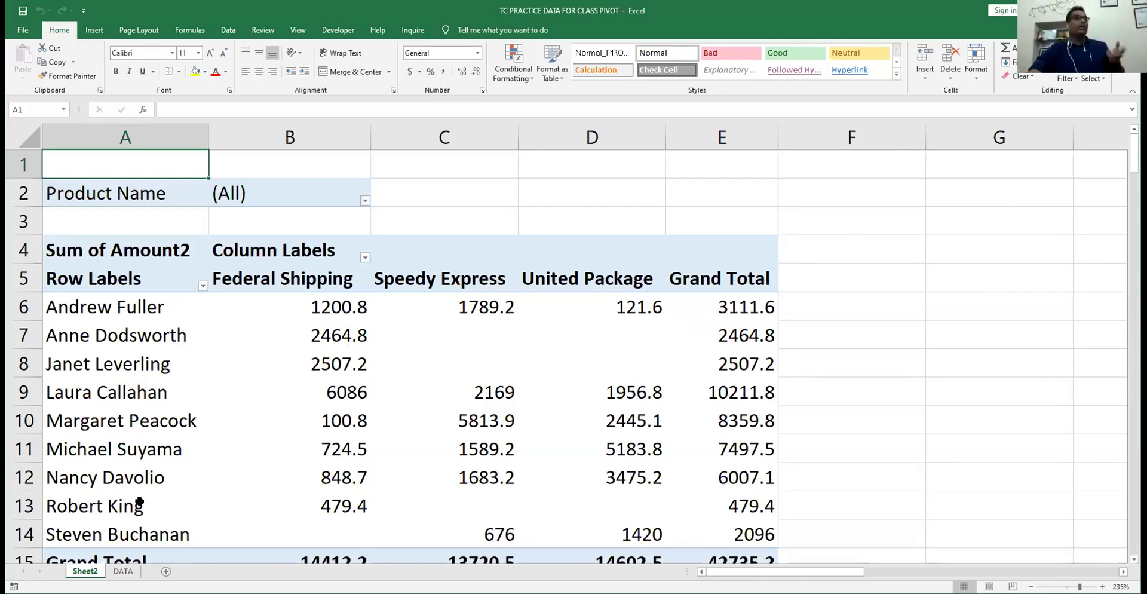
# - Select a value cell in the Sheet2 salesperson-by-shipper pivot to show its PivotTable Fields pane
pyautogui.click(323, 309)
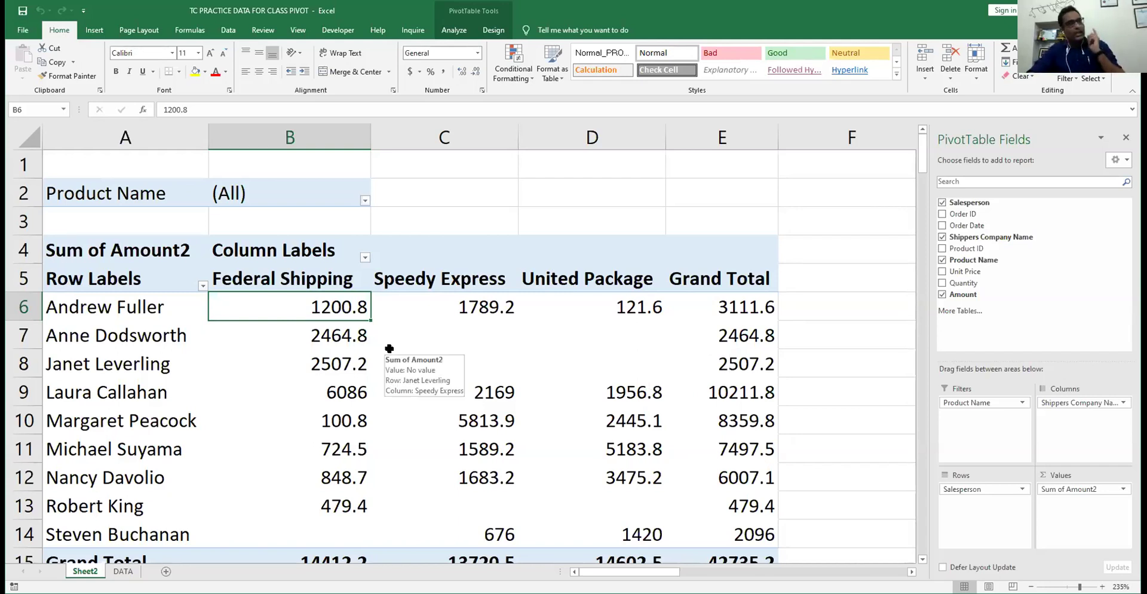
# - Clear Salesperson, Shippers Company Name, Product Name and Amount from the pivot
pyautogui.click(942, 203)
pyautogui.click(942, 203)
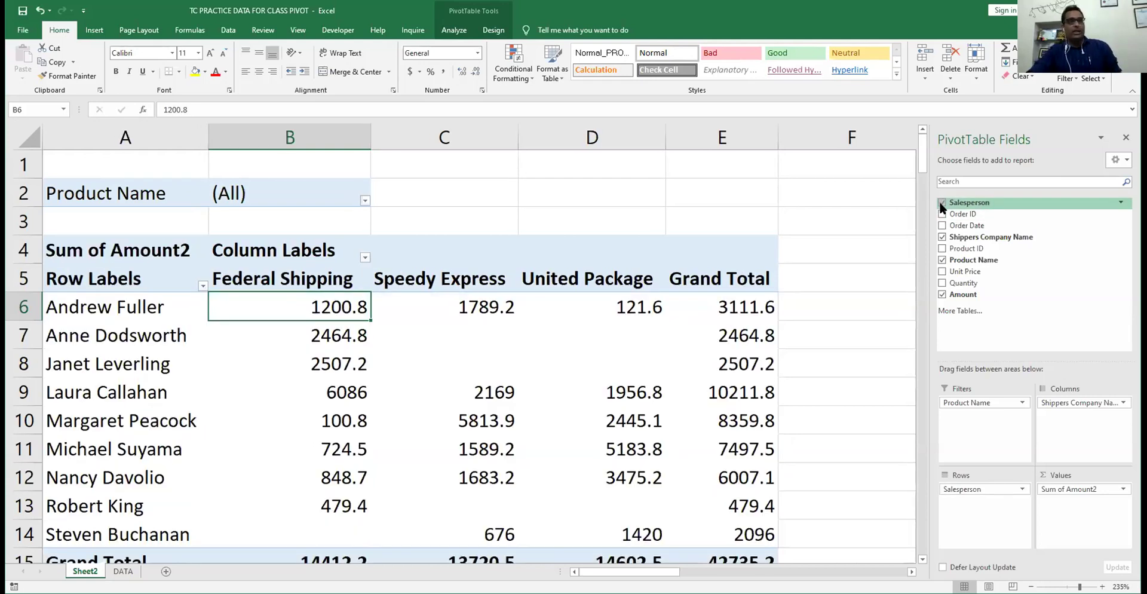
pyautogui.click(943, 203)
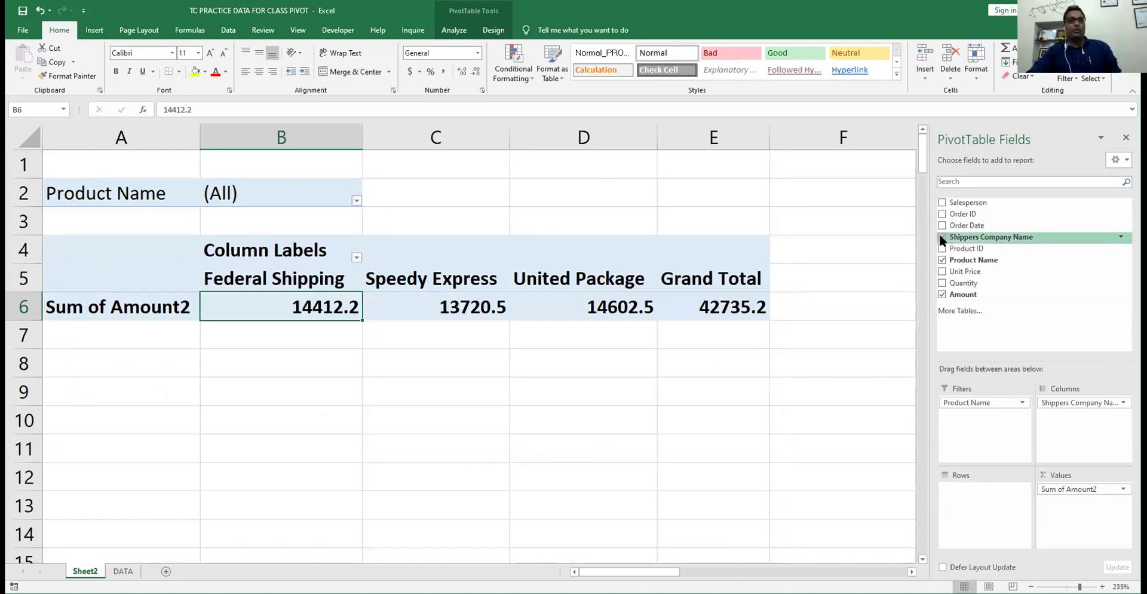
pyautogui.click(942, 237)
pyautogui.click(942, 261)
pyautogui.click(942, 294)
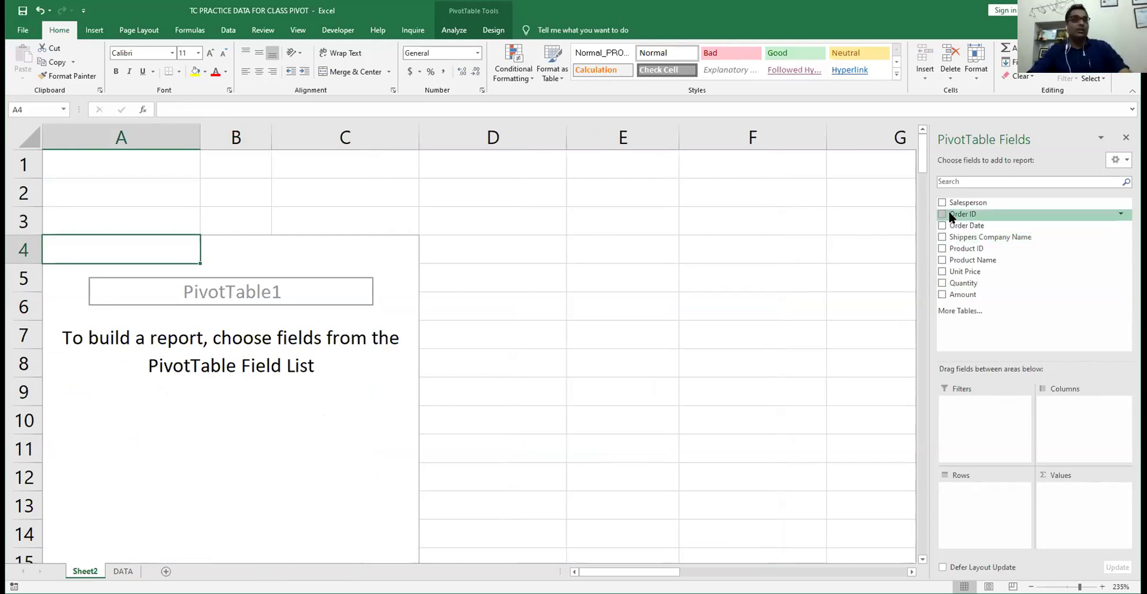
# - Add Order Date as rows, ungroup its year and quarter grouping, and sum Amount per date
pyautogui.click(941, 225)
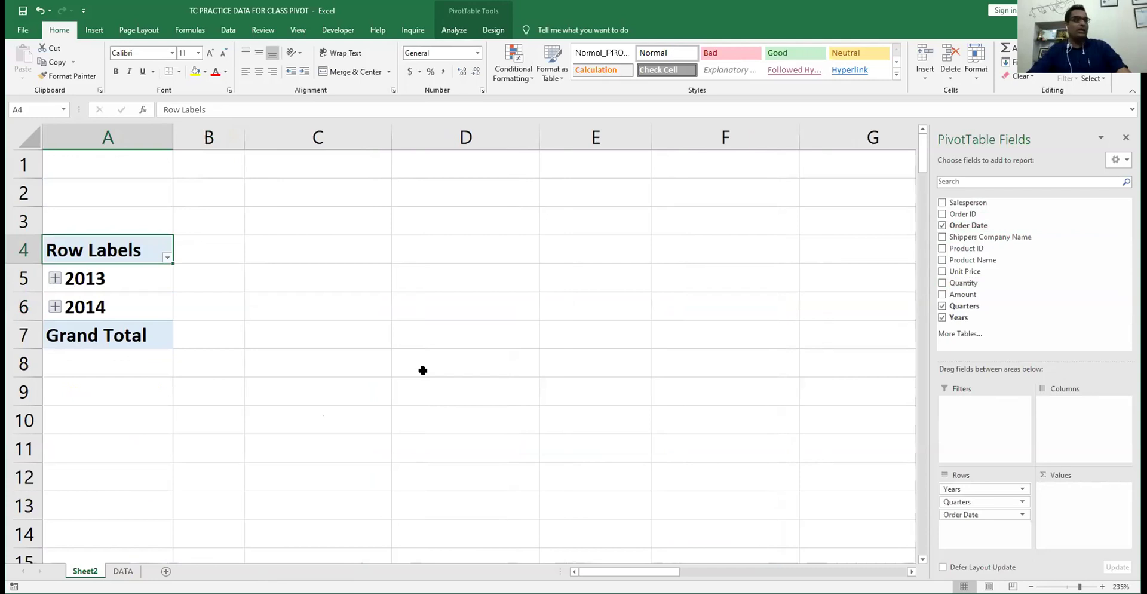
pyautogui.click(449, 28)
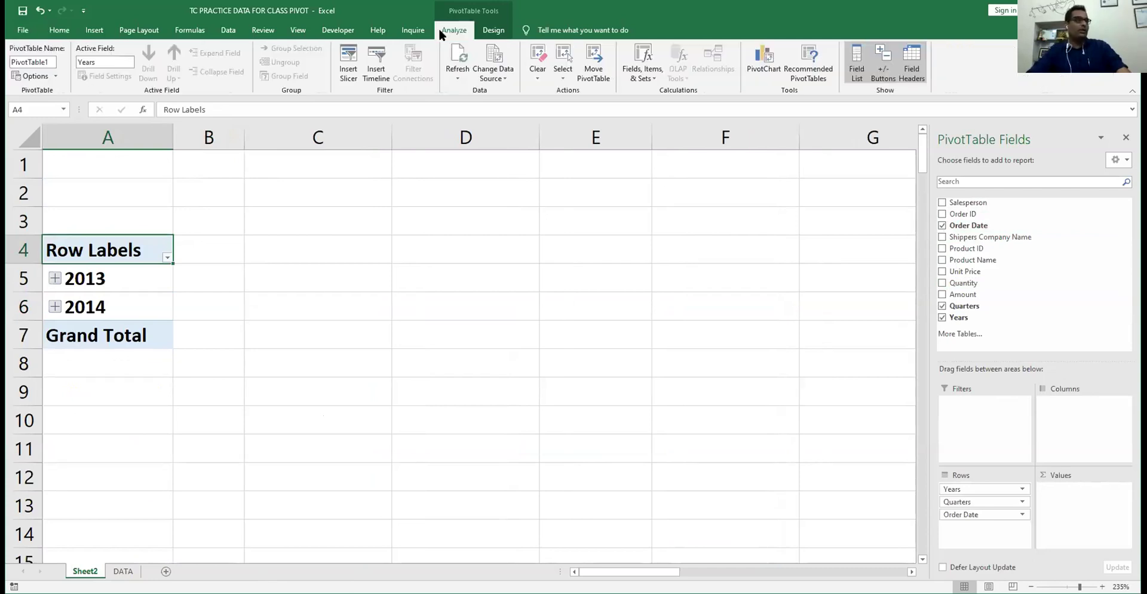
pyautogui.click(88, 279)
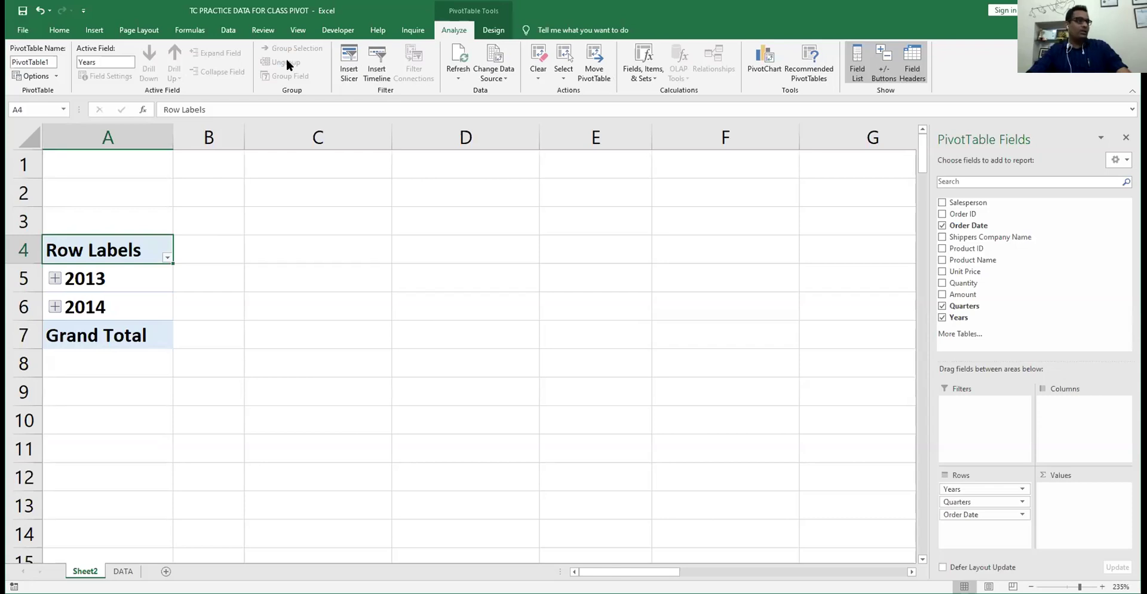
pyautogui.click(286, 59)
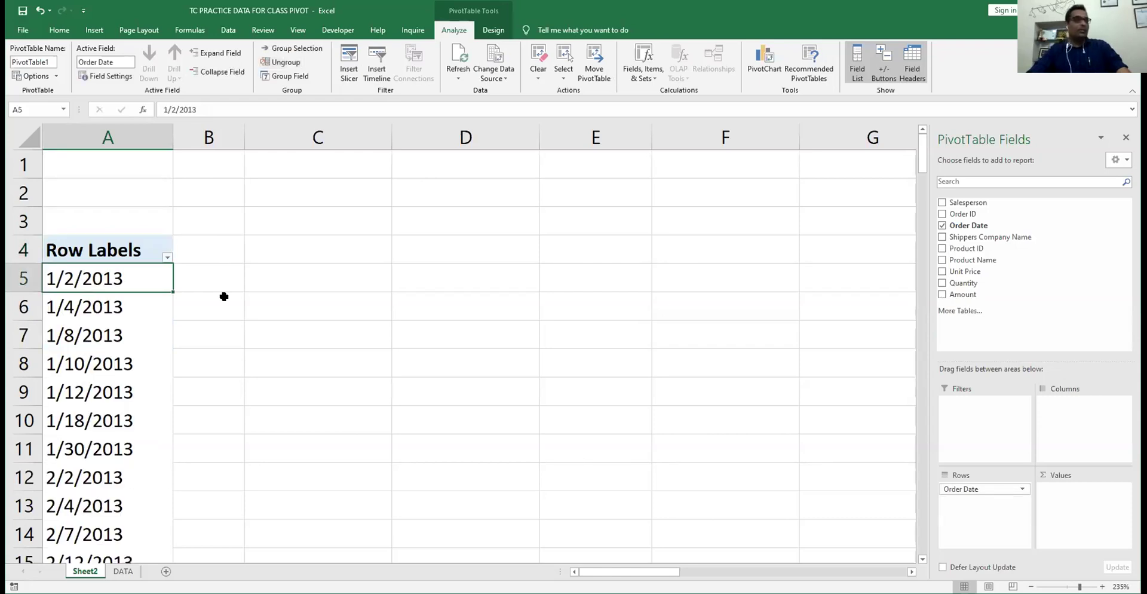
pyautogui.moveTo(123, 279); pyautogui.dragTo(119, 335)
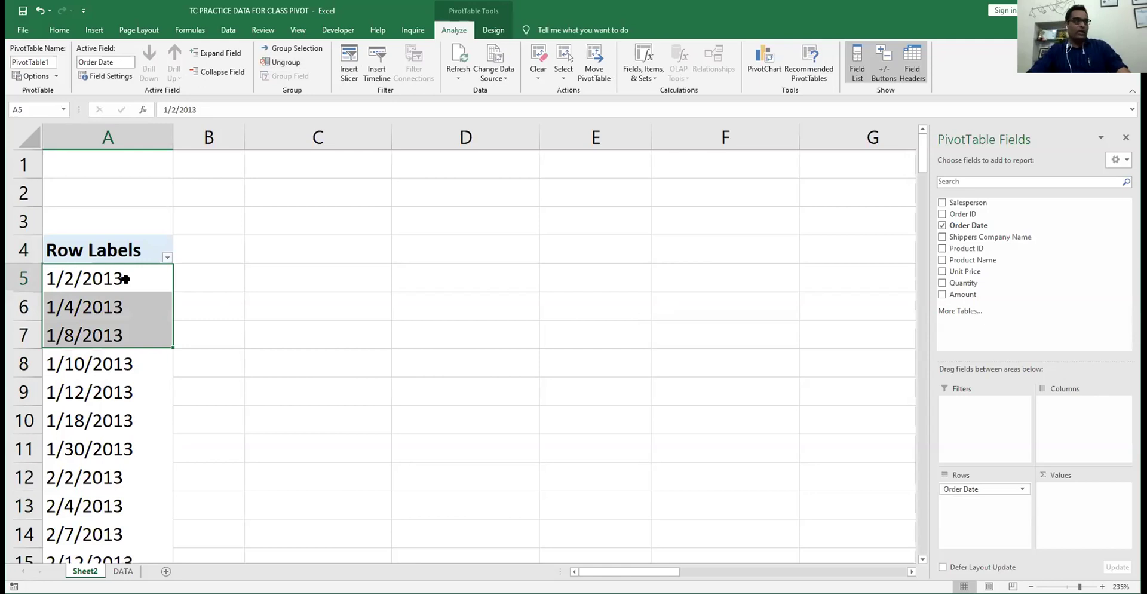
pyautogui.click(124, 279)
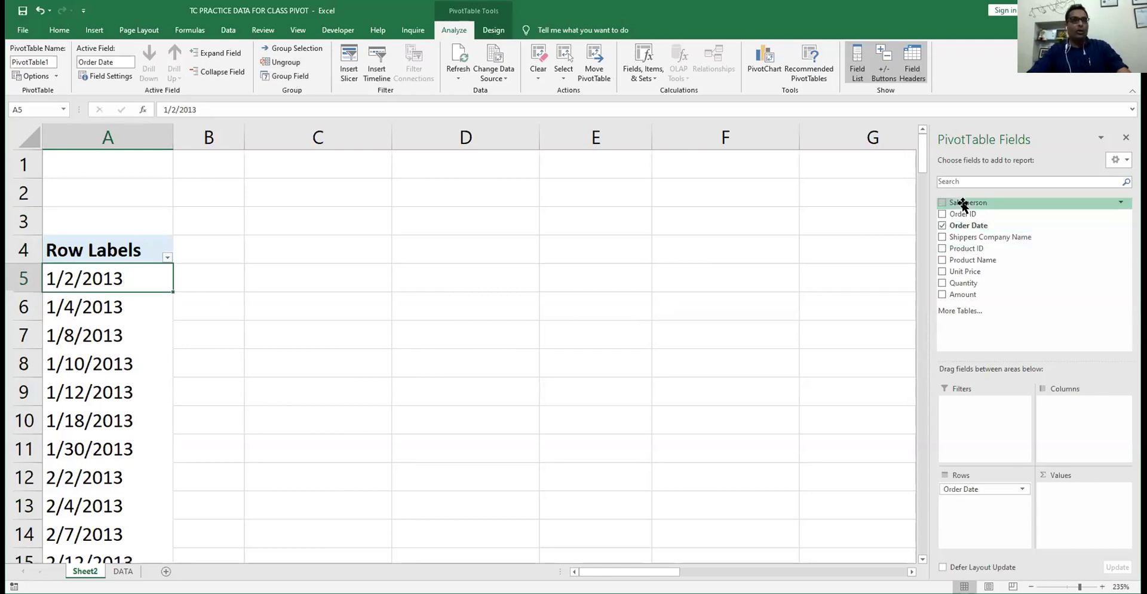
pyautogui.moveTo(977, 297); pyautogui.dragTo(1060, 493)
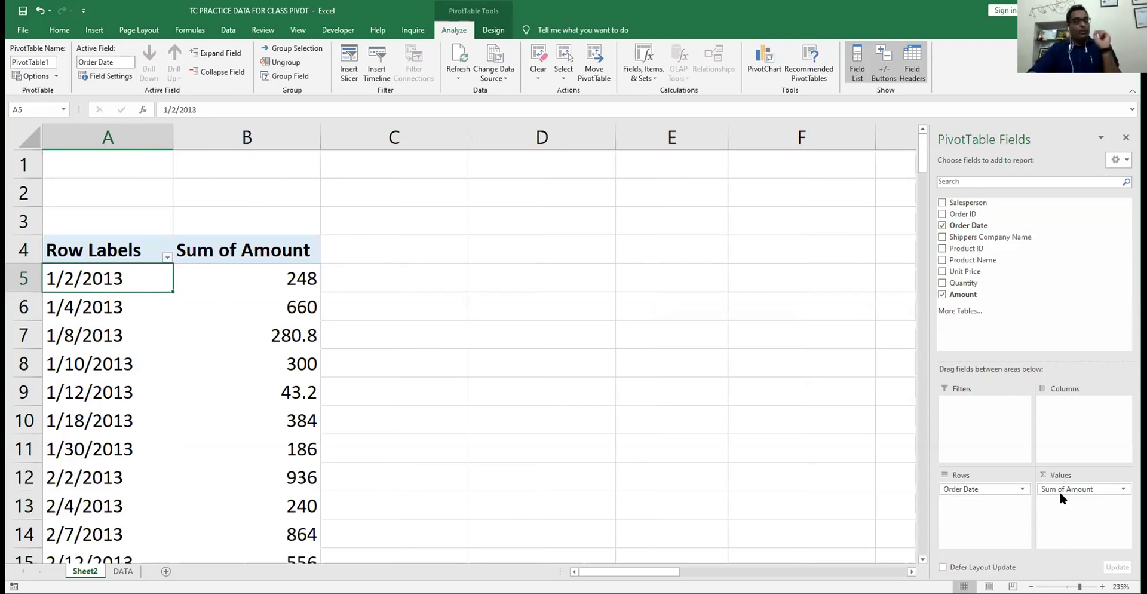
pyautogui.click(306, 279)
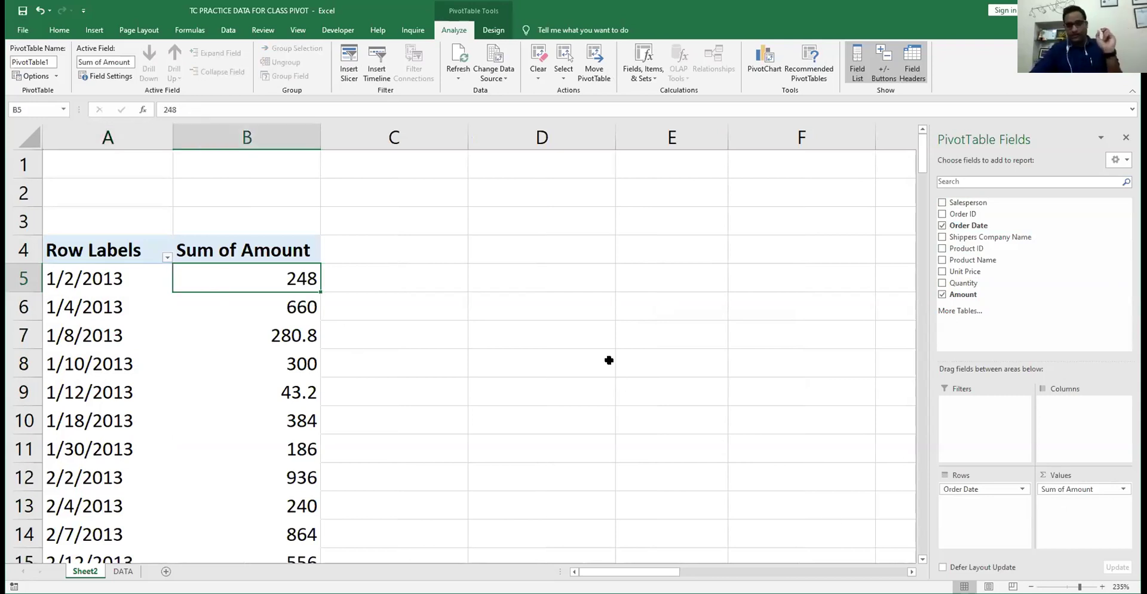
pyautogui.scroll(-20, 214, 327)
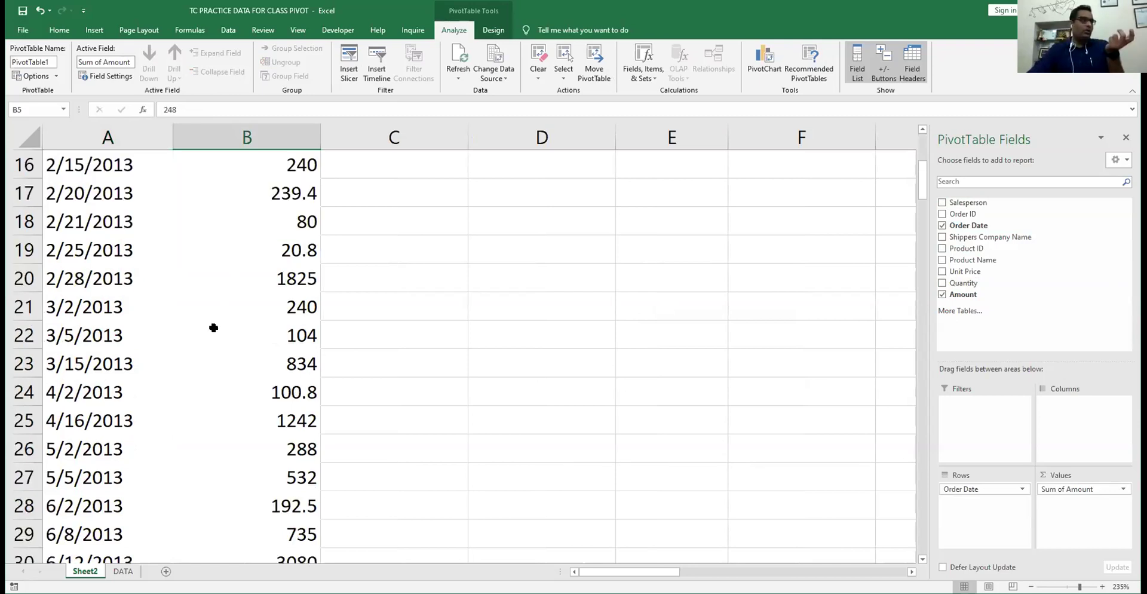
pyautogui.scroll(10, 213, 327)
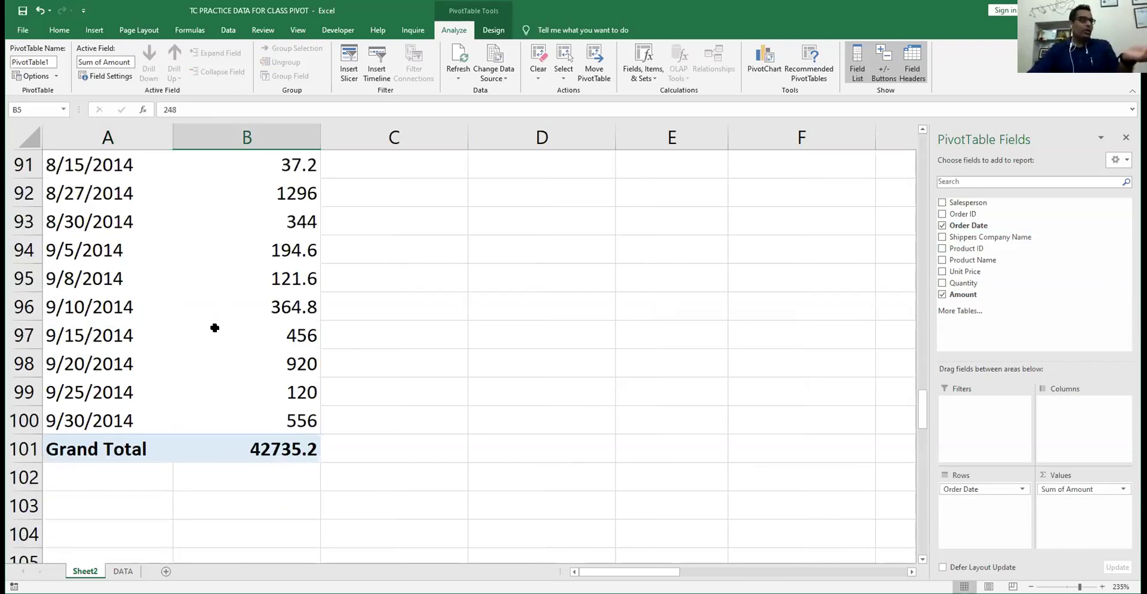
pyautogui.scroll(1, 98, 507)
pyautogui.click(98, 506)
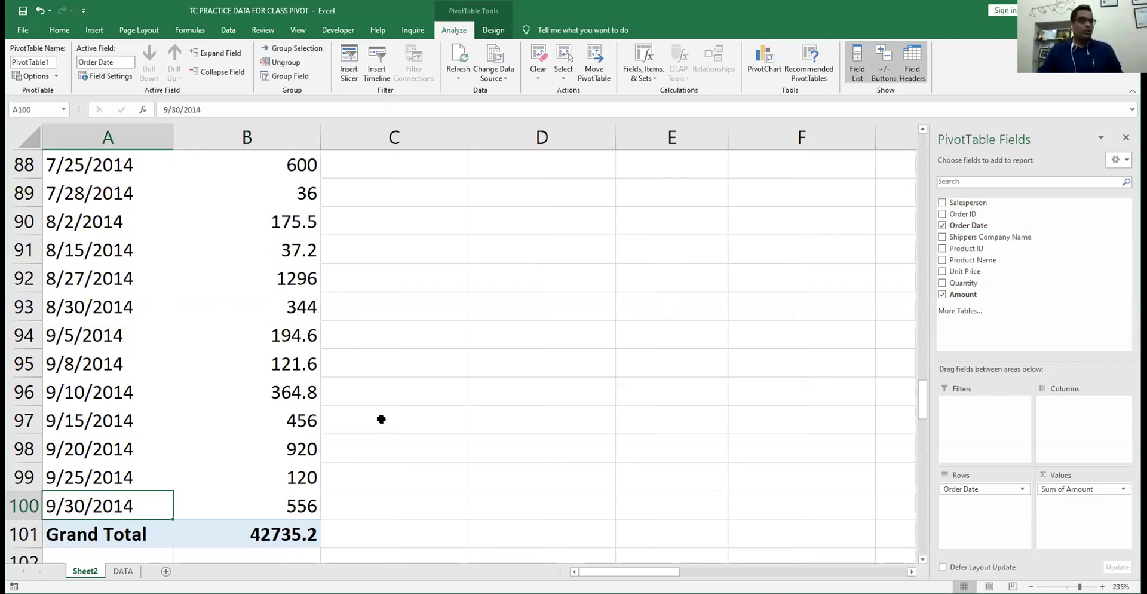
pyautogui.hotkey('ctrl', 'shift', 'Up')
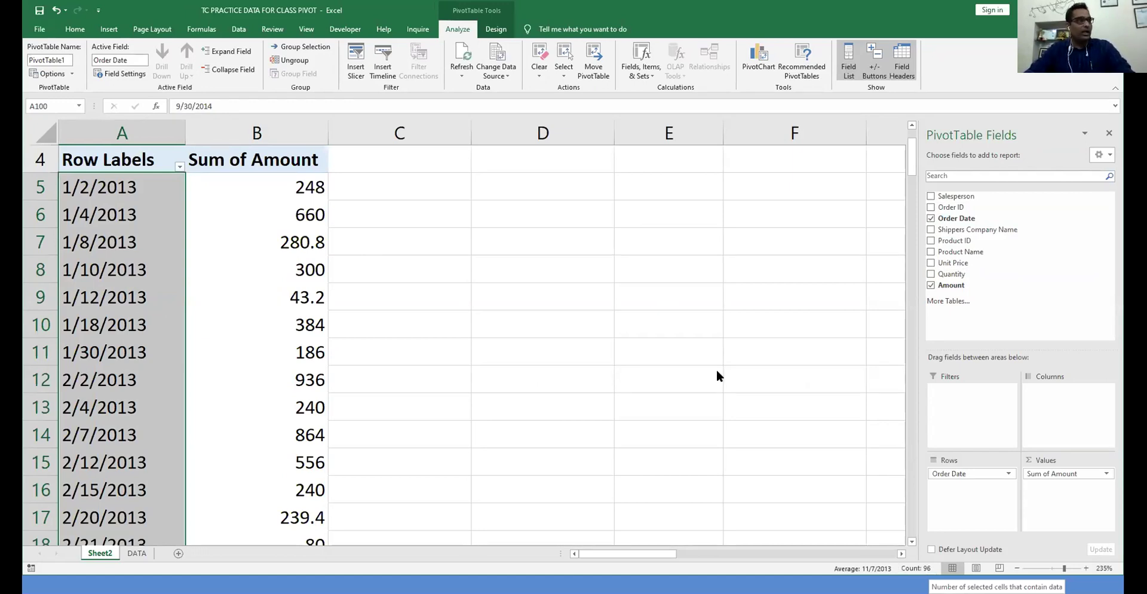
pyautogui.click(95, 187)
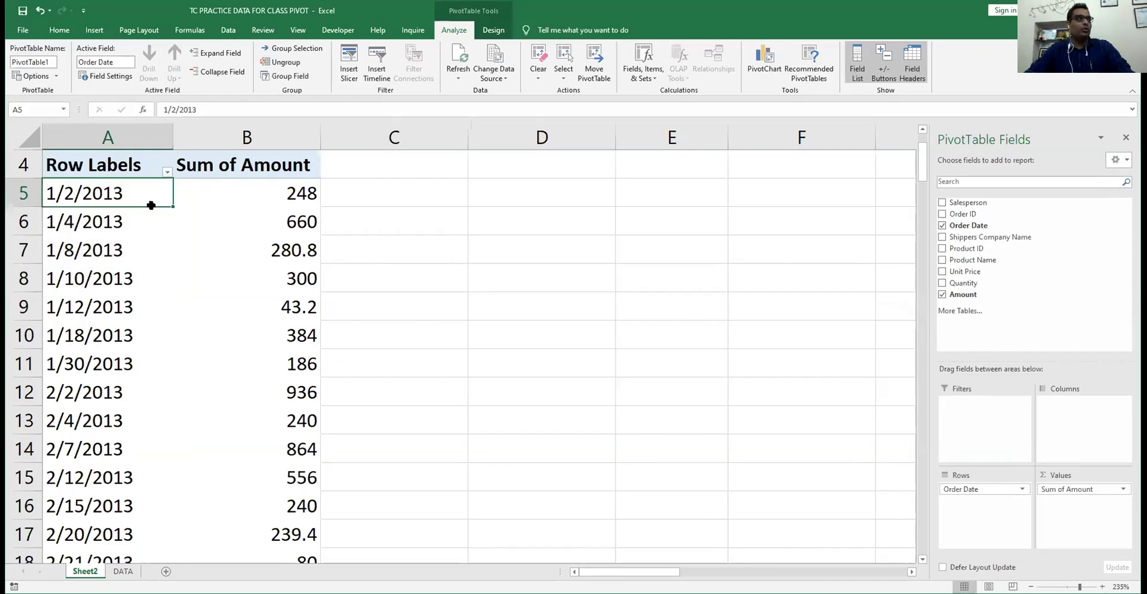
pyautogui.click(304, 192)
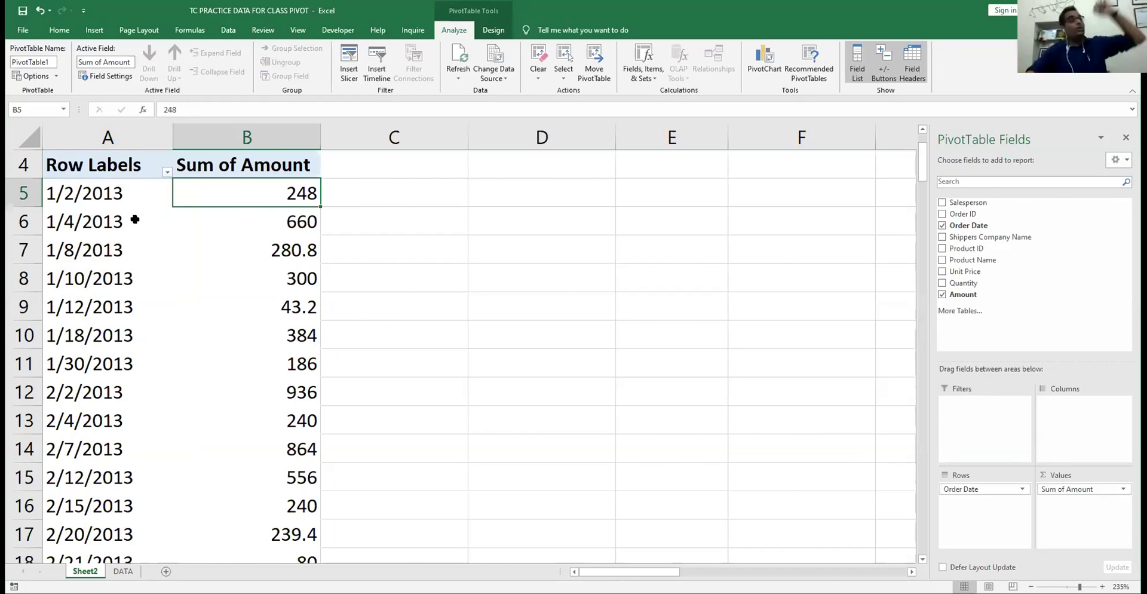
pyautogui.click(84, 191)
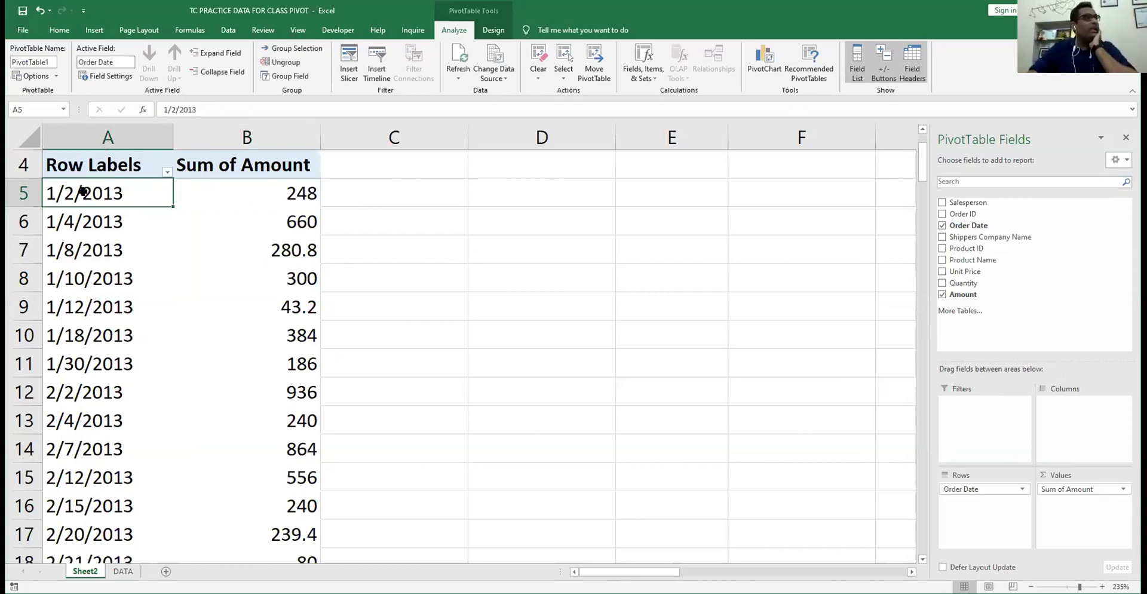
pyautogui.rightClick(95, 193)
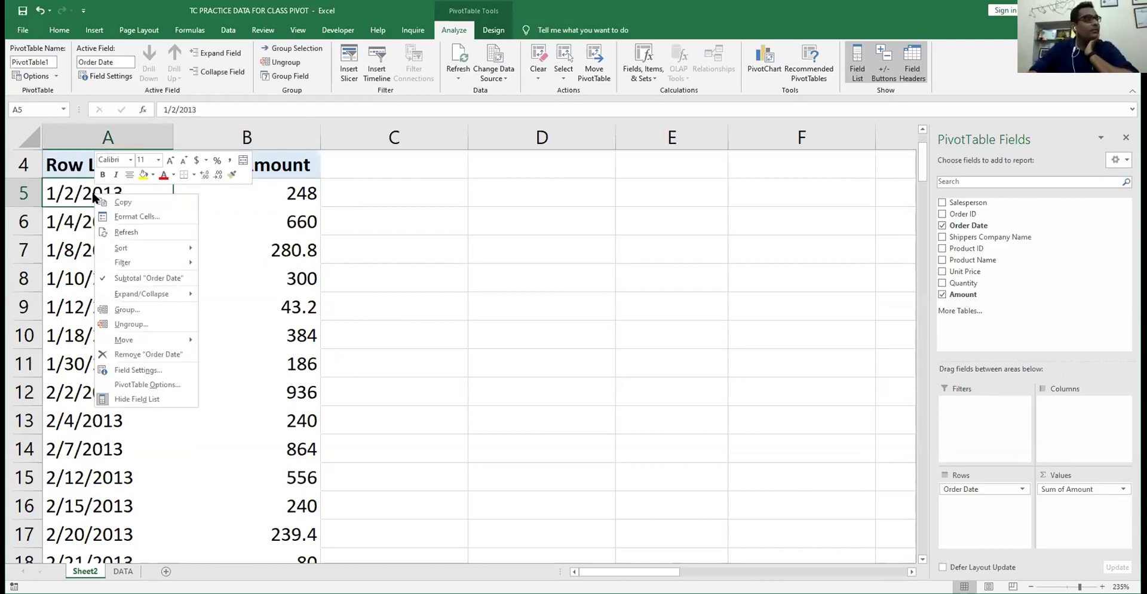
# - Group the pivot's order dates by Months
pyautogui.click(125, 310)
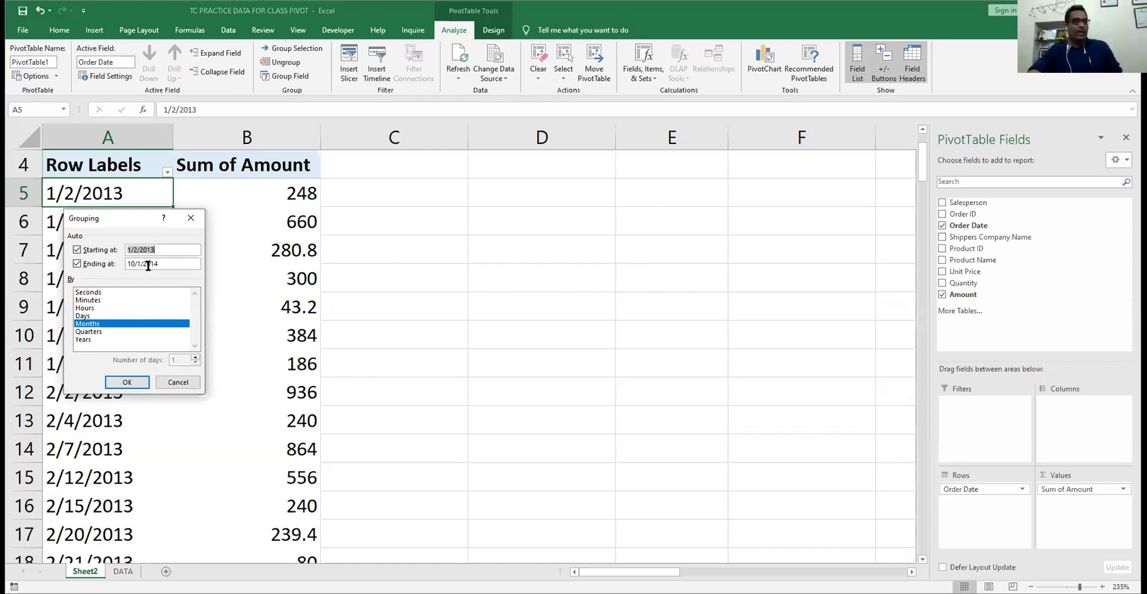
pyautogui.click(165, 250)
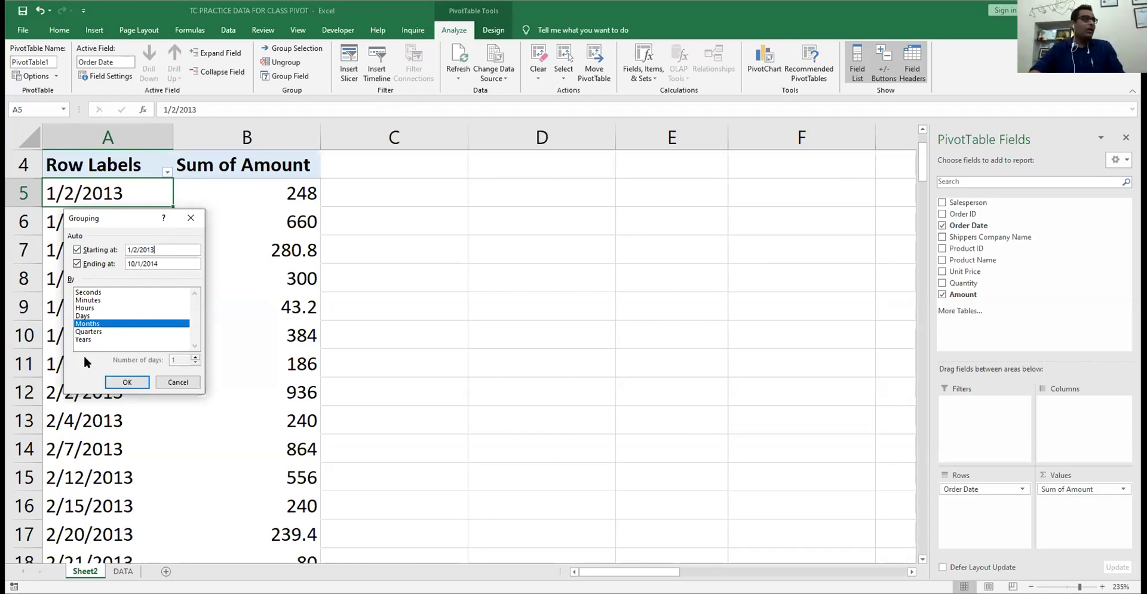
pyautogui.click(127, 382)
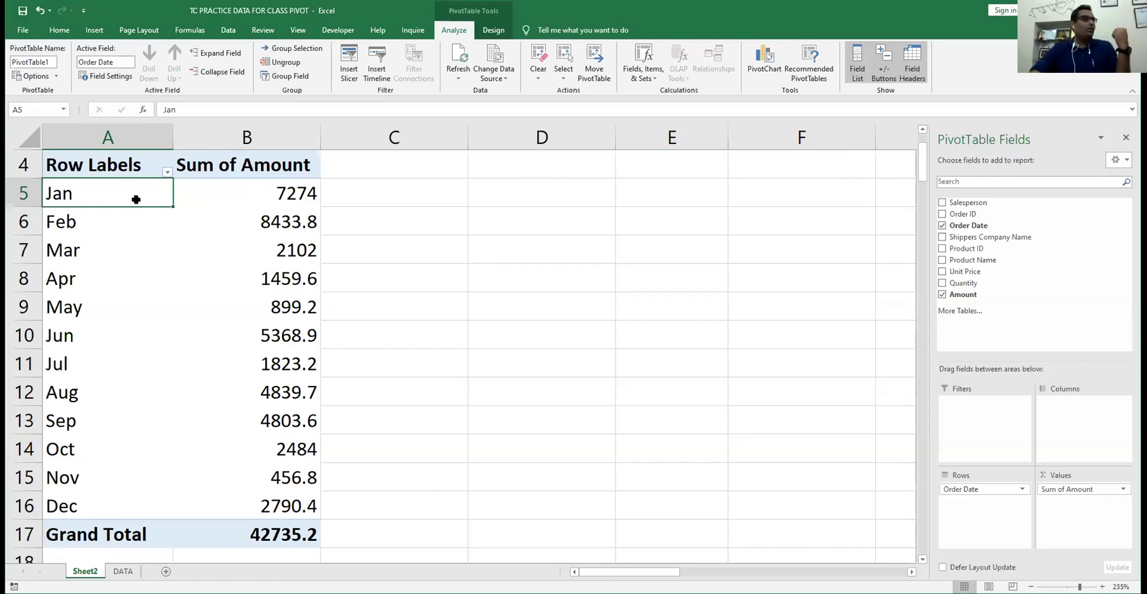
# - Regroup the order dates by Quarters only, giving Qtr1 17809.8 through Qtr4 5731.2
pyautogui.hotkey('alt', 'shift', 'Right')
pyautogui.click(141, 333)
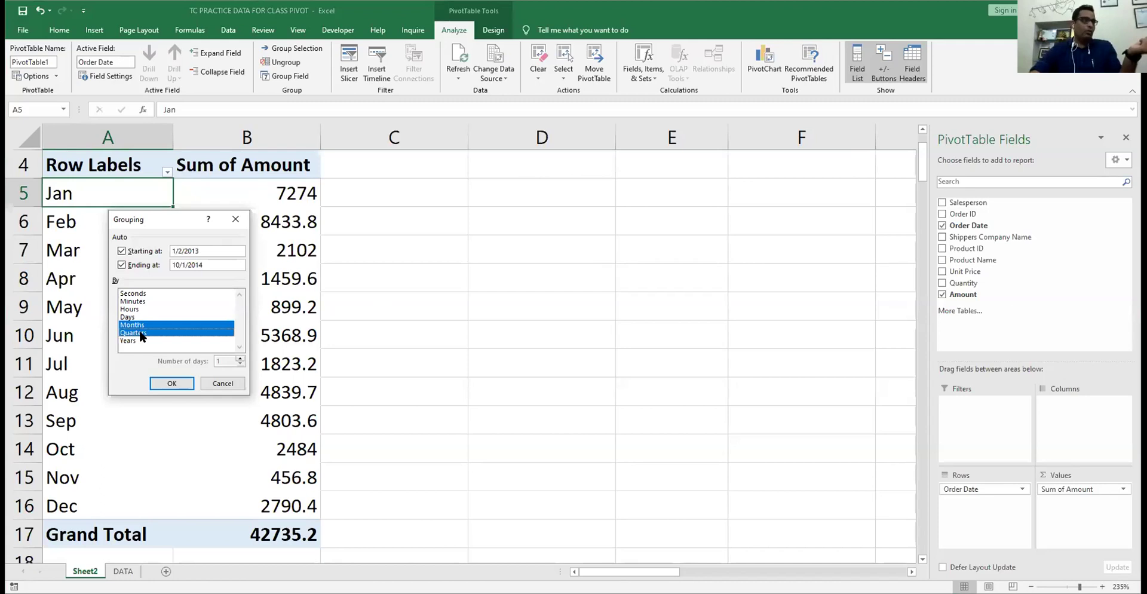
pyautogui.click(141, 326)
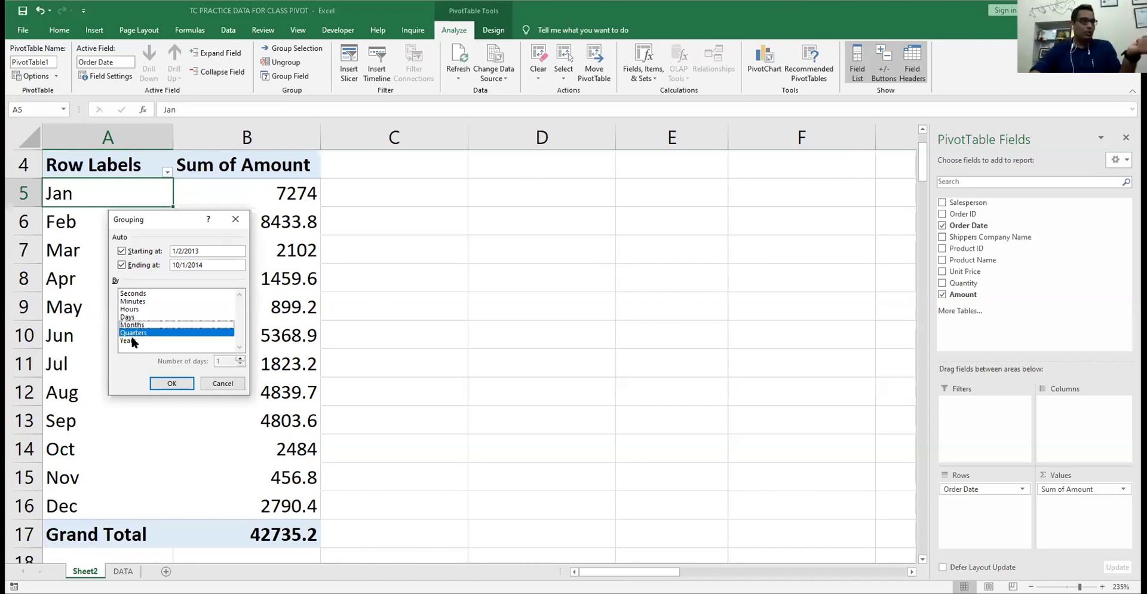
pyautogui.click(173, 384)
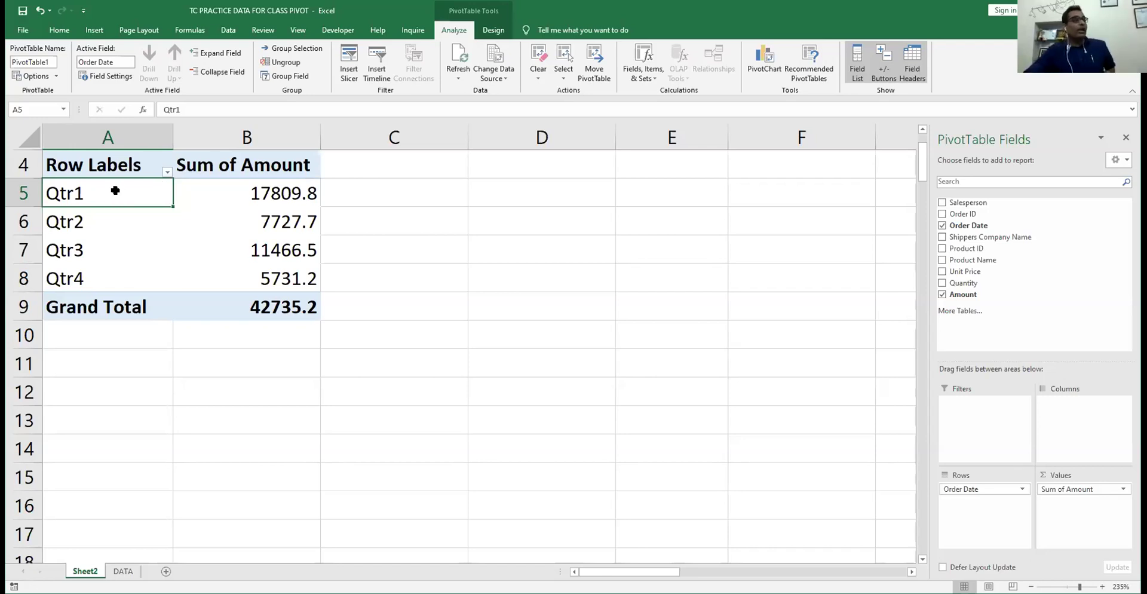
pyautogui.rightClick(116, 192)
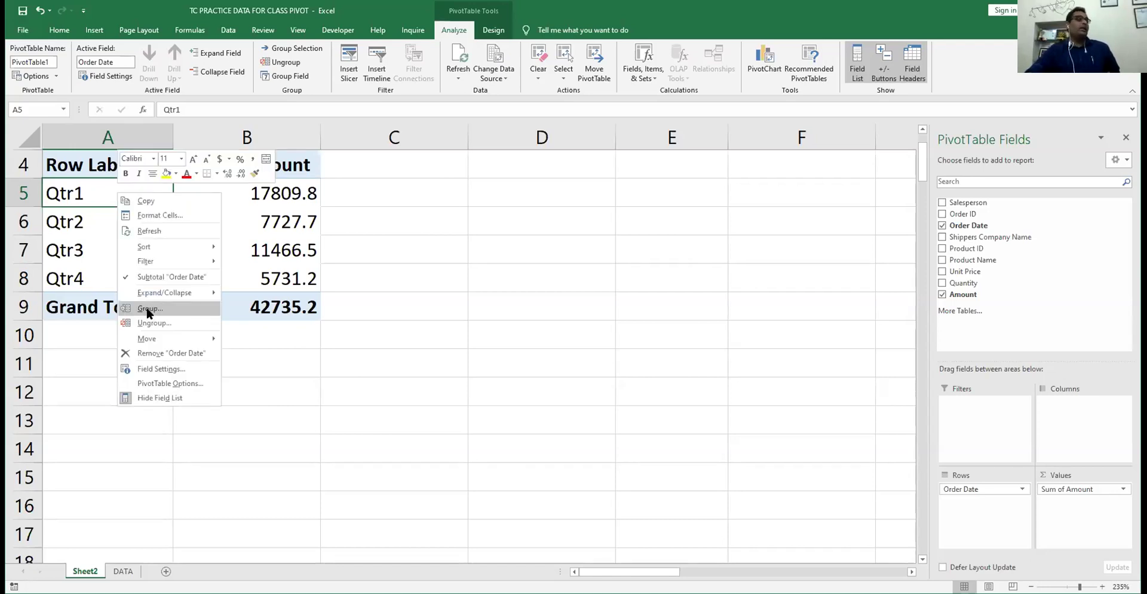
pyautogui.click(148, 309)
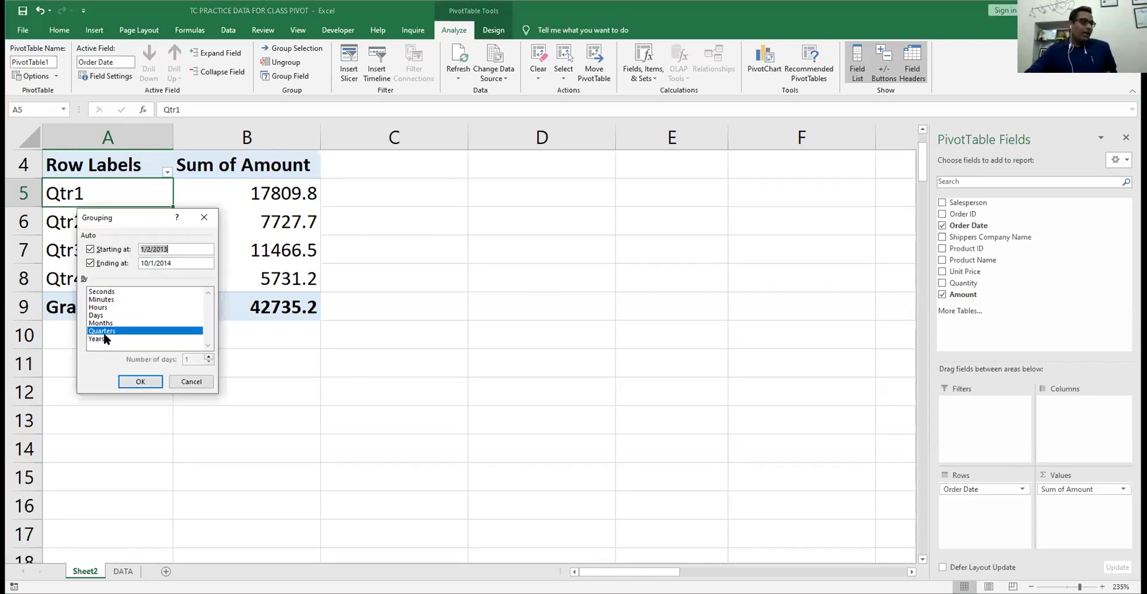
pyautogui.click(105, 338)
pyautogui.click(139, 383)
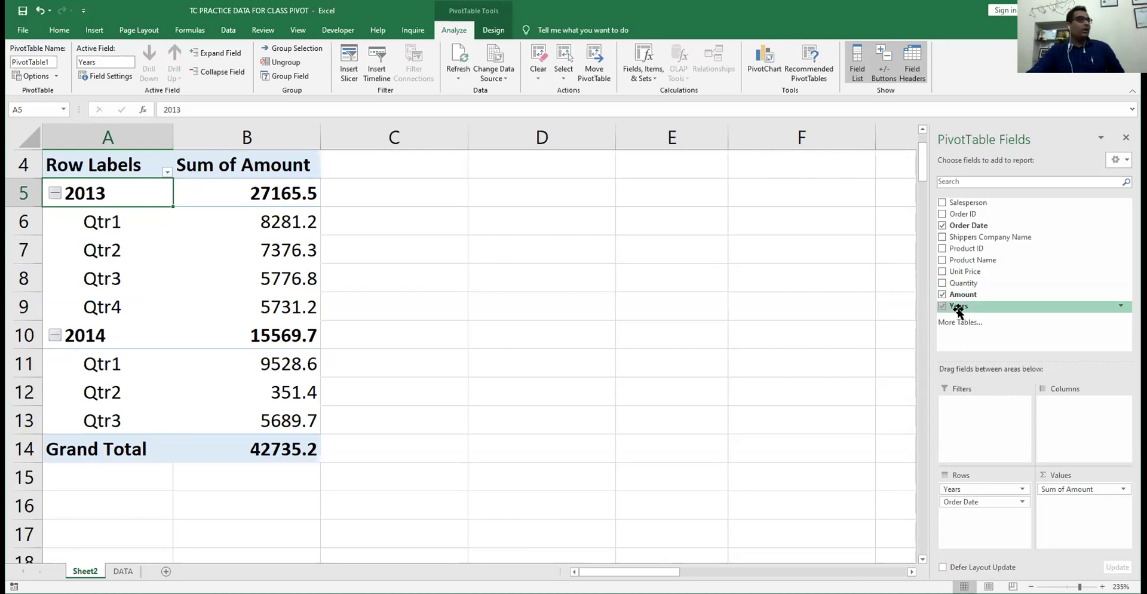
pyautogui.moveTo(957, 306); pyautogui.dragTo(1079, 417)
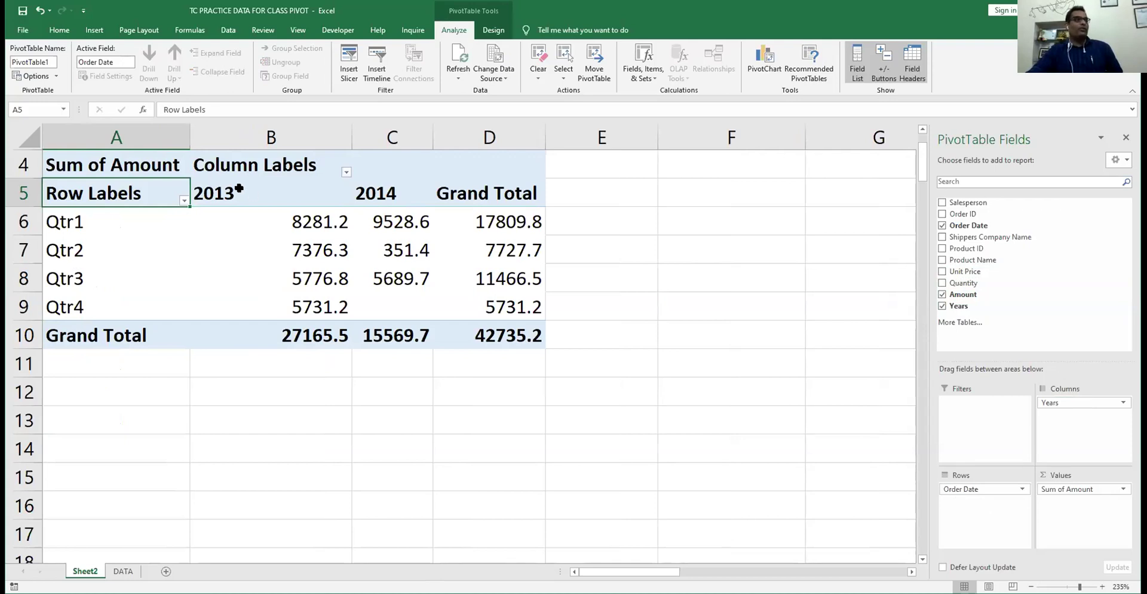
pyautogui.click(327, 198)
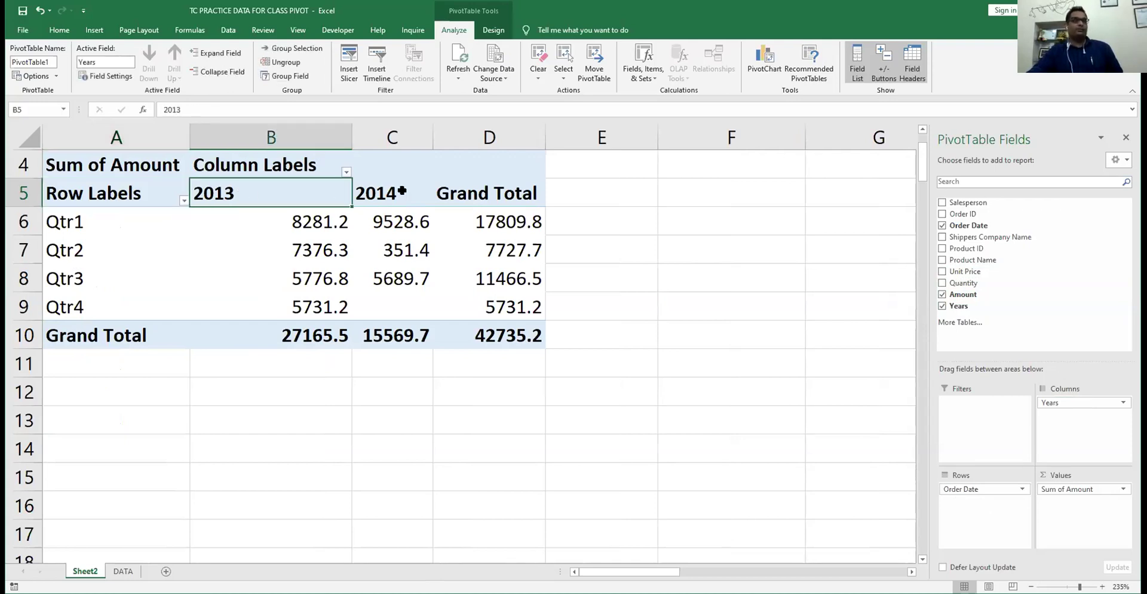
pyautogui.click(367, 190)
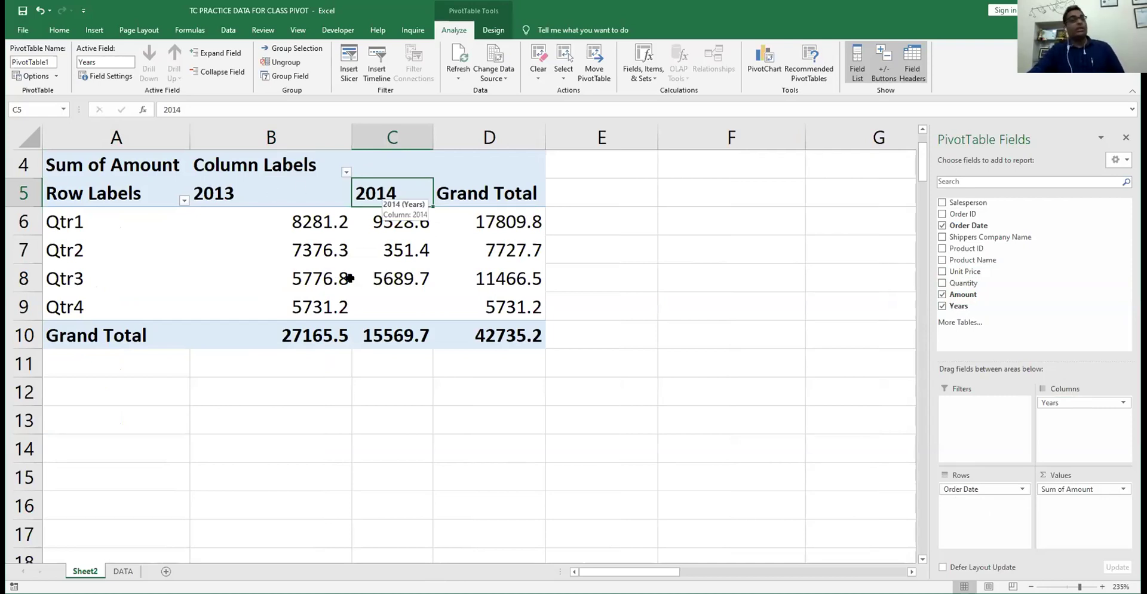
pyautogui.moveTo(288, 213)
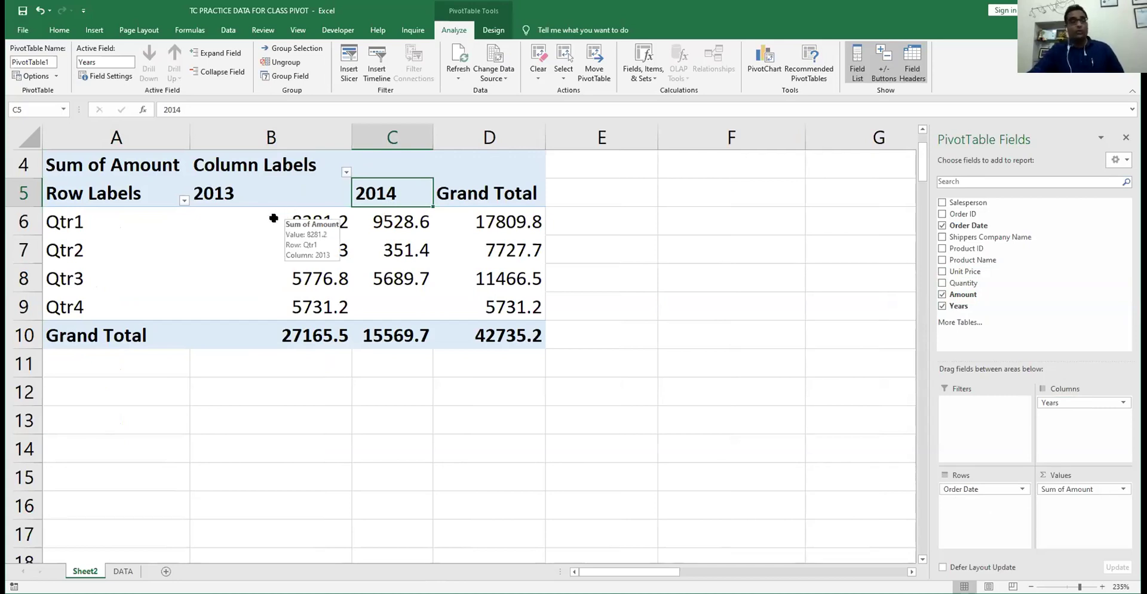
pyautogui.click(54, 223)
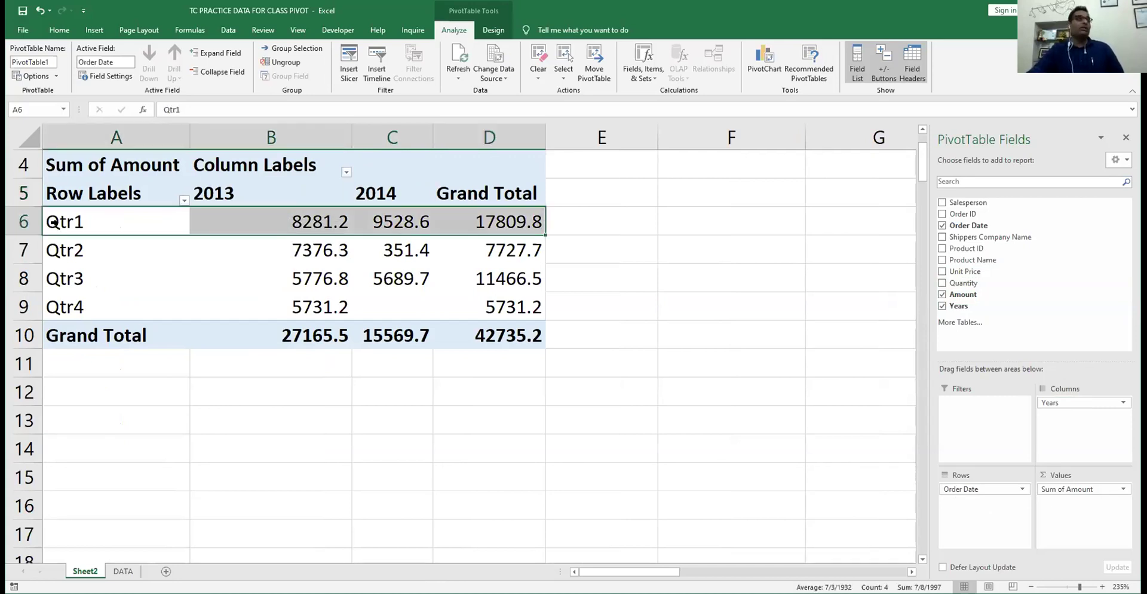
pyautogui.click(95, 228)
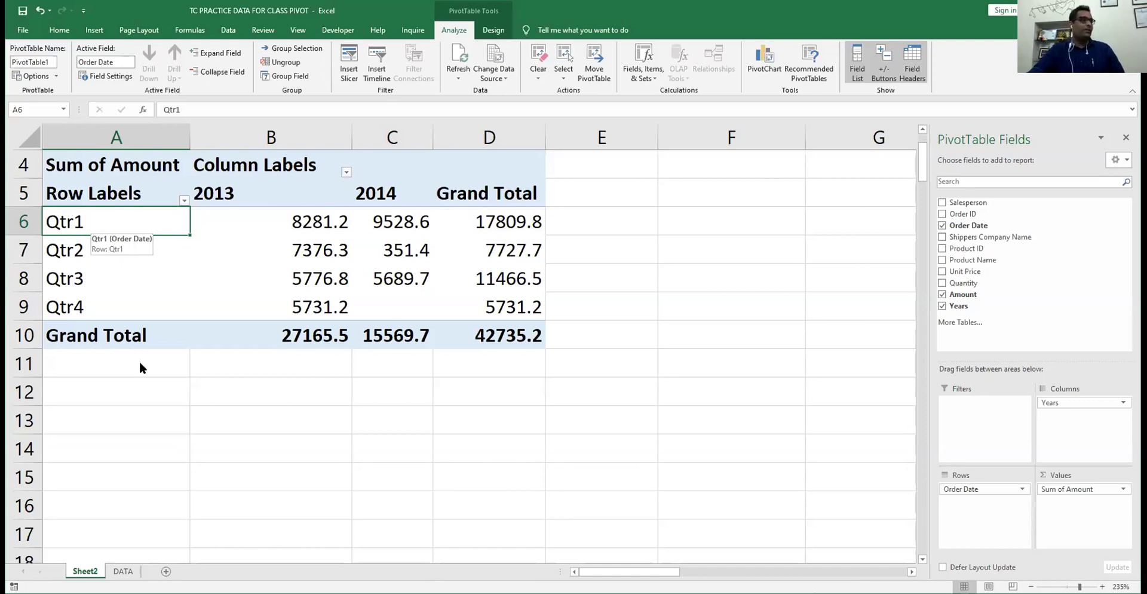
# - Group Order Date by Months, Quarters and Years, with Minutes deselected
pyautogui.hotkey('shift', 'F10')
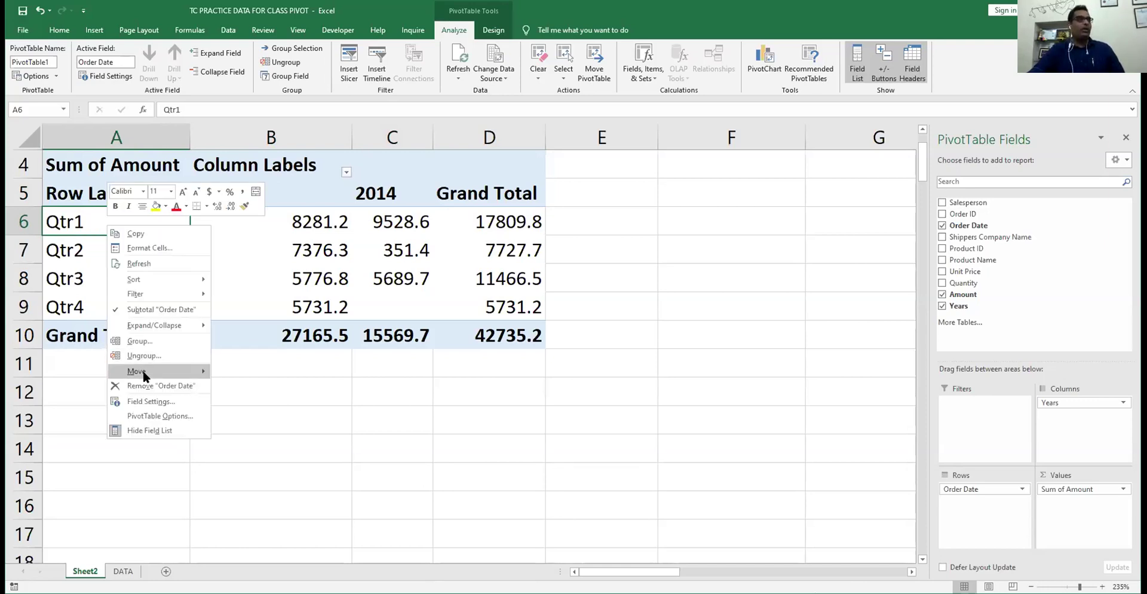
pyautogui.press('g')
pyautogui.click(95, 331)
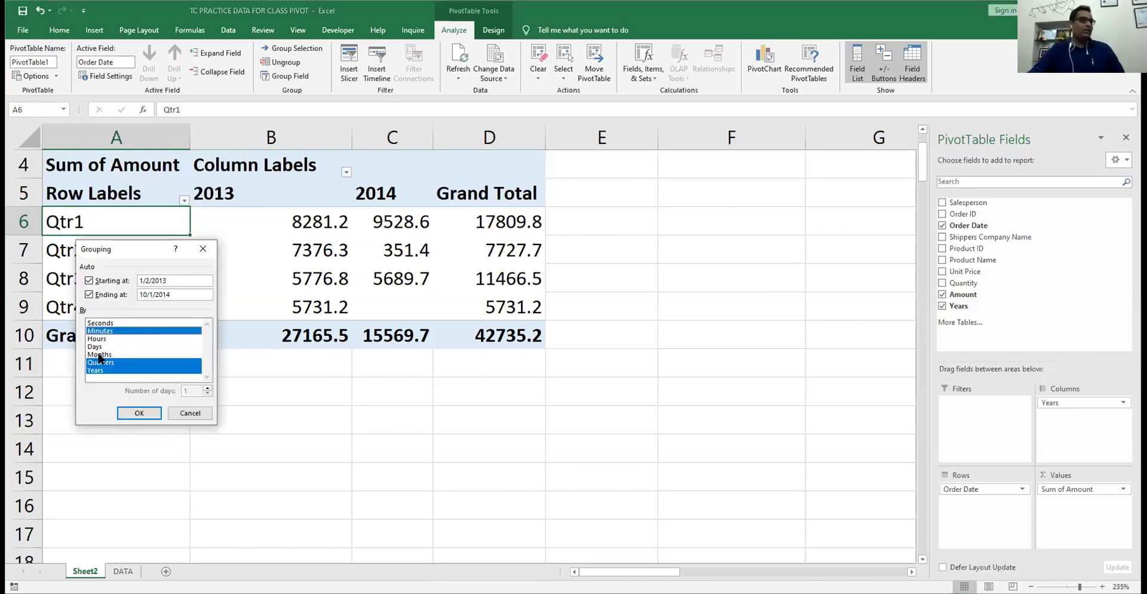
pyautogui.click(100, 355)
pyautogui.click(124, 330)
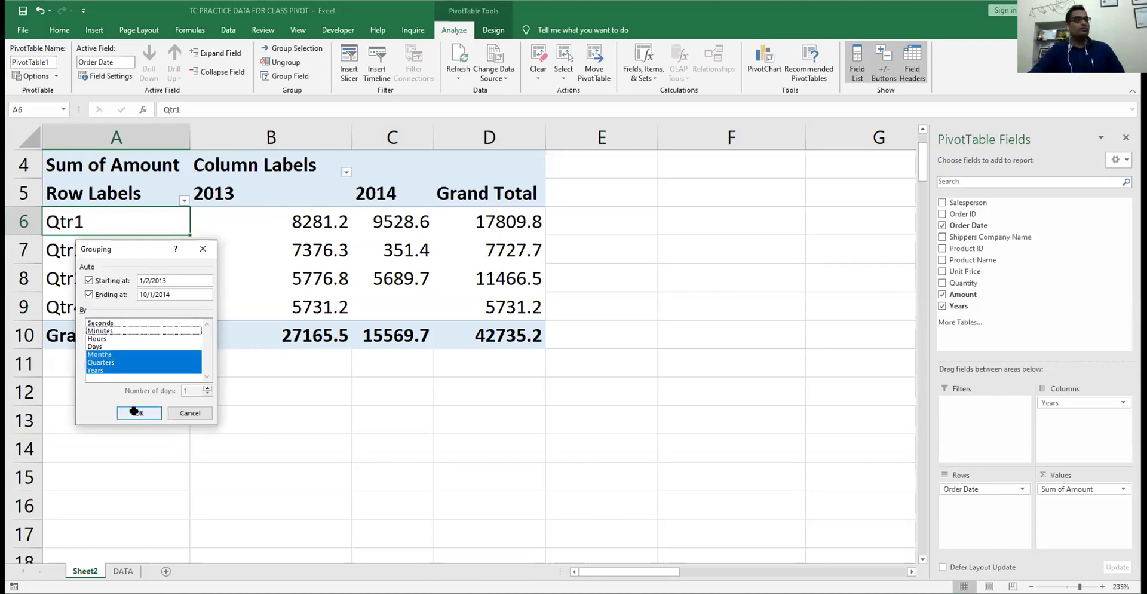
pyautogui.click(132, 412)
# - Move Order Date into the pivot columns so months run across the top
pyautogui.scroll(-3, 175, 337)
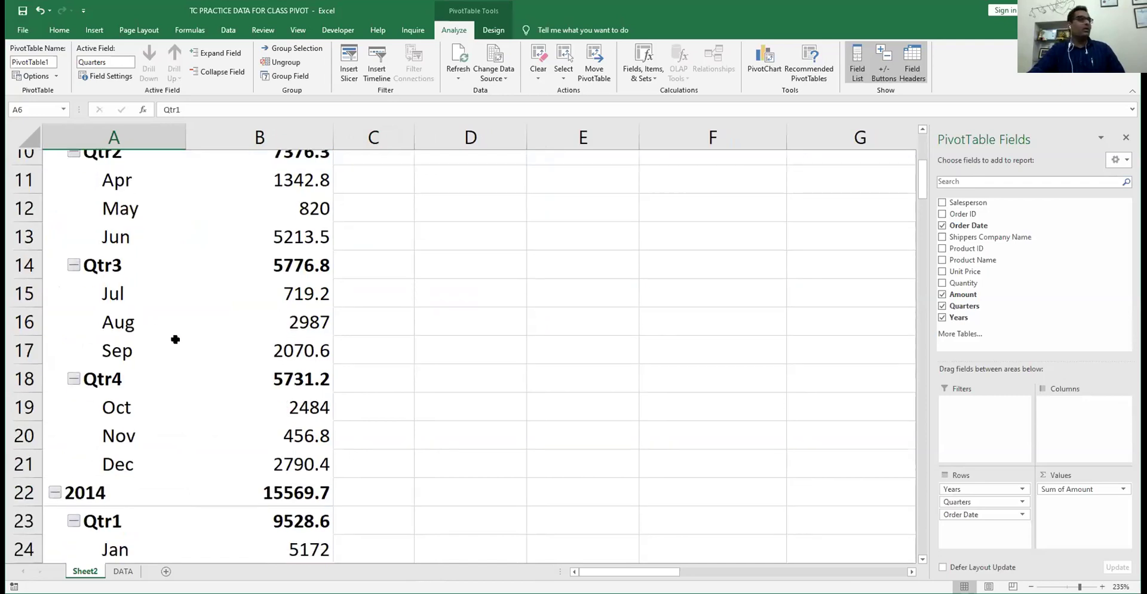
pyautogui.scroll(-3, 175, 339)
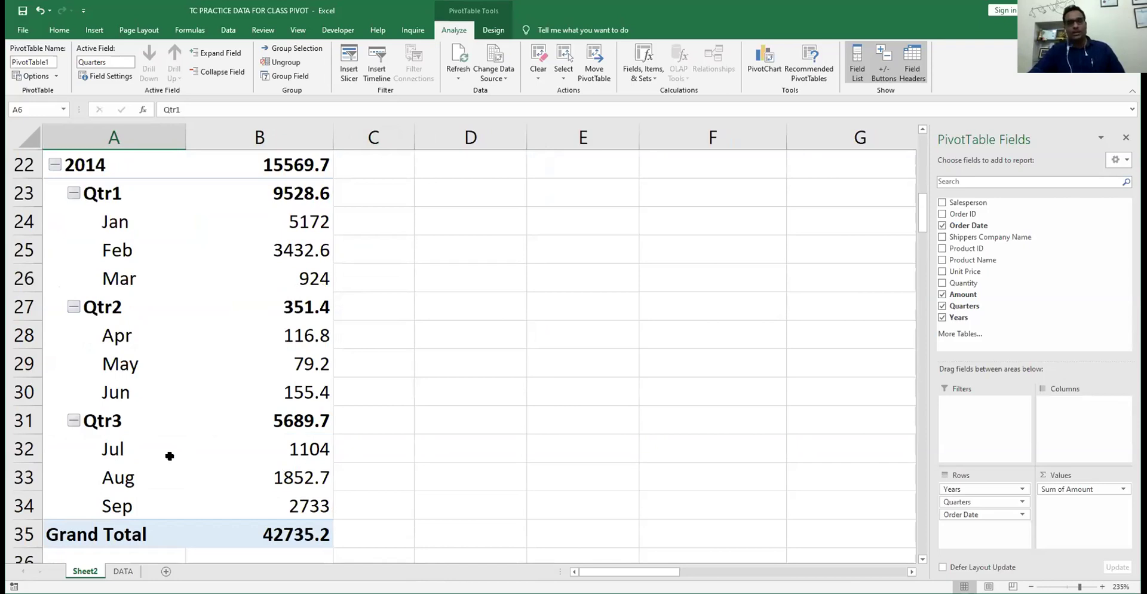
pyautogui.scroll(-3, 169, 456)
pyautogui.scroll(8, 173, 454)
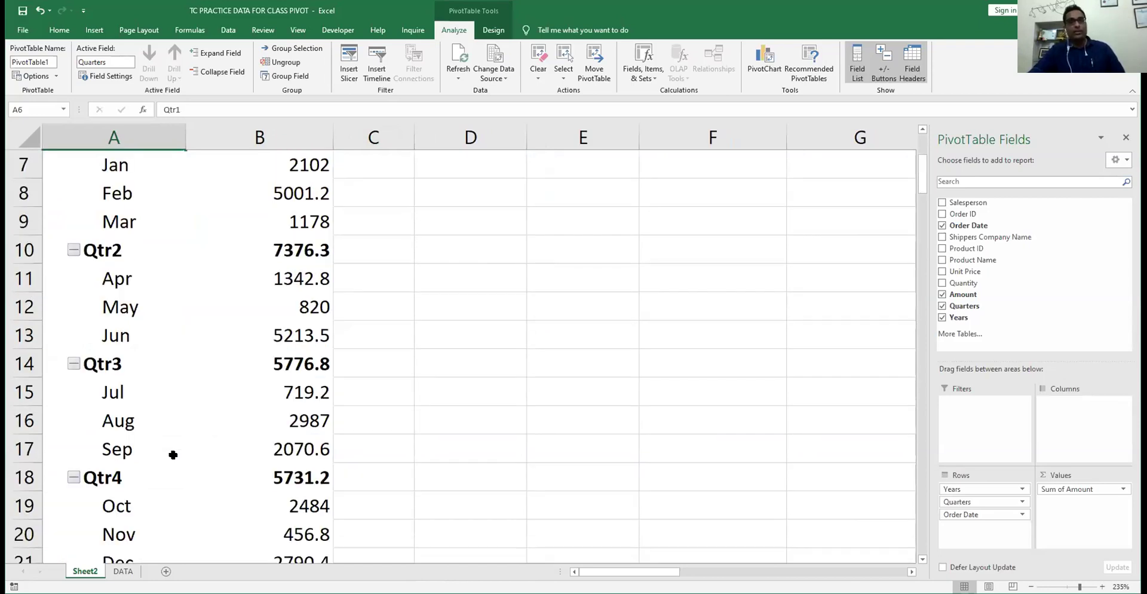
pyautogui.scroll(1, 173, 454)
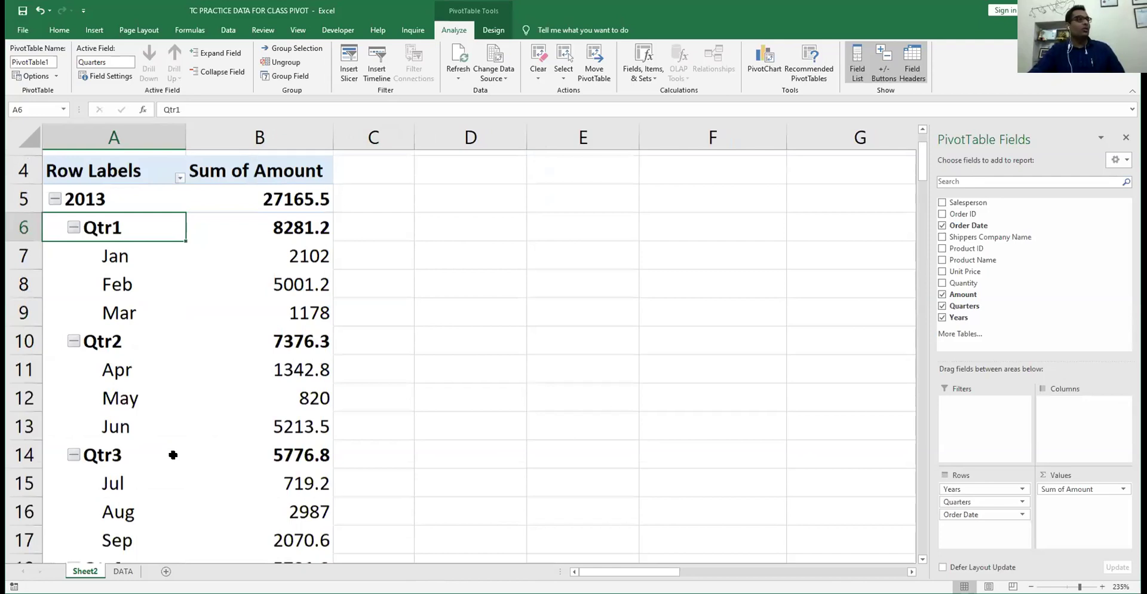
pyautogui.scroll(1, 239, 356)
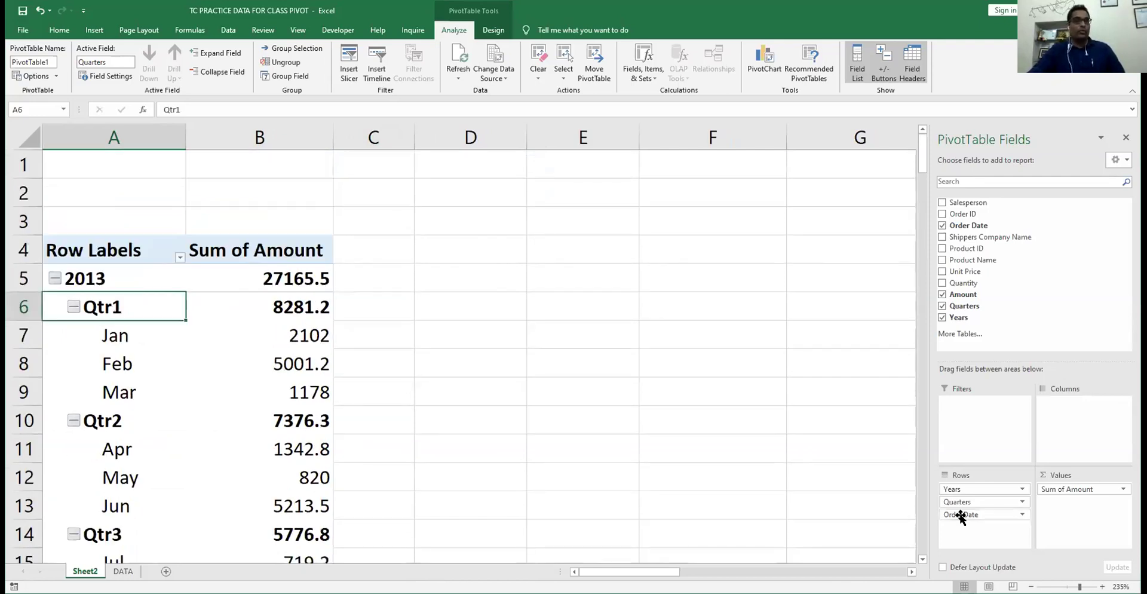
pyautogui.moveTo(961, 516); pyautogui.dragTo(1078, 421)
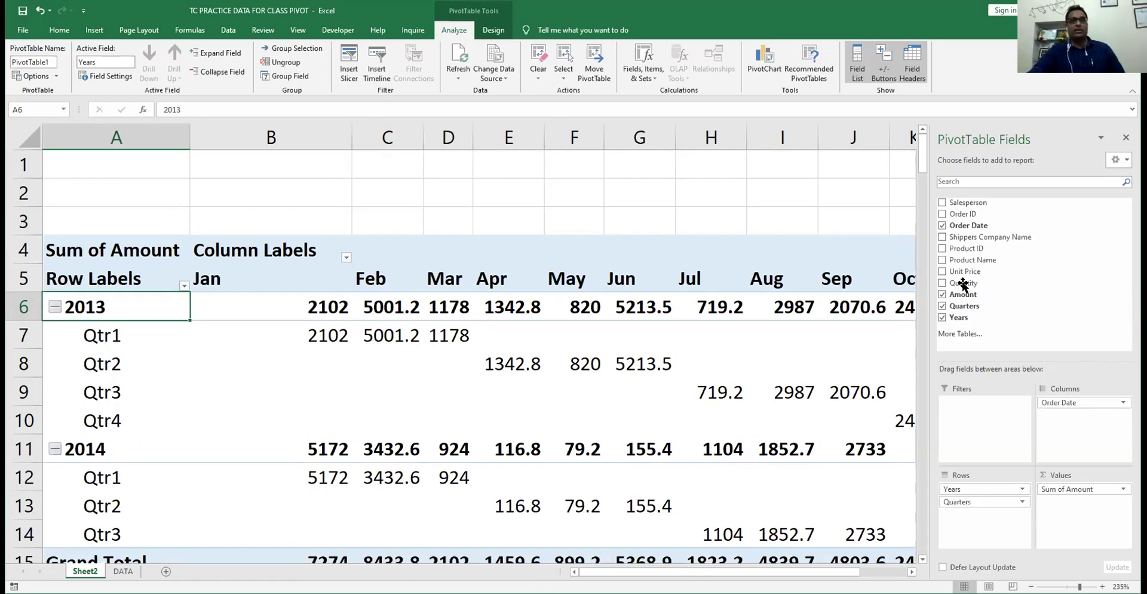
# - Return Order Date to rows, make Years a report filter, and show report filter pages by Years
pyautogui.moveTo(1078, 402); pyautogui.dragTo(956, 505)
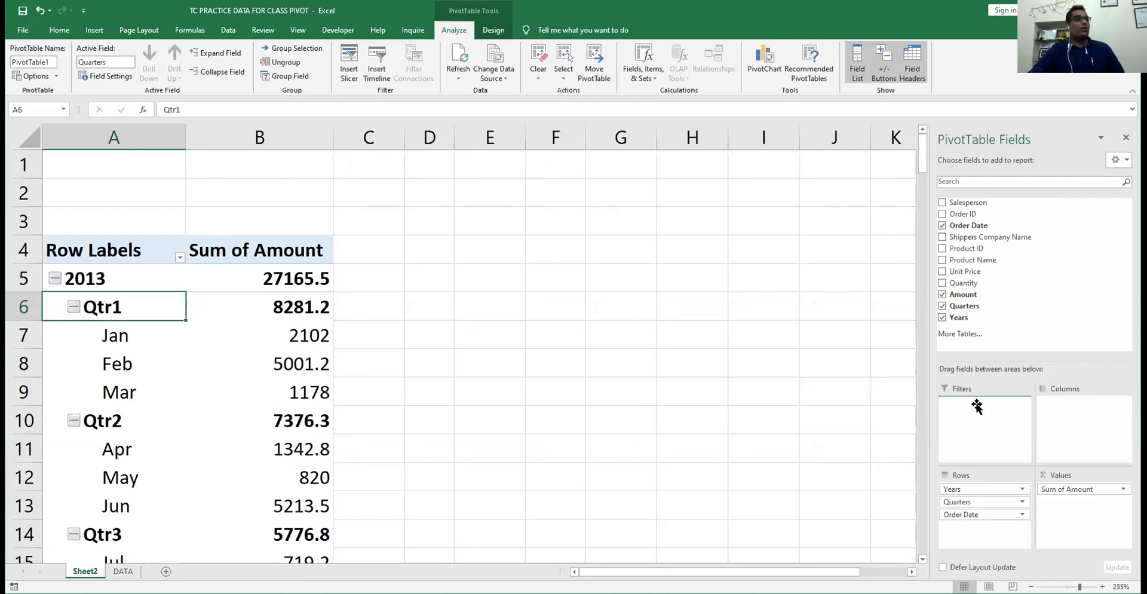
pyautogui.moveTo(977, 406); pyautogui.dragTo(979, 404)
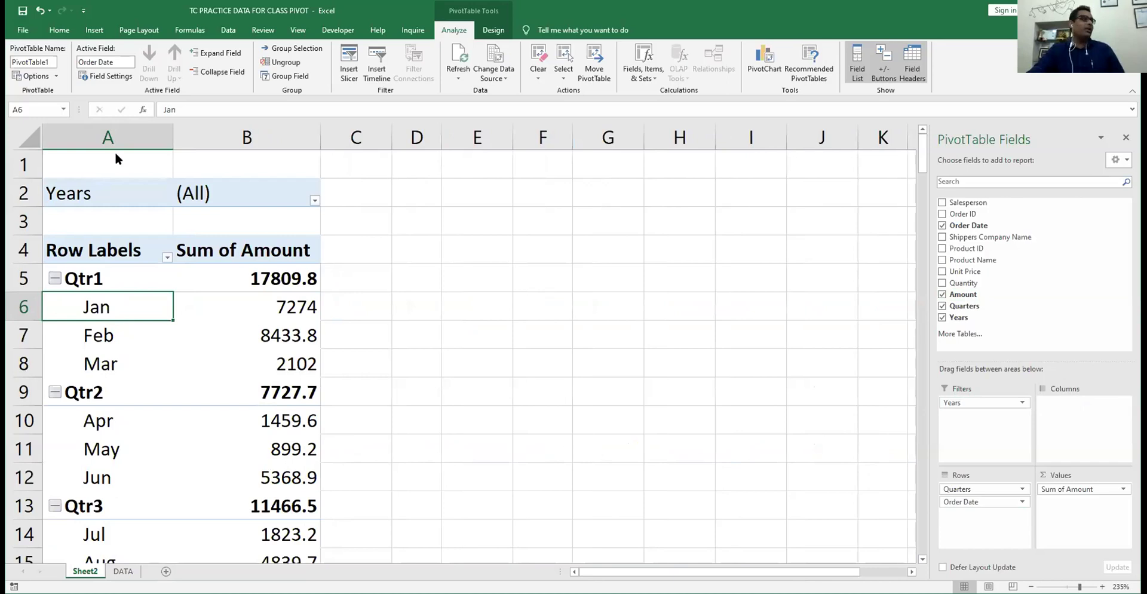
pyautogui.click(56, 76)
pyautogui.click(75, 106)
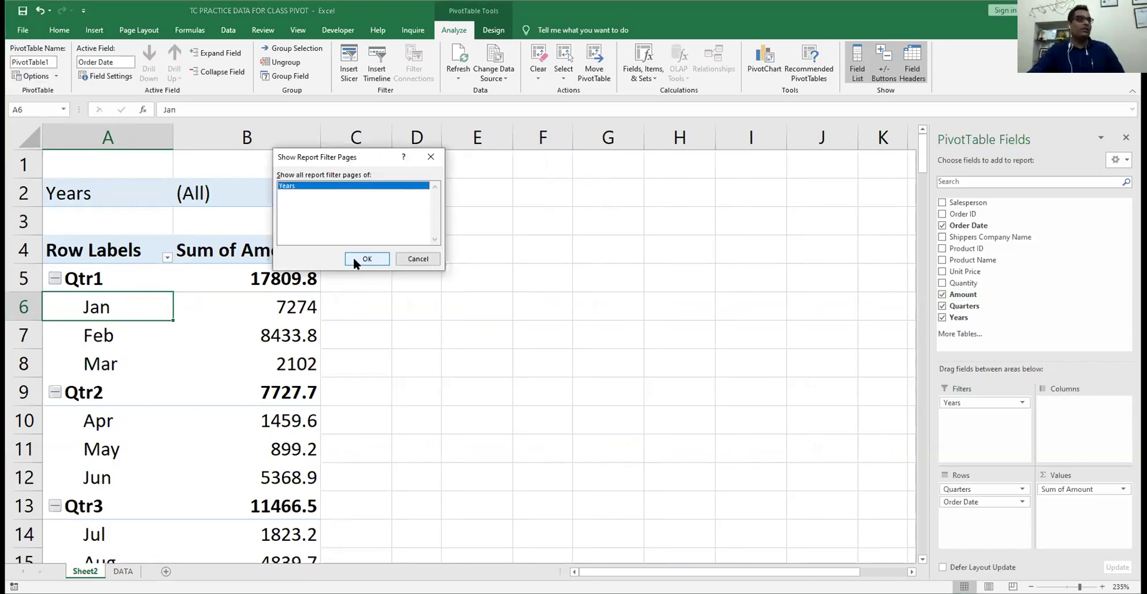
pyautogui.click(353, 260)
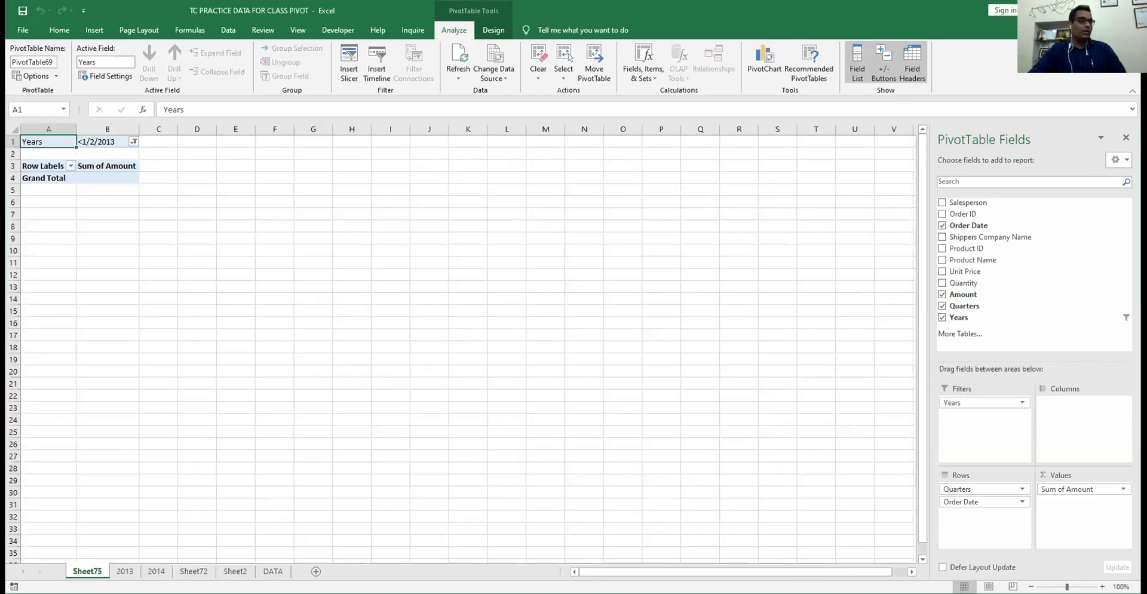
# - Review the new 2013 and 2014 pivot sheets, then return to Sheet2
pyautogui.click(156, 571)
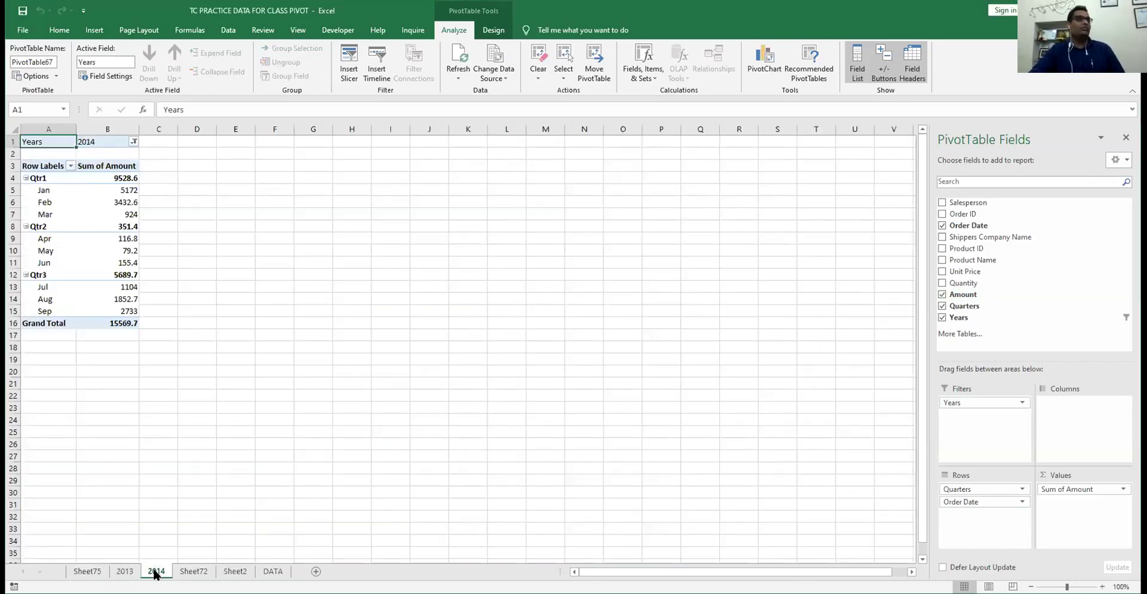
pyautogui.click(124, 573)
pyautogui.click(158, 572)
pyautogui.hotkey('ctrl', 'pageup')
pyautogui.click(149, 574)
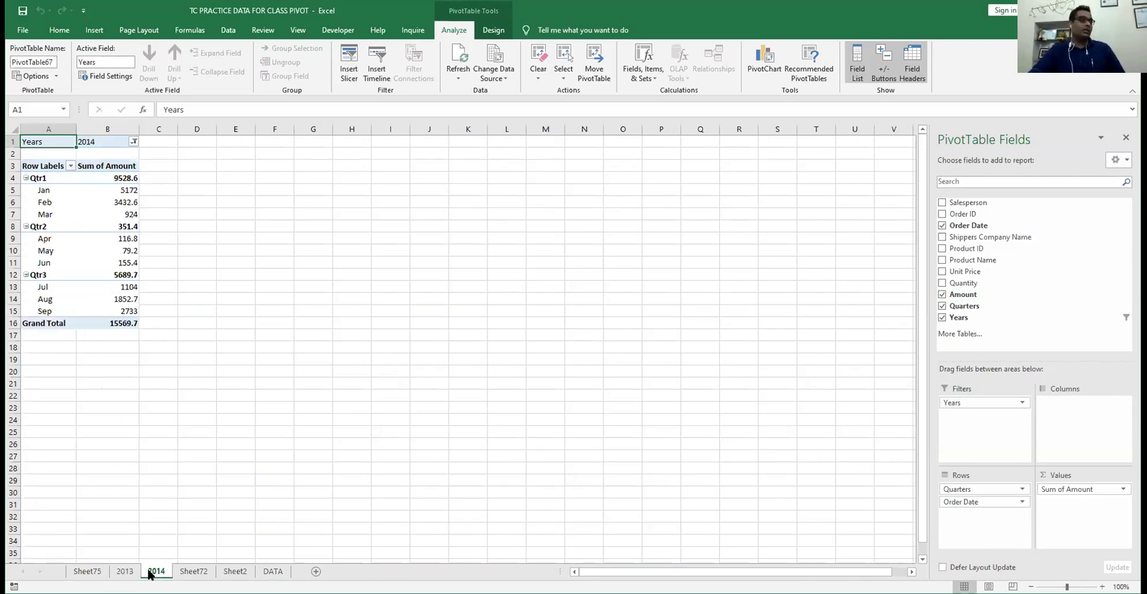
pyautogui.click(233, 571)
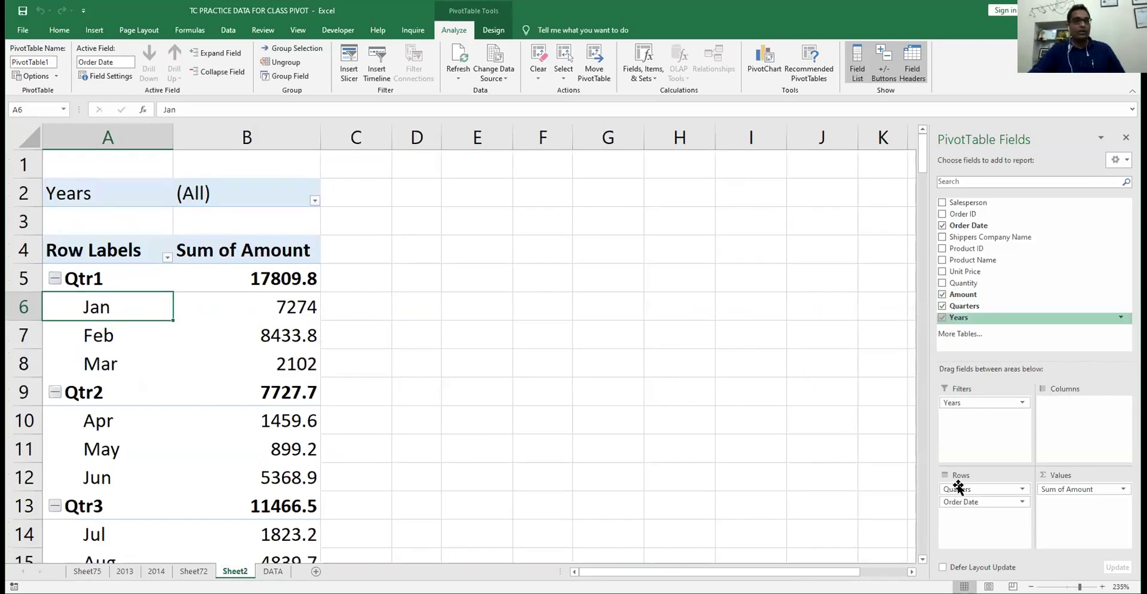
# - Move Quarters and Years into the Filters area, keeping Order Date months in Rows
pyautogui.moveTo(957, 487); pyautogui.dragTo(990, 500)
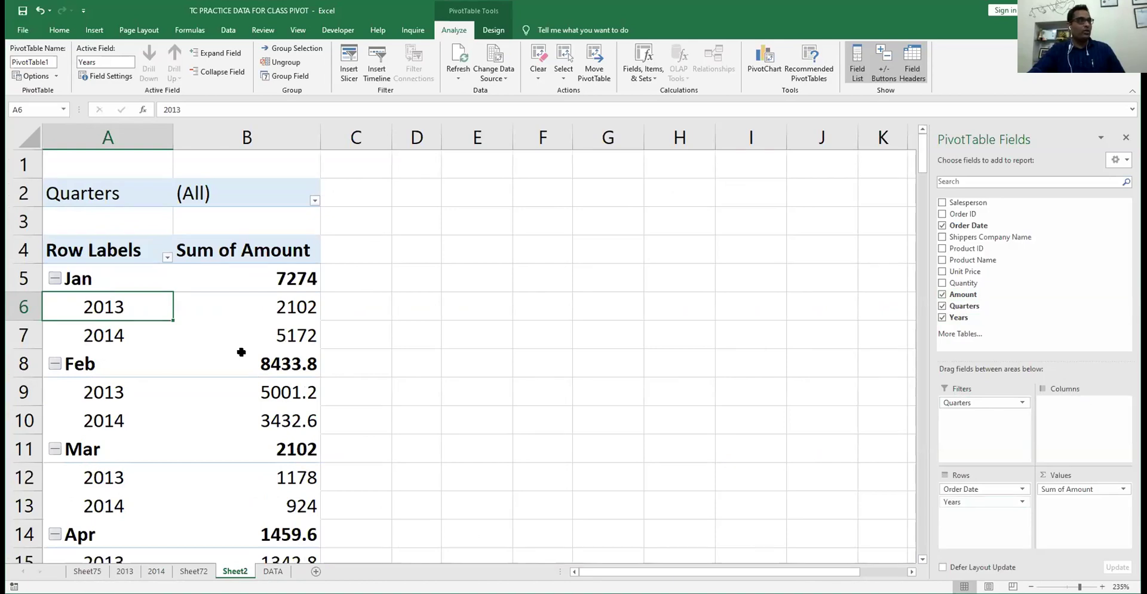
pyautogui.moveTo(953, 488)
pyautogui.mouseDown()
pyautogui.moveTo(959, 515)
pyautogui.moveTo(99, 308)
pyautogui.mouseUp()
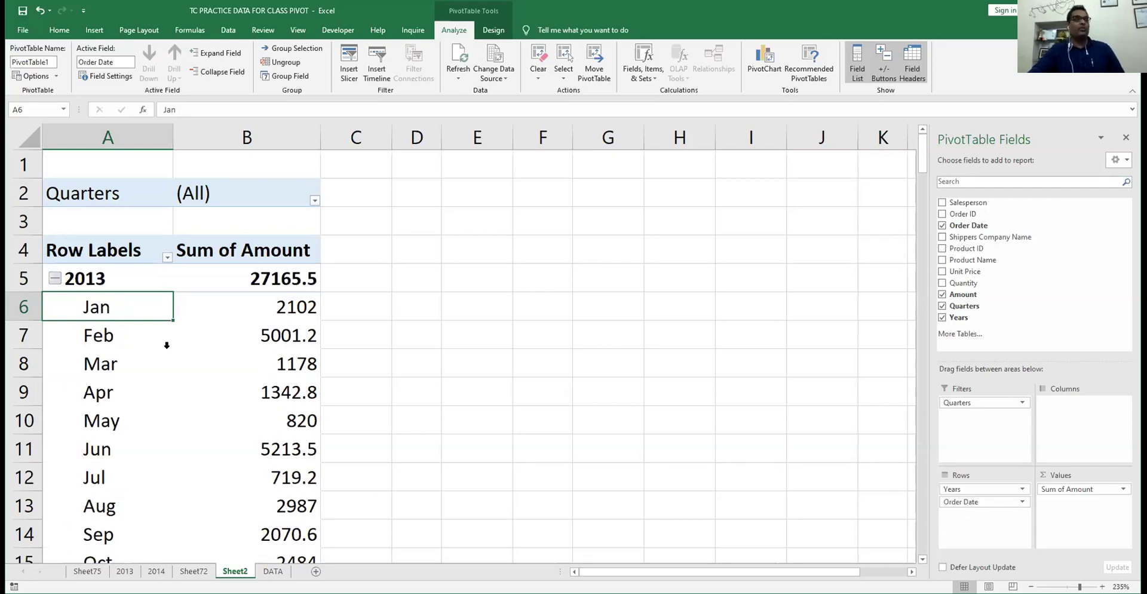
pyautogui.moveTo(954, 489); pyautogui.dragTo(958, 431)
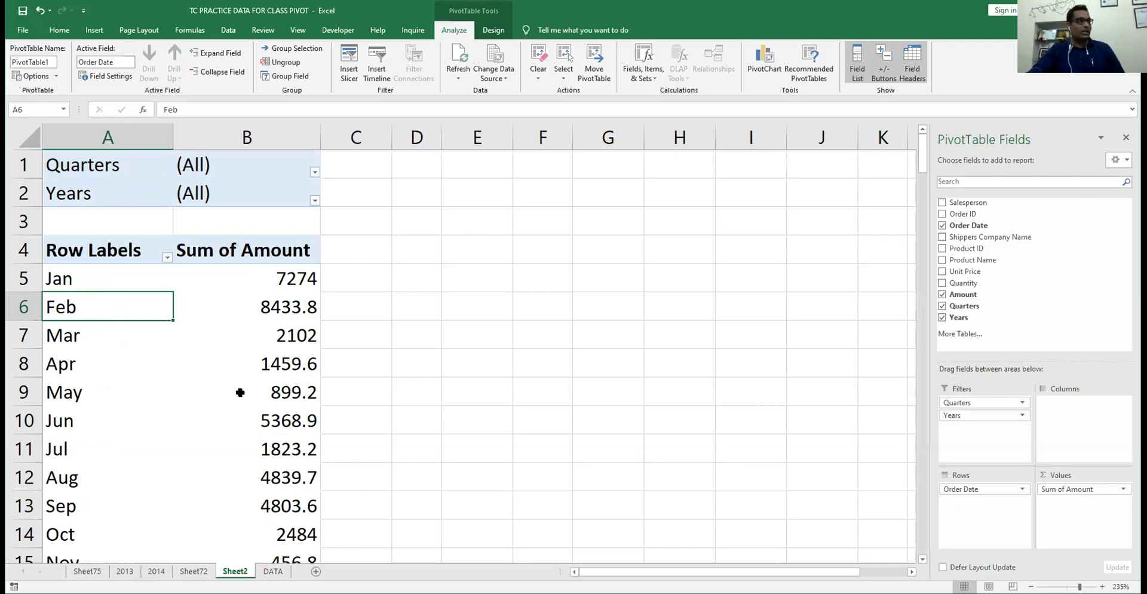
pyautogui.scroll(-2, 240, 392)
pyautogui.scroll(2, 228, 392)
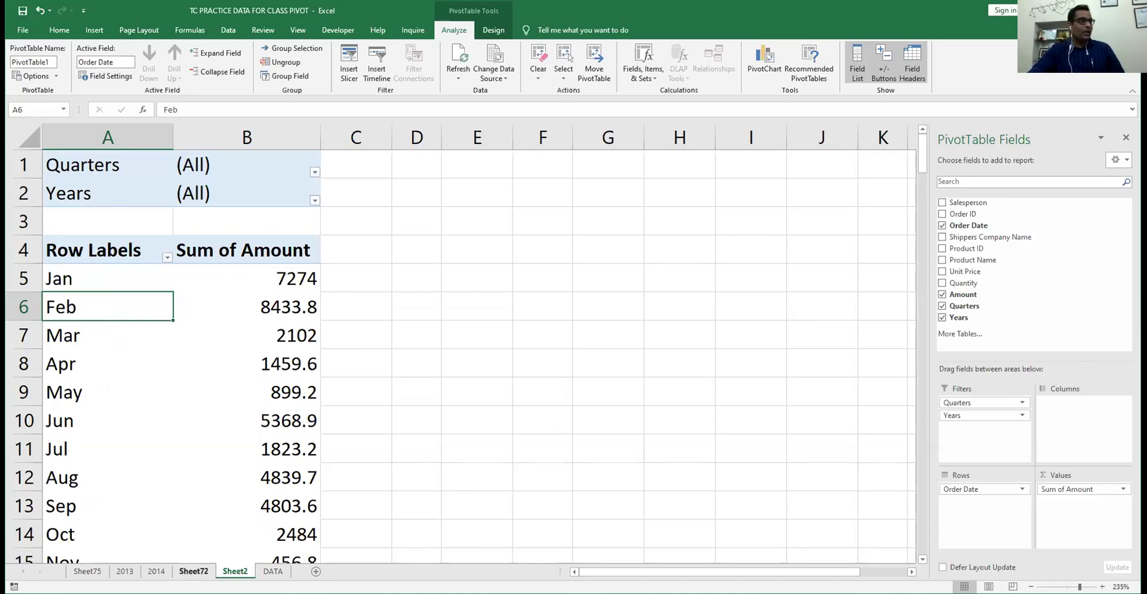
pyautogui.click(35, 76)
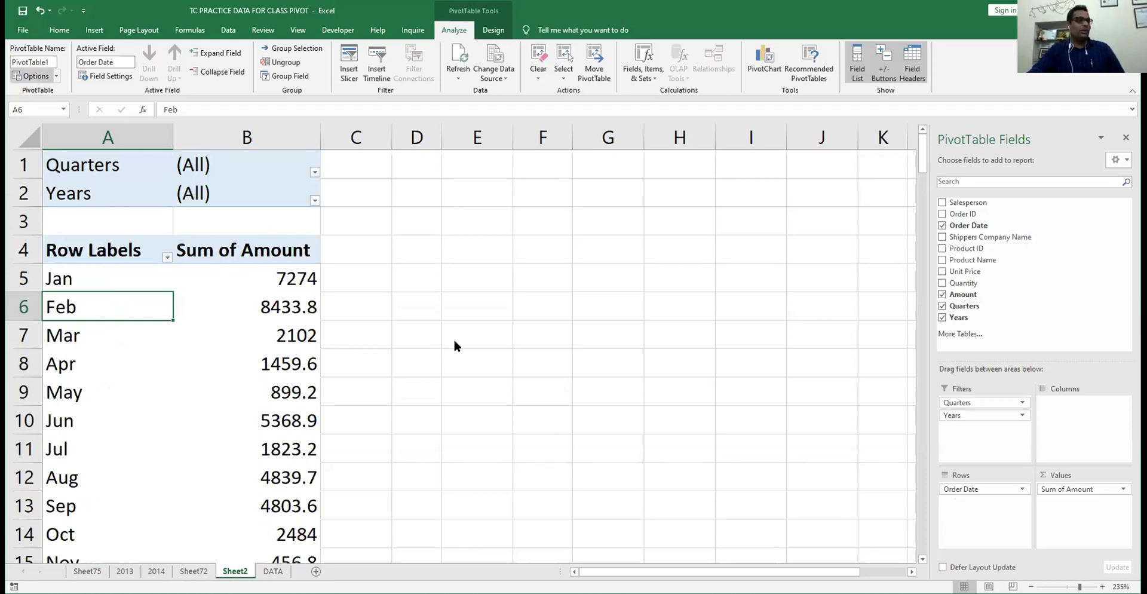
# - Show report filter pages to create a separate pivot sheet for each quarter
pyautogui.click(457, 343)
pyautogui.click(56, 76)
pyautogui.click(56, 107)
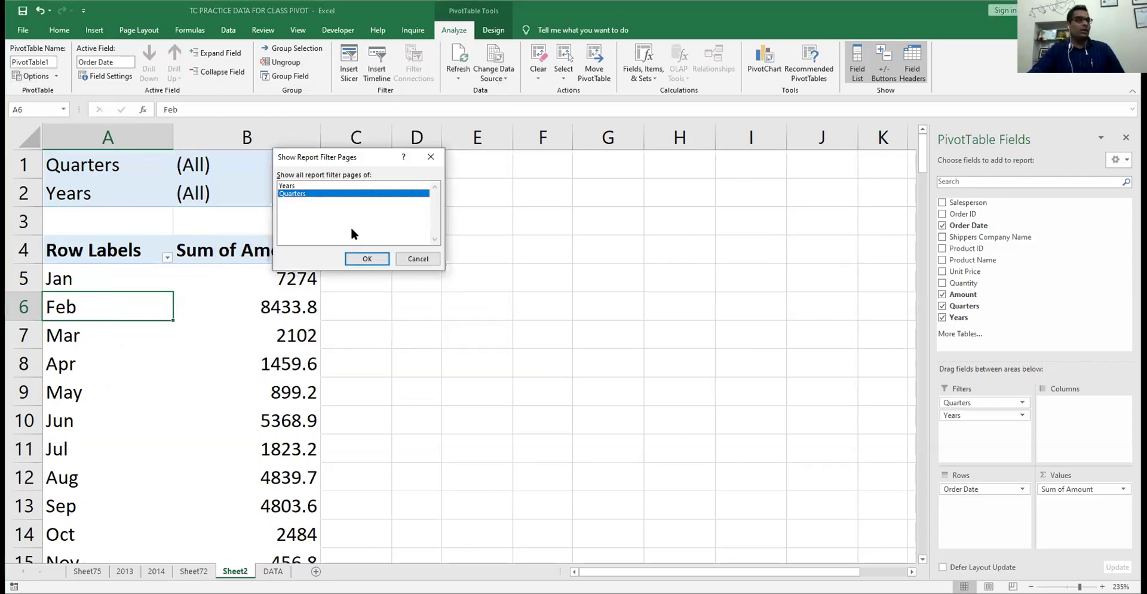
pyautogui.click(355, 259)
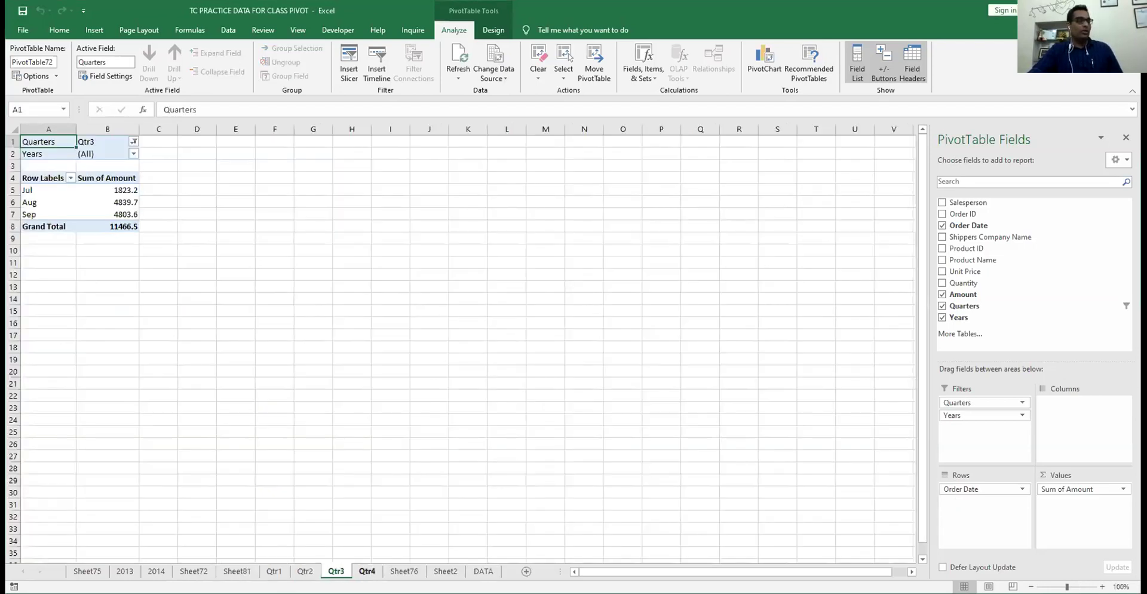
# - Group the generated quarter and year sheets, excluding DATA, and delete them
pyautogui.hotkey('ctrl', 'pageup')
pyautogui.hotkey('ctrl', 'pageup')
pyautogui.hotkey('ctrl', 'pageup')
pyautogui.hotkey('ctrl', 'pageup')
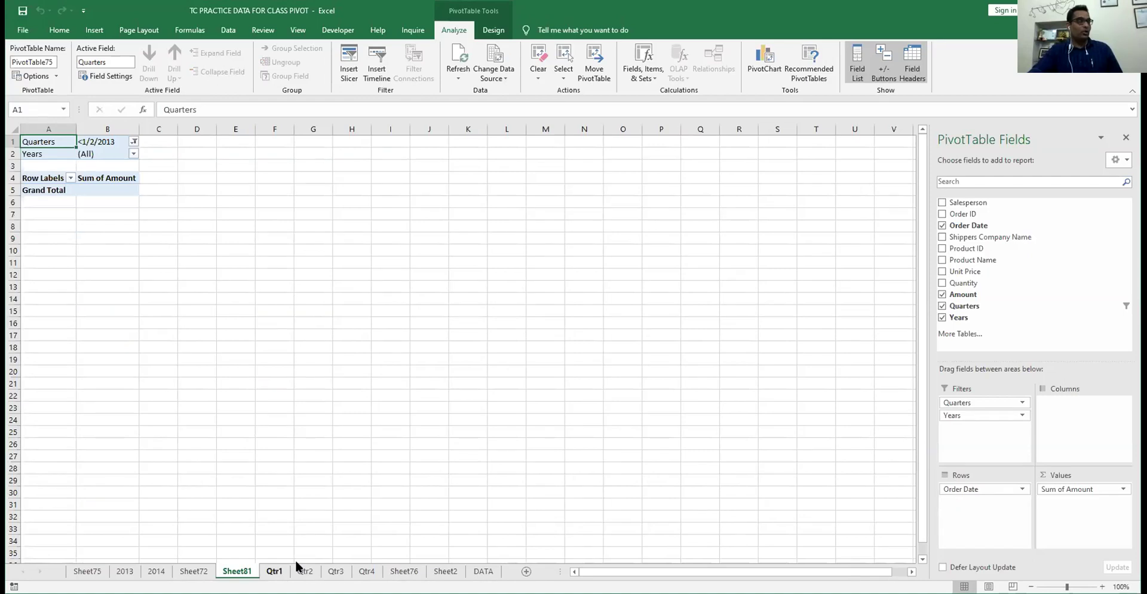
pyautogui.rightClick(278, 570)
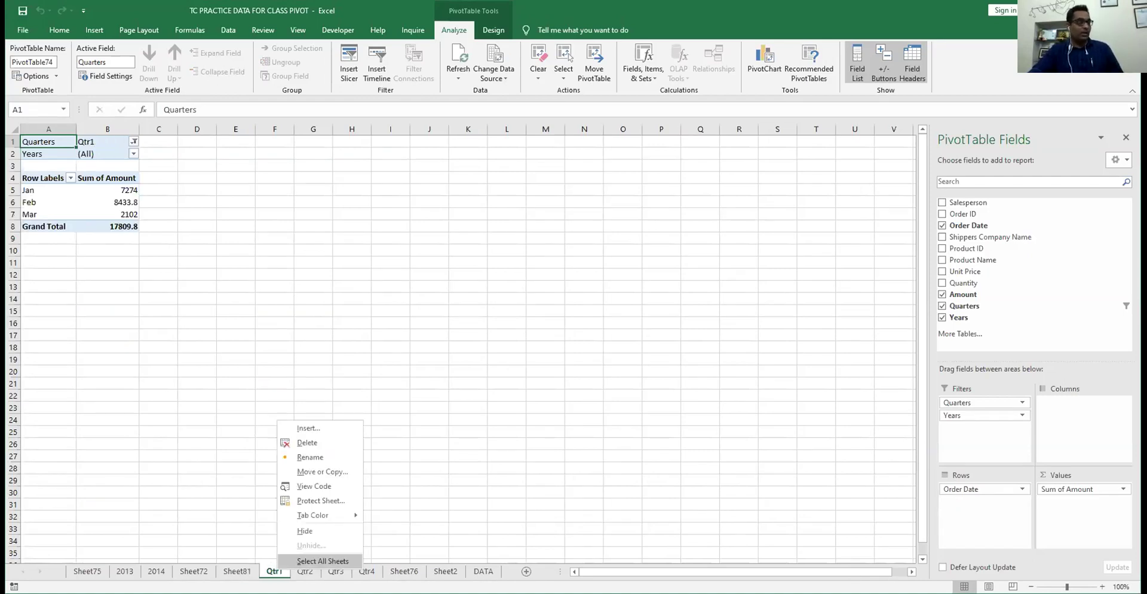
pyautogui.click(323, 560)
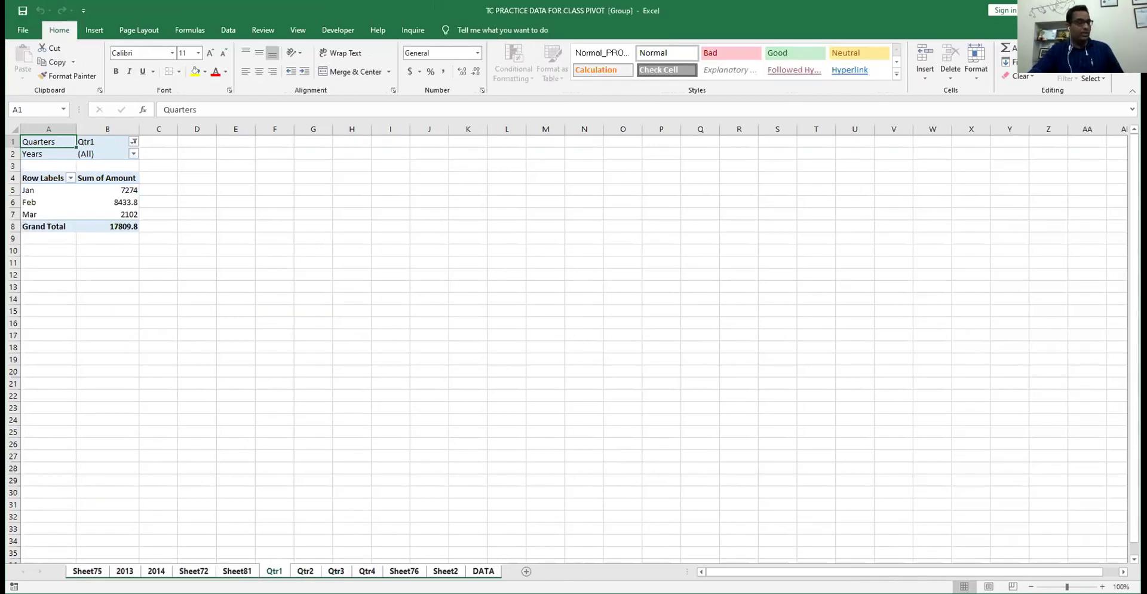
pyautogui.keyDown('ctrl'); pyautogui.click(469, 570); pyautogui.keyUp('ctrl')
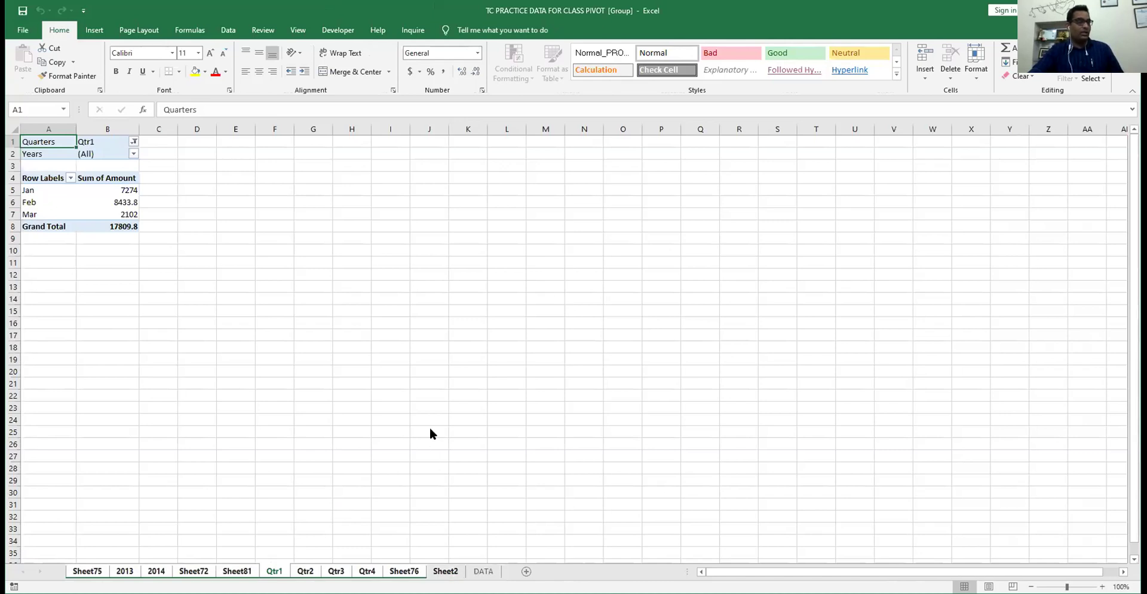
pyautogui.rightClick(395, 571)
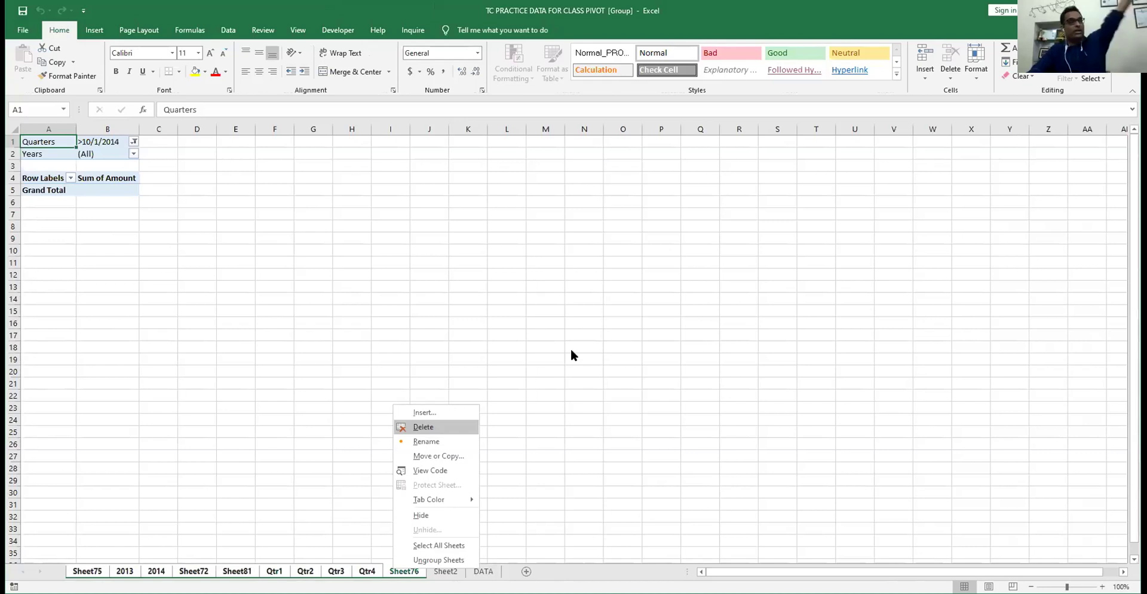
pyautogui.click(423, 426)
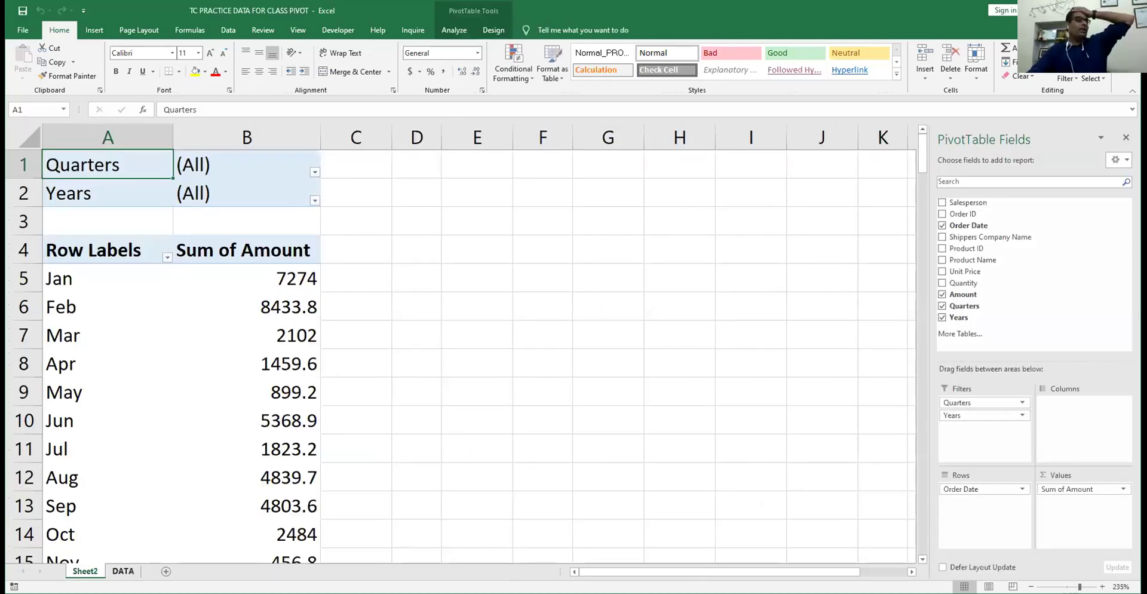
# - Remove Order Date, Quarters, Years and Amount from the pivot, then add Amount to Rows
pyautogui.click(78, 277)
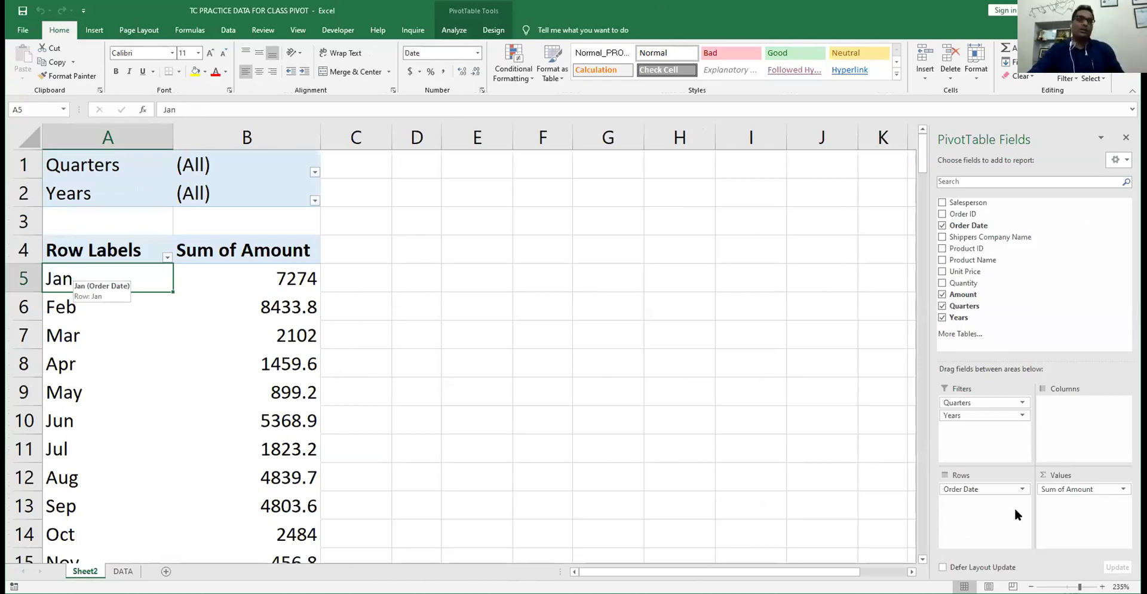
pyautogui.moveTo(989, 490); pyautogui.dragTo(863, 383)
pyautogui.moveTo(966, 401); pyautogui.dragTo(866, 412)
pyautogui.moveTo(984, 402); pyautogui.dragTo(777, 430)
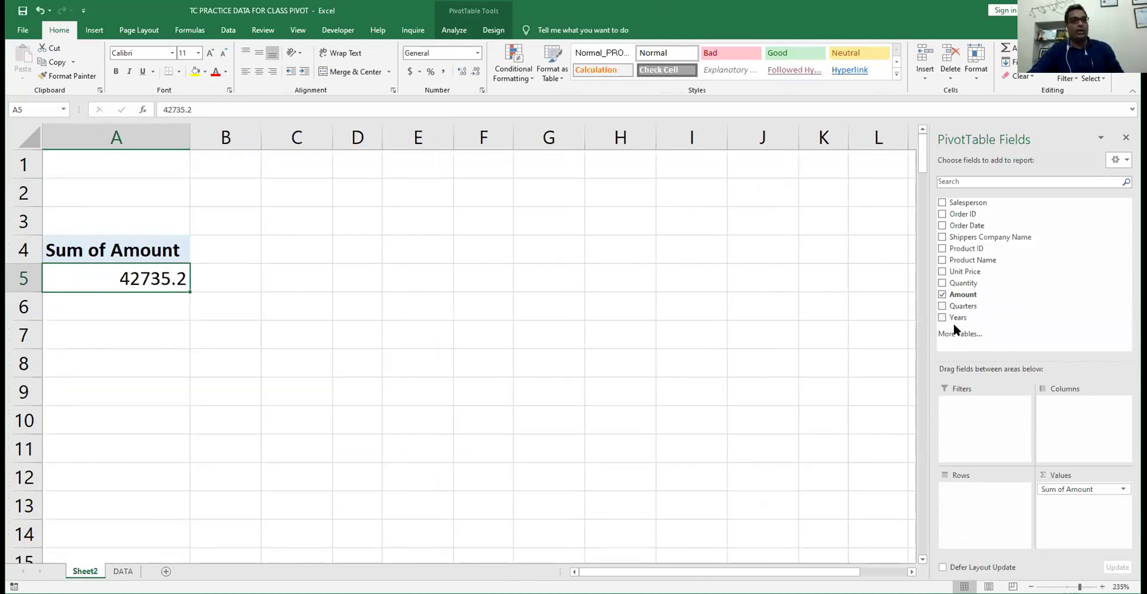
pyautogui.click(943, 294)
pyautogui.moveTo(963, 294); pyautogui.dragTo(986, 495)
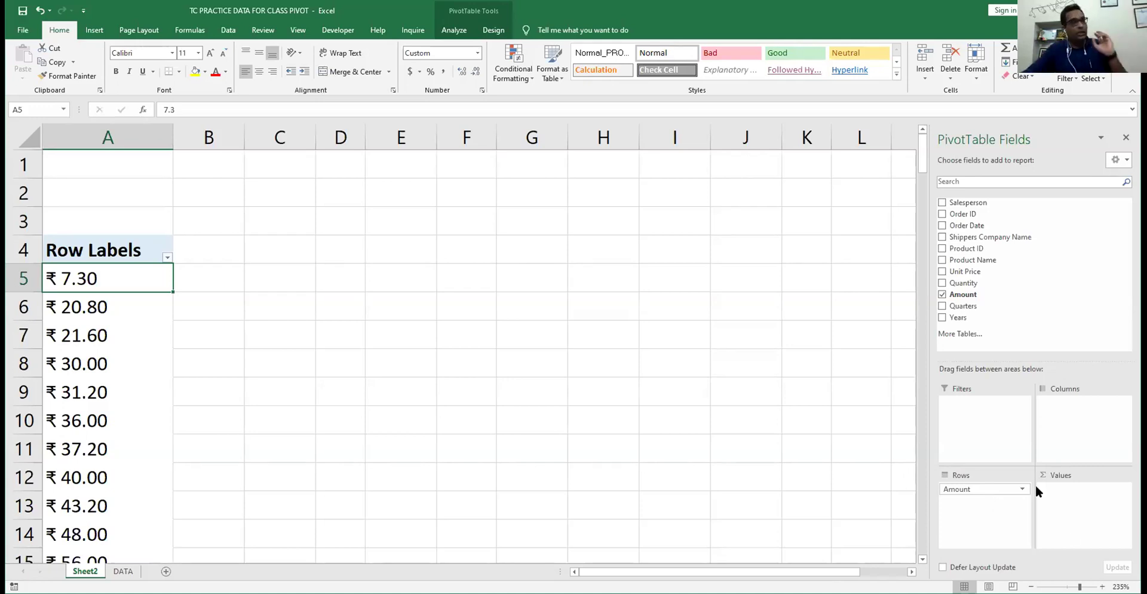
# - Add Sum of Amount to Values, trying Currency first, then Number format with 2 decimals
pyautogui.moveTo(959, 295); pyautogui.dragTo(1035, 494)
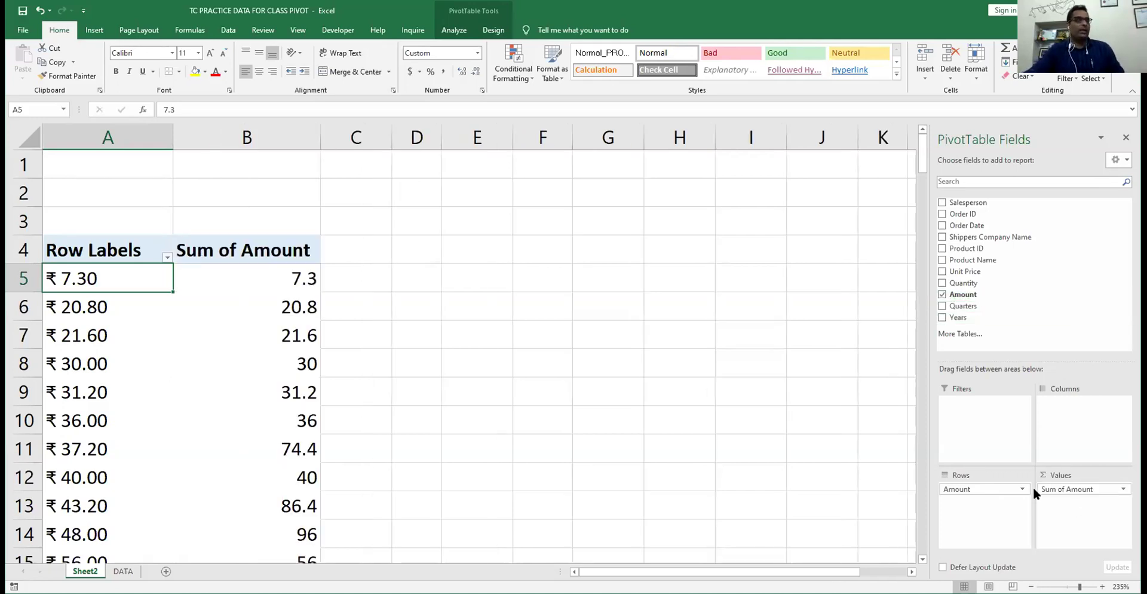
pyautogui.click(283, 271)
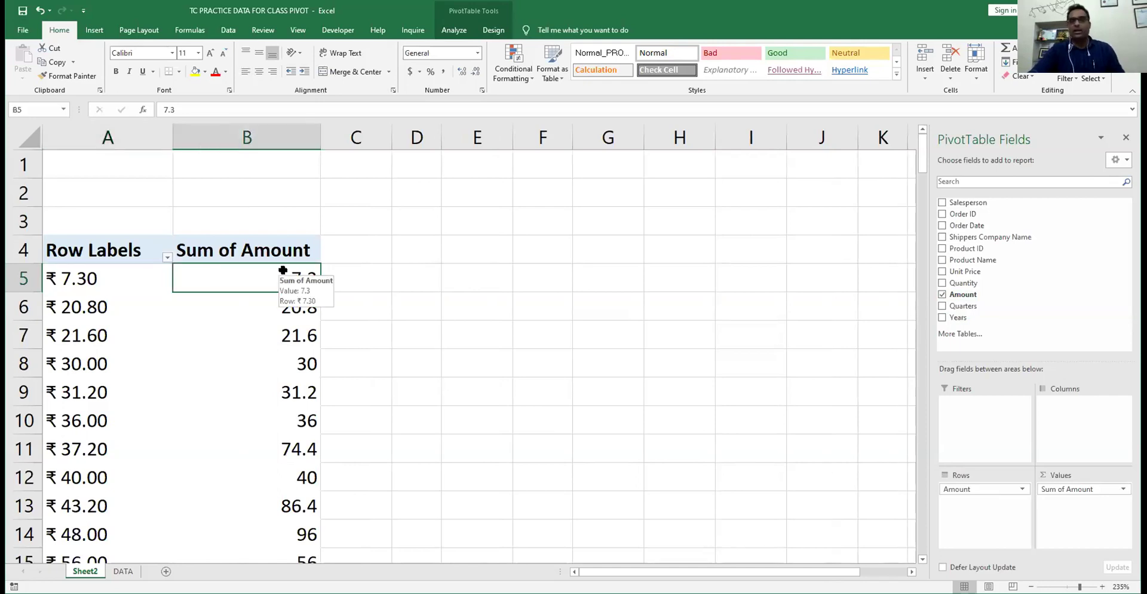
pyautogui.rightClick(283, 270)
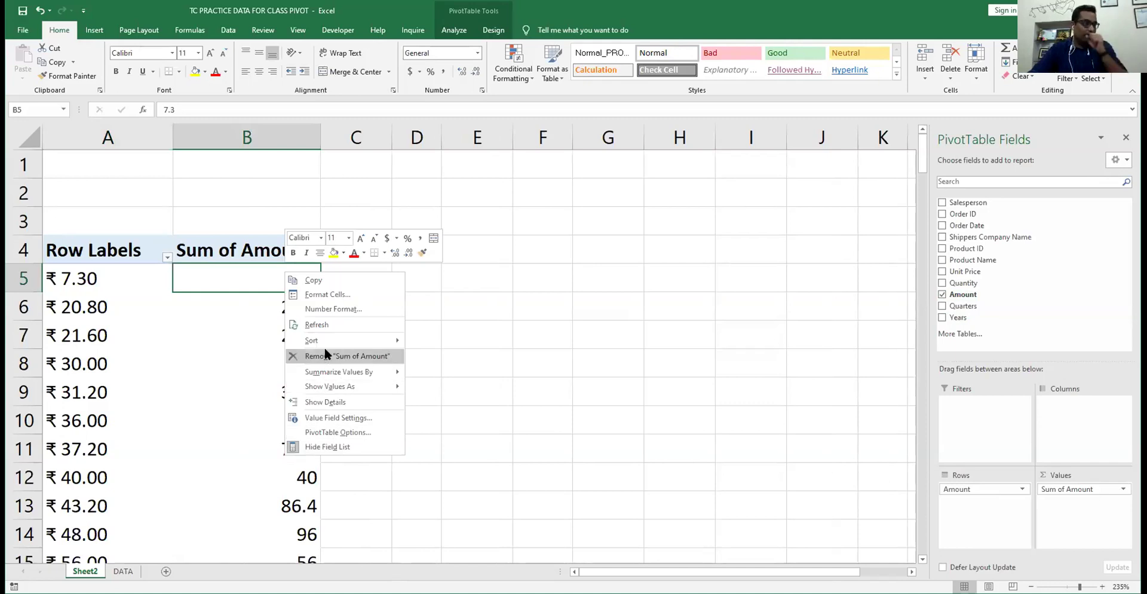
pyautogui.click(327, 309)
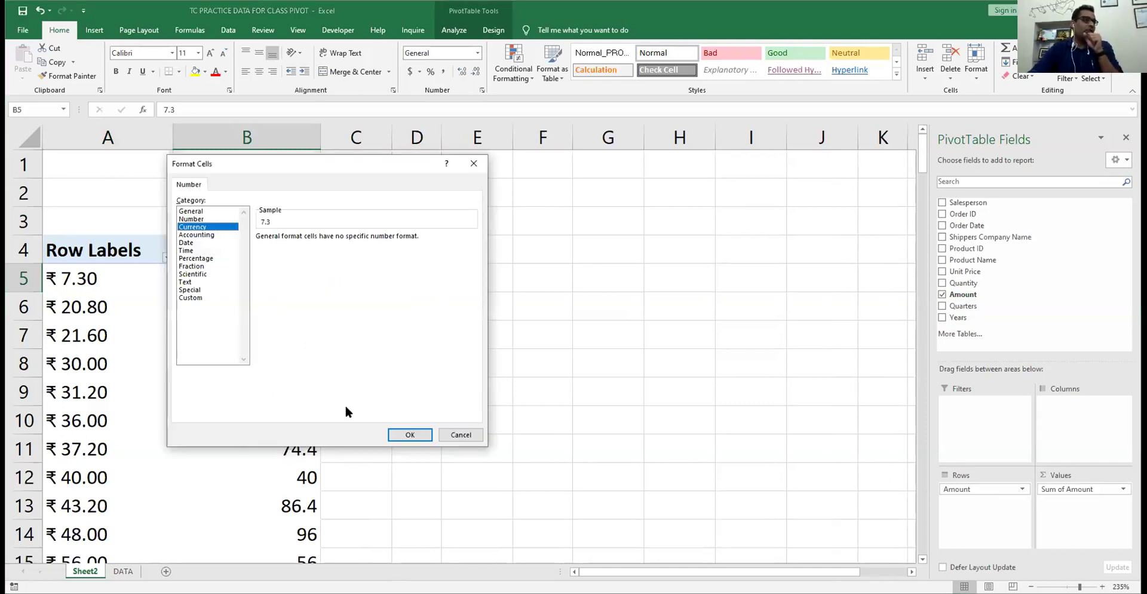
pyautogui.click(395, 433)
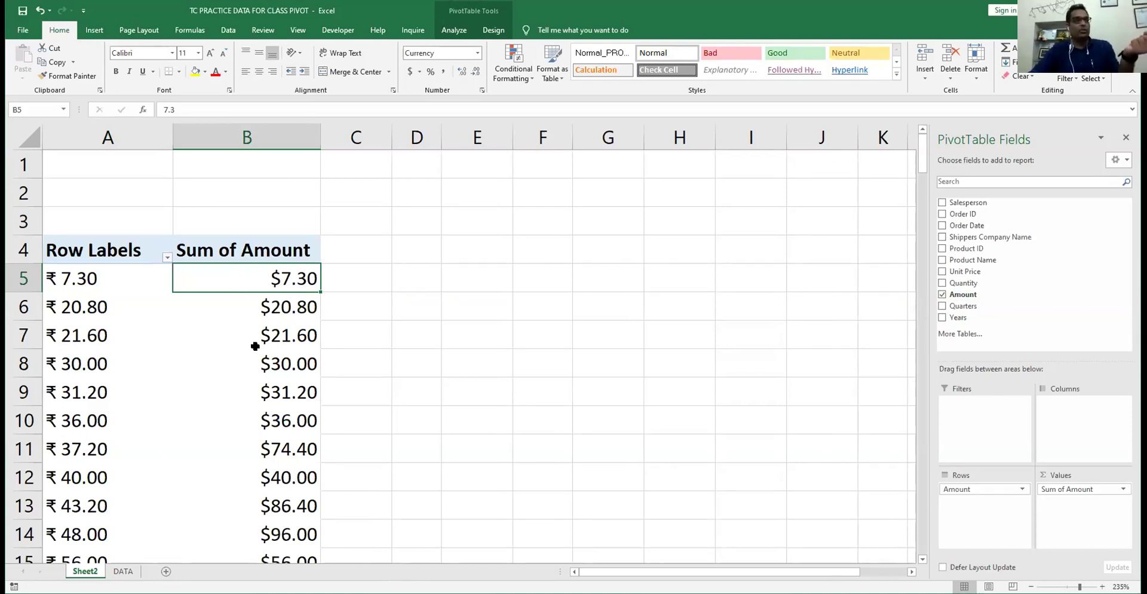
pyautogui.rightClick(266, 282)
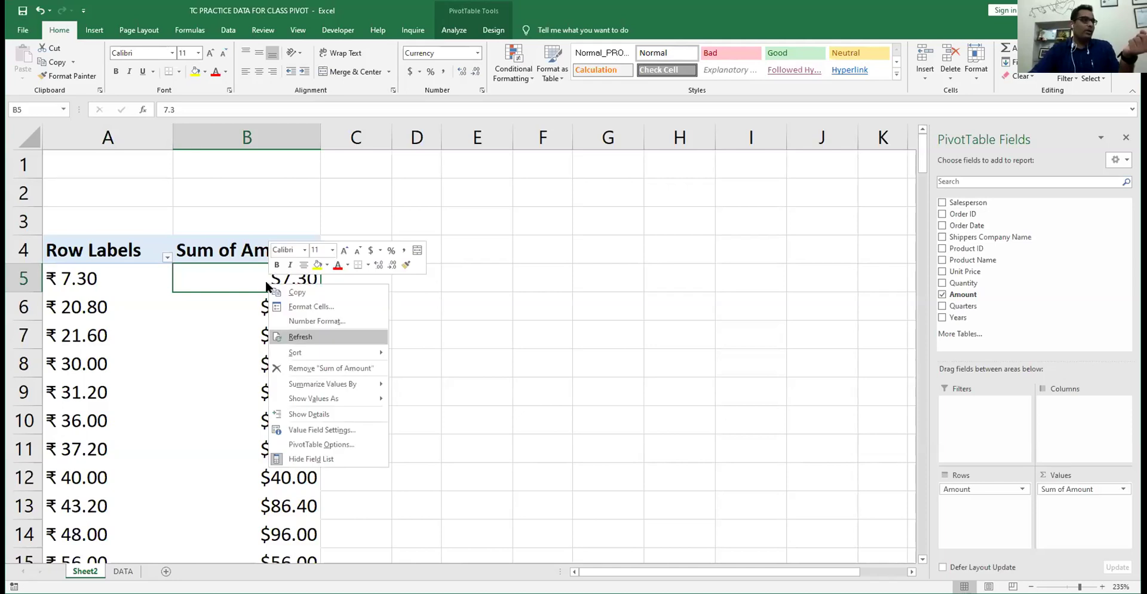
pyautogui.click(309, 322)
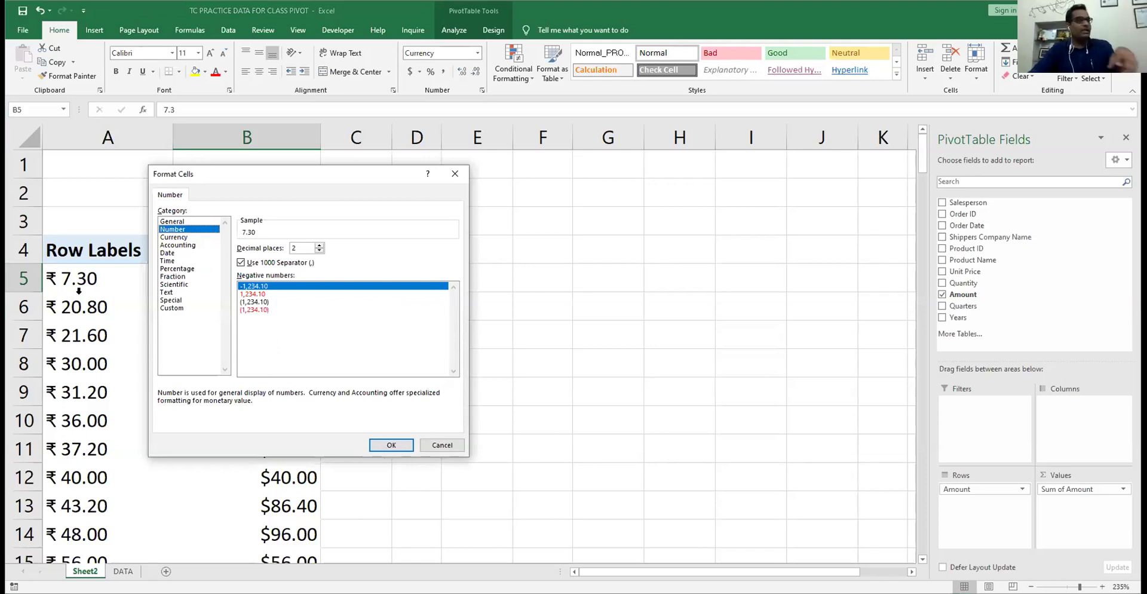
pyautogui.press('Return')
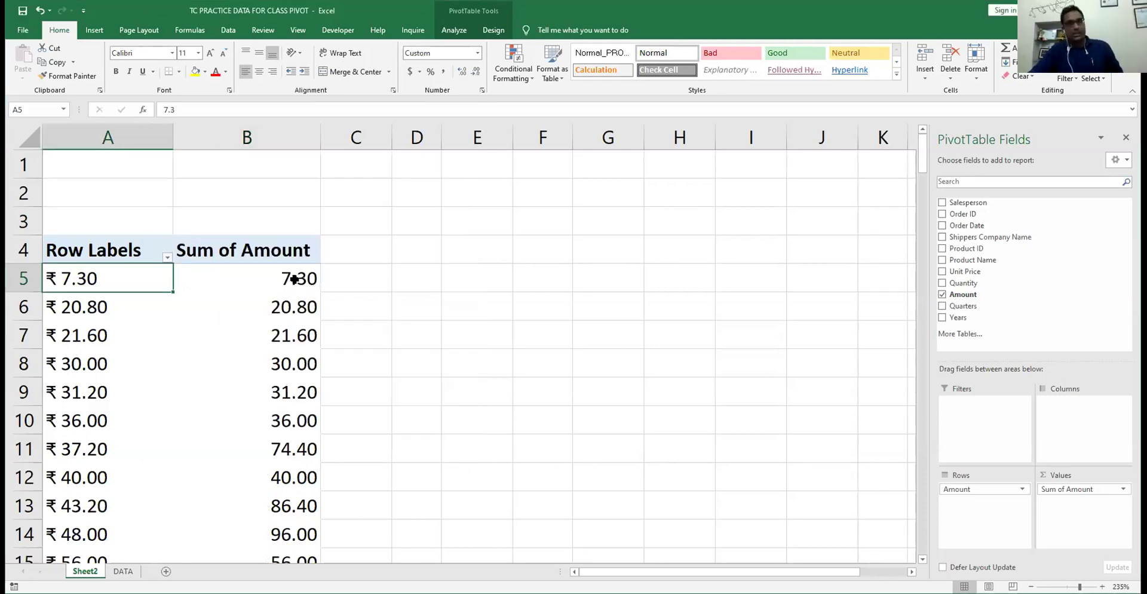
# - Group the Amount row labels, setting the ending value to 3100
pyautogui.rightClick(79, 278)
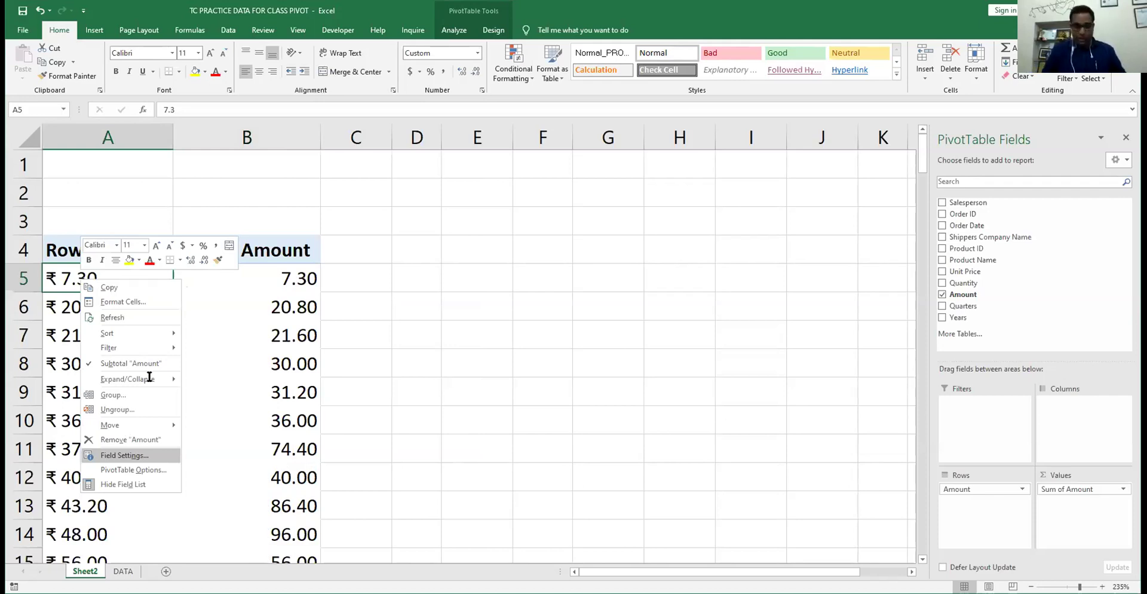
pyautogui.press('g')
pyautogui.press('Tab')
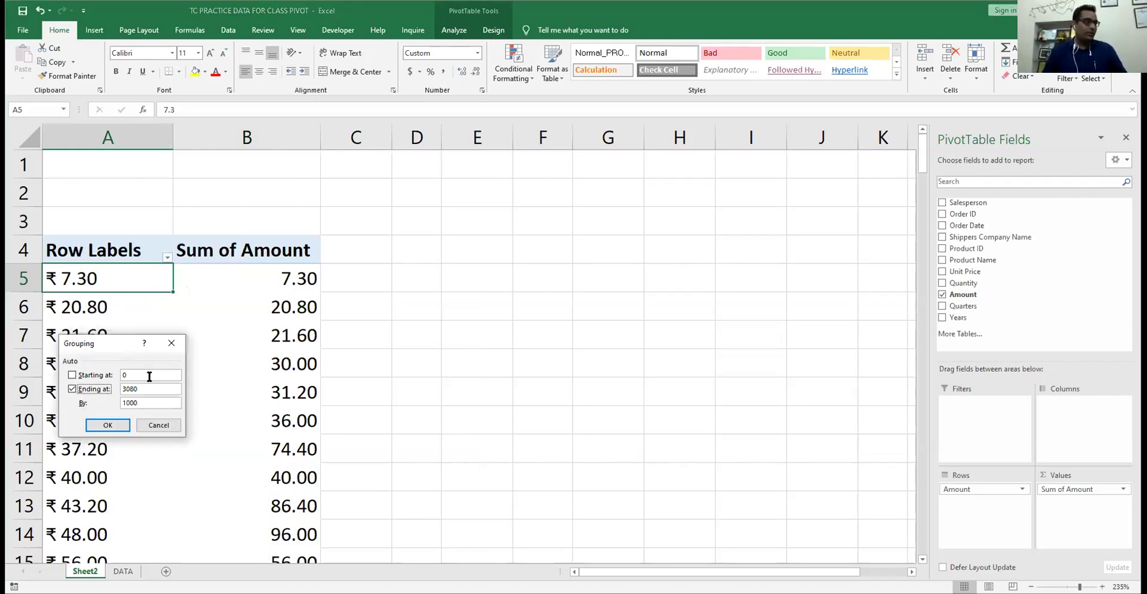
pyautogui.press('Tab')
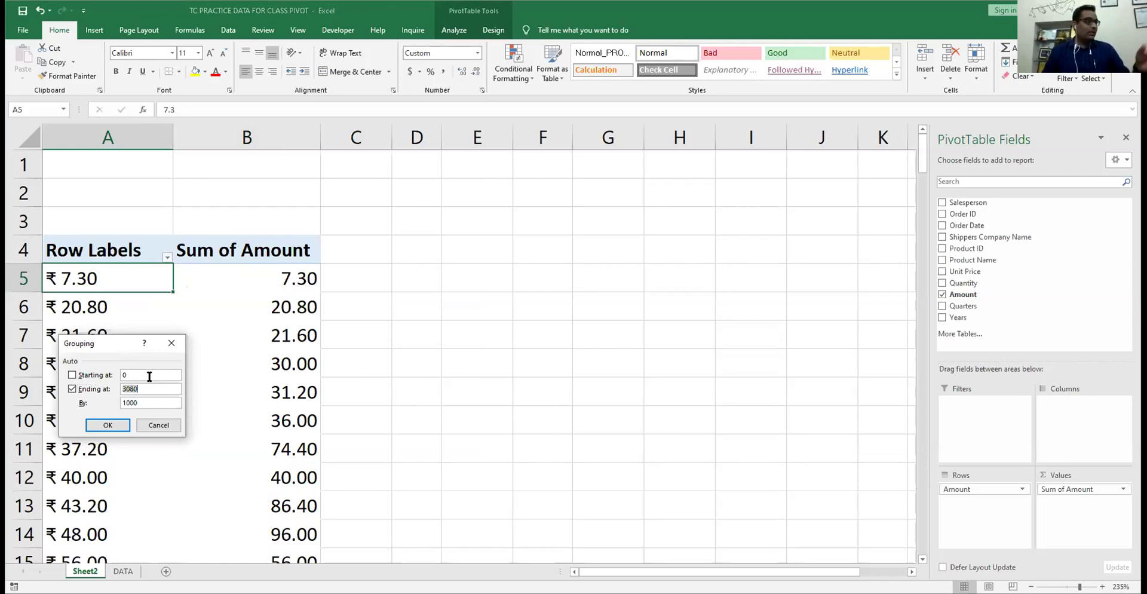
pyautogui.write('3000')
pyautogui.press('BackSpace')
pyautogui.press('BackSpace')
pyautogui.press('BackSpace')
pyautogui.press('BackSpace')
pyautogui.write('21')
pyautogui.press('BackSpace')
pyautogui.press('BackSpace')
pyautogui.write('3100')
# - Set the grouping interval to 200 and apply the Amount ranges
pyautogui.press('Tab')
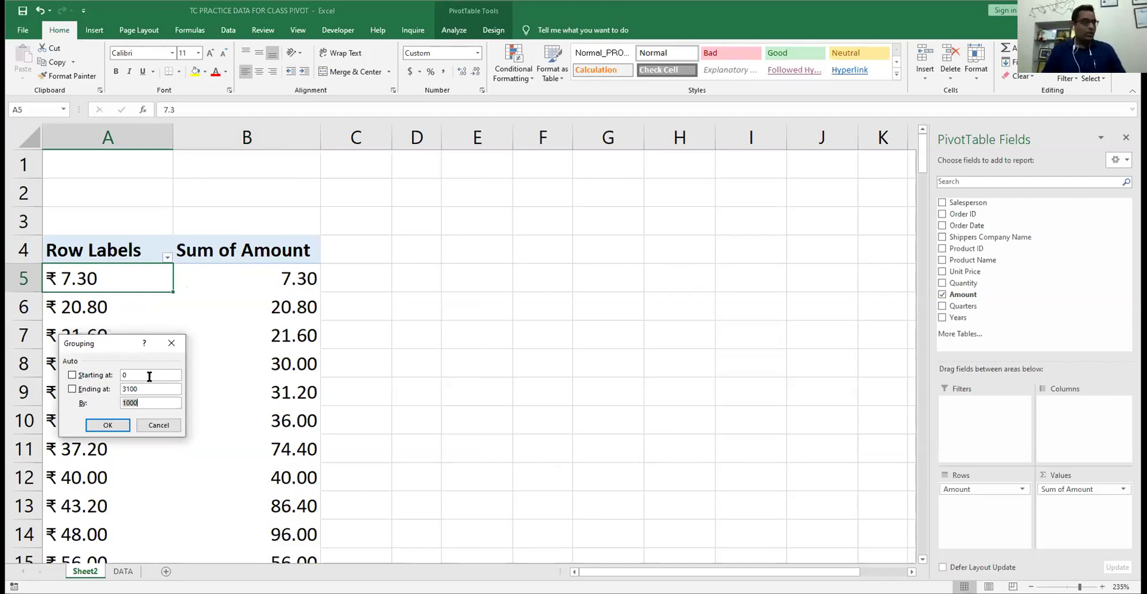
pyautogui.write('100')
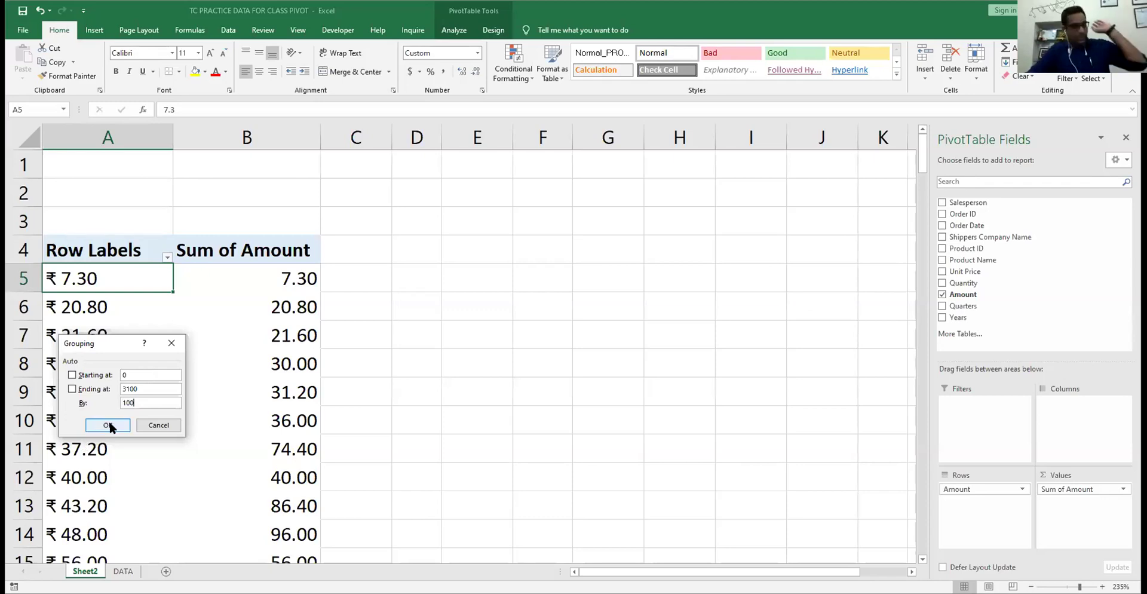
pyautogui.moveTo(137, 402); pyautogui.dragTo(118, 399)
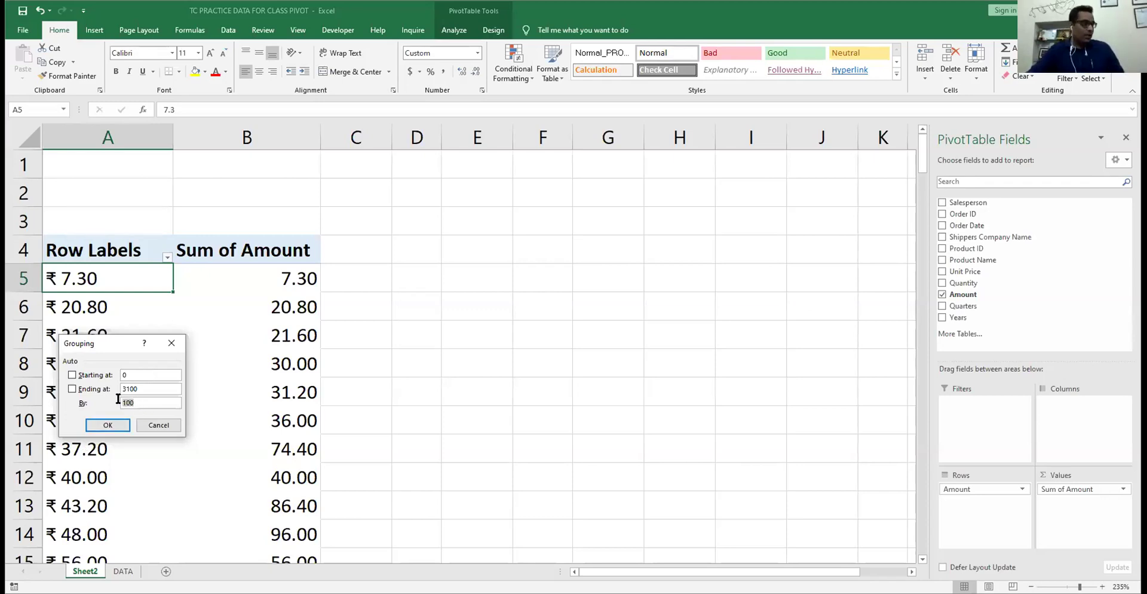
pyautogui.write('200')
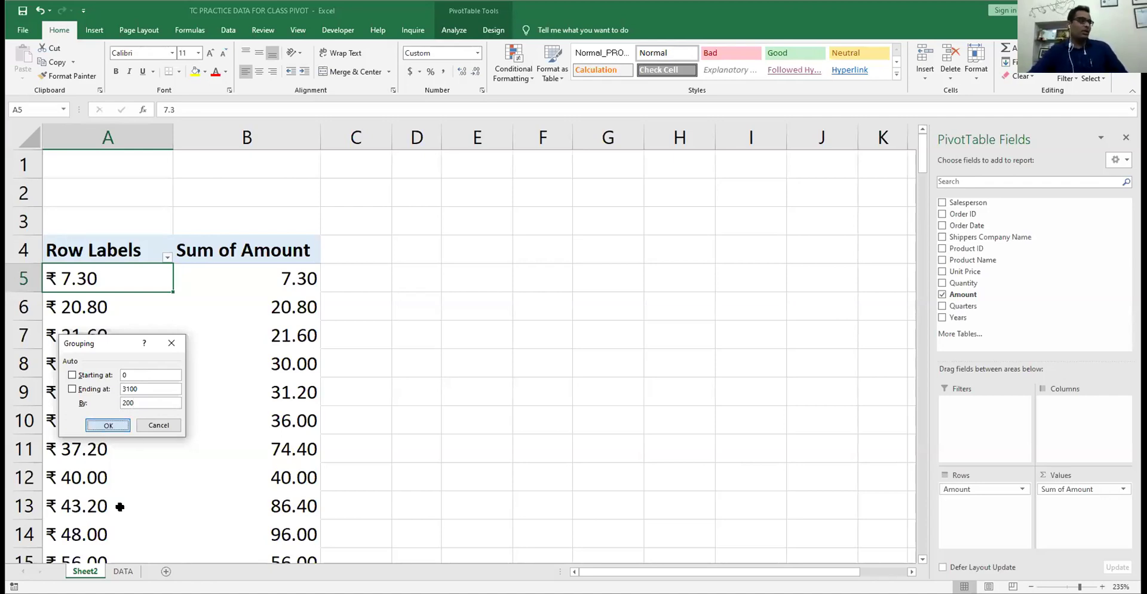
pyautogui.click(102, 426)
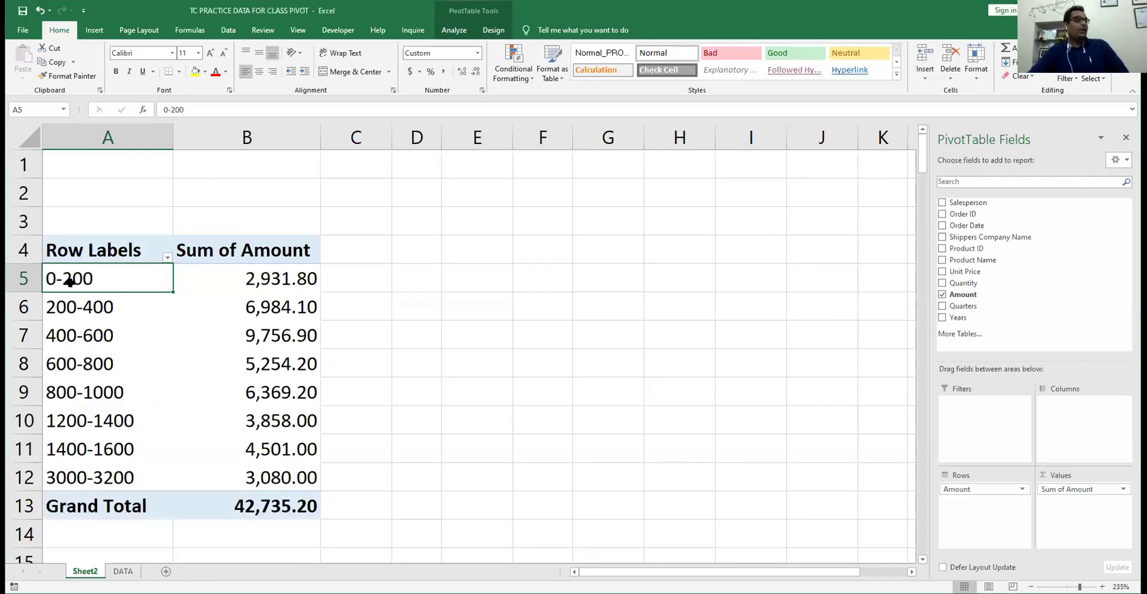
# - Switch the Amount values from Sum to Count with no decimals, counting orders per 200-wide range
pyautogui.click(291, 281)
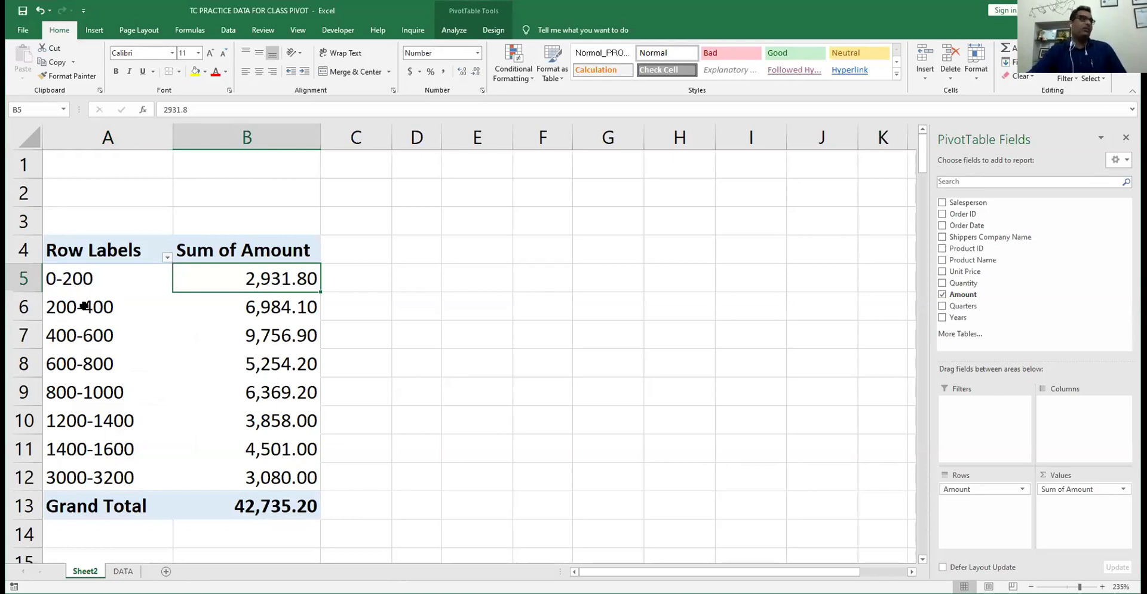
pyautogui.click(85, 307)
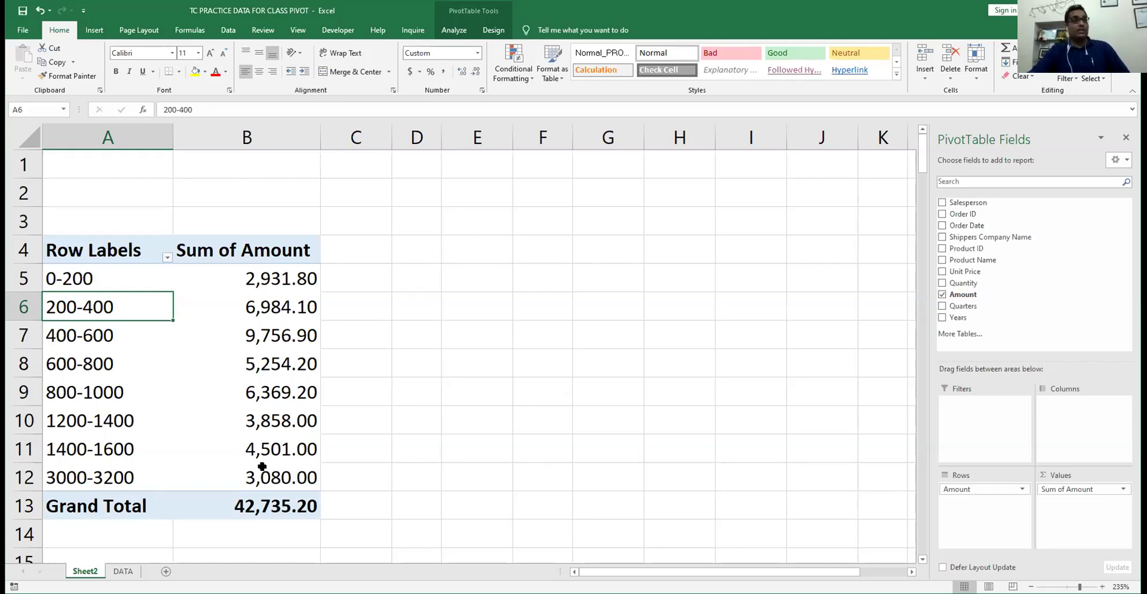
pyautogui.moveTo(275, 278); pyautogui.dragTo(263, 469)
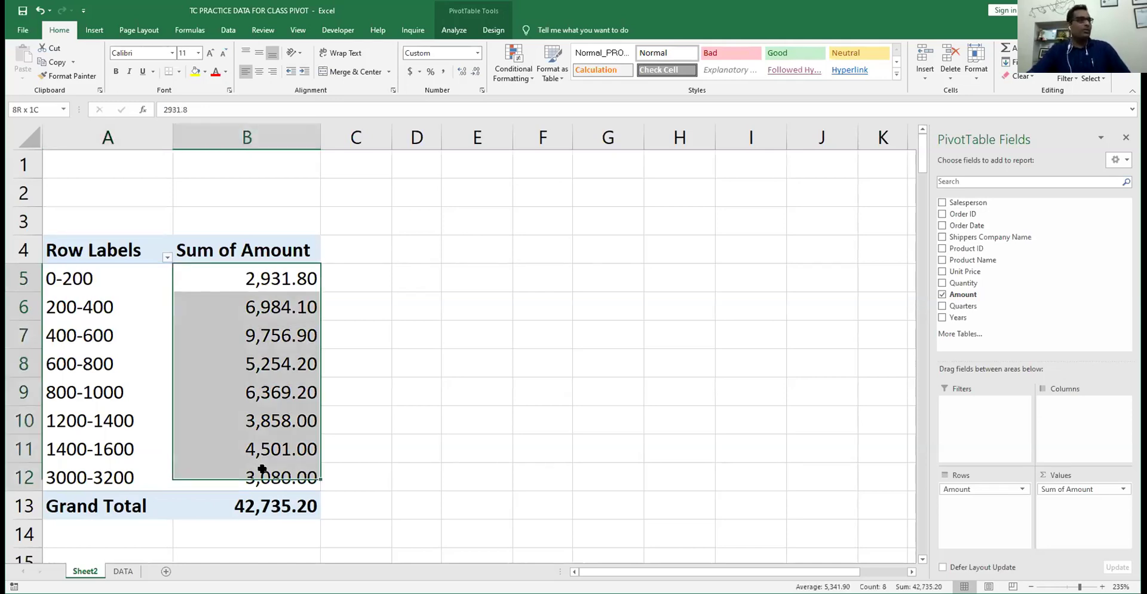
pyautogui.hotkey('shift', 'F10')
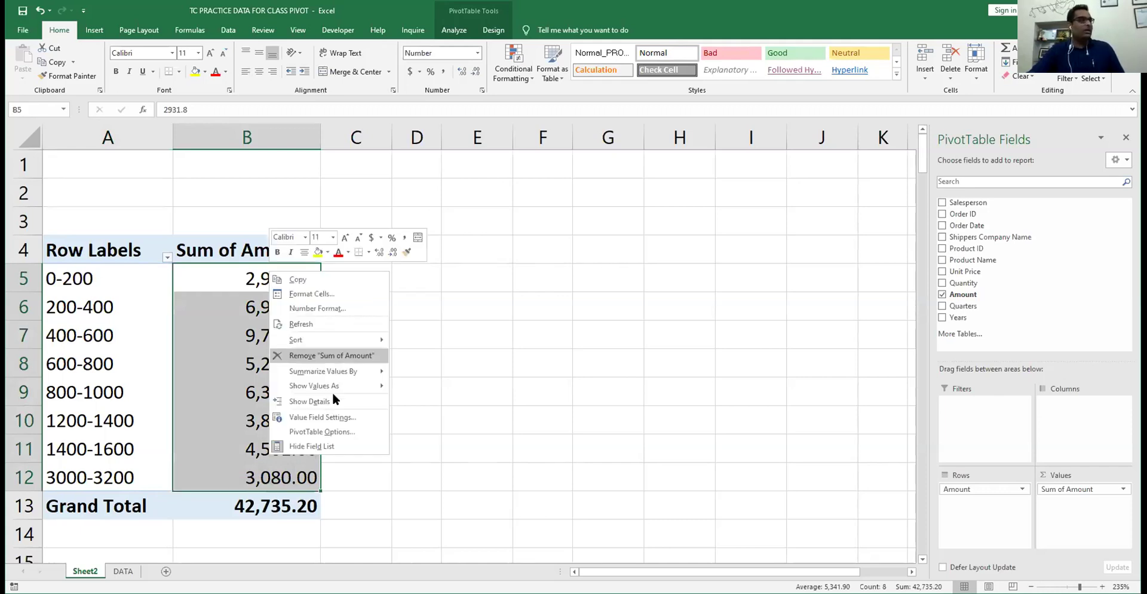
pyautogui.press('Down')
pyautogui.press('Down')
pyautogui.press('Down')
pyautogui.press('Up')
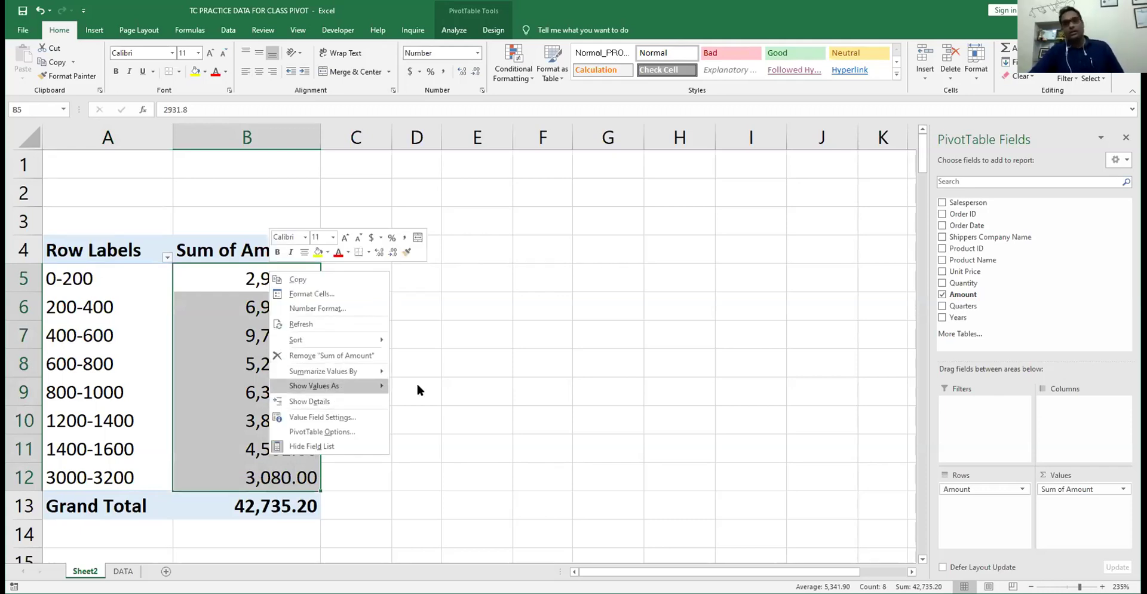
pyautogui.press('m')
pyautogui.press('c')
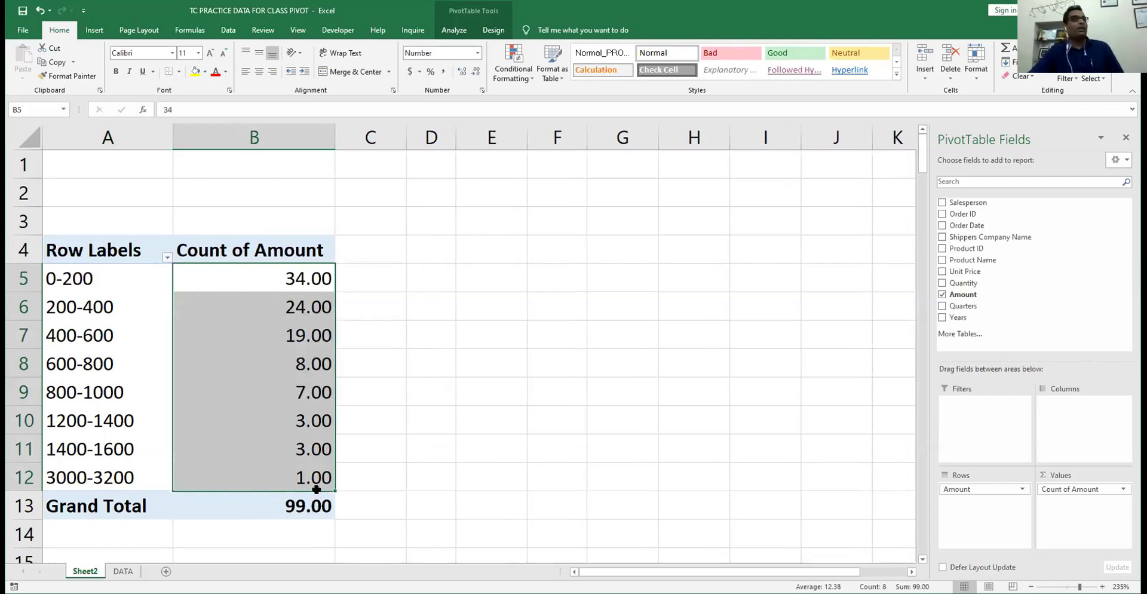
pyautogui.click(473, 71)
pyautogui.click(473, 70)
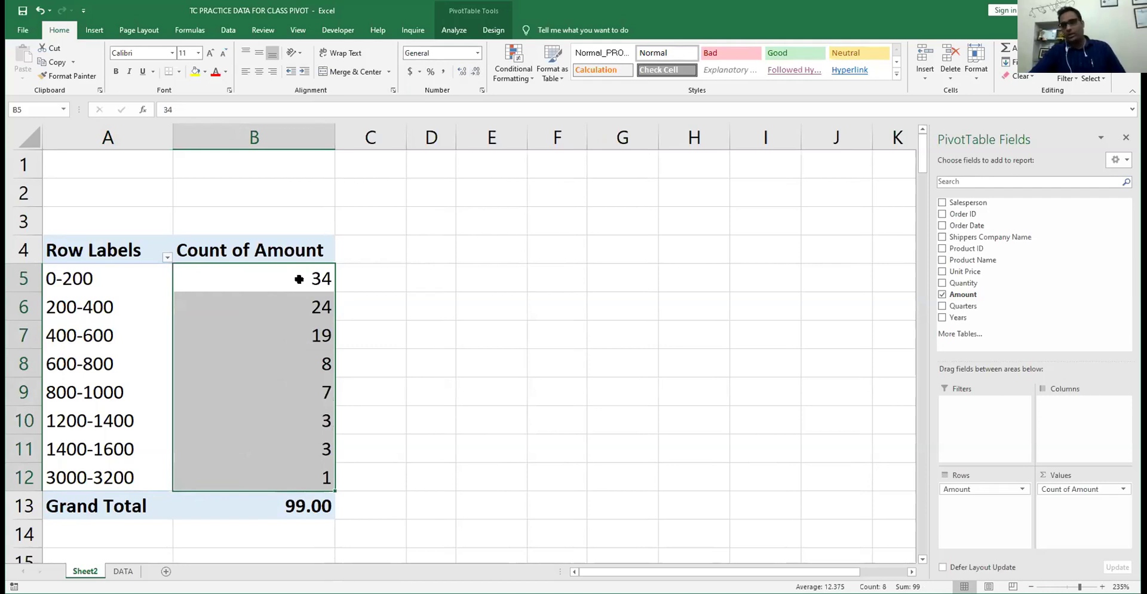
# - Add Amount as a second value column and summarize it by Sum for a 42735.2 total
pyautogui.moveTo(964, 301); pyautogui.dragTo(1096, 513)
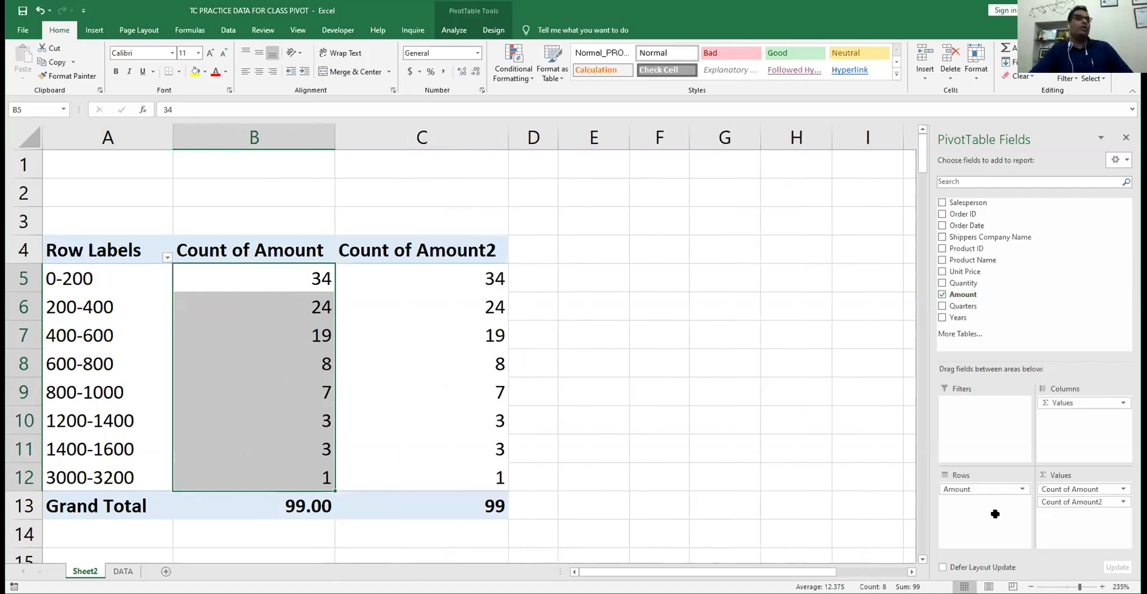
pyautogui.rightClick(410, 276)
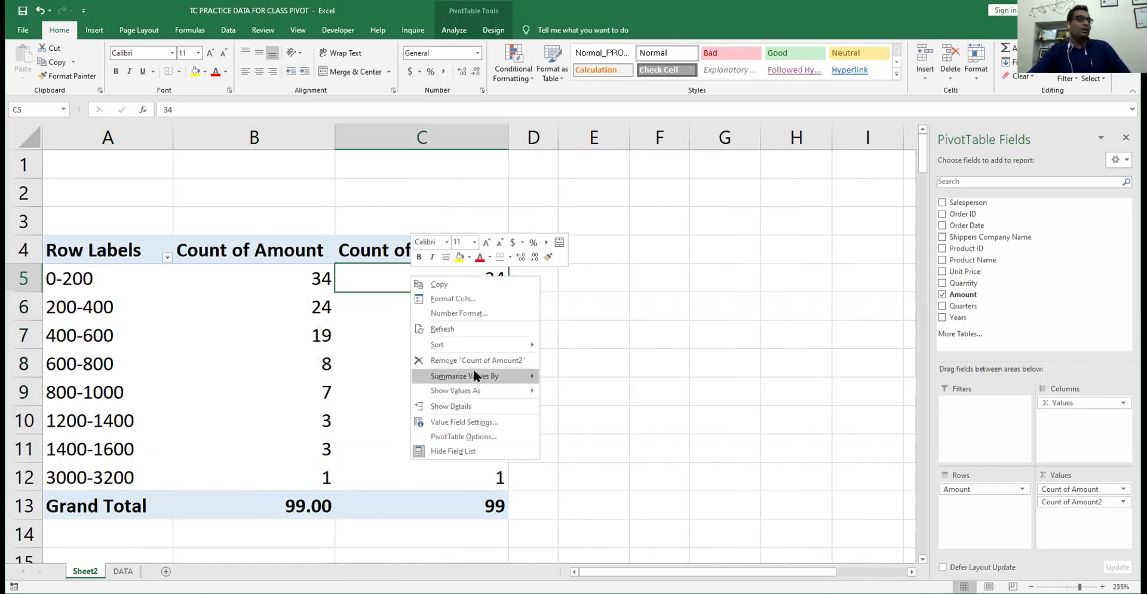
pyautogui.moveTo(476, 375)
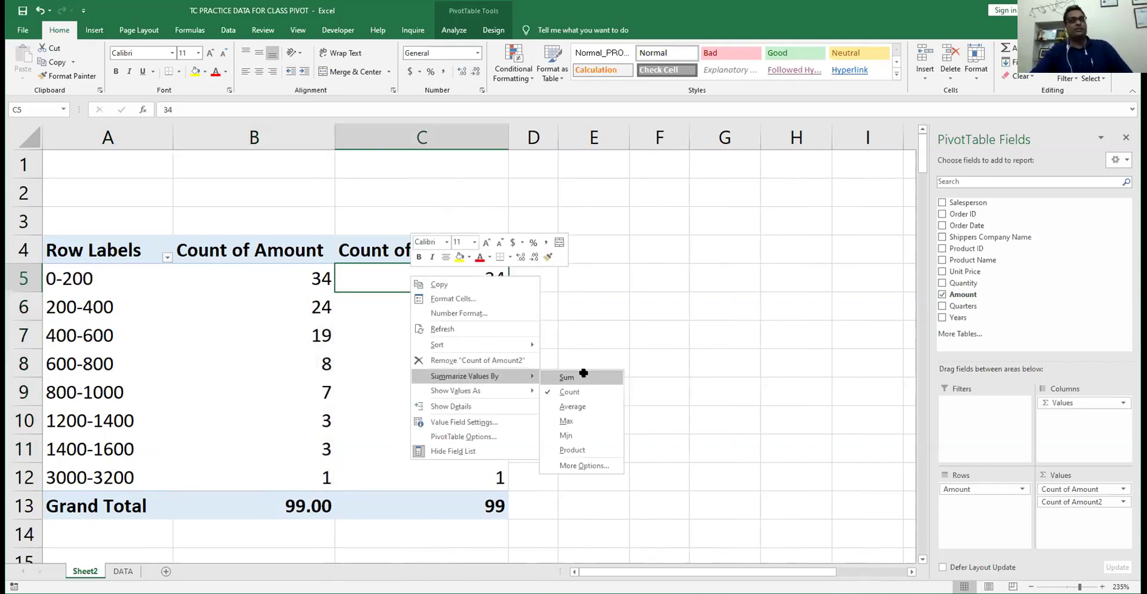
pyautogui.click(582, 374)
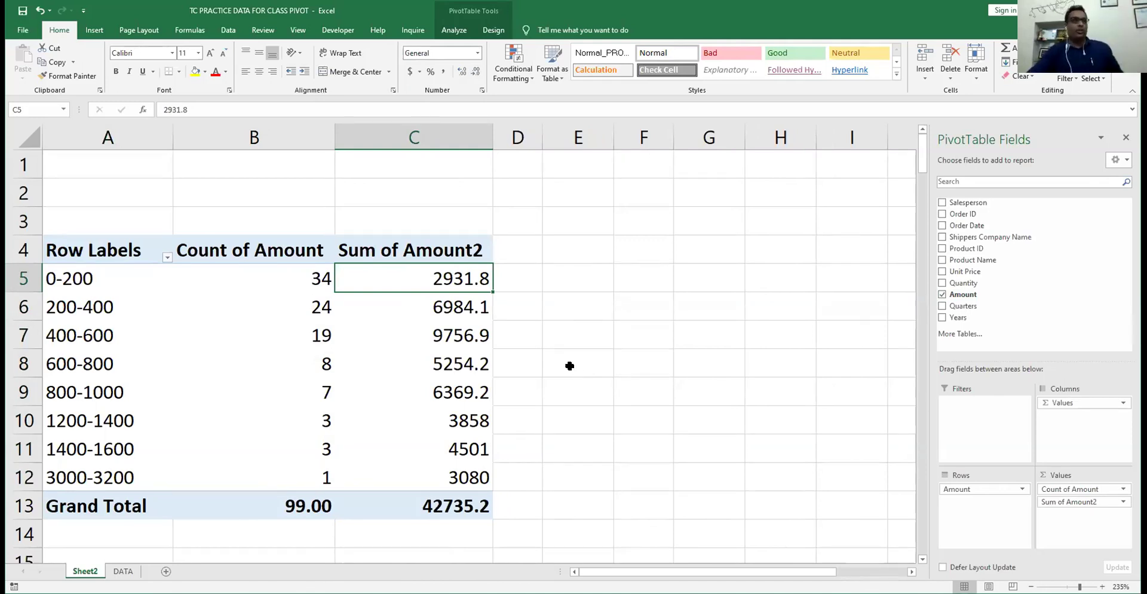
pyautogui.click(411, 379)
pyautogui.click(421, 358)
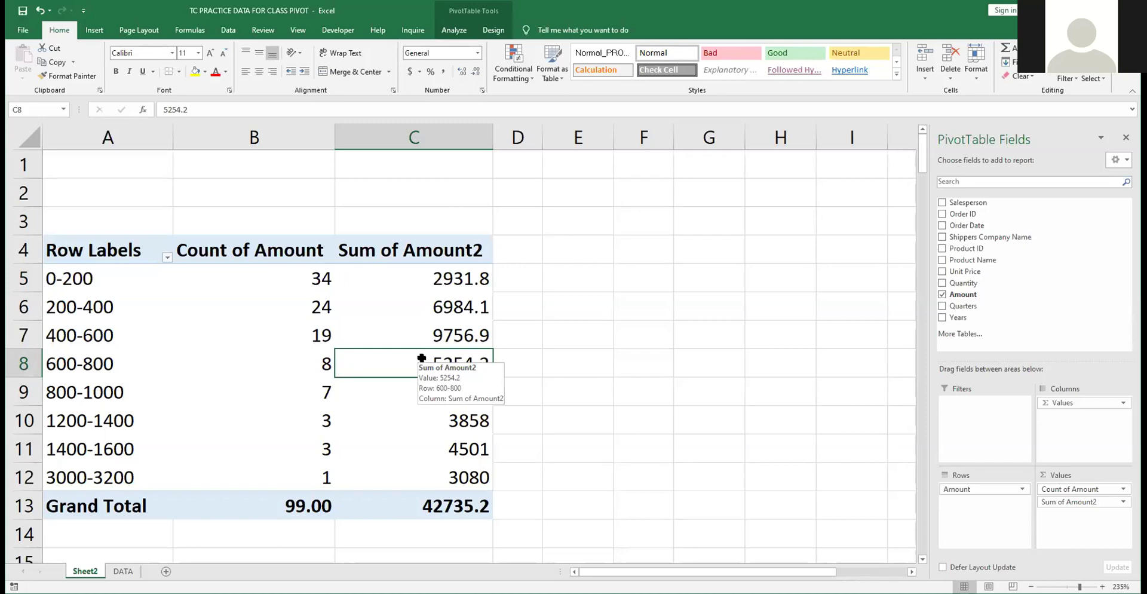
pyautogui.click(419, 335)
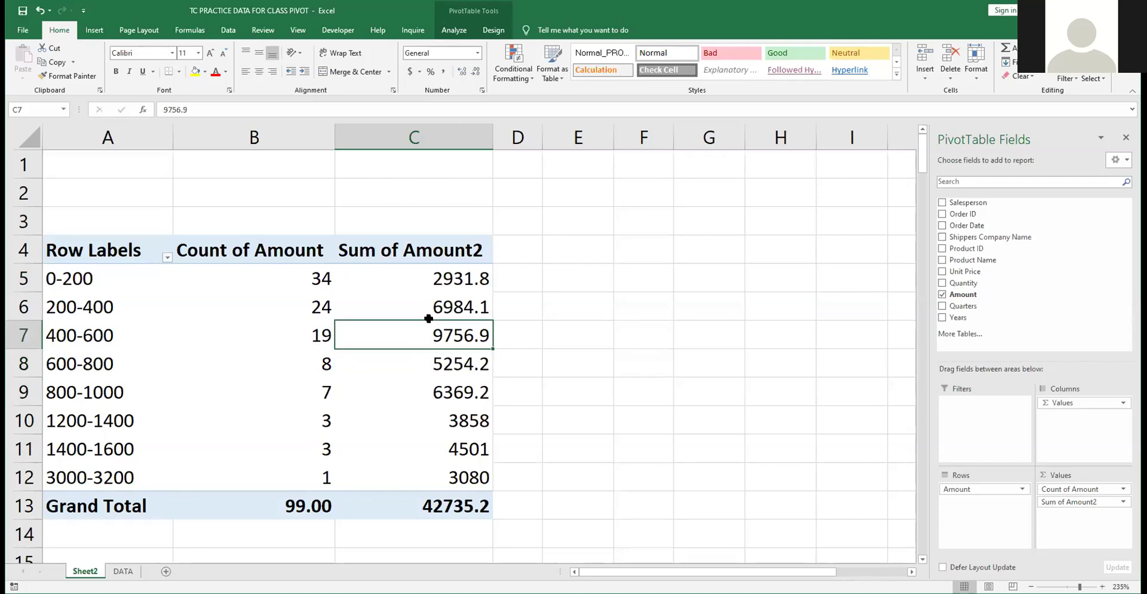
pyautogui.click(428, 317)
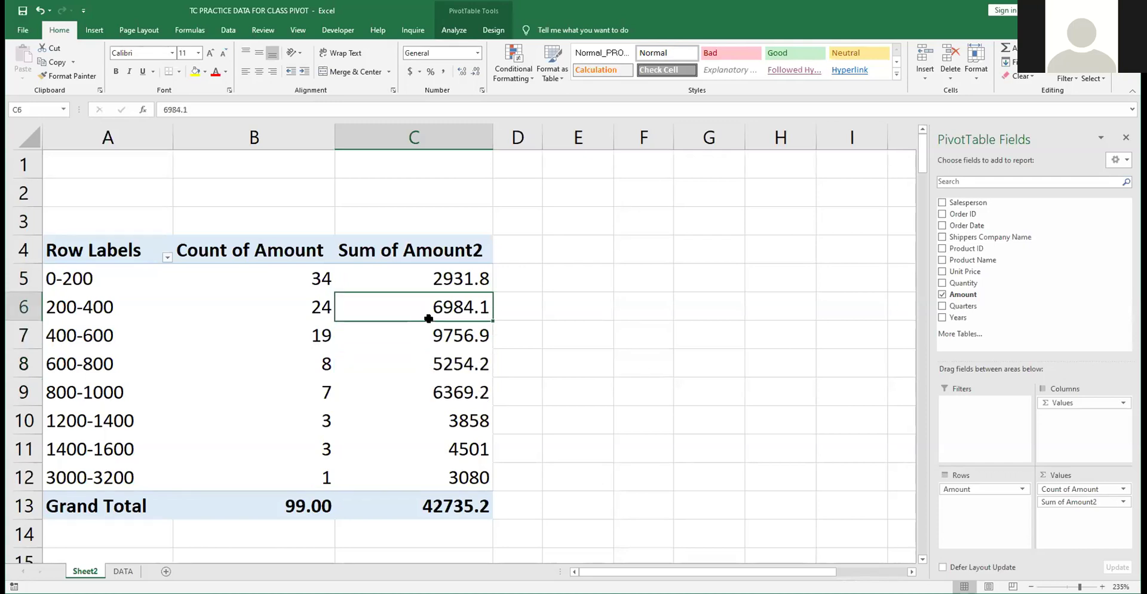
pyautogui.click(421, 279)
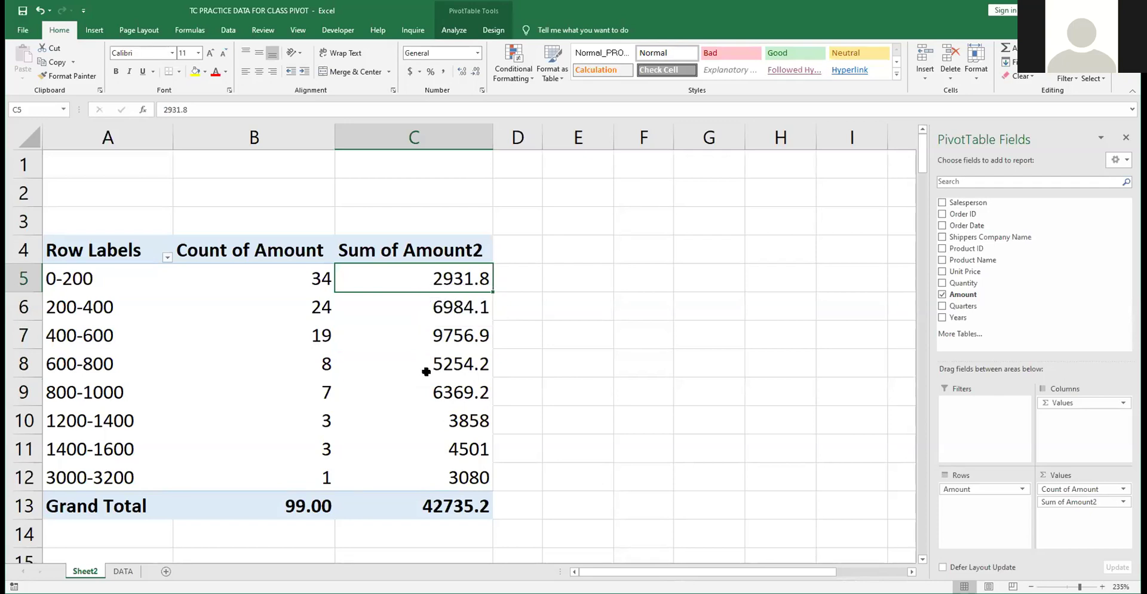
pyautogui.click(62, 280)
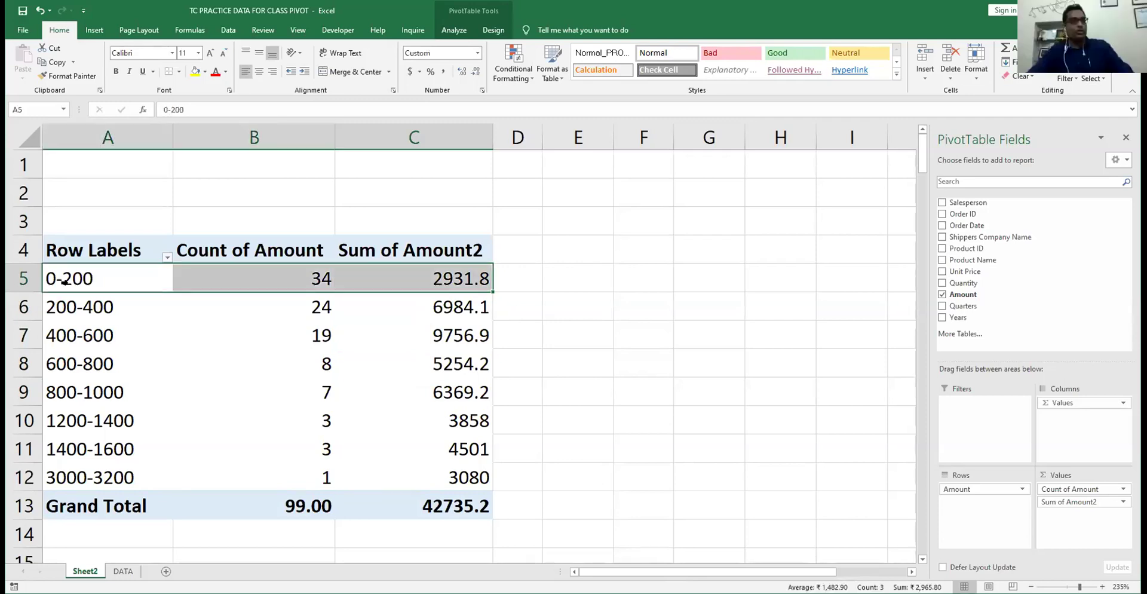
pyautogui.click(92, 308)
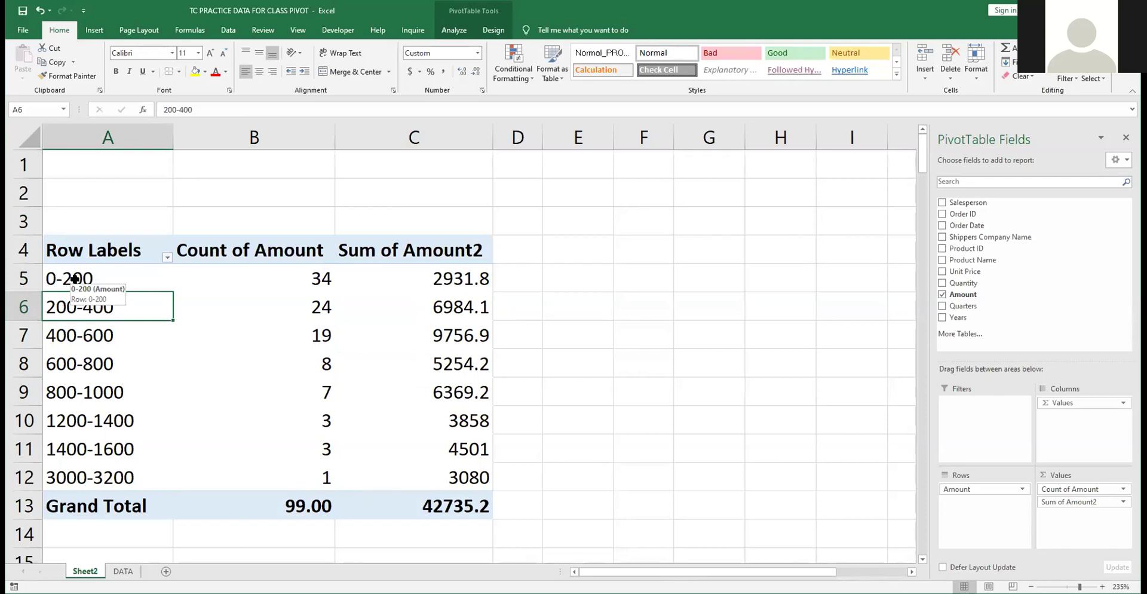
pyautogui.click(75, 279)
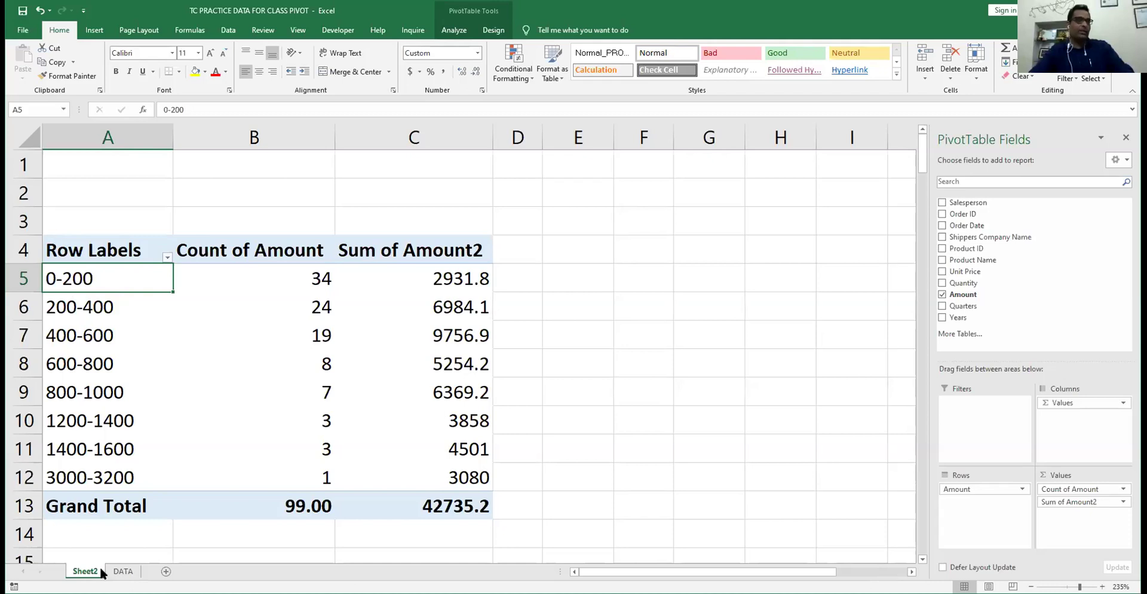
# - Drag Σ Values out of Columns and Amount out of Rows, leaving an empty PivotTable1
pyautogui.moveTo(1083, 403); pyautogui.dragTo(836, 347)
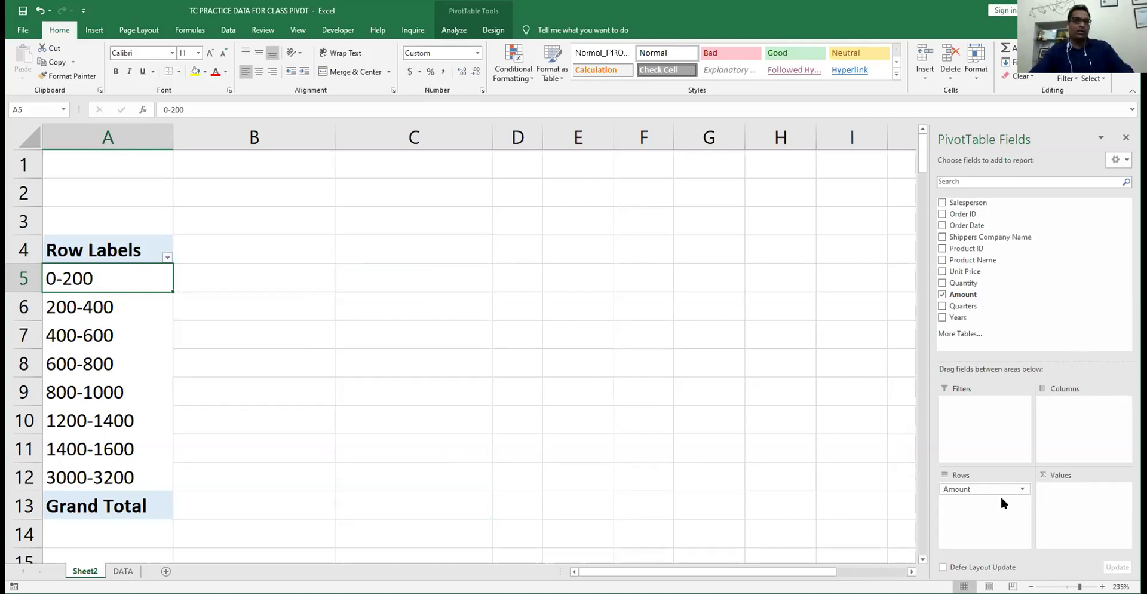
pyautogui.moveTo(988, 487); pyautogui.dragTo(727, 341)
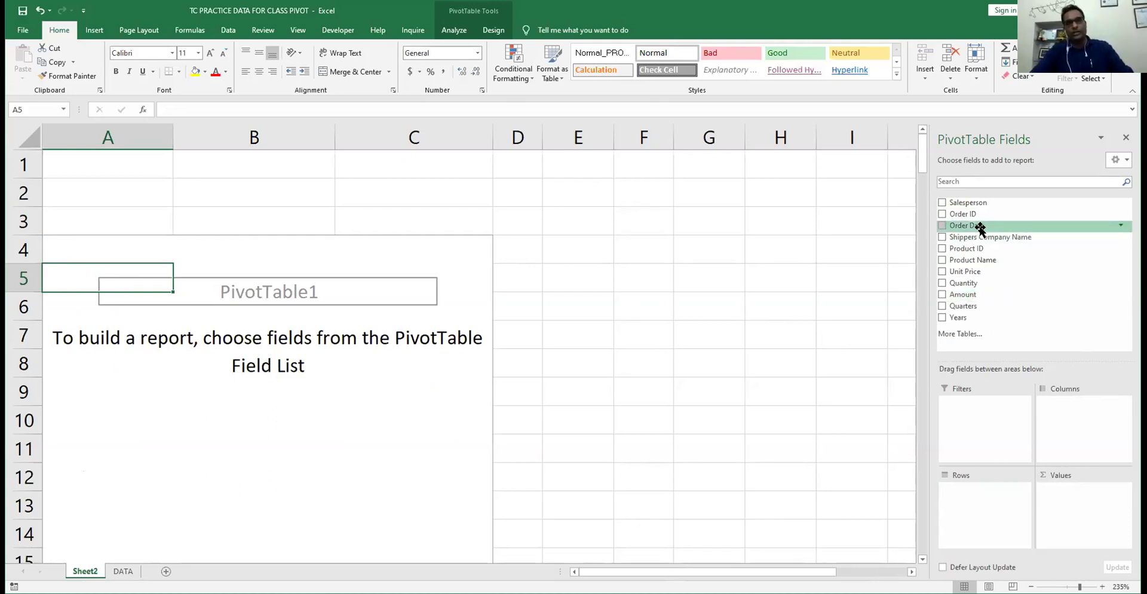
# - Add Order Date to the rows and ungroup the years into individual order dates
pyautogui.click(943, 226)
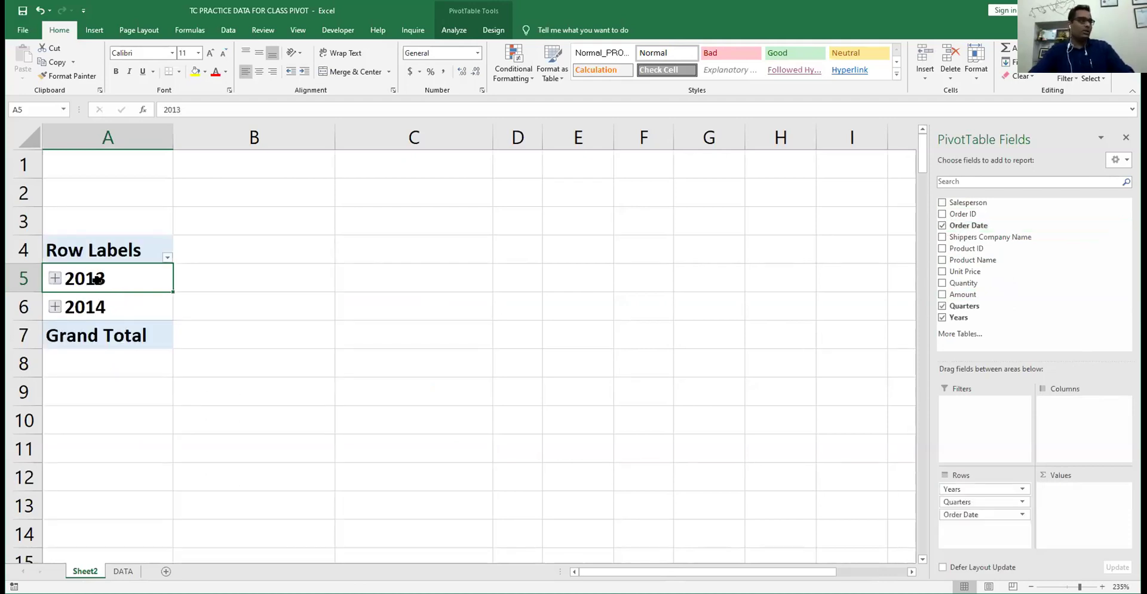
pyautogui.hotkey('shift', 'F10')
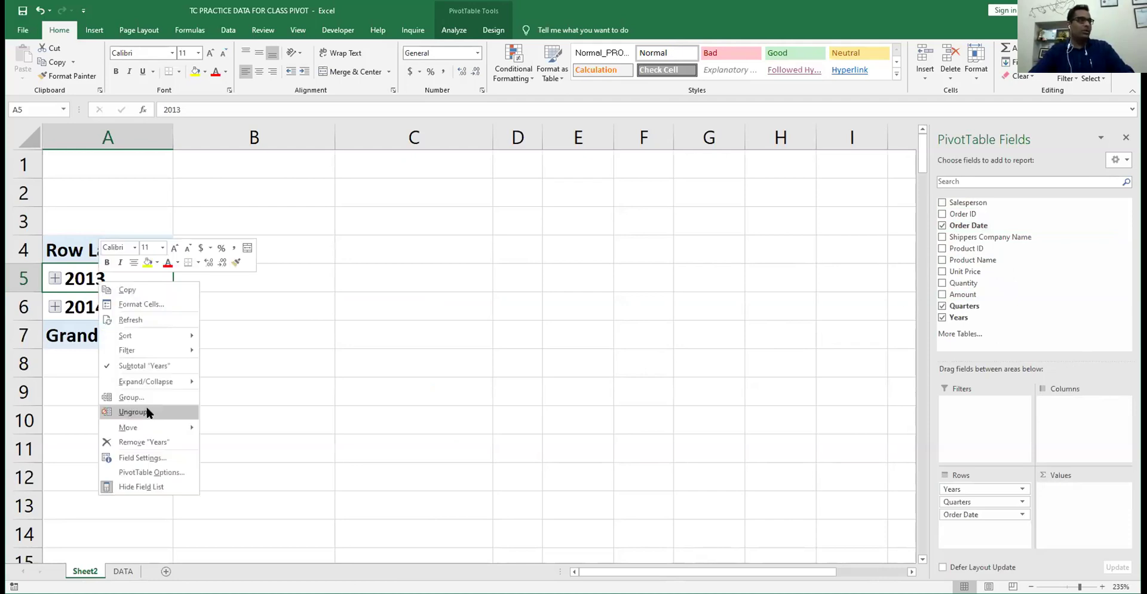
pyautogui.click(148, 412)
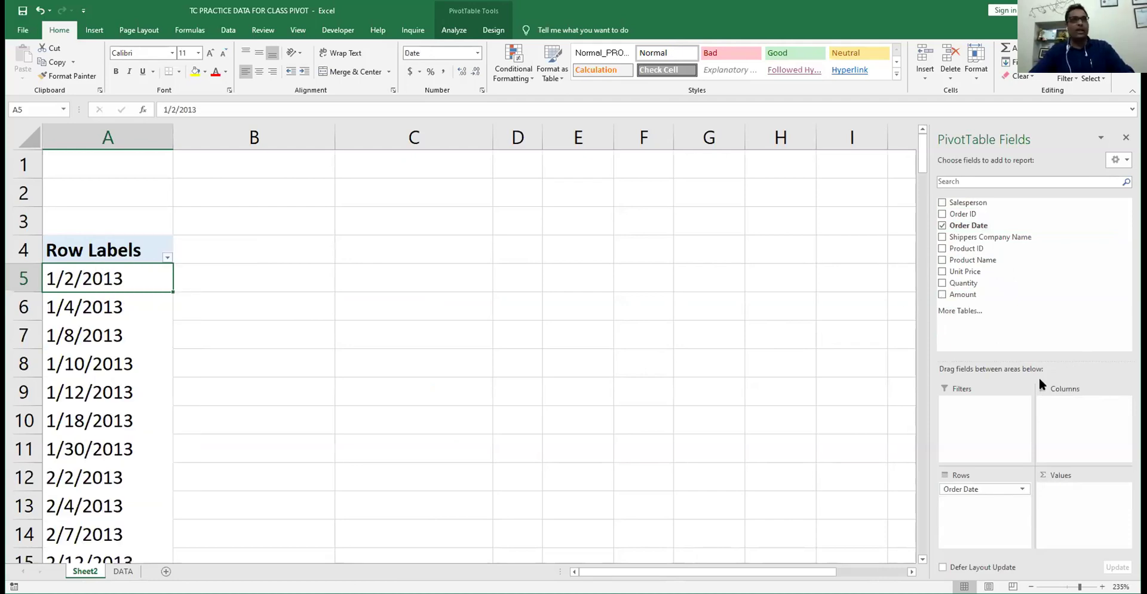
# - Add Amount as a value summarized by Sum, and check the 42735.2 grand total
pyautogui.moveTo(957, 296); pyautogui.dragTo(1089, 498)
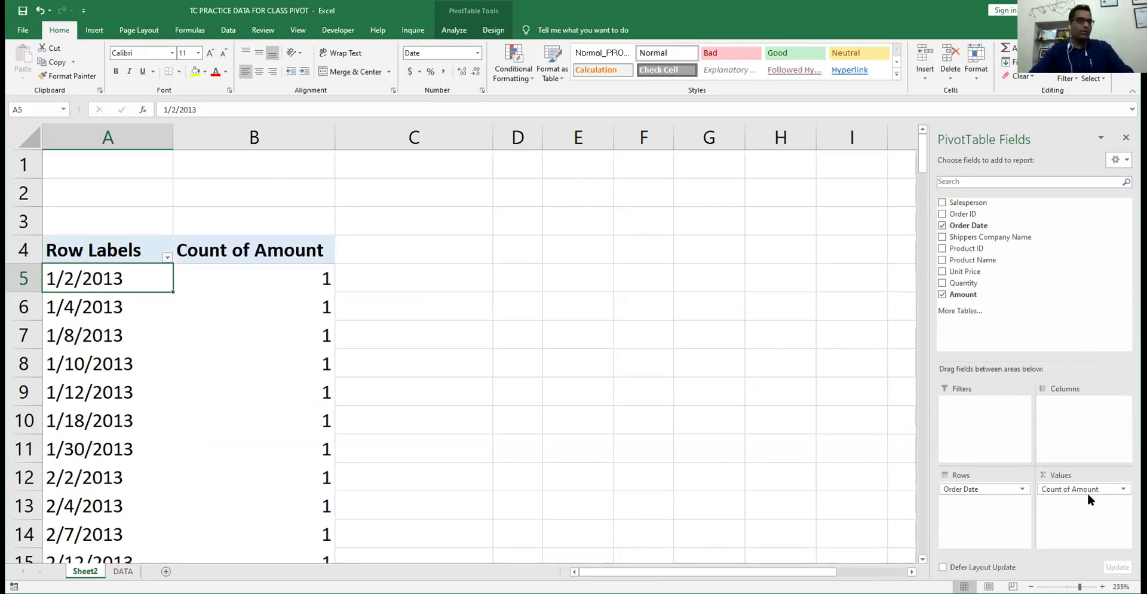
pyautogui.rightClick(274, 271)
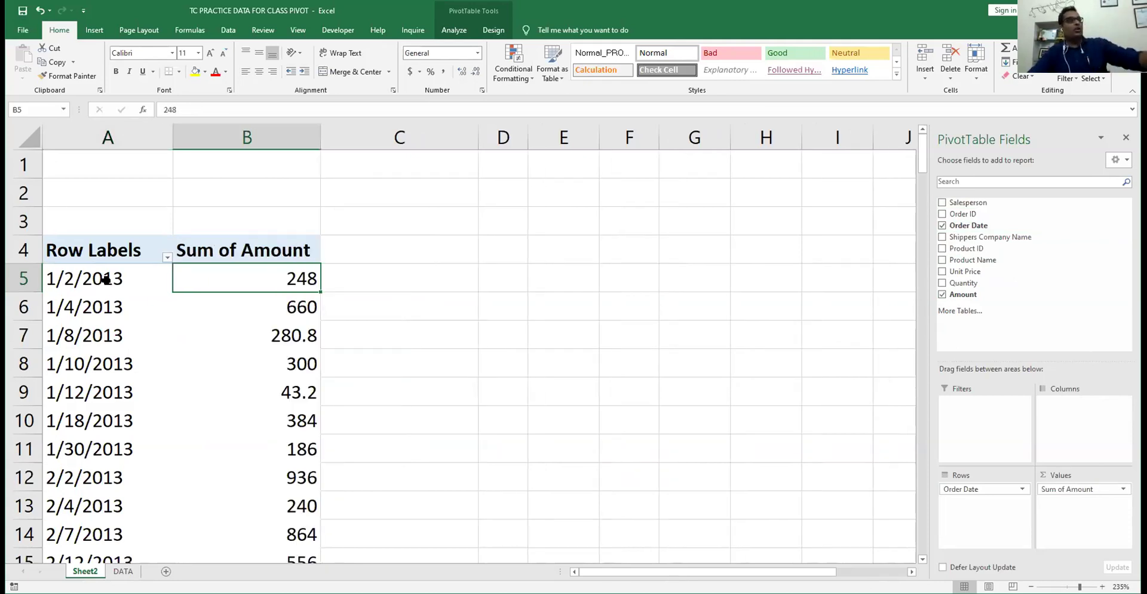
pyautogui.click(107, 279)
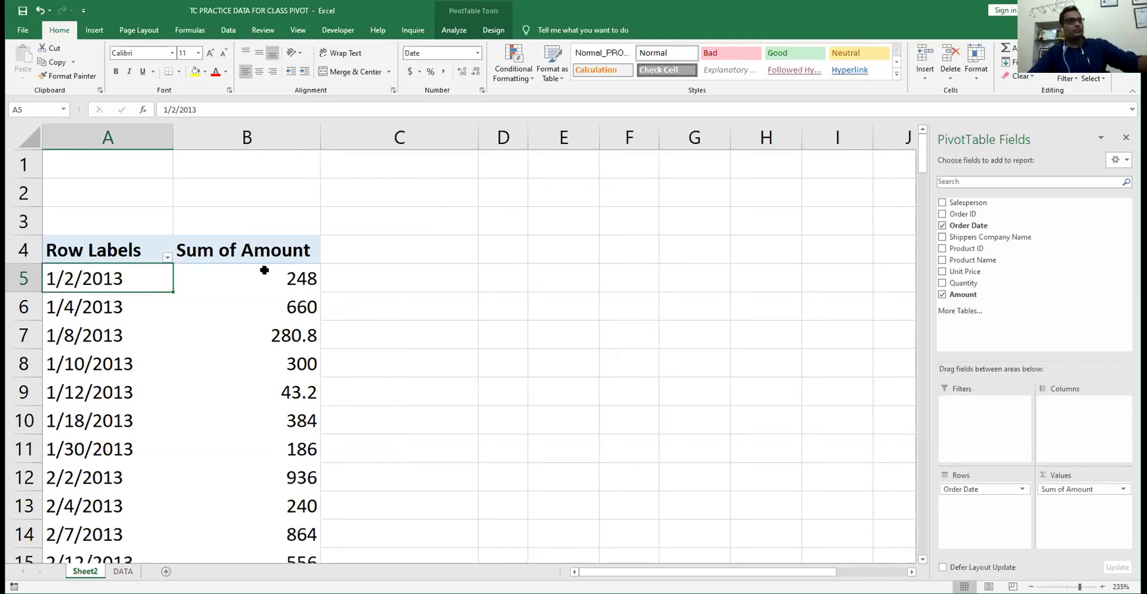
pyautogui.press('Right')
pyautogui.scroll(-20, 275, 408)
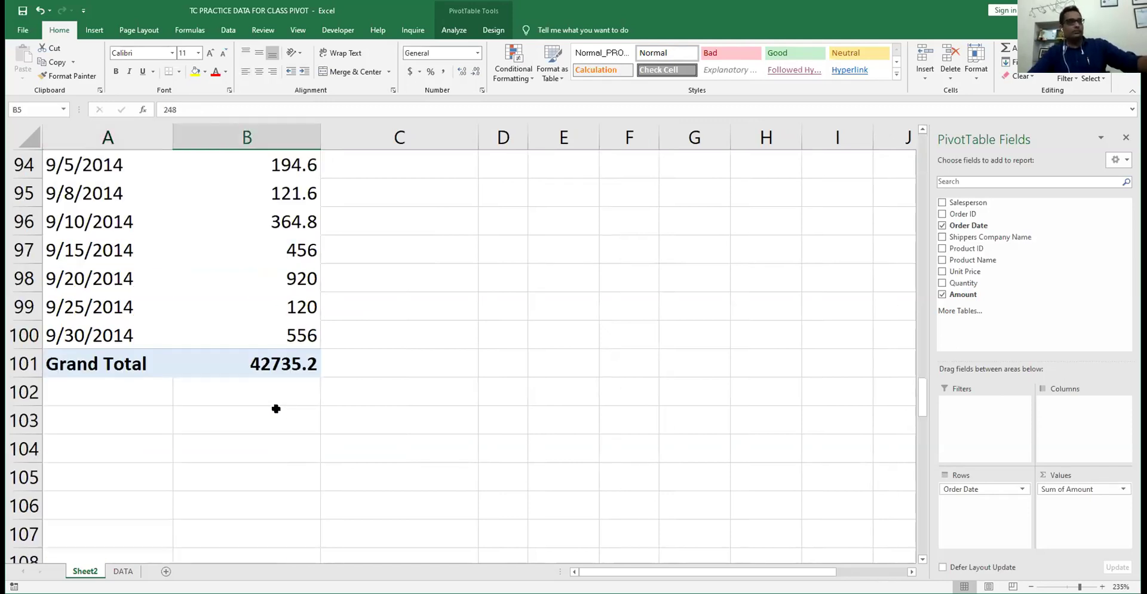
pyautogui.scroll(4, 275, 408)
pyautogui.scroll(6, 275, 408)
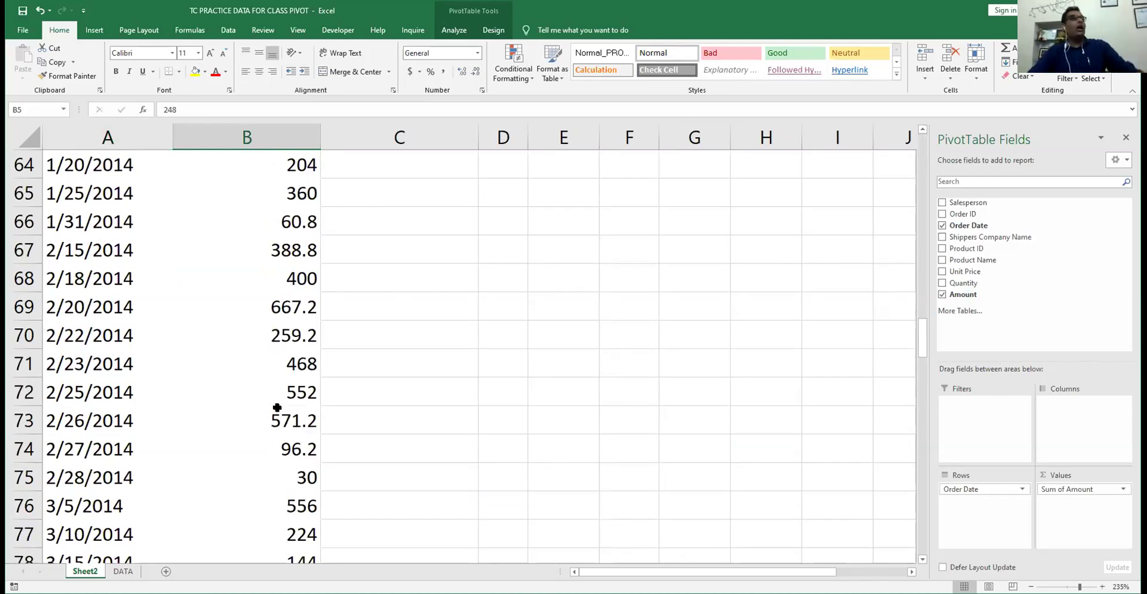
pyautogui.scroll(20, 50, 285)
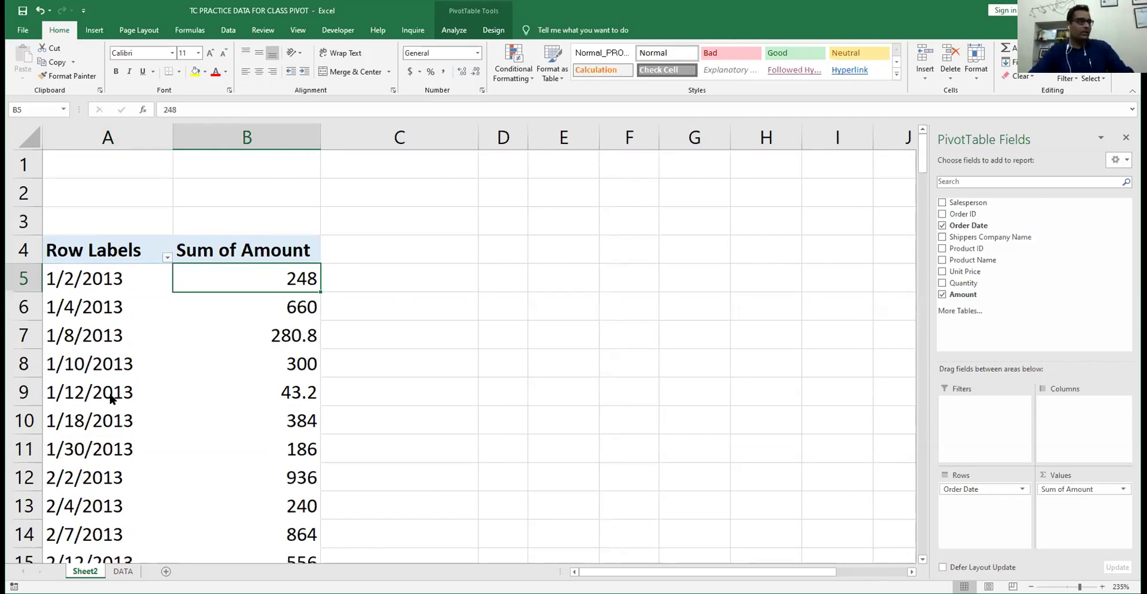
pyautogui.press('Left')
pyautogui.hotkey('shift', 'F10')
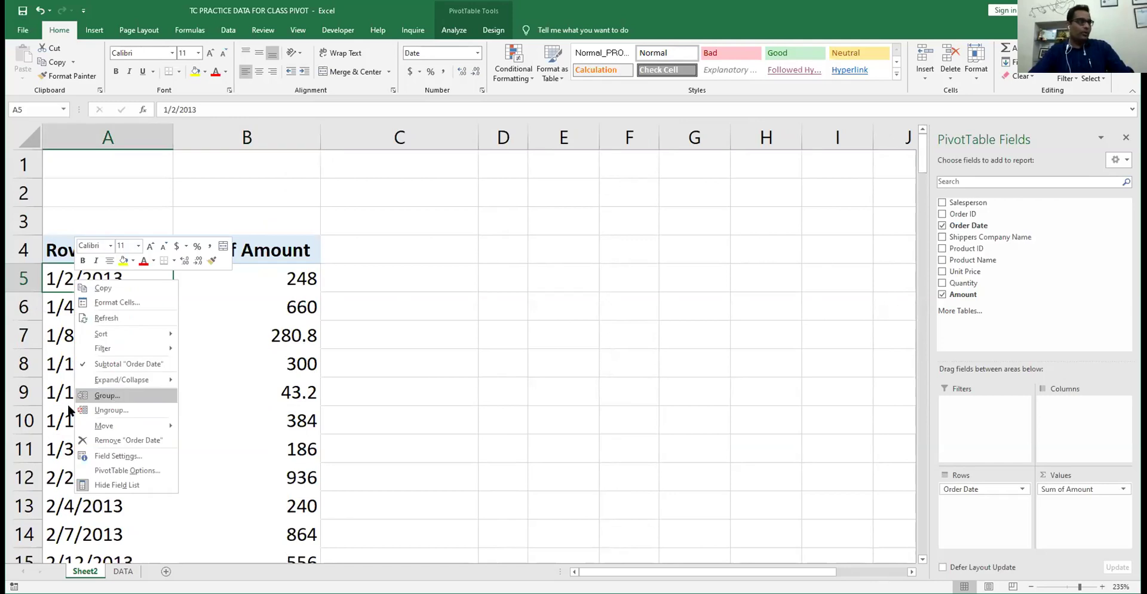
# - Group the order dates by Months and Years, with Years moved across the columns
pyautogui.press('Return')
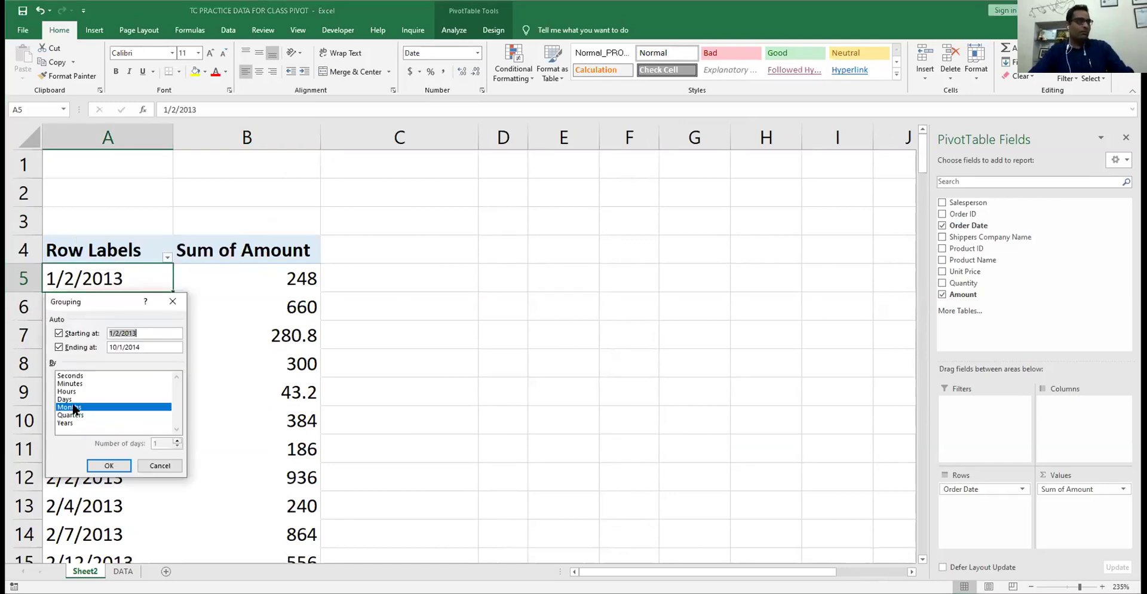
pyautogui.click(110, 464)
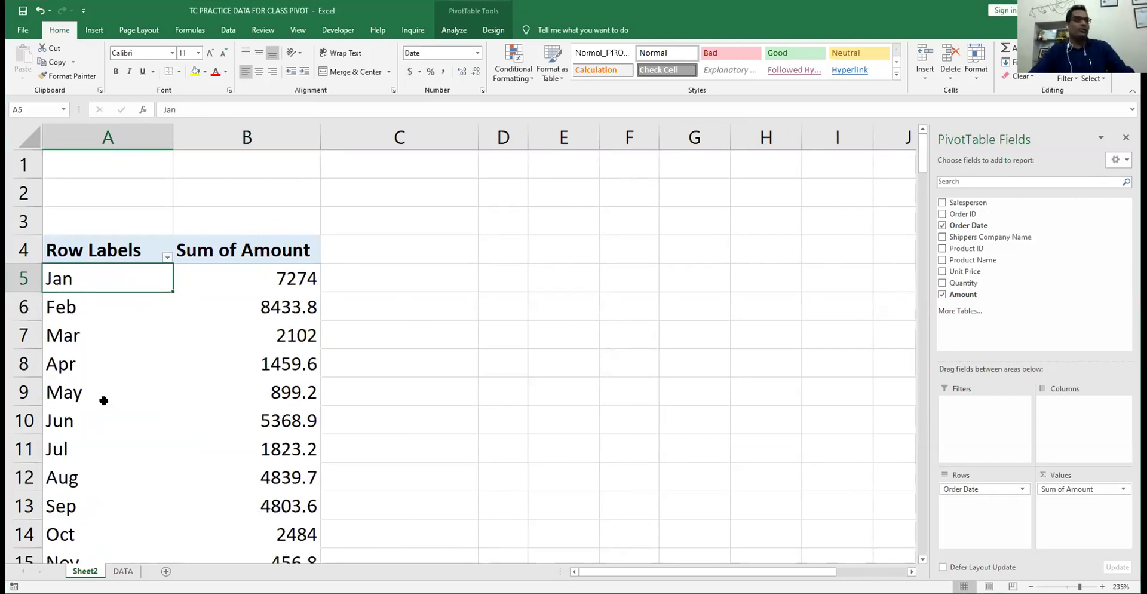
pyautogui.scroll(-1, 104, 400)
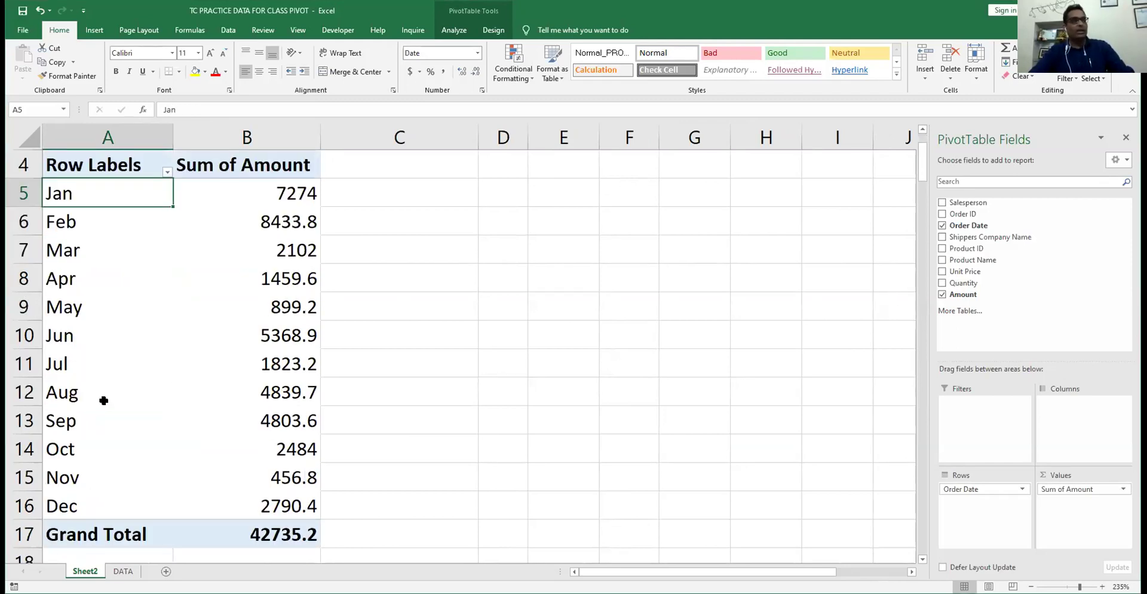
pyautogui.rightClick(105, 203)
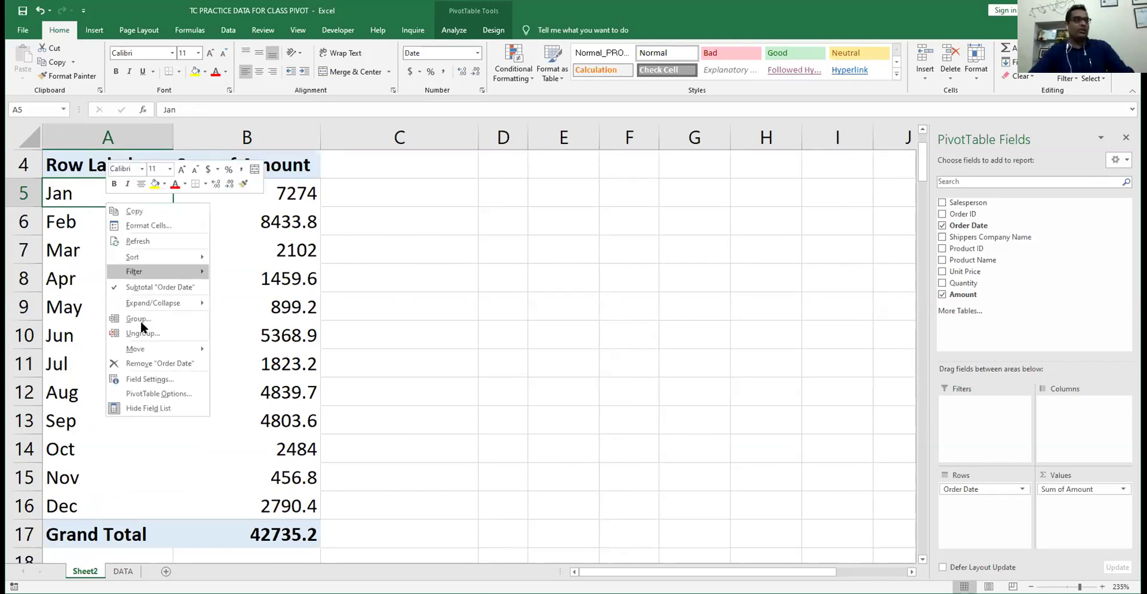
pyautogui.click(143, 321)
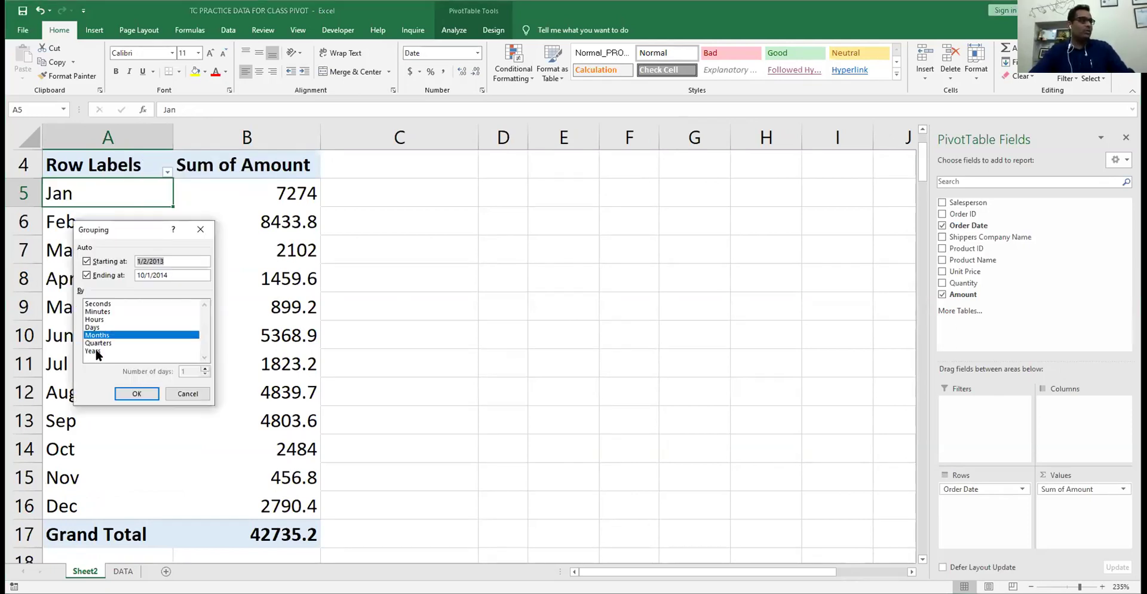
pyautogui.click(94, 351)
pyautogui.click(149, 389)
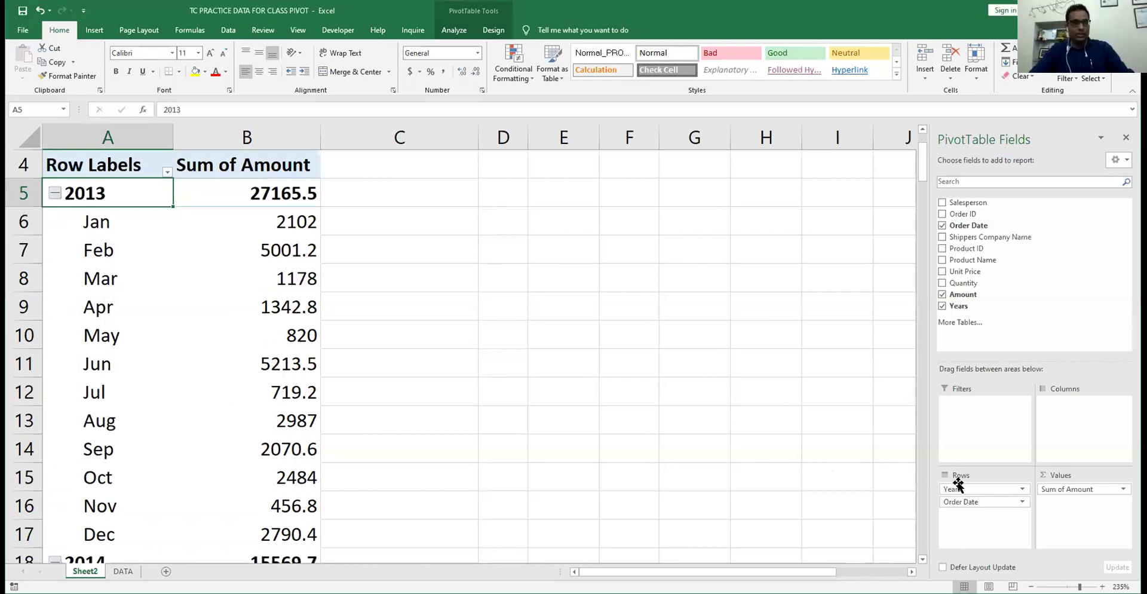
pyautogui.moveTo(954, 487); pyautogui.dragTo(1055, 406)
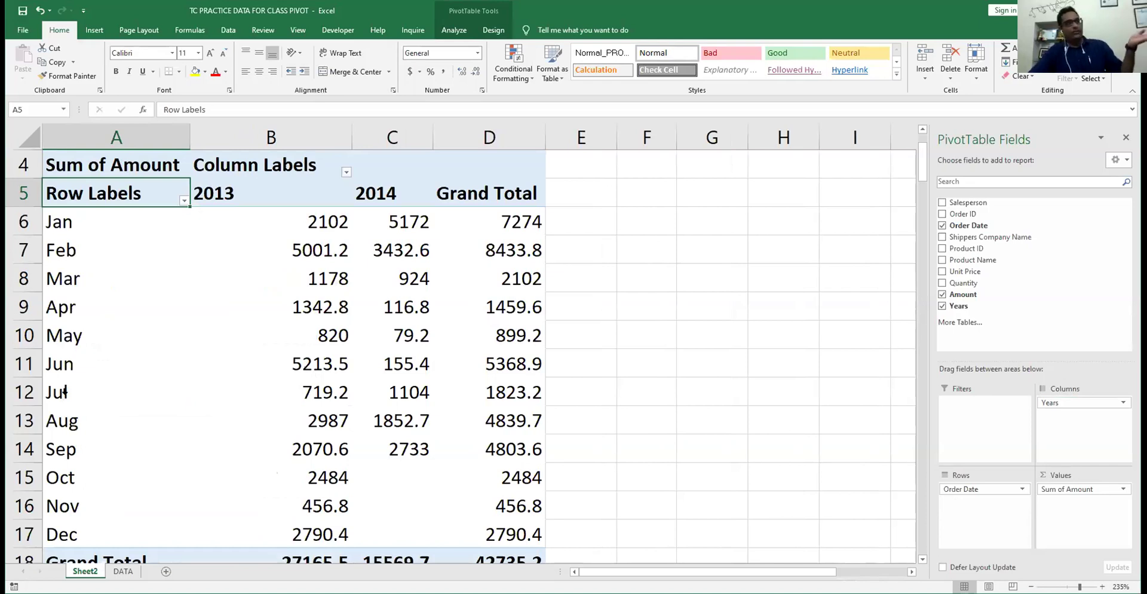
pyautogui.moveTo(299, 306); pyautogui.dragTo(299, 441)
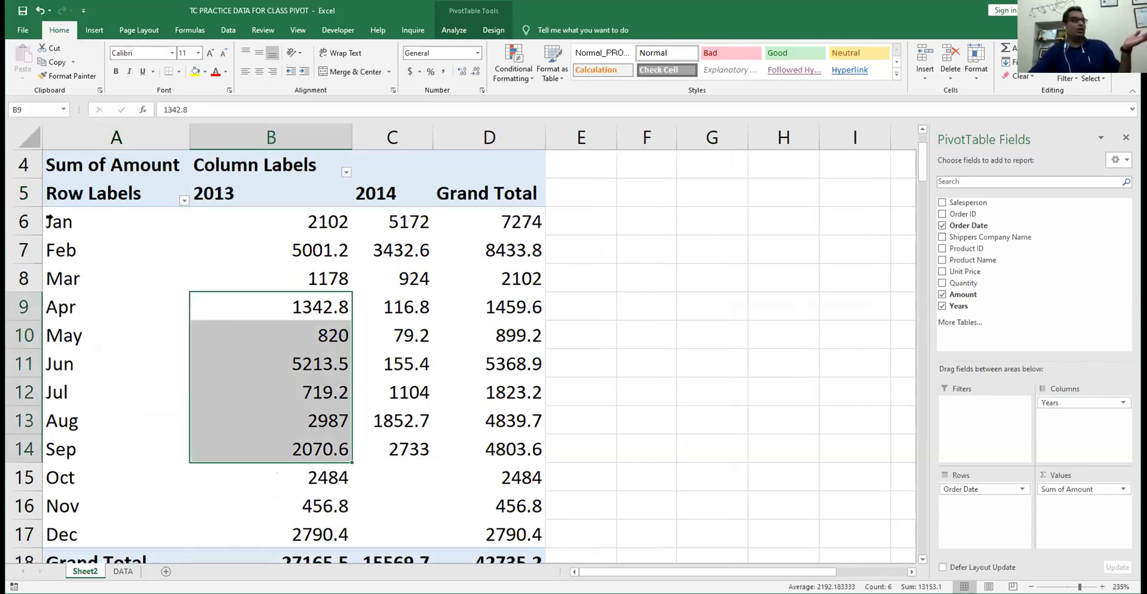
pyautogui.moveTo(396, 223); pyautogui.dragTo(418, 513)
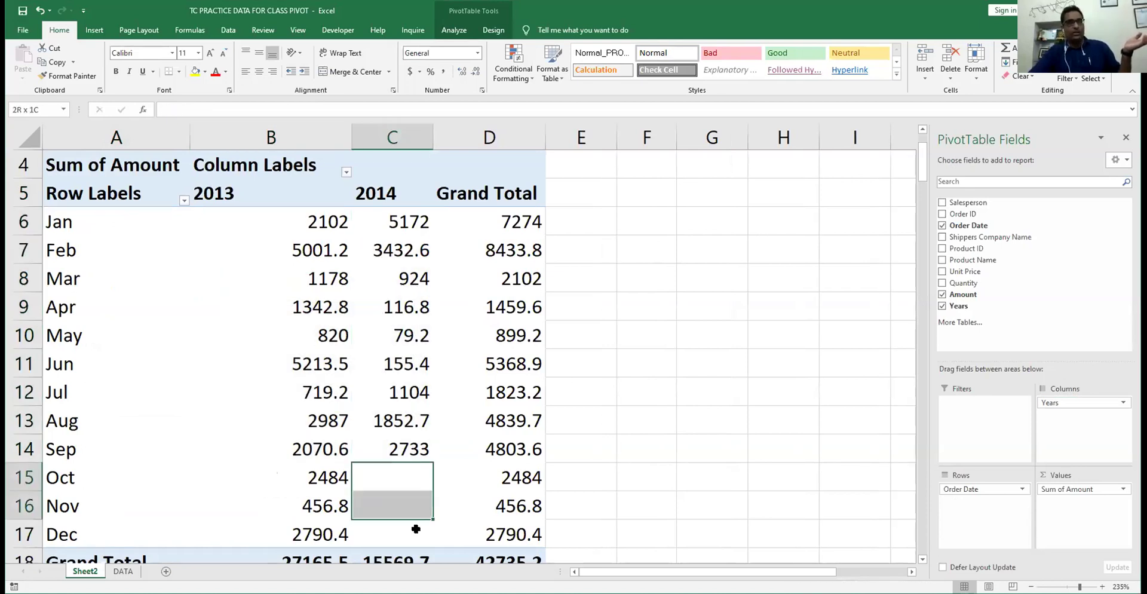
pyautogui.click(289, 218)
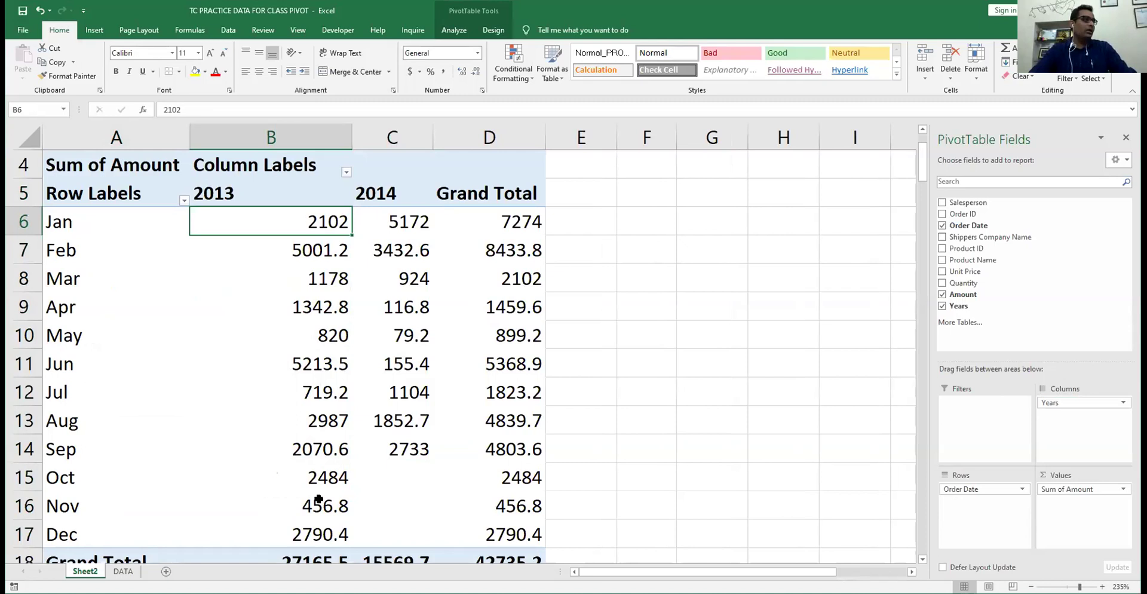
pyautogui.rightClick(113, 338)
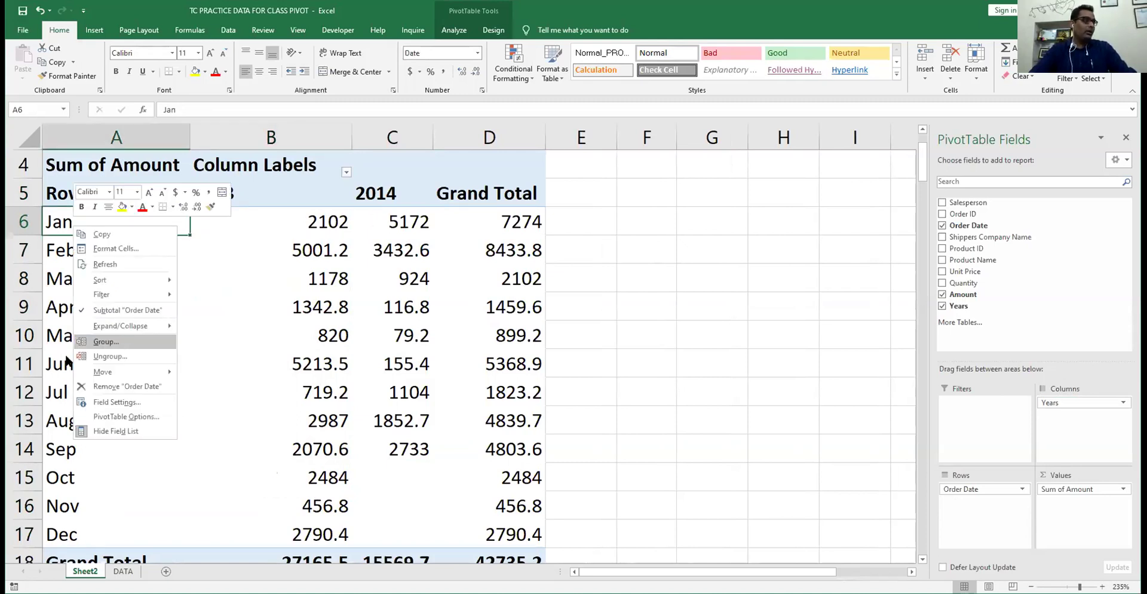
# - Regroup the order dates by Years and Quarters instead of Months, with Years in the columns
pyautogui.press('Return')
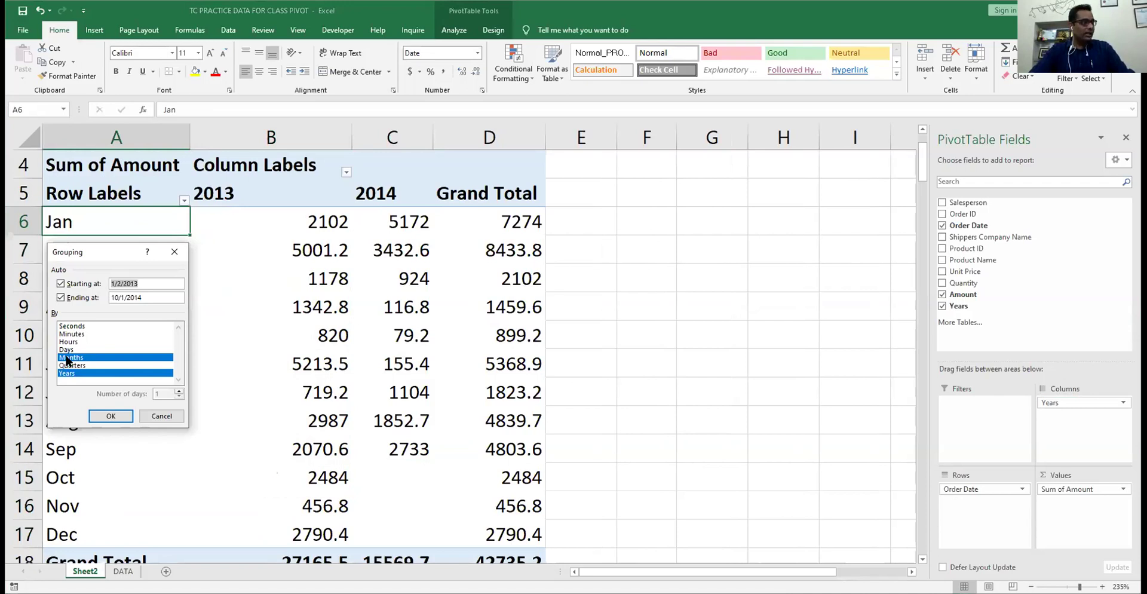
pyautogui.click(76, 359)
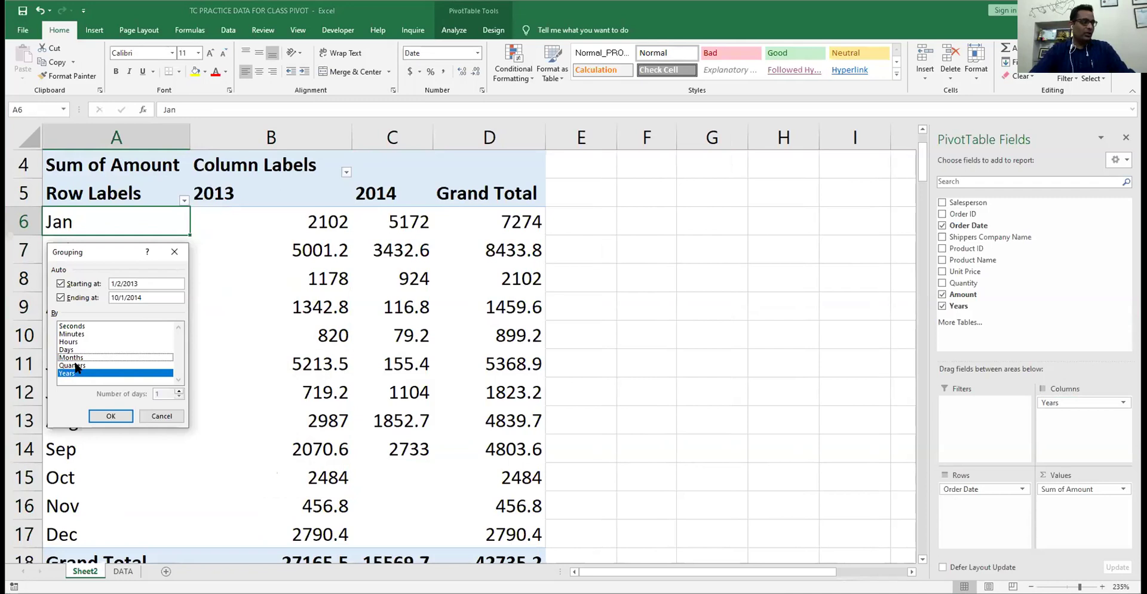
pyautogui.click(77, 365)
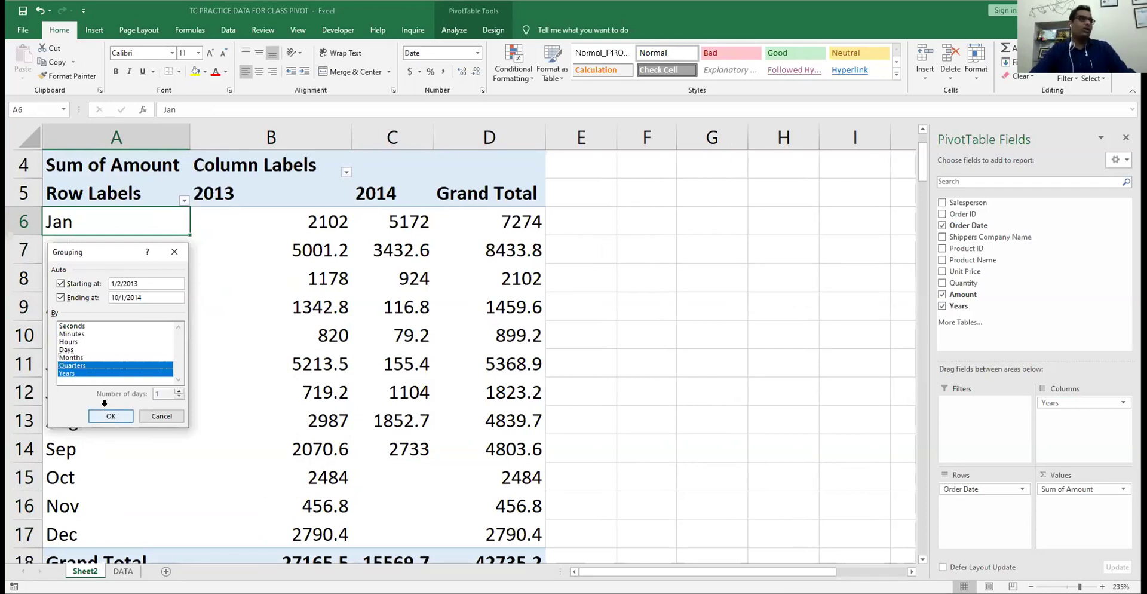
pyautogui.press('Return')
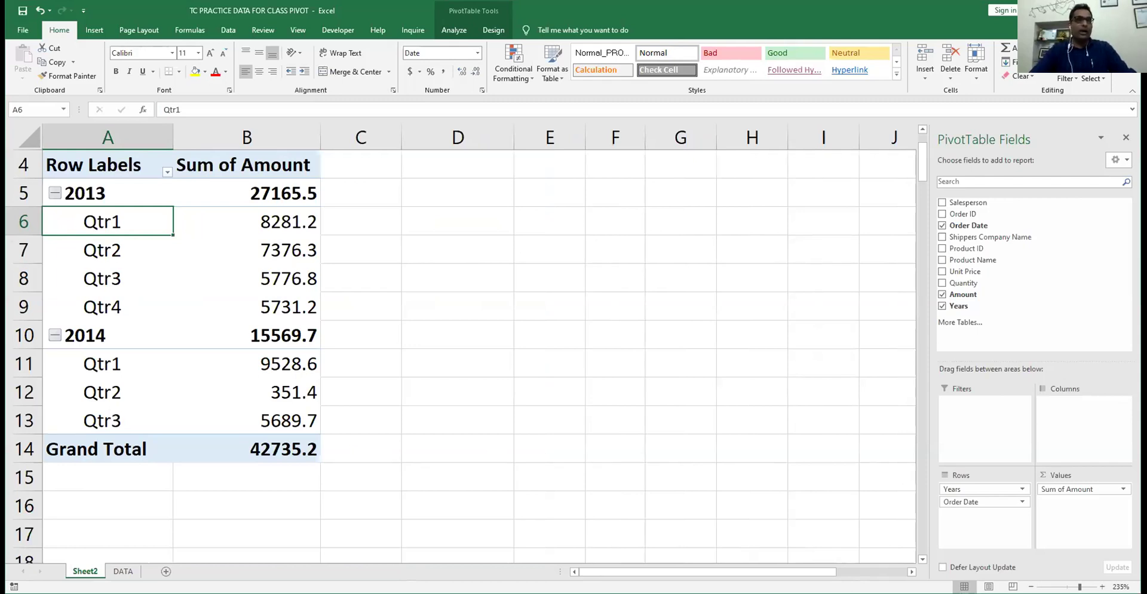
pyautogui.click(978, 491)
pyautogui.moveTo(978, 491); pyautogui.dragTo(1080, 408)
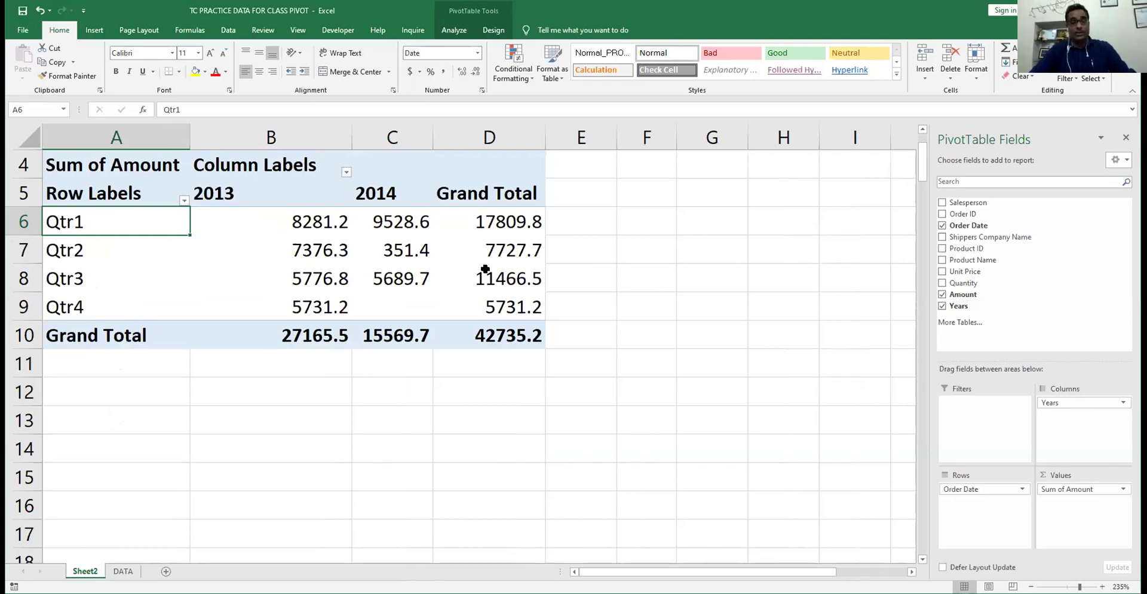
# - Check the Qtr2 totals (2014: 351.4), then remove Years and Sum of Amount from the pivot
pyautogui.moveTo(485, 269)
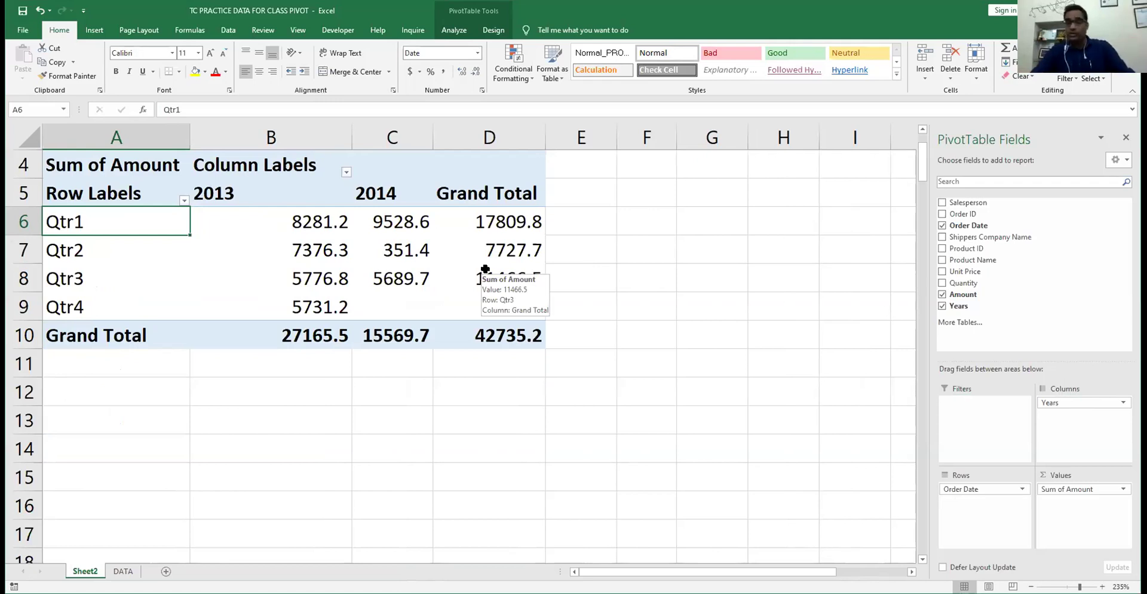
pyautogui.click(433, 237)
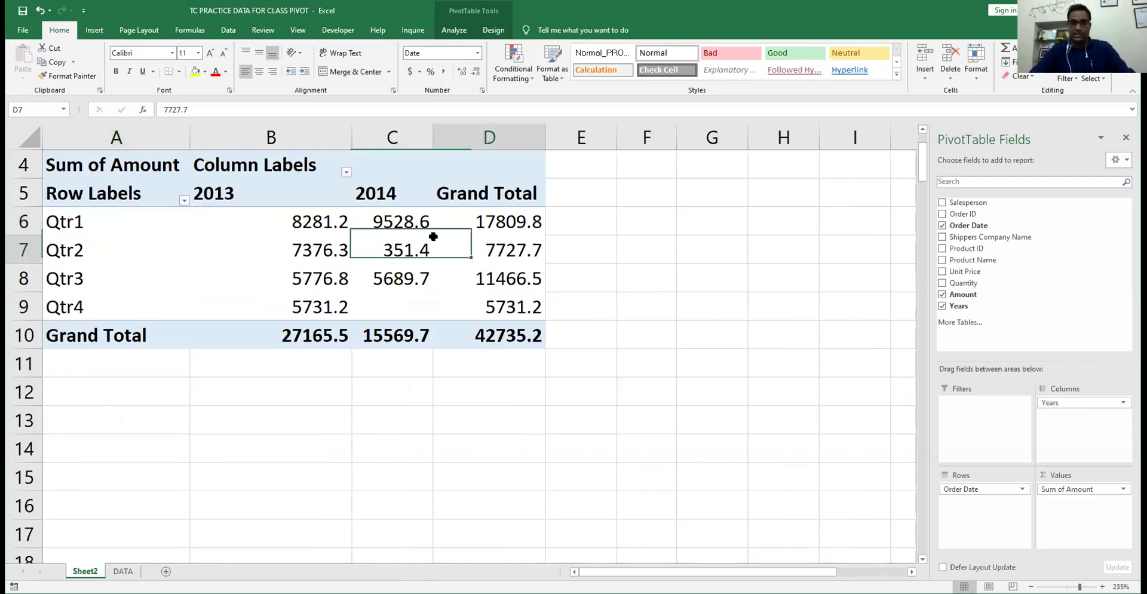
pyautogui.click(405, 249)
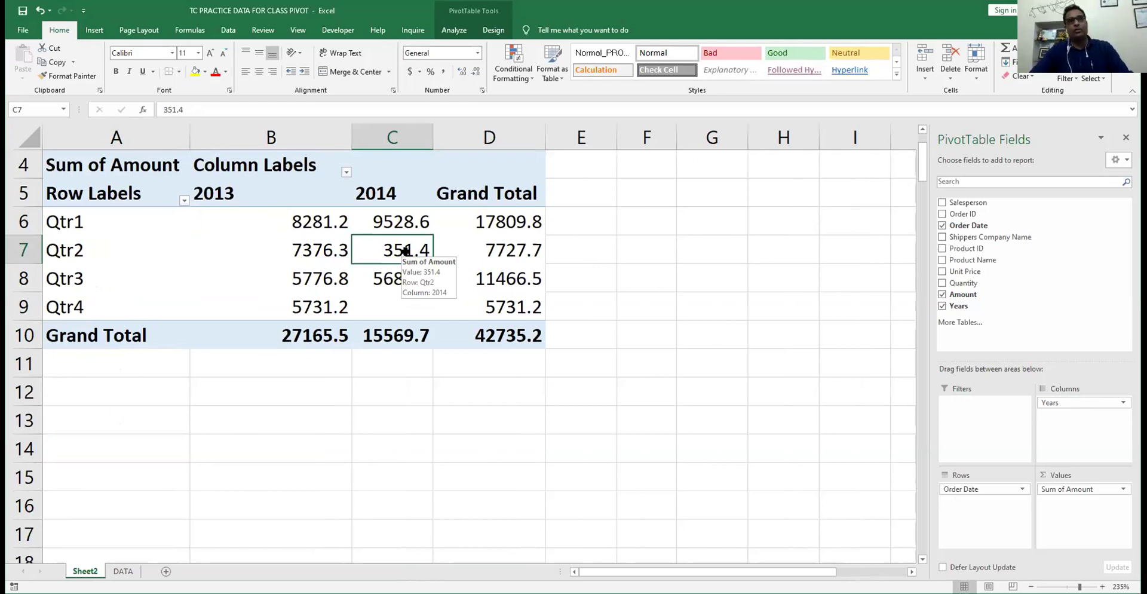
pyautogui.moveTo(1060, 407); pyautogui.dragTo(740, 328)
pyautogui.moveTo(1059, 488); pyautogui.dragTo(665, 364)
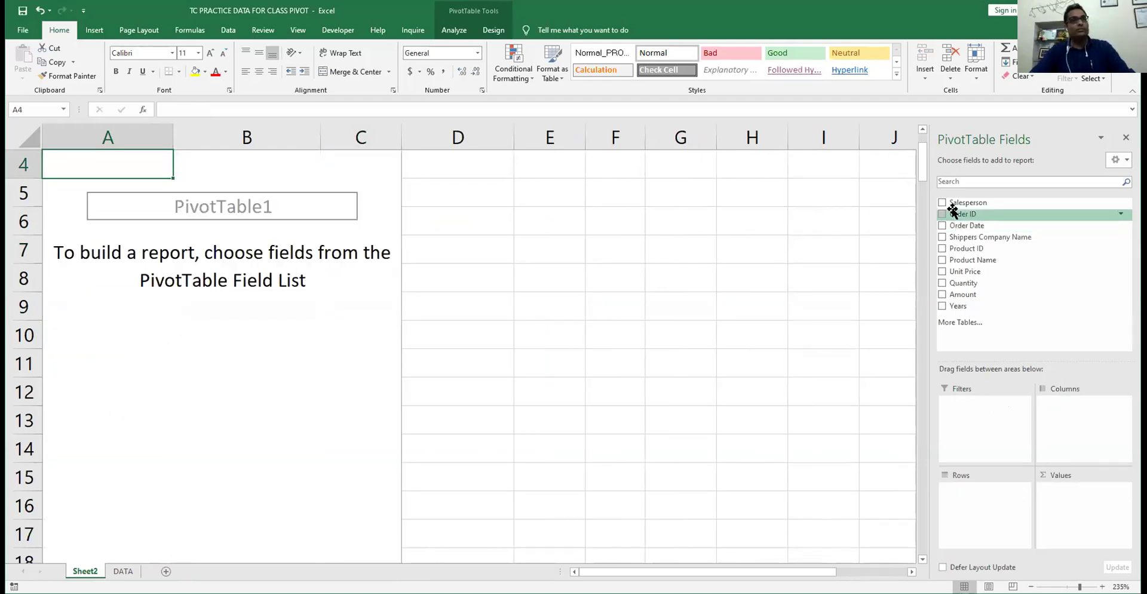
# - Add Amount to the rows and ungroup its ranges into individual amounts like ₹7.30
pyautogui.click(942, 294)
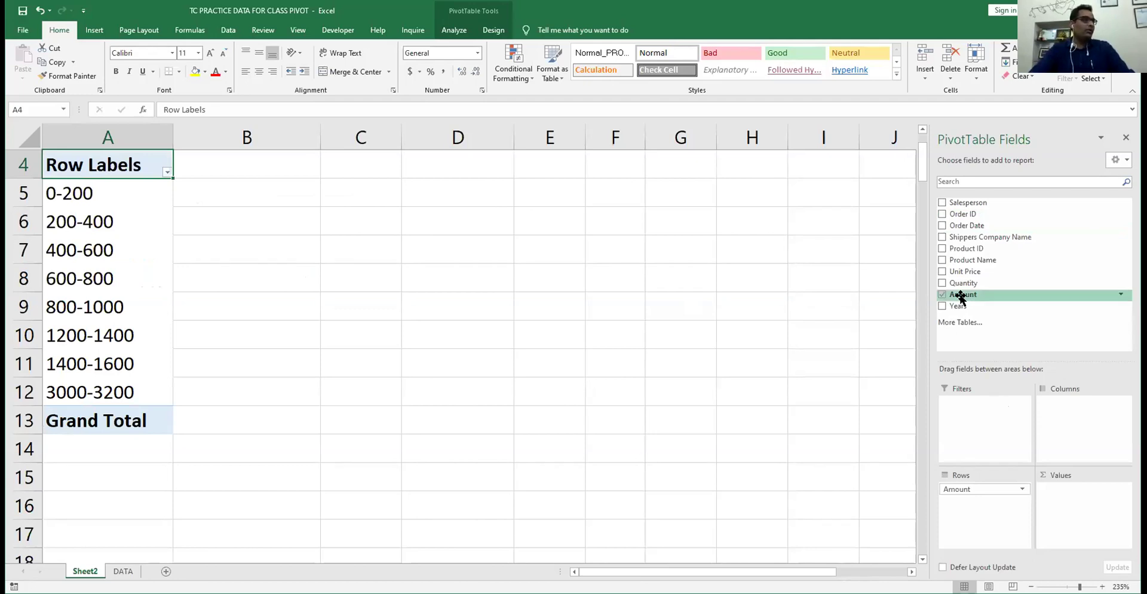
pyautogui.rightClick(88, 202)
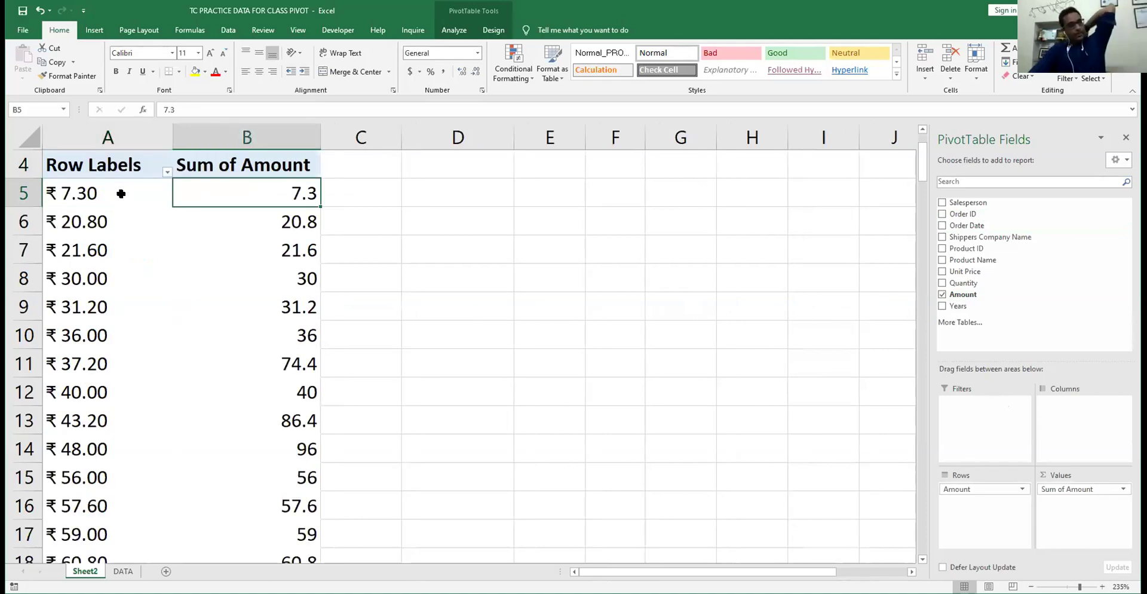
pyautogui.click(116, 191)
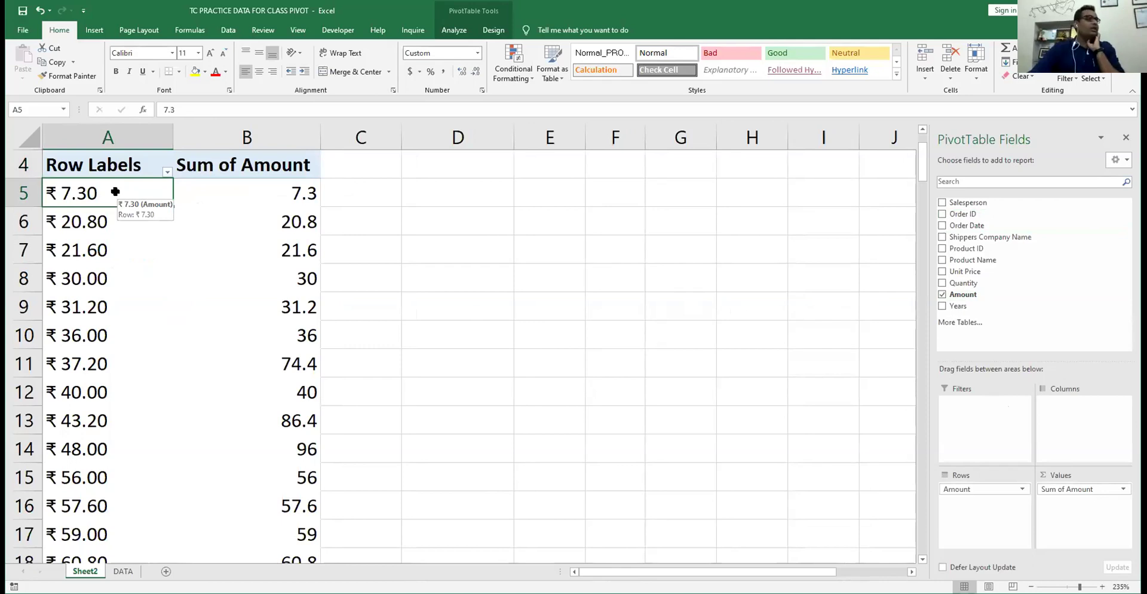
pyautogui.rightClick(125, 203)
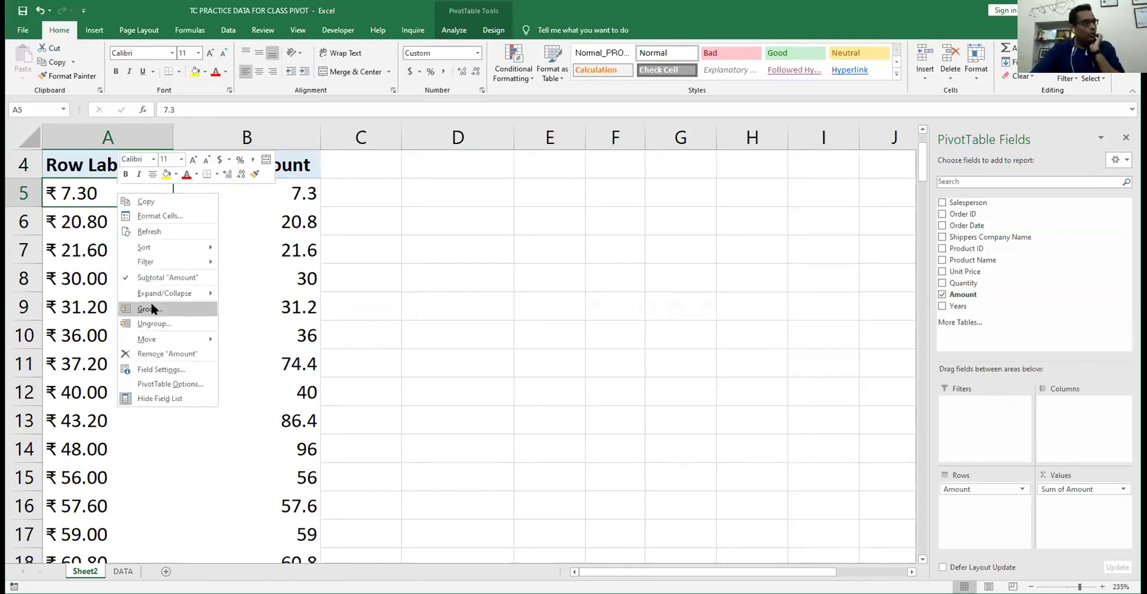
# - Group Amount starting at 0, ending at 3000, in bands of 100
pyautogui.click(149, 308)
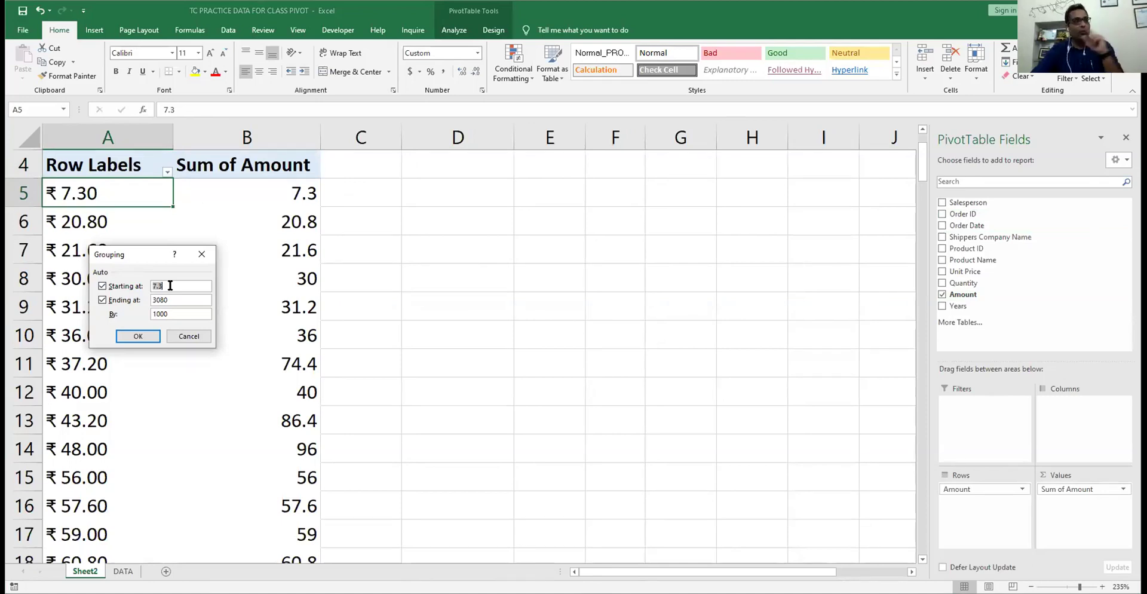
pyautogui.write('0')
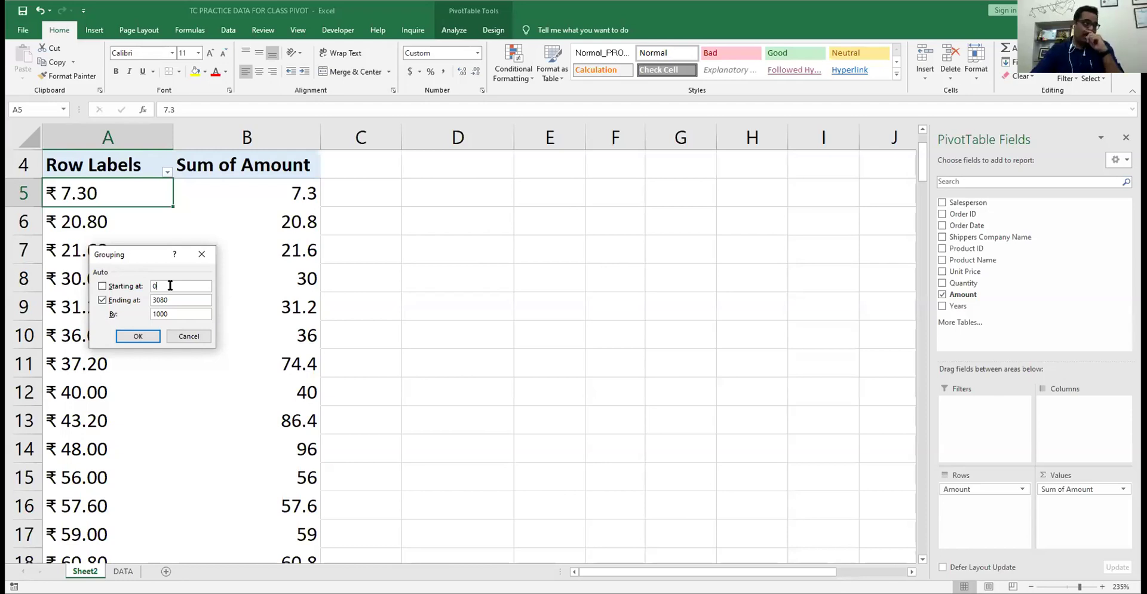
pyautogui.press('Tab')
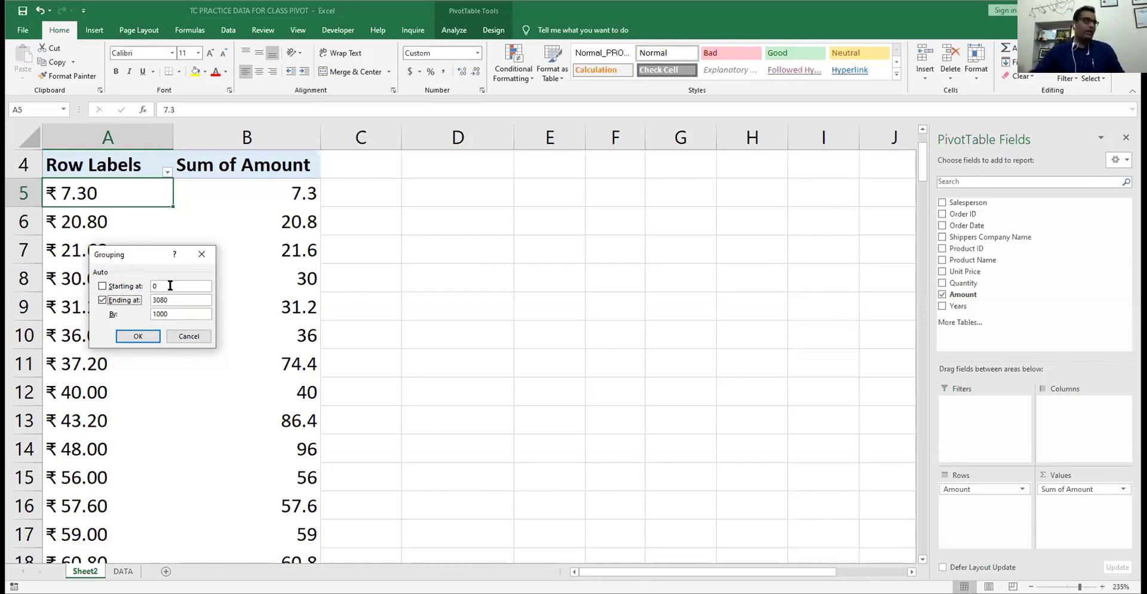
pyautogui.click(177, 297)
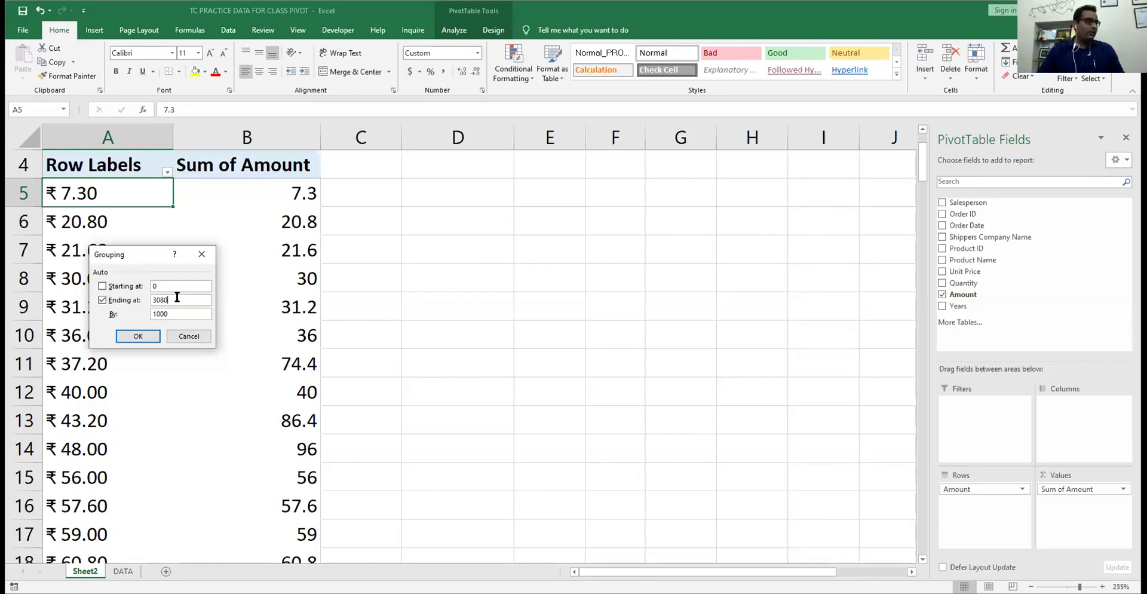
pyautogui.press('BackSpace')
pyautogui.press('BackSpace')
pyautogui.press('BackSpace')
pyautogui.press('BackSpace')
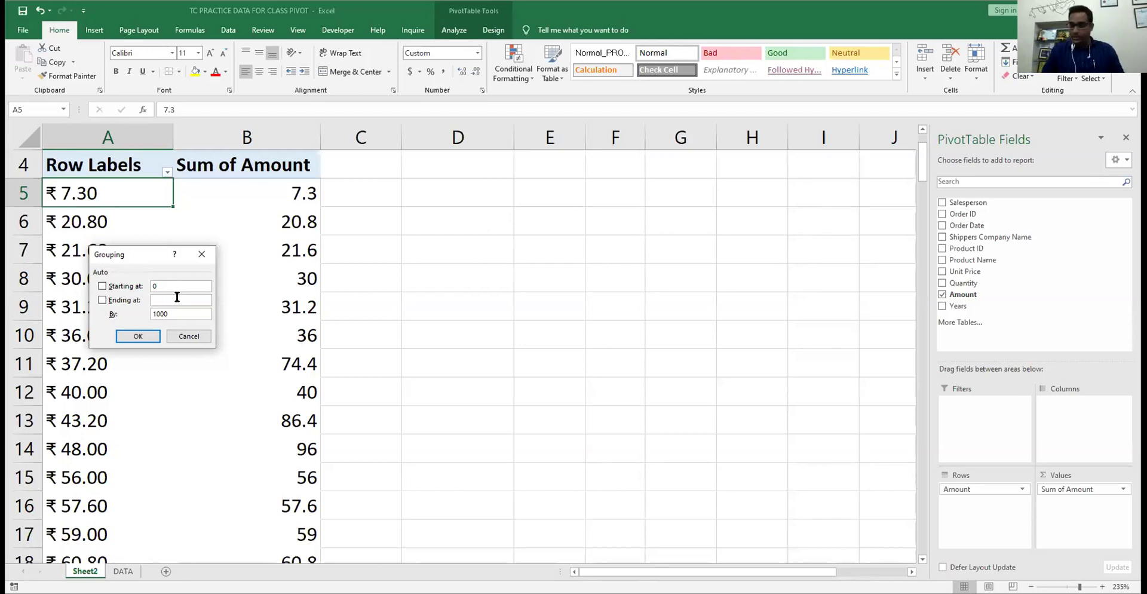
pyautogui.write('3')
pyautogui.press('BackSpace')
pyautogui.write('1500')
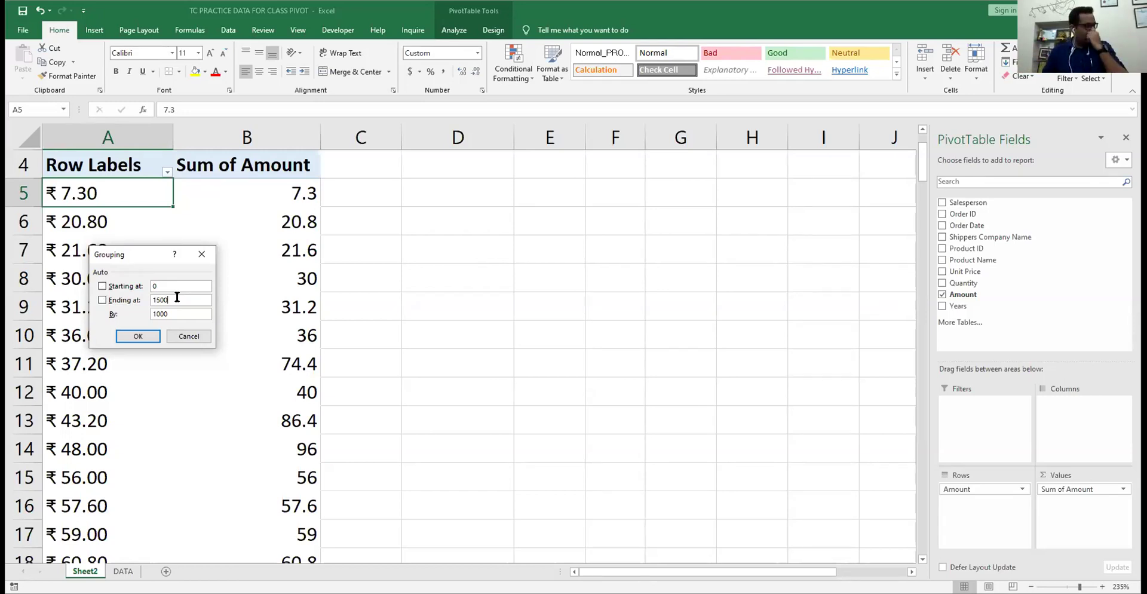
pyautogui.press('BackSpace')
pyautogui.press('BackSpace')
pyautogui.press('BackSpace')
pyautogui.press('BackSpace')
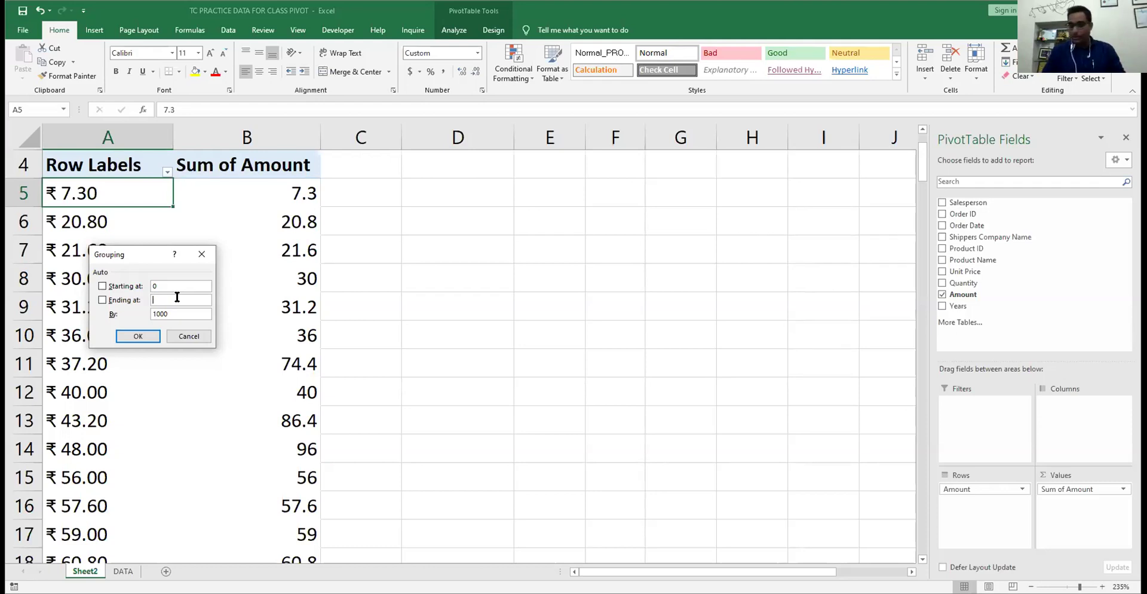
pyautogui.write('3000')
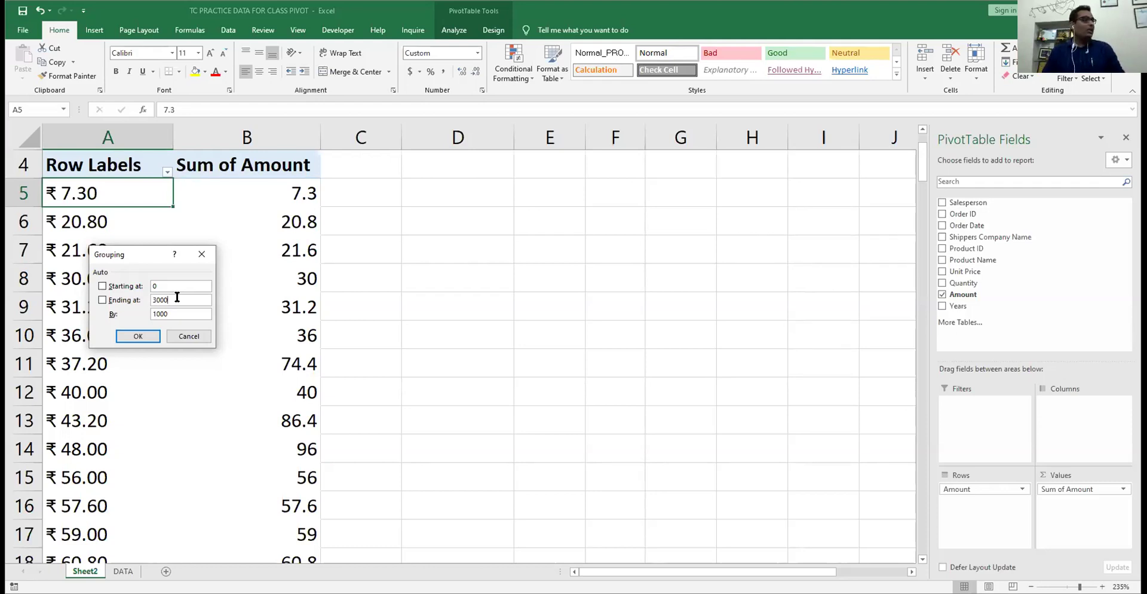
pyautogui.press('Tab')
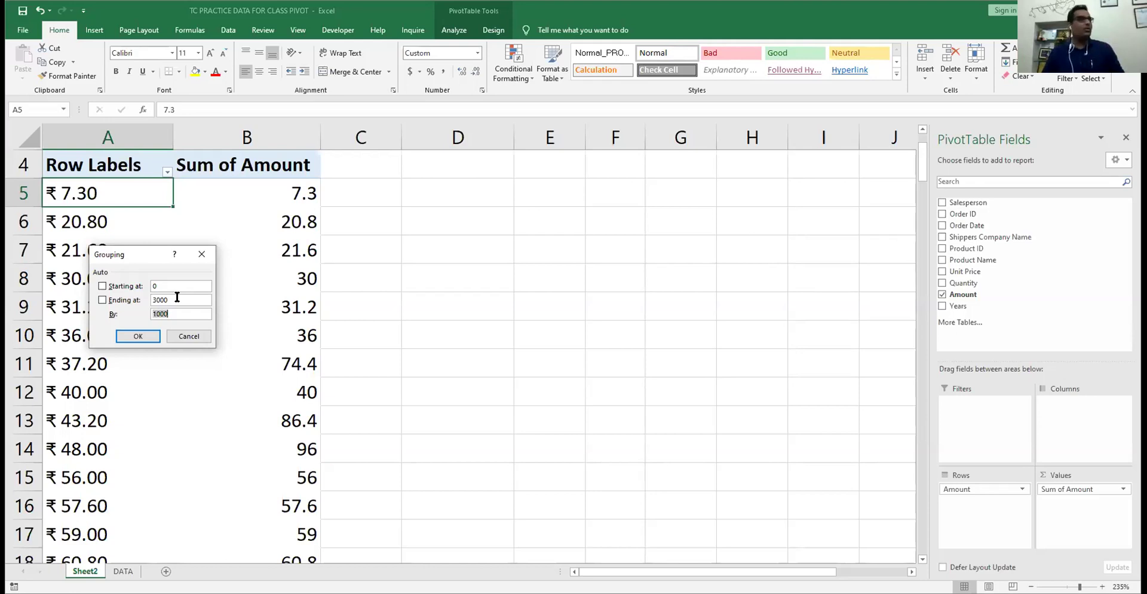
pyautogui.write('100')
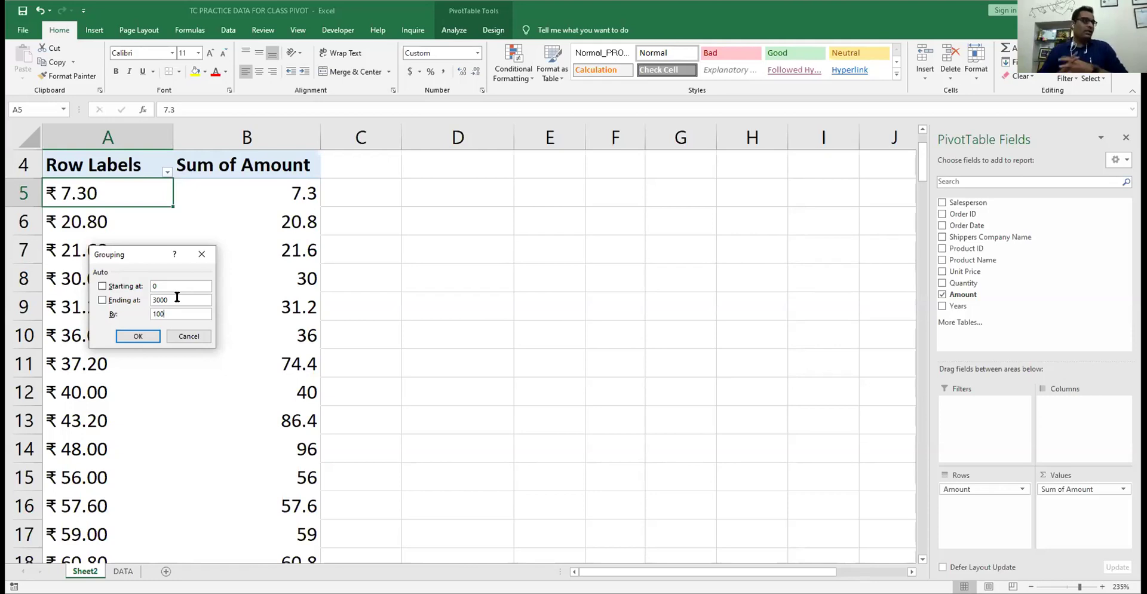
pyautogui.press('Return')
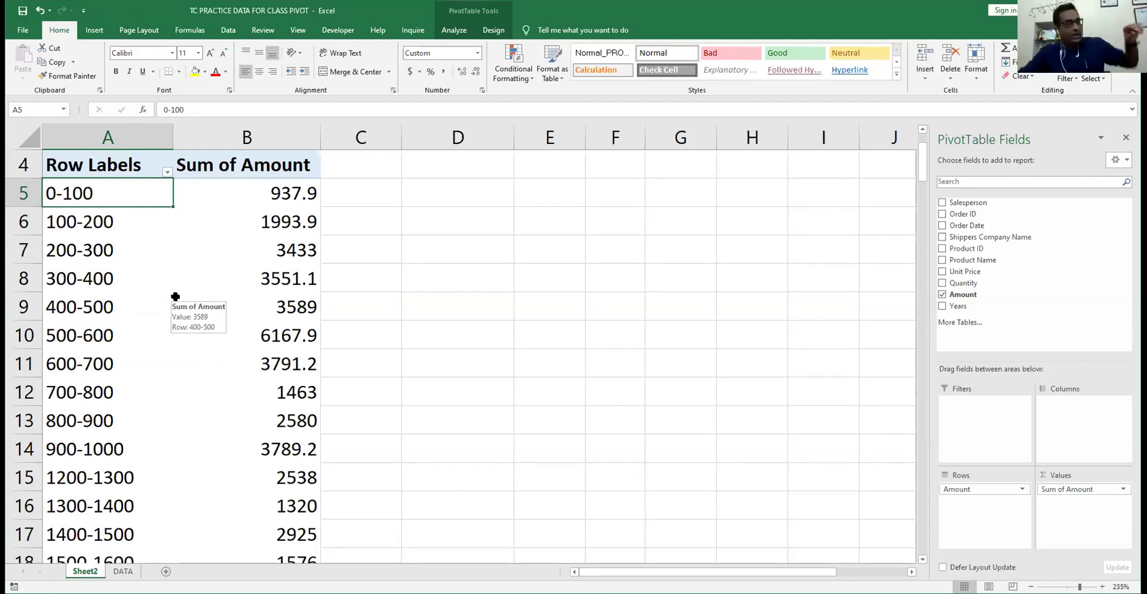
# - Review the 100-wide Amount bands, including the >3000 band and the 0-100 total of 937.9
pyautogui.scroll(-1, 148, 266)
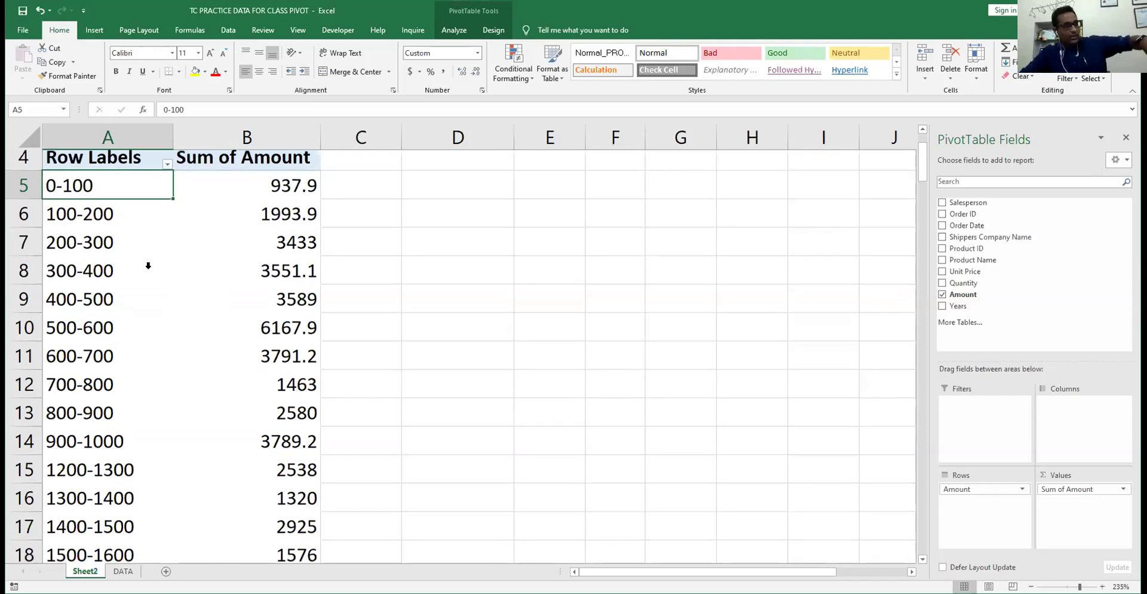
pyautogui.scroll(-3, 148, 265)
pyautogui.scroll(4, 148, 263)
pyautogui.scroll(-4, 148, 263)
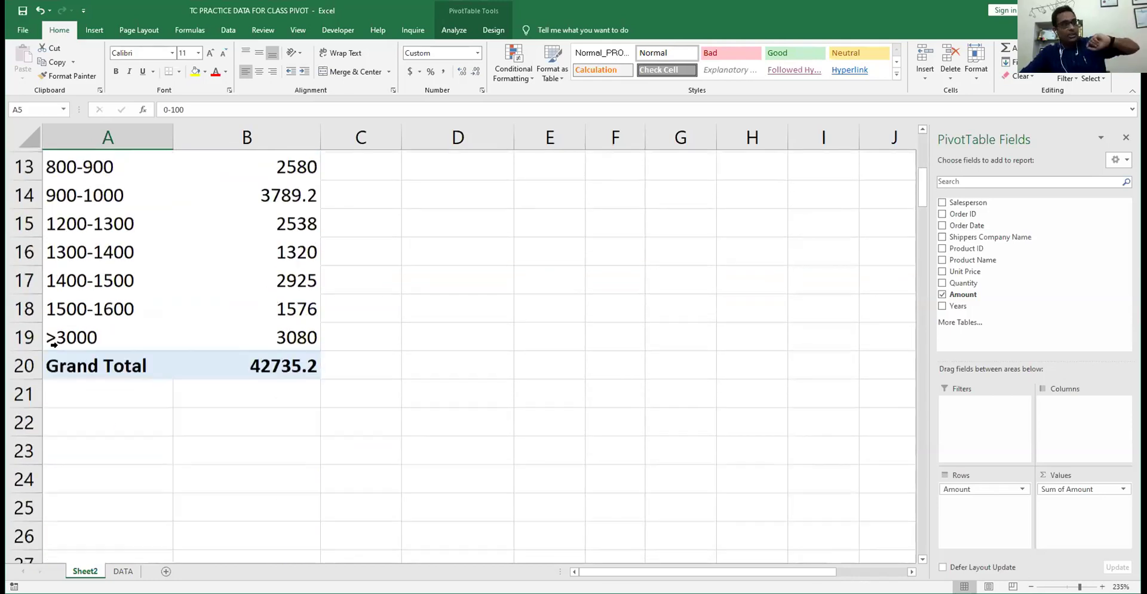
pyautogui.click(63, 336)
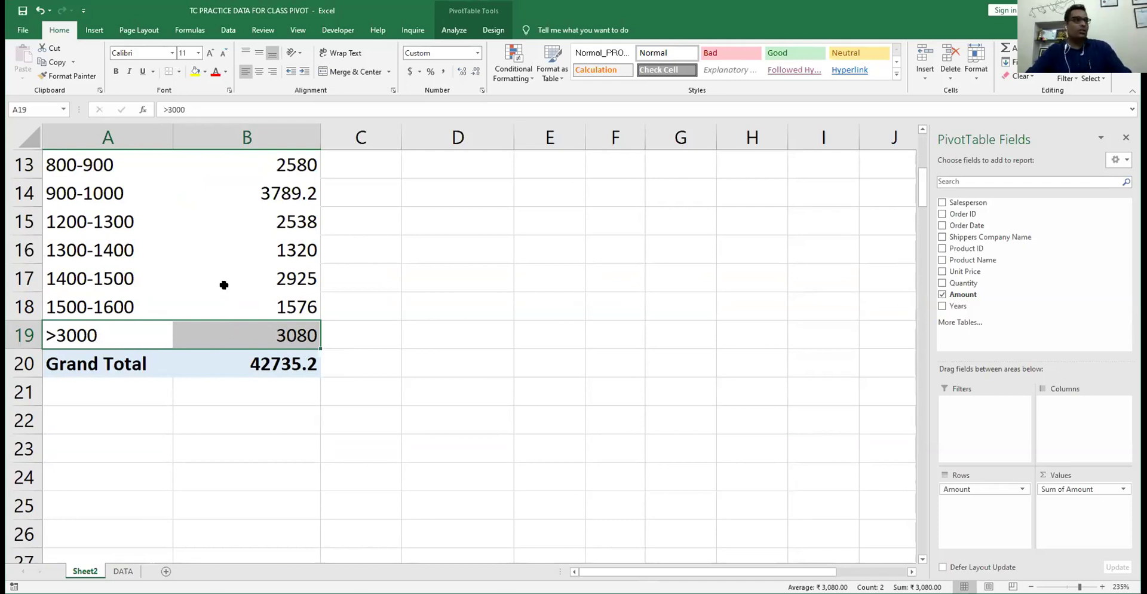
pyautogui.scroll(4, 224, 285)
pyautogui.scroll(-1, 224, 288)
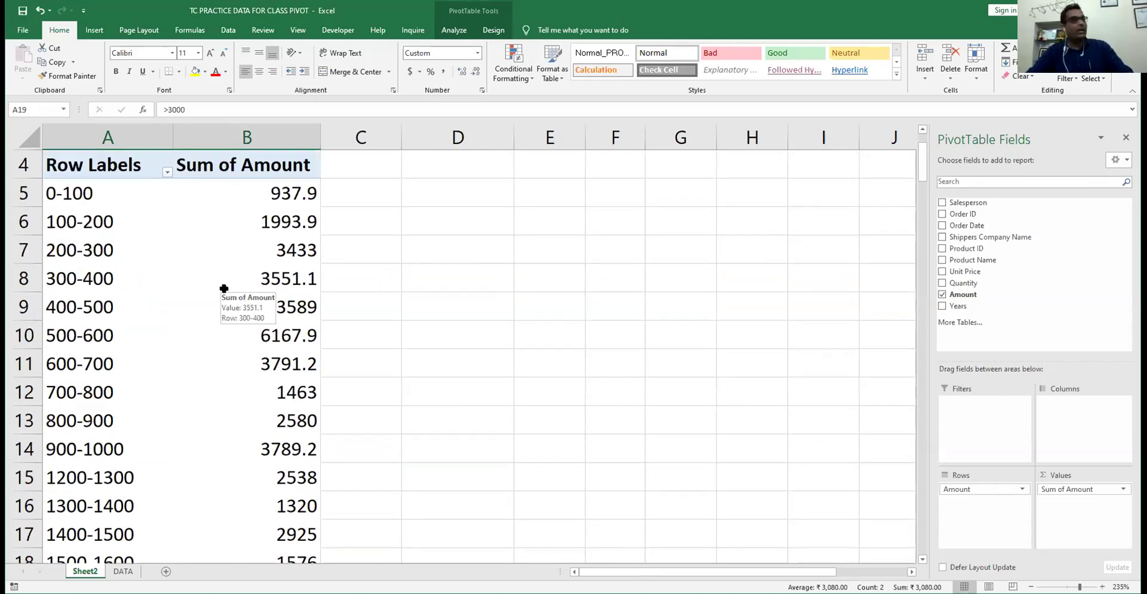
pyautogui.scroll(-3, 224, 289)
pyautogui.scroll(4, 224, 288)
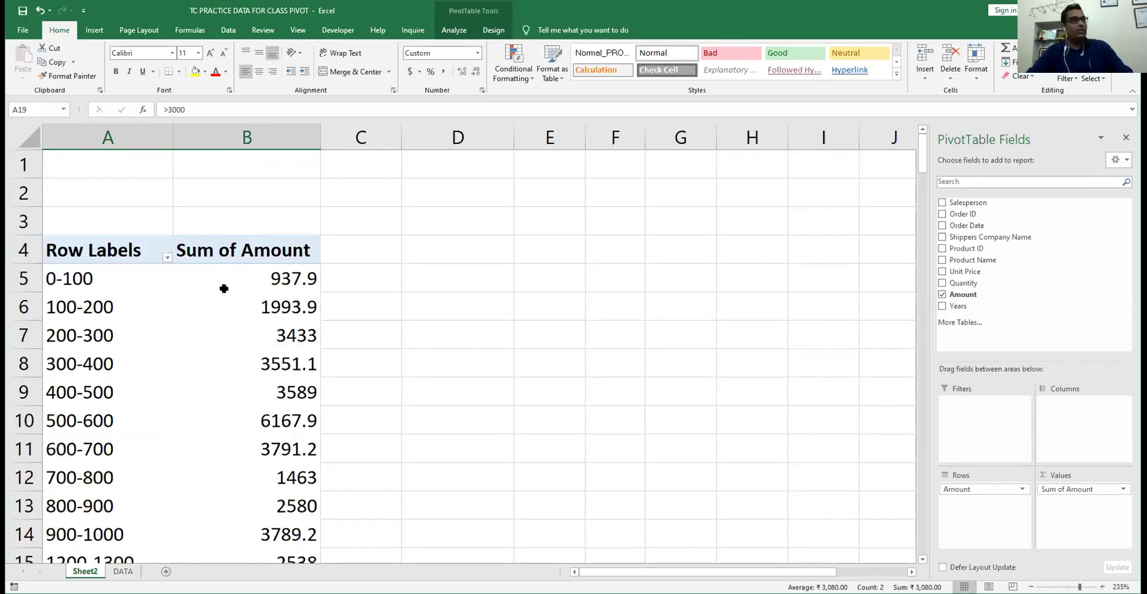
pyautogui.scroll(-4, 224, 289)
pyautogui.scroll(4, 224, 288)
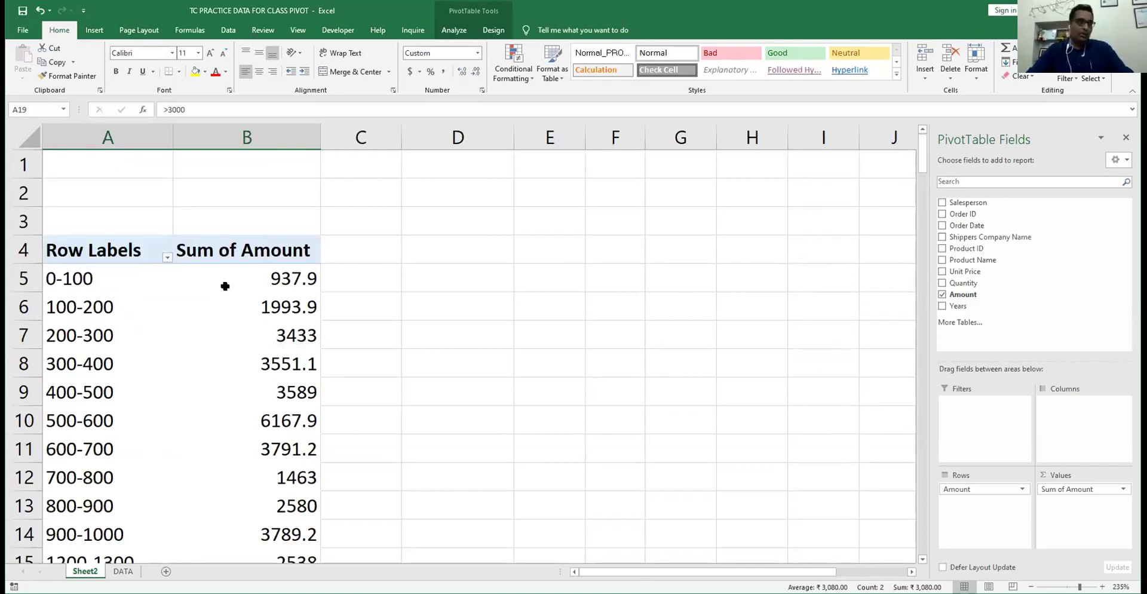
pyautogui.click(54, 276)
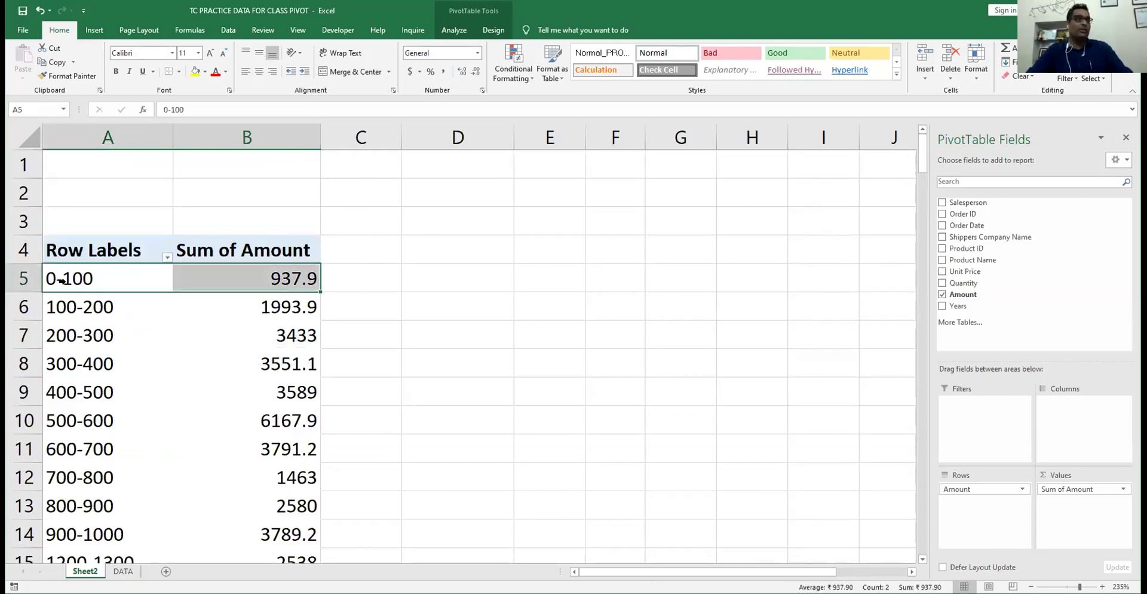
pyautogui.click(71, 296)
pyautogui.click(71, 351)
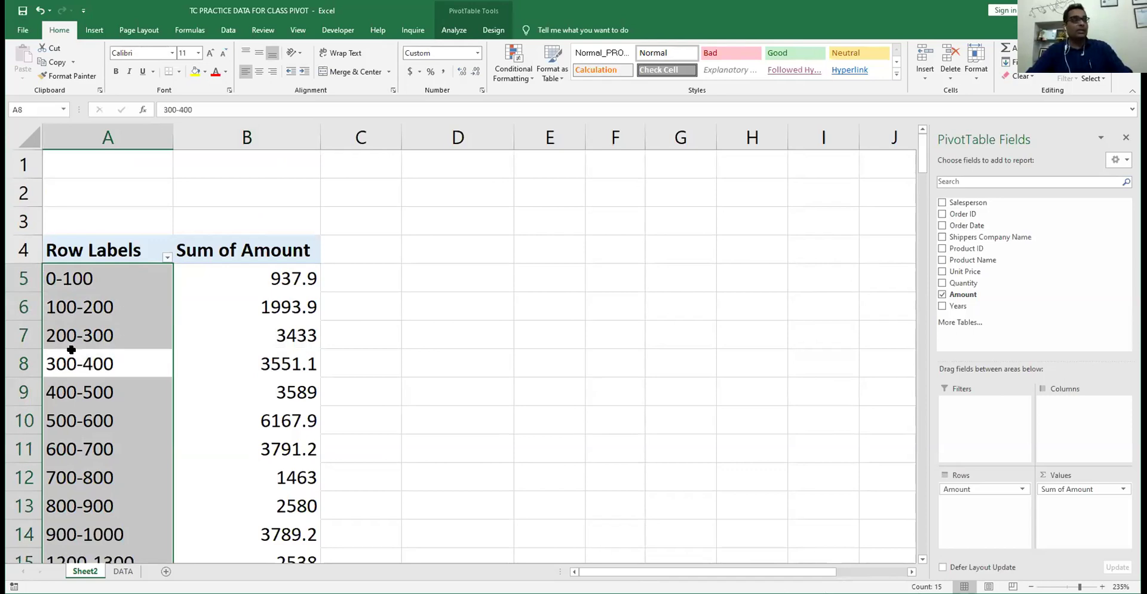
pyautogui.click(266, 279)
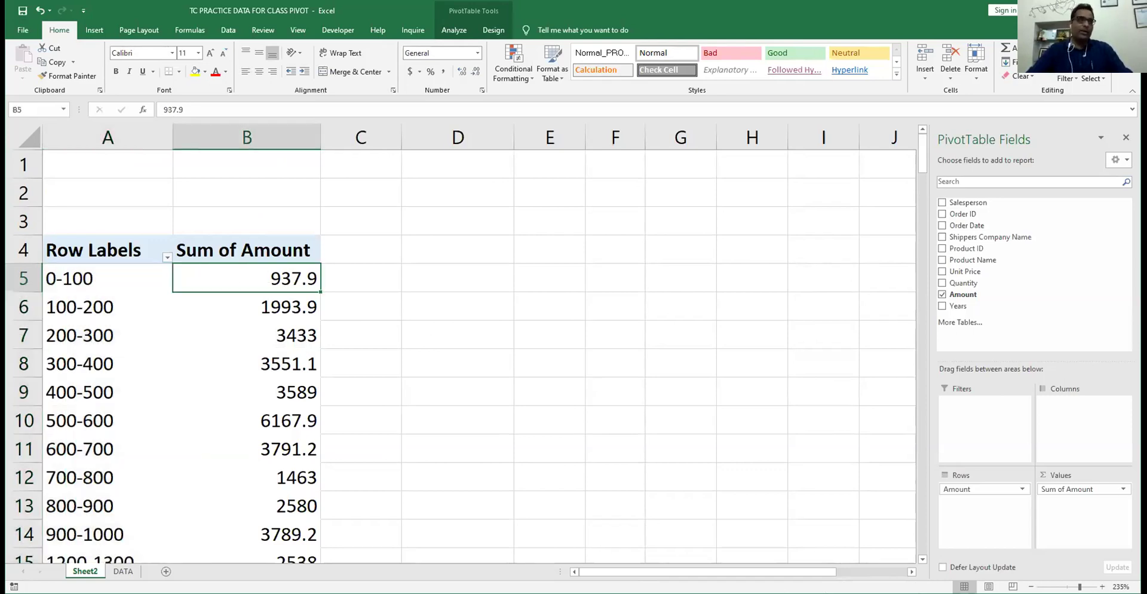
# - Remove Sum of Amount and Amount from the pivot and add Salesperson as the row field
pyautogui.moveTo(1113, 490); pyautogui.dragTo(781, 427)
pyautogui.moveTo(973, 489); pyautogui.dragTo(797, 417)
pyautogui.click(942, 202)
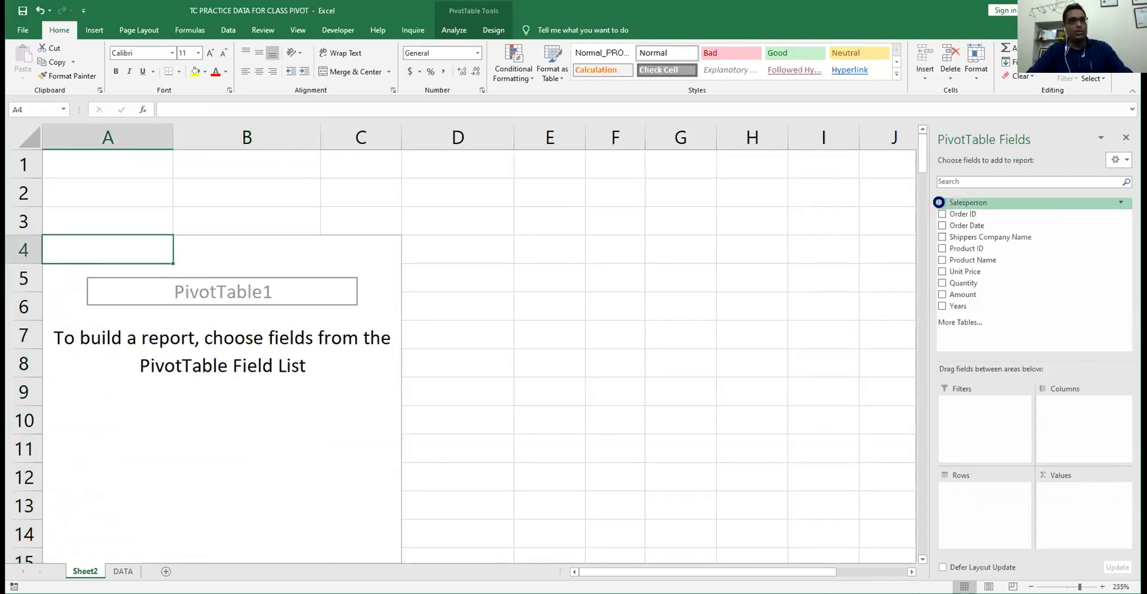
# - Add Amount as values per salesperson summarized by Sum, e.g. Laura Callahan 10211.8, total 42735.2
pyautogui.click(942, 294)
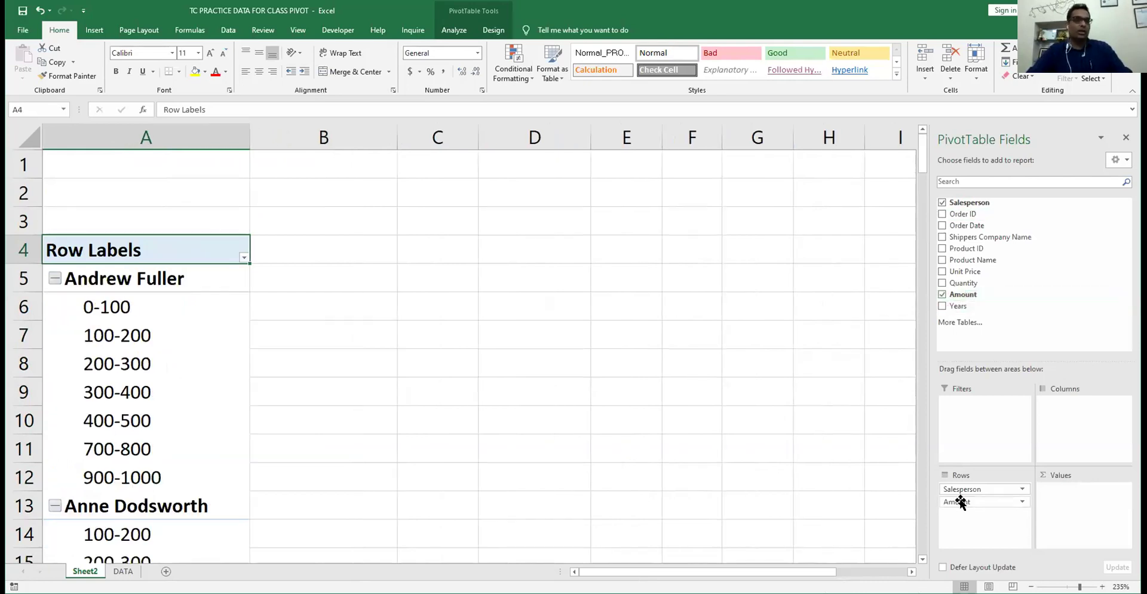
pyautogui.moveTo(1077, 496); pyautogui.dragTo(1076, 495)
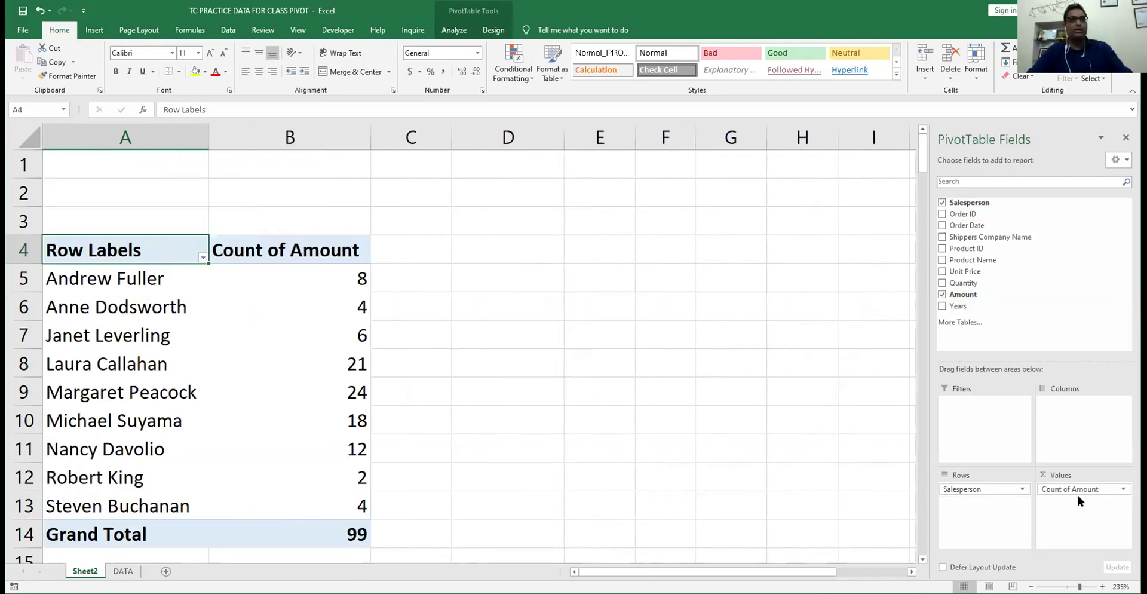
pyautogui.click(318, 272)
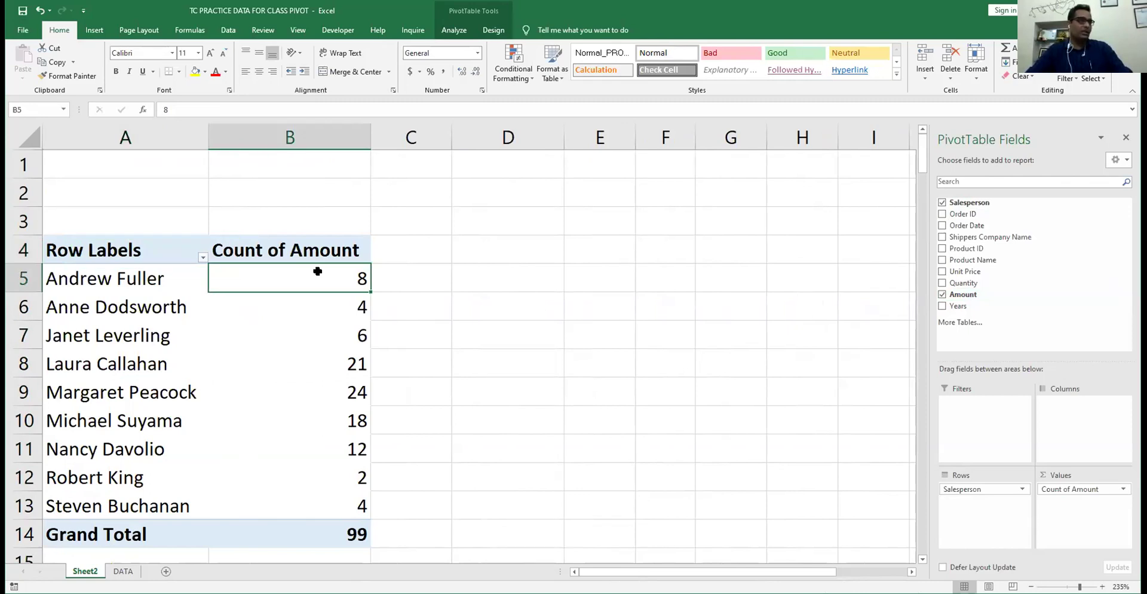
pyautogui.rightClick(318, 272)
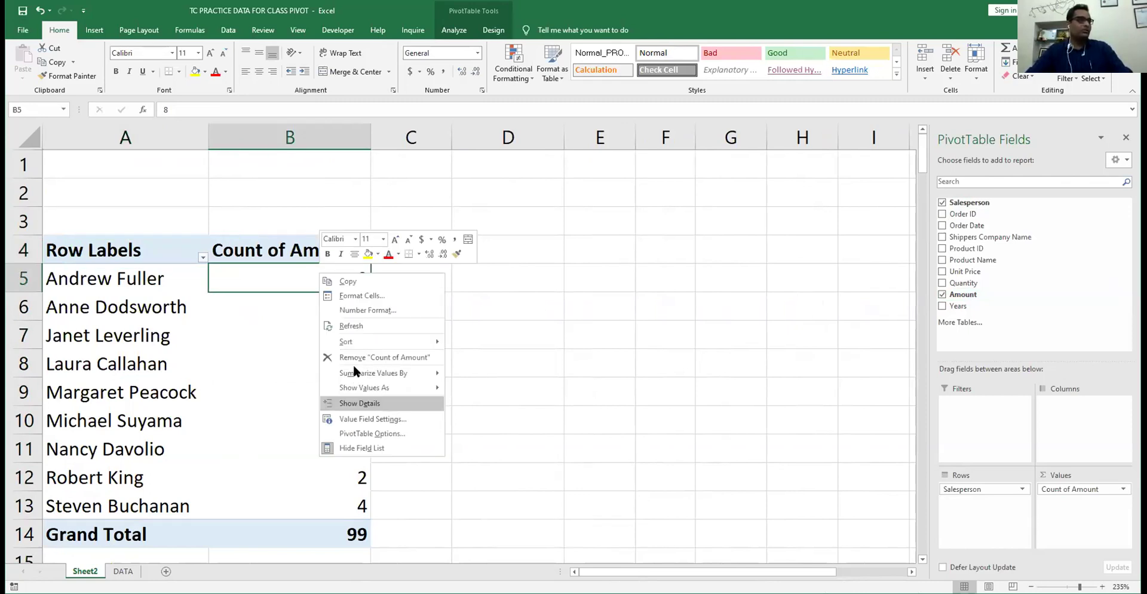
pyautogui.click(489, 373)
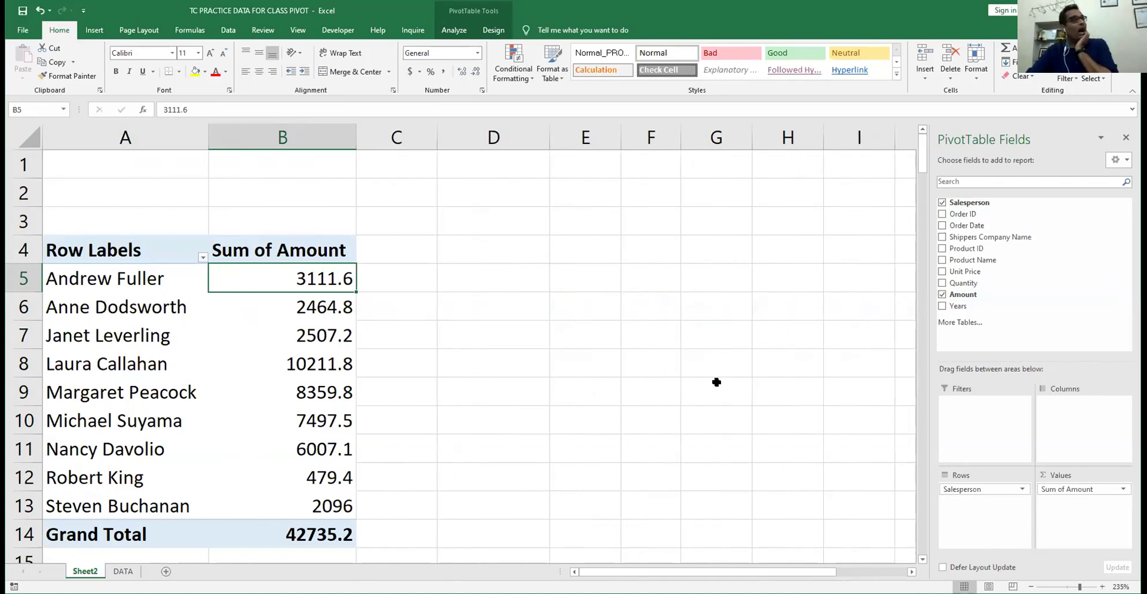
pyautogui.click(455, 29)
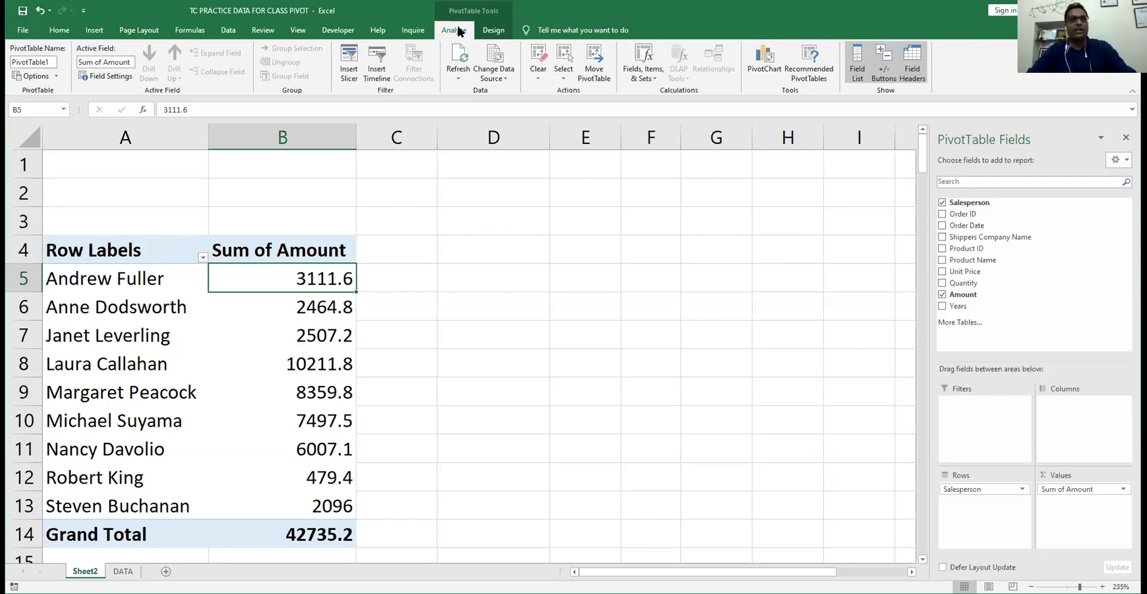
# - Insert a compact Shippers Company Name slicer over columns D–F and add blank rows above the pivot
pyautogui.click(349, 70)
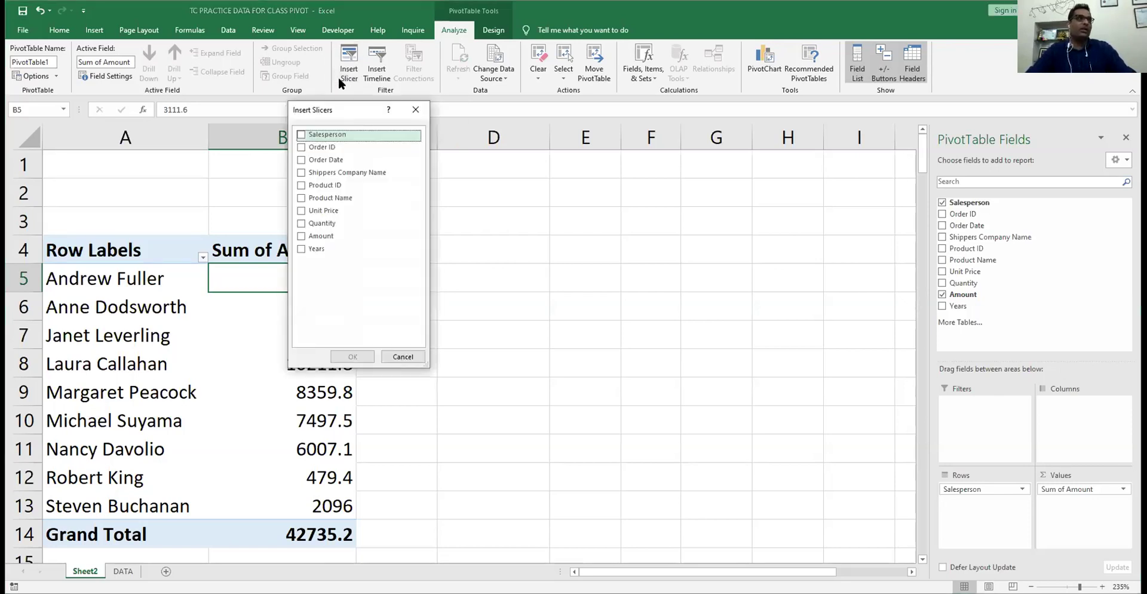
pyautogui.click(302, 173)
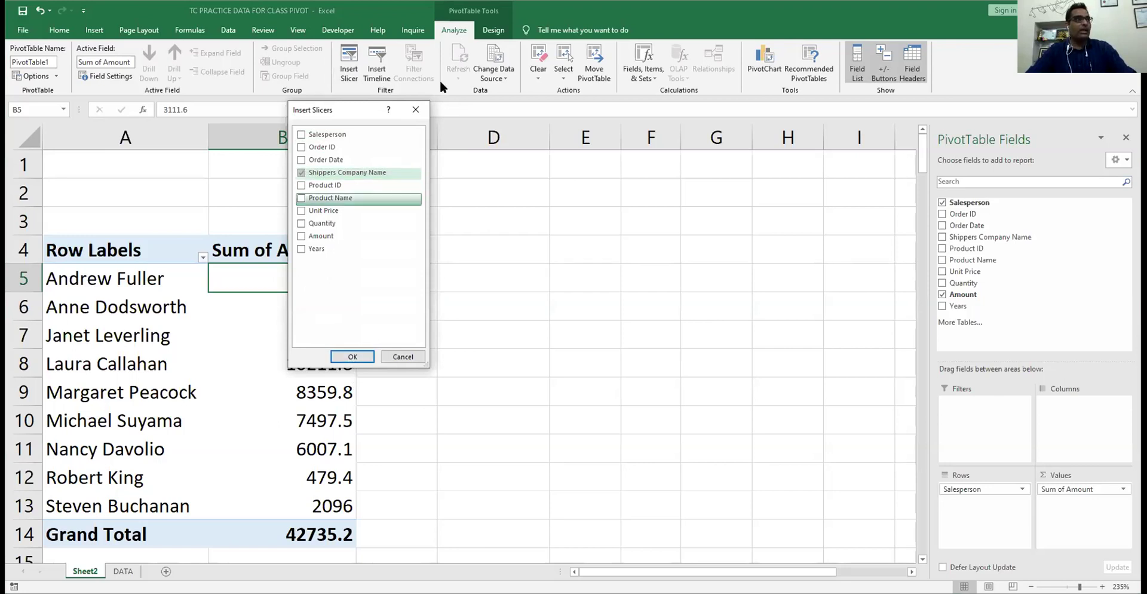
pyautogui.press('Escape')
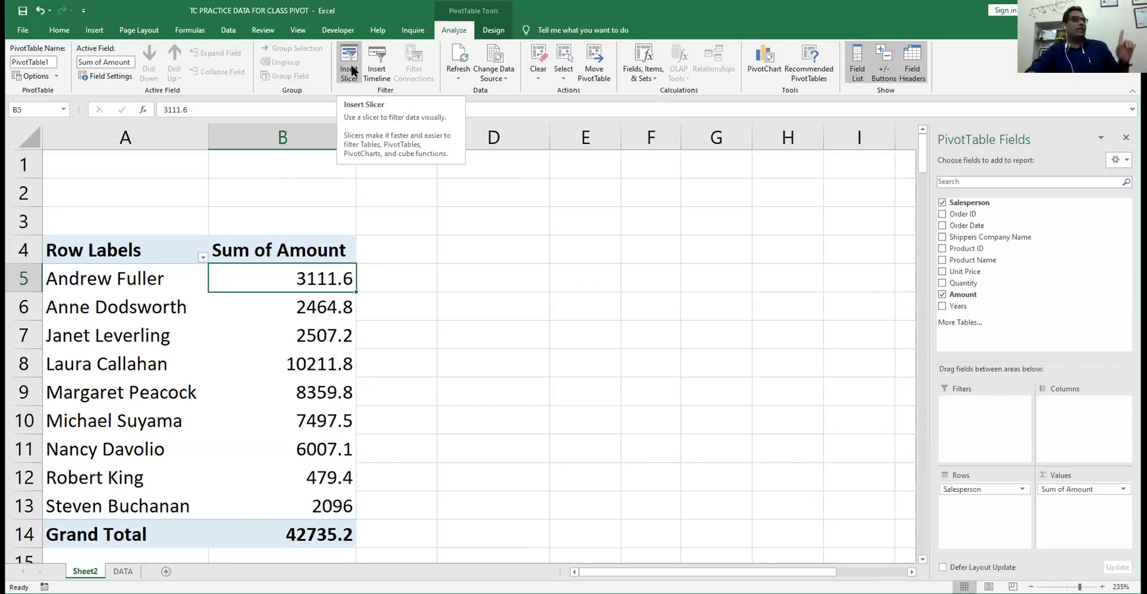
pyautogui.click(350, 70)
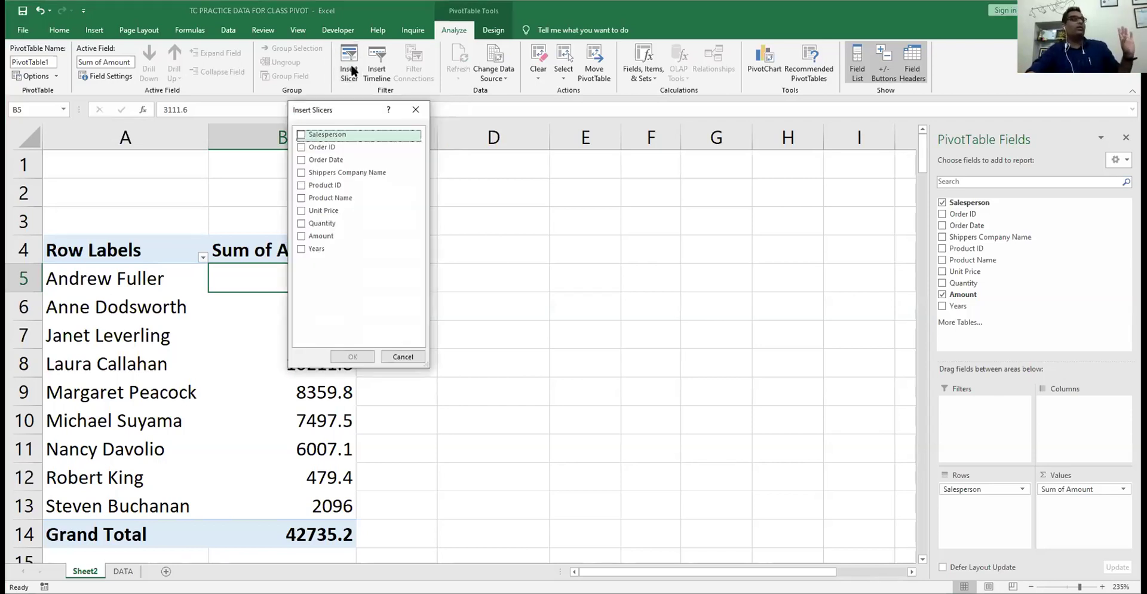
pyautogui.click(333, 173)
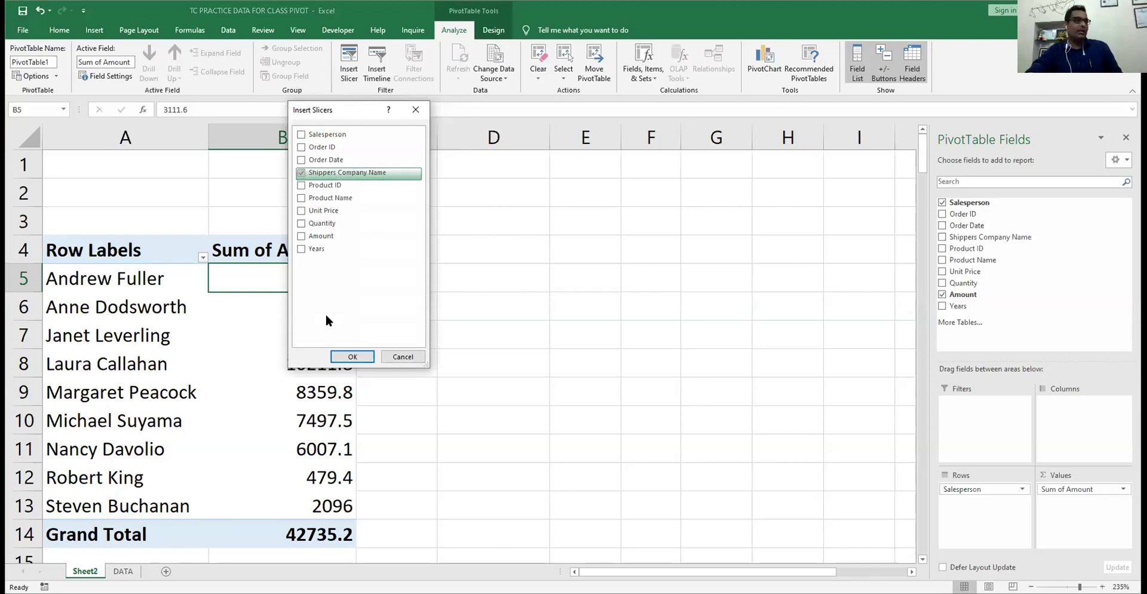
pyautogui.click(352, 357)
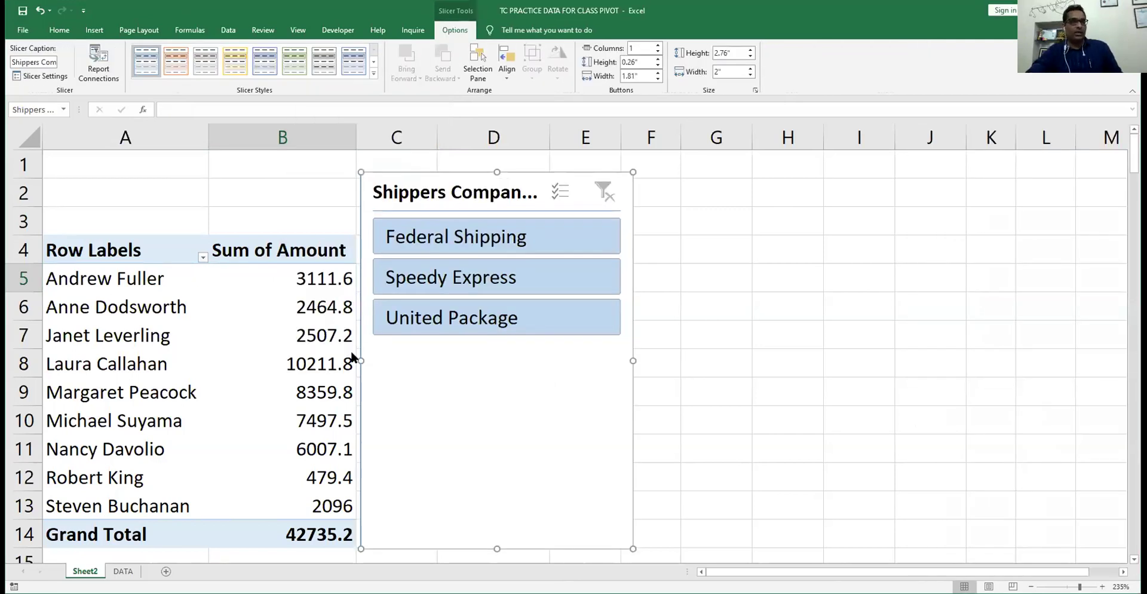
pyautogui.moveTo(632, 547); pyautogui.dragTo(626, 356)
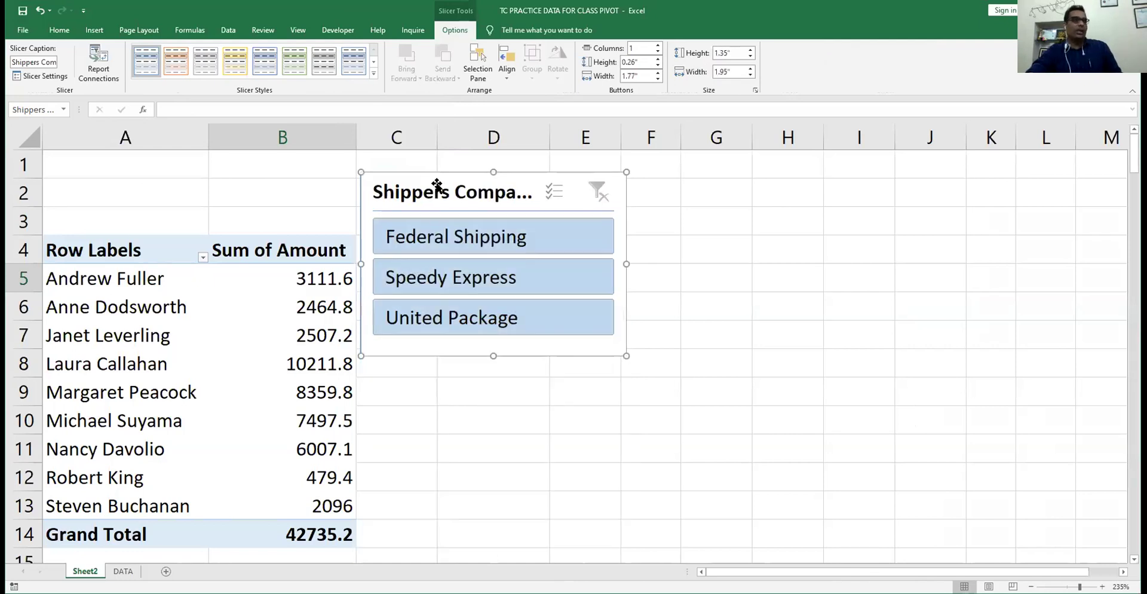
pyautogui.moveTo(438, 185); pyautogui.dragTo(515, 164)
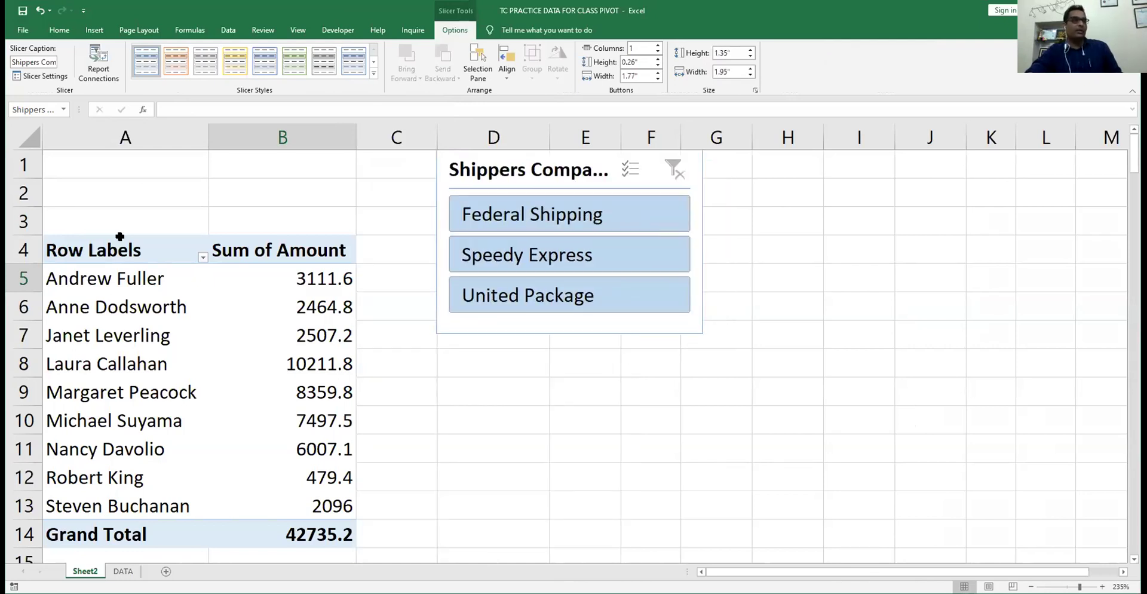
pyautogui.click(23, 221)
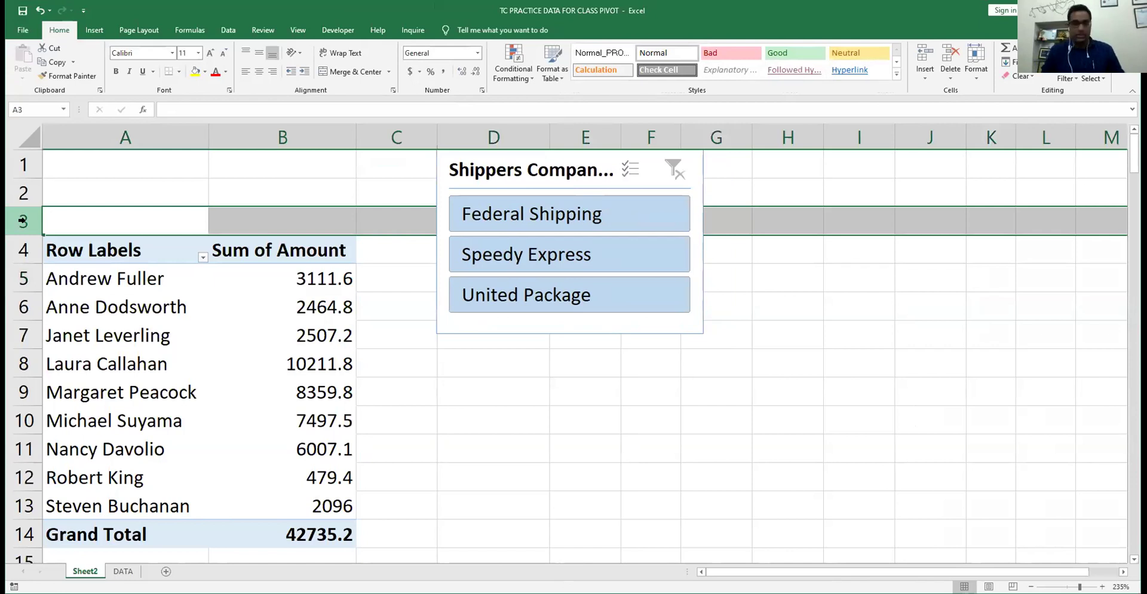
pyautogui.hotkey('ctrl', '+')
pyautogui.hotkey('ctrl', '+')
pyautogui.hotkey('ctrl', '+')
pyautogui.hotkey('ctrl', '+')
pyautogui.hotkey('ctrl', '+')
pyautogui.hotkey('ctrl', '+')
pyautogui.hotkey('ctrl', '+')
pyautogui.hotkey('ctrl', '+')
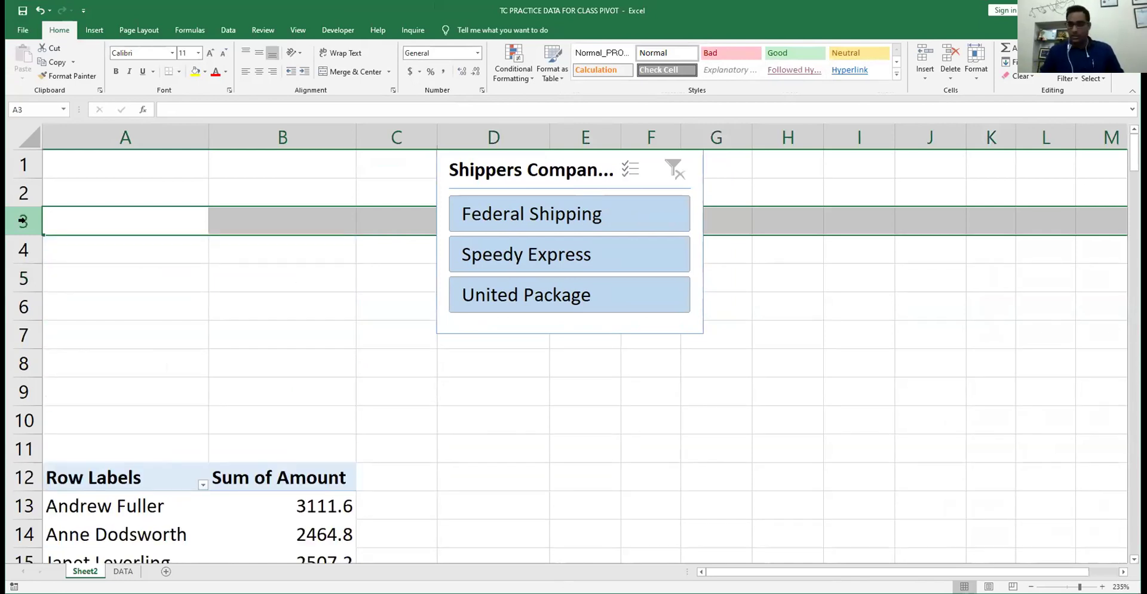
# - Restore rows for the slicer above the pivot, then filter to United Package (Margaret Peacock 2445.1)
pyautogui.hotkey('ctrl', '-')
pyautogui.hotkey('ctrl', '-')
pyautogui.hotkey('ctrl', '-')
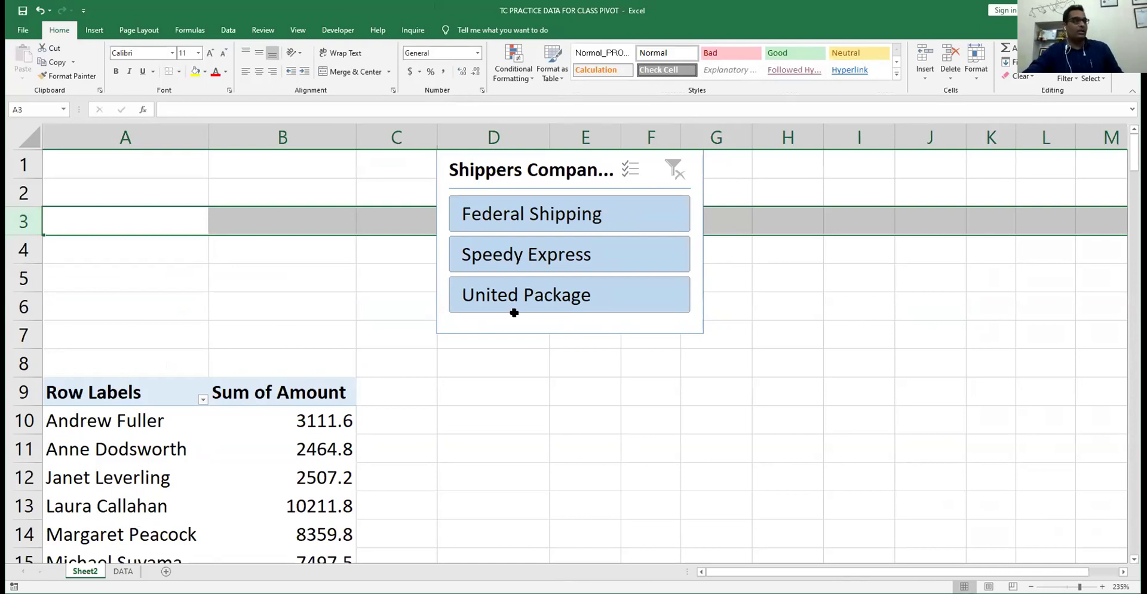
pyautogui.hotkey('ctrl', 'z')
pyautogui.click(210, 261)
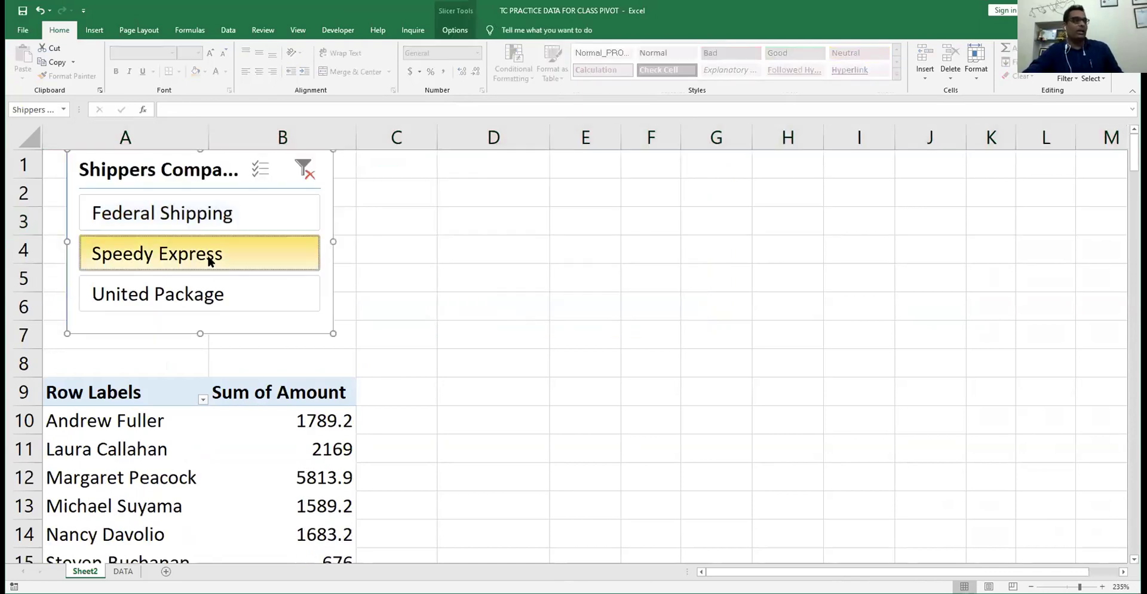
pyautogui.click(213, 297)
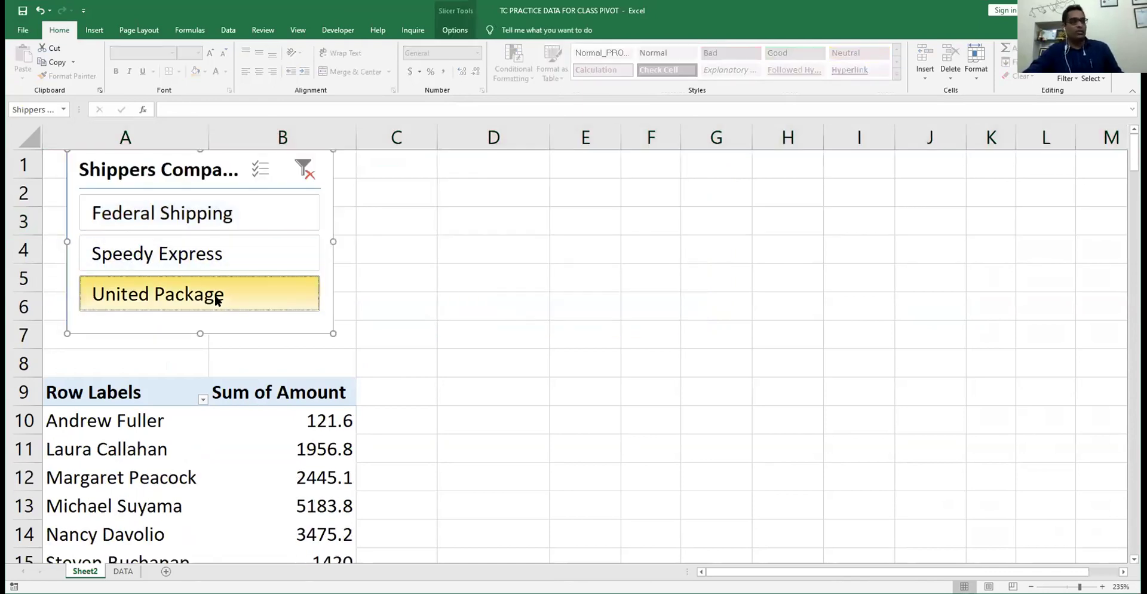
pyautogui.click(301, 171)
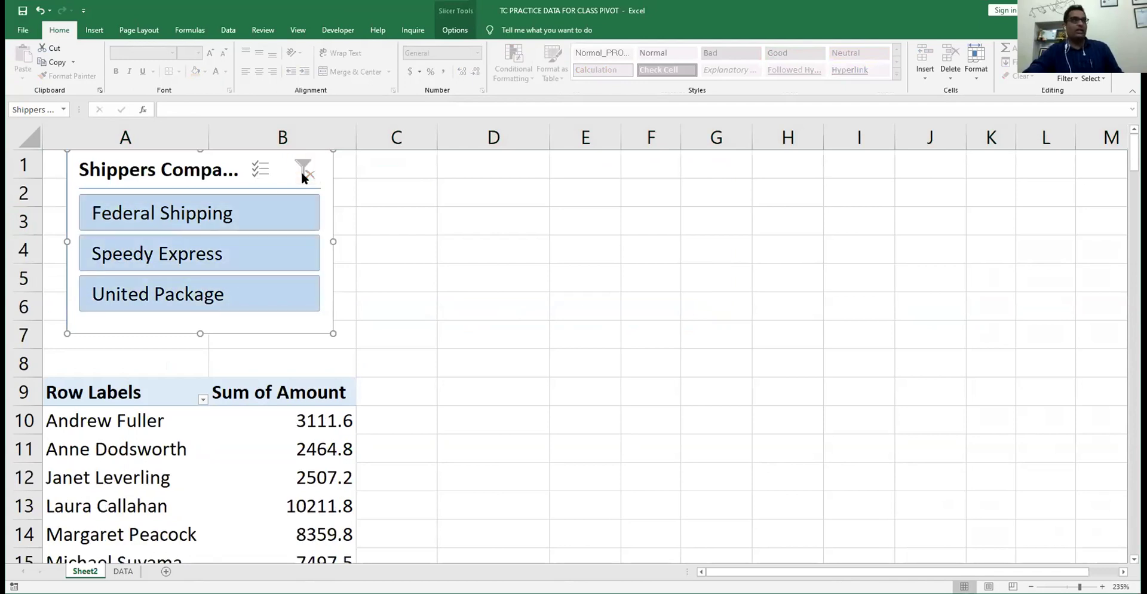
pyautogui.click(231, 250)
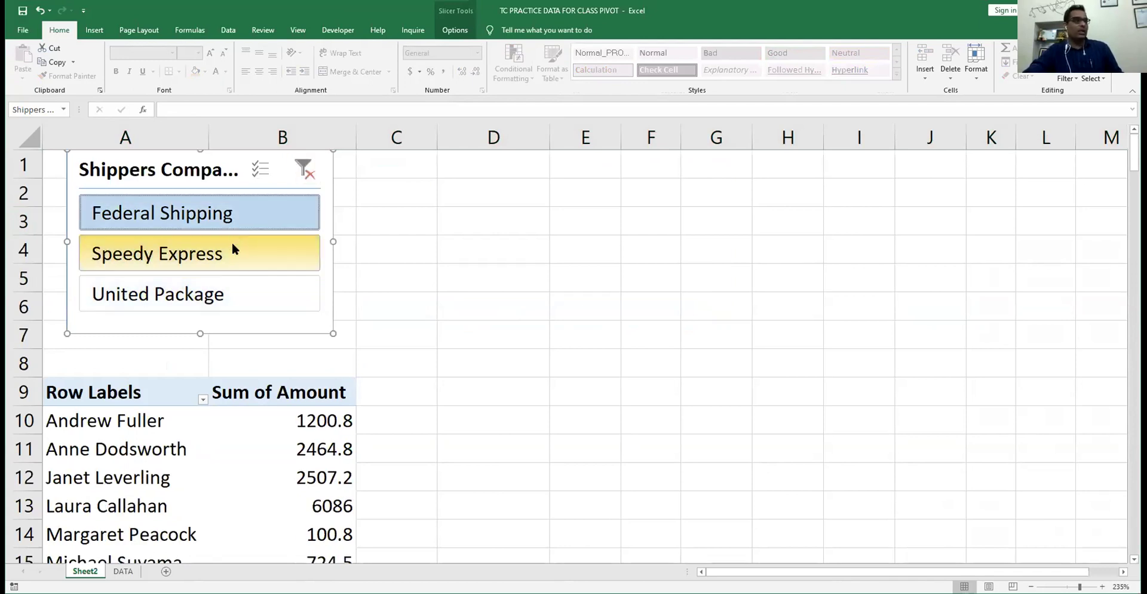
pyautogui.click(220, 301)
pyautogui.click(452, 30)
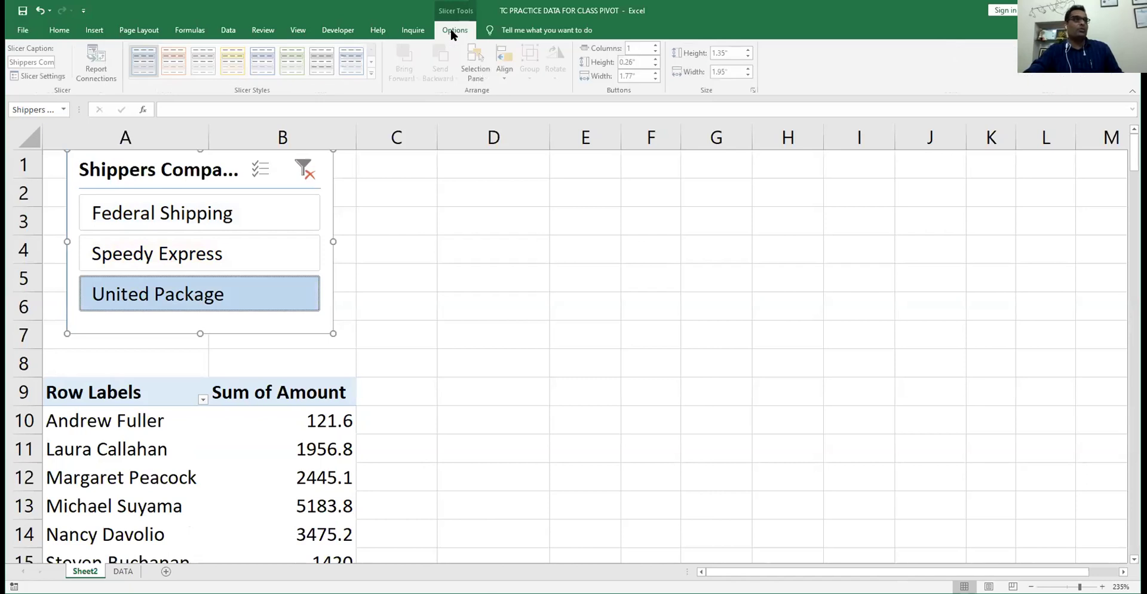
# - Give the shipper slicer an orange style and filter through Federal Shipping, Speedy Express, United Package
pyautogui.click(179, 60)
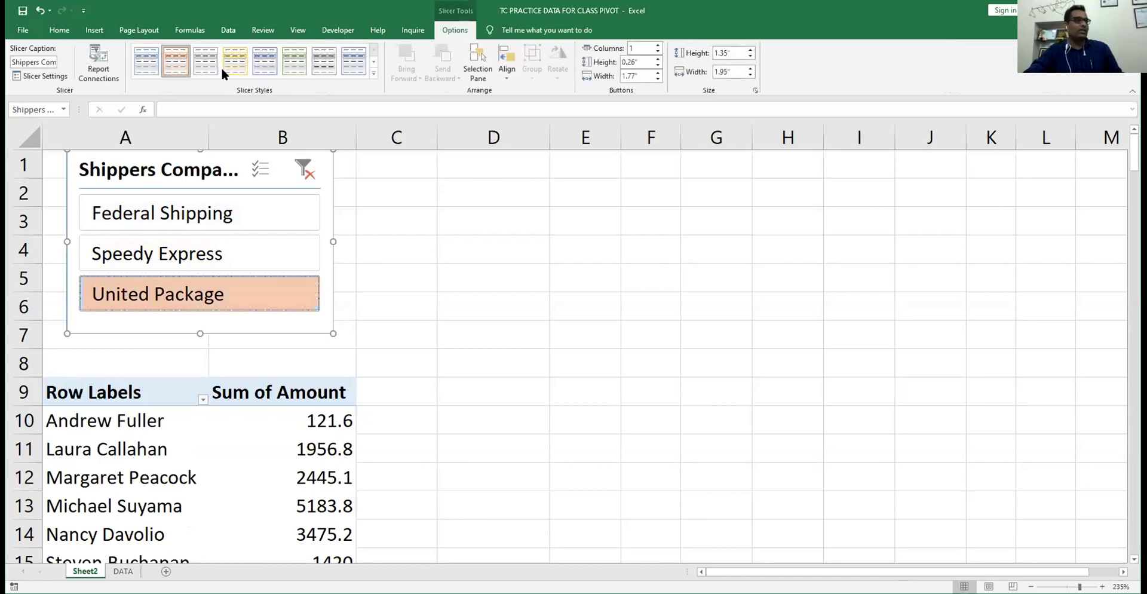
pyautogui.click(195, 217)
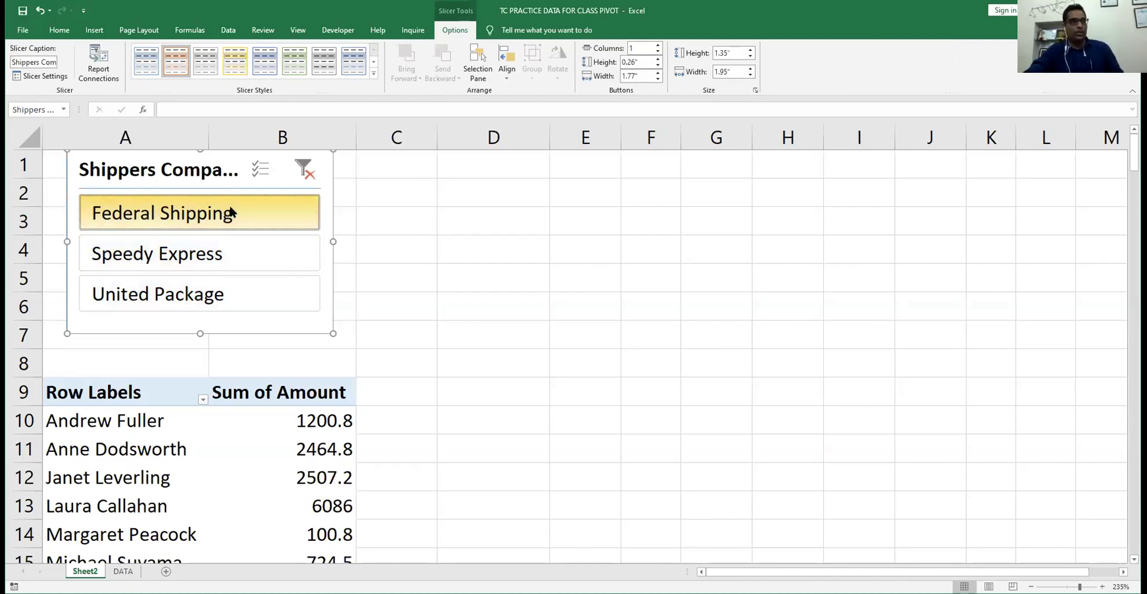
pyautogui.click(231, 251)
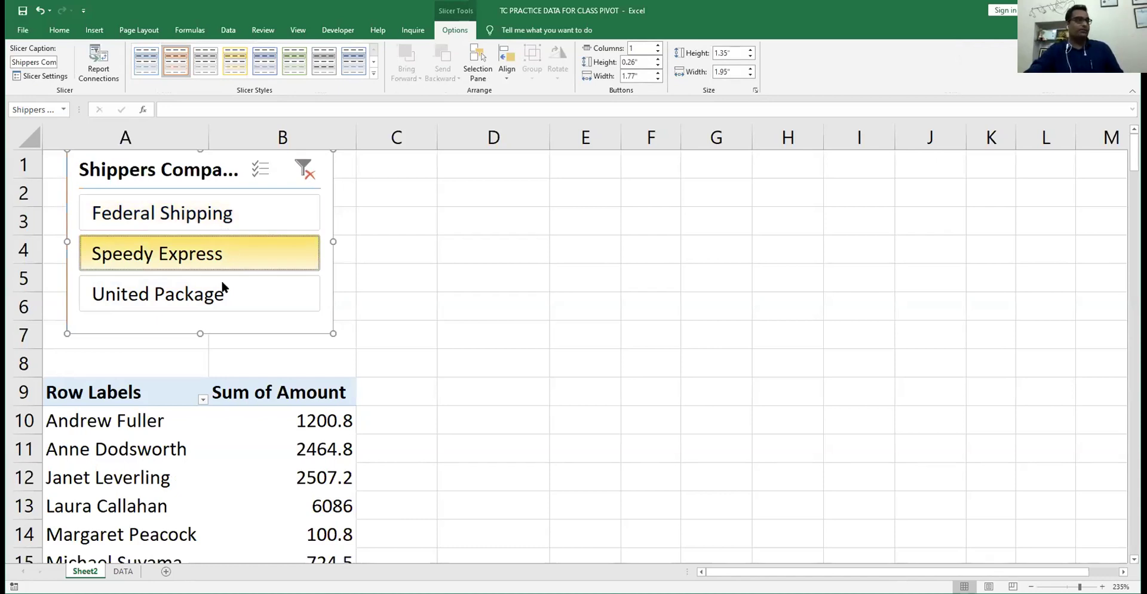
pyautogui.click(223, 289)
# - Filter to Federal Shipping, nudge the slicer right and down, then delete it
pyautogui.press('Up')
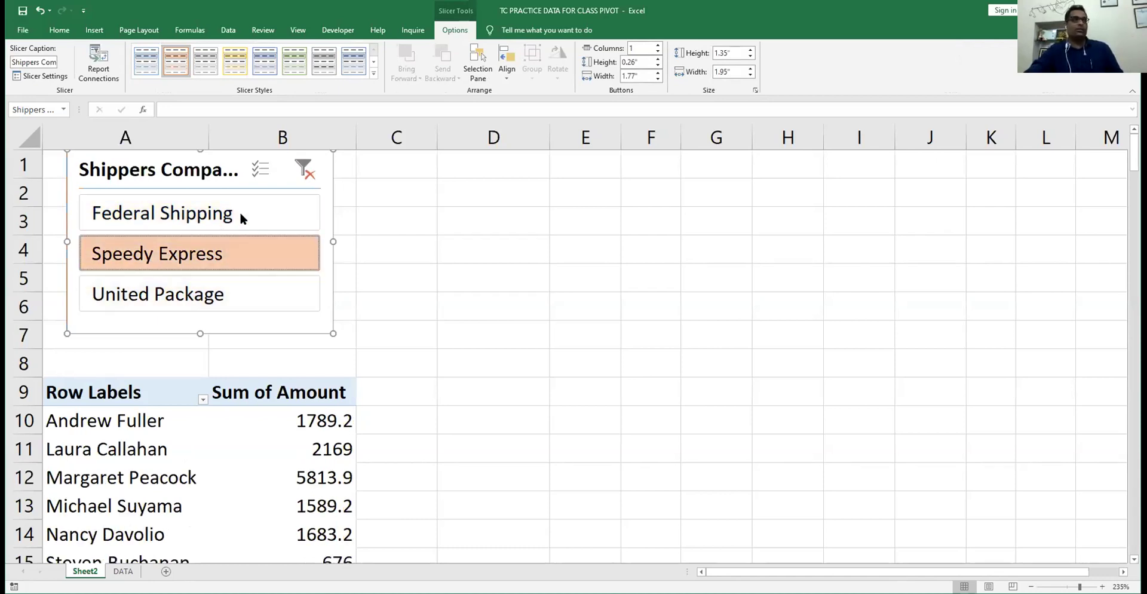
pyautogui.click(240, 214)
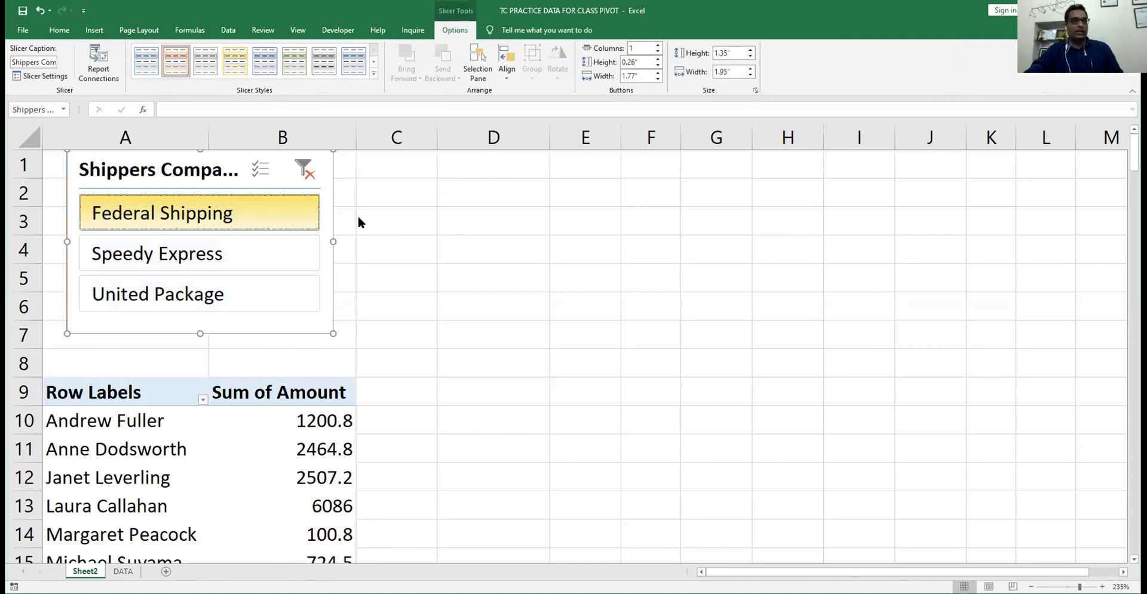
pyautogui.moveTo(333, 159); pyautogui.dragTo(375, 192)
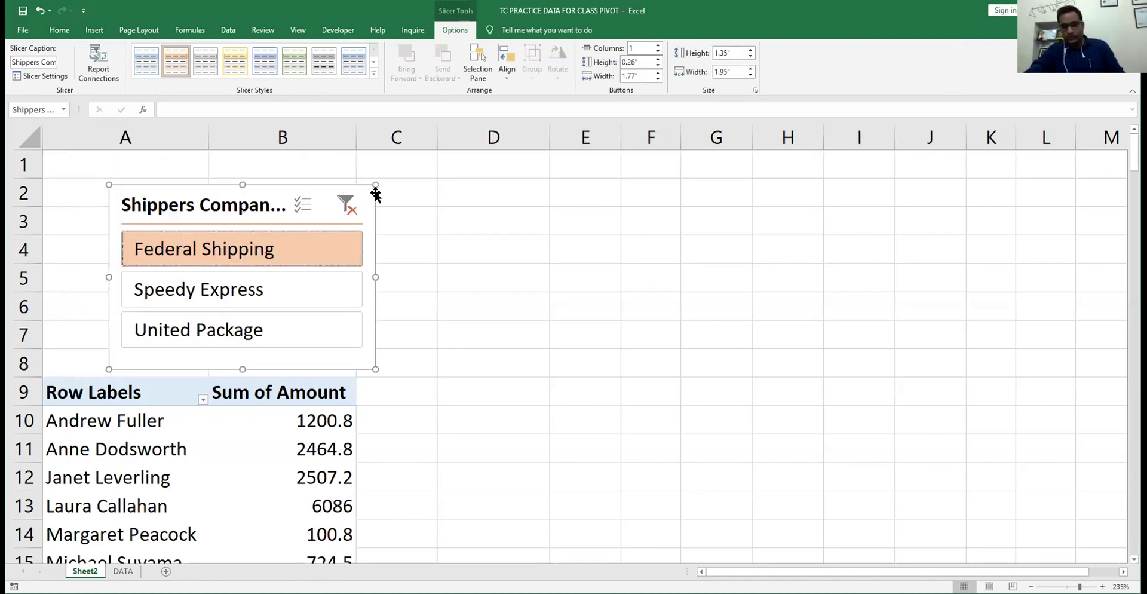
pyautogui.press('Delete')
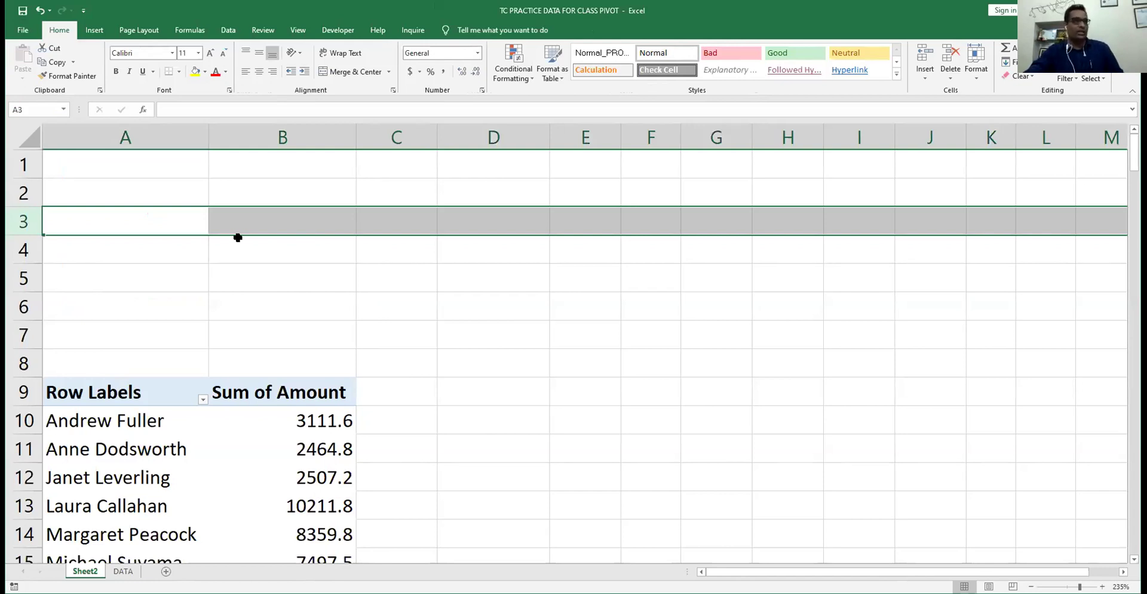
# - Delete the empty rows from row 3 so the pivot headers start at row 4, then select B2
pyautogui.click(102, 230)
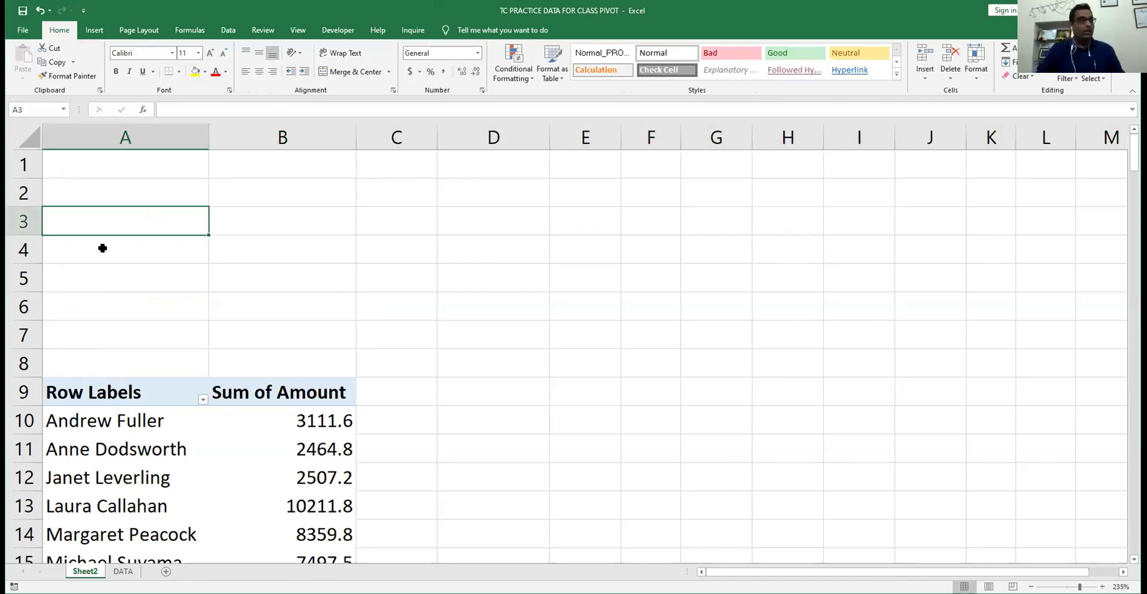
pyautogui.hotkey('shift', 'space')
pyautogui.hotkey('ctrl', '-')
pyautogui.hotkey('ctrl', '-')
pyautogui.hotkey('ctrl', '-')
pyautogui.hotkey('ctrl', '-')
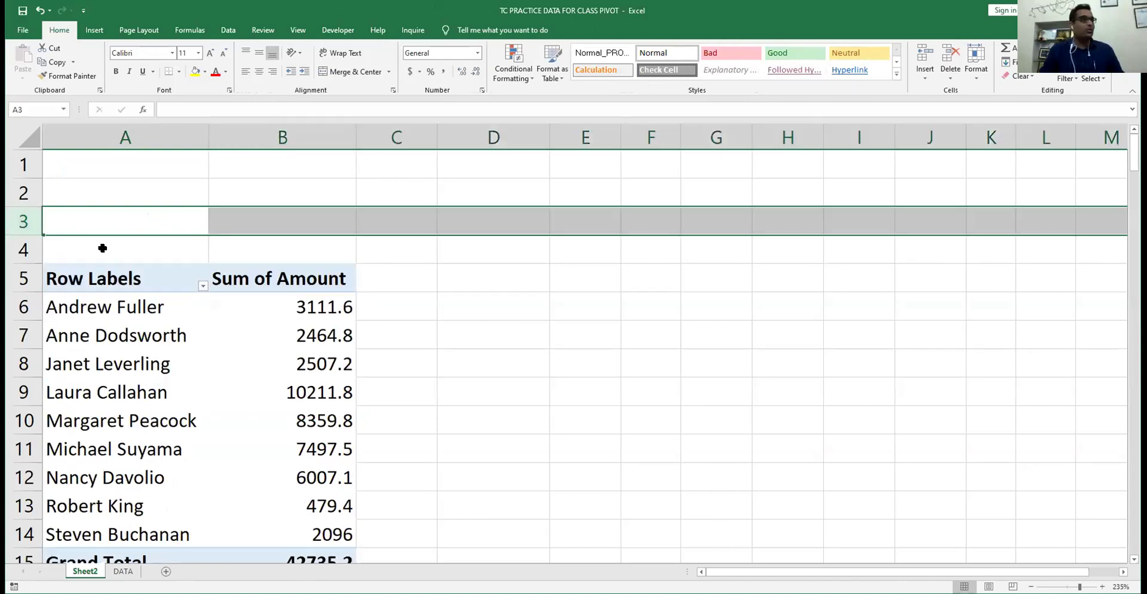
pyautogui.hotkey('ctrl', '-')
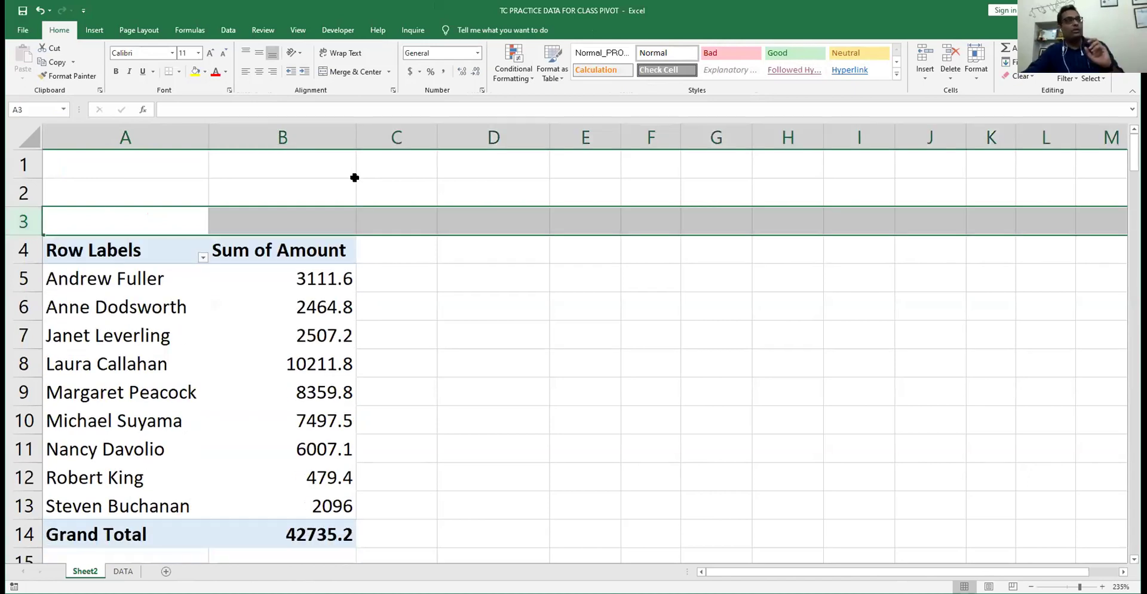
pyautogui.click(358, 182)
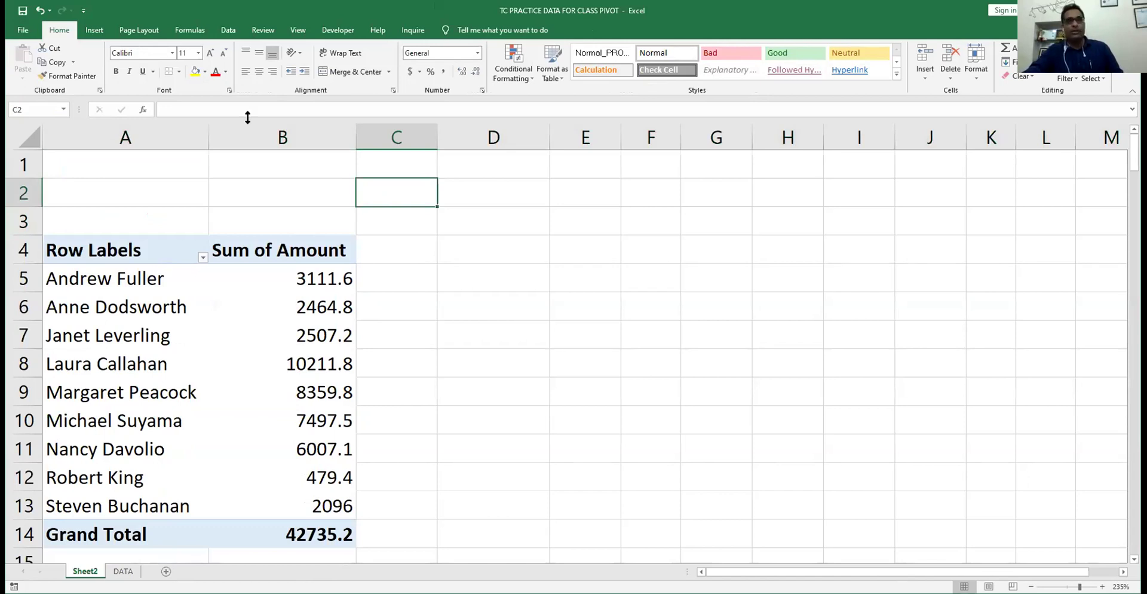
pyautogui.click(267, 186)
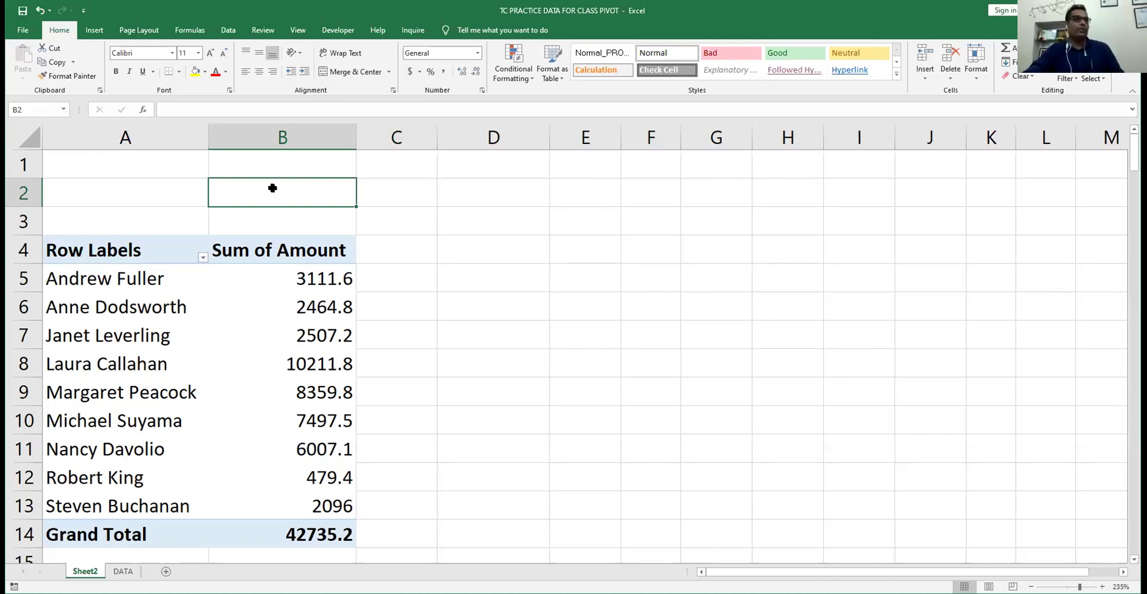
# - Insert an Order Date timeline for the salesperson pivot and drag it right of the table
pyautogui.click(255, 277)
pyautogui.click(455, 22)
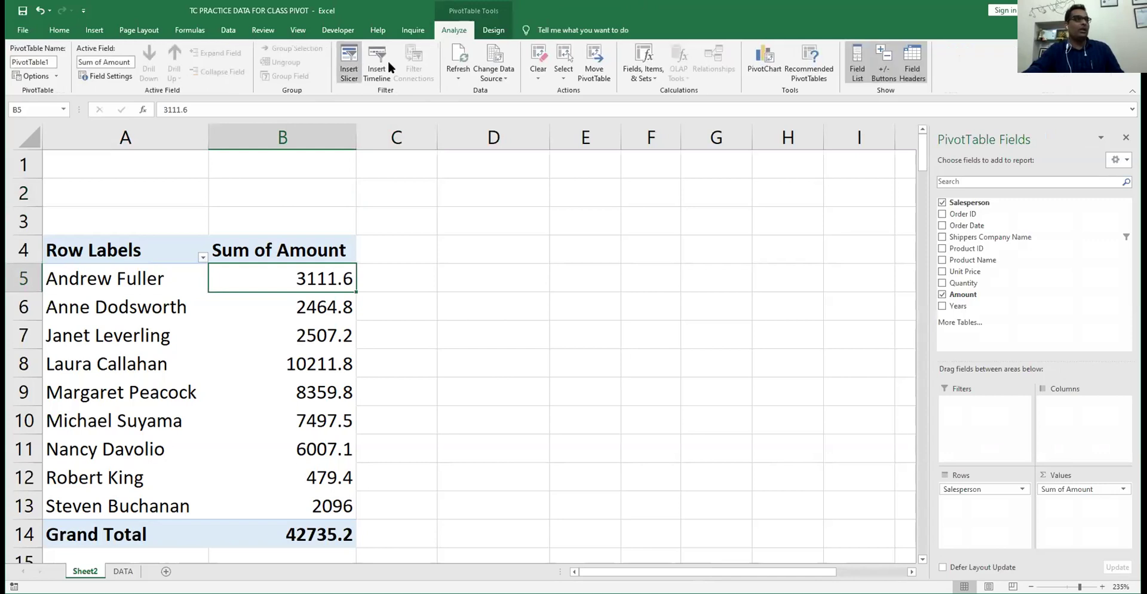
pyautogui.click(379, 53)
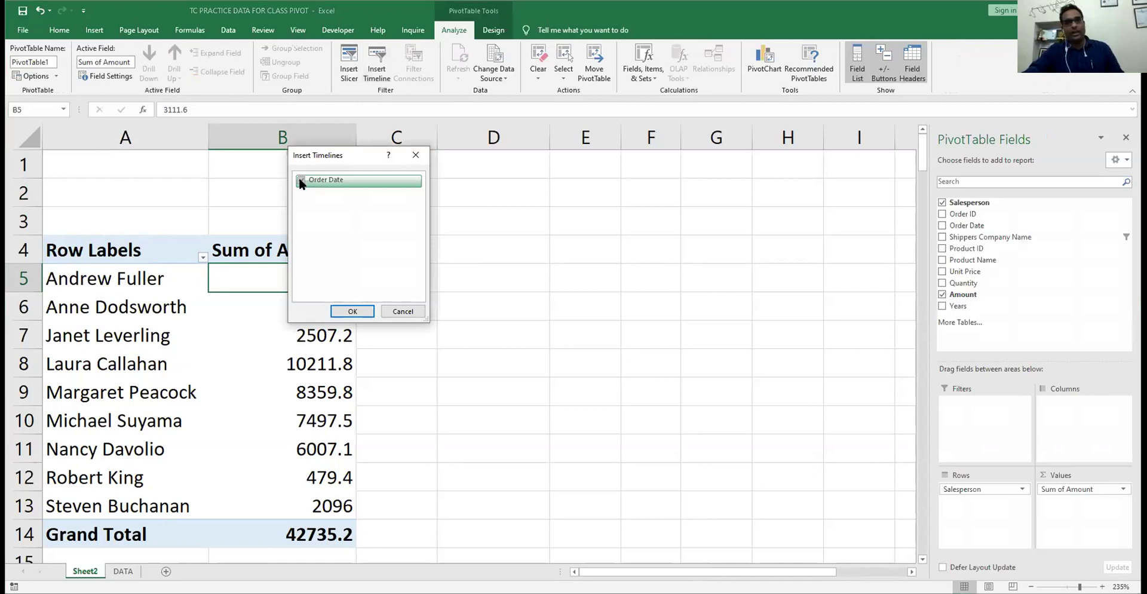
pyautogui.click(301, 180)
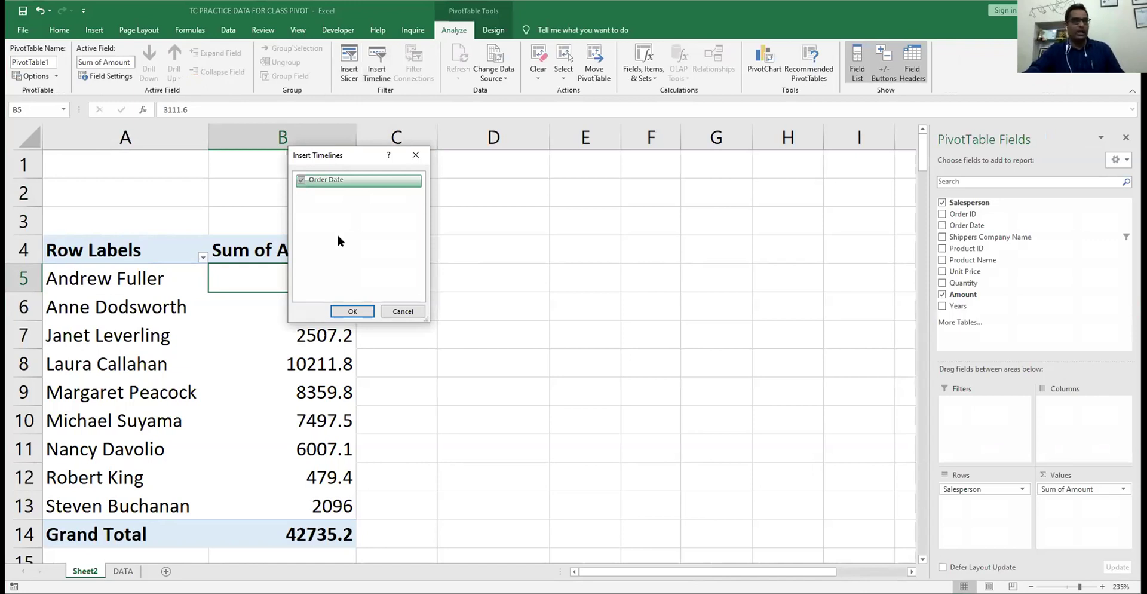
pyautogui.click(353, 312)
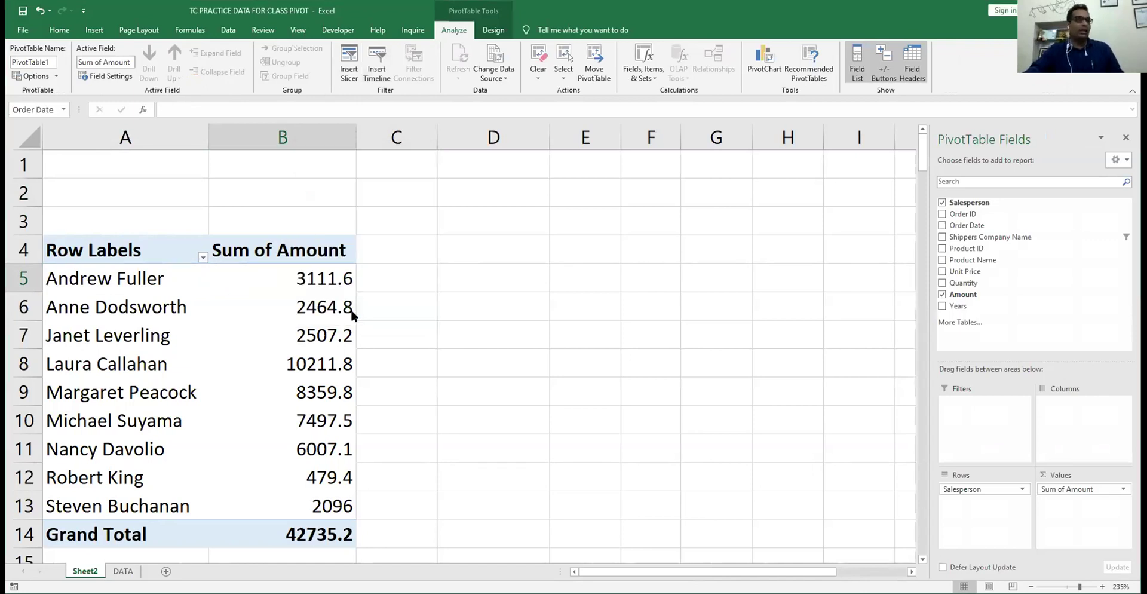
pyautogui.moveTo(438, 276); pyautogui.dragTo(567, 183)
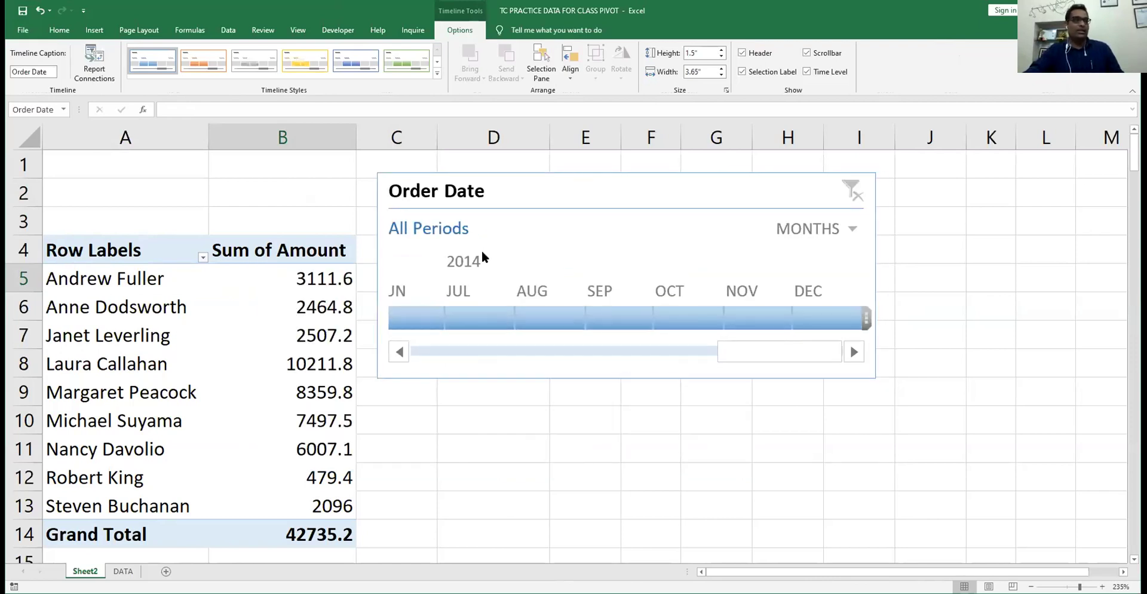
# - Filter the pivot to June and July 2014, then to quarters Q3 and Q4 2013
pyautogui.click(414, 313)
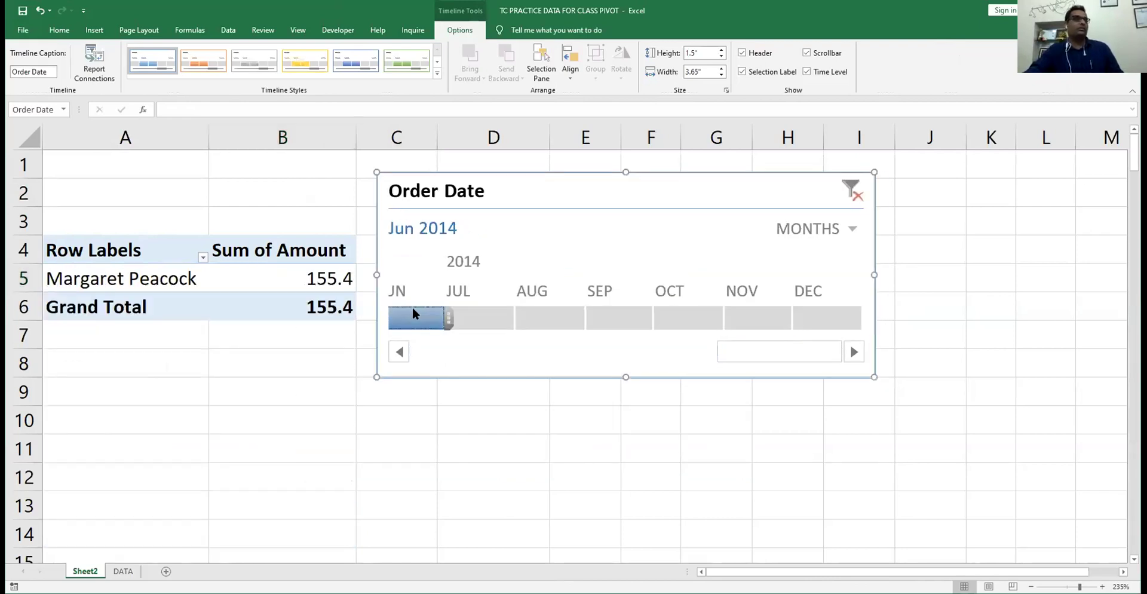
pyautogui.moveTo(414, 313); pyautogui.dragTo(740, 320)
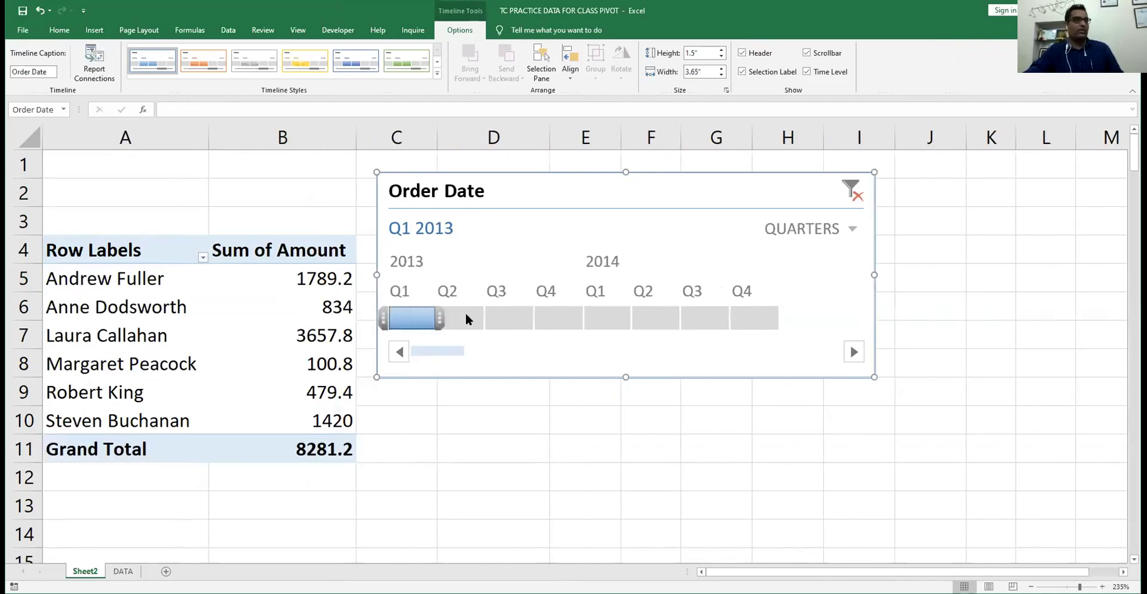
pyautogui.moveTo(513, 316); pyautogui.dragTo(564, 327)
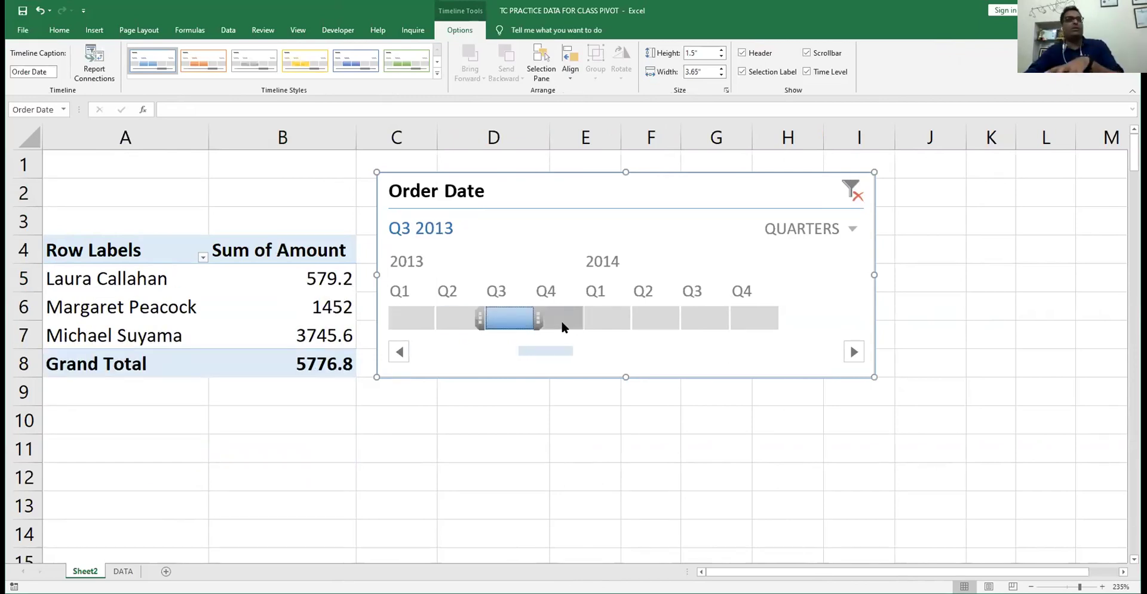
pyautogui.click(564, 326)
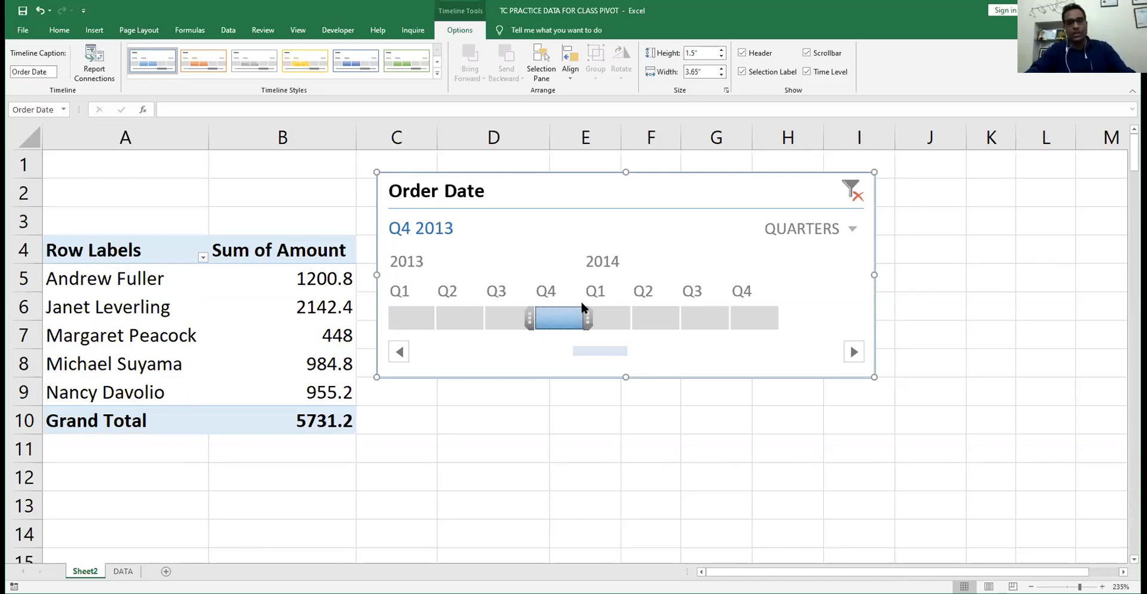
# - Try Q3 2013, Q1 2013, Q4 2014 and Q3 2014, settling on Q2 2014 (Margaret Peacock 351.4)
pyautogui.click(504, 322)
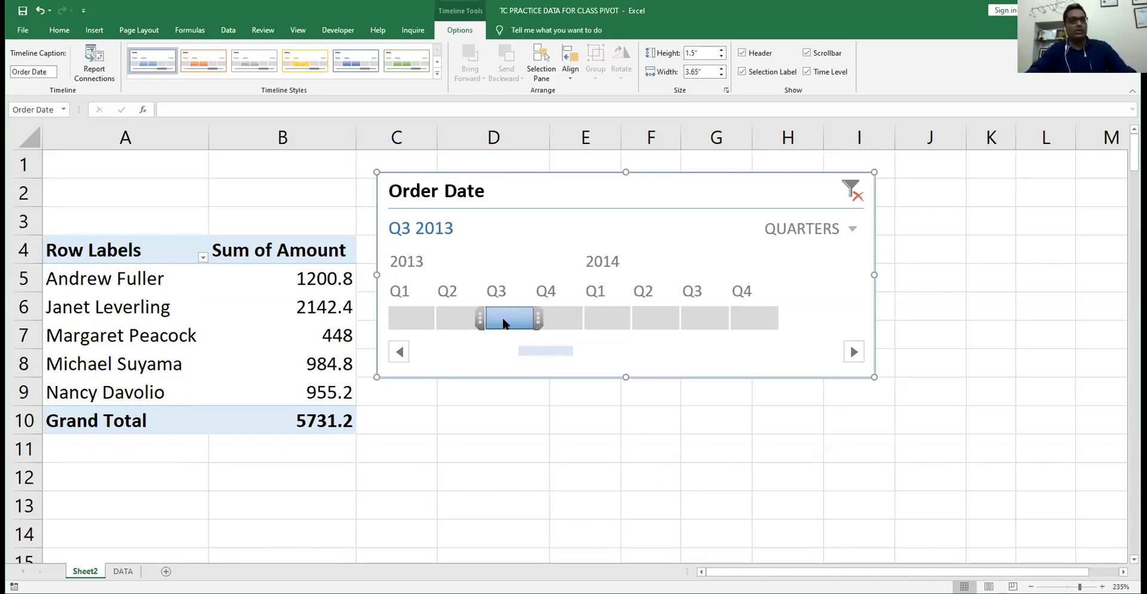
pyautogui.click(412, 321)
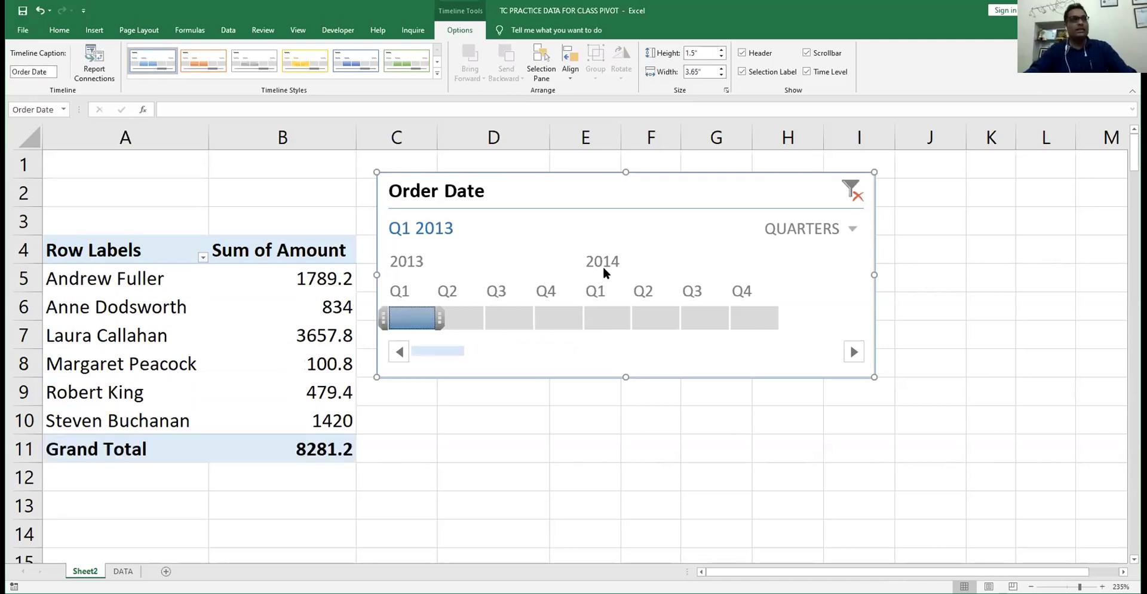
pyautogui.click(655, 322)
pyautogui.click(741, 317)
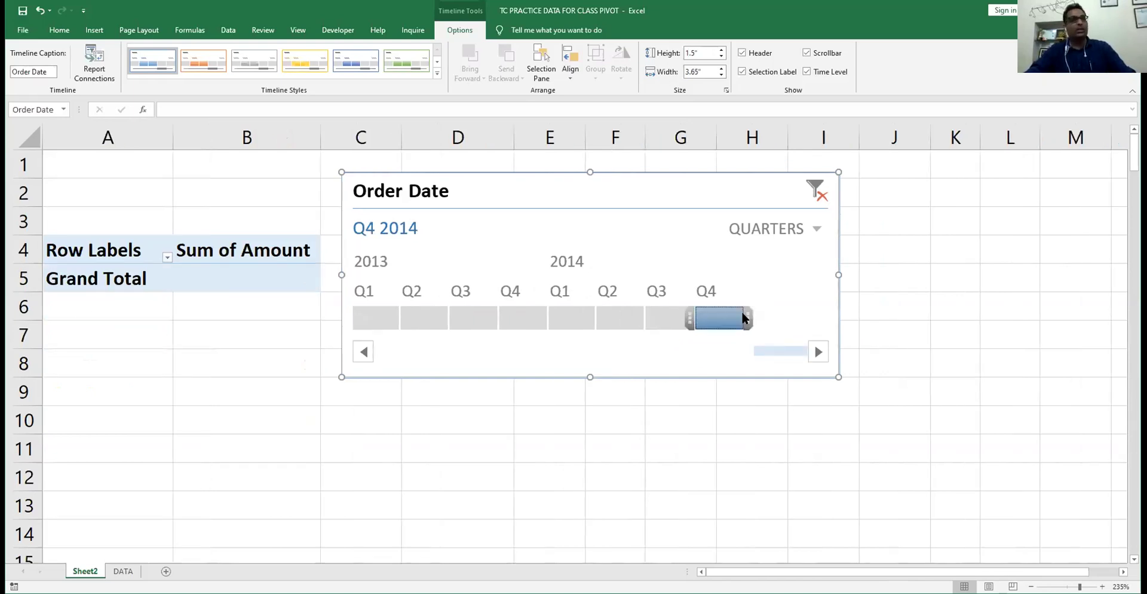
pyautogui.click(676, 314)
pyautogui.click(646, 315)
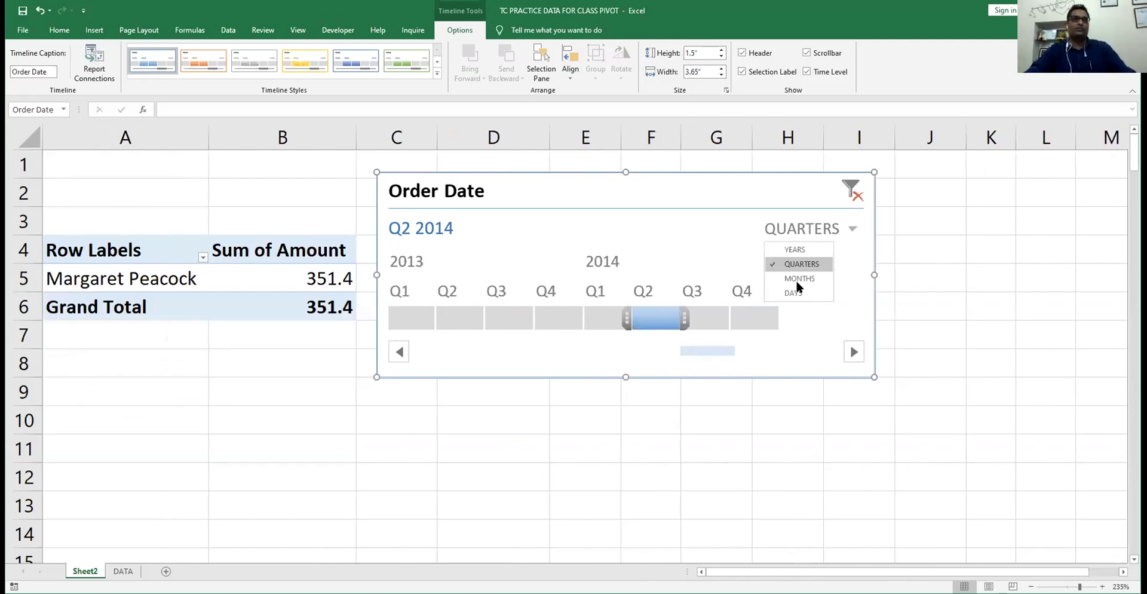
pyautogui.click(796, 279)
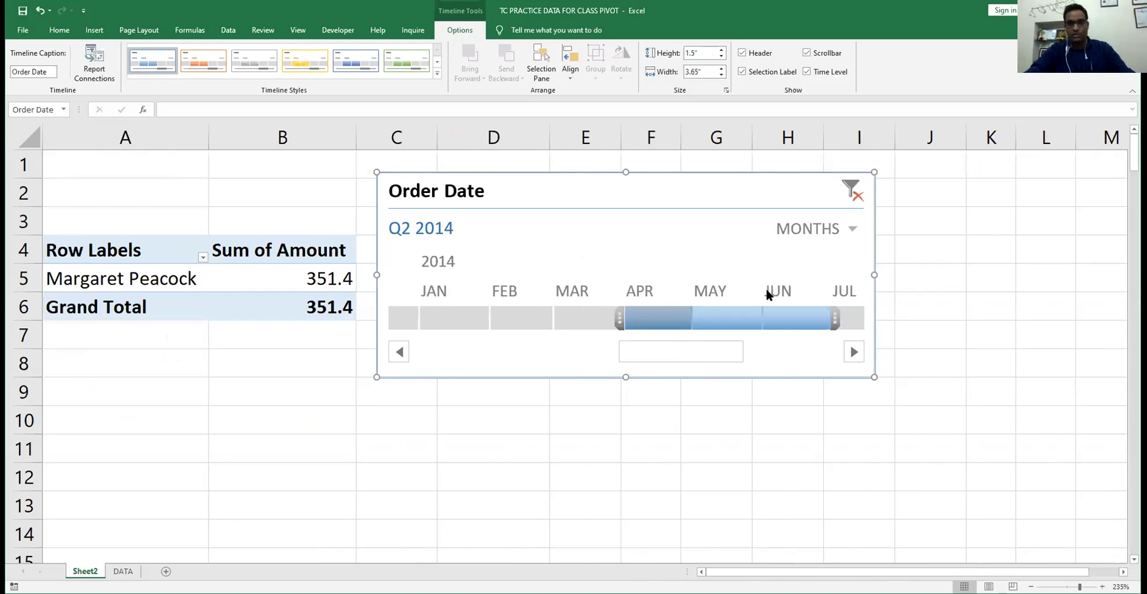
# - Filter the pivot by month to April, May, March, then January 2014
pyautogui.click(654, 318)
pyautogui.click(712, 321)
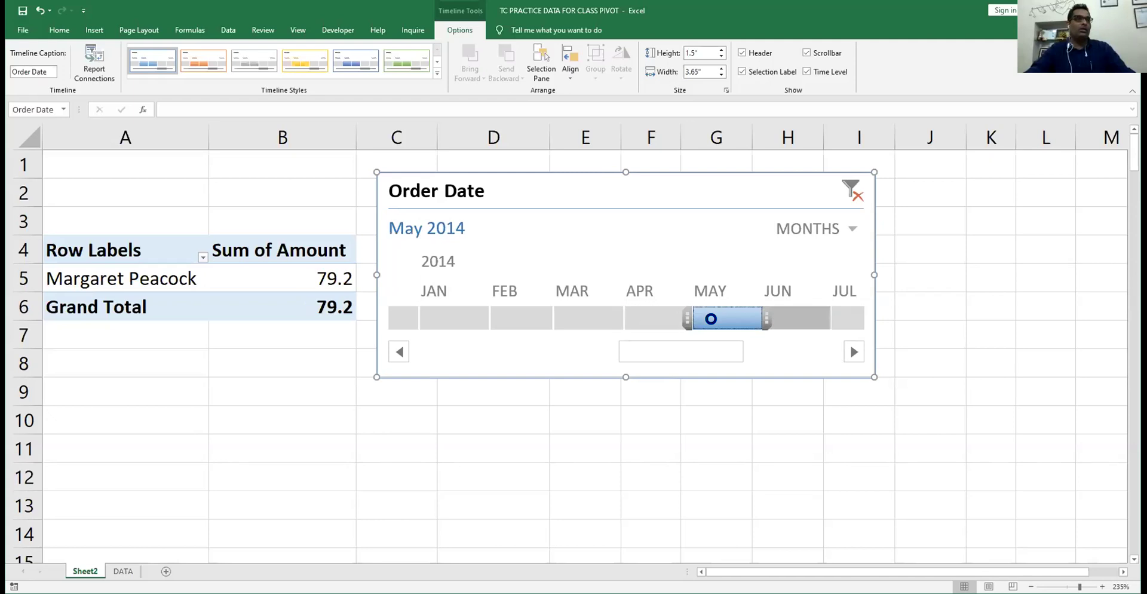
pyautogui.click(563, 311)
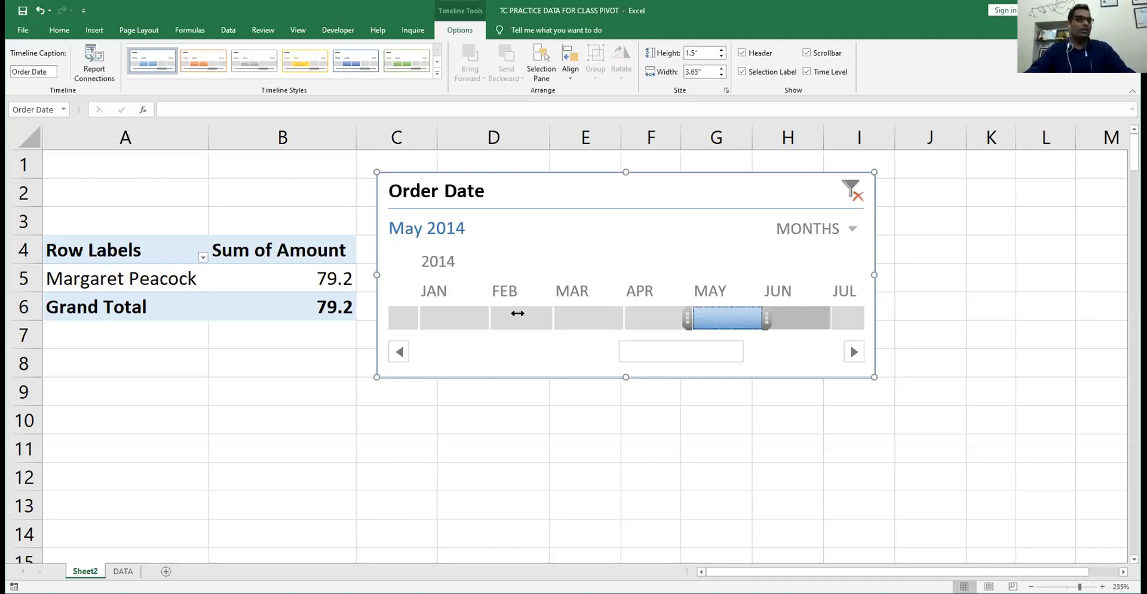
pyautogui.click(430, 317)
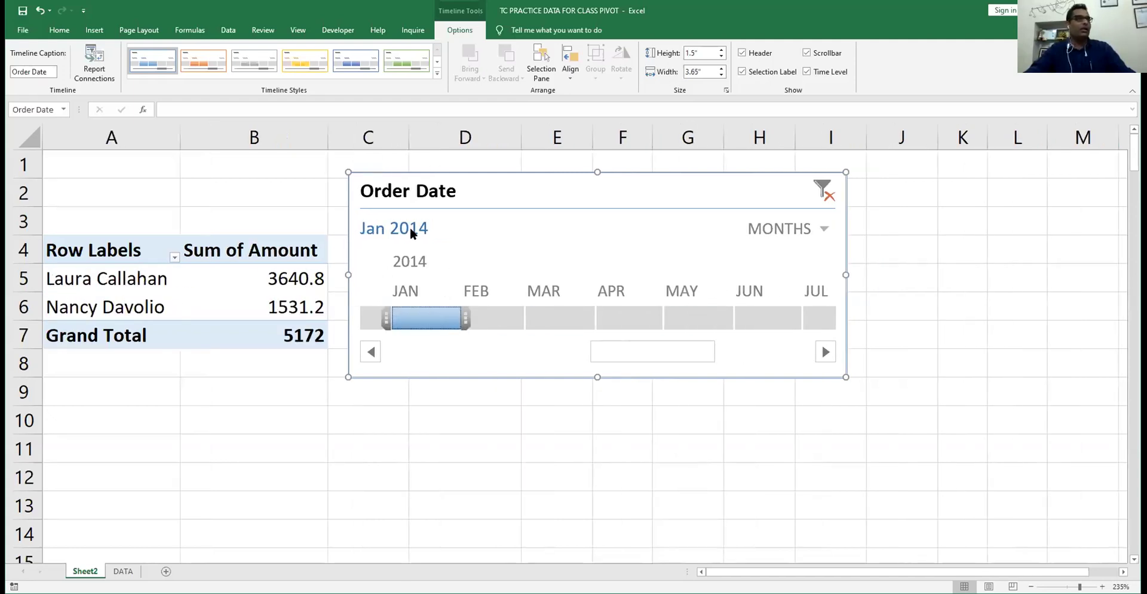
# - Filter to January and April 2013, then clear the date filter and delete the timeline
pyautogui.click(371, 352)
pyautogui.click(371, 352)
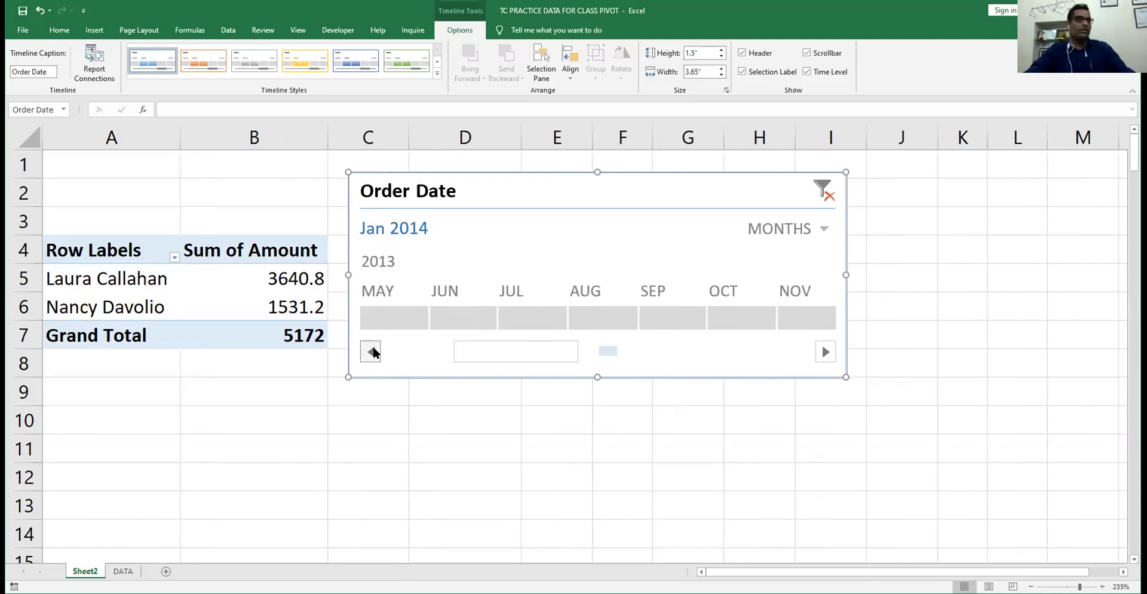
pyautogui.click(371, 352)
pyautogui.click(384, 291)
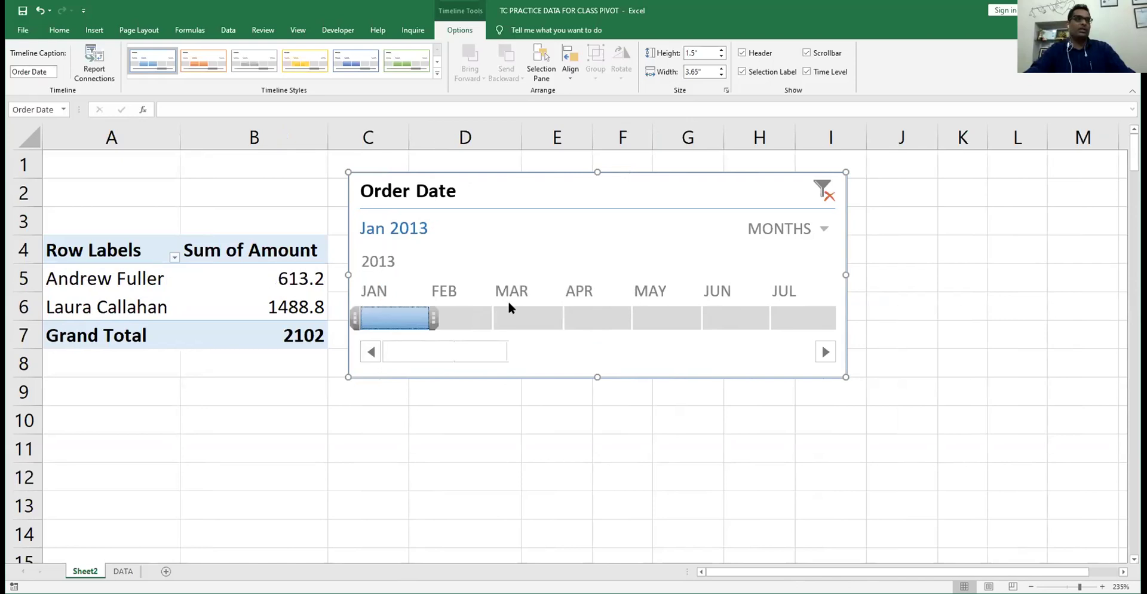
pyautogui.click(602, 299)
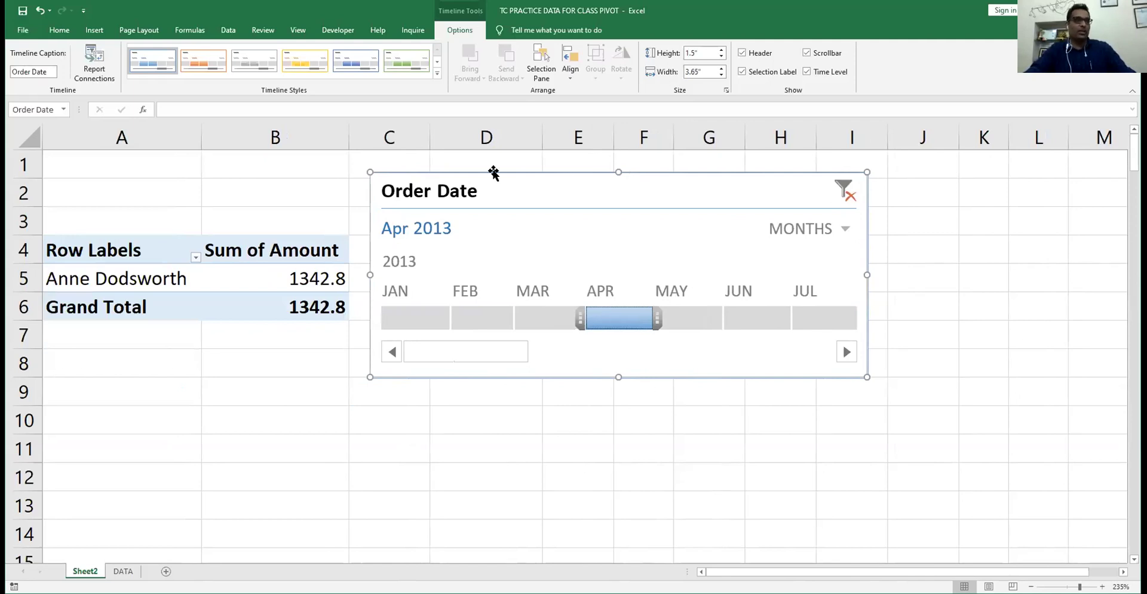
pyautogui.hotkey('alt', 'c')
pyautogui.press('Delete')
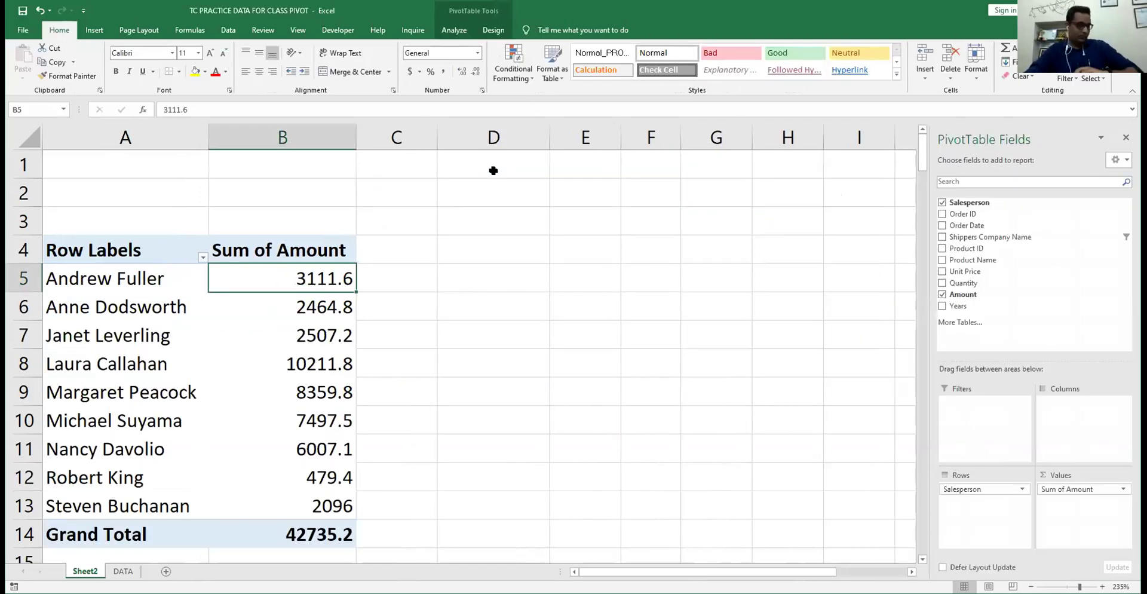
# - Leave the pivot and go to the DATA sheet of raw order records
pyautogui.click(411, 242)
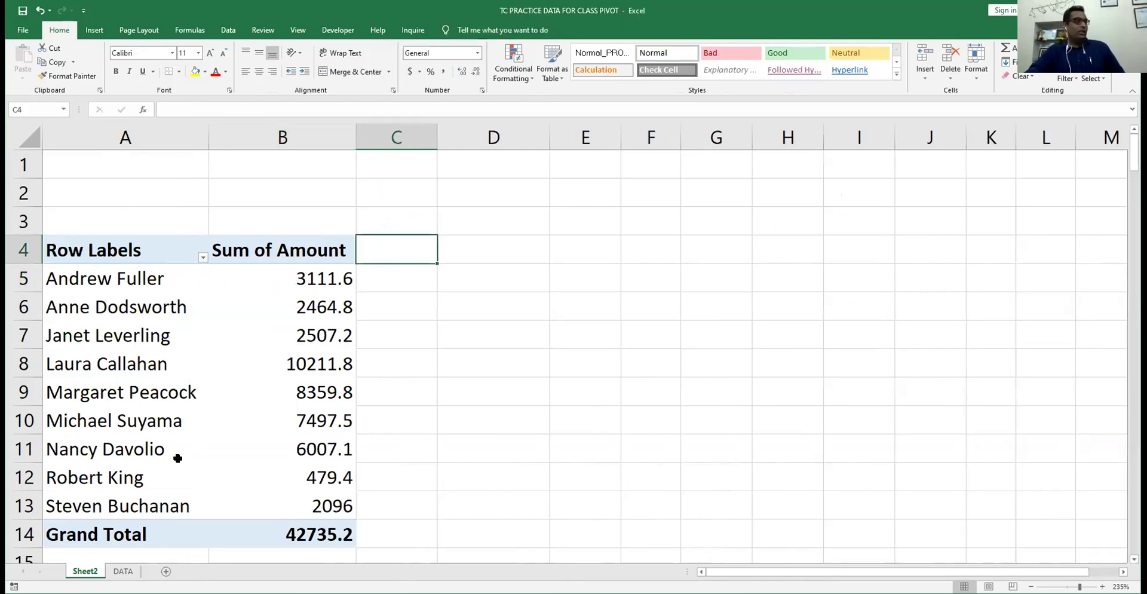
pyautogui.press('Down')
pyautogui.press('Left')
pyautogui.press('Left')
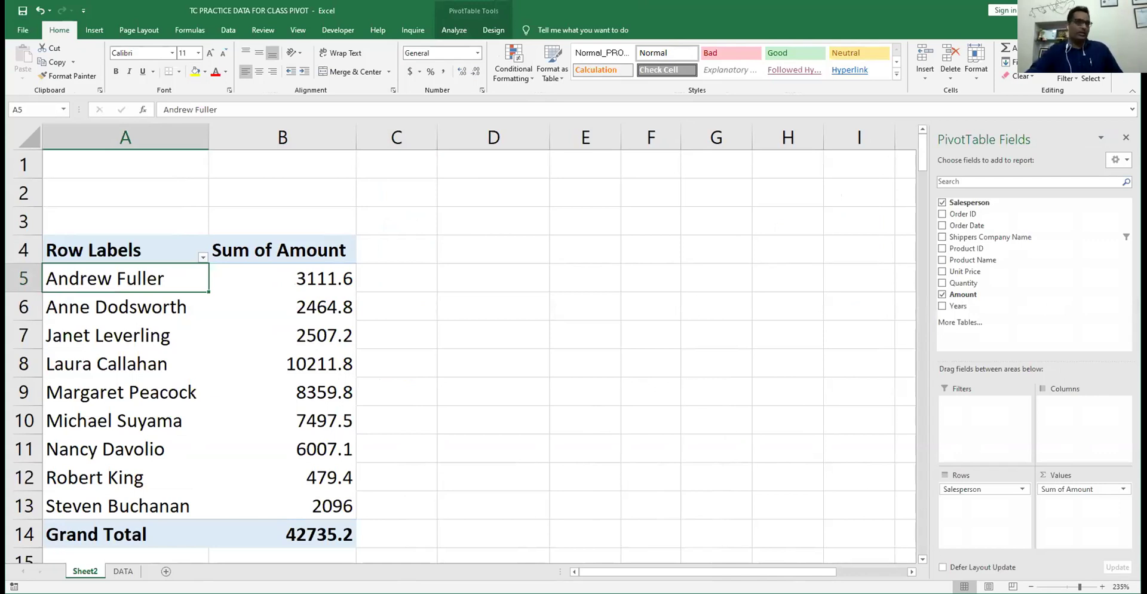
pyautogui.click(122, 571)
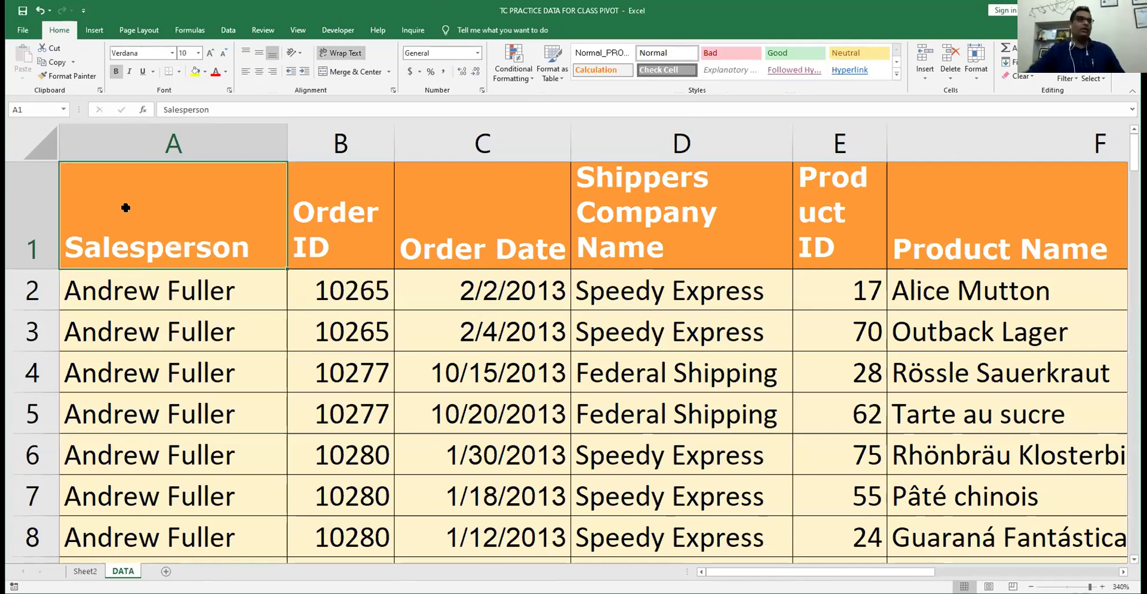
# - Create an empty PivotTable from DATA!A1:I100 at Sheet2!$F$3
pyautogui.hotkey('ctrl', 'shift', 'End')
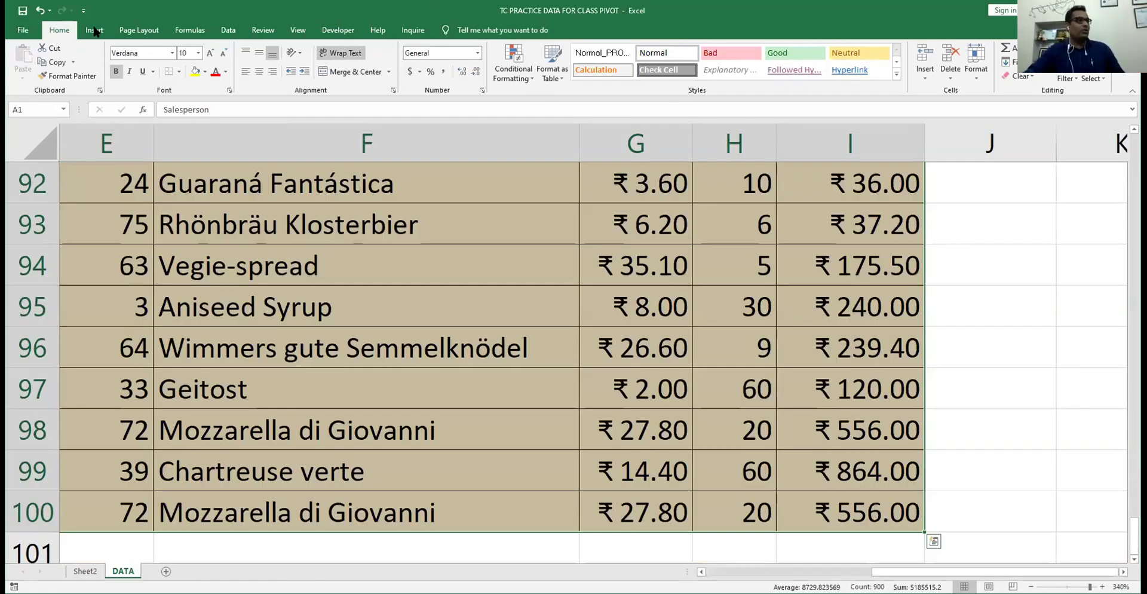
pyautogui.click(99, 31)
pyautogui.click(24, 54)
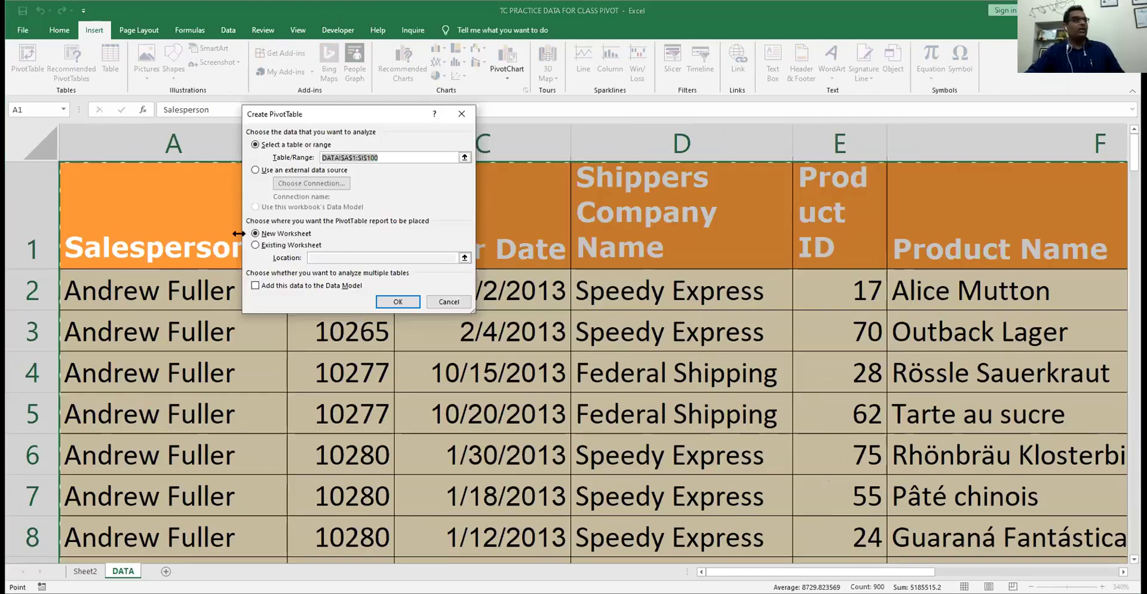
pyautogui.click(295, 246)
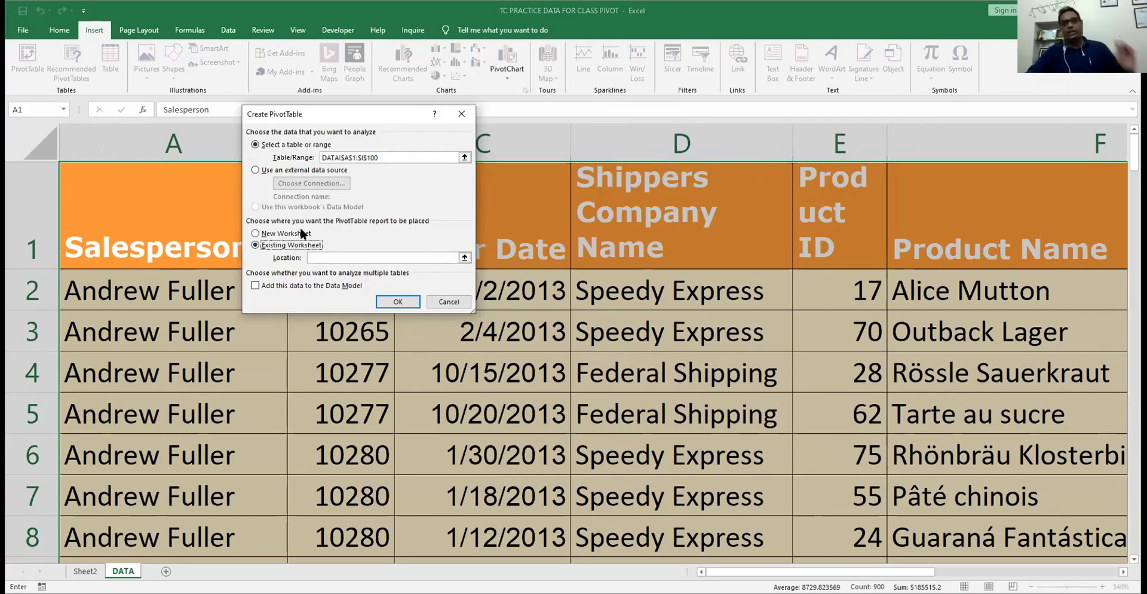
pyautogui.click(314, 257)
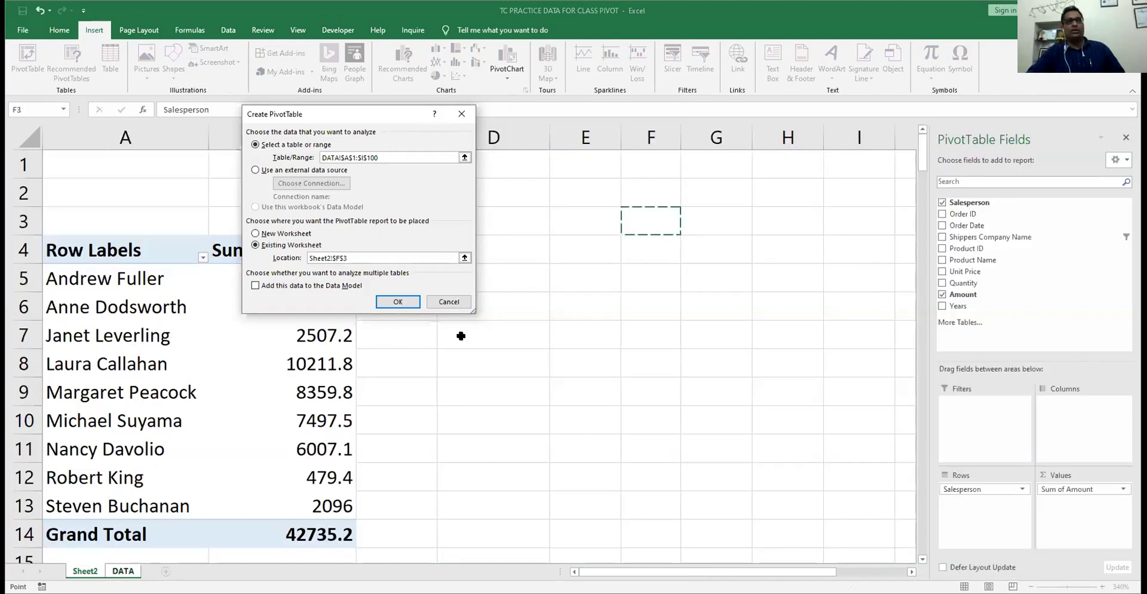
pyautogui.press('Return')
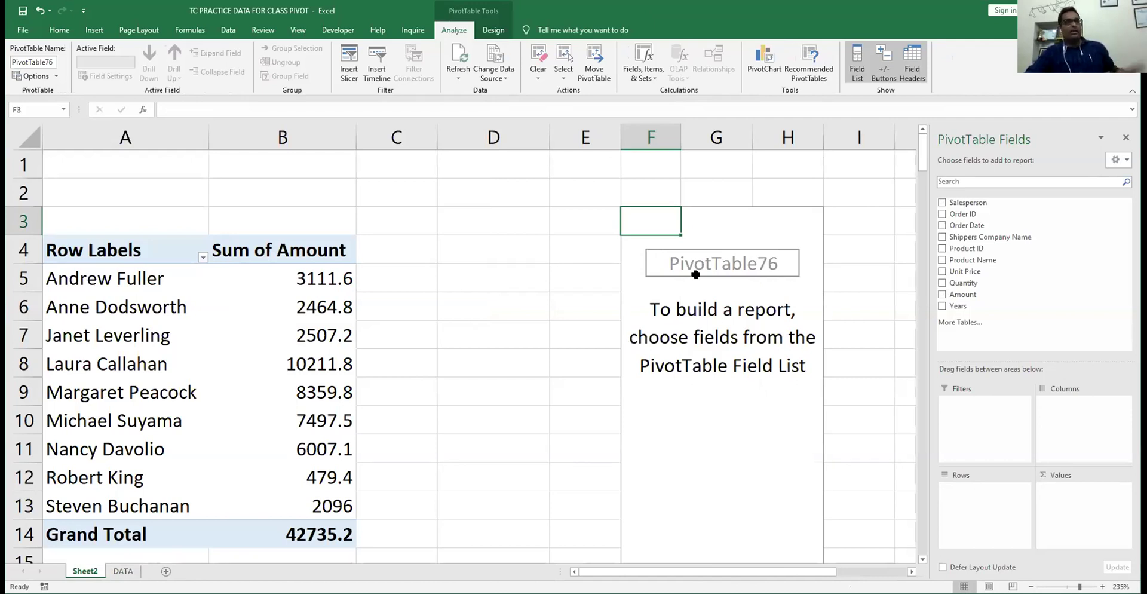
# - Switch between the two pivots and activate the new empty PivotTable
pyautogui.click(187, 276)
pyautogui.click(653, 258)
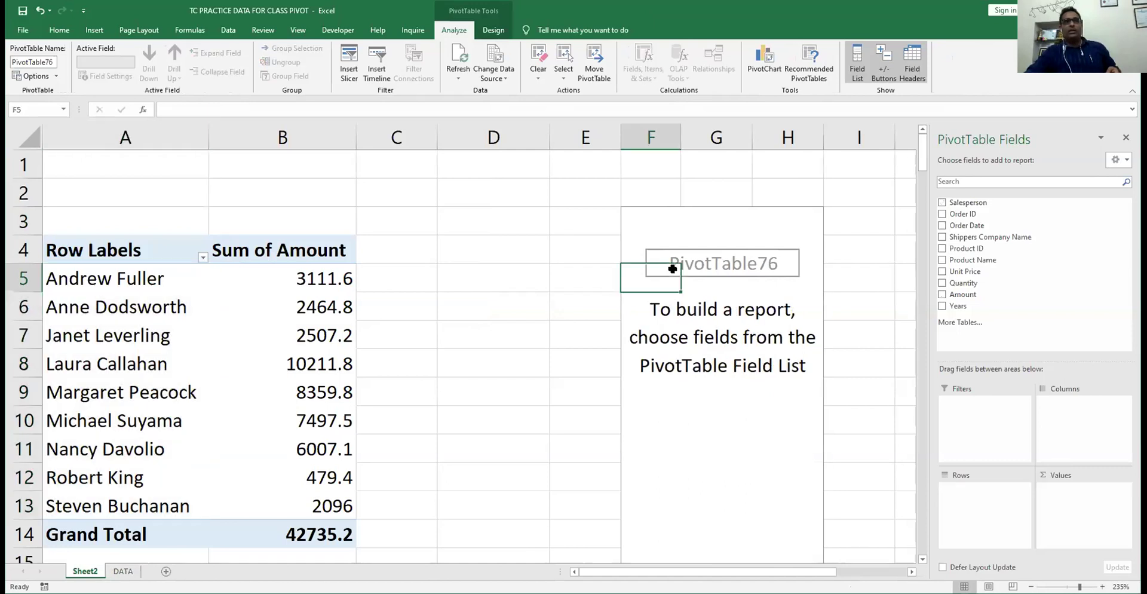
pyautogui.click(687, 230)
pyautogui.click(166, 299)
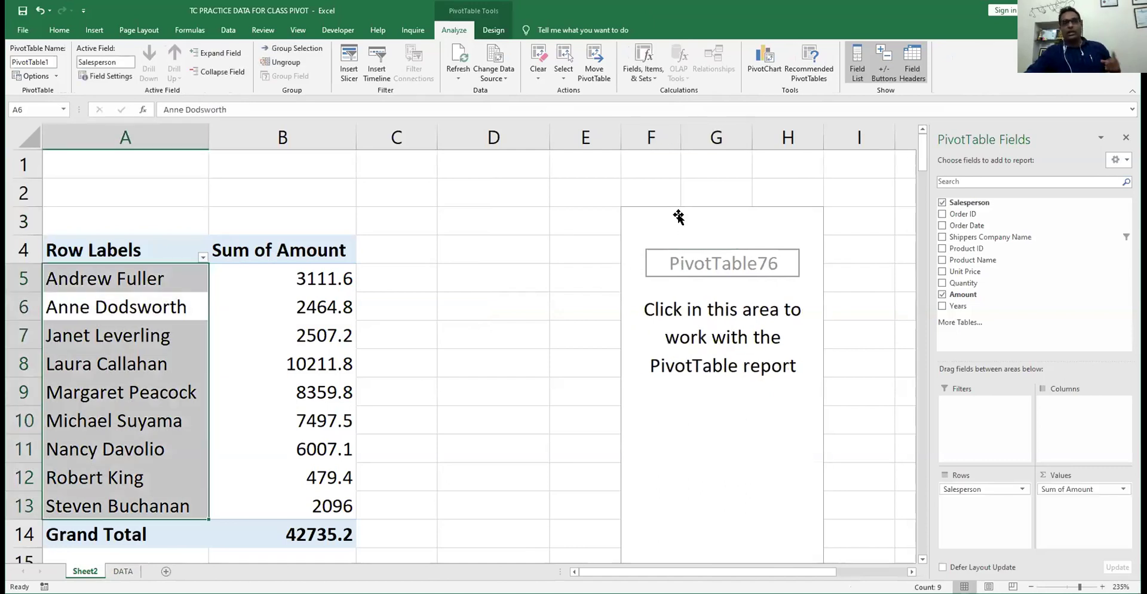
pyautogui.click(660, 229)
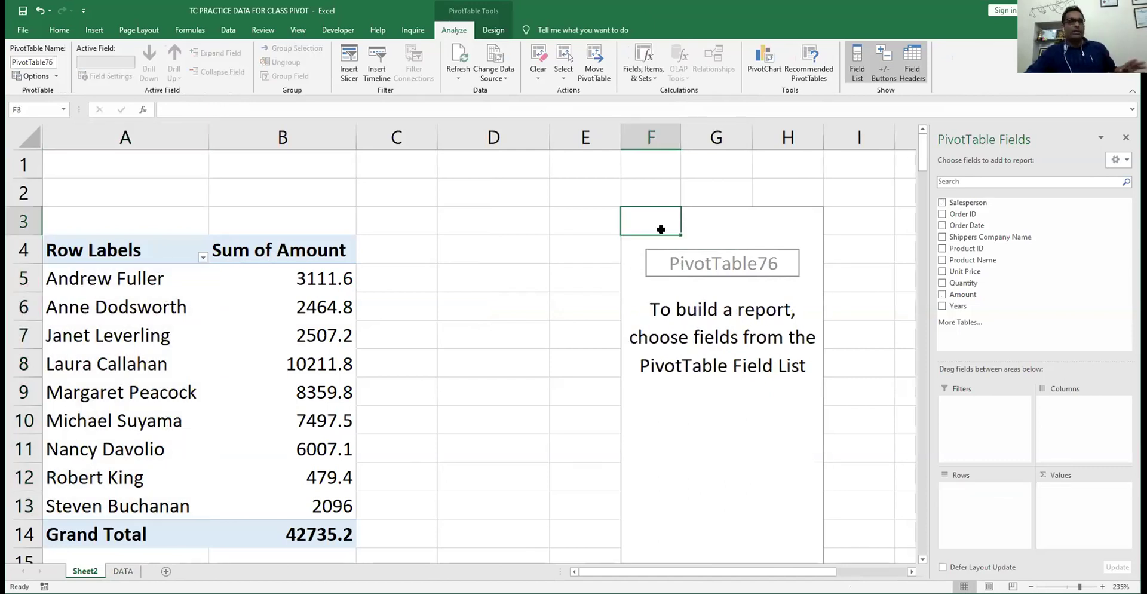
# - Add Product Name to rows and Sum of Amount to values, then insert blank rows above both pivots
pyautogui.click(942, 261)
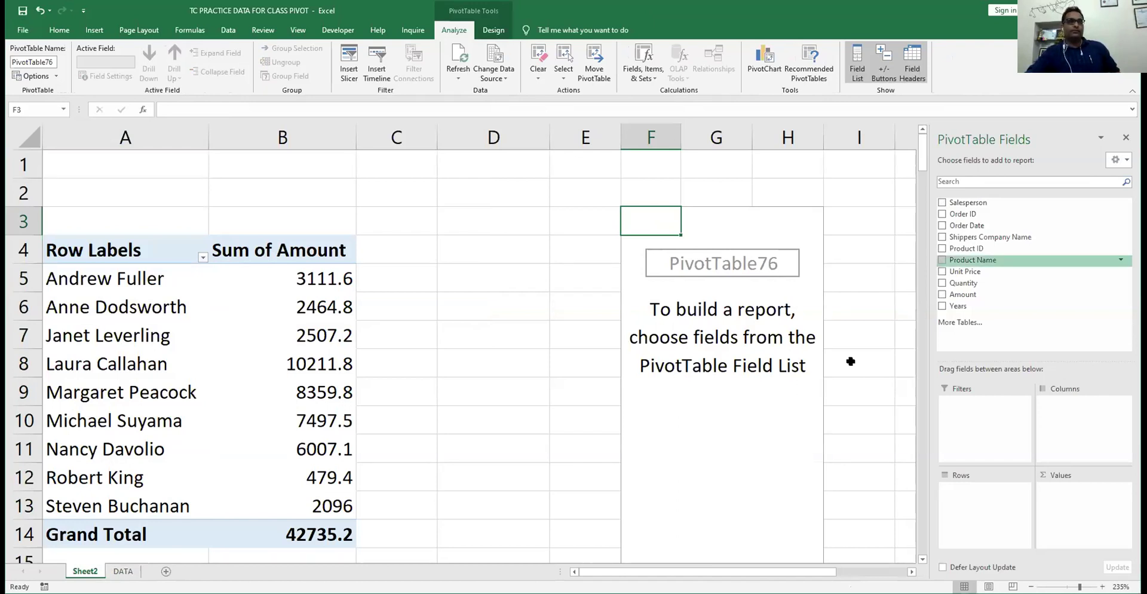
pyautogui.click(963, 294)
pyautogui.moveTo(966, 295); pyautogui.dragTo(1068, 501)
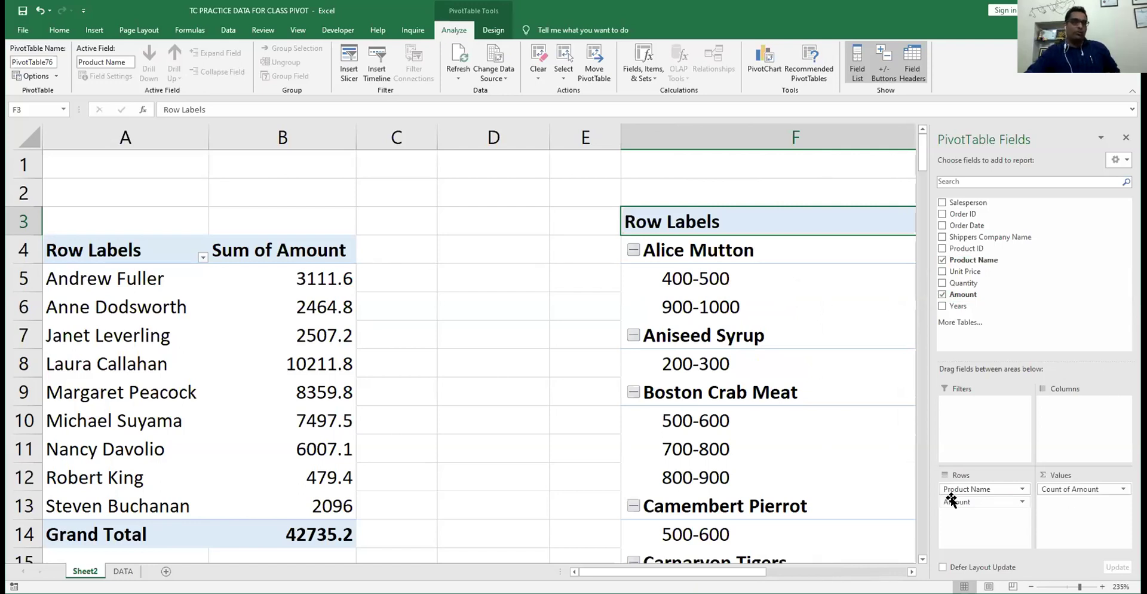
pyautogui.moveTo(951, 500); pyautogui.dragTo(885, 502)
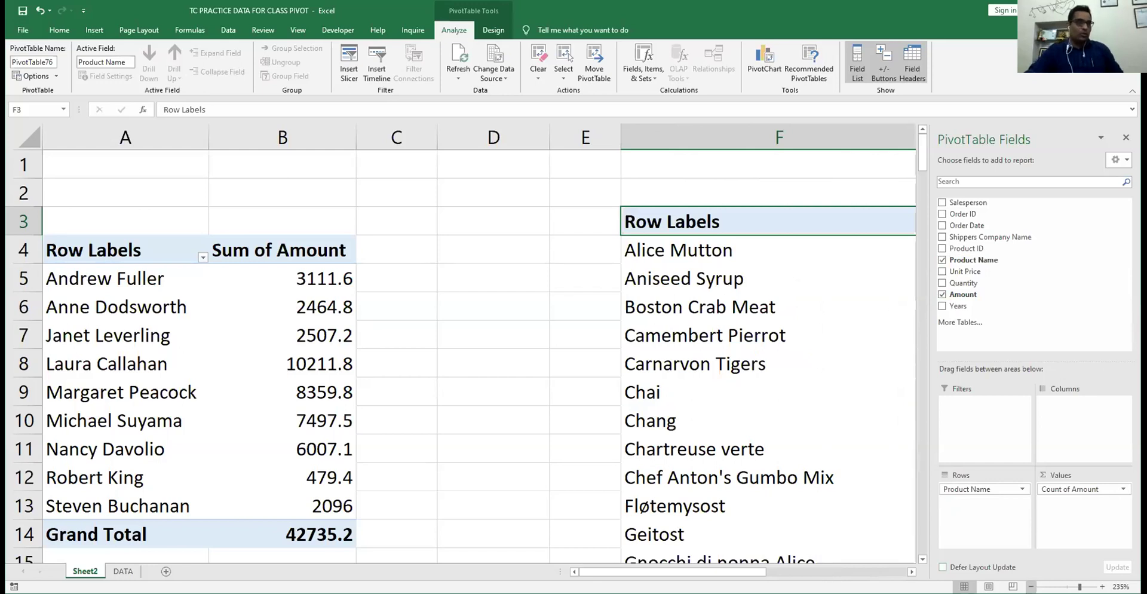
pyautogui.keyDown('ctrl'); pyautogui.scroll(-2, 460, 343); pyautogui.keyUp('ctrl')
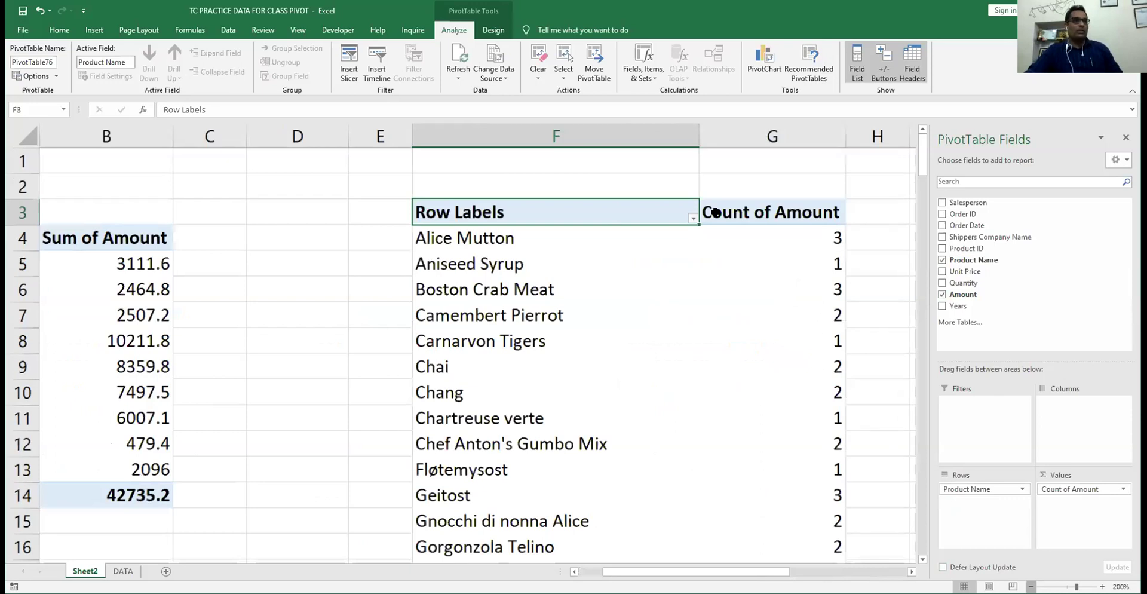
pyautogui.keyDown('ctrl'); pyautogui.scroll(-2, 716, 212); pyautogui.keyUp('ctrl')
pyautogui.keyDown('ctrl'); pyautogui.scroll(-2, 664, 203); pyautogui.keyUp('ctrl')
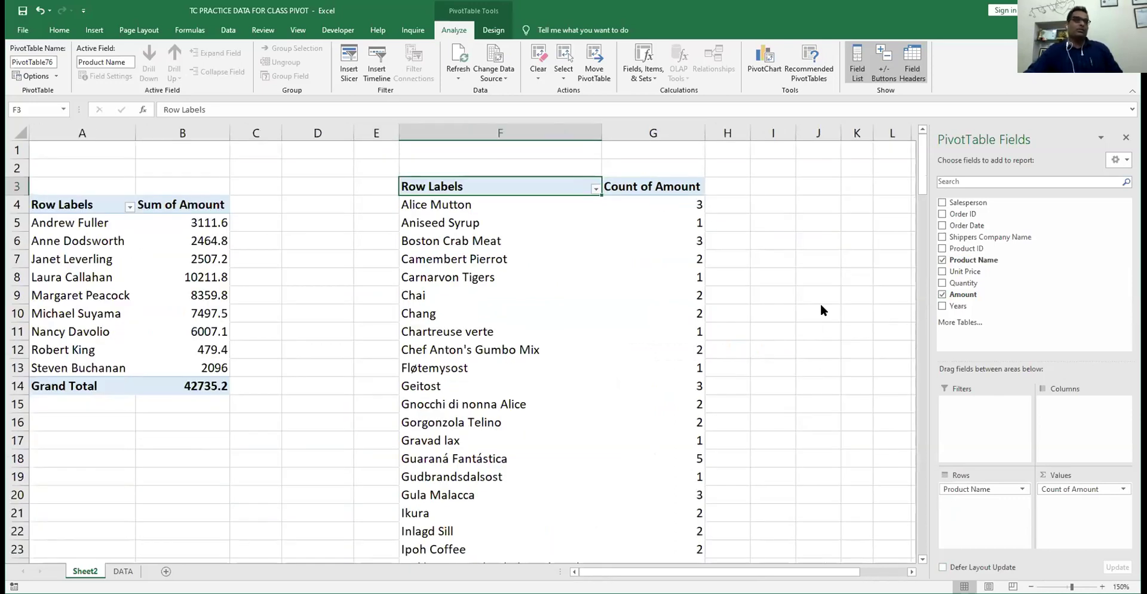
pyautogui.hotkey('ctrl', 'z')
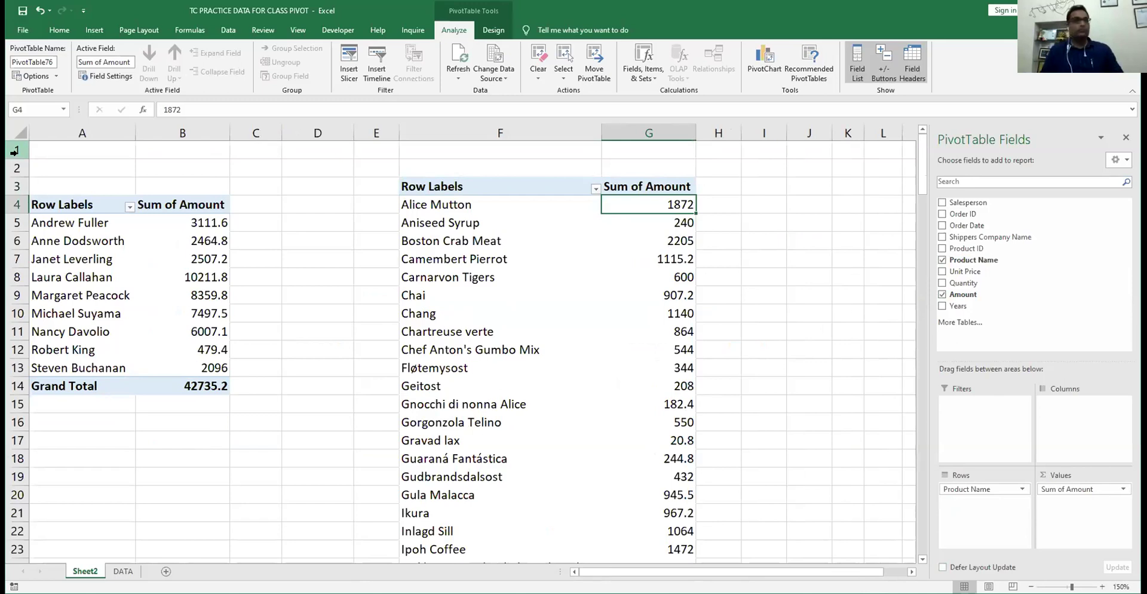
pyautogui.click(14, 151)
pyautogui.hotkey('ctrl', 'shift', '+')
pyautogui.hotkey('ctrl', 'shift', '+')
pyautogui.hotkey('ctrl', 'shift', '+')
pyautogui.hotkey('ctrl', 'shift', '+')
pyautogui.hotkey('ctrl', 'shift', '+')
pyautogui.hotkey('ctrl', 'shift', '+')
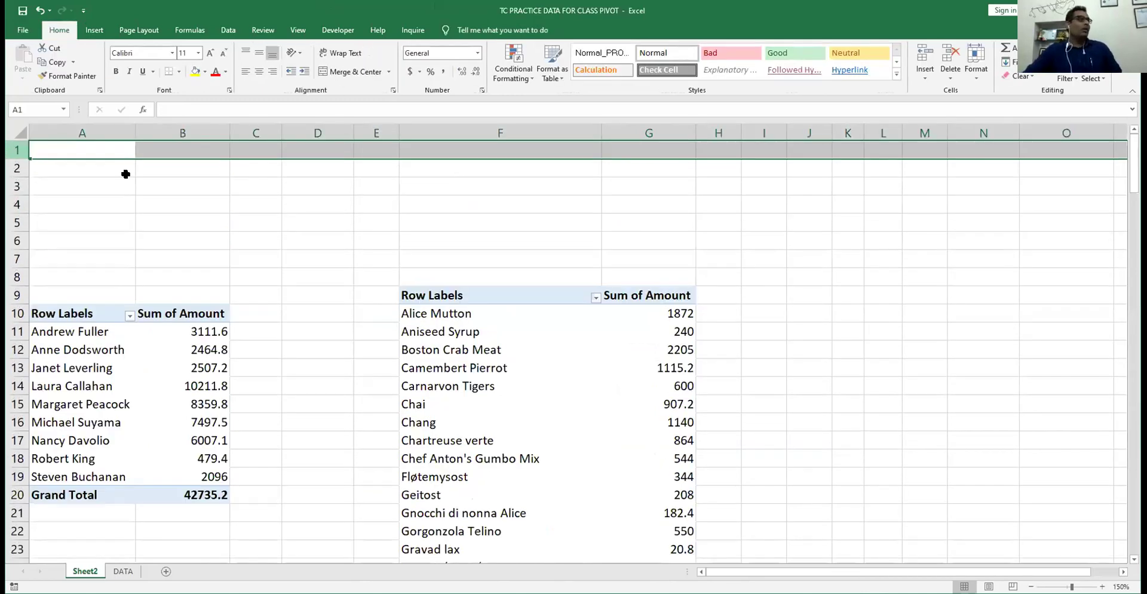
# - Add an Order Date timeline to the salesperson pivot and move it to the sheet's top-left
pyautogui.click(84, 188)
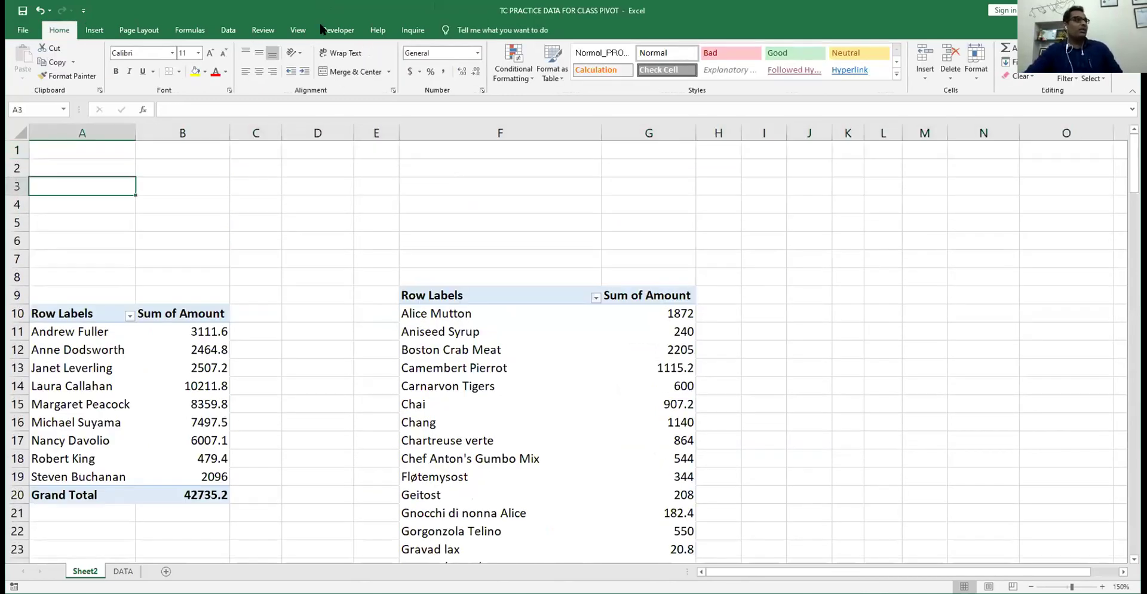
pyautogui.click(72, 331)
pyautogui.click(460, 32)
pyautogui.click(377, 62)
pyautogui.press('space')
pyautogui.click(350, 311)
pyautogui.moveTo(383, 303); pyautogui.dragTo(109, 154)
# - Filter the salesperson pivot through several 2014 months, ending on January then February 2013
pyautogui.click(52, 232)
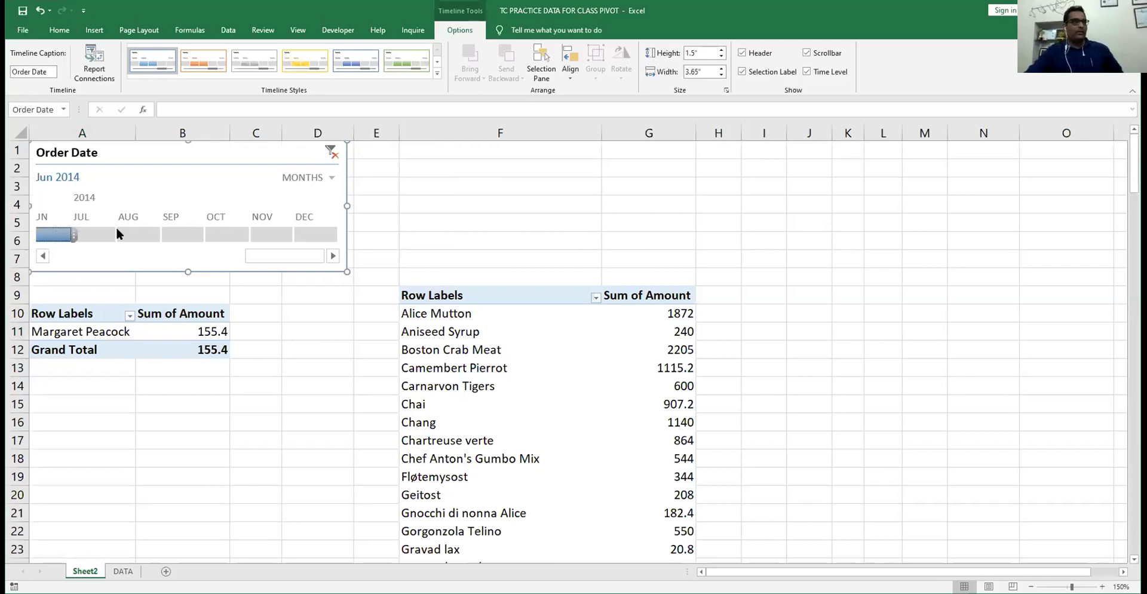
pyautogui.click(99, 233)
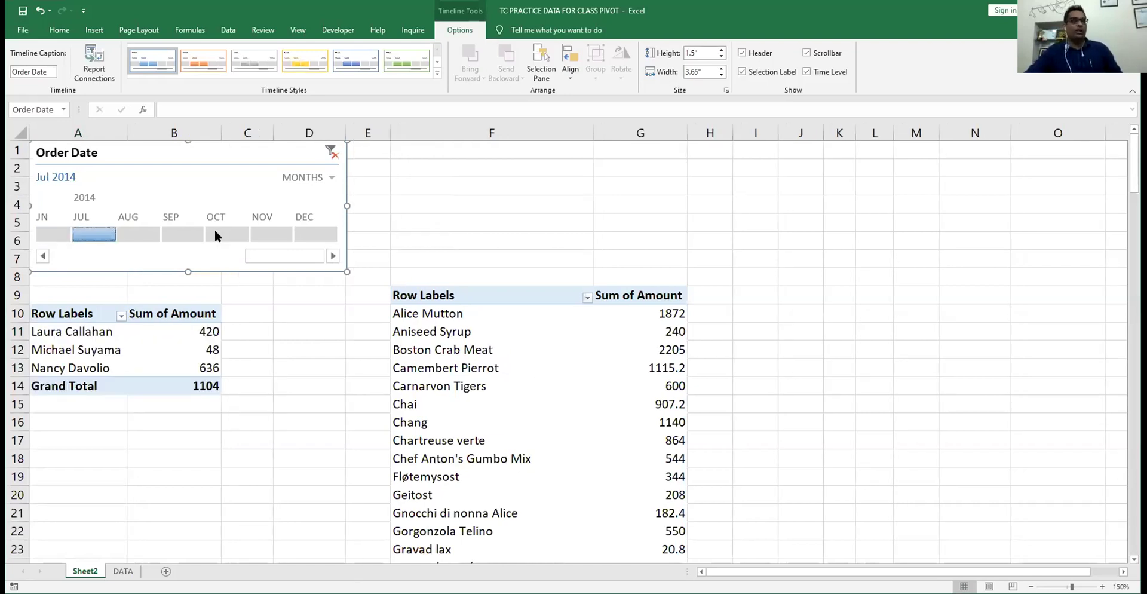
pyautogui.click(242, 234)
pyautogui.click(265, 234)
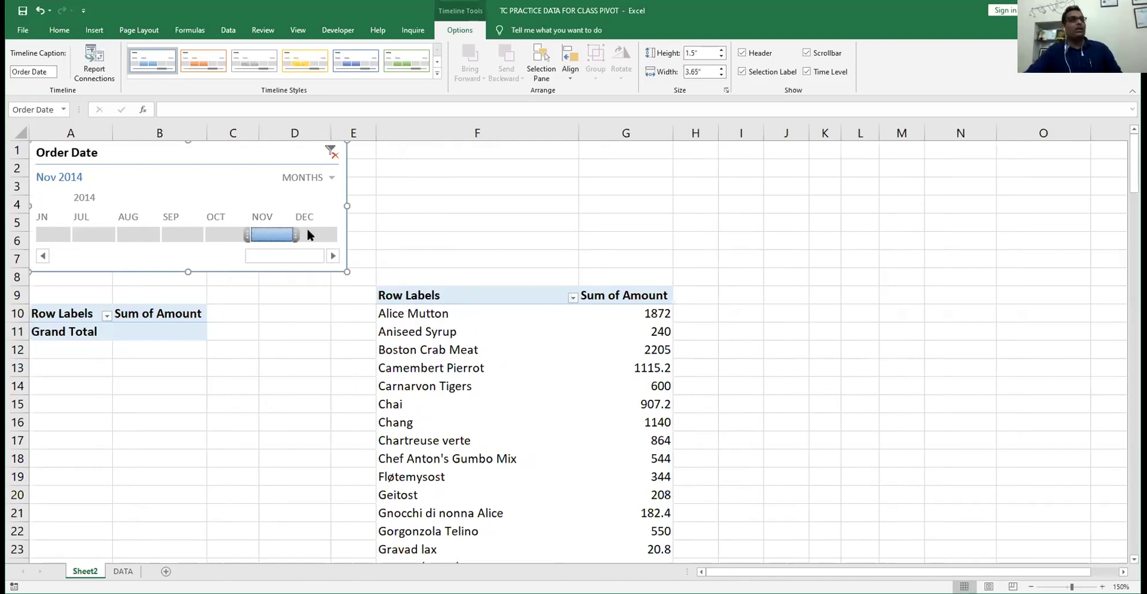
pyautogui.click(180, 234)
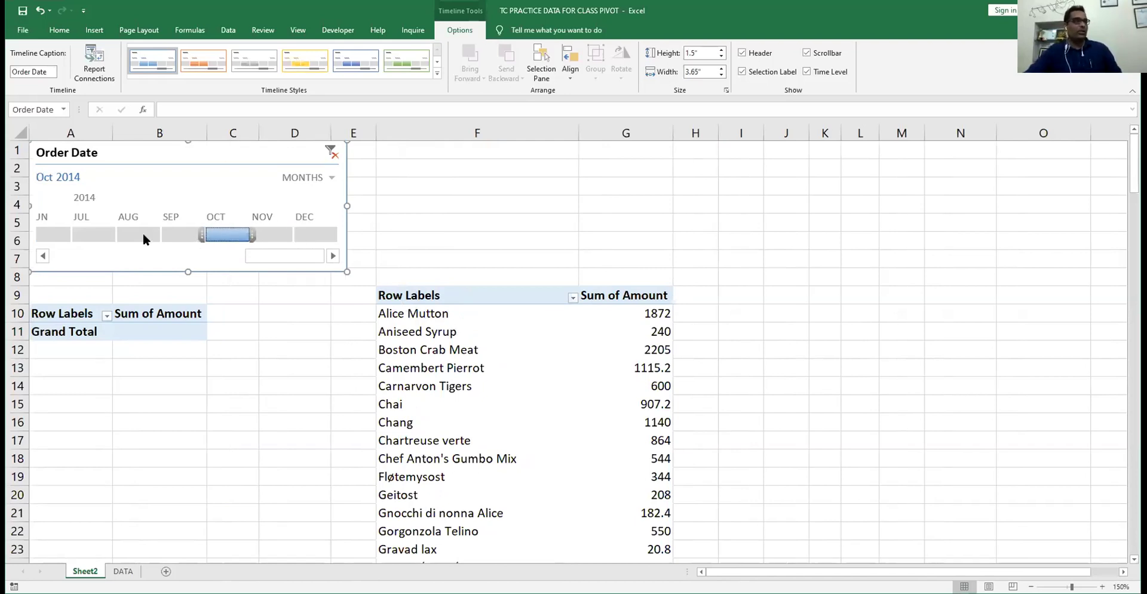
pyautogui.click(43, 256)
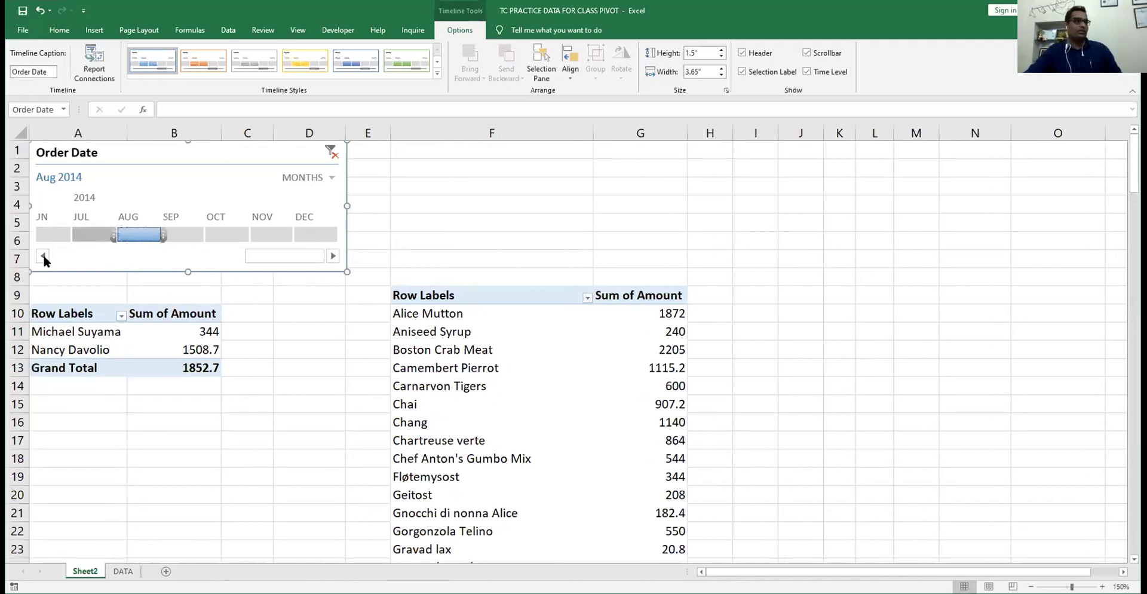
pyautogui.click(42, 256)
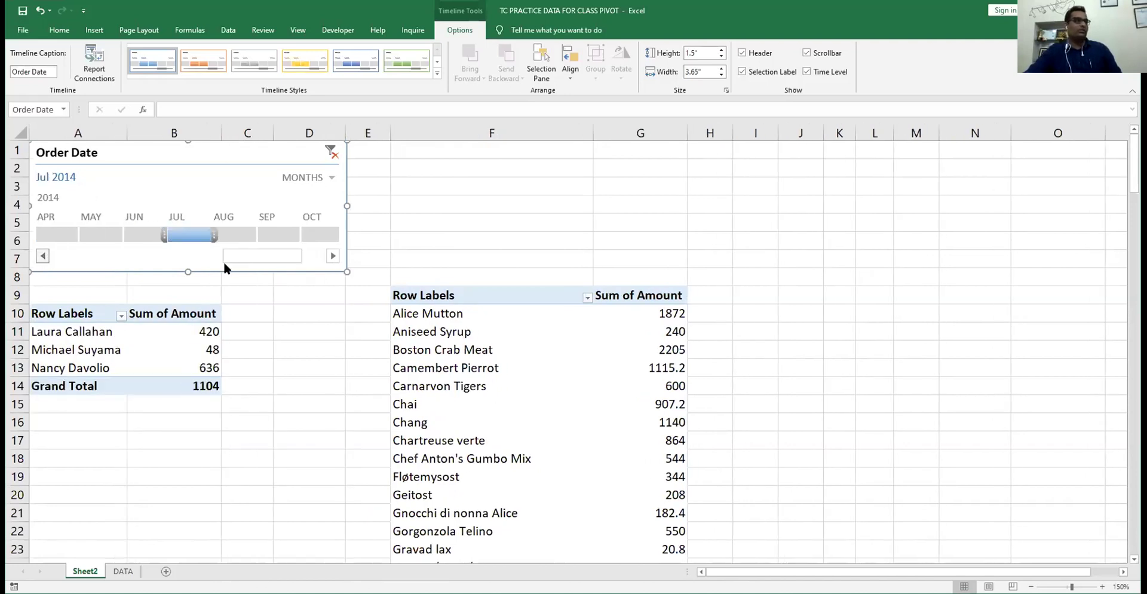
pyautogui.scroll(5, 58, 237)
pyautogui.click(58, 235)
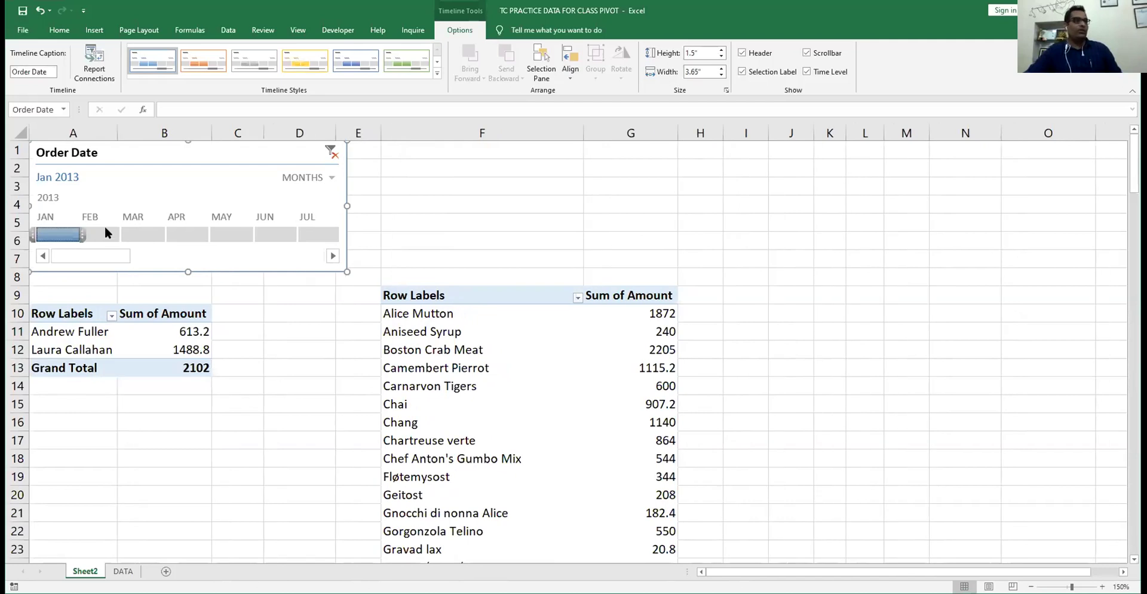
pyautogui.click(105, 228)
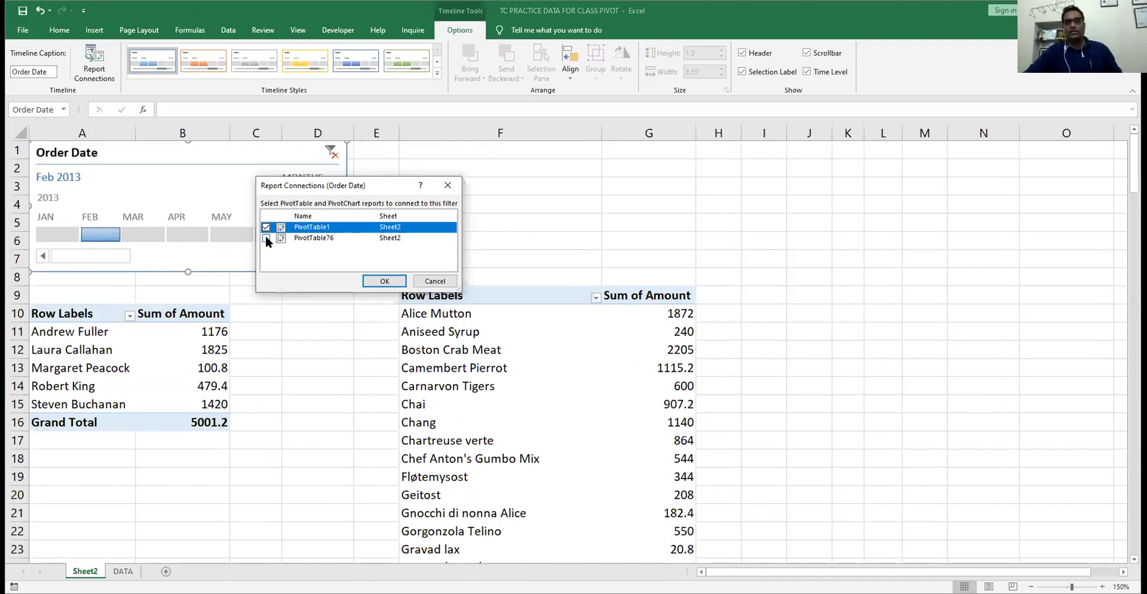
pyautogui.click(265, 237)
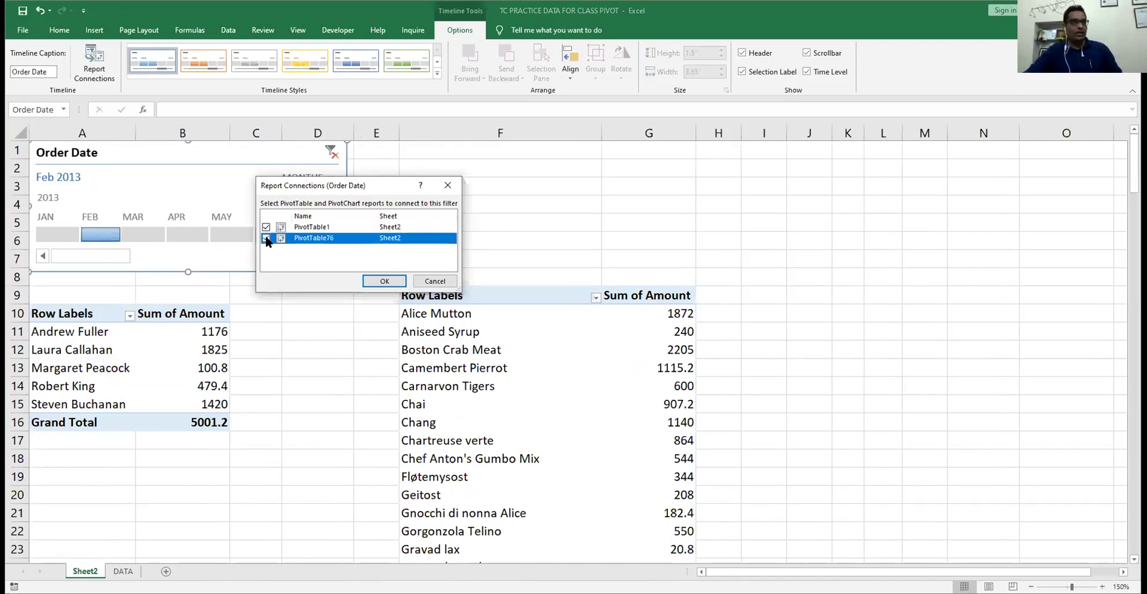
pyautogui.click(376, 280)
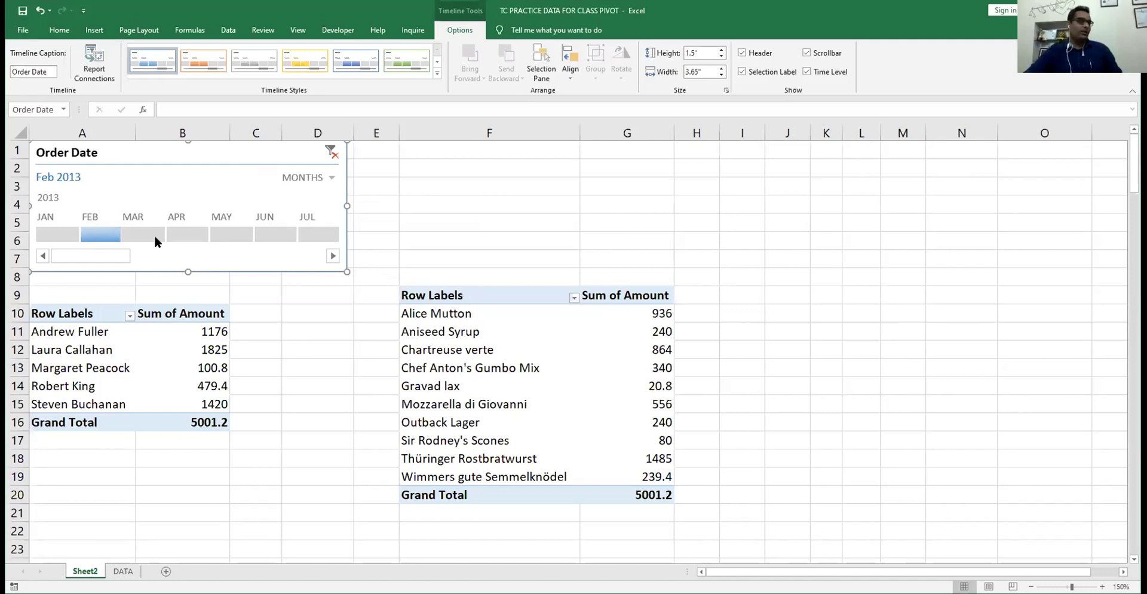
pyautogui.click(137, 233)
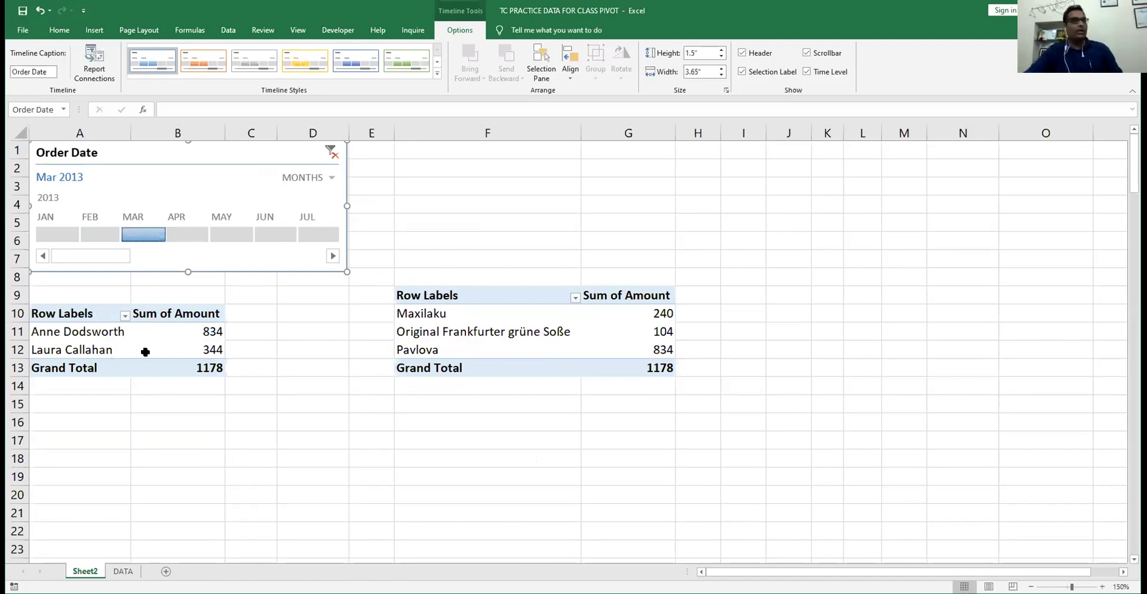
pyautogui.click(279, 234)
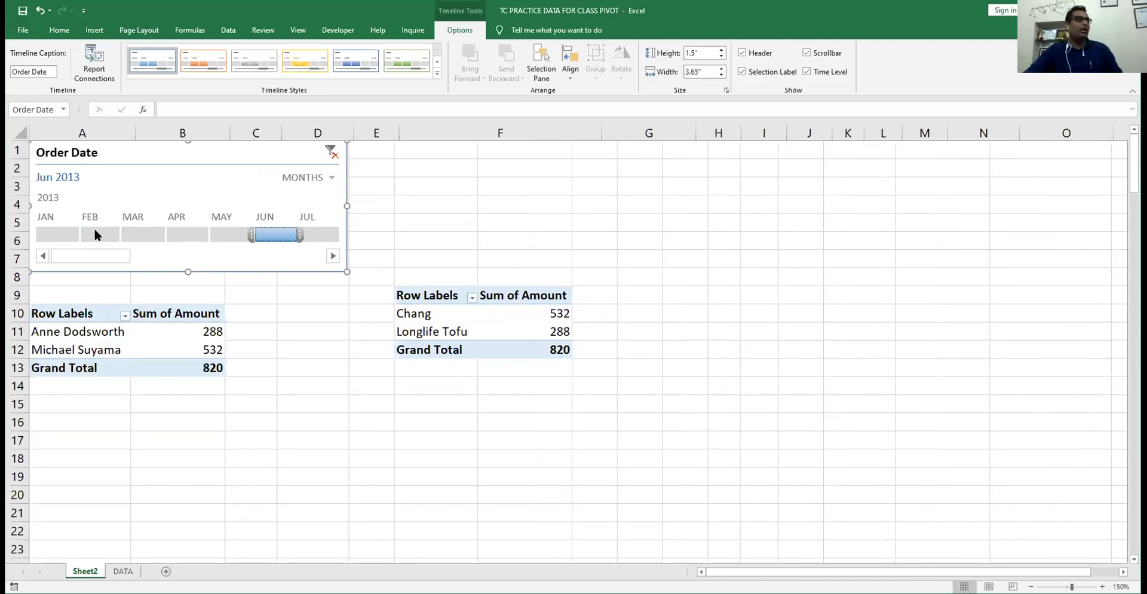
pyautogui.click(59, 239)
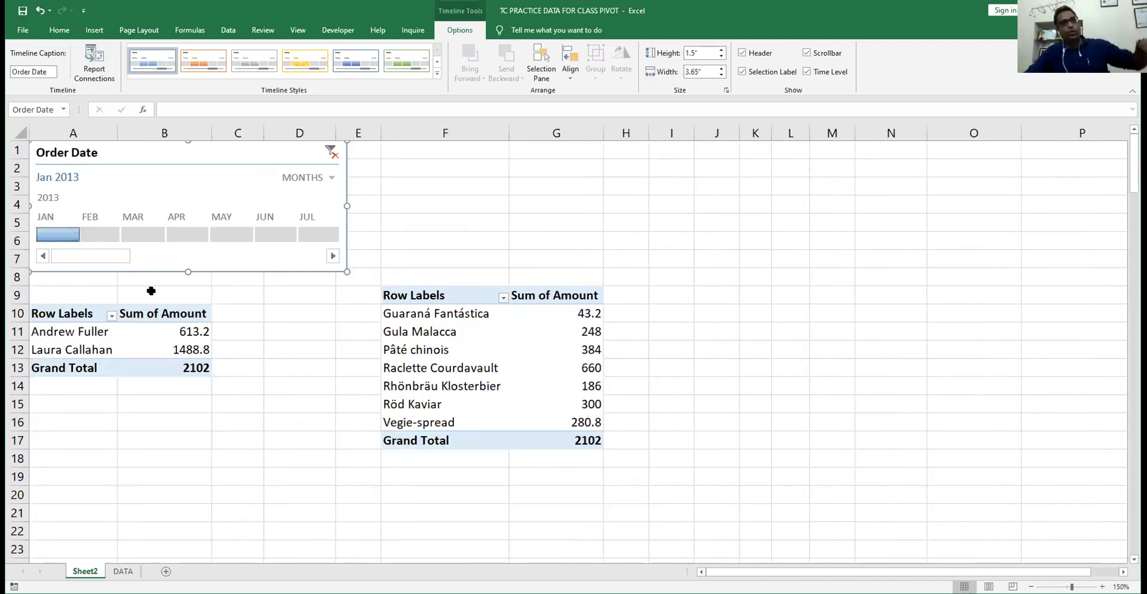
pyautogui.click(105, 233)
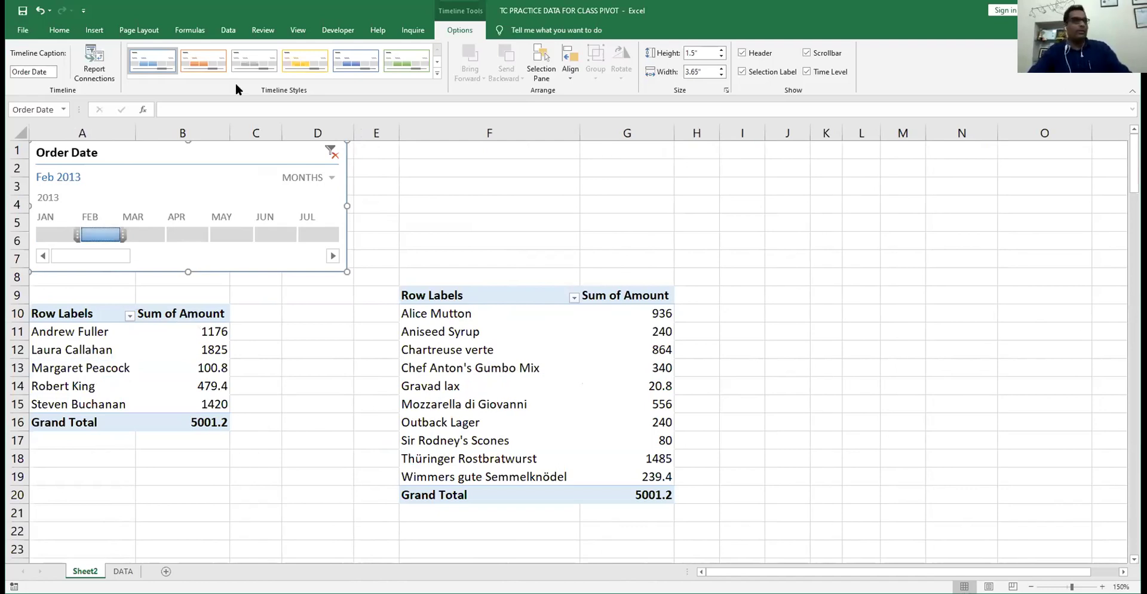
# - Apply the green timeline style, then try March and May 2013 before returning to February
pyautogui.click(414, 47)
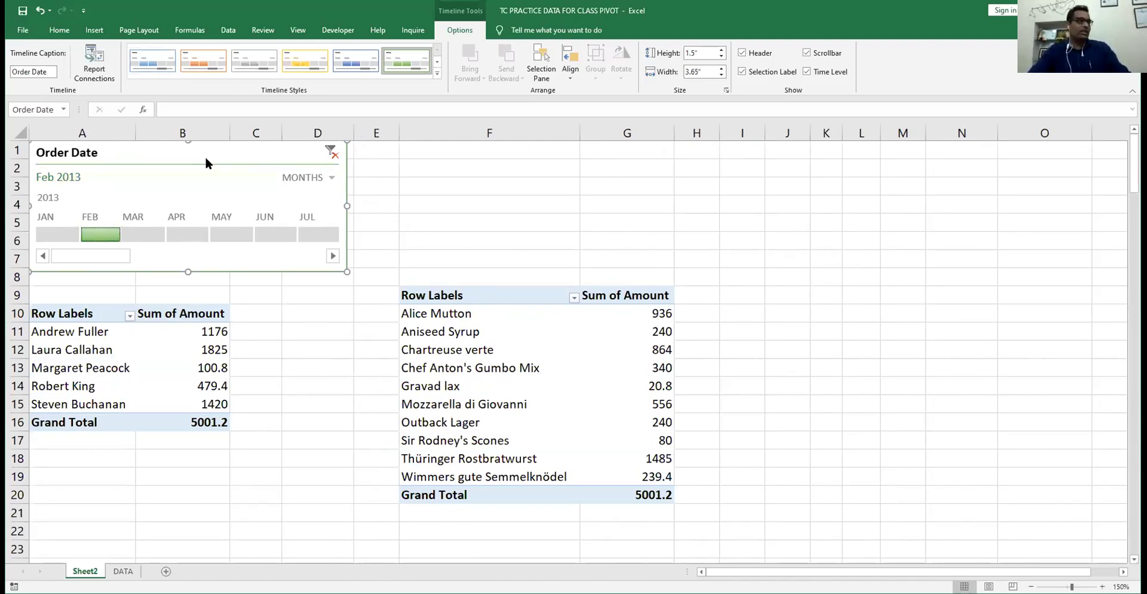
pyautogui.click(143, 234)
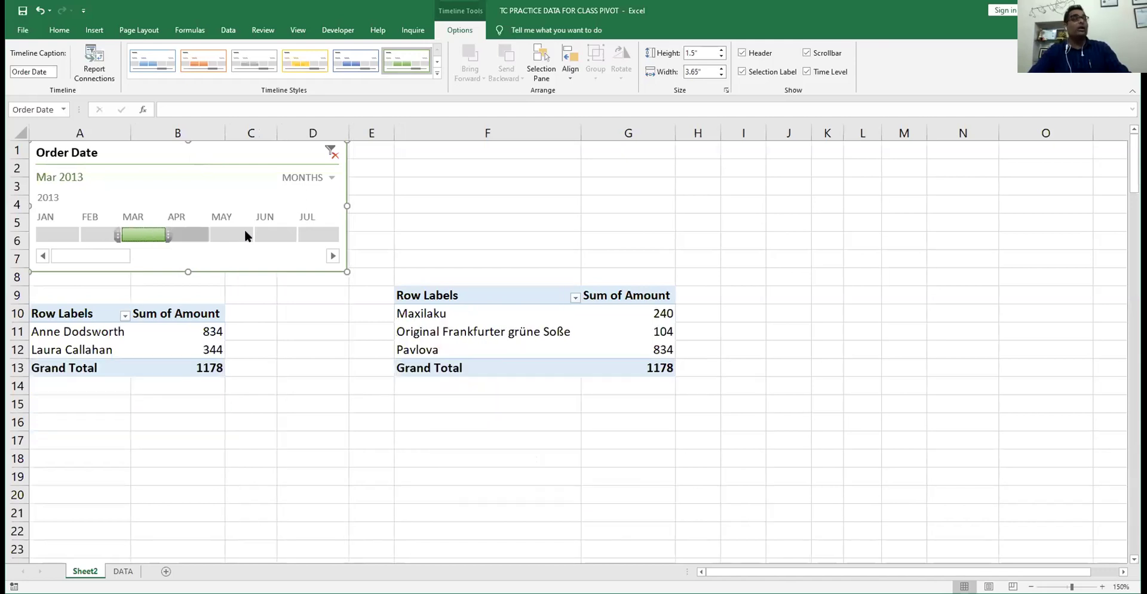
pyautogui.click(245, 233)
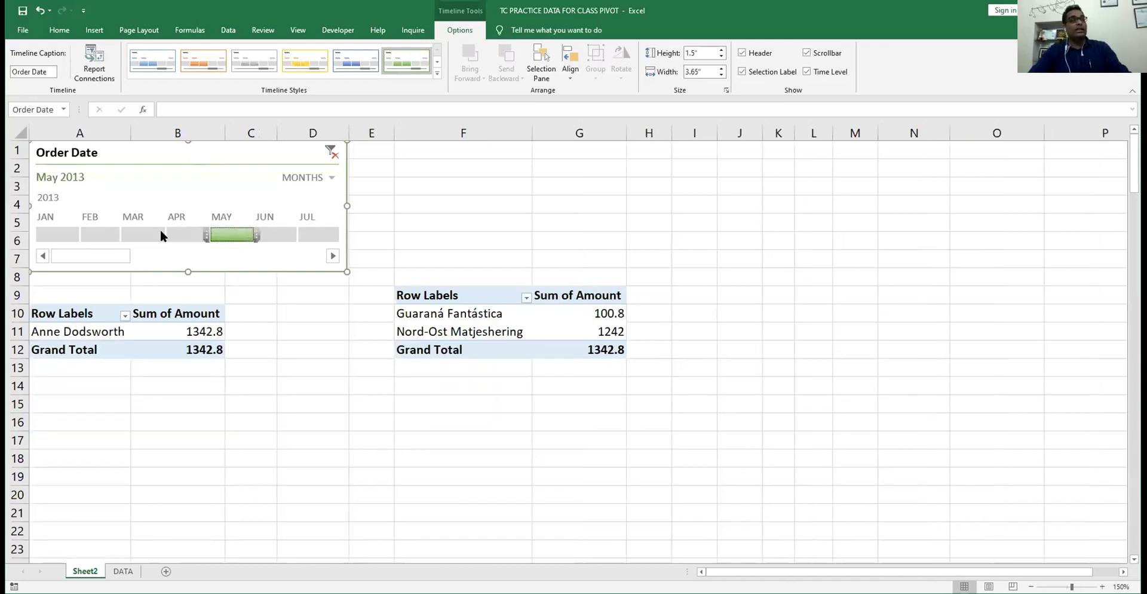
pyautogui.click(103, 234)
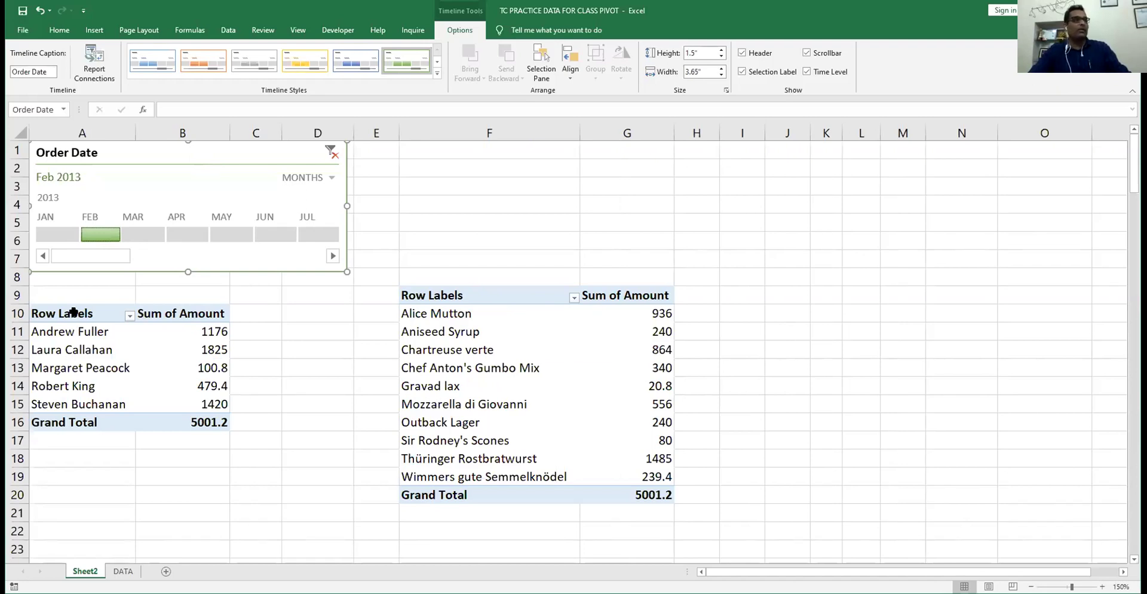
# - Select the salesperson pivot table and show its PivotTable Analyze options
pyautogui.click(73, 312)
pyautogui.click(73, 331)
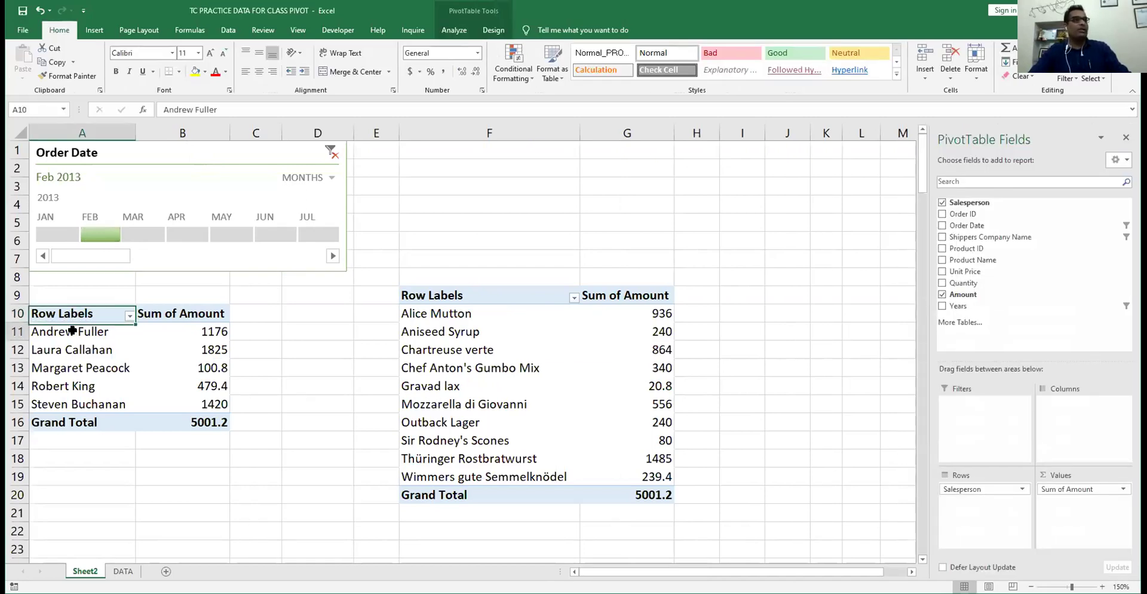
pyautogui.click(459, 30)
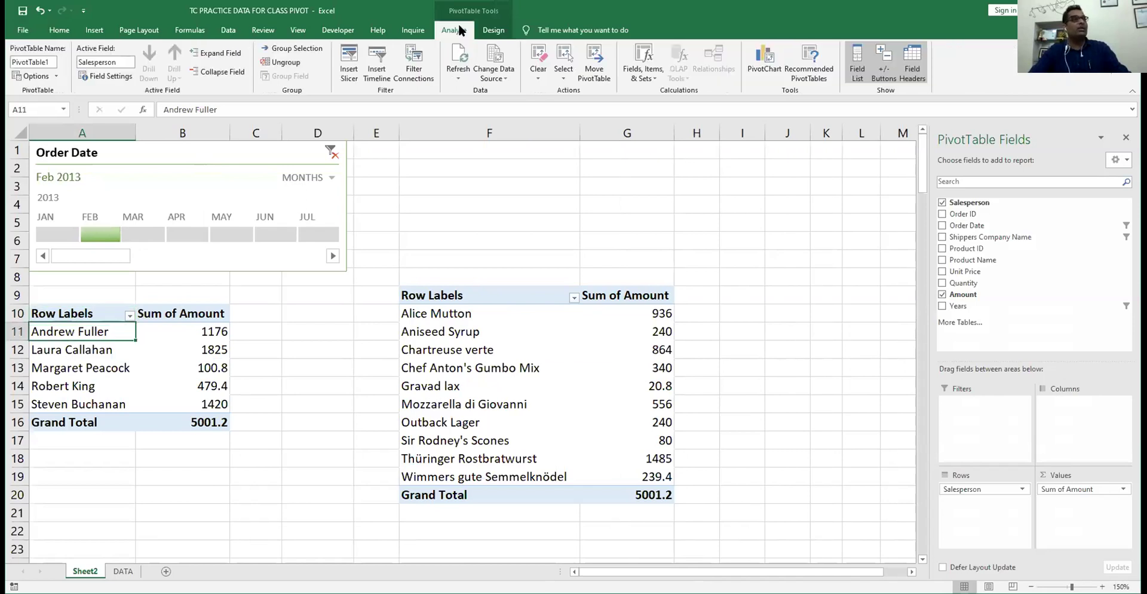
# - Insert a 3-D Column PivotChart from the salesperson pivot table
pyautogui.click(769, 58)
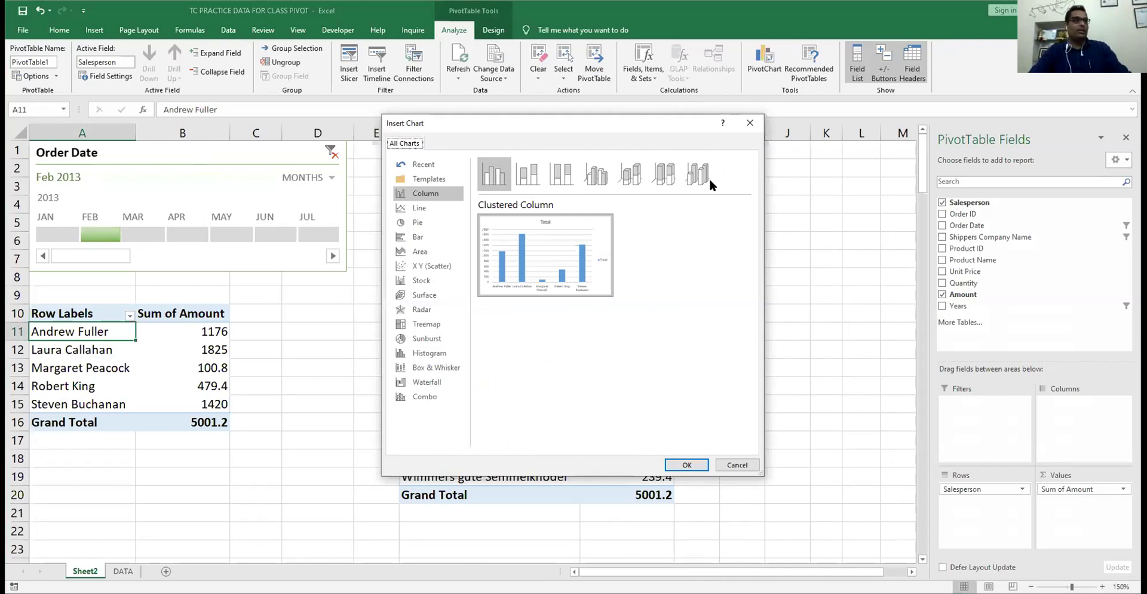
pyautogui.click(699, 173)
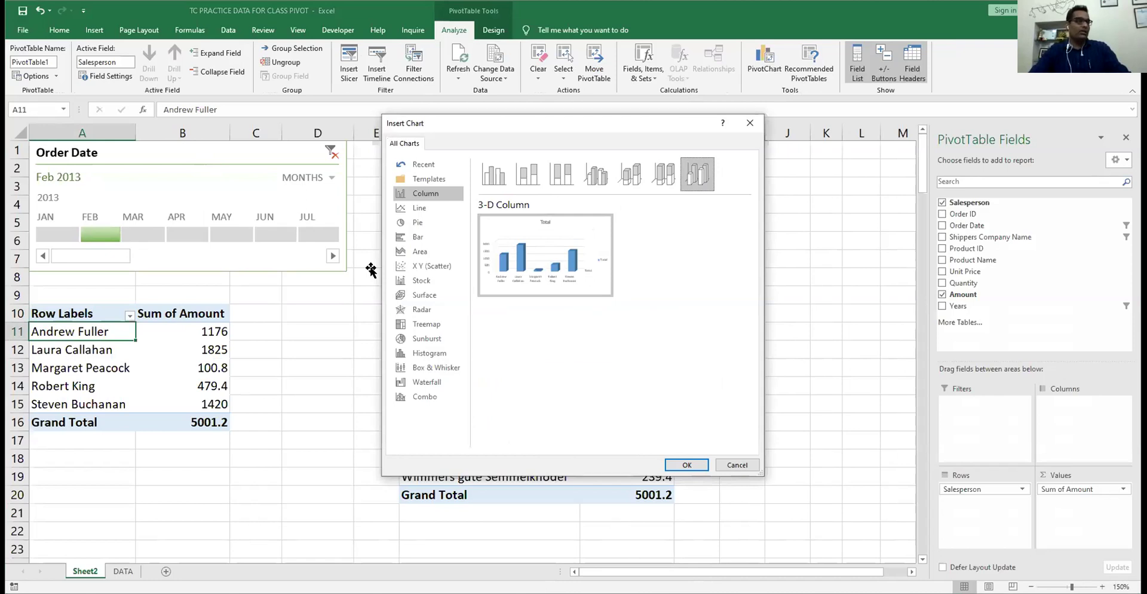
pyautogui.press('Return')
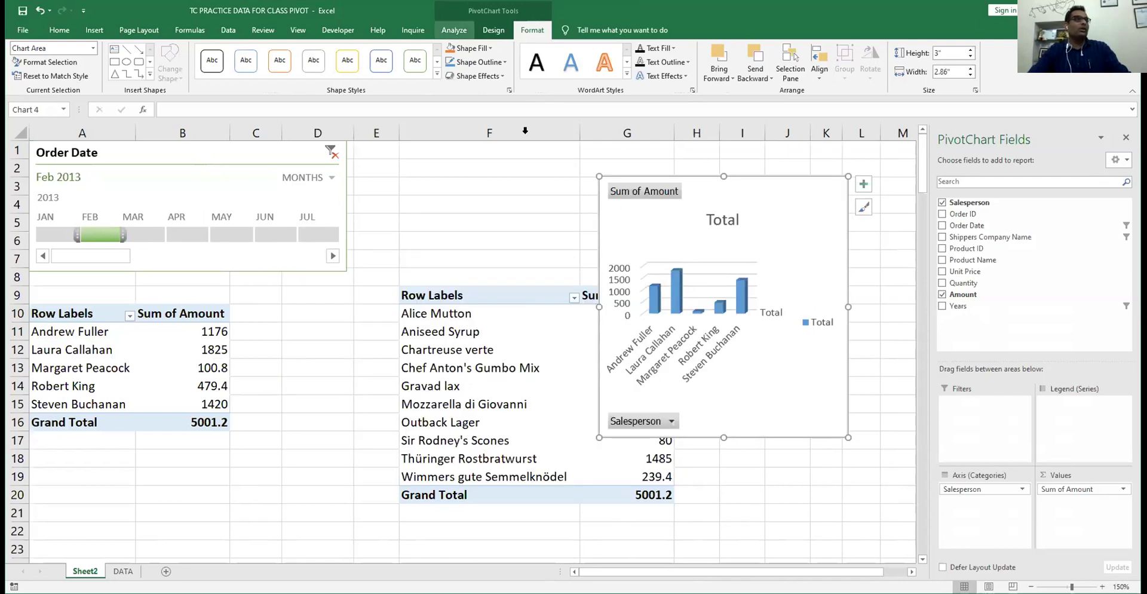
# - Give the chart a dark style with the orange colour scheme on its bars
pyautogui.click(454, 30)
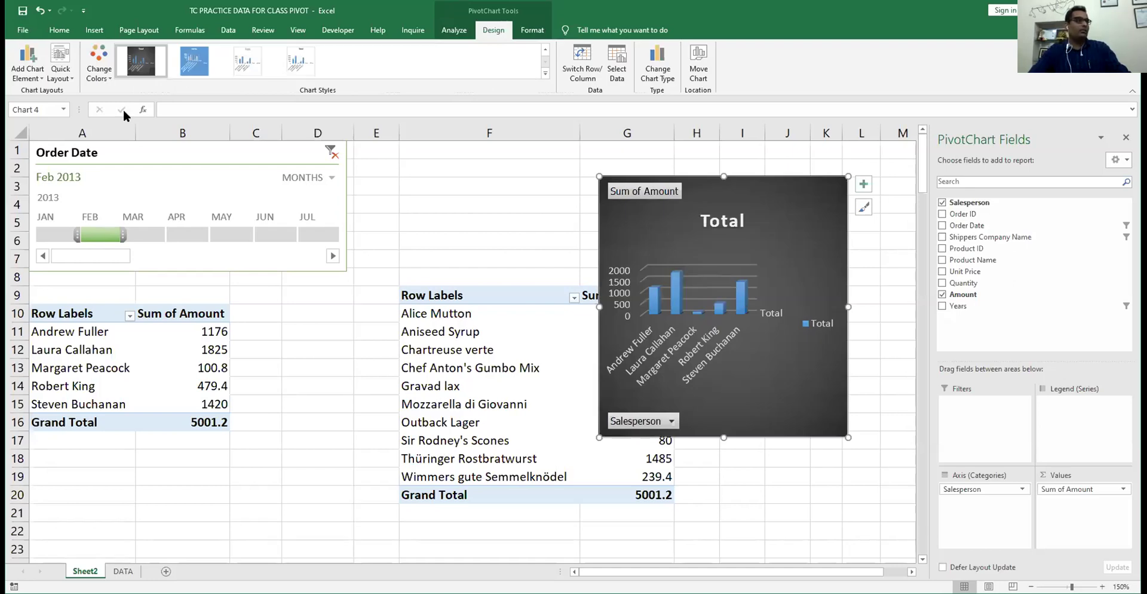
pyautogui.click(98, 63)
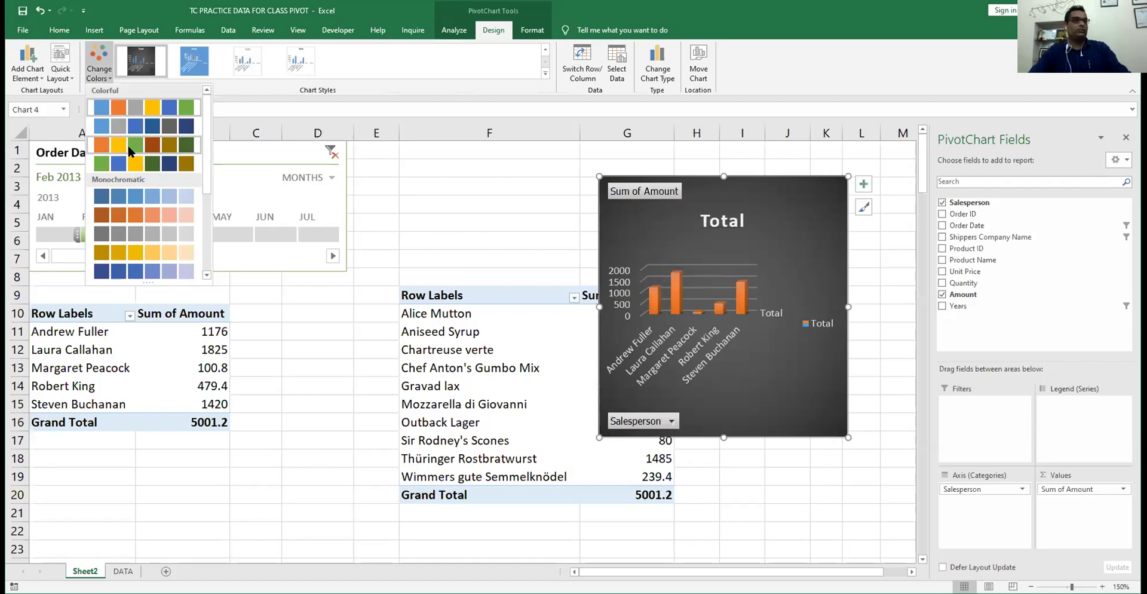
pyautogui.click(127, 142)
# - Filter to March 2013, shrink the chart, and move it below the pivot tables
pyautogui.click(138, 233)
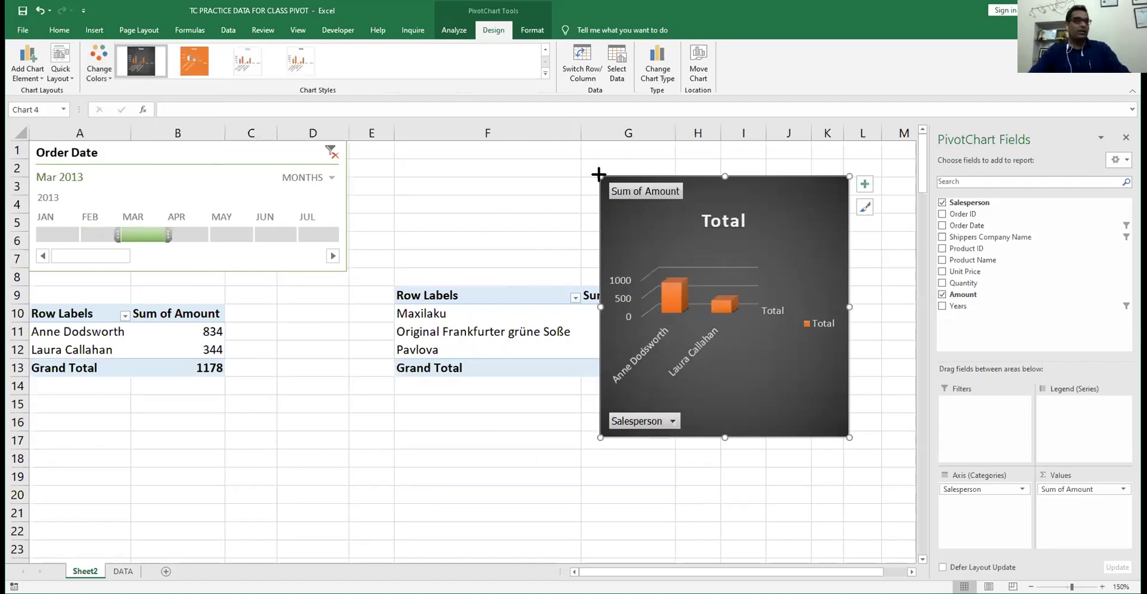
pyautogui.moveTo(601, 176); pyautogui.dragTo(660, 243)
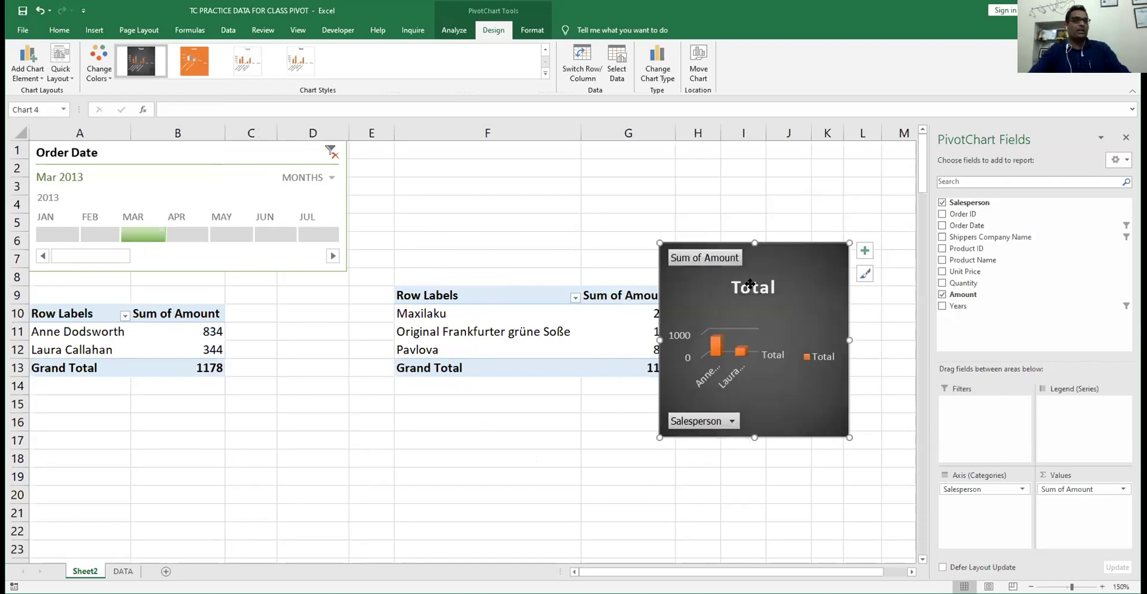
pyautogui.moveTo(812, 241); pyautogui.dragTo(389, 335)
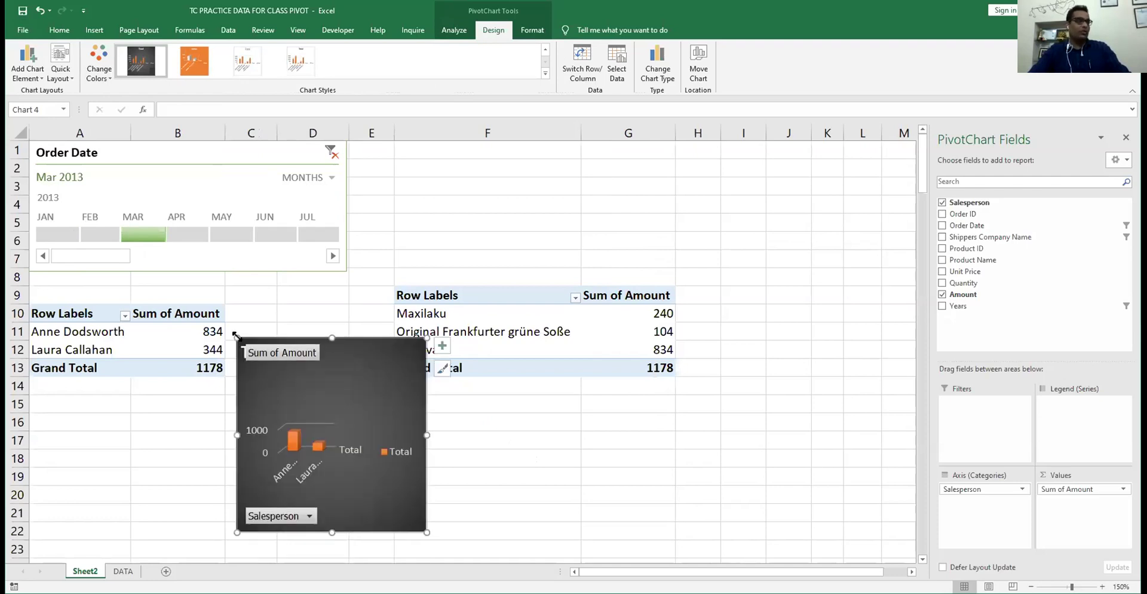
# - Move the chart to the top of columns F–H, insert five rows at row 8, and refilter to February 2013
pyautogui.hotkey('ctrl', 'z')
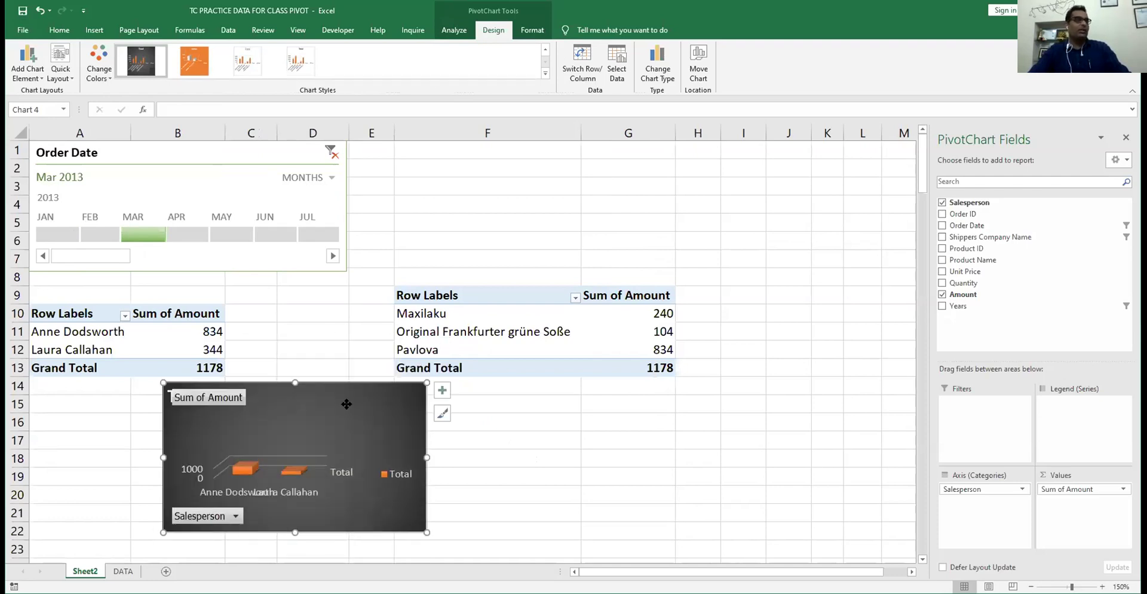
pyautogui.moveTo(617, 148); pyautogui.dragTo(604, 149)
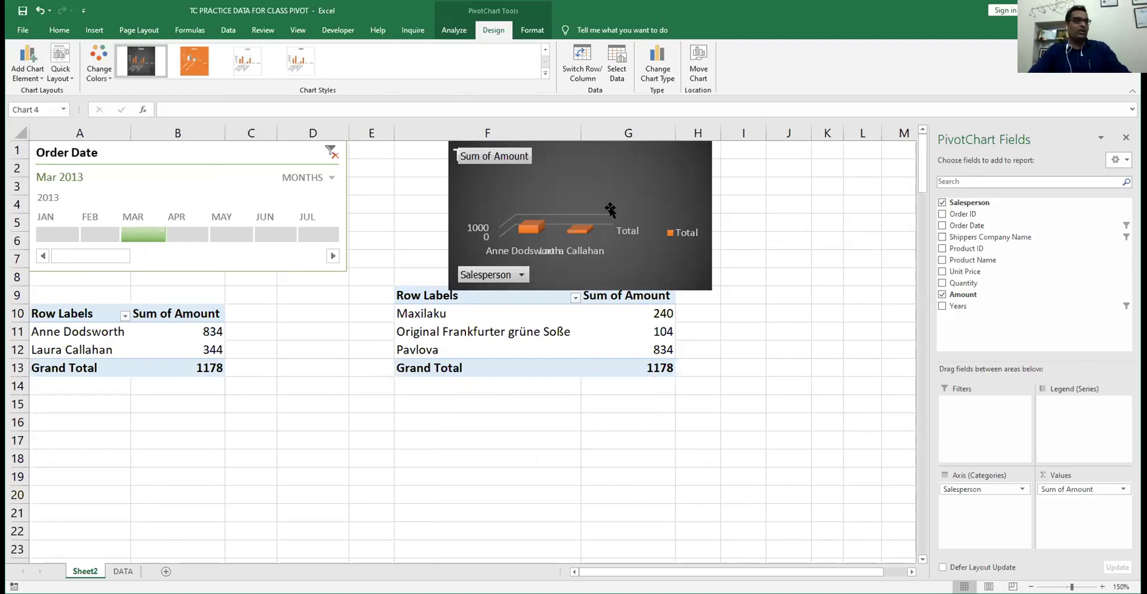
pyautogui.click(14, 275)
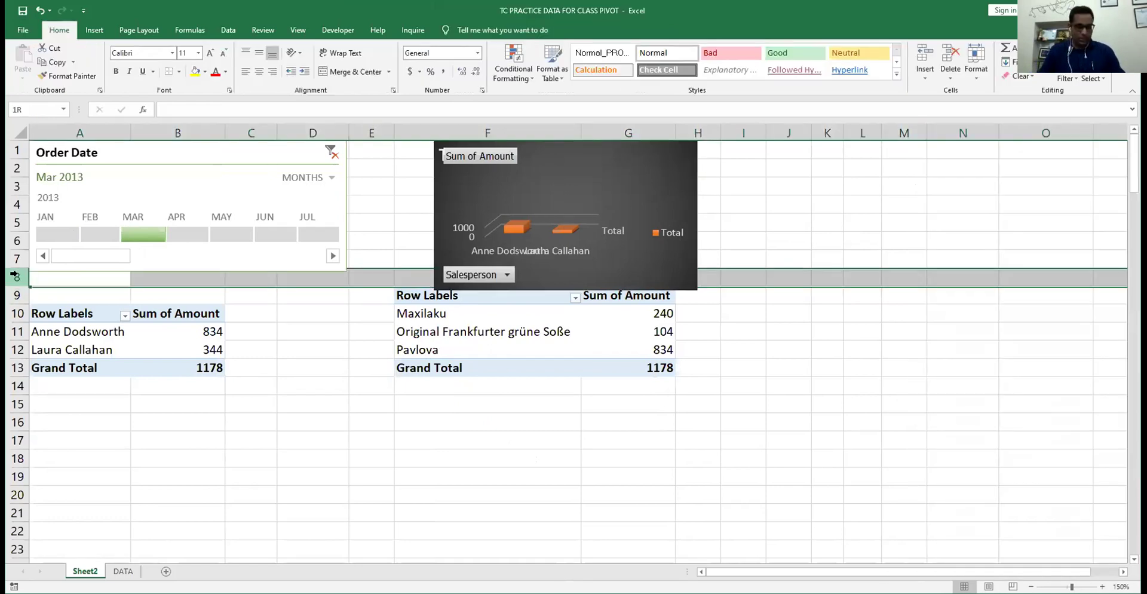
pyautogui.hotkey('ctrl', 'shift', '+')
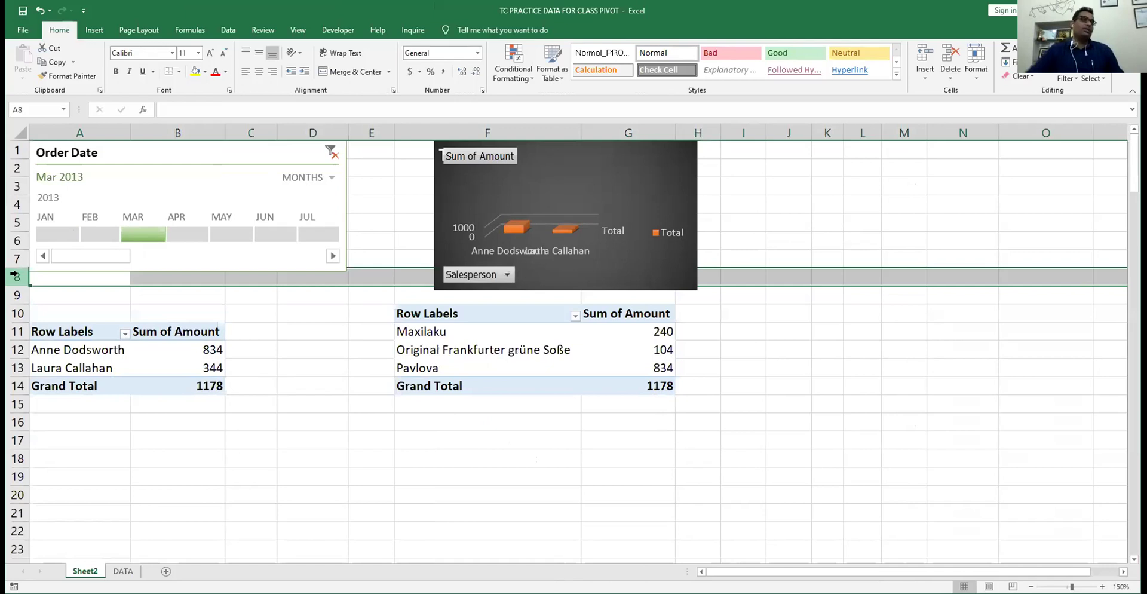
pyautogui.hotkey('ctrl', 'shift', '+')
pyautogui.hotkey('ctrl', 'shift', '+')
pyautogui.hotkey('ctrl', 'shift', '+')
pyautogui.hotkey('ctrl', 'shift', '+')
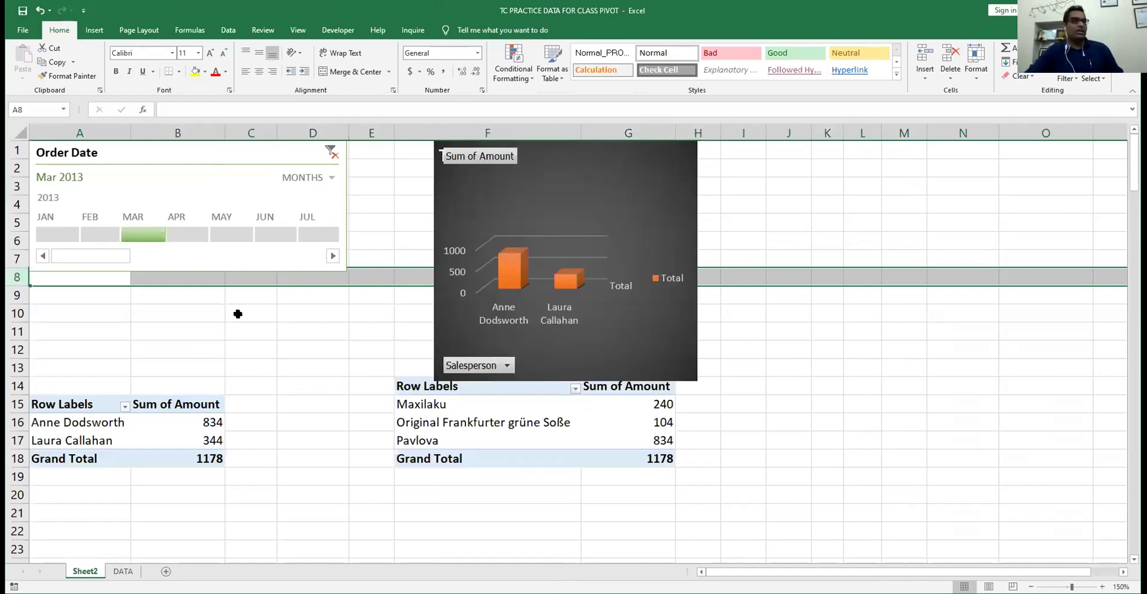
pyautogui.click(237, 314)
# - Step the timeline through February and January to June 2013, scrolling later months into view and back
pyautogui.click(84, 230)
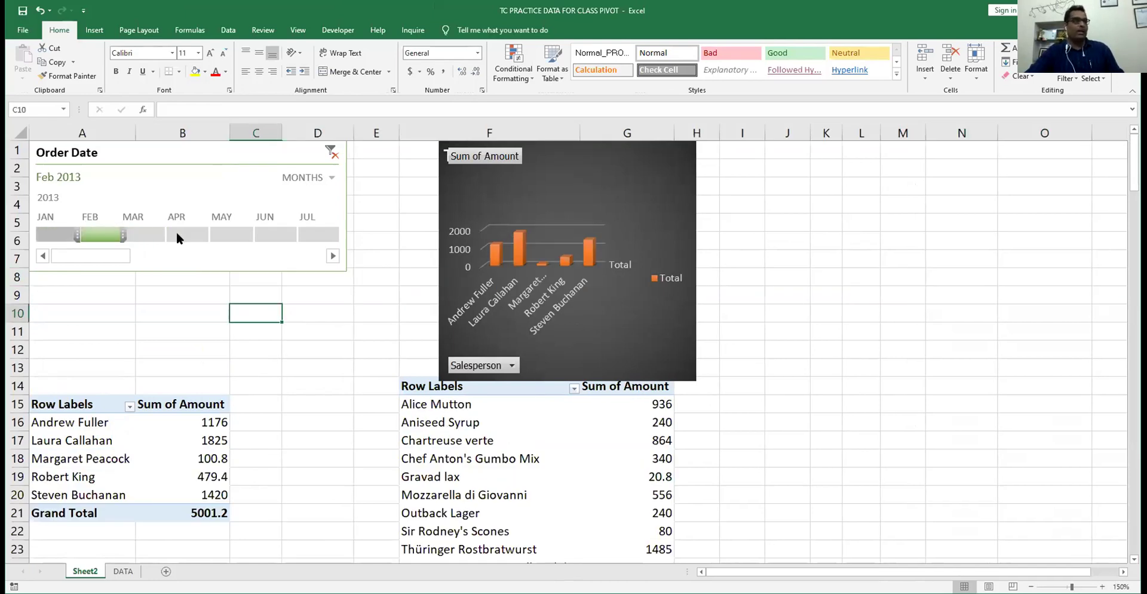
pyautogui.press('Left')
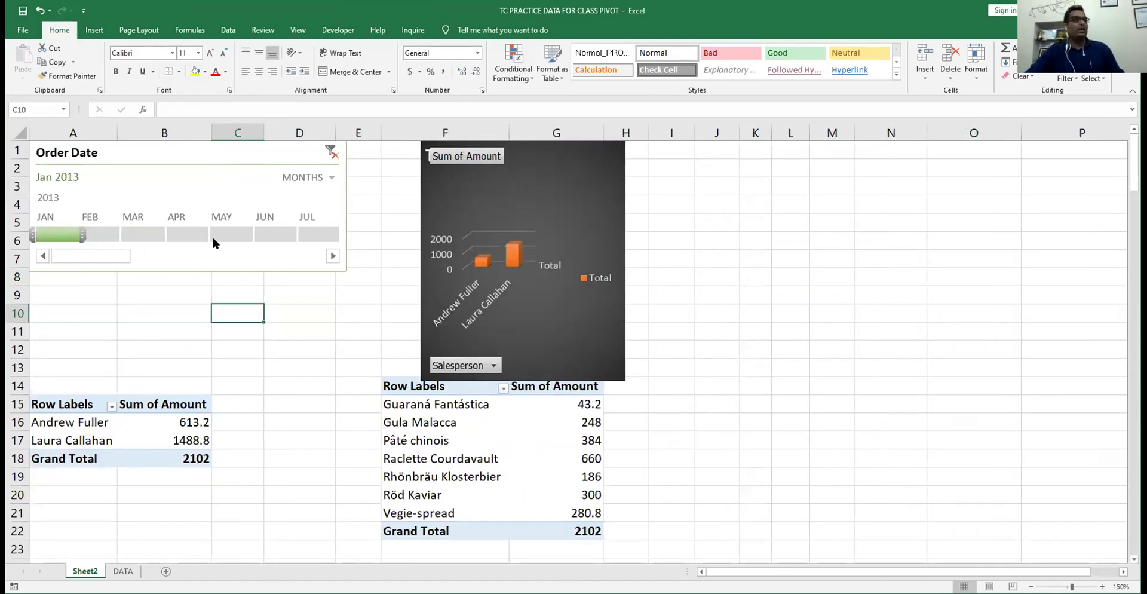
pyautogui.click(276, 234)
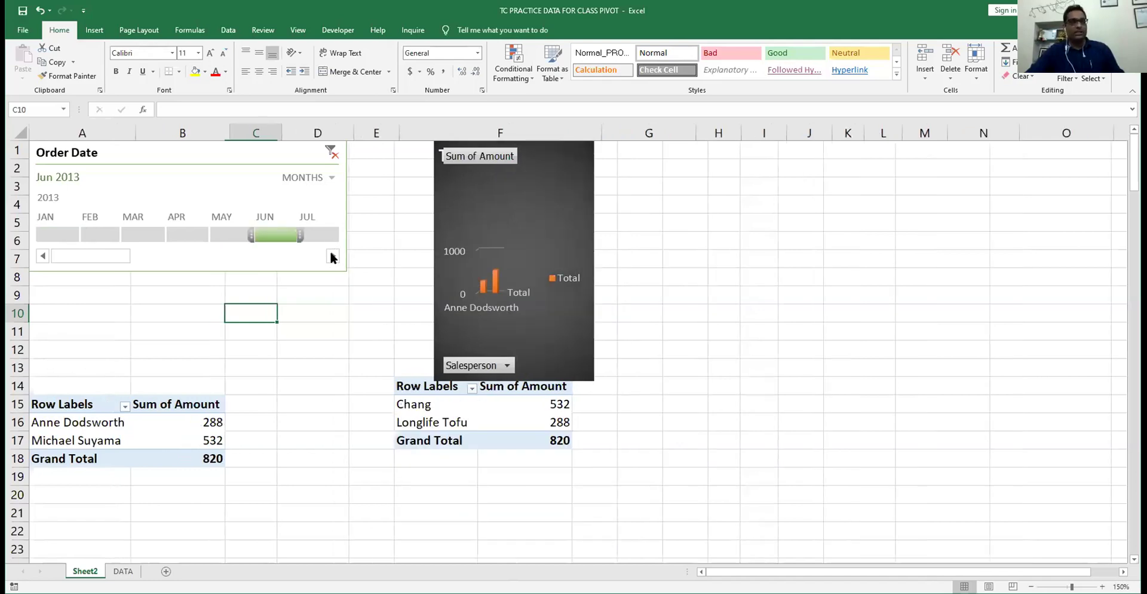
pyautogui.click(331, 256)
pyautogui.click(331, 255)
pyautogui.scroll(-1, 180, 254)
pyautogui.click(53, 251)
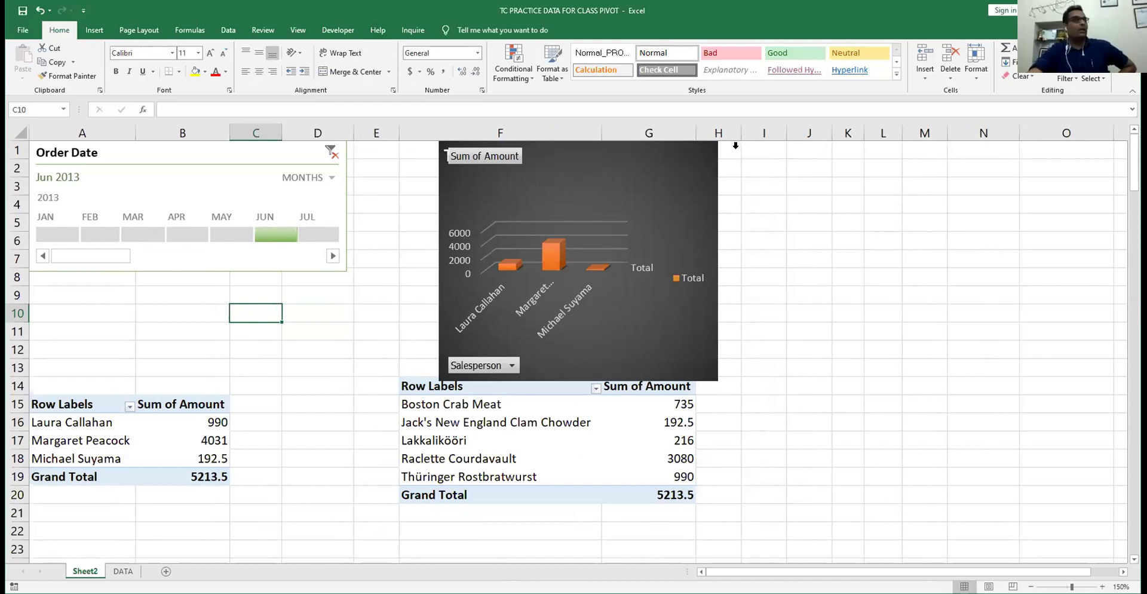
# - Browse the Insert, Page Layout, Data, Developer, Inquire and Help tabs, then reach Excel Options
pyautogui.click(91, 33)
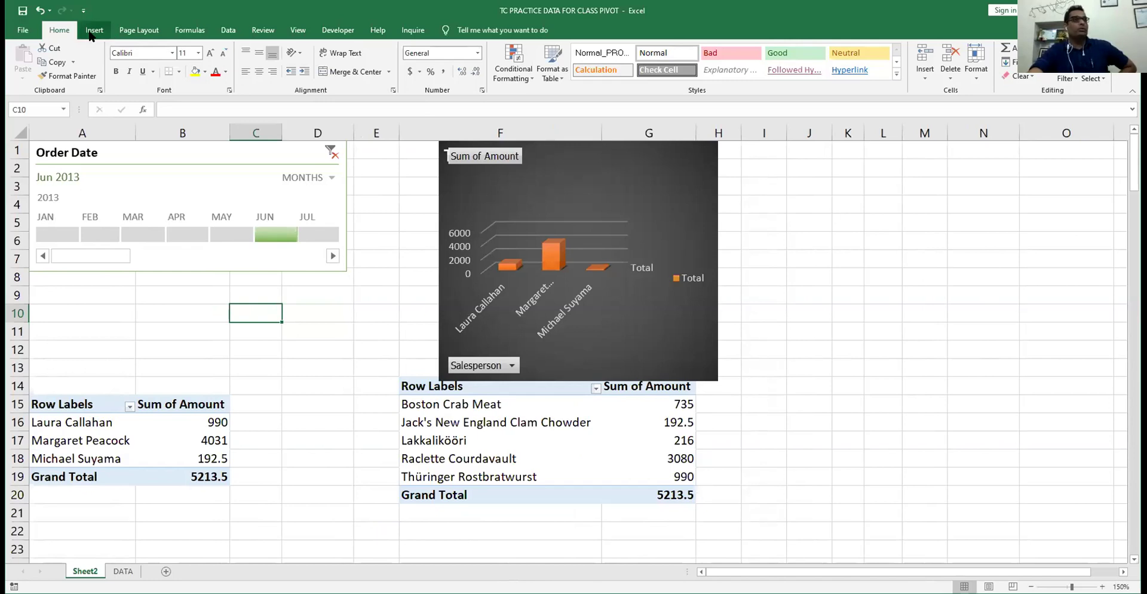
pyautogui.click(123, 33)
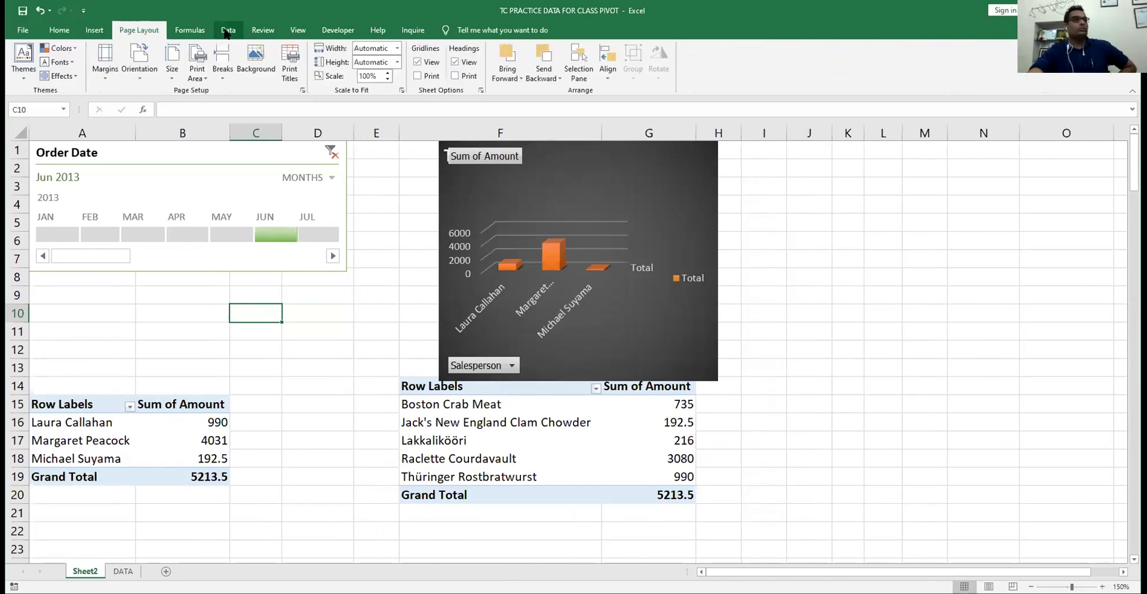
pyautogui.click(226, 31)
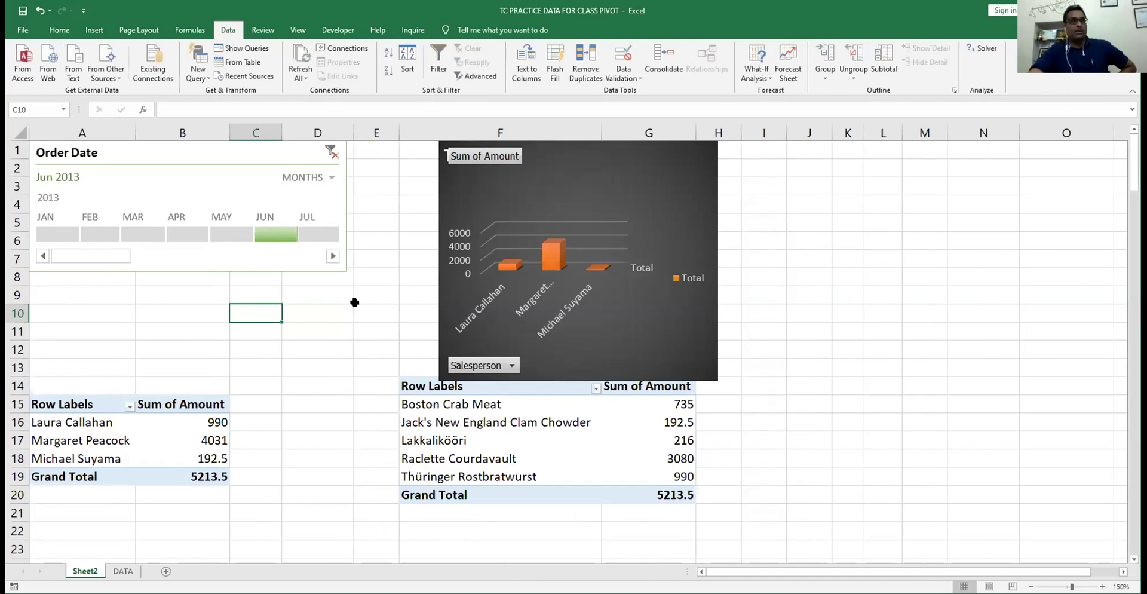
pyautogui.click(329, 28)
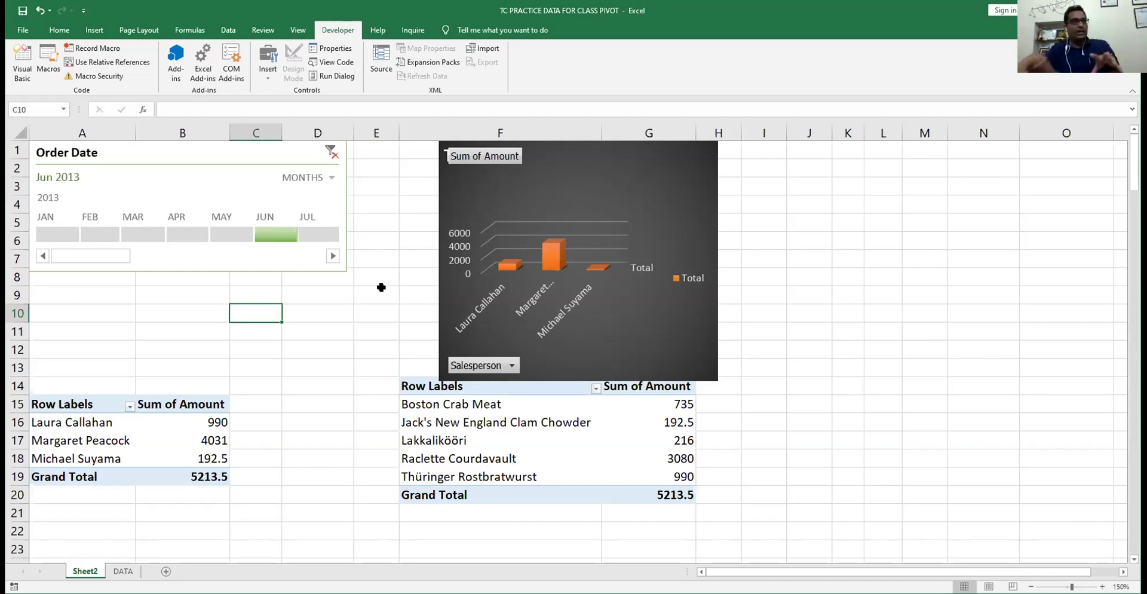
pyautogui.click(420, 32)
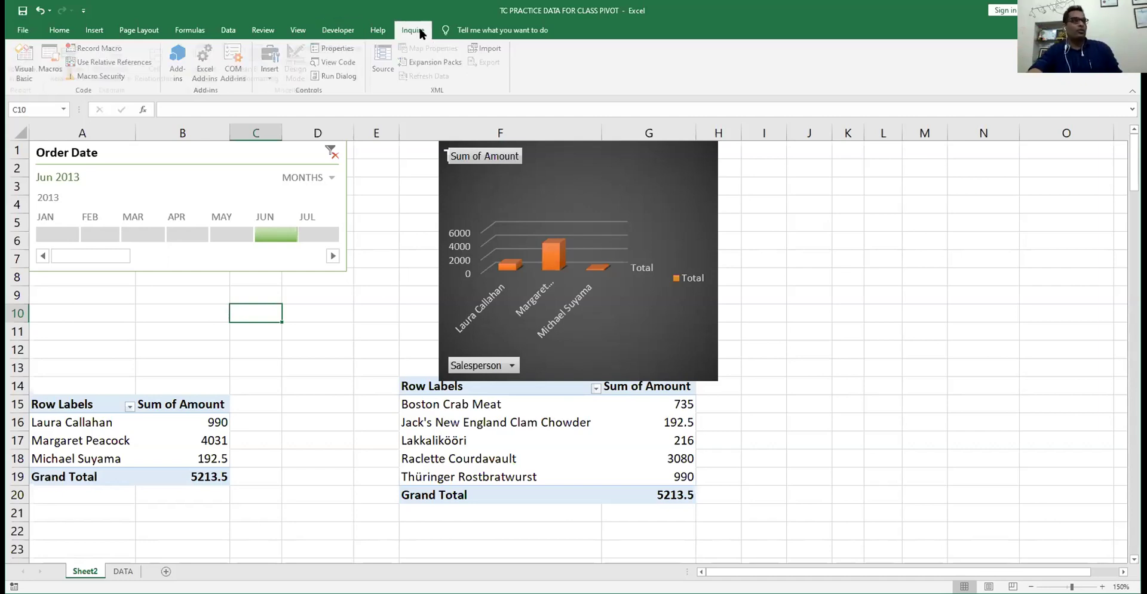
pyautogui.click(376, 31)
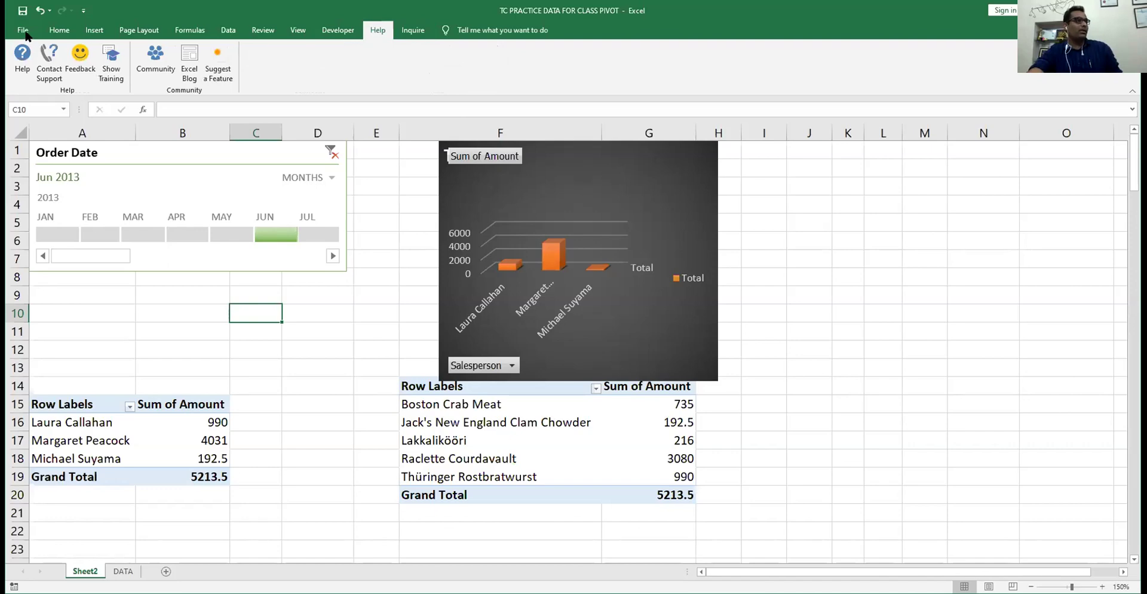
pyautogui.click(24, 31)
pyautogui.press('Escape')
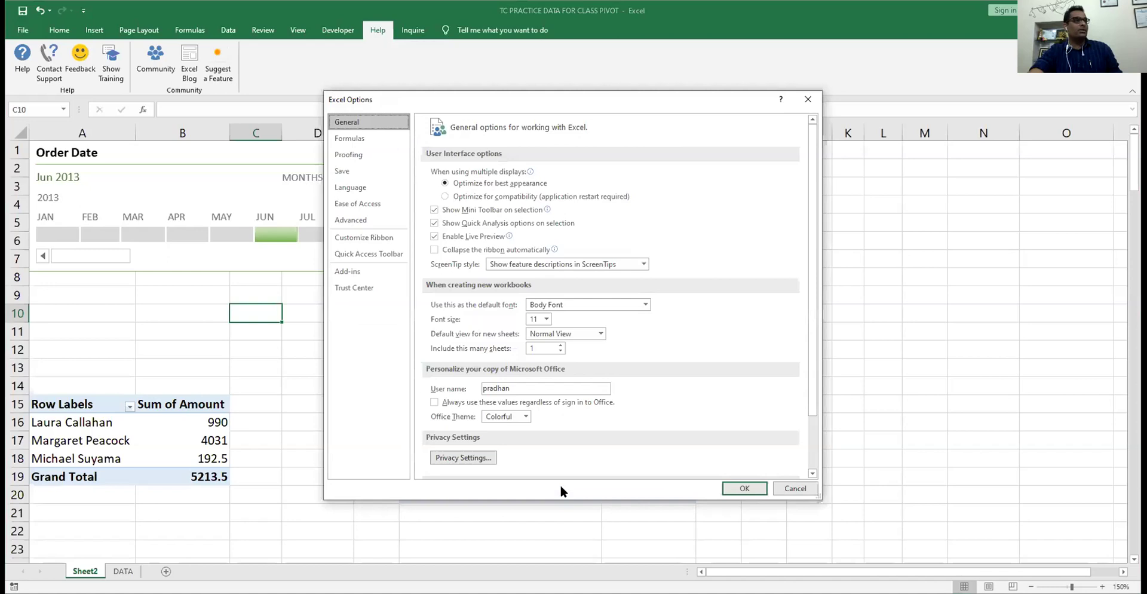
# - In COM Add-ins, disable Inquire and enable Microsoft Power View for Excel
pyautogui.click(371, 273)
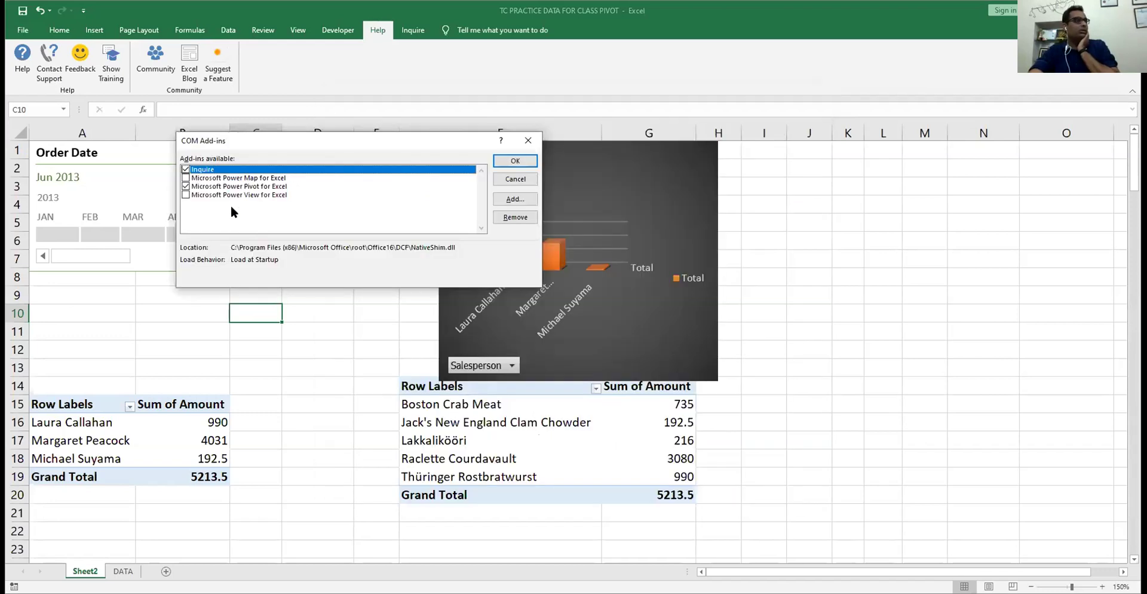
pyautogui.click(185, 169)
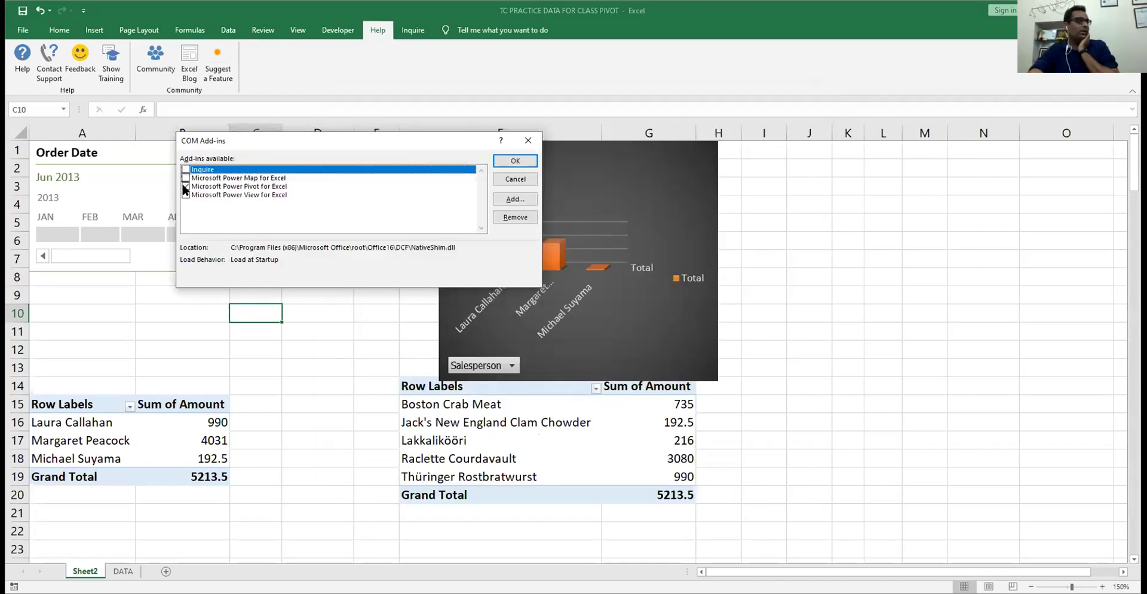
pyautogui.click(186, 194)
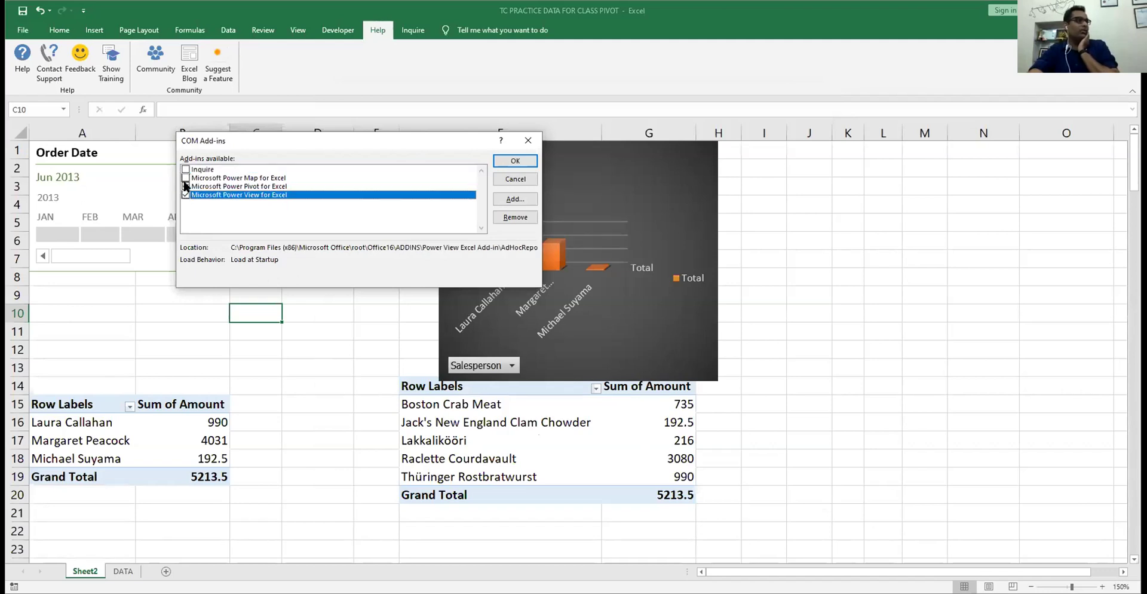
pyautogui.click(517, 161)
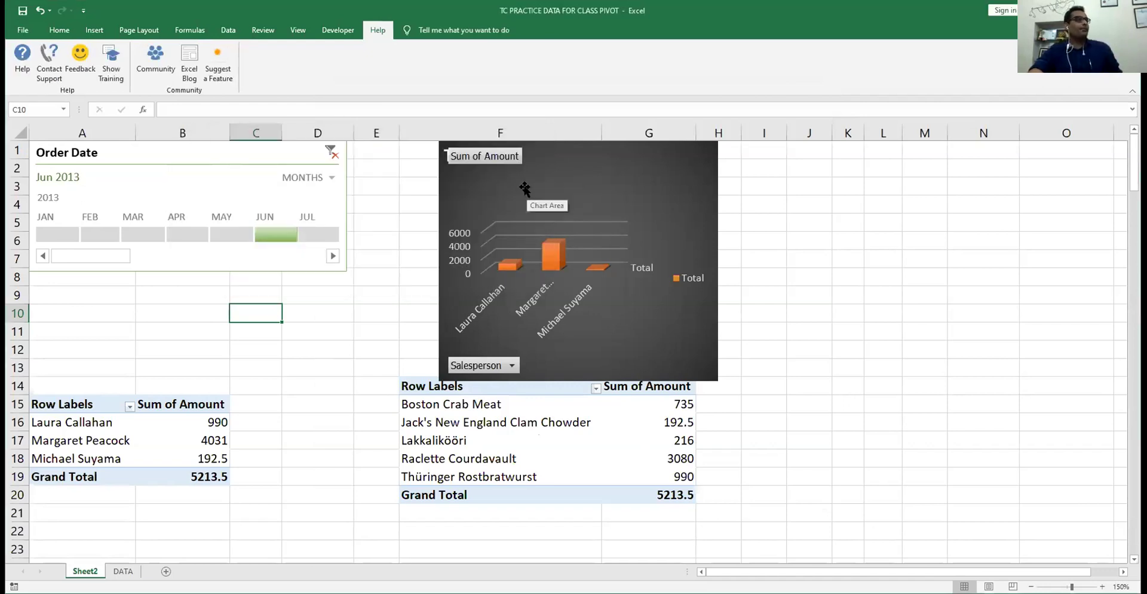
pyautogui.click(338, 30)
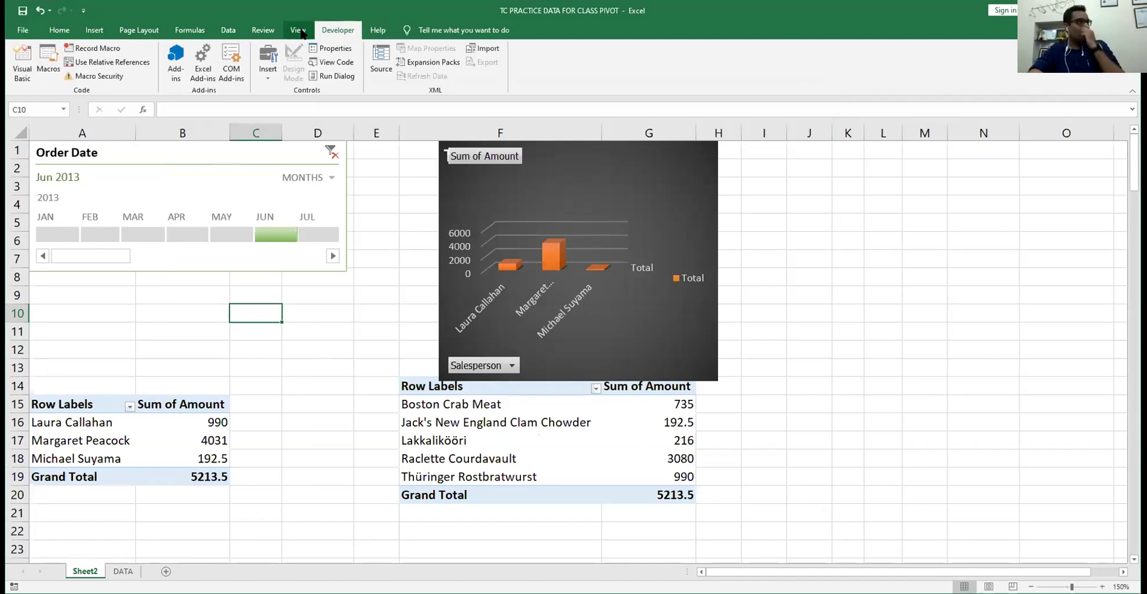
# - Glance at the View tab, select cells J7 and D10, and pick the ActiveX Command Button control
pyautogui.click(299, 30)
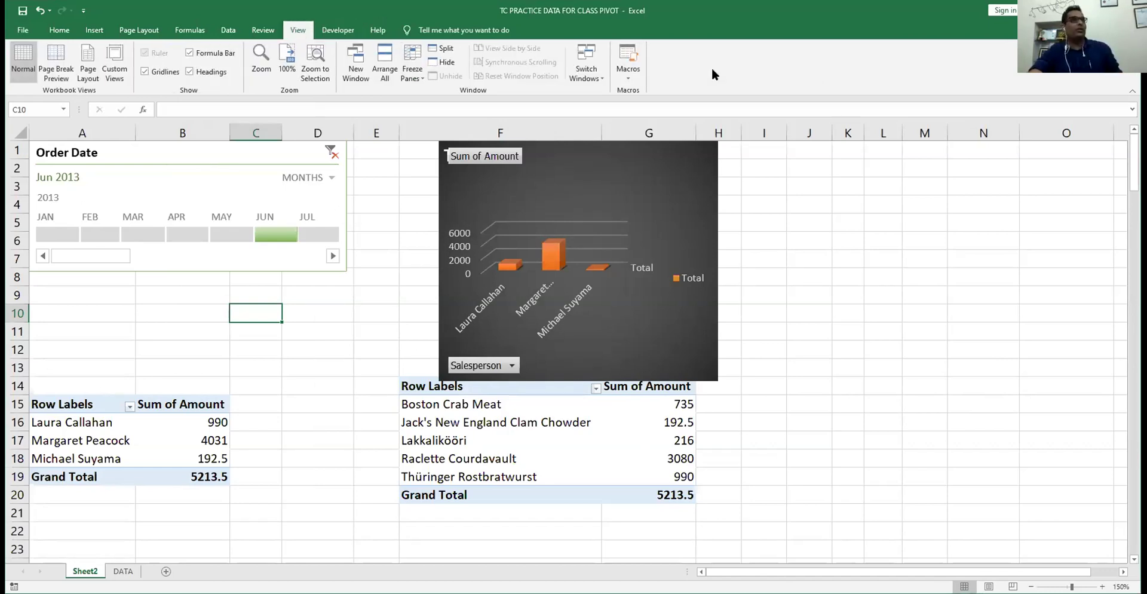
pyautogui.click(351, 33)
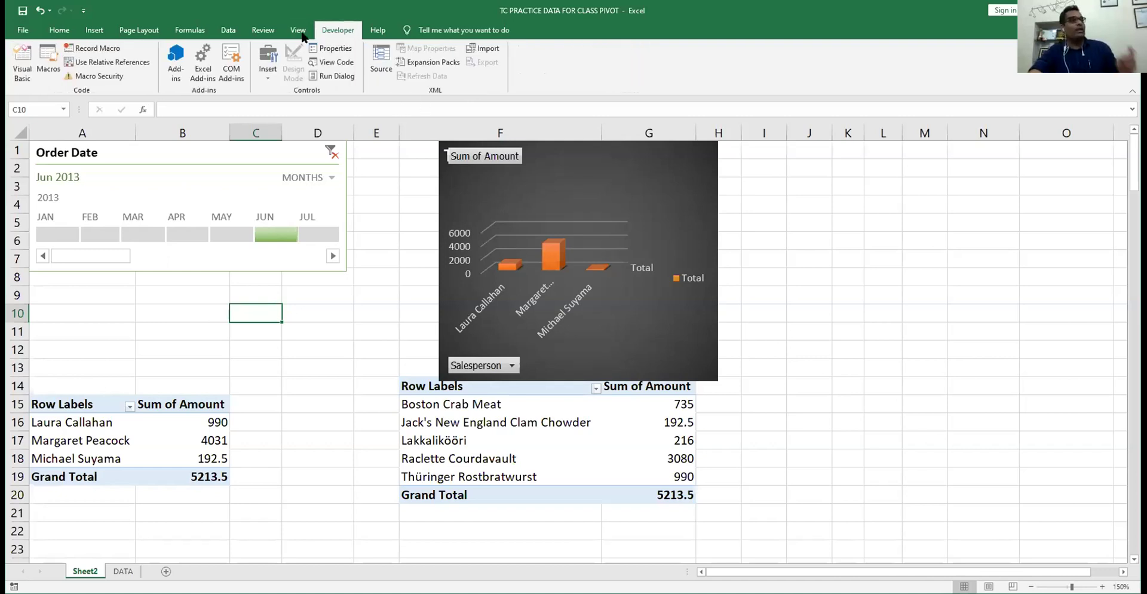
pyautogui.click(299, 31)
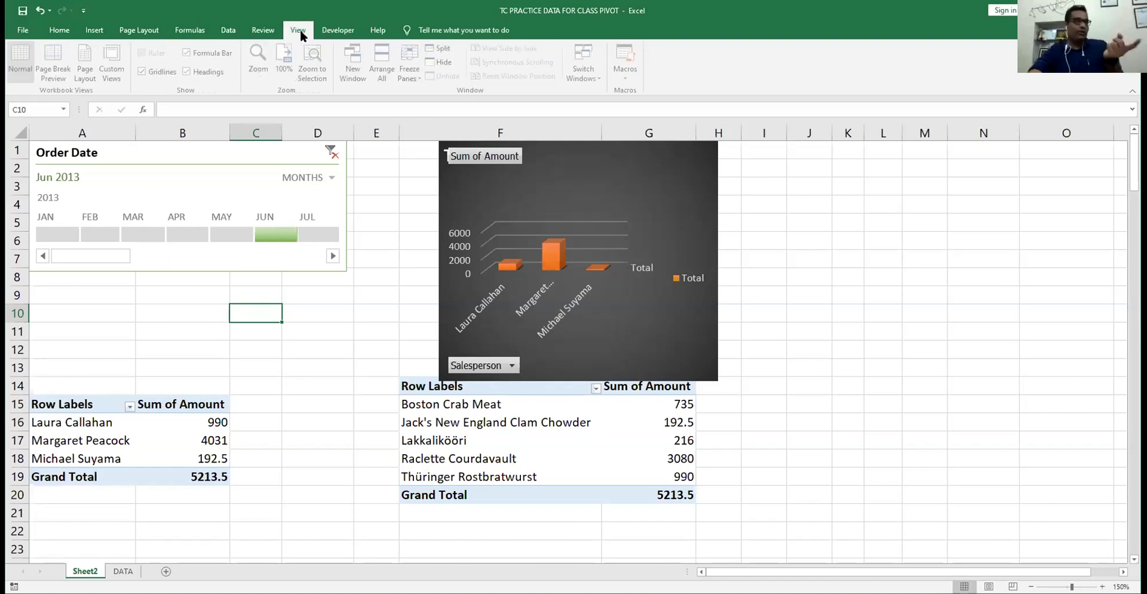
pyautogui.click(822, 251)
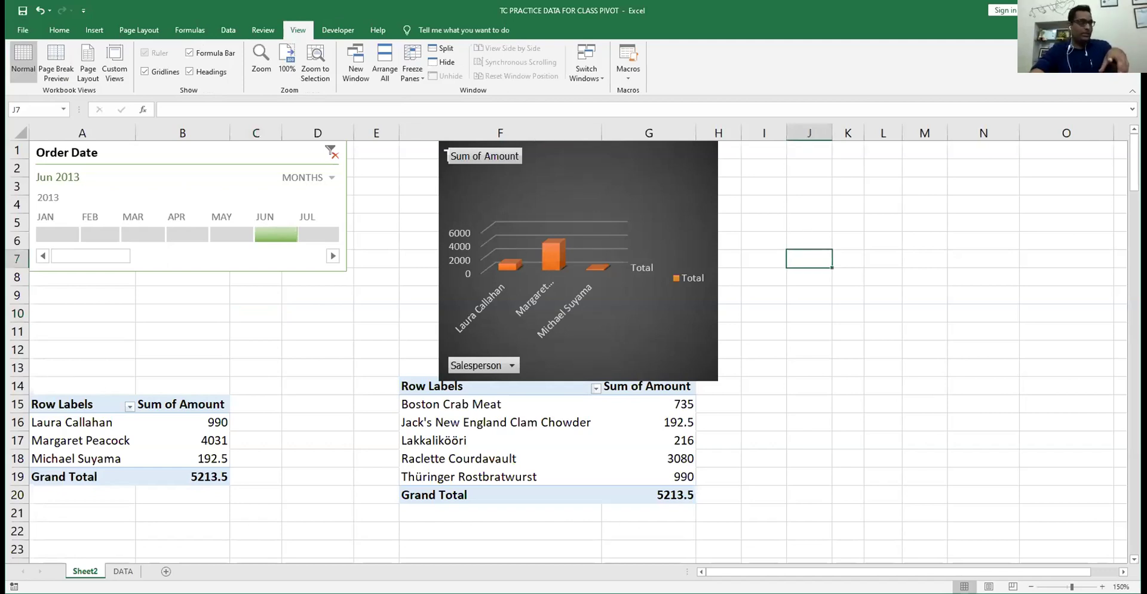
pyautogui.click(283, 315)
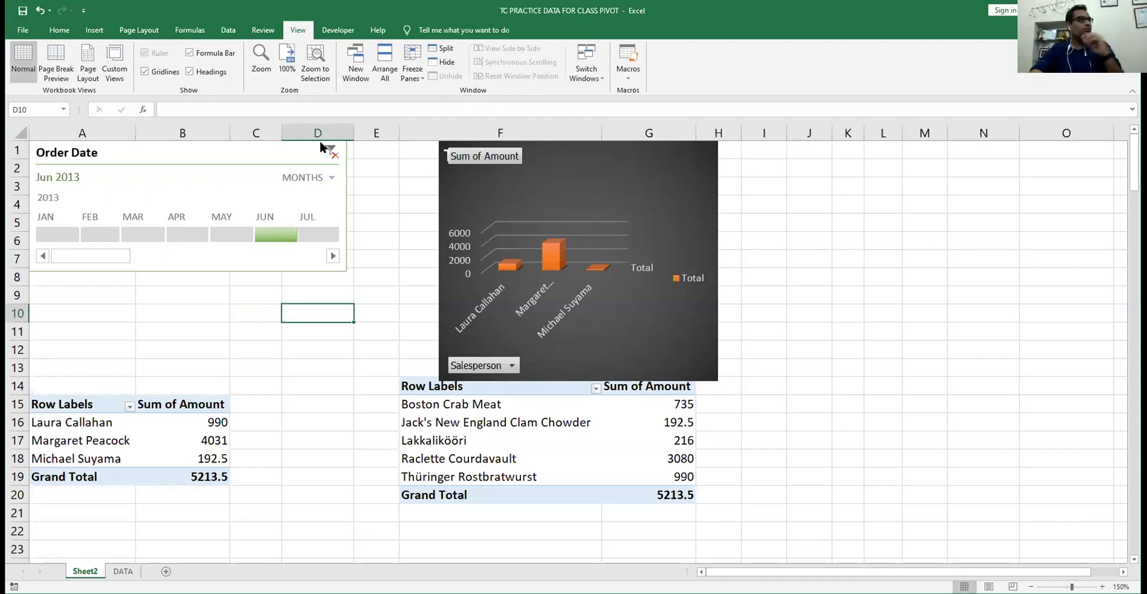
pyautogui.click(345, 28)
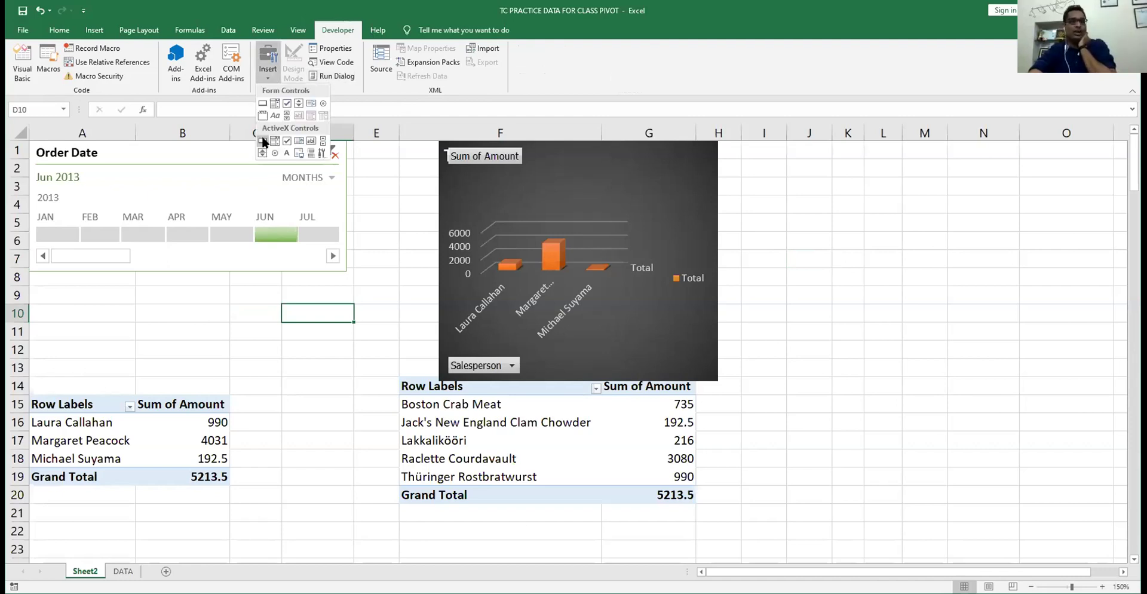
pyautogui.click(263, 142)
# - Draw the command button right of the chart and a combo box below the timeline, then return to the sheet
pyautogui.moveTo(987, 270); pyautogui.dragTo(753, 199)
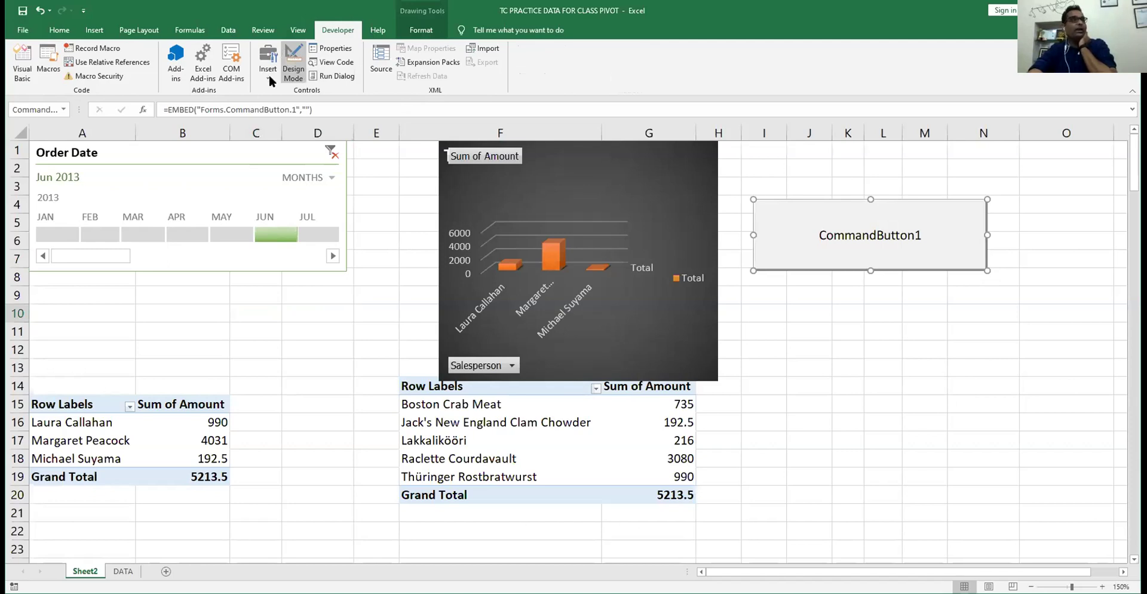
pyautogui.click(276, 142)
pyautogui.moveTo(118, 284); pyautogui.dragTo(379, 347)
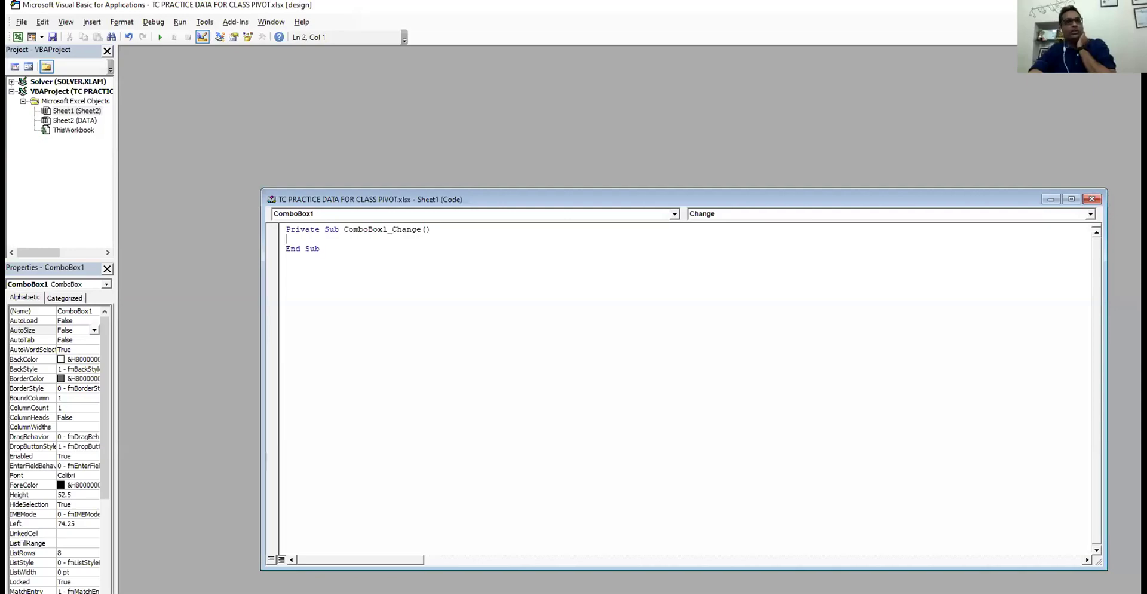
pyautogui.hotkey('alt', 'F11')
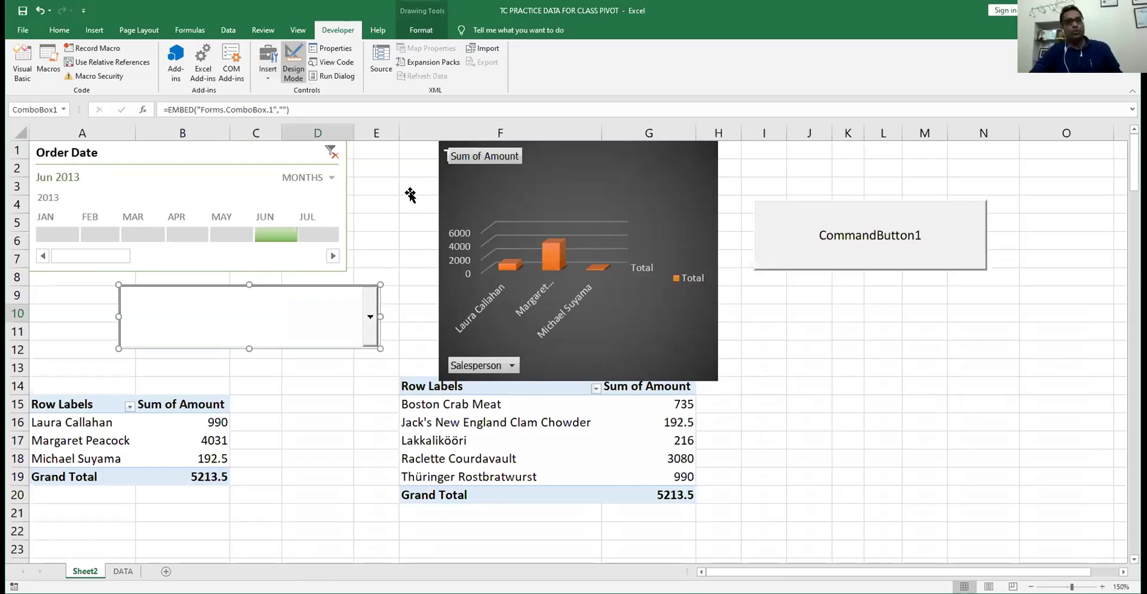
pyautogui.click(410, 185)
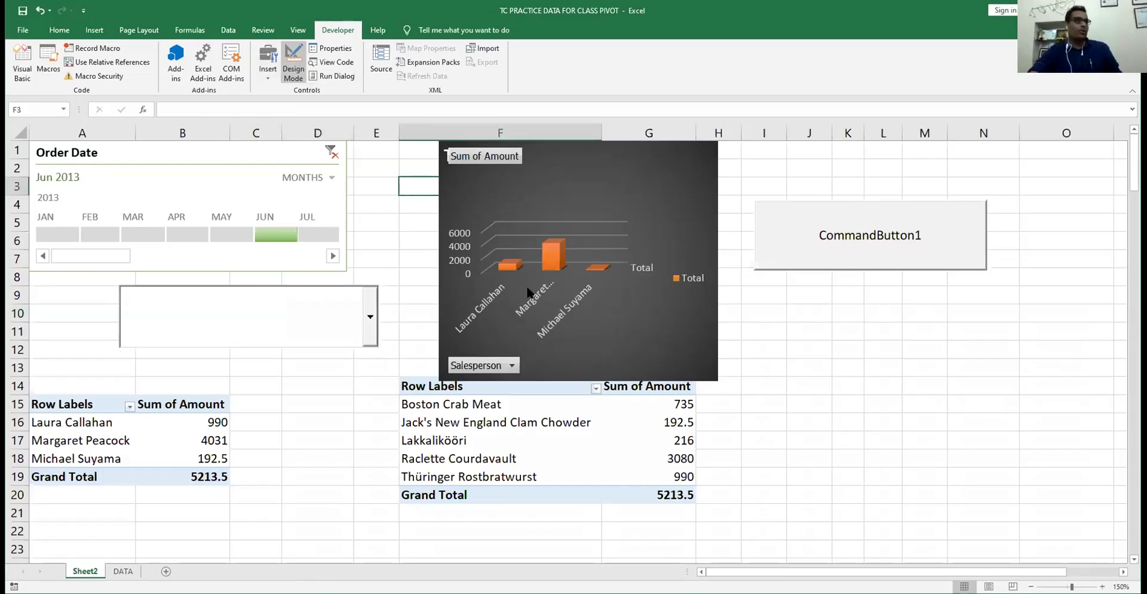
pyautogui.scroll(1, 352, 35)
pyautogui.click(351, 33)
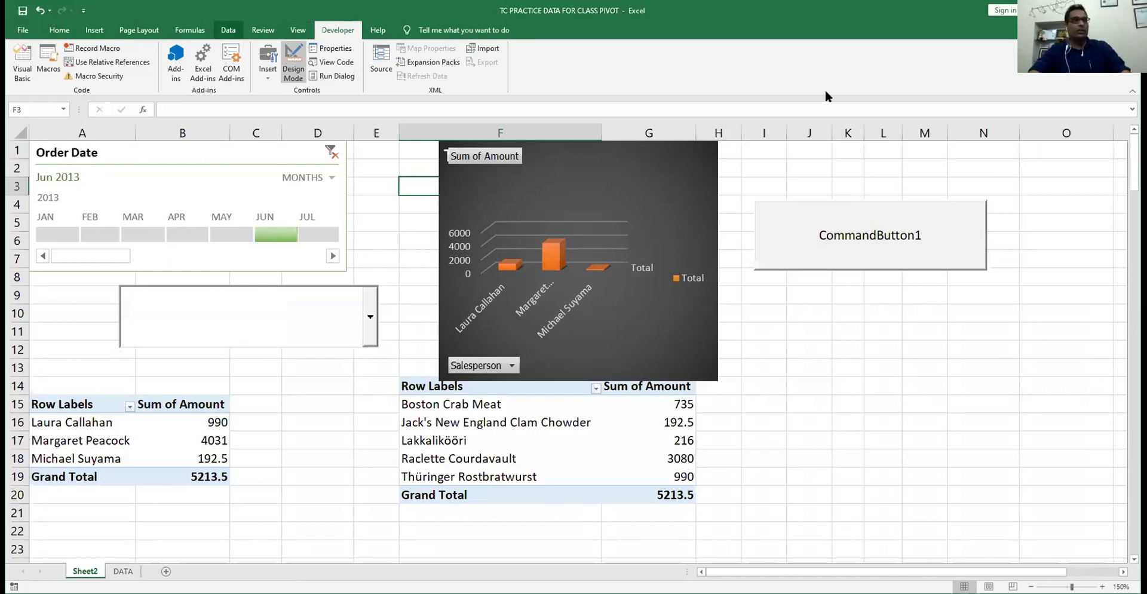
pyautogui.click(229, 30)
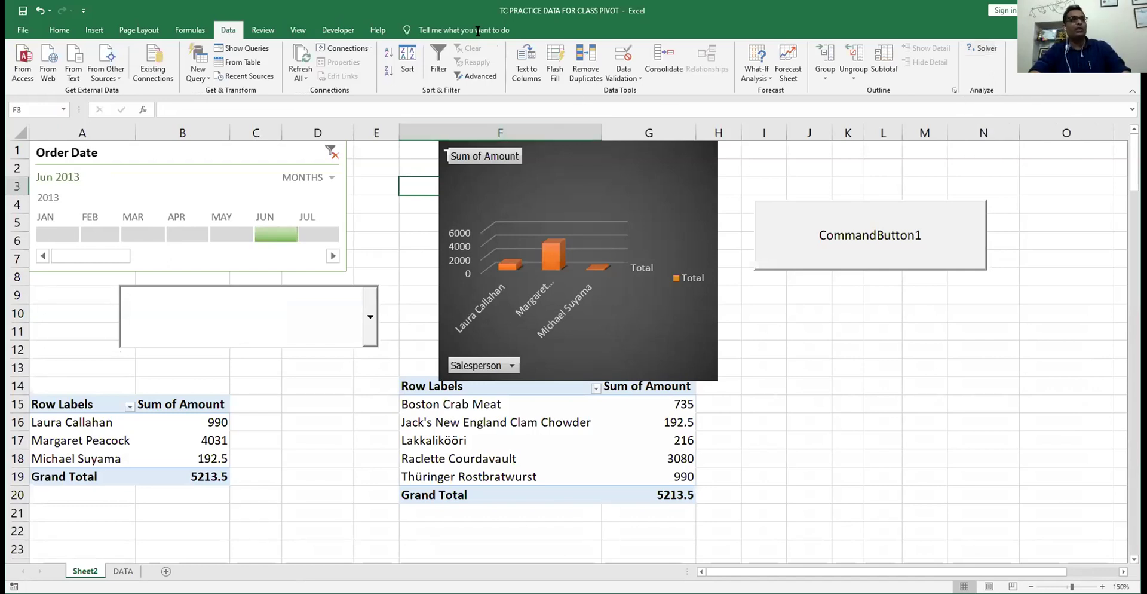
pyautogui.click(336, 31)
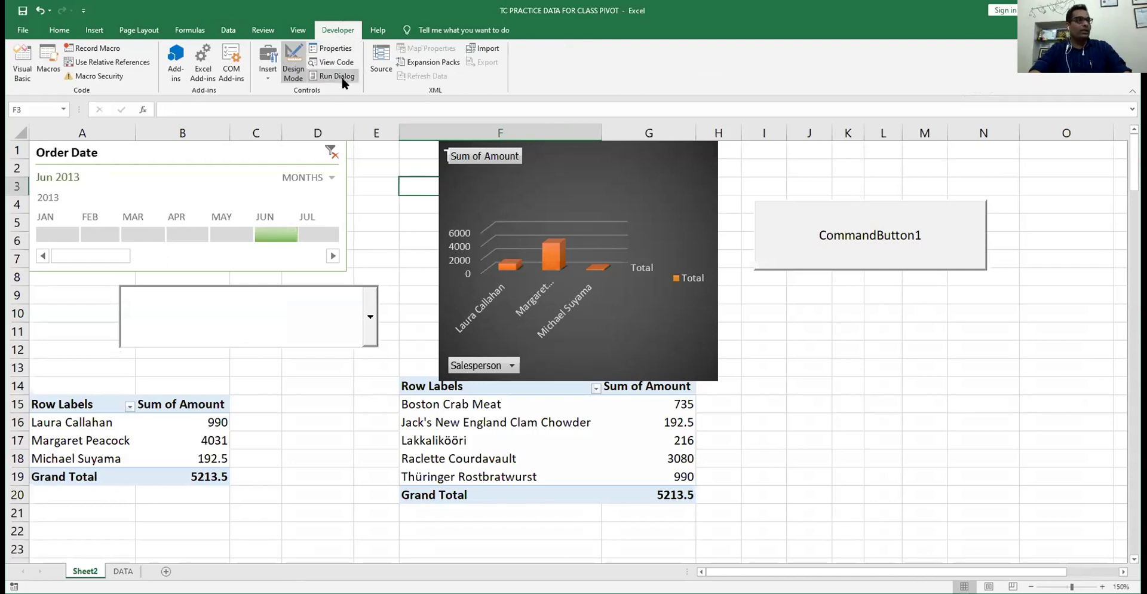
pyautogui.click(389, 219)
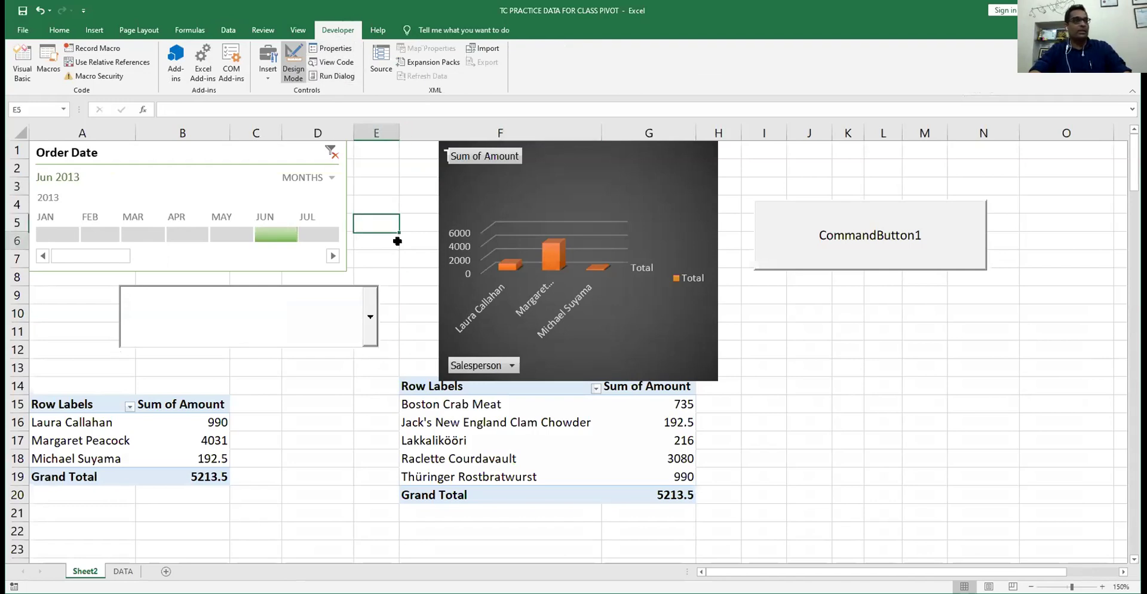
pyautogui.press('Down')
pyautogui.click(464, 409)
pyautogui.click(344, 437)
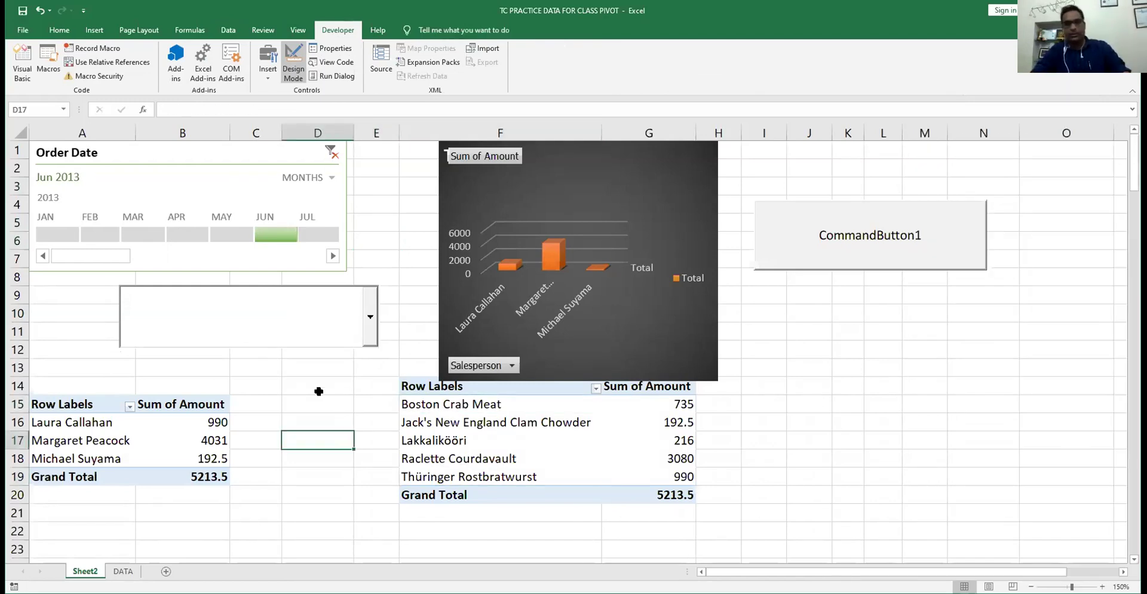
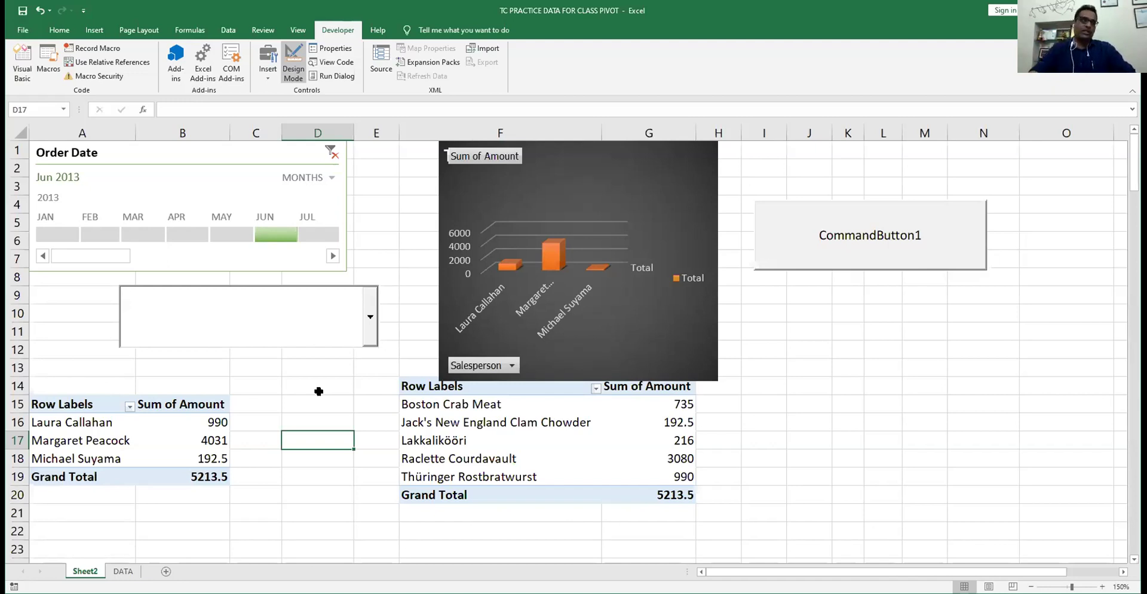
# - Delete the empty combo box and CommandButton1 from Sheet2, then select D9 and show the Data tab
pyautogui.click(328, 311)
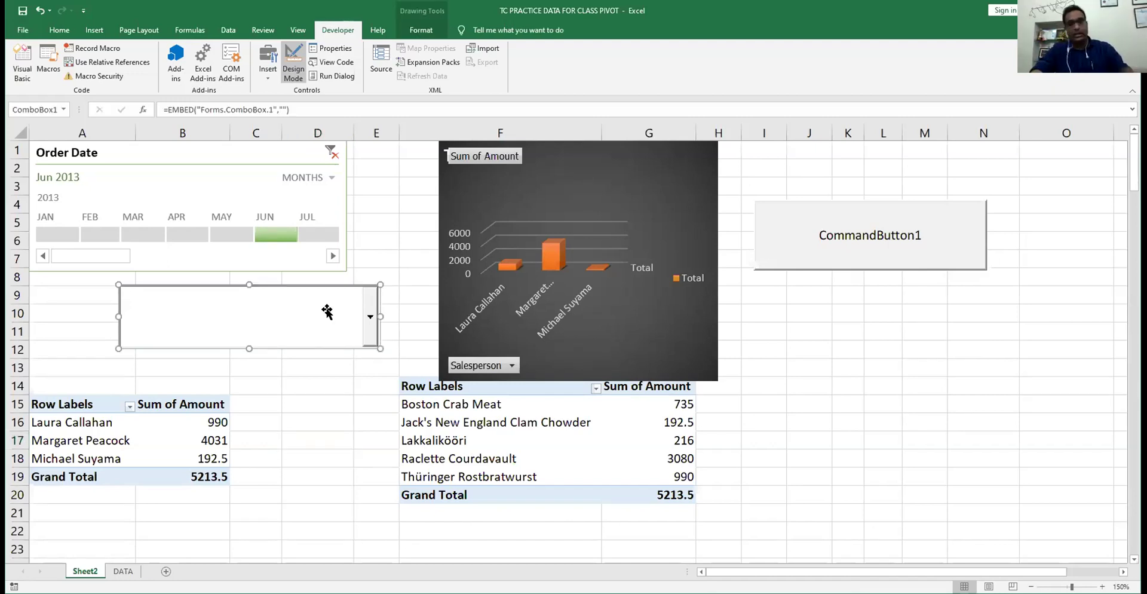
pyautogui.press('Delete')
pyautogui.click(914, 206)
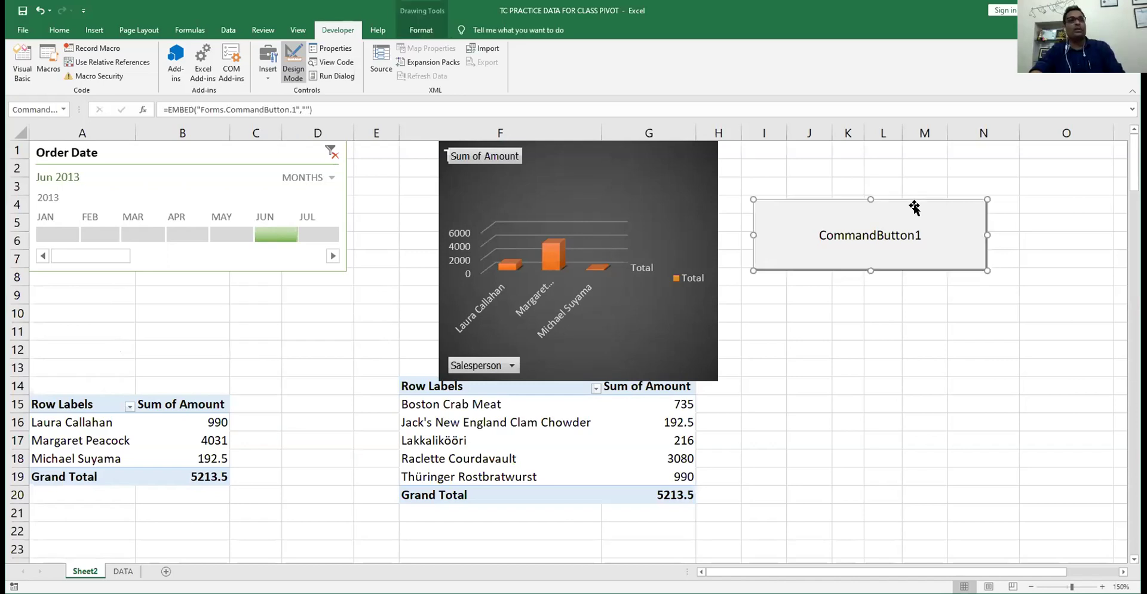
pyautogui.press('Delete')
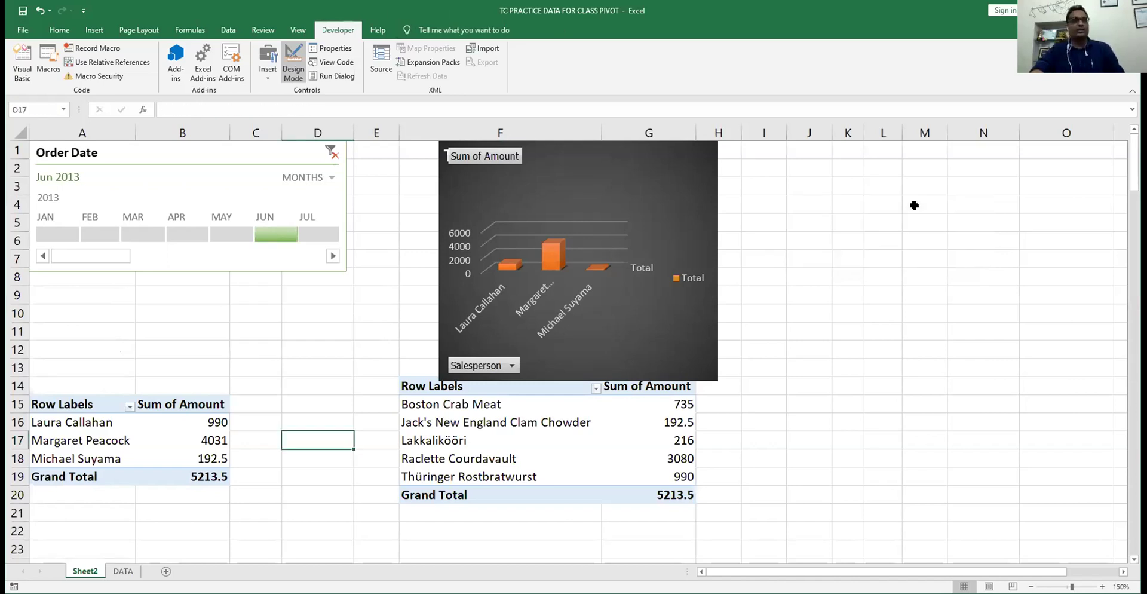
pyautogui.click(322, 299)
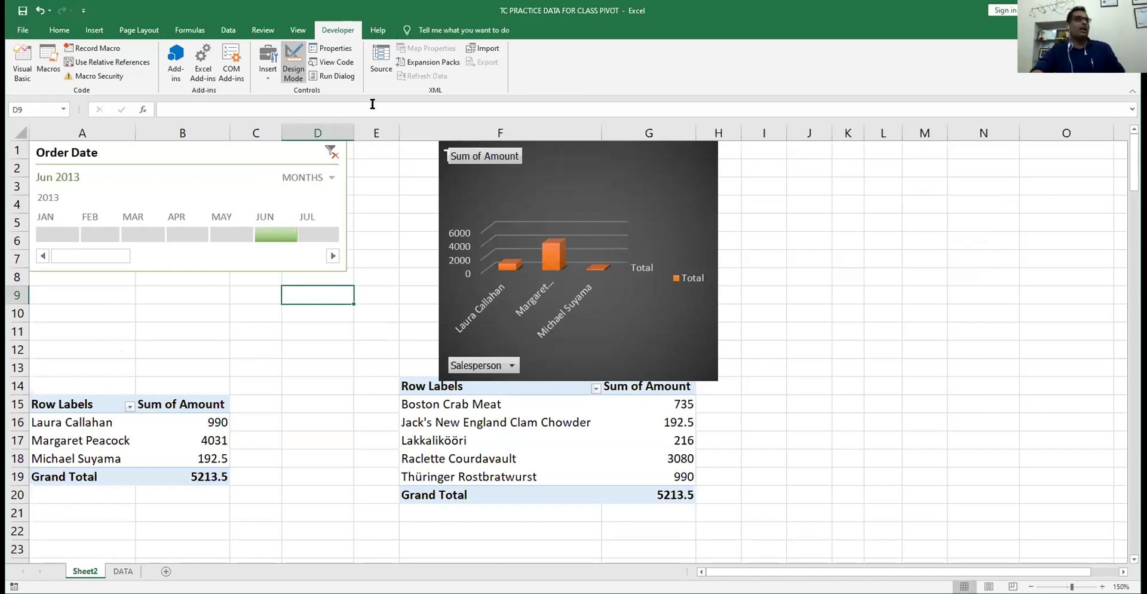
pyautogui.click(228, 30)
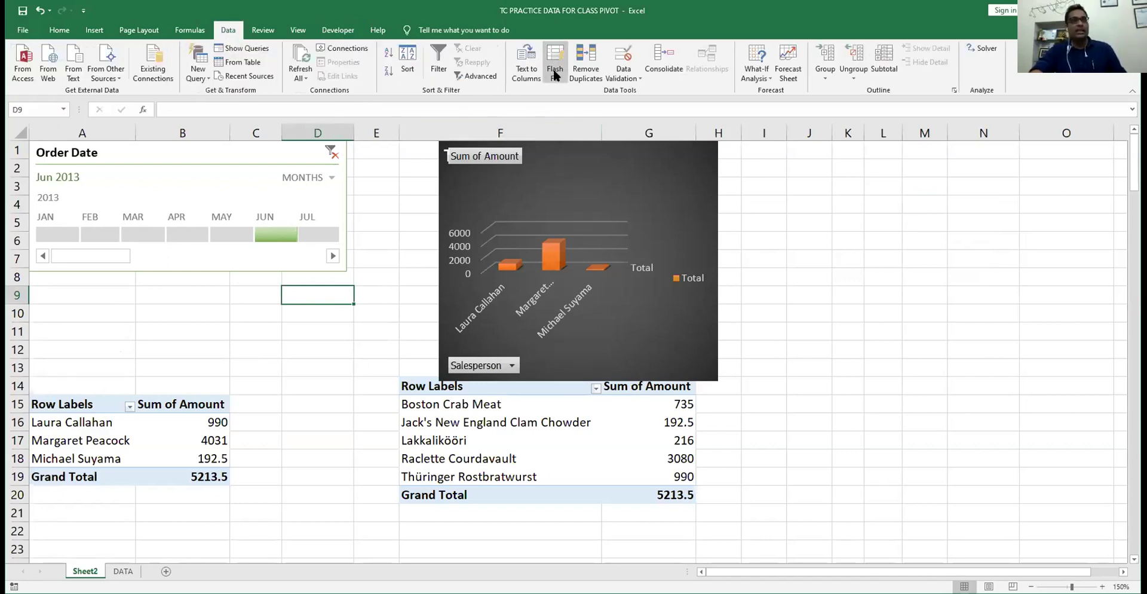
# - Add a new empty worksheet, Sheet82
pyautogui.click(164, 567)
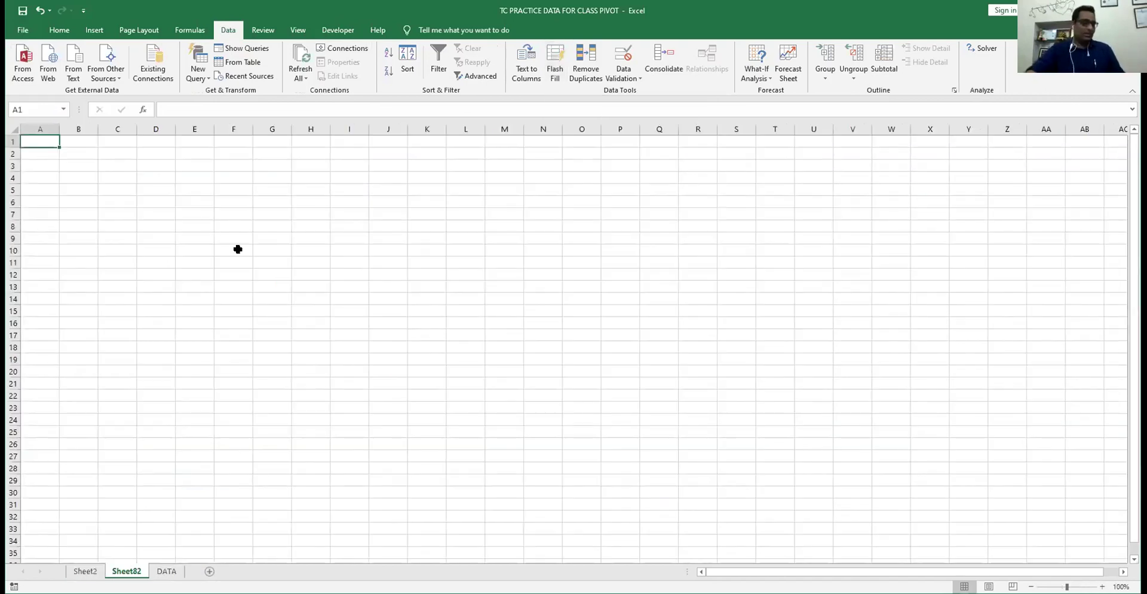
pyautogui.keyDown('ctrl'); pyautogui.scroll(-2, 271, 264); pyautogui.keyUp('ctrl')
pyautogui.keyDown('ctrl'); pyautogui.scroll(20, 270, 263); pyautogui.keyUp('ctrl')
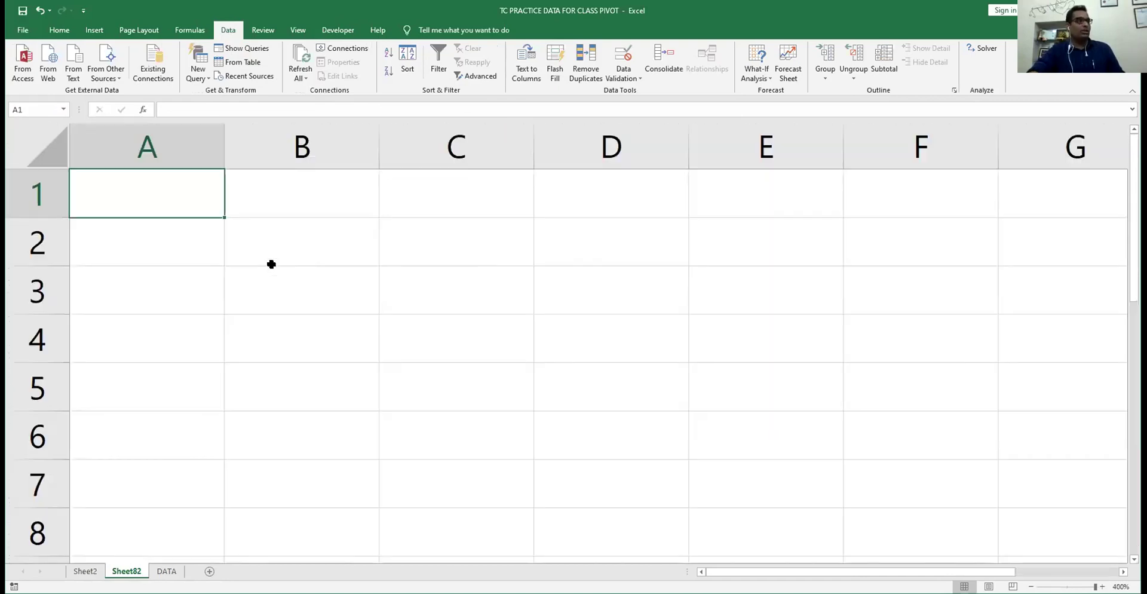
# - Enter three people's full names in A2:A4 and widen column A to fit
pyautogui.click(185, 244)
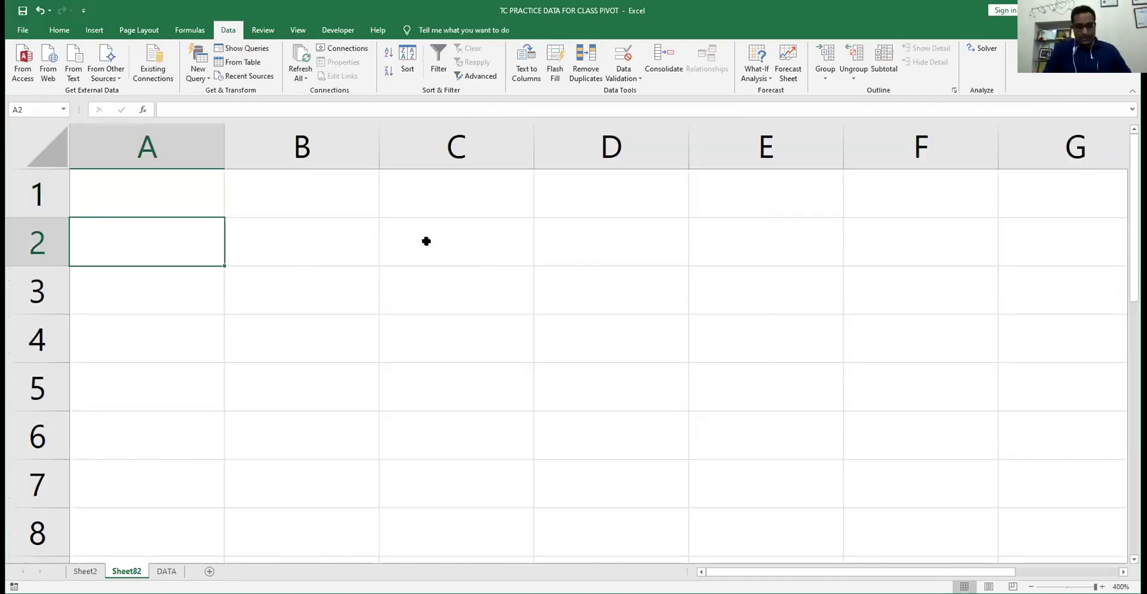
pyautogui.press('Return')
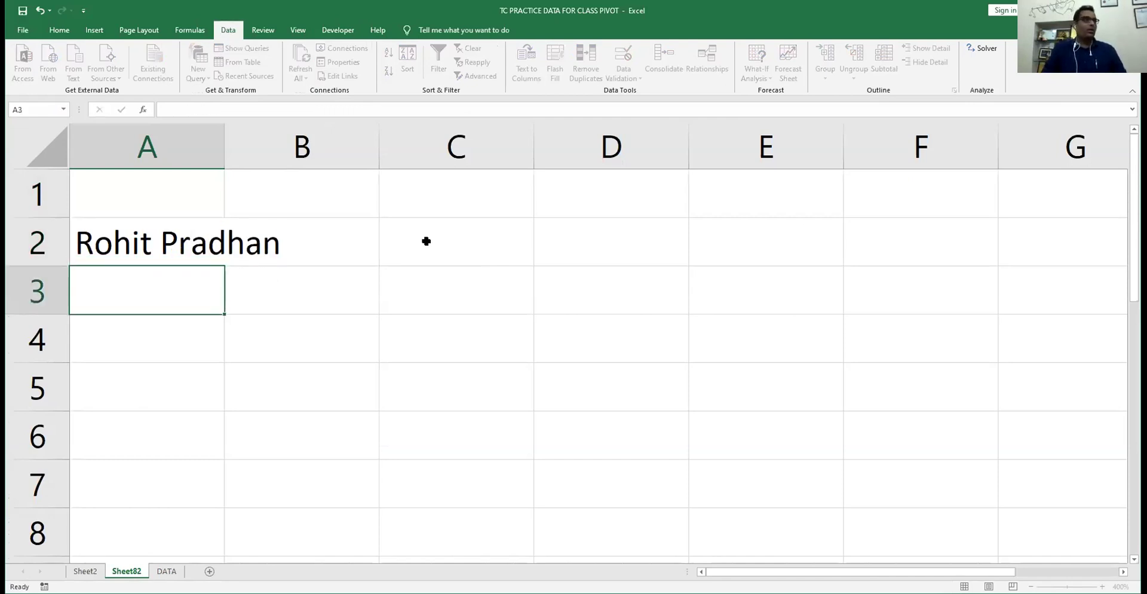
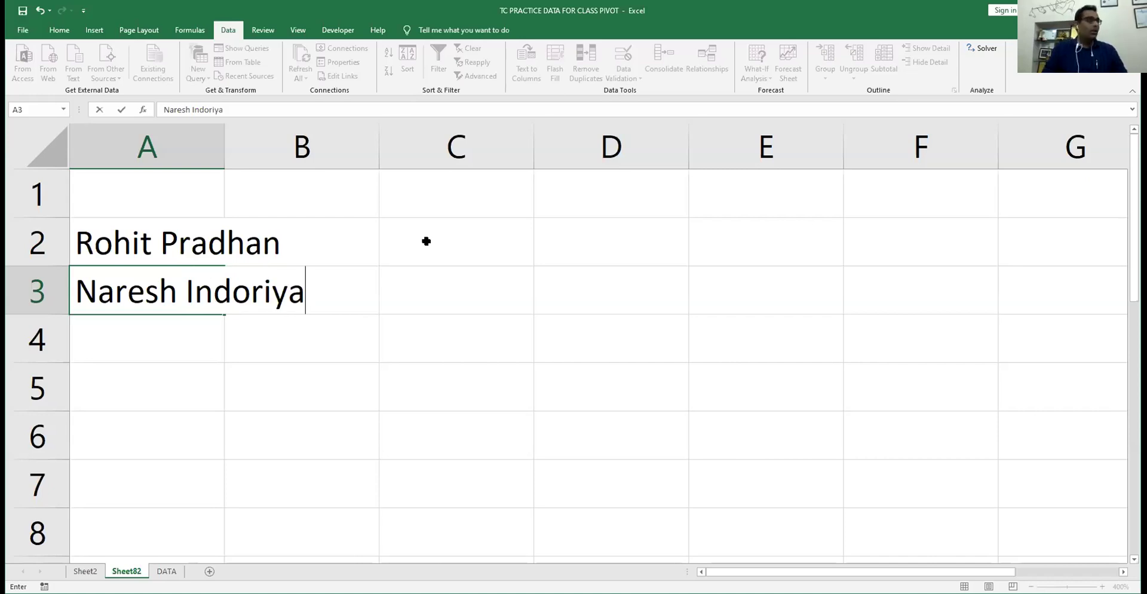
pyautogui.press('Return')
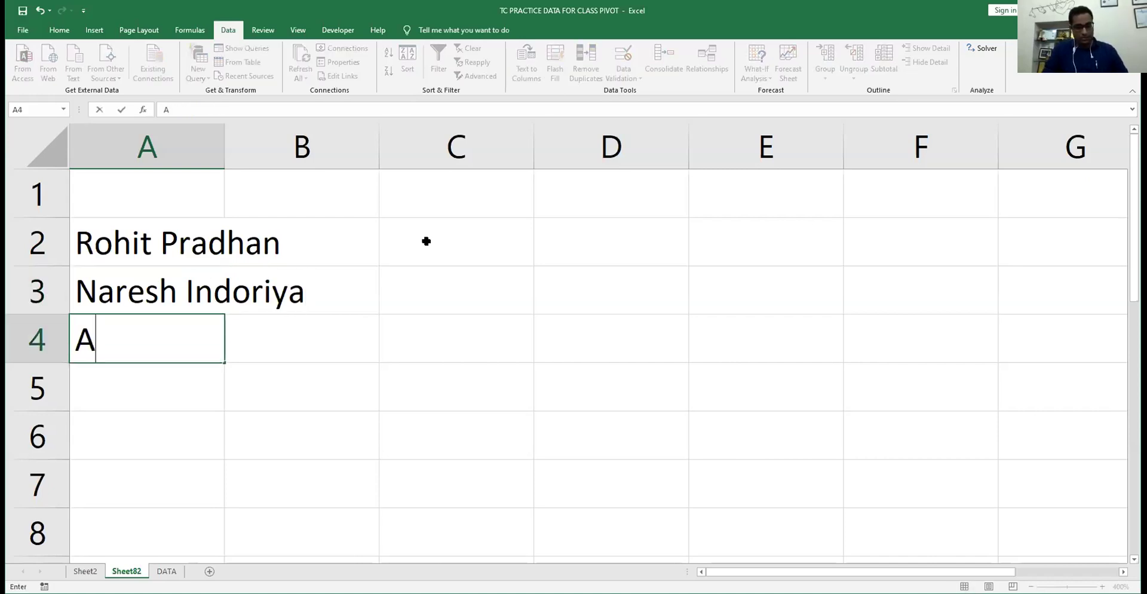
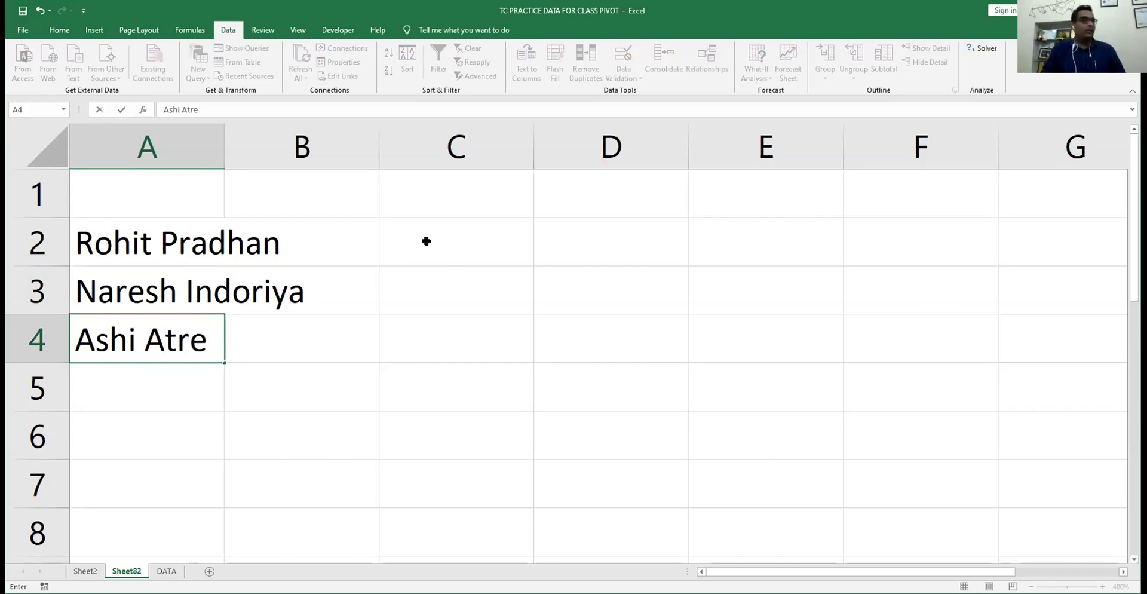
pyautogui.press('Return')
pyautogui.press('Up')
pyautogui.press('Up')
pyautogui.press('Up')
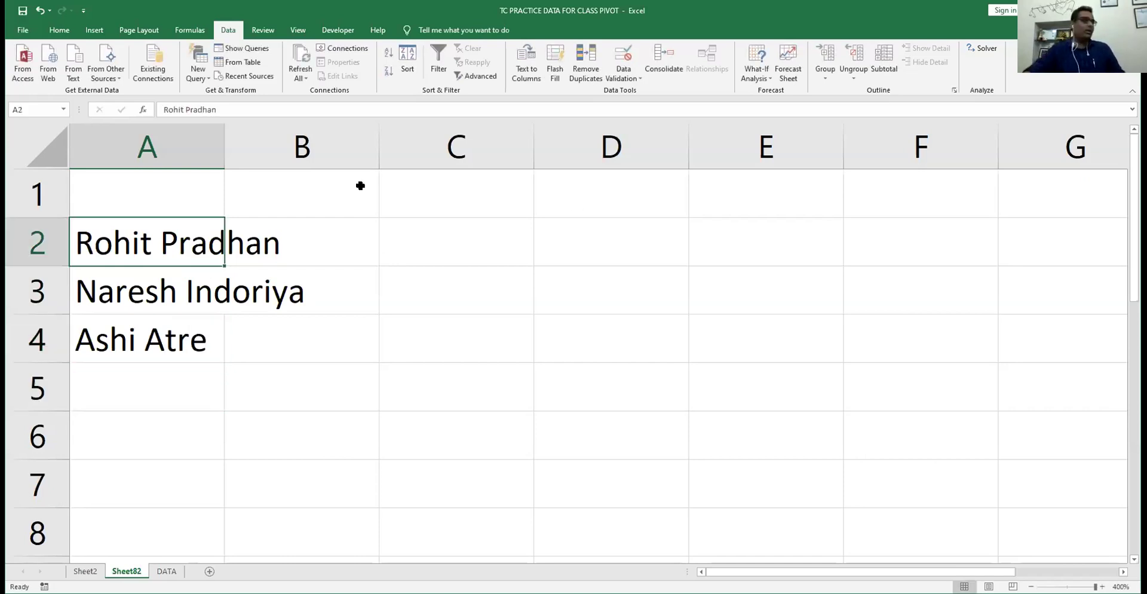
pyautogui.doubleClick(224, 149)
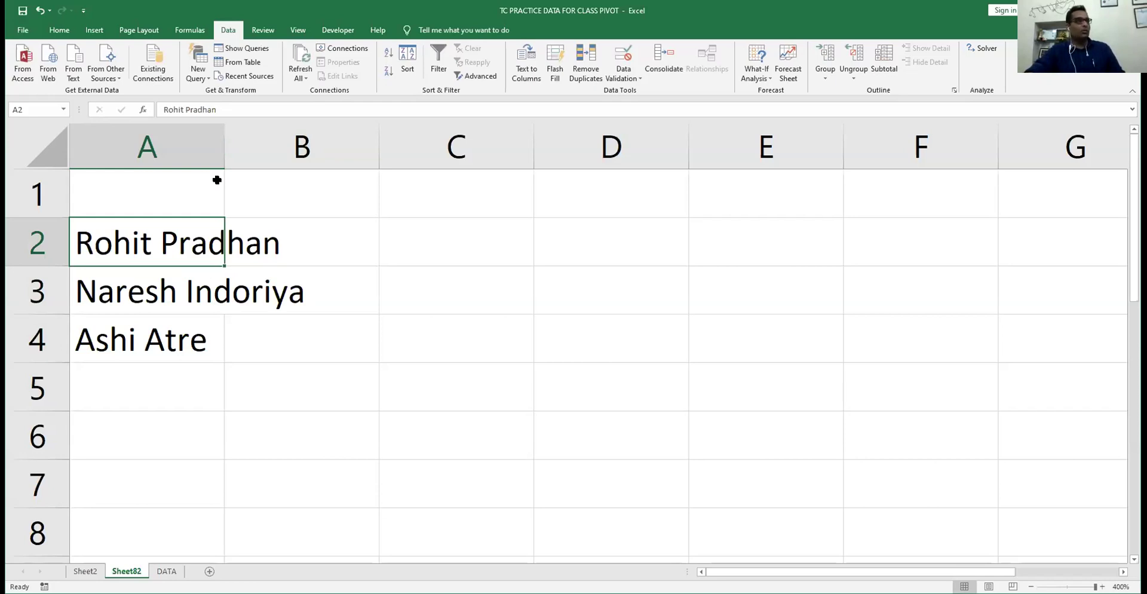
# - Add a 'Name' heading in A1 and a fourth person's full name in A5
pyautogui.click(216, 182)
pyautogui.write('Name')
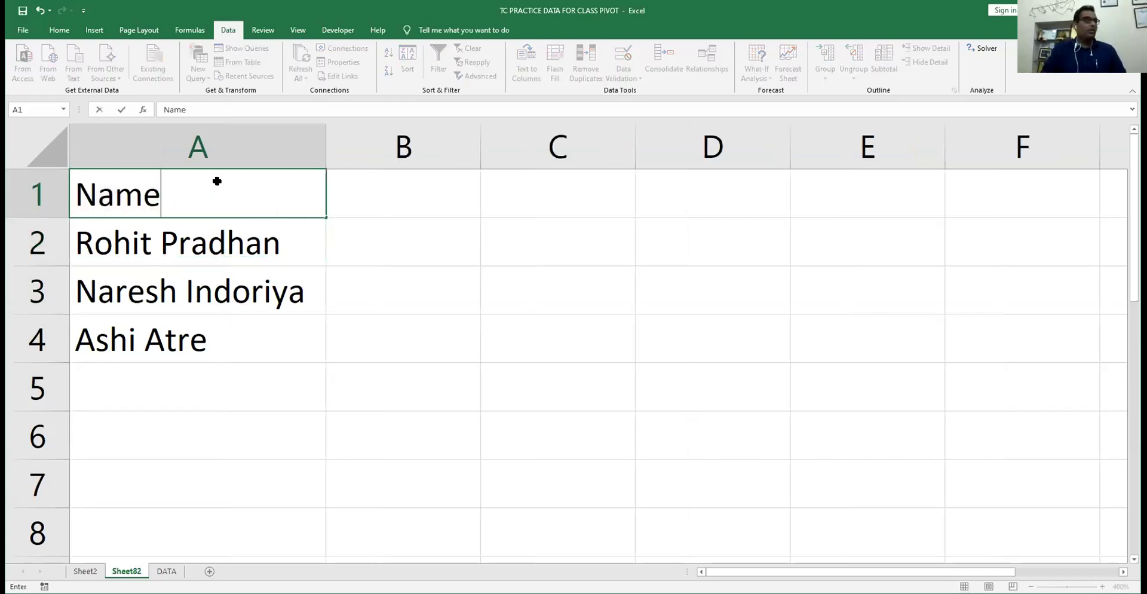
pyautogui.press('Tab')
pyautogui.press('Down')
pyautogui.press('Down')
pyautogui.press('Down')
pyautogui.press('Down')
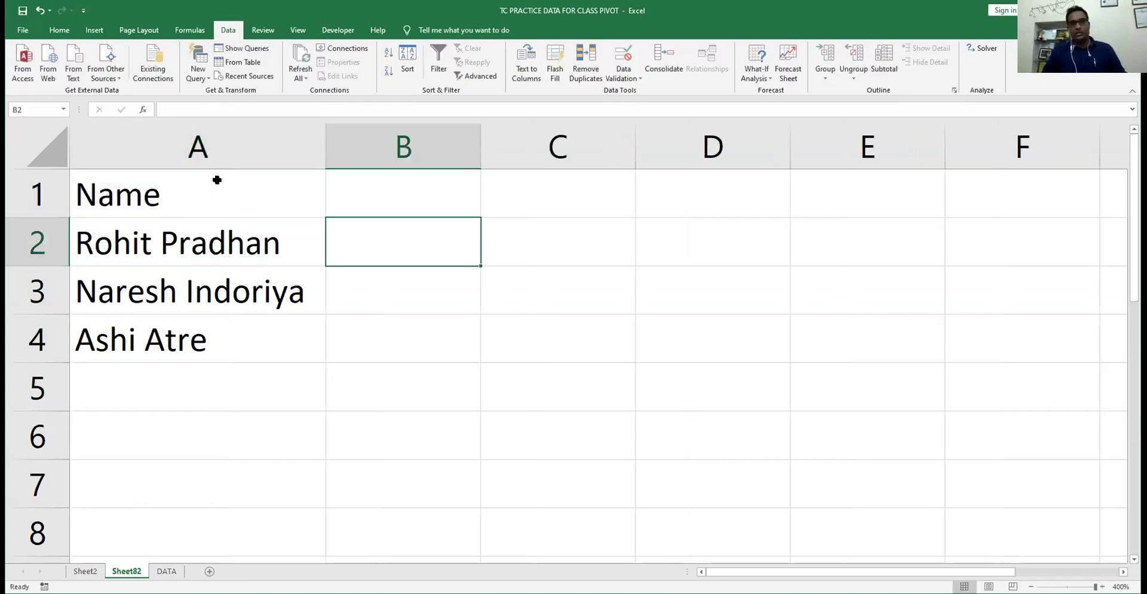
pyautogui.press('Left')
pyautogui.write('Shm')
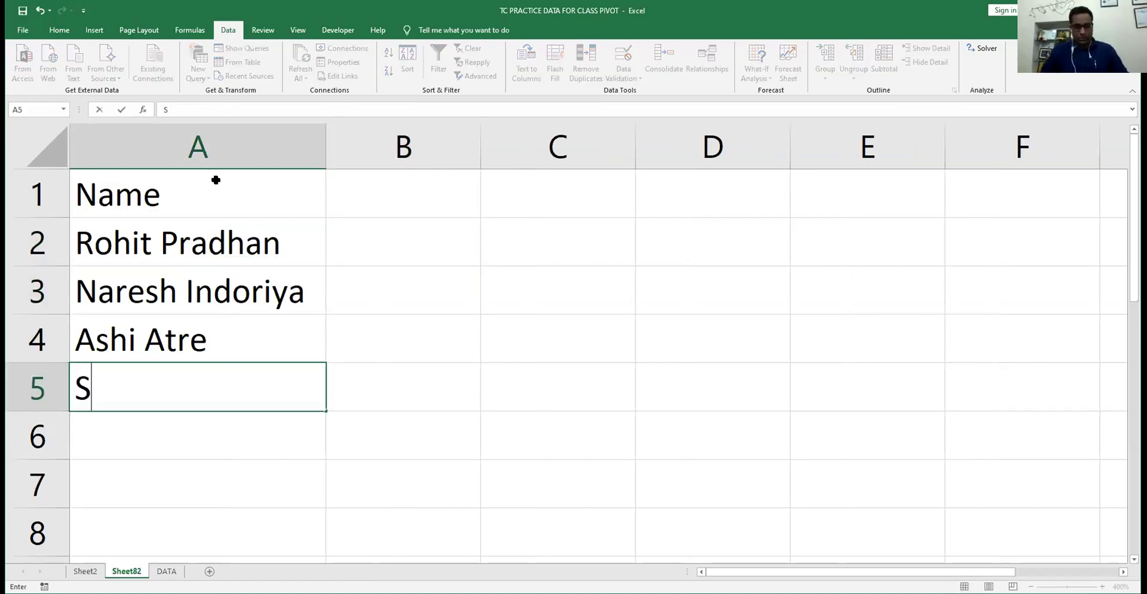
pyautogui.press('BackSpace')
pyautogui.press('BackSpace')
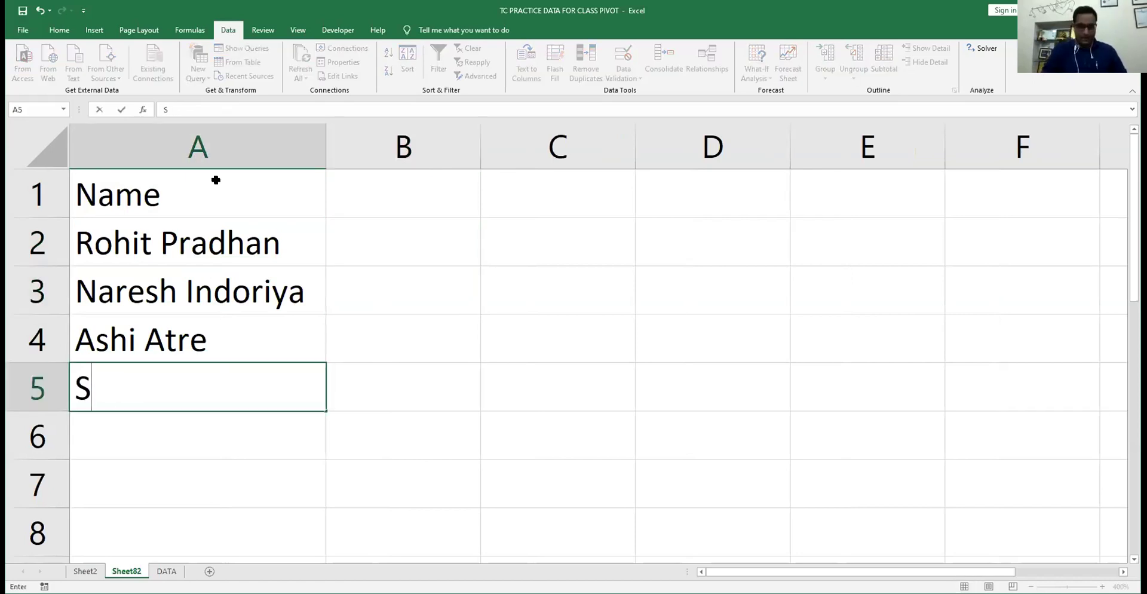
pyautogui.write('yam')
pyautogui.press('BackSpace')
pyautogui.press('BackSpace')
pyautogui.press('BackSpace')
pyautogui.press('BackSpace')
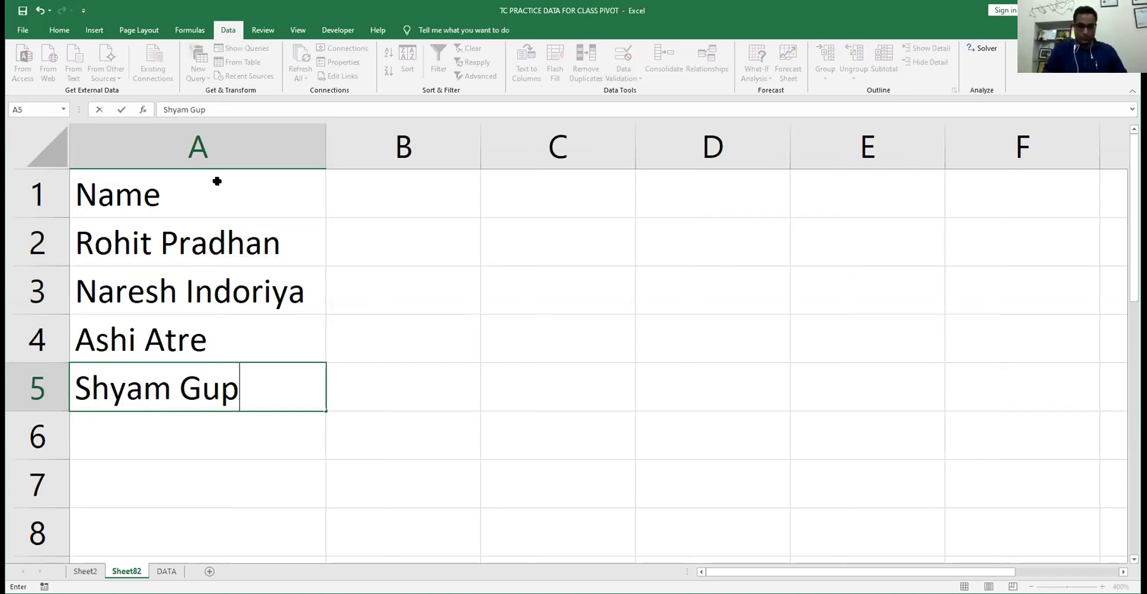
pyautogui.press('Return')
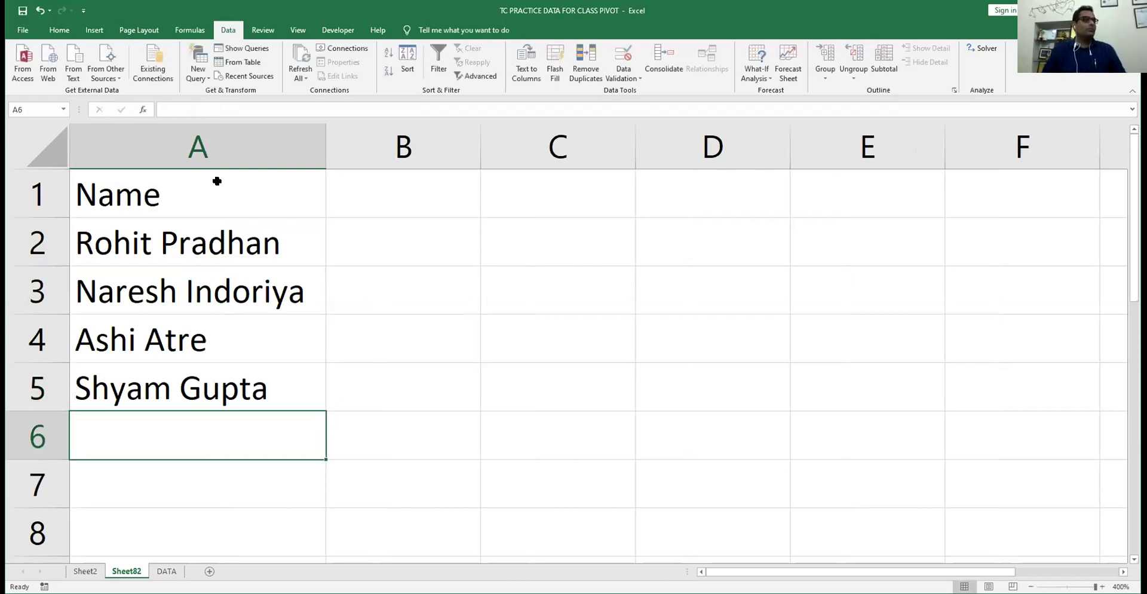
# - Head B1 'Name' and Flash Fill B2:B5 with each name prefixed by 'Ca'
pyautogui.press('Up')
pyautogui.press('Up')
pyautogui.press('Up')
pyautogui.press('Up')
pyautogui.press('Right')
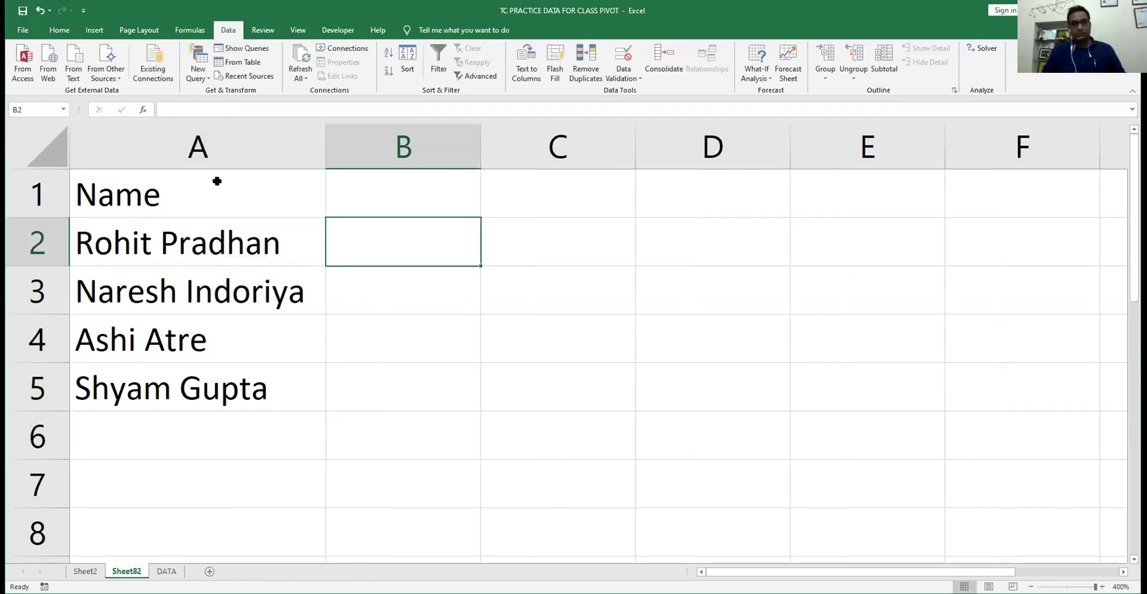
pyautogui.press('Up')
pyautogui.write('Name')
pyautogui.press('Return')
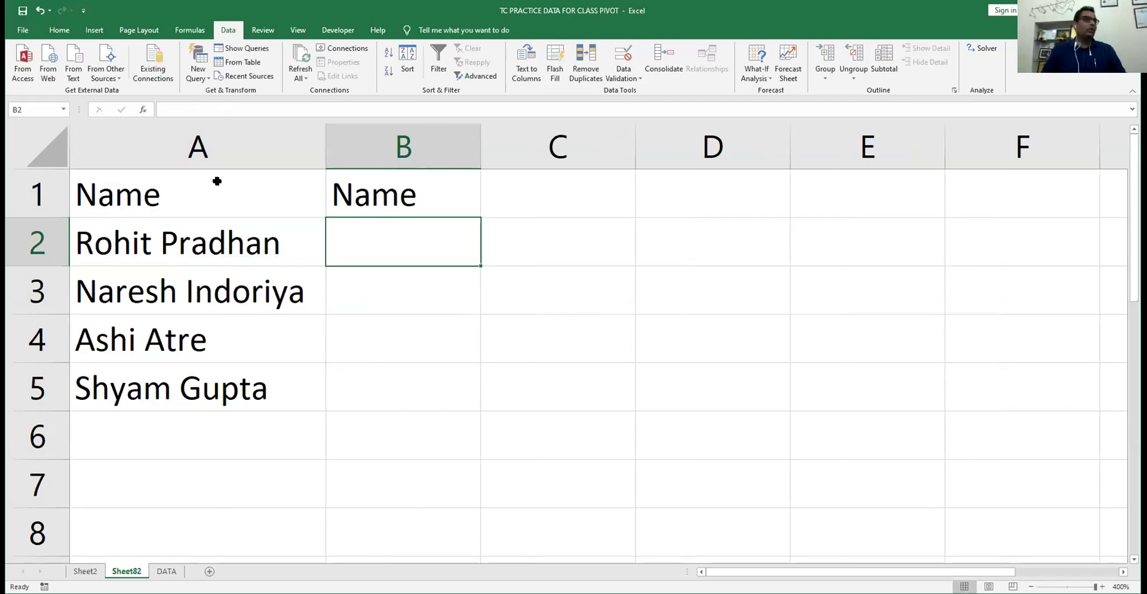
pyautogui.write('Ca')
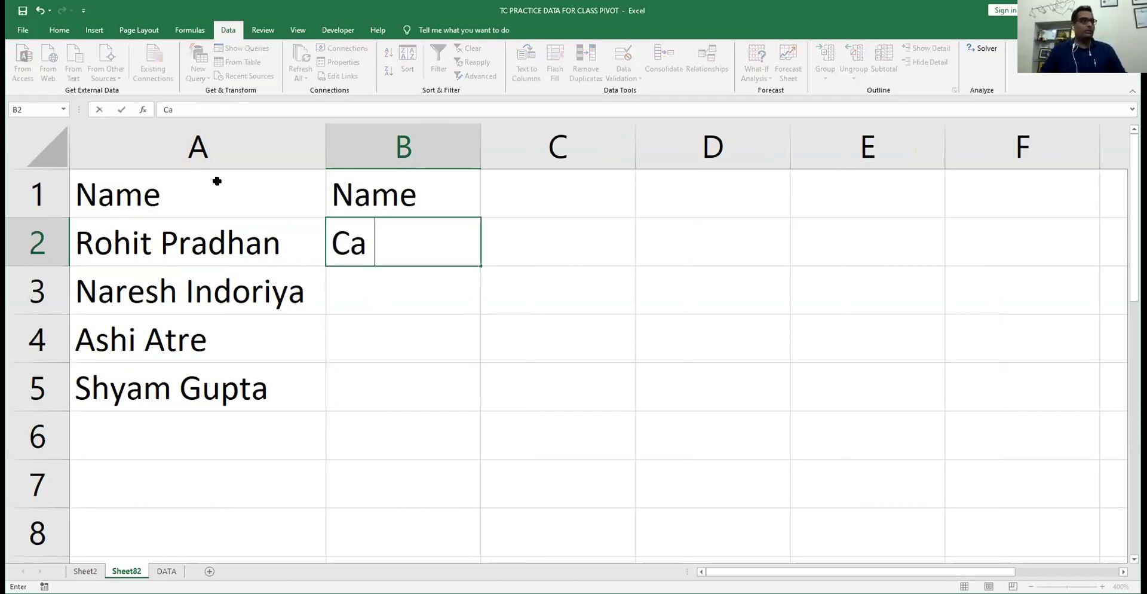
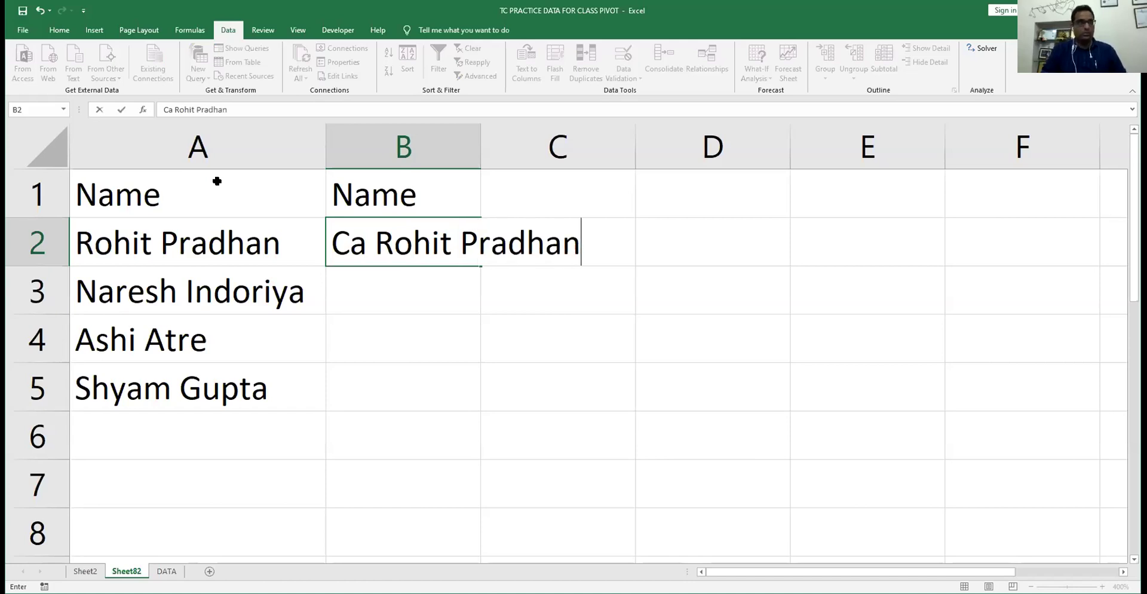
pyautogui.press('Return')
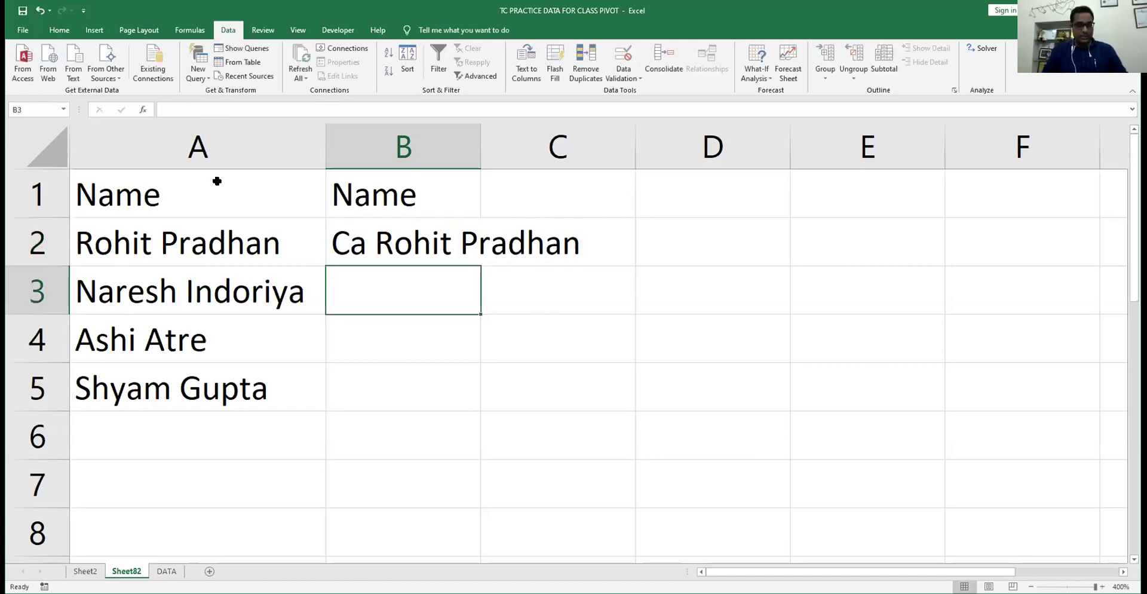
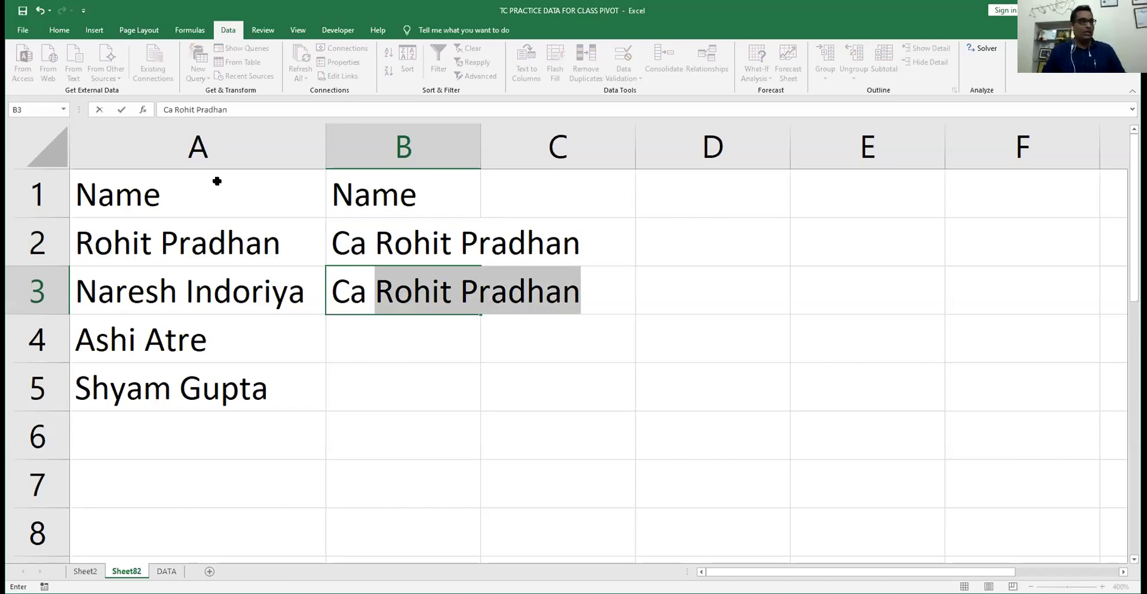
pyautogui.write('N')
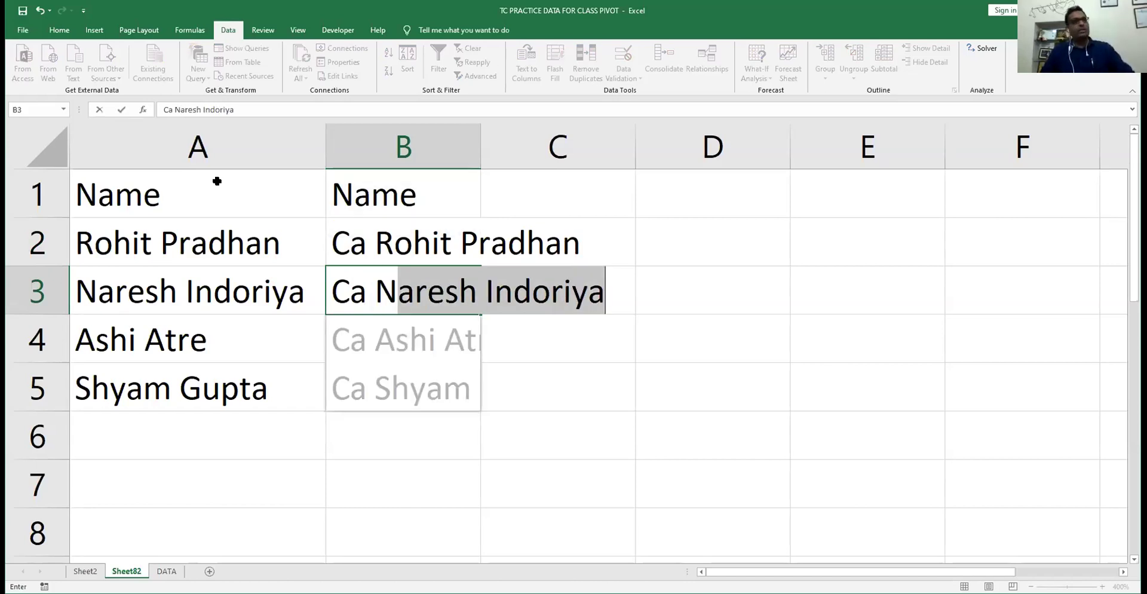
pyautogui.press('Return')
# - Select B1:B5 and AutoFit column B to the prefixed names
pyautogui.press('Up')
pyautogui.press('Up')
pyautogui.press('Up')
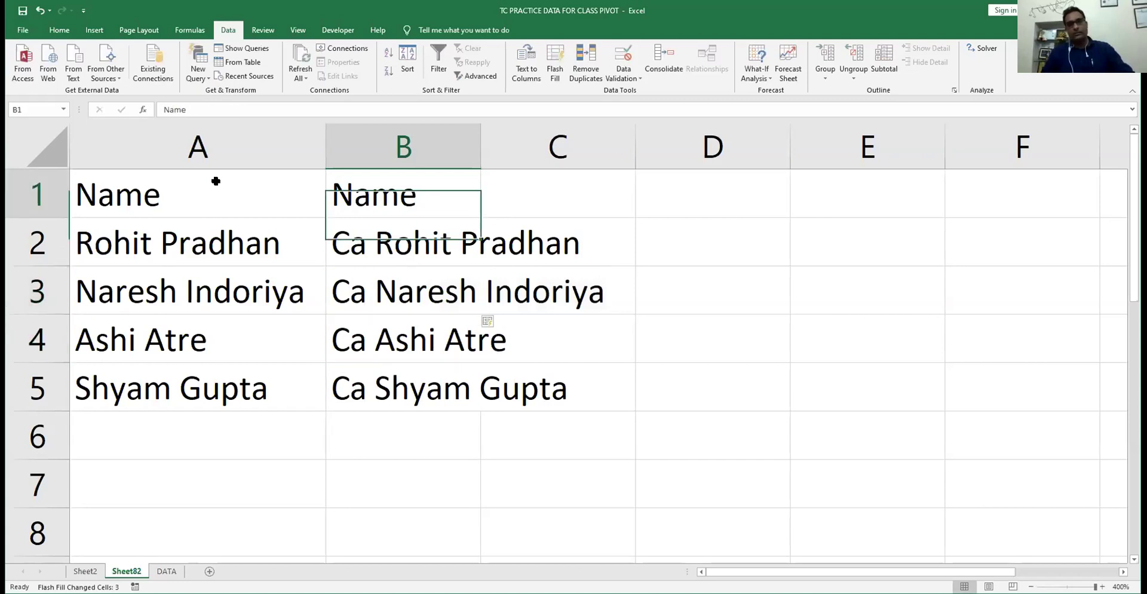
pyautogui.hotkey('ctrl', 'shift', 'Down')
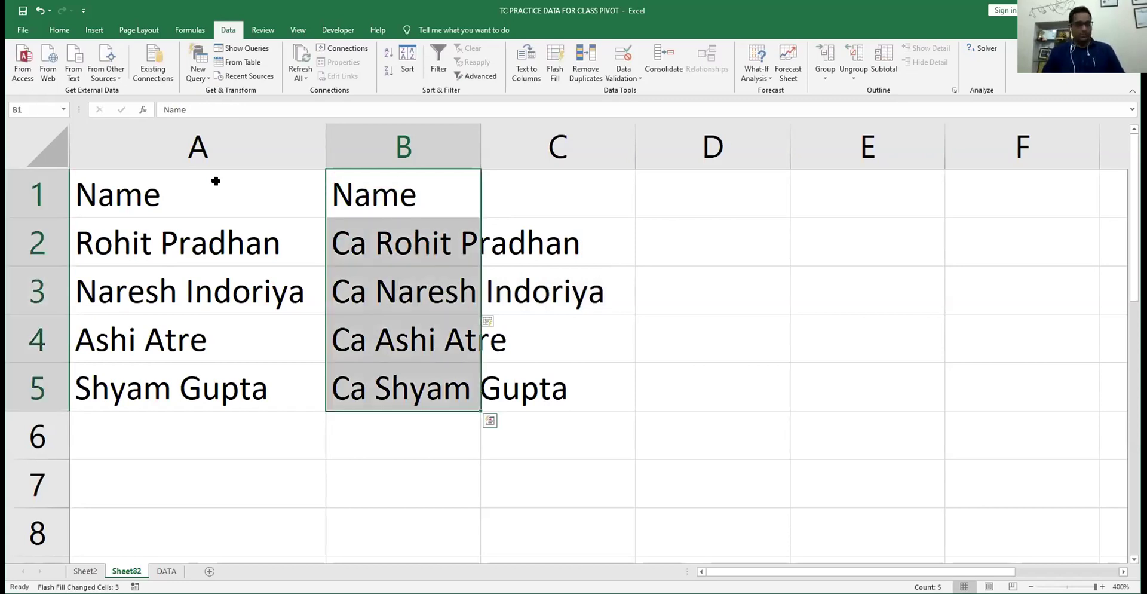
pyautogui.press('alt')
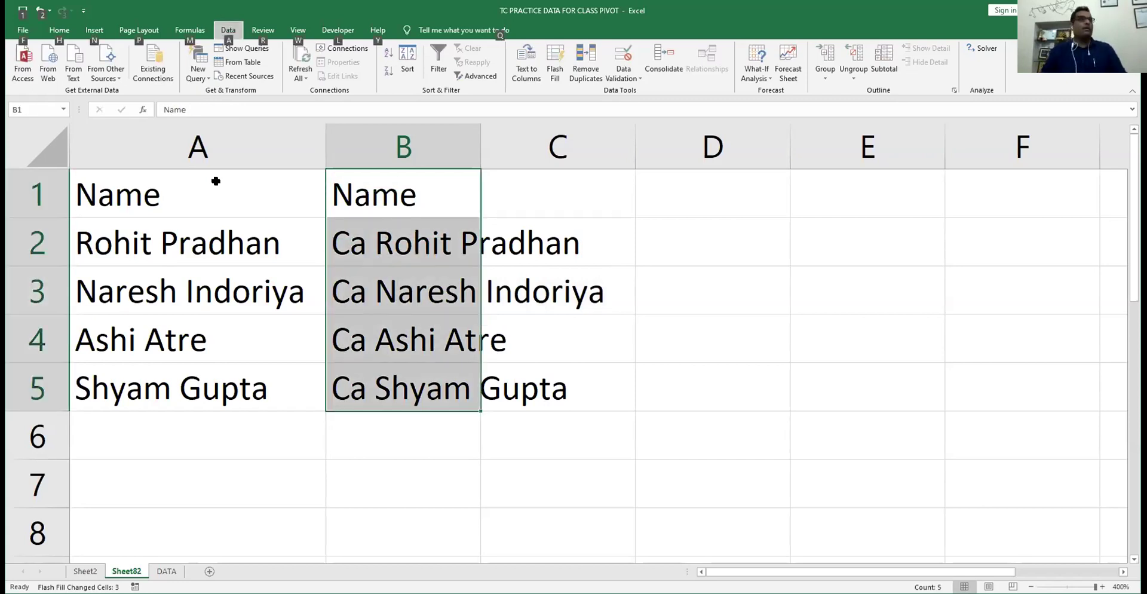
pyautogui.press('h')
pyautogui.press('o')
pyautogui.press('i')
pyautogui.press('Right')
pyautogui.press('Down')
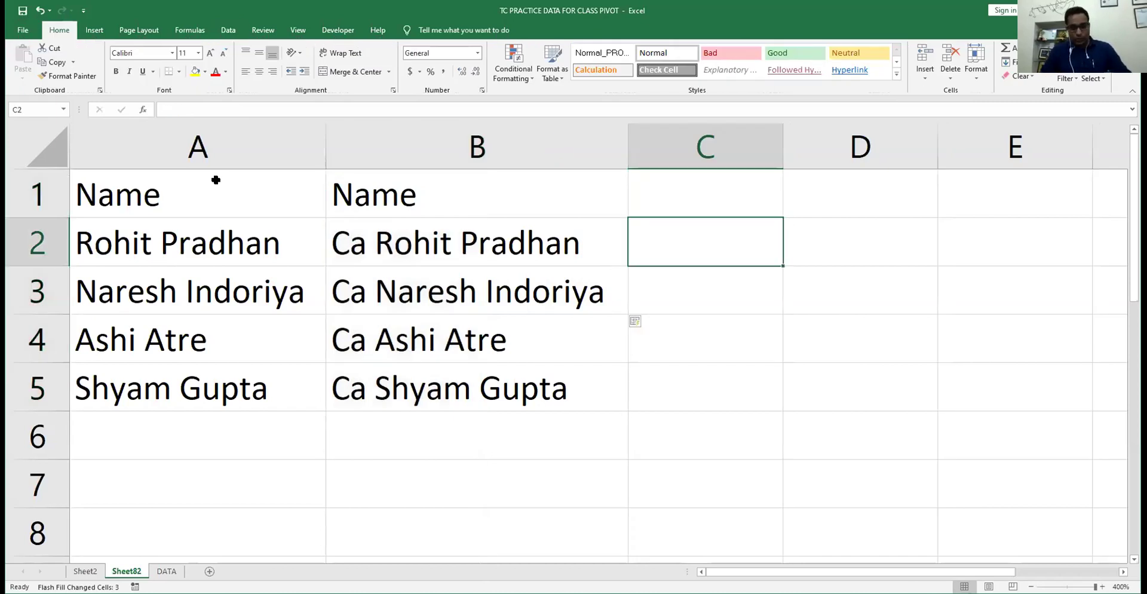
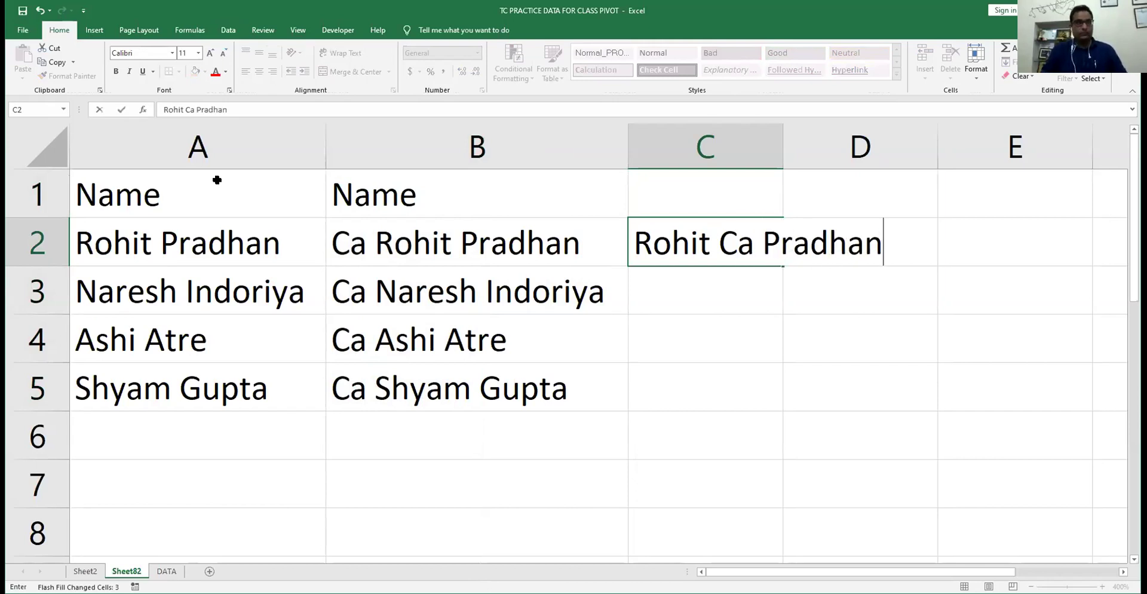
# - Flash Fill C2:C5 with each name as first name, 'Ca', then surname, and select the range
pyautogui.press('Return')
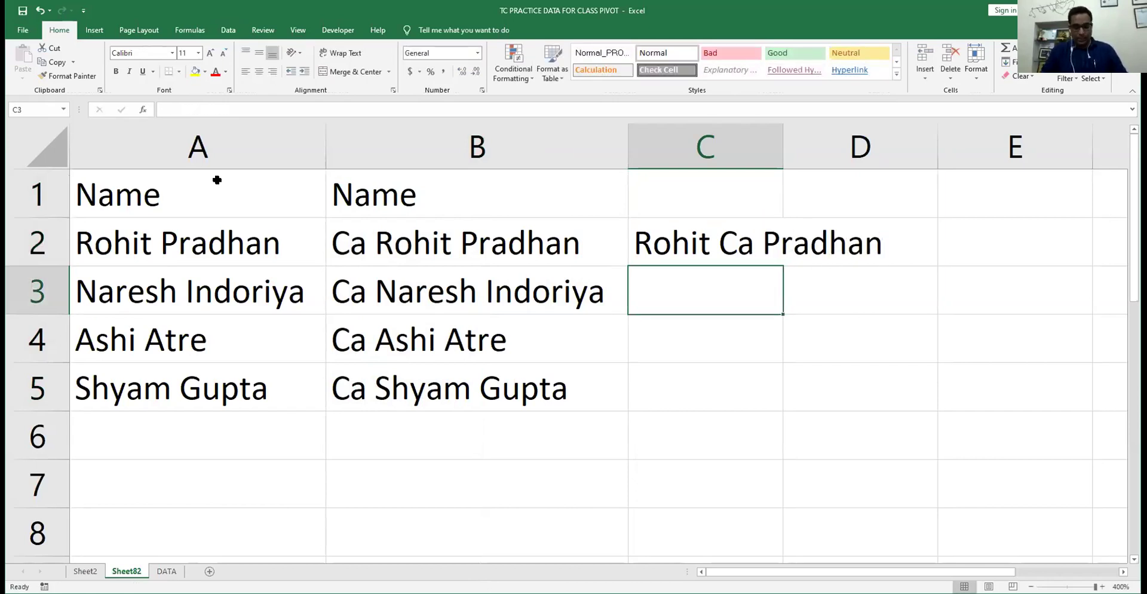
pyautogui.write('Nares')
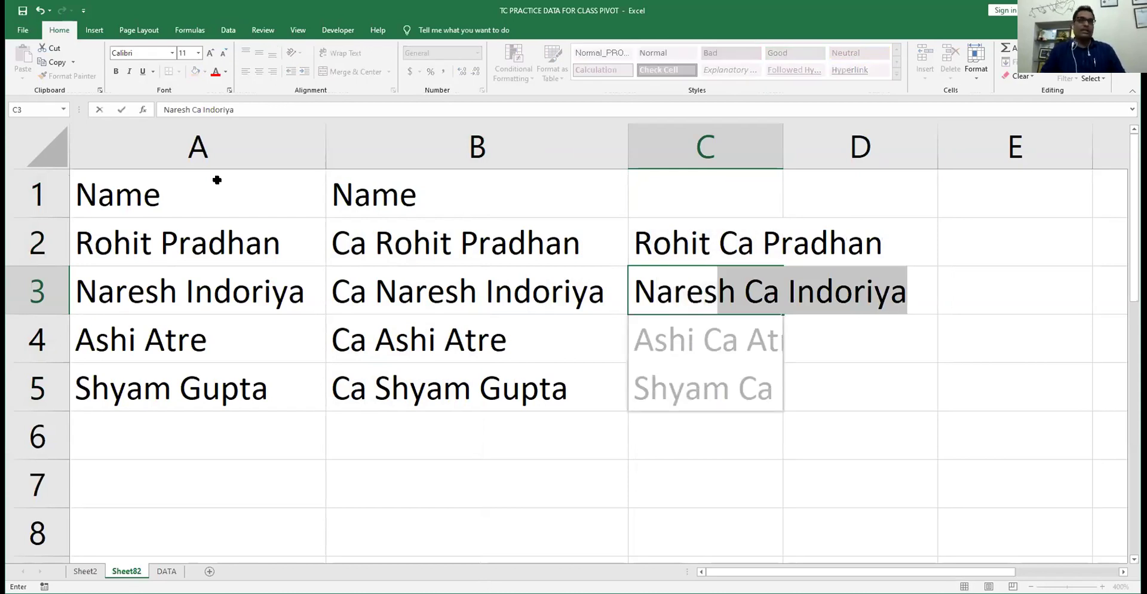
pyautogui.press('Return')
pyautogui.press('Up')
pyautogui.press('Up')
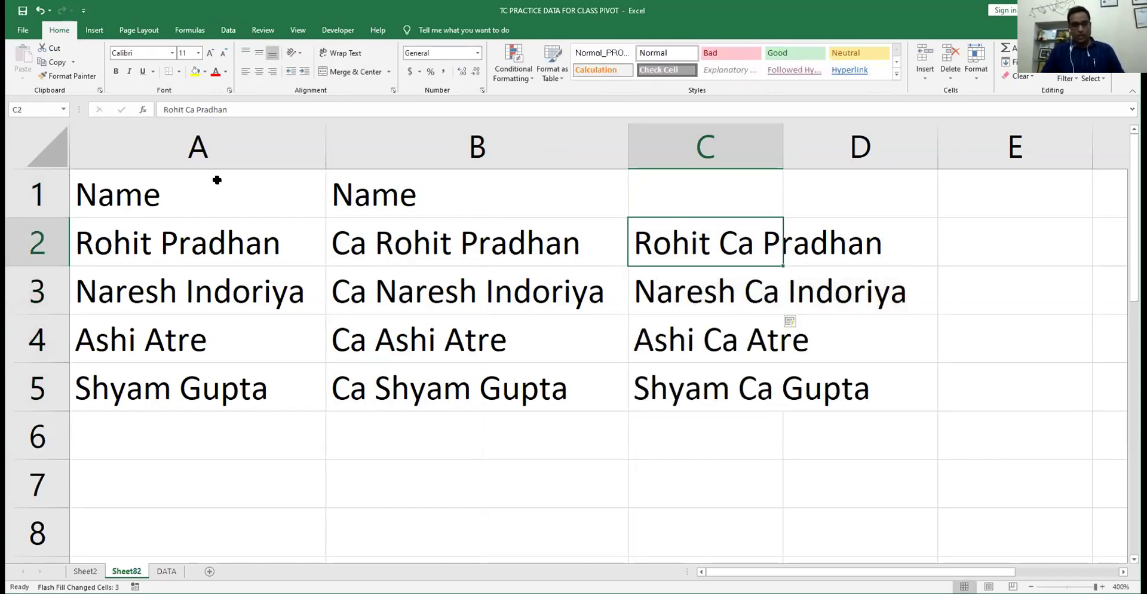
pyautogui.hotkey('ctrl', 'shift', 'Down')
pyautogui.press('alt')
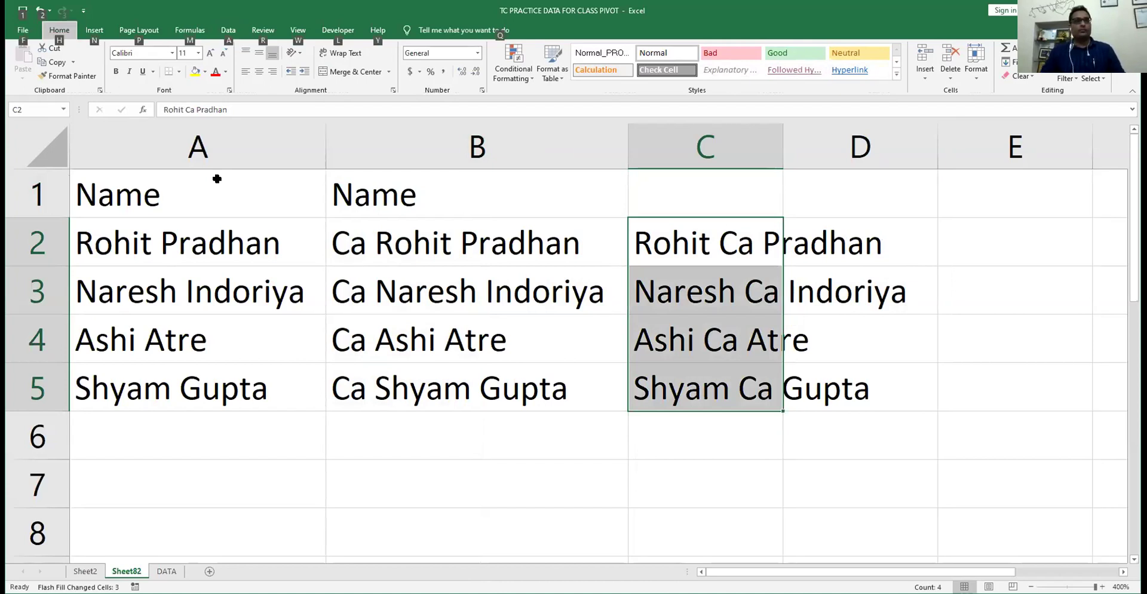
pyautogui.press('Escape')
pyautogui.press('Right')
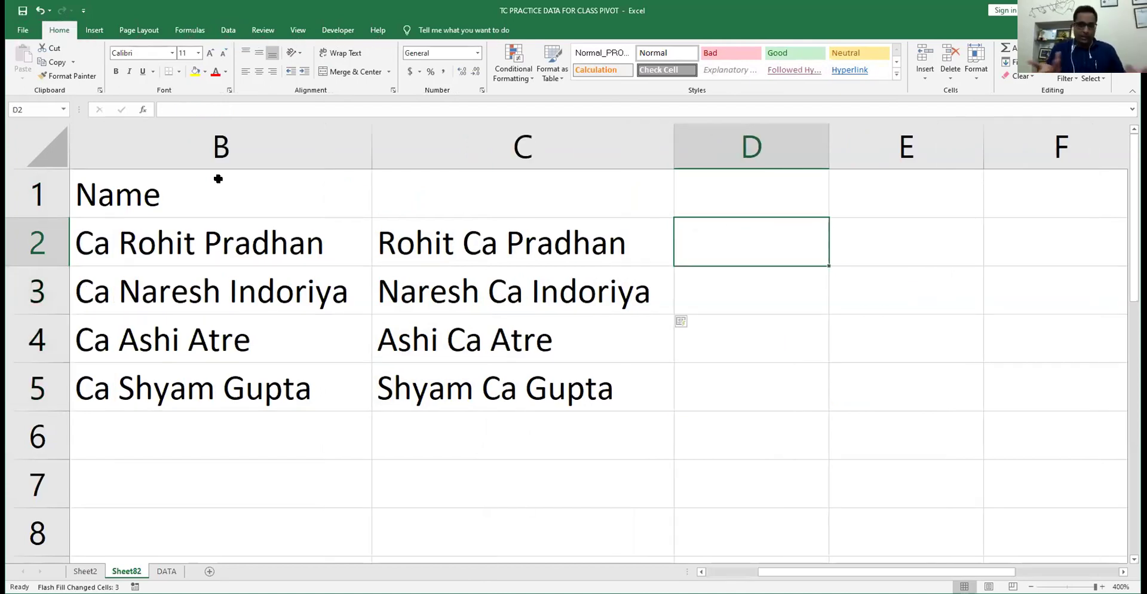
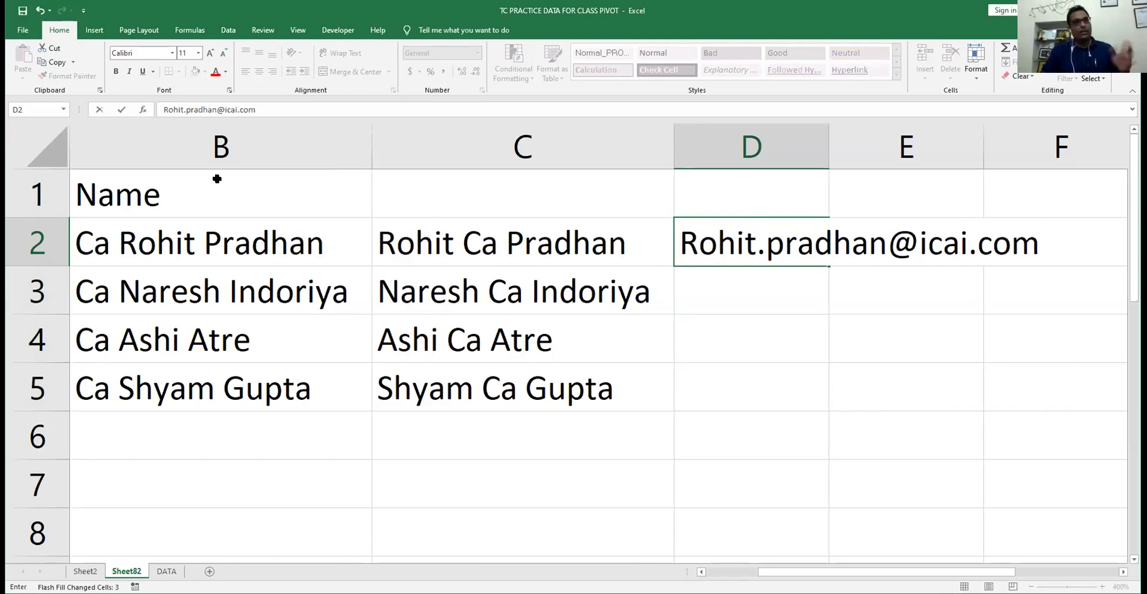
pyautogui.press('Return')
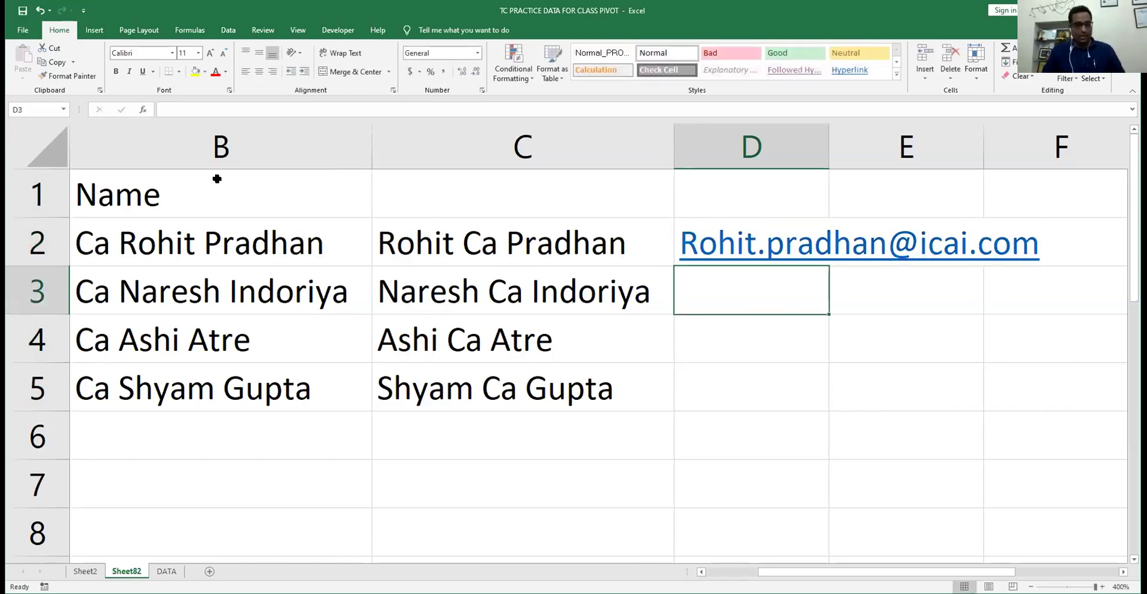
pyautogui.write('Na')
pyautogui.press('Return')
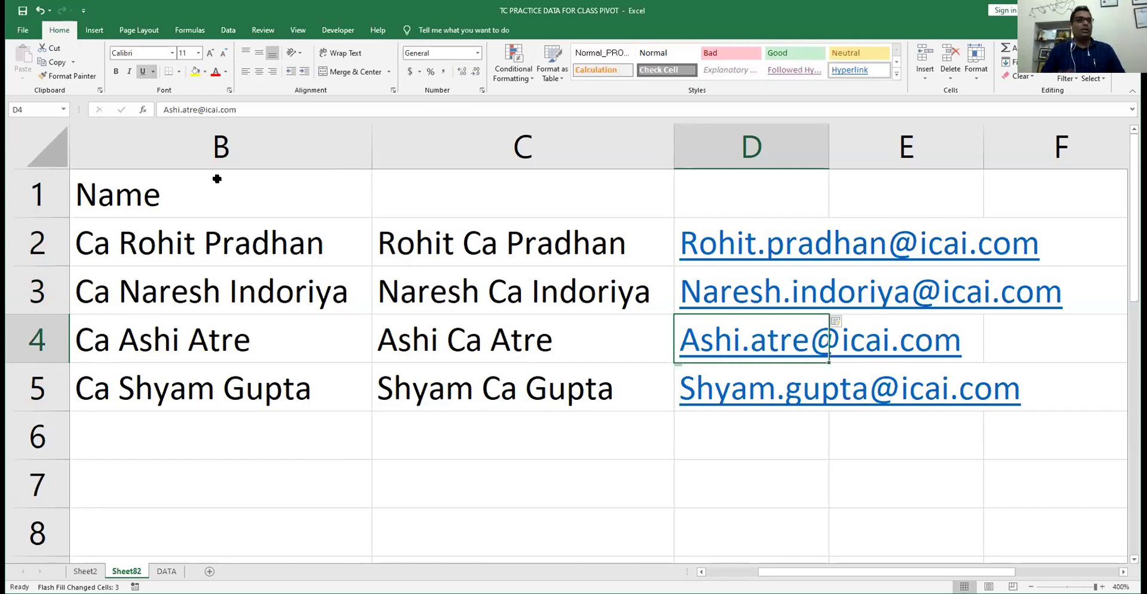
# - Select the e-mail addresses and AutoFit column D to fit them
pyautogui.press('Up')
pyautogui.press('Up')
pyautogui.hotkey('shift', 'Down')
pyautogui.hotkey('shift', 'Down')
pyautogui.hotkey('shift', 'Down')
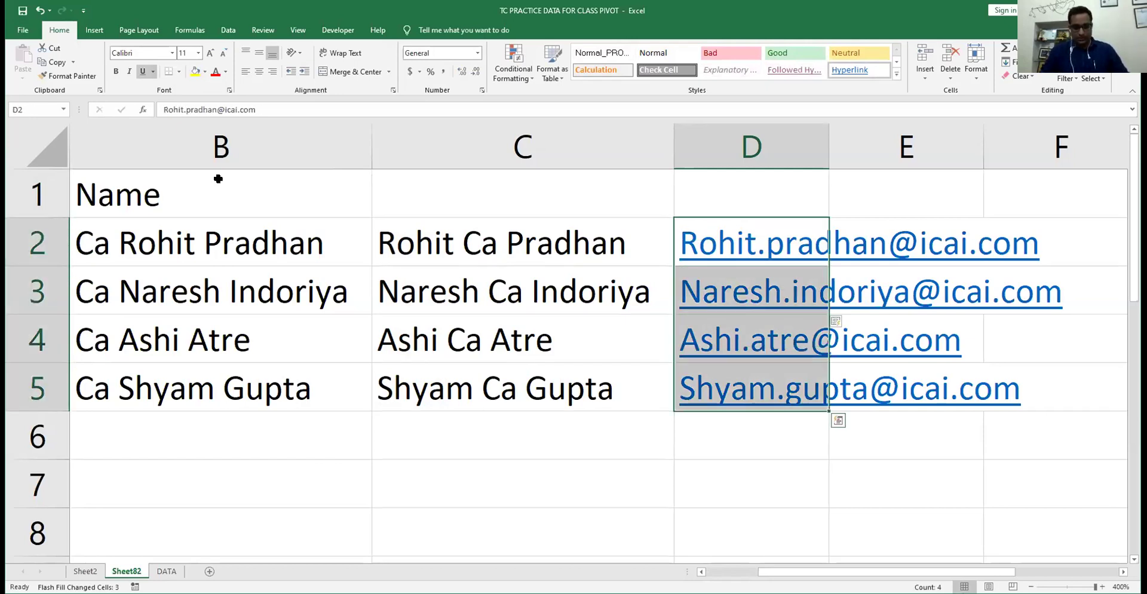
pyautogui.hotkey('alt', 'h')
pyautogui.press('o')
pyautogui.press('i')
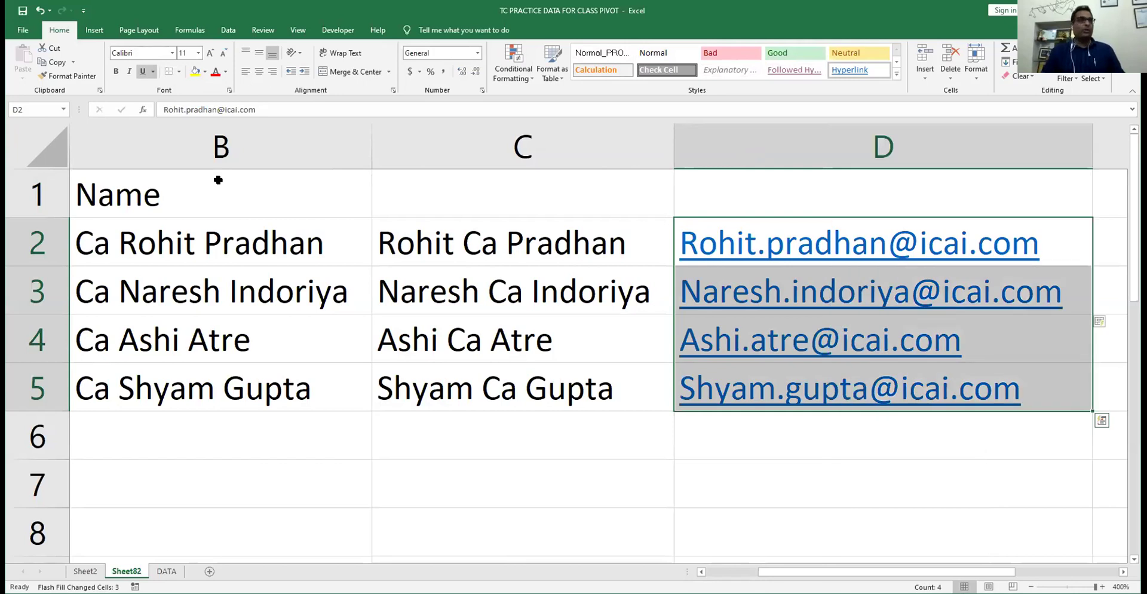
pyautogui.press('Right')
pyautogui.press('Right')
pyautogui.press('Right')
pyautogui.press('Left')
pyautogui.press('Left')
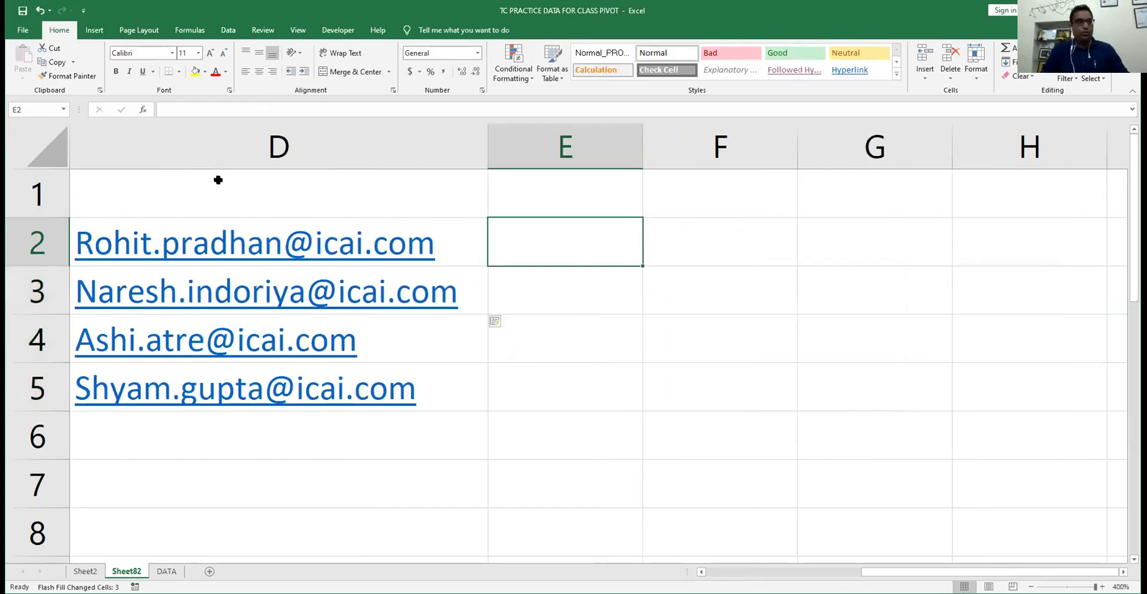
# - Extract the first names into E2:E5 with Flash Fill
pyautogui.press('Return')
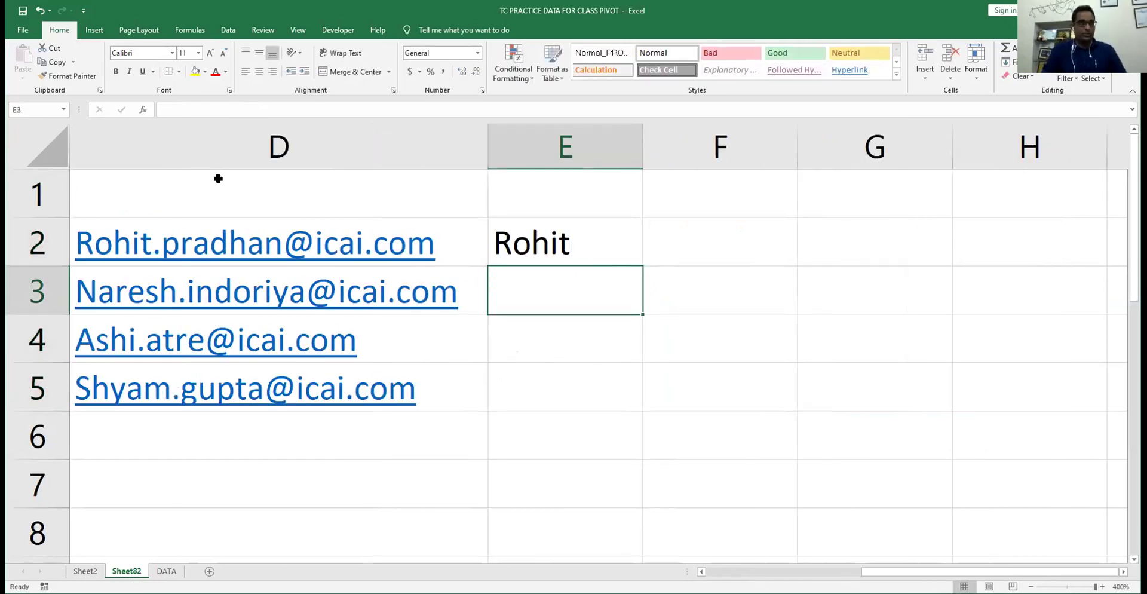
pyautogui.press('BackSpace')
pyautogui.write('N')
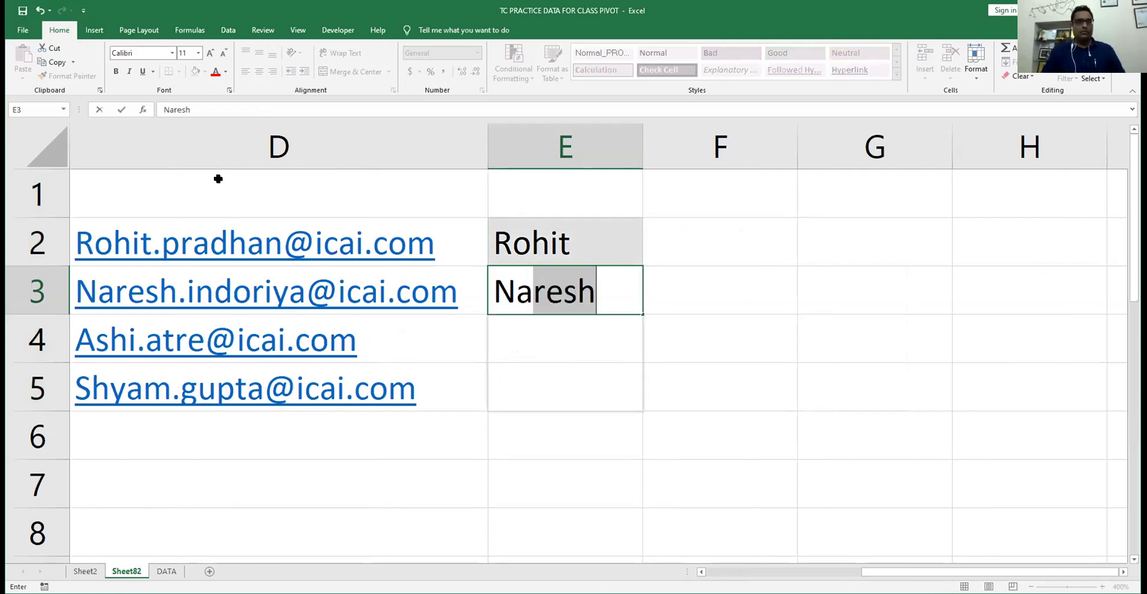
pyautogui.write('a')
pyautogui.press('Return')
# - Flash Fill the surnames into F2:F5 and enter the first full name followed by 'CA' in G2
pyautogui.press('Up')
pyautogui.press('Up')
pyautogui.press('Right')
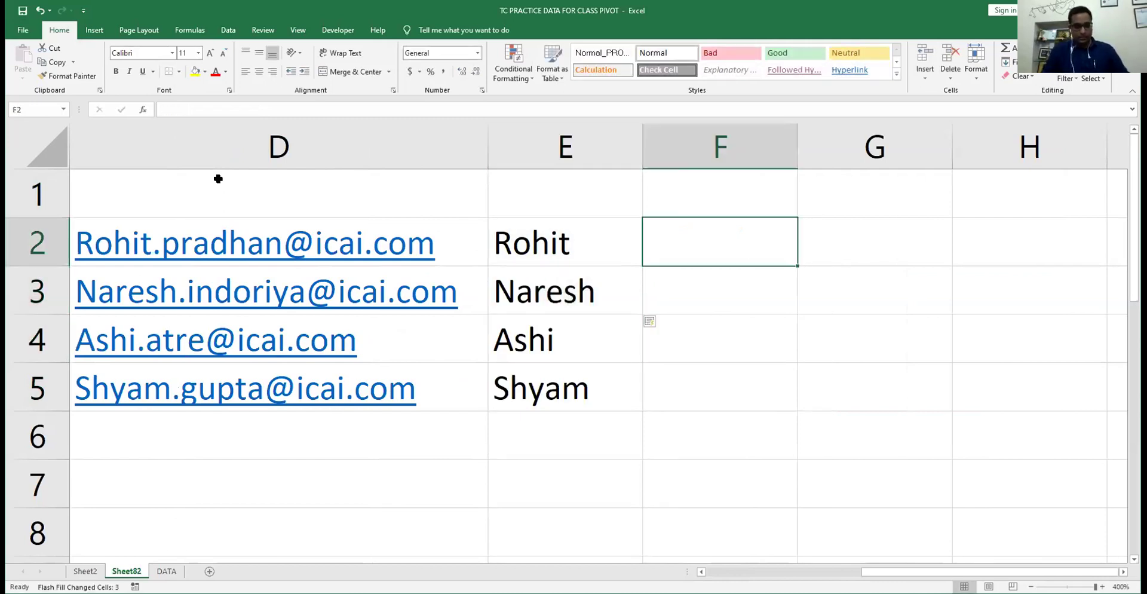
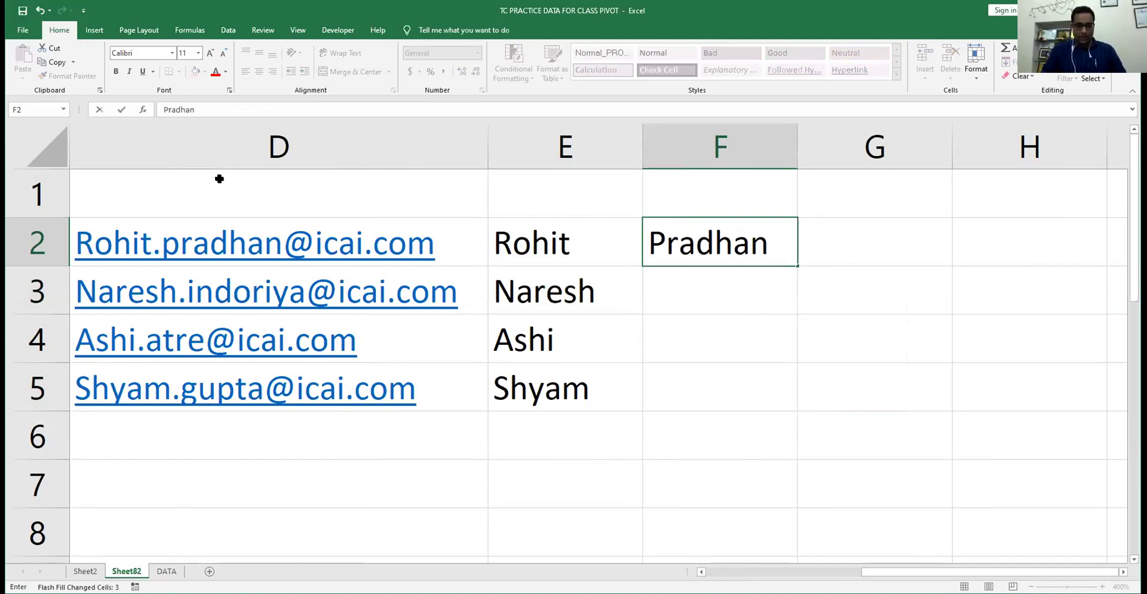
pyautogui.press('Return')
pyautogui.write('I')
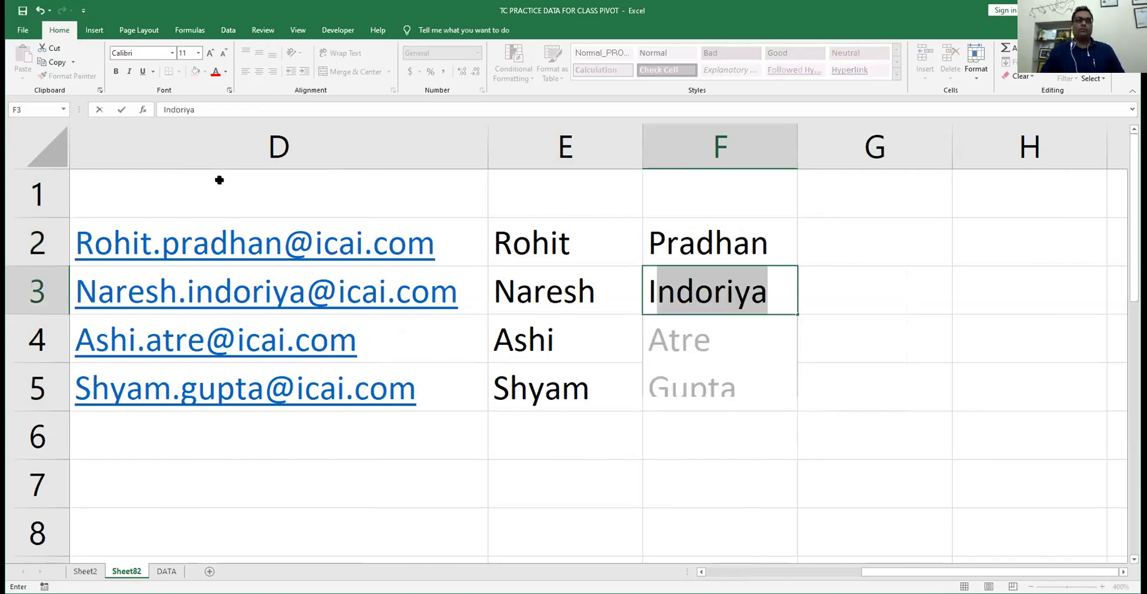
pyautogui.press('Return')
pyautogui.press('Right')
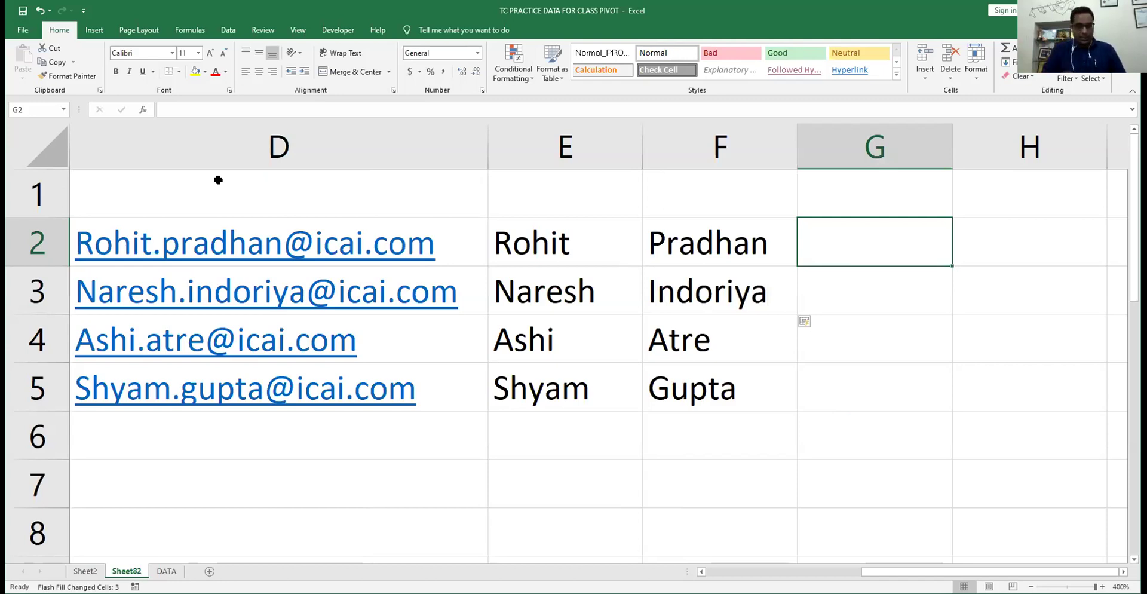
# - Flash Fill G3:G5 so every full name ends with 'CA', and select G2:G5
pyautogui.press('Return')
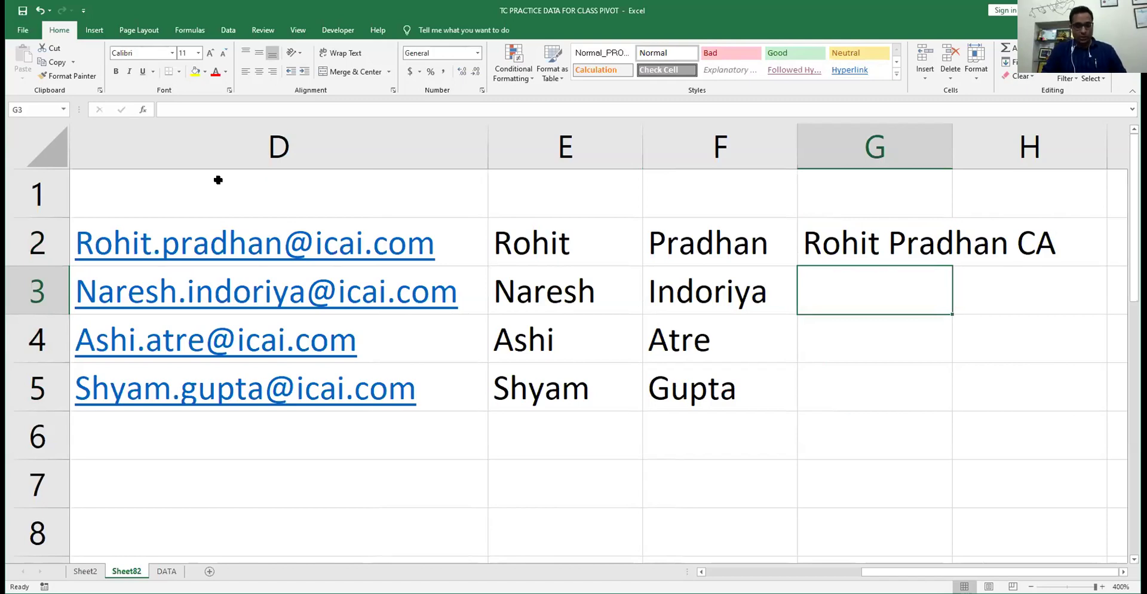
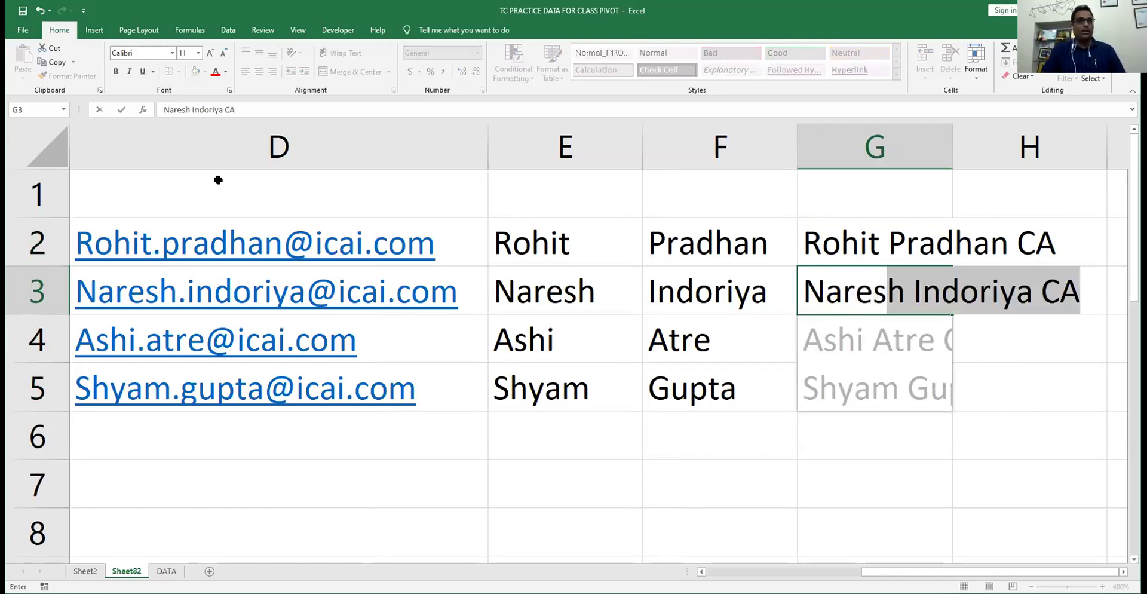
pyautogui.press('Return')
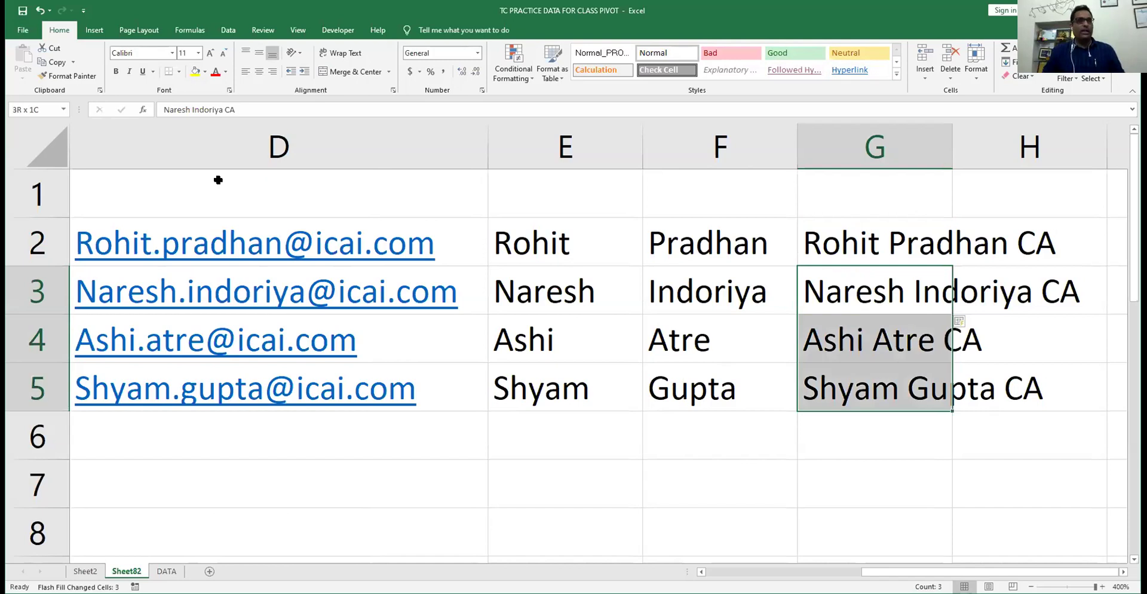
pyautogui.press('Up')
pyautogui.press('Up')
pyautogui.press('Down')
pyautogui.press('Right')
pyautogui.press('Right')
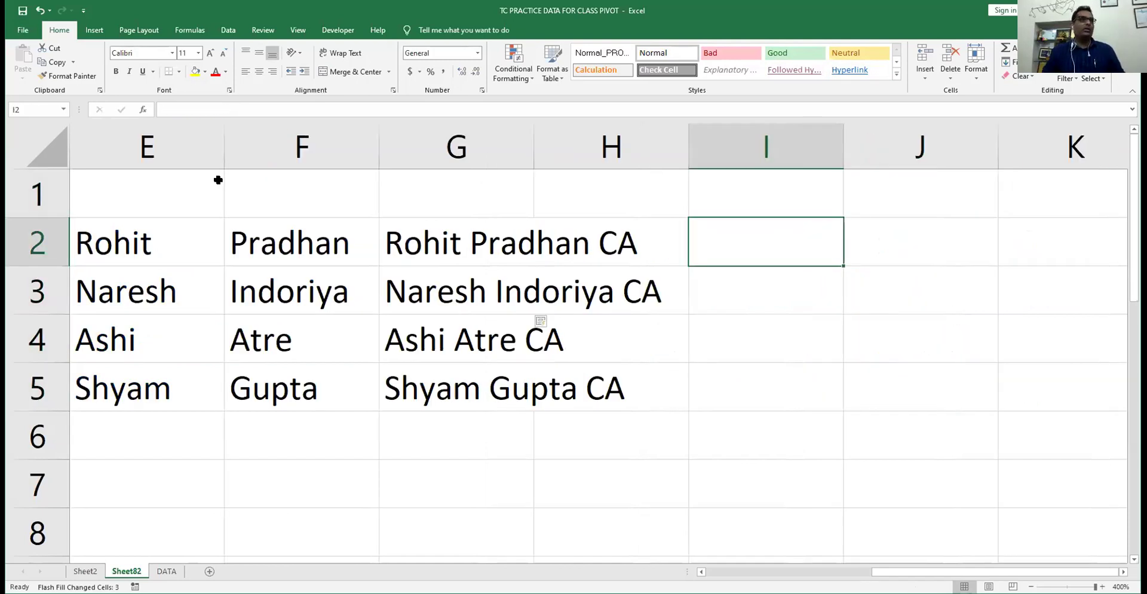
pyautogui.press('Left')
pyautogui.press('Left')
pyautogui.hotkey('ctrl', 'shift', 'Down')
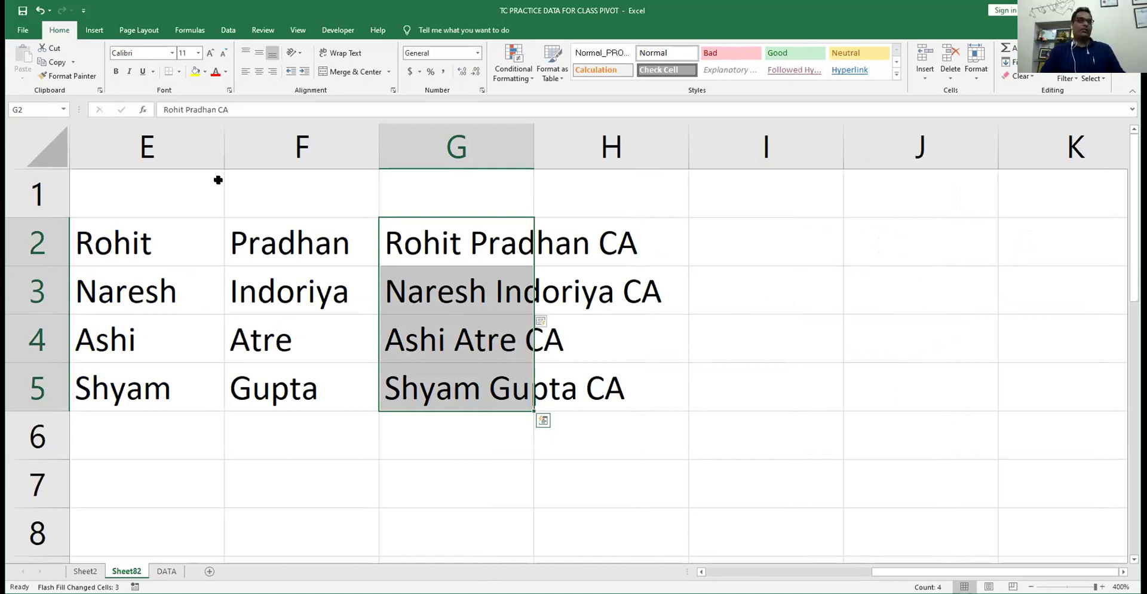
# - Write the Flash Fill shortcut reminder 'Ctrl+E' in cell B7
pyautogui.hotkey('ctrl', 'Left')
pyautogui.press('Down')
pyautogui.press('Down')
pyautogui.press('Down')
pyautogui.press('Down')
pyautogui.press('Down')
pyautogui.press('Down')
pyautogui.press('Up')
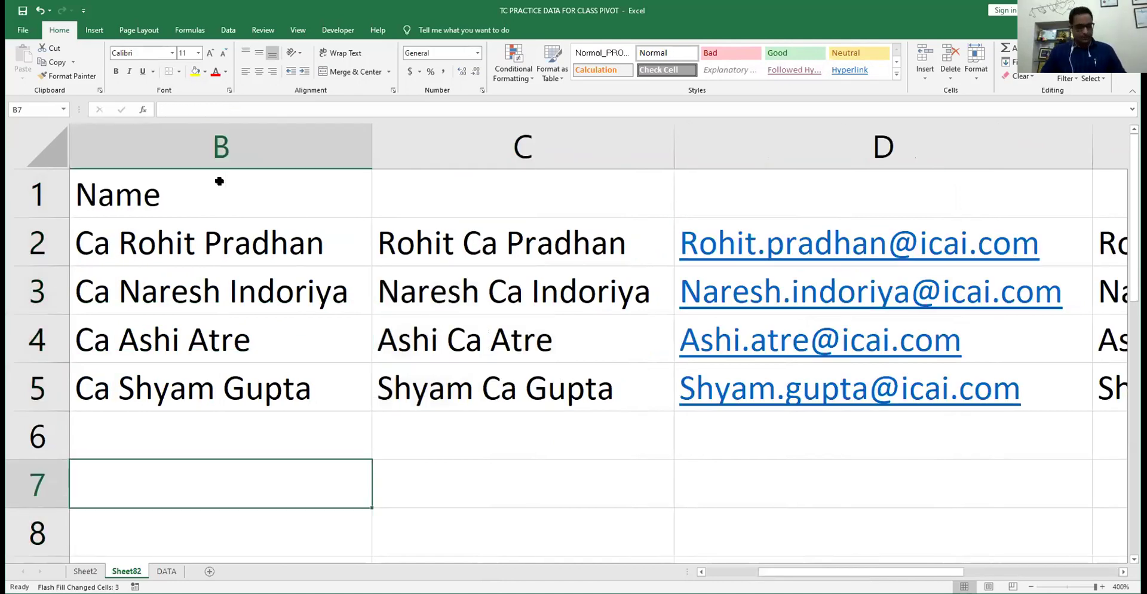
pyautogui.write('Ctr')
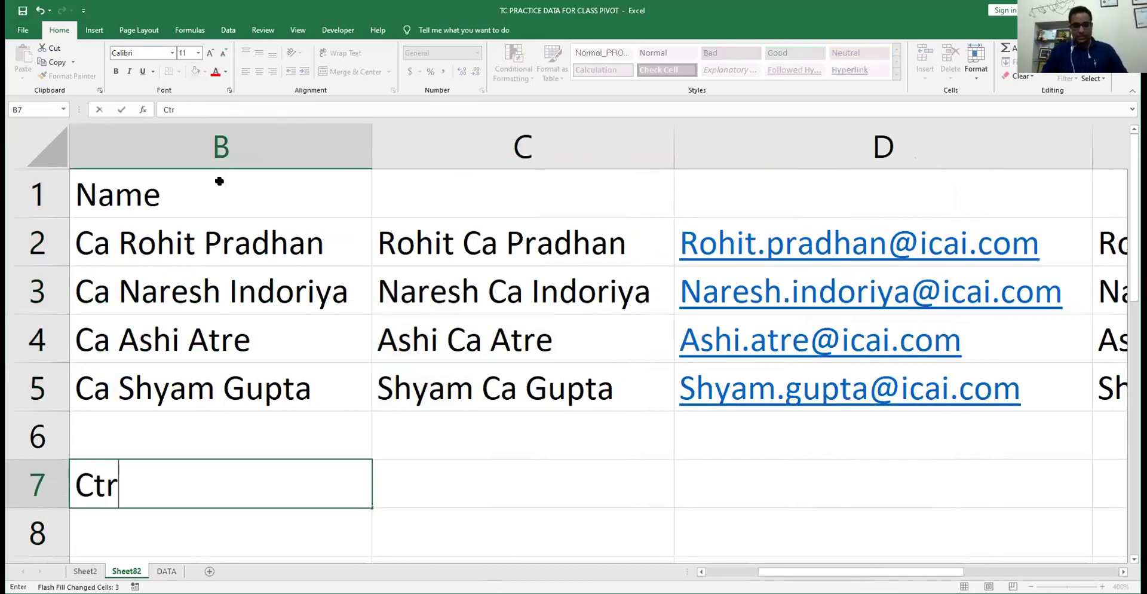
pyautogui.write('l')
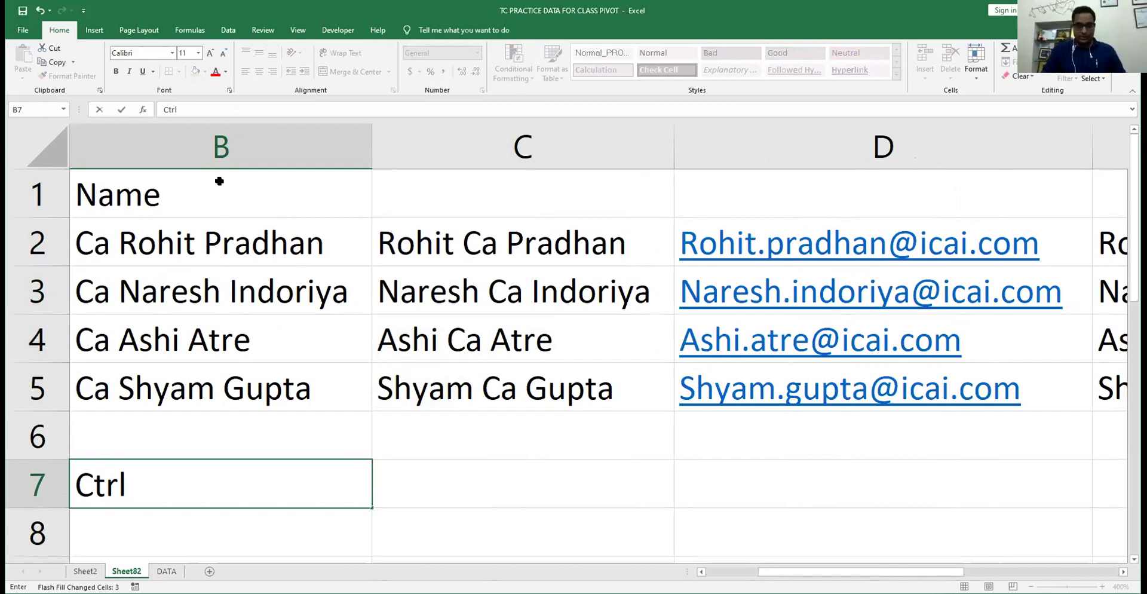
pyautogui.write('+E')
pyautogui.press('Return')
pyautogui.press('Up')
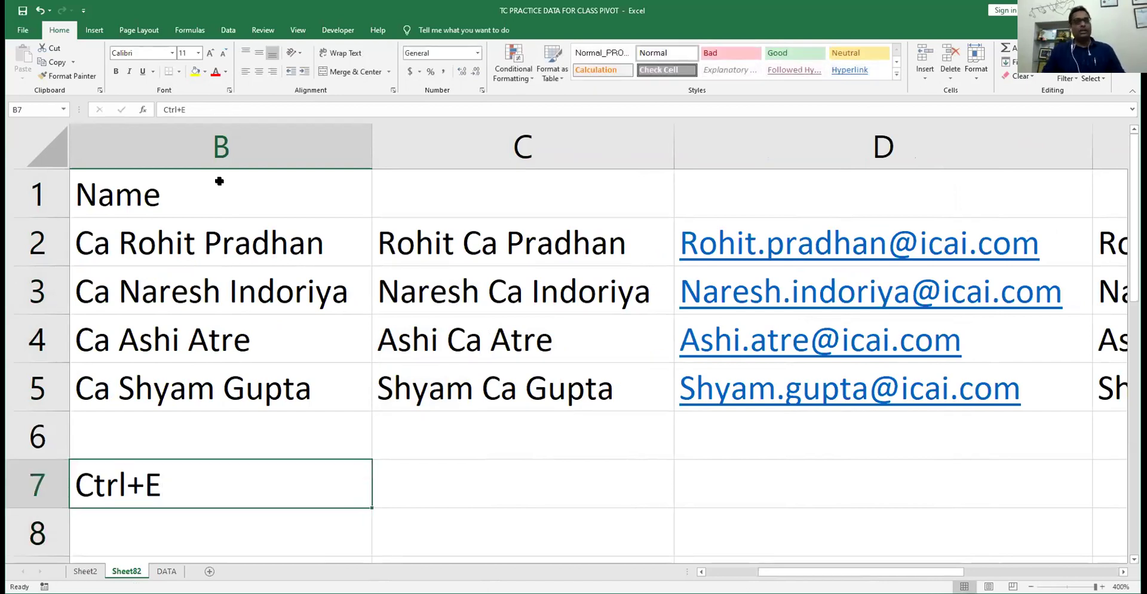
pyautogui.press('Right')
pyautogui.press('Right')
pyautogui.press('Home')
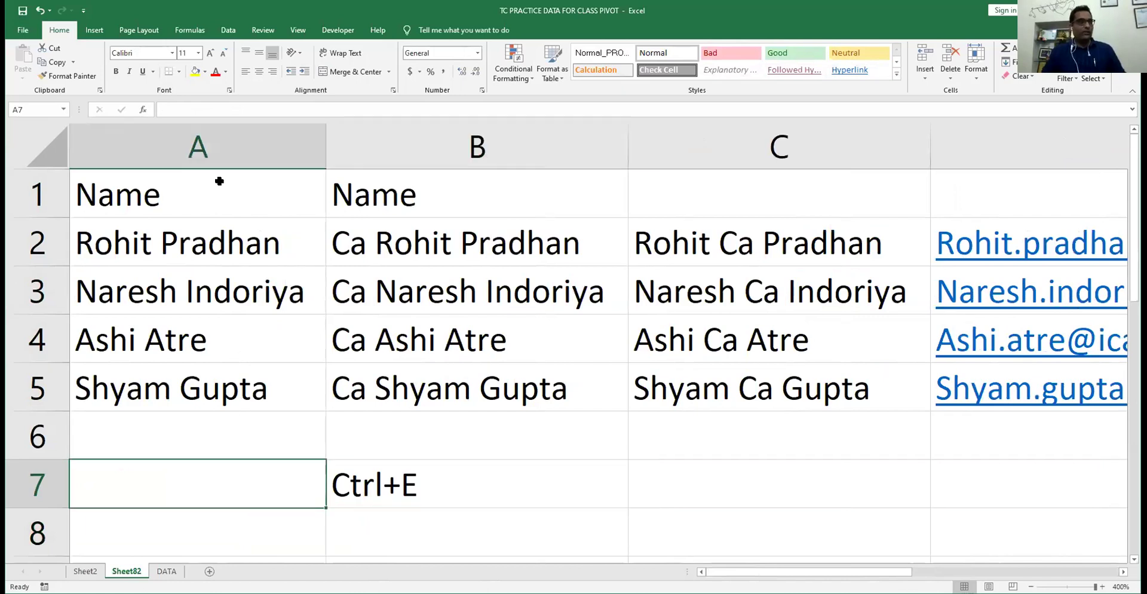
# - Review Flash Fill on the Data tab, compare the original and Ca-prefixed names, then move to the DATA sheet
pyautogui.click(94, 32)
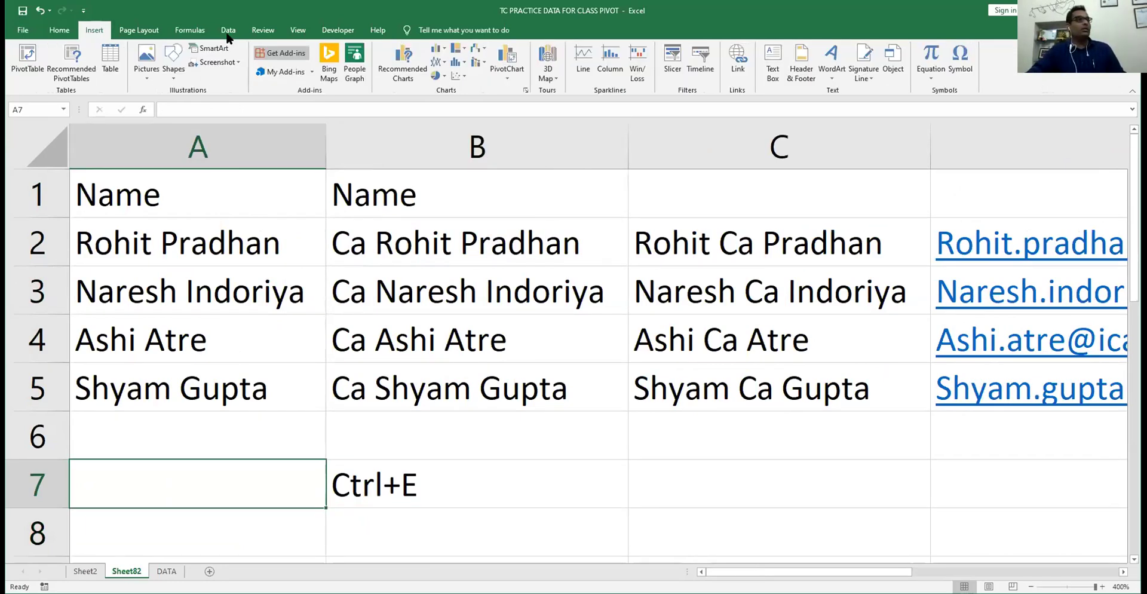
pyautogui.click(227, 32)
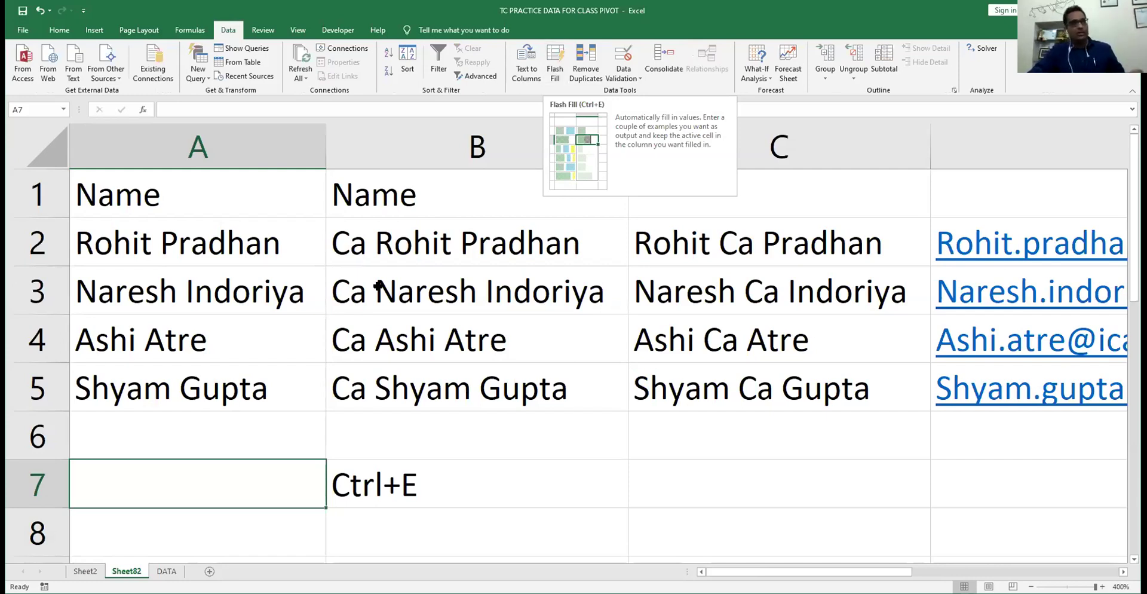
pyautogui.press('Up')
pyautogui.press('Up')
pyautogui.press('Right')
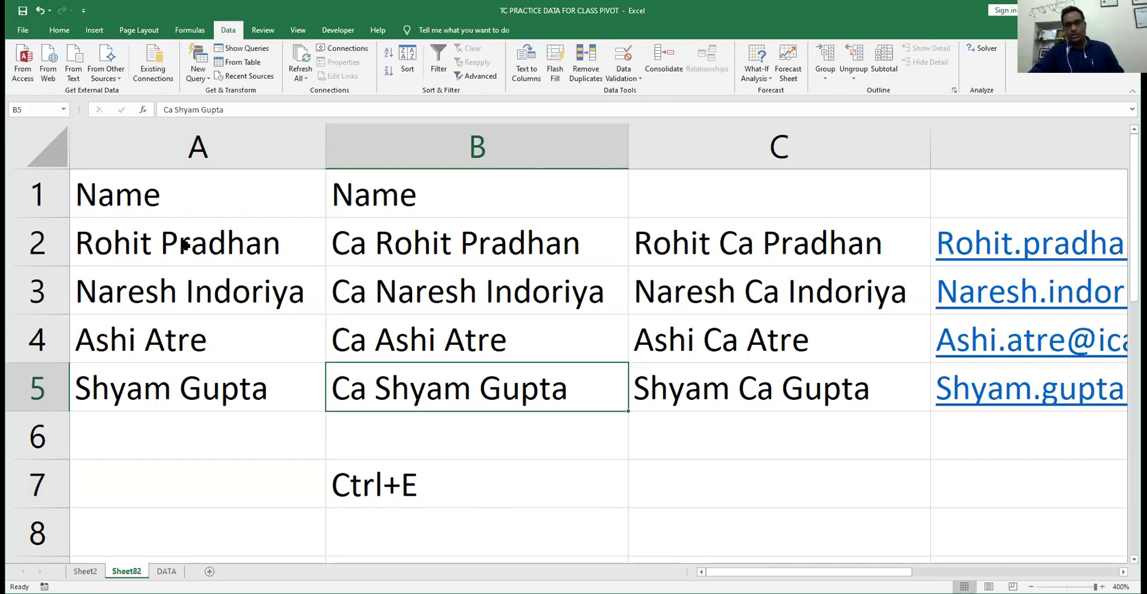
pyautogui.click(185, 244)
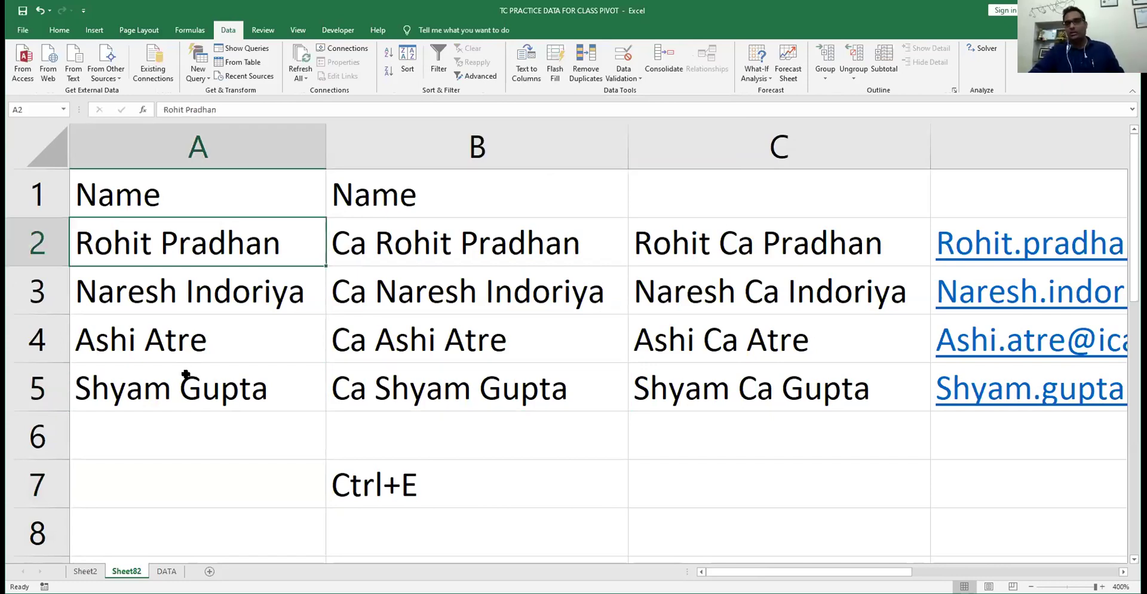
pyautogui.click(436, 251)
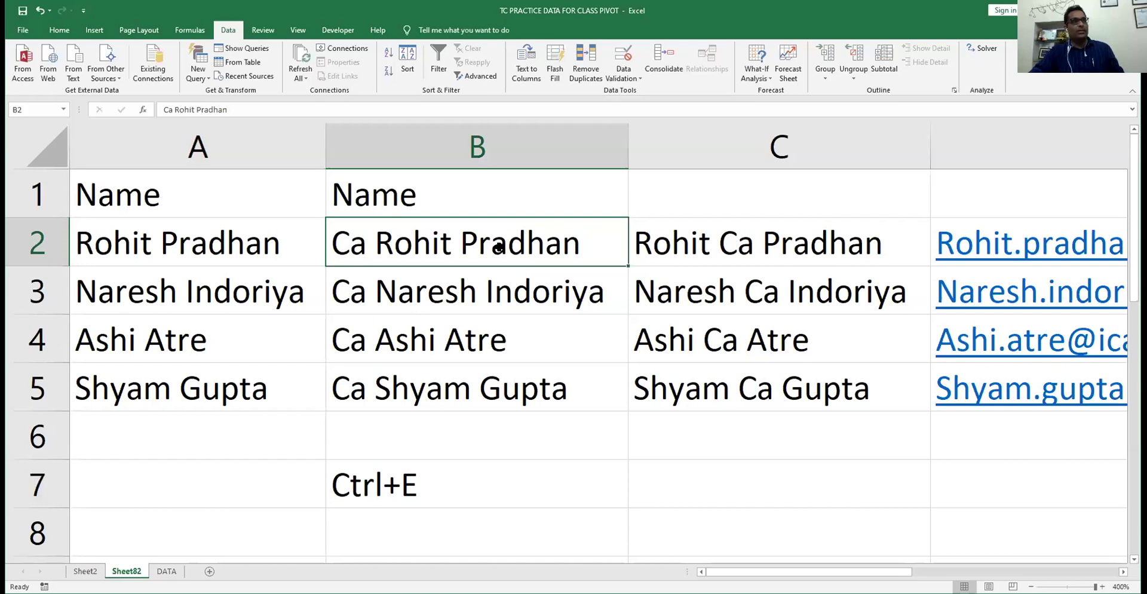
pyautogui.hotkey('ctrl', 'pagedown')
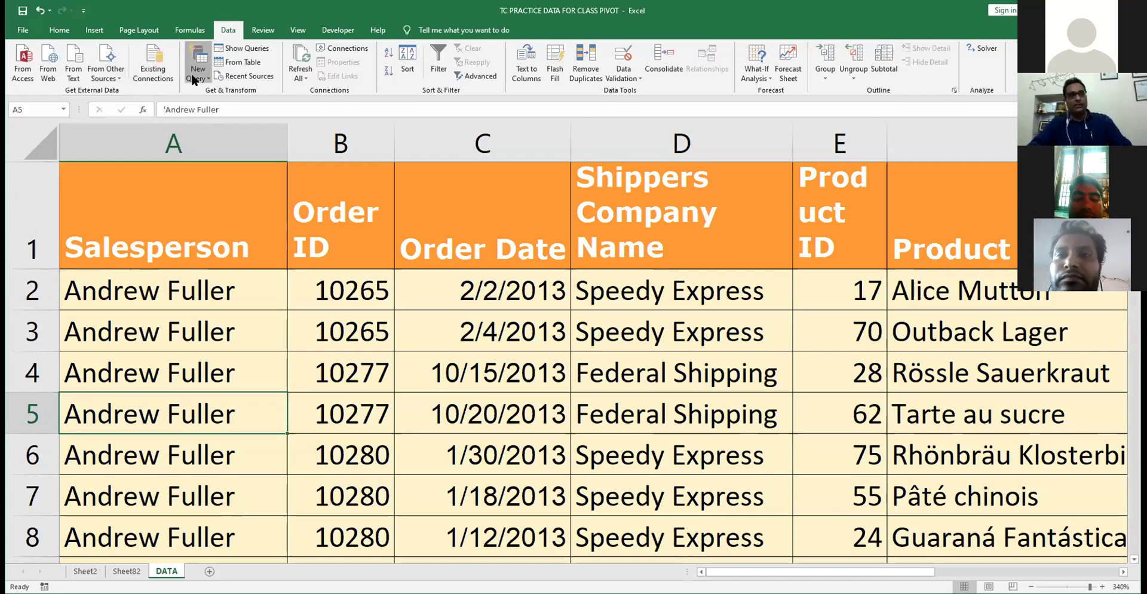
pyautogui.click(392, 325)
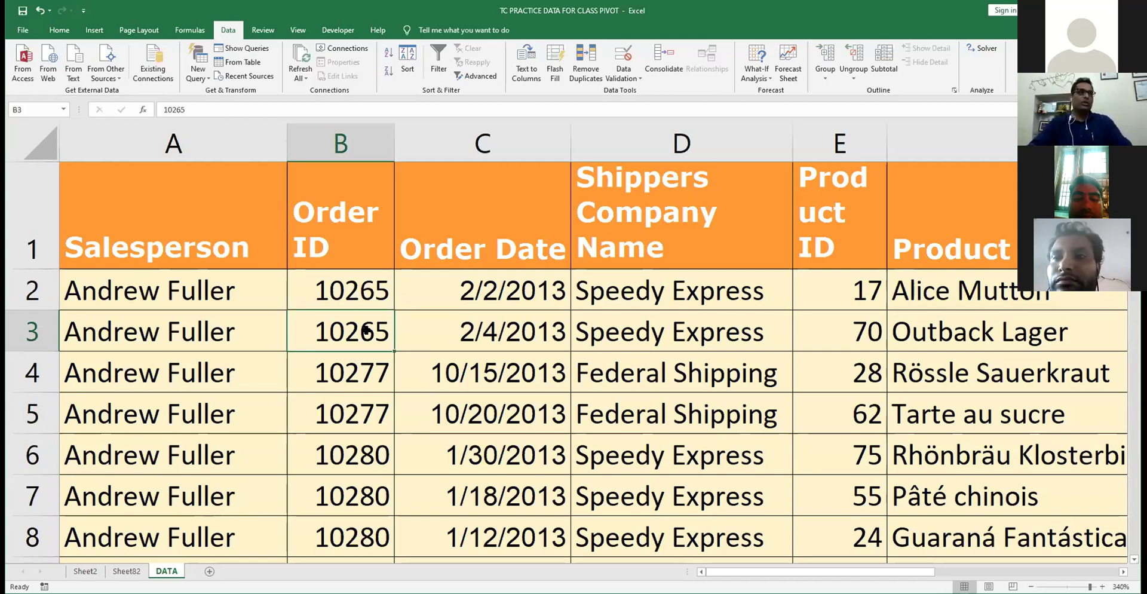
pyautogui.press('Up')
pyautogui.press('Up')
pyautogui.press('Right')
pyautogui.press('Right')
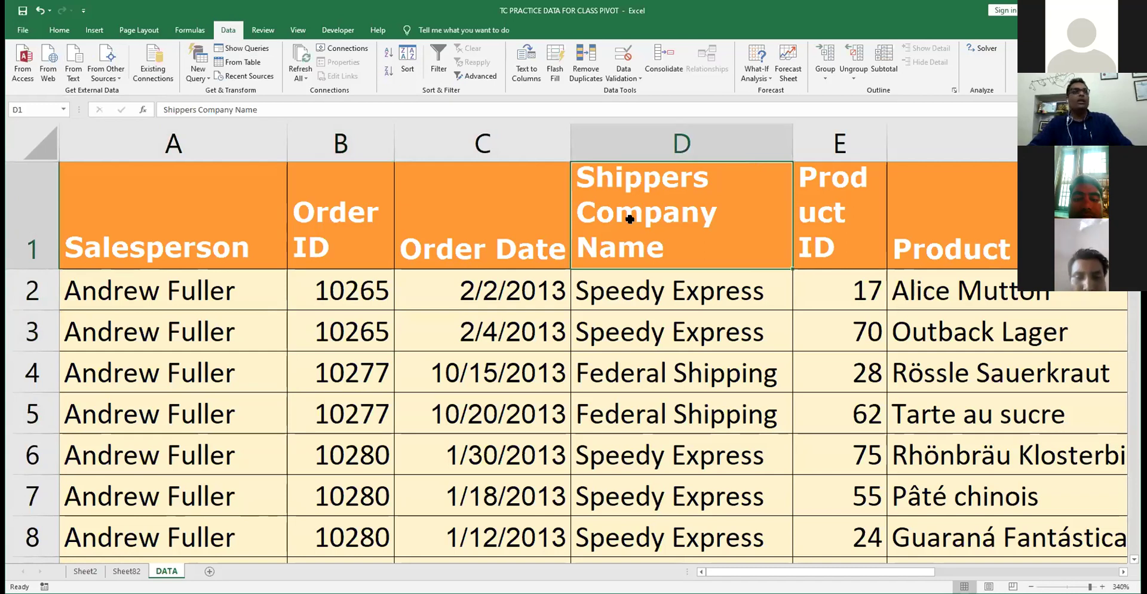
pyautogui.click(802, 221)
pyautogui.press('Right')
pyautogui.press('Right')
pyautogui.press('Right')
pyautogui.press('Right')
pyautogui.press('Right')
pyautogui.press('Right')
pyautogui.press('Down')
pyautogui.press('Left')
pyautogui.press('Left')
pyautogui.press('Left')
pyautogui.press('Left')
pyautogui.press('Left')
pyautogui.press('Left')
pyautogui.press('Left')
pyautogui.press('Left')
pyautogui.press('Left')
pyautogui.press('Left')
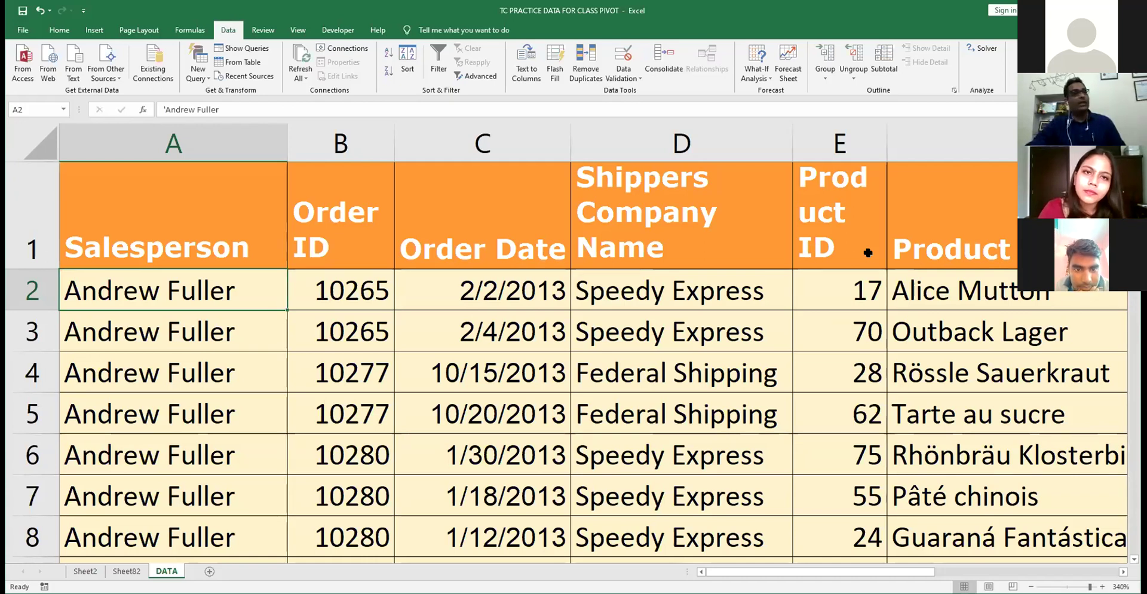
pyautogui.click(127, 571)
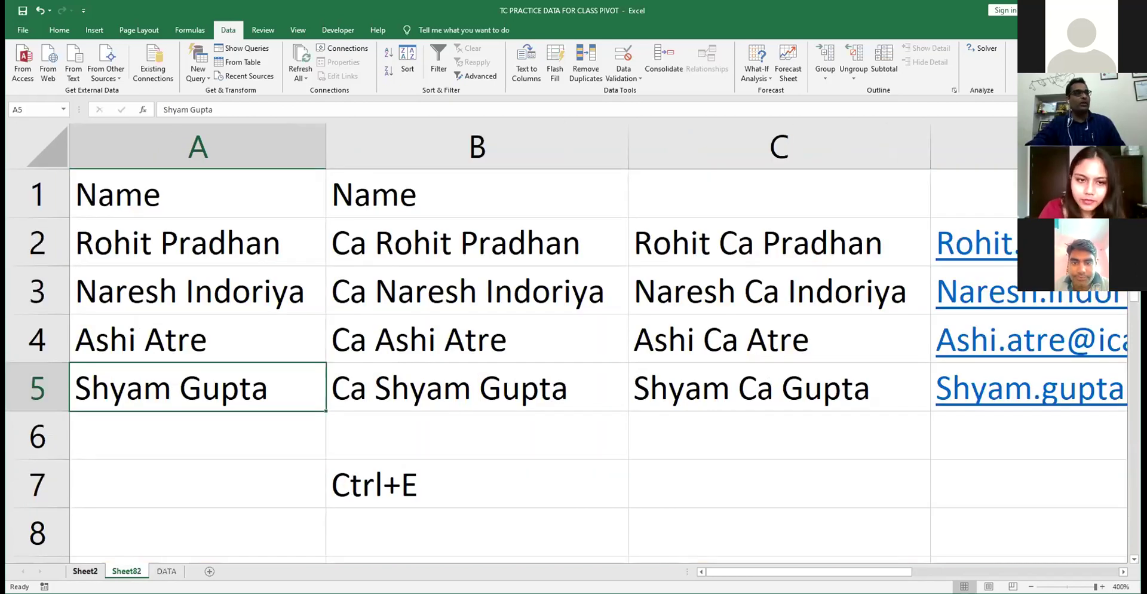
# - Go to the DATA sheet, then back to Sheet2 with the pivot tables
pyautogui.hotkey('ctrl', 'pagedown')
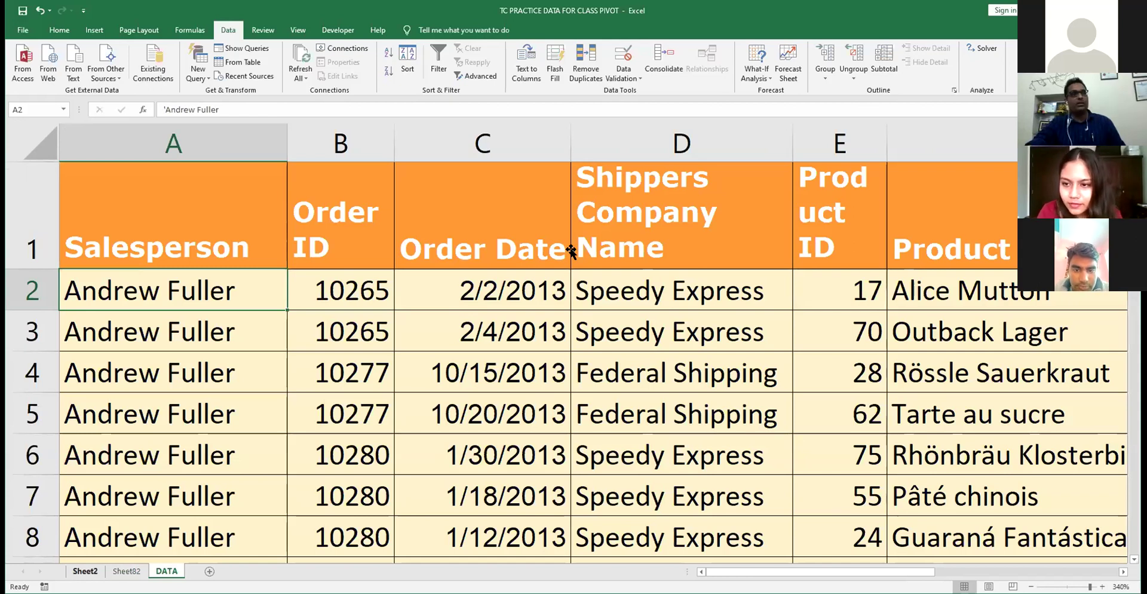
pyautogui.hotkey('ctrl', 'pageup')
pyautogui.hotkey('ctrl', 'pageup')
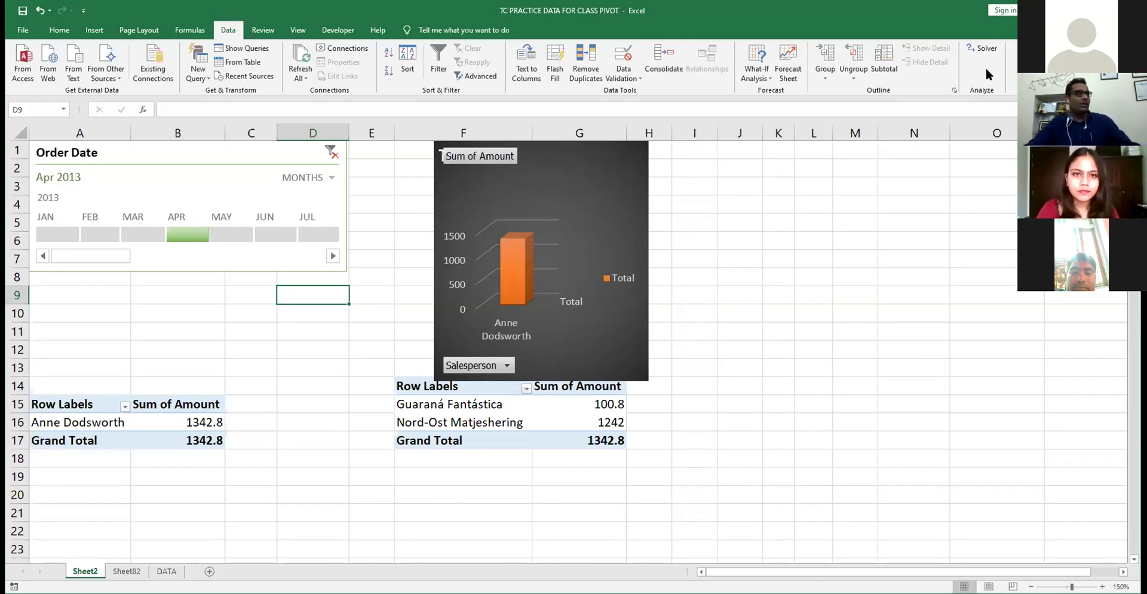
pyautogui.click(21, 31)
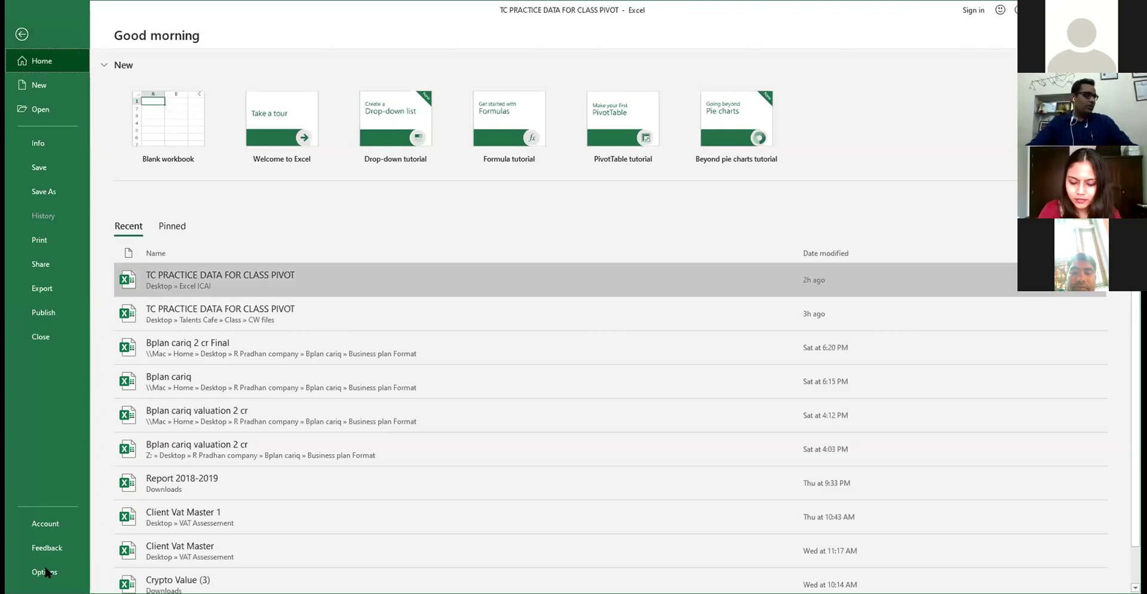
pyautogui.press('Escape')
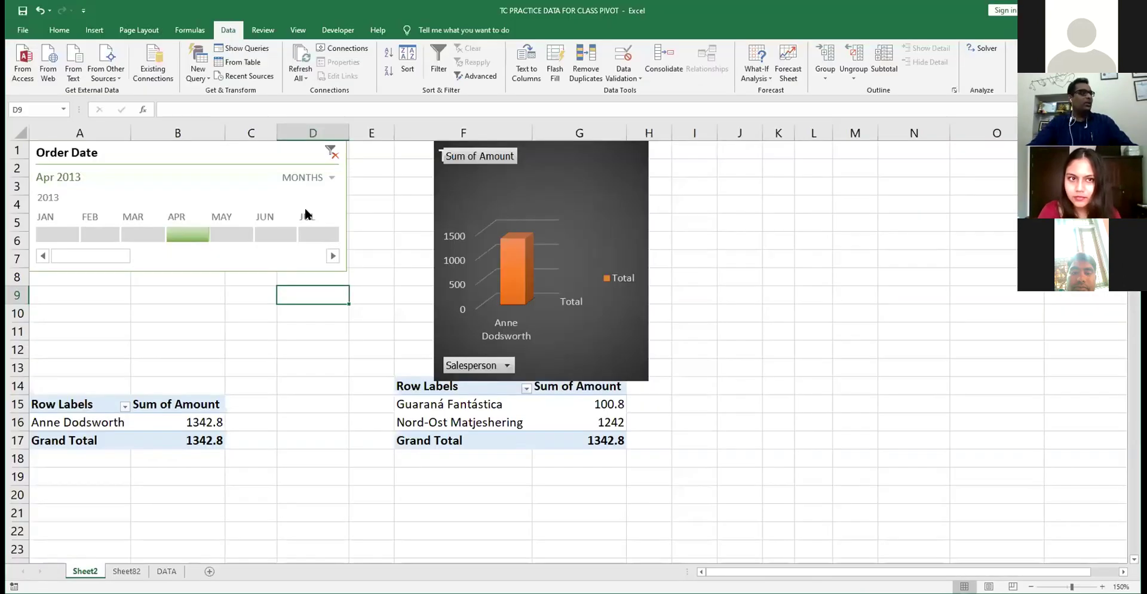
pyautogui.click(353, 265)
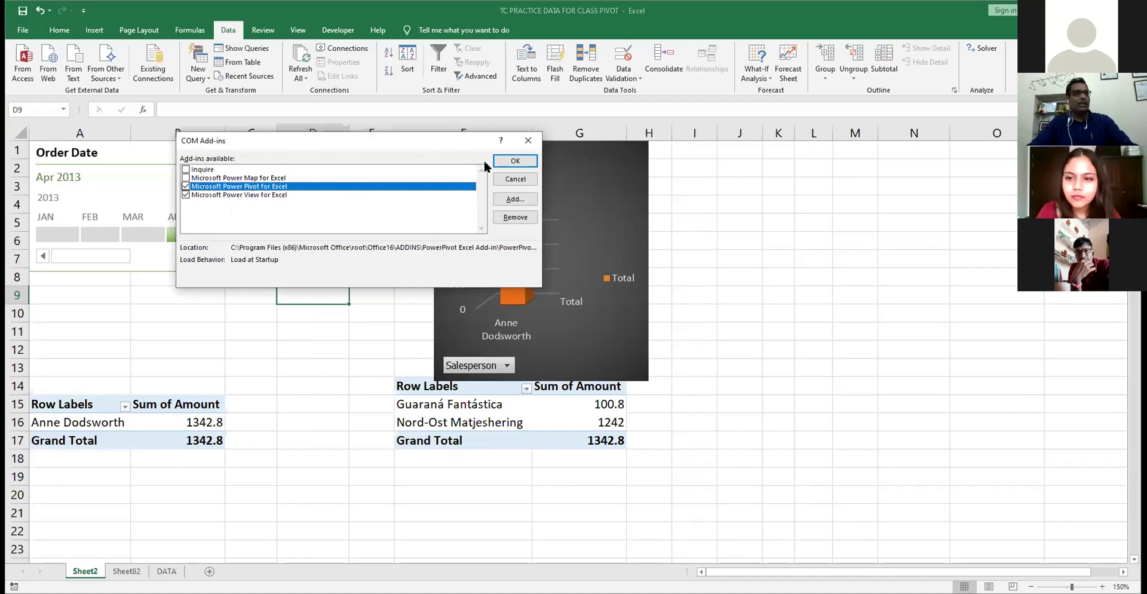
pyautogui.click(513, 162)
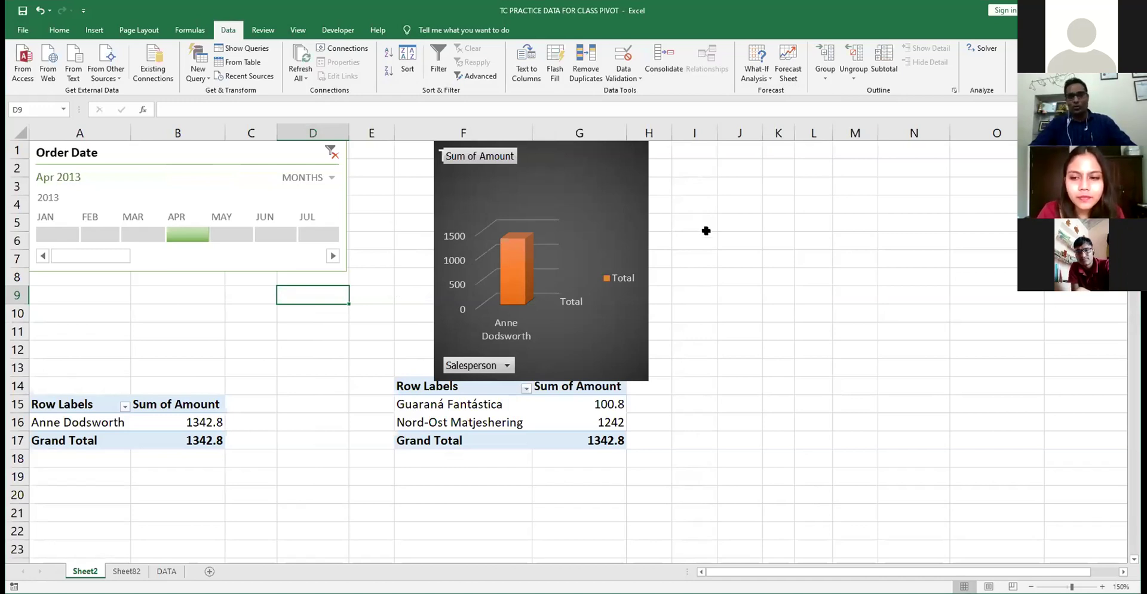
pyautogui.click(706, 230)
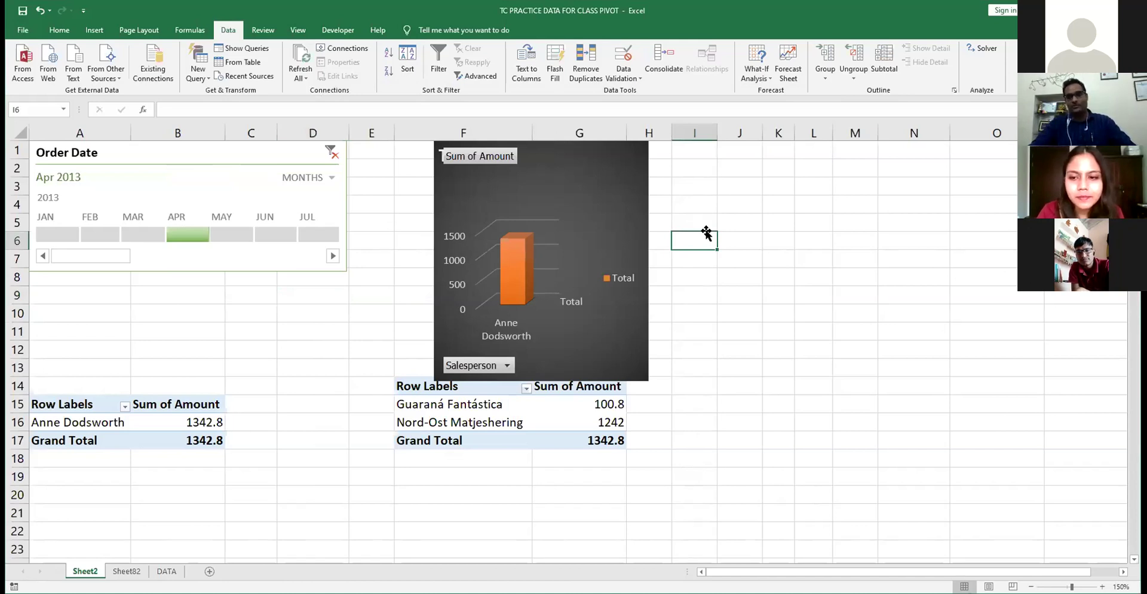